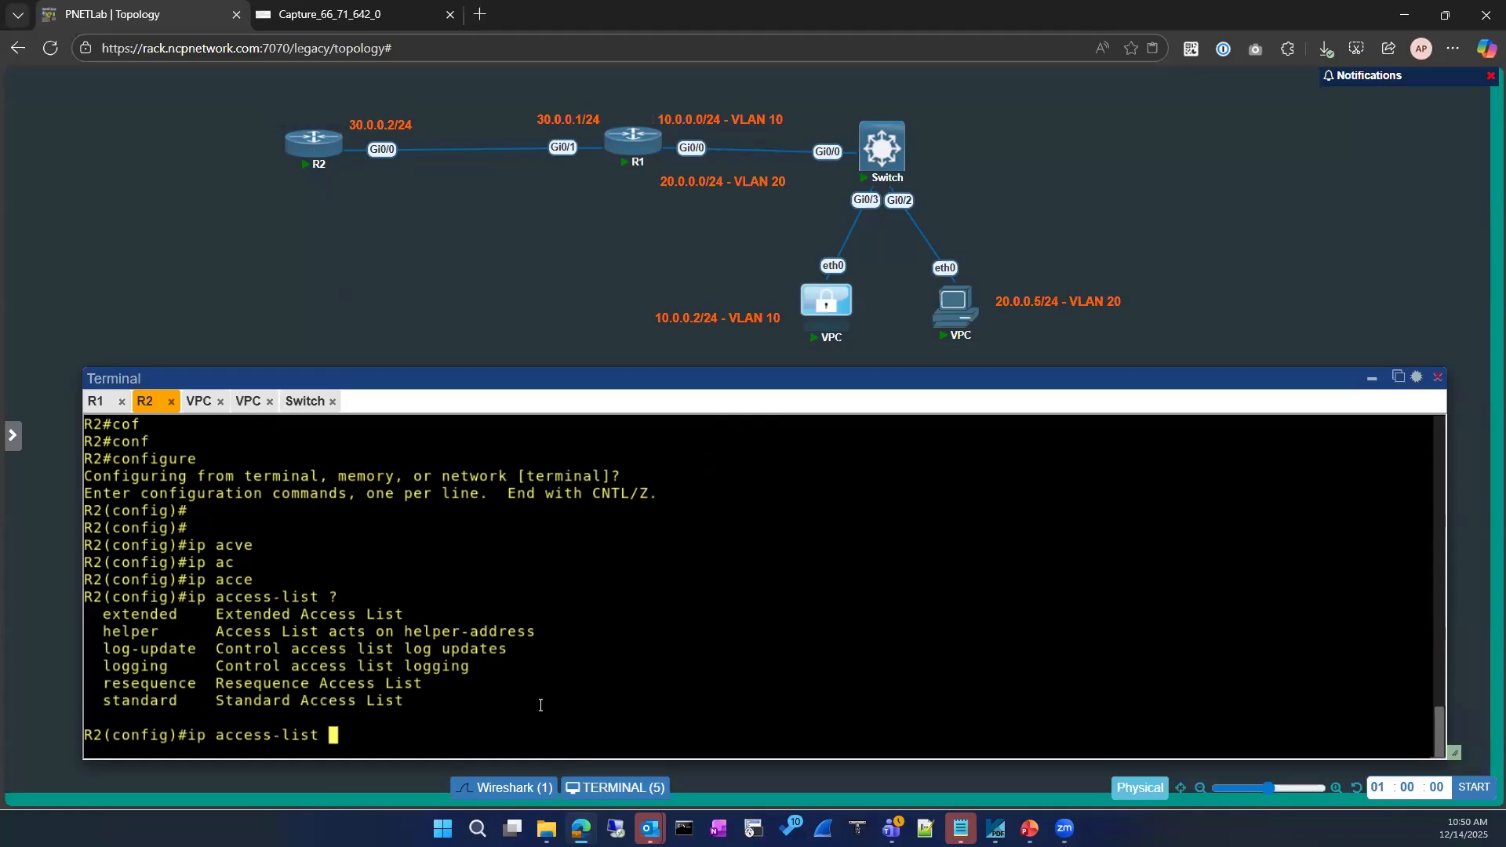
On R2, create the extended access list ICMP-BLOCK
text(?)
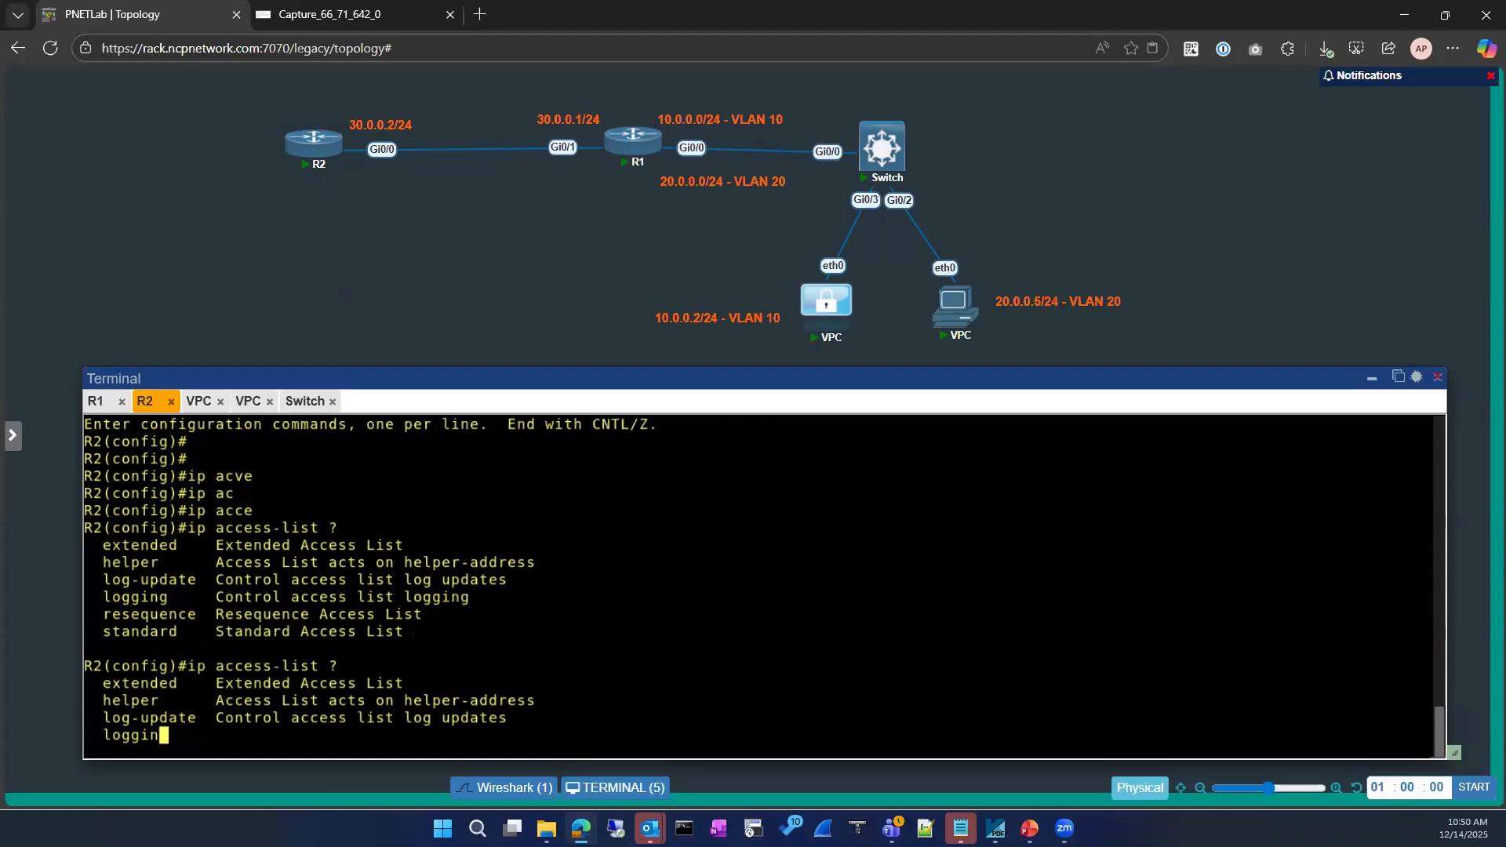
key(BackSpace)
text(e)
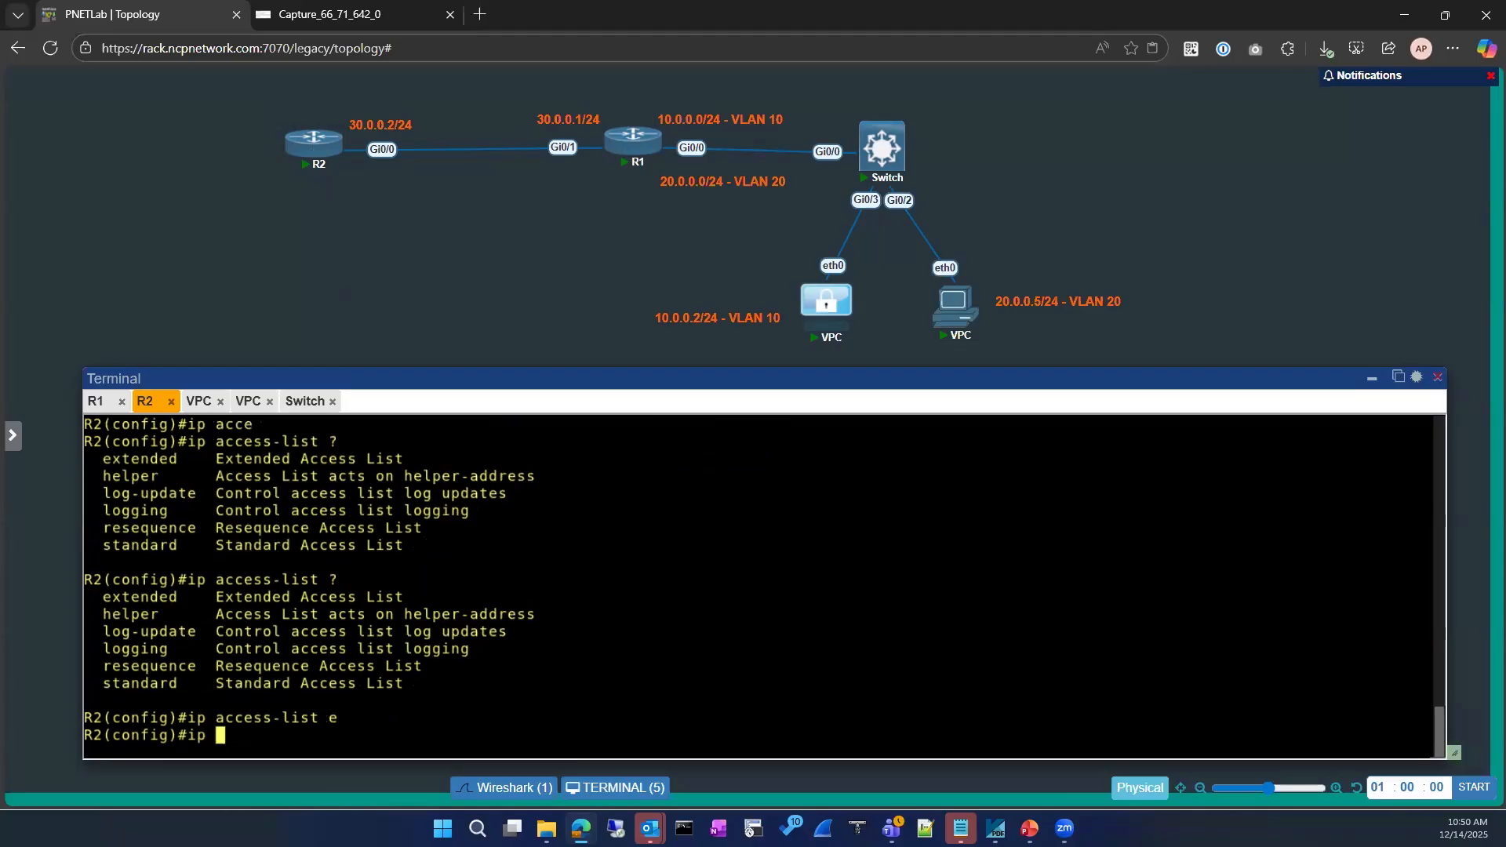
key(Tab)
text(?)
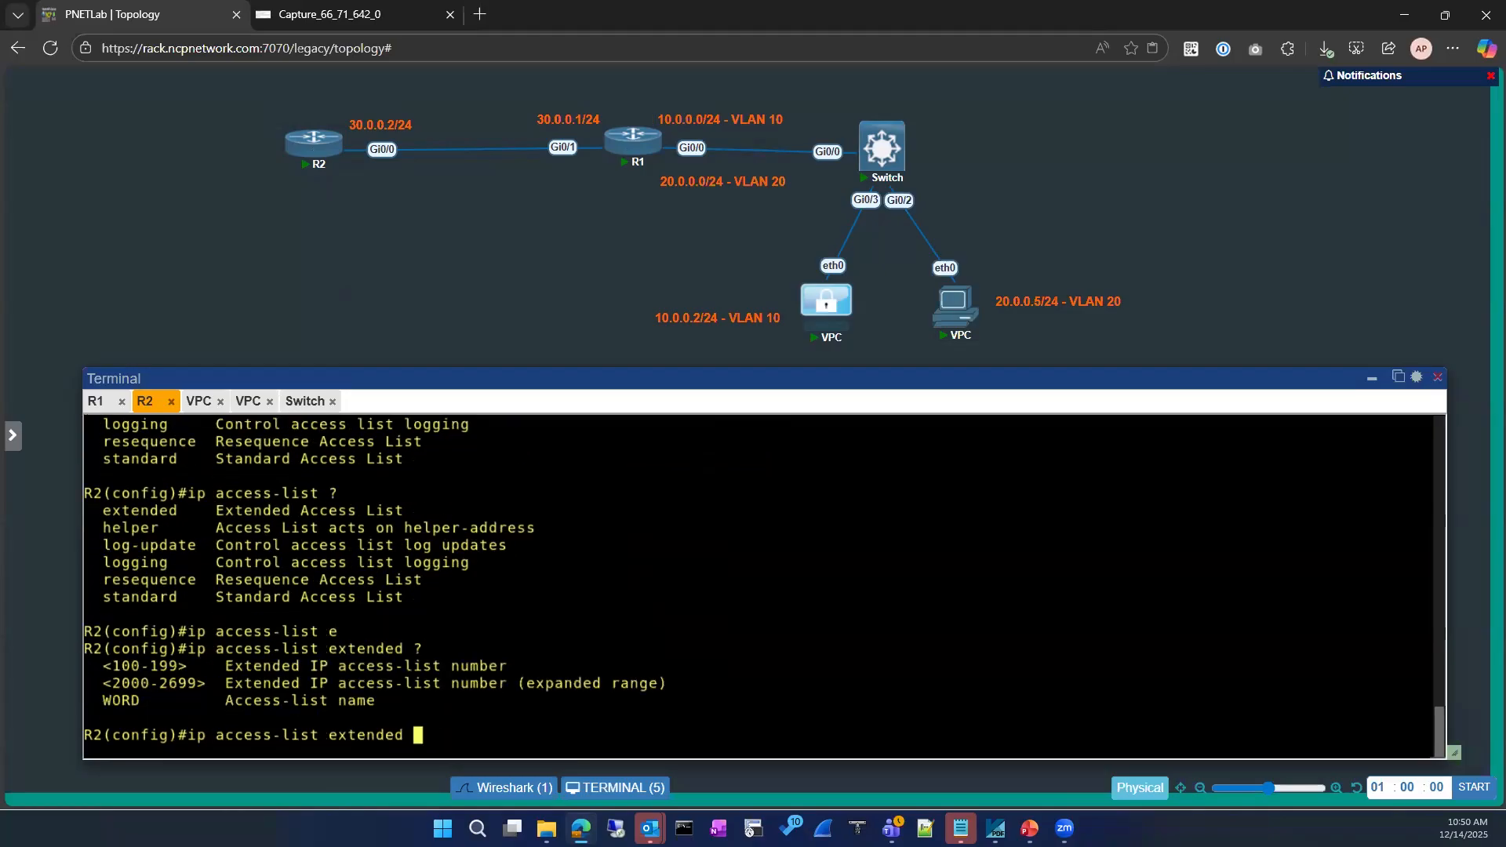
text(ICMP-BLOCK ?)
key(Return)
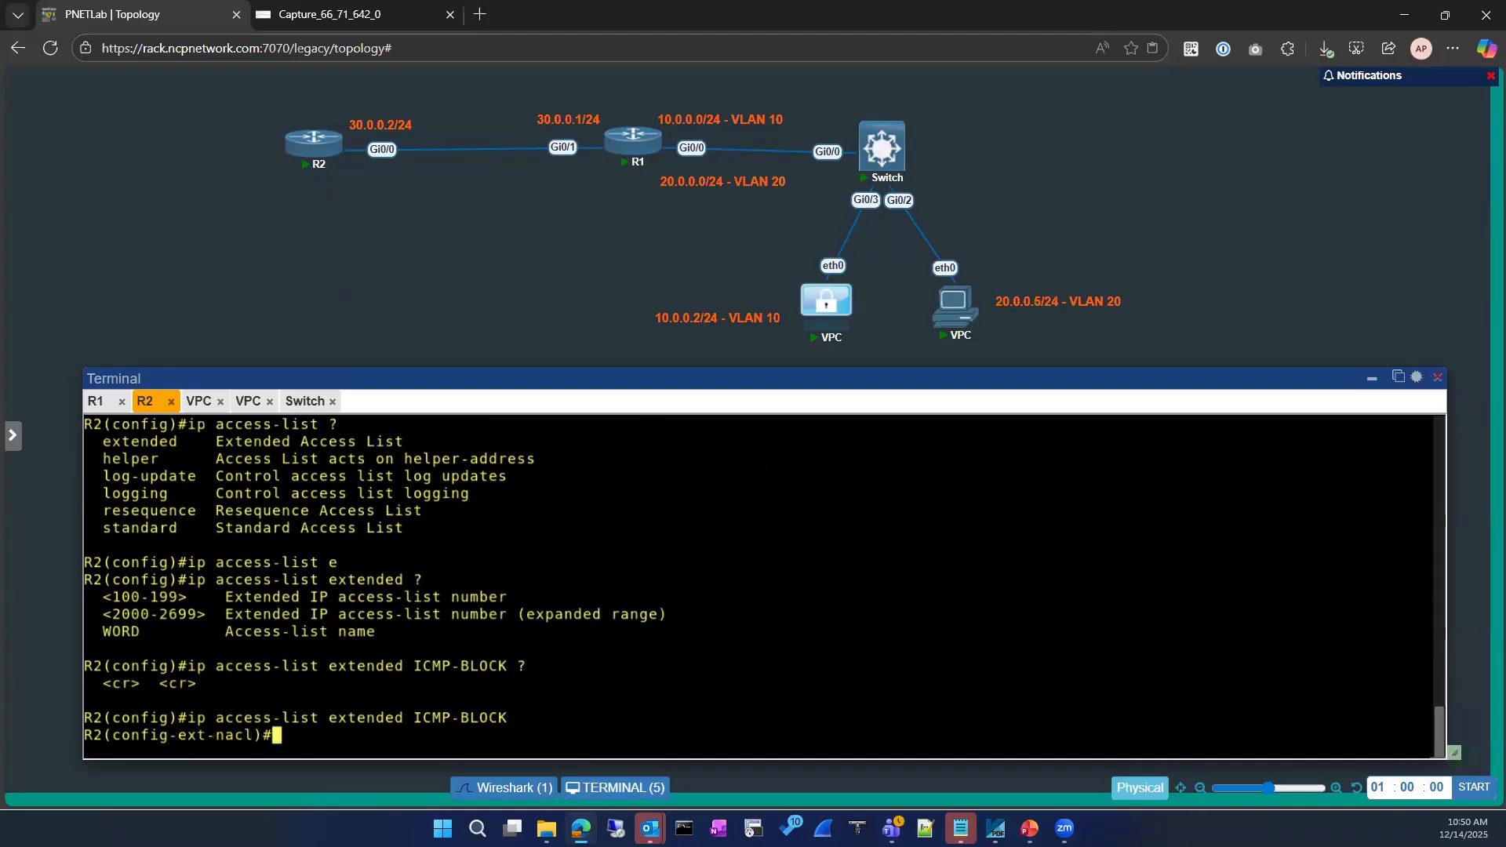
Add the rule deny icmp any any echo-reply to ICMP-BLOCK
text(den)
key(Tab)
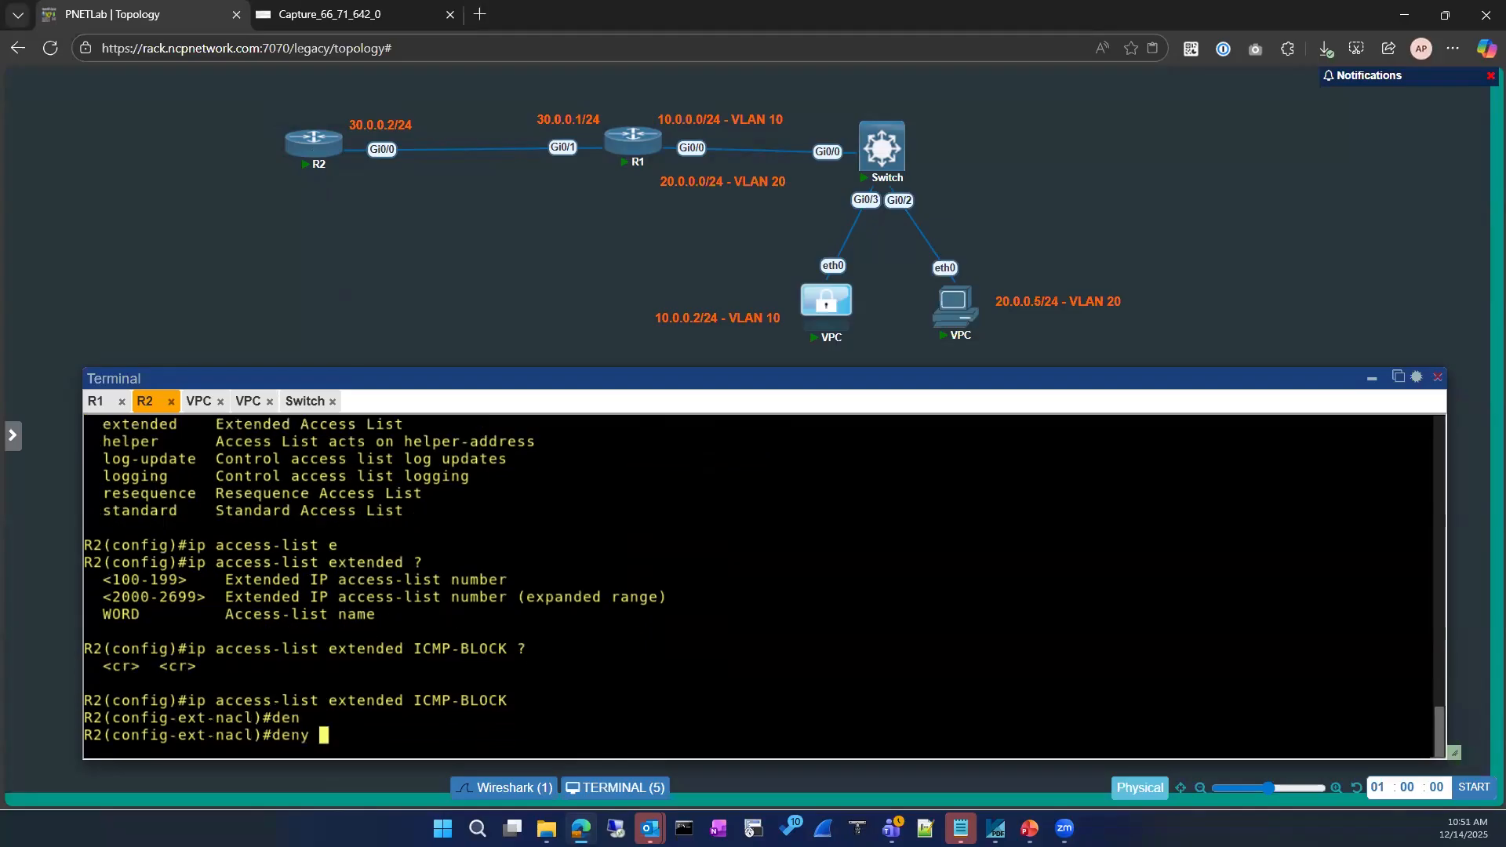
text(ic)
key(Tab)
text(?)
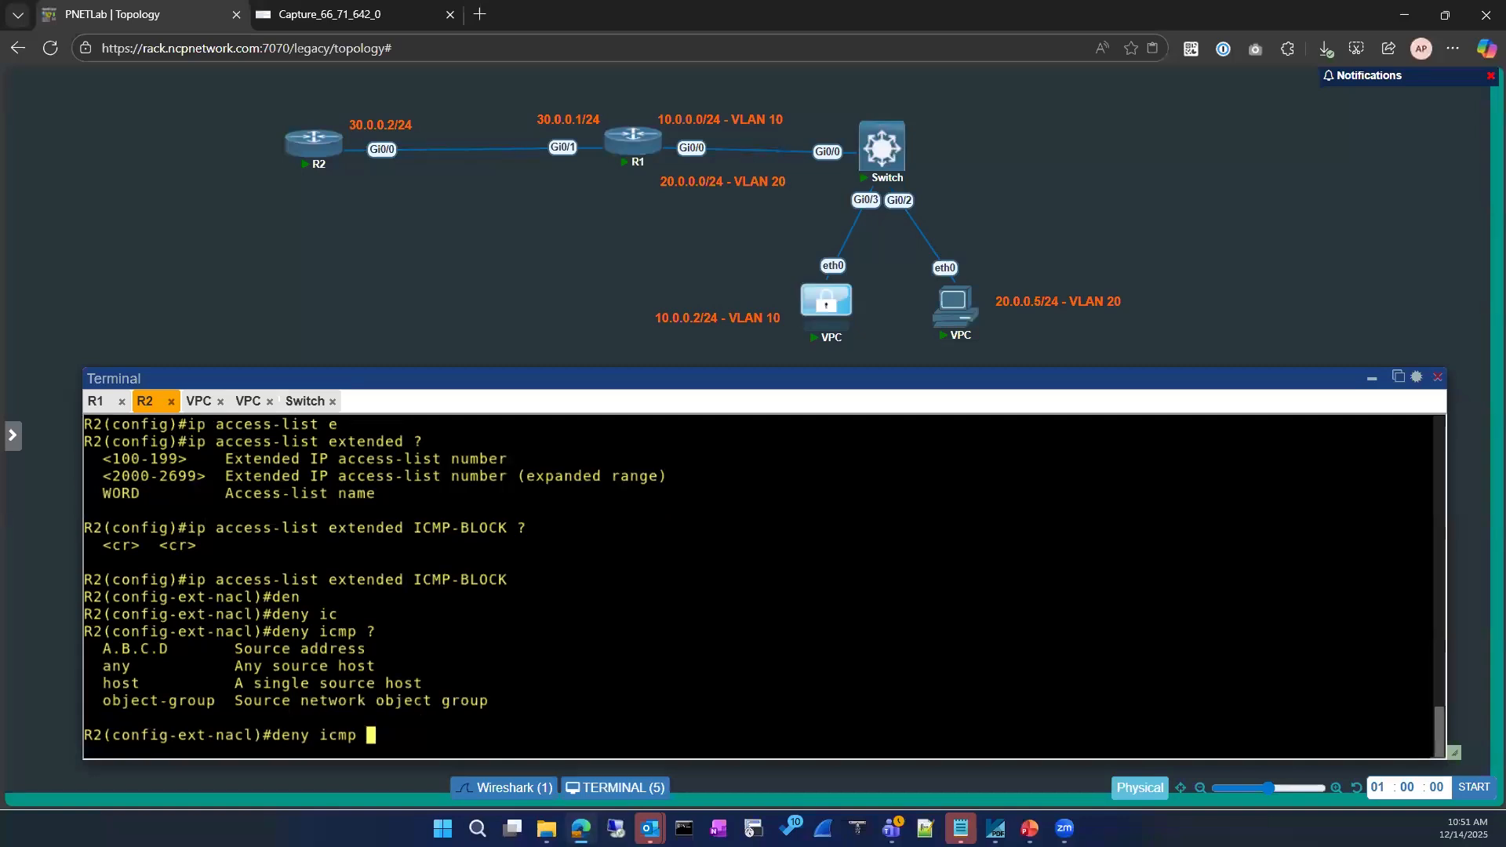
text(a)
key(Tab)
text(?)
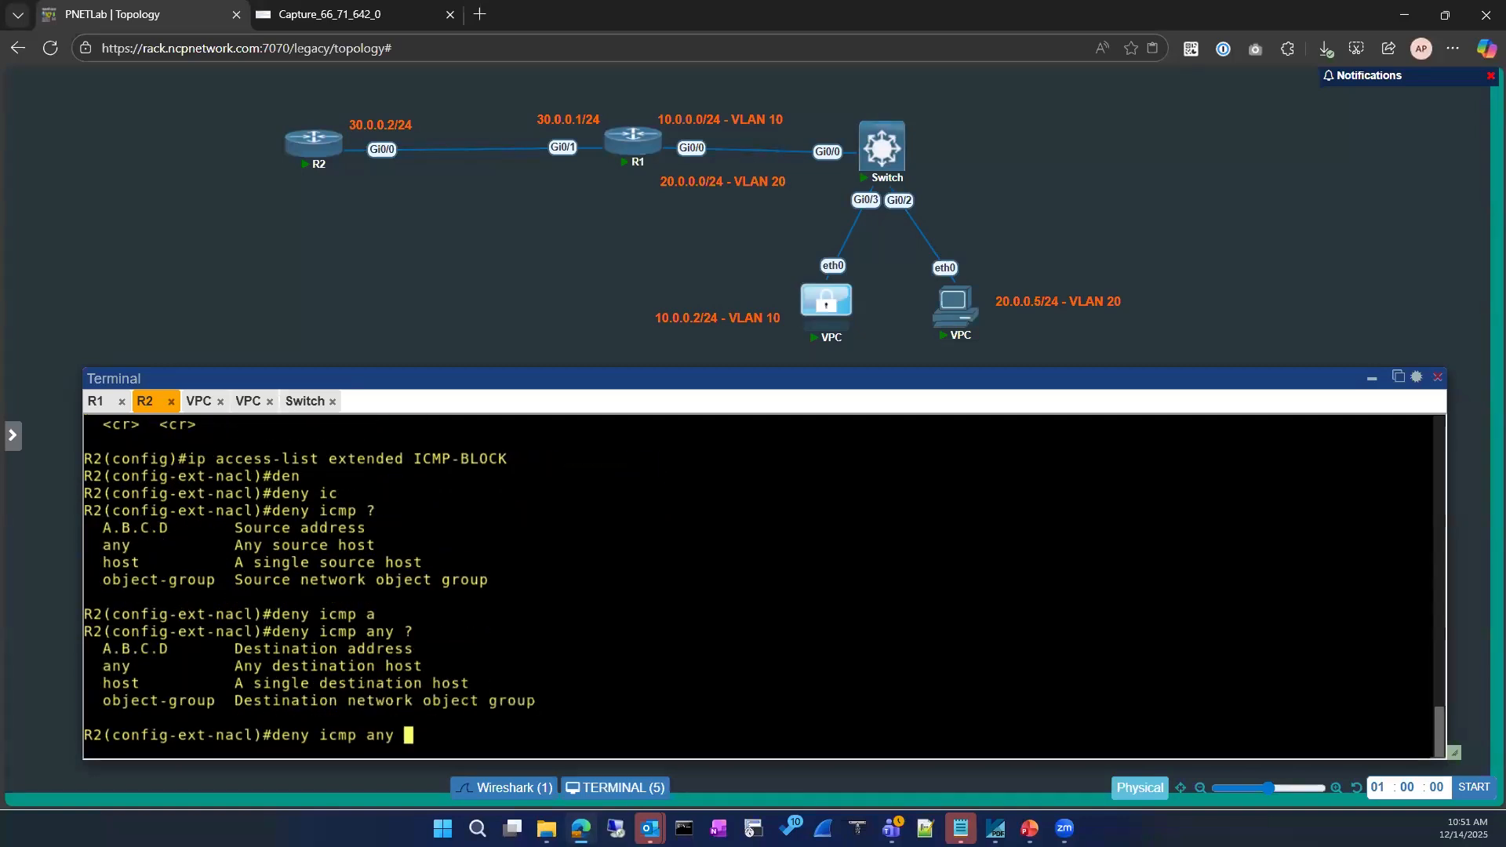
text(a)
key(Tab)
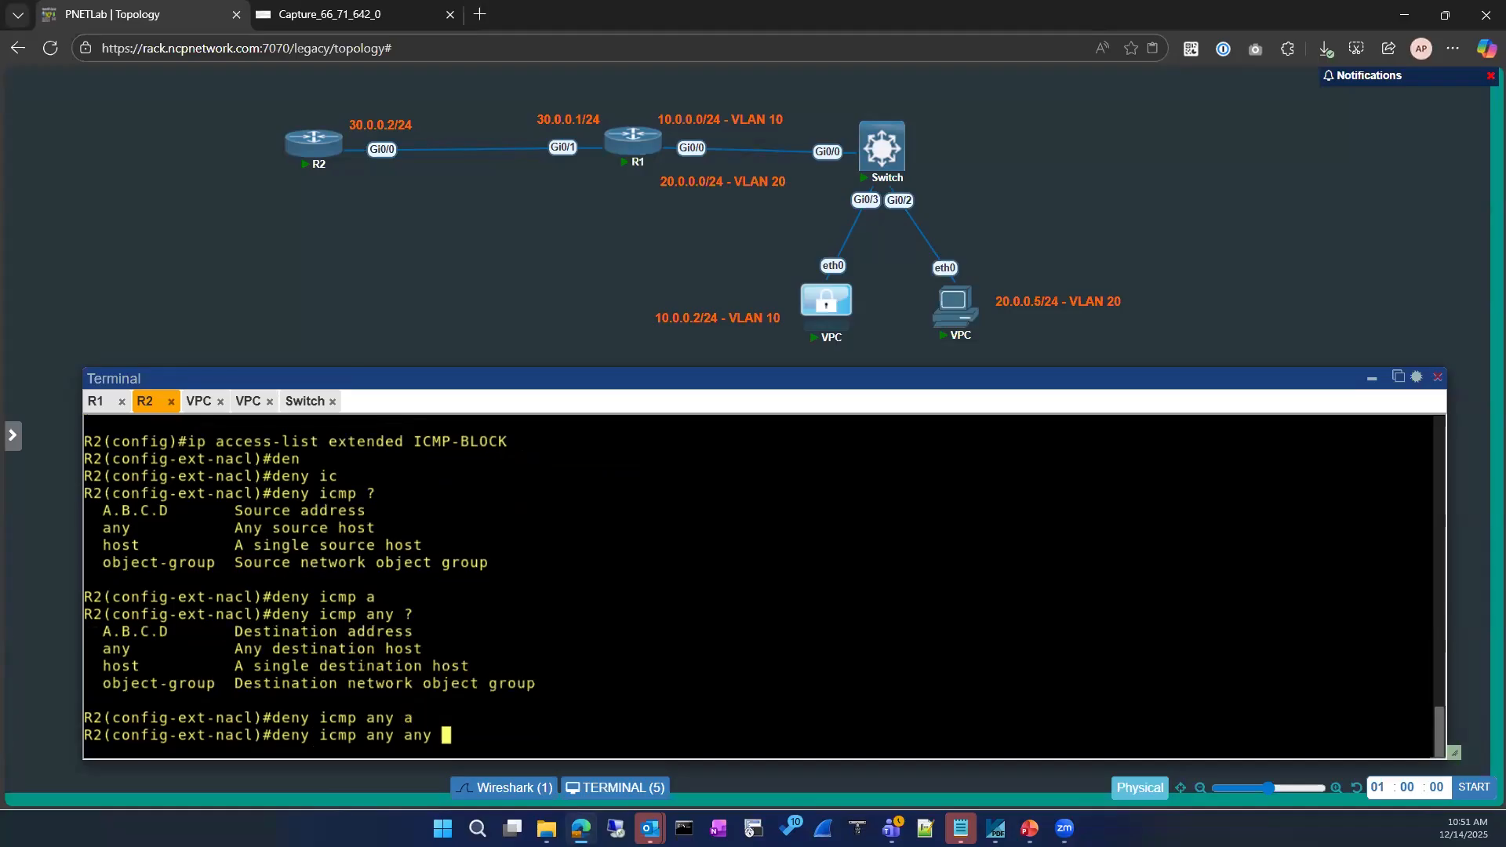
text(?)
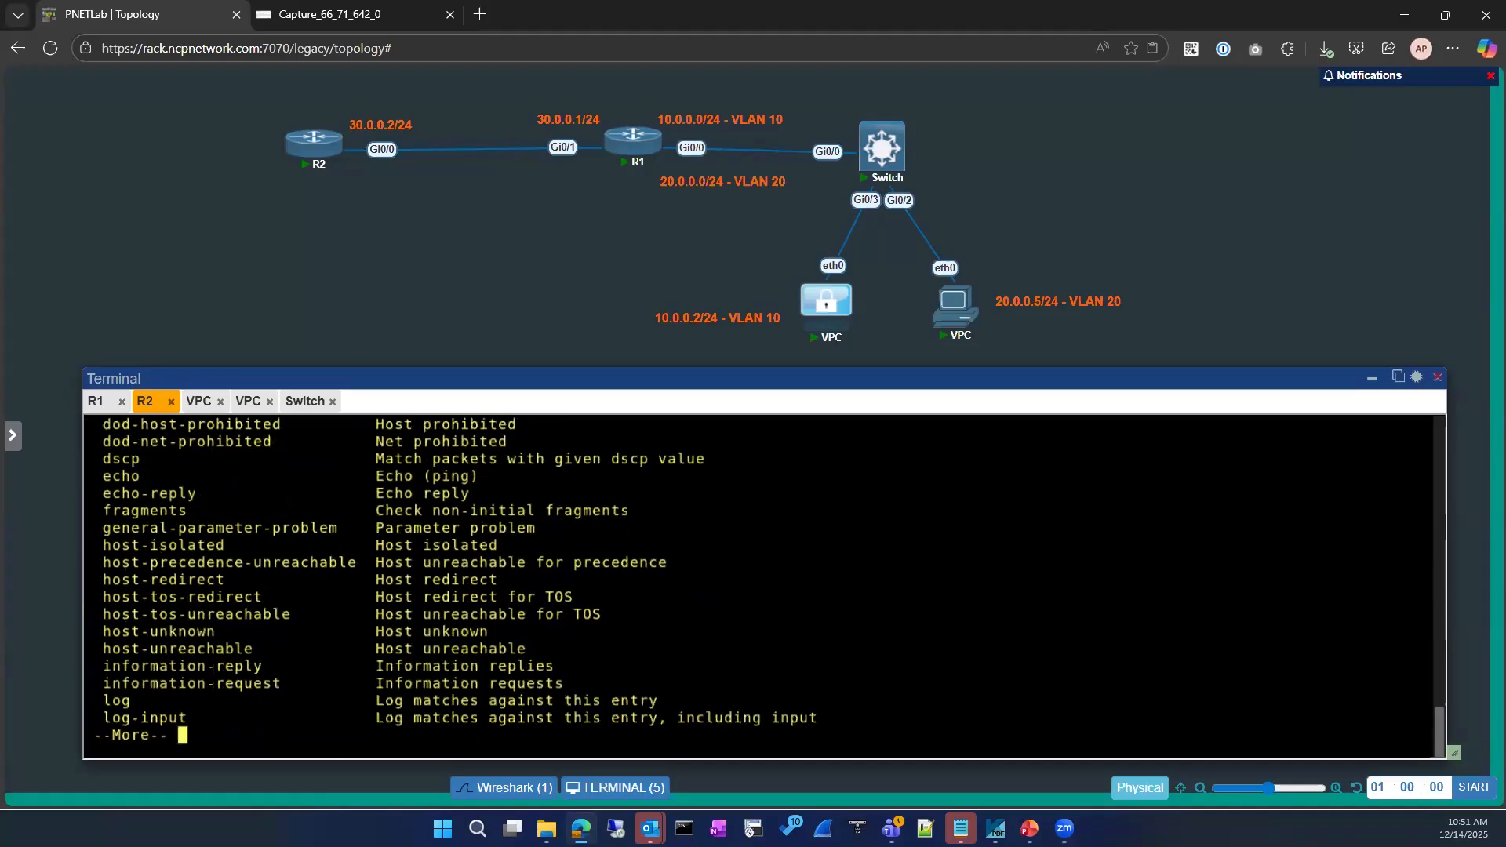
drag(94, 493, 198, 493)
key(ctrl+c)
key(space)
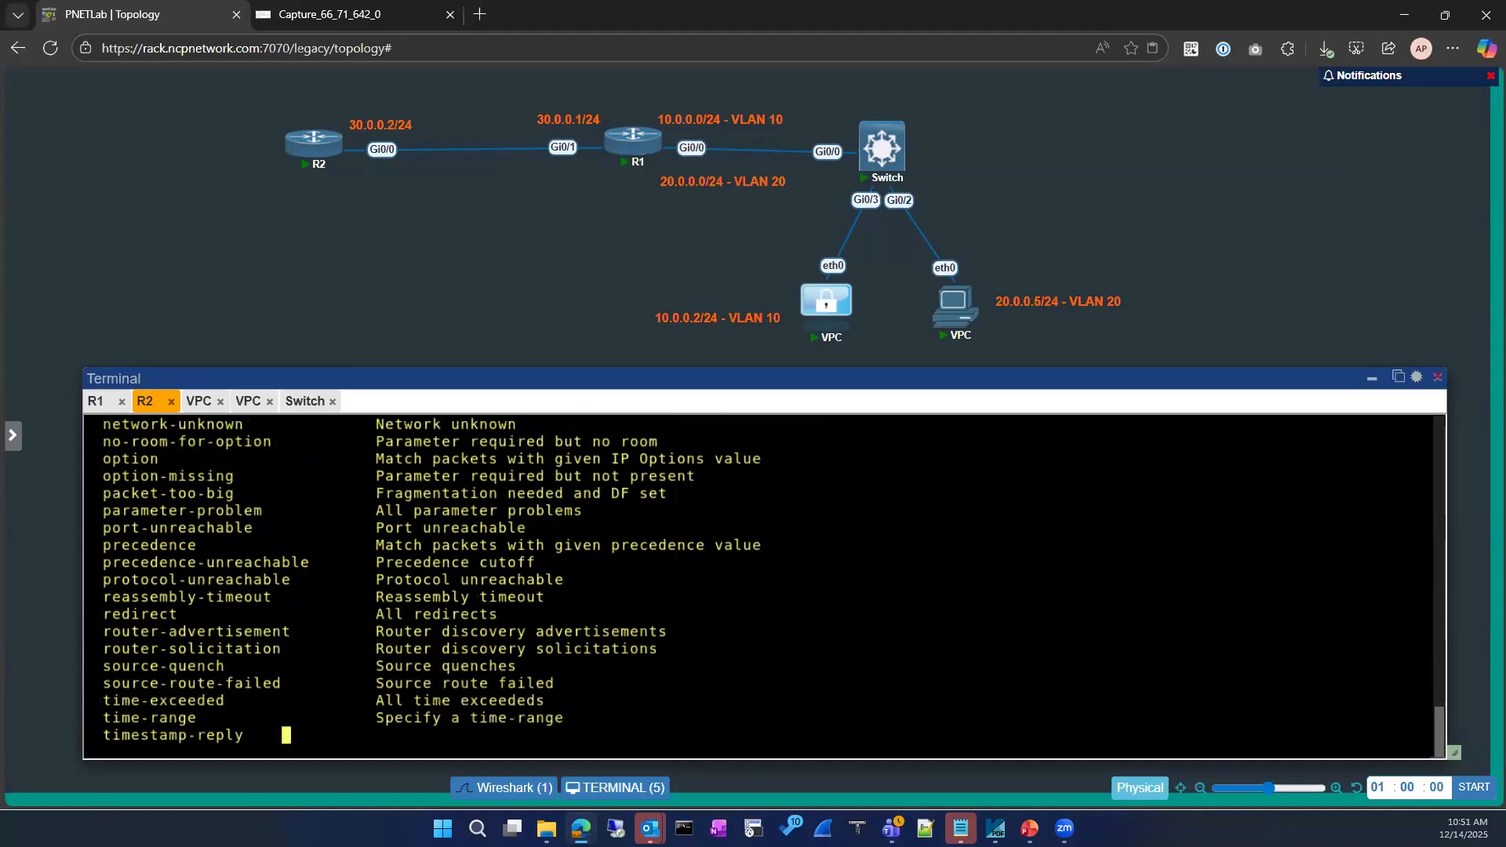
key(ctrl+v)
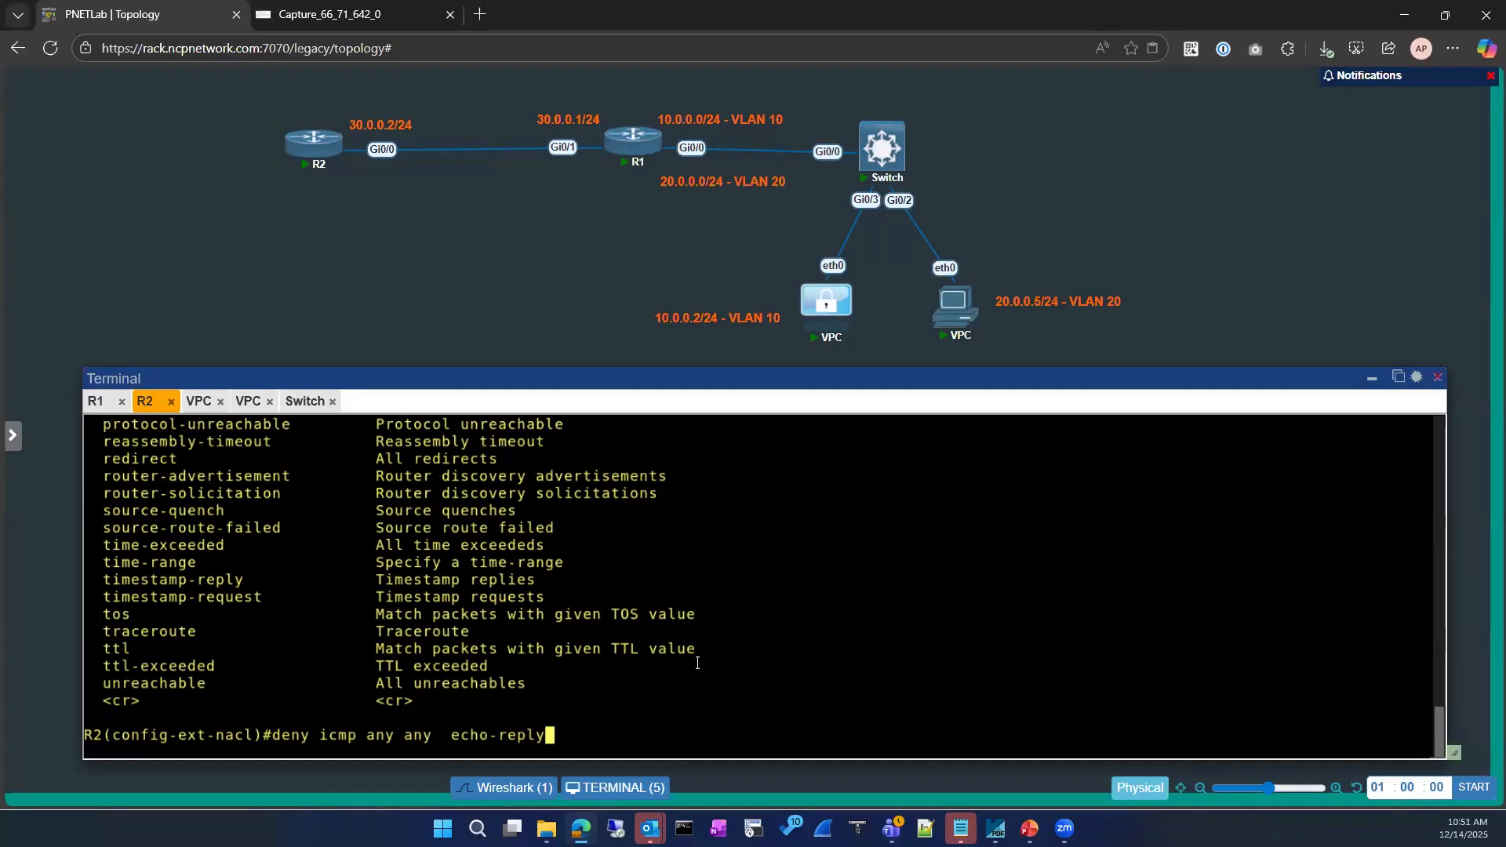
key(Return)
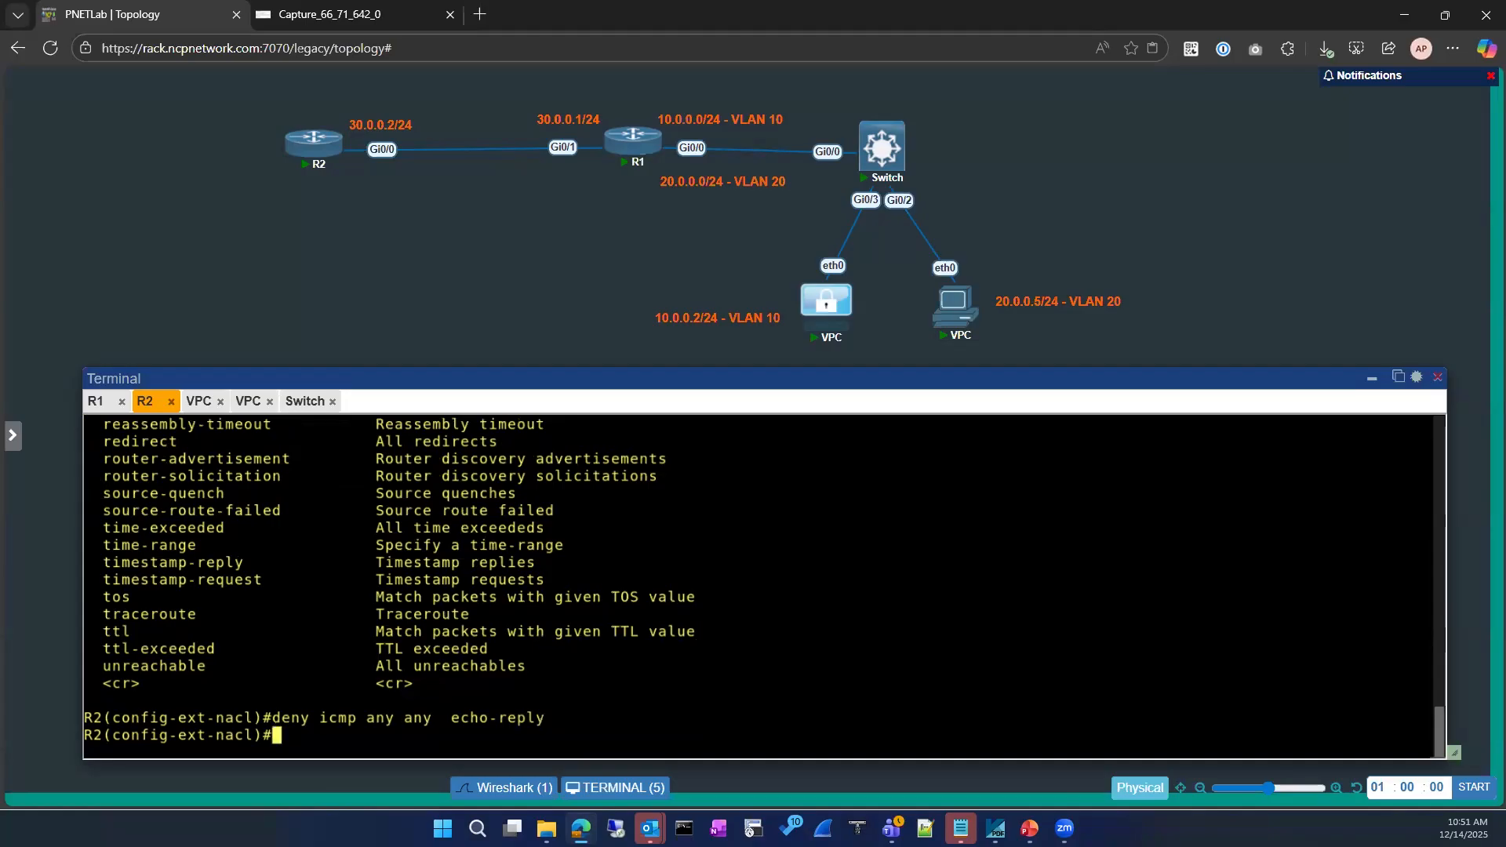
Add the rule permit ip any any to allow all other traffic
text(per)
key(Tab)
text(ip)
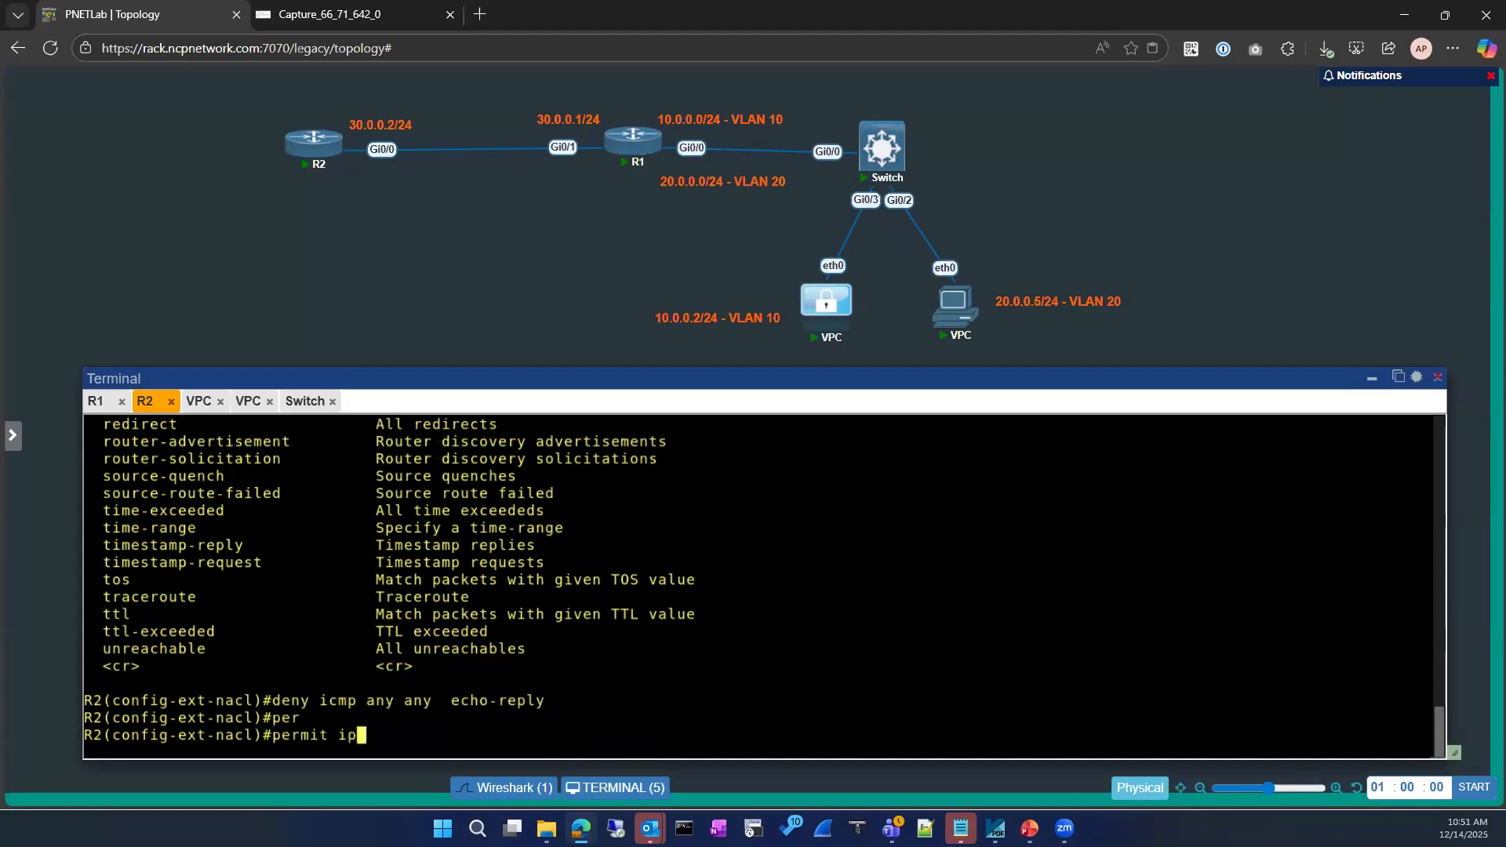
text( an)
key(Tab)
text(an)
key(Tab)
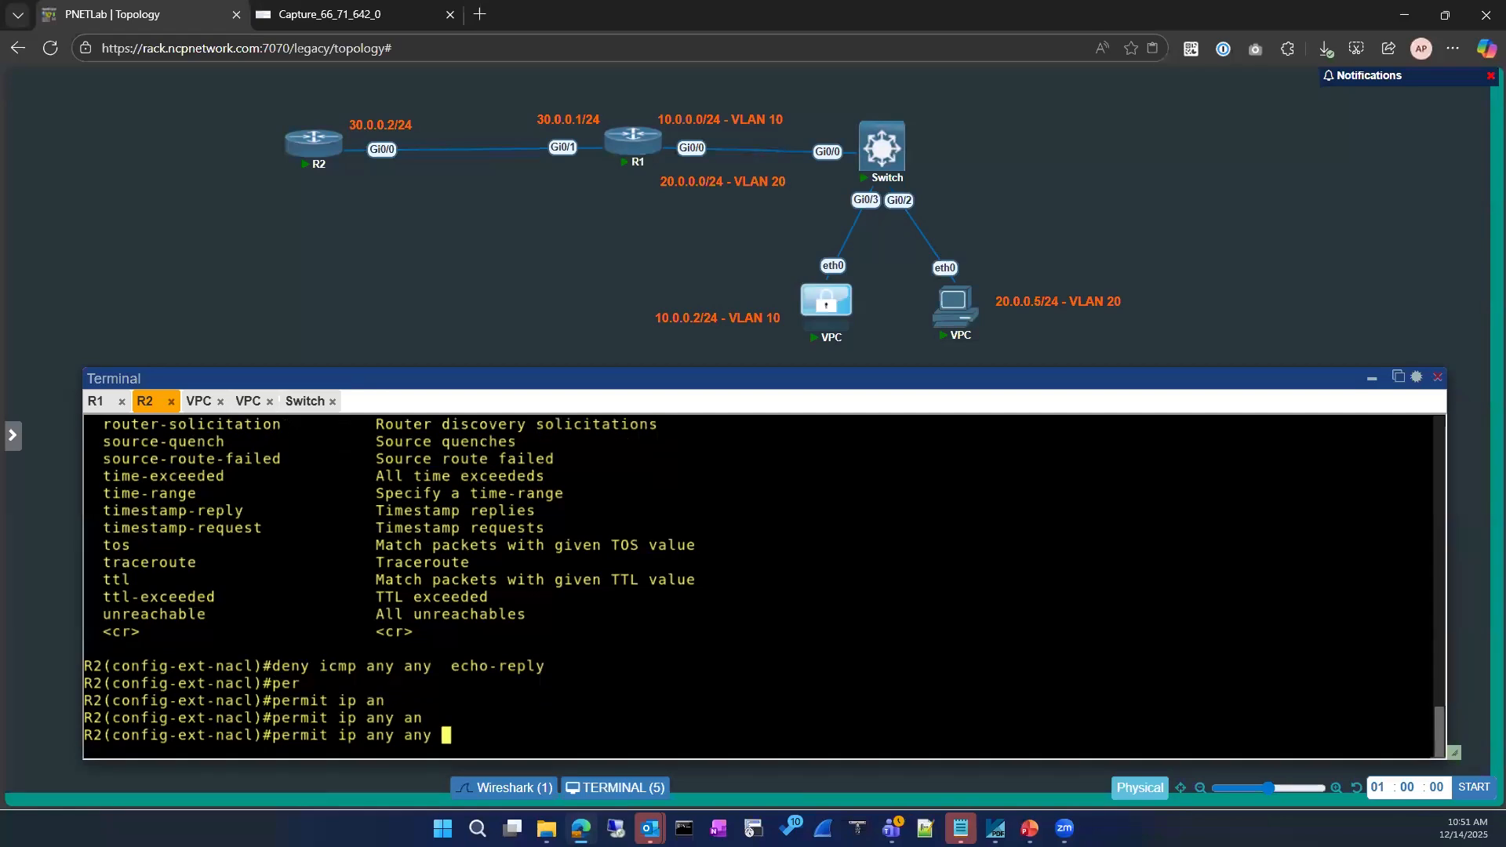
key(Return)
key(Return)
Exit twice to return R2 to privileged mode
text(exit)
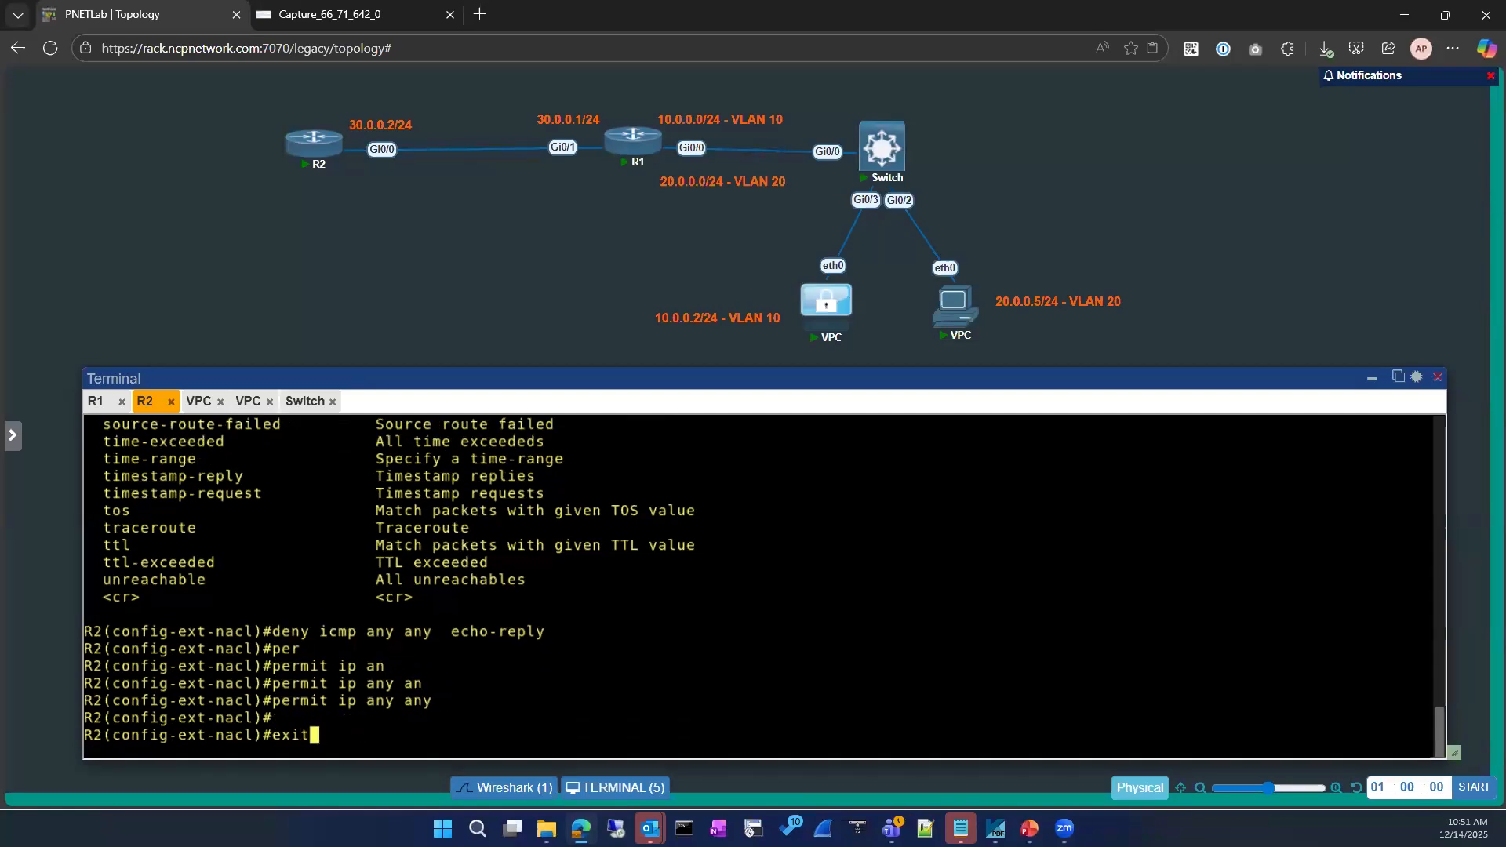
key(Return)
key(Return)
text(exit)
key(Return)
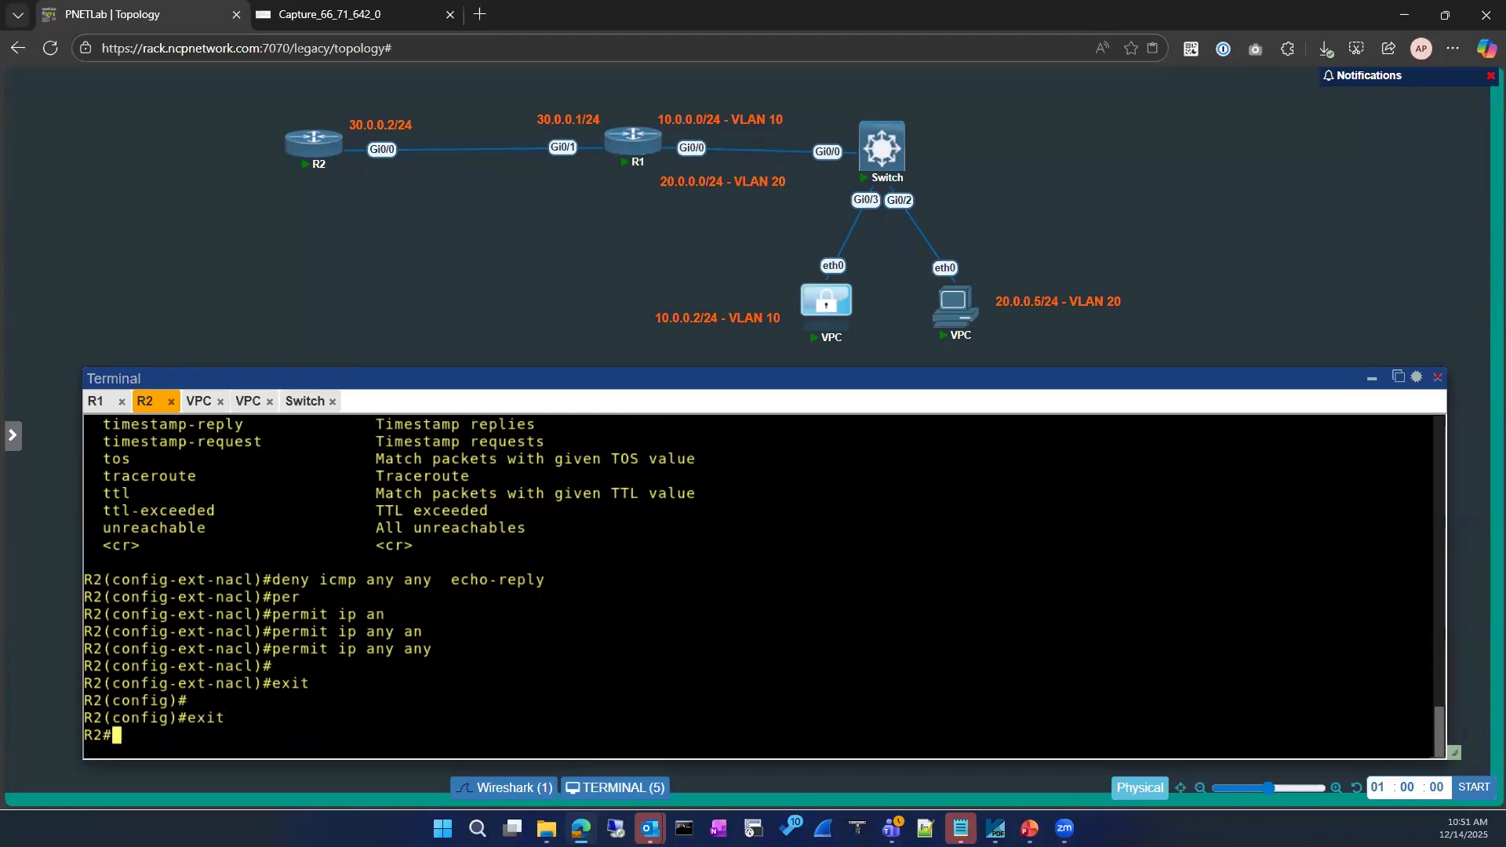
key(Return)
Show R2's access lists to view the ICMP-BLOCK rules
text(sh ip ace)
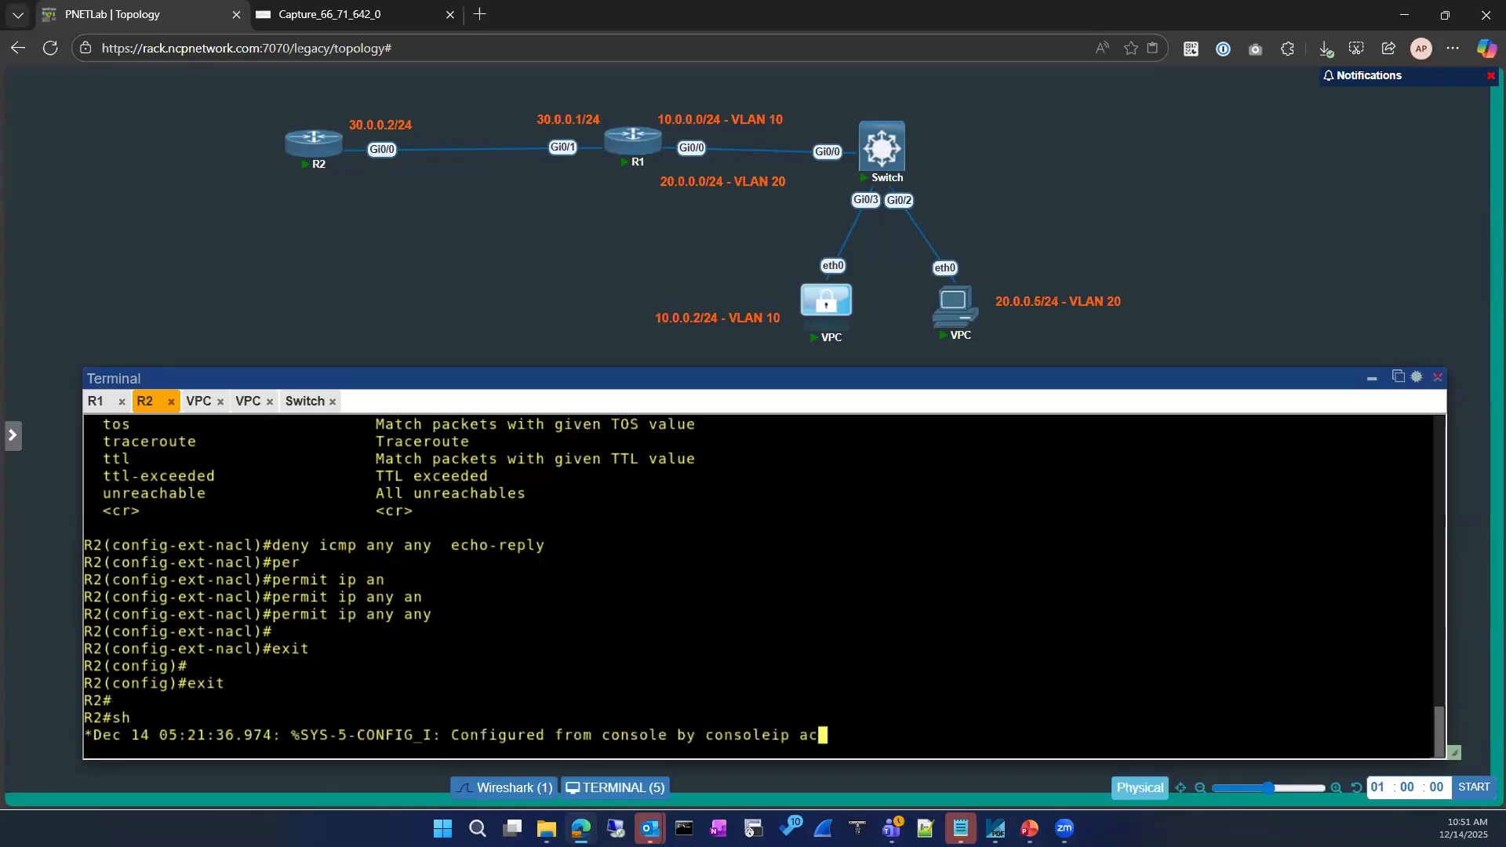
key(Return)
text(sh )
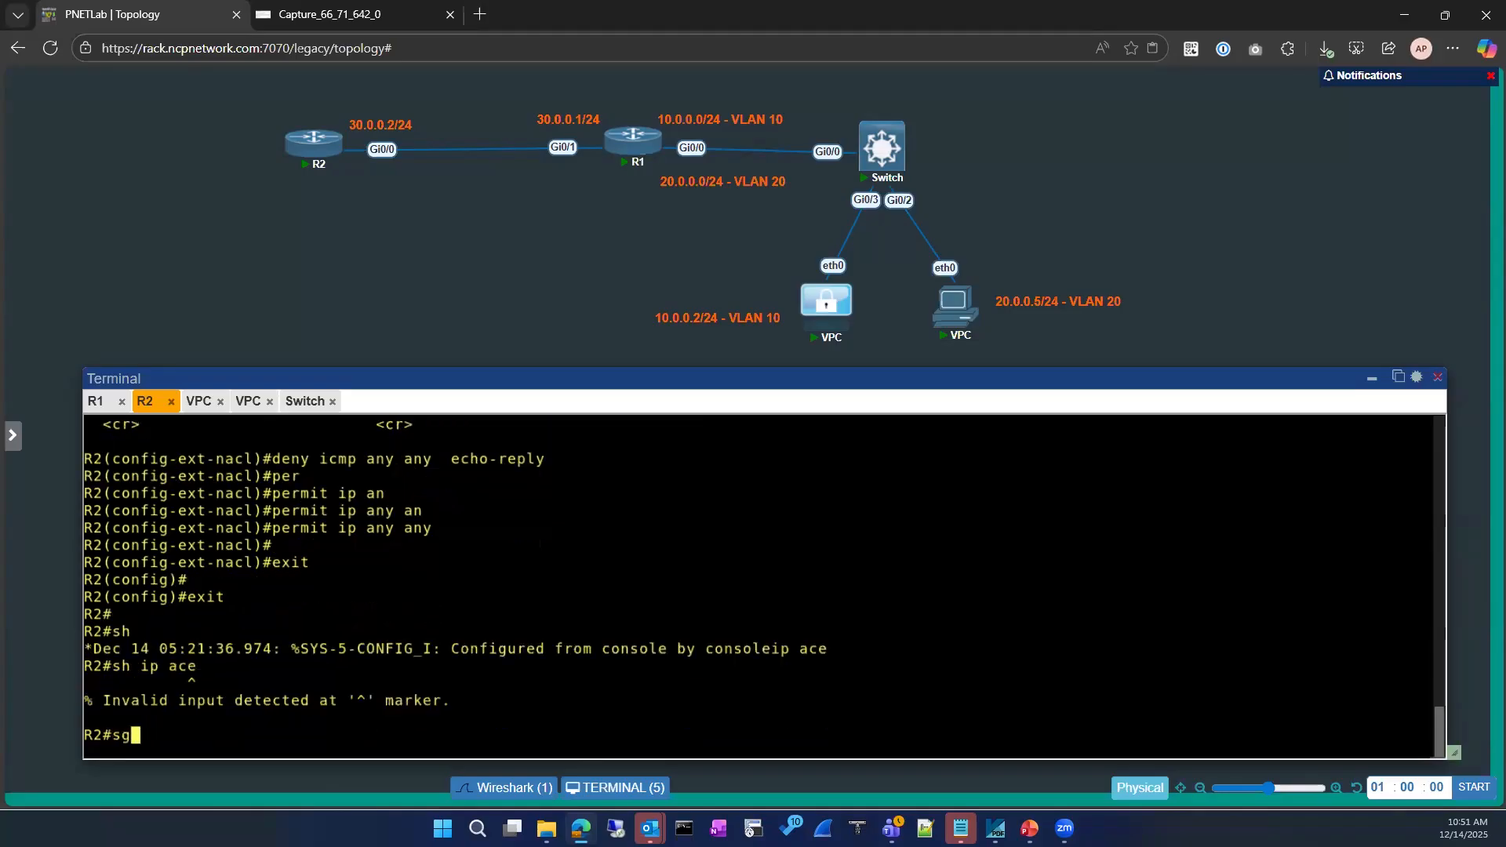
text(ip acce)
key(Tab)
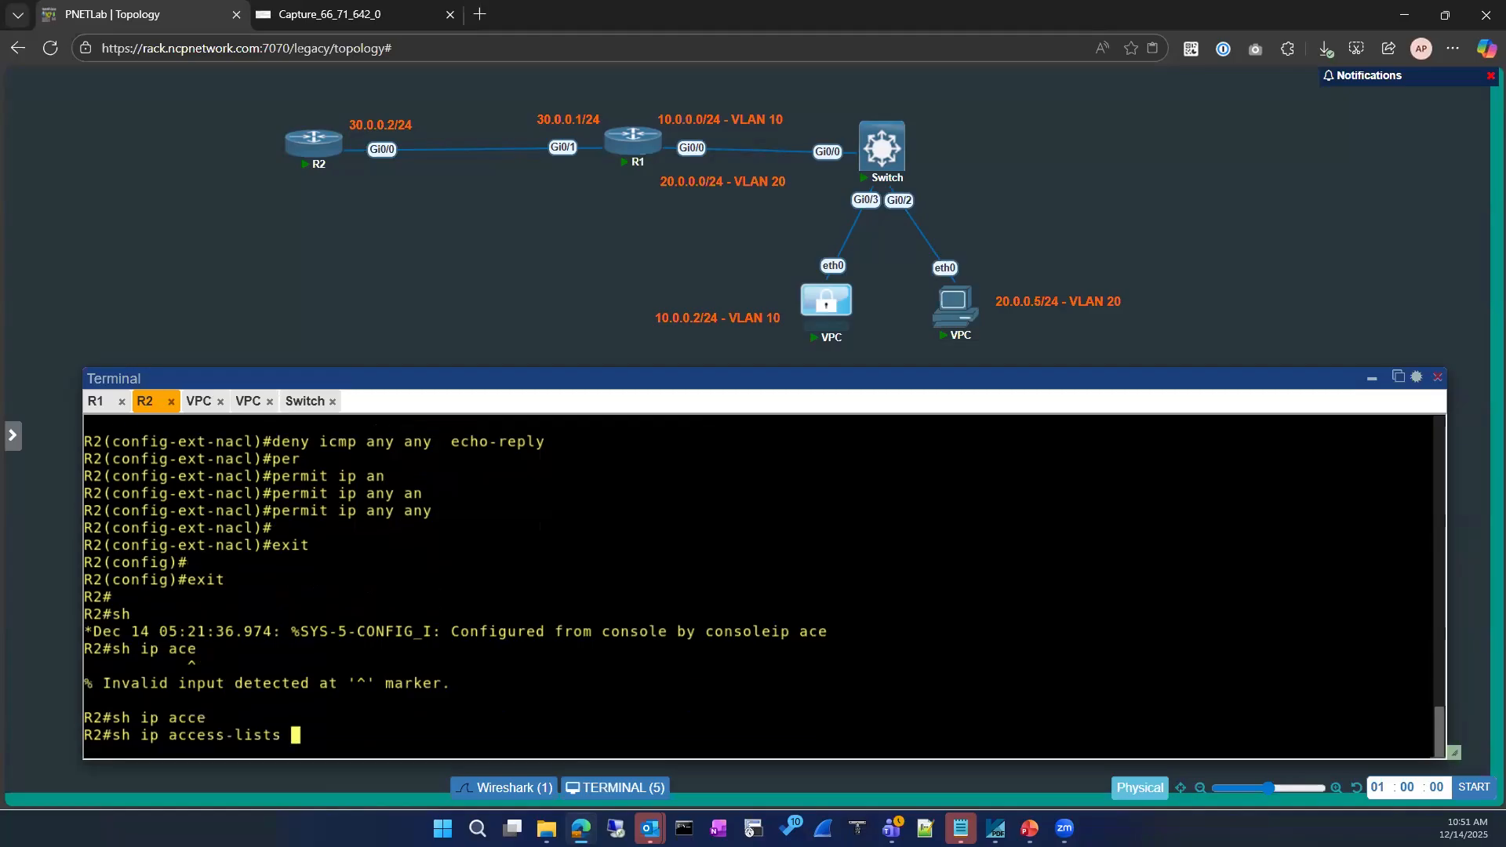
key(Return)
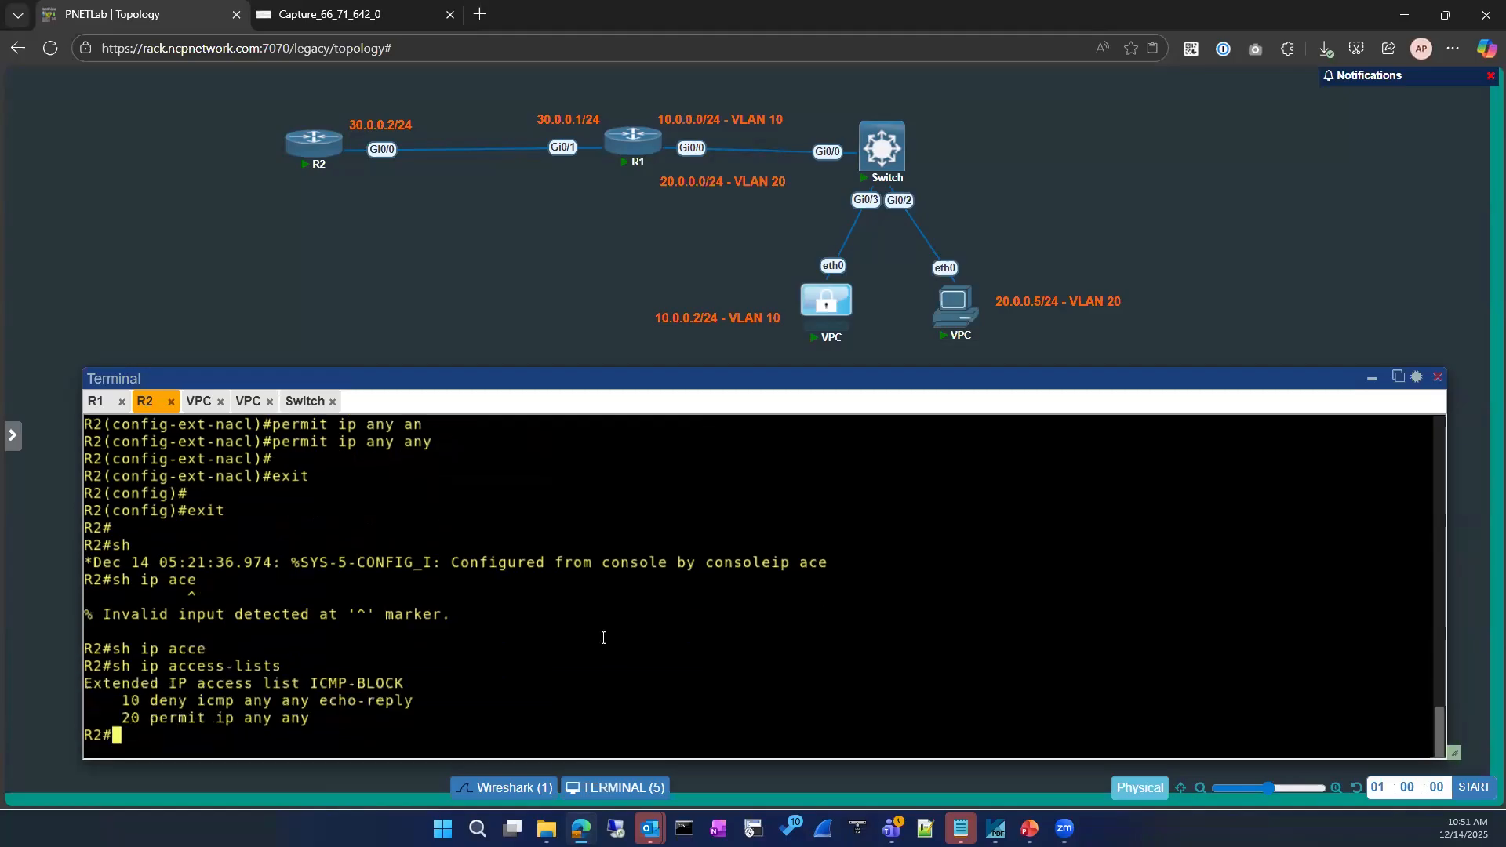
Enter global configuration and try the ip access-list and access-group keywords, then clear the line
text(conf)
key(Tab)
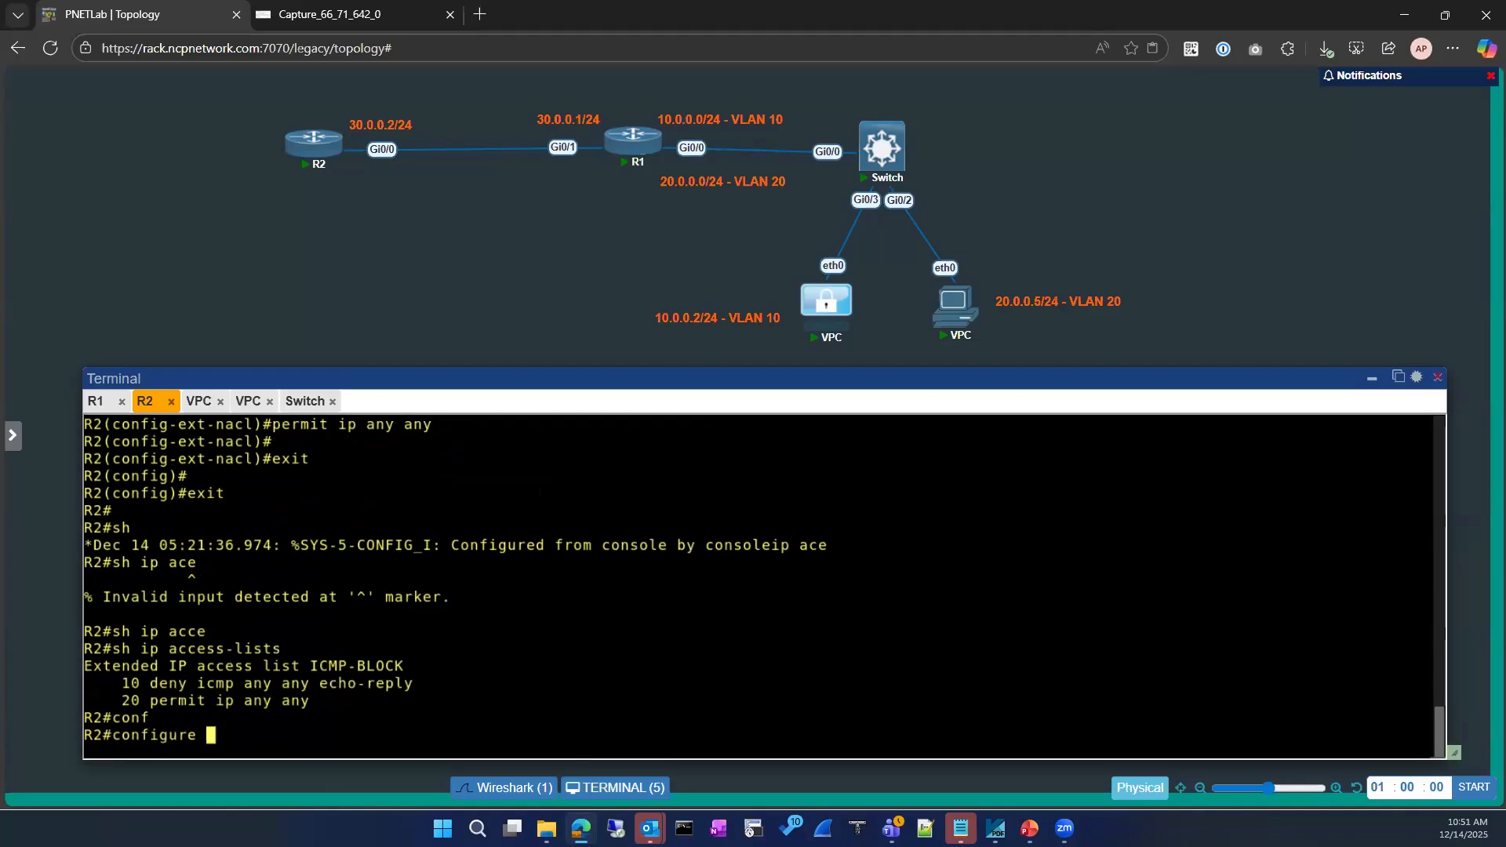
key(Return)
key(Return)
text(ip acce)
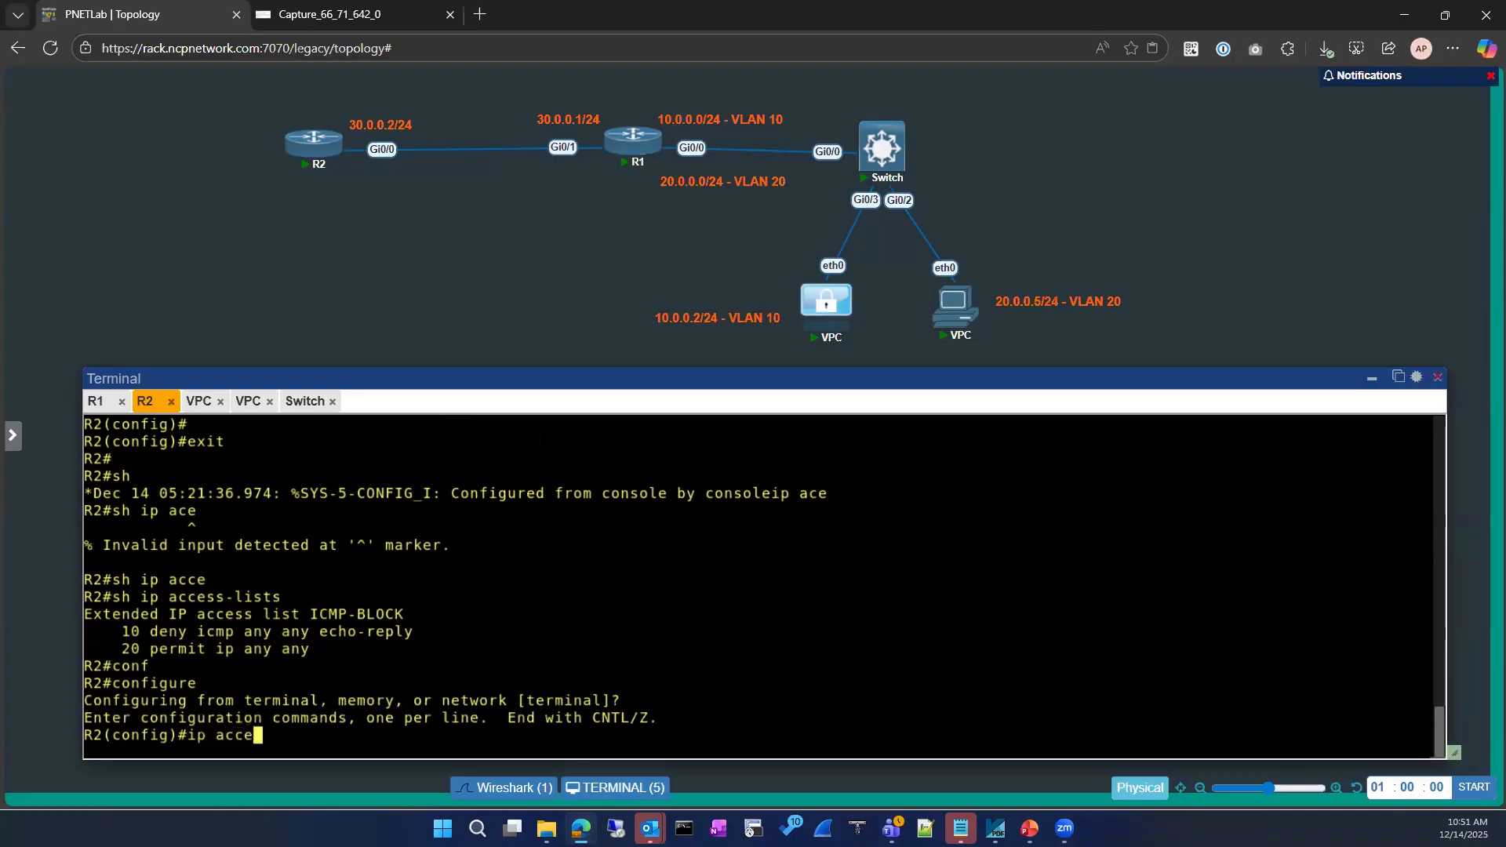
key(Tab)
key(BackSpace)
key(BackSpace)
key(BackSpace)
key(BackSpace)
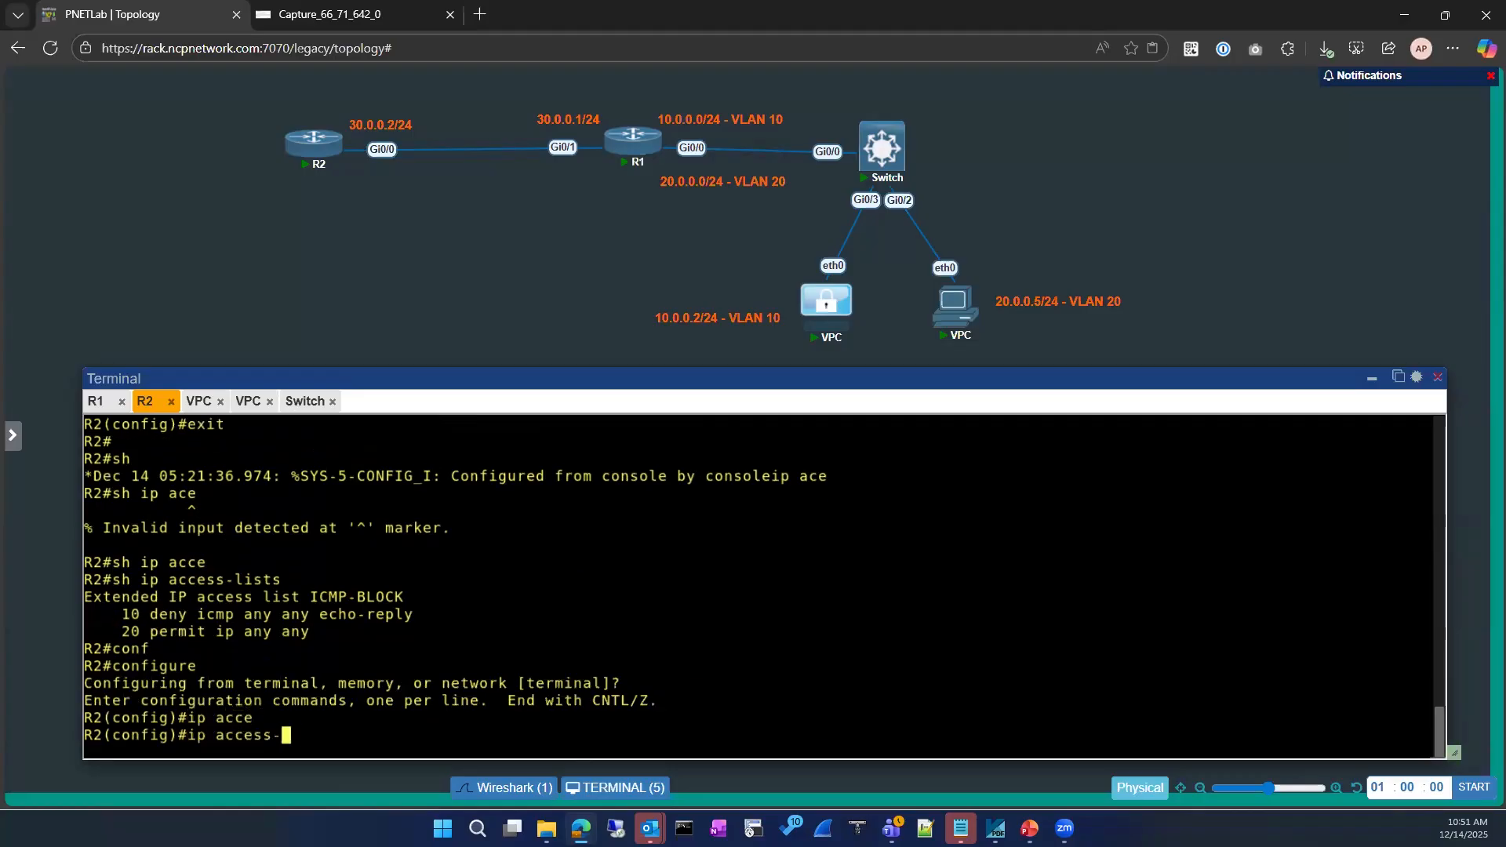
text(gr)
key(Tab)
text(o)
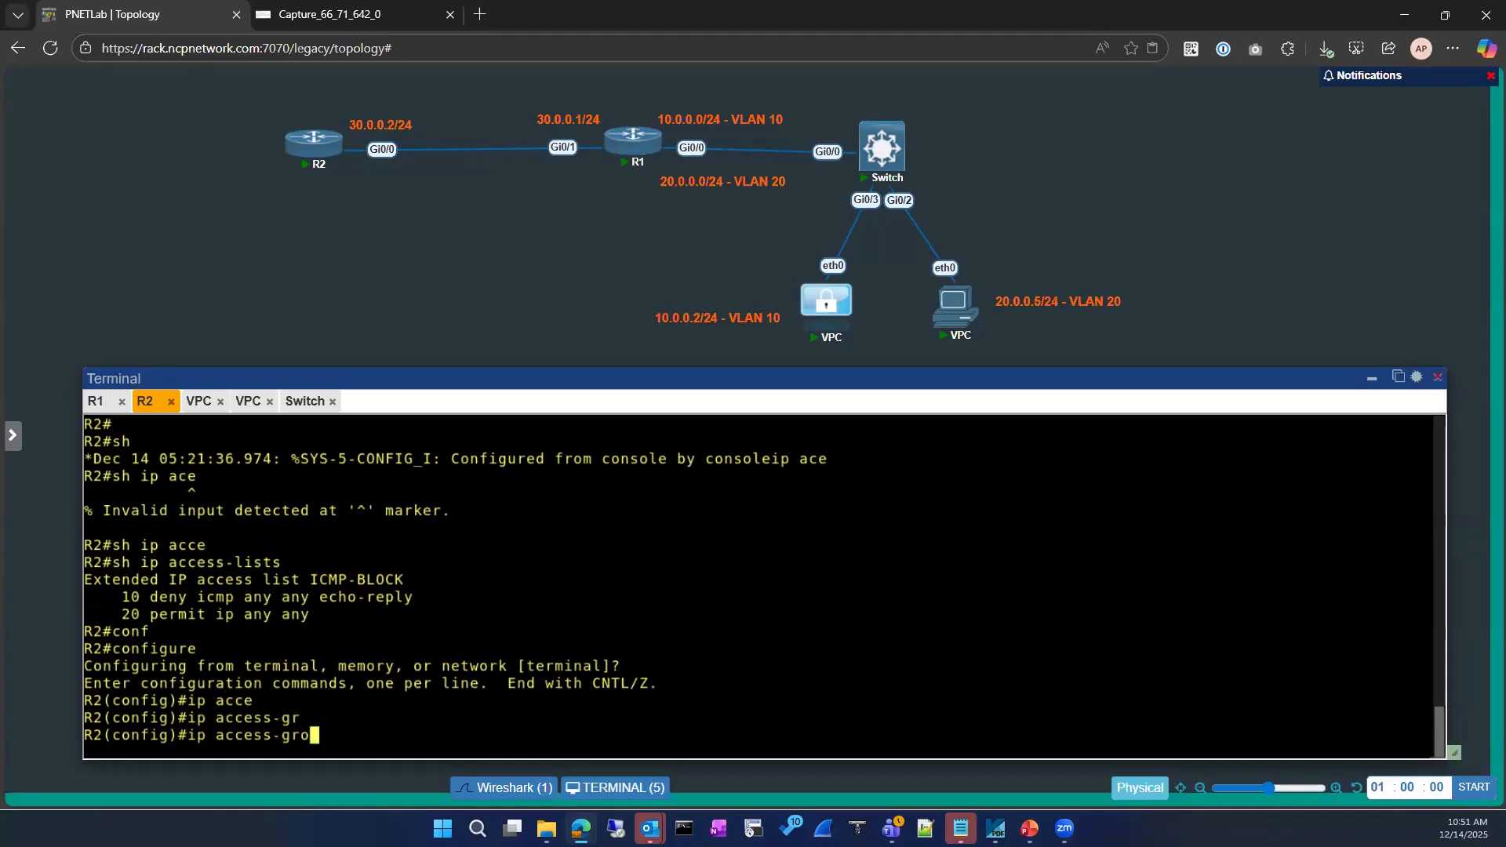
key(Tab)
key(BackSpace)
key(BackSpace)
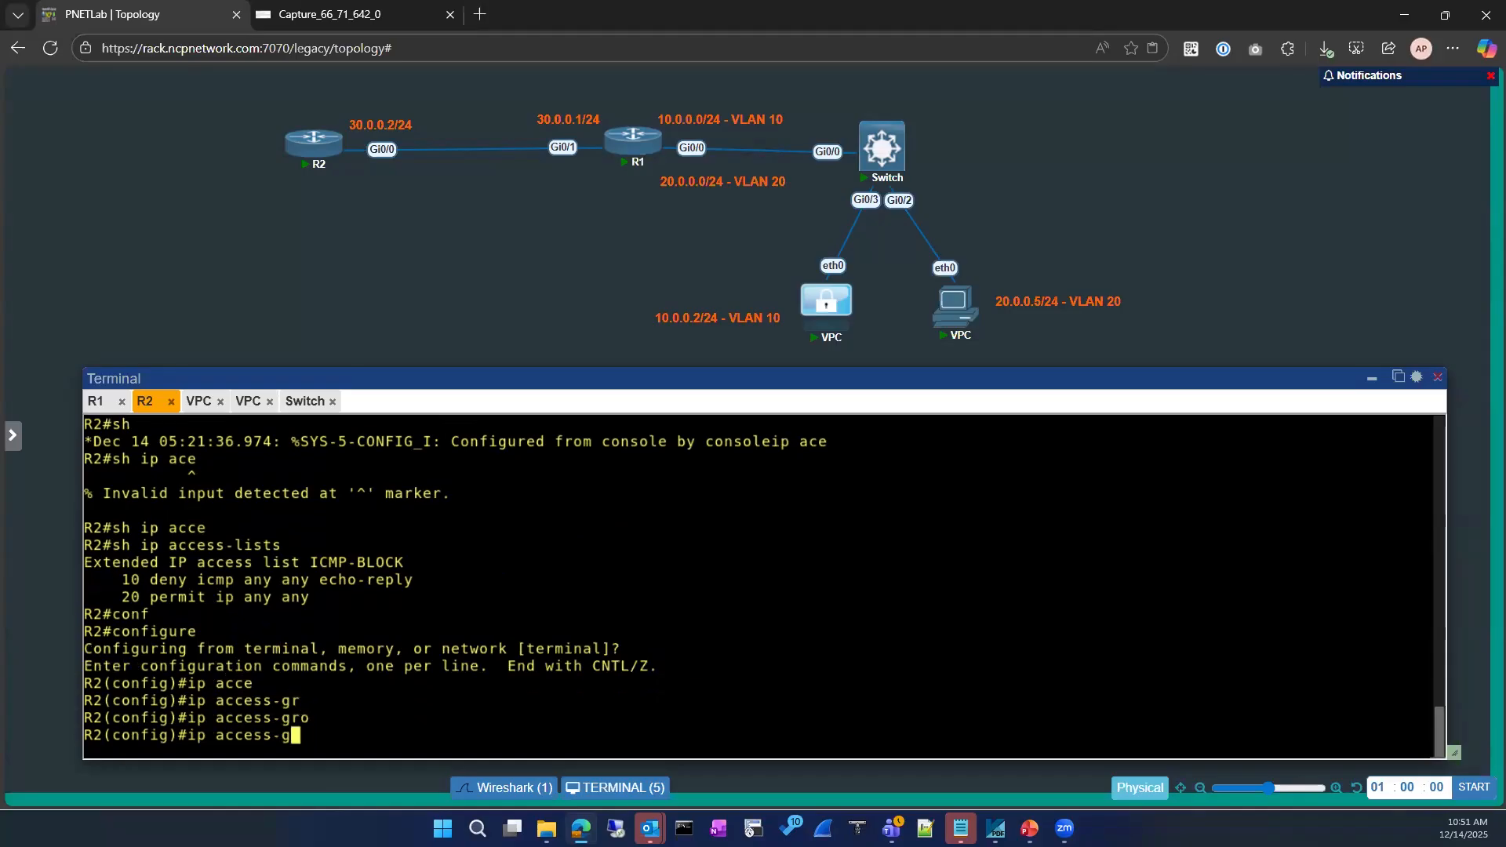
text(?)
key(BackSpace)
key(BackSpace)
key(BackSpace)
key(BackSpace)
key(BackSpace)
key(BackSpace)
key(BackSpace)
key(BackSpace)
key(BackSpace)
key(BackSpace)
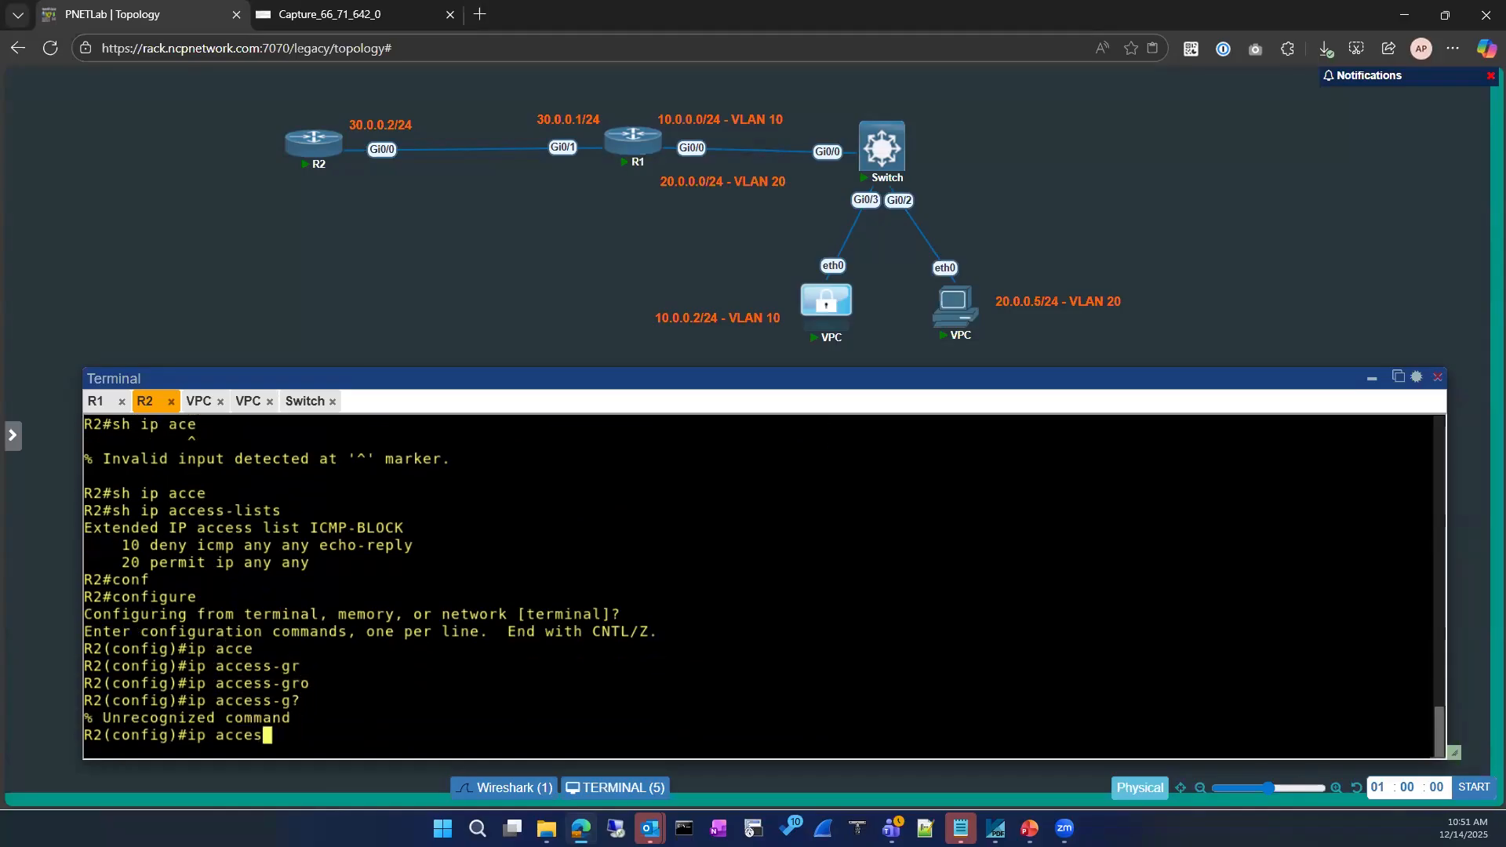
text(p acce)
key(Tab)
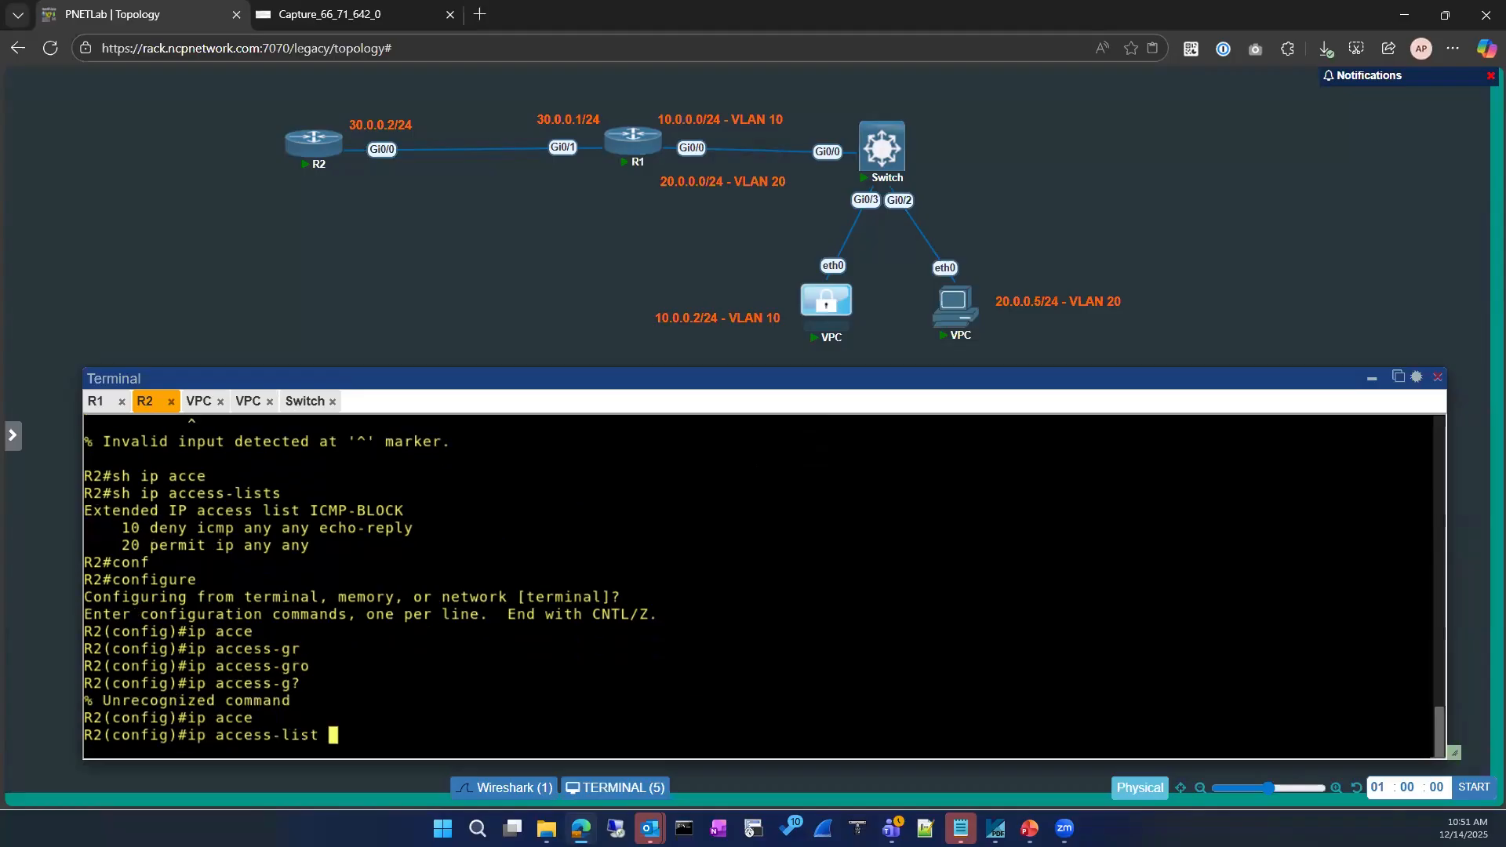
key(BackSpace)
key(BackSpace)
key(BackSpace)
key(BackSpace)
key(BackSpace)
key(BackSpace)
key(BackSpace)
key(BackSpace)
key(BackSpace)
key(BackSpace)
key(BackSpace)
key(BackSpace)
key(BackSpace)
key(BackSpace)
key(BackSpace)
Start an interface GigabitEthernet 0/1 command, abandon it, and leave configuration mode
text(int)
key(Tab)
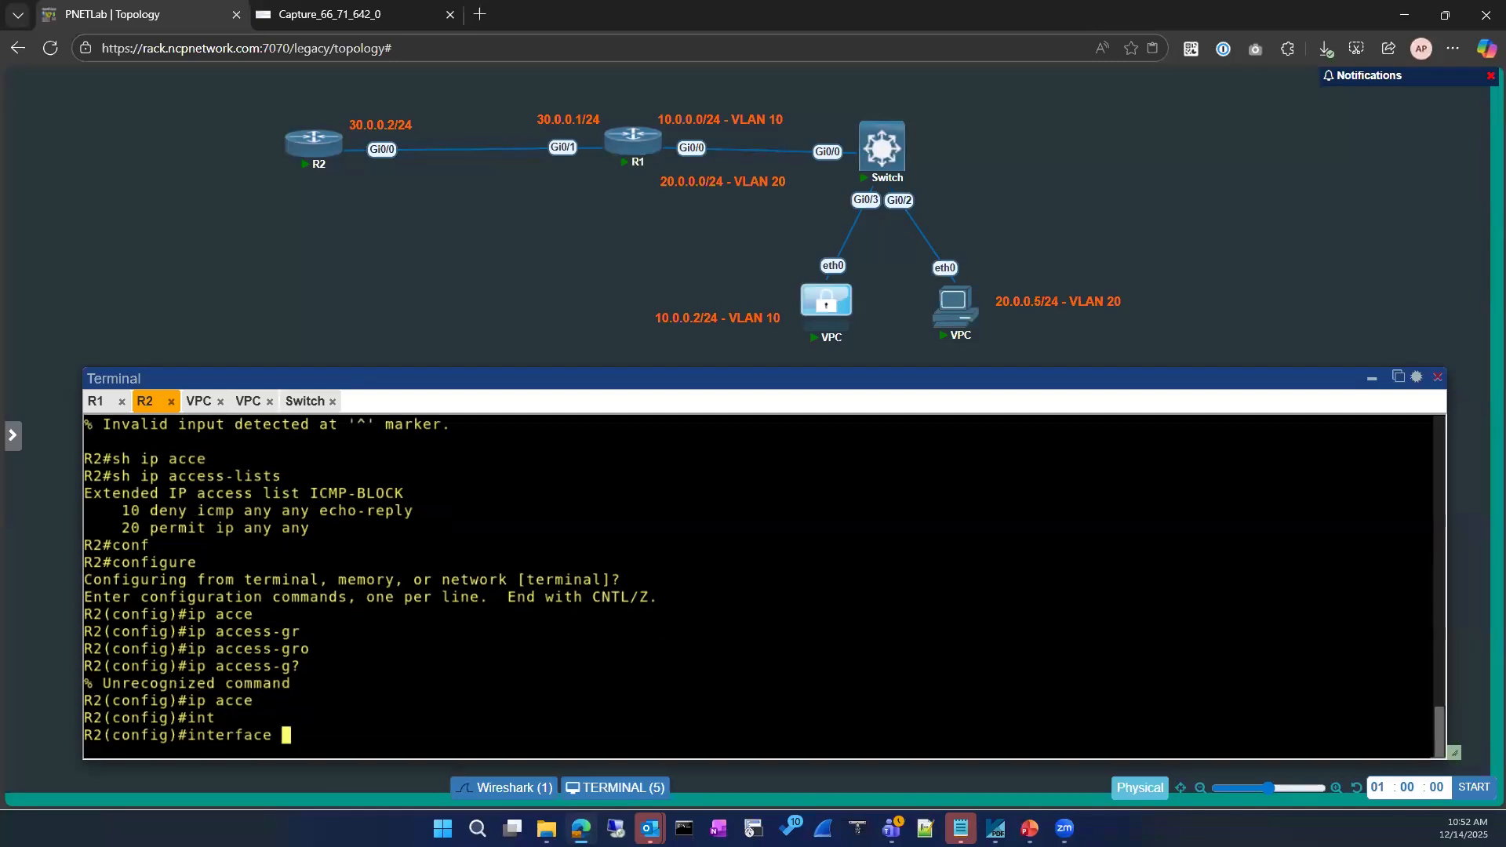
text(gi)
key(Tab)
text(0/1)
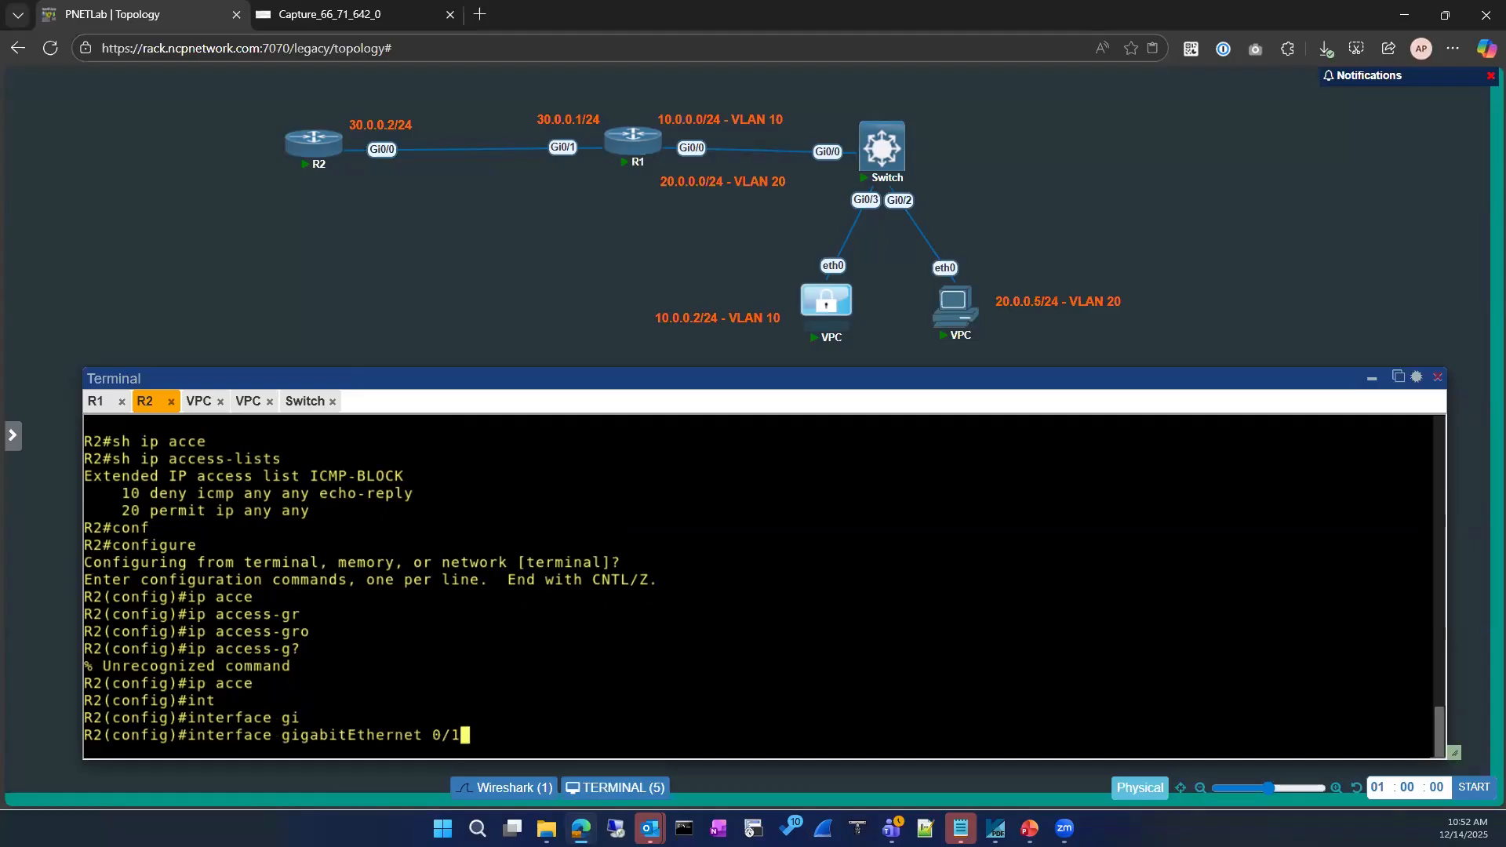
key(BackSpace)
key(BackSpace)
key(BackSpace)
key(BackSpace)
key(BackSpace)
key(BackSpace)
key(BackSpace)
key(BackSpace)
key(BackSpace)
key(BackSpace)
key(BackSpace)
key(BackSpace)
key(BackSpace)
key(BackSpace)
key(BackSpace)
key(BackSpace)
key(BackSpace)
key(BackSpace)
key(BackSpace)
key(BackSpace)
text(exit)
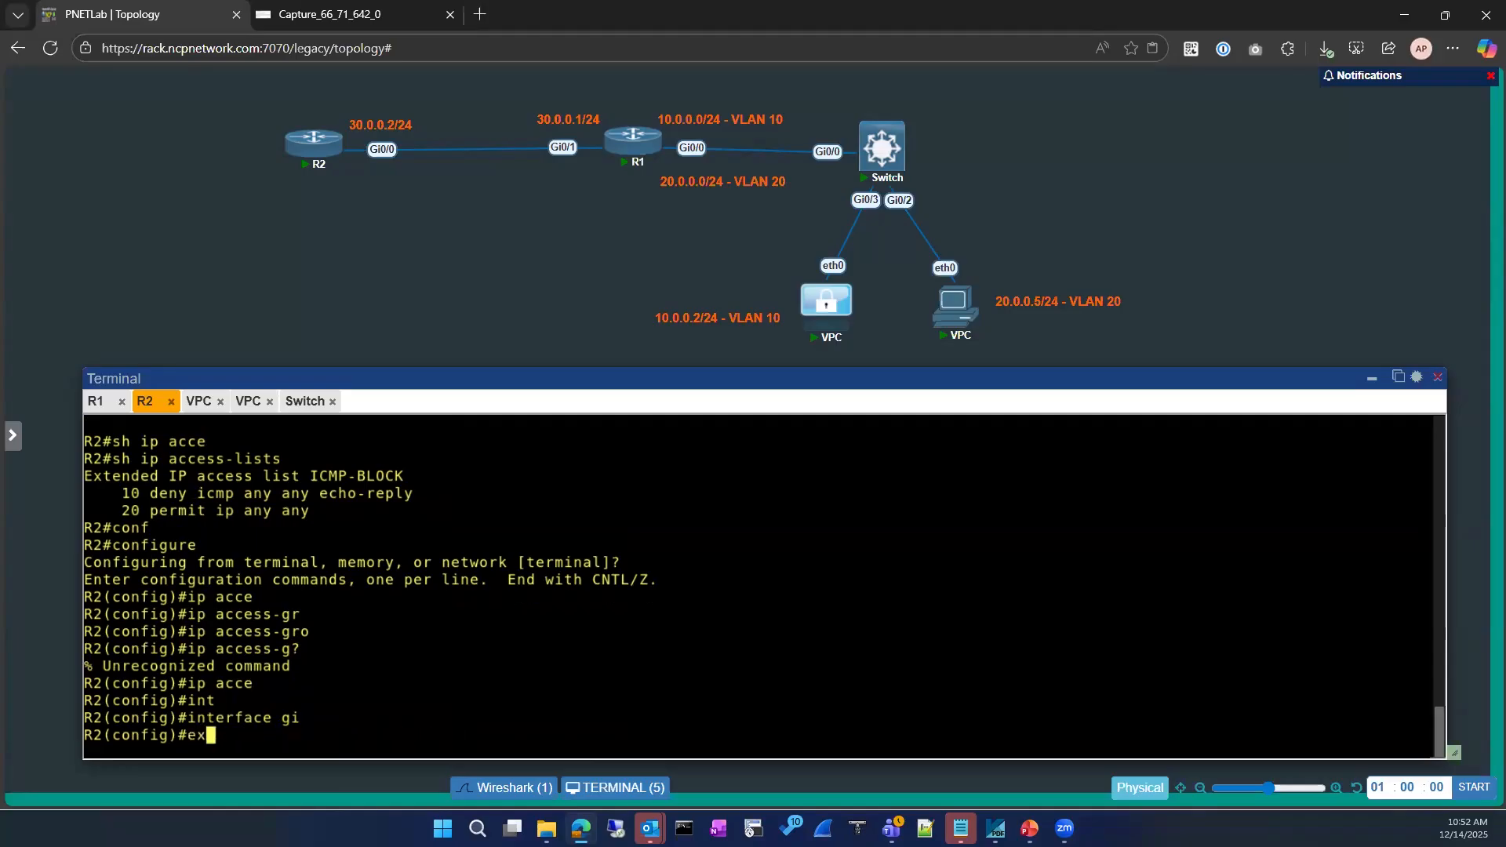
key(Return)
Run show ip interface brief to confirm Loopback8 is 8.8.8.8 and up
key(Return)
text(sh ip int)
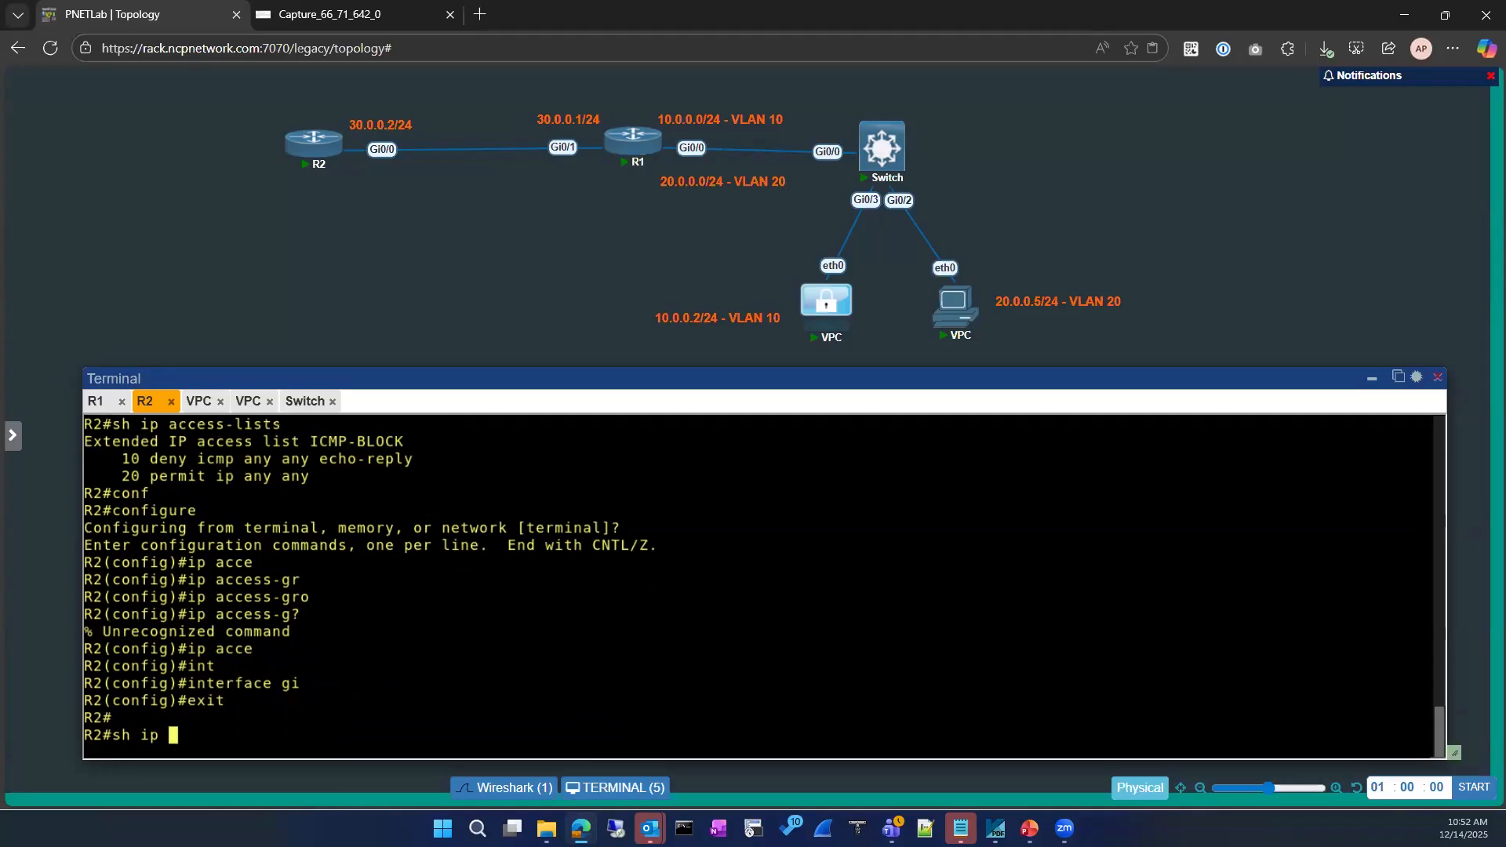
key(Tab)
text(br)
key(Tab)
key(Return)
key(Return)
key(Return)
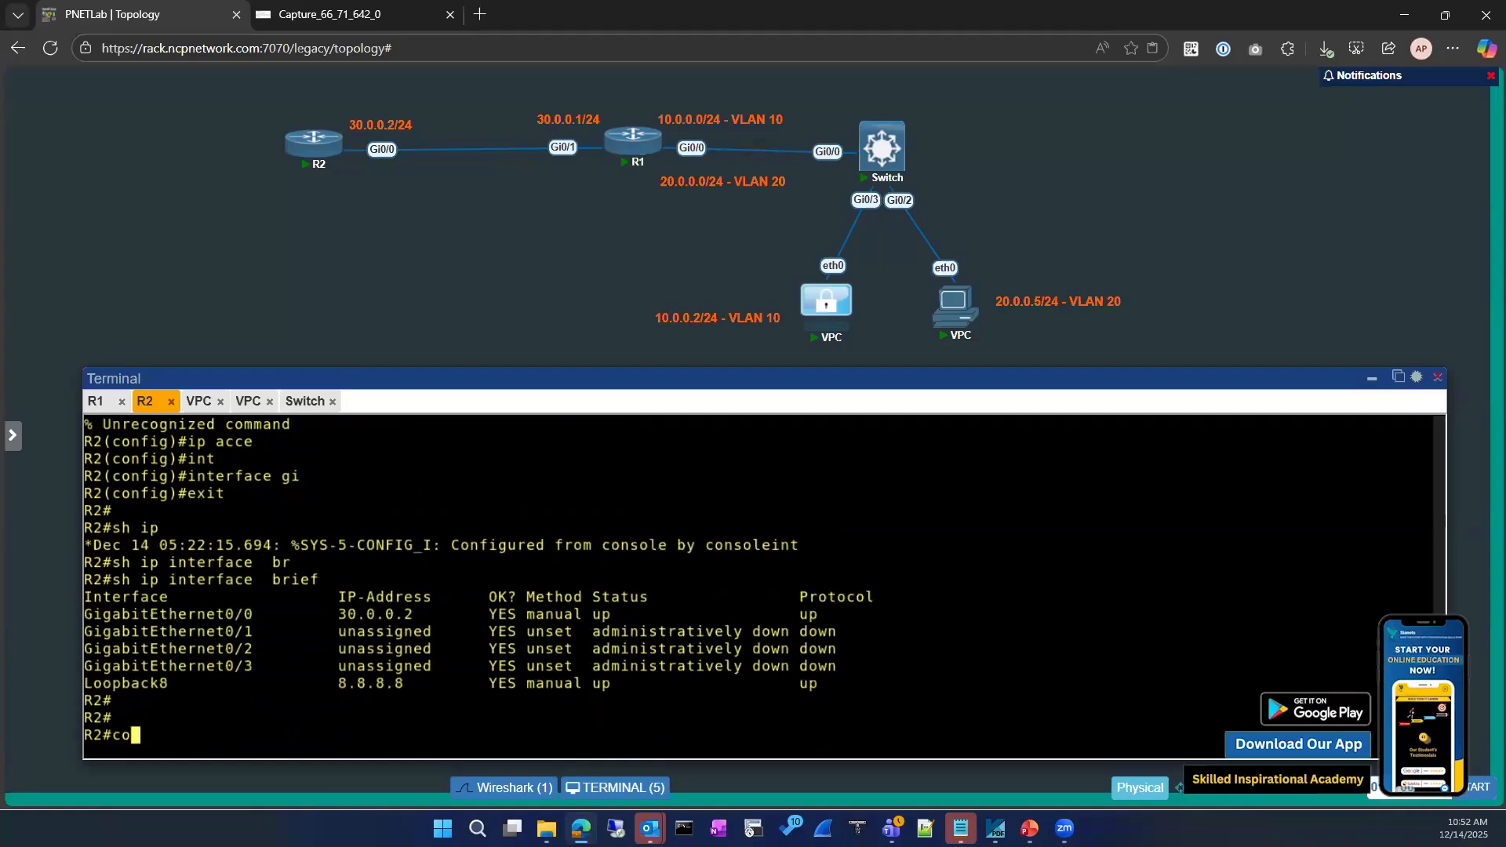
Re-enter global configuration mode and begin an interface command
text(conf)
key(Tab)
key(Return)
key(Return)
text(int)
key(Tab)
On interface Loopback 8, enter ip access-group ICMP-BLOCK using the copied list name
text(loo)
key(Tab)
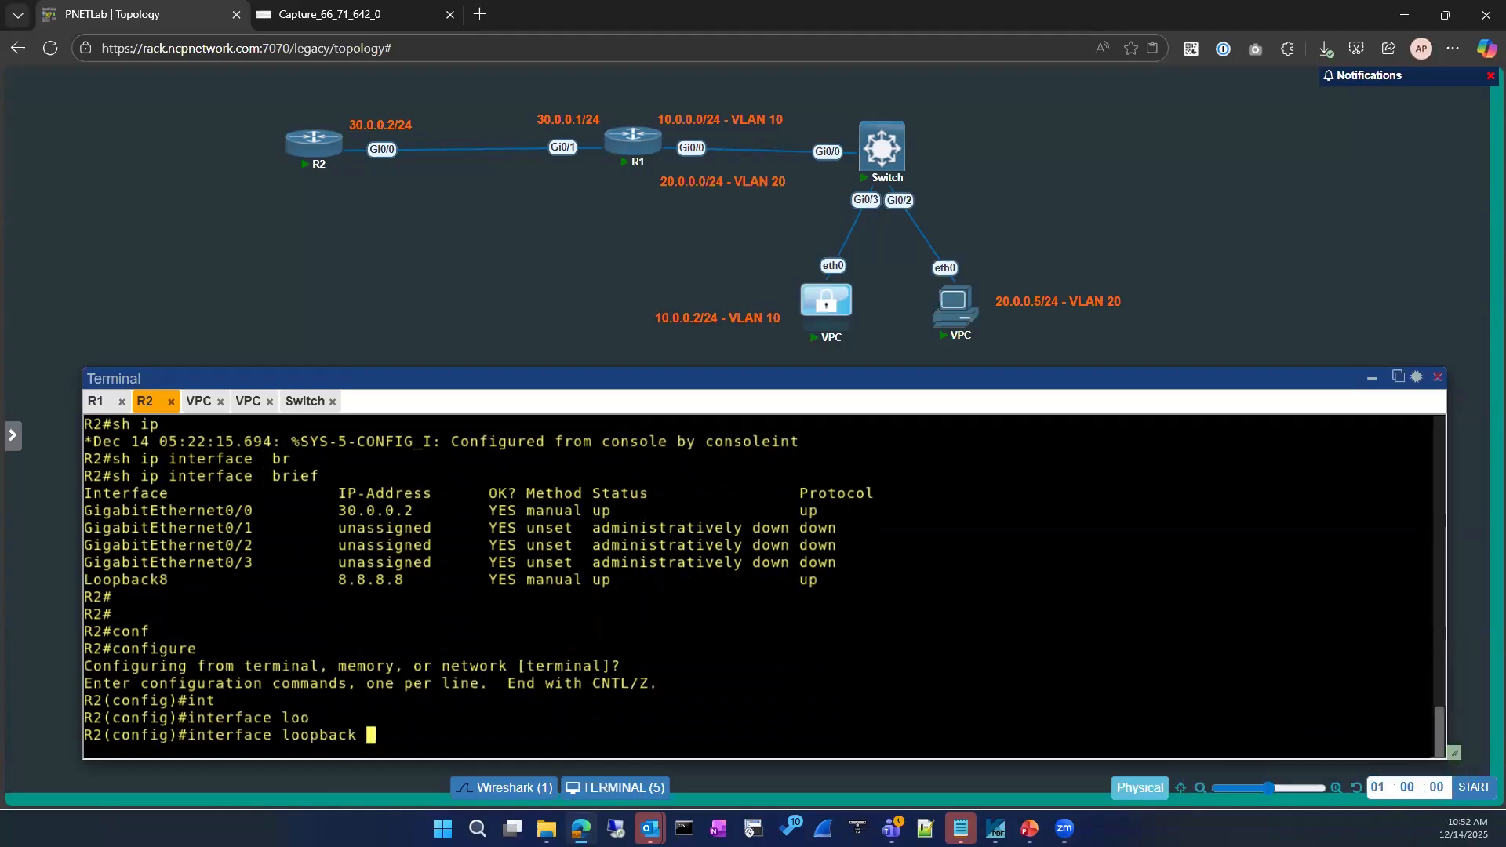
text(8)
key(Return)
text(ip)
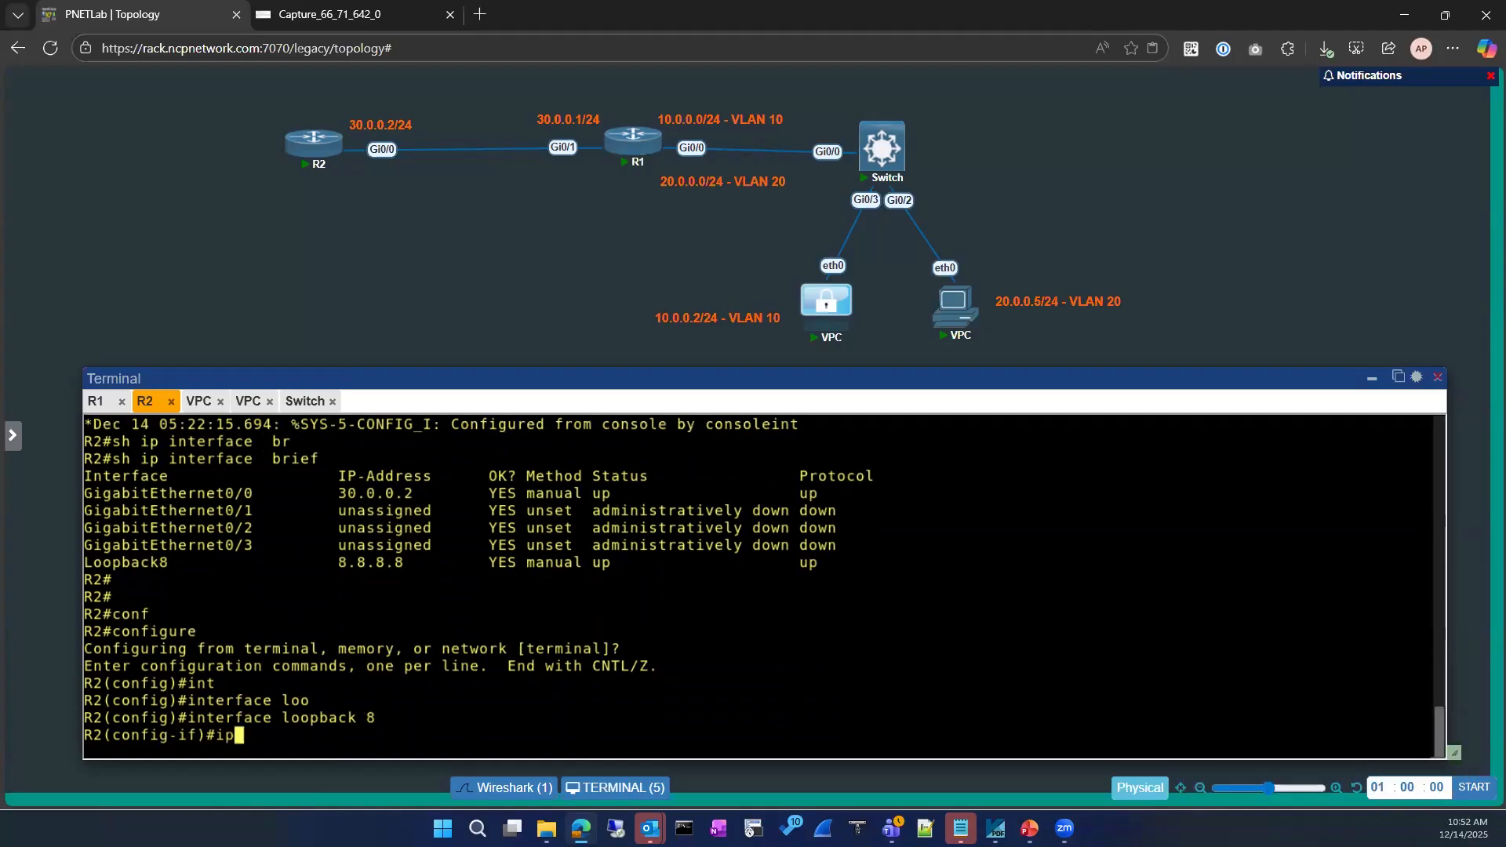
text( acce)
key(Tab)
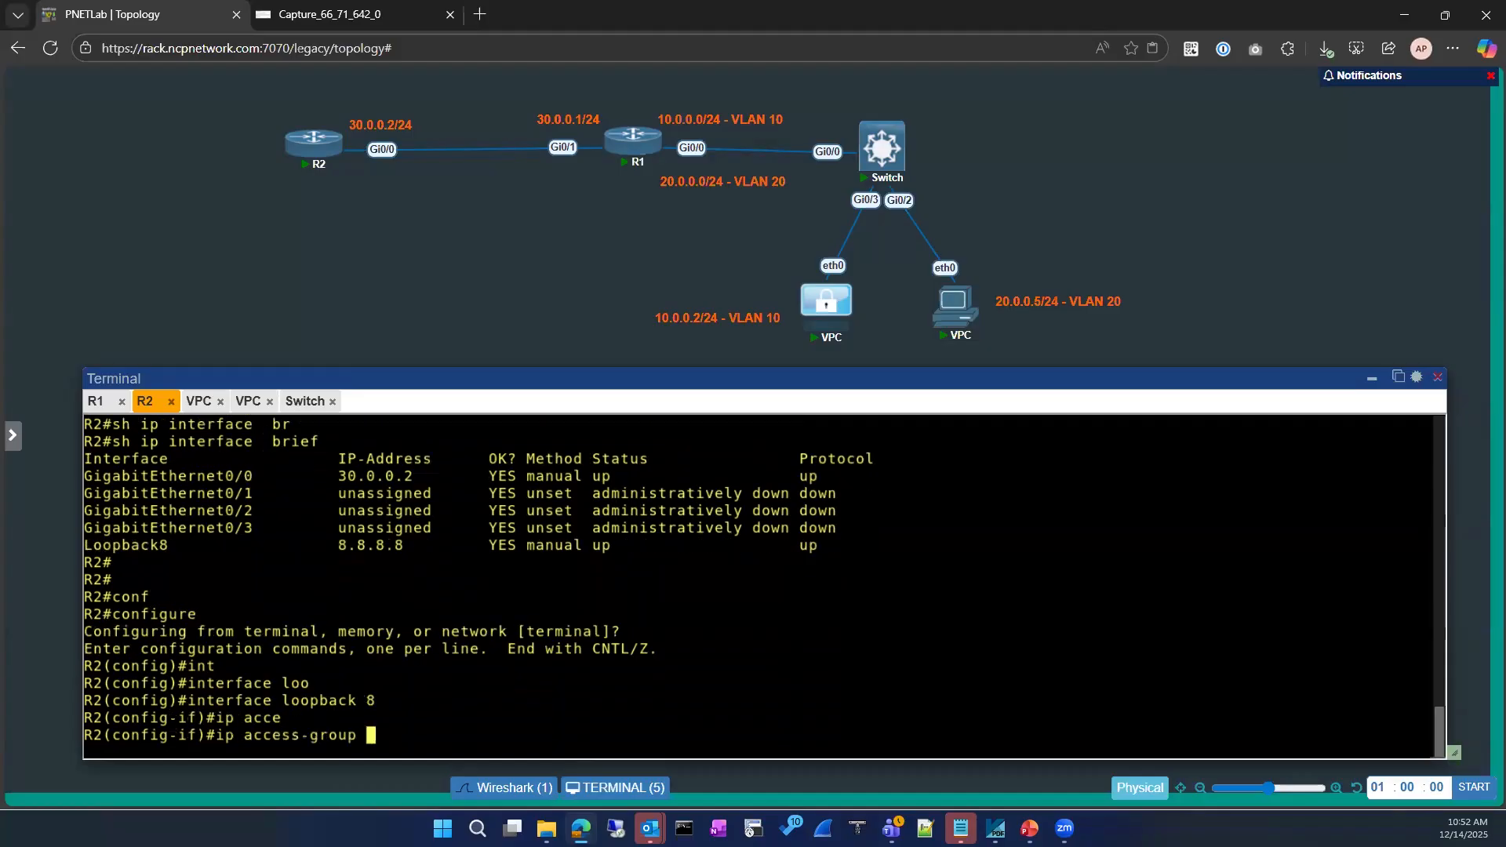
scroll(346, 553, up, 10)
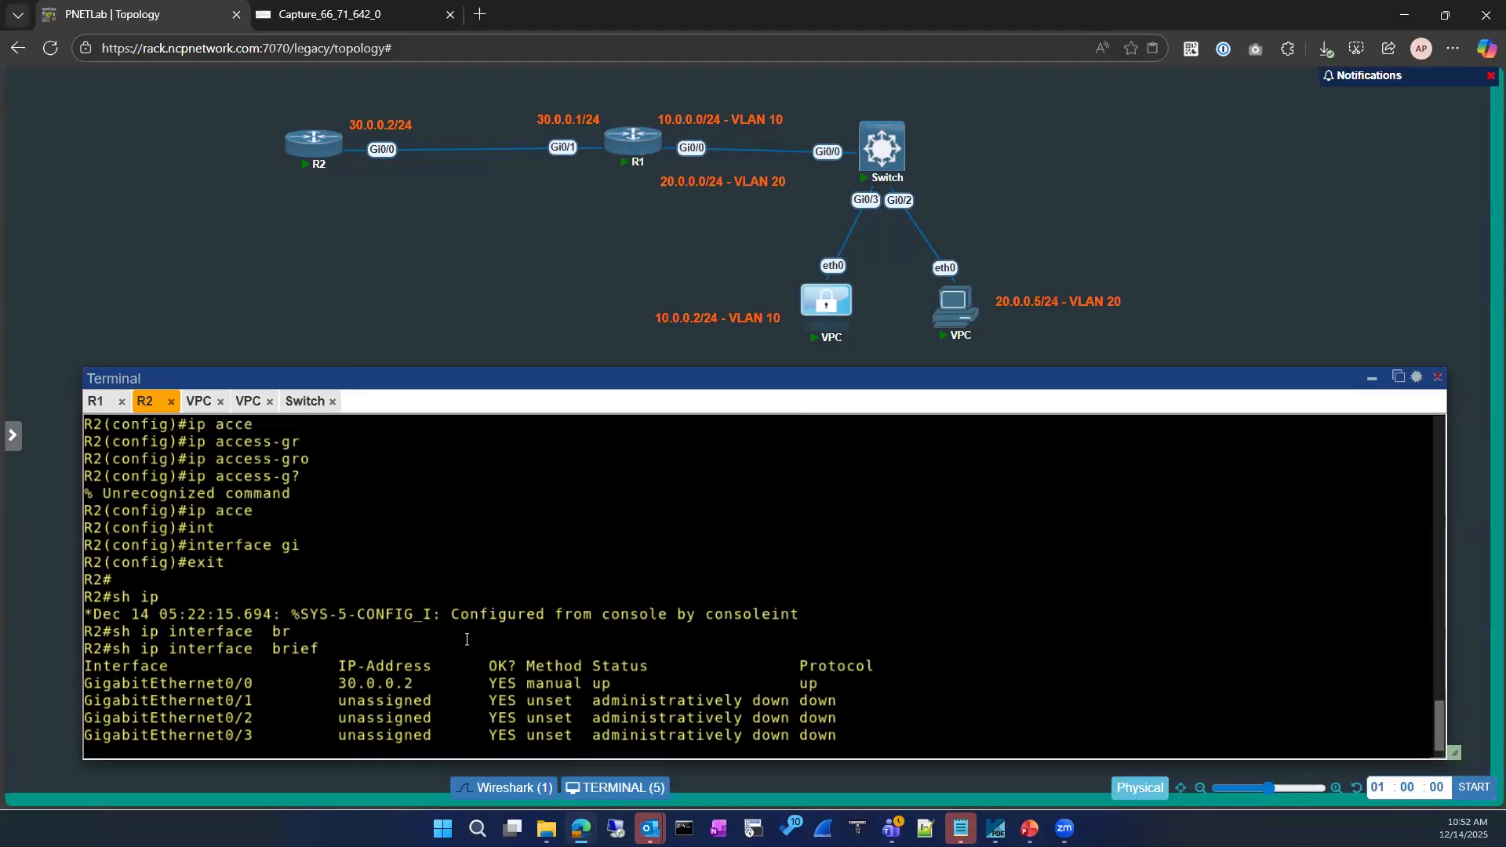
drag(312, 562, 405, 563)
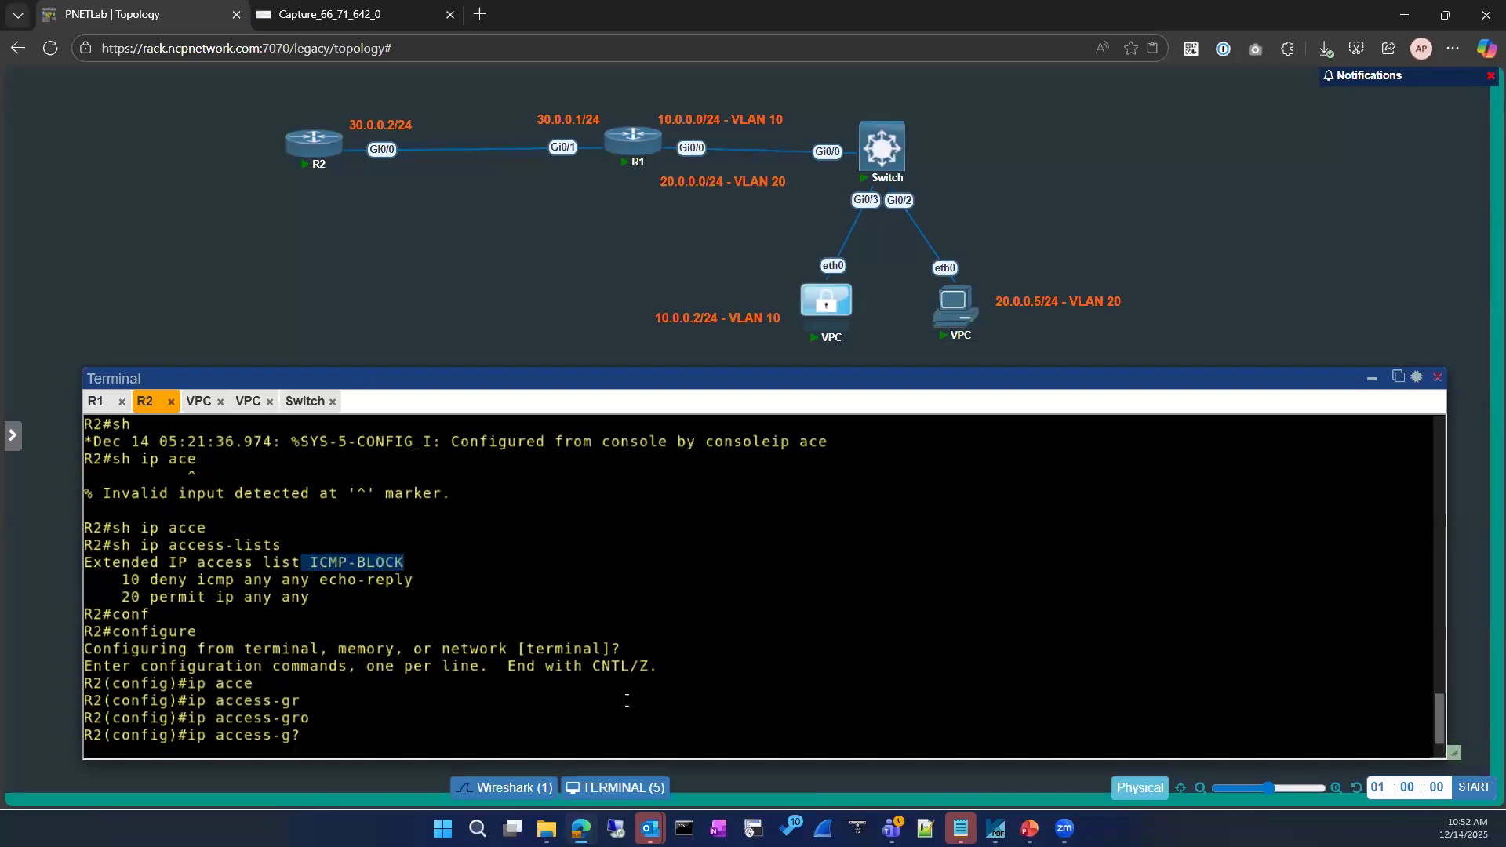
scroll(581, 612, down, 10)
text(ICMP-BLOCK)
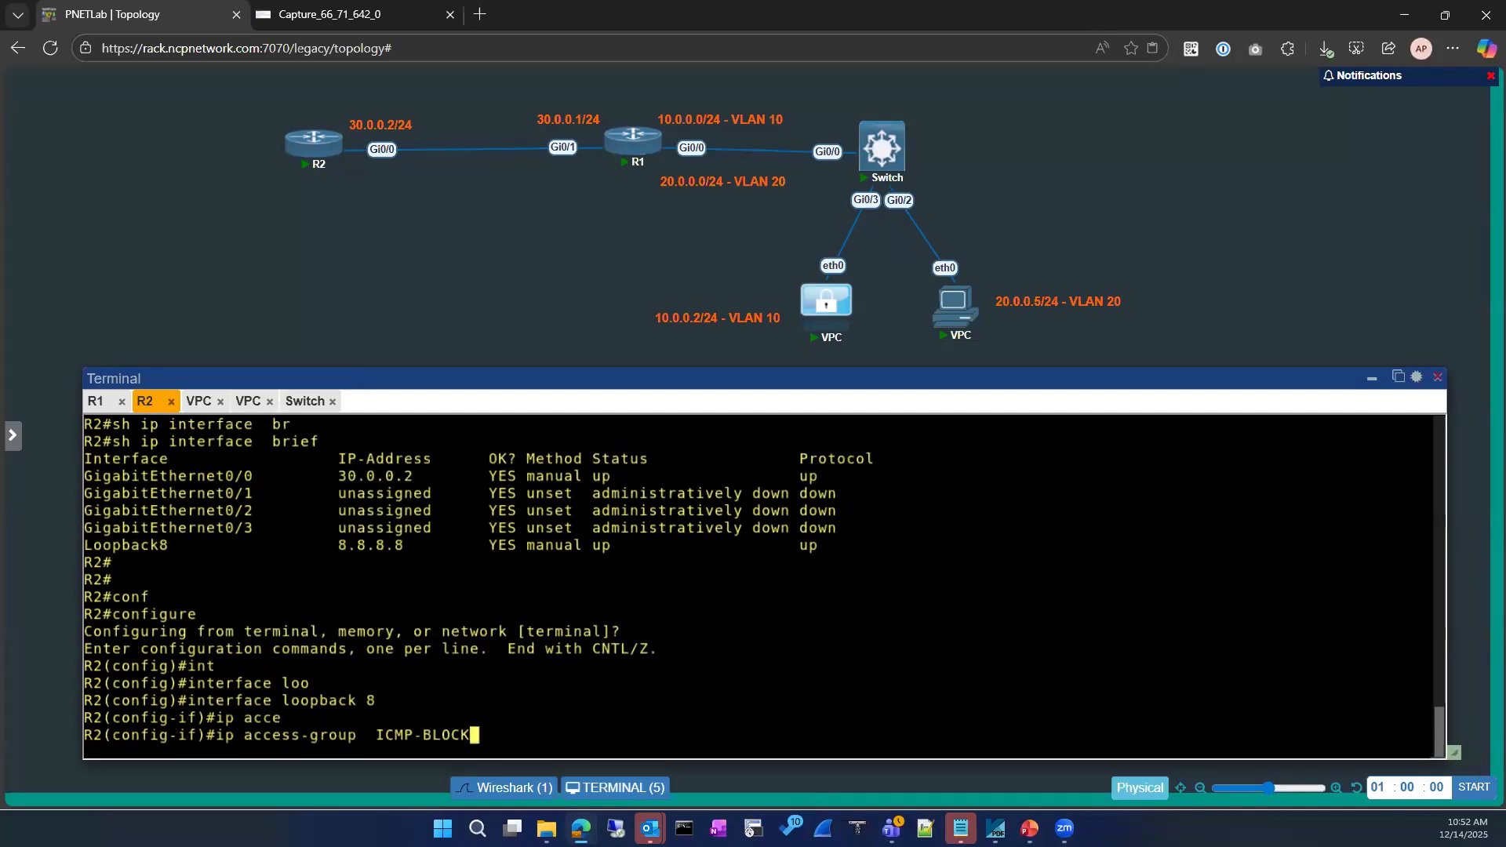
key(Return)
Apply ICMP-BLOCK on Loopback8 inbound, then outbound
key(Up)
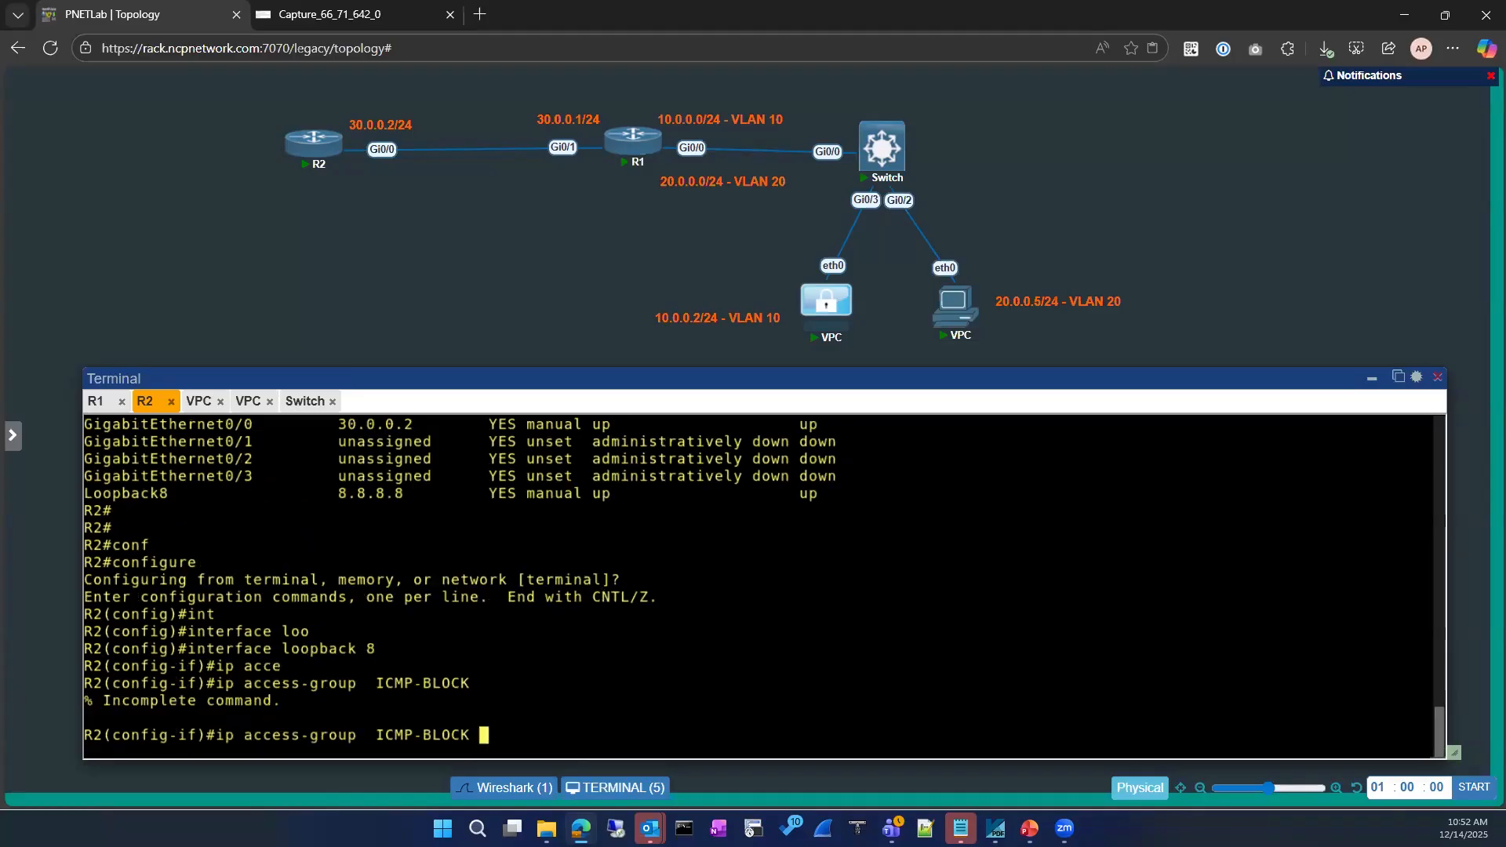
text(in)
key(Return)
key(Up)
key(BackSpace)
key(BackSpace)
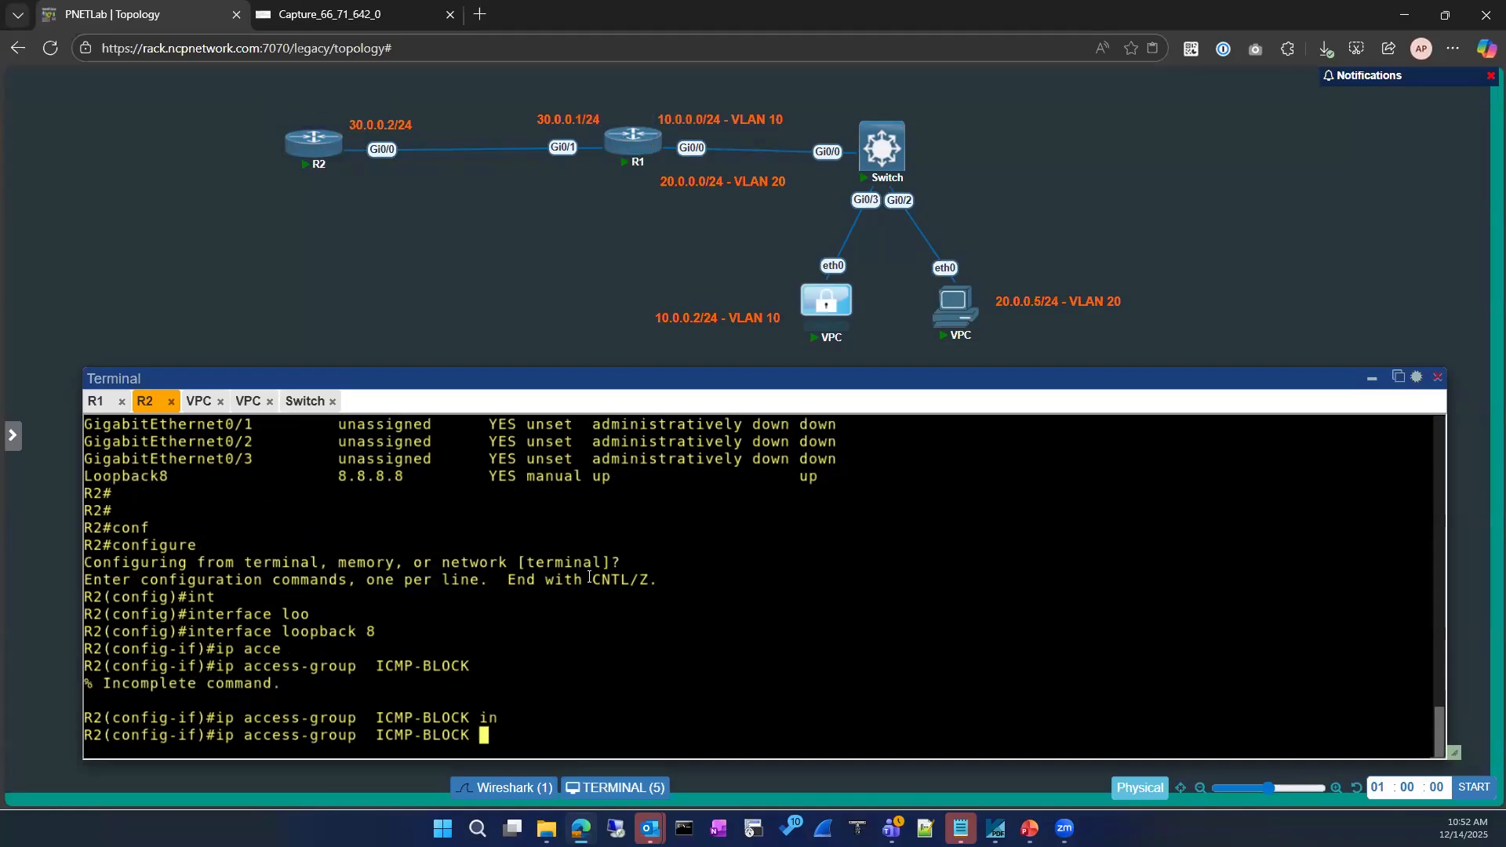
text(ou)
key(Tab)
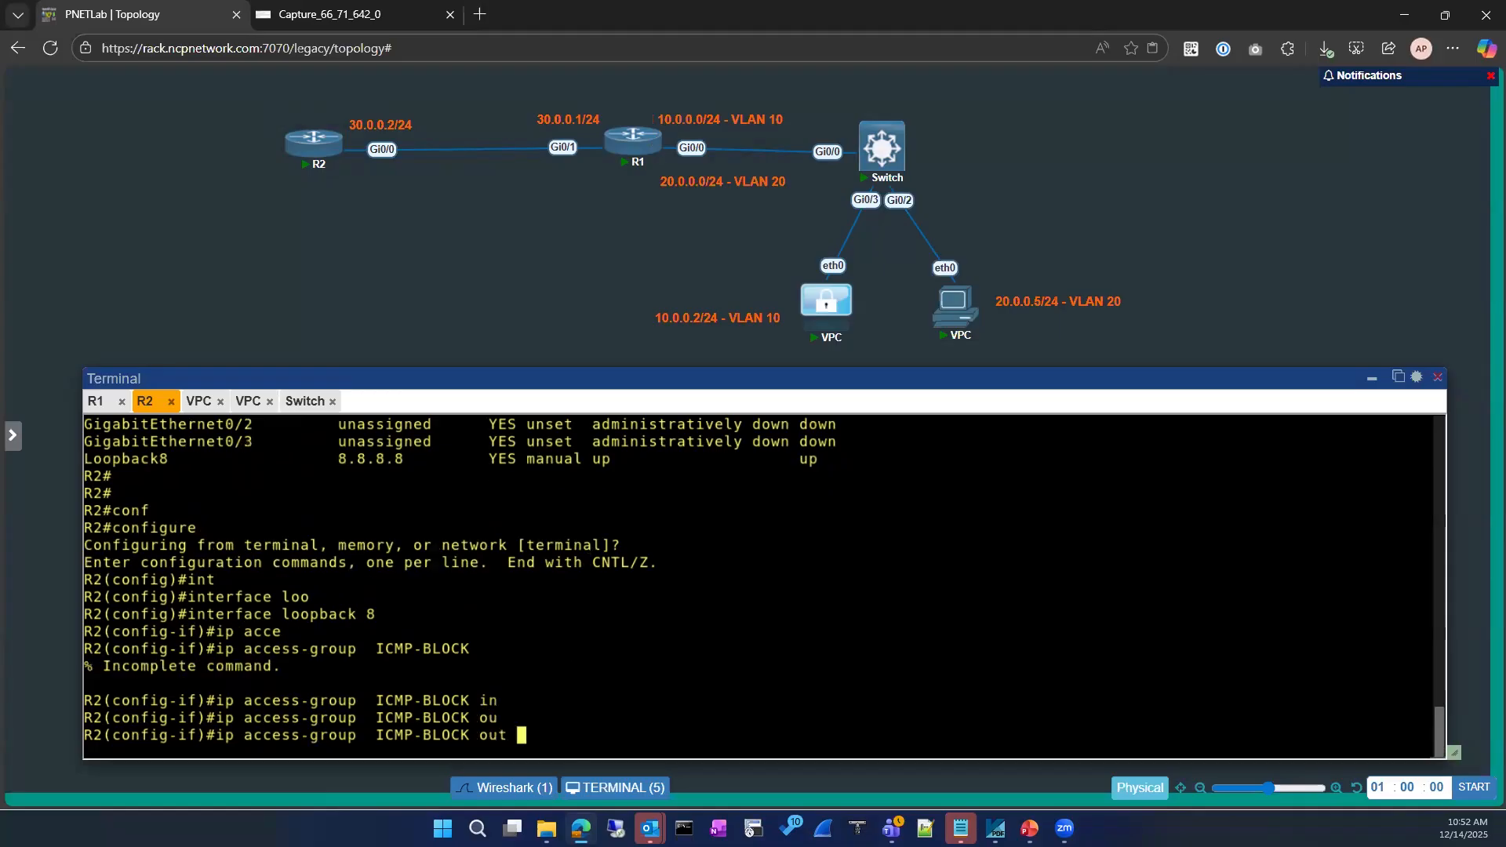
key(Return)
Exit Loopback8's interface configuration mode
text(exxi)
key(BackSpace)
key(BackSpace)
key(BackSpace)
text(xit)
key(Return)
key(Return)
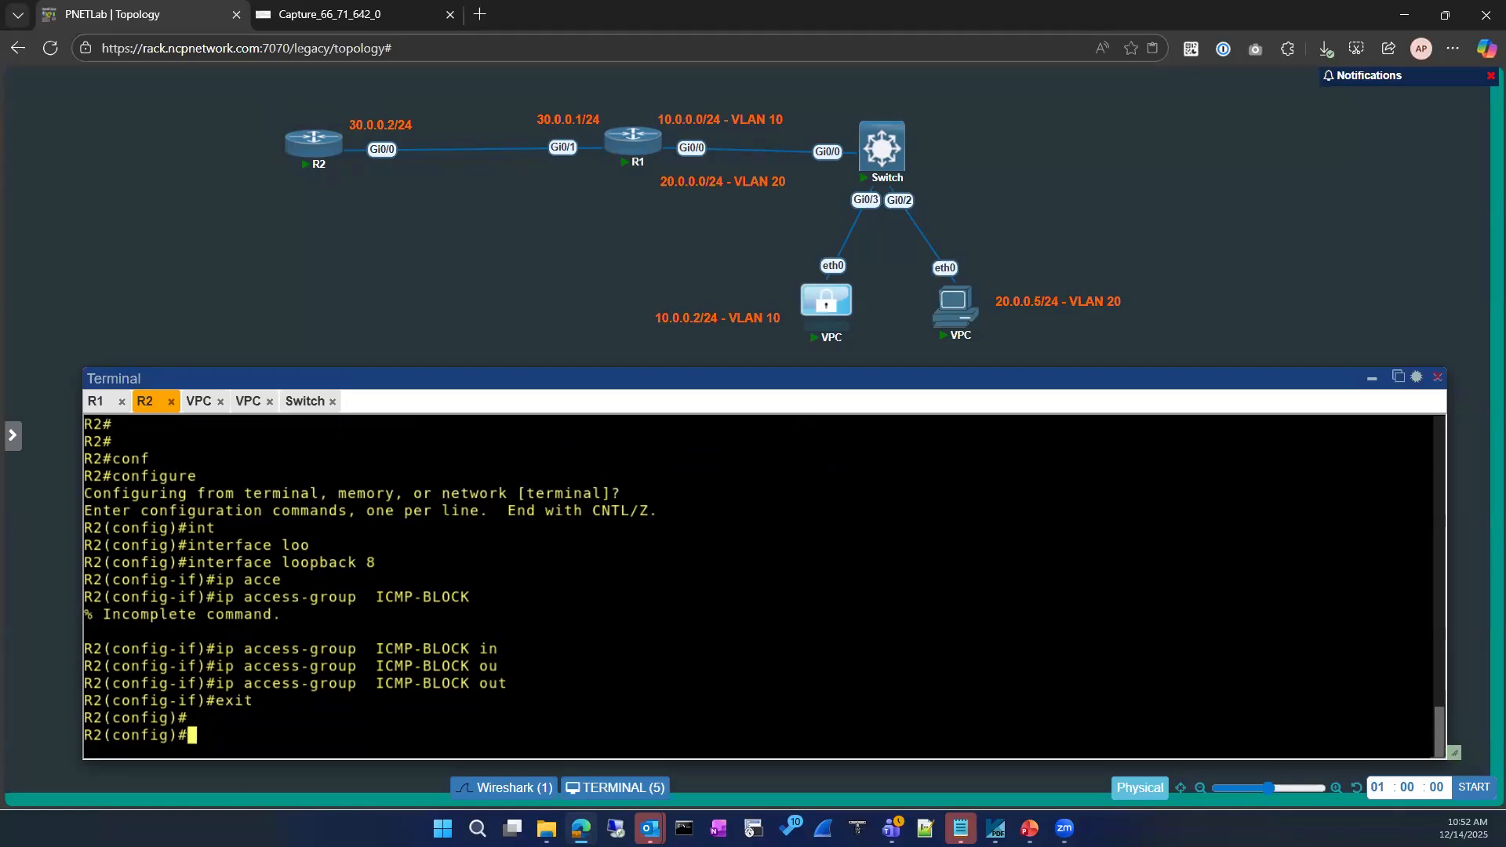
Leave configuration mode and run an incomplete show ip command
text(exit)
key(Return)
key(Return)
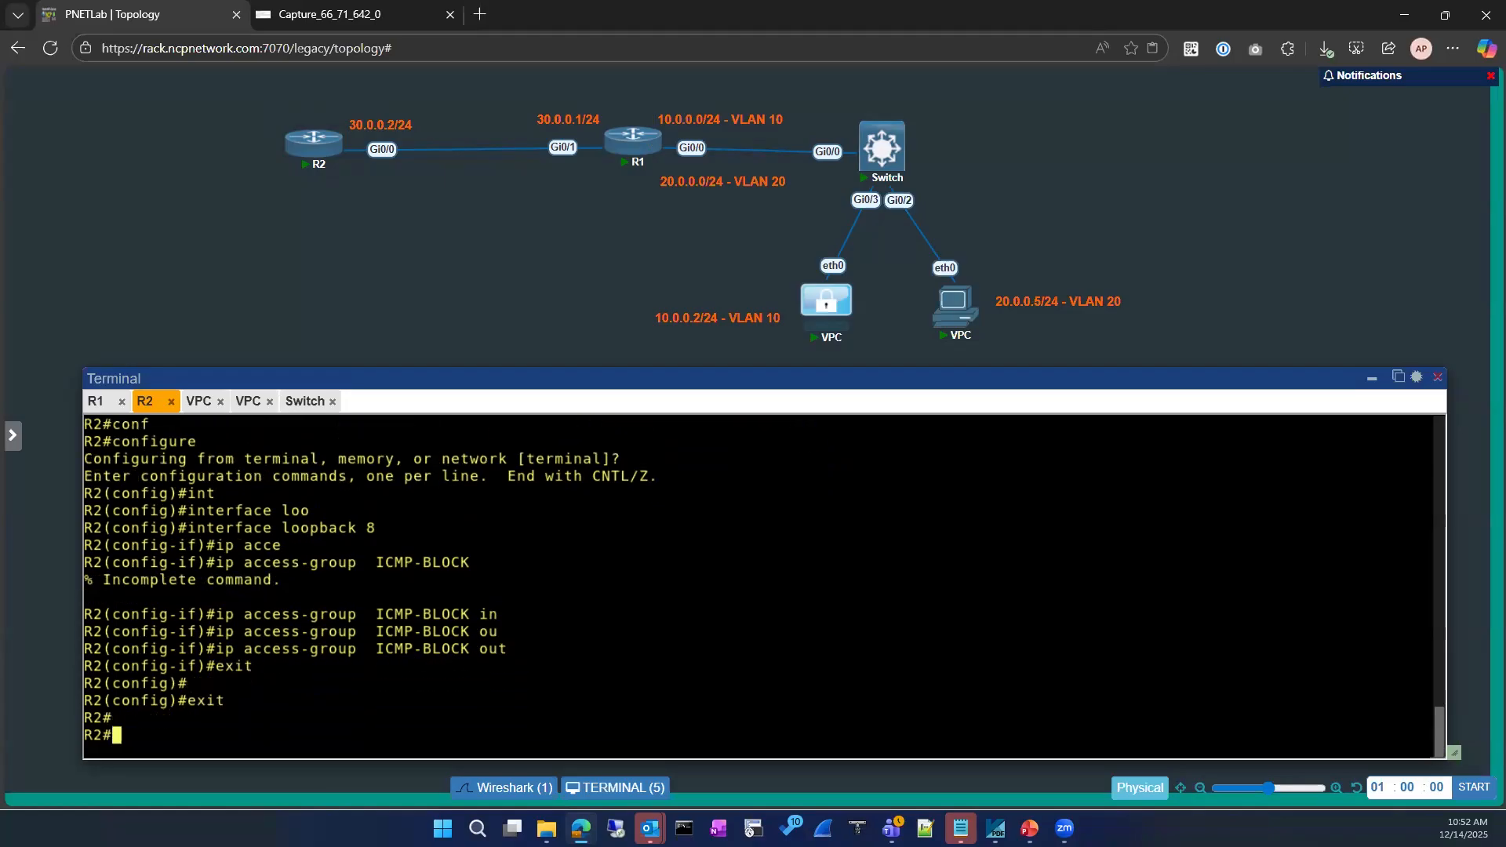
text(sh ip)
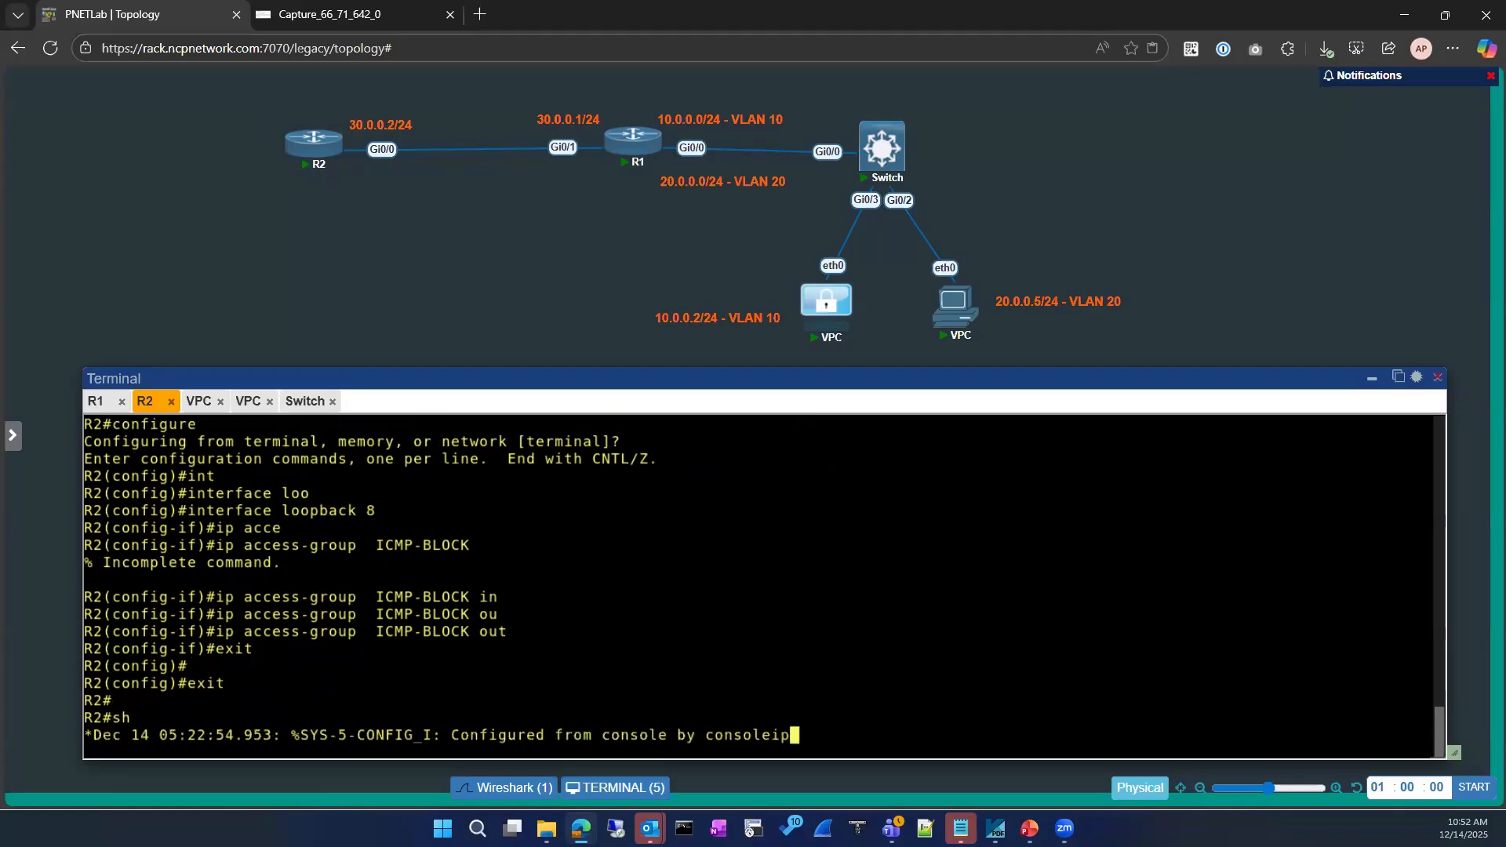
key(Return)
key(Return)
key(Return)
Try showing the running configuration of interface loopback 0
text(sh running-config interface)
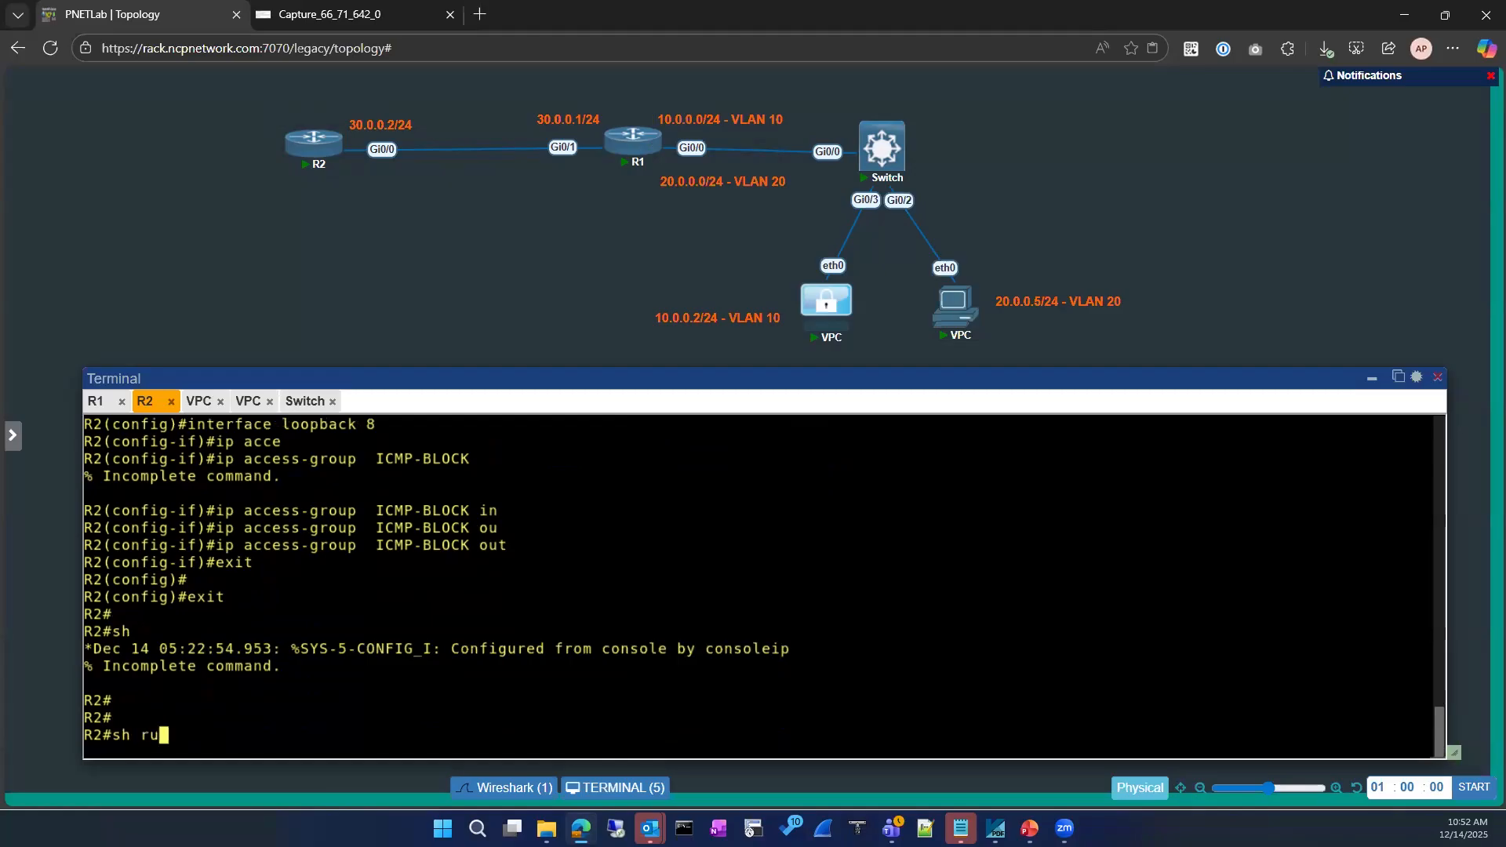
key(Tab)
text(in)
key(Tab)
text(loopback)
Show Loopback8's running configuration and highlight the outbound ICMP-BLOCK setting
key(Tab)
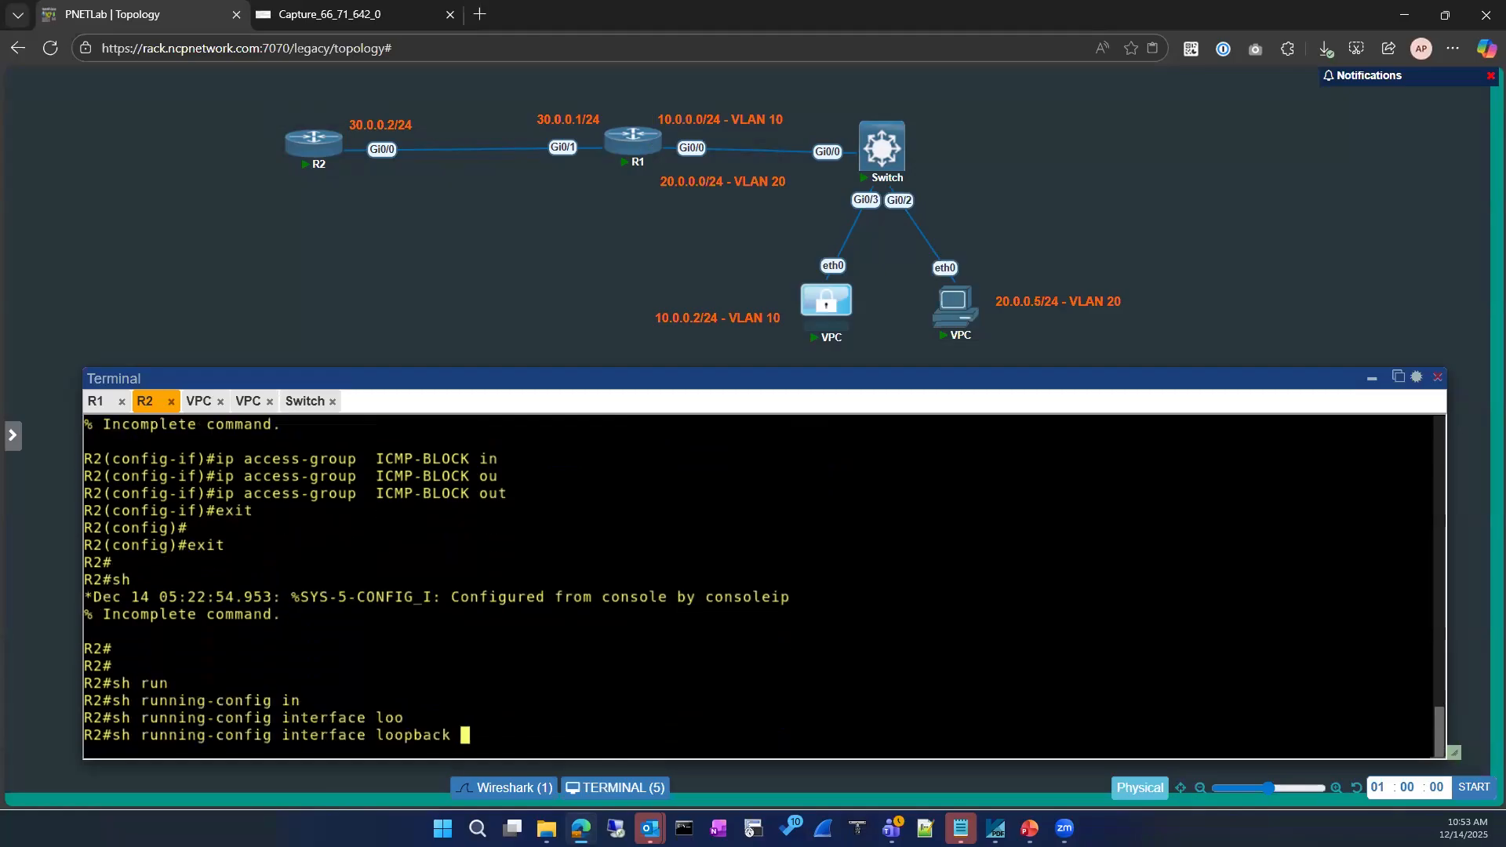
text(0)
key(Return)
text(sh run)
key(Tab)
text(in)
key(Tab)
text(loo)
key(Tab)
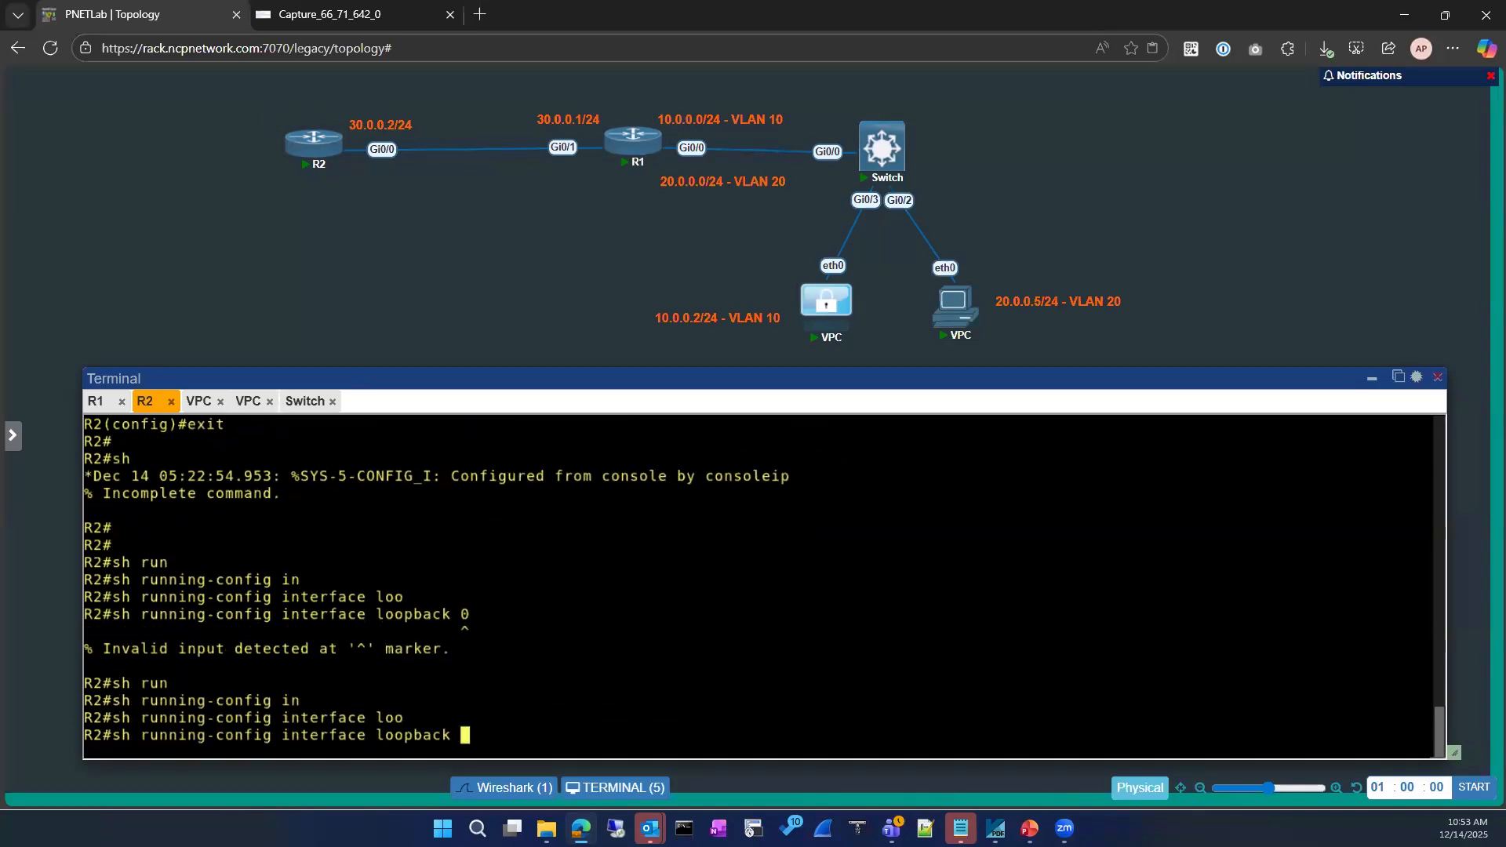
text(8)
key(Return)
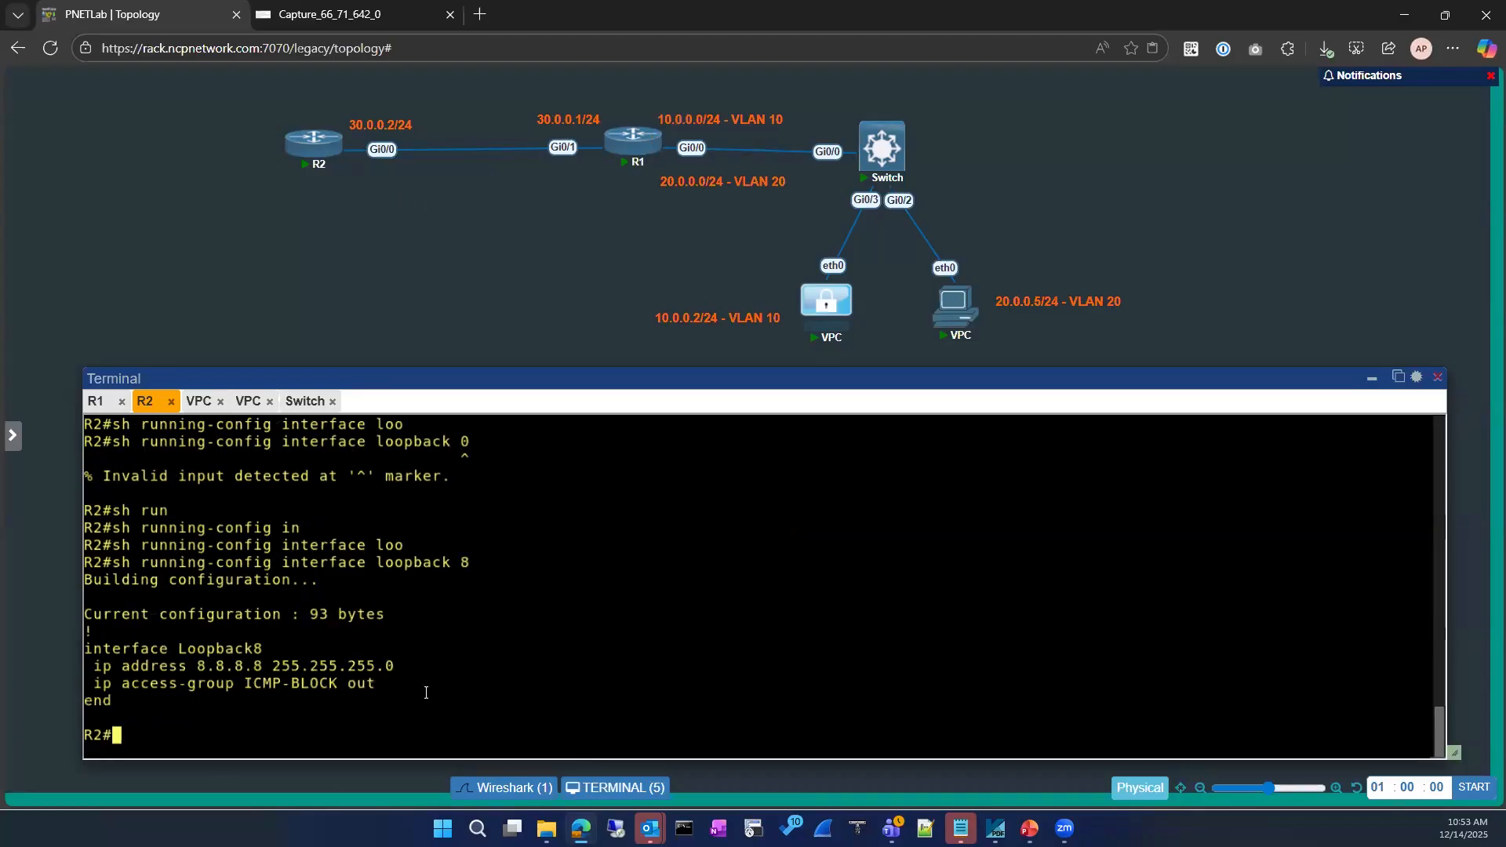
drag(233, 685, 377, 684)
Run show ip access-lists and highlight the ICMP-BLOCK list
text(sh ipa cce)
key(BackSpace)
key(BackSpace)
key(BackSpace)
key(BackSpace)
key(BackSpace)
text(acce)
key(Tab)
key(Return)
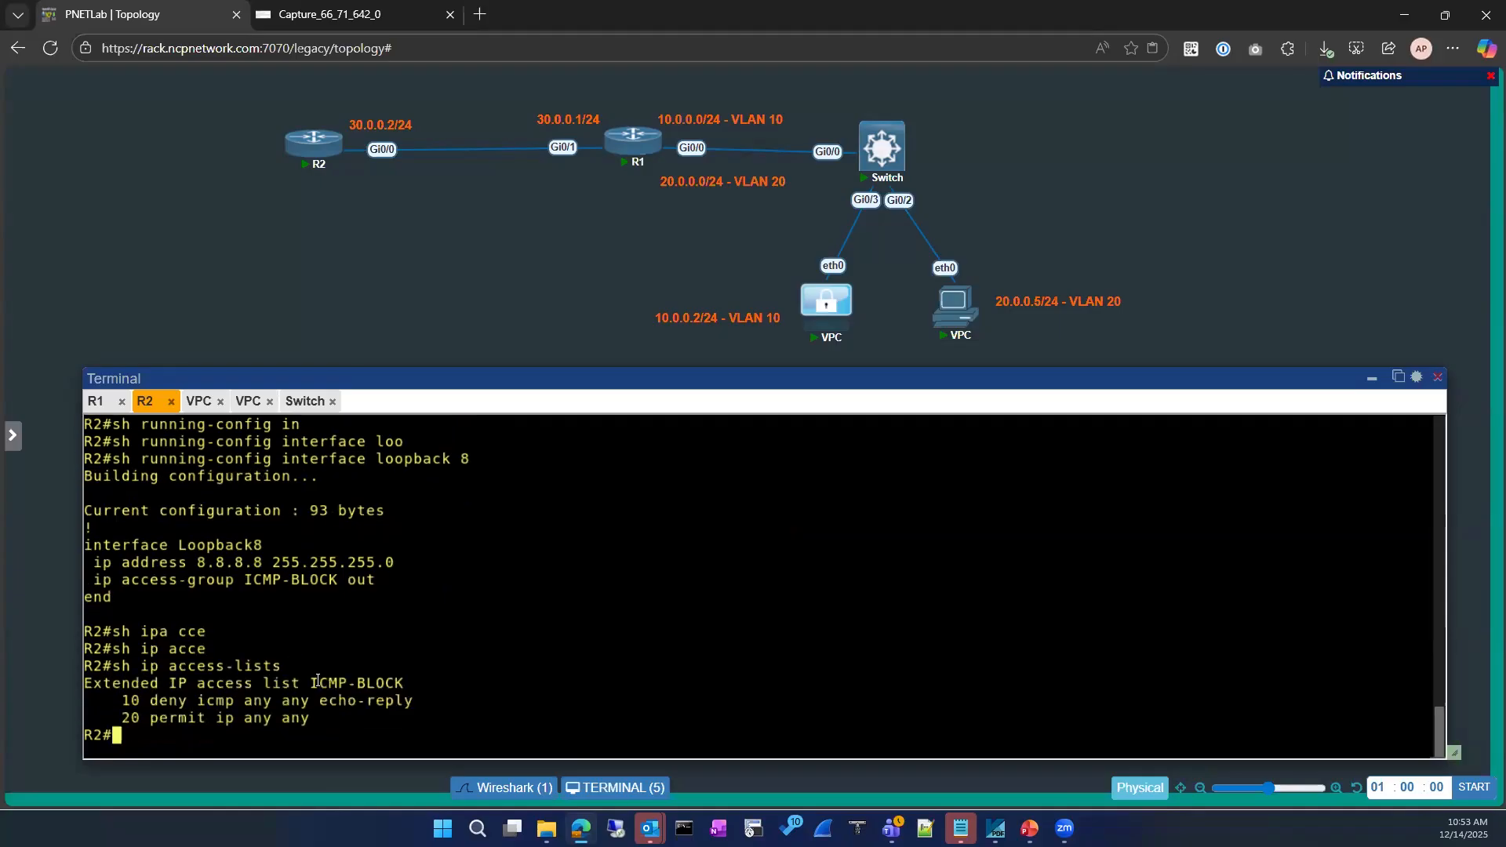
drag(313, 682, 403, 684)
Ping 8.8.8.8 again from the 10.0.0.2 VPC
click(468, 618)
click(196, 402)
key(Up)
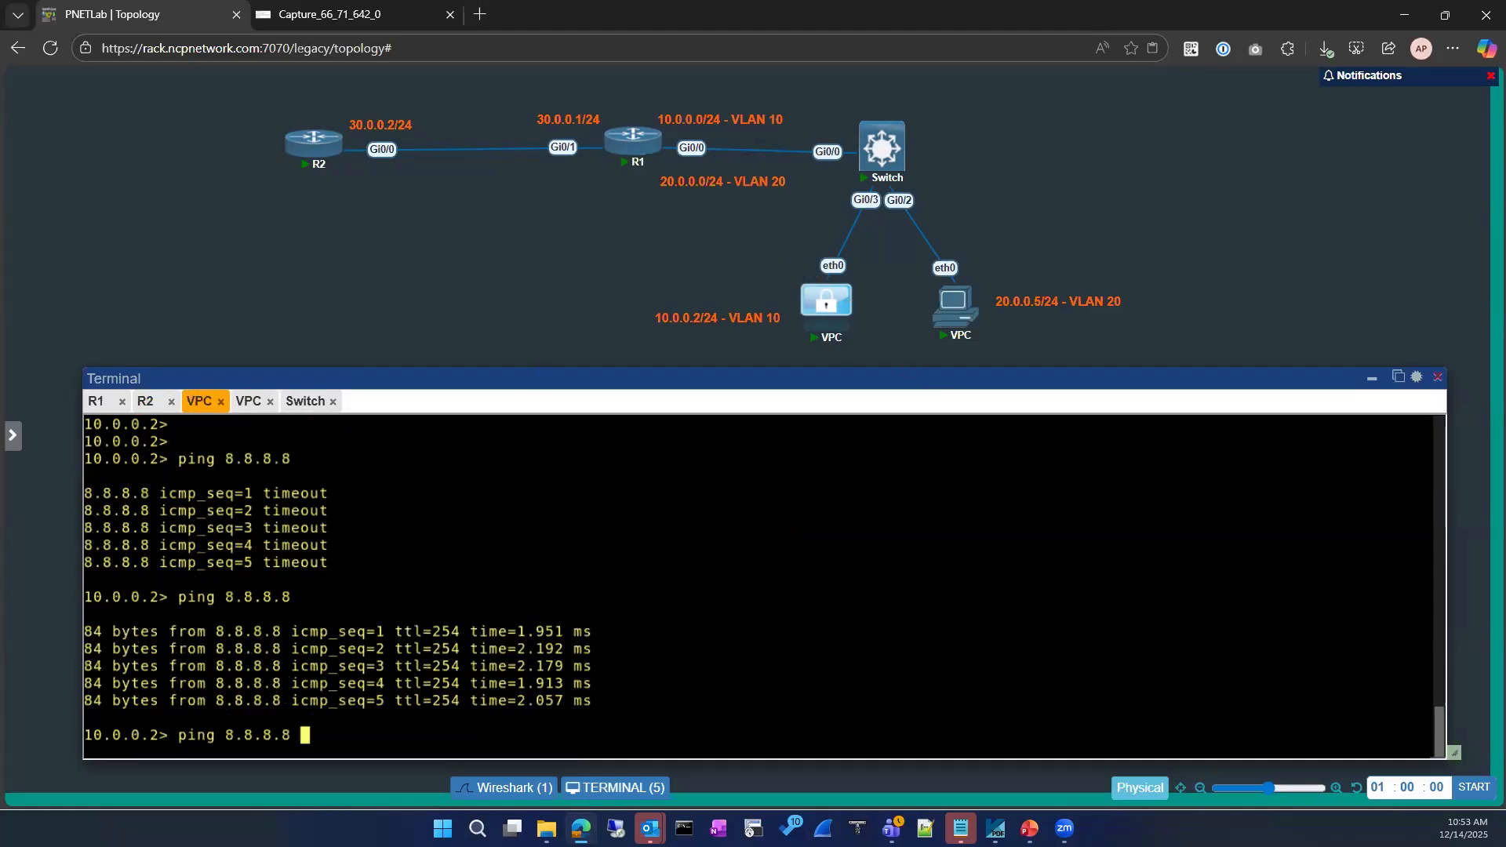
key(Return)
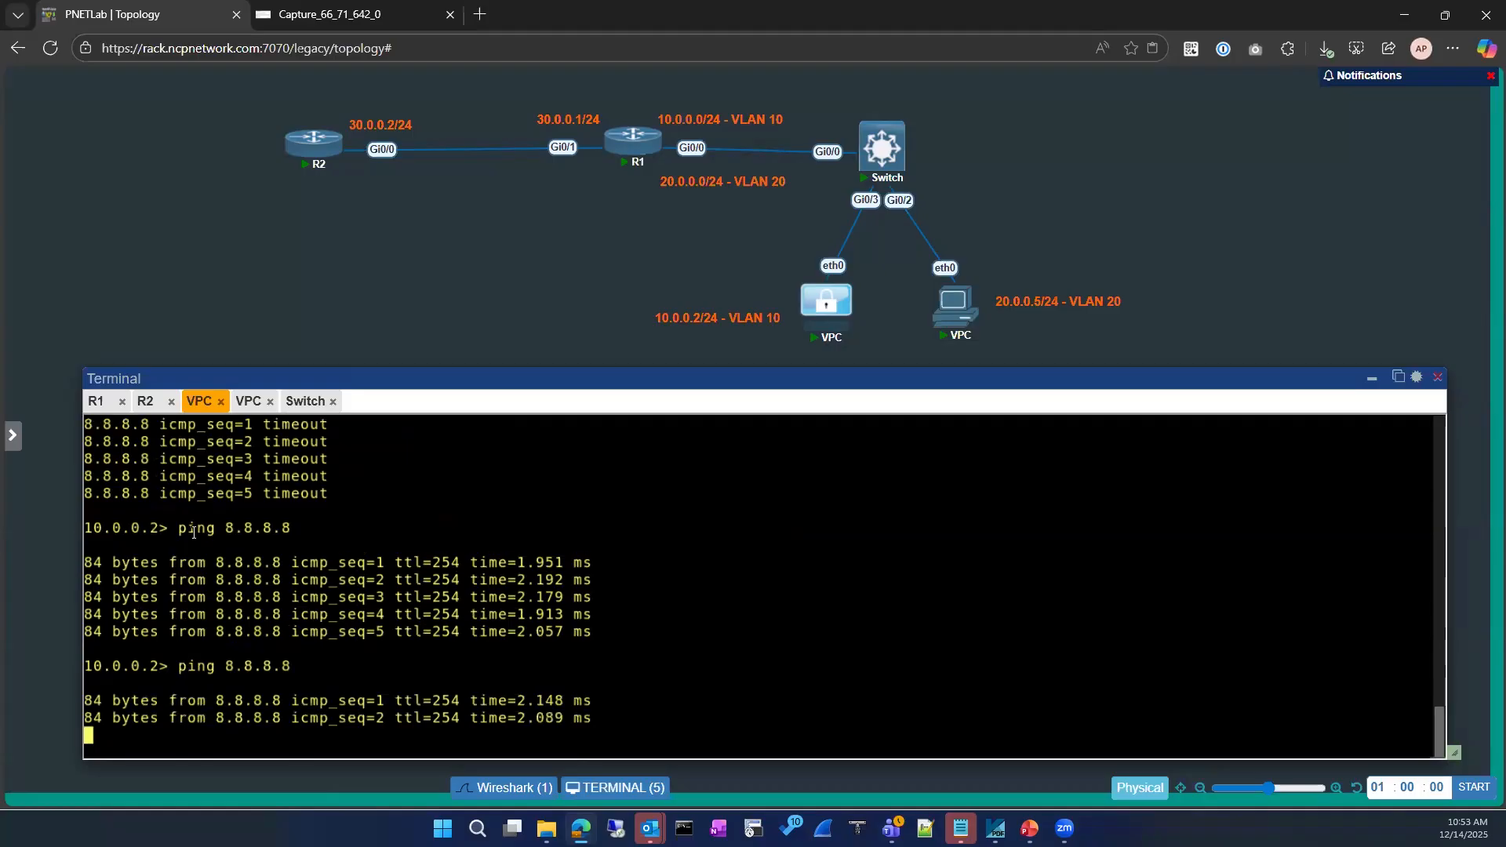
Pass through R1 back to R2 and list its access lists again
click(96, 402)
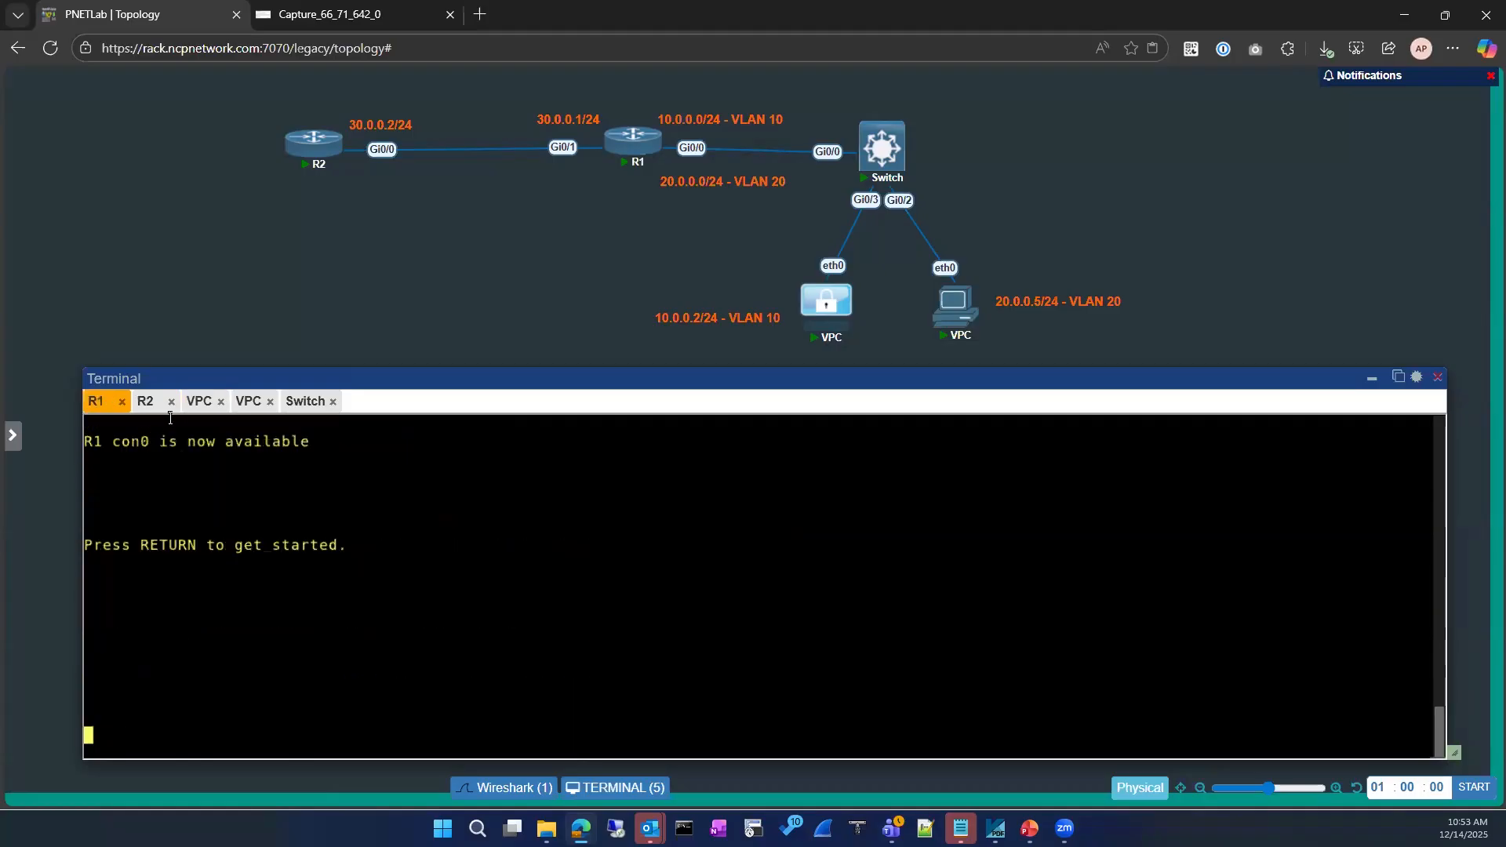
click(146, 401)
text(sh ip acce)
key(Tab)
key(Return)
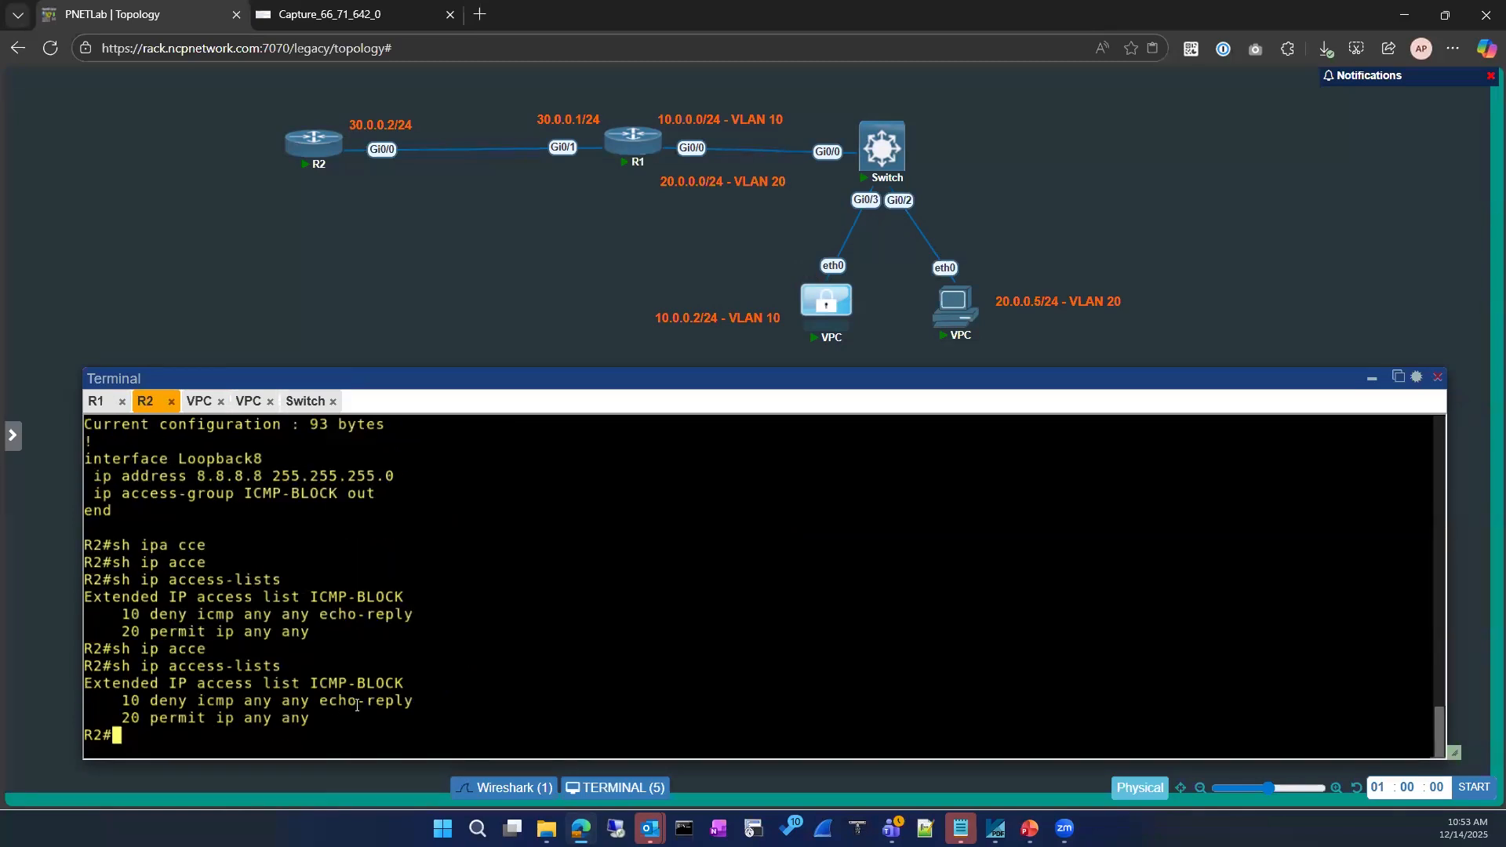
Enter global configuration and submit an ip access-list command naming ICMP-BLOCK
text(conf)
key(Tab)
key(Return)
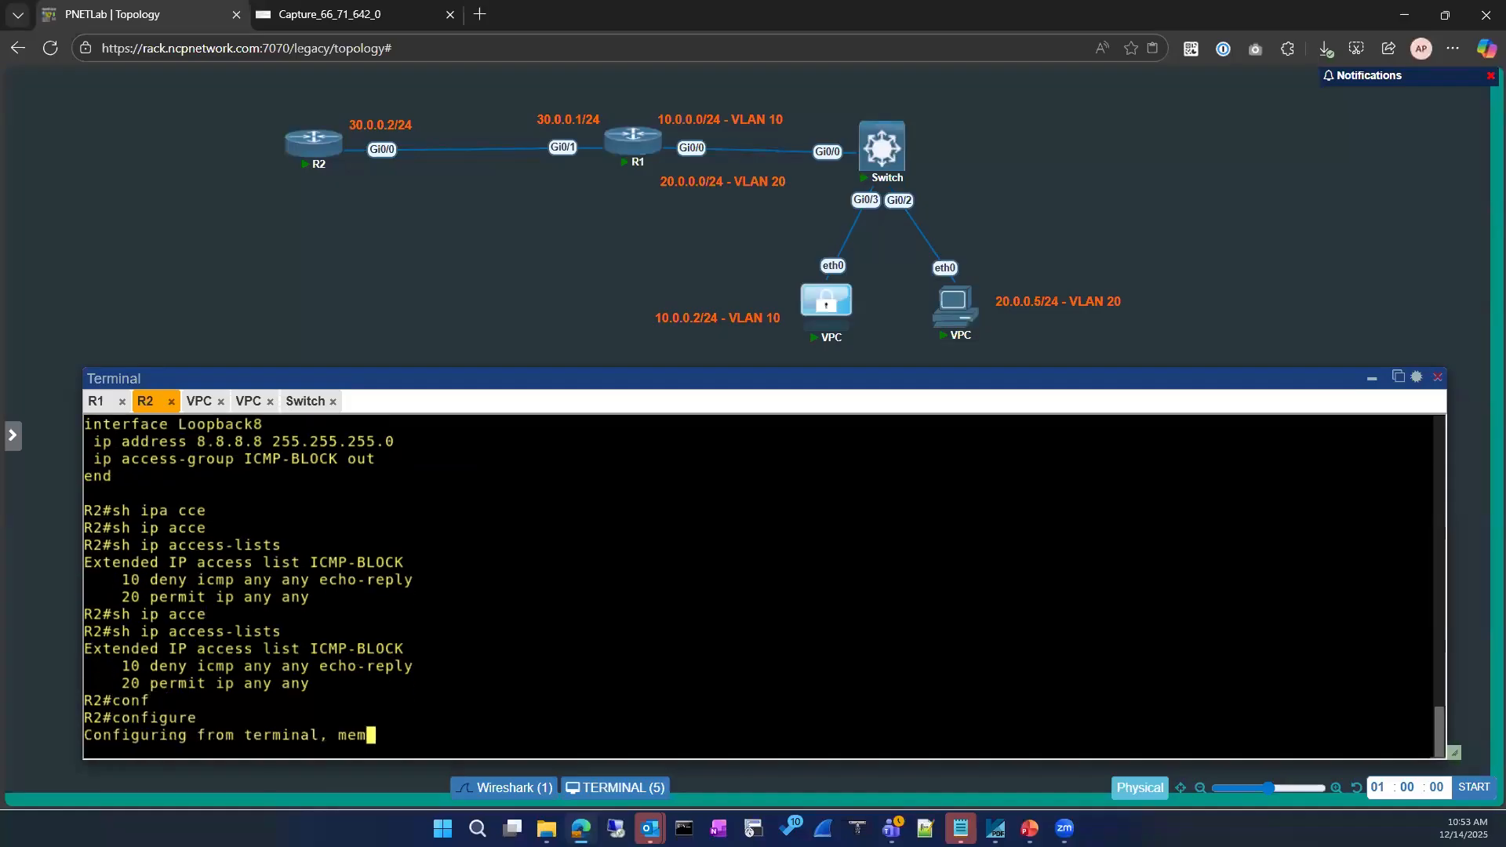
key(Return)
text(ip ace)
key(Tab)
key(BackSpace)
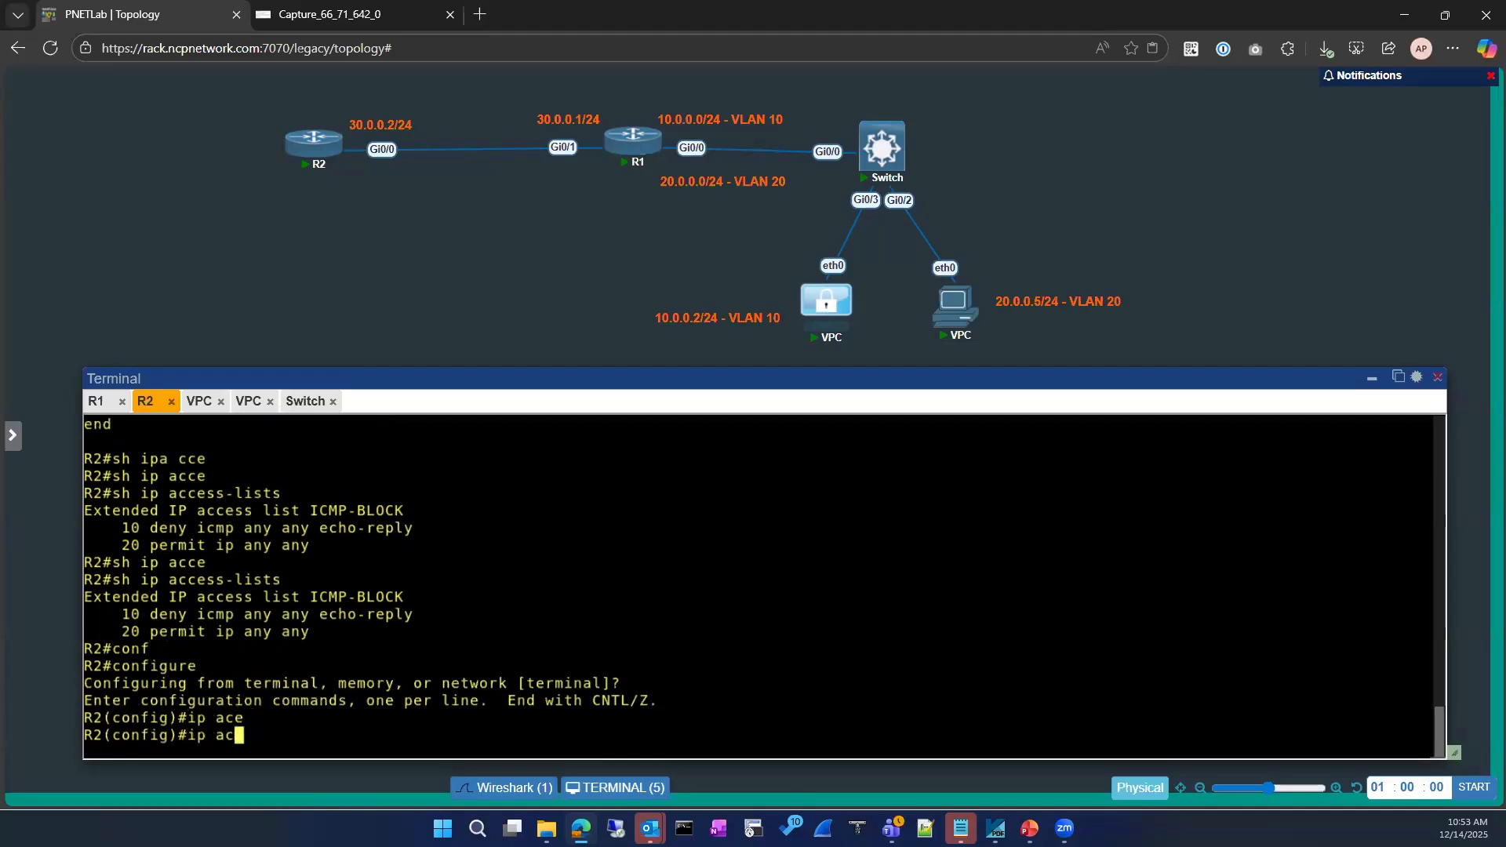
key(Tab)
text(ce)
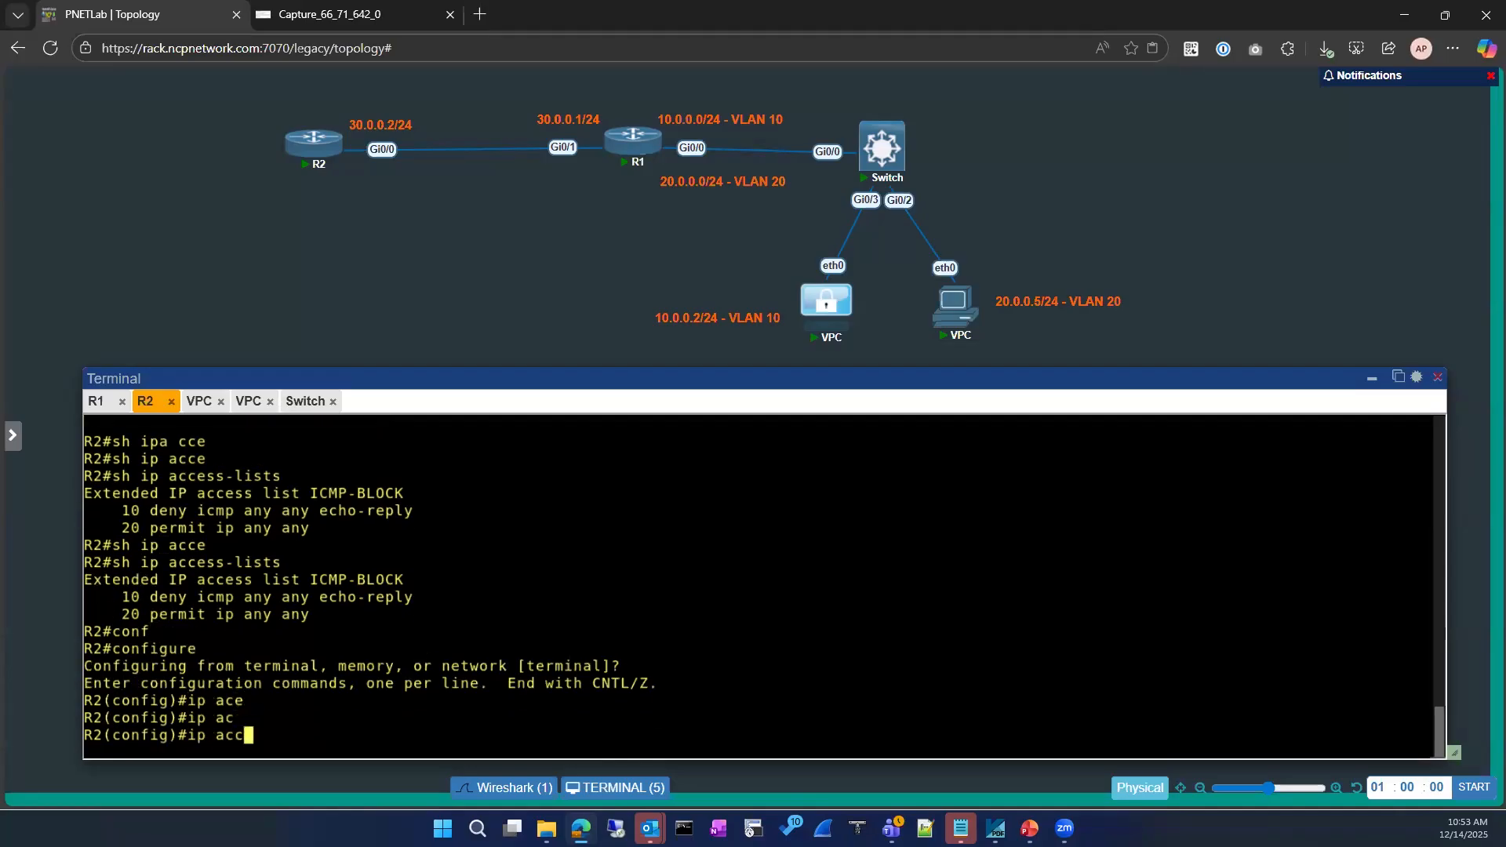
key(Tab)
text(ss-list)
drag(414, 556, 311, 563)
text(ICMP-BLOCK)
key(Return)
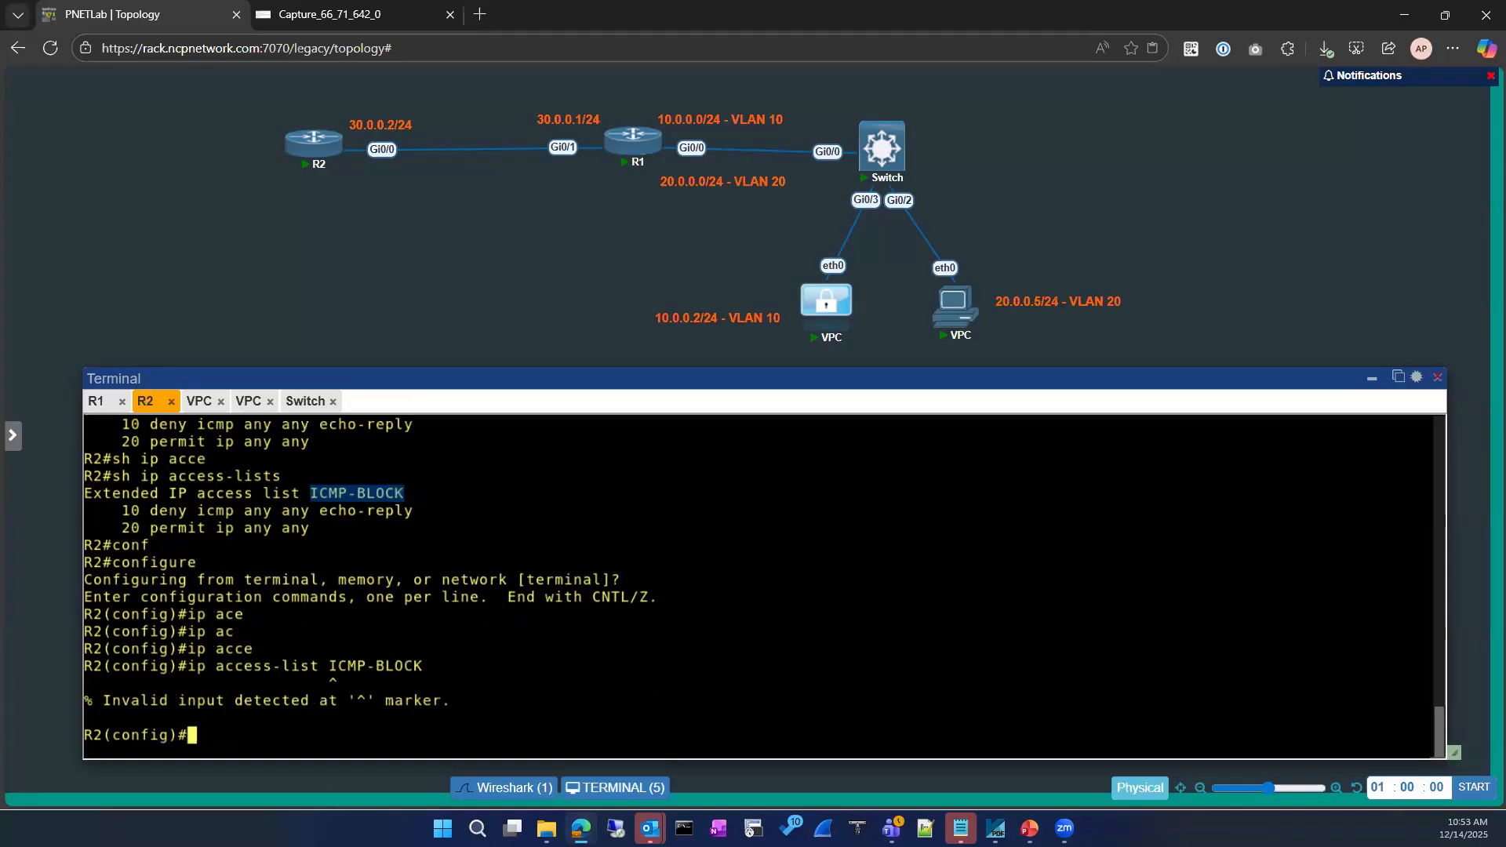
Open the ICMP-BLOCK extended access list for editing
text(ip acce)
key(Tab)
text(?e)
key(Tab)
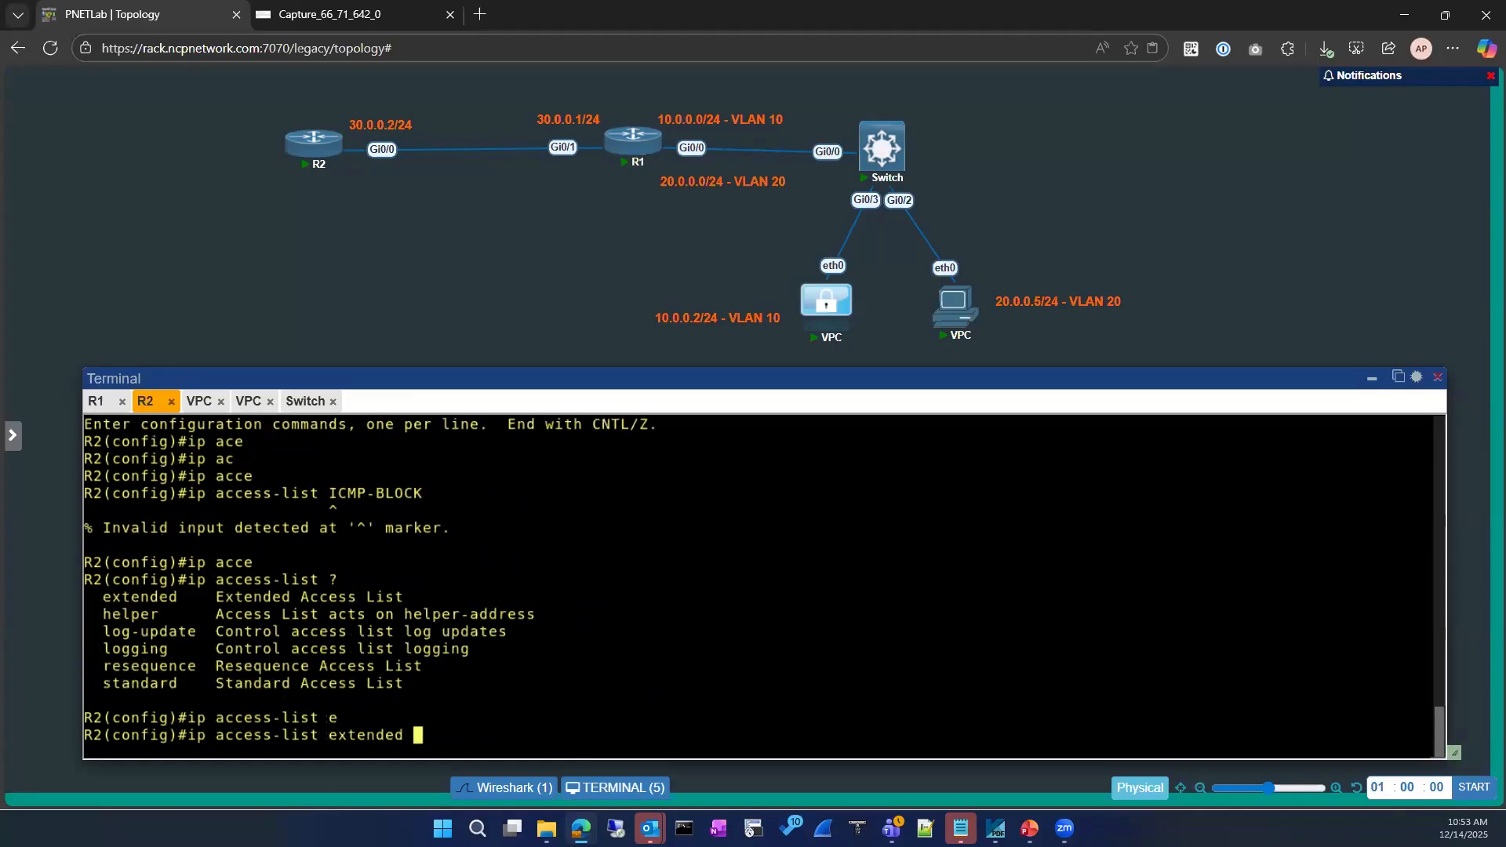
text(?)
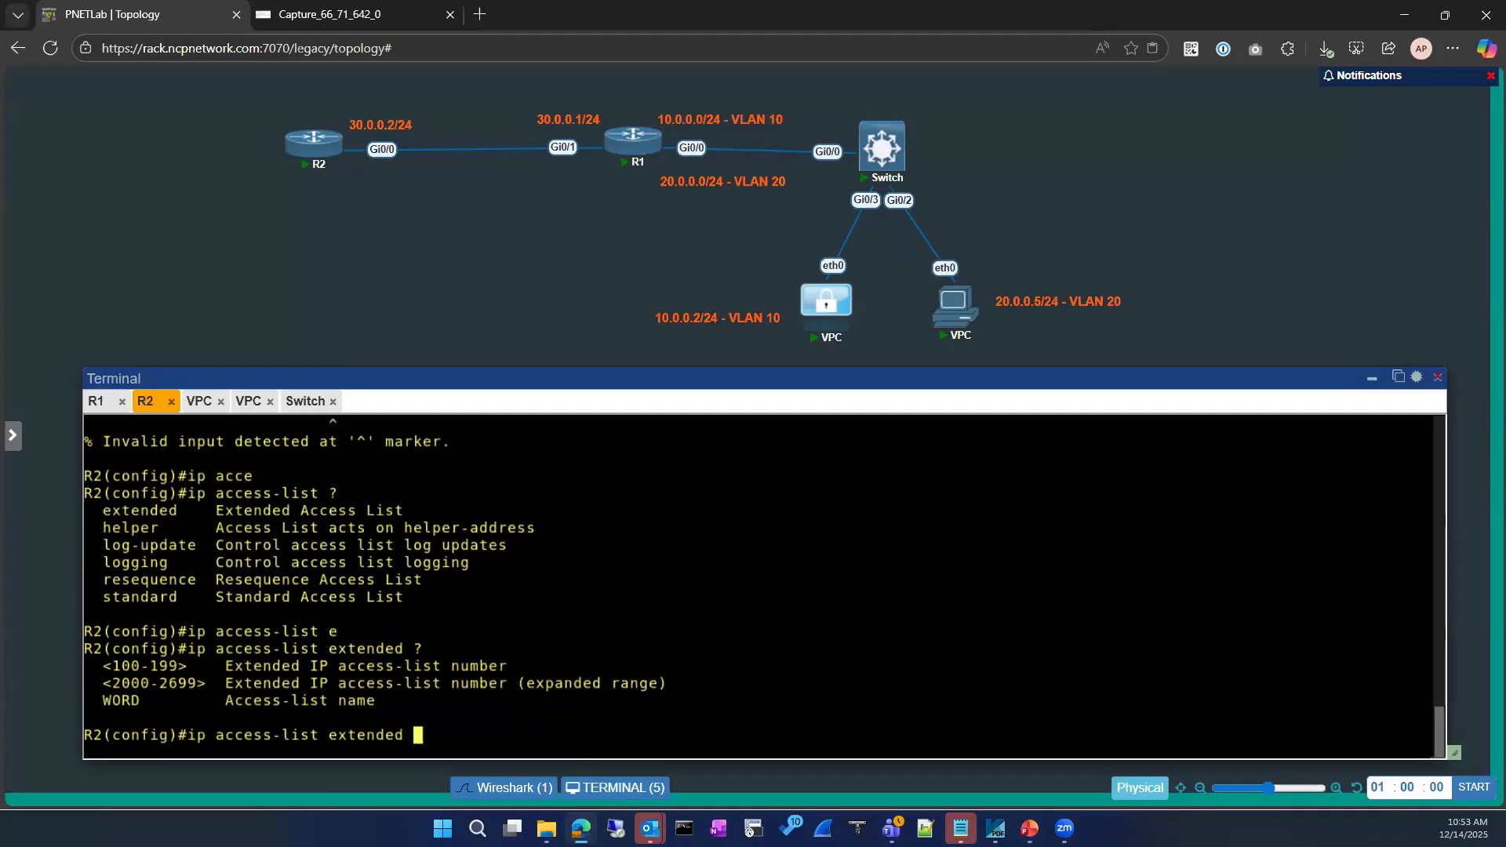
scroll(525, 634, up, 1)
scroll(470, 572, down, 1)
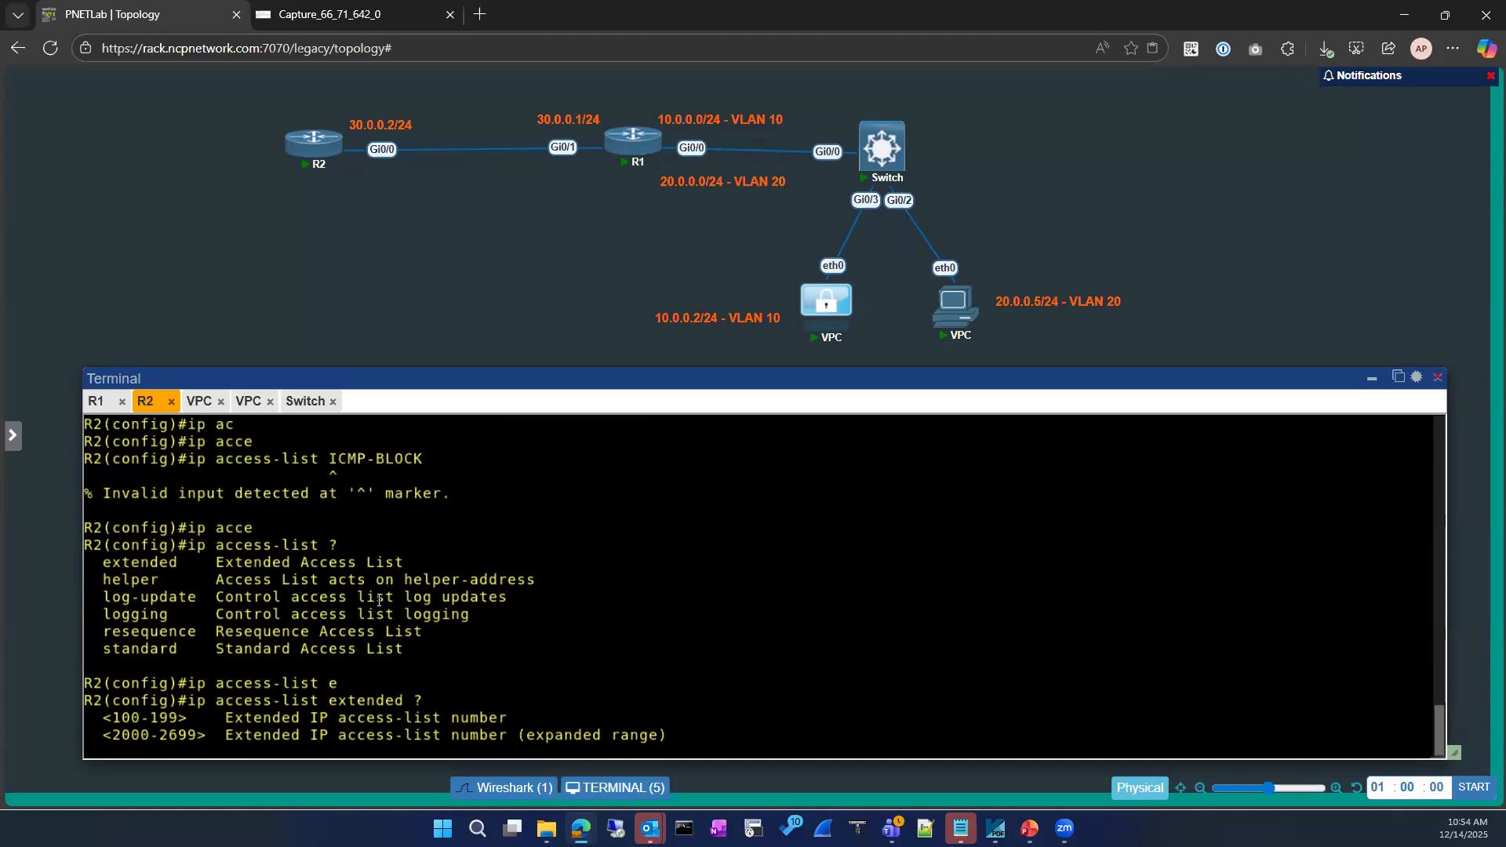
drag(328, 459, 422, 459)
right_click(578, 660)
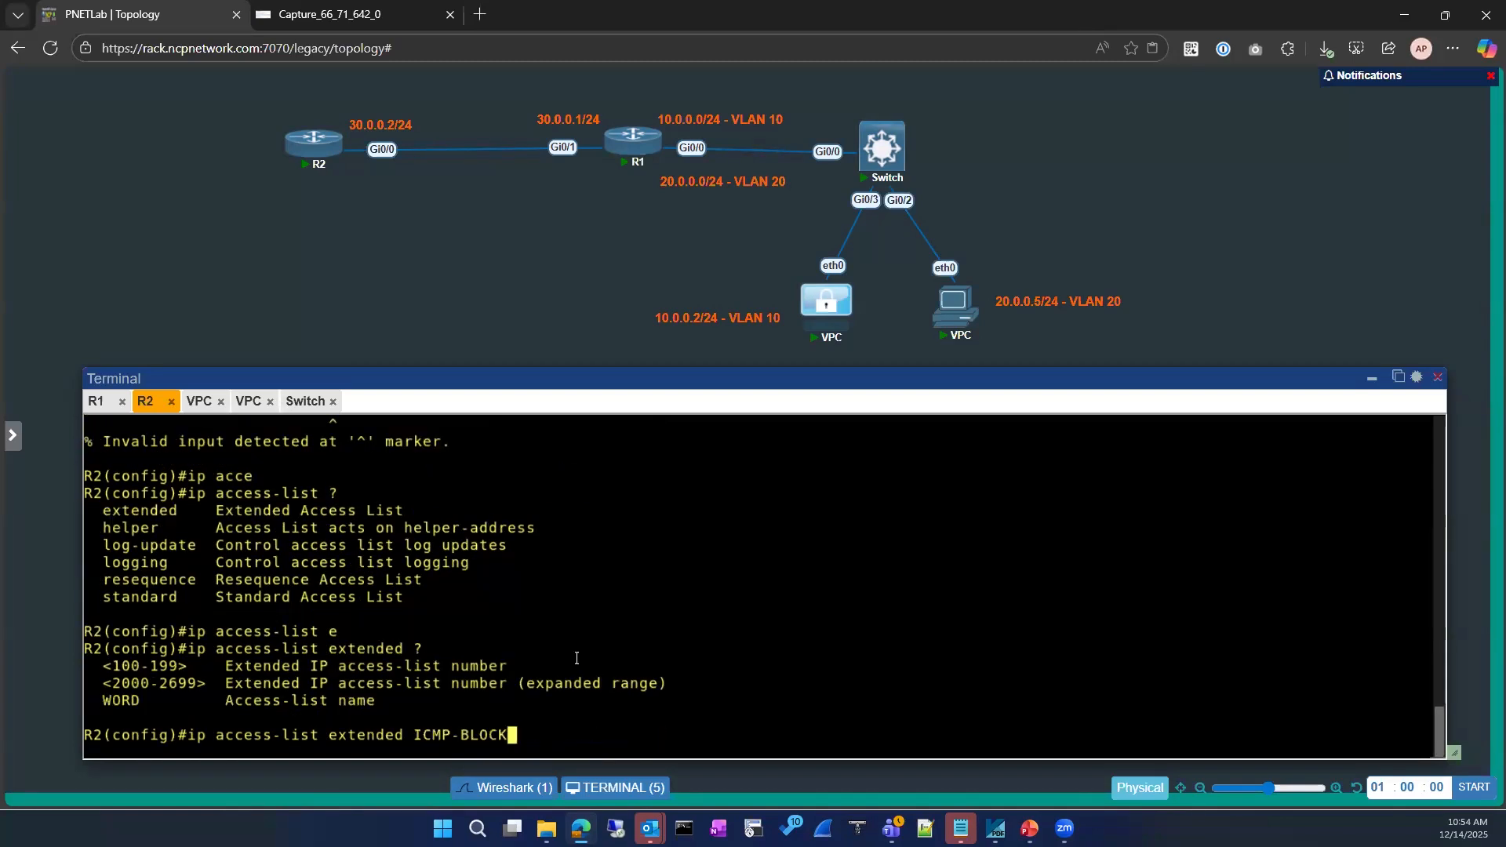
key(Return)
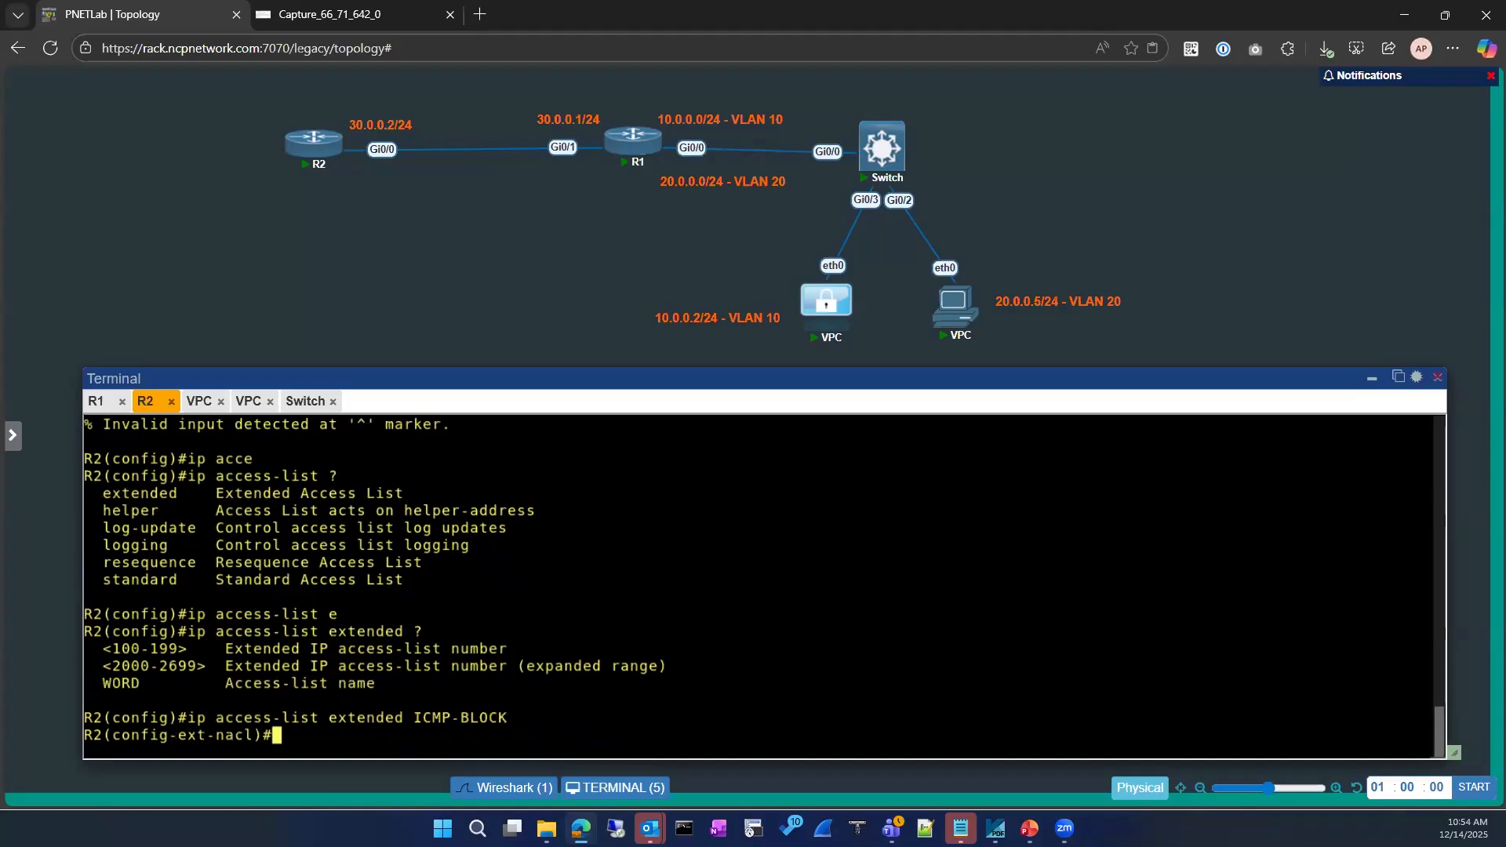
Check the options for a deny icmp rule, then erase the partial rule
text(den)
key(Tab)
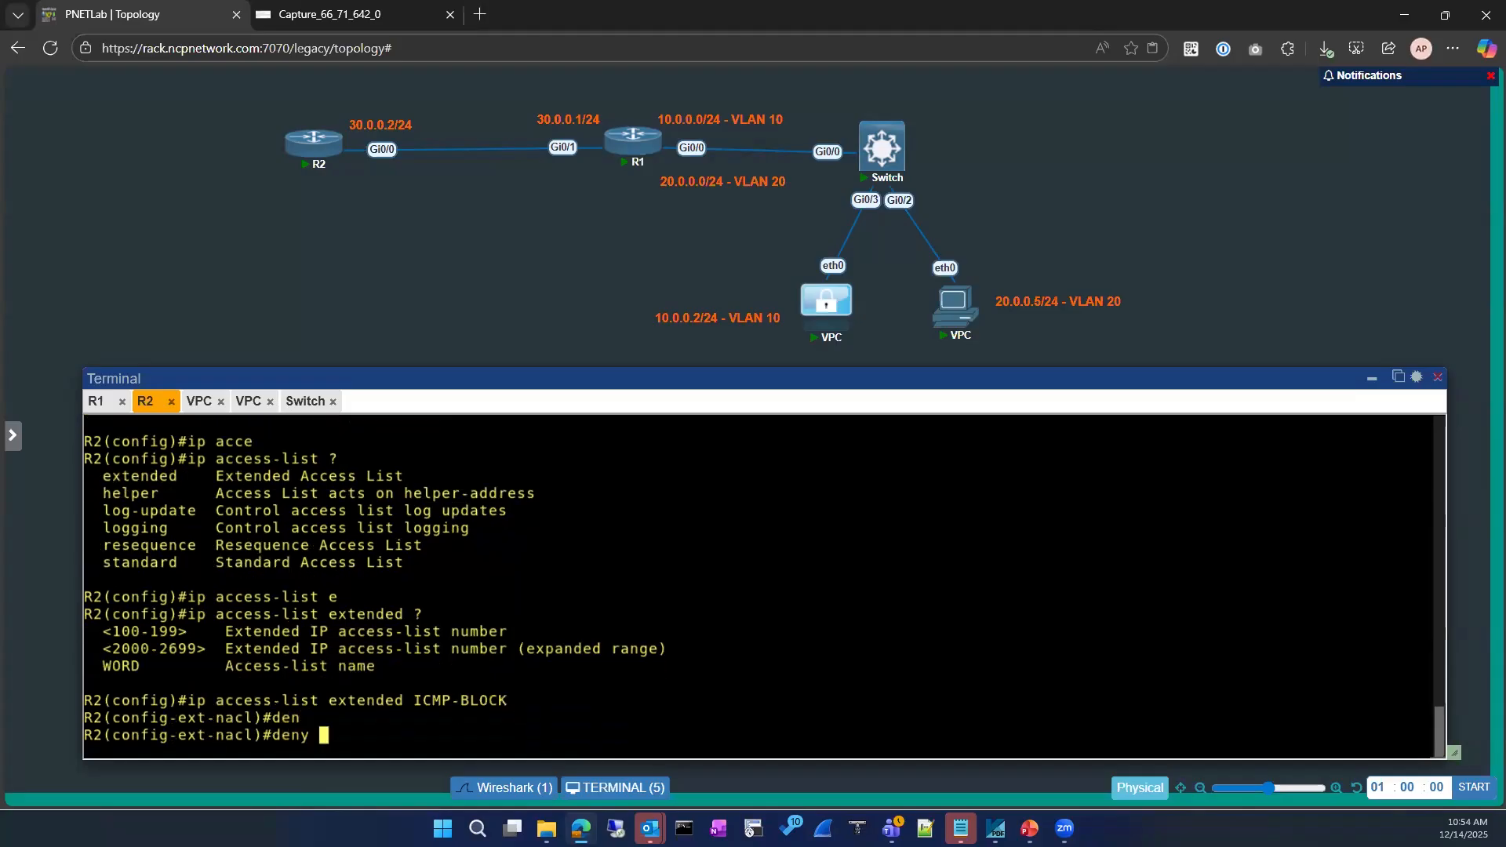
text(i)
text(c)
key(Tab)
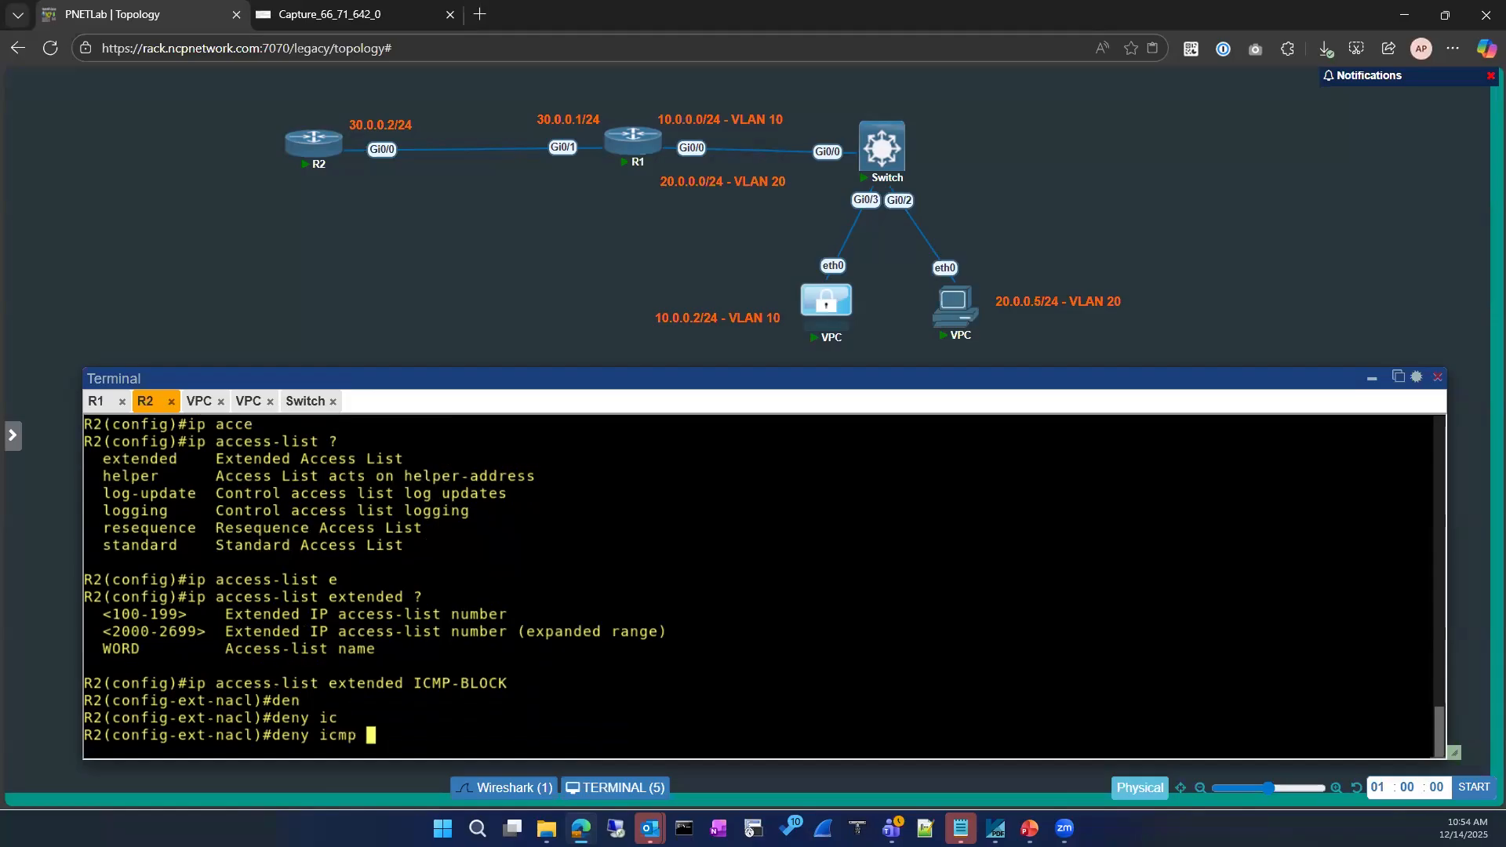
text(?)
key(BackSpace)
key(BackSpace)
key(BackSpace)
key(BackSpace)
key(BackSpace)
key(BackSpace)
key(BackSpace)
key(BackSpace)
key(BackSpace)
key(BackSpace)
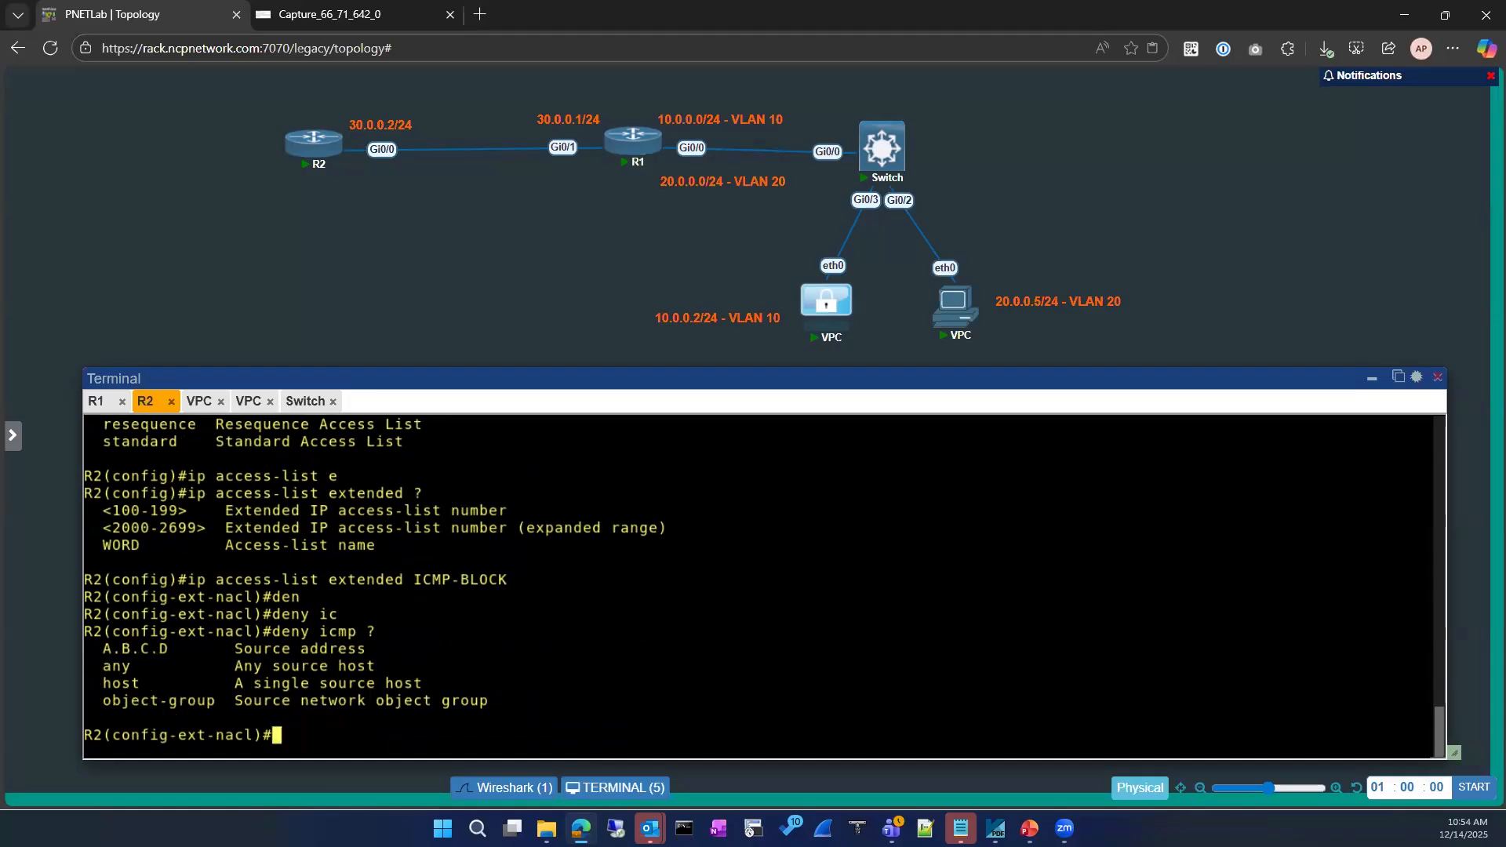
Try ip access-group ICMP-BLOCK in inside the list, which errors, then exit to global configuration
key(Up)
key(Up)
key(Up)
key(BackSpace)
key(BackSpace)
key(BackSpace)
key(BackSpace)
text(in)
key(Return)
key(Up)
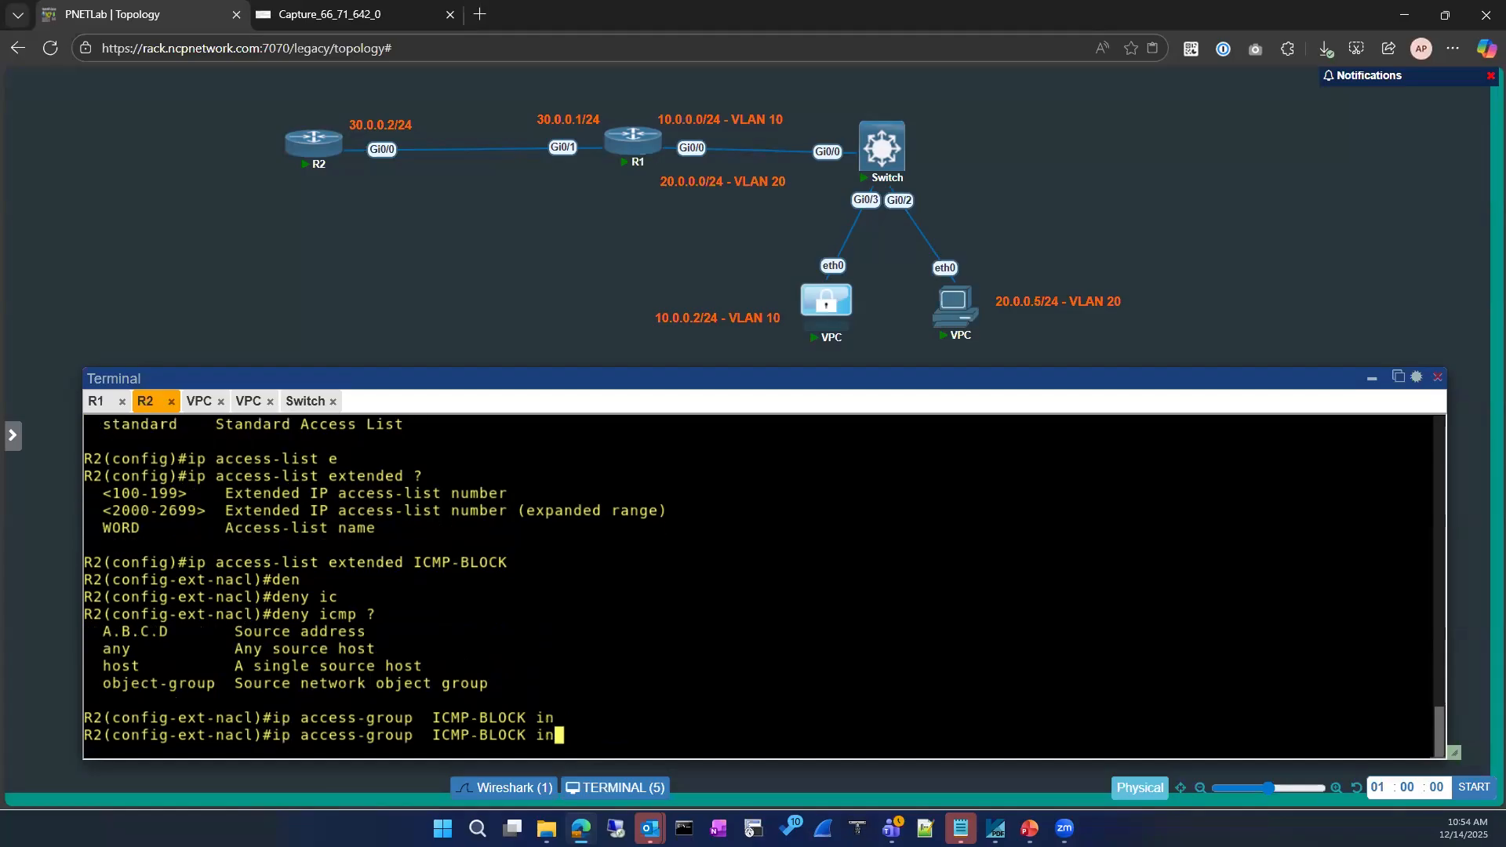
key(Return)
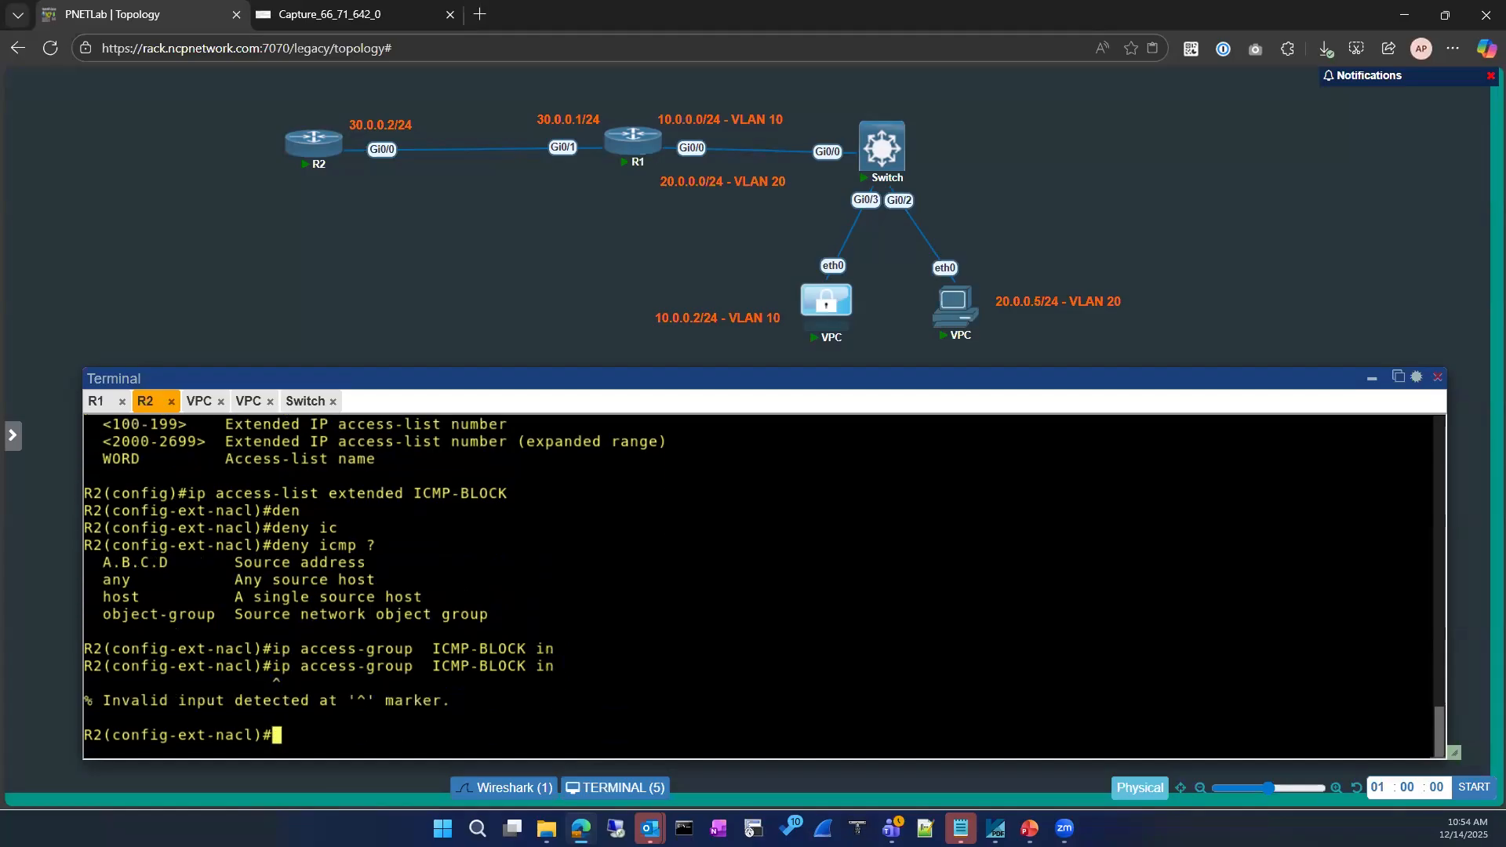
text(exit)
key(Return)
key(Return)
text(int)
key(Tab)
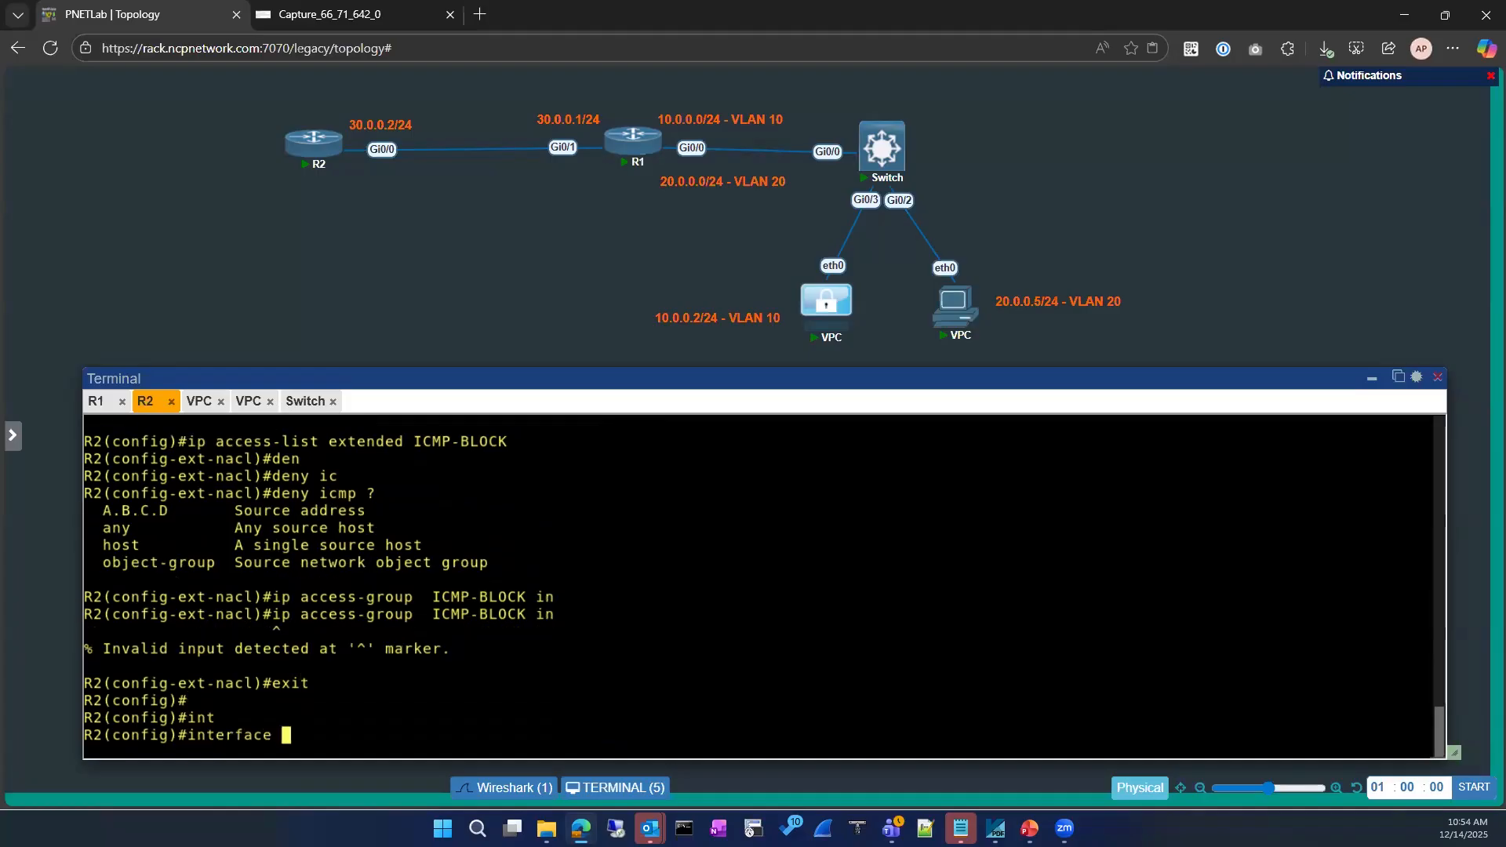
Apply ICMP-BLOCK inbound on interface loopback 8
text(loo)
key(Tab)
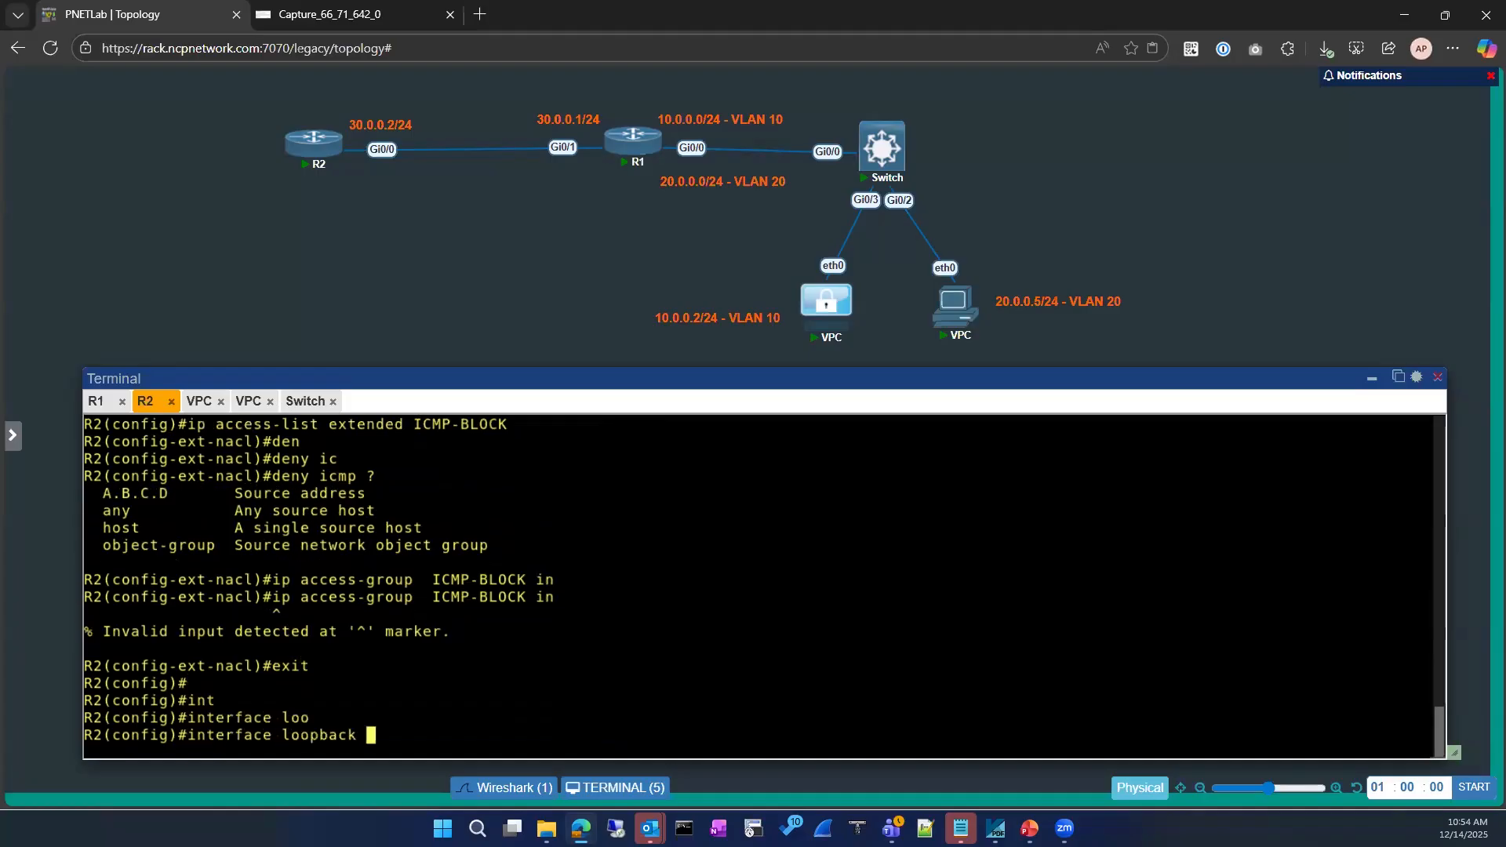
text(8)
key(Return)
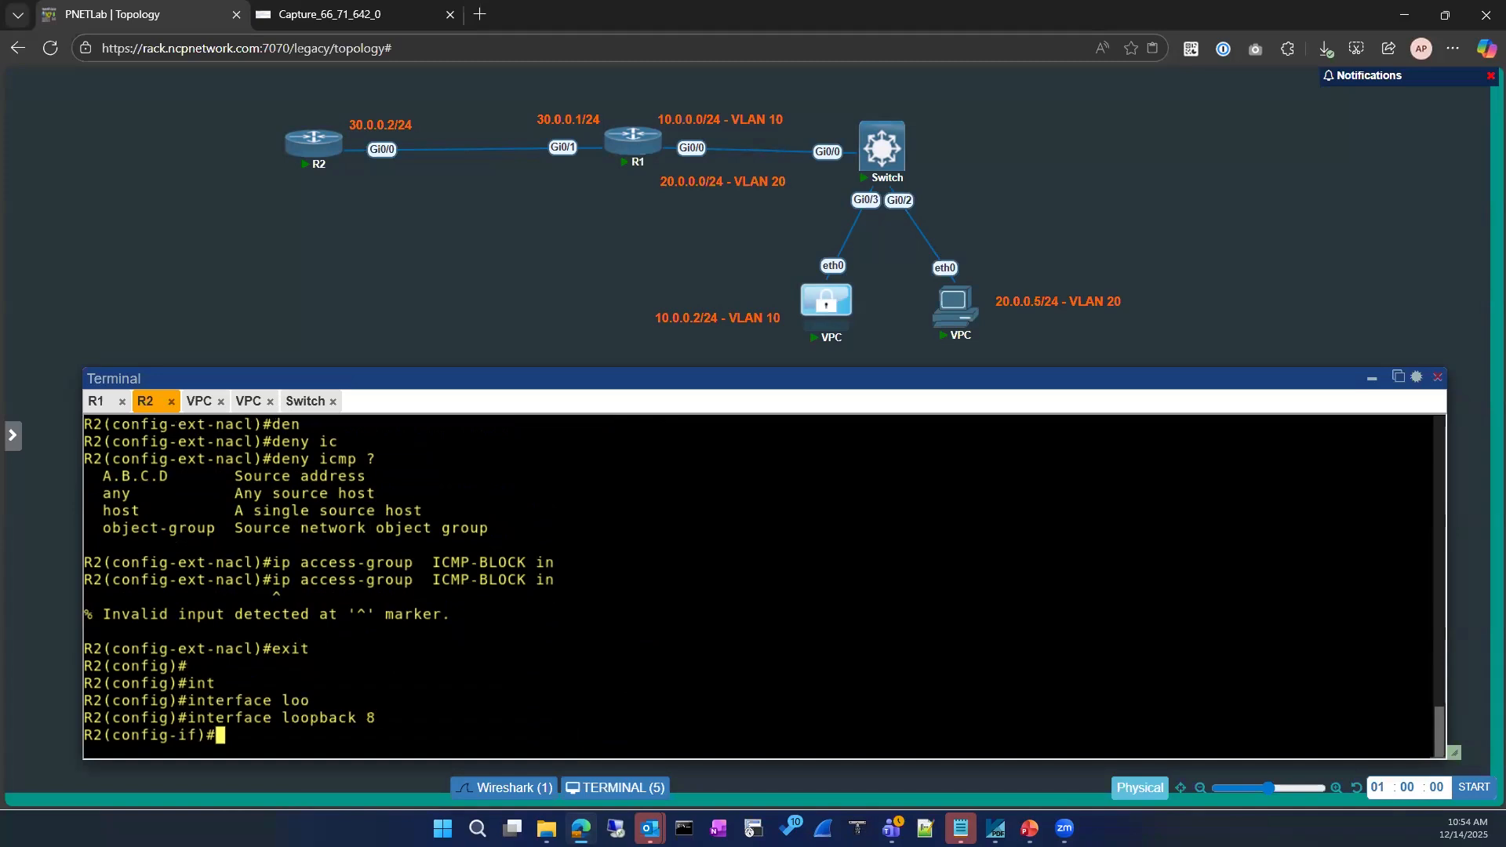
text(ip acce)
key(Tab)
double_click(510, 544)
text(ICMP-BLOCK)
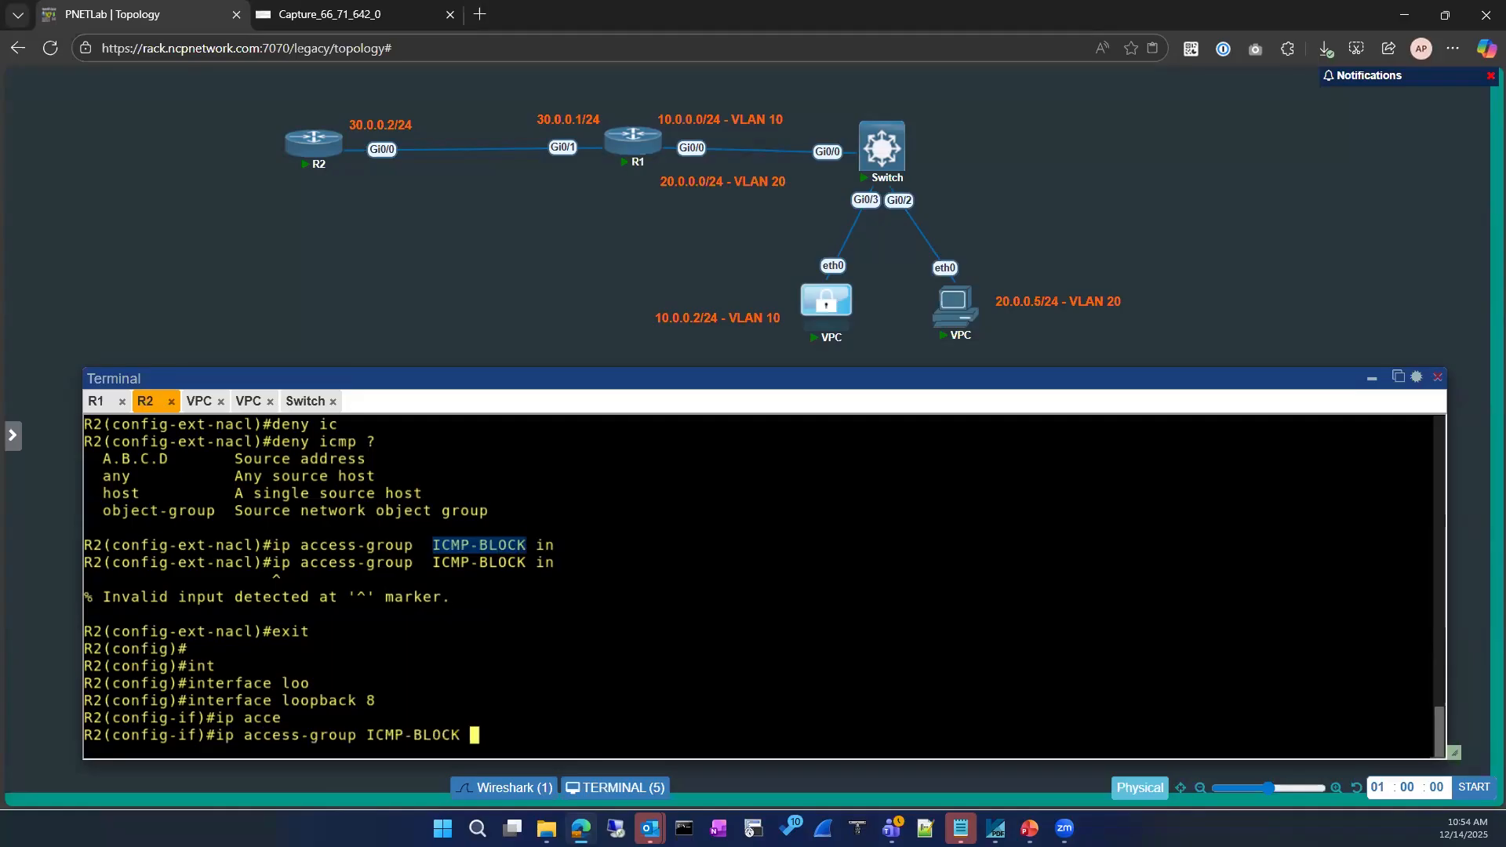
text(in)
key(Return)
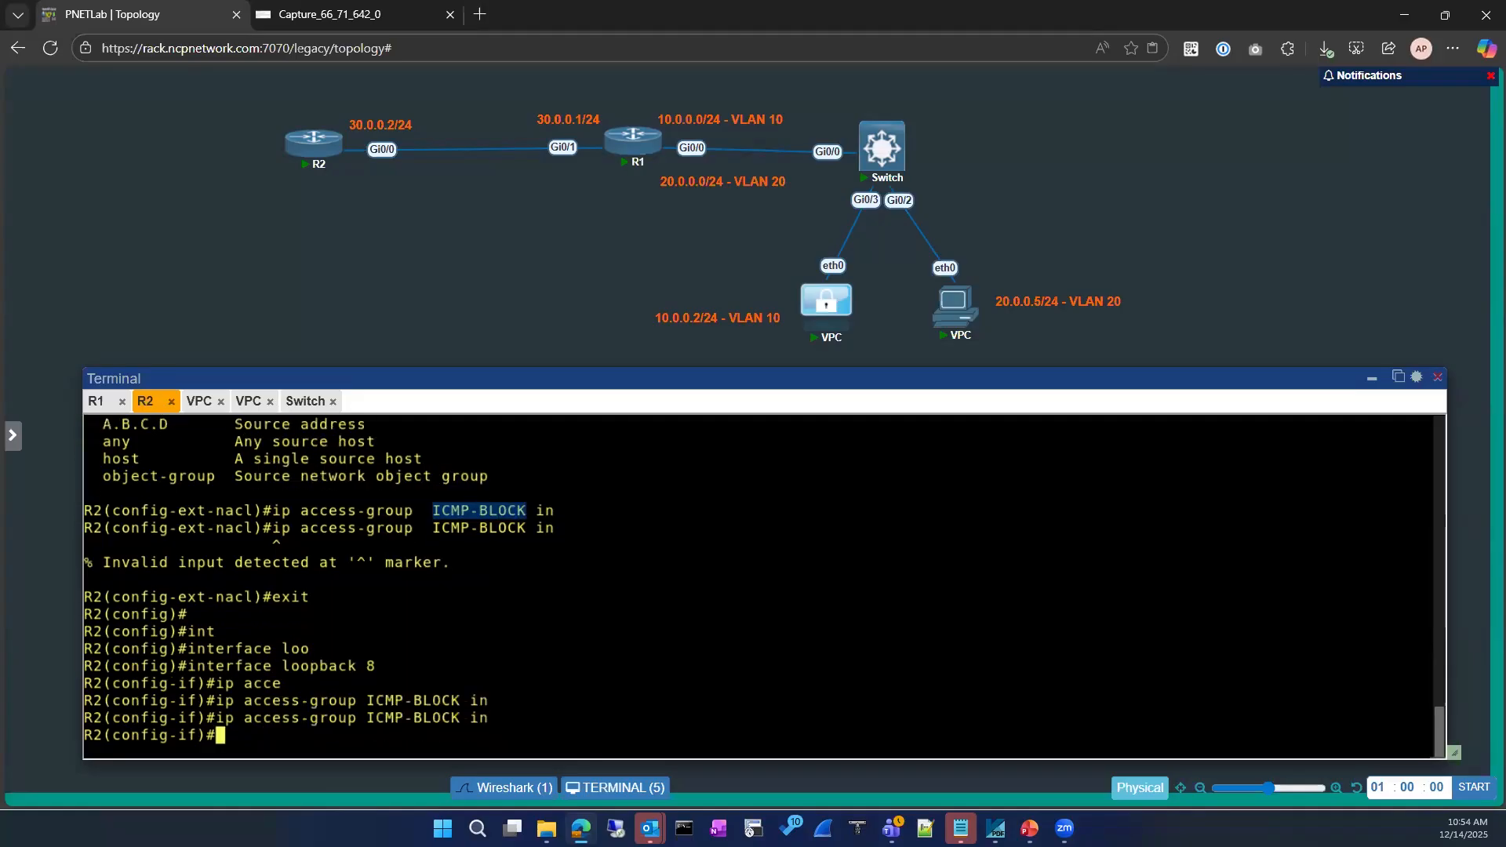
Remove any outbound ICMP-BLOCK access-group from loopback 8
key(Up)
key(BackSpace)
key(BackSpace)
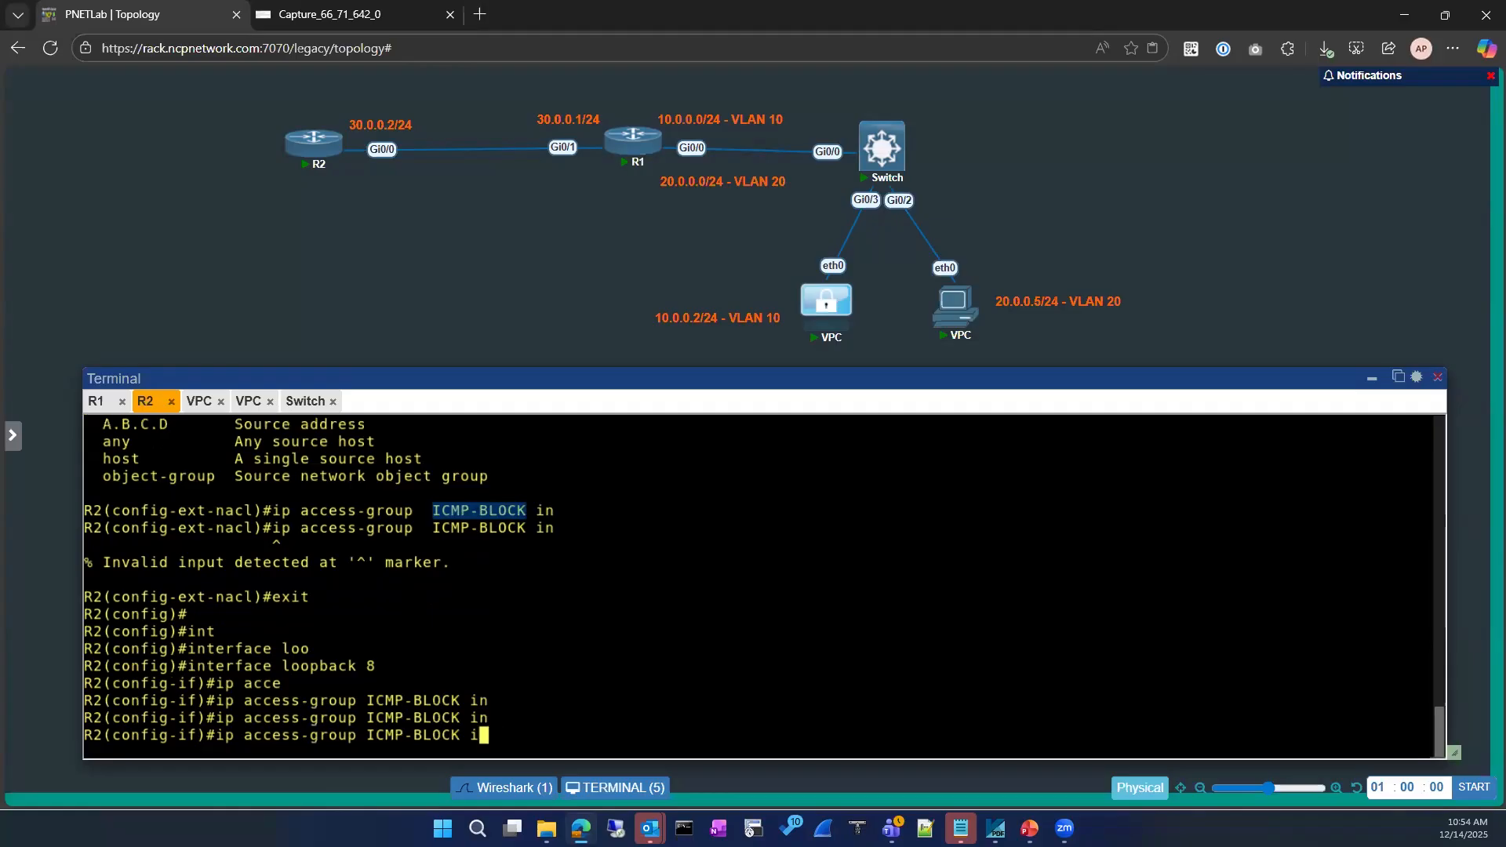
text(out)
key(ctrl+a)
text(no)
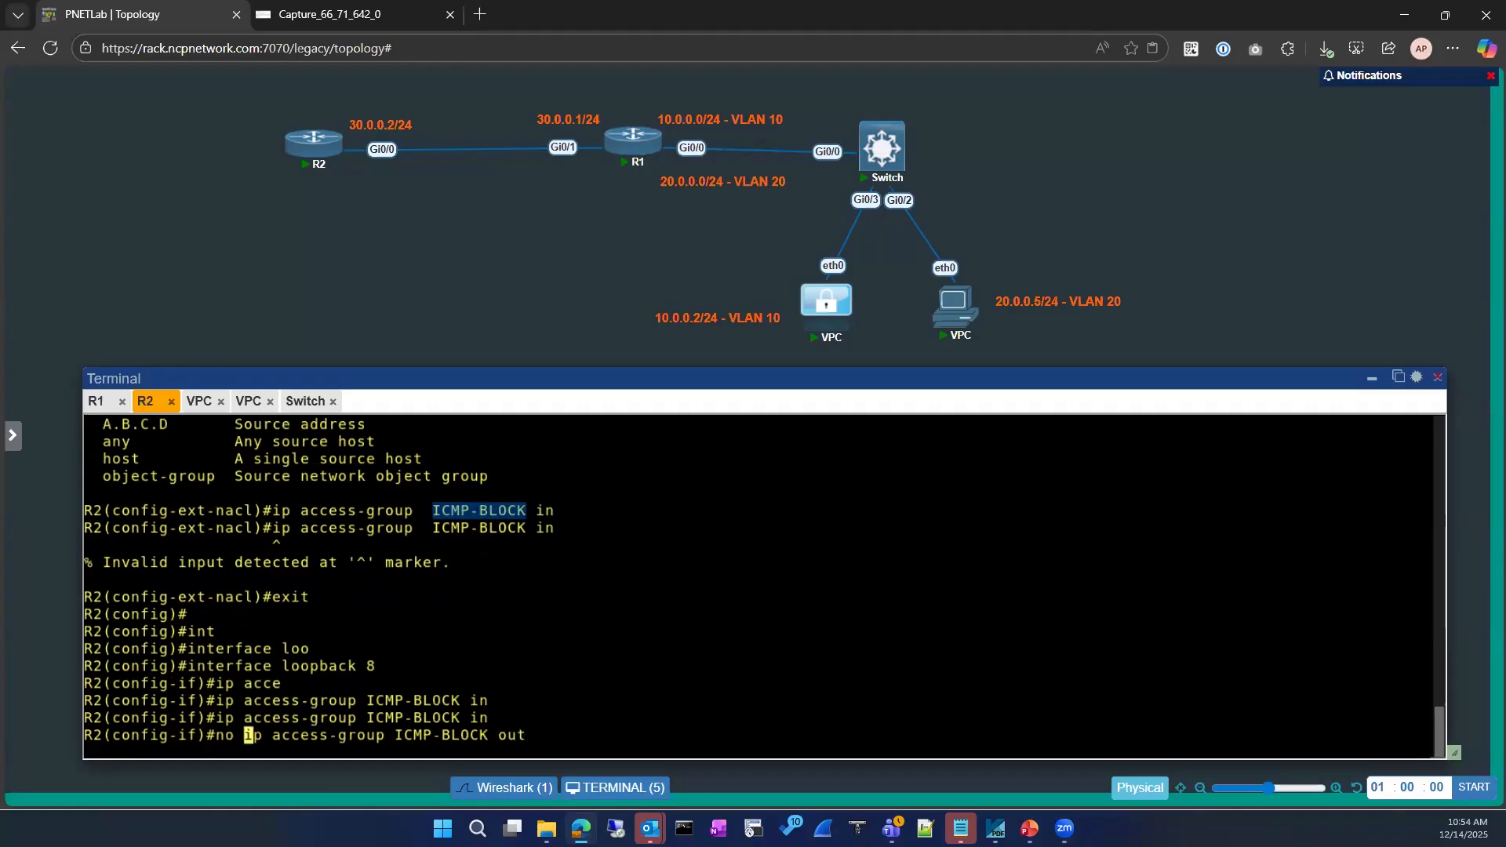
key(Return)
Return to privileged mode and run sh ip access-lists
text(exit)
key(Return)
key(Return)
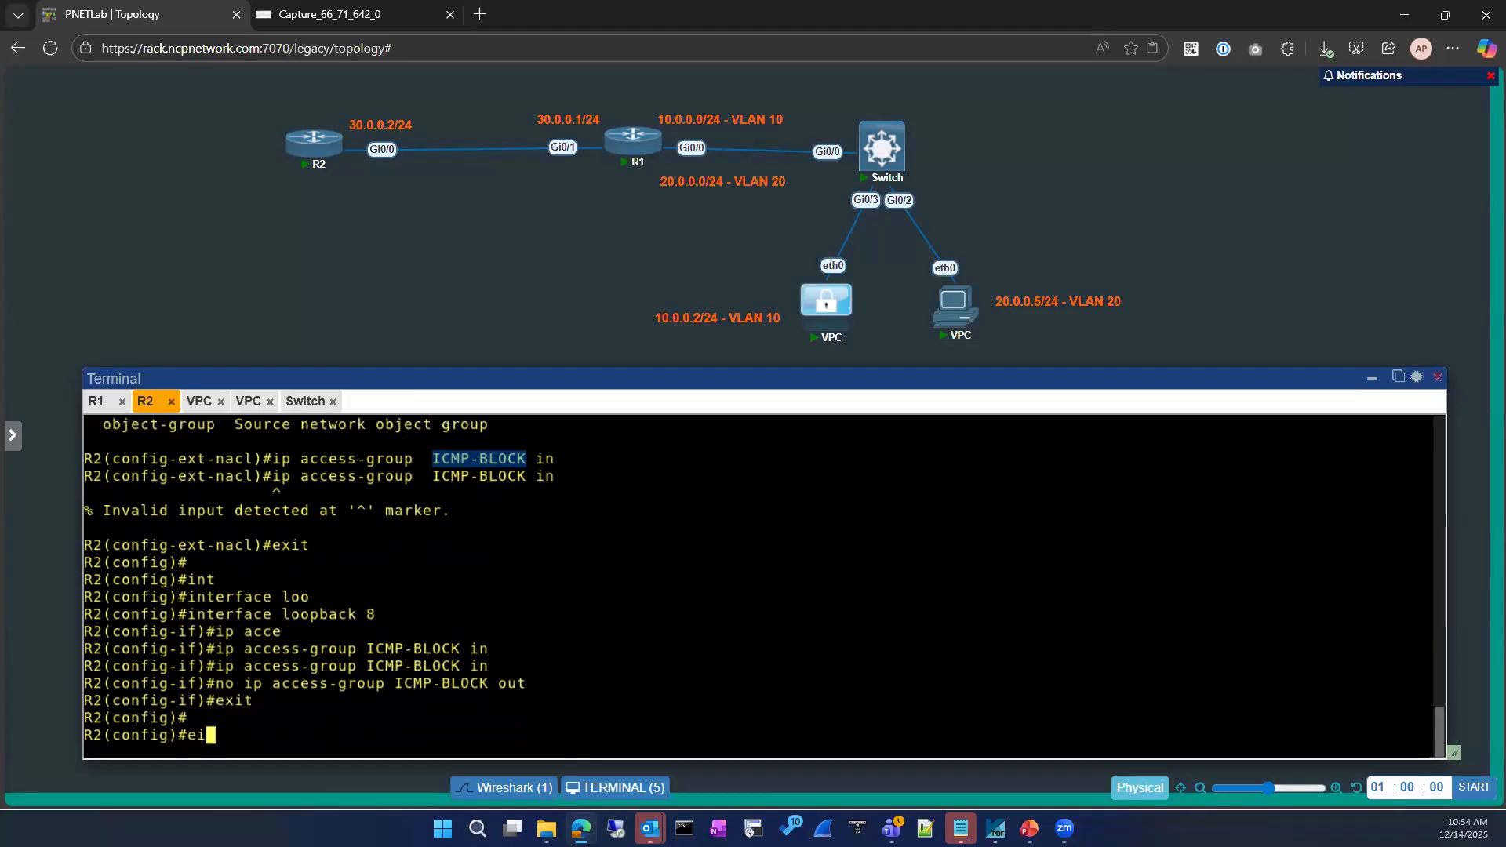
text(exit)
key(Return)
key(Return)
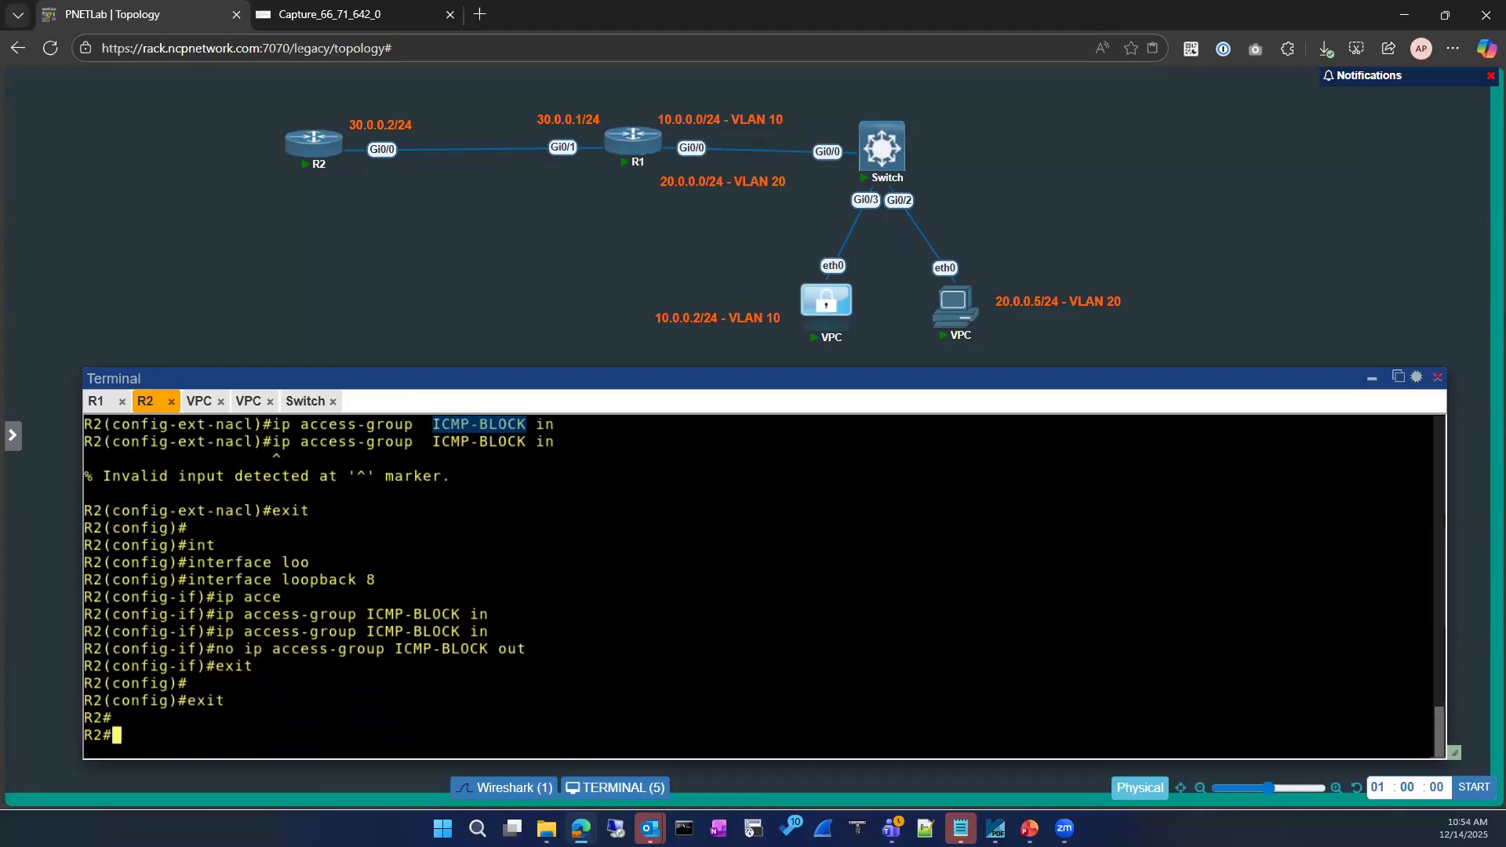
text(sh ip access-lists)
key(Return)
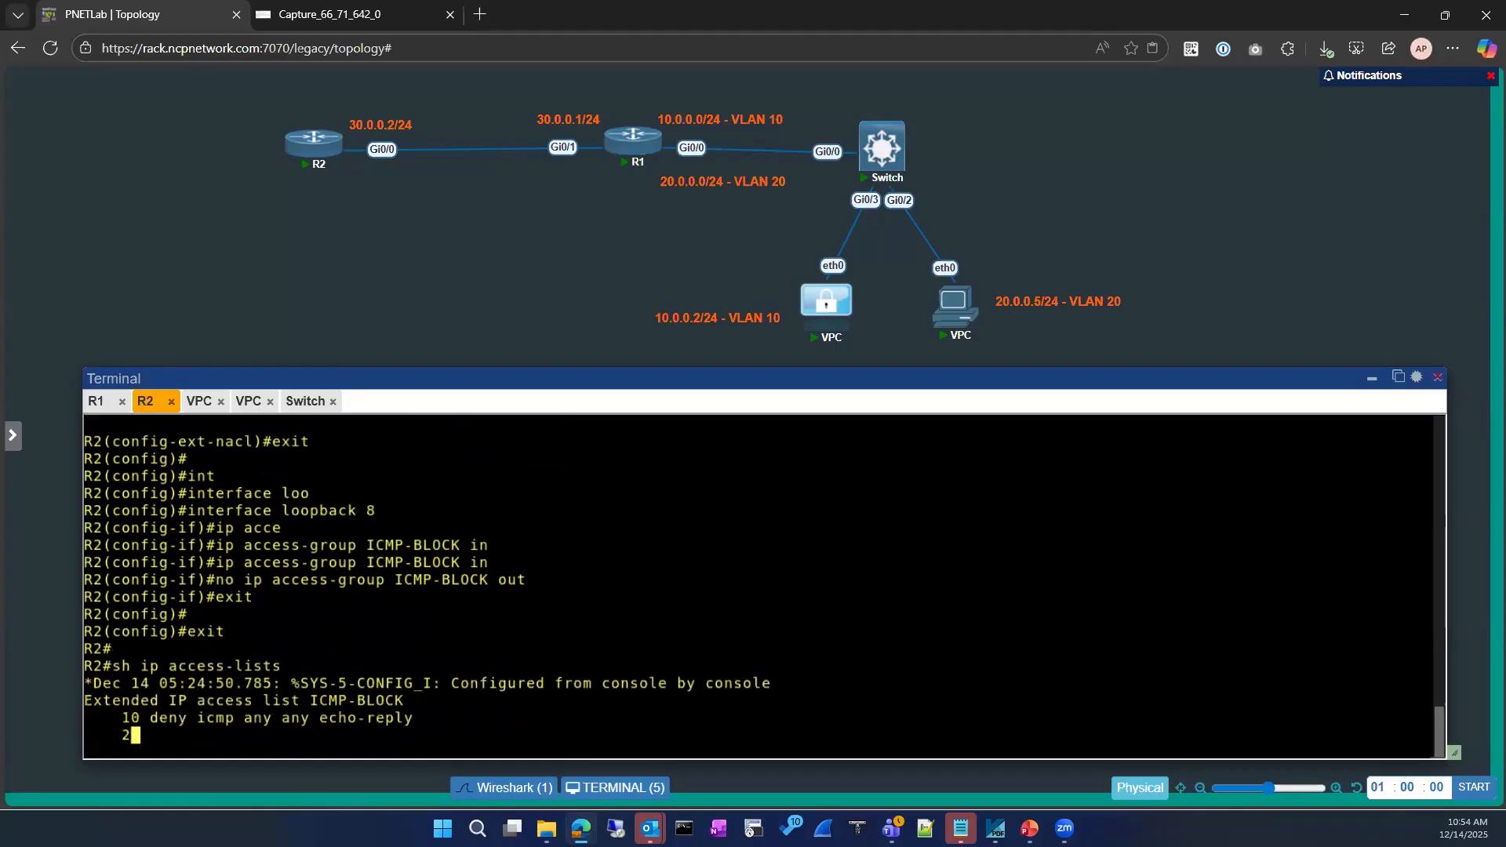
key(Return)
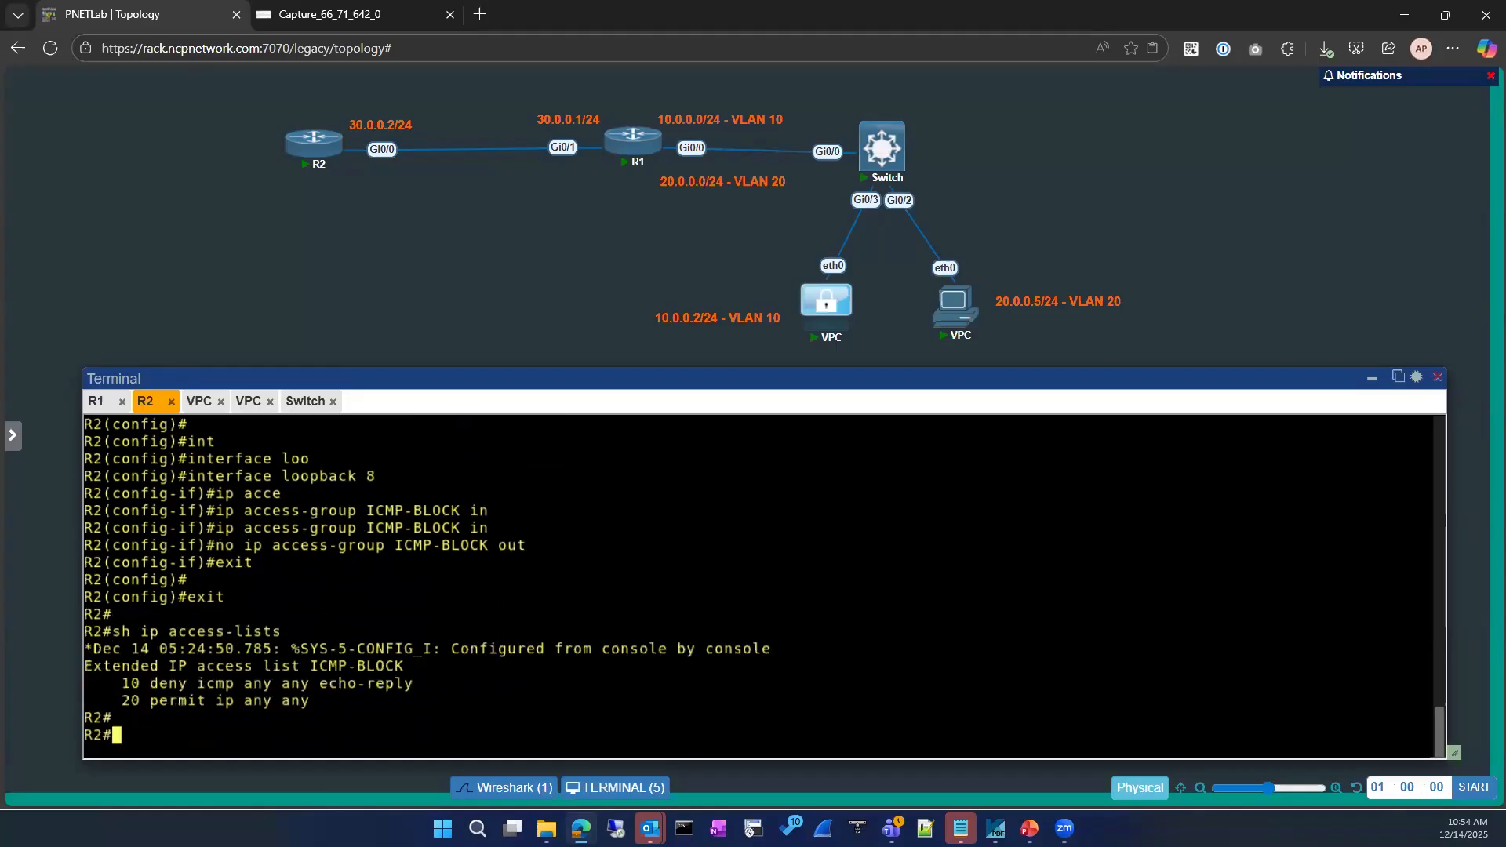
Show the running configuration of interface loopback 8 on R2
text(sh run)
key(Tab)
text(in)
key(Tab)
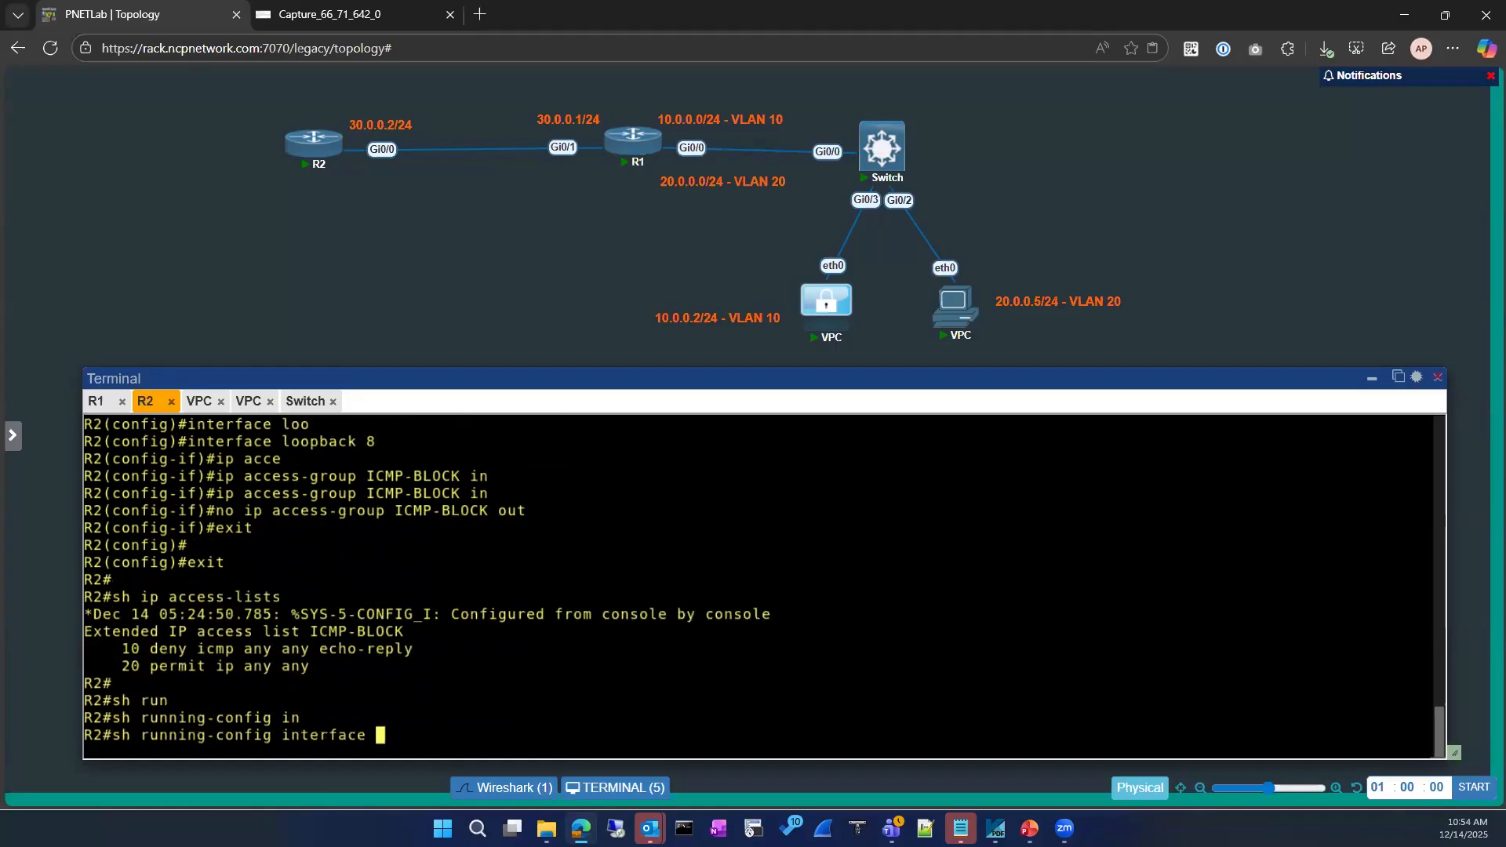
text(loo)
key(Tab)
text(8)
key(Return)
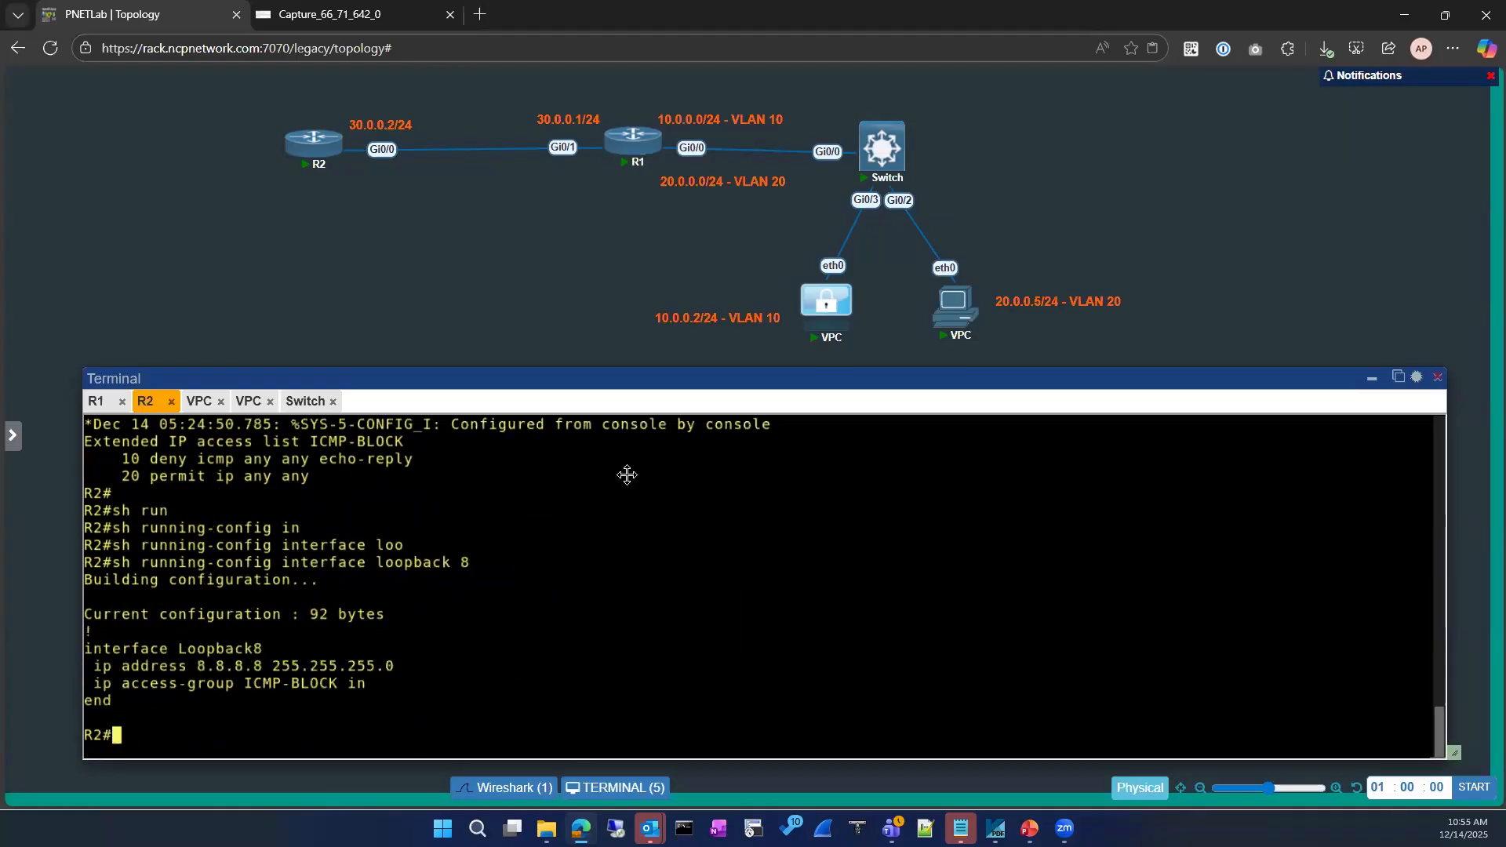
Rerun the ping to 8.8.8.8 from the VPC
click(192, 403)
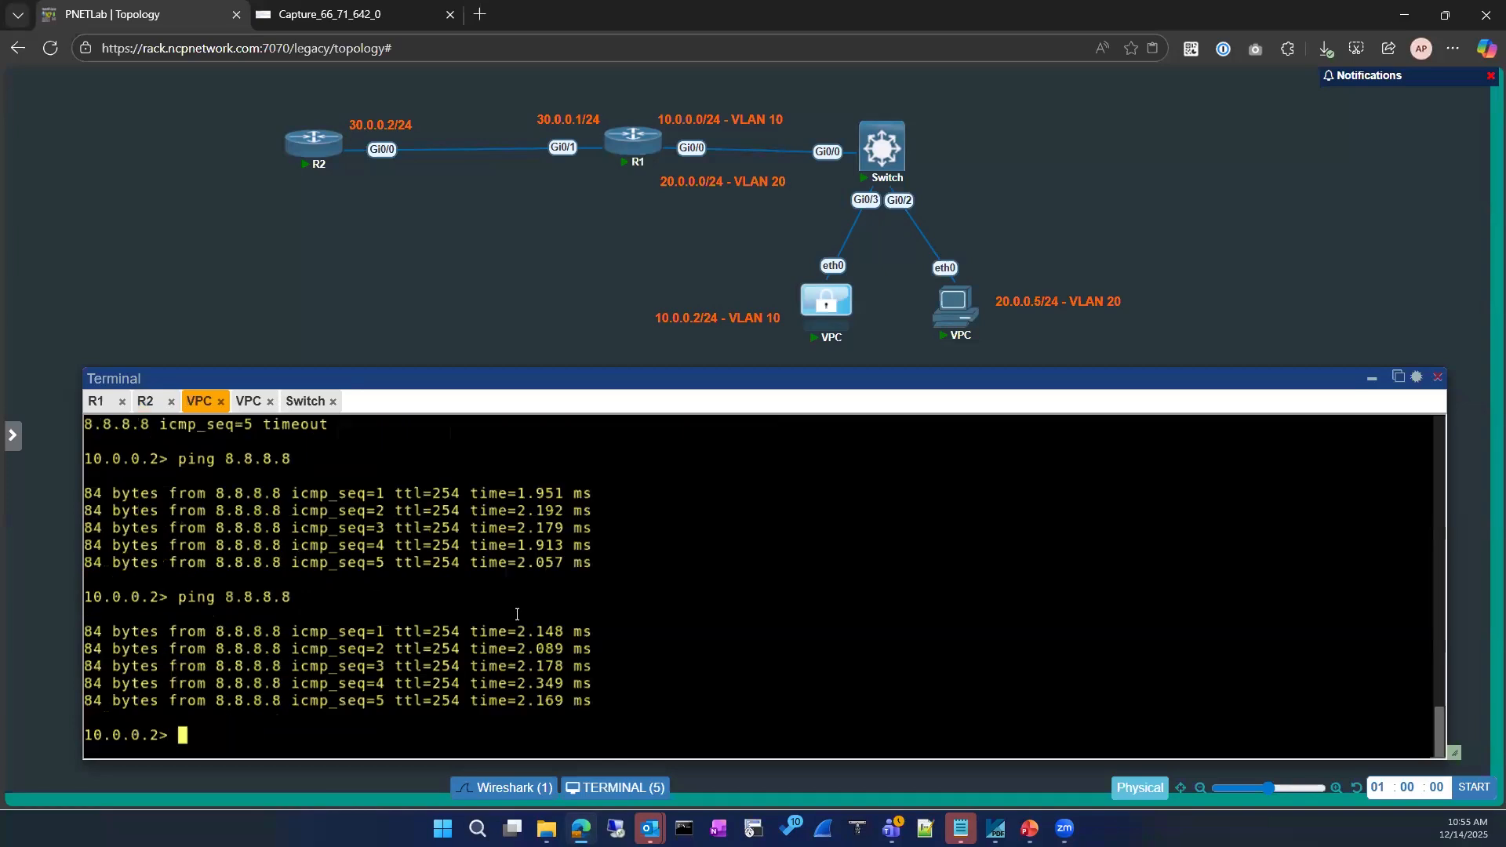
key(Up)
key(Return)
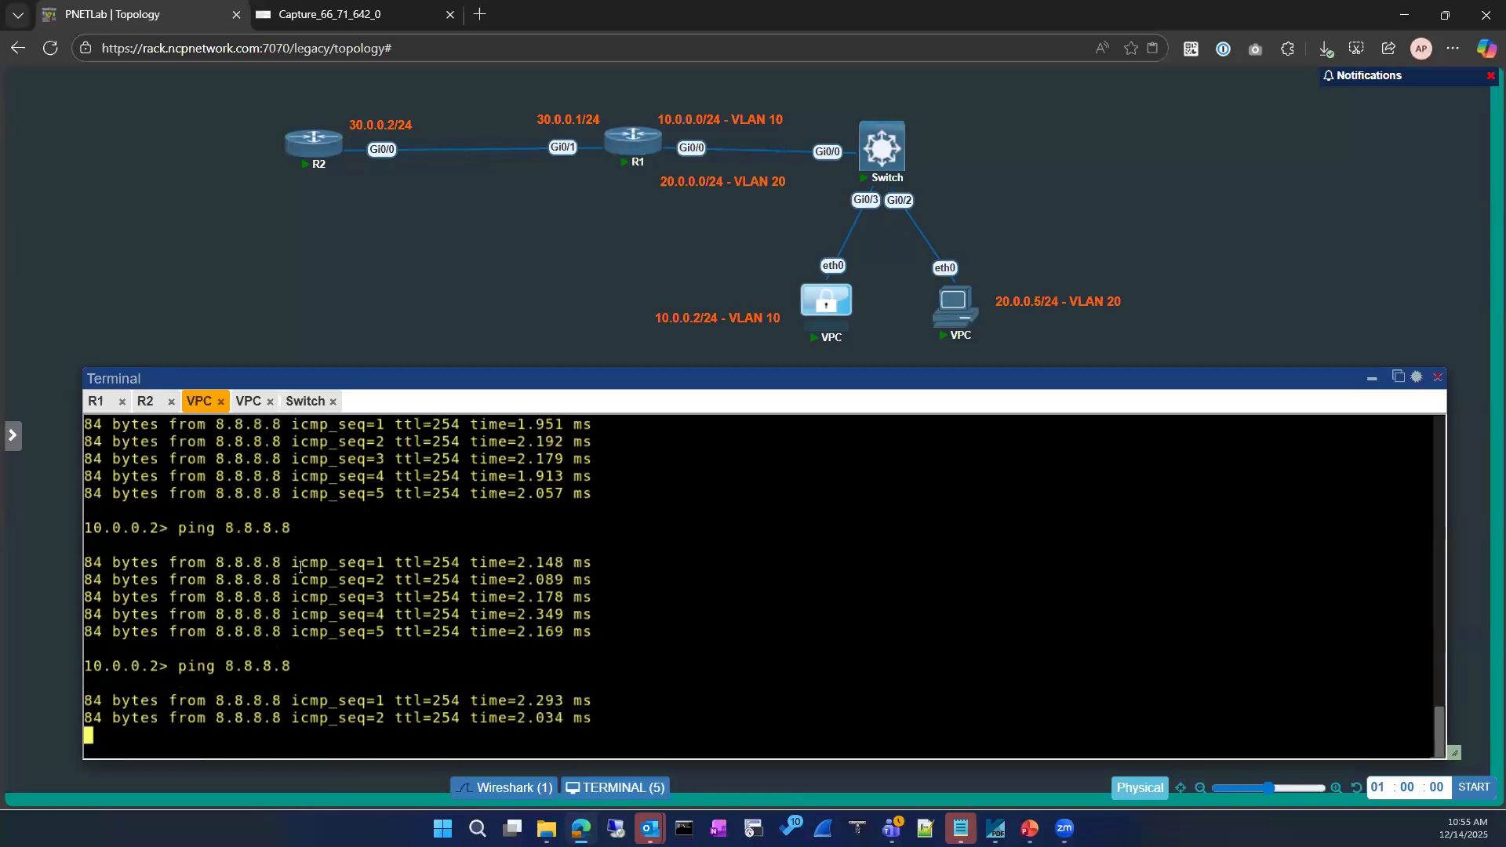
Back on R2, list the access lists again with sh ip access-lists
click(98, 402)
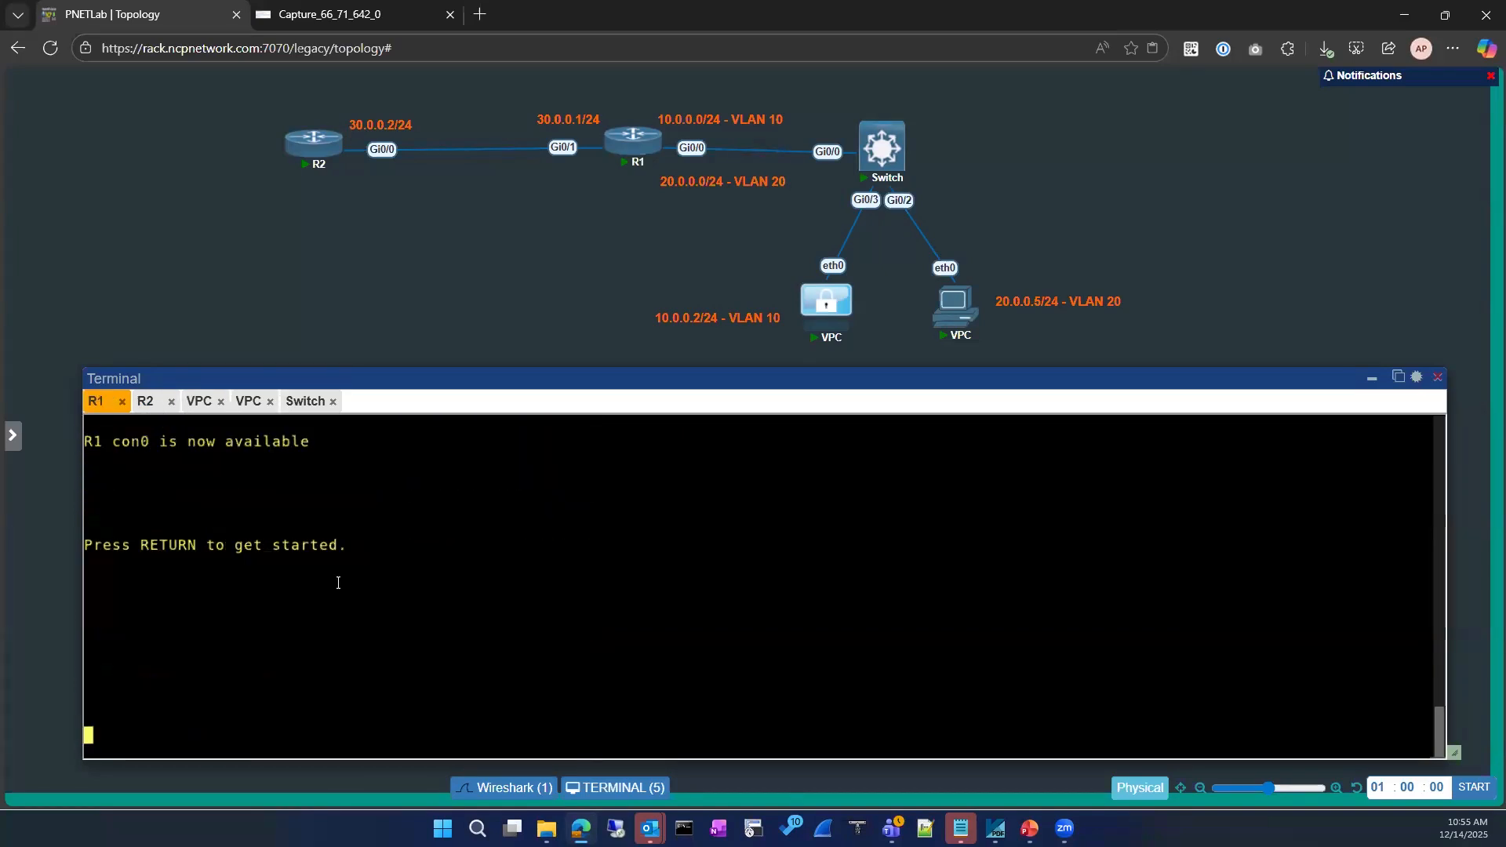
click(146, 402)
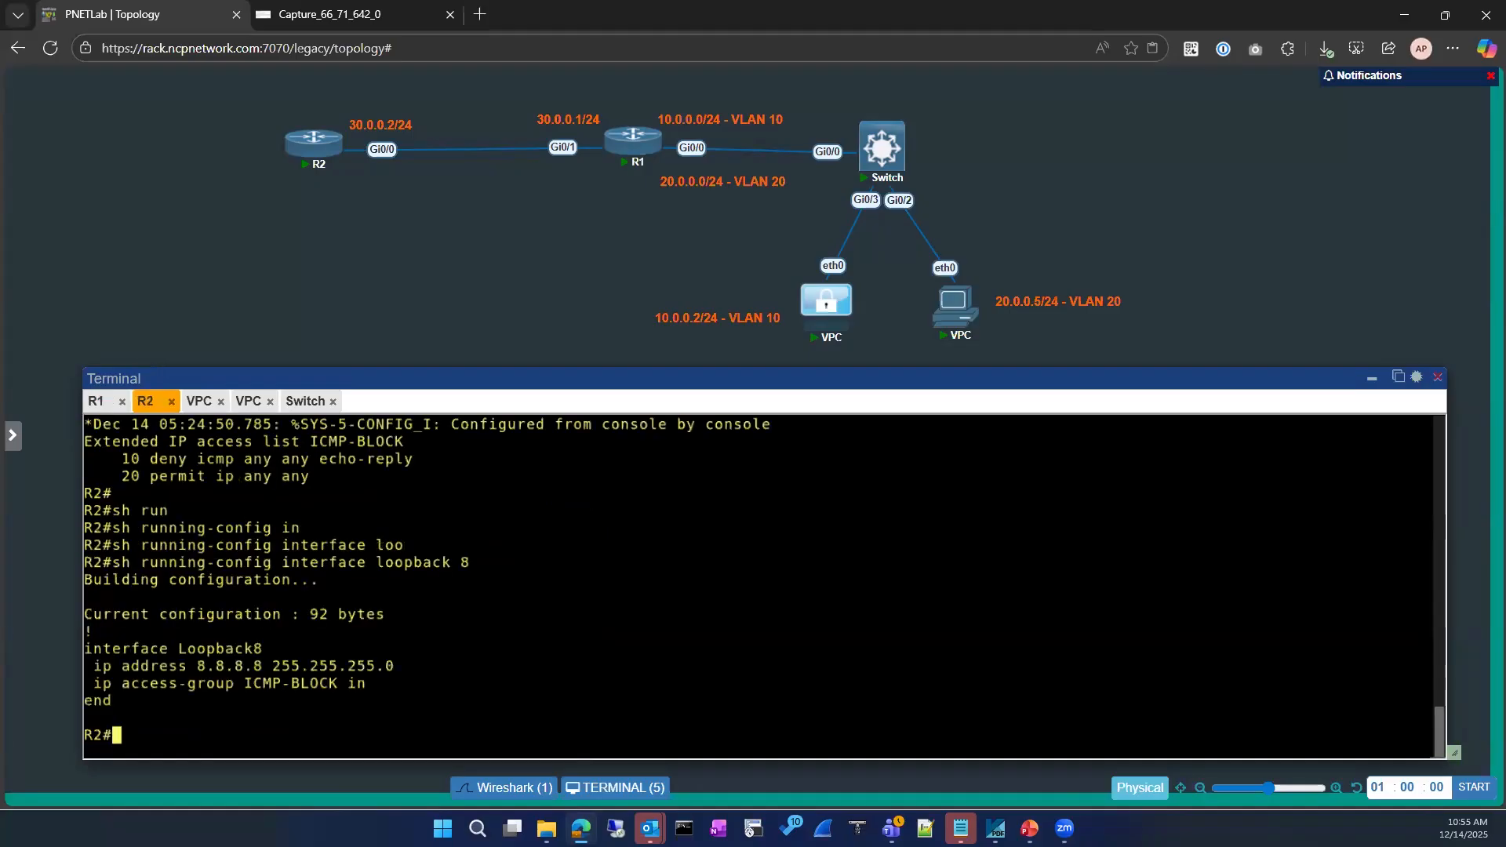
key(Return)
key(Return)
key(Return)
text(sh ip acce)
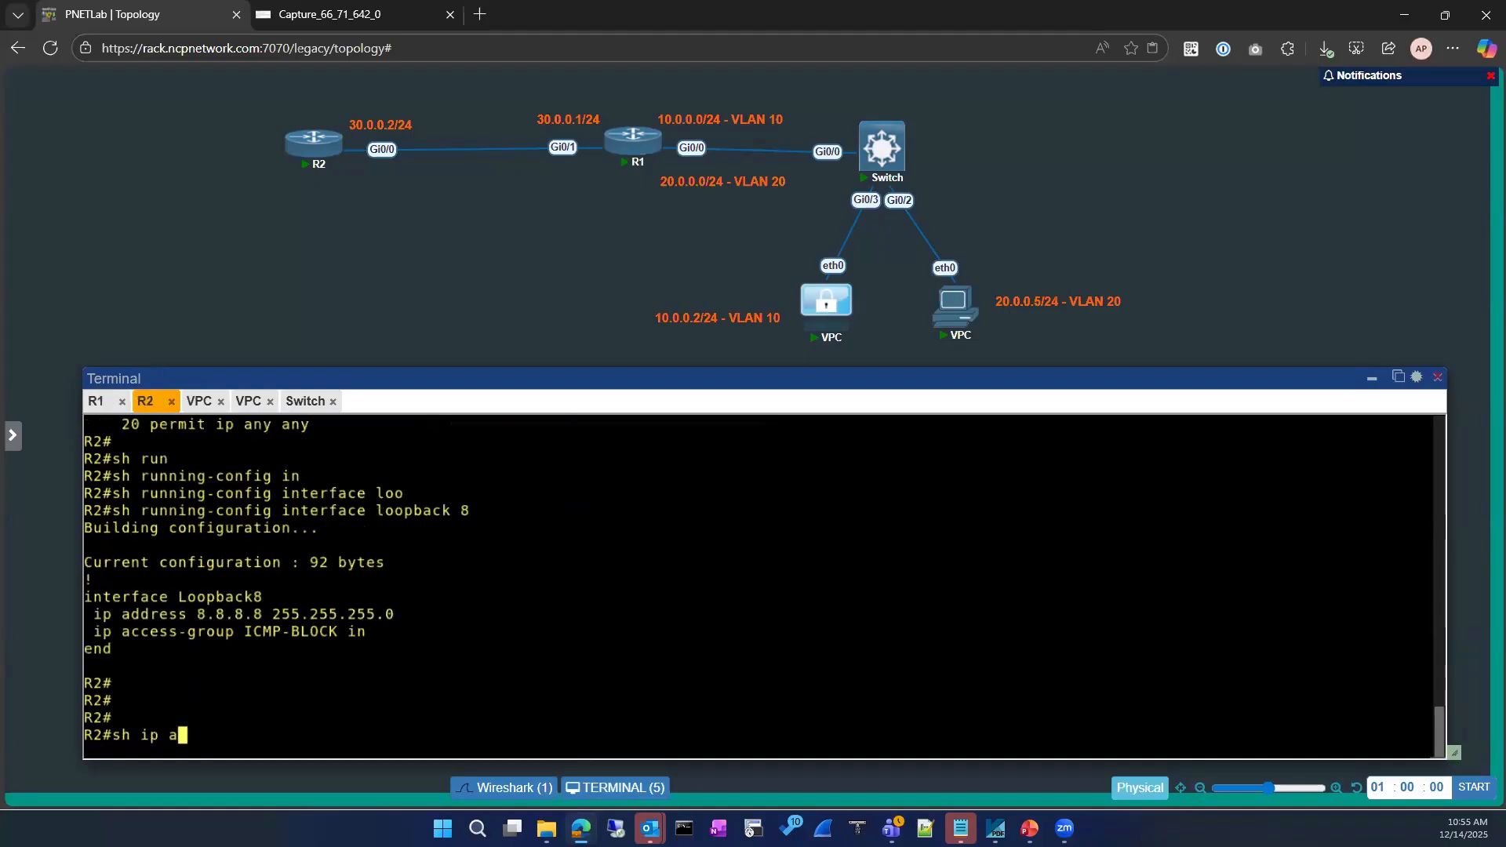
key(Tab)
key(Return)
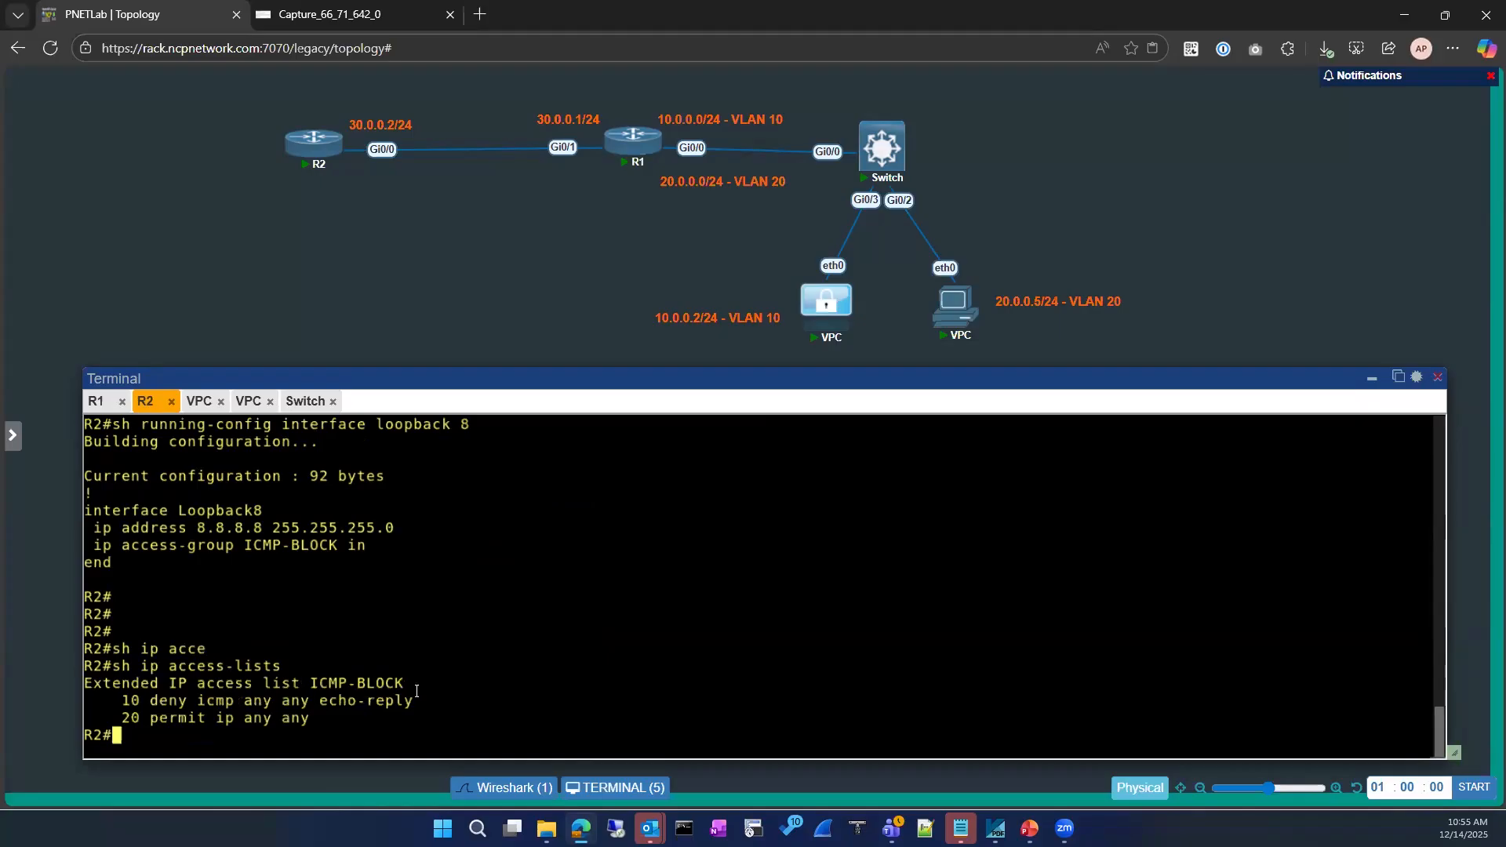
Enter global configuration and submit an ip access-list command for ICMP-BLOCK
text(conf)
key(Tab)
key(Return)
key(Return)
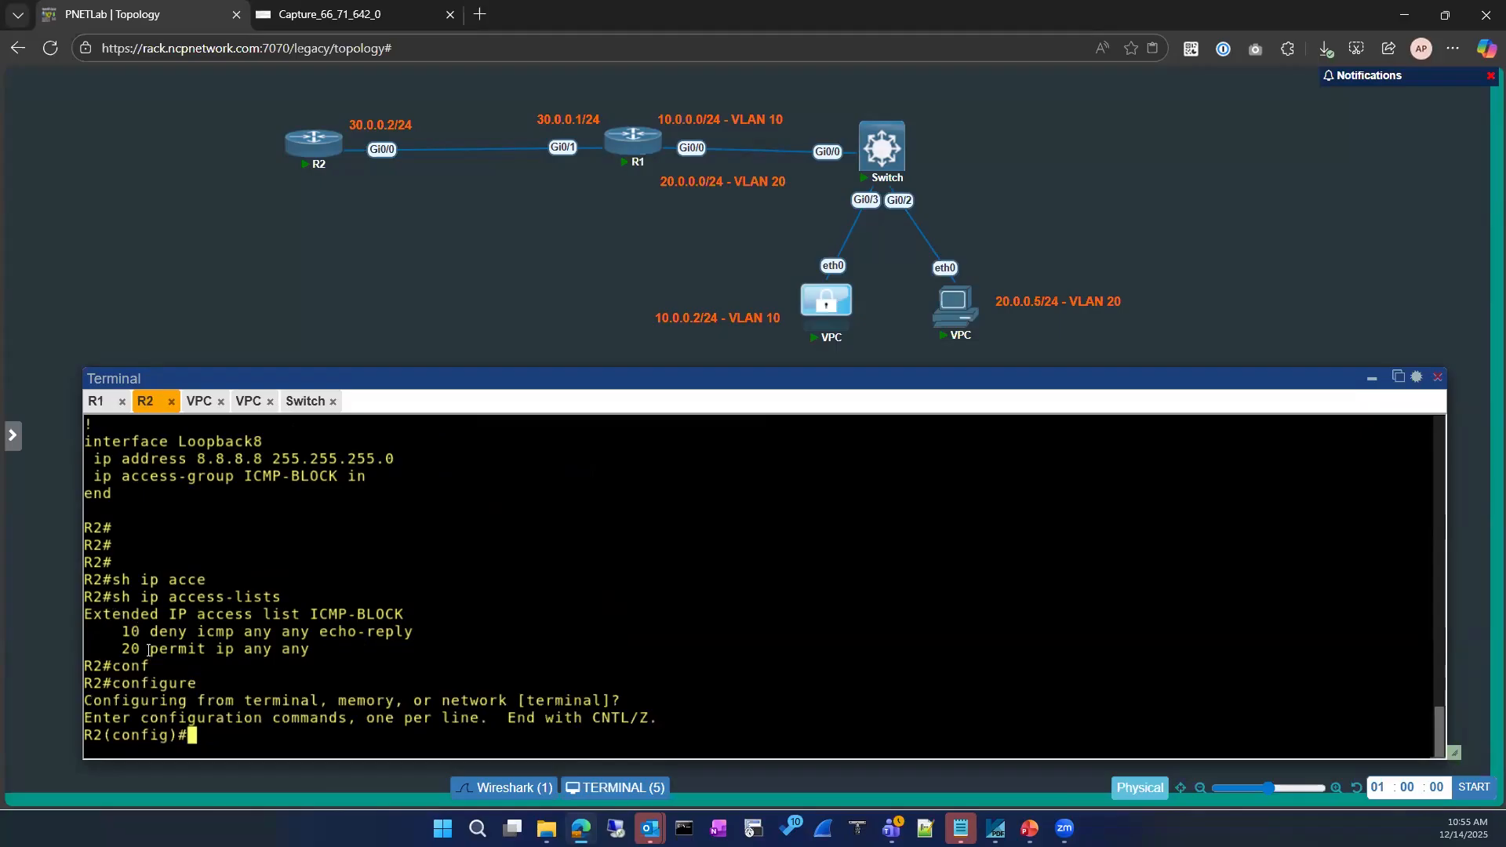
text(ip acce)
key(BackSpace)
key(Tab)
text(e)
key(Tab)
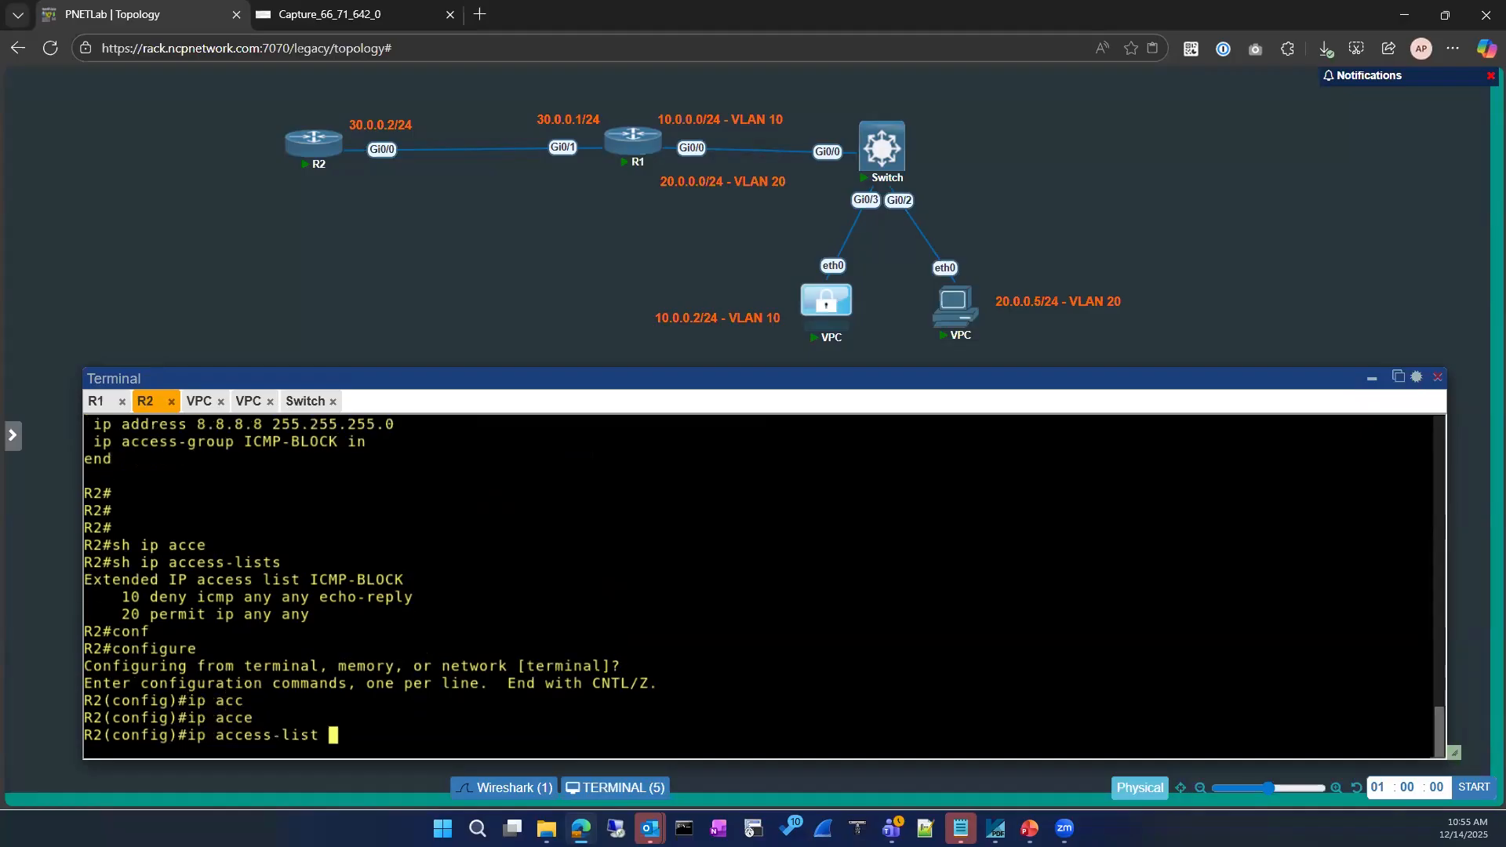
drag(312, 581, 403, 580)
right_click(496, 573)
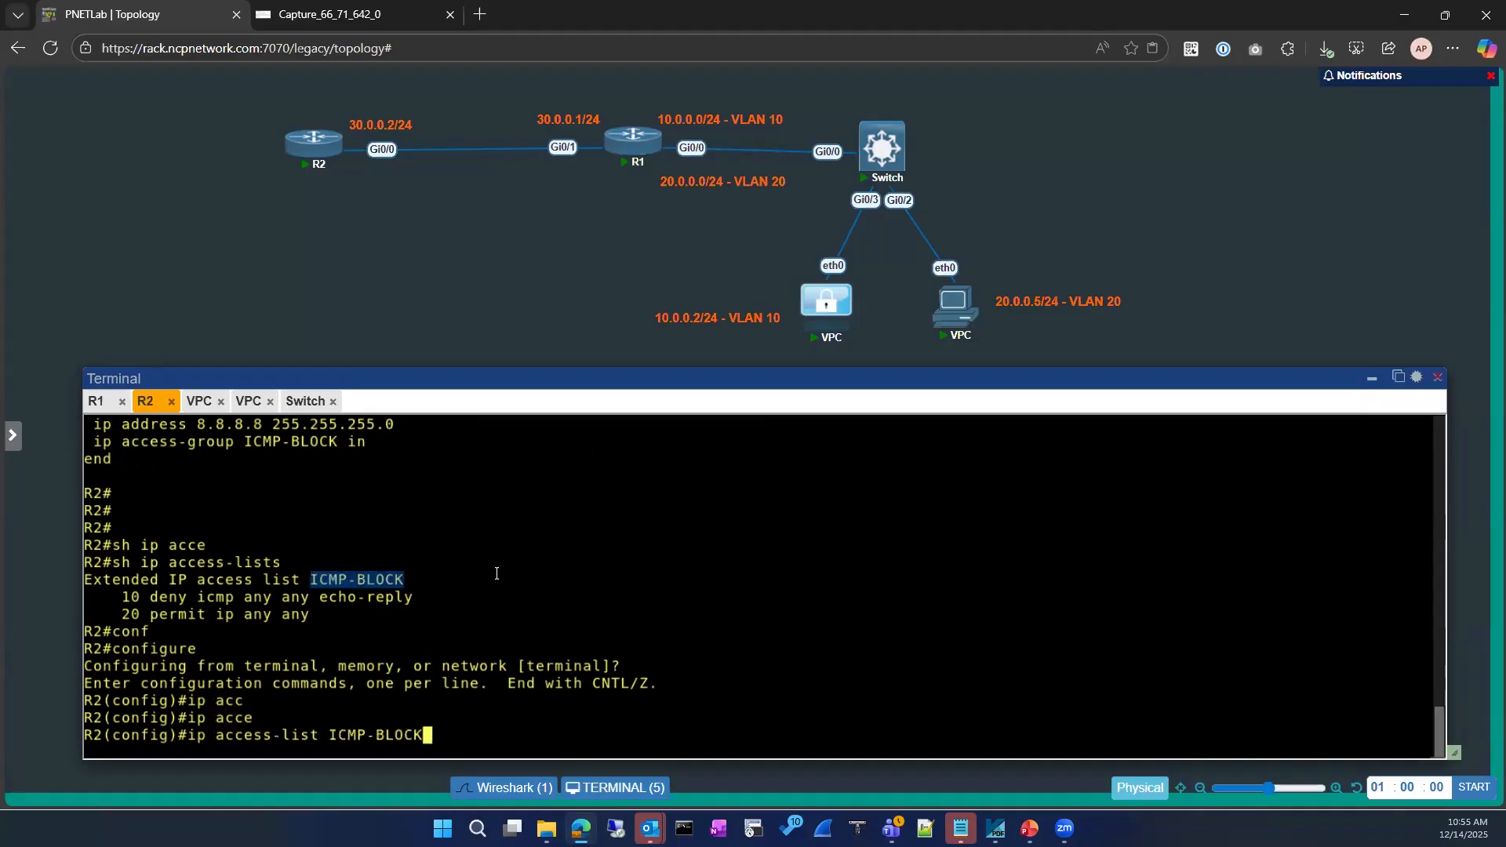
key(Return)
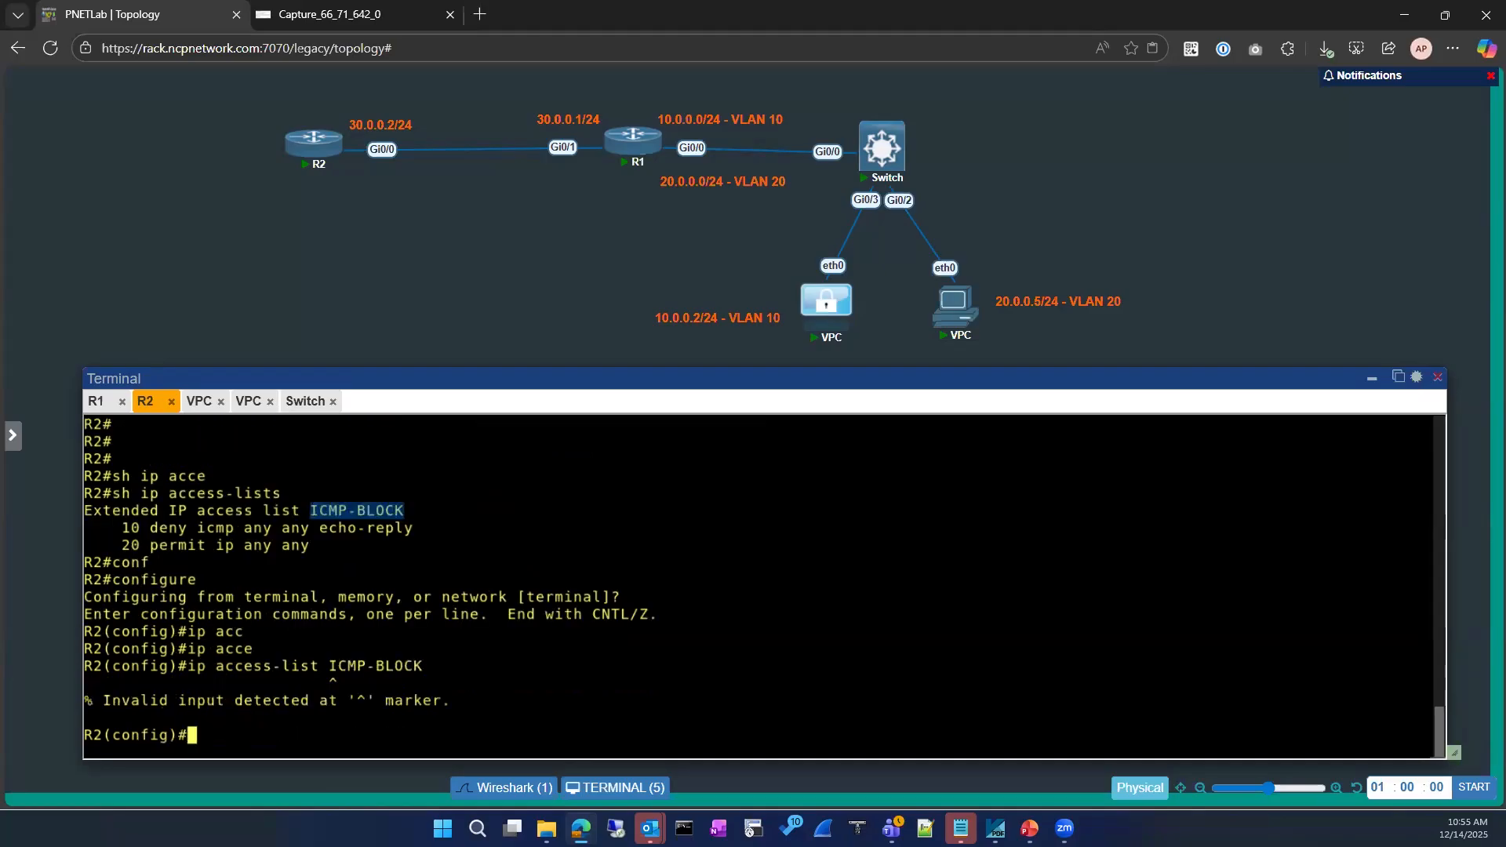
Open the ICMP-BLOCK extended access list for editing
text(ip acce)
key(Tab)
text(e)
key(Tab)
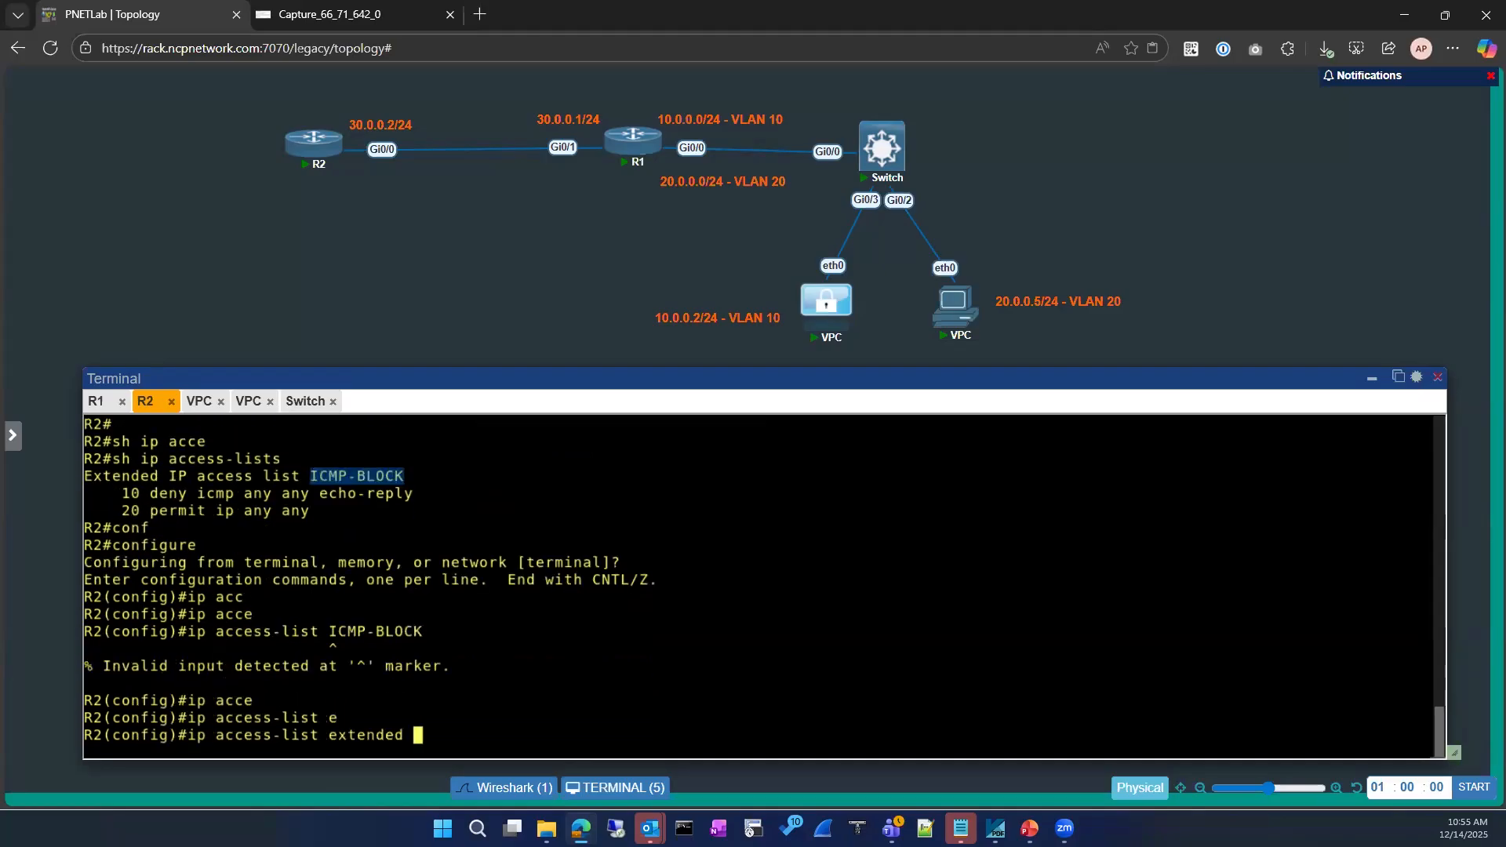
right_click(569, 488)
key(Return)
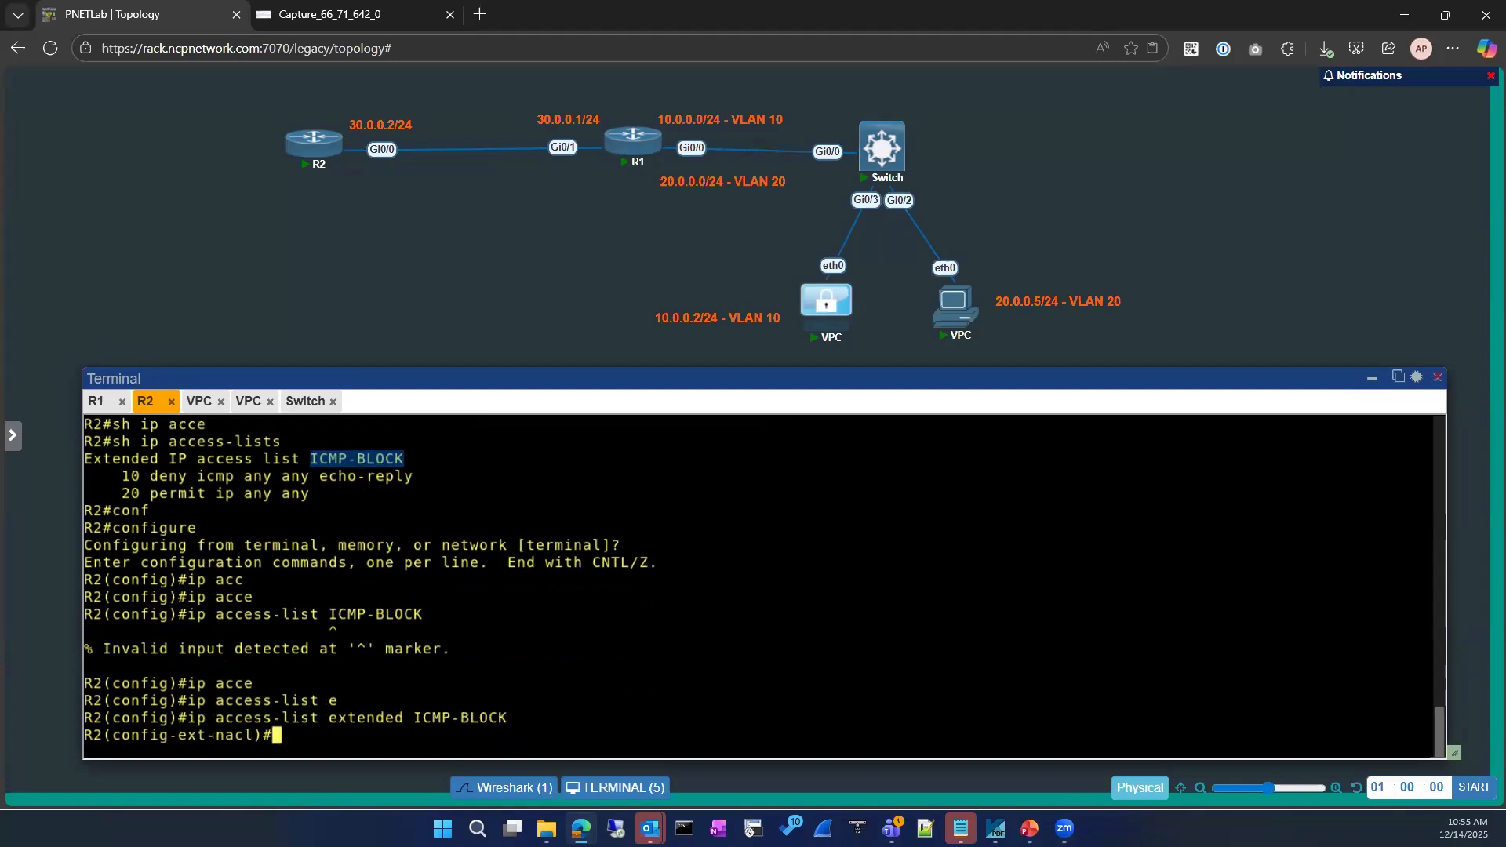
Delete rule 10, the deny echo-reply entry, from ICMP-BLOCK
text(no 10)
drag(139, 476, 414, 477)
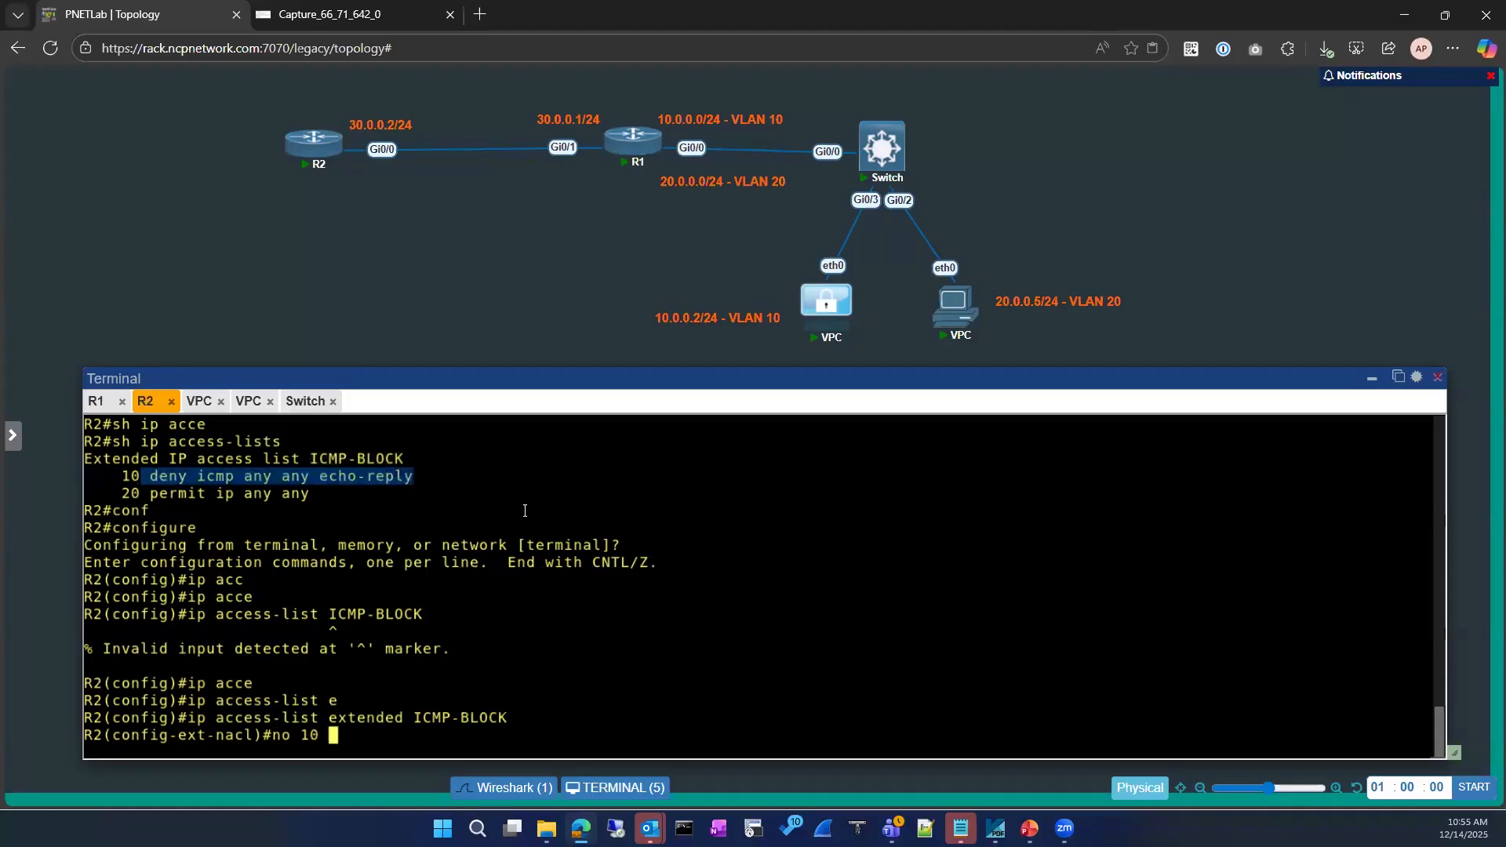
text(deny icmp any any echo-reply)
key(Return)
Enter rule 10 as deny icmp any any
text(10 den)
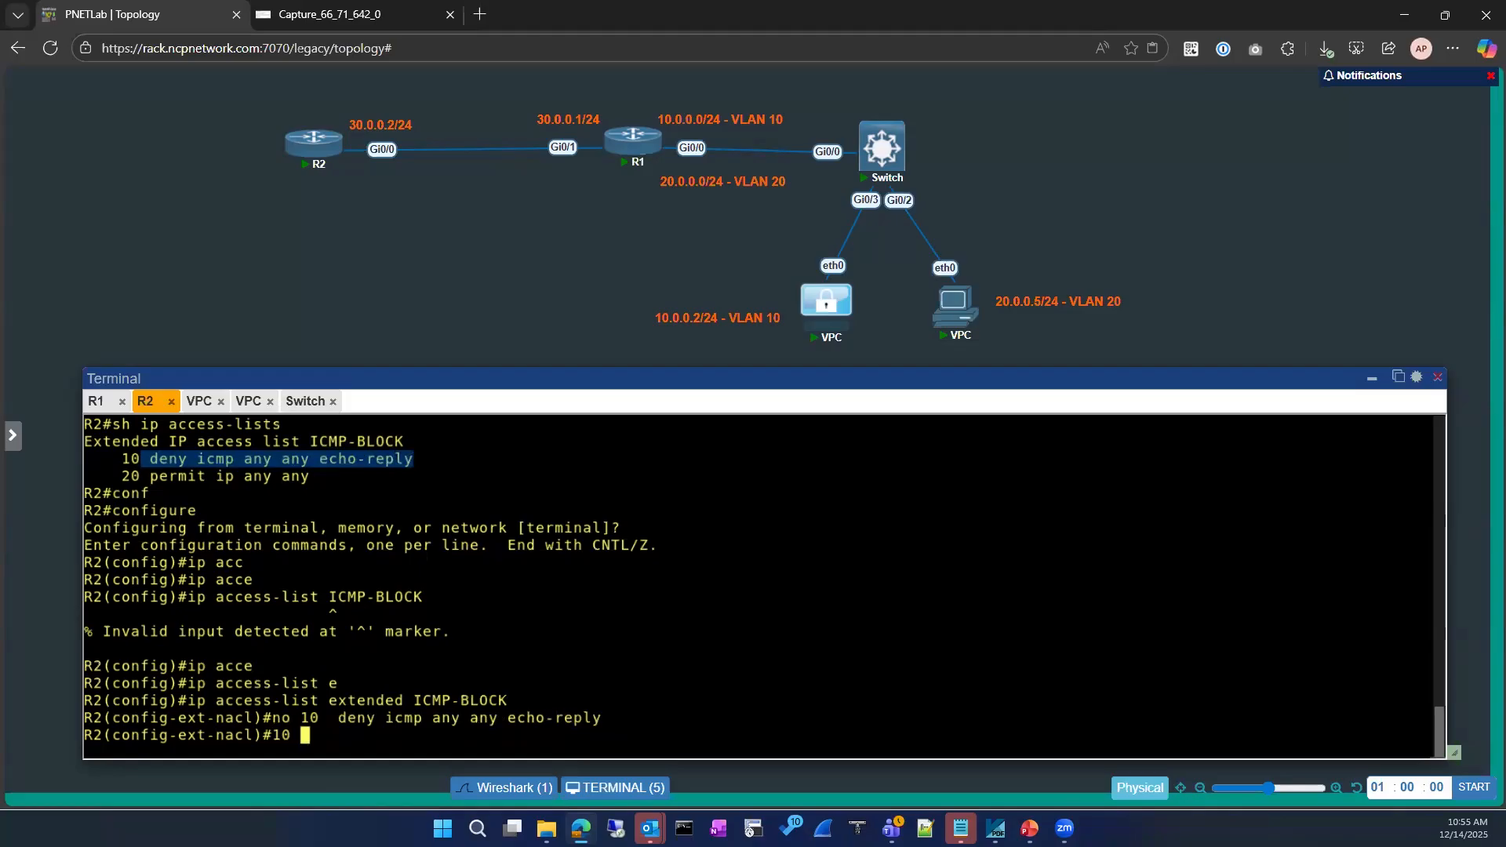
key(Tab)
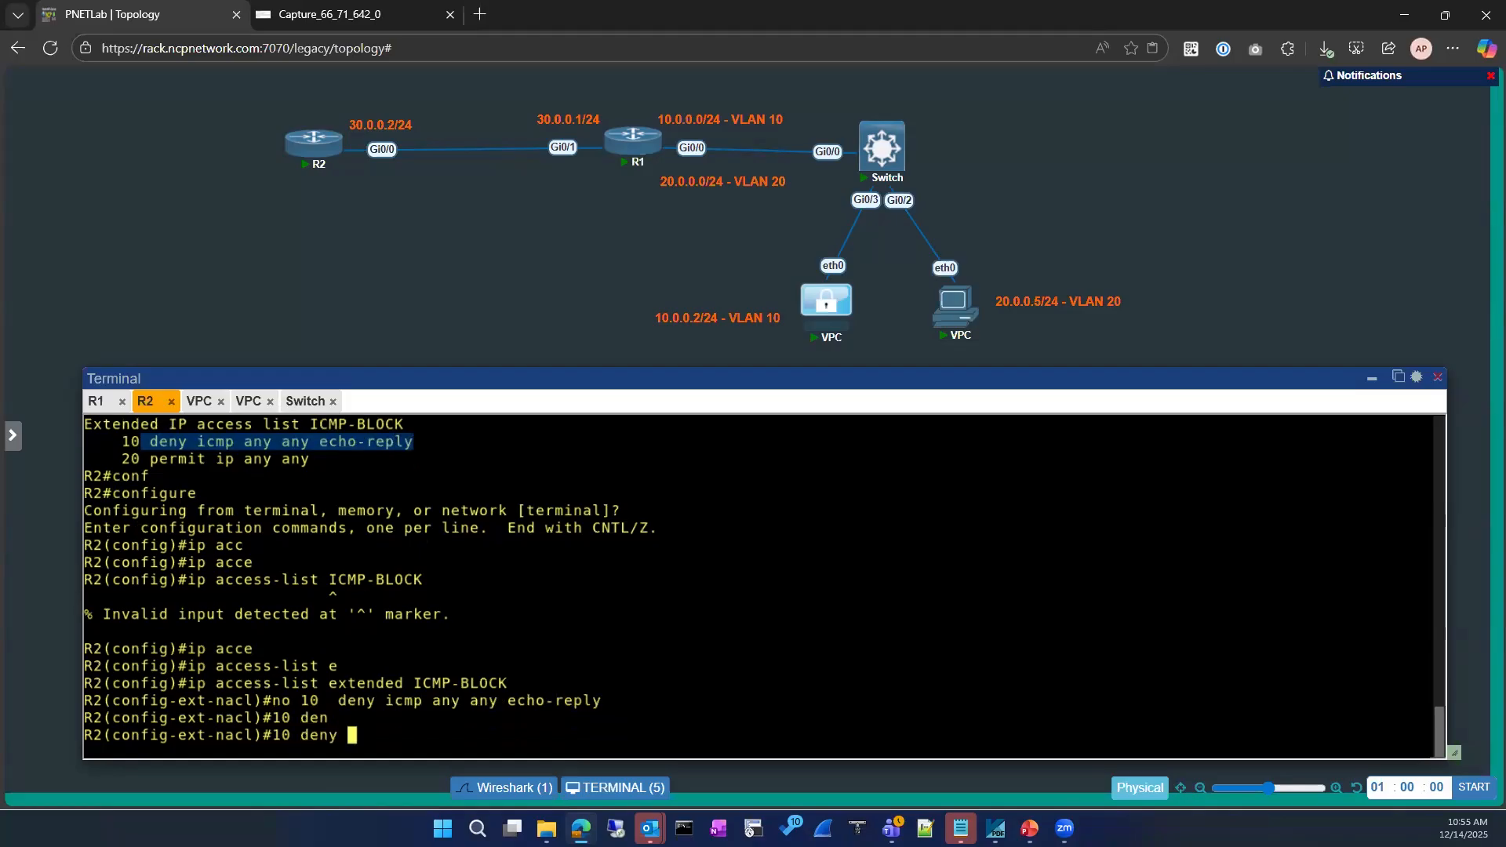
text(icm)
key(Tab)
text(?)
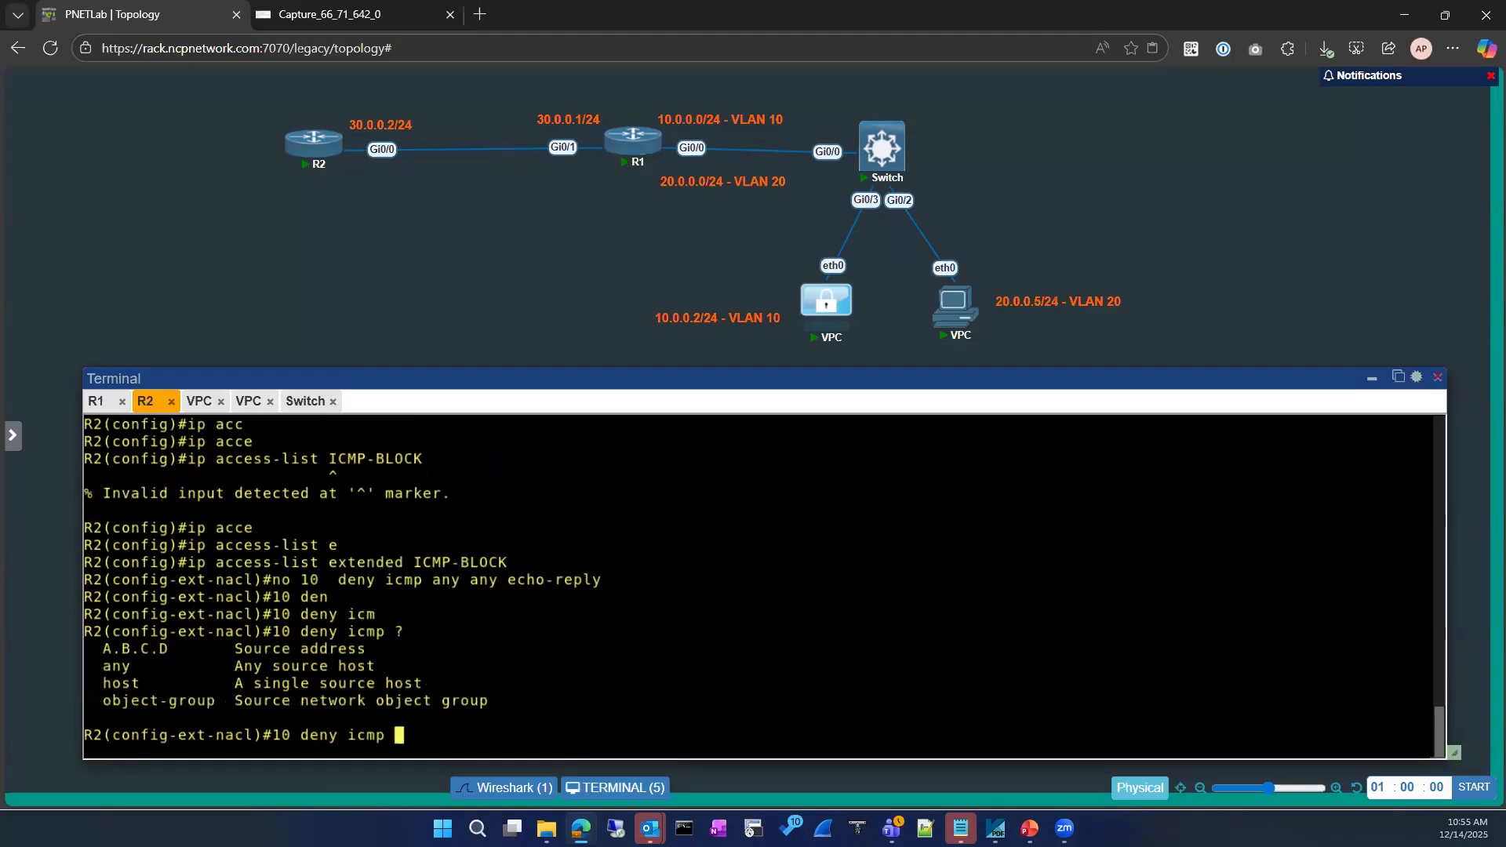
text(an)
key(Tab)
text(an)
key(Tab)
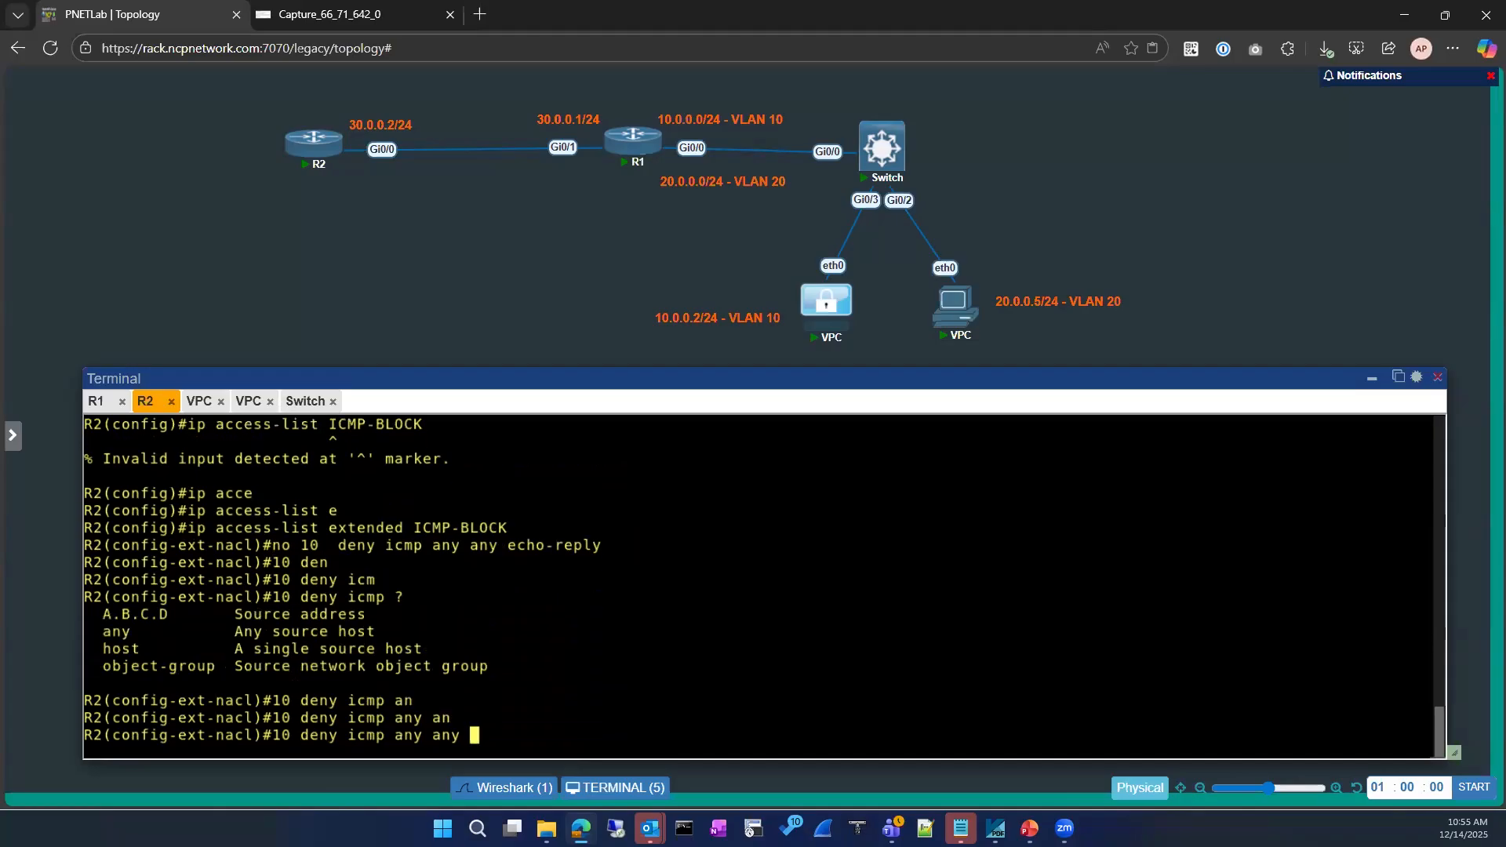
key(ctrl+c)
Exit twice to return to the R2# prompt
text(exit)
key(Return)
key(Return)
text(exit)
key(Return)
key(Return)
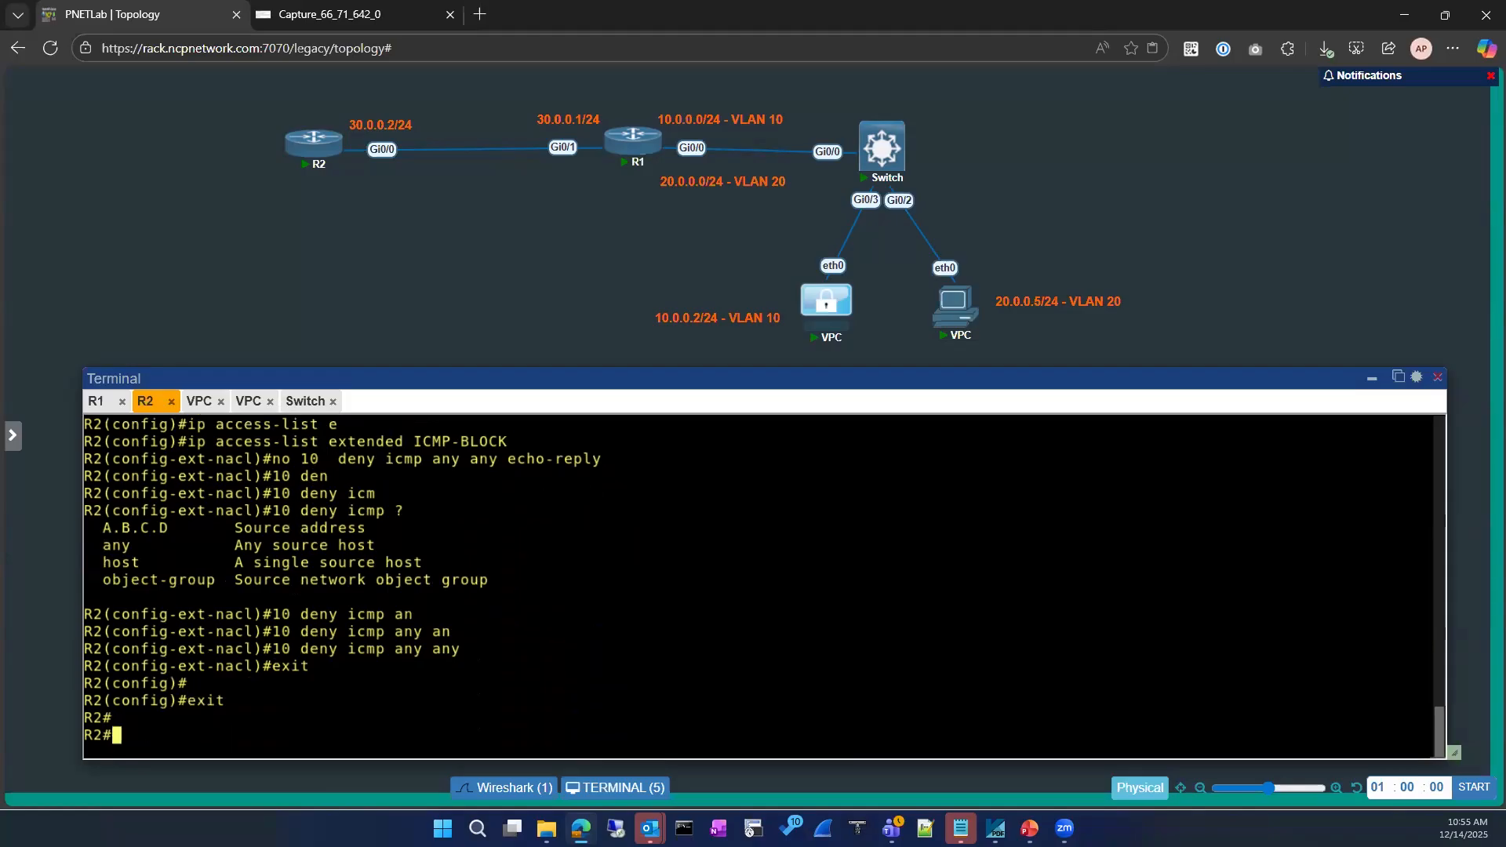
click(305, 402)
Log back into R1, enter privileged mode with en, and ping 8.8.8.8
click(157, 404)
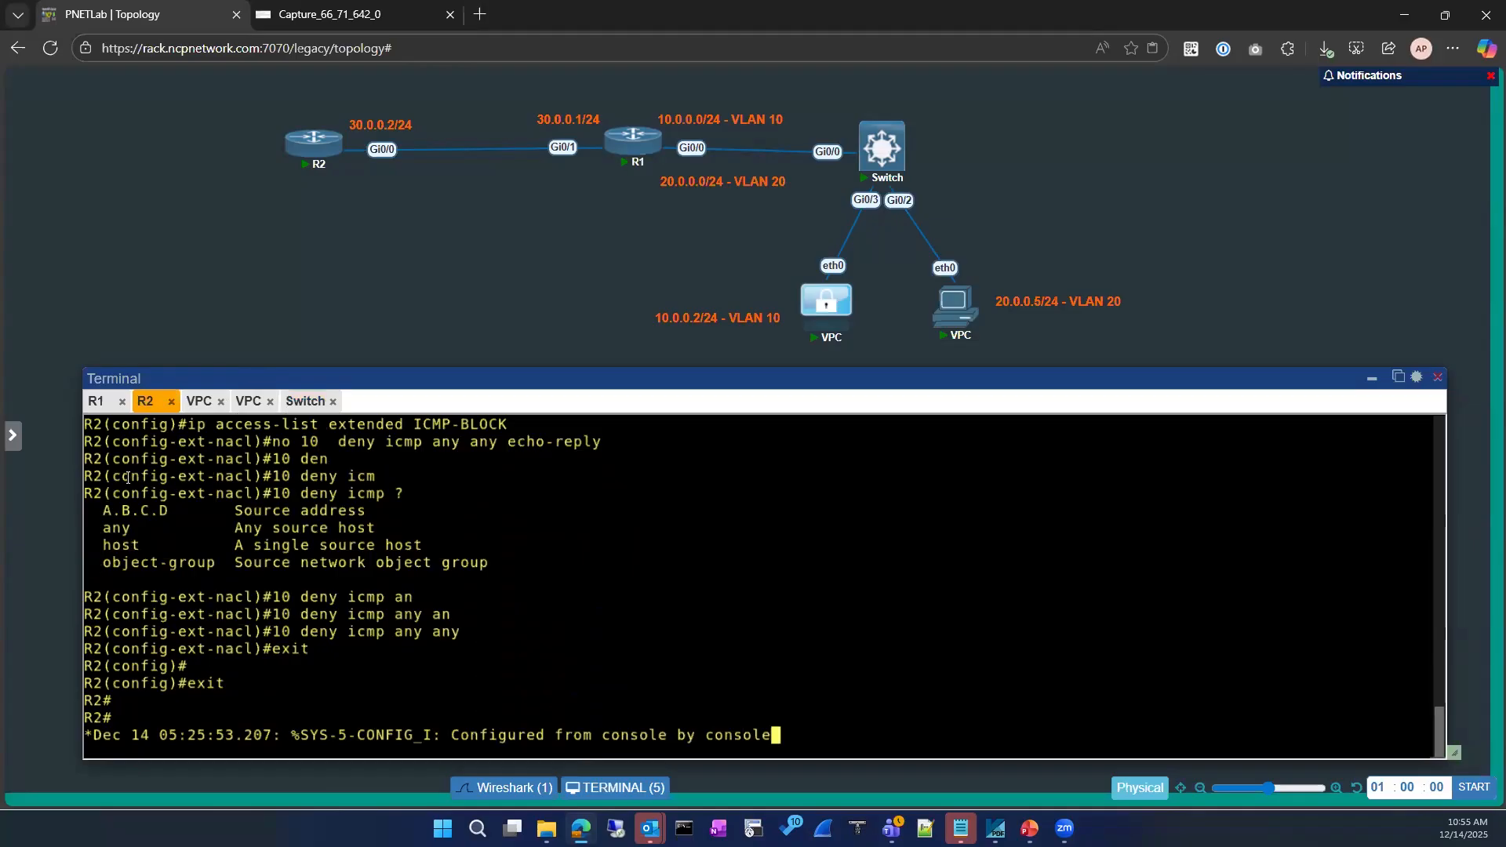
click(97, 401)
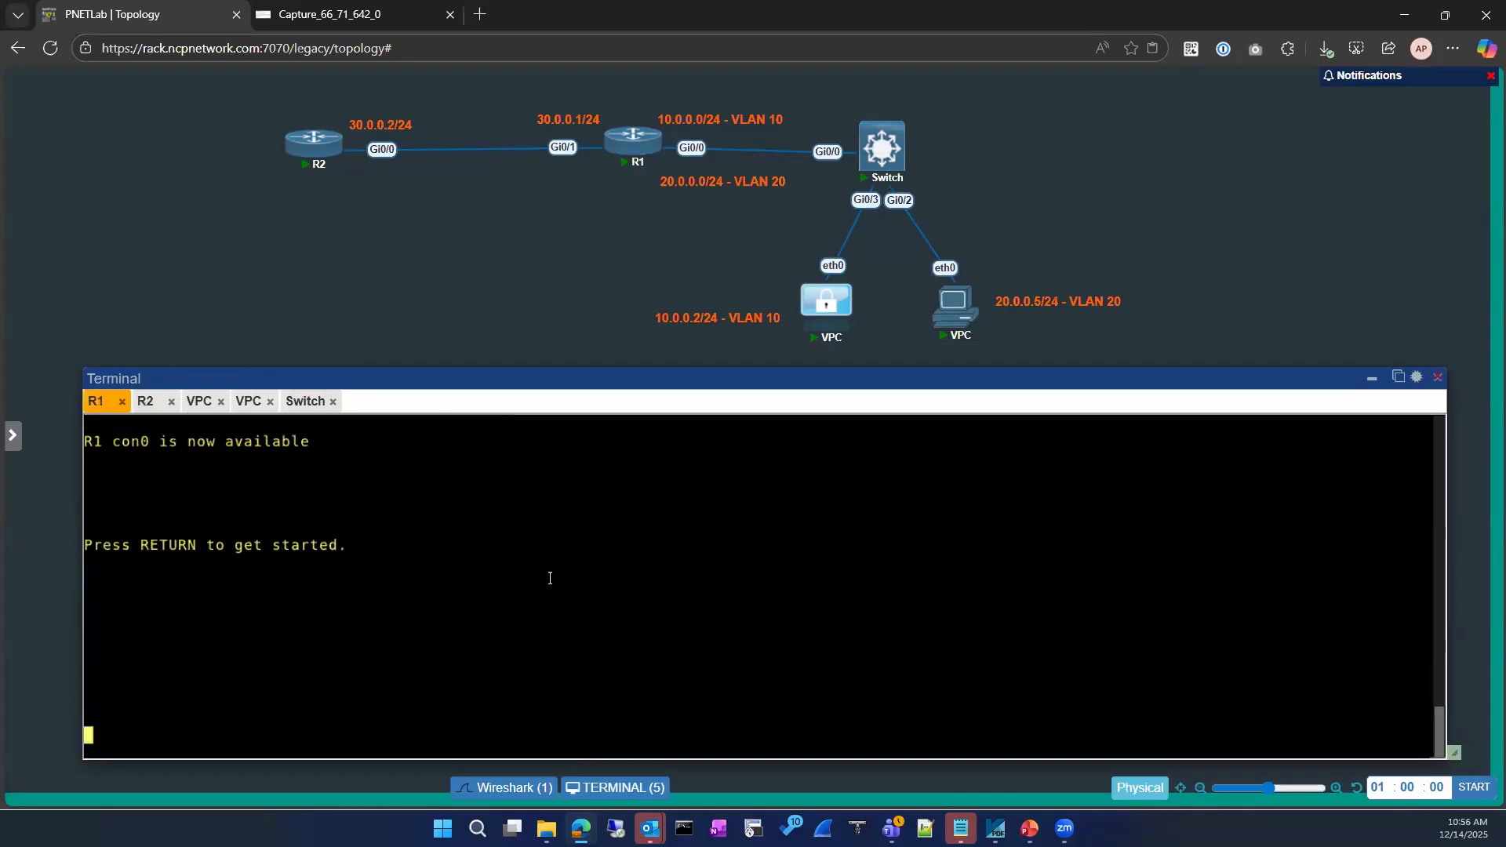
key(Return)
key(Return)
key(Return)
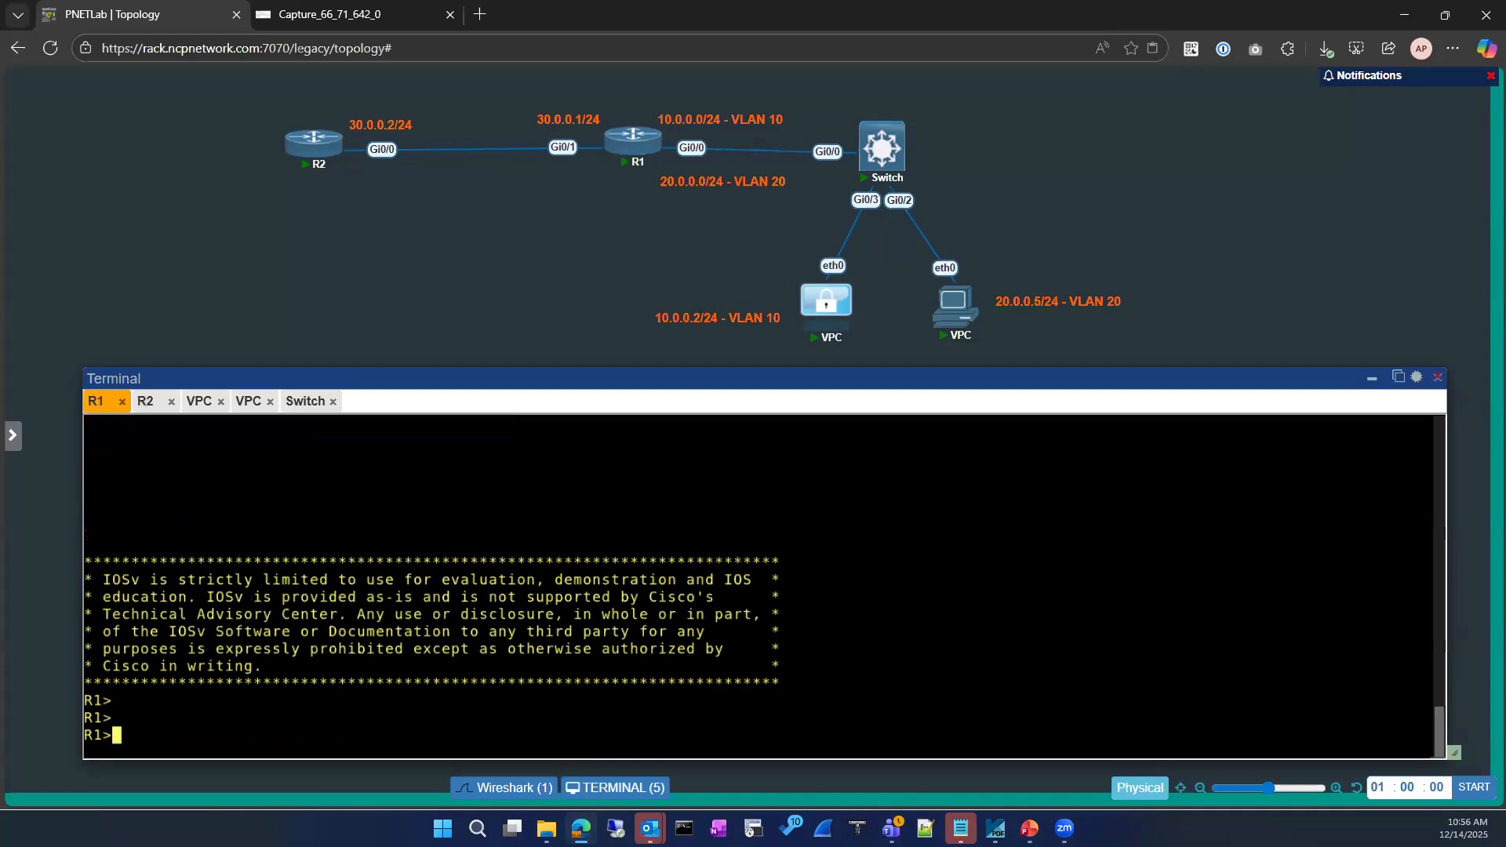
text(exit)
key(Return)
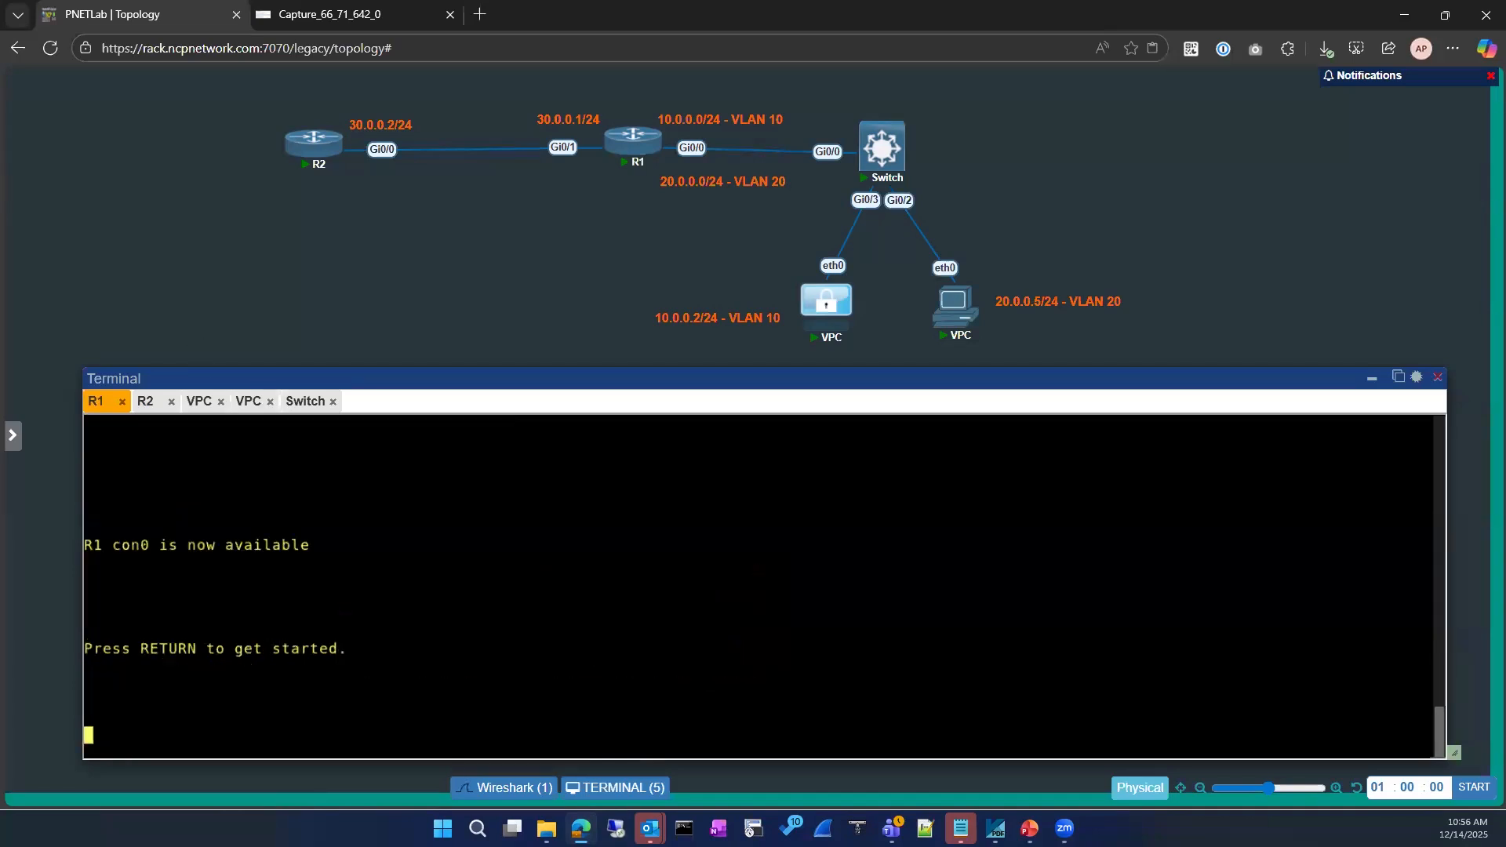
key(Return)
key(Return)
key(Return)
key(Return)
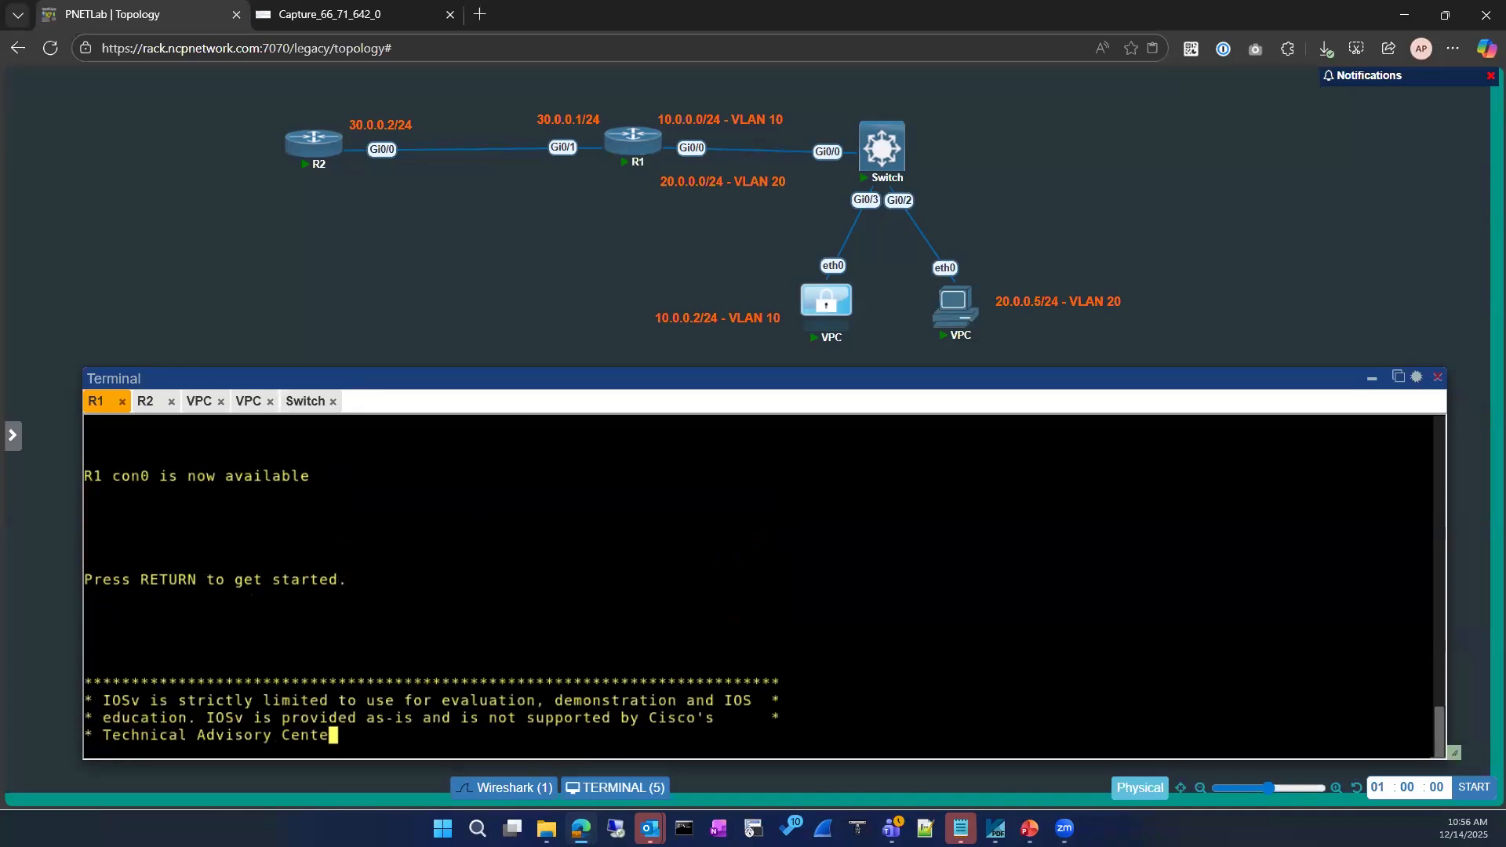
text(em)
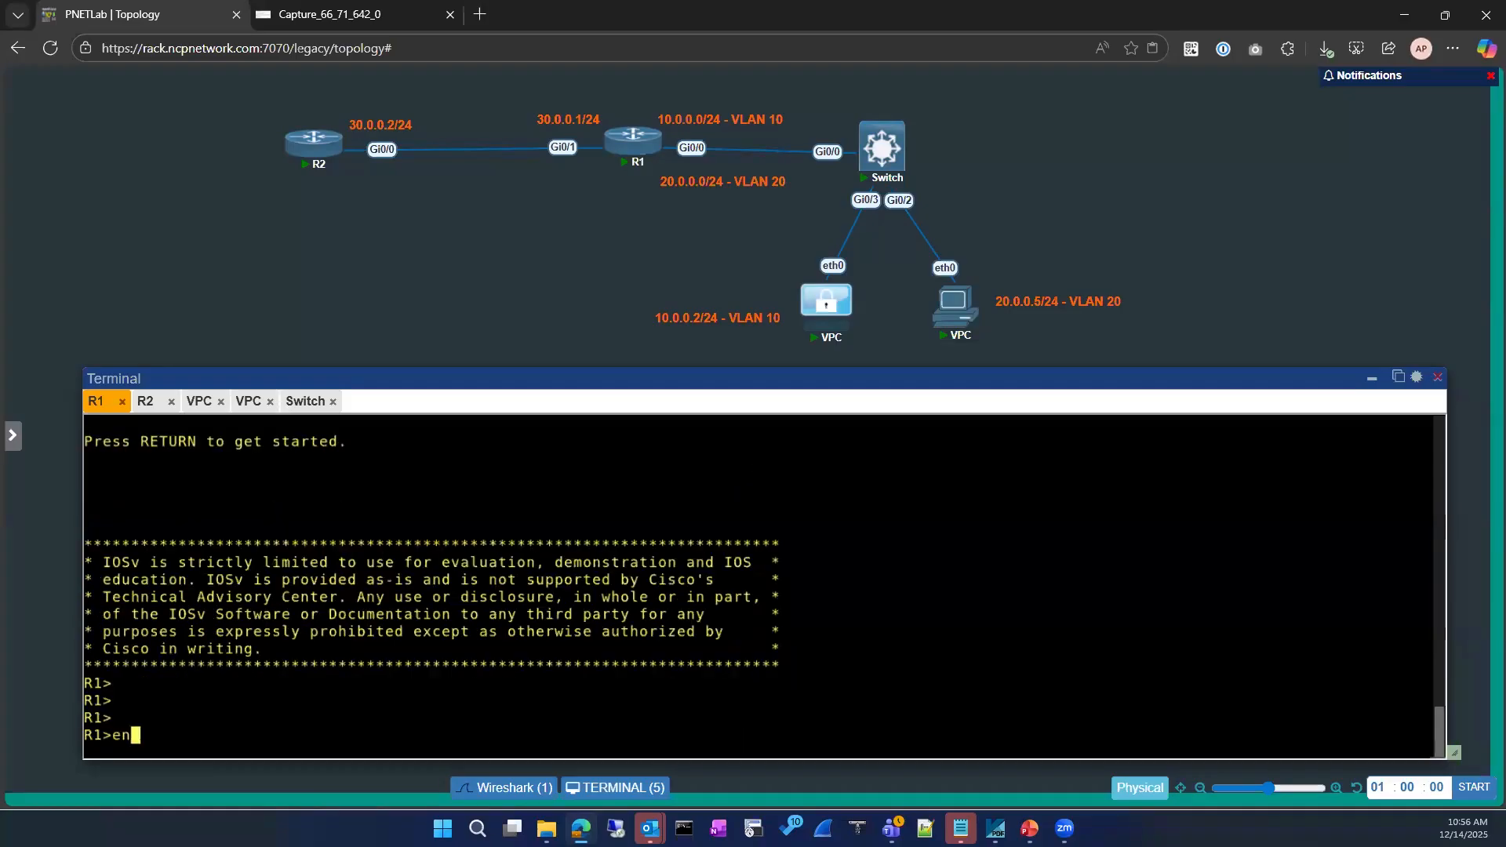
key(BackSpace)
text(n)
key(Return)
key(Return)
text(ping )
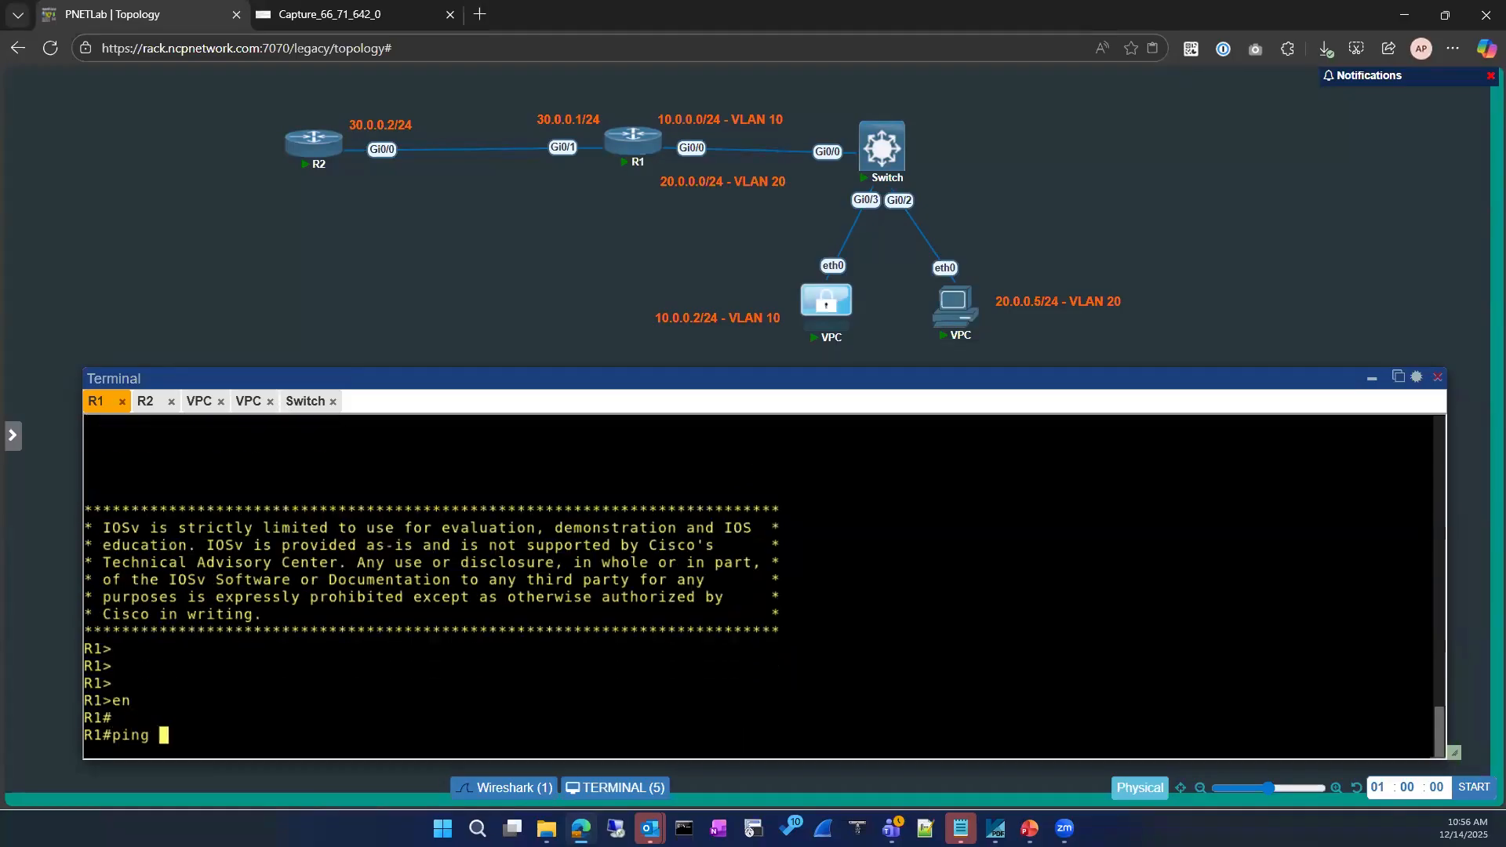
text(8.8.8.8)
key(Return)
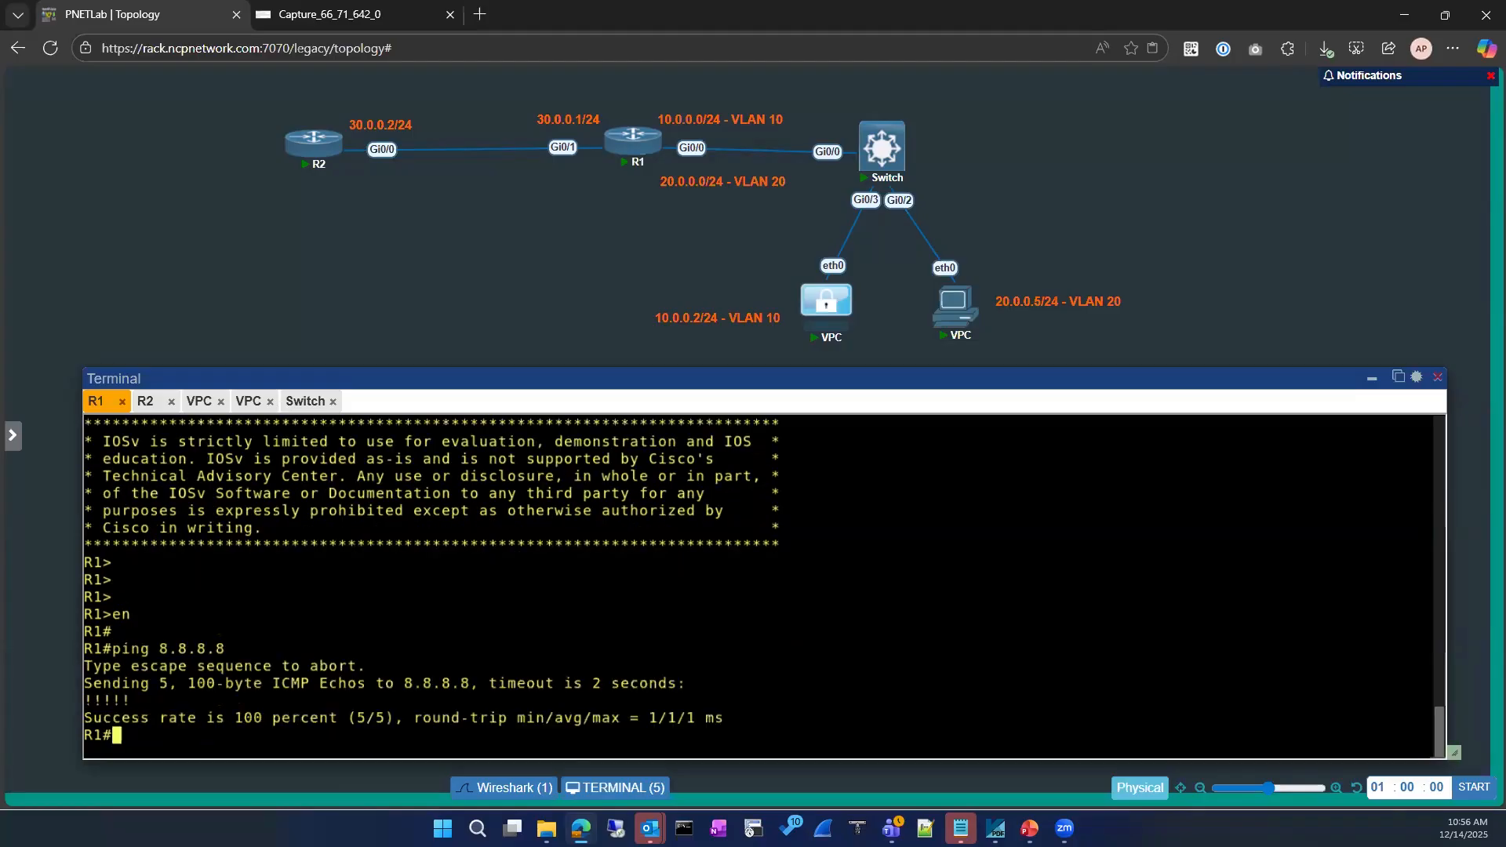
Rerun the ping to 8.8.8.8 from the VLAN 10 VPC, then return to R2
click(290, 408)
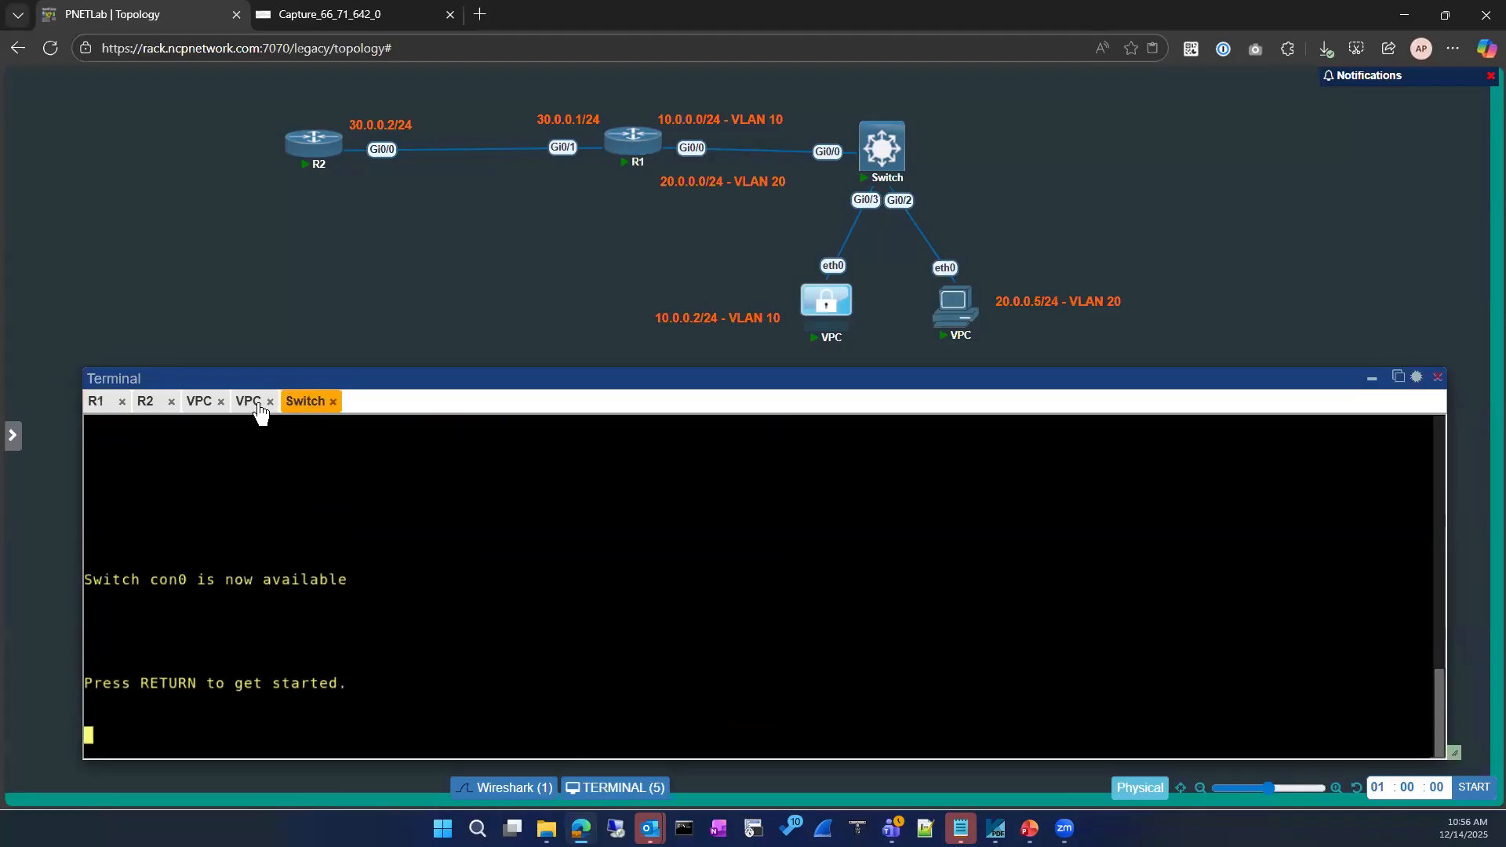
click(196, 405)
key(Up)
key(Return)
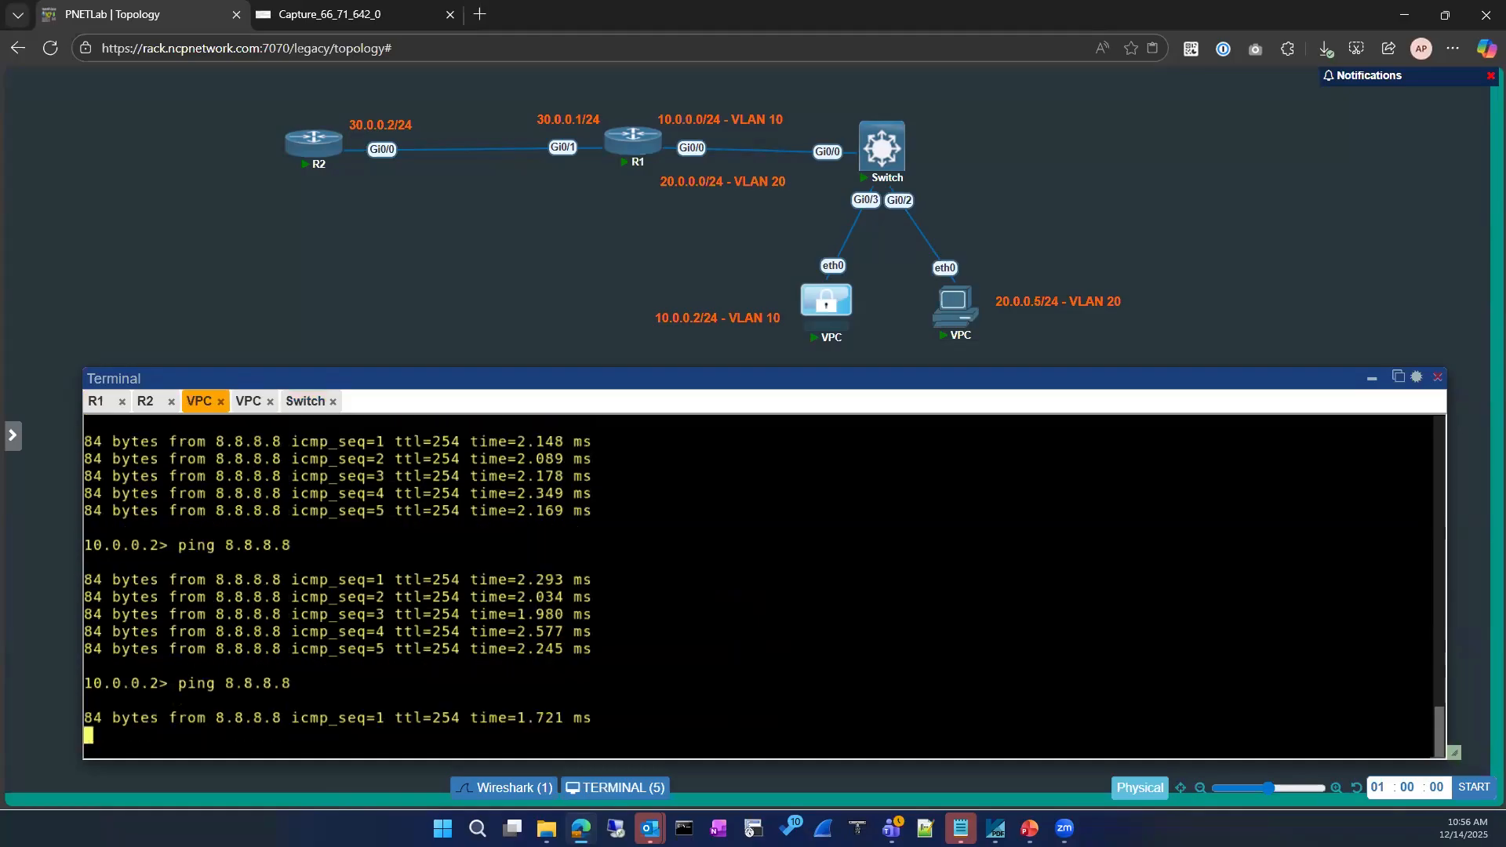
click(95, 402)
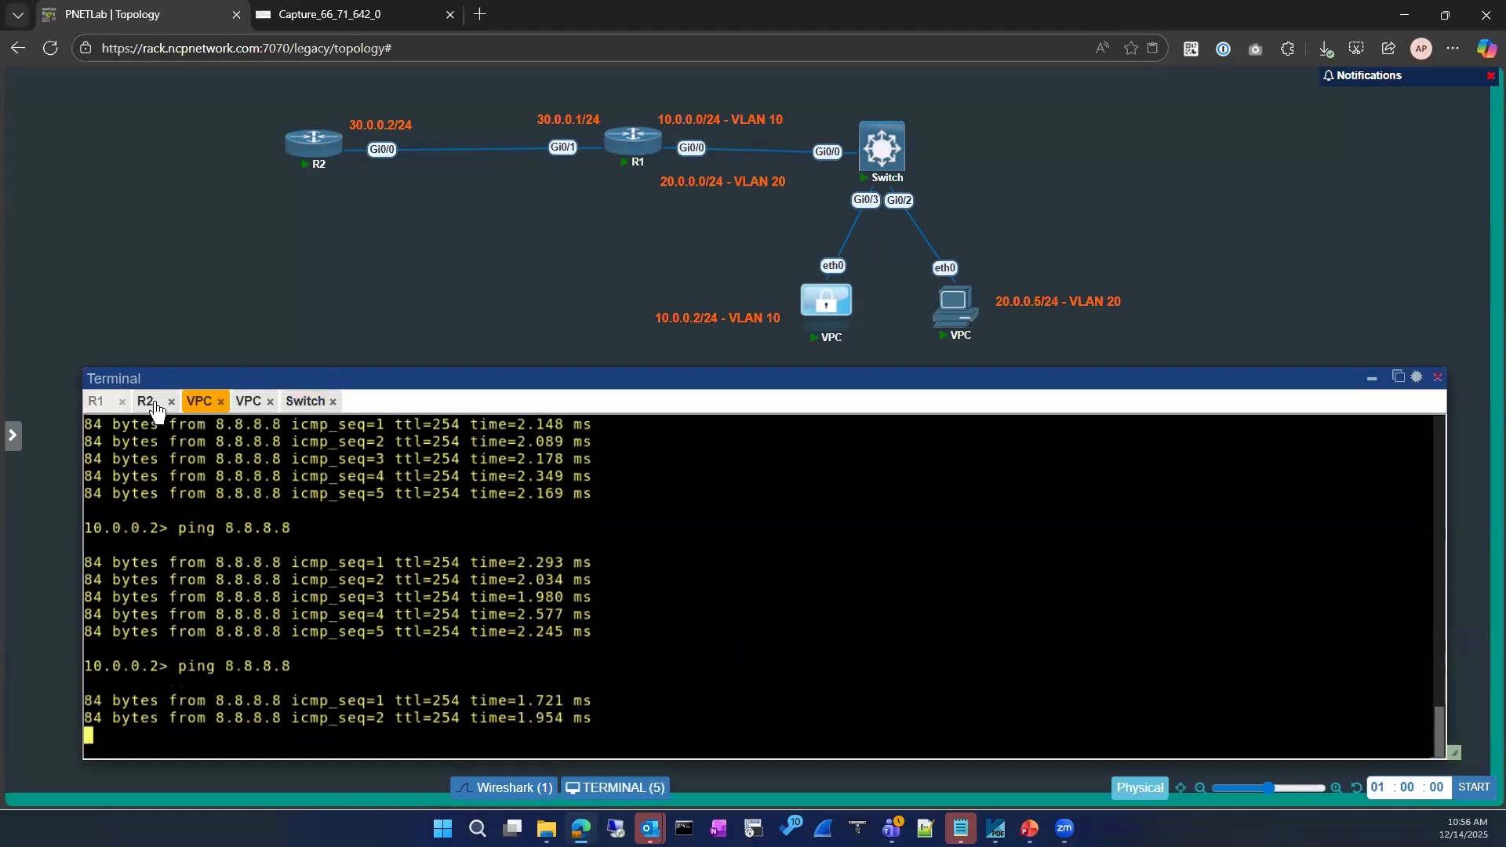
click(149, 403)
List R2's access lists with show ip access-lists
key(Return)
key(Return)
key(Return)
key(Return)
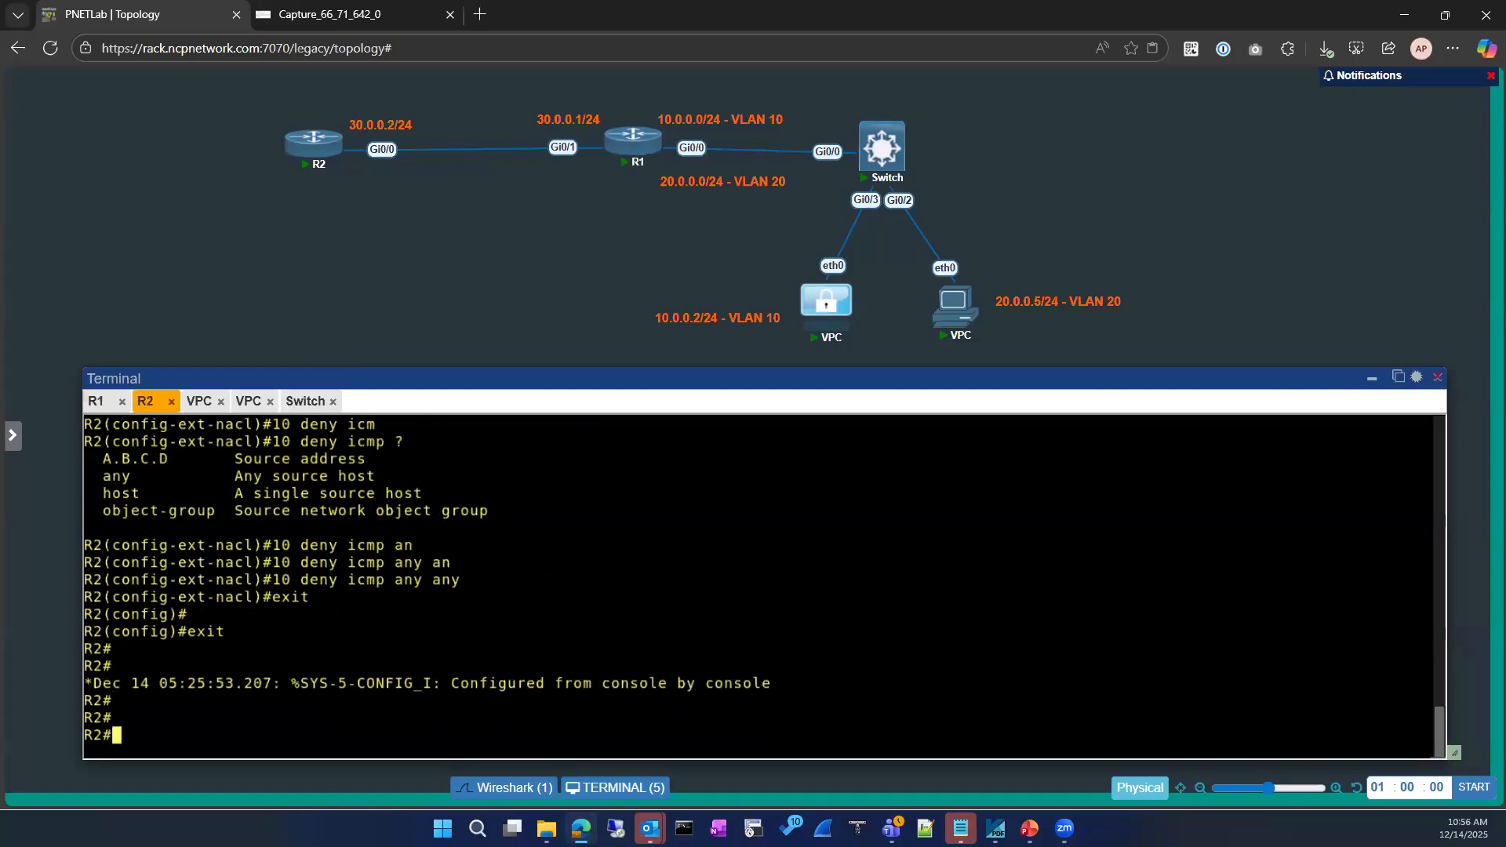
text(sh ip acce)
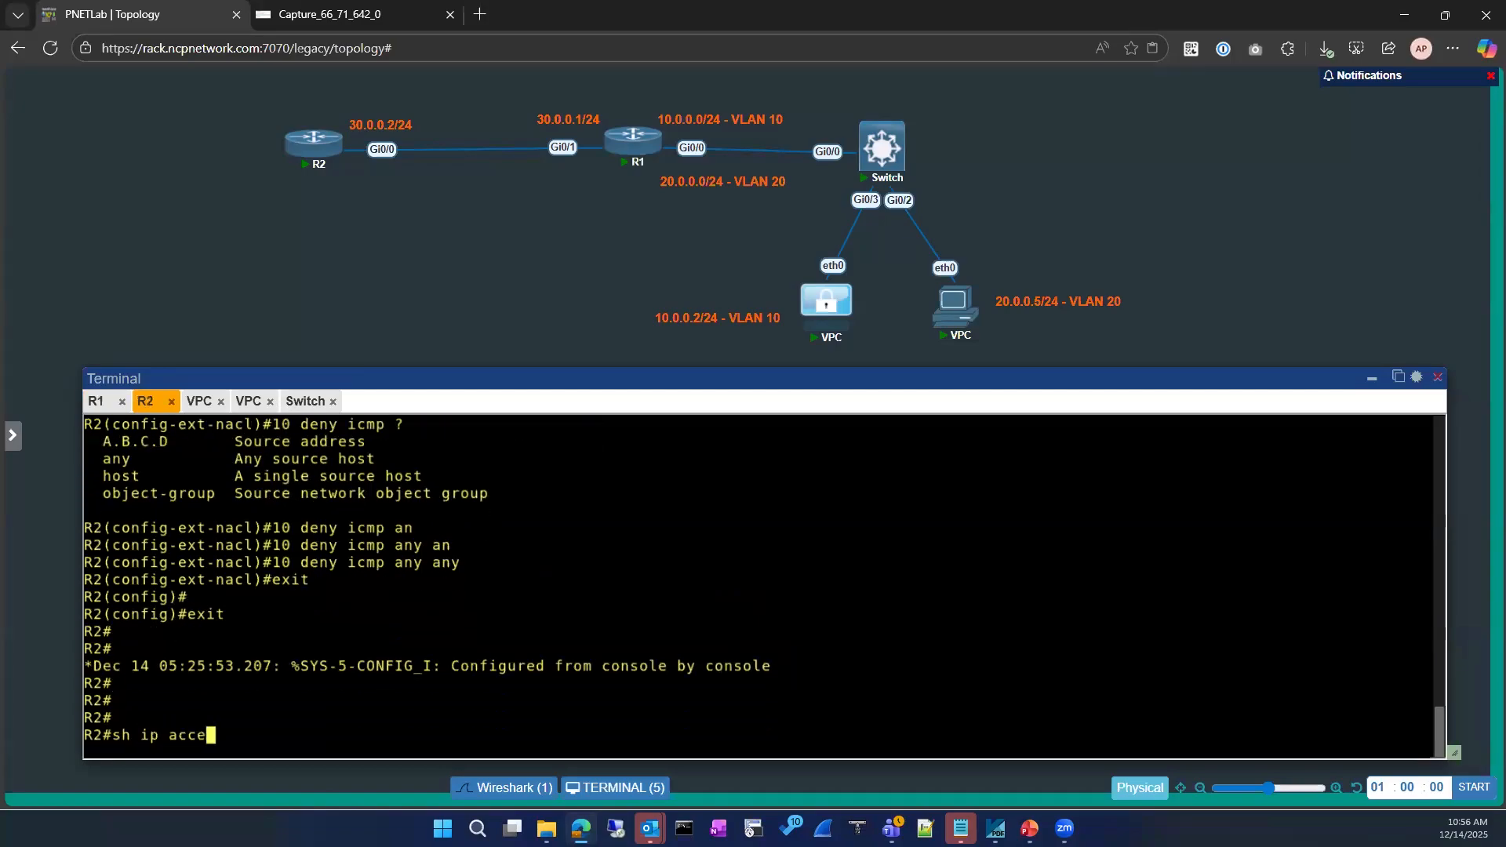
key(Tab)
key(Return)
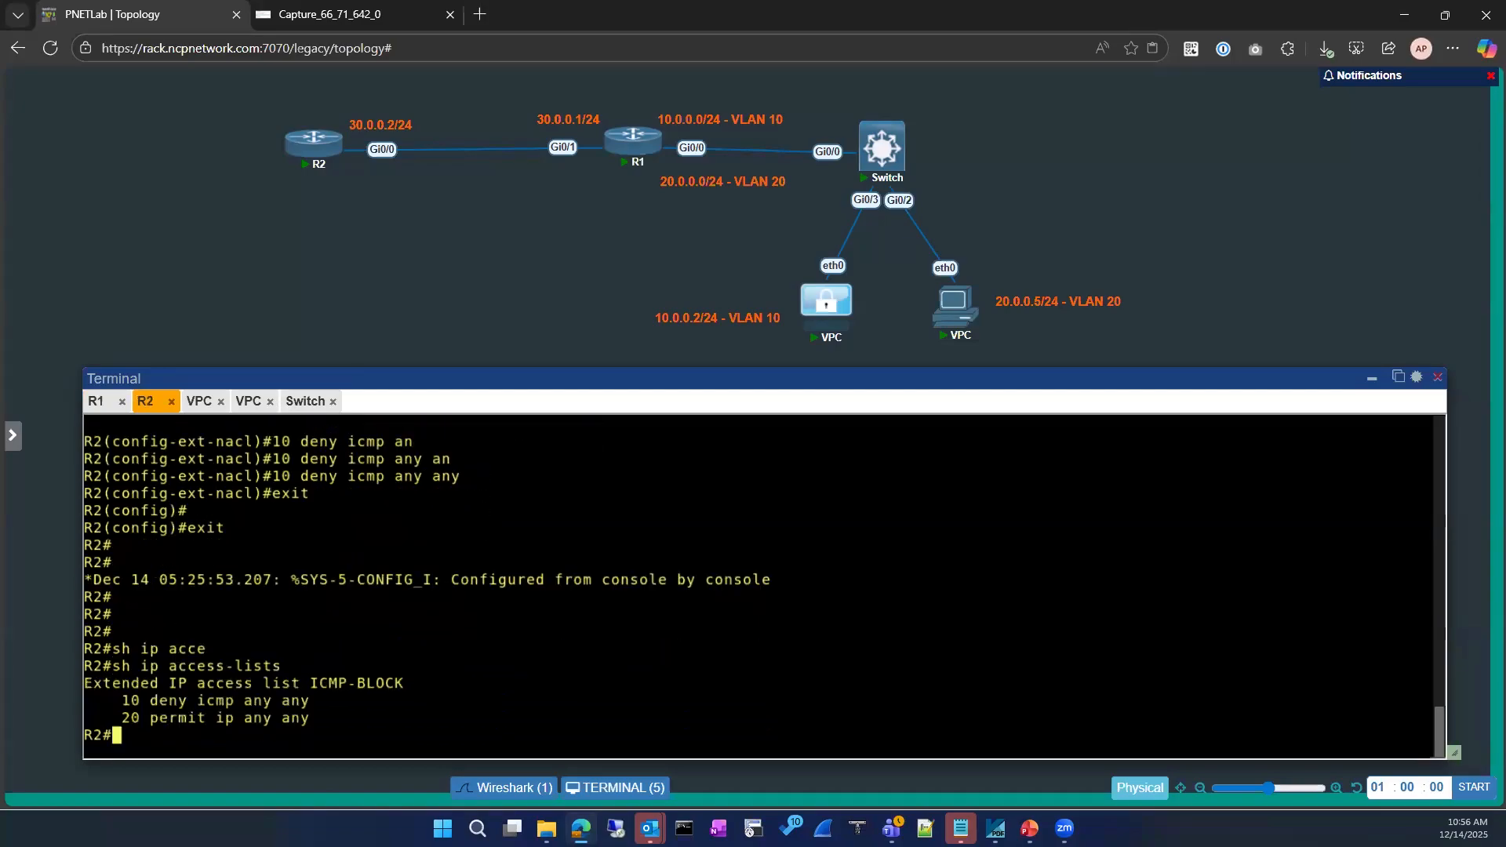
Display R2's Loopback8 running configuration, correcting a mistaken loopback 0 query
text(sh run)
key(Tab)
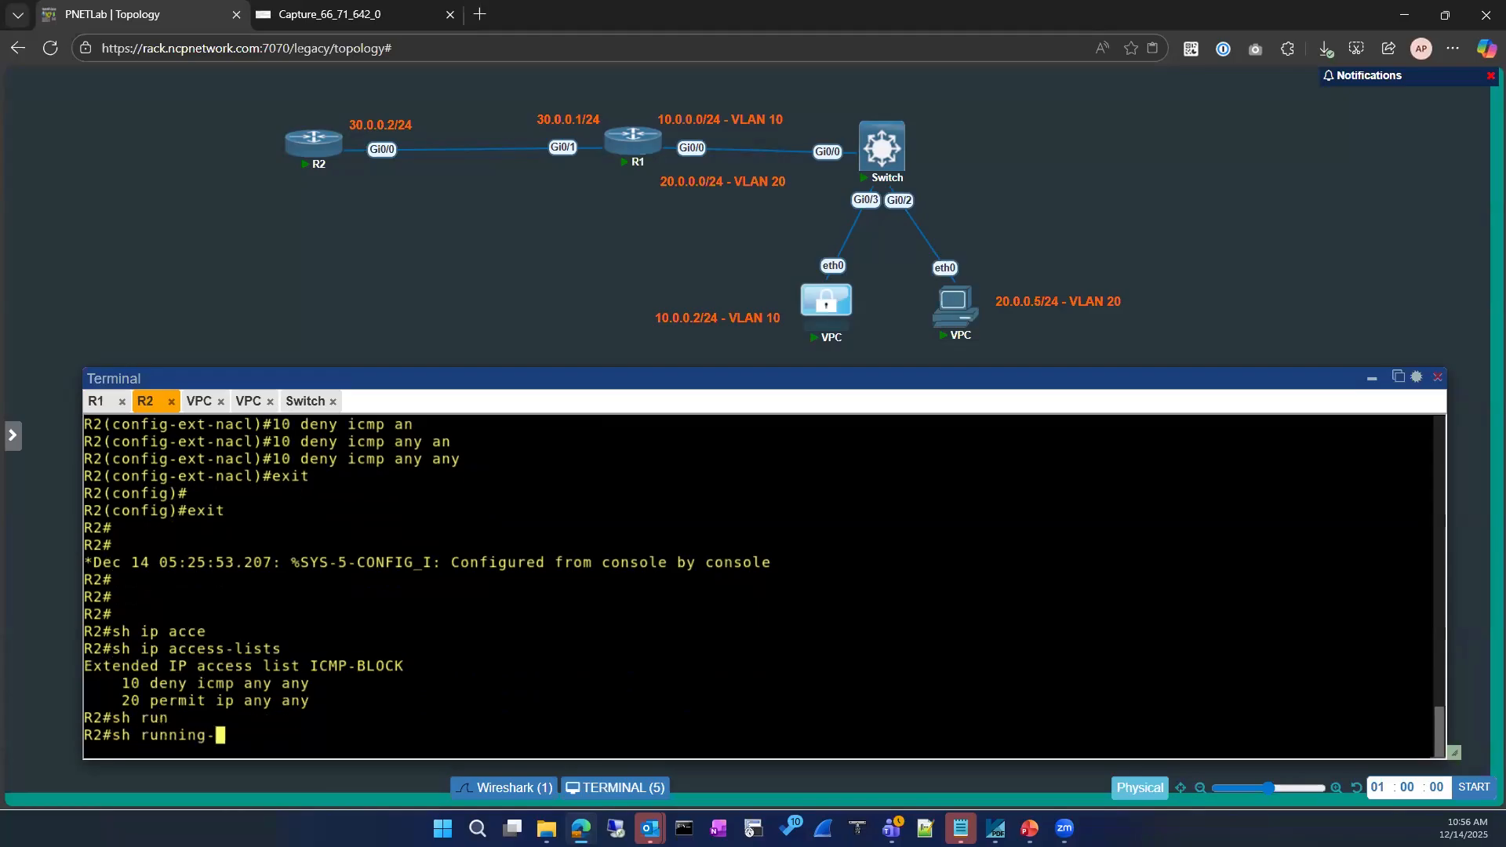
text(in)
key(Tab)
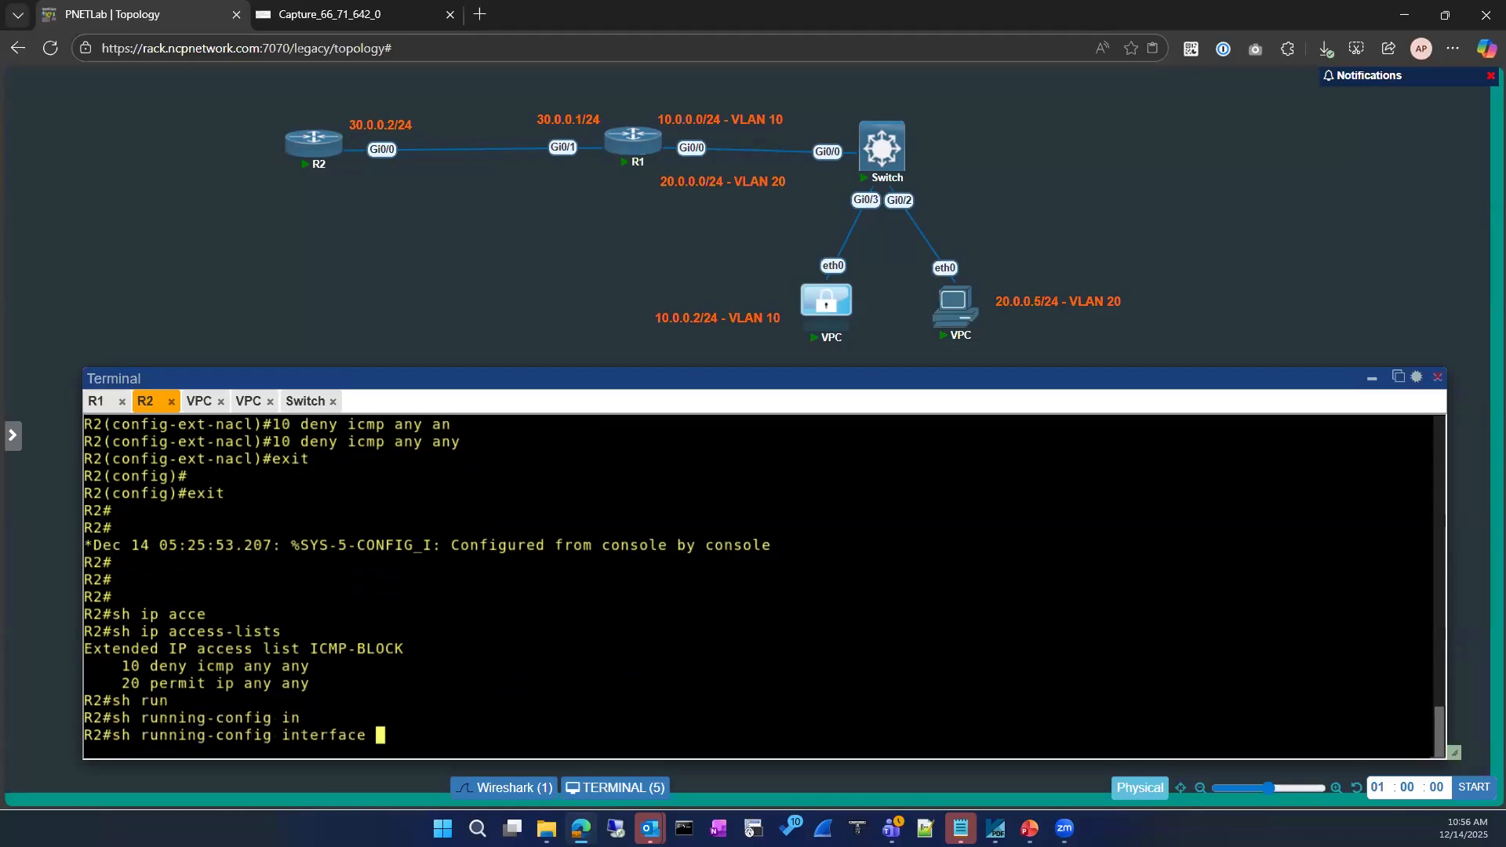
text(loo)
key(Tab)
text(0)
key(Return)
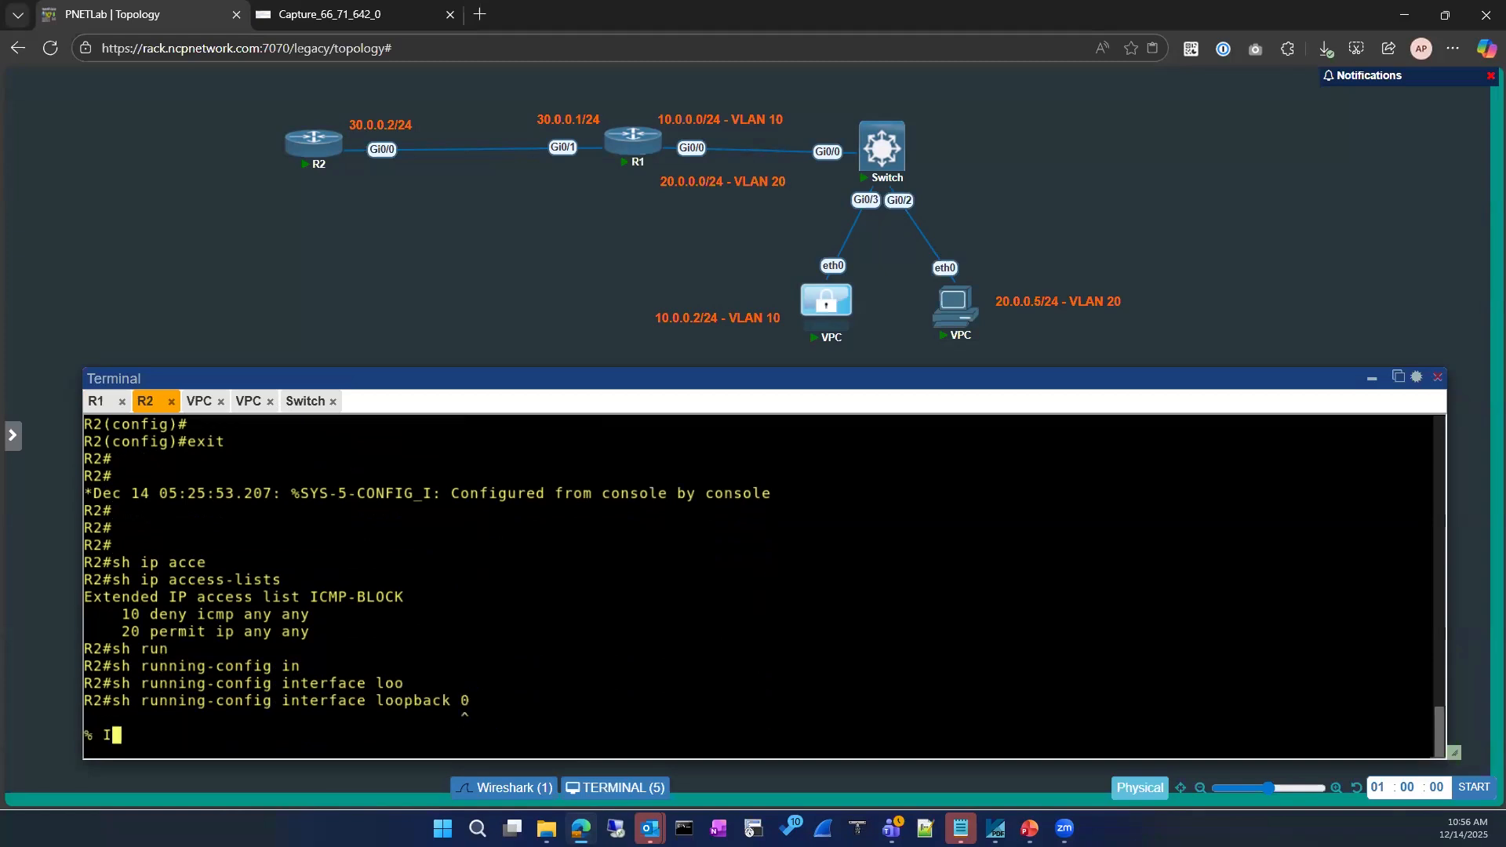
key(Up)
key(BackSpace)
text(8)
key(Return)
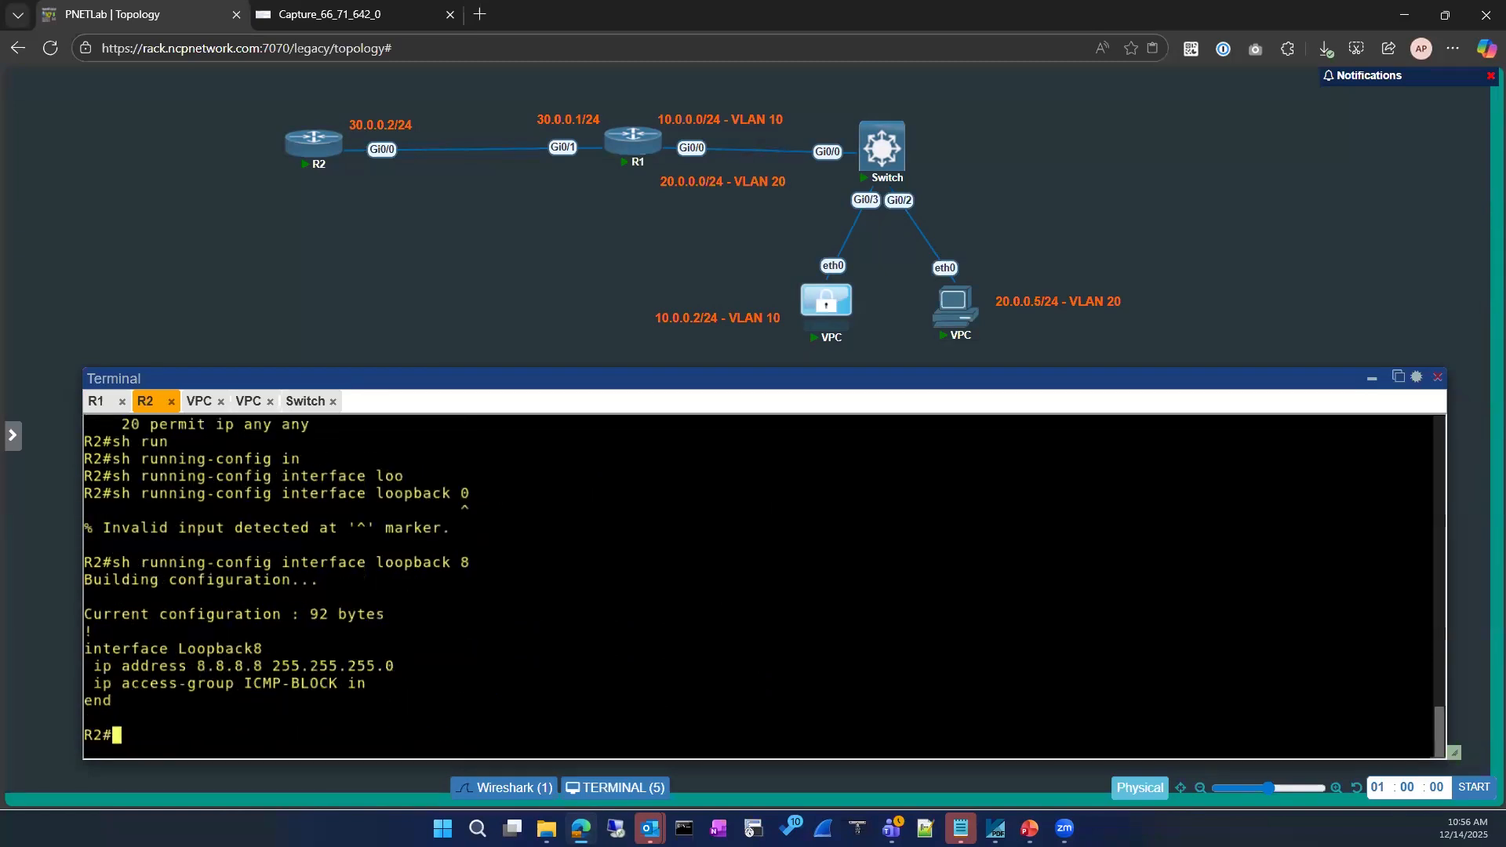
Show only the ICMP-BLOCK access list and examine its rule 10 deny icmp any any
text(sh ip acce)
key(Tab)
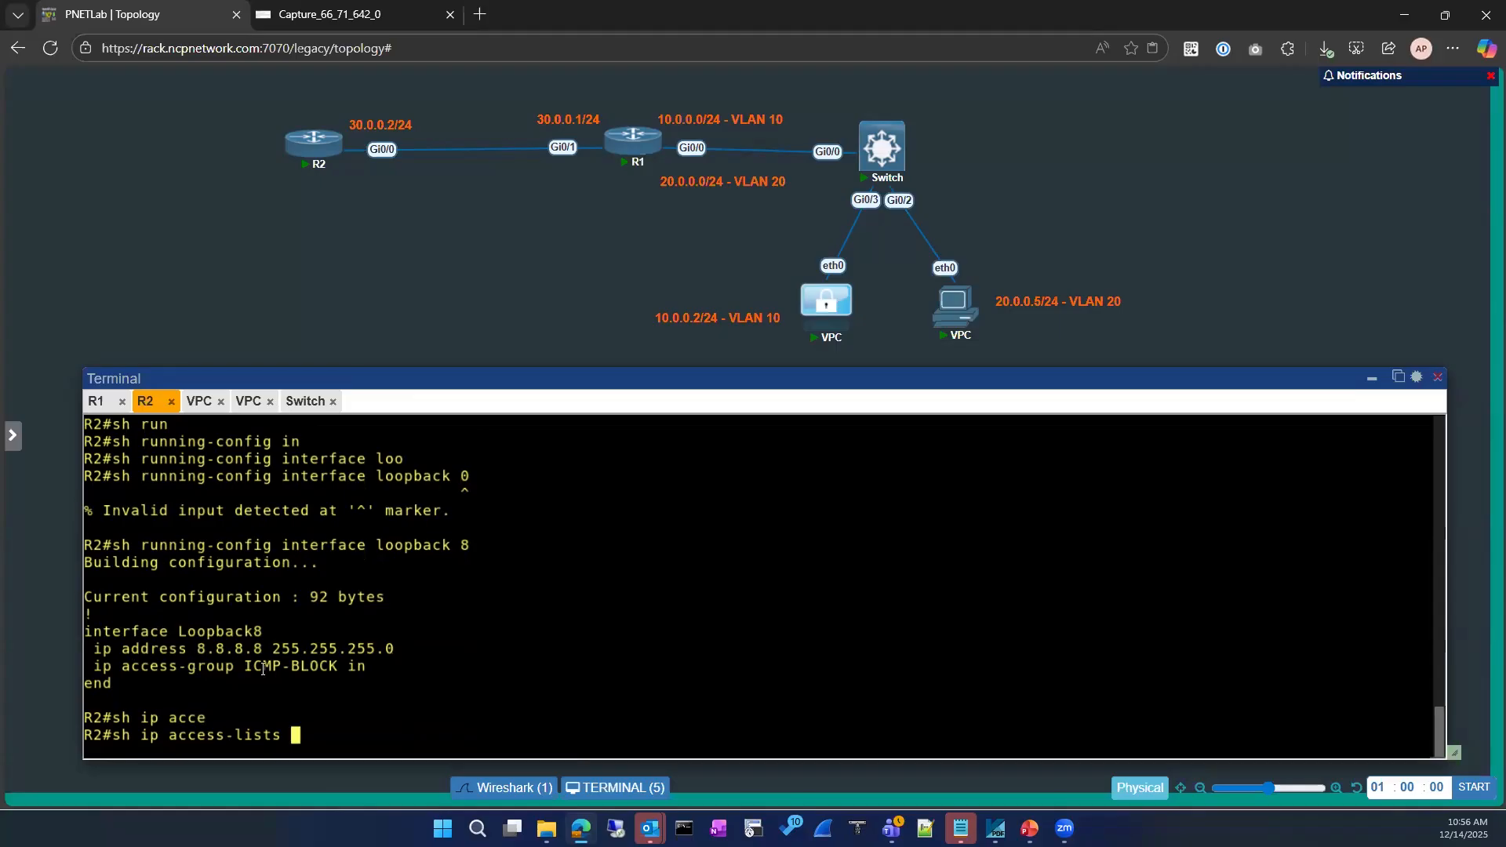
drag(245, 670, 336, 670)
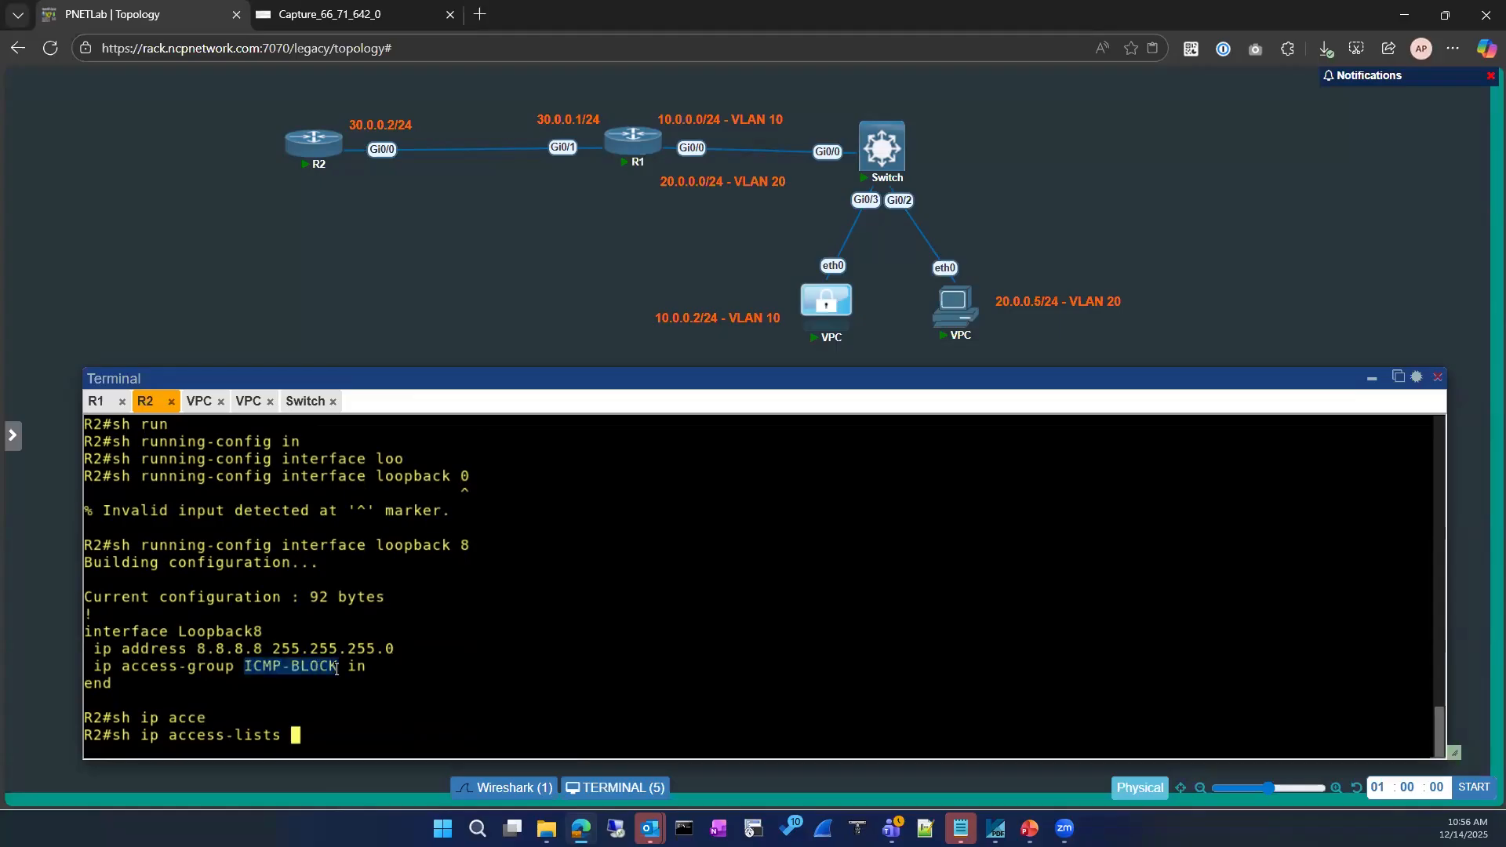
right_click(536, 619)
key(Return)
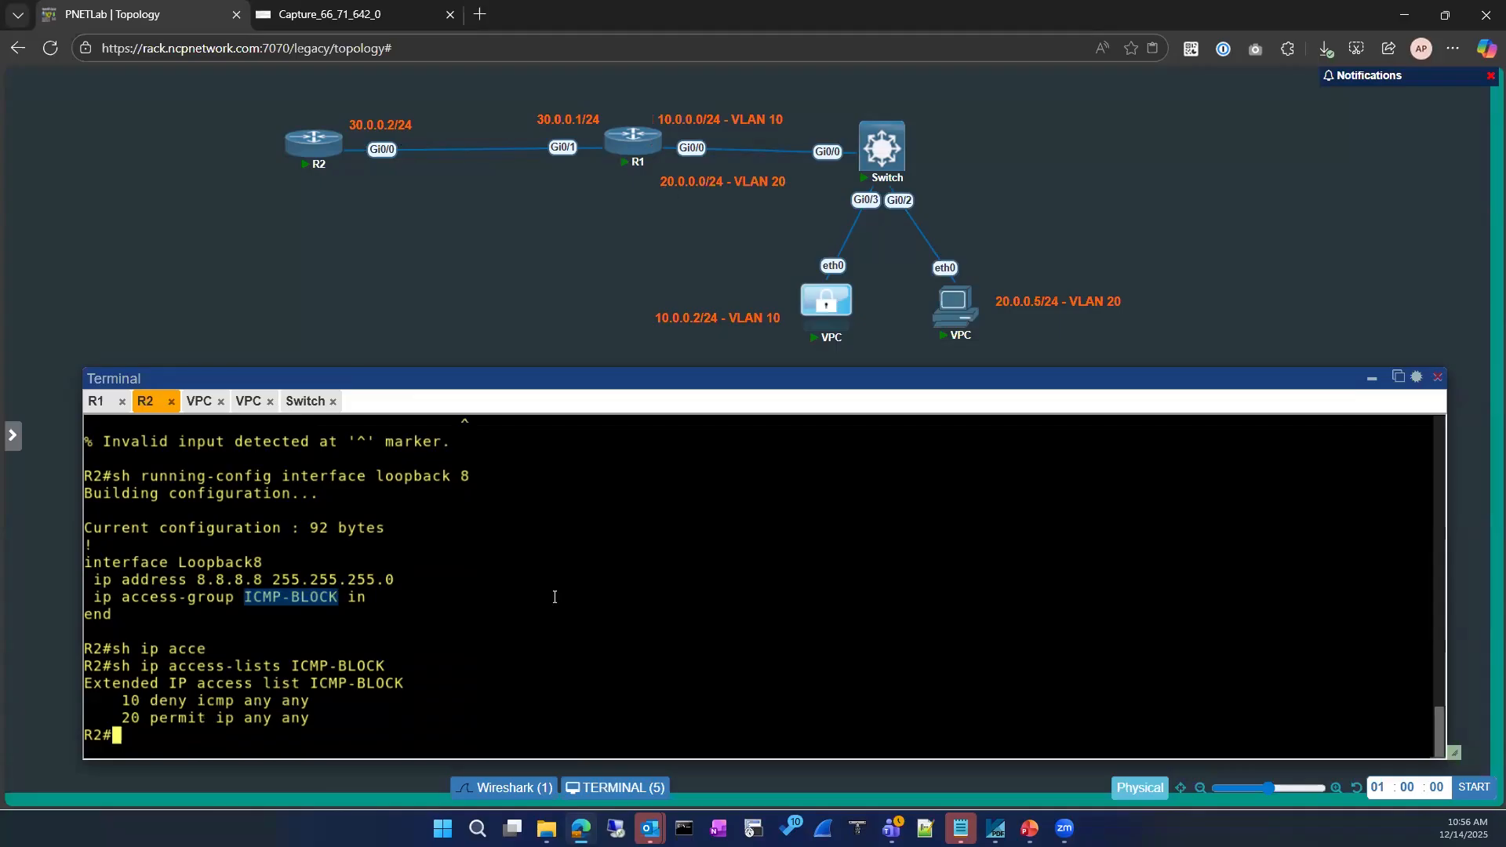
click(314, 698)
drag(315, 698, 126, 703)
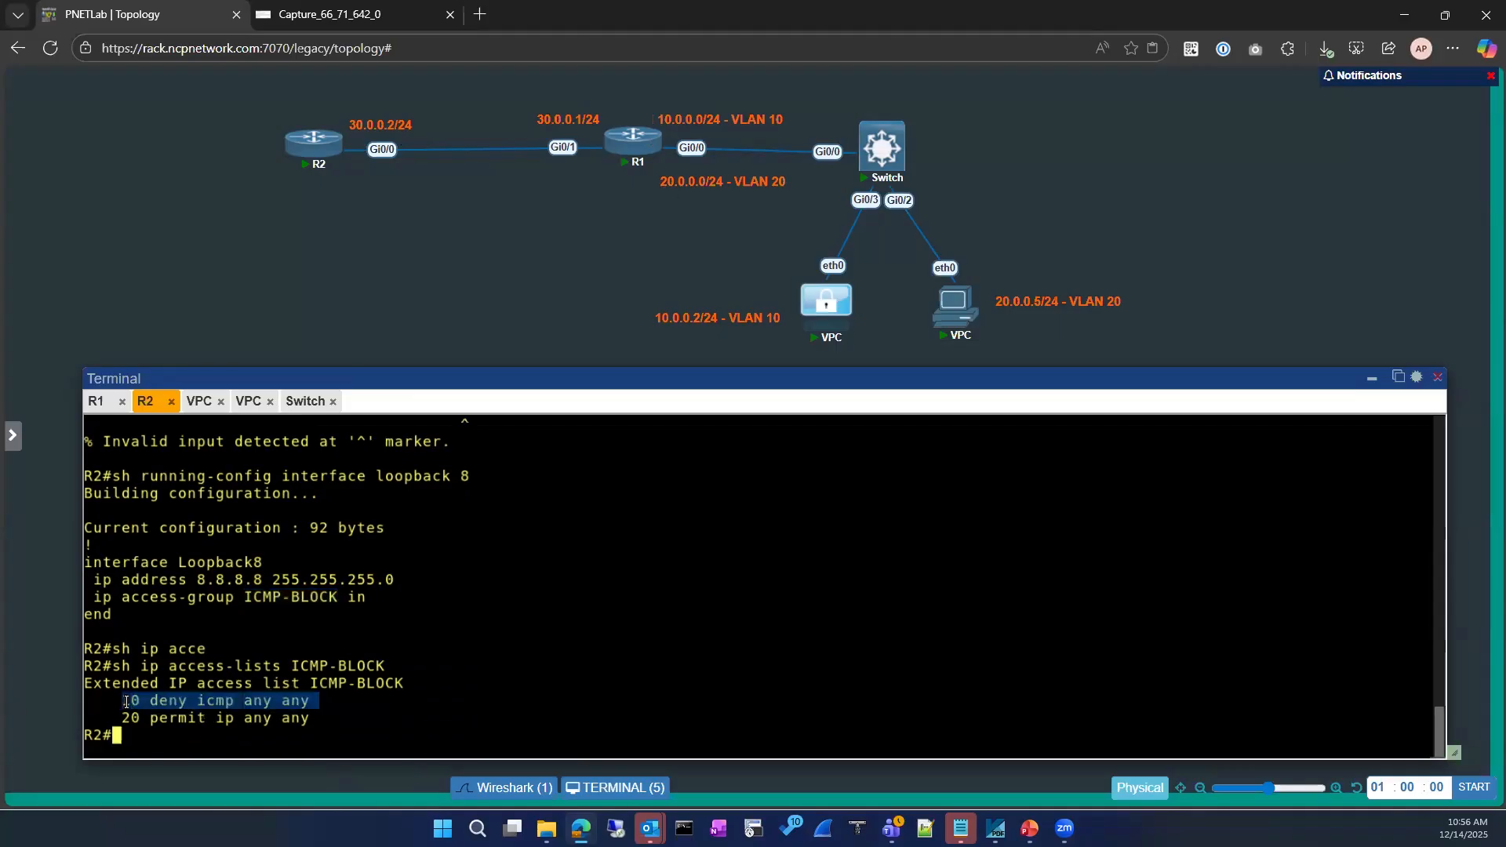
click(462, 694)
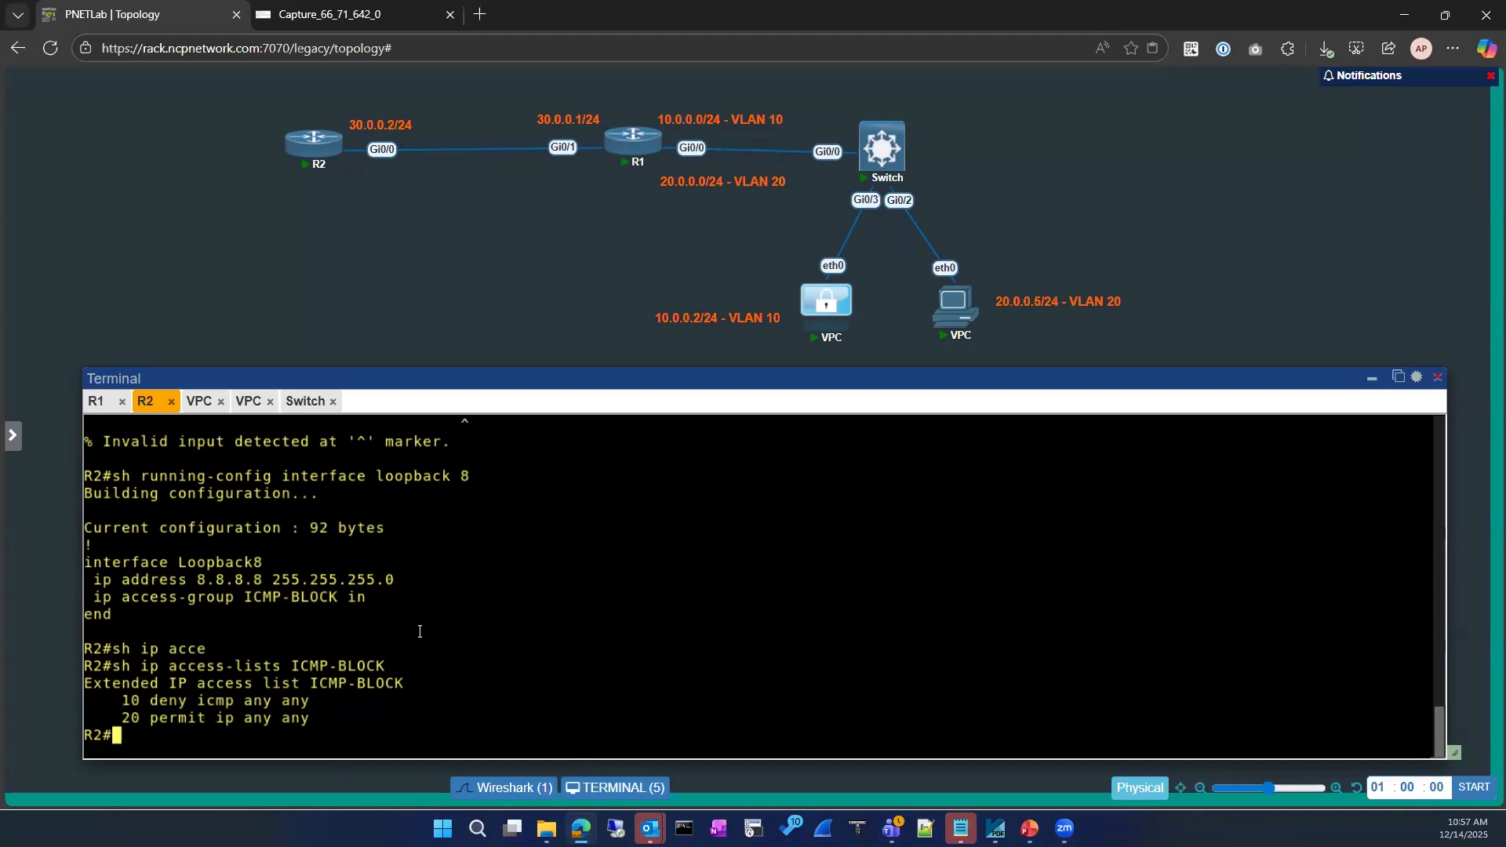
Display Loopback8's running configuration on R2 once more
text(sh run)
key(Tab)
text(in)
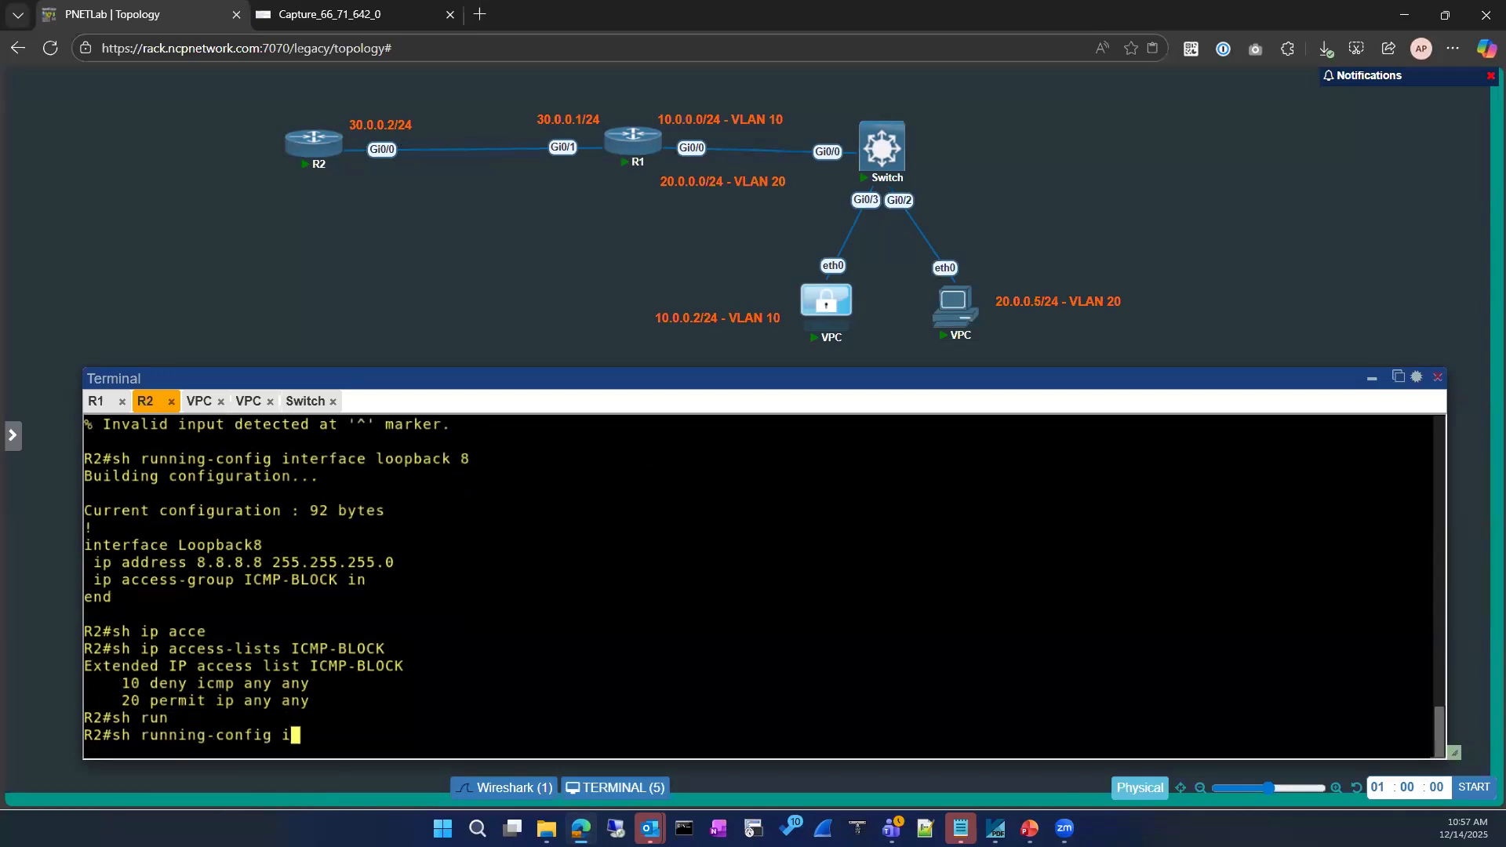
key(Tab)
text(loo)
key(Tab)
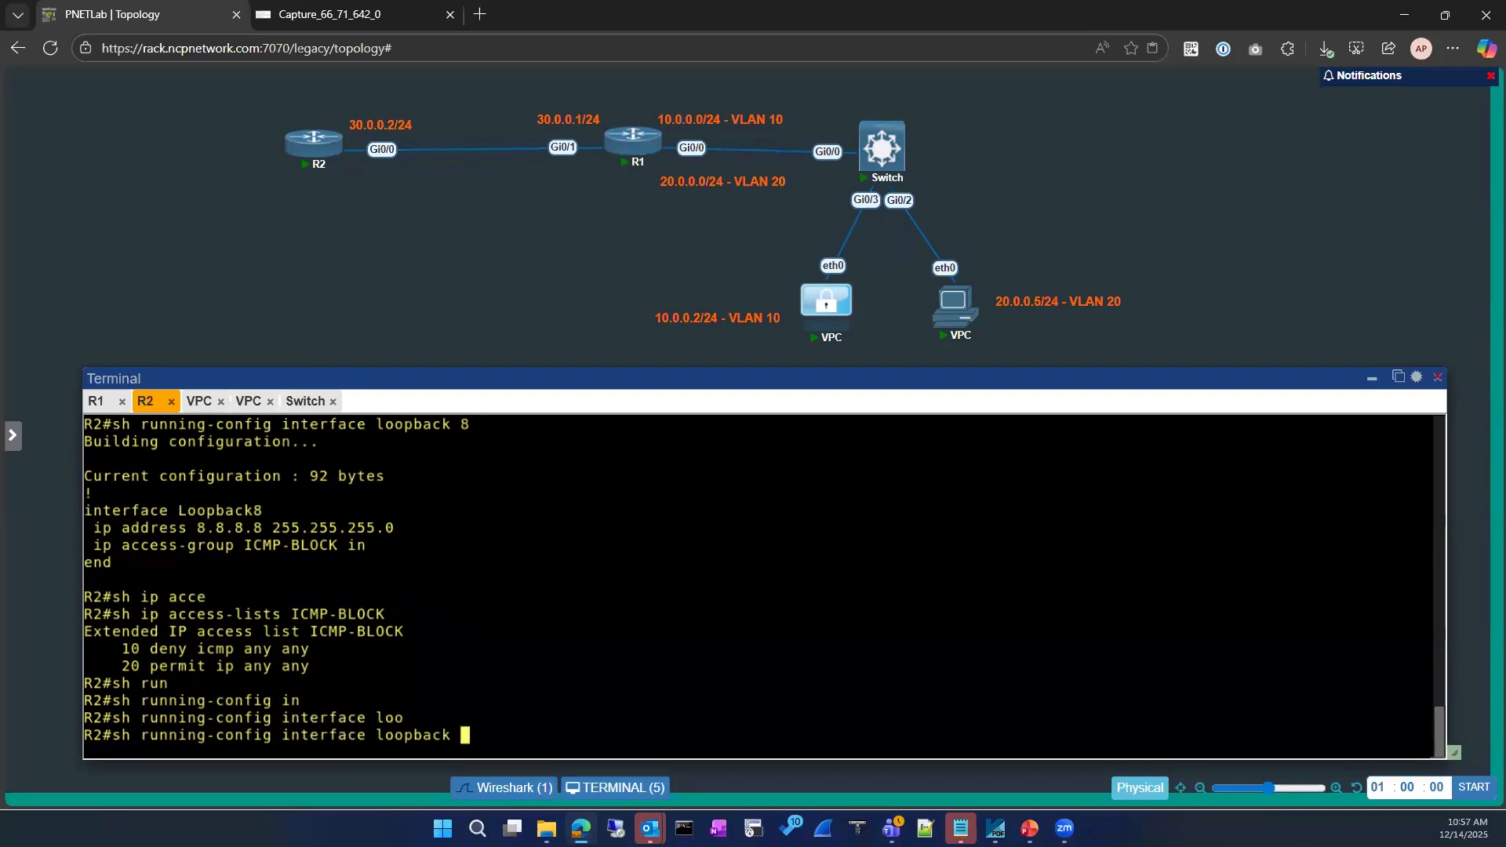
text(8)
key(Return)
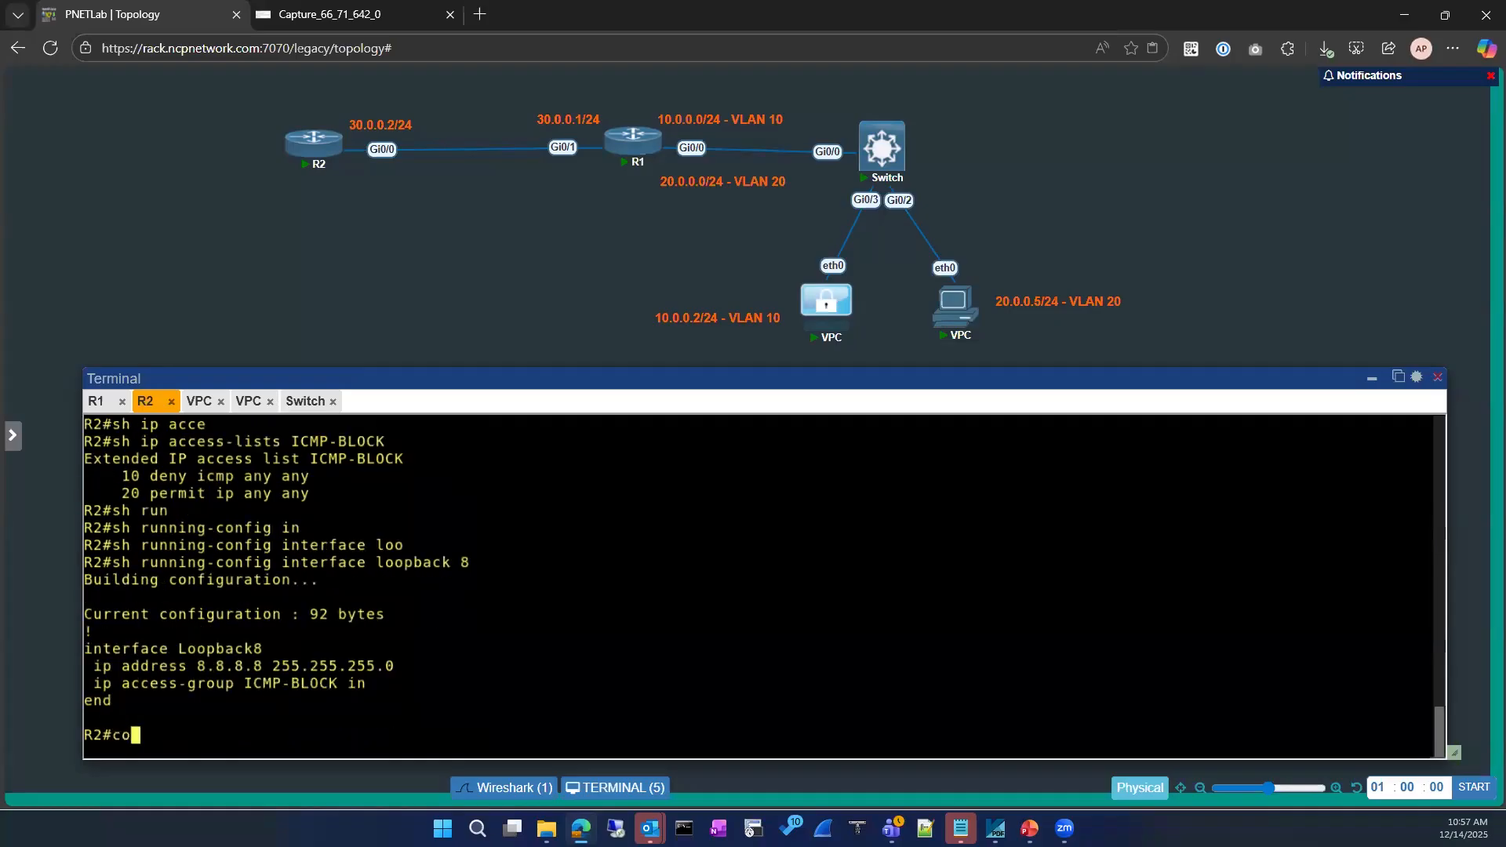
Enter global configuration on R2 and open interface Loopback8
text(conf)
key(Tab)
key(Return)
key(Return)
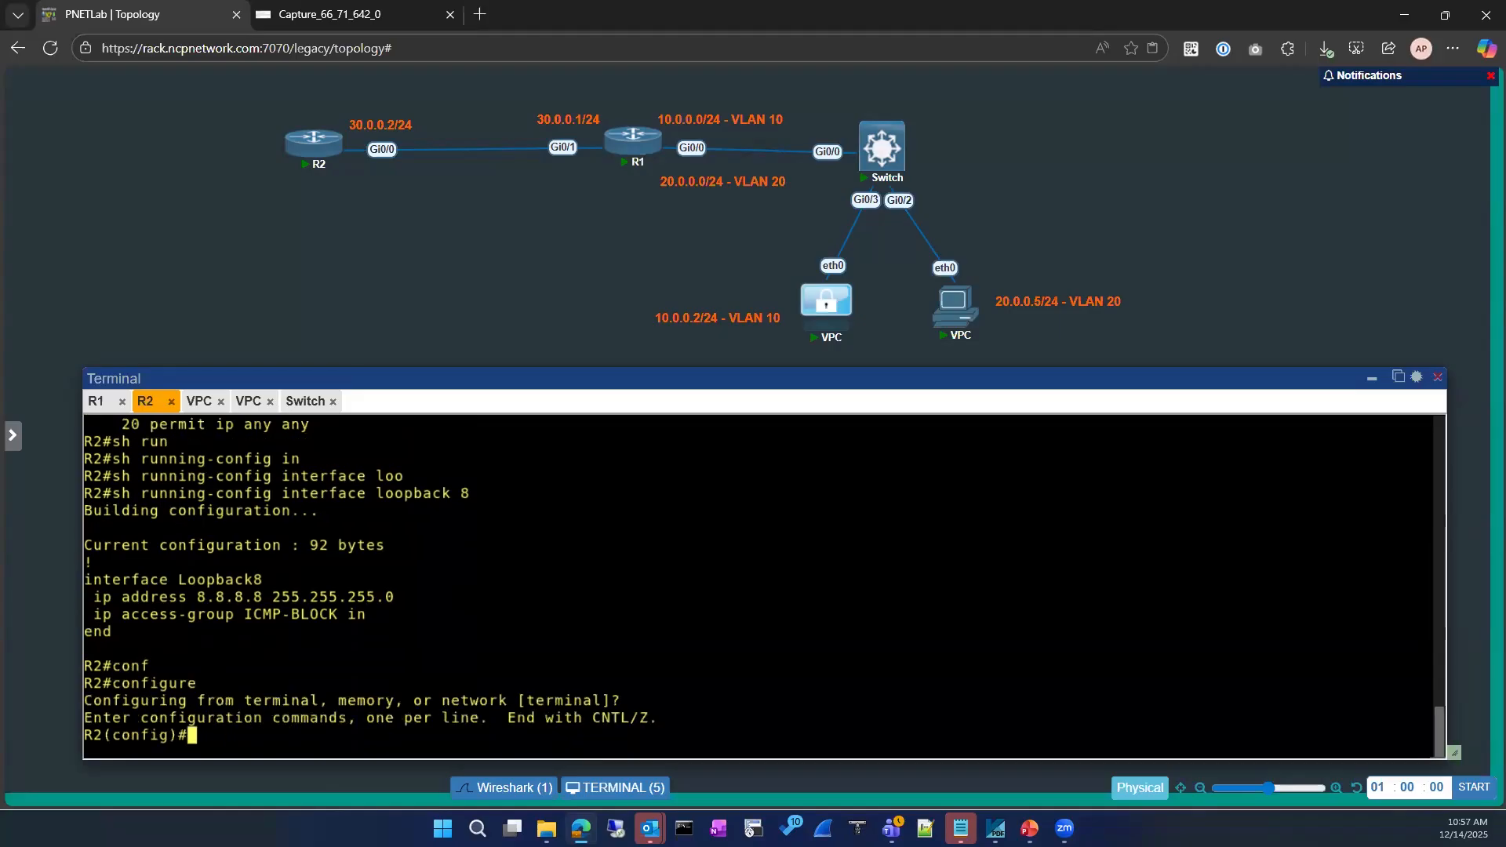
text(int)
key(Tab)
text(loo)
key(Tab)
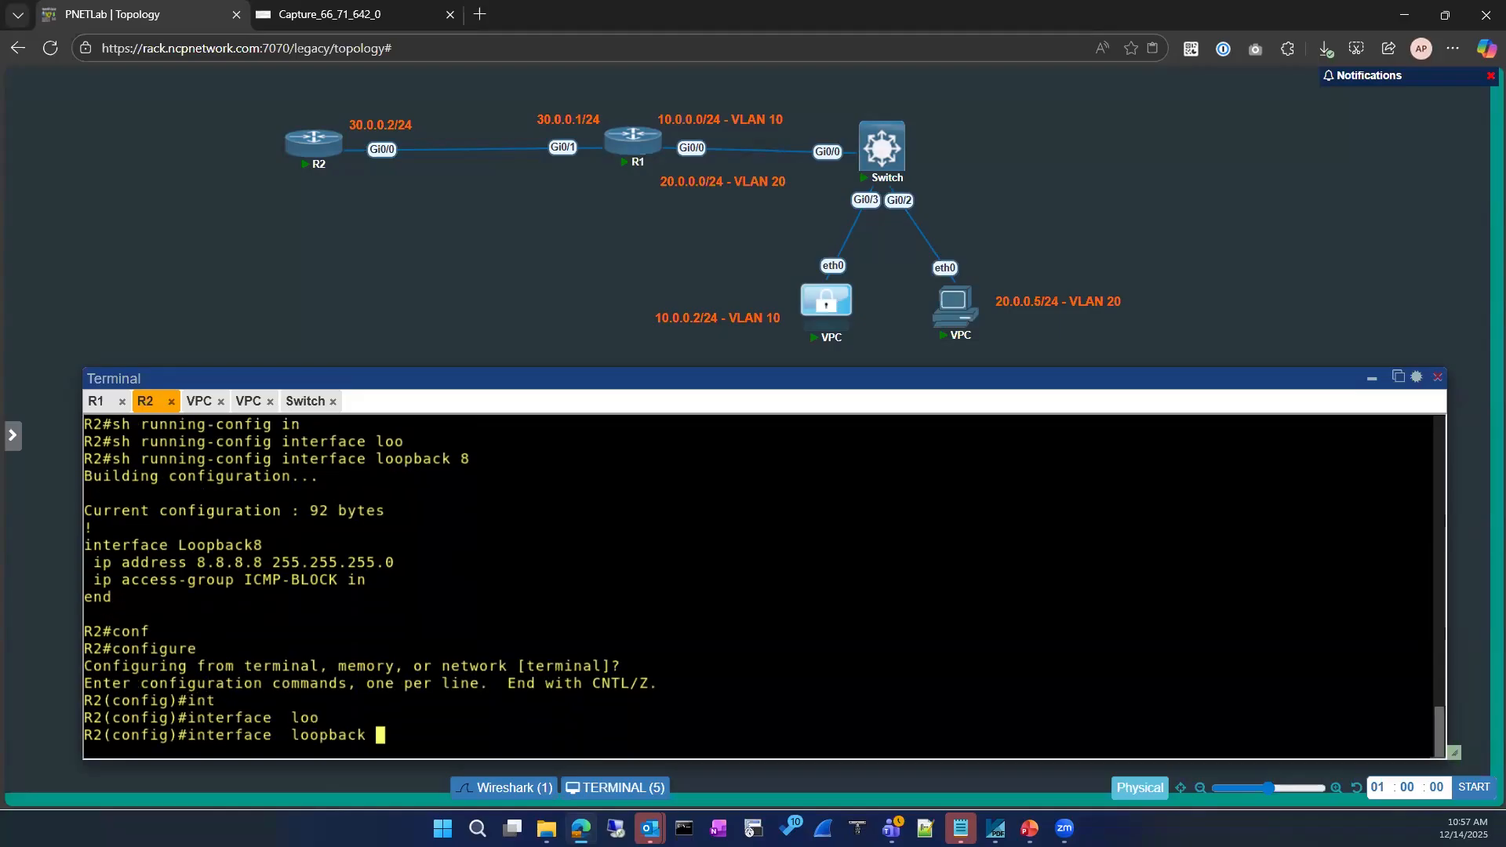
text(8)
key(Return)
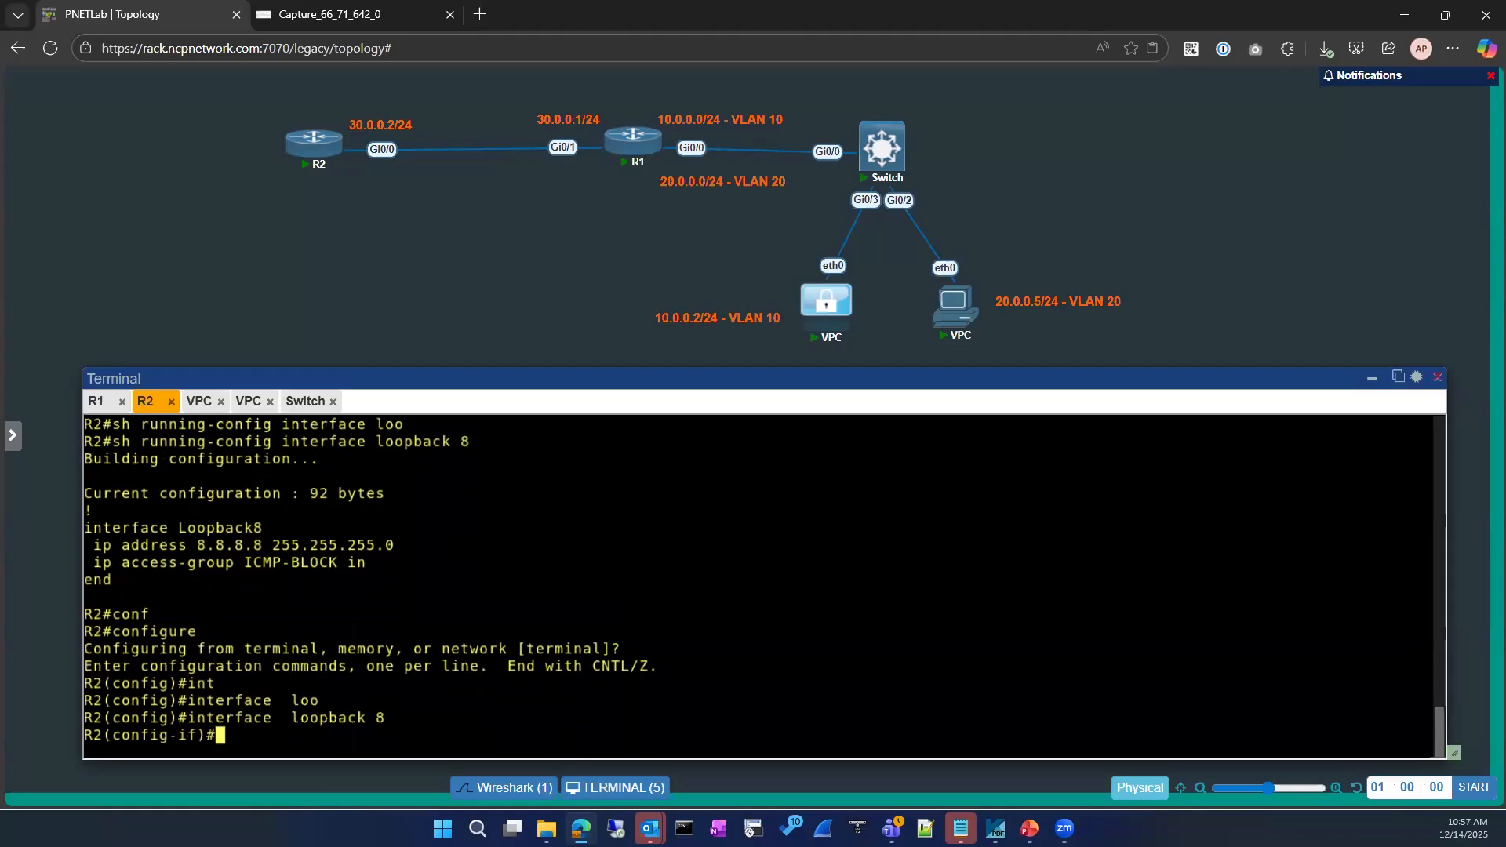
Abandon the invalid deny entry and exit the Loopback8 interface
text(den)
key(Tab)
key(BackSpace)
key(BackSpace)
key(BackSpace)
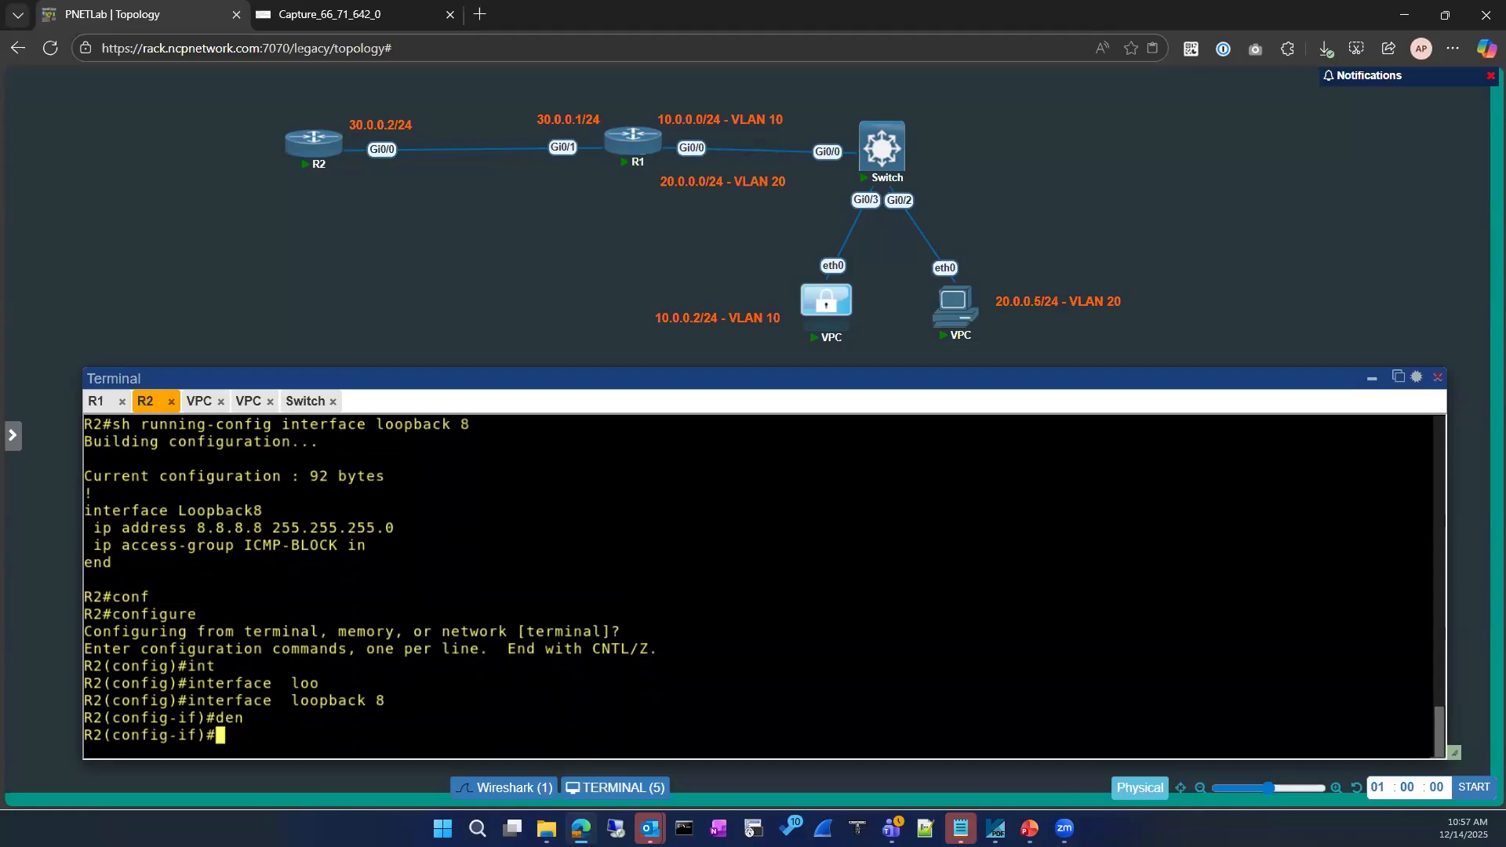
text(ex)
key(BackSpace)
key(BackSpace)
text(exit)
key(Return)
key(Return)
Open the ICMP-BLOCK extended access list for editing
text(ip acce)
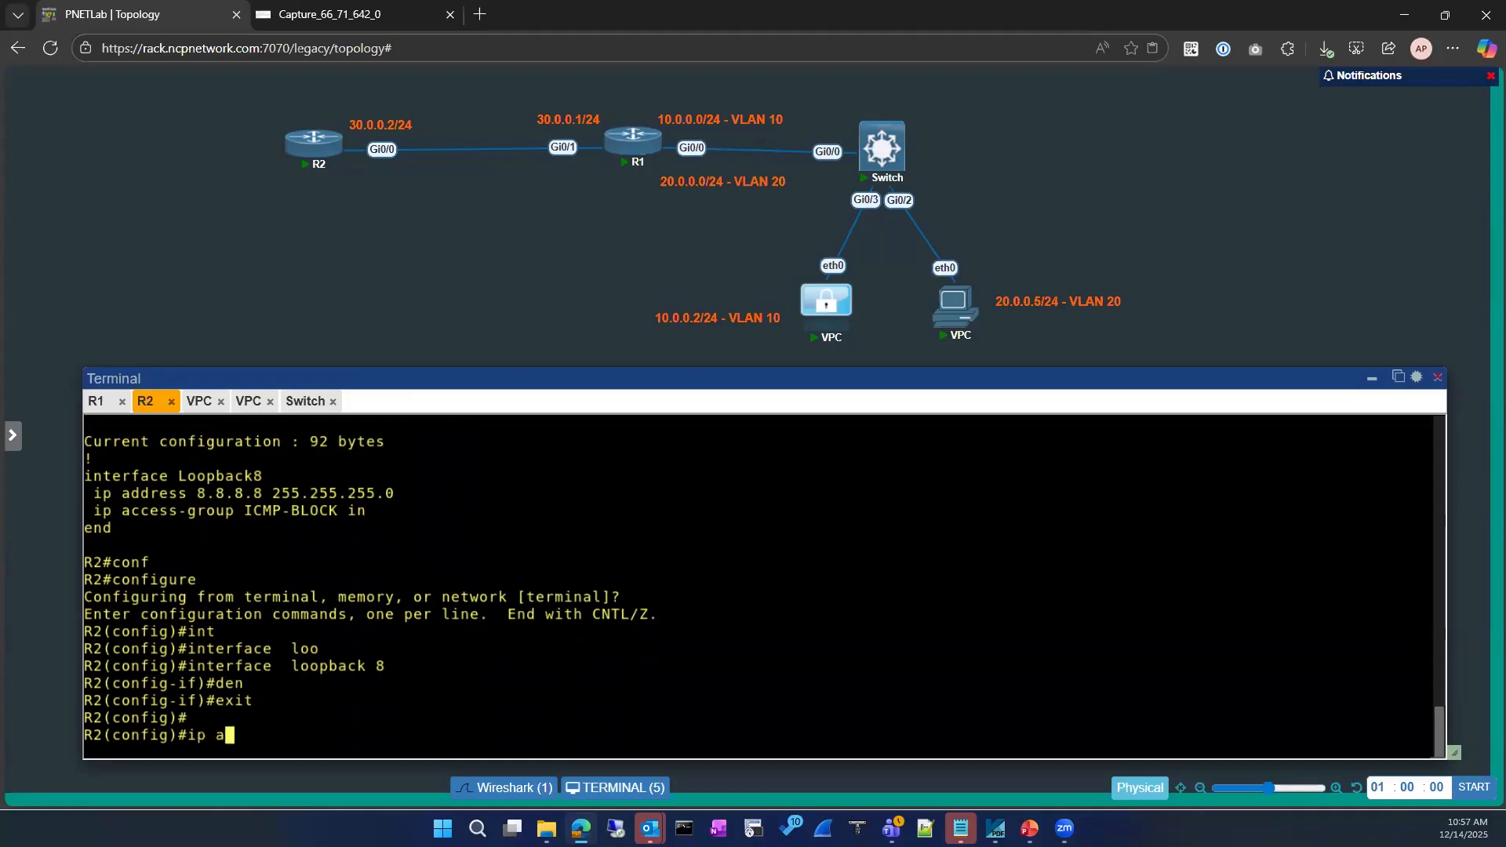
key(Tab)
text(e)
key(Tab)
double_click(259, 476)
drag(329, 473, 337, 476)
right_click(605, 521)
key(Return)
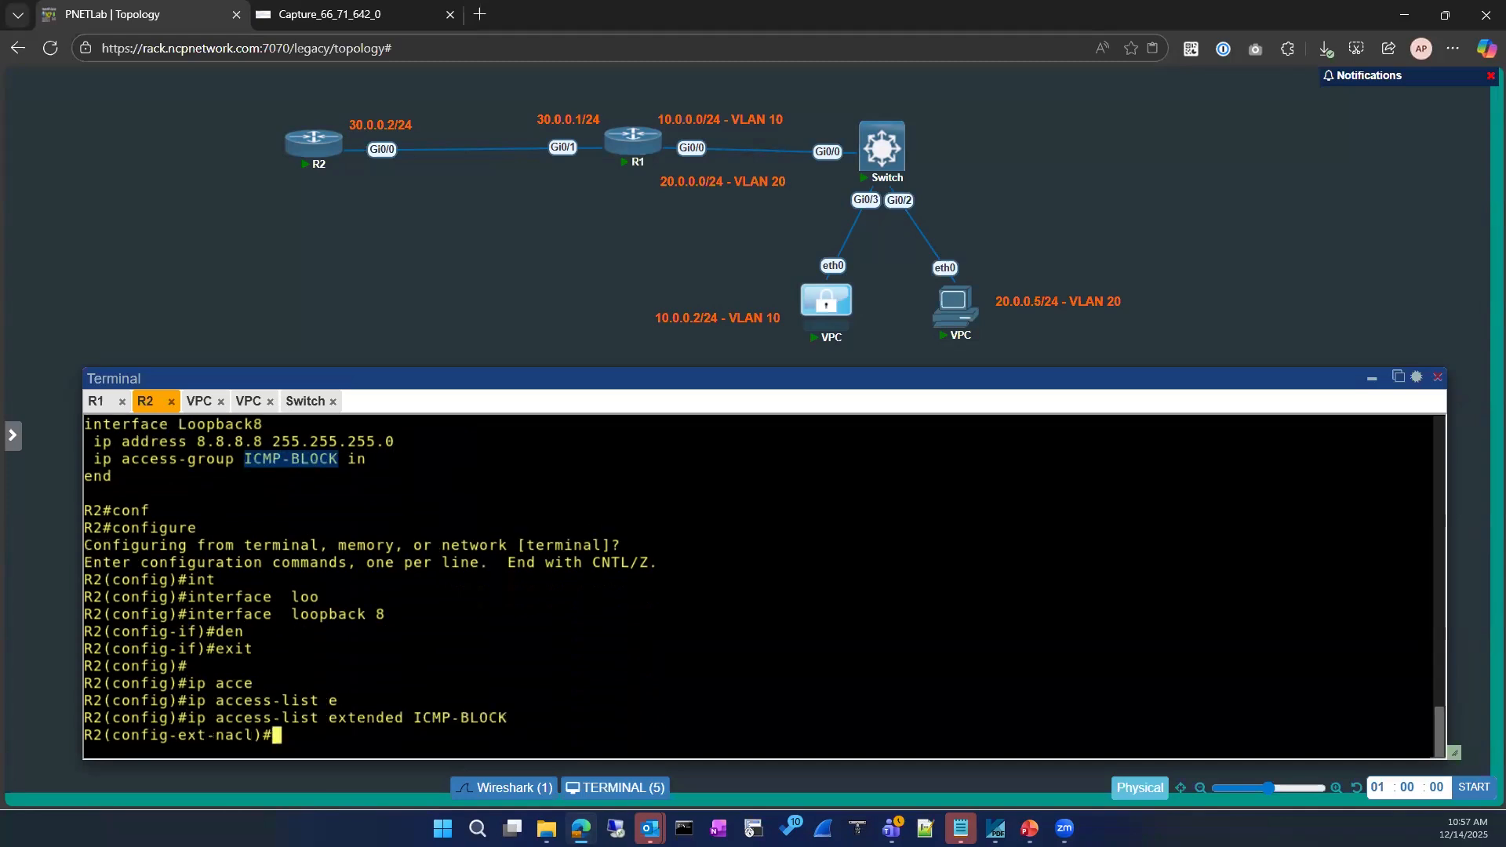
Add the rule deny ip any any to ICMP-BLOCK
text(den)
key(Tab)
text(ip an)
key(Tab)
text(a)
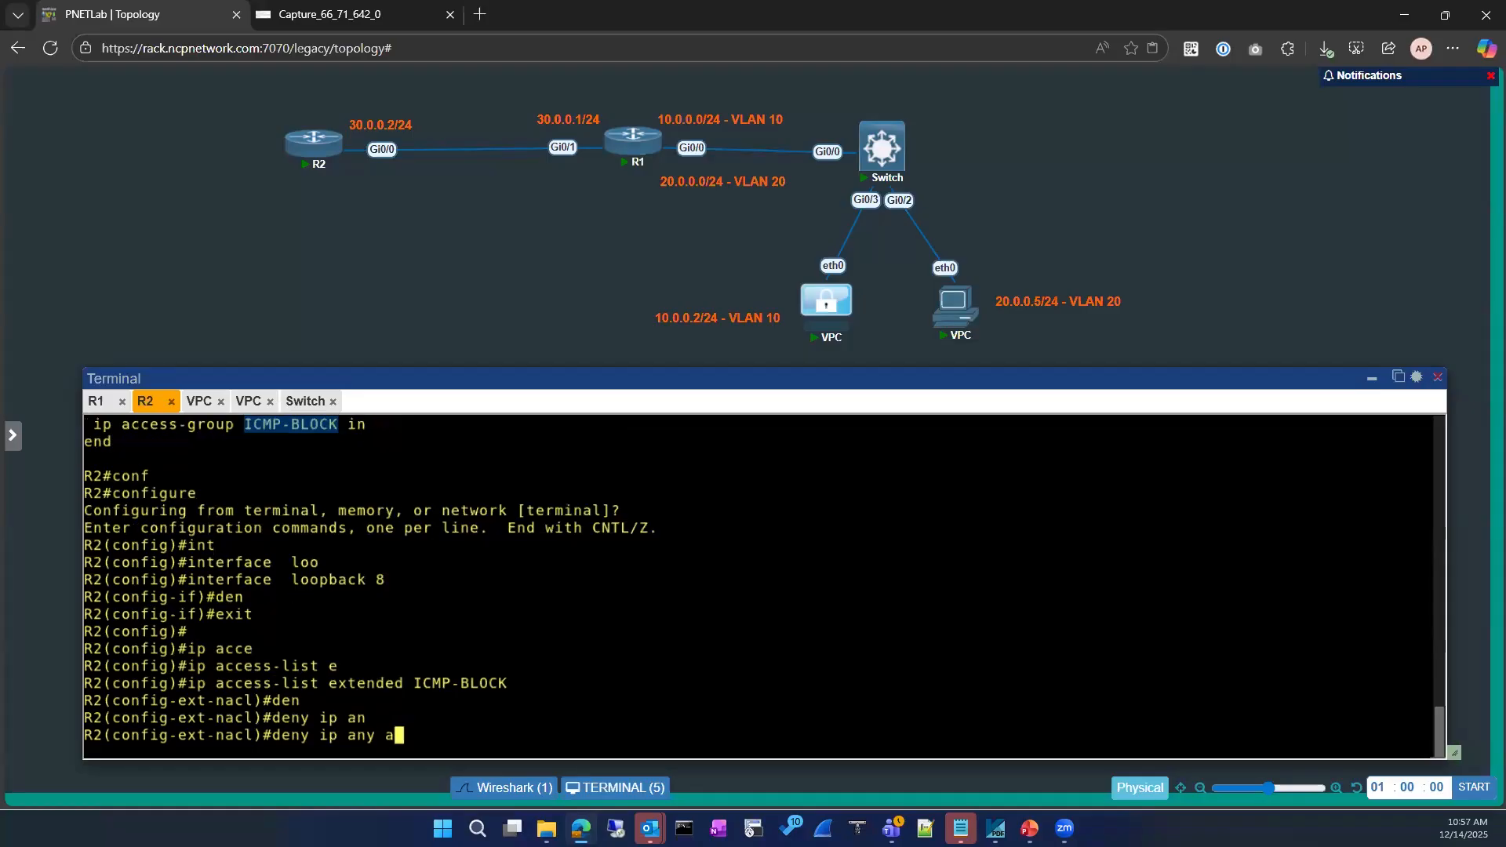
text(ny)
key(Tab)
key(Return)
Exit configuration mode and list access lists, now showing rule 30 deny ip any any
text(exit)
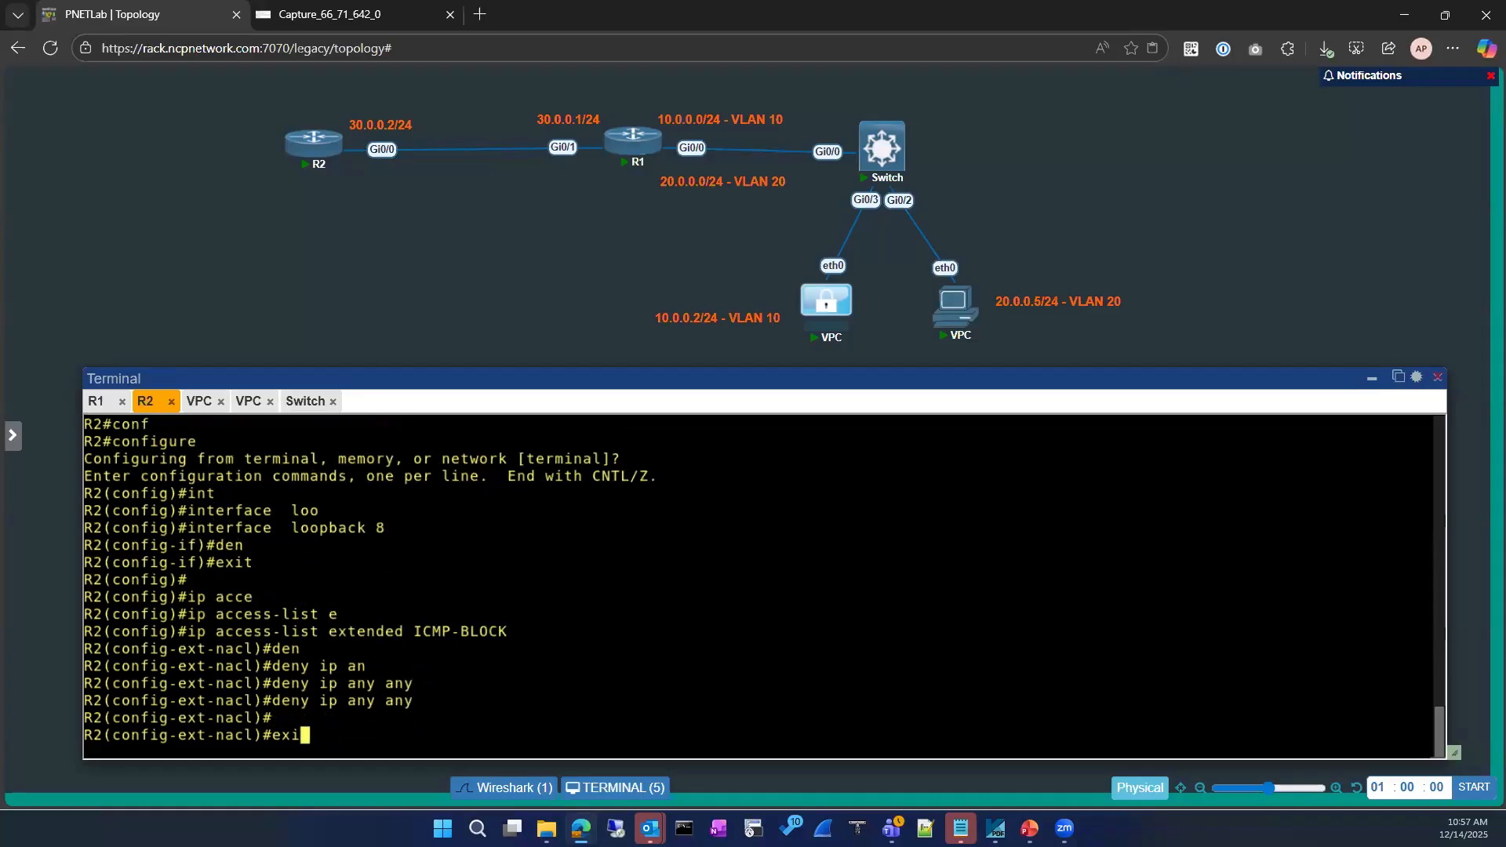
key(Return)
key(Return)
text(exit)
key(Return)
key(Return)
text(sh ip access-lists)
Re-enter global configuration and begin reopening an extended access list
key(Return)
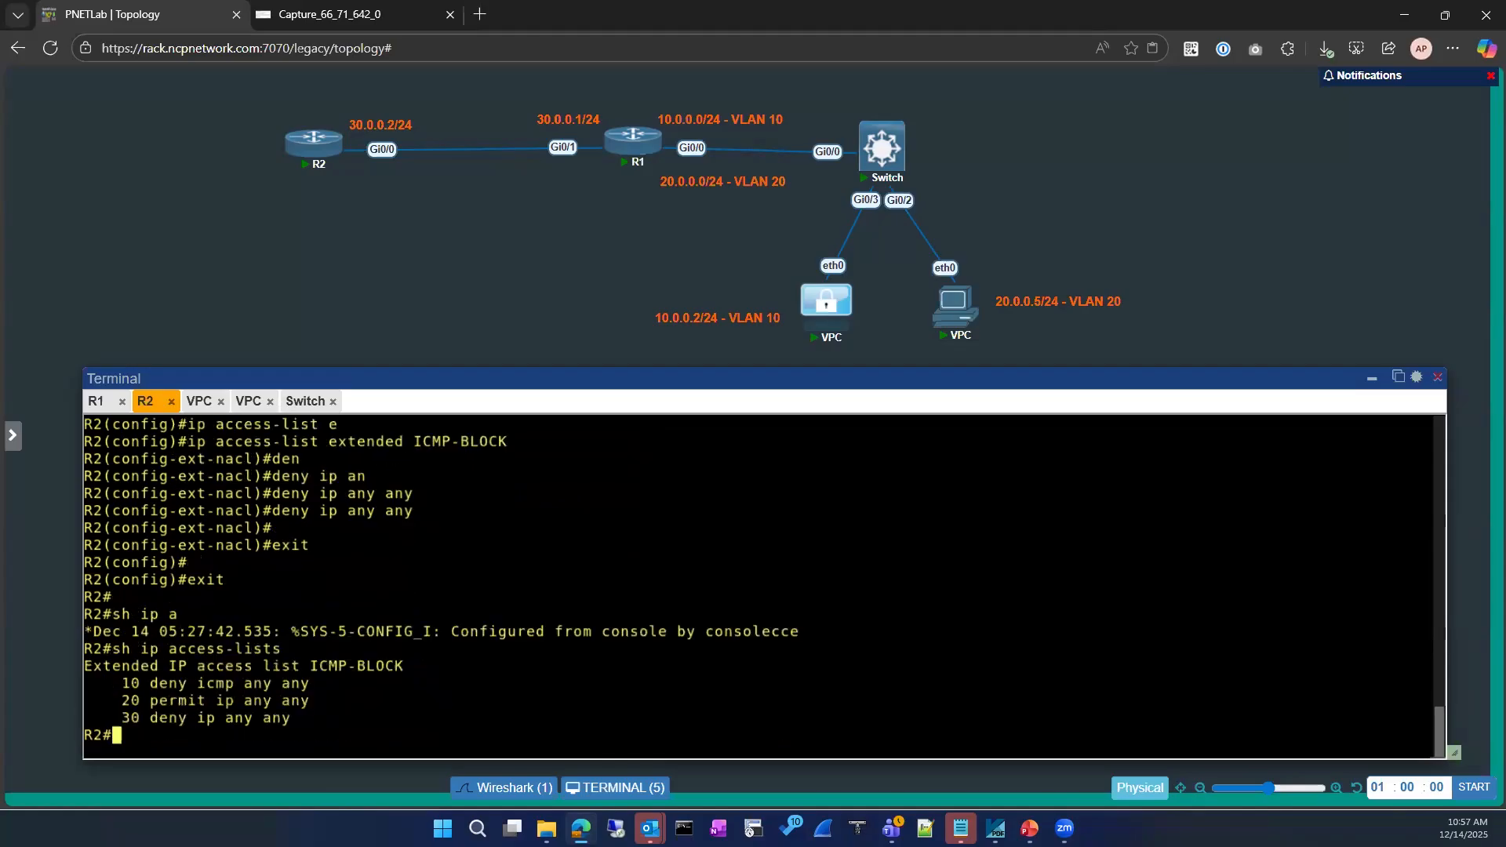
text(ci)
key(BackSpace)
key(BackSpace)
text(conf)
key(Tab)
key(Return)
key(Return)
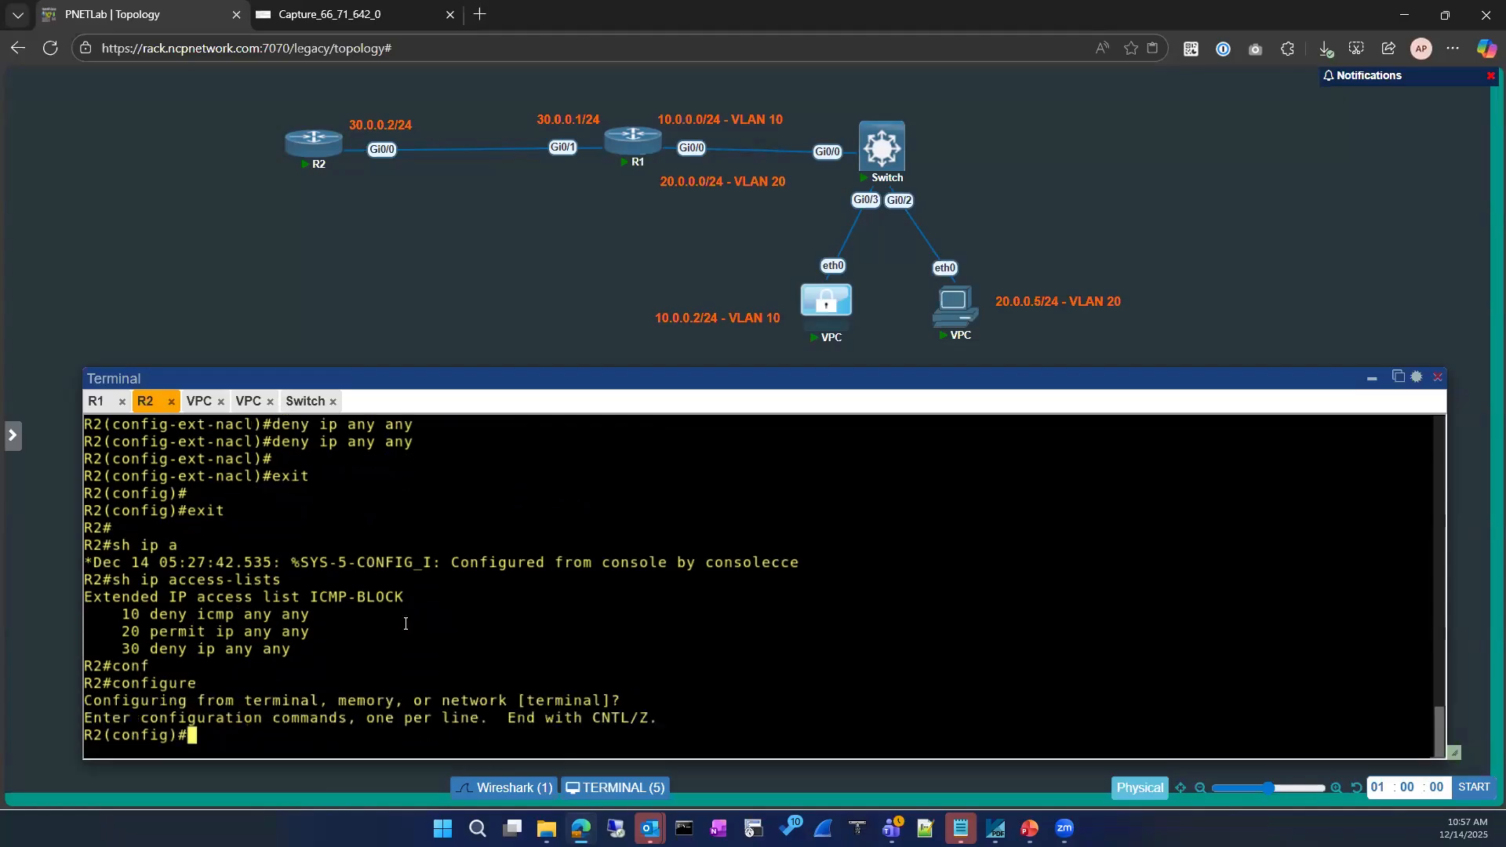
text(ip acce)
key(Tab)
text(e)
key(Tab)
Open ICMP-BLOCK and enter 'no 20 permit ip any any' to delete the permit rule
double_click(401, 562)
right_click(448, 569)
key(Return)
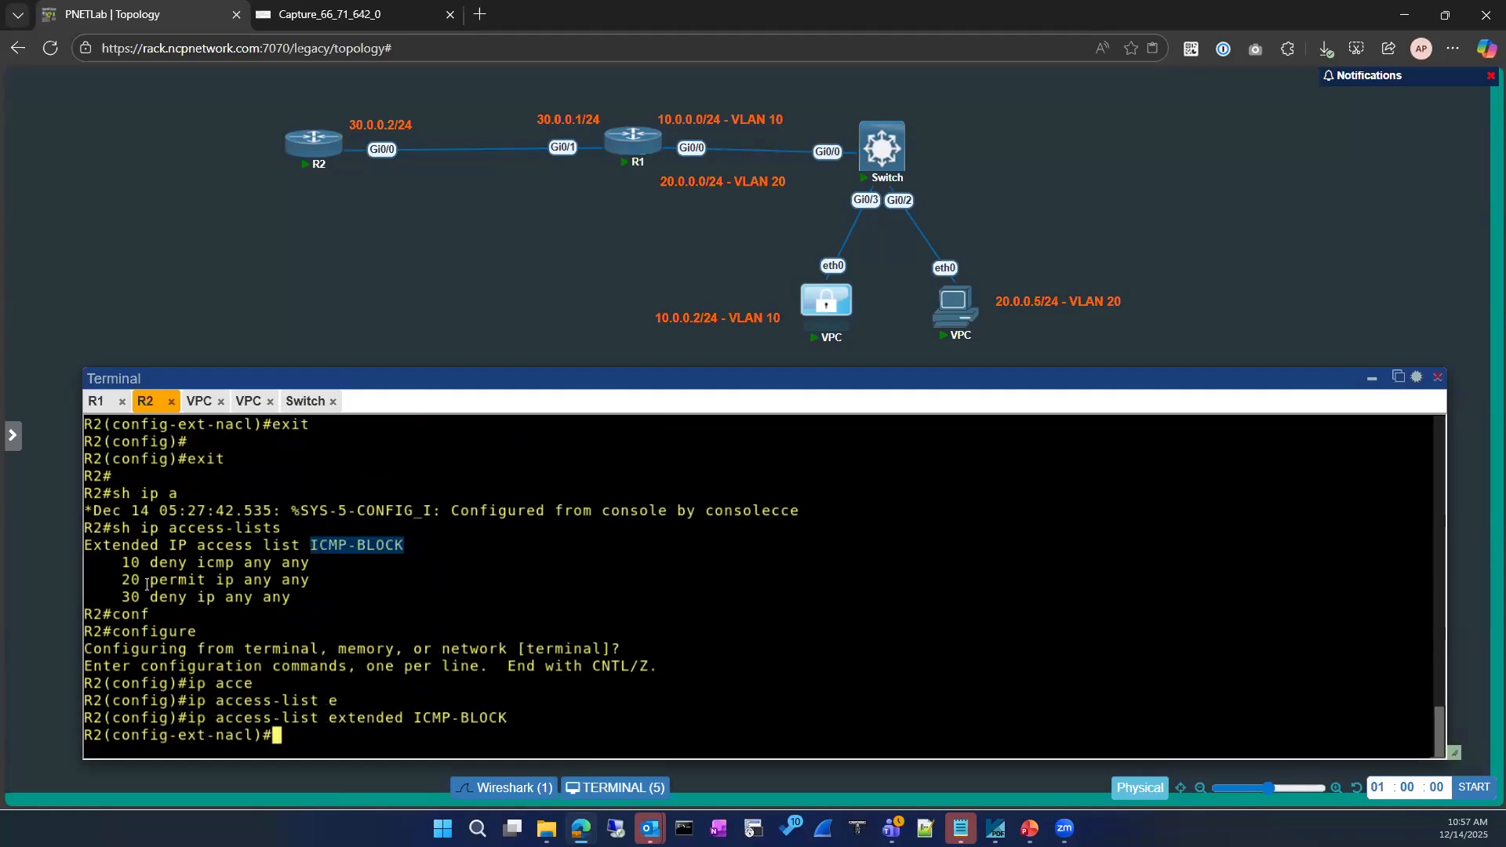
drag(112, 580, 306, 580)
text(no)
right_click(306, 581)
Exit configuration mode and list access lists, leaving only the two deny rules
key(Return)
text(exit)
key(Return)
key(Return)
text(exit)
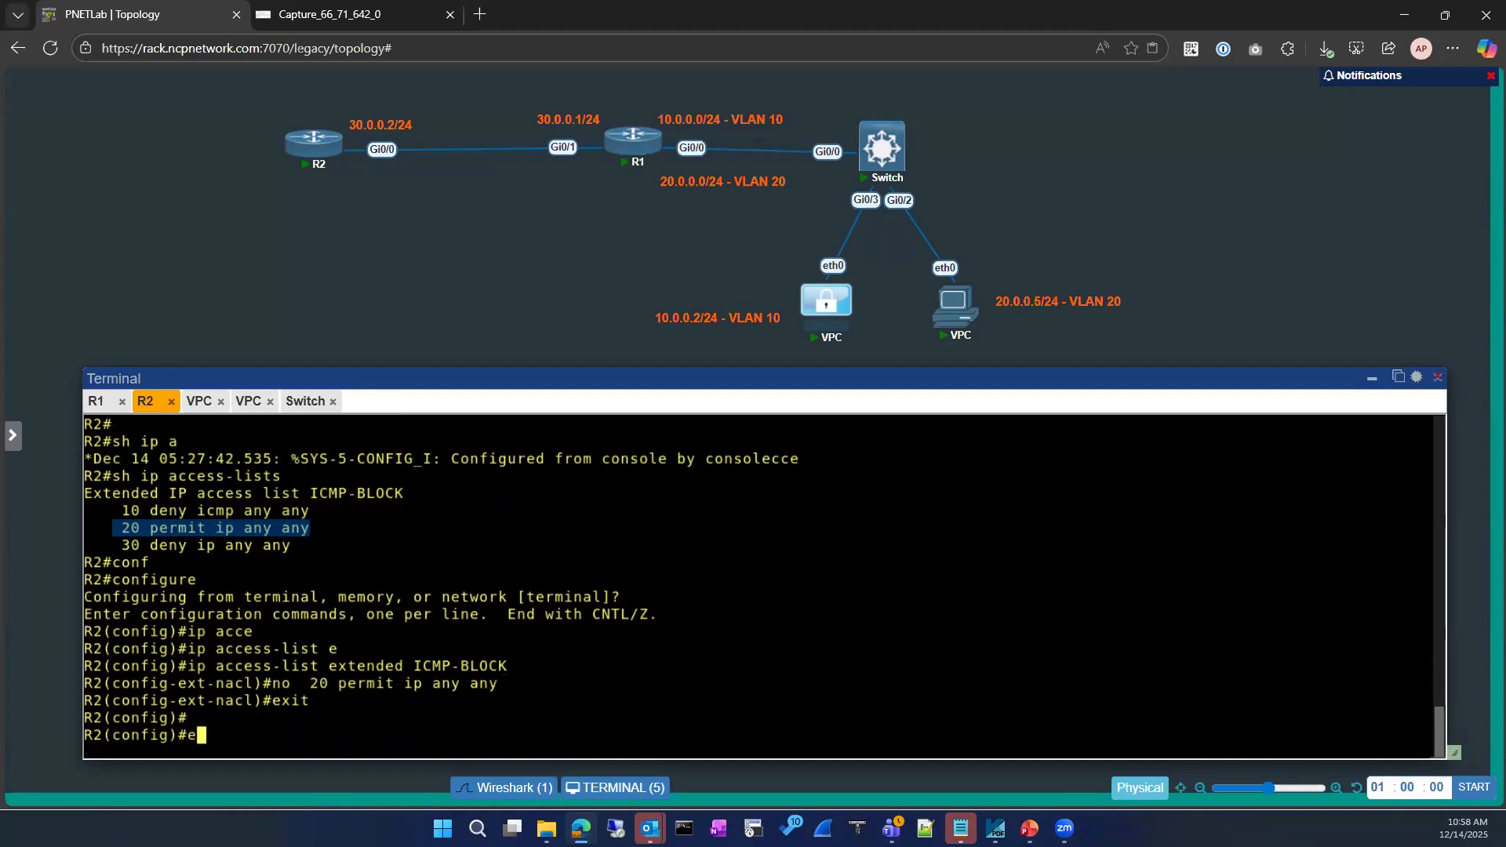
key(Return)
key(Return)
text(sh ip access-lists)
key(Return)
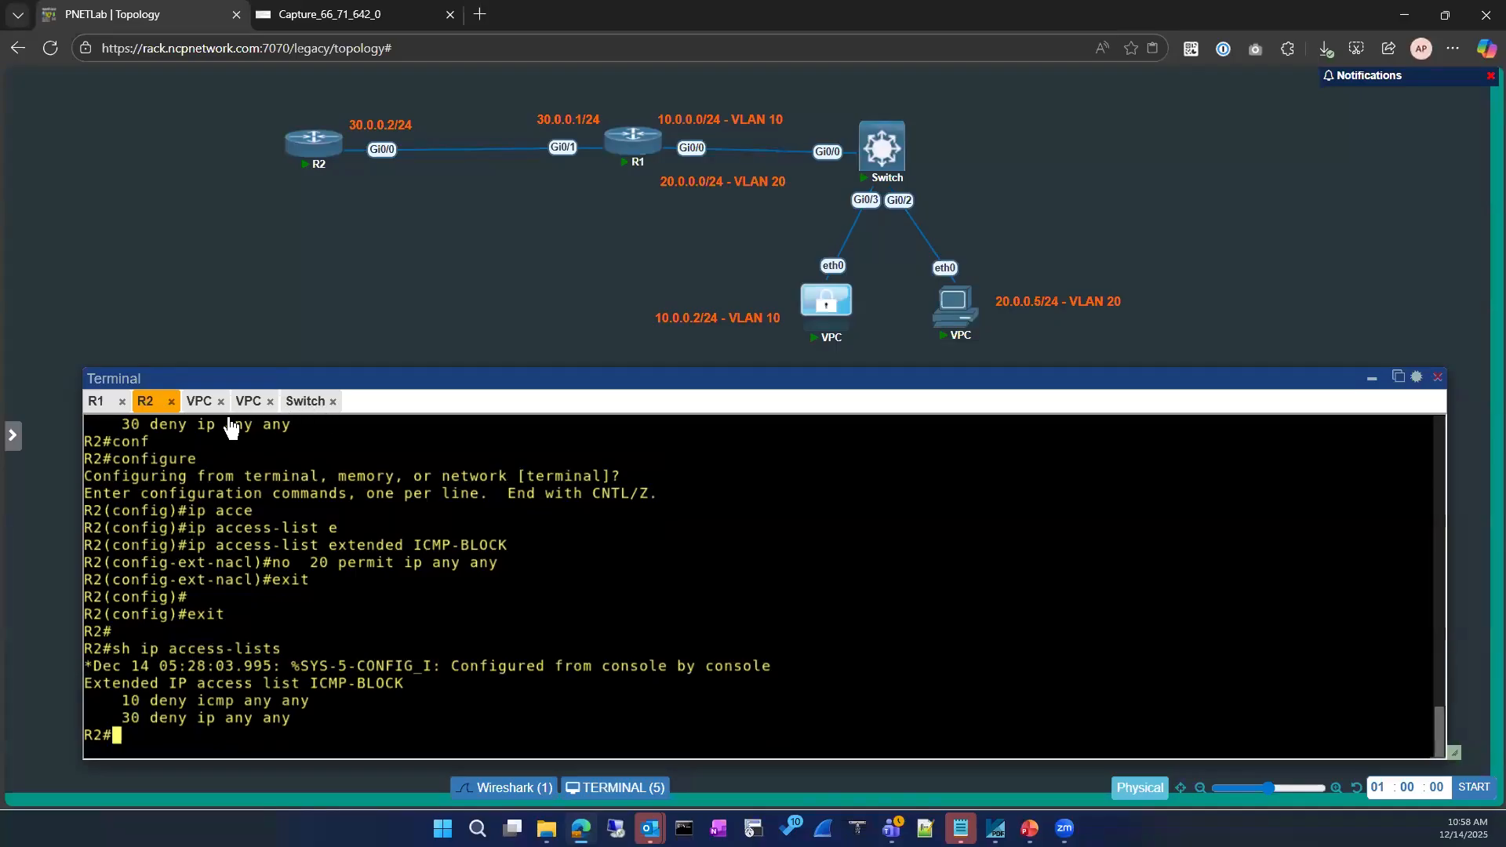
On R1, rerun the ping to 8.8.8.8
click(97, 401)
key(Up)
key(Return)
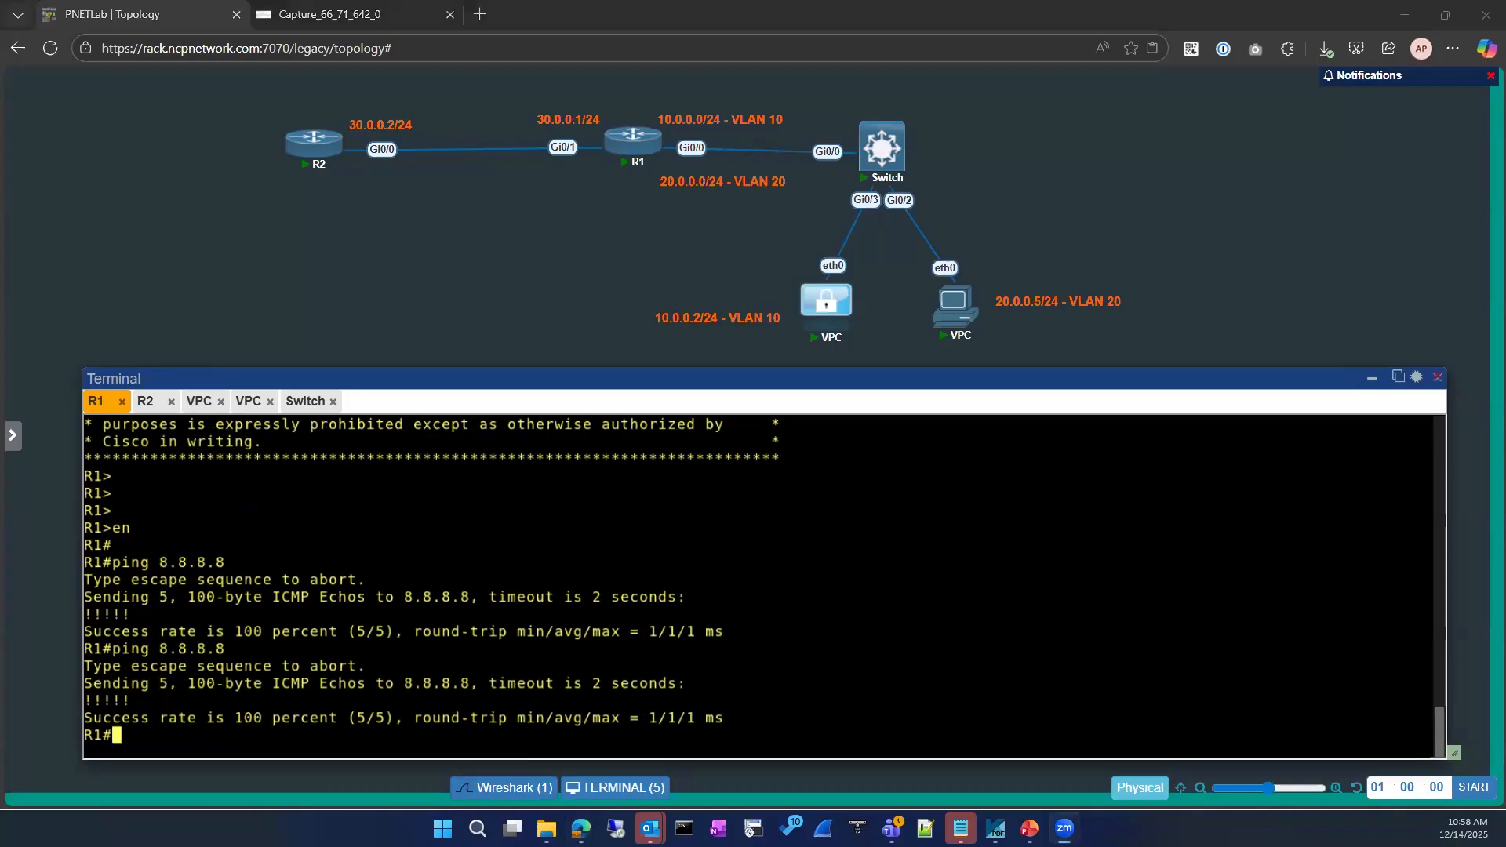
List R1's interface addresses with show ip interface brief
key(Return)
key(Return)
key(Return)
text(sh)
key(BackSpace)
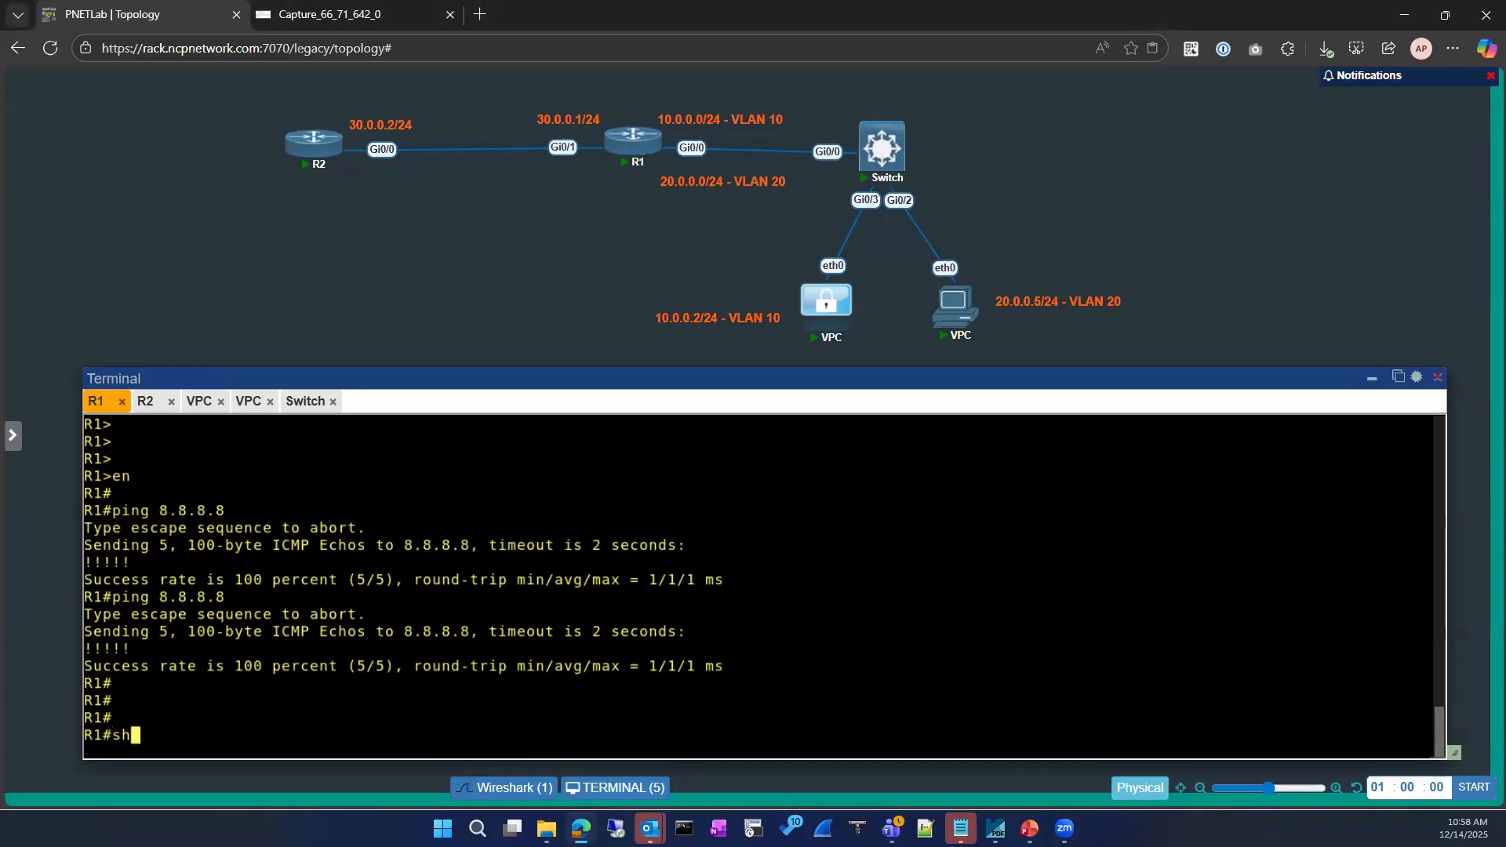
text(ip int)
key(Tab)
text(er)
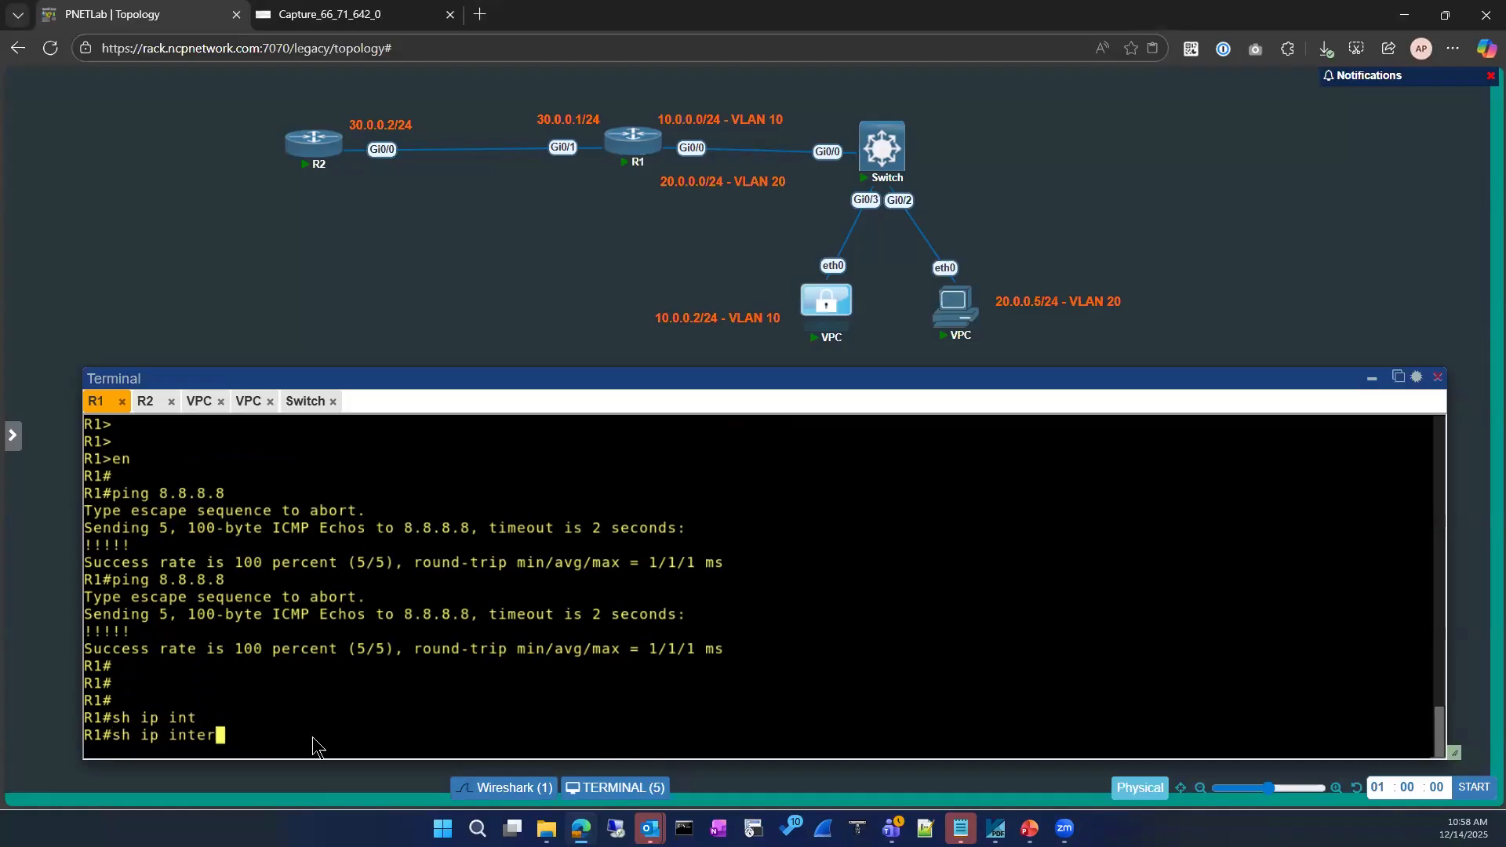
key(Tab)
text(br)
key(Tab)
key(Return)
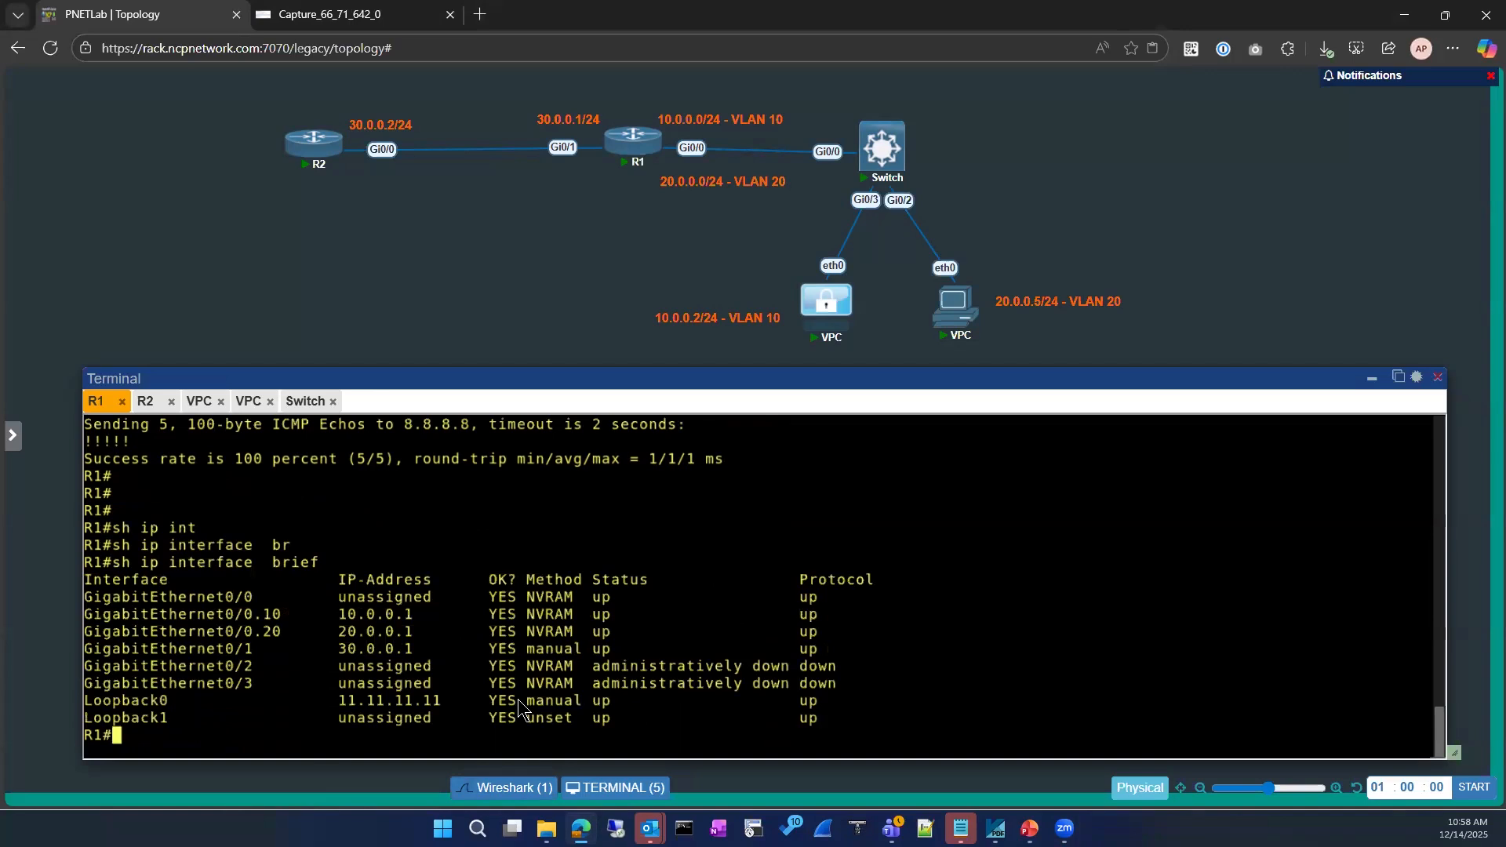
click(511, 769)
Display R1's Loopback0 configuration, showing 11.11.11.11/32 and OSPF point-to-point
key(Return)
key(Return)
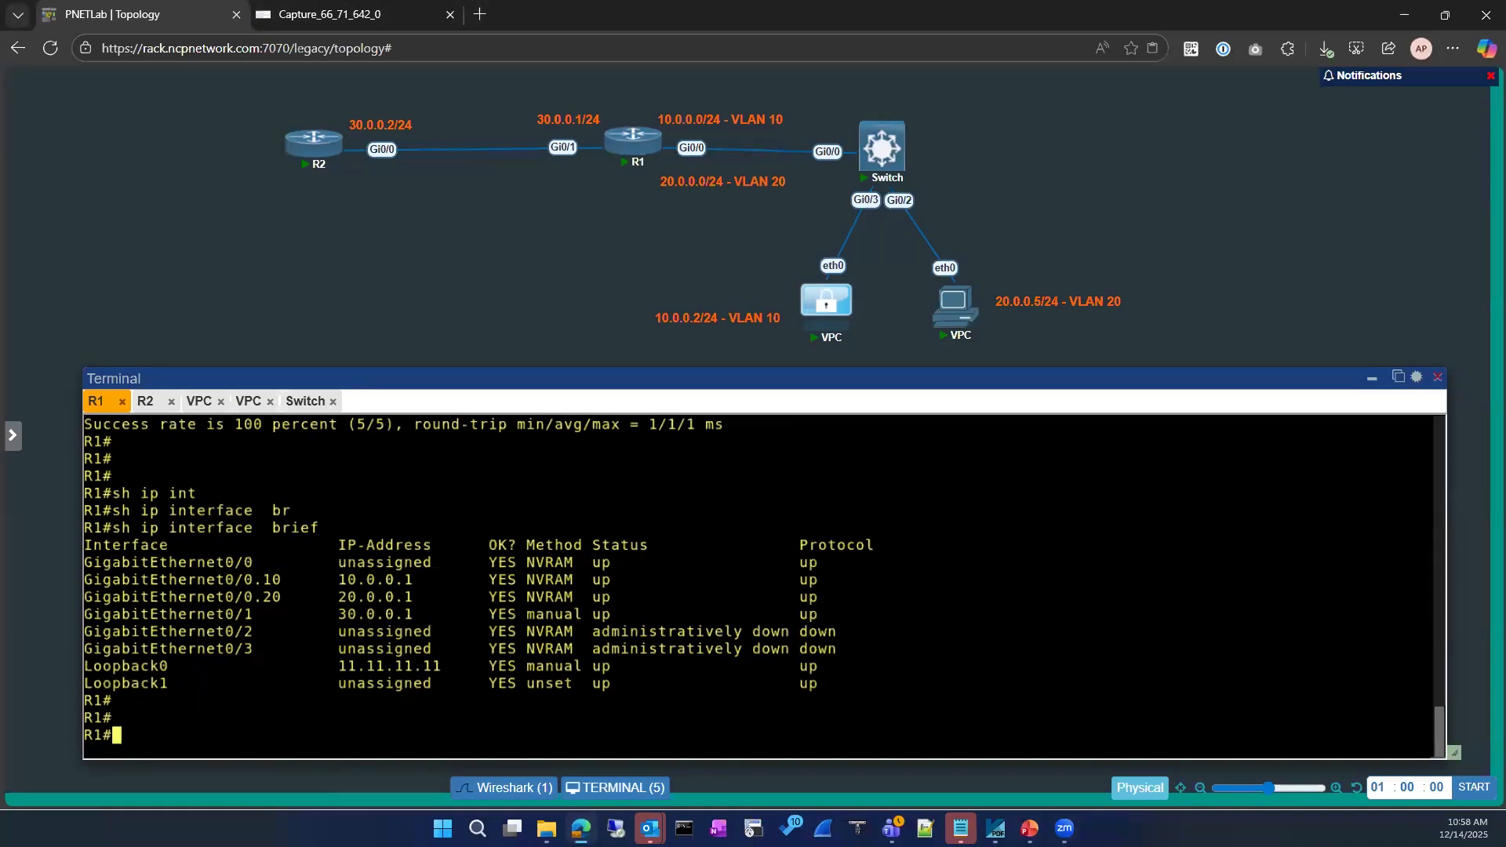
text(sho)
key(Tab)
text(run)
key(Tab)
text(int)
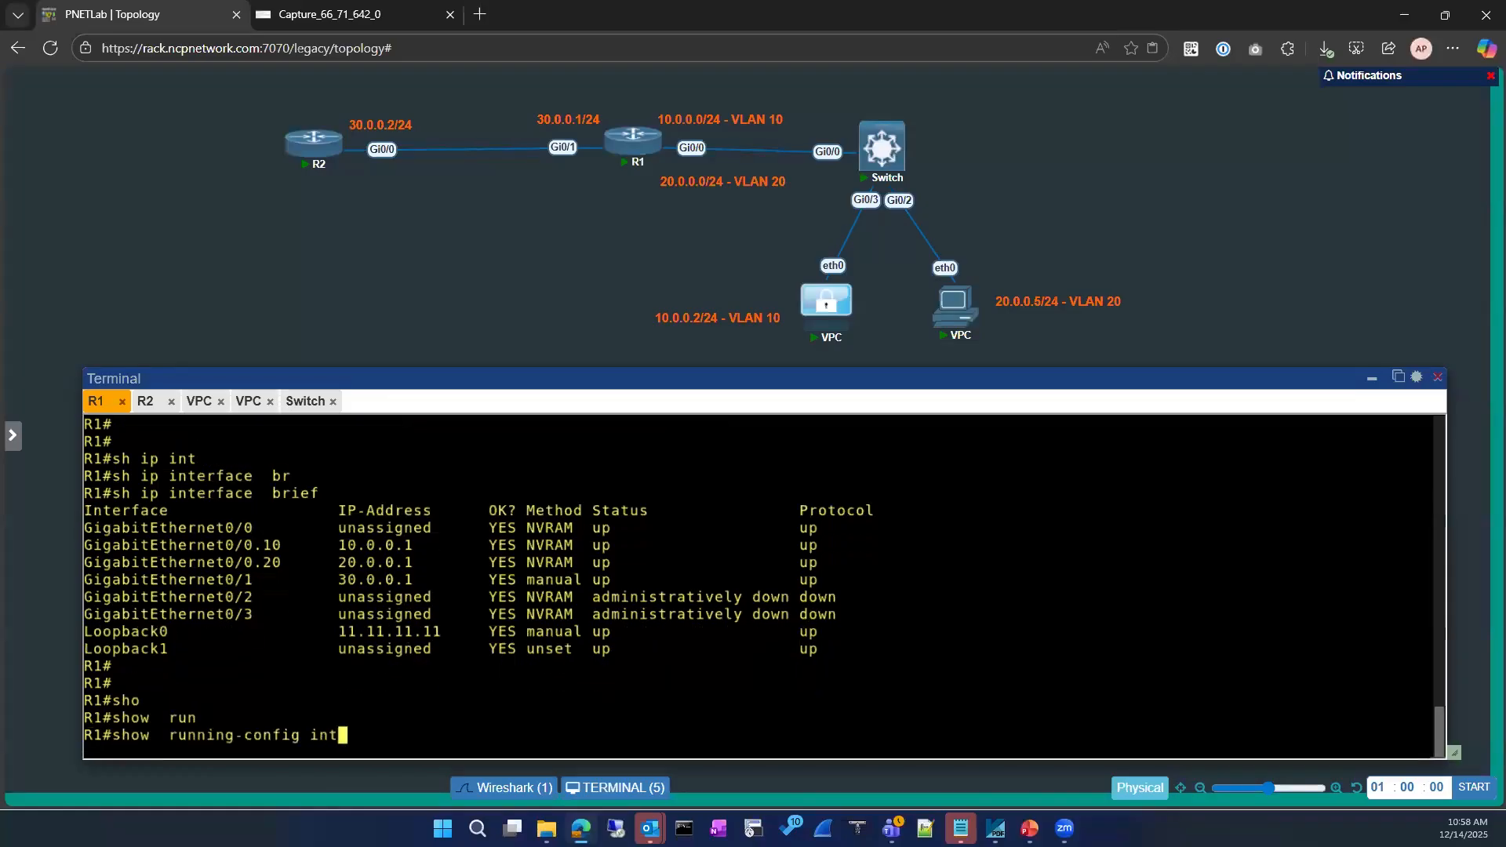
key(Tab)
text(loo)
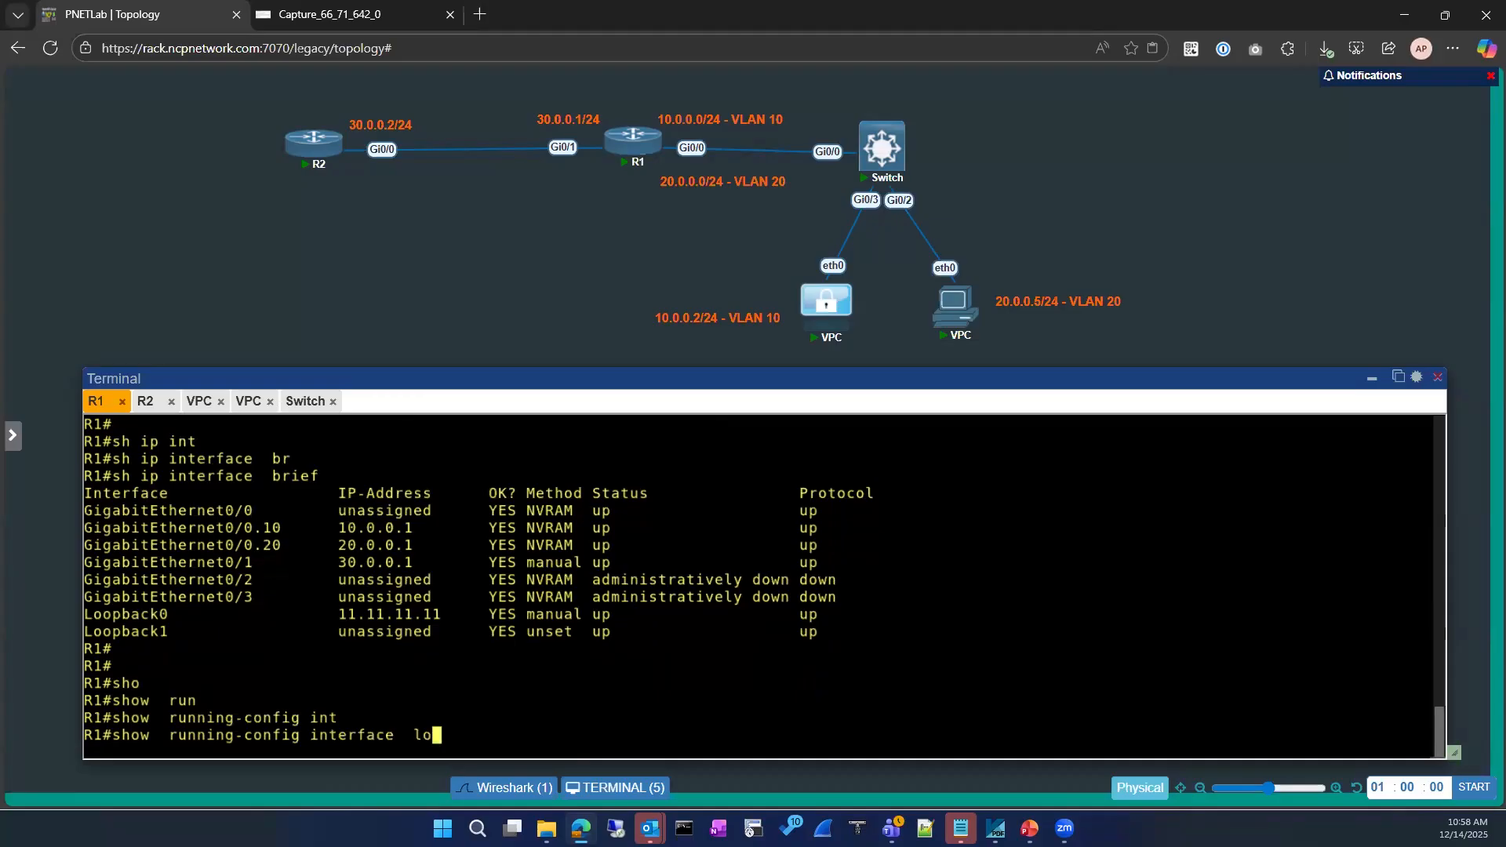
key(Tab)
text(0)
key(Return)
Review the Loopback0 output, clear the partial command, and return to R2's console
text(con)
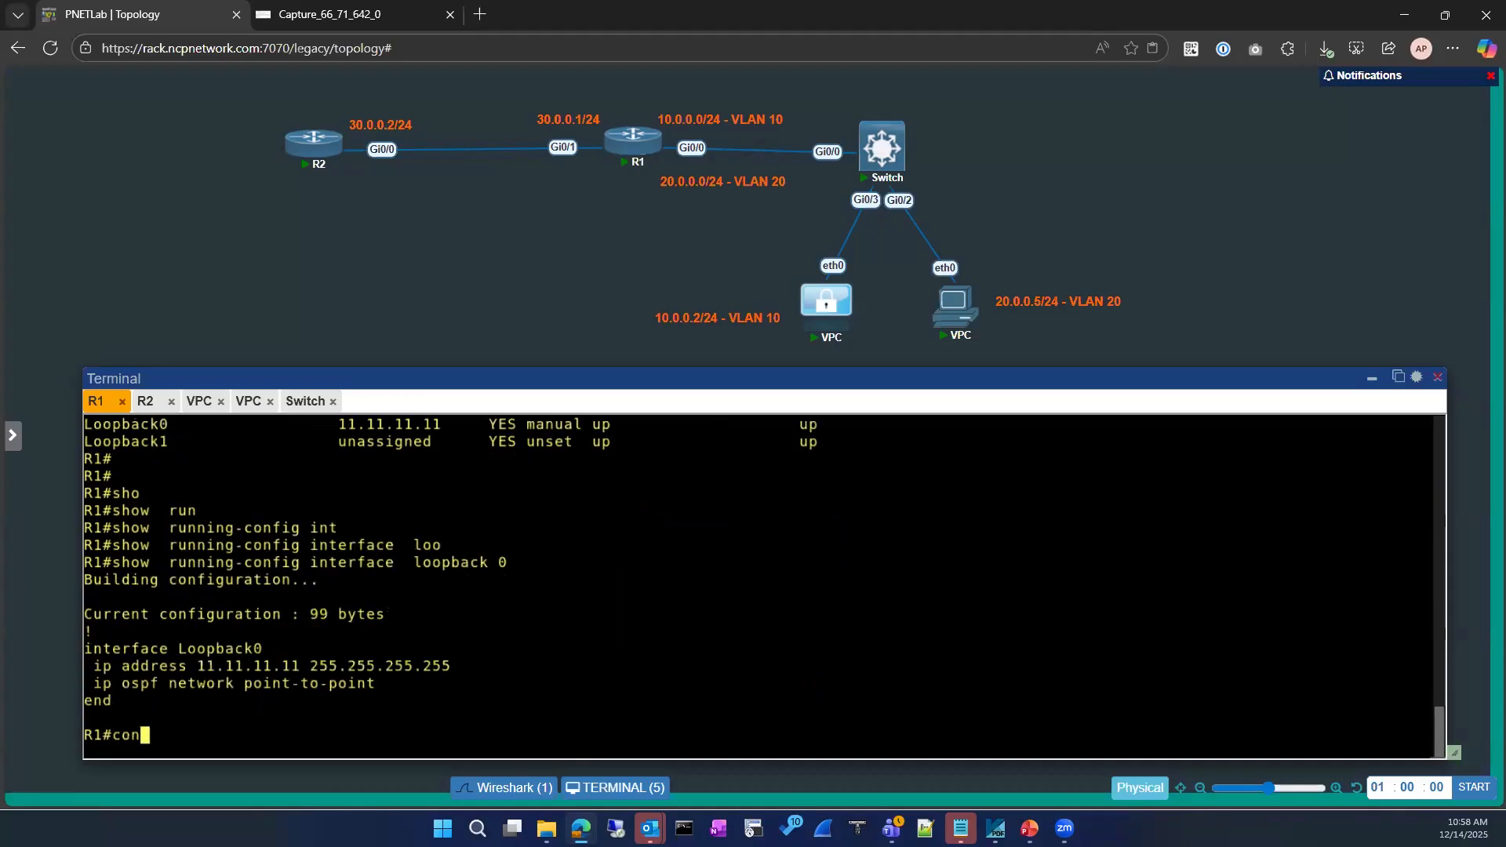
key(BackSpace)
scroll(145, 517, up, 1)
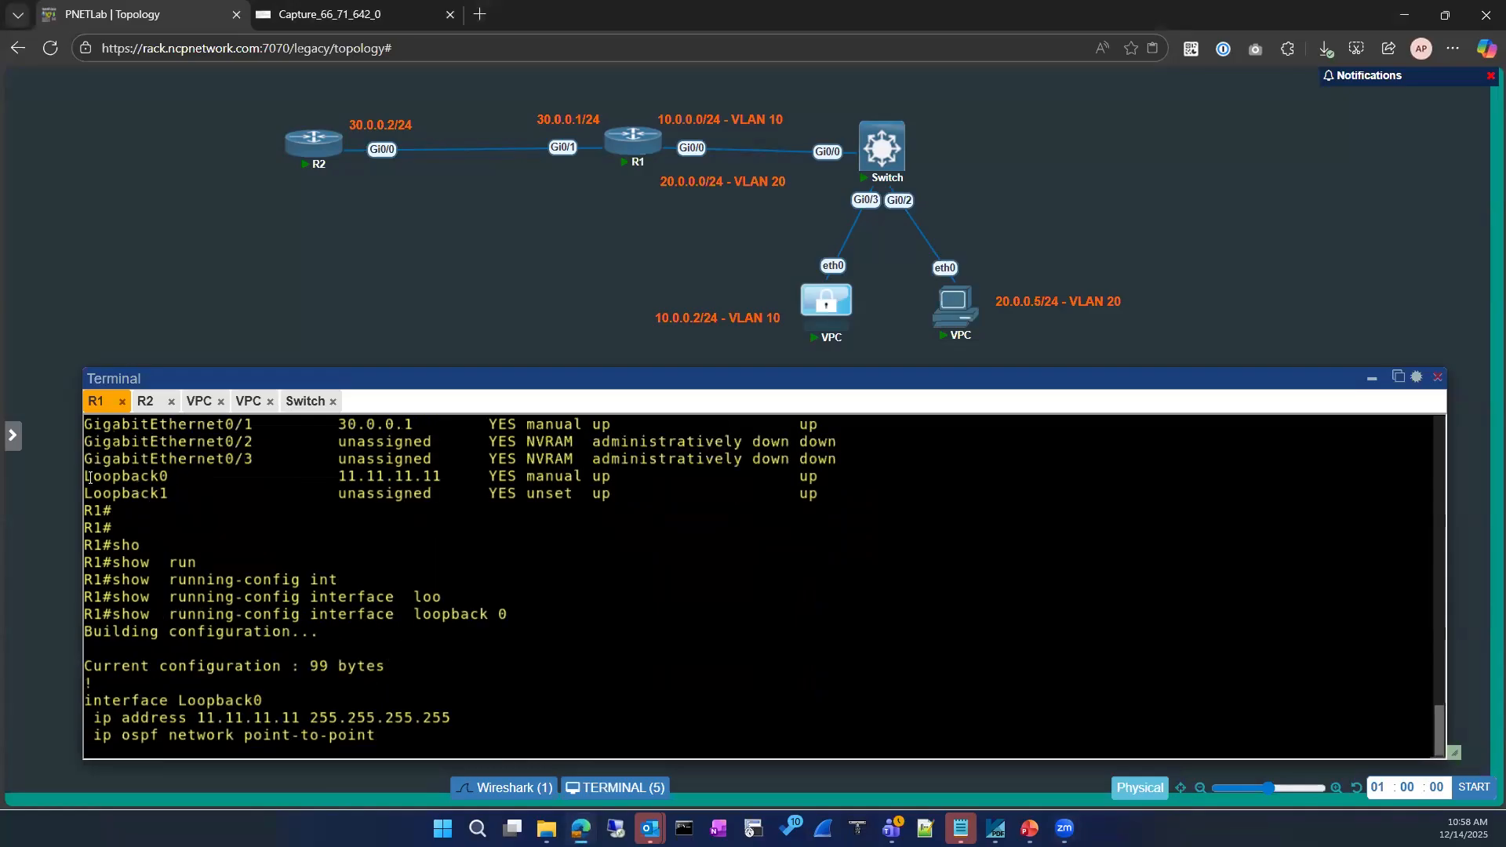
drag(84, 477, 169, 477)
scroll(240, 576, down, 1)
key(BackSpace)
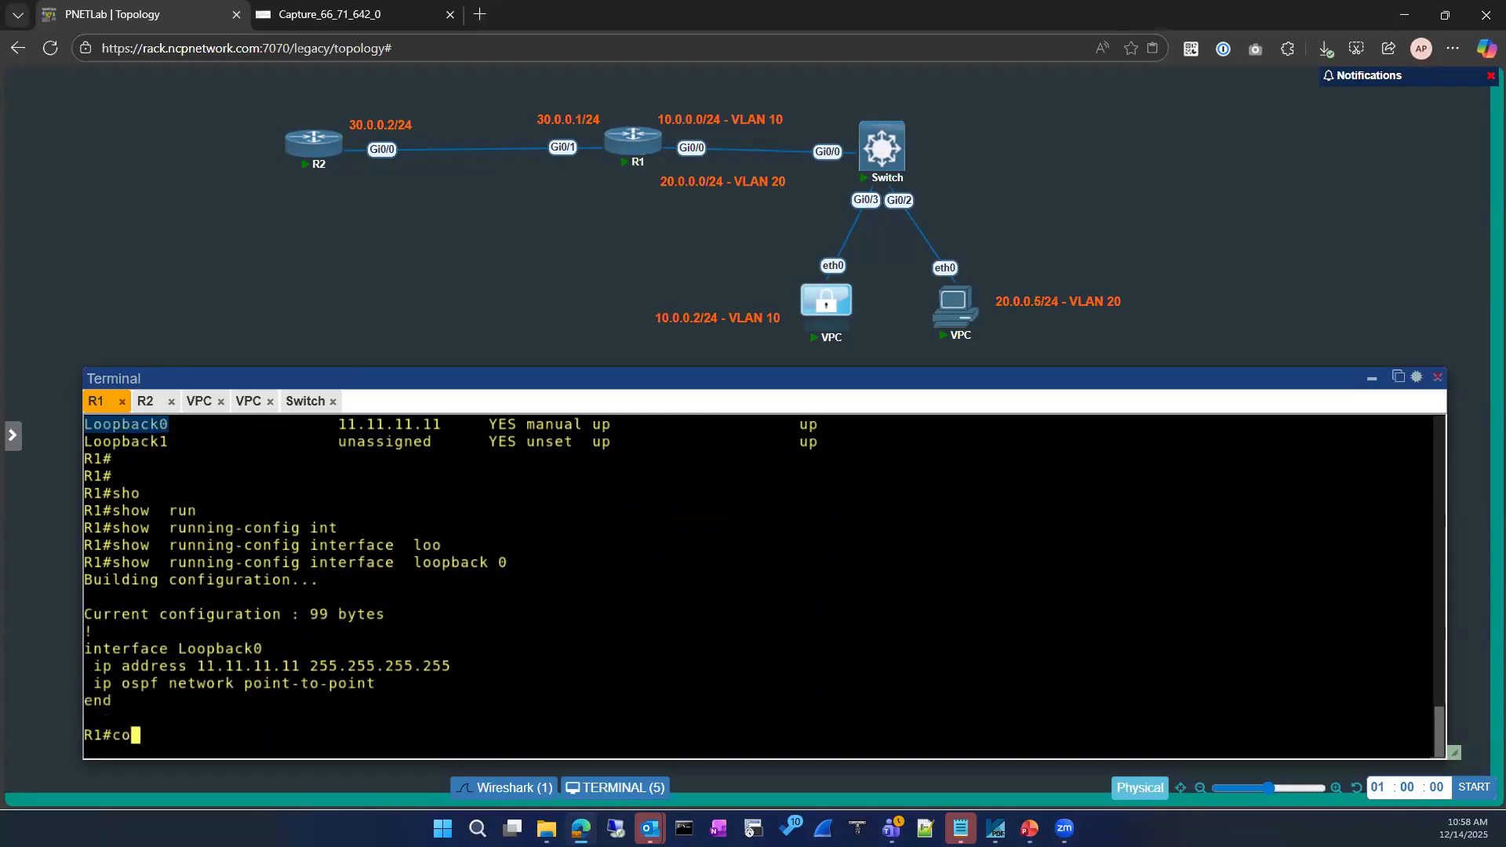
key(BackSpace)
text(sh ru)
click(145, 403)
Show R2's running-config for interface loopback 8
text(sho)
key(Tab)
text(run)
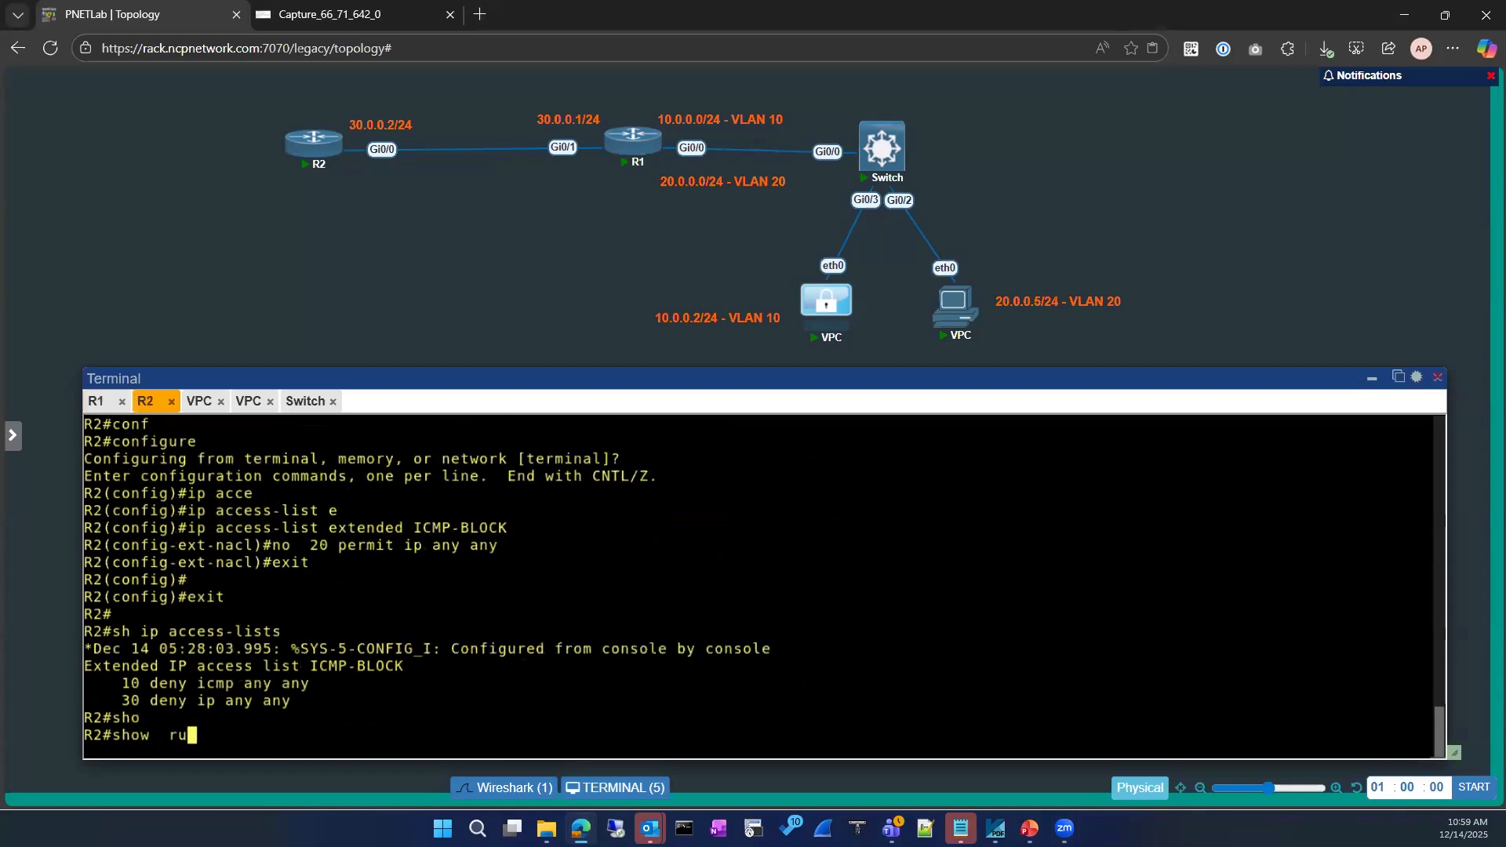
key(Tab)
text(iny)
key(Tab)
key(BackSpace)
key(BackSpace)
text(nt)
key(Tab)
text(loo)
key(Tab)
text(8)
key(Return)
Enter interface configuration for Loopback8 on R2
text(conf)
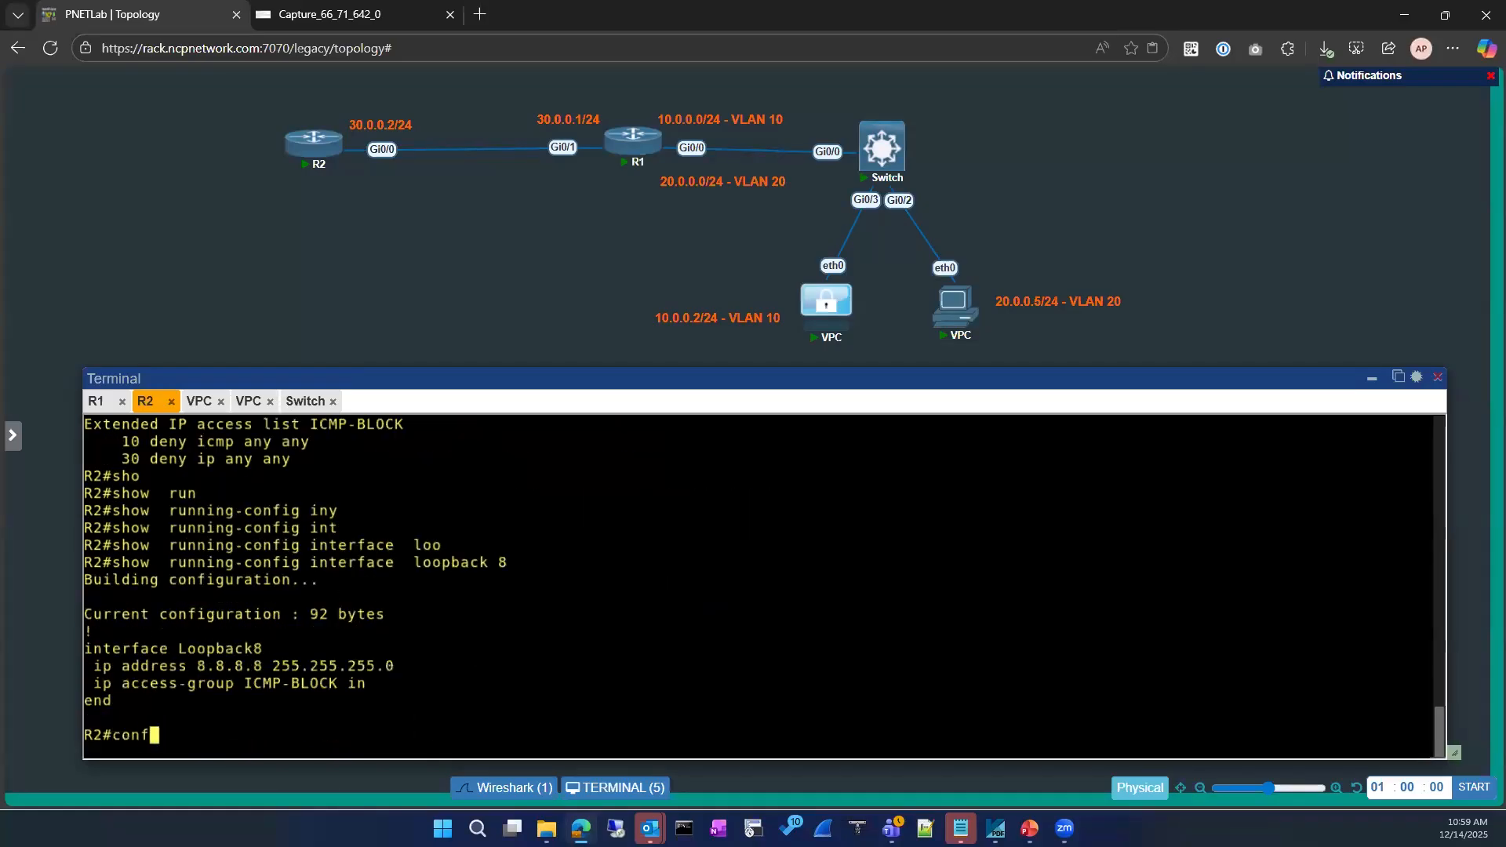
key(Tab)
key(Return)
key(Return)
text(int)
key(Tab)
text(loo)
key(Tab)
text(8)
key(Return)
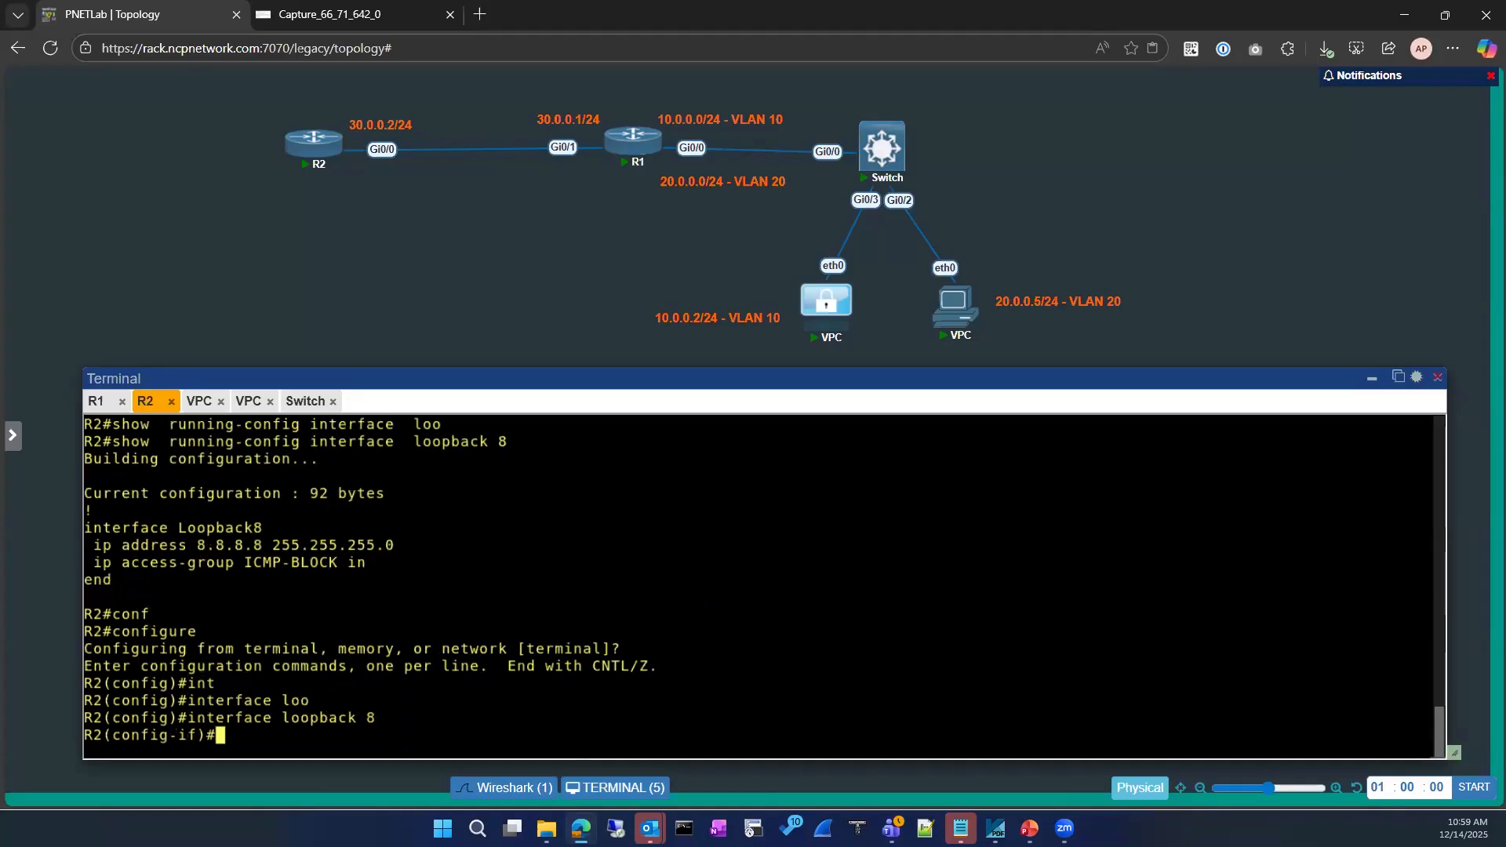
Remove 'ip access-group ICMP-BLOCK in' from Loopback8 and exit to privileged mode
text(no ip acce)
key(Tab)
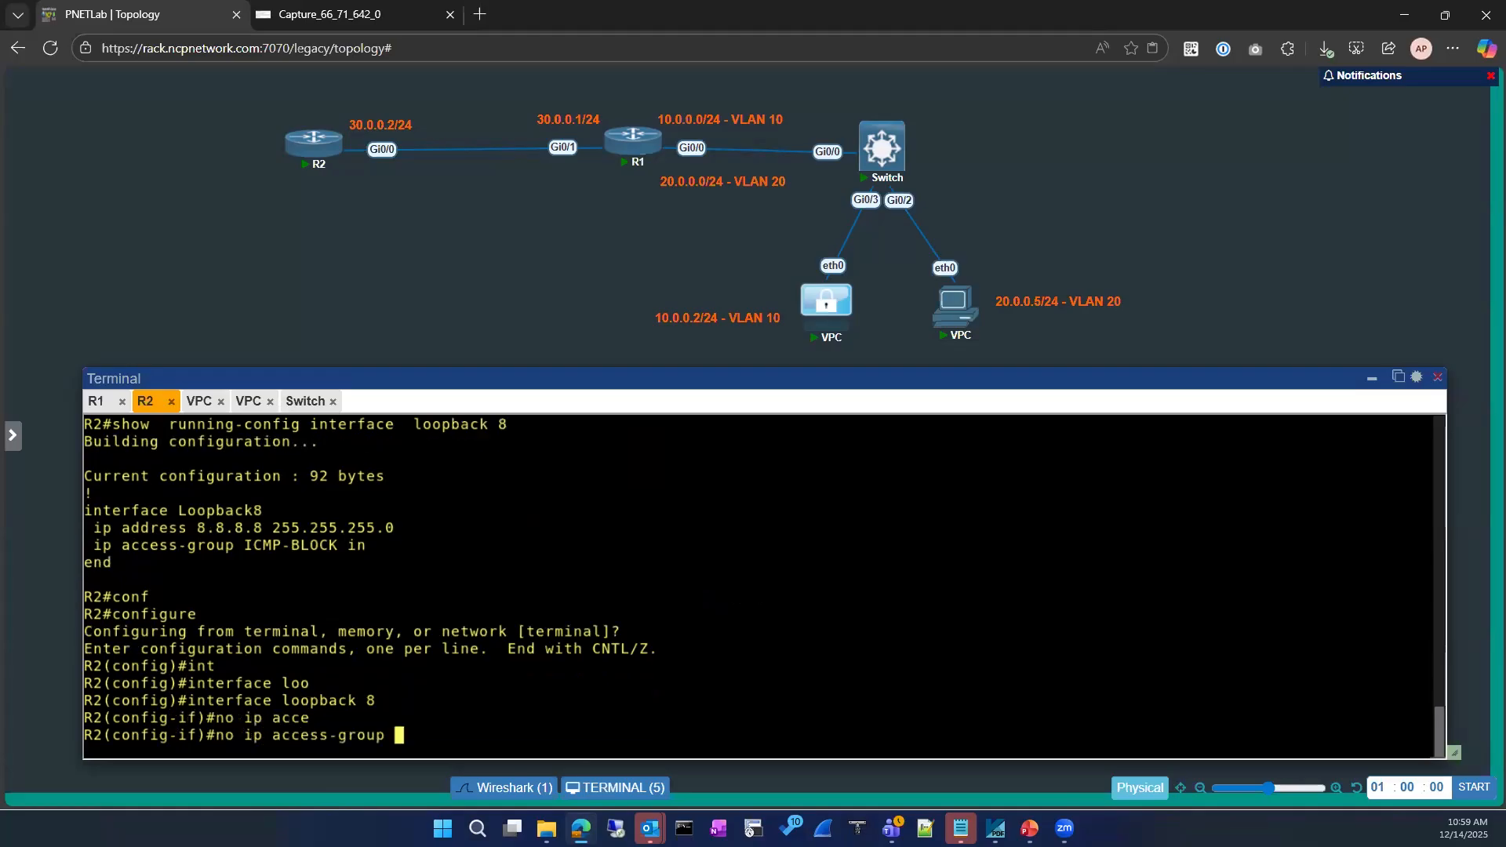
drag(235, 555, 492, 572)
right_click(492, 572)
key(Return)
text(exit)
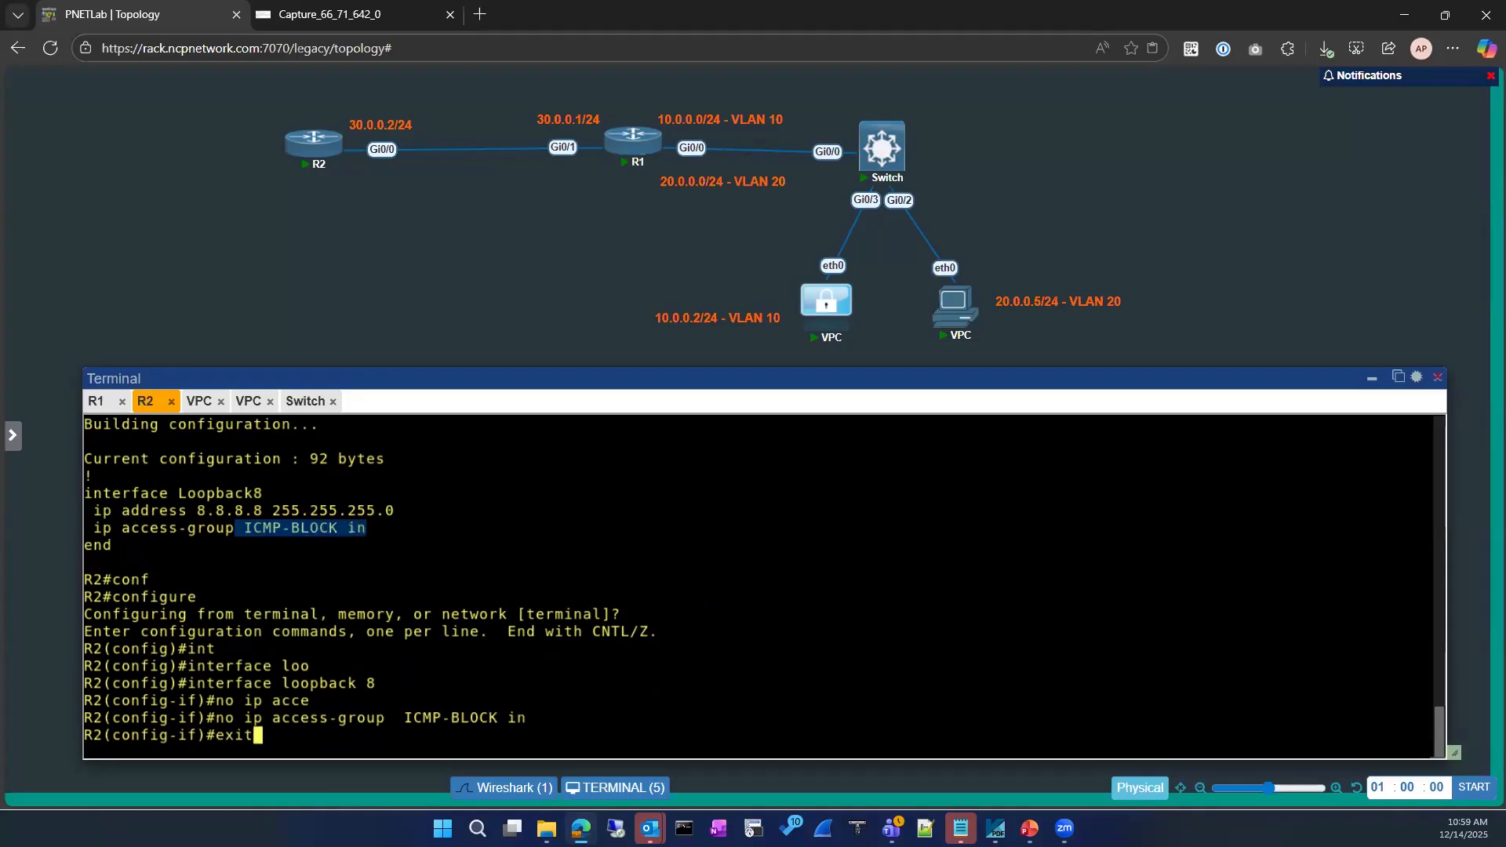
key(Return)
text(exit)
key(Return)
key(Return)
Run show ip access-lists to confirm ICMP-BLOCK still has its two deny rules
text(sh ipmacce)
key(Return)
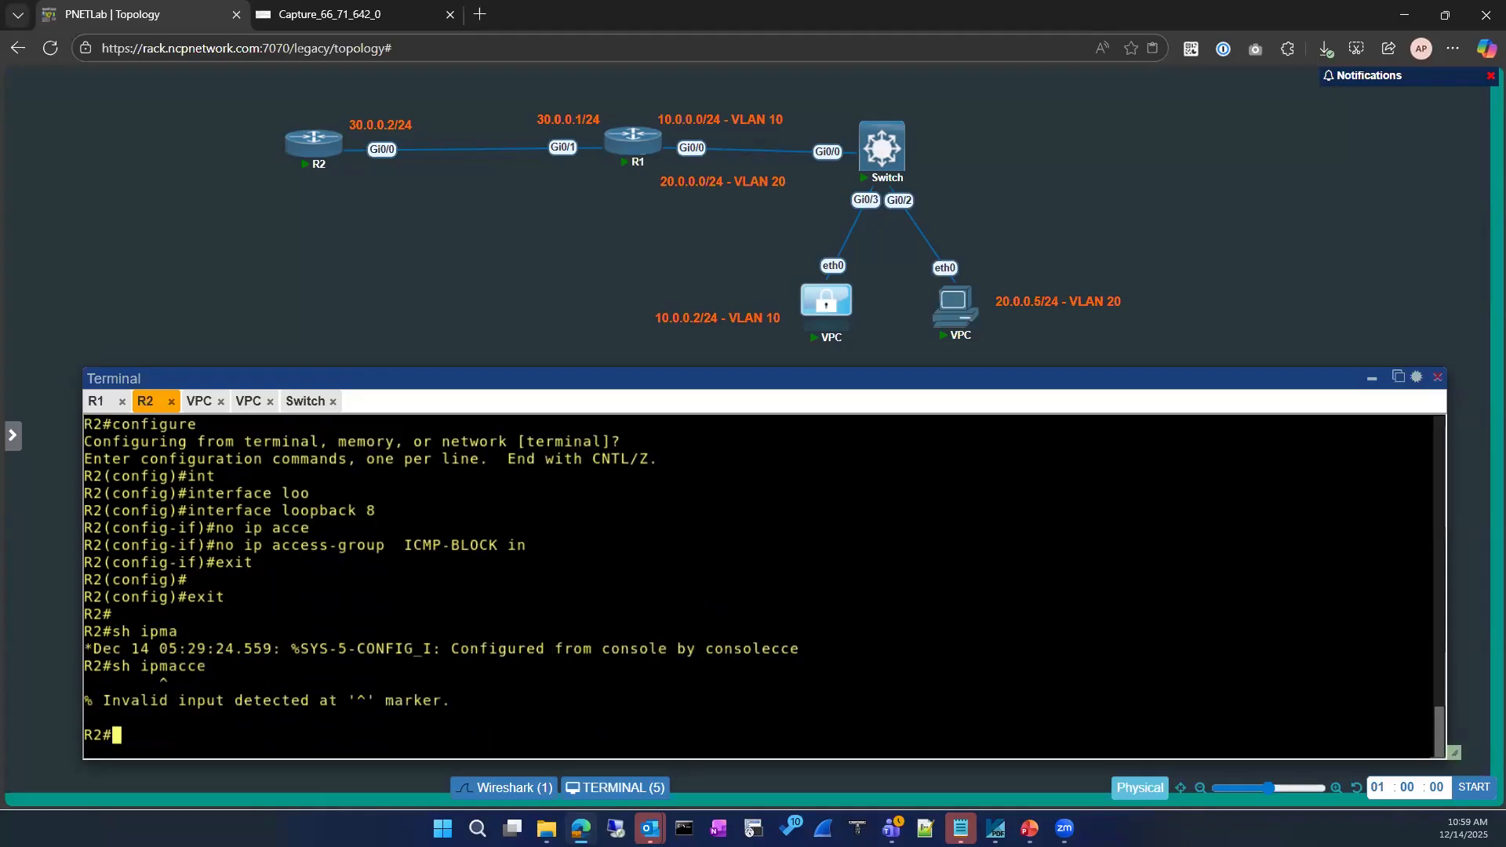
key(Return)
text(sh ip acce)
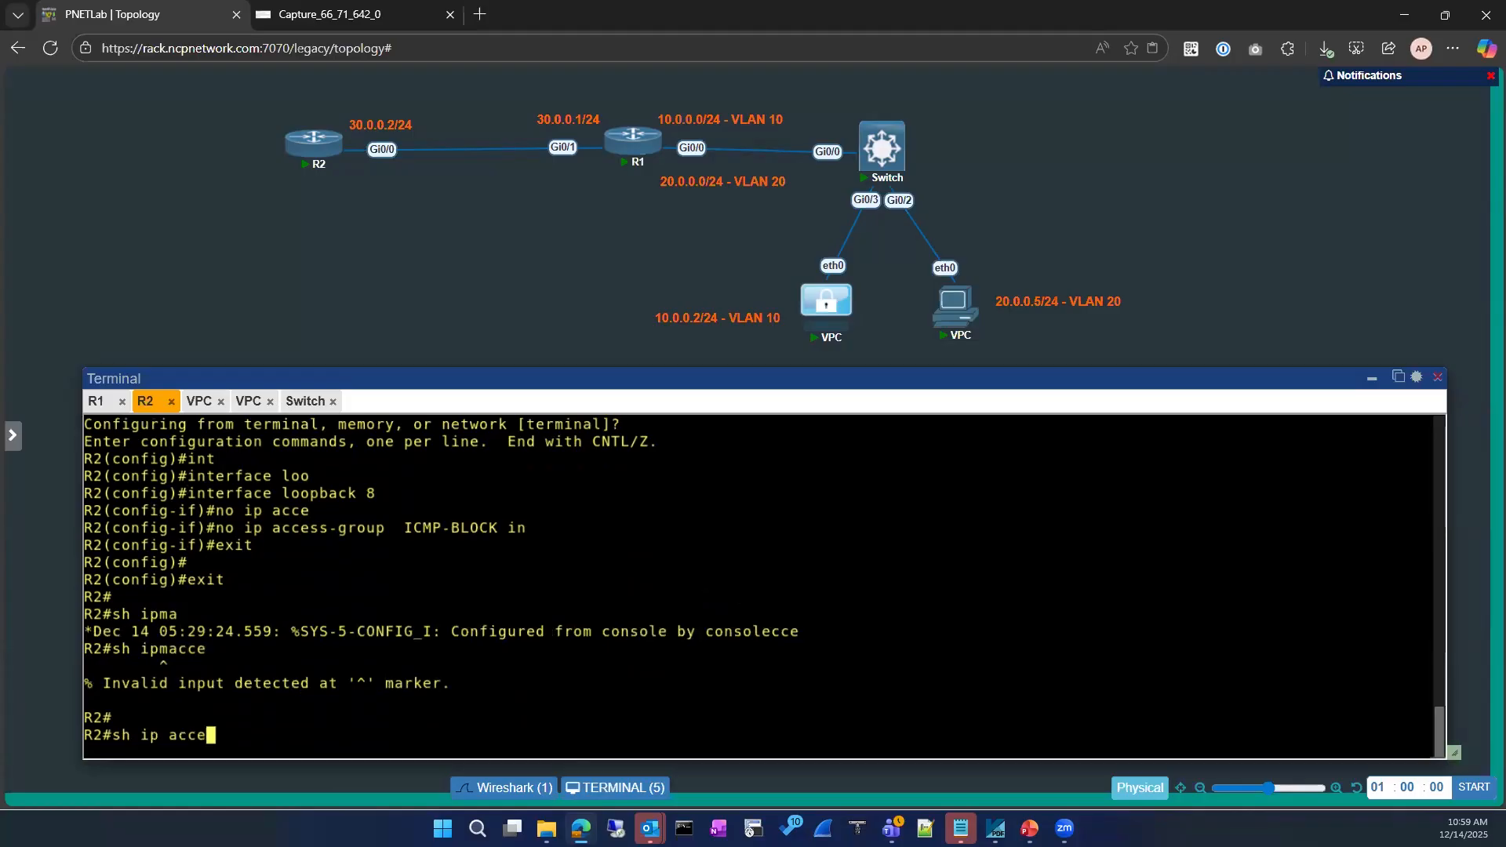
key(Tab)
key(Return)
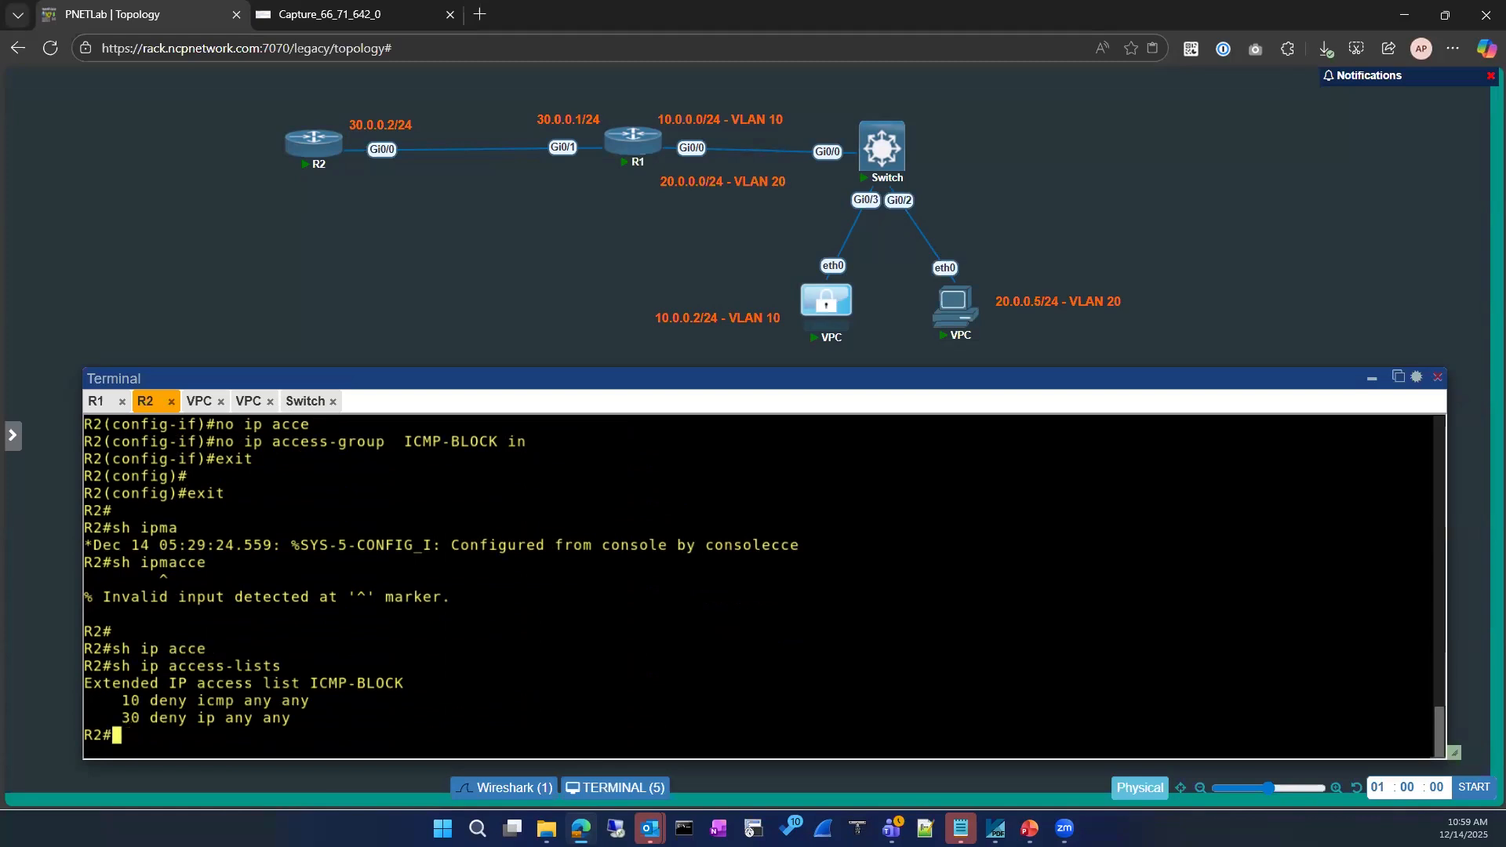
Enter interface configuration for GigabitEthernet0/0 on R2
text(conf)
key(Tab)
key(Return)
text(int)
key(Tab)
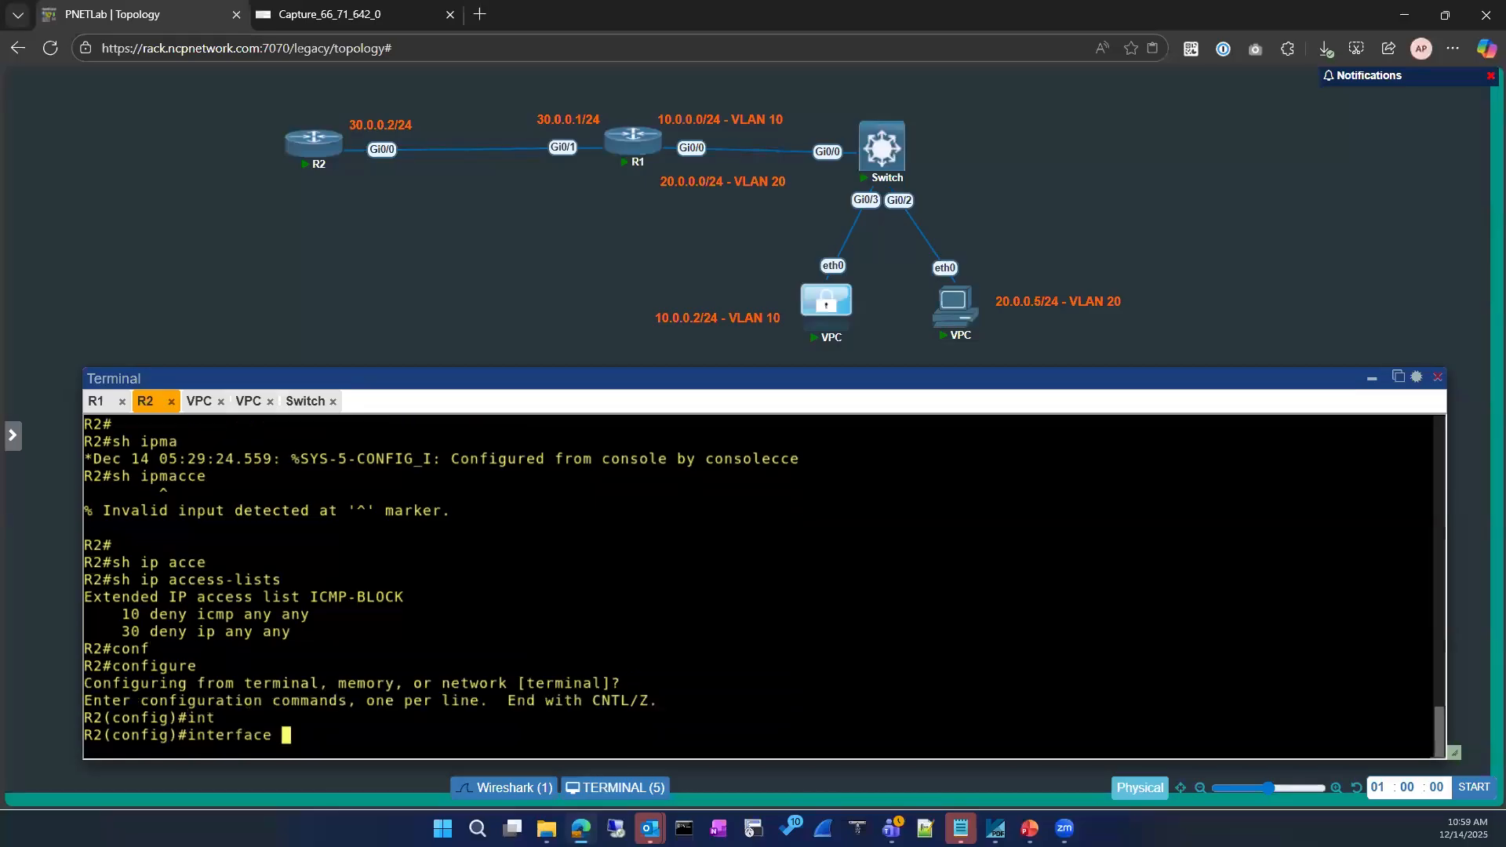
text(gi)
key(Tab)
text(0/0)
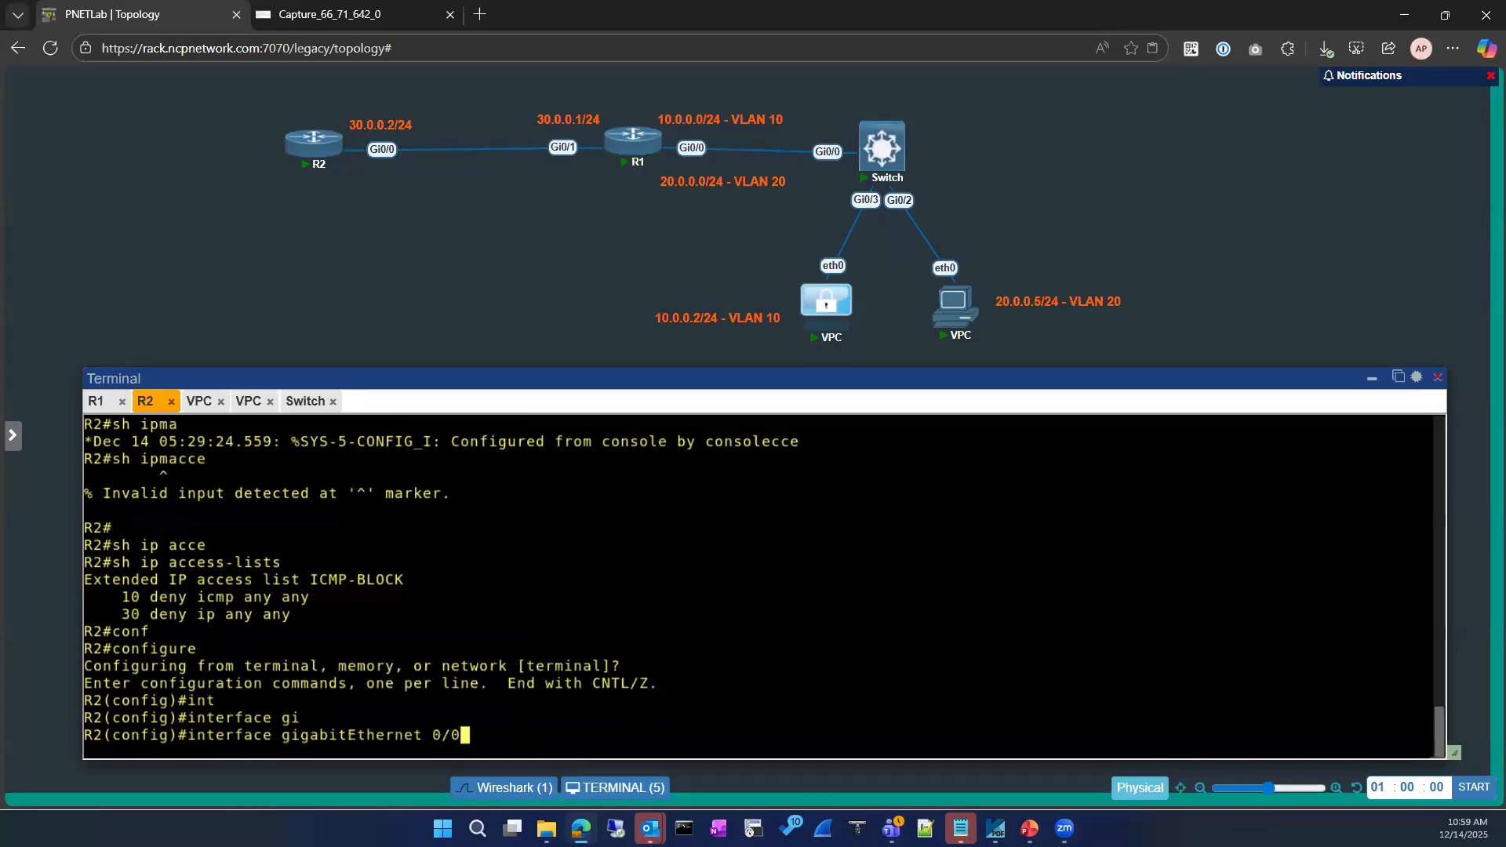
key(Return)
Apply 'ip access-group ICMP-BLOCK in' on Gi0/0
text(ip acce)
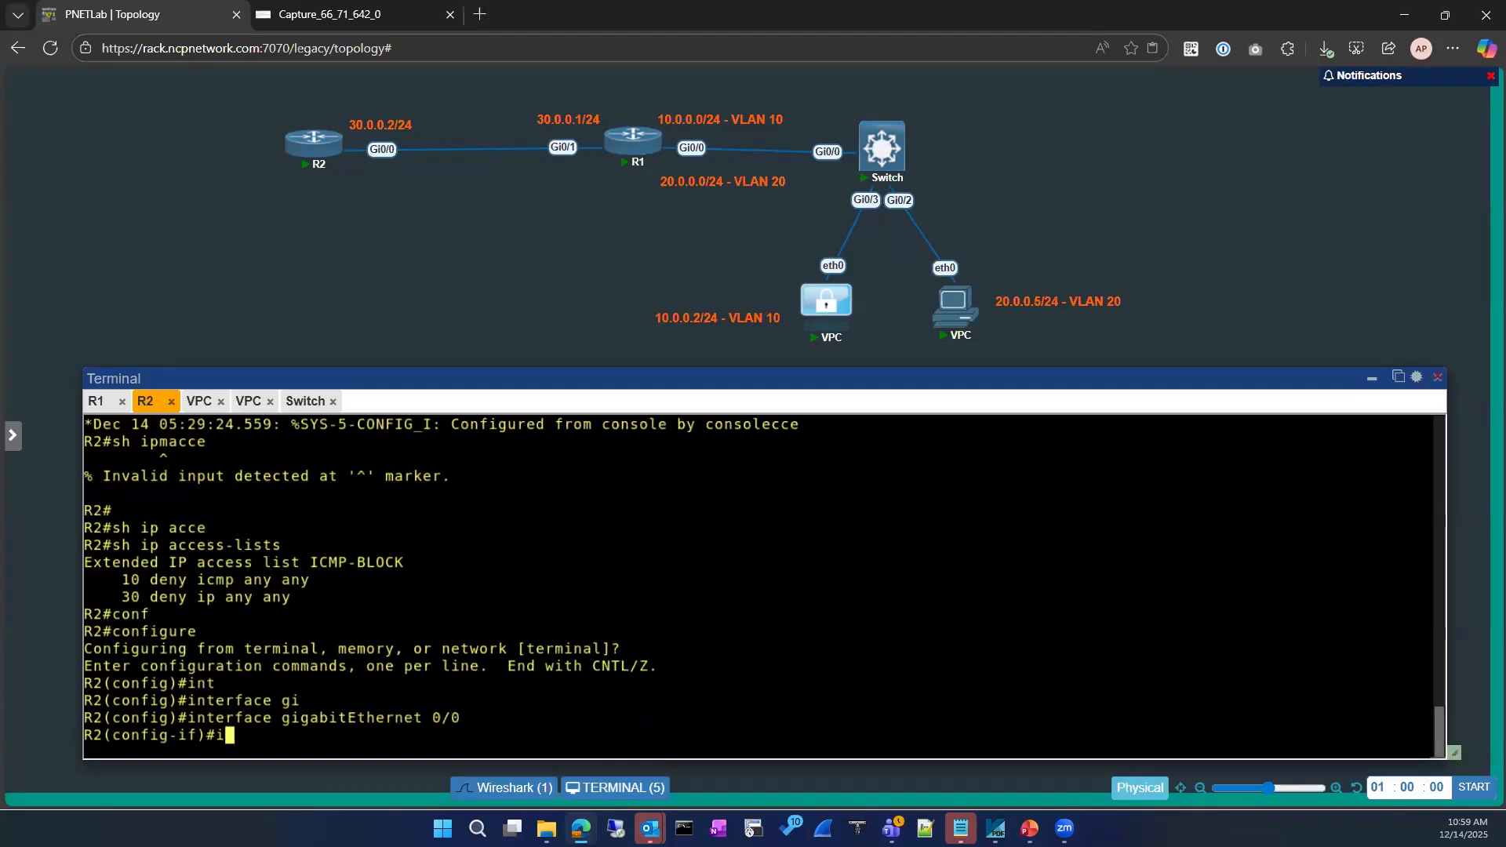
key(Tab)
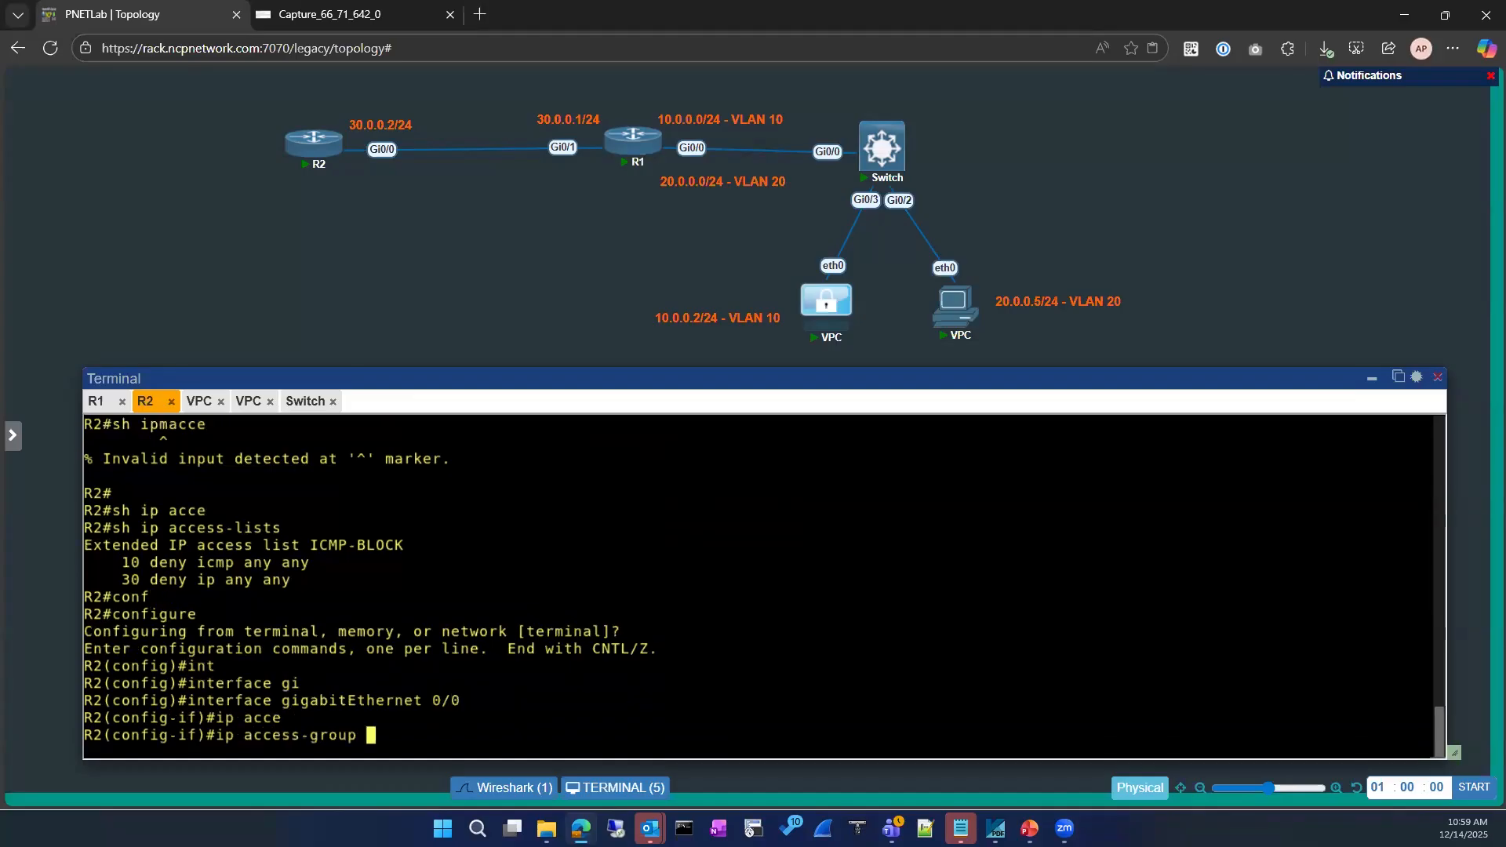
double_click(388, 545)
text(ICMP-BLOCK)
key(Return)
text(e)
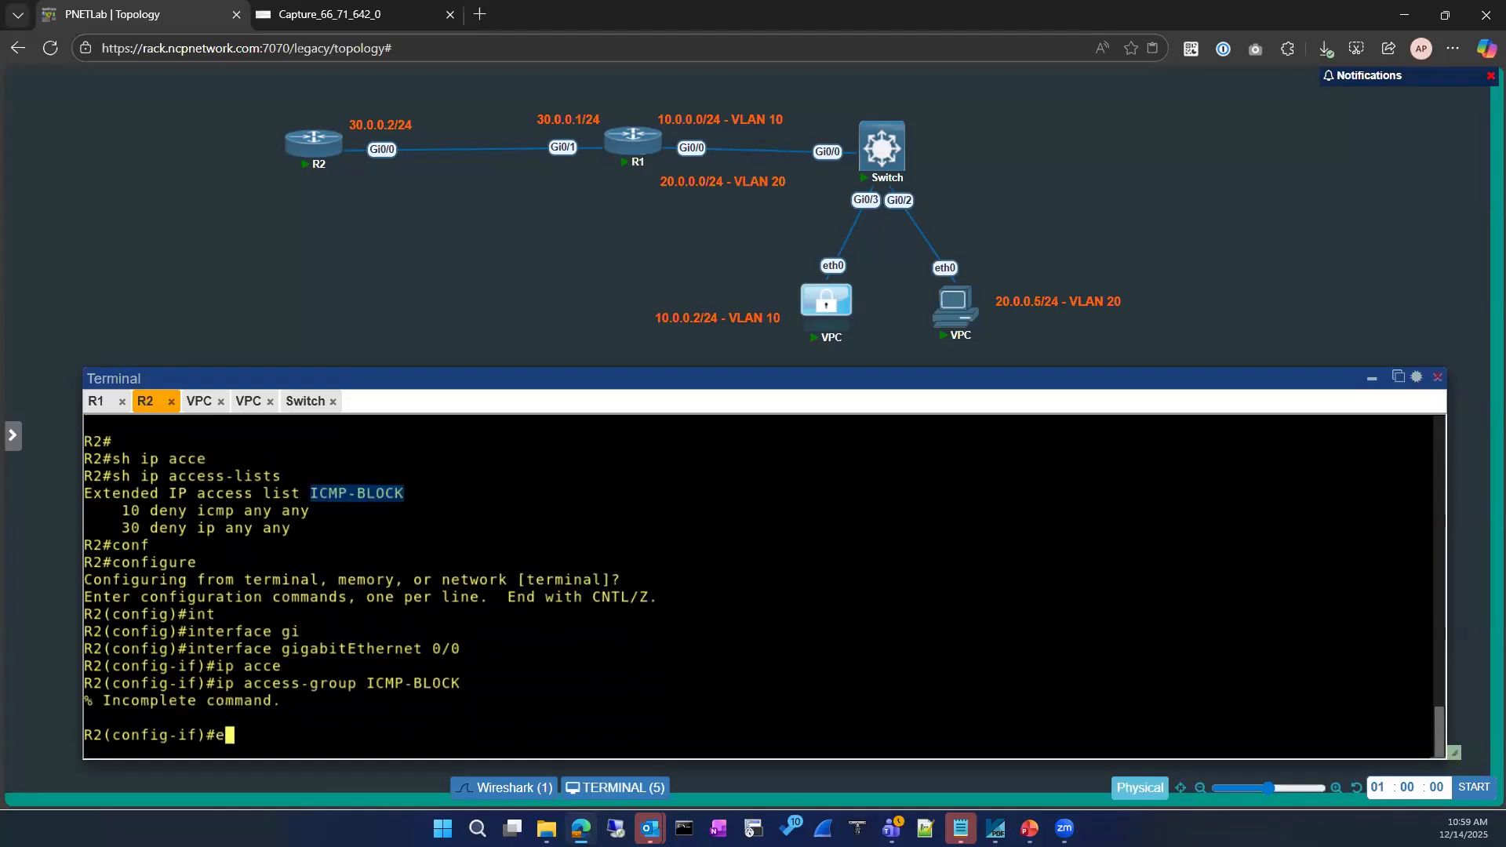
key(Up)
key(BackSpace)
key(Tab)
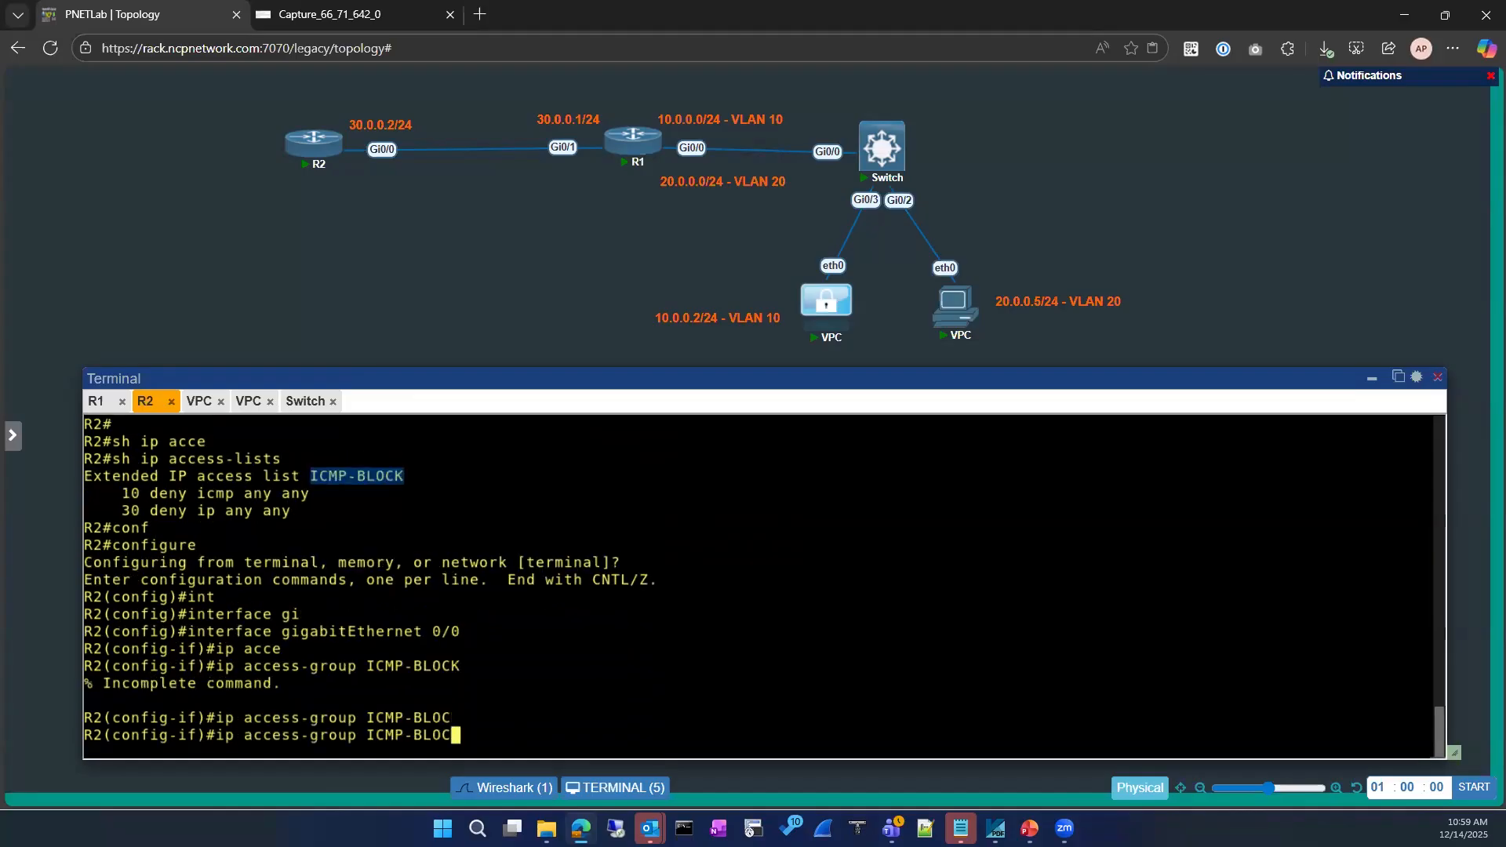
key(BackSpace)
key(BackSpace)
key(BackSpace)
key(BackSpace)
key(BackSpace)
key(BackSpace)
key(BackSpace)
key(BackSpace)
key(BackSpace)
text(ICMP-BLOCK)
text(in)
key(Tab)
key(Return)
key(Return)
Exit twice back to privileged exec mode
text(exit)
key(Return)
text(exit)
key(Return)
key(Return)
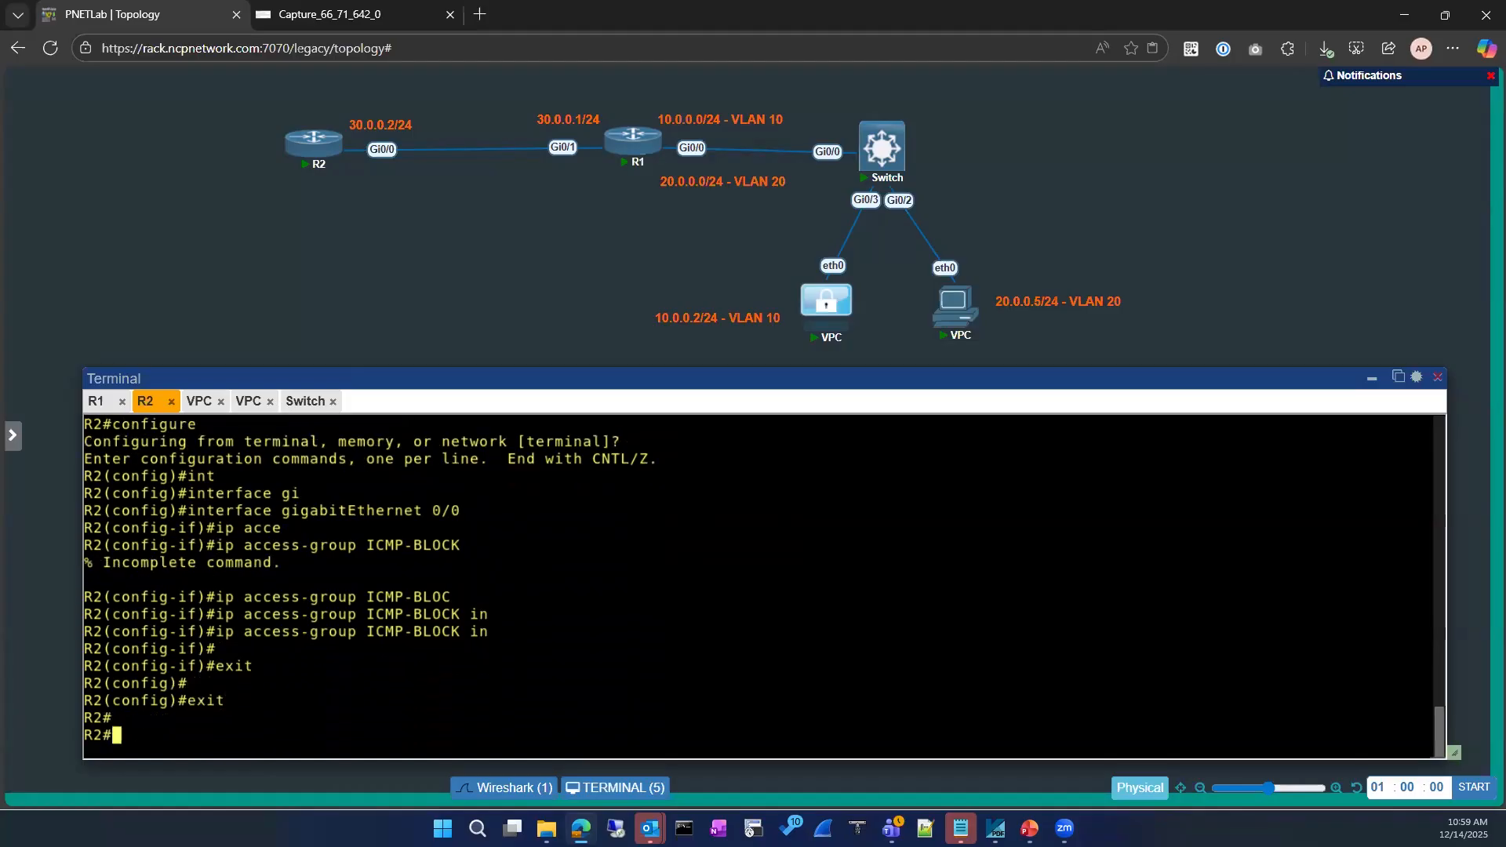
Rerun ping 8.8.8.8 from R1 (U.U.U, 0 percent) and close the Capture_66_71_642_0 tab
click(96, 401)
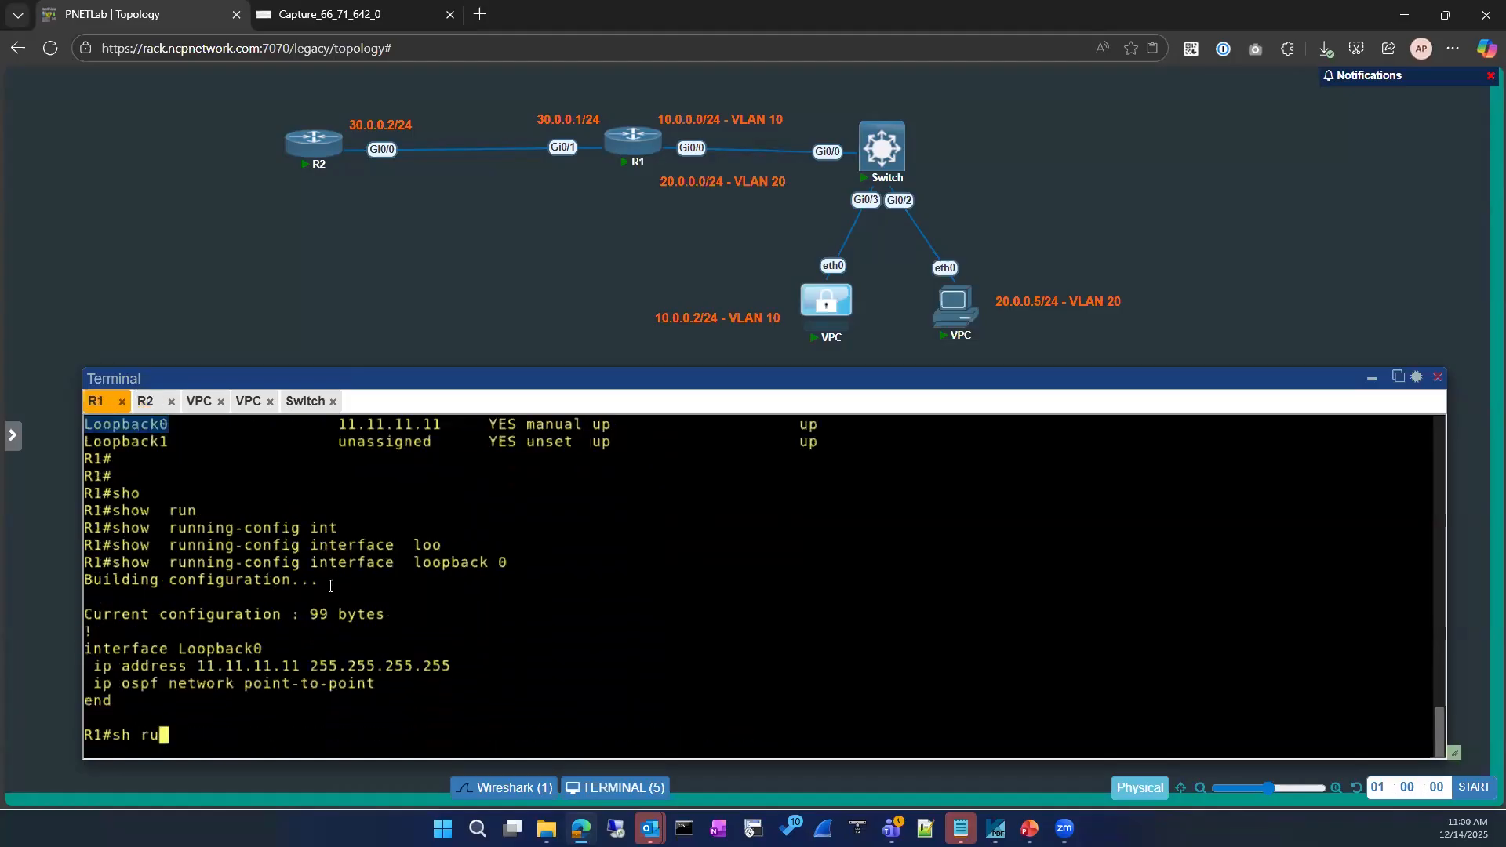
key(Up)
key(Up)
key(Return)
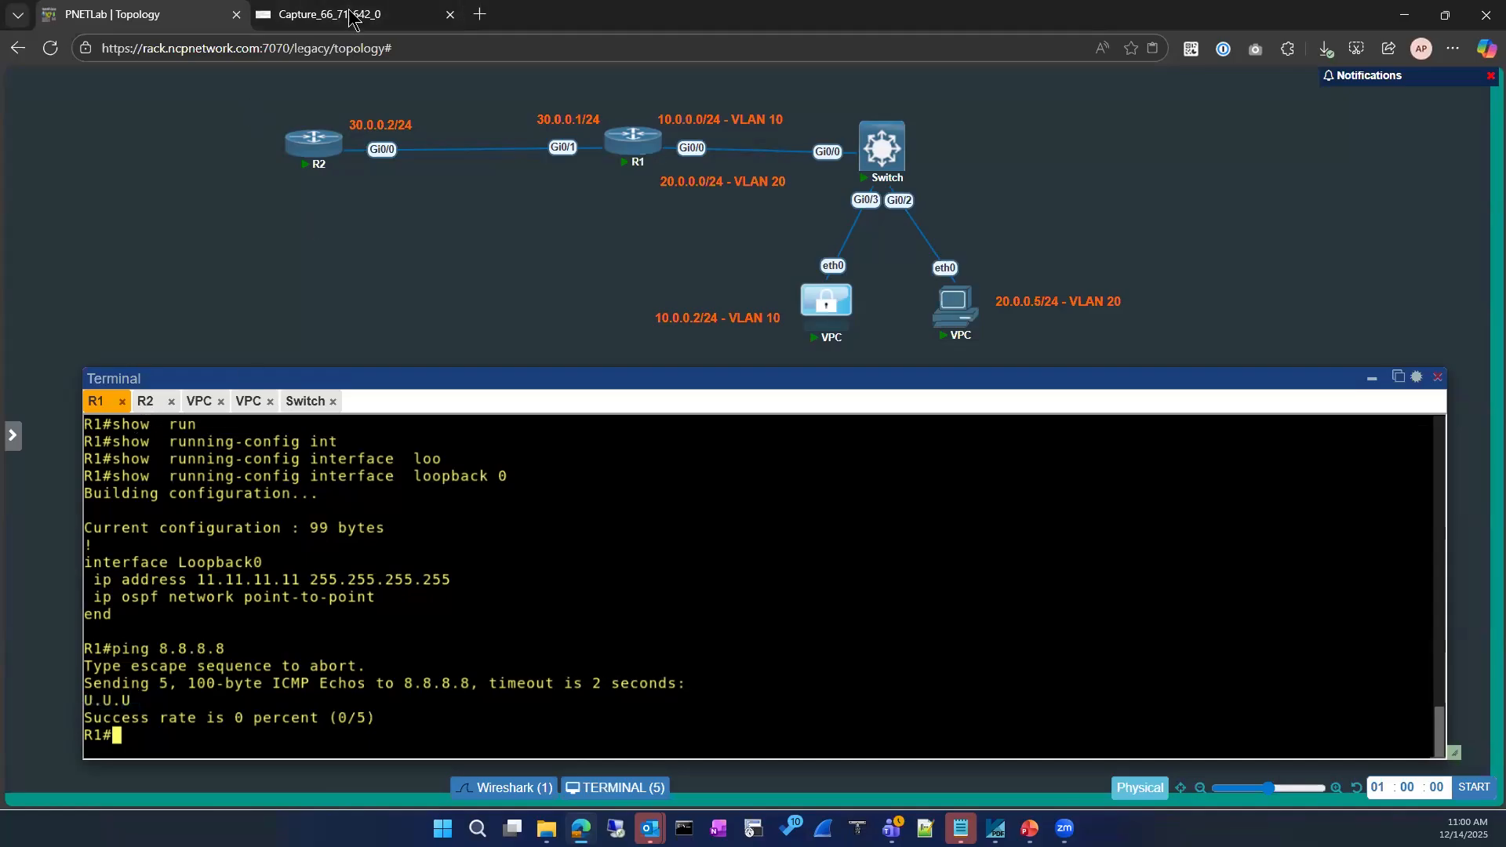
click(439, 19)
click(450, 15)
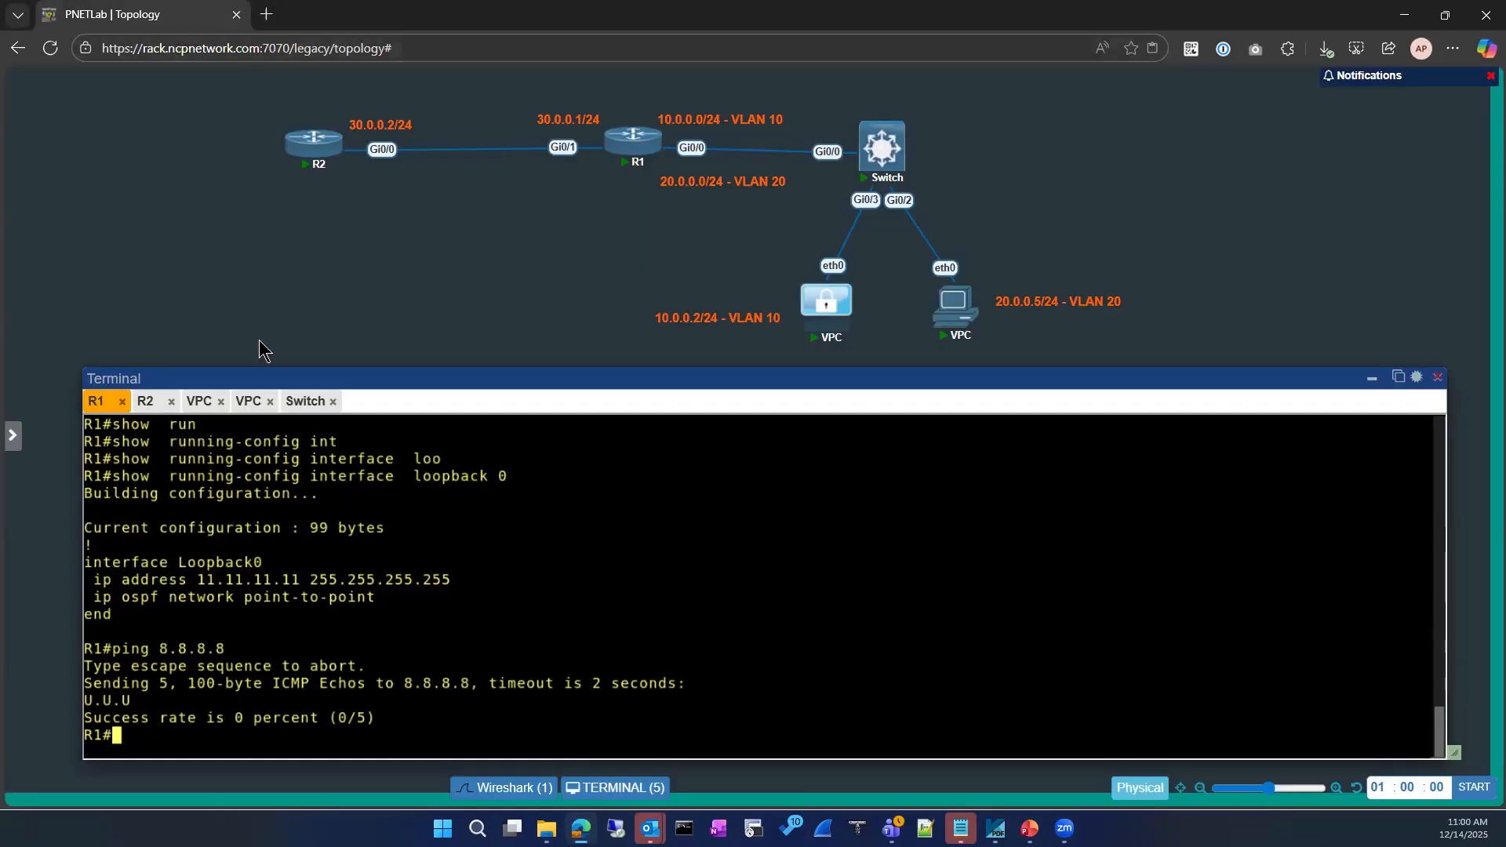
Start a Wireshark capture on R1's Gi0/1, discarding the stray Gi0/0 capture, in its own tab
right_click(623, 141)
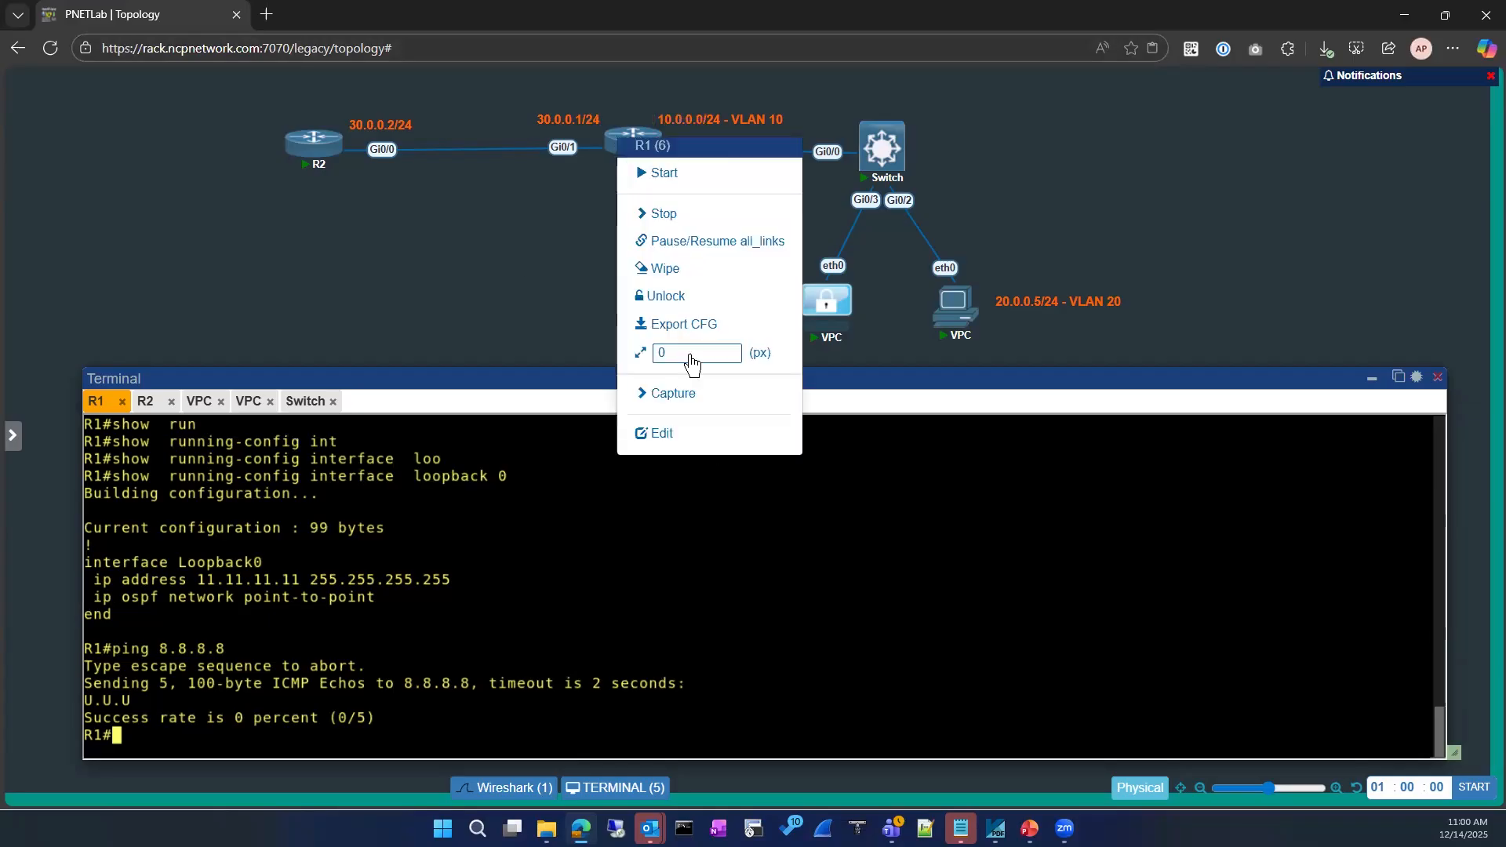
click(669, 401)
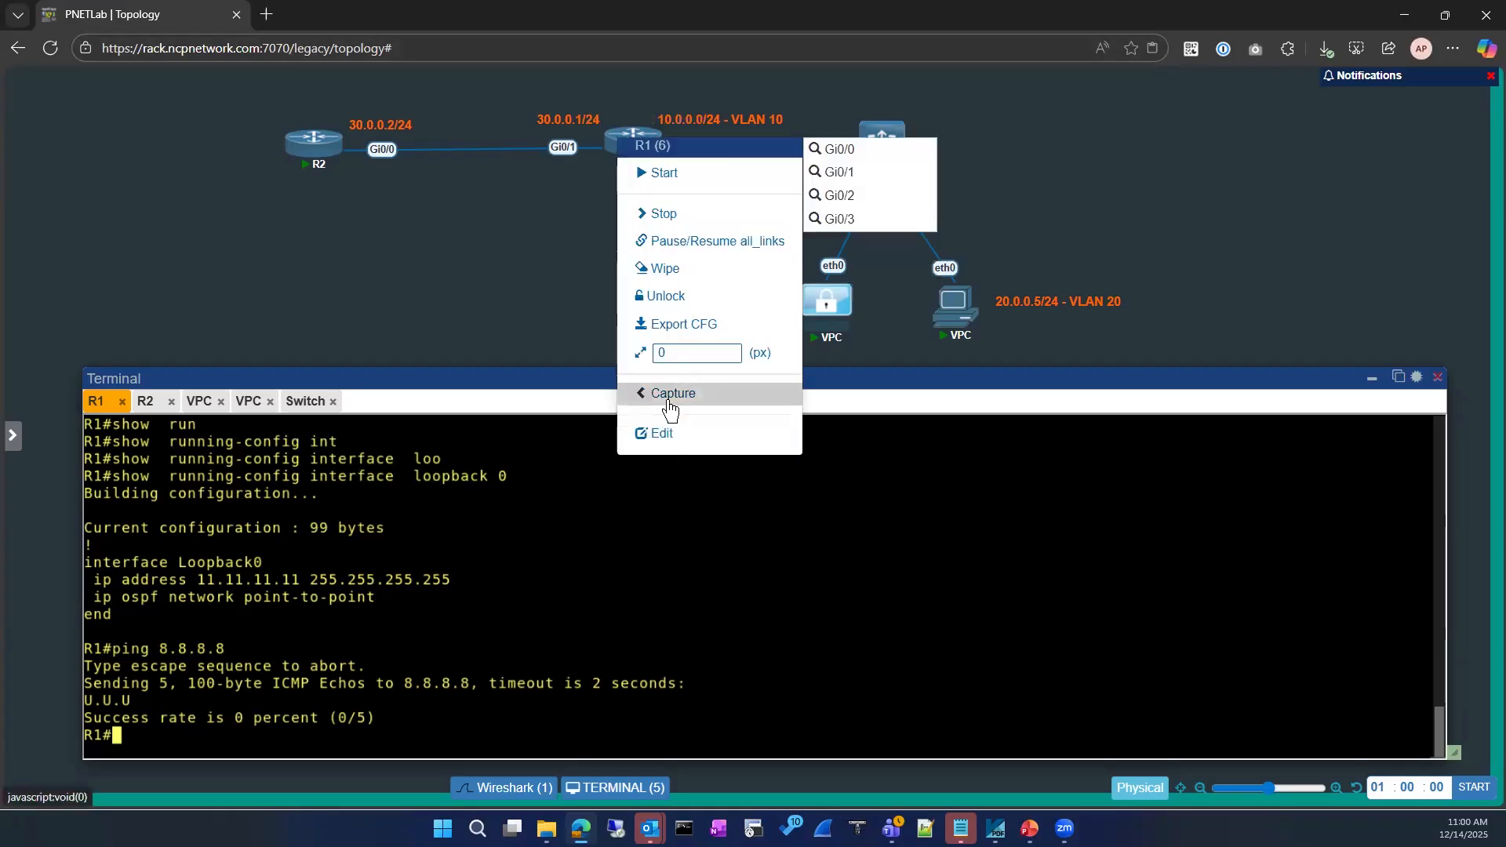
click(839, 171)
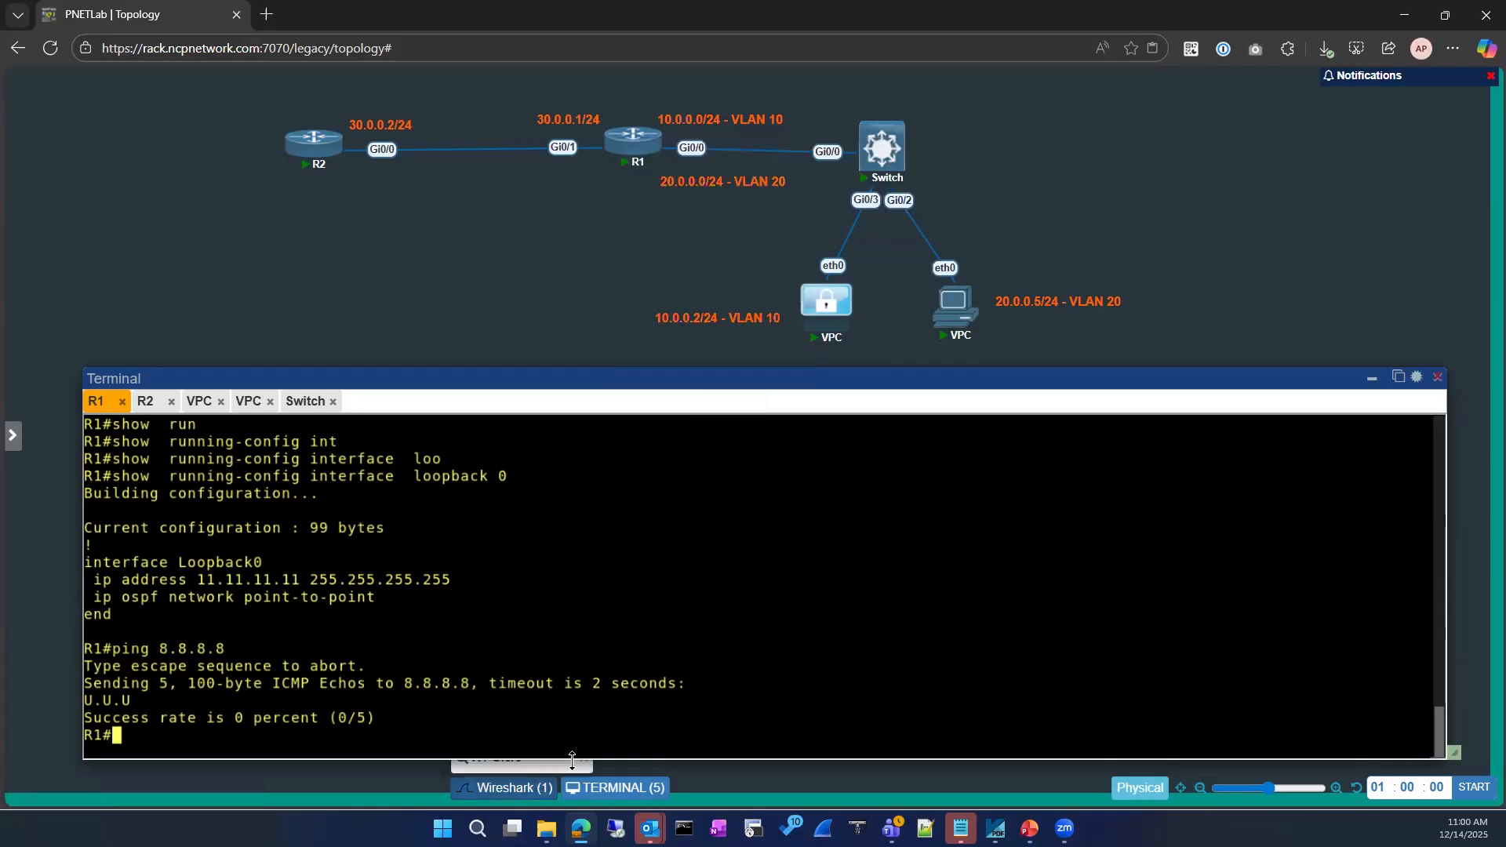
drag(503, 375, 474, 266)
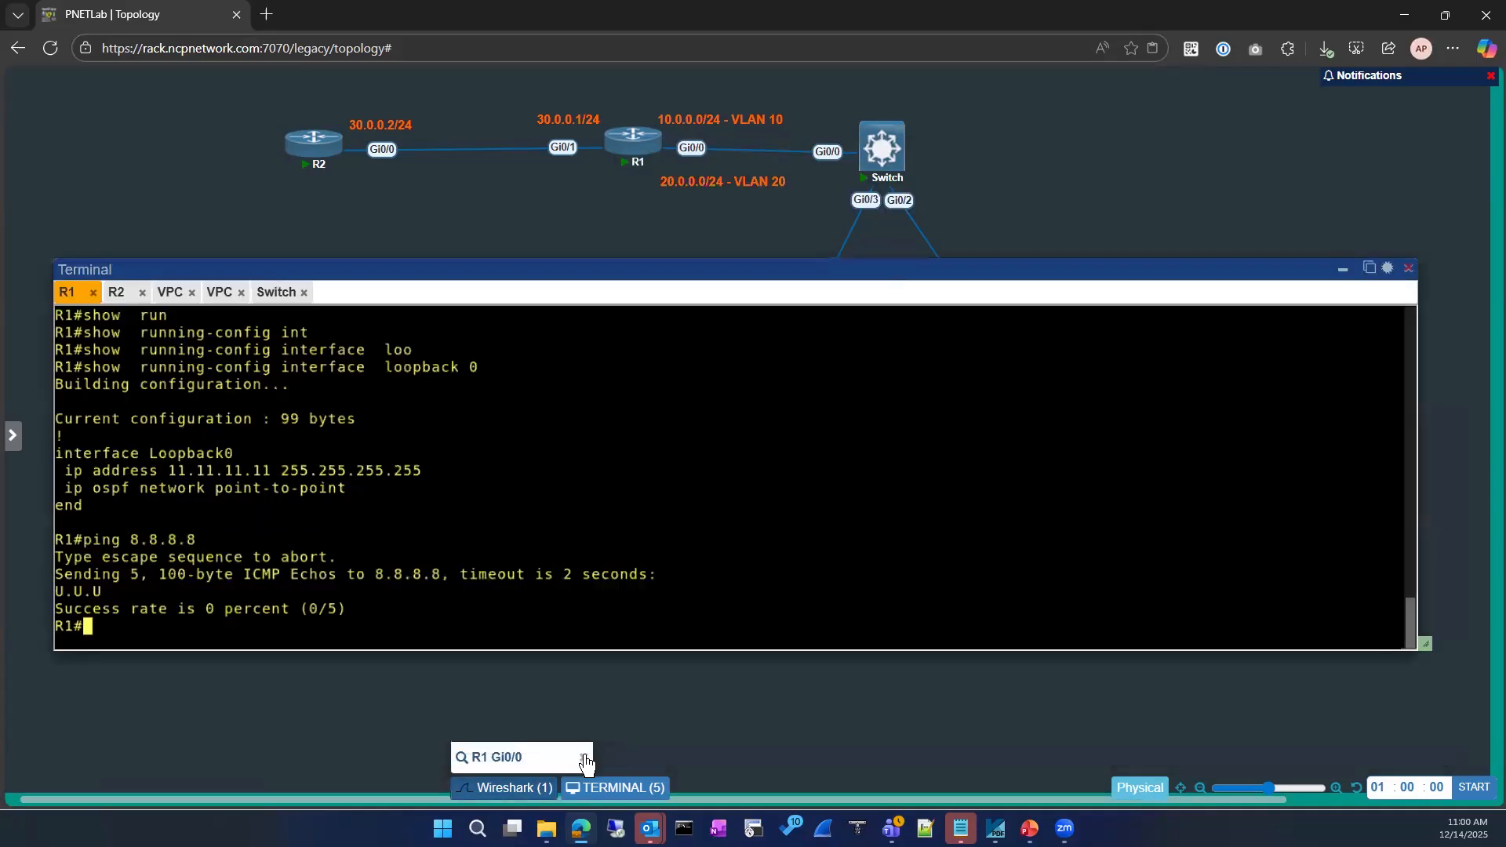
click(584, 757)
drag(411, 267, 411, 381)
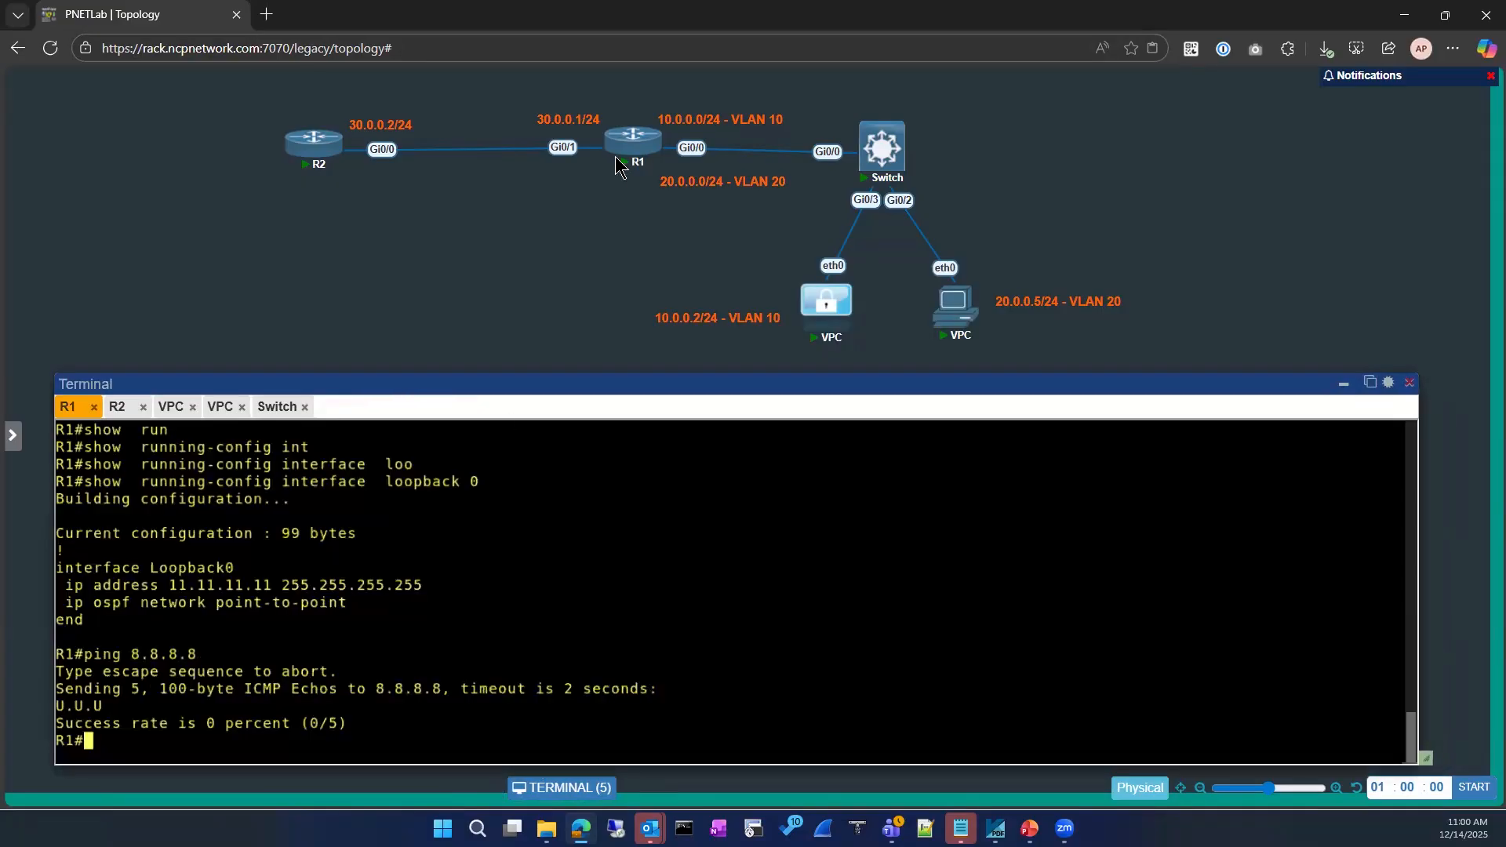
right_click(620, 151)
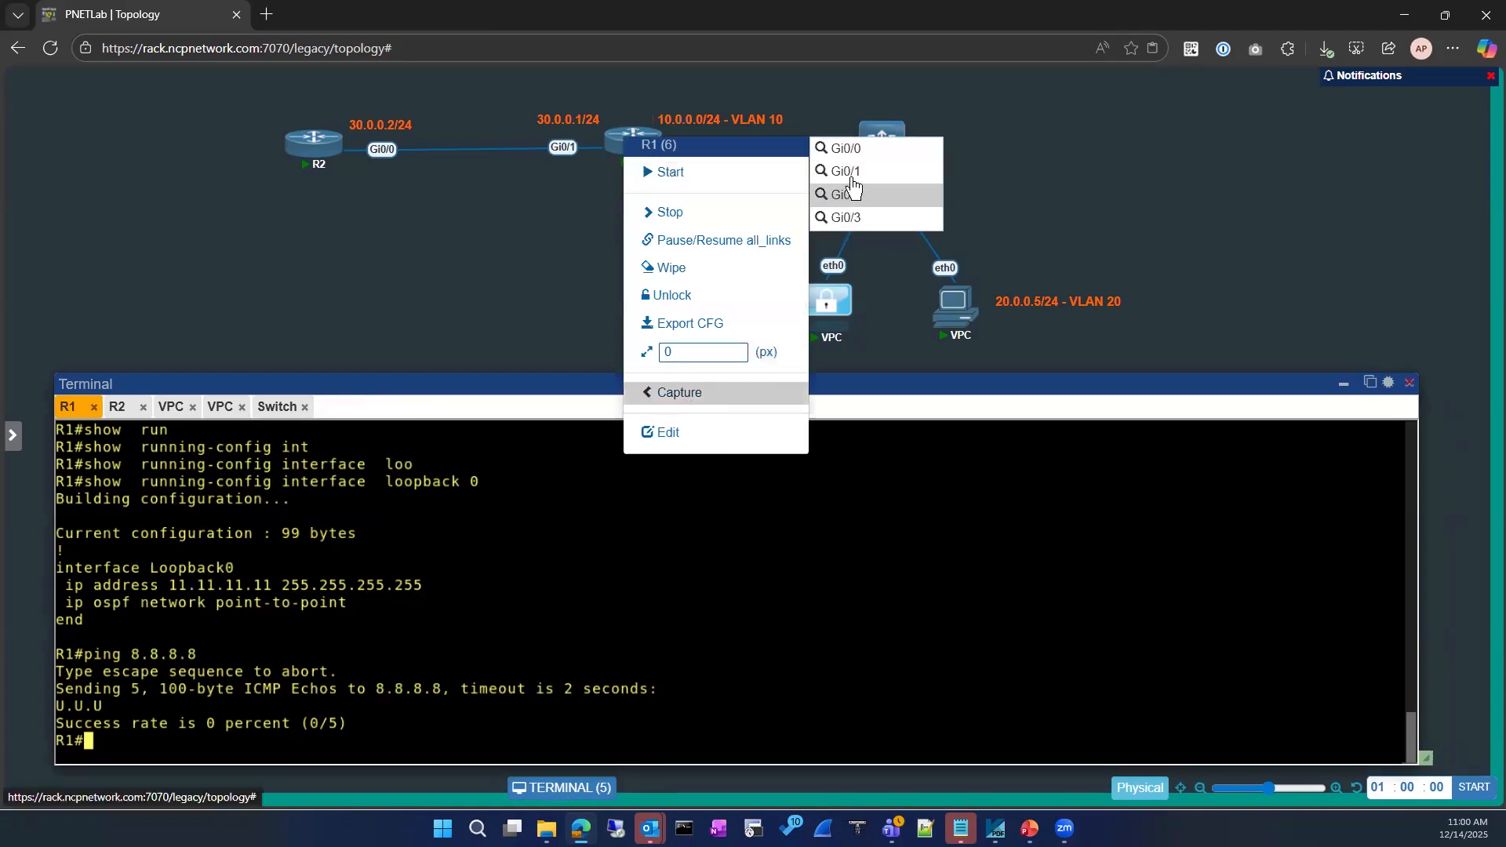
click(854, 191)
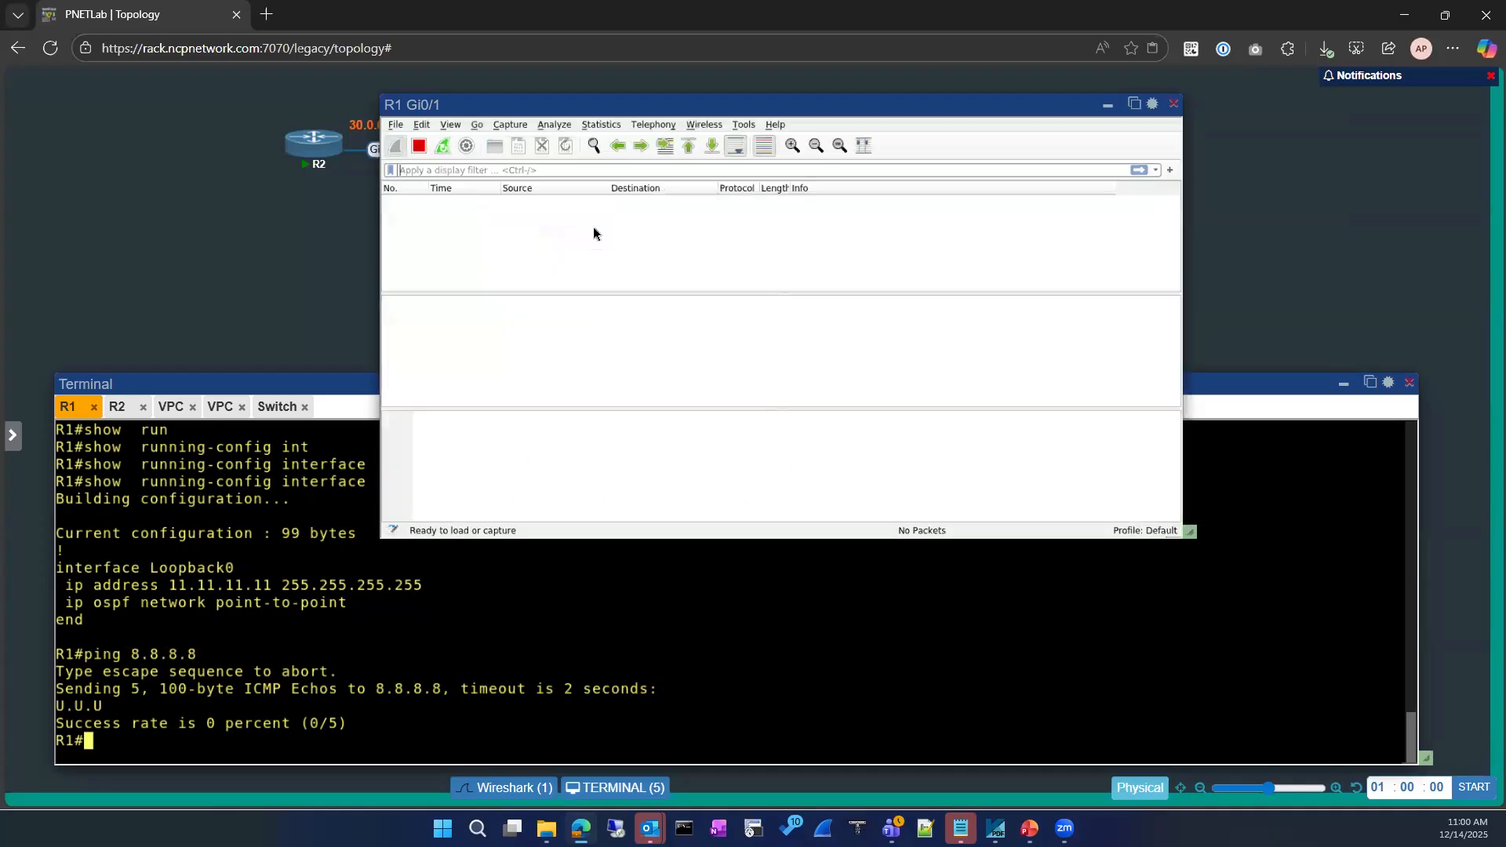
click(1130, 108)
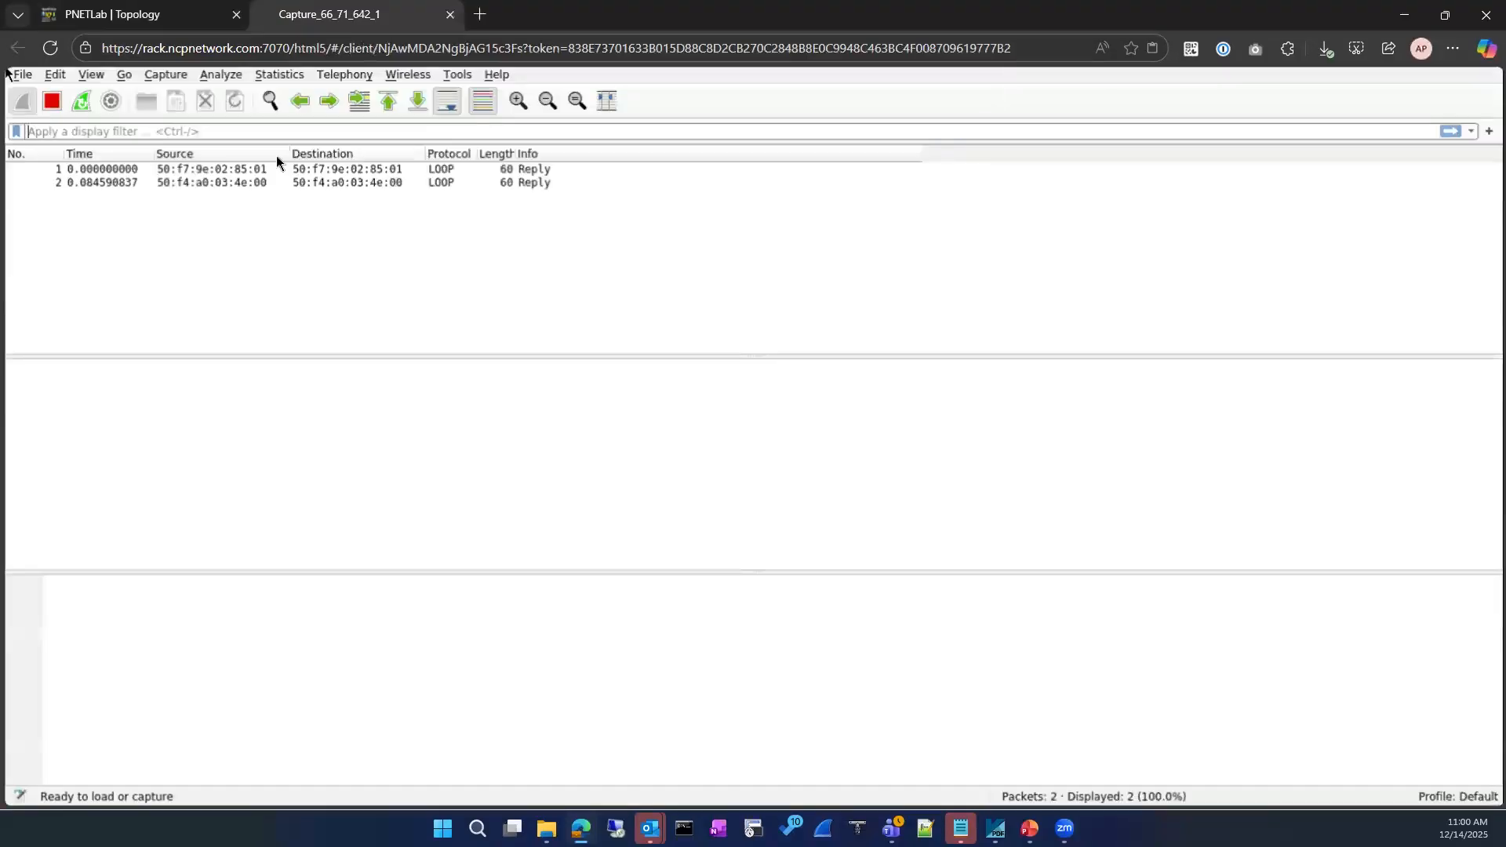
Rerun ping 8.8.8.8 from R1's terminal and return to the live capture
click(189, 21)
click(364, 19)
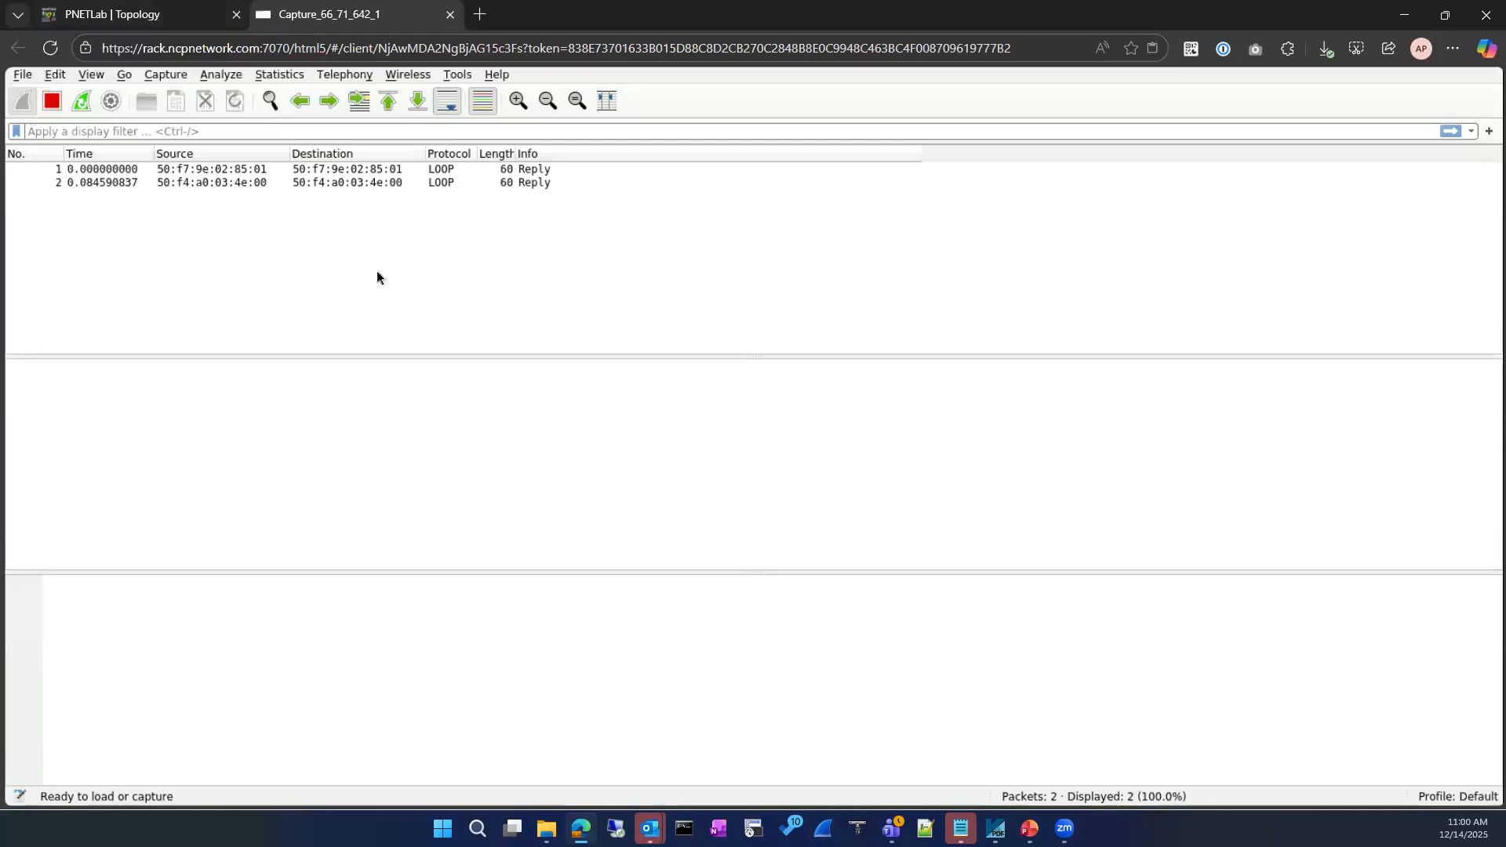
click(185, 15)
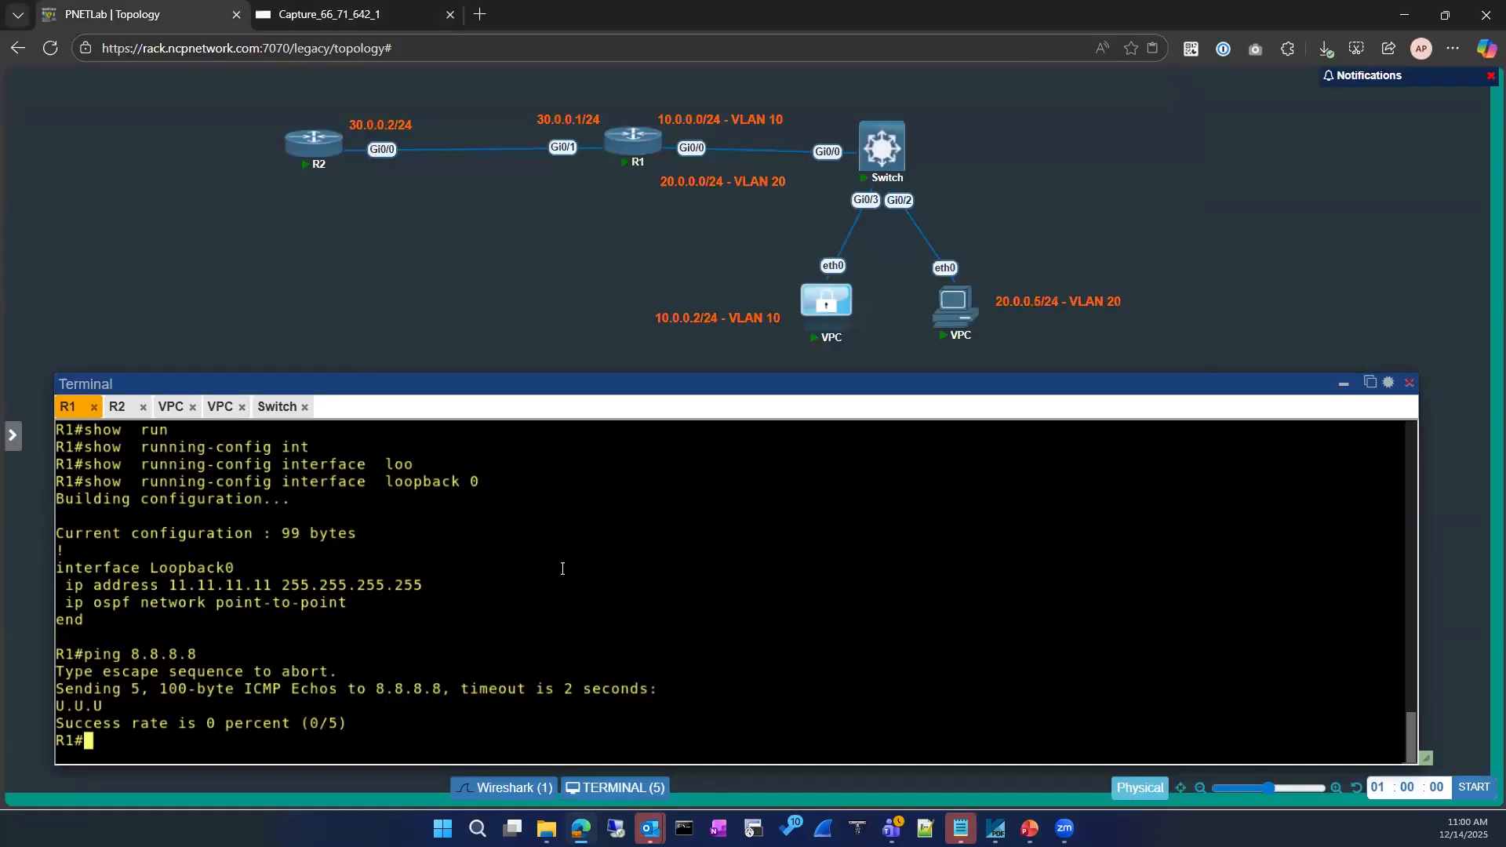
key(Return)
key(Up)
key(Return)
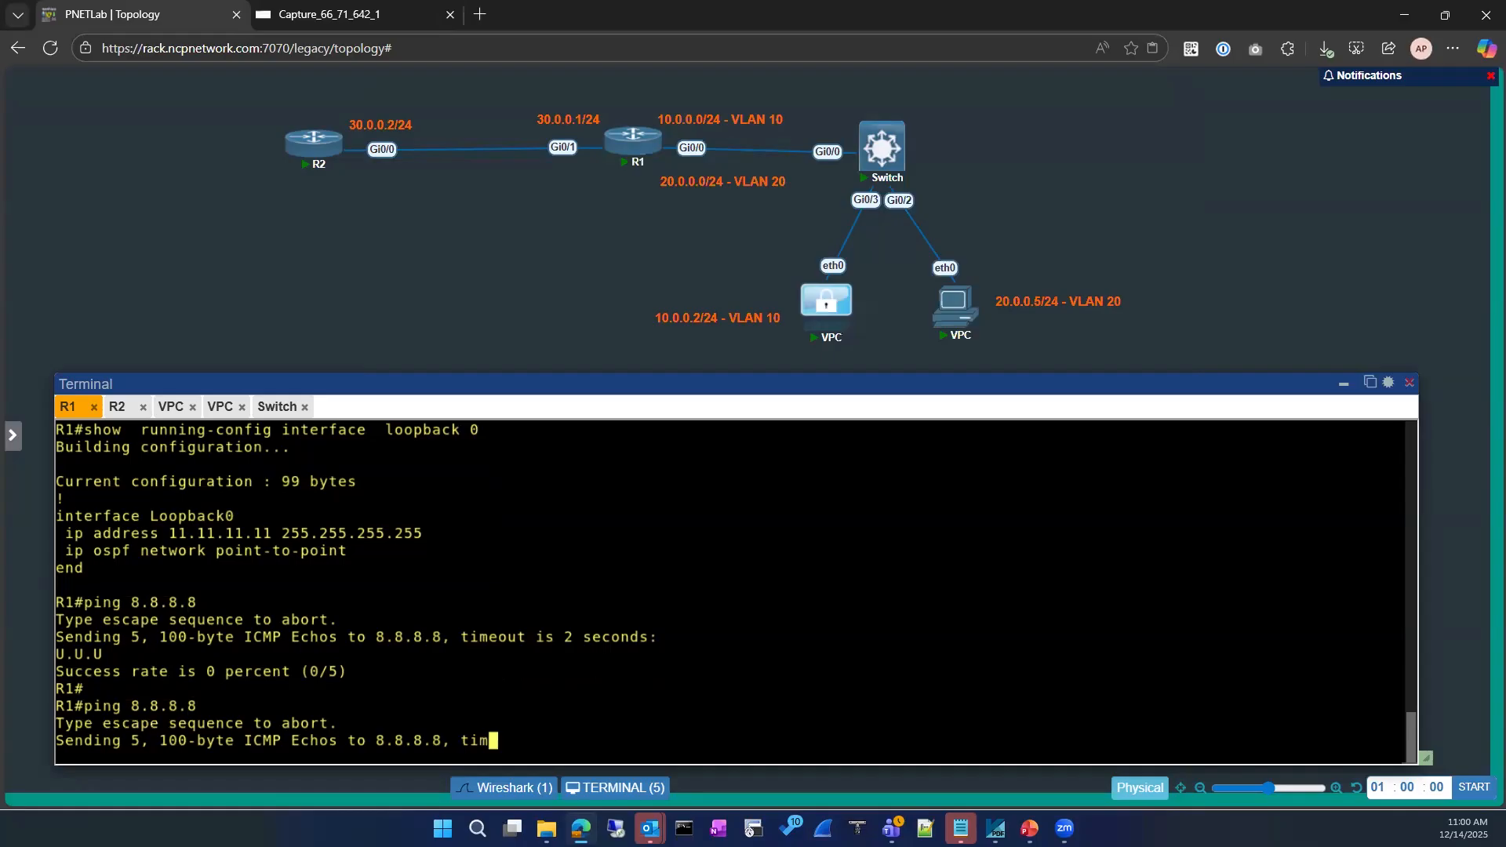
click(383, 15)
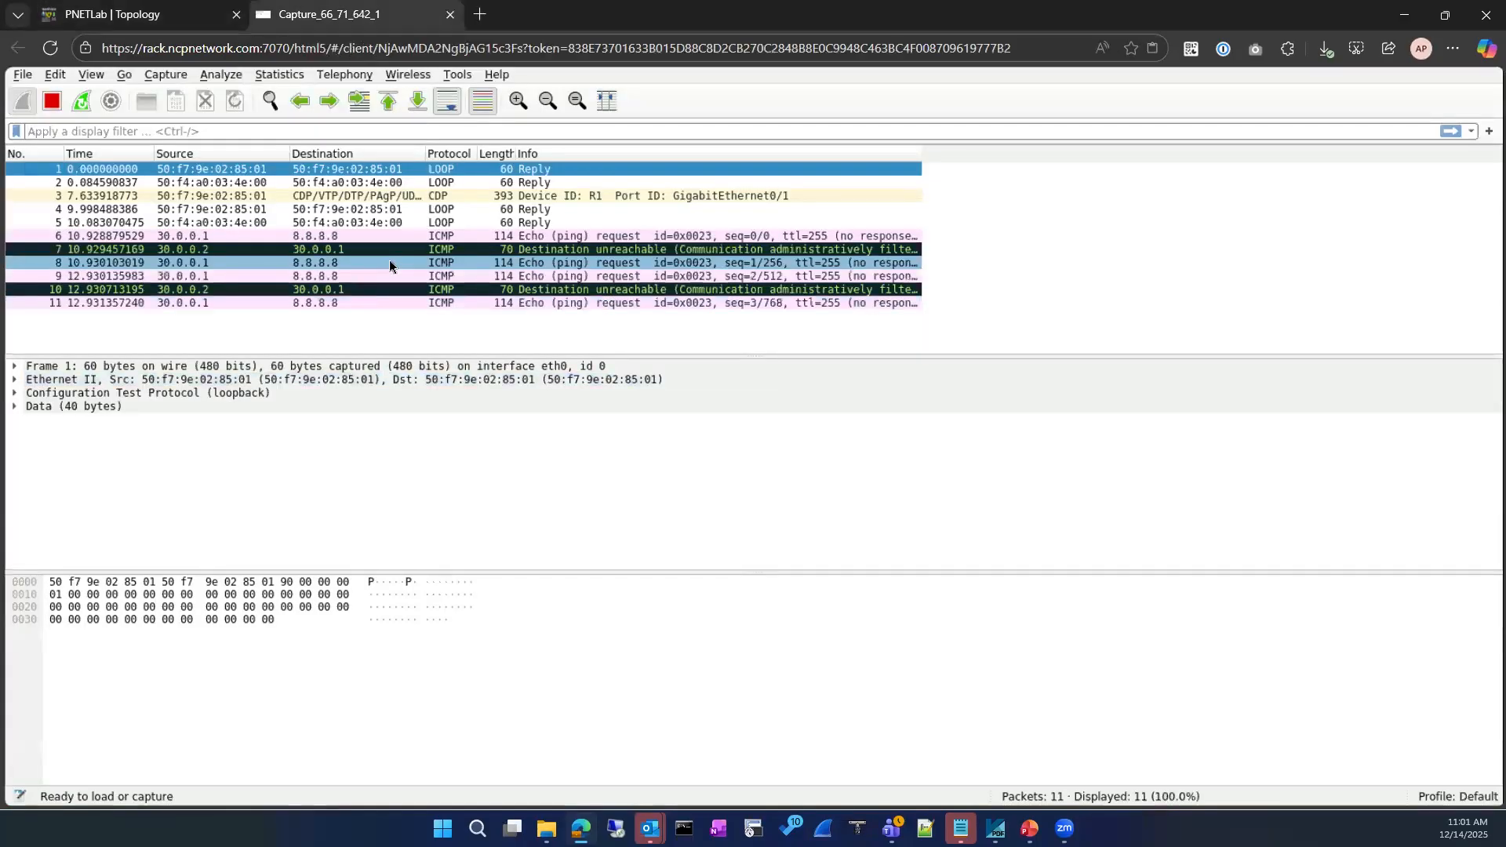
Stop the capture and decode packet 7's ICMP header as Type 3, Code 13
click(53, 101)
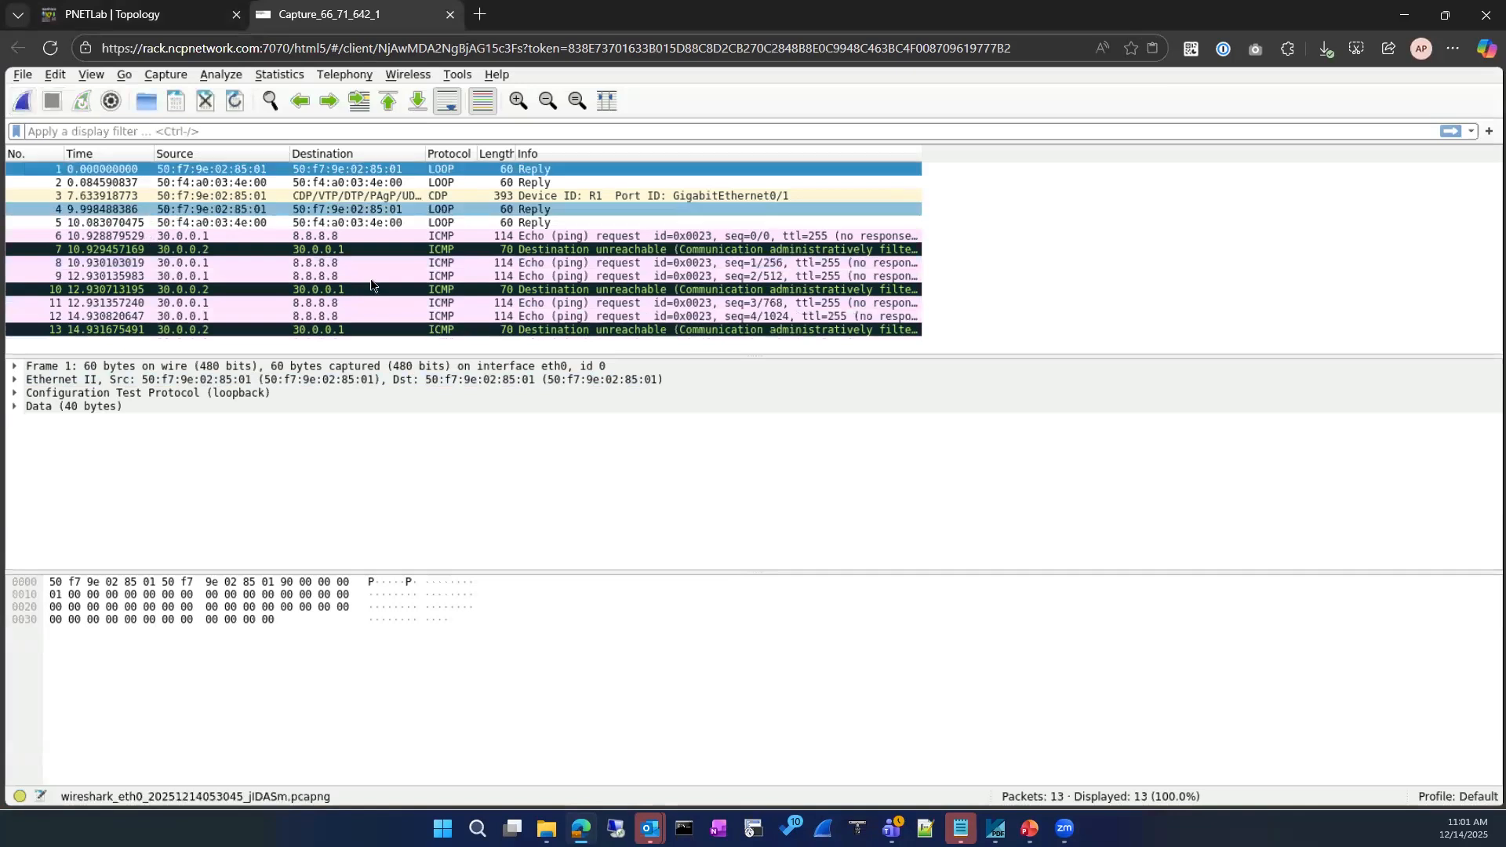
click(342, 249)
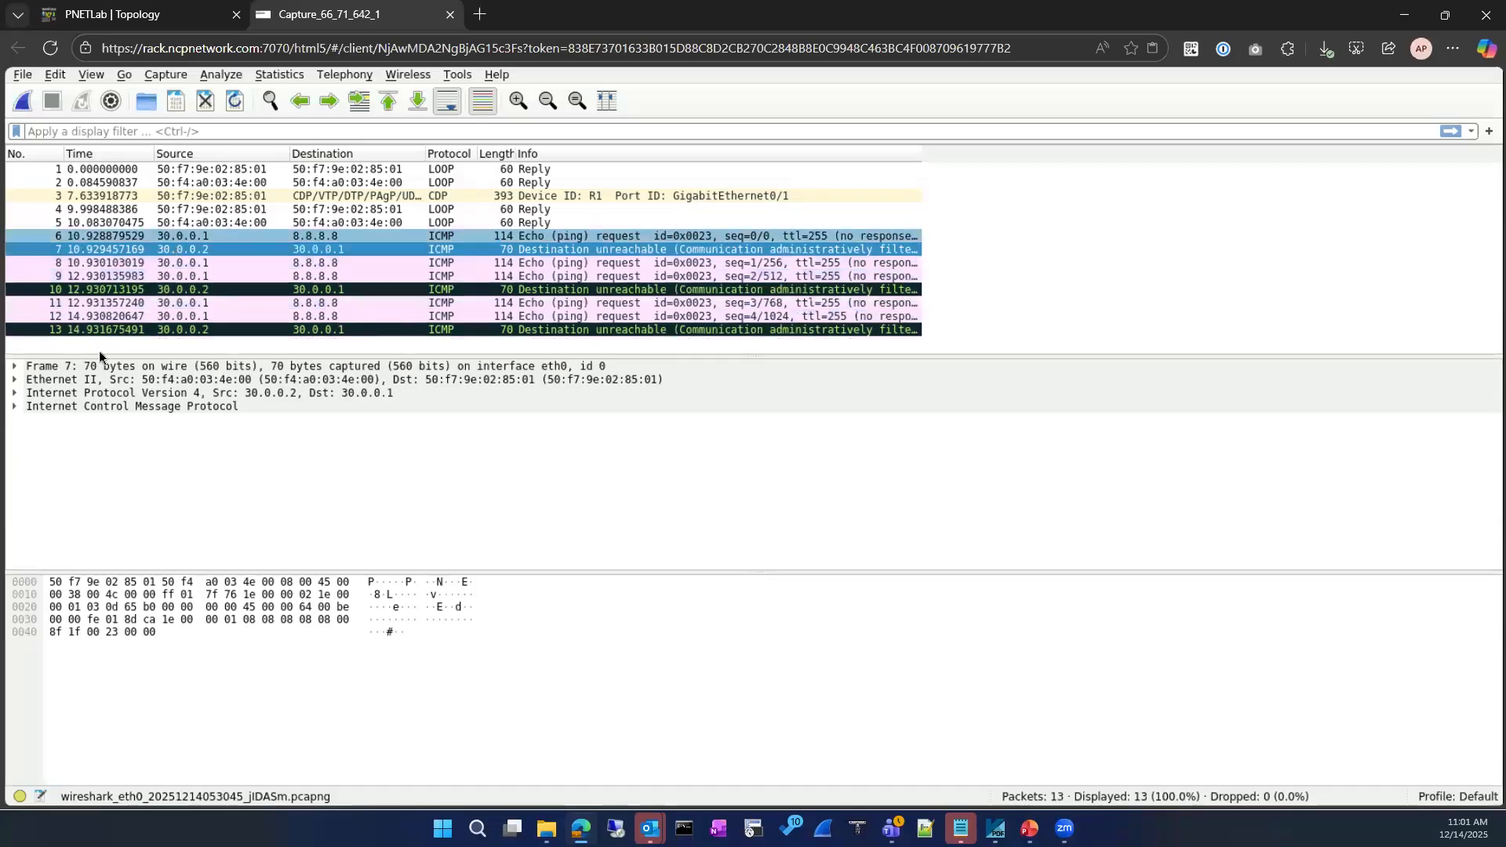
click(14, 407)
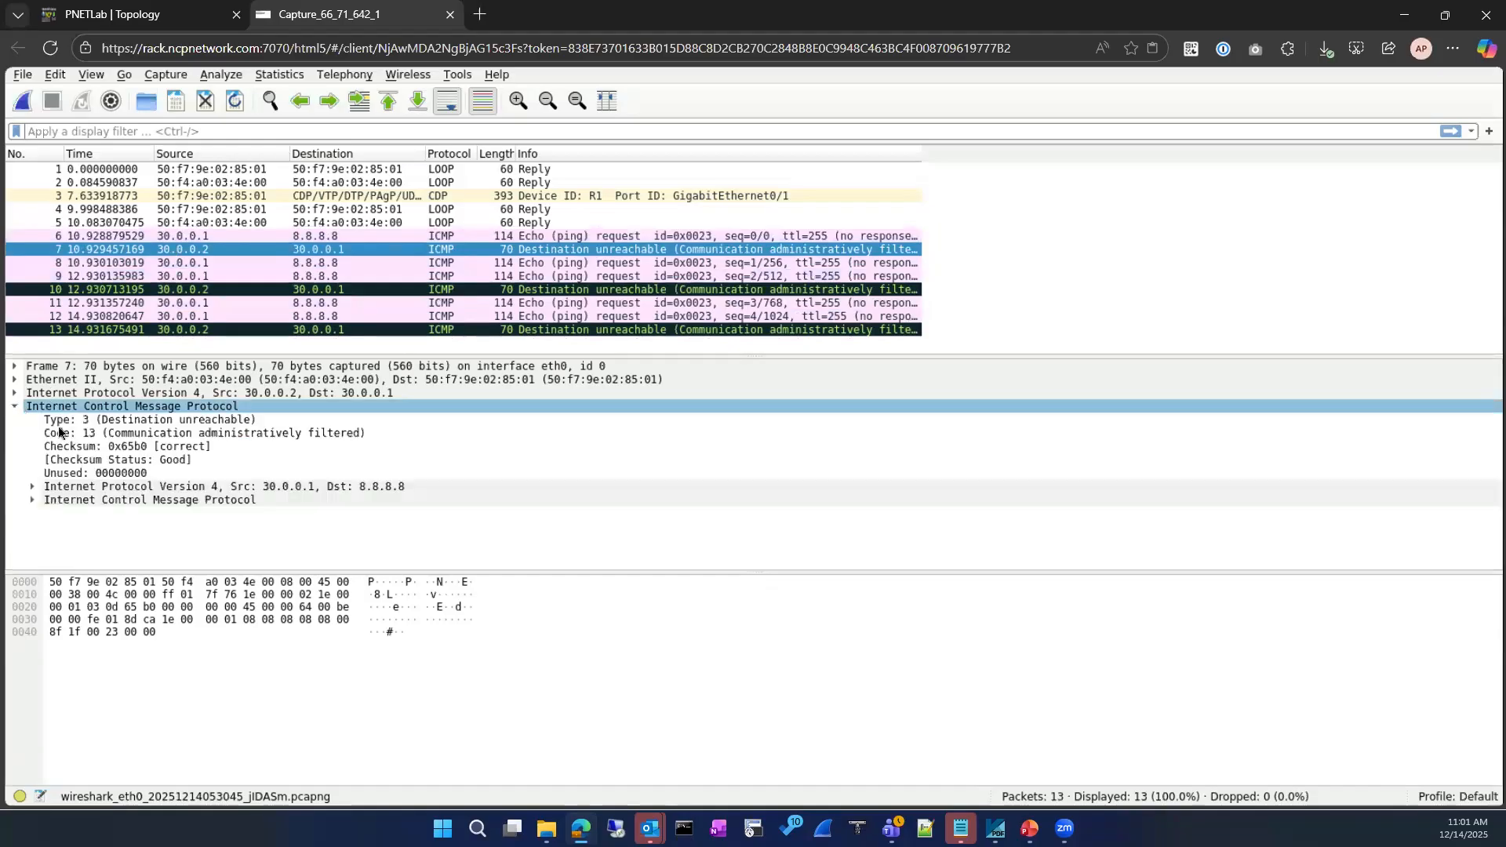
click(278, 433)
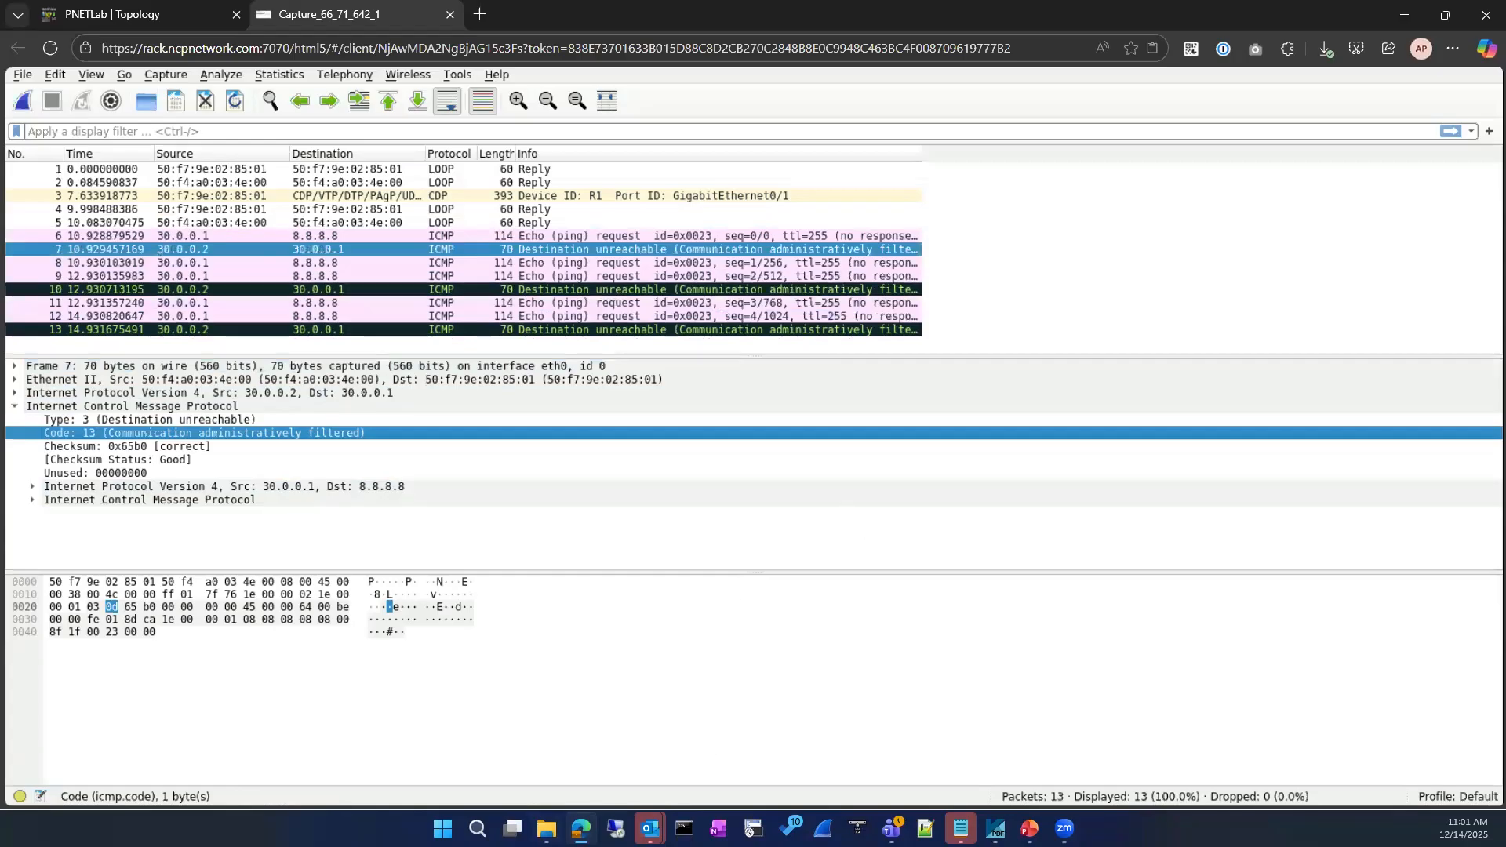
key(alt+Tab)
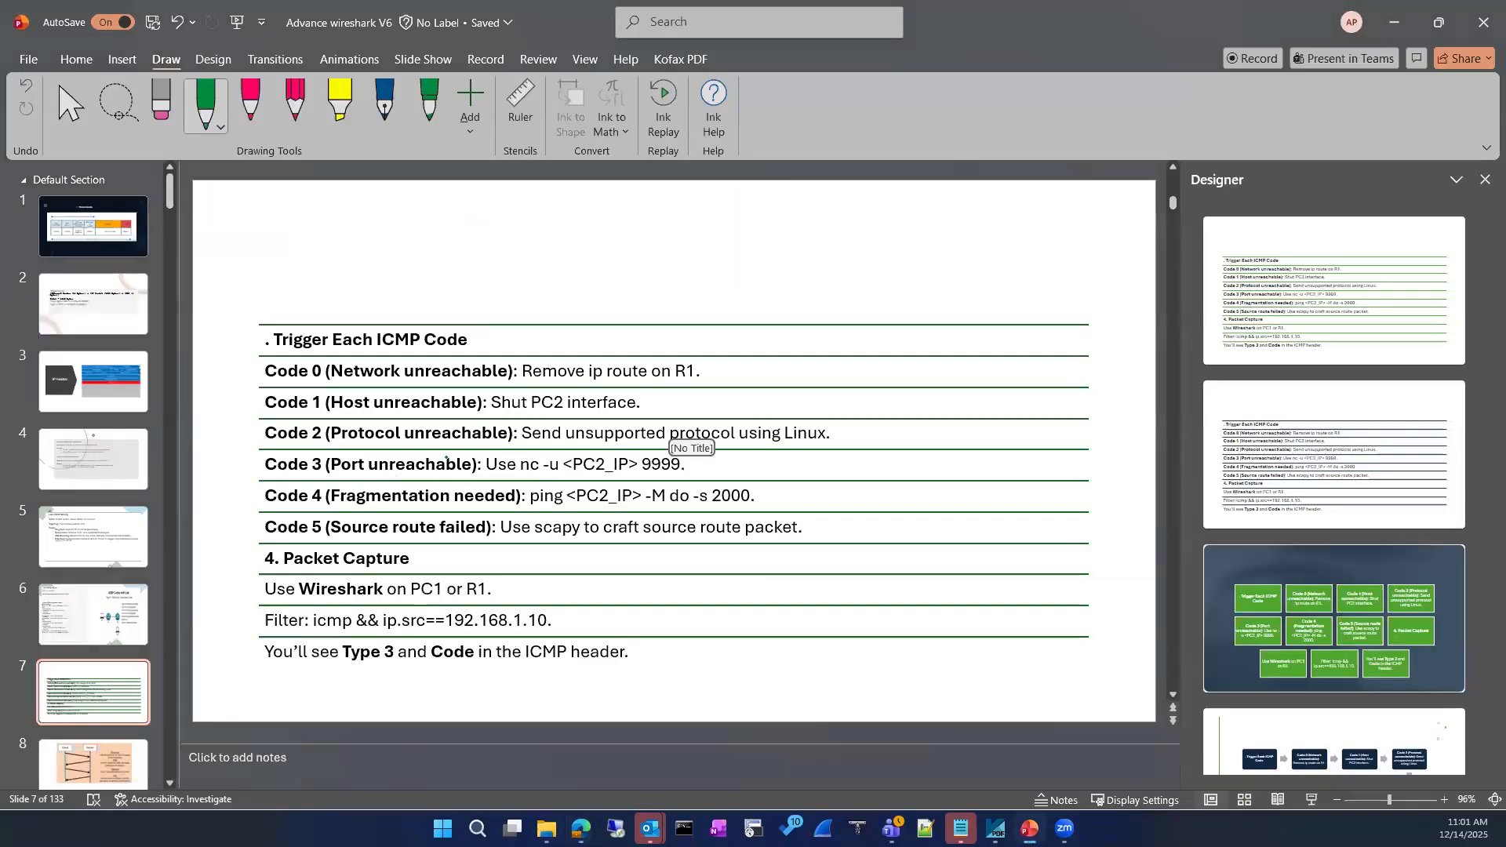
click(113, 487)
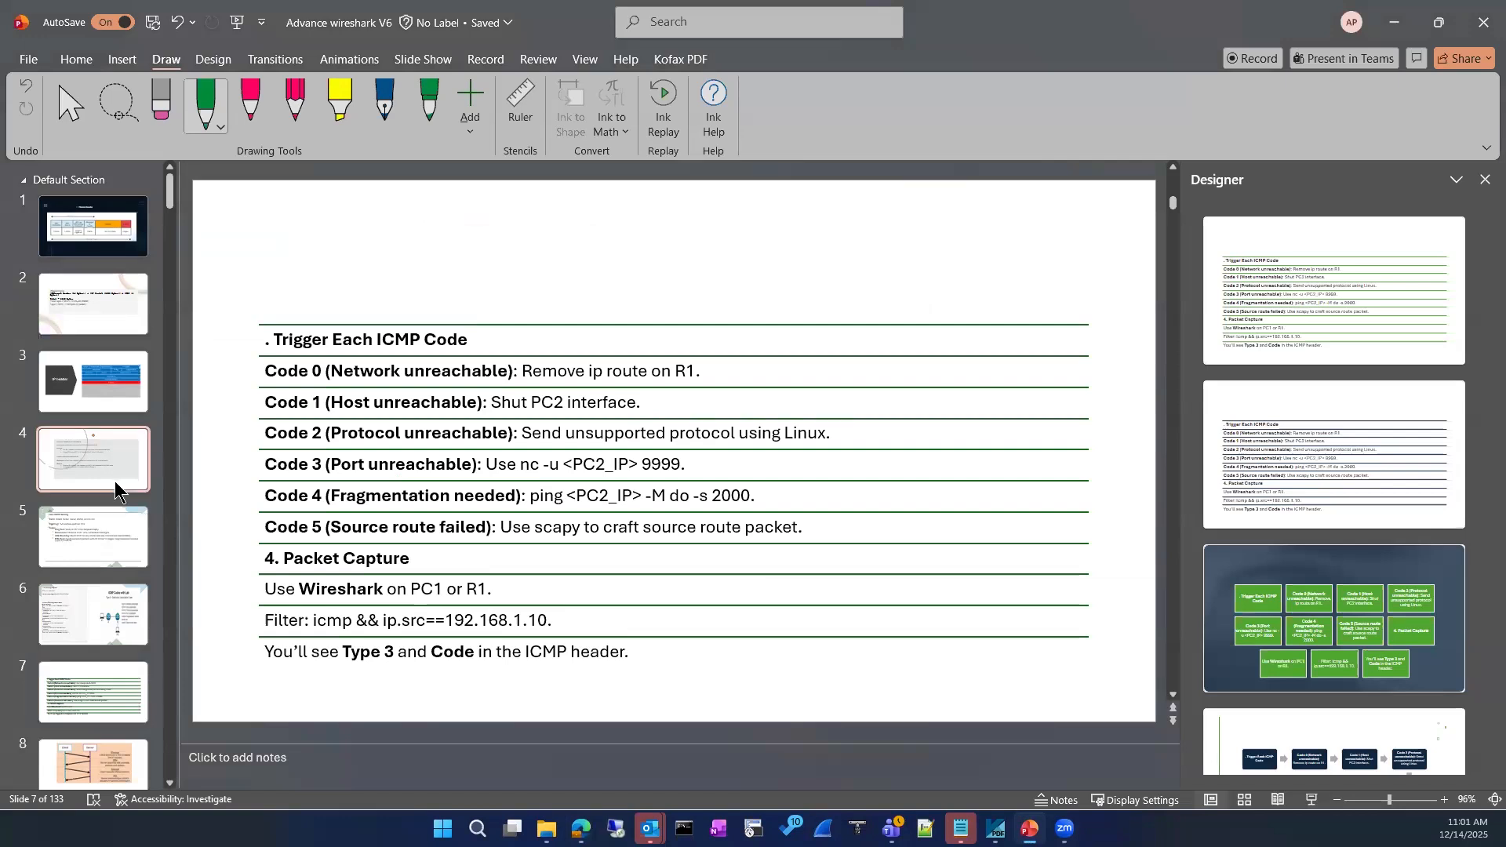
click(113, 547)
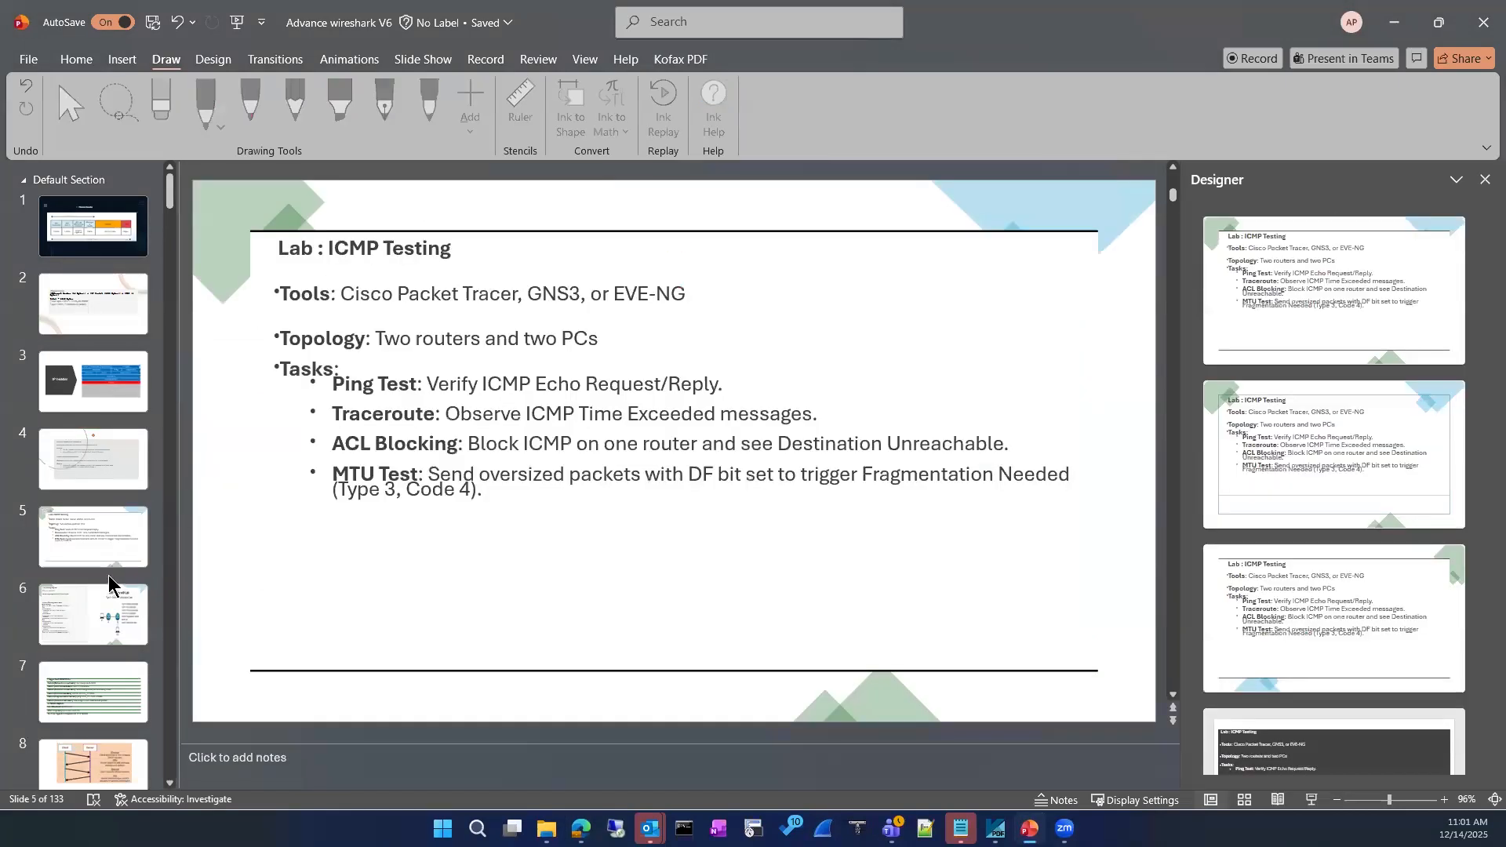
click(109, 599)
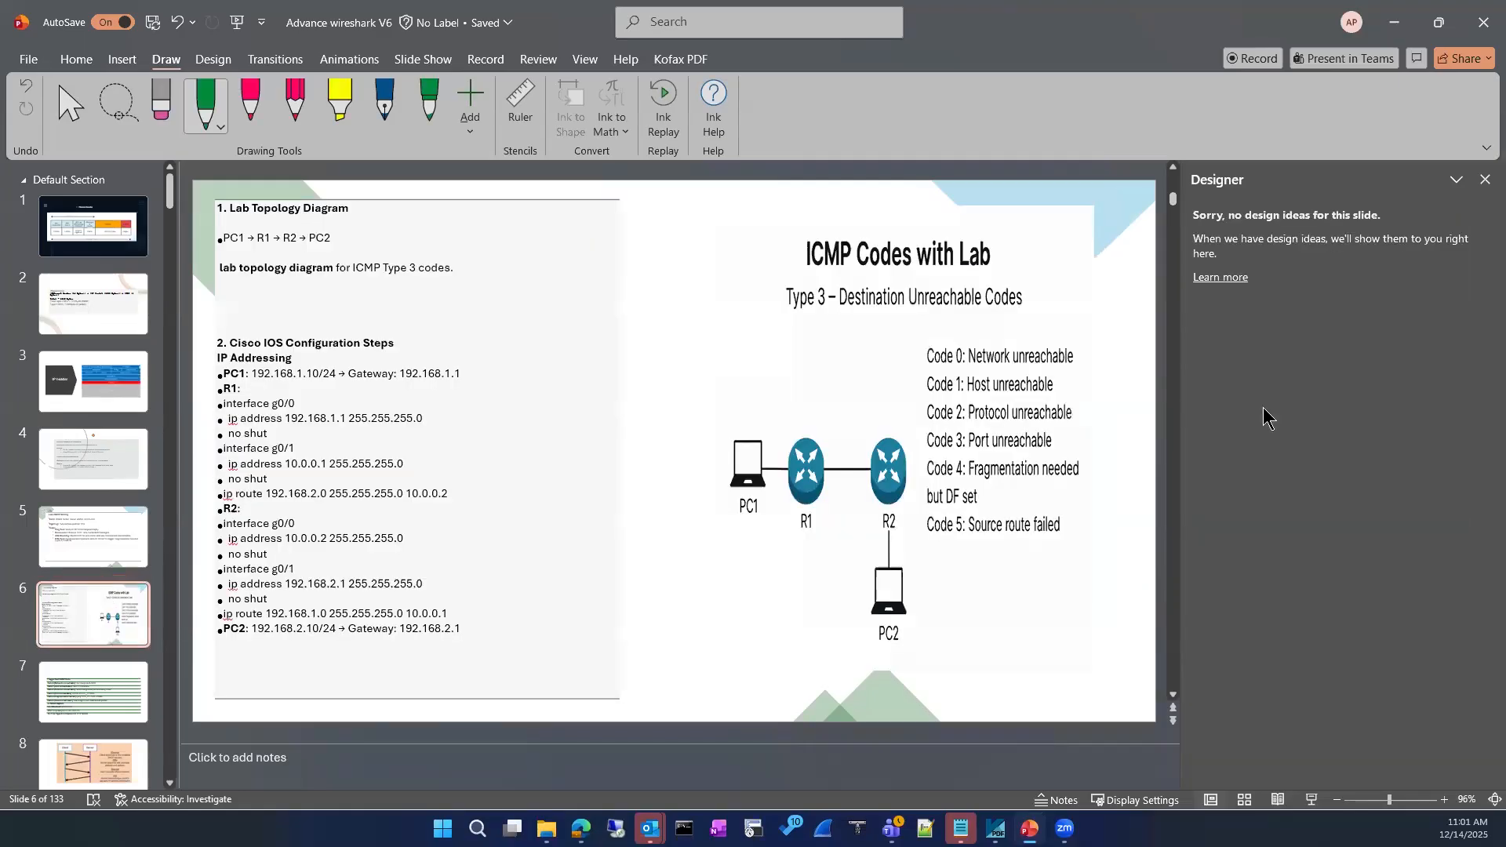
click(116, 701)
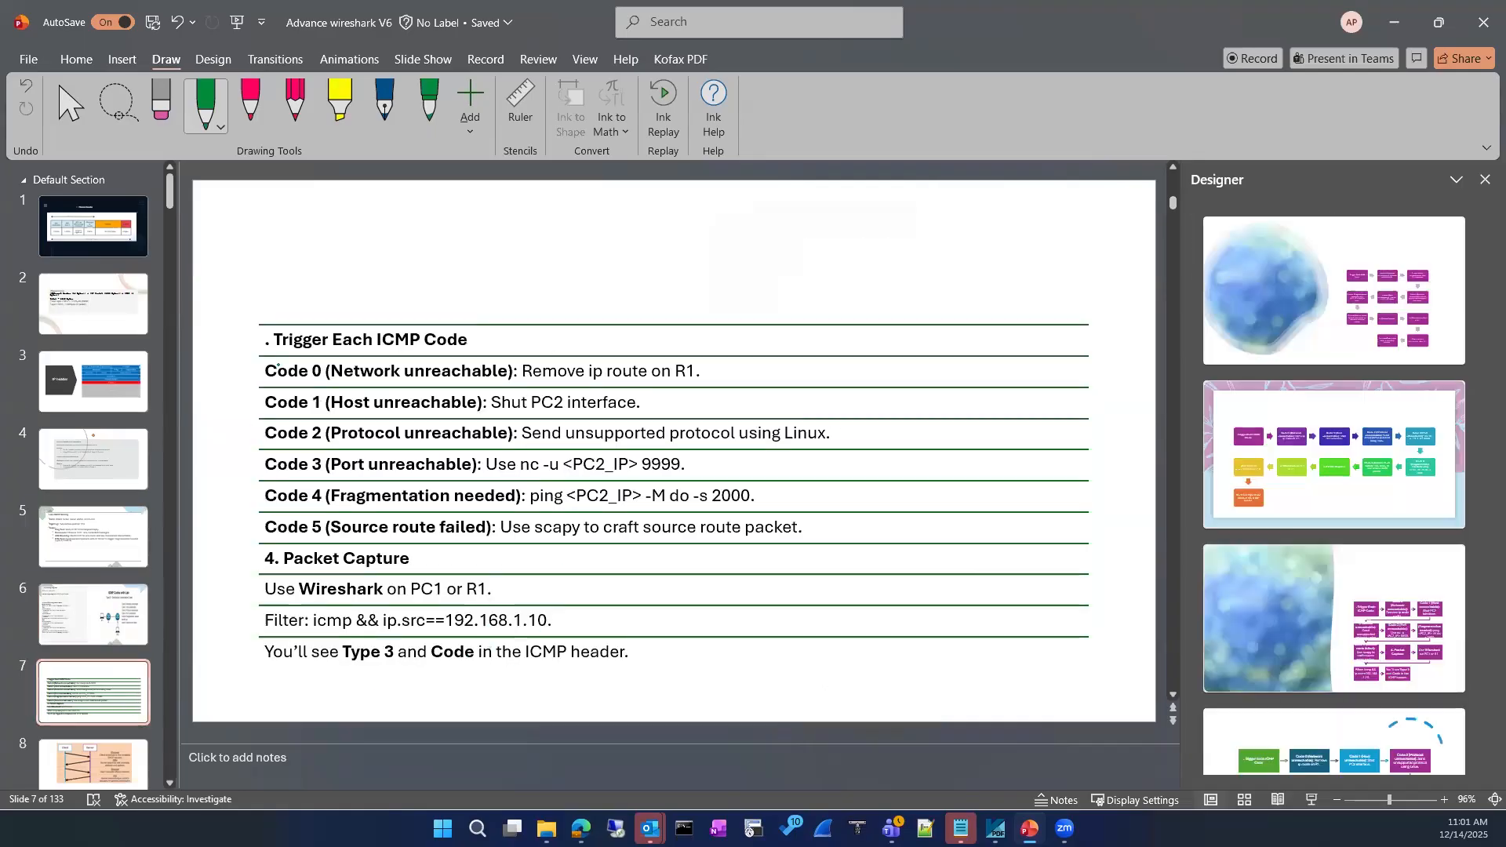
scroll(95, 620, down, 3)
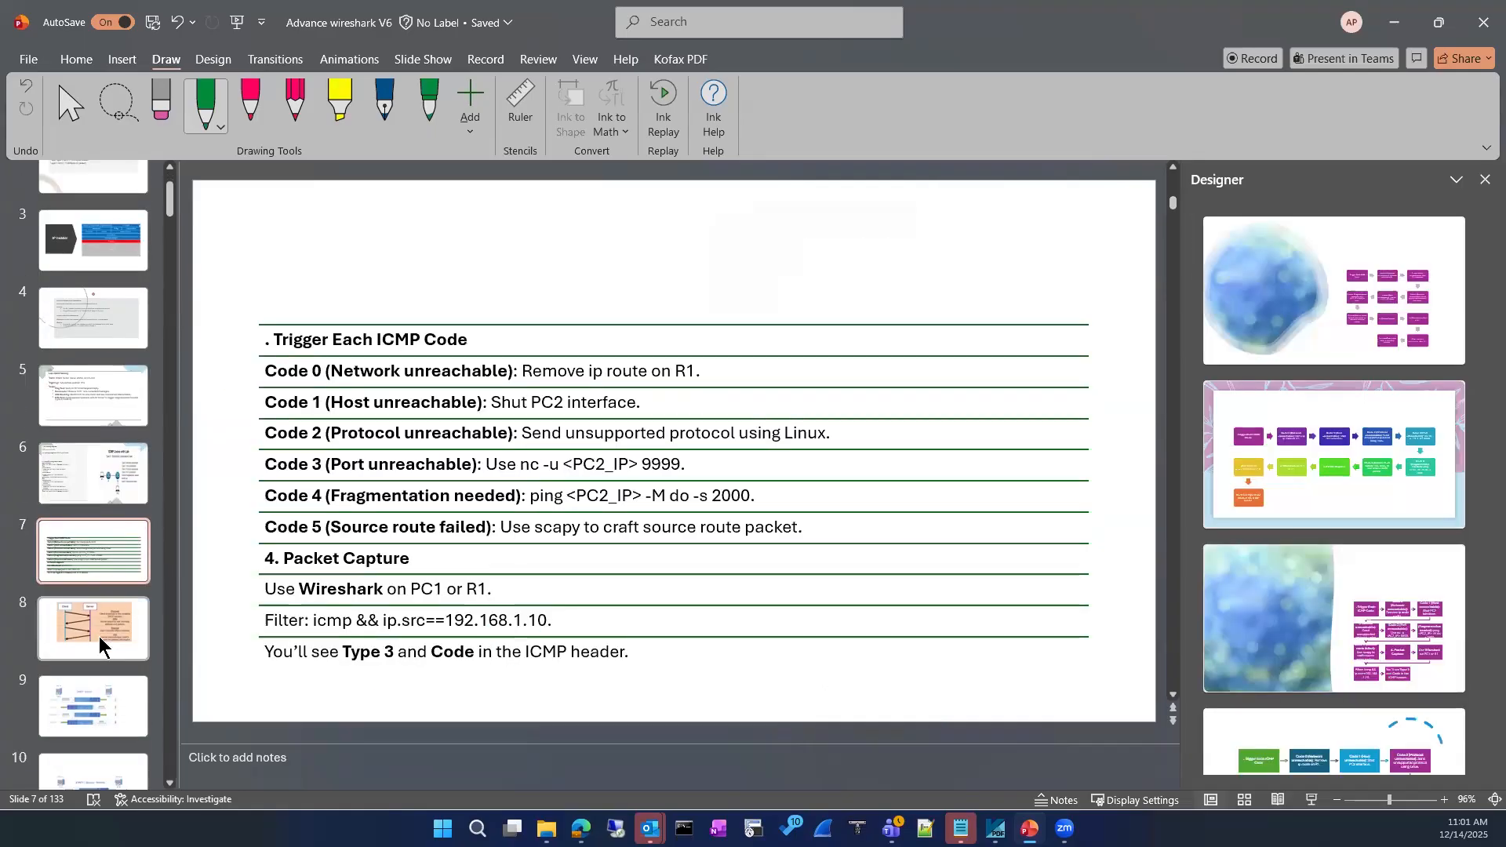
click(94, 490)
click(94, 396)
click(98, 330)
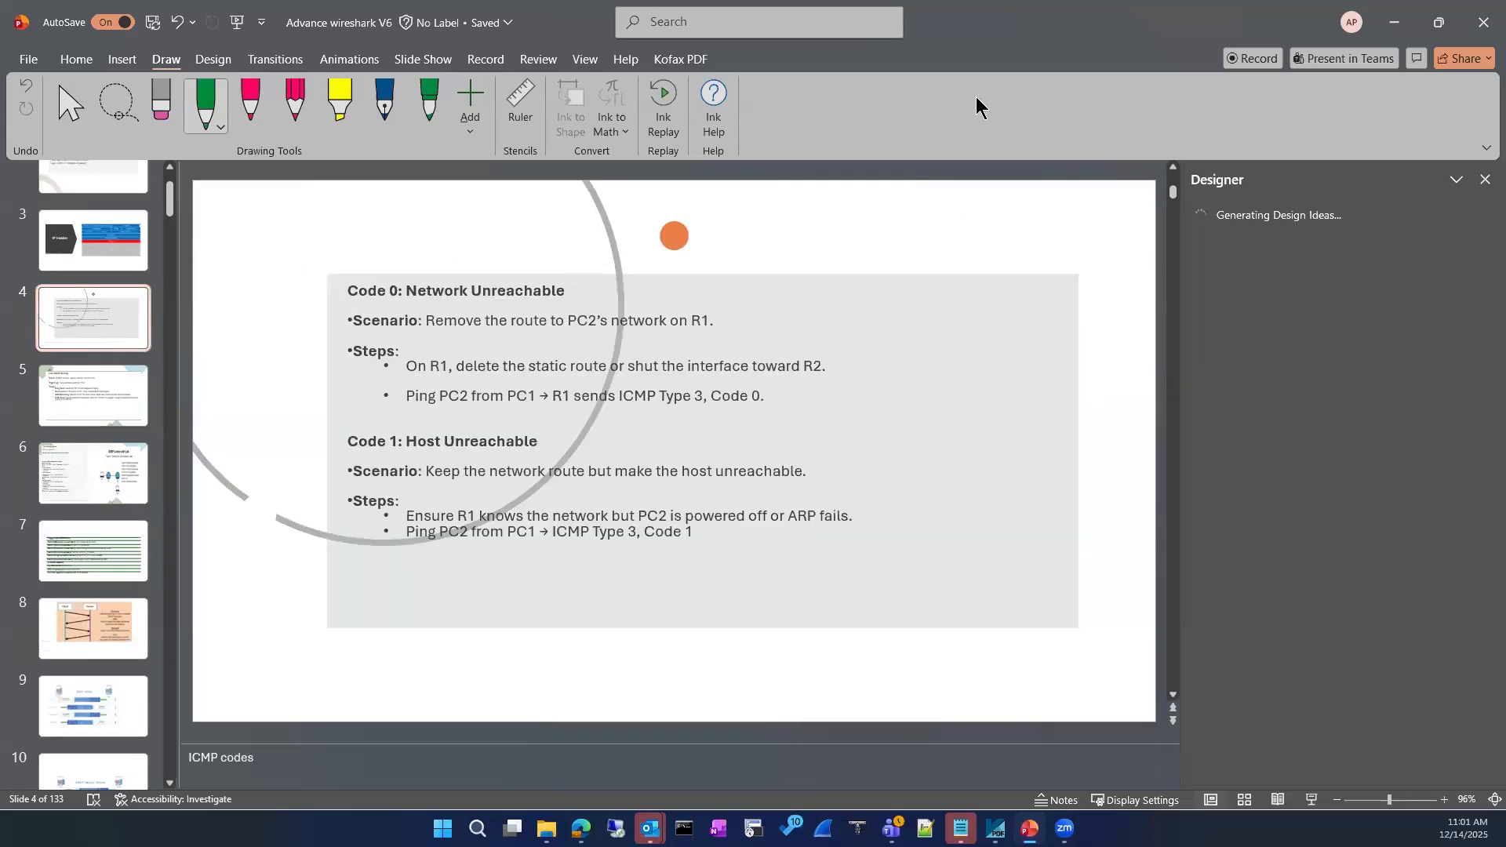
click(1393, 19)
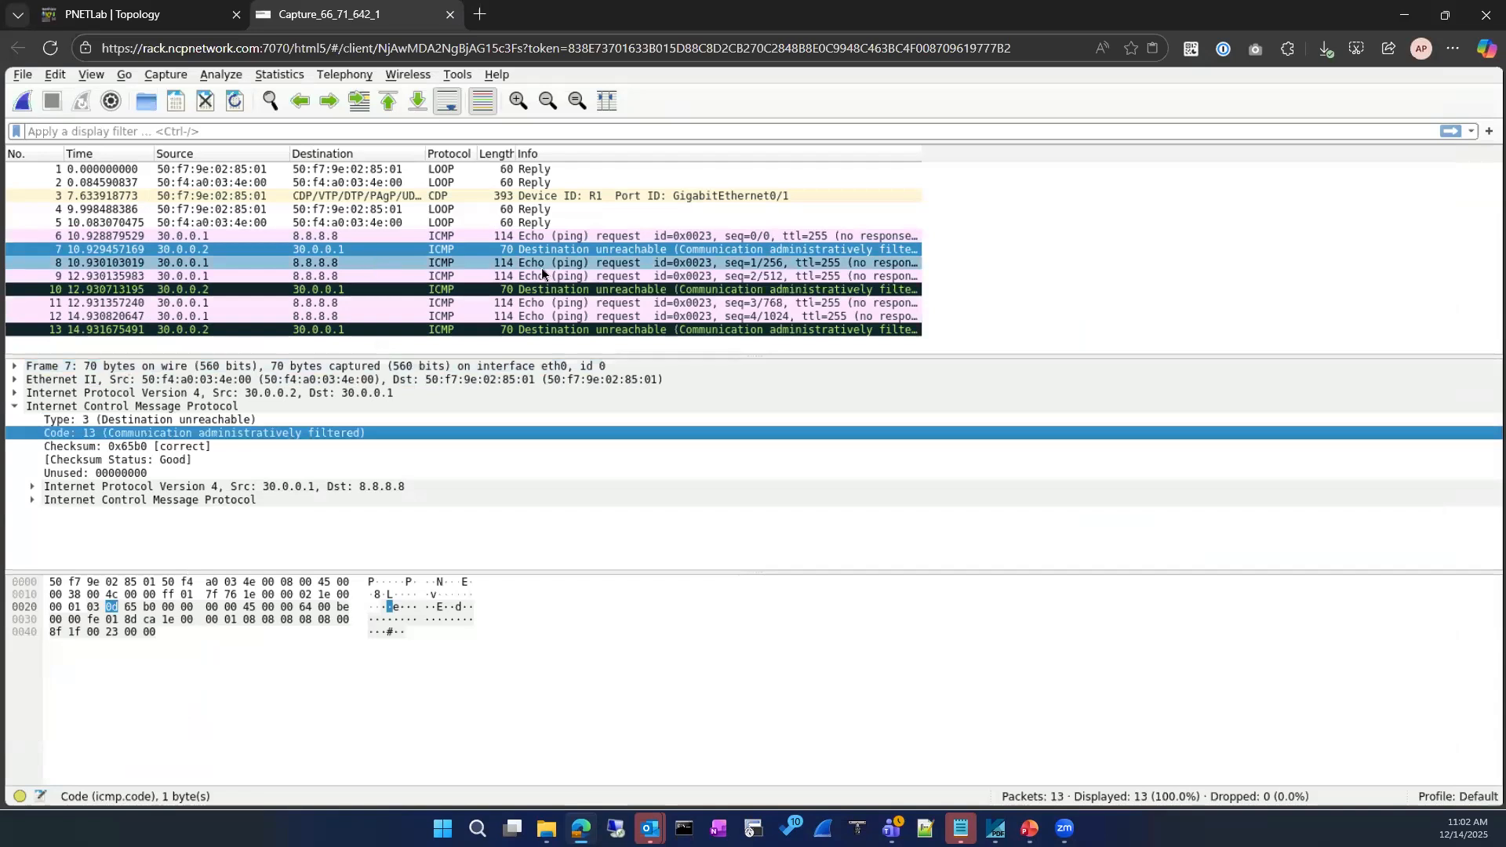
Add packet 10's IPv4 Identification field as a widened packet list column
key(Up)
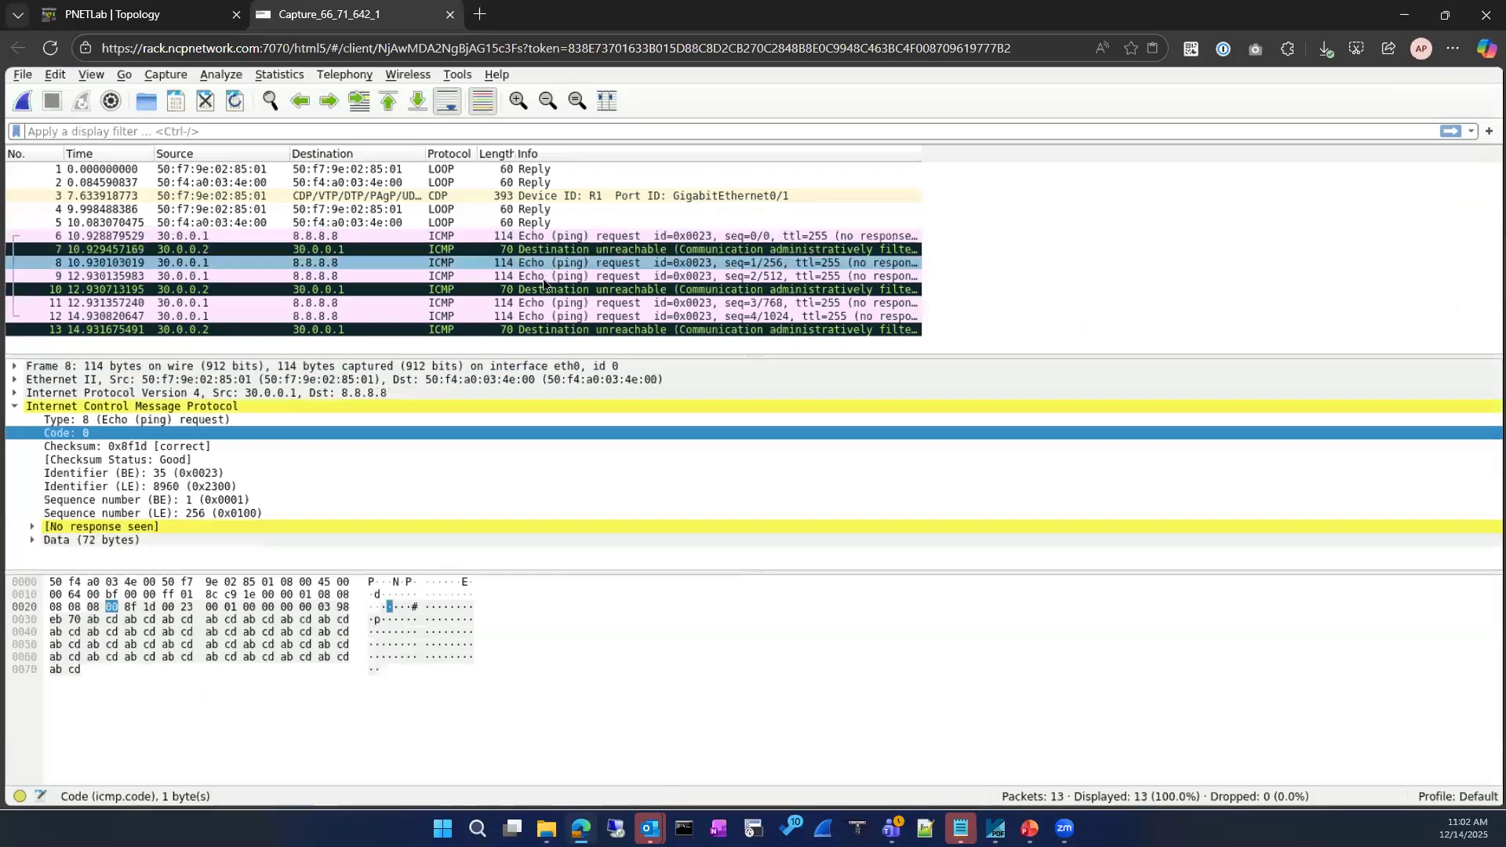
click(546, 288)
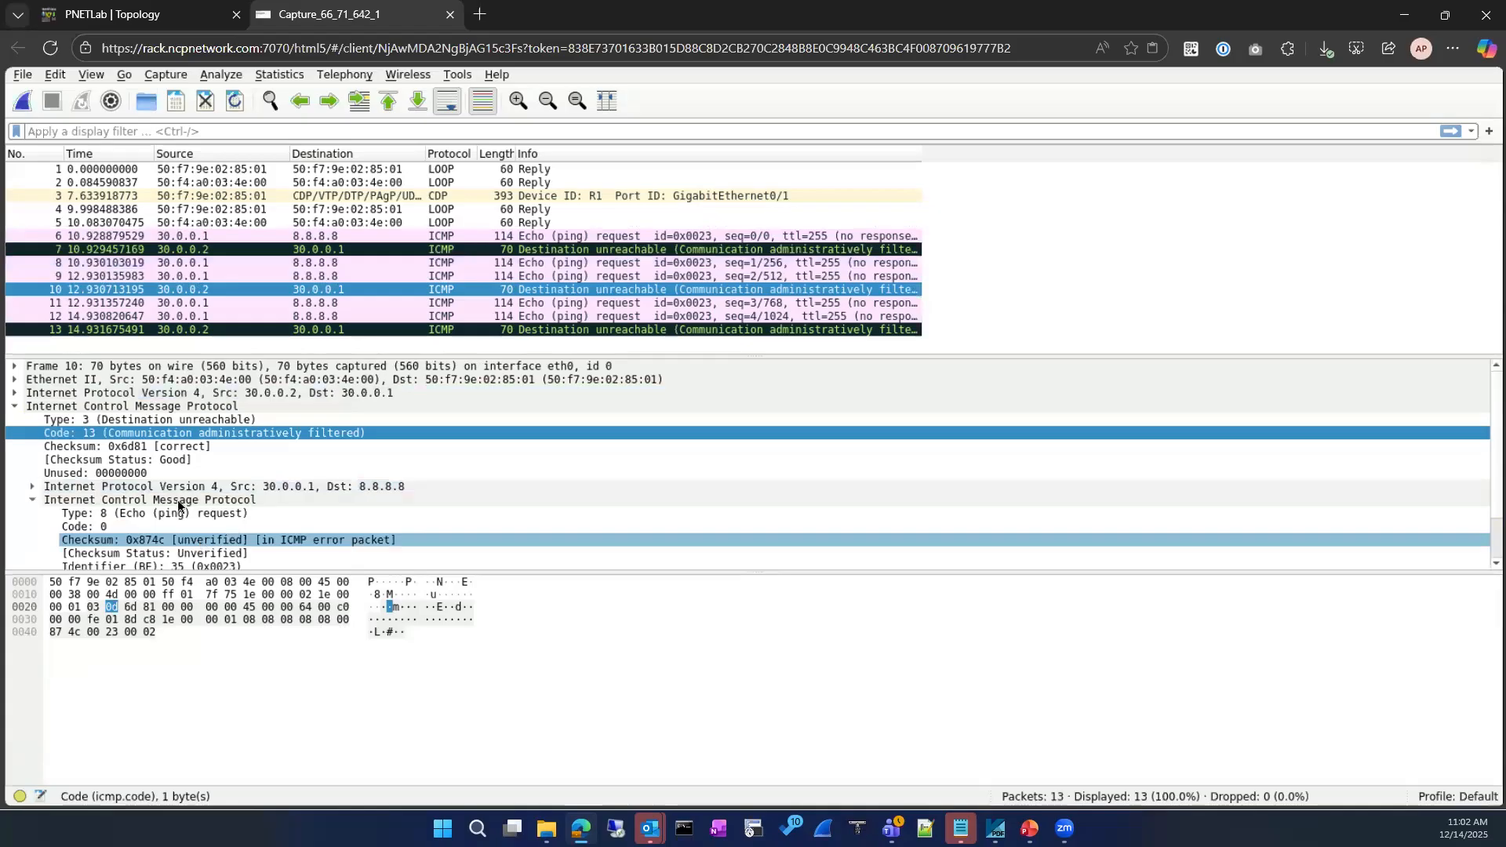
click(15, 392)
click(182, 502)
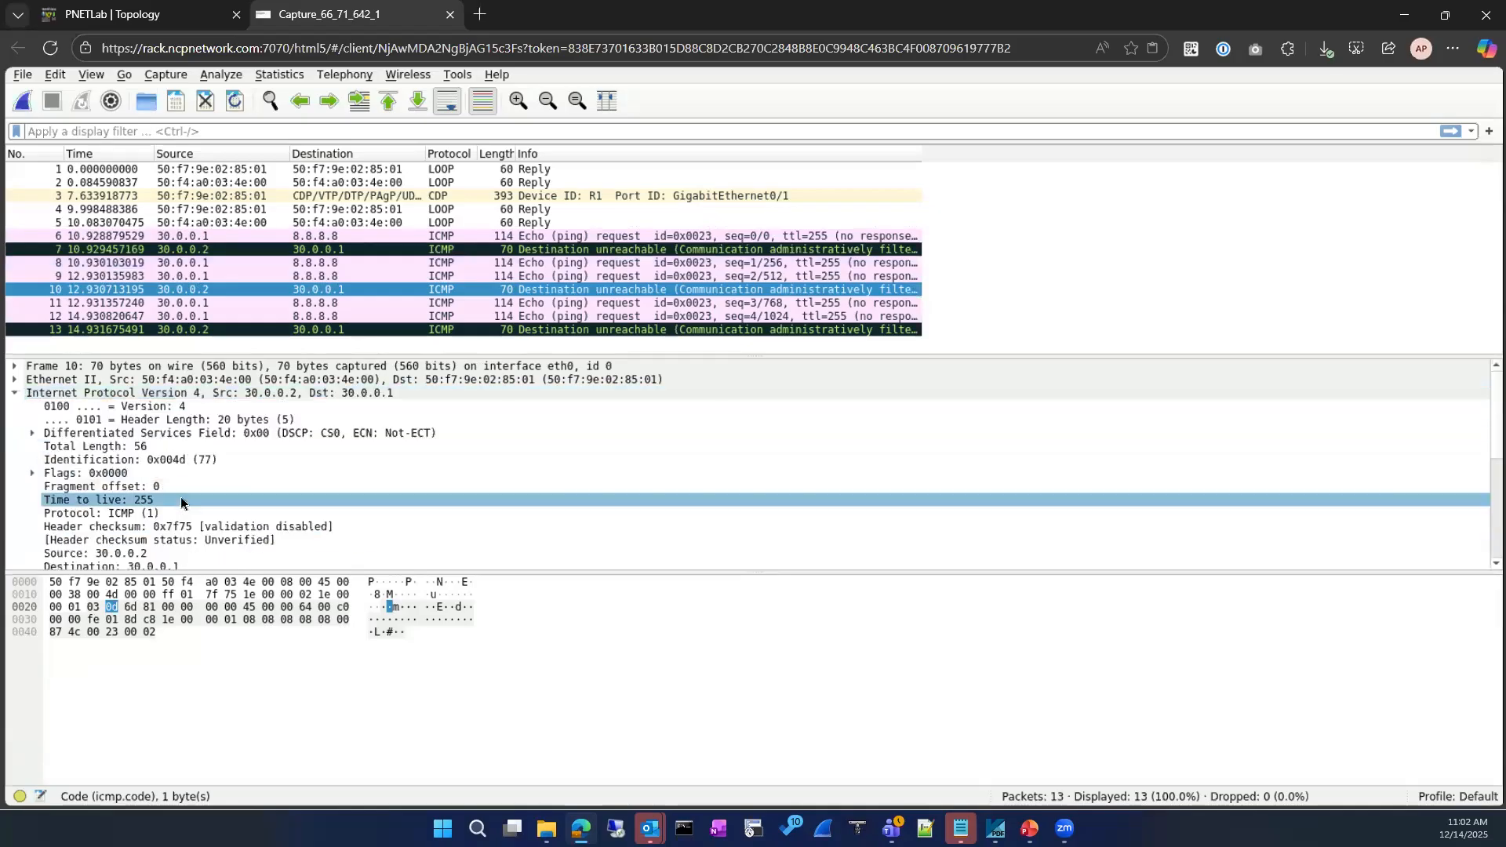
right_click(170, 460)
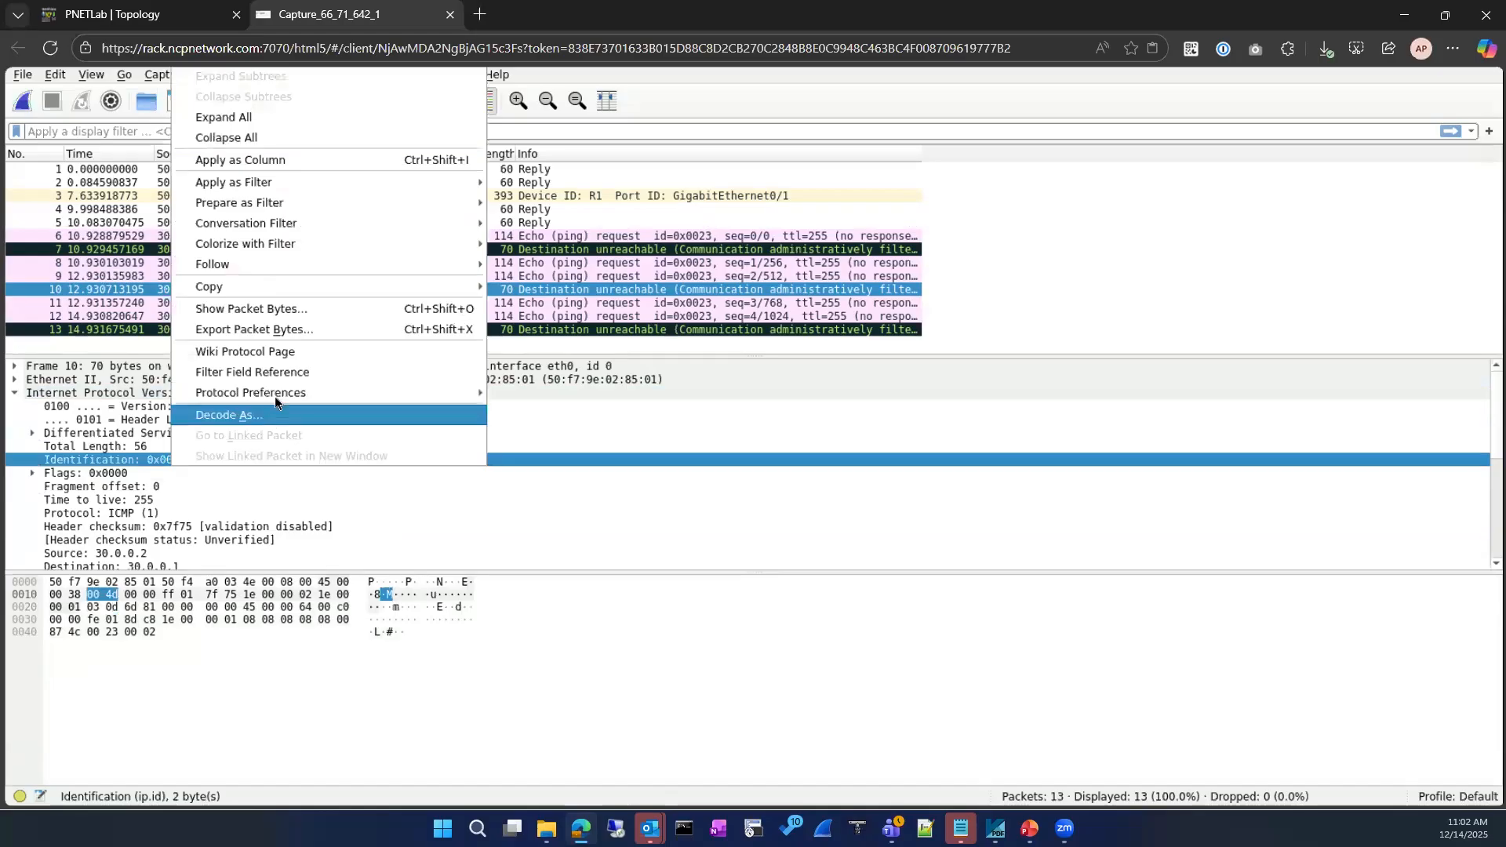
click(287, 165)
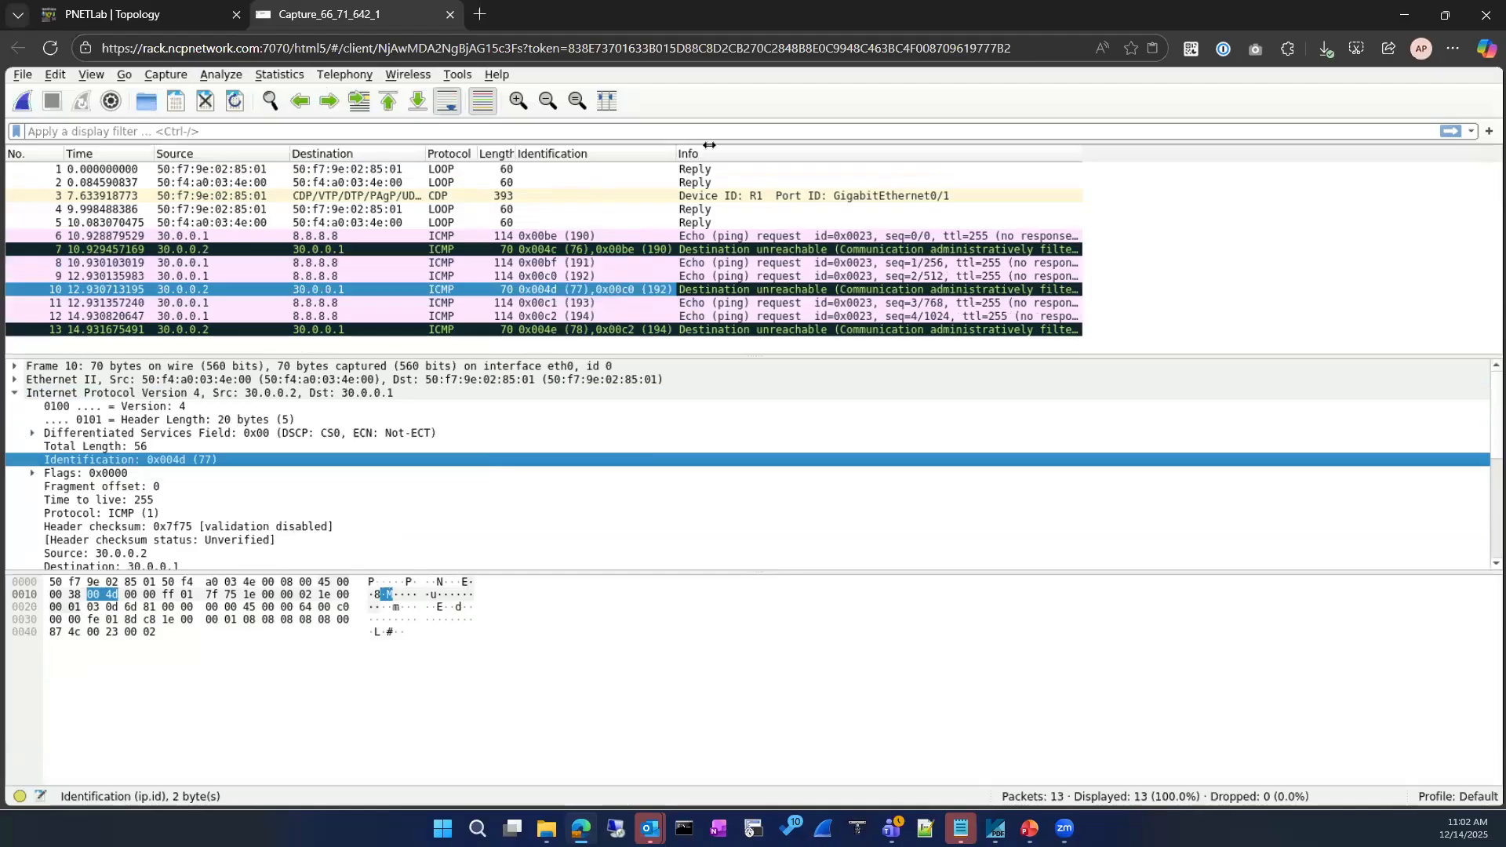
drag(710, 145, 743, 144)
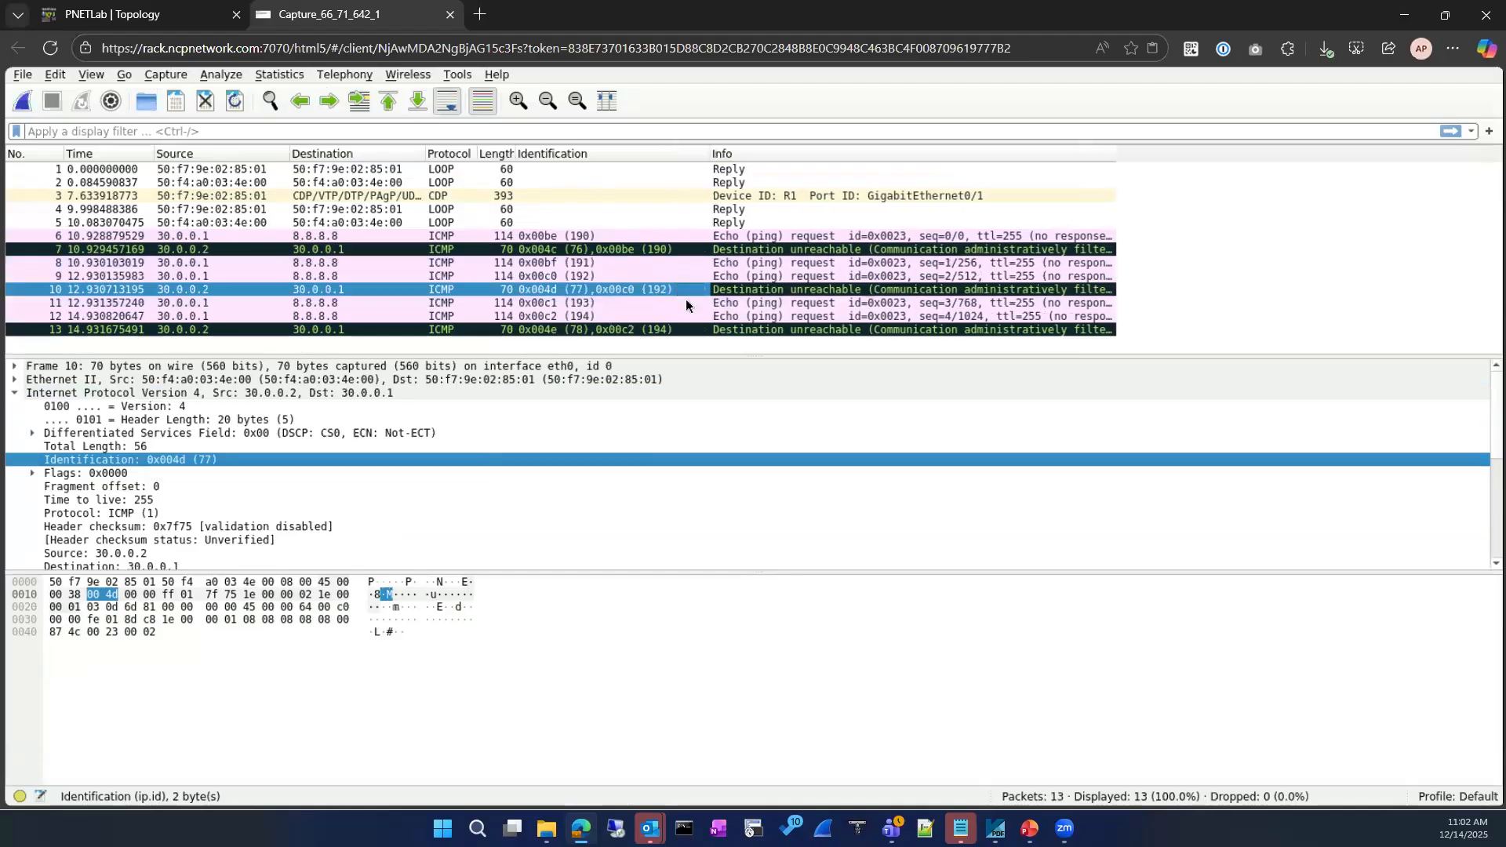
Compare packets 6, 10 and 13, confirming reply 10 carries ICMP Code 13
click(564, 286)
click(802, 240)
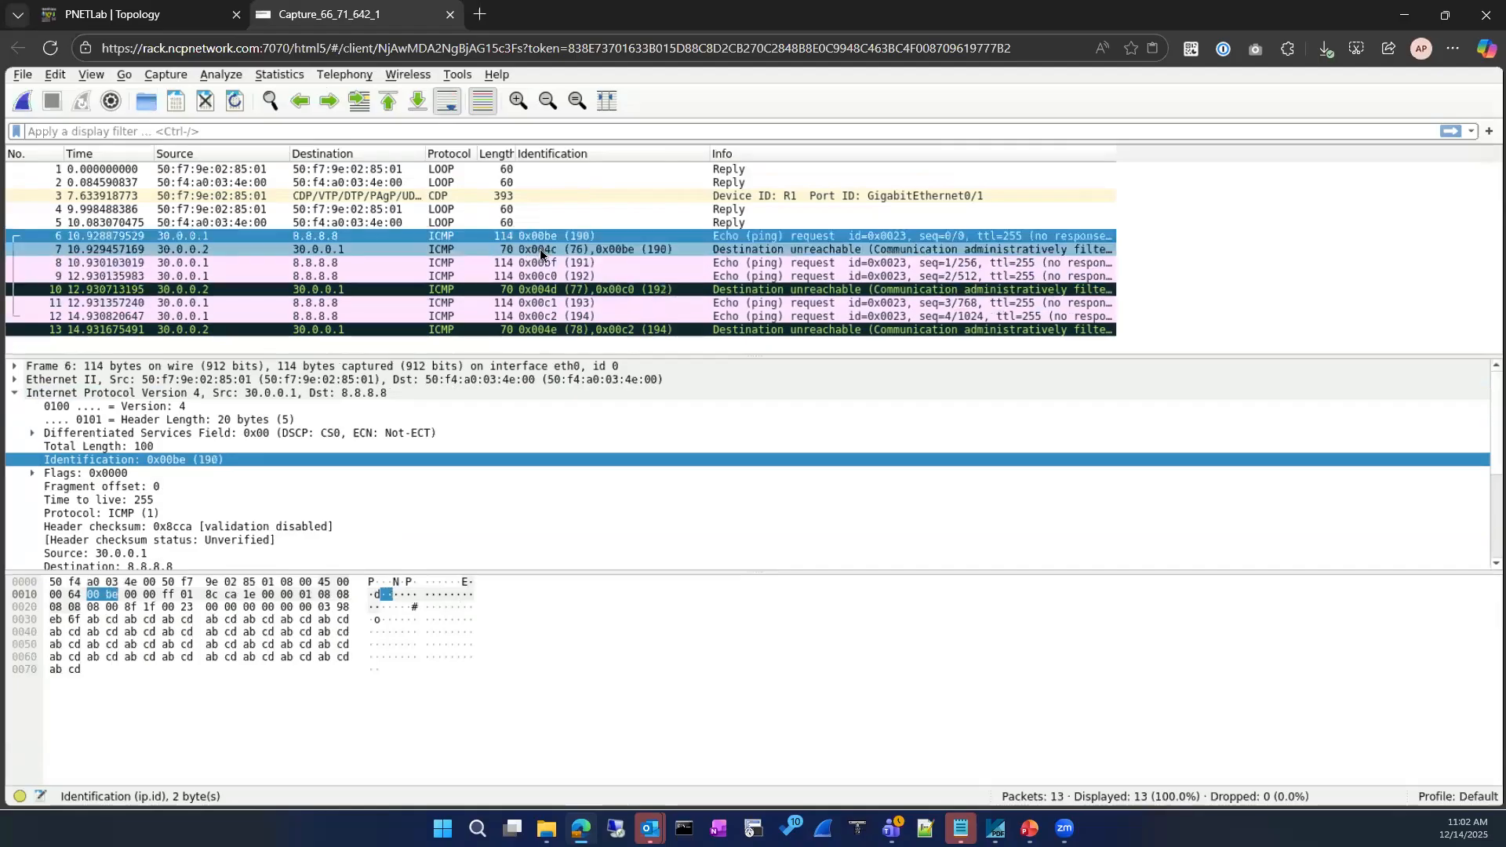
click(566, 286)
click(565, 328)
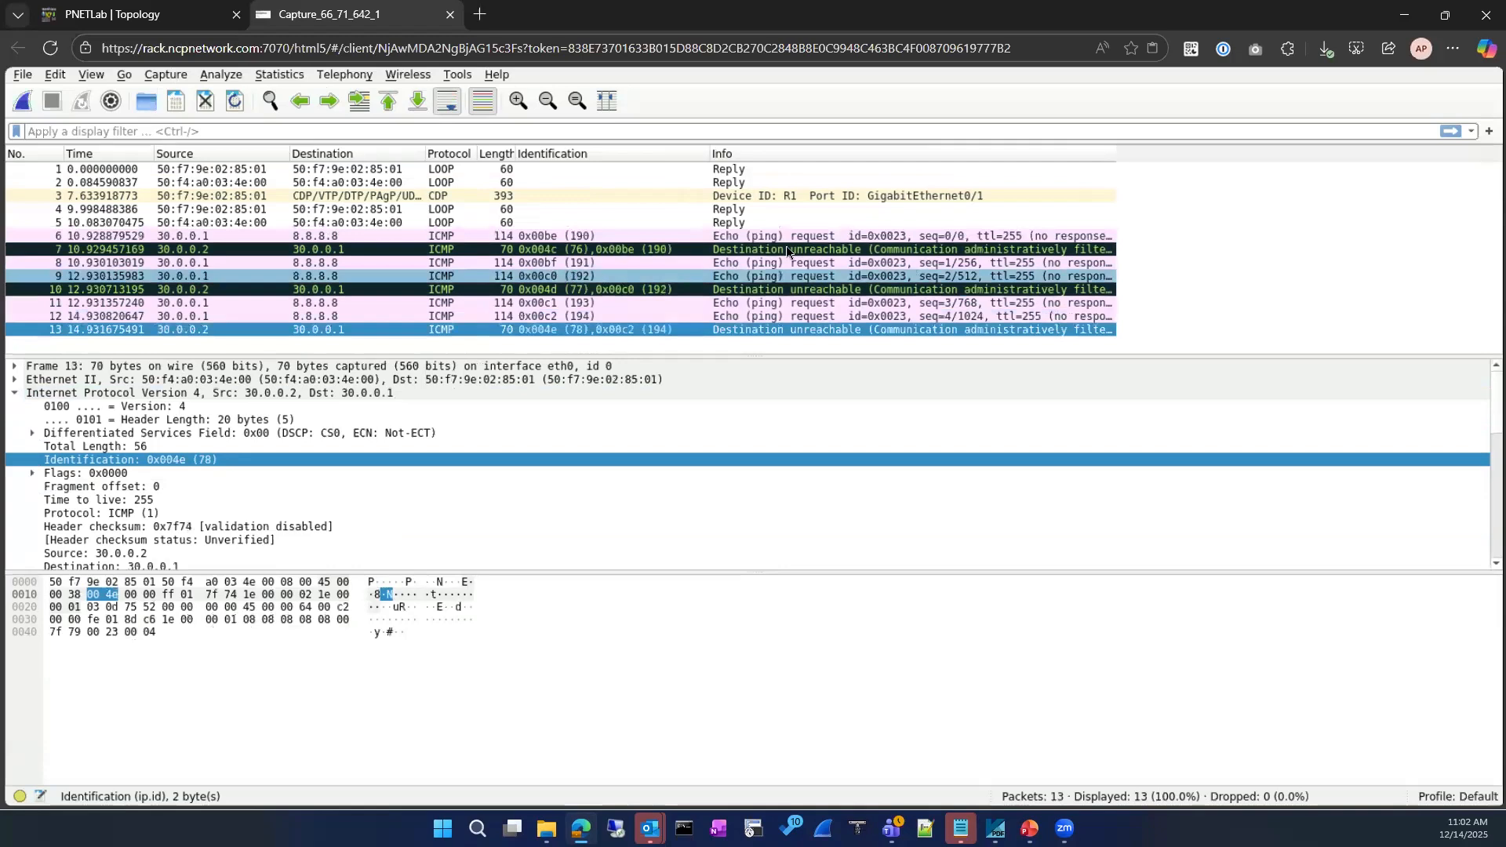
click(776, 290)
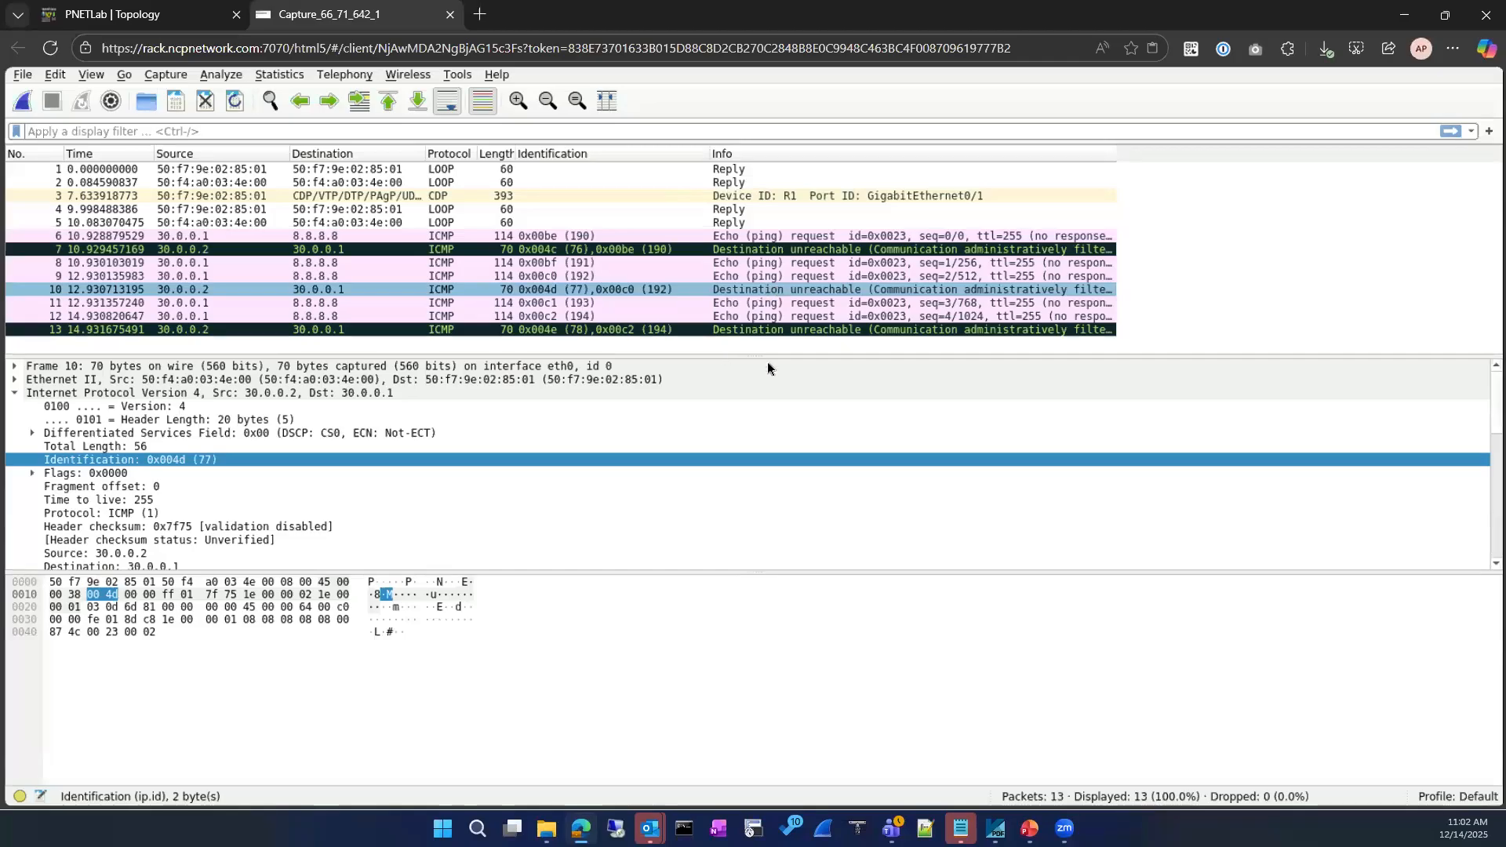
scroll(81, 471, down, 4)
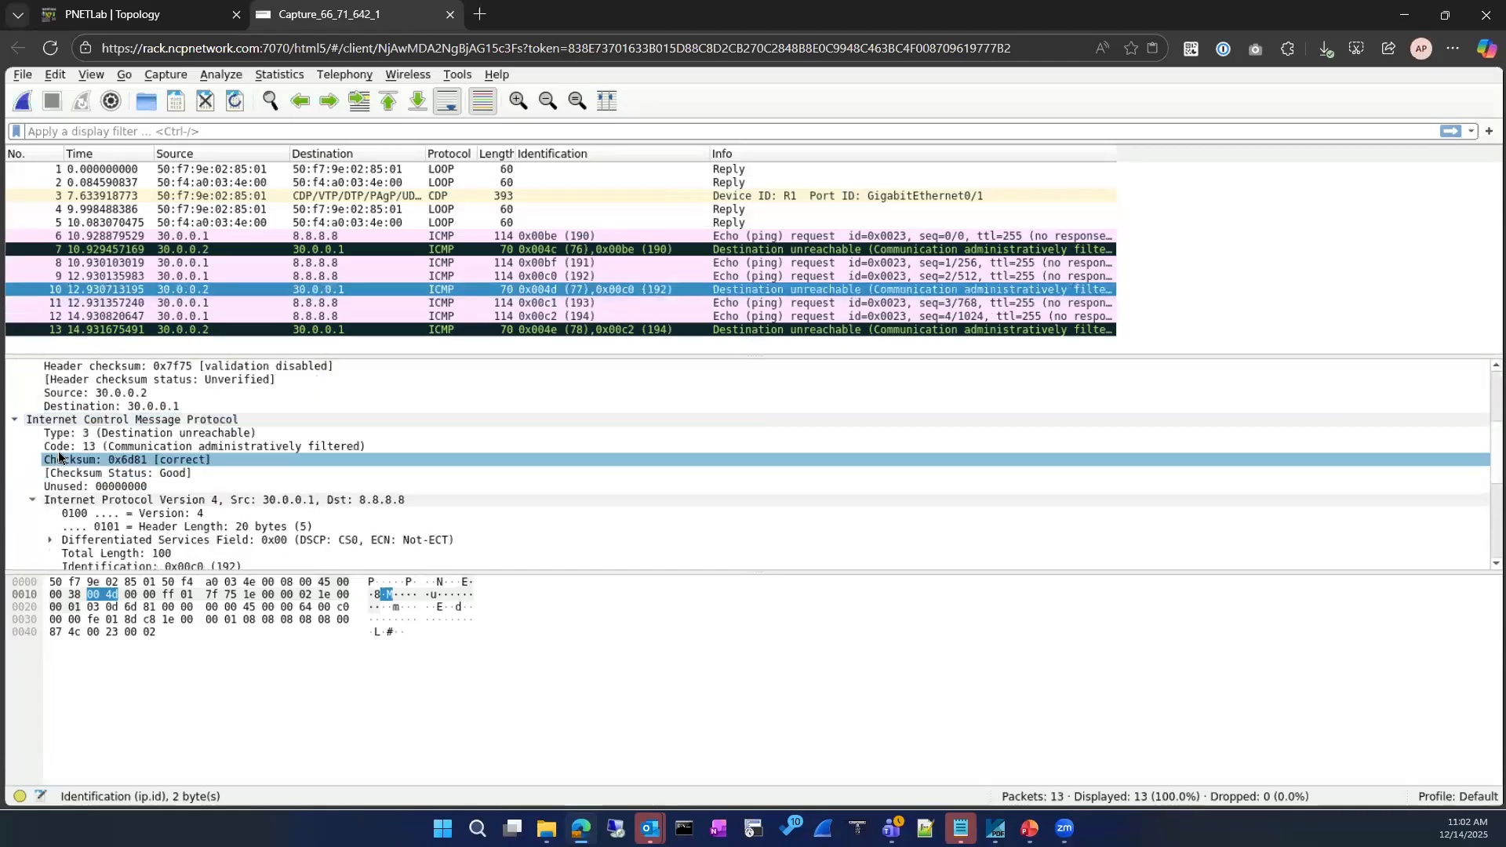
scroll(107, 468, down, 1)
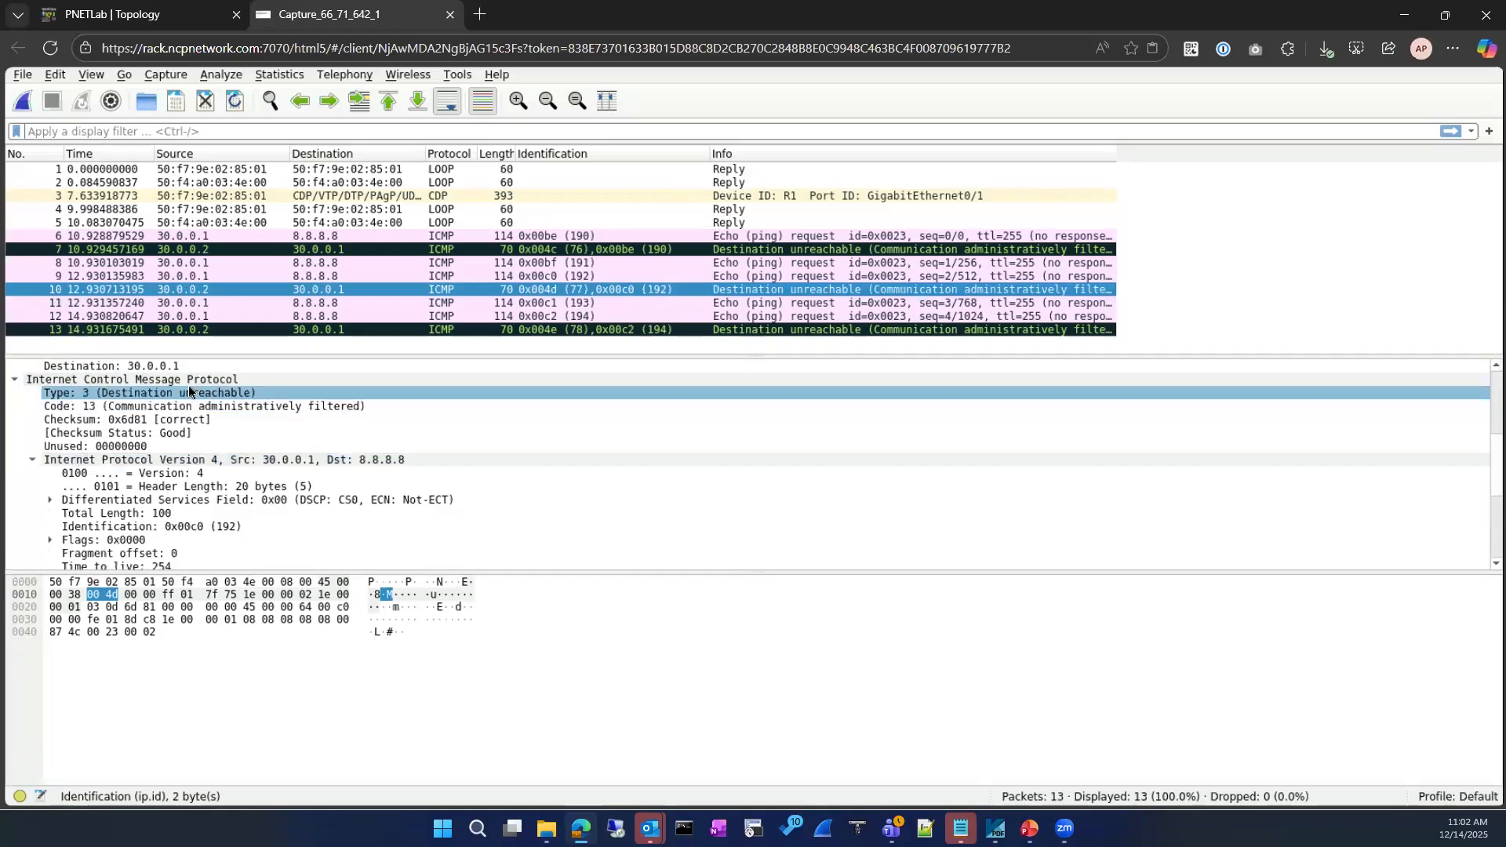
scroll(188, 384, down, 3)
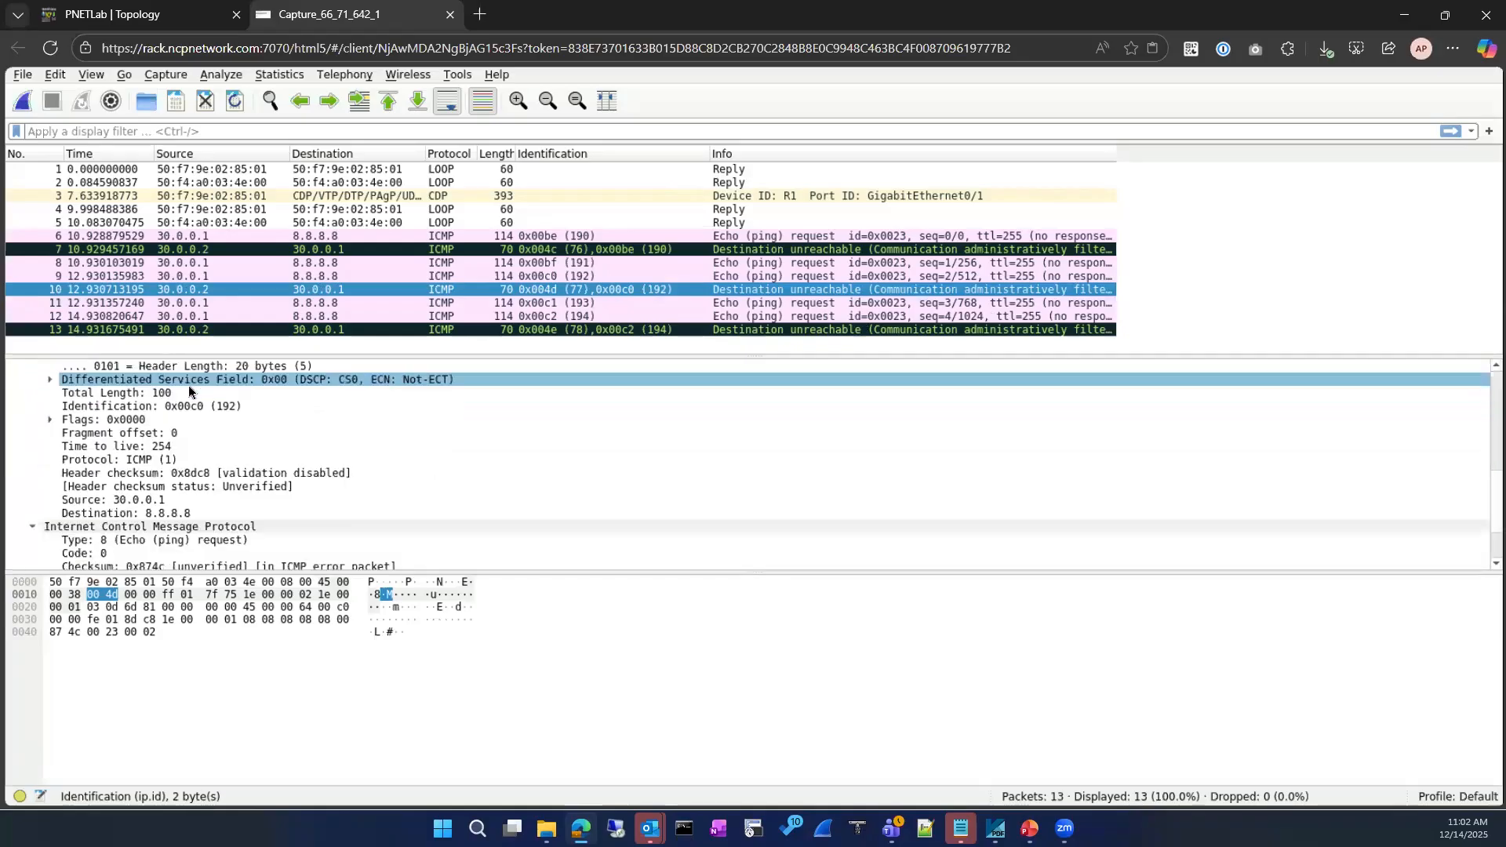
scroll(188, 392, up, 3)
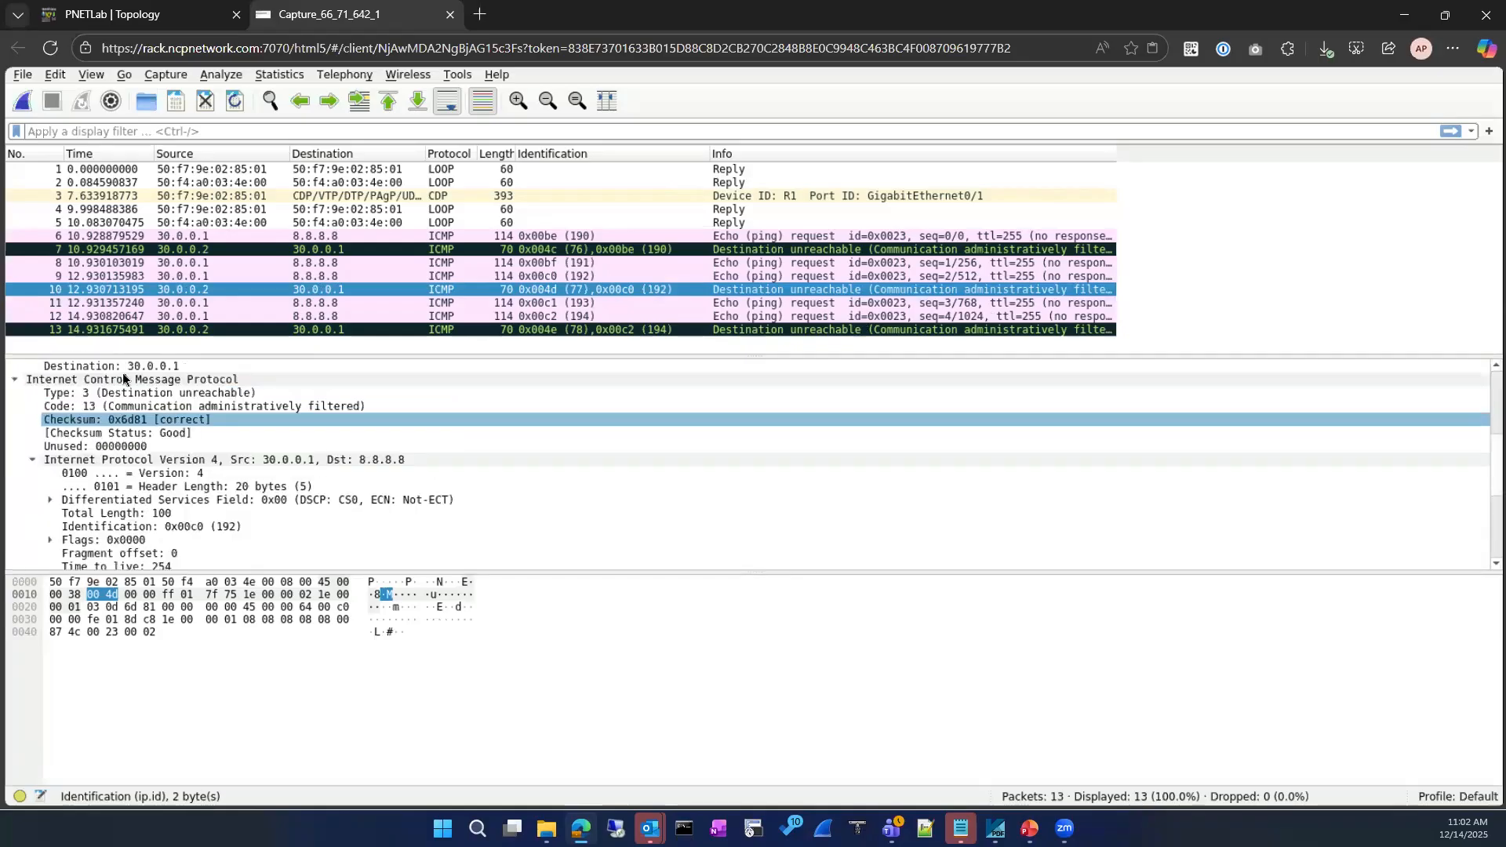
click(180, 406)
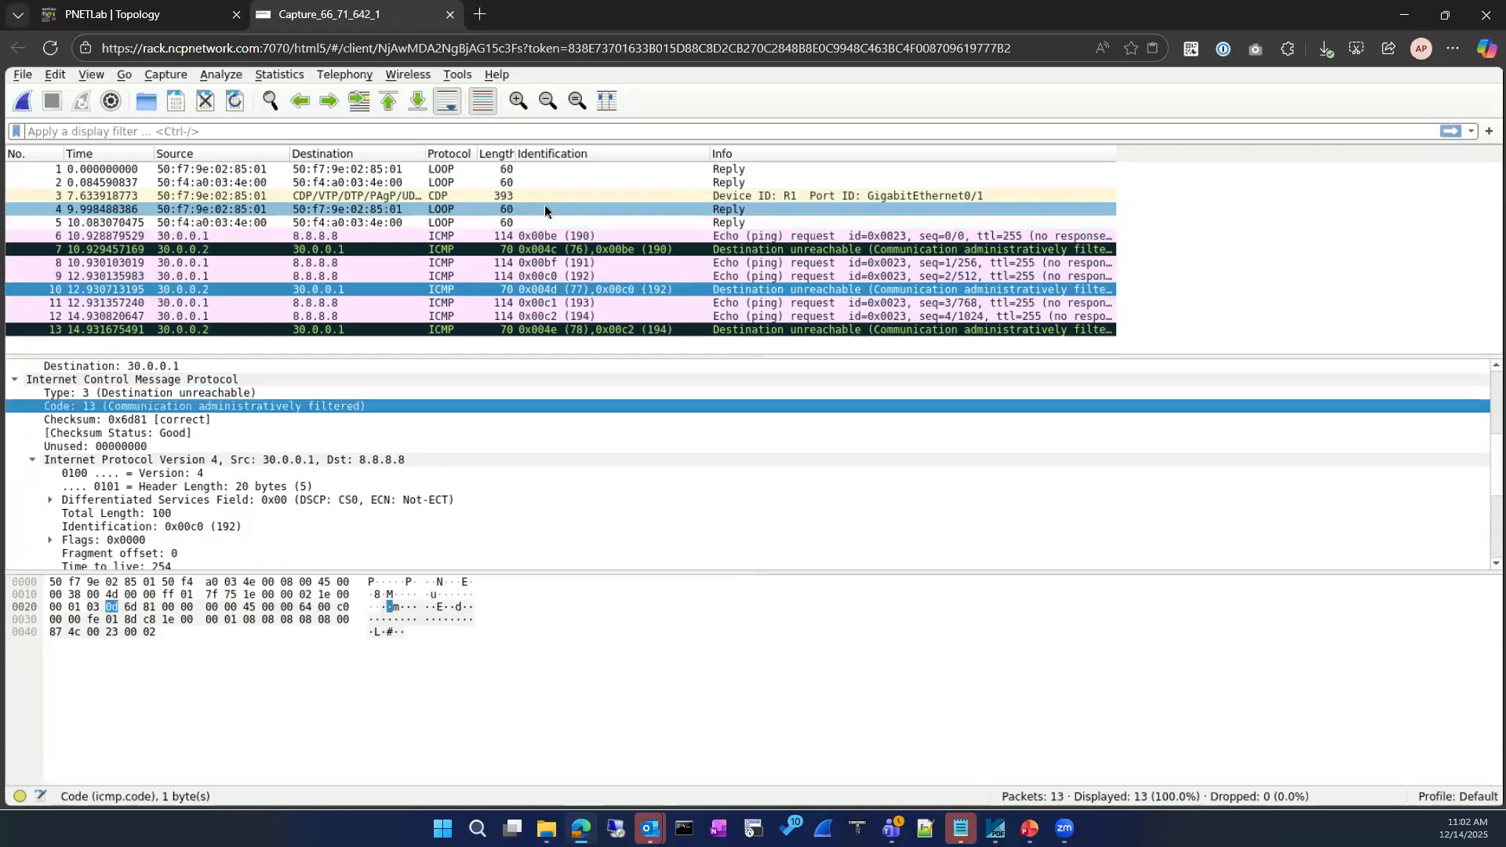
scroll(159, 430, up, 5)
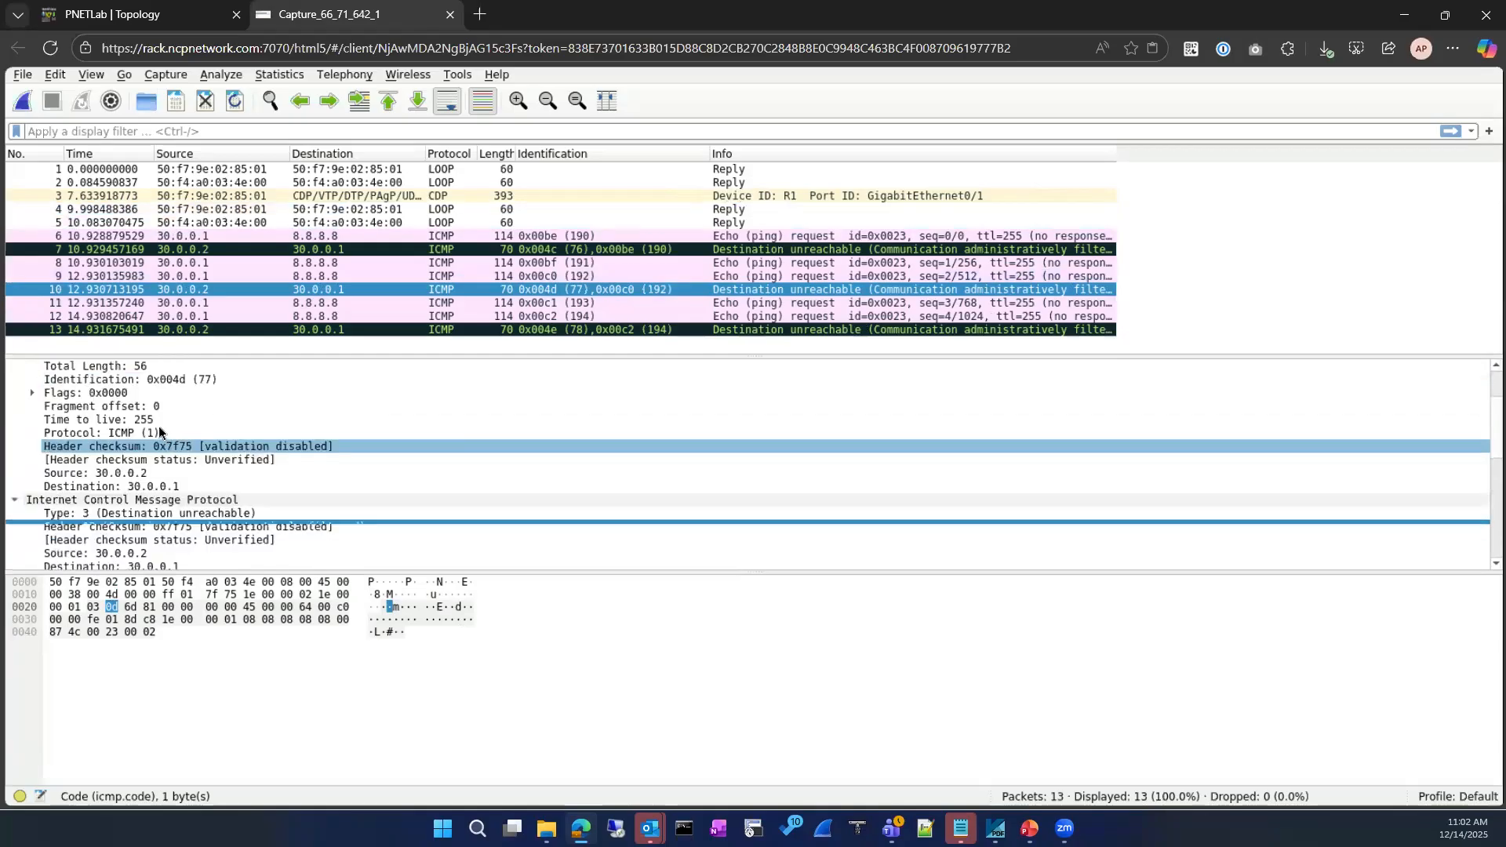
scroll(158, 430, down, 1)
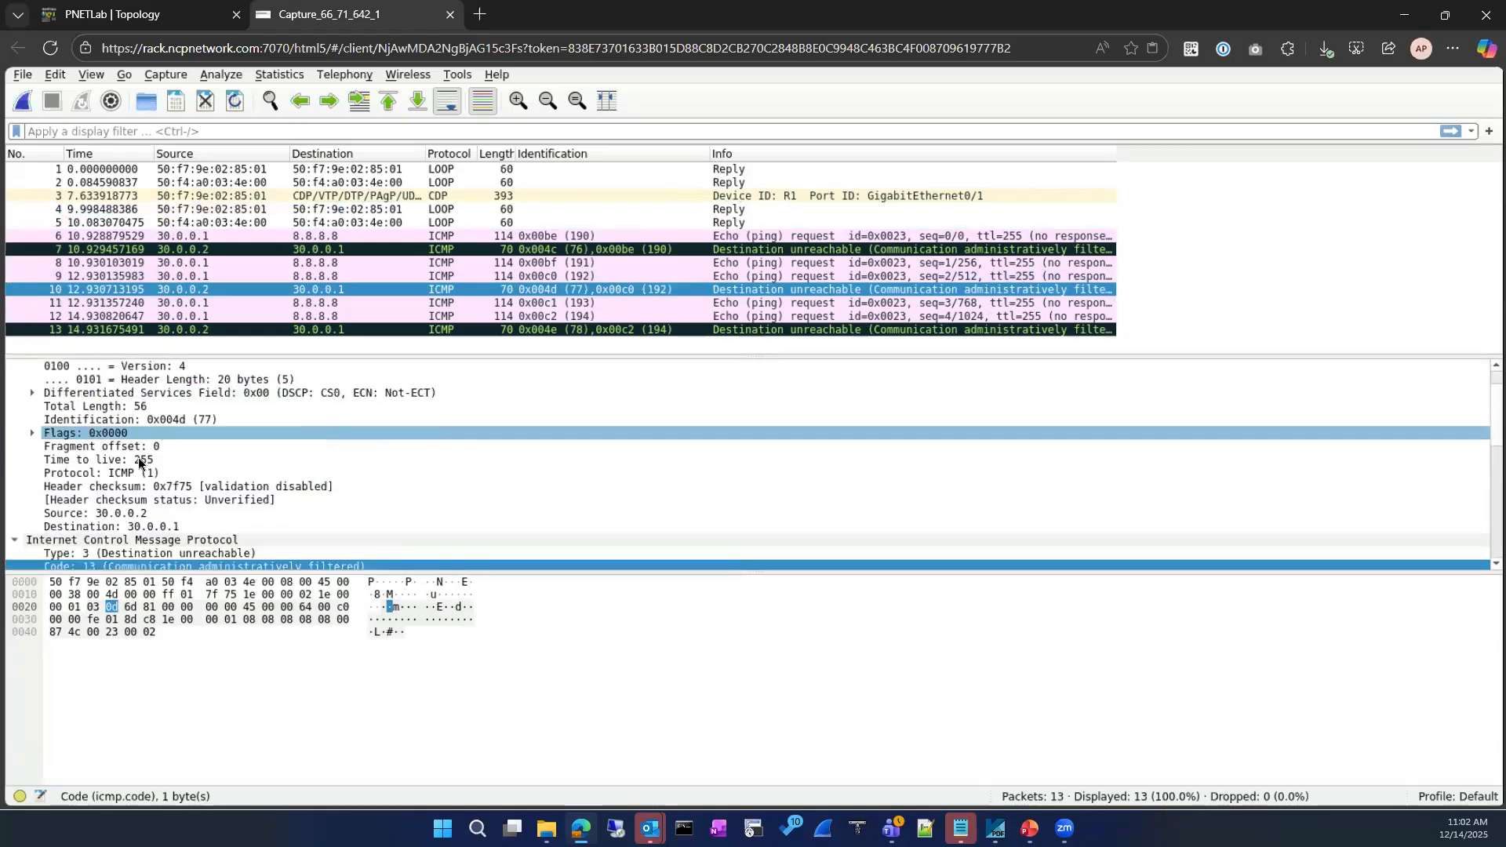
Add Time to live as a packet list column and zoom in the text
right_click(138, 457)
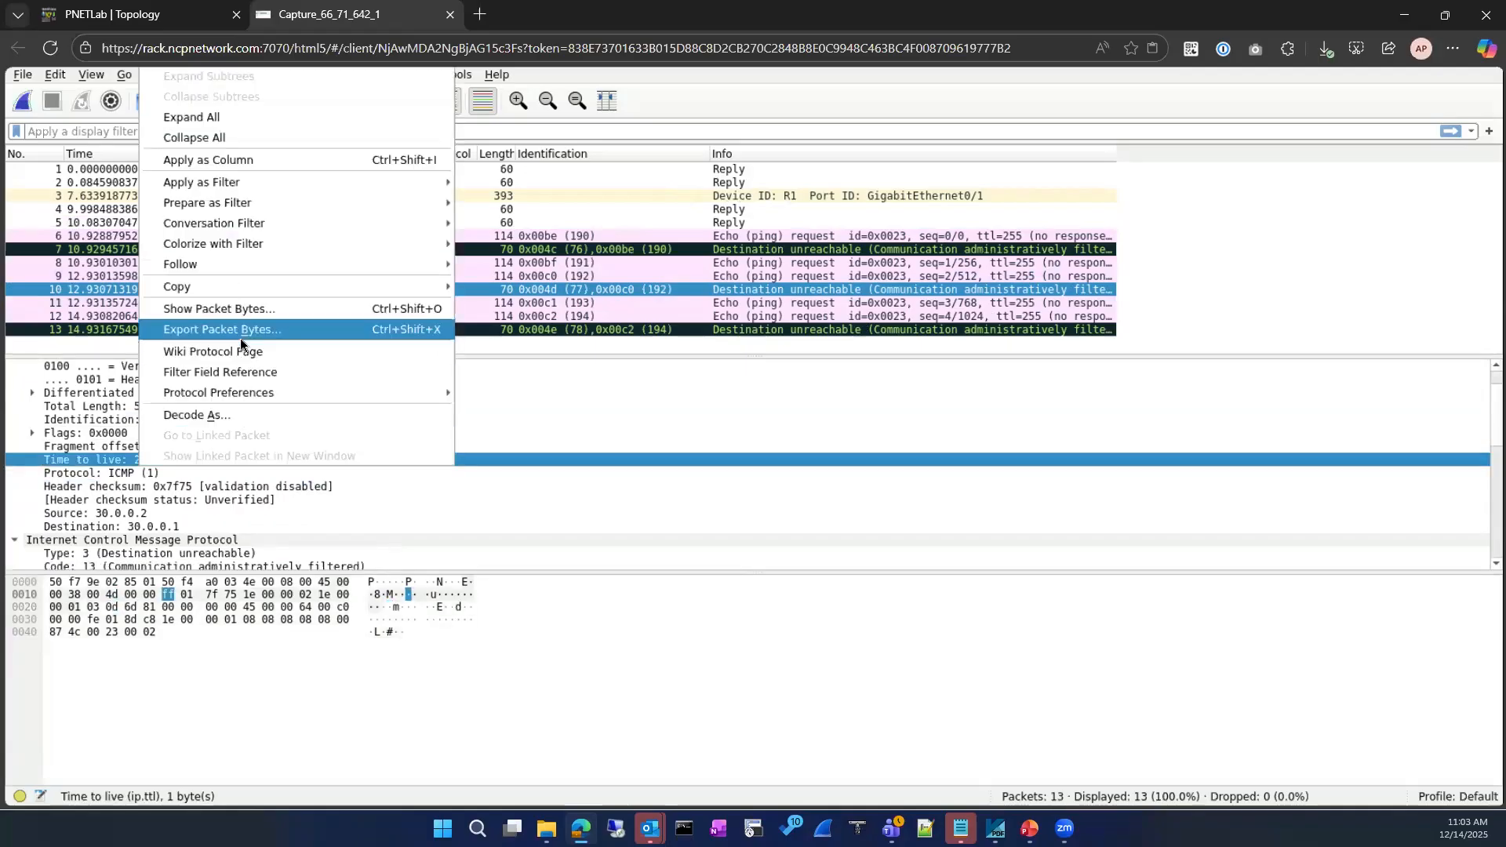
click(314, 162)
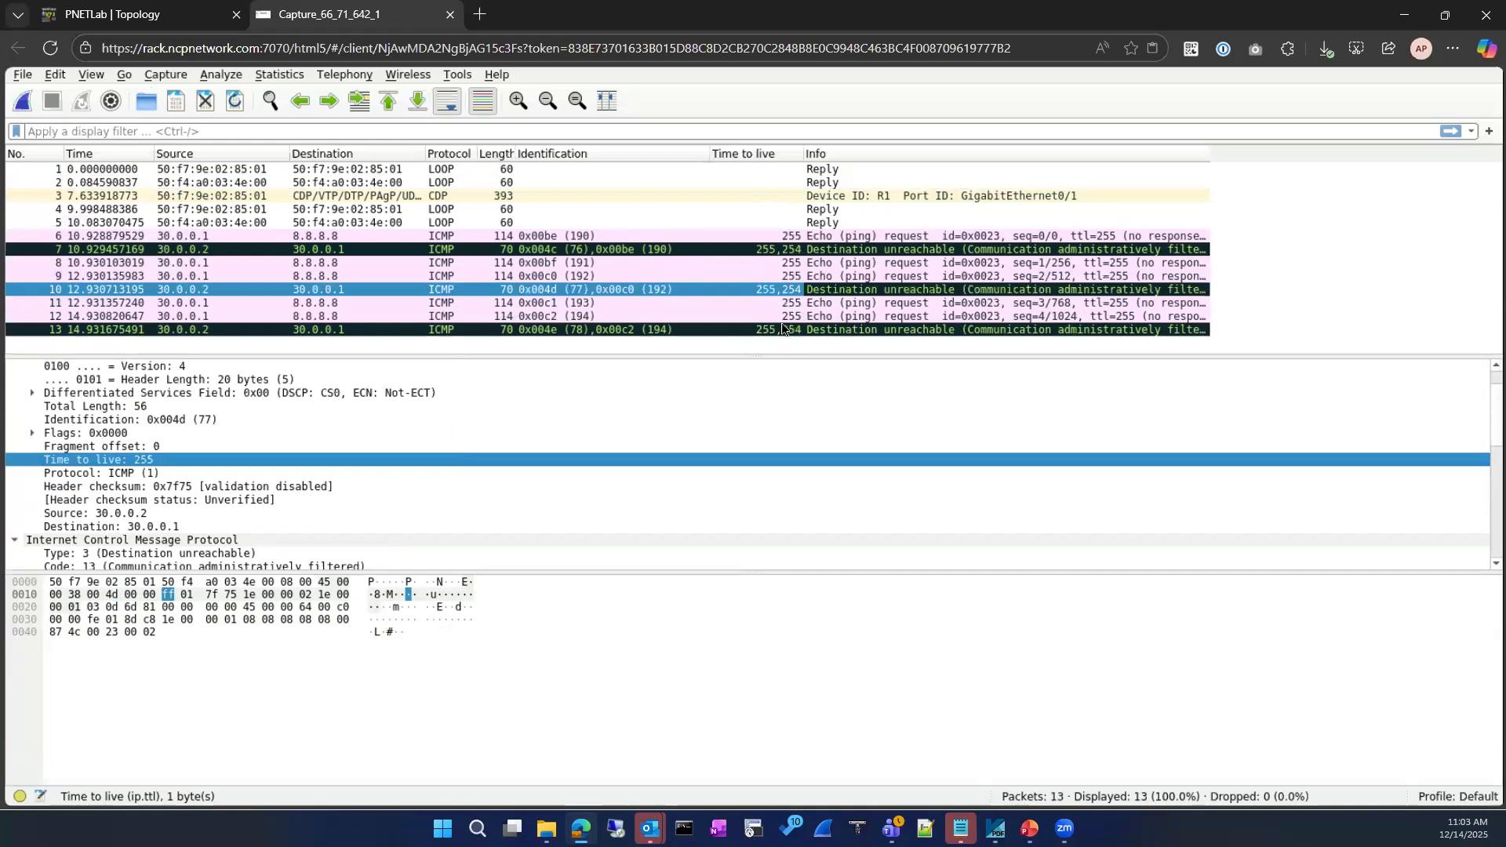
click(516, 101)
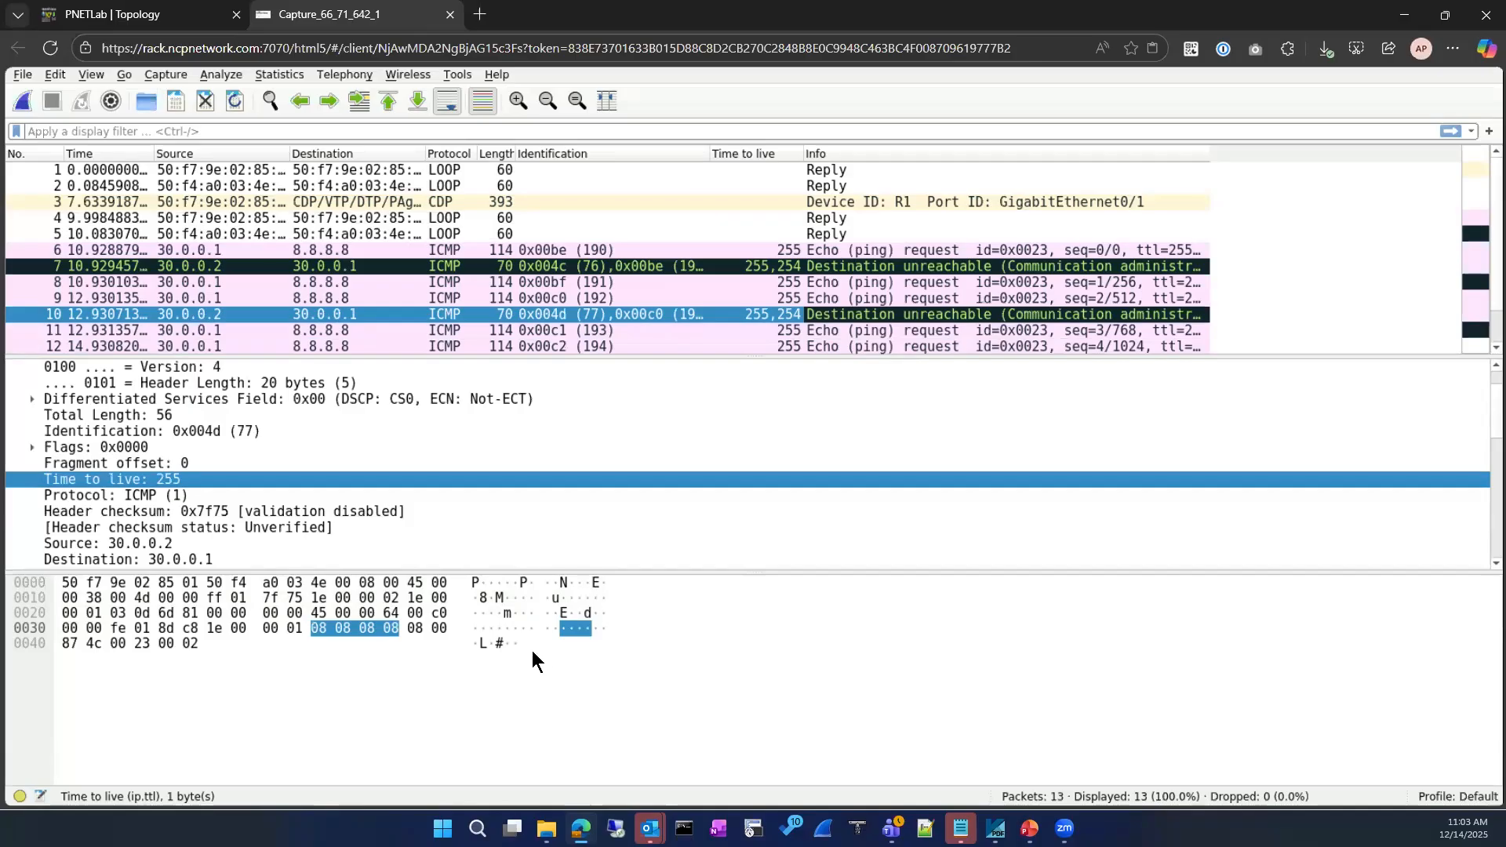
Inspect echo request packets 9, 11 and 12 to 8.8.8.8
click(334, 298)
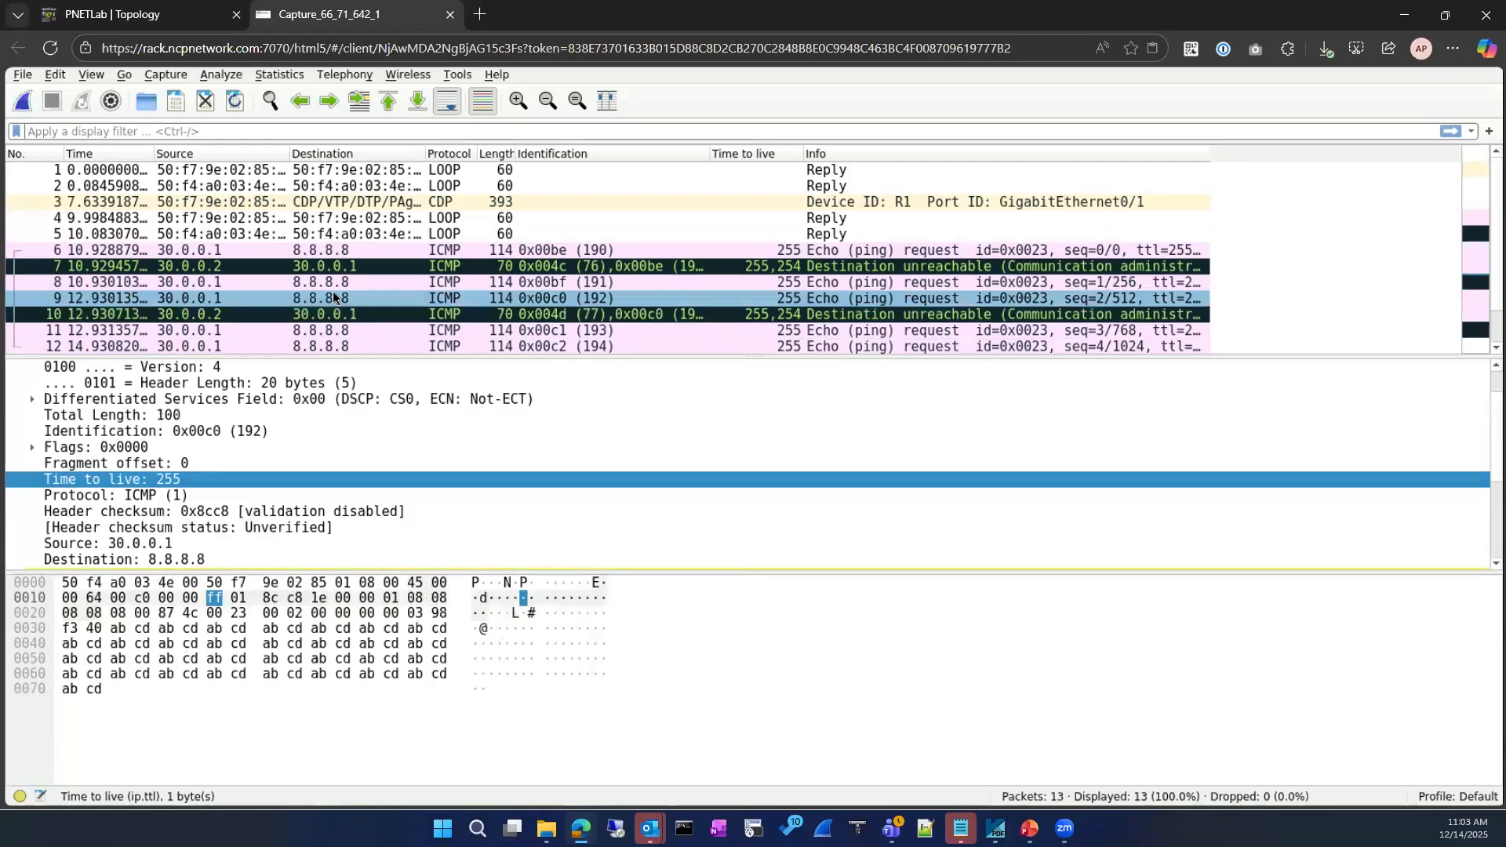
click(330, 330)
scroll(329, 333, down, 1)
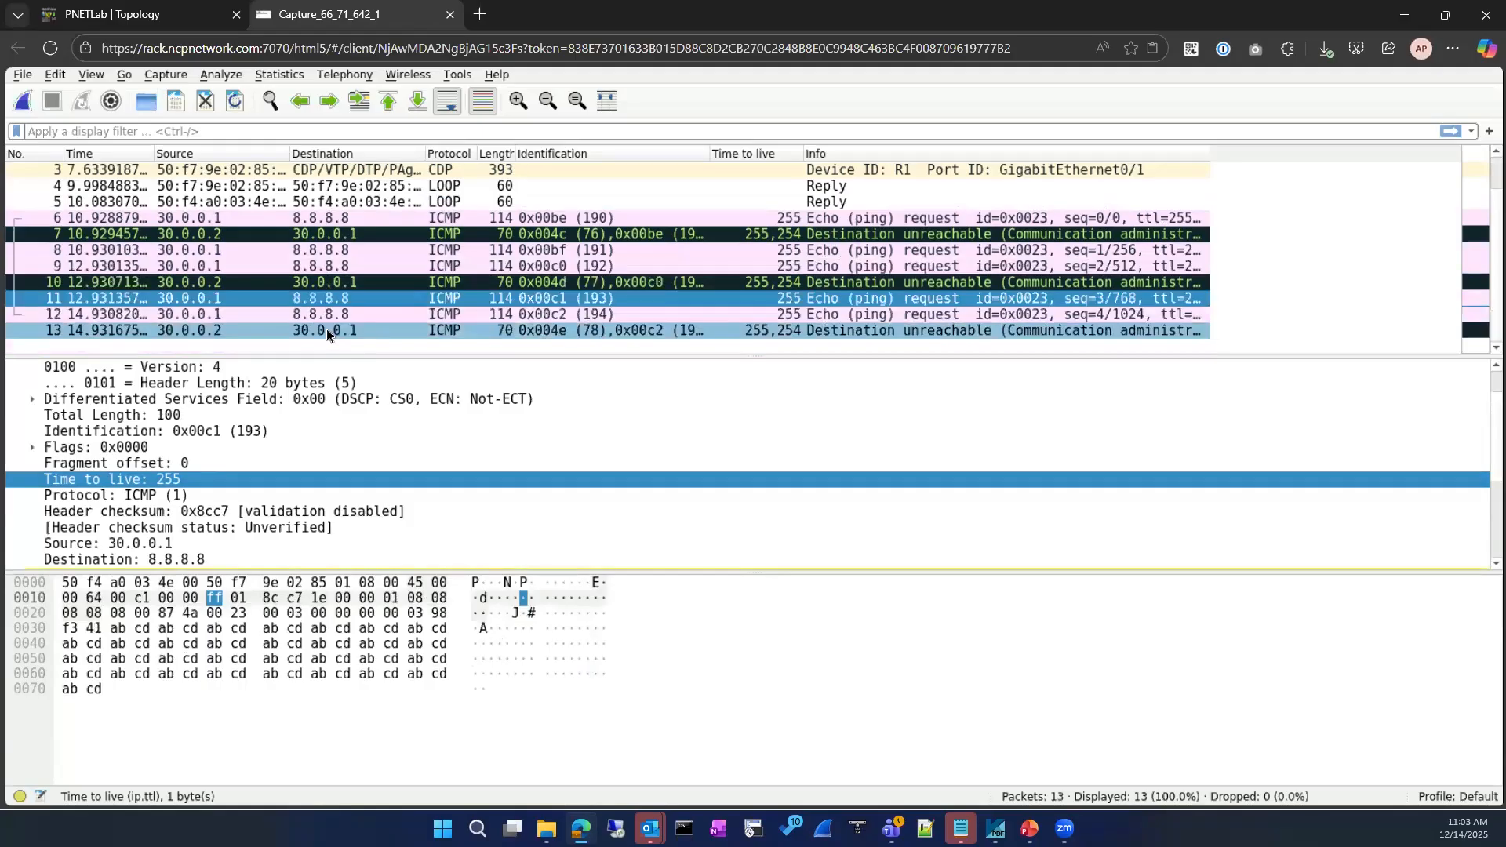
click(314, 314)
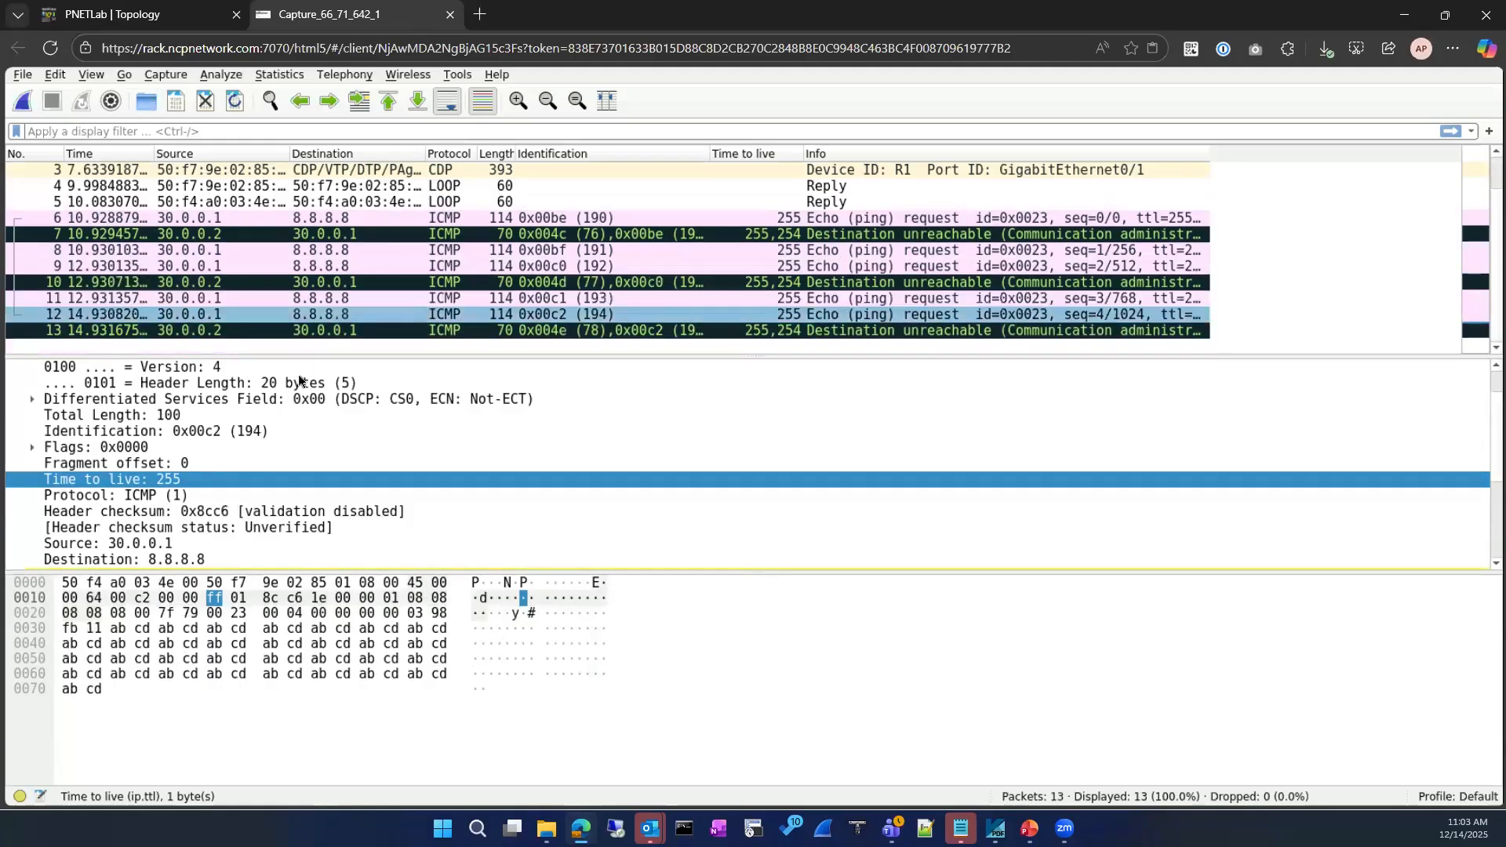
scroll(299, 380, down, 3)
scroll(340, 287, up, 1)
scroll(340, 287, down, 1)
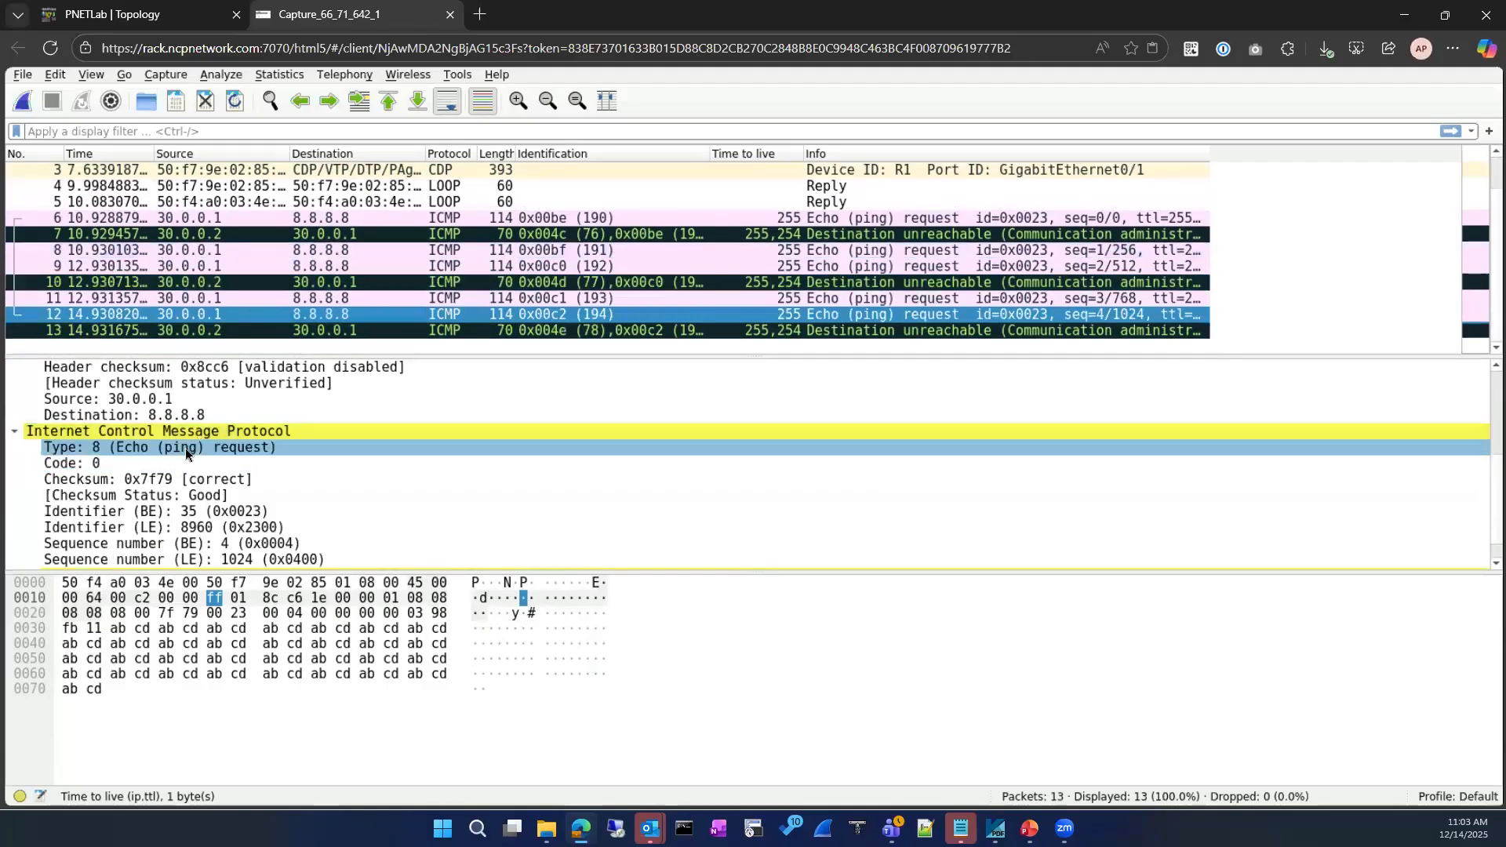
Compare unreachable reply 13 and the packet 6/7 pair, then return to the PNETLab topology
click(723, 332)
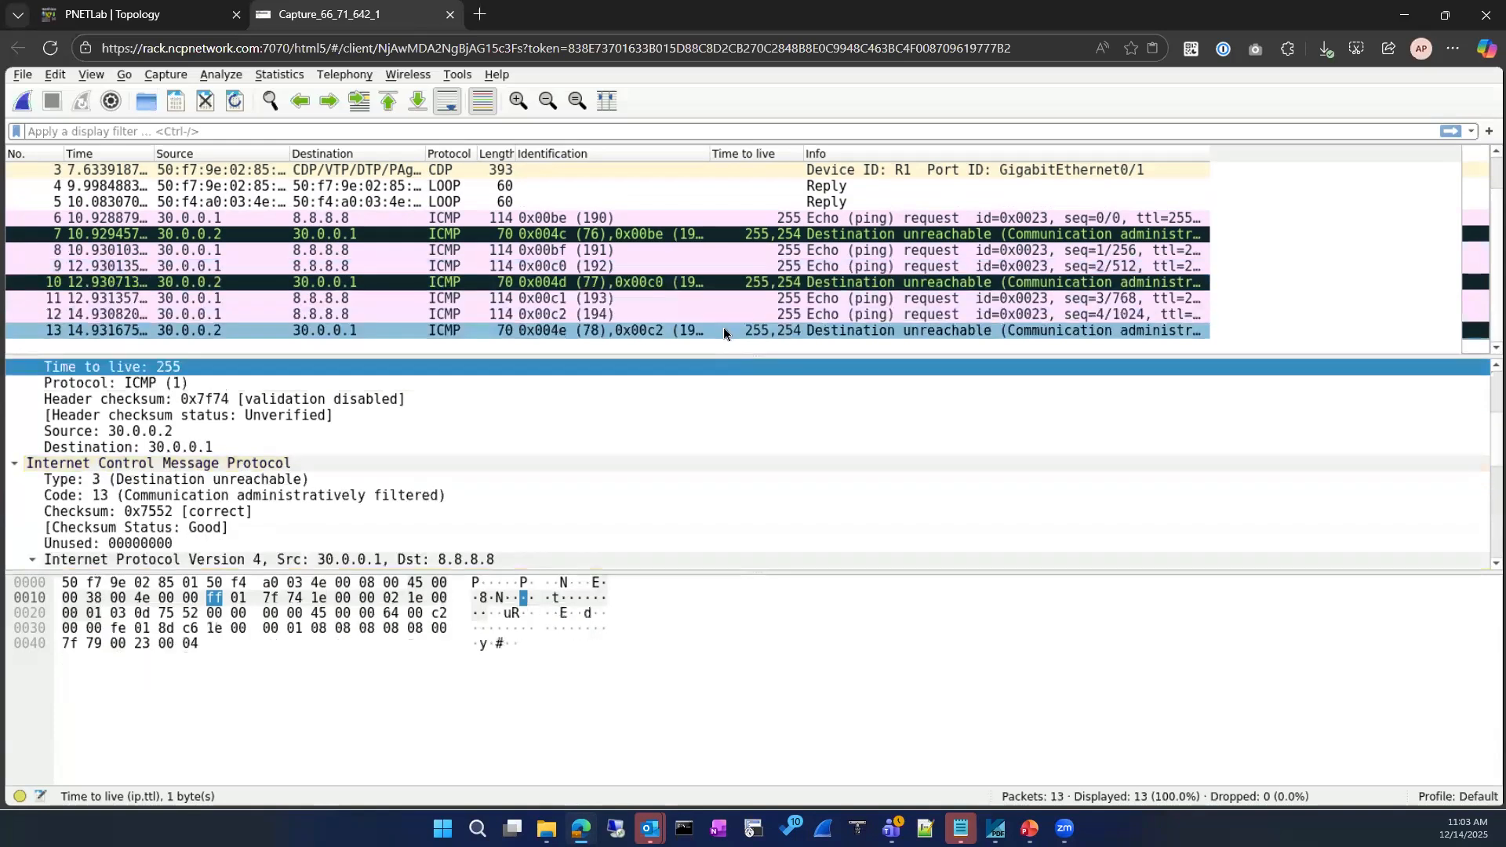
scroll(361, 543, down, 7)
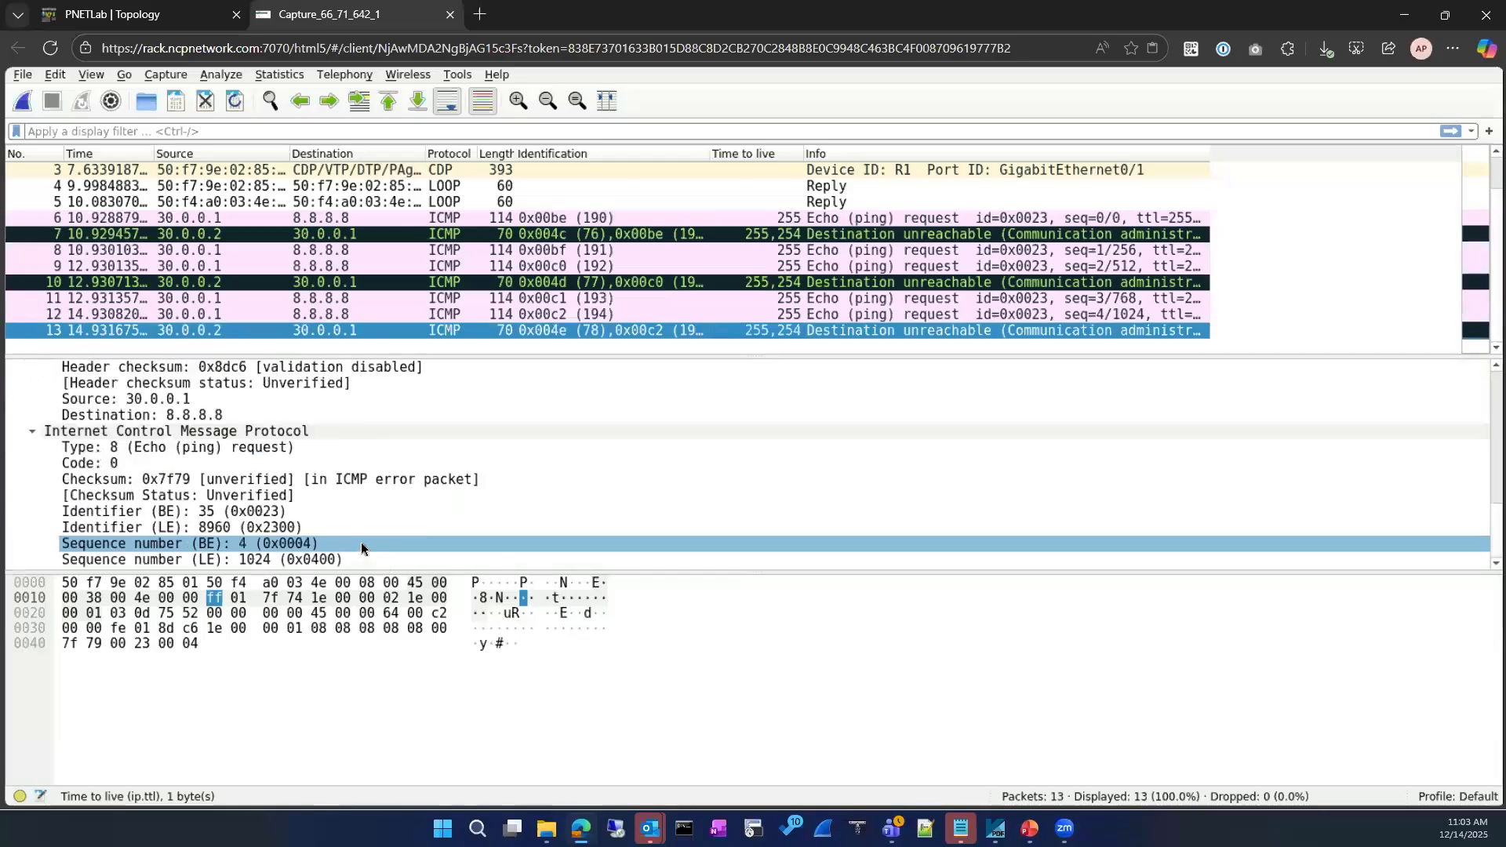
scroll(359, 534, up, 7)
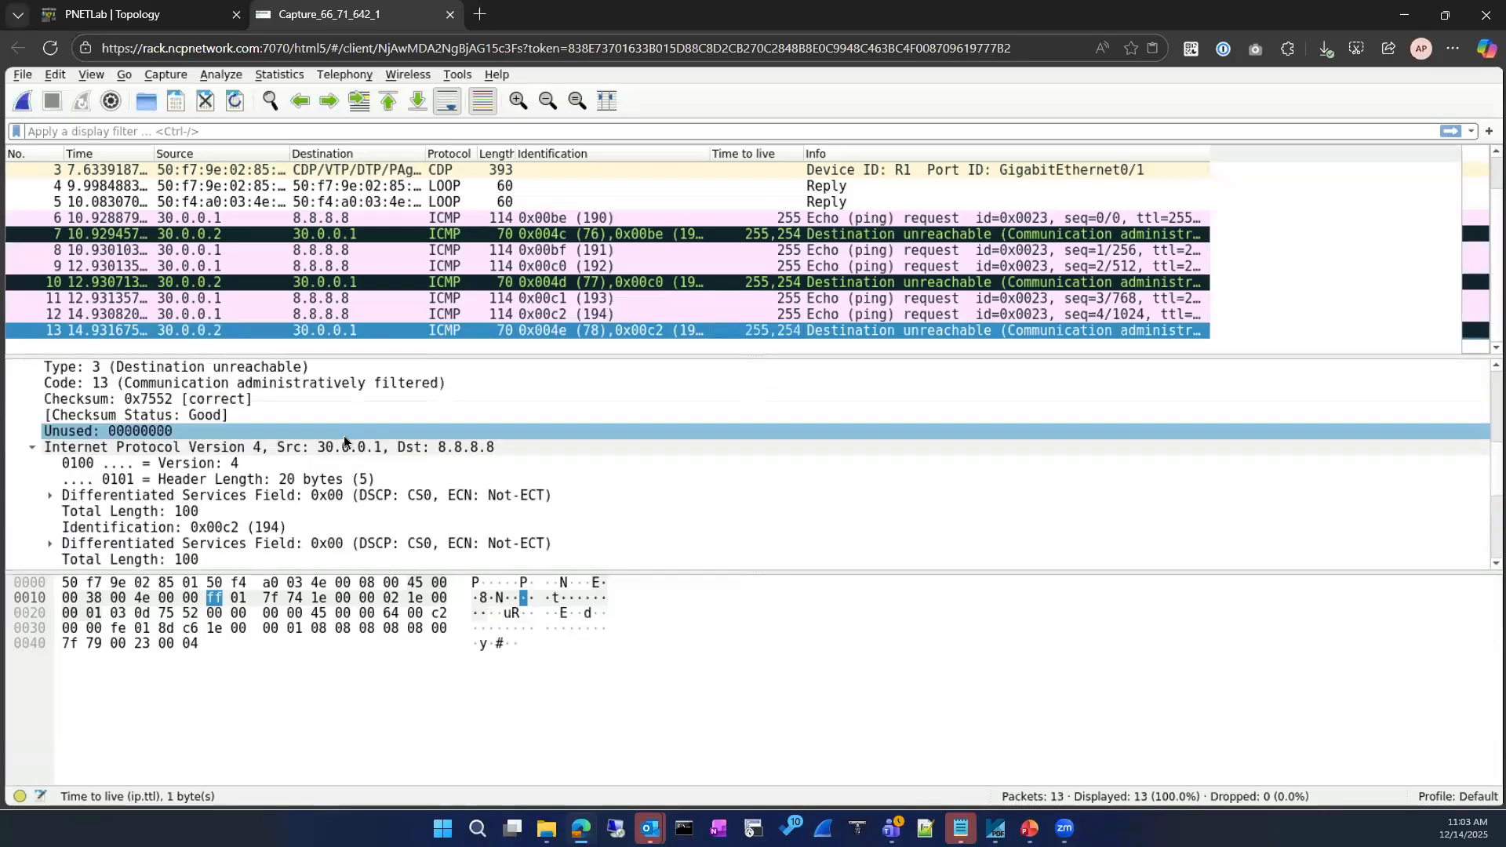
scroll(343, 441, up, 1)
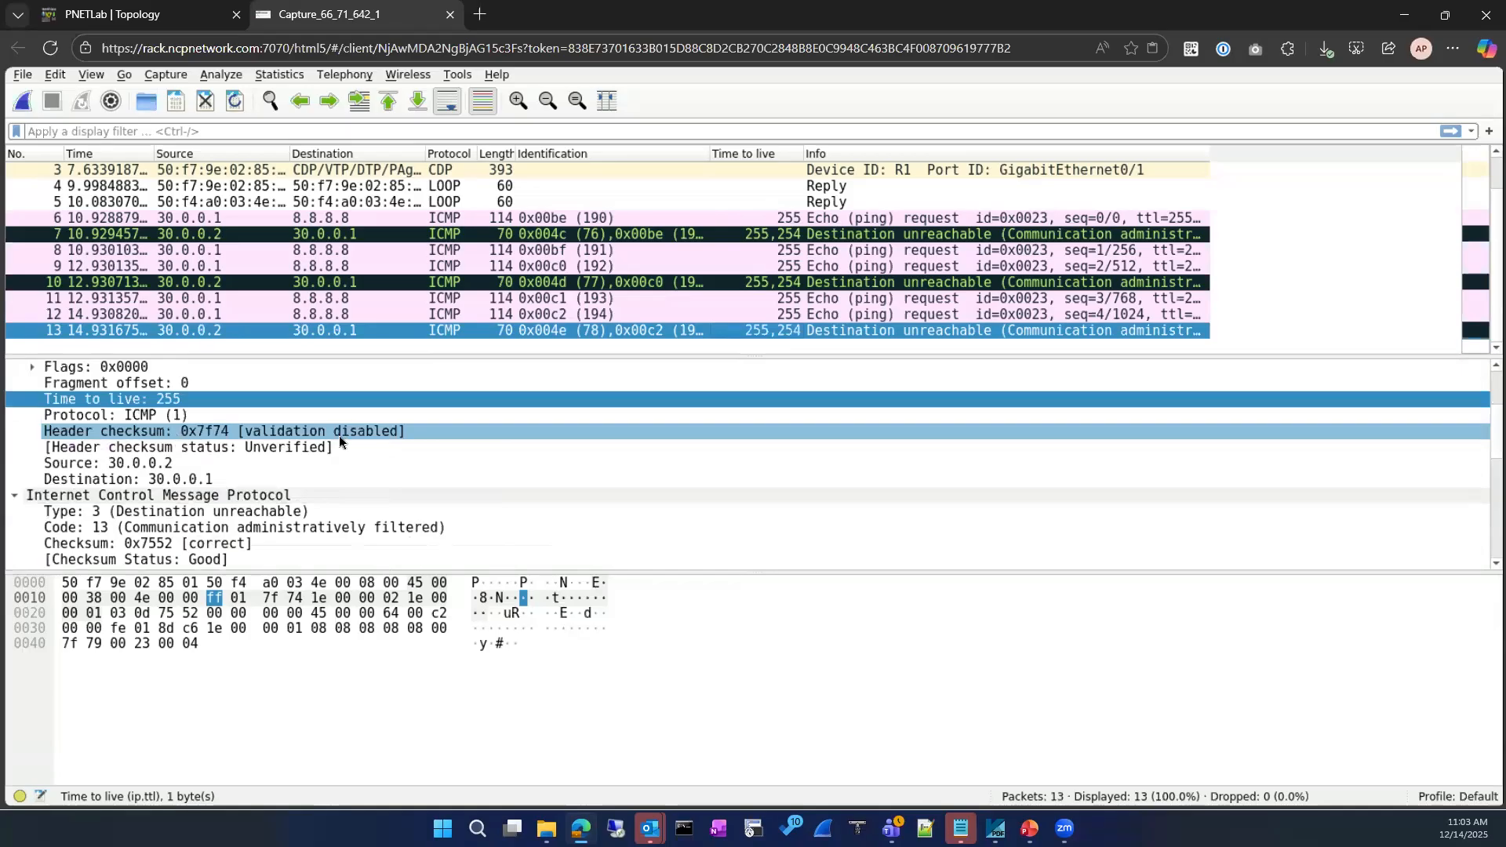
scroll(338, 435, up, 3)
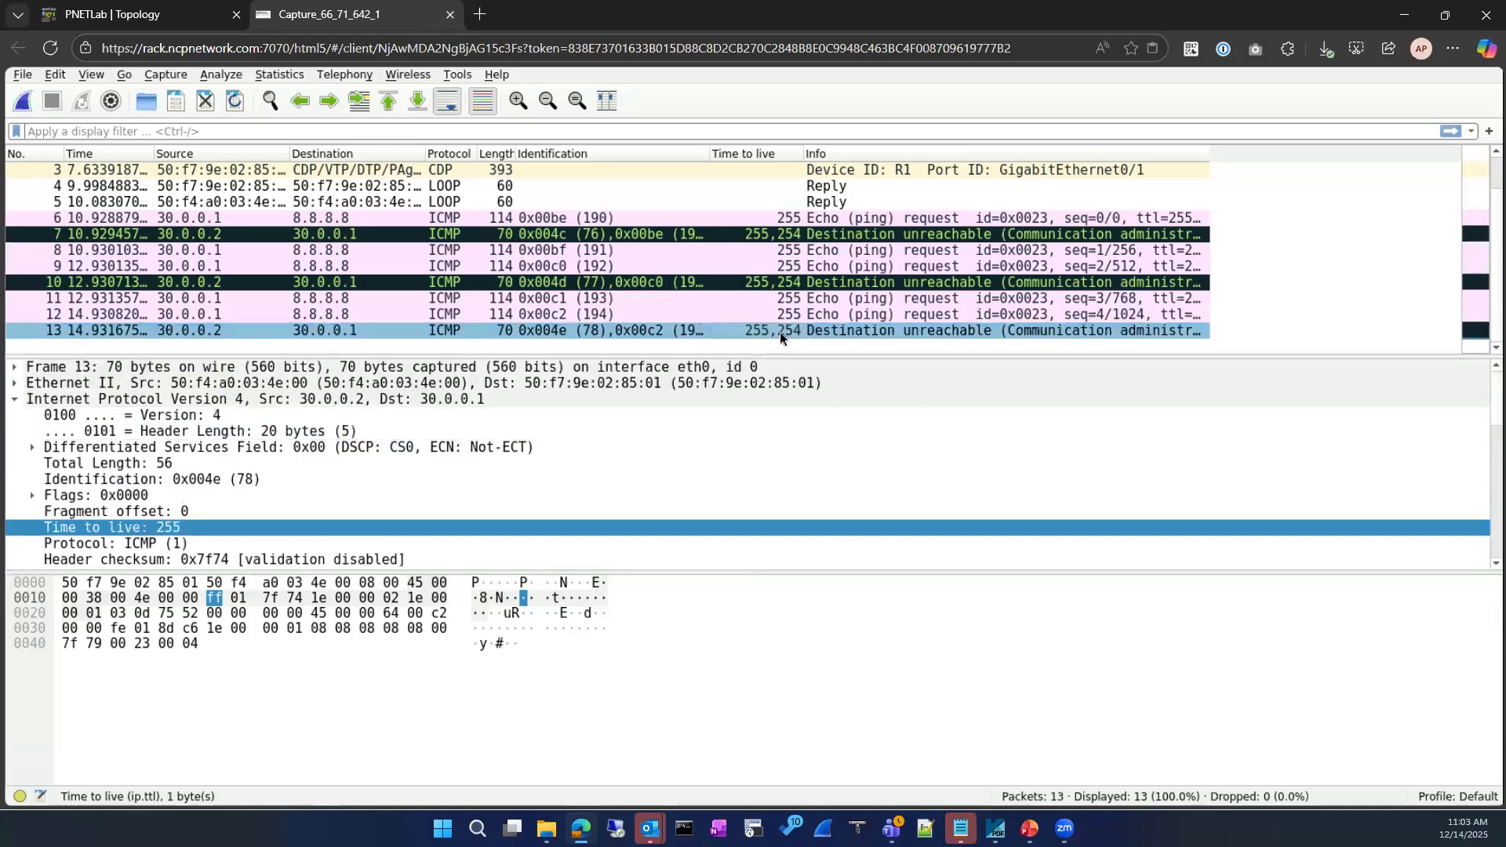
scroll(114, 506, down, 1)
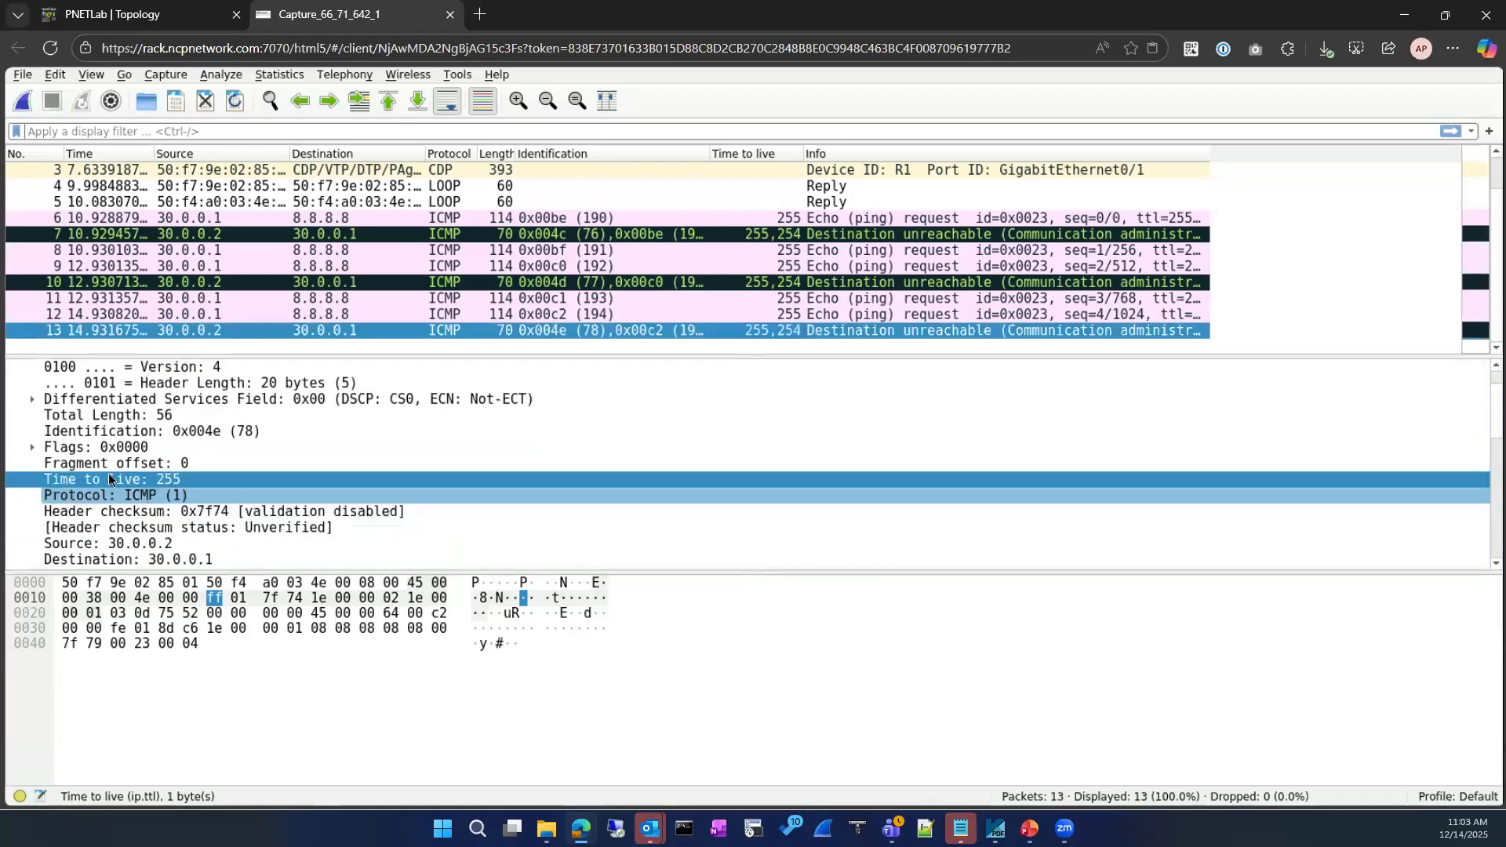
scroll(235, 497, down, 8)
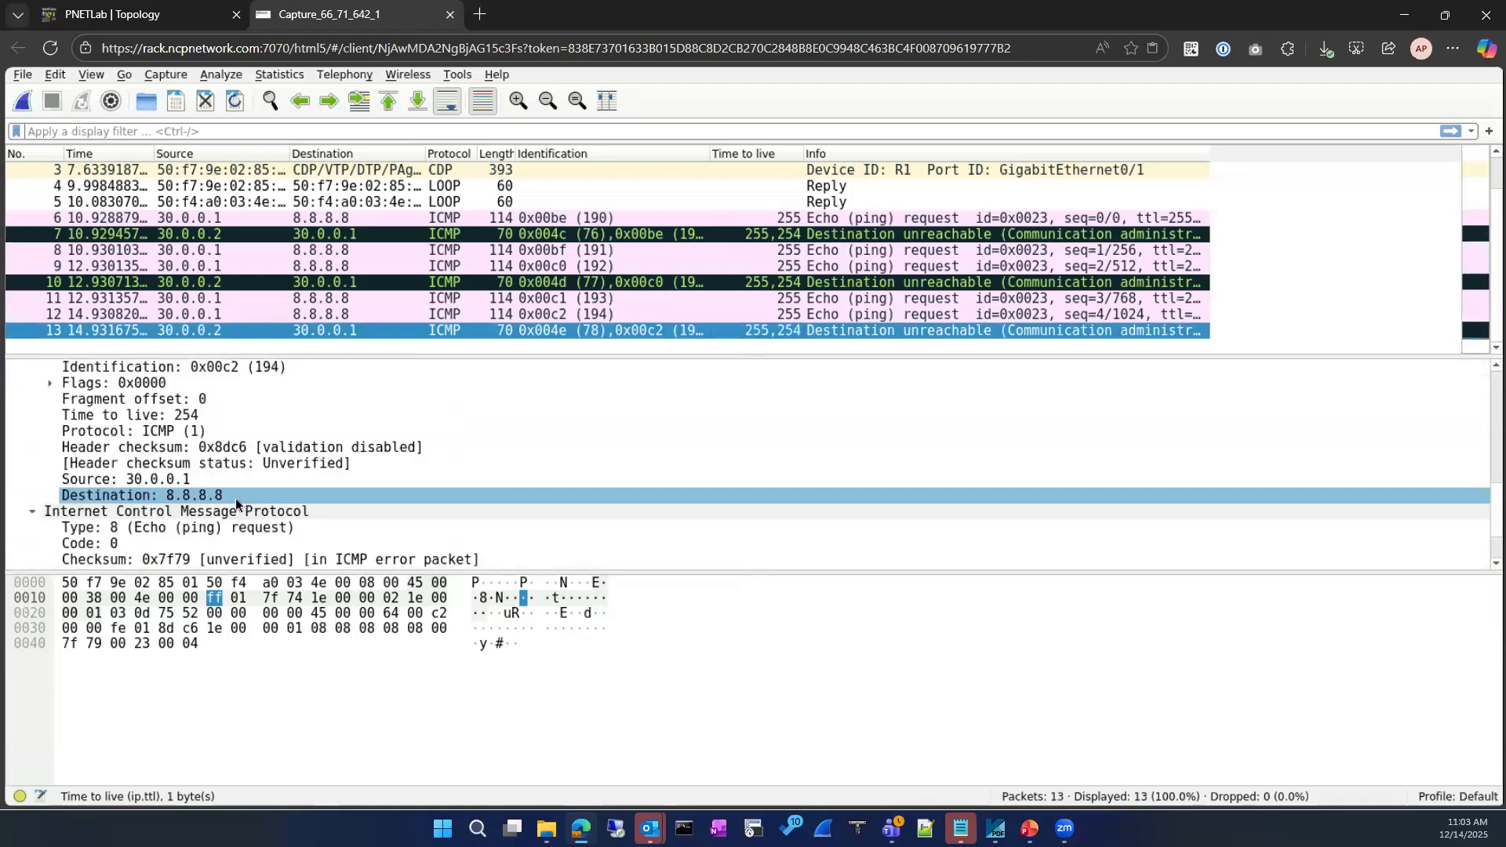
scroll(236, 497, down, 2)
scroll(235, 498, up, 3)
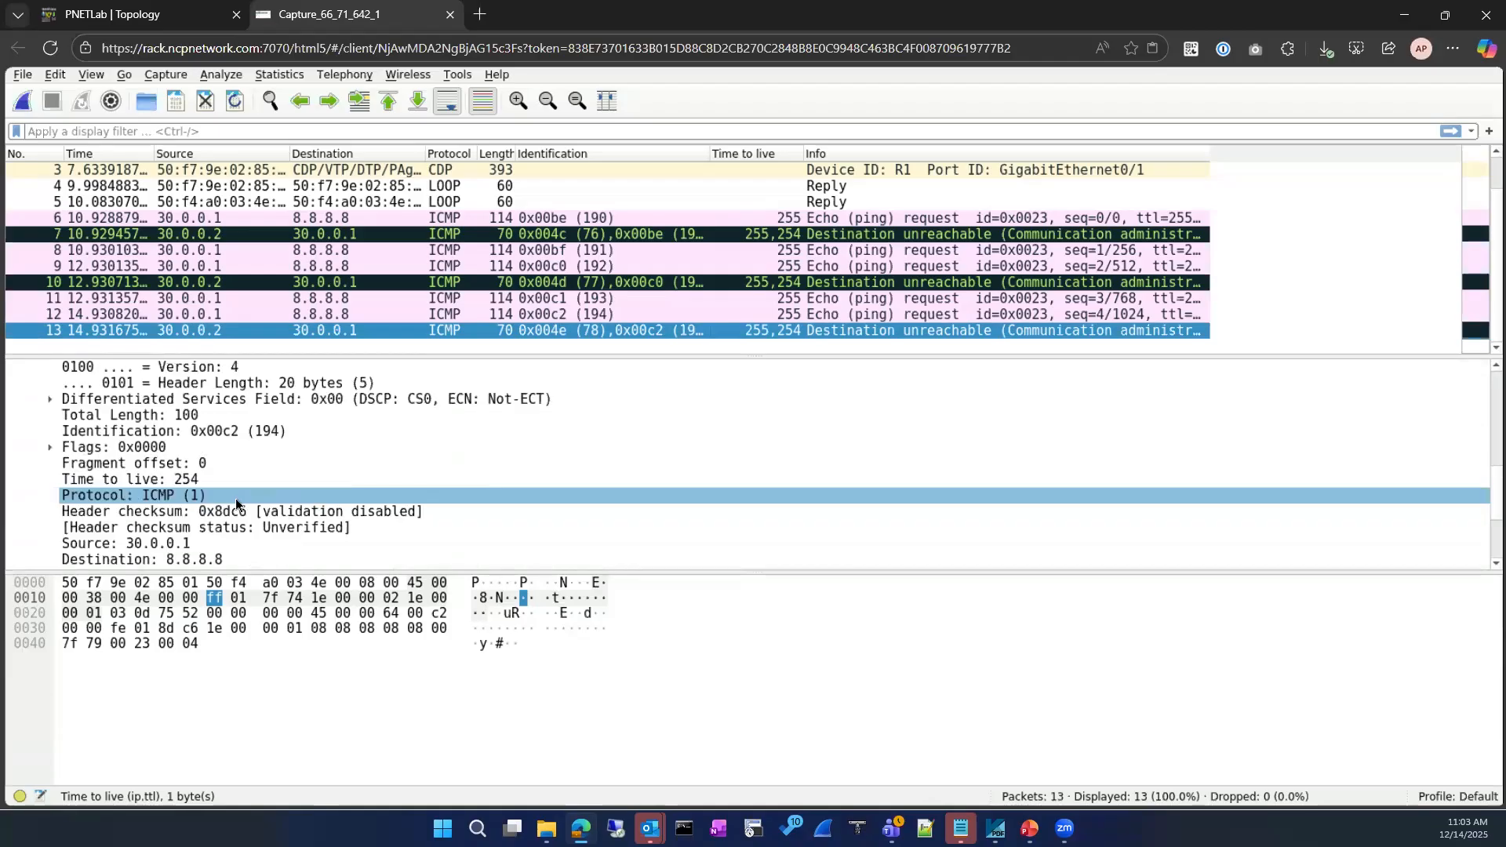
scroll(300, 388, up, 2)
click(467, 217)
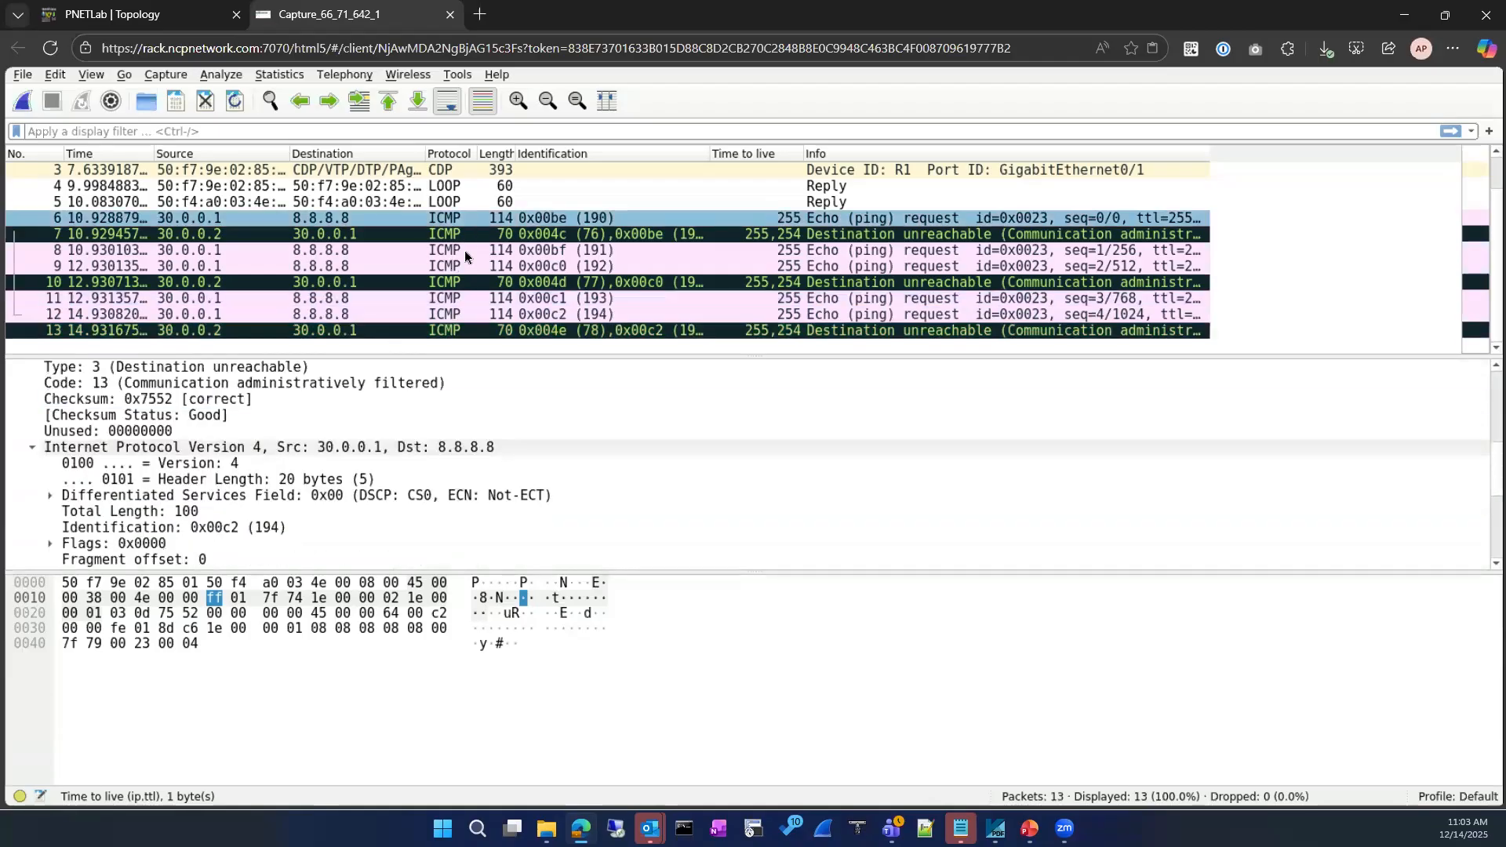
click(465, 239)
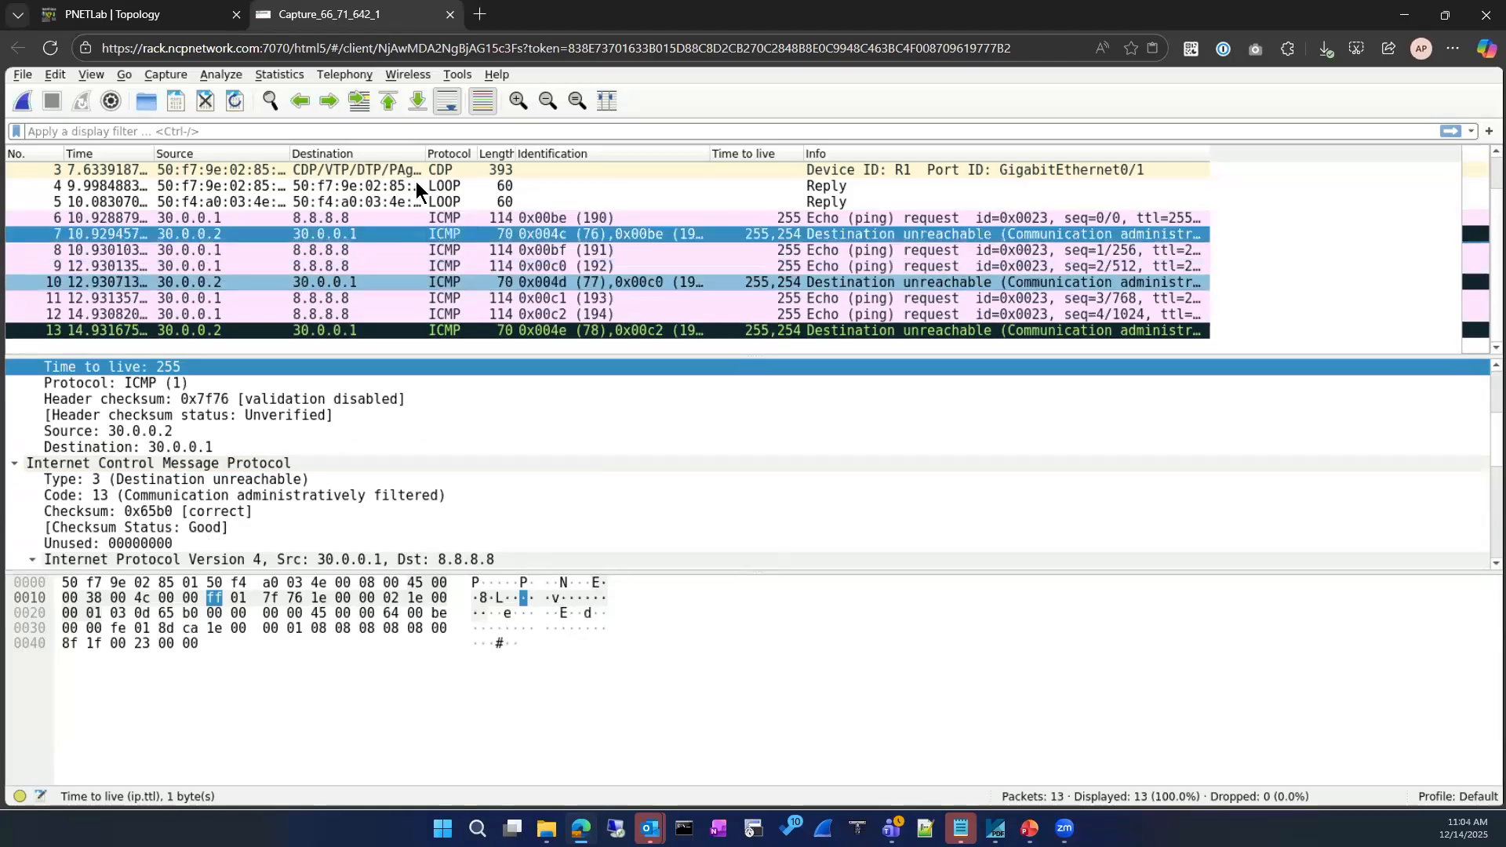
click(125, 14)
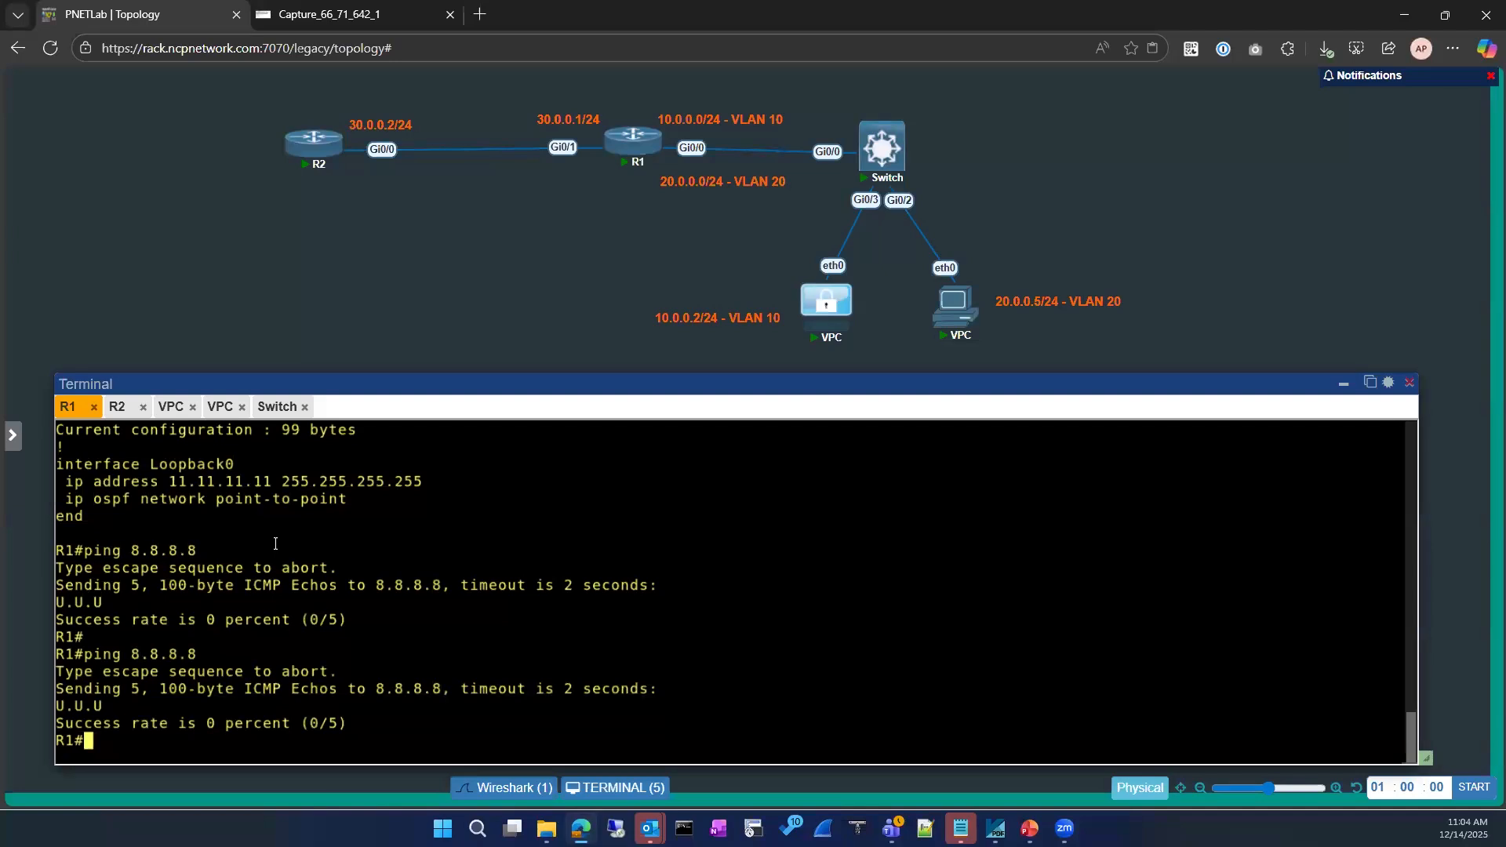
Move from R1's console to R2's and enter global configuration mode there
key(Return)
key(Return)
key(Return)
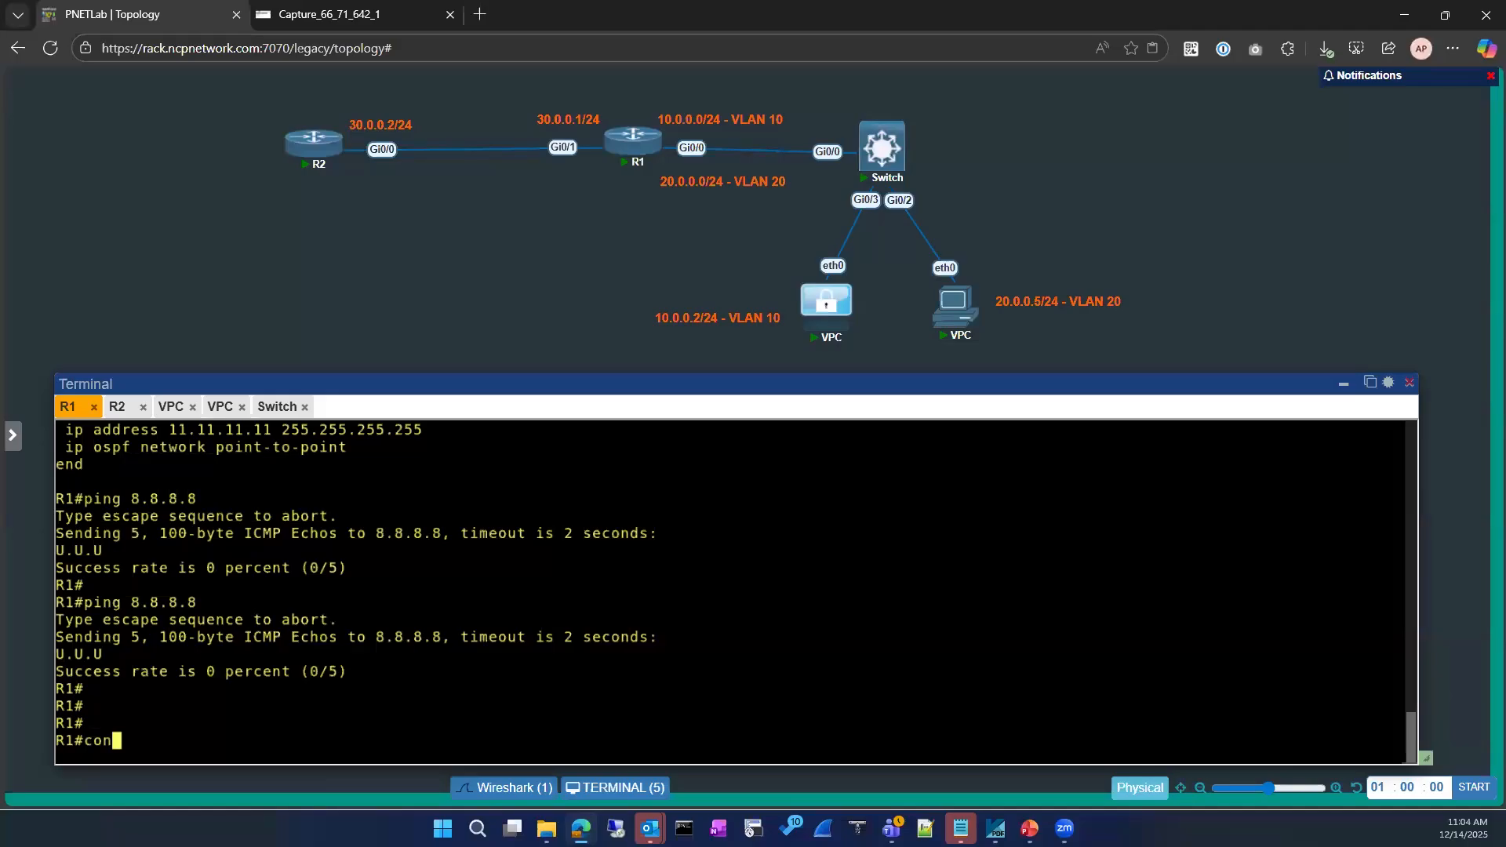
click(117, 406)
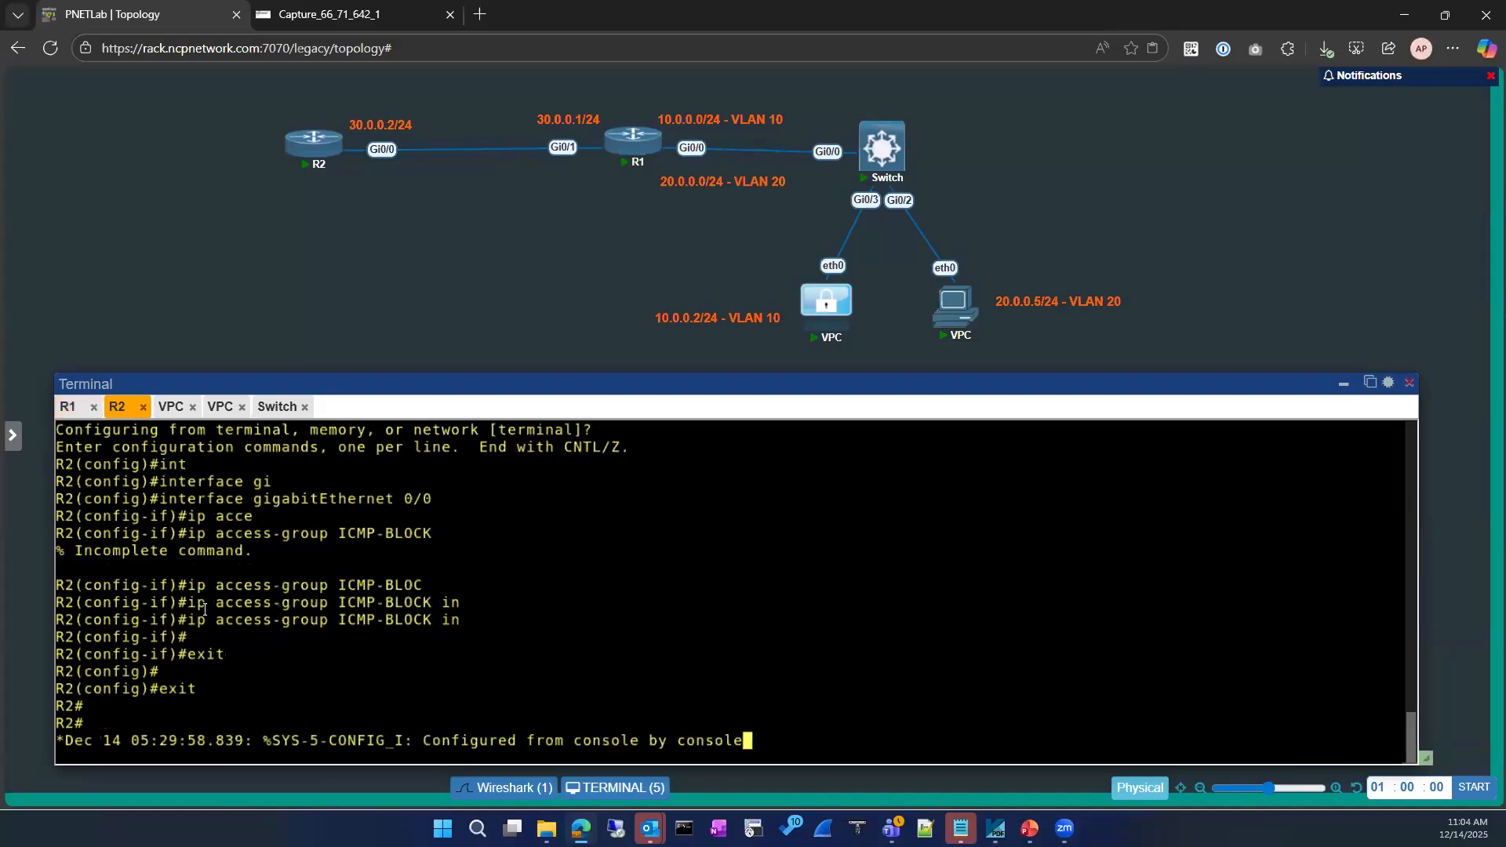
key(Return)
key(Return)
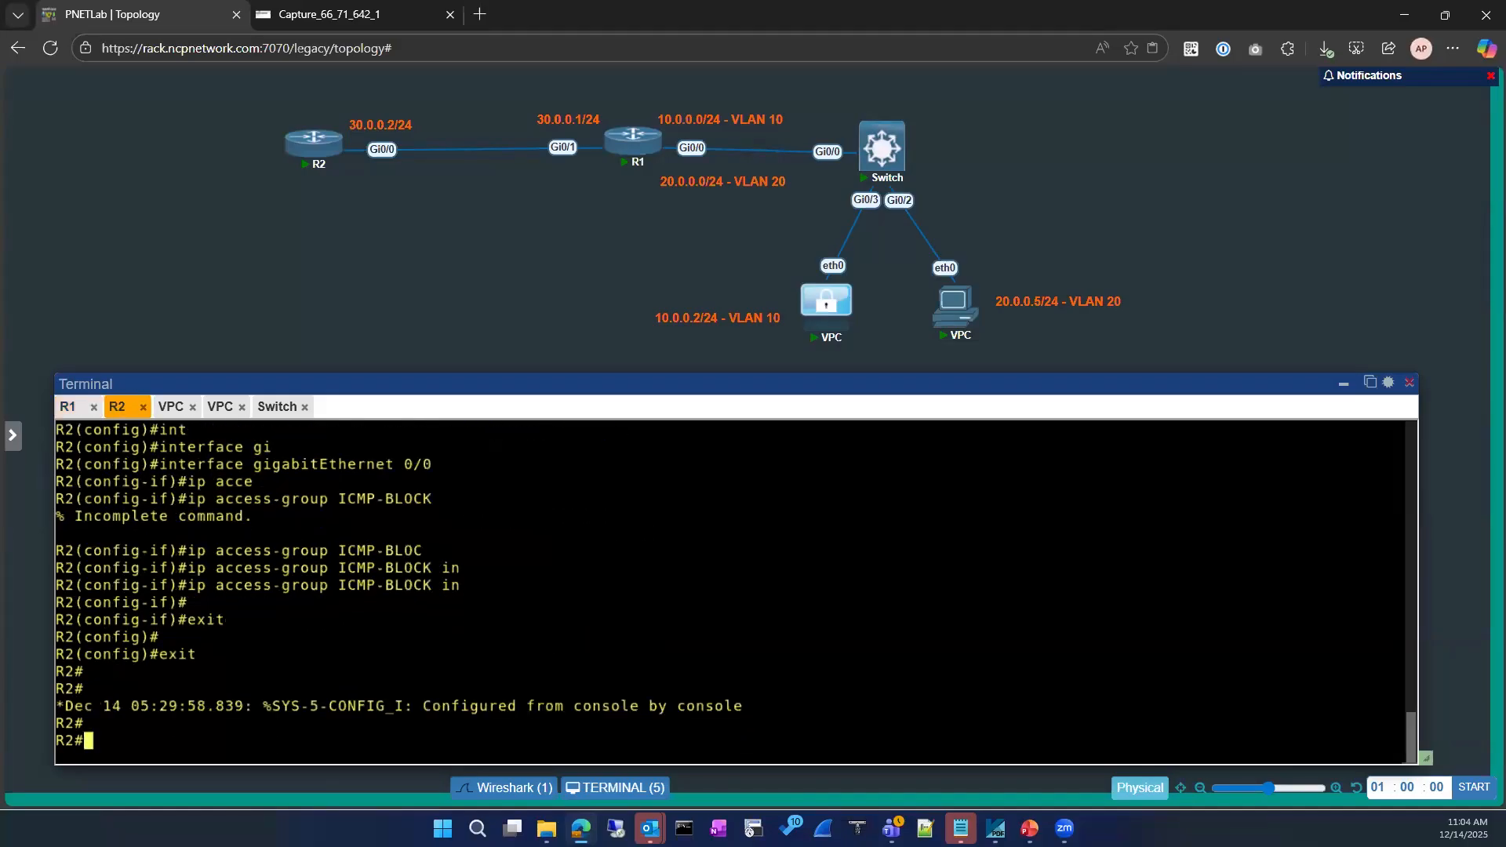
key(Return)
text(conf)
key(Tab)
key(Return)
key(Return)
key(Return)
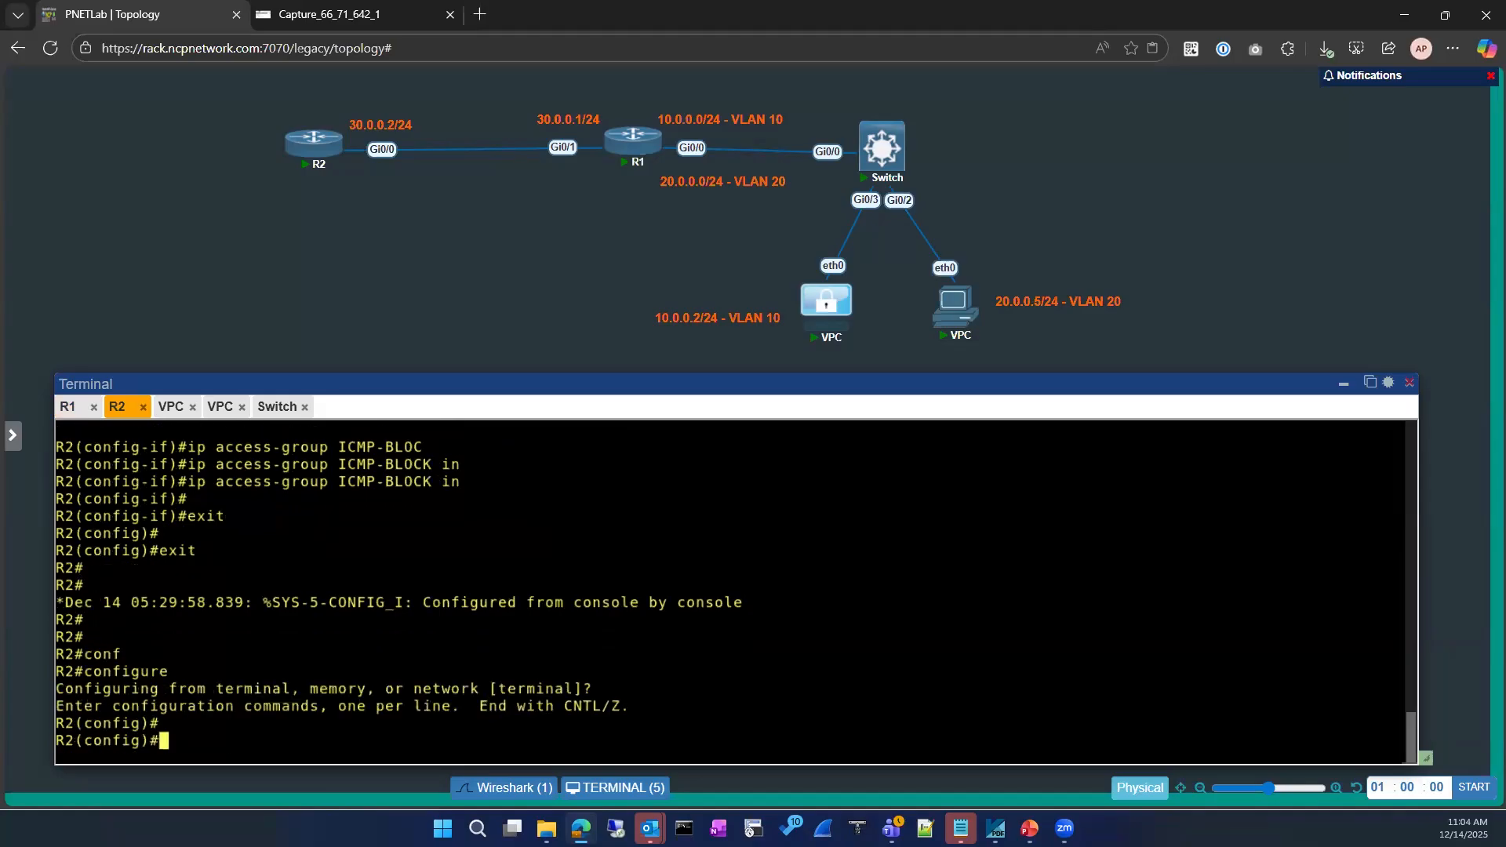
Create interface loopback 8 on R2 and shut it down
text(int)
key(Tab)
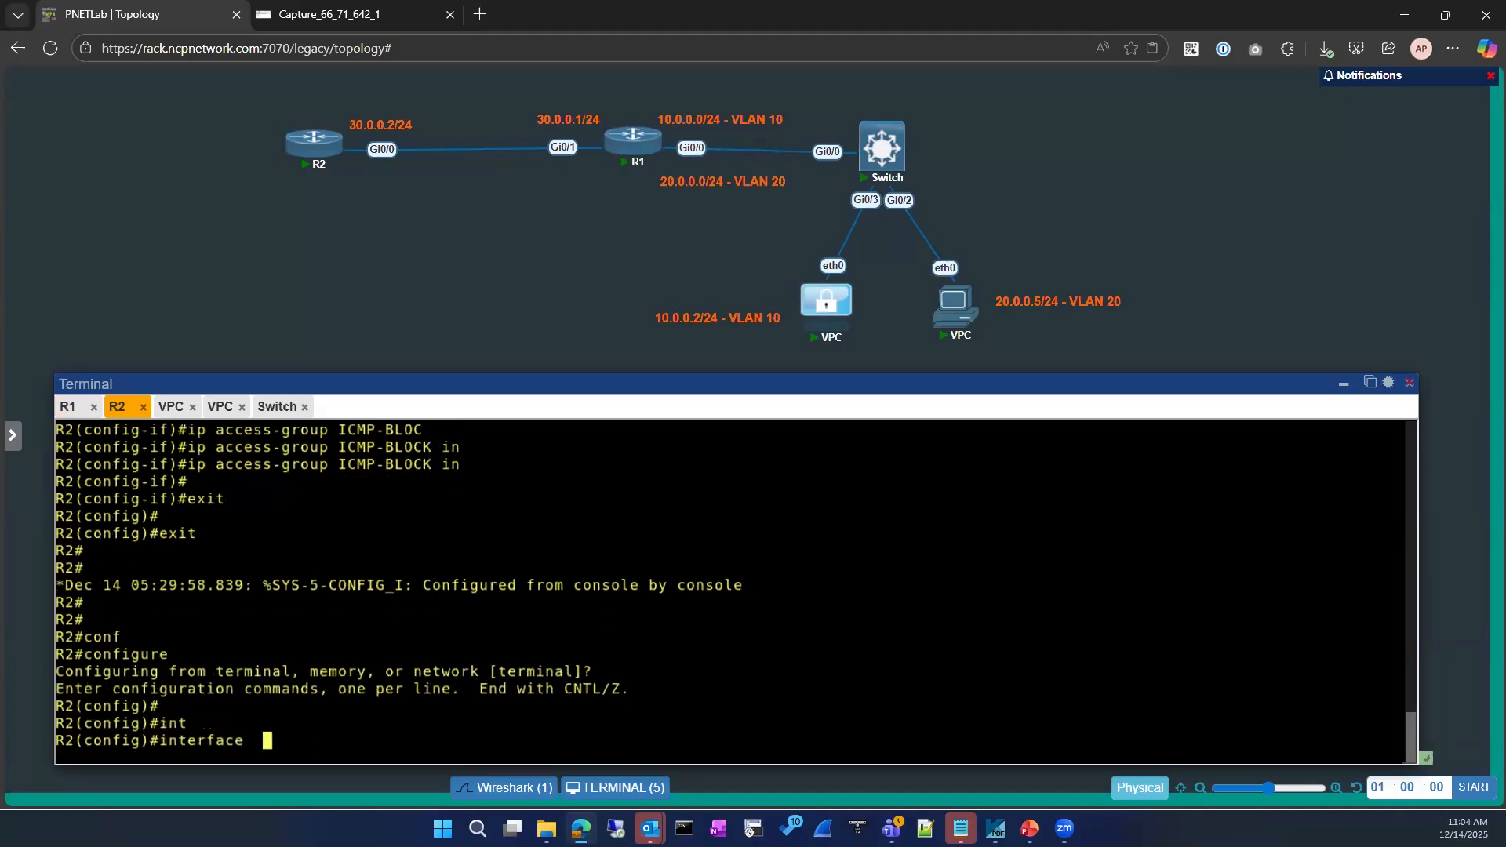
text(loo)
key(Tab)
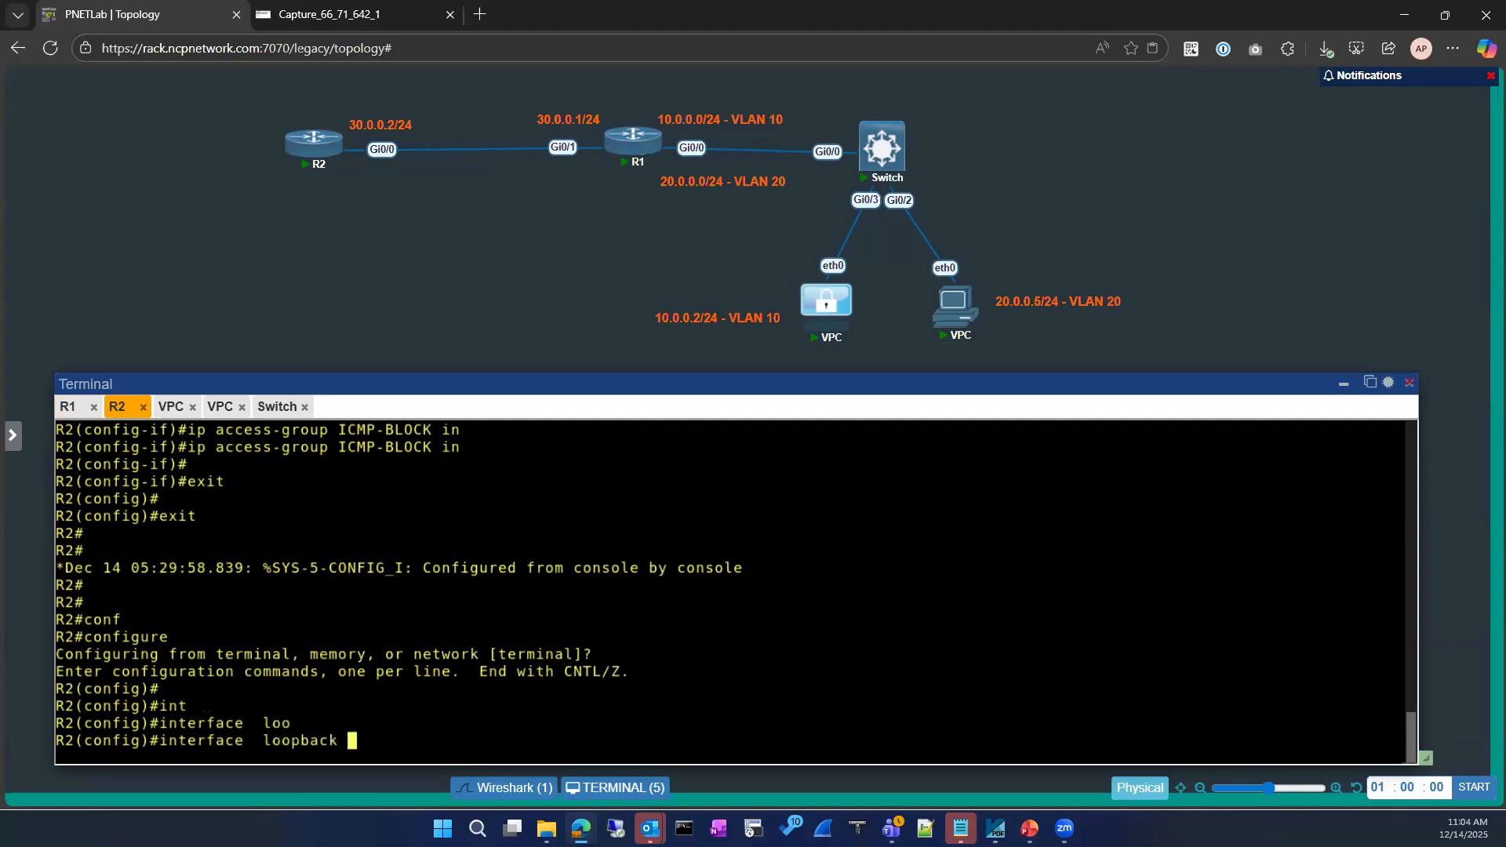
text(8)
key(Return)
text(sh)
key(Return)
key(Return)
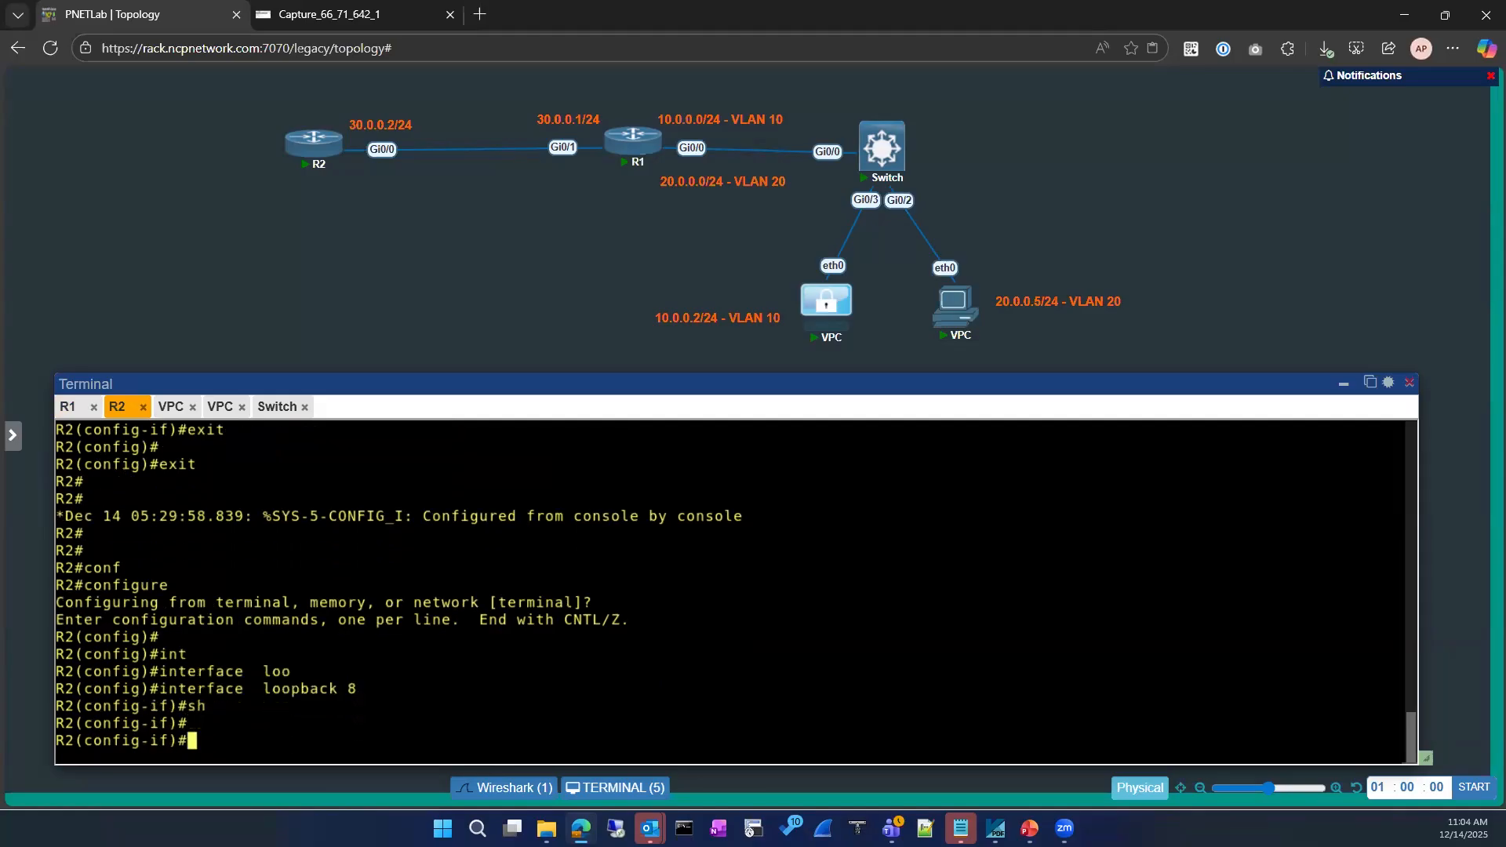
click(68, 406)
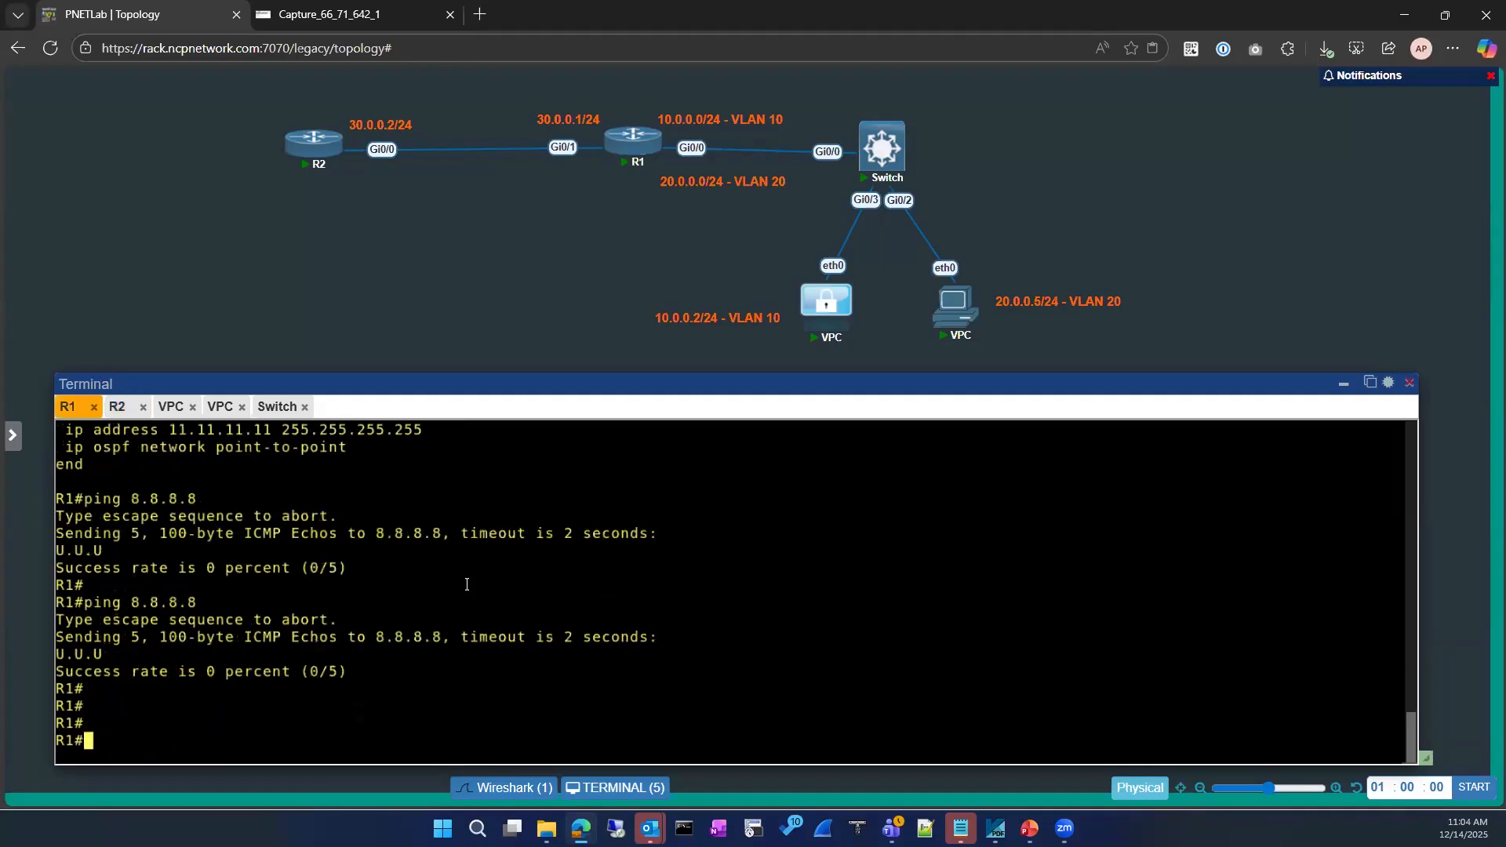
Rerun the VPC's ping to 8.8.8.8 and get administratively prohibited replies
key(Up)
key(Up)
key(Down)
click(117, 406)
key(Return)
key(Return)
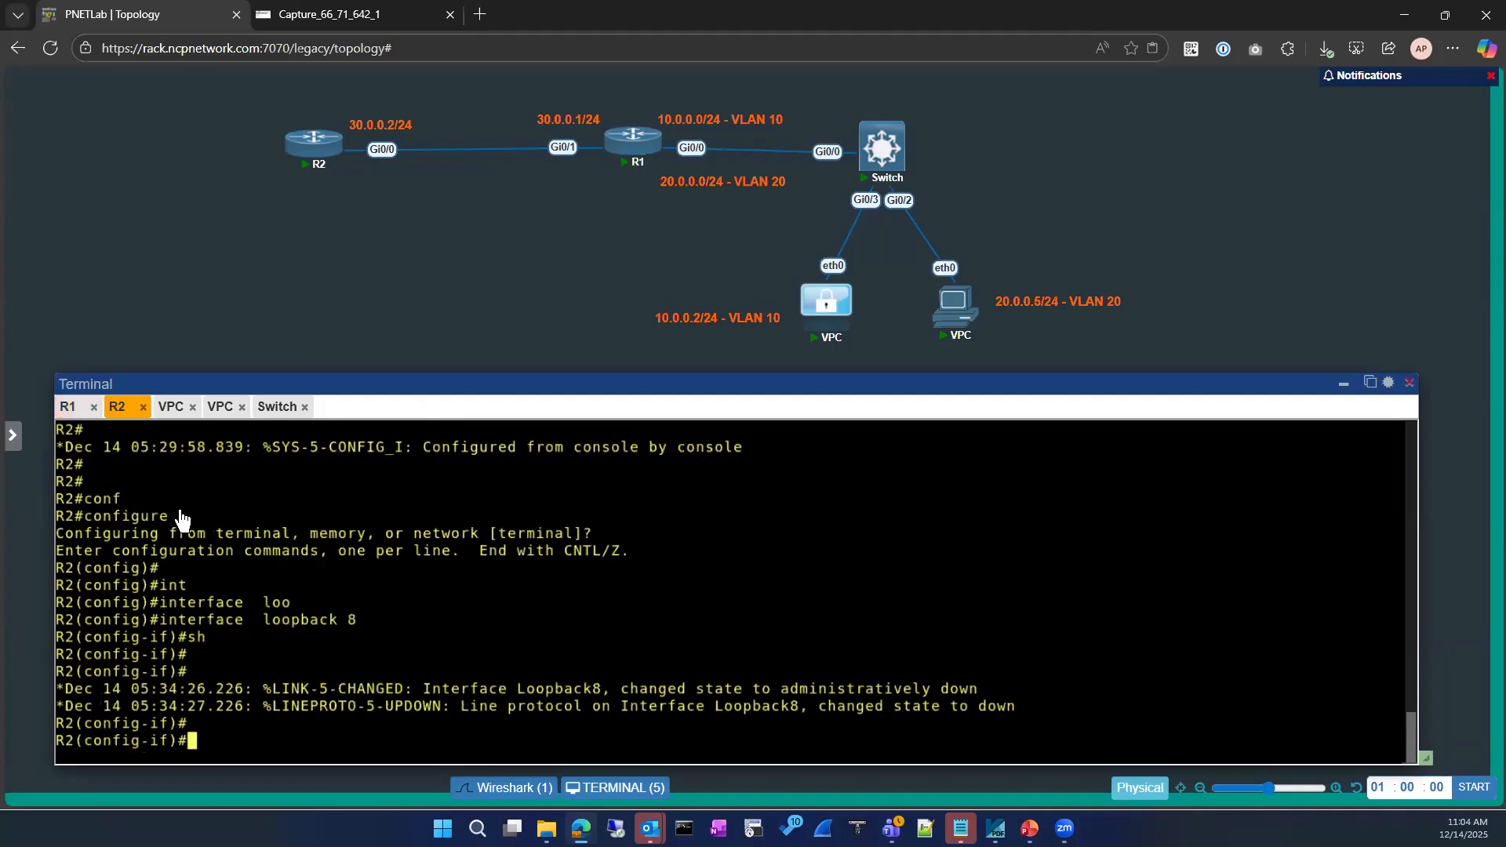
click(69, 406)
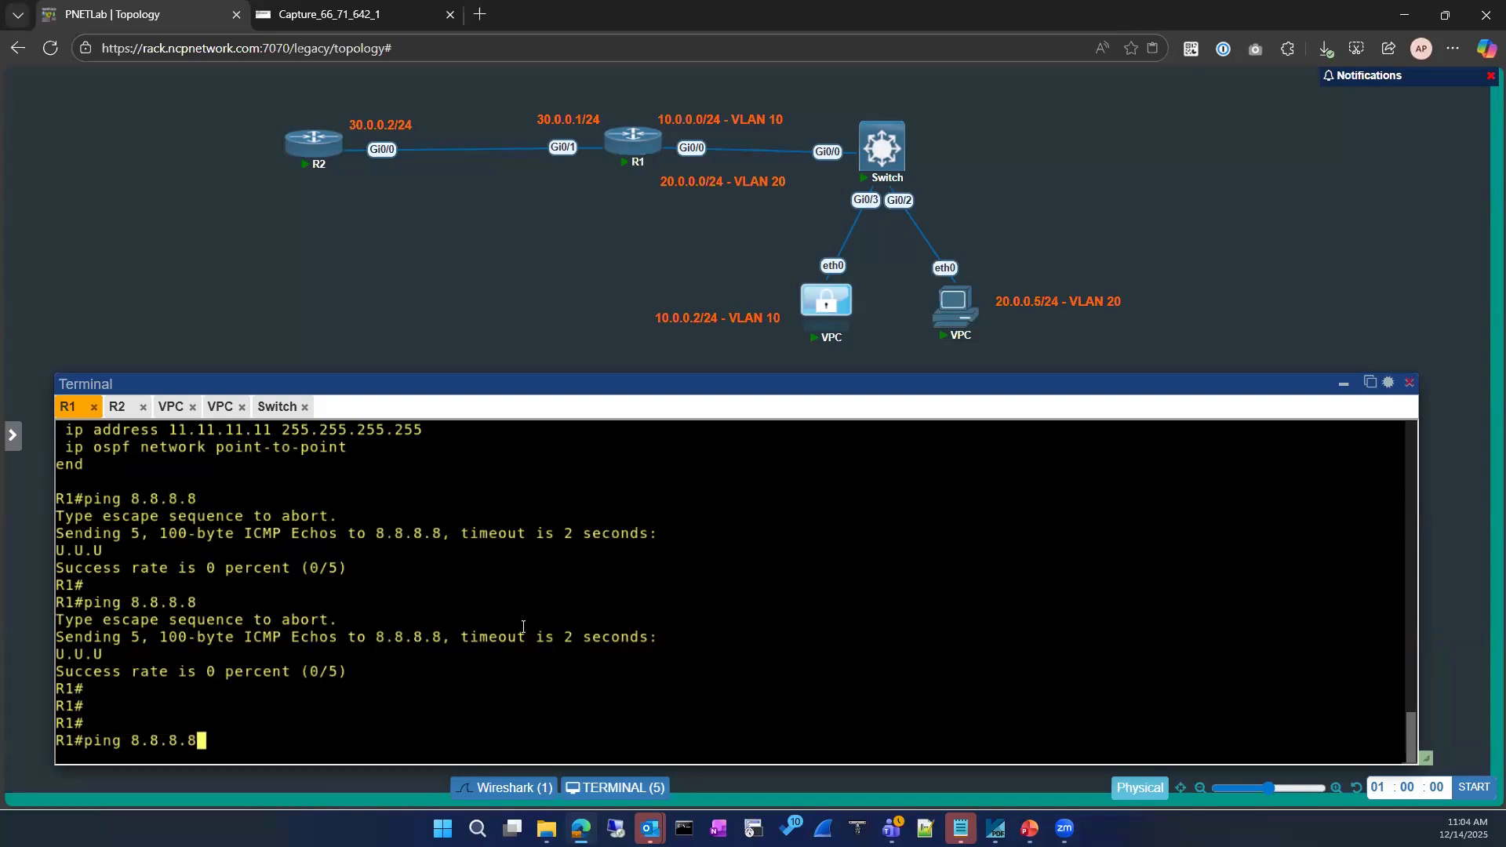
click(171, 407)
key(Up)
key(Return)
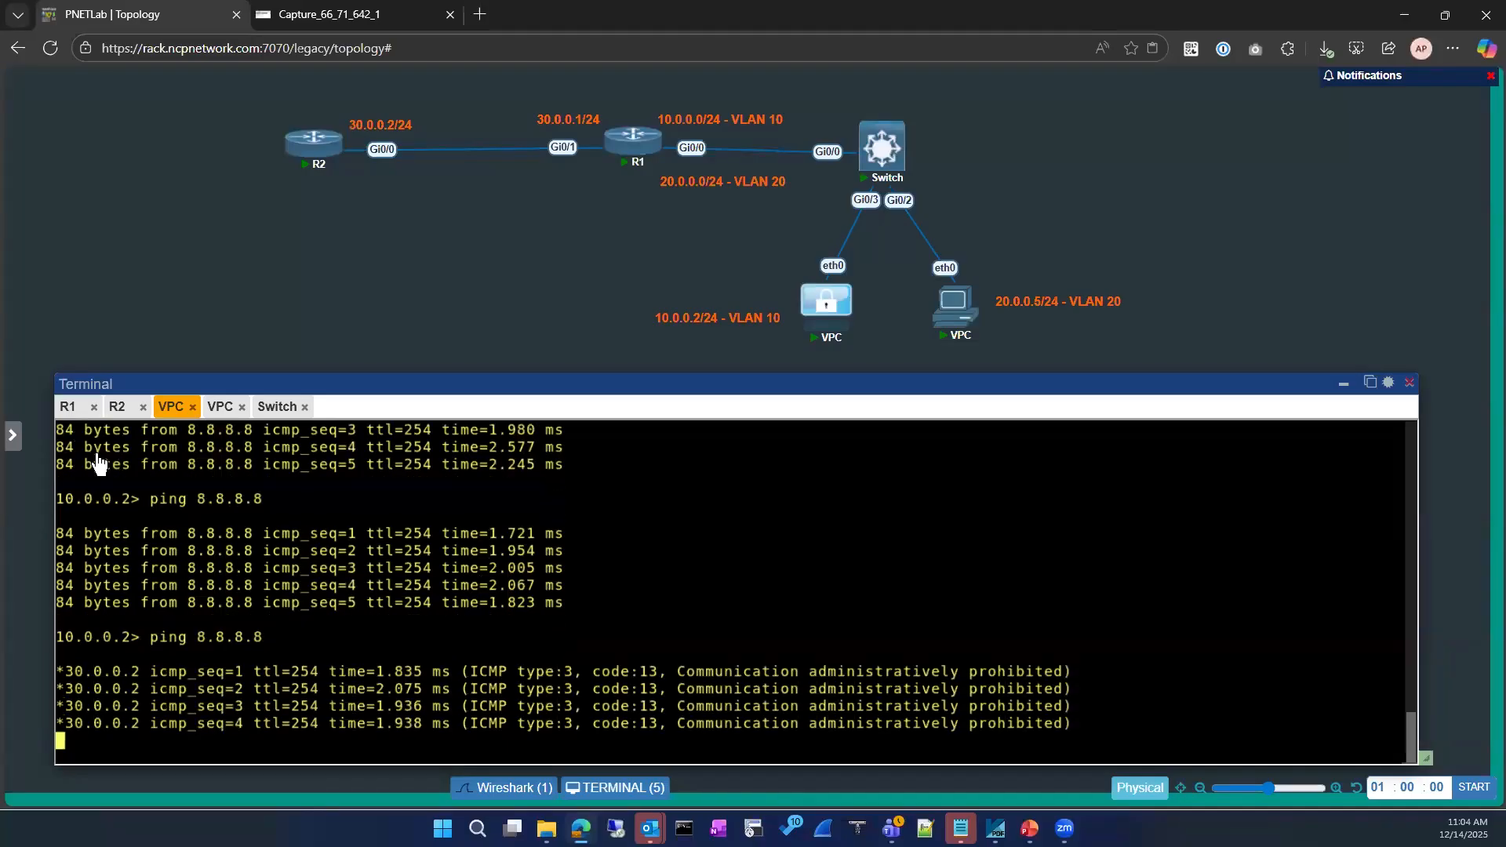
Review the R1 and R2 consoles, then return to the Wireshark capture
click(68, 407)
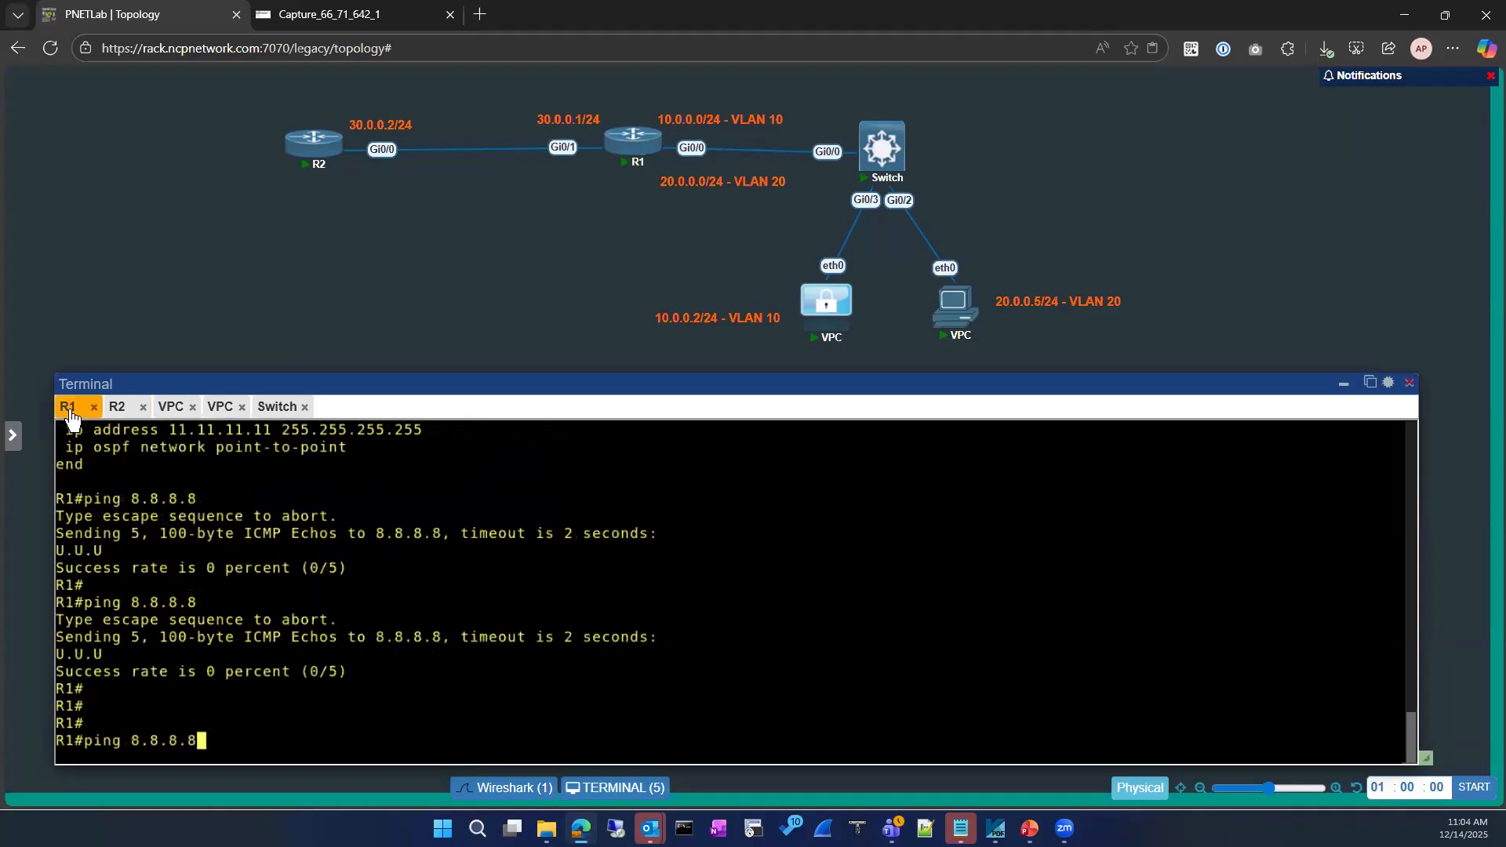
click(117, 407)
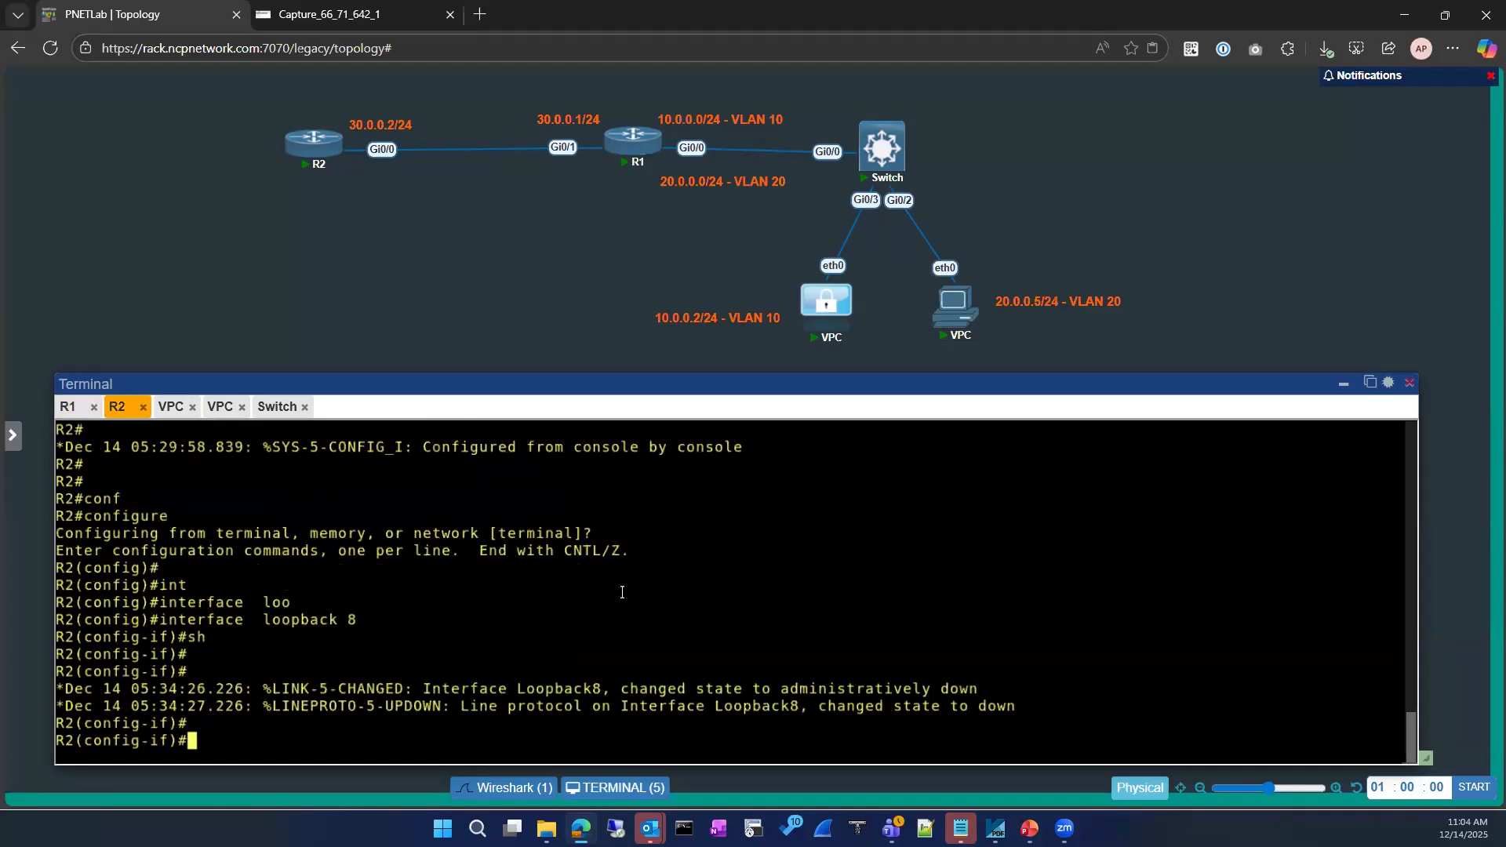
click(68, 407)
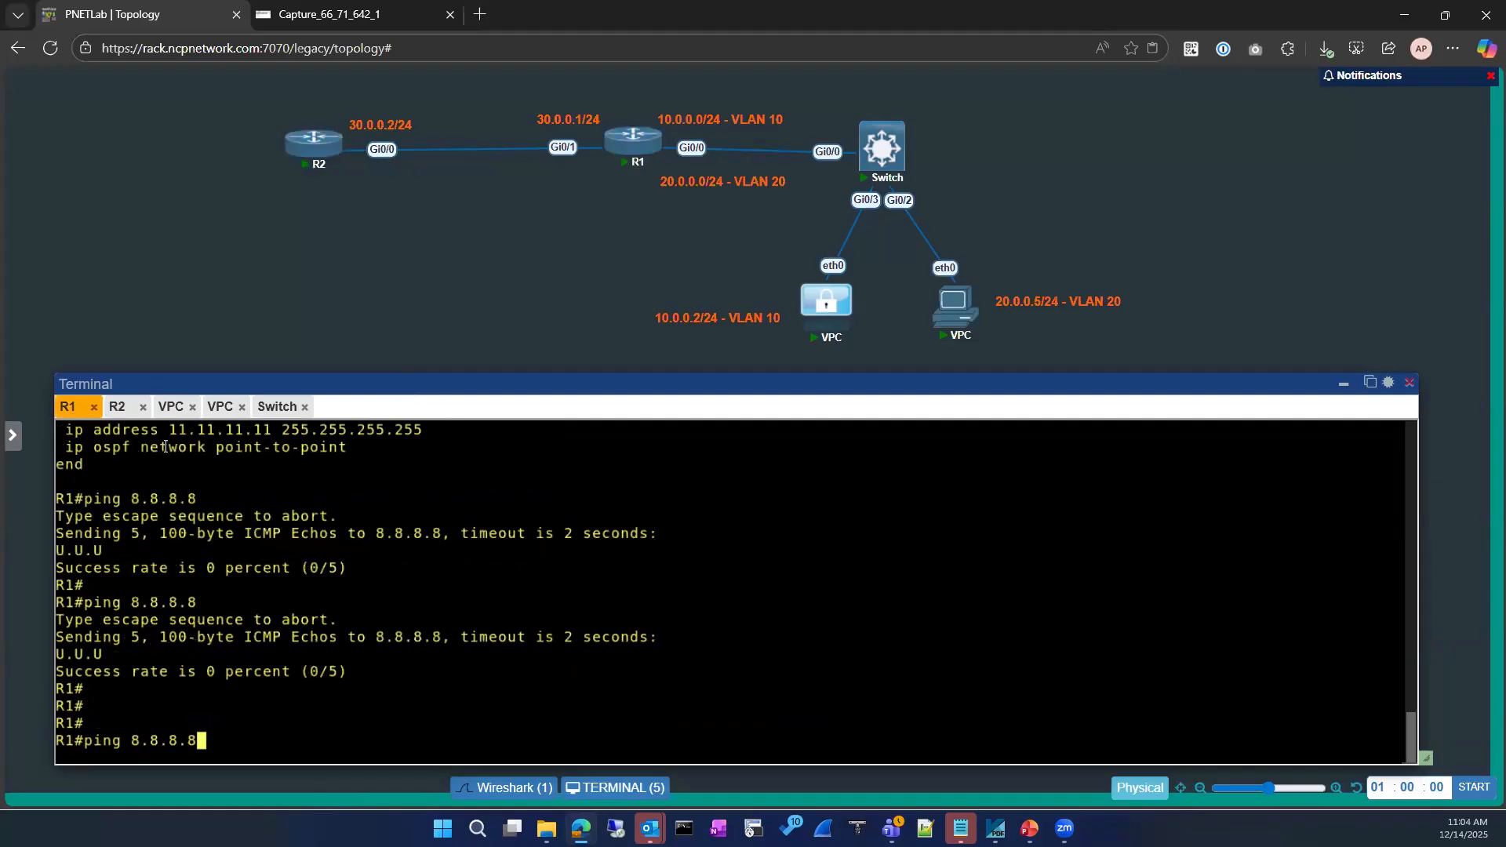
click(117, 407)
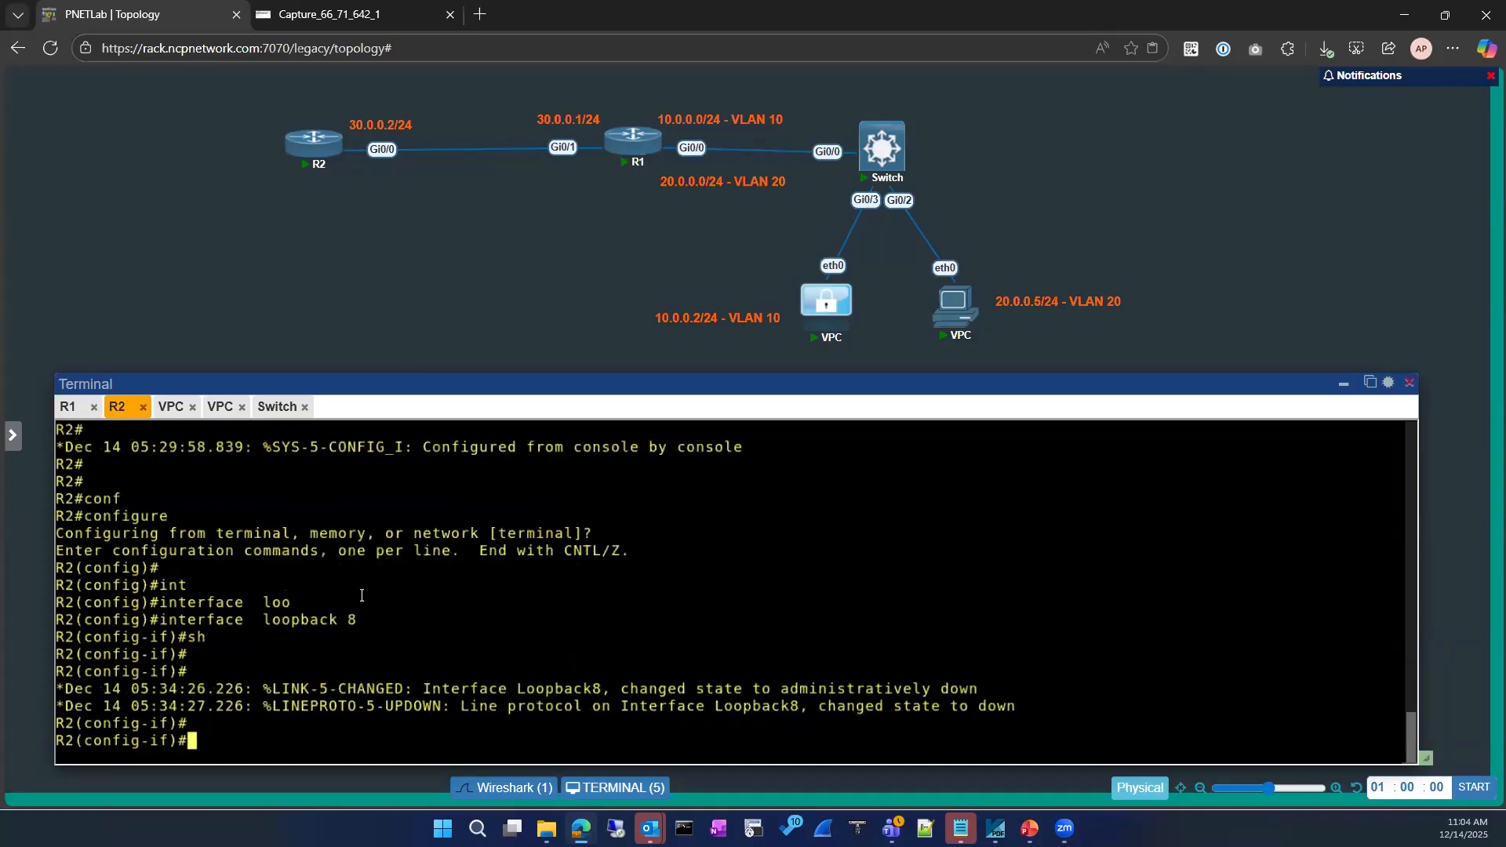
key(Return)
key(Return)
key(Return)
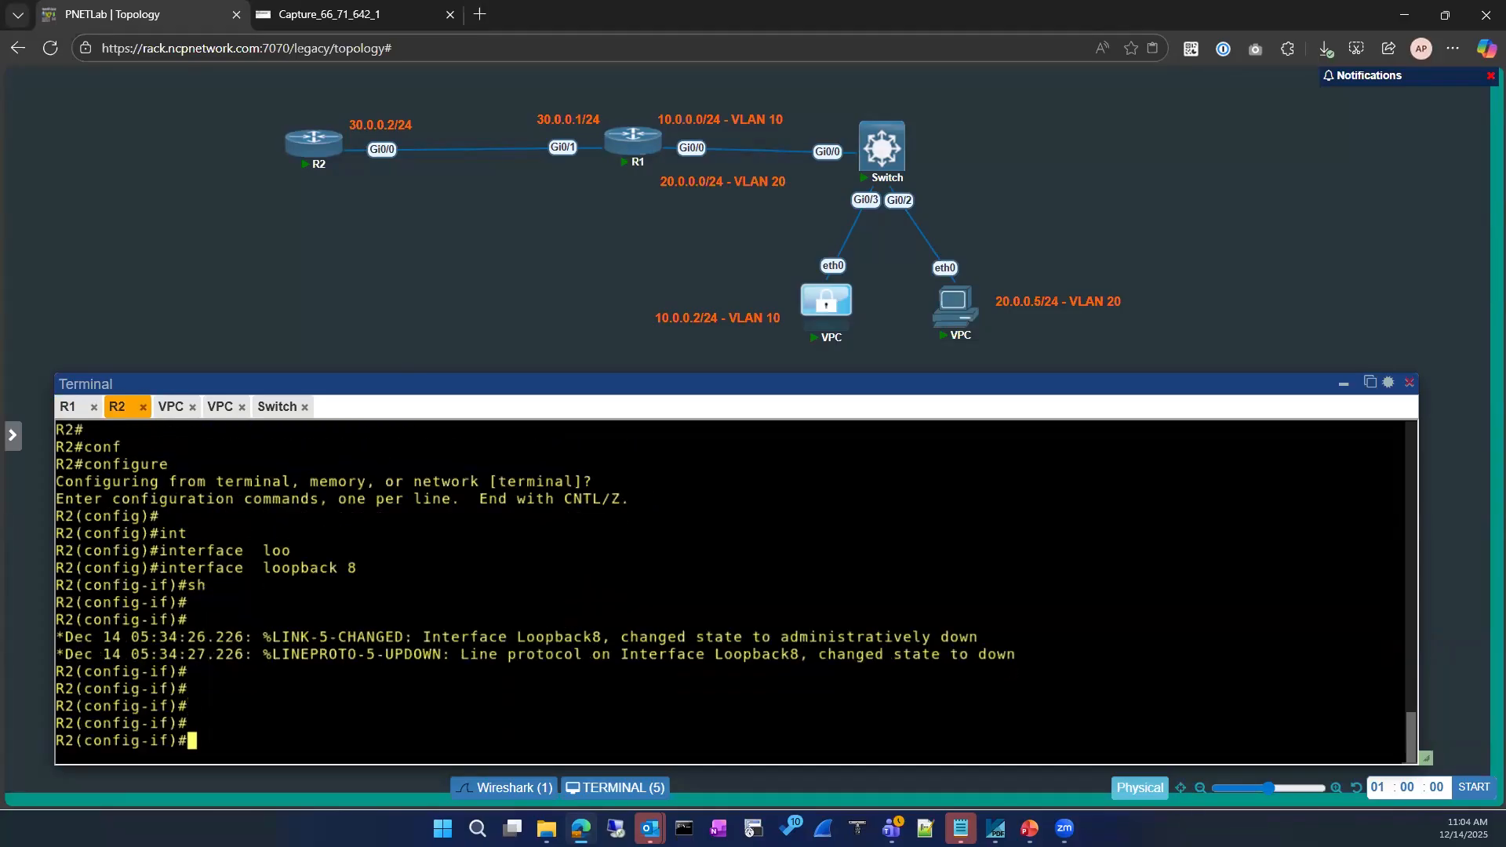
click(373, 14)
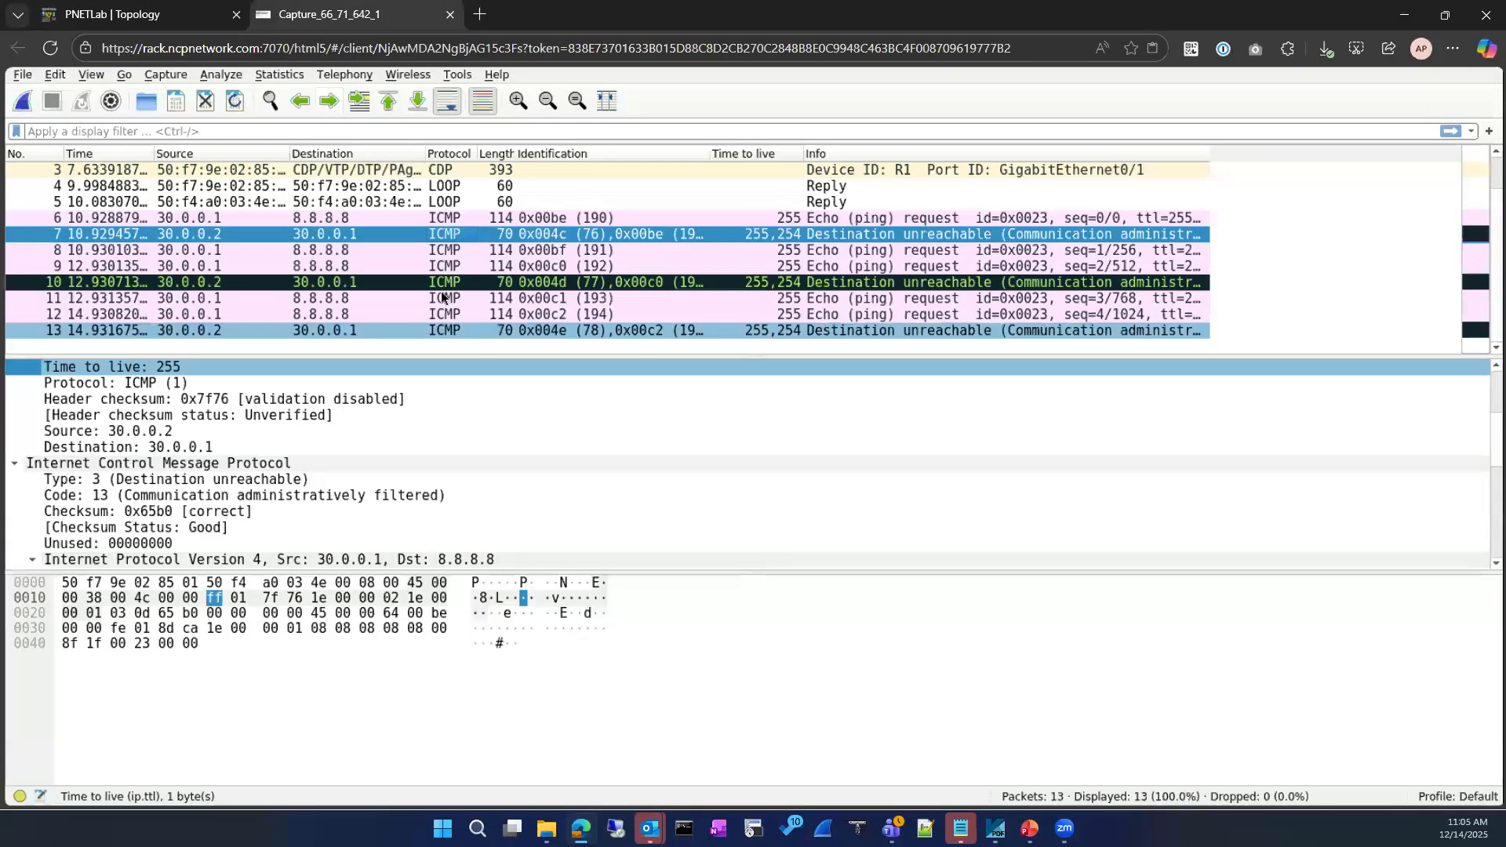
Restart the Wireshark capture without saving, rerun the VPC's ping to 8.8.8.8, and confirm it was captured
click(23, 101)
click(783, 431)
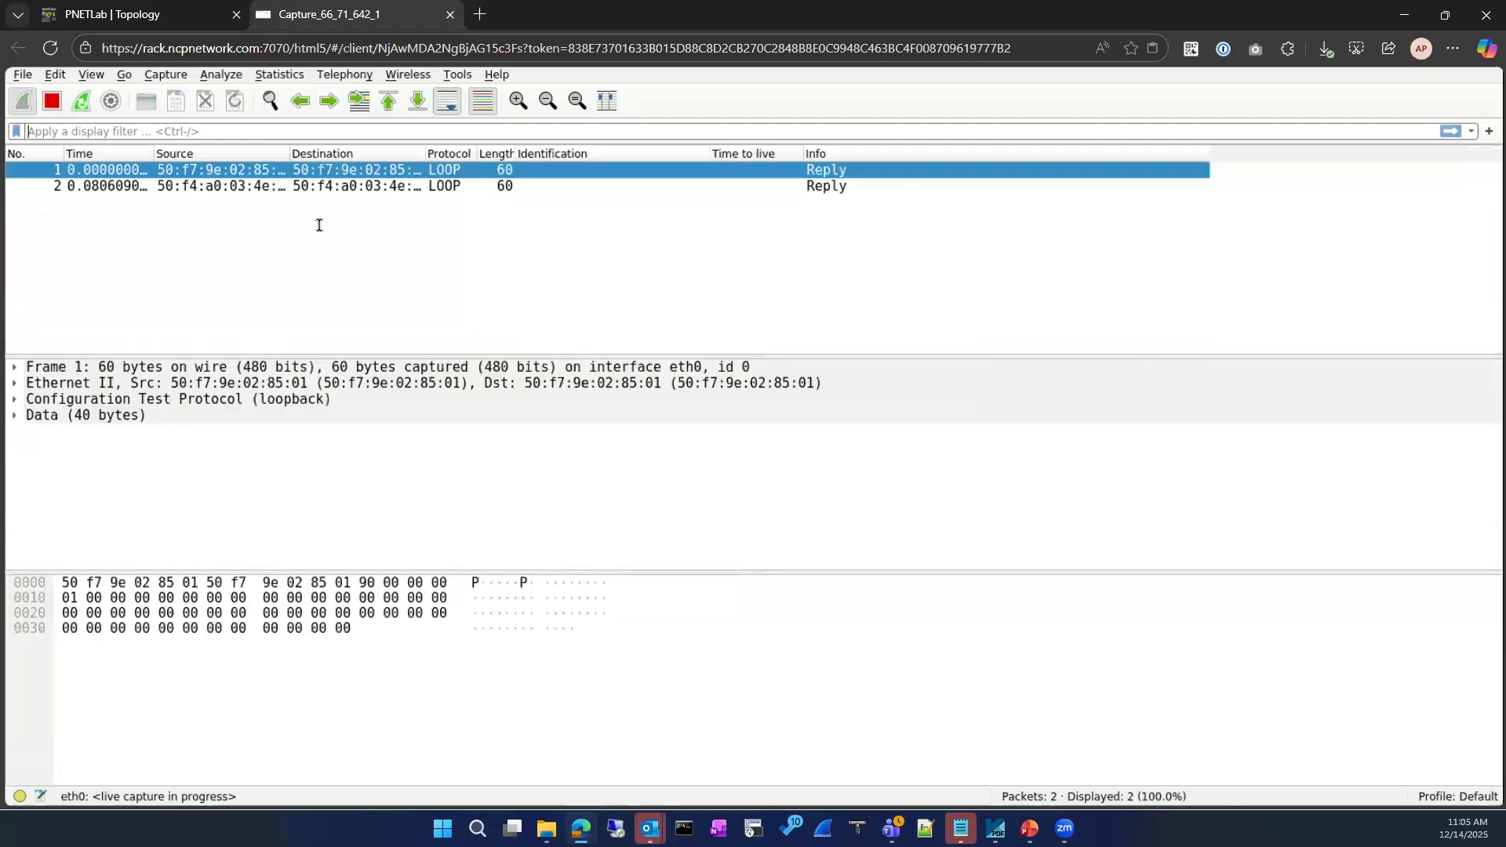
click(167, 16)
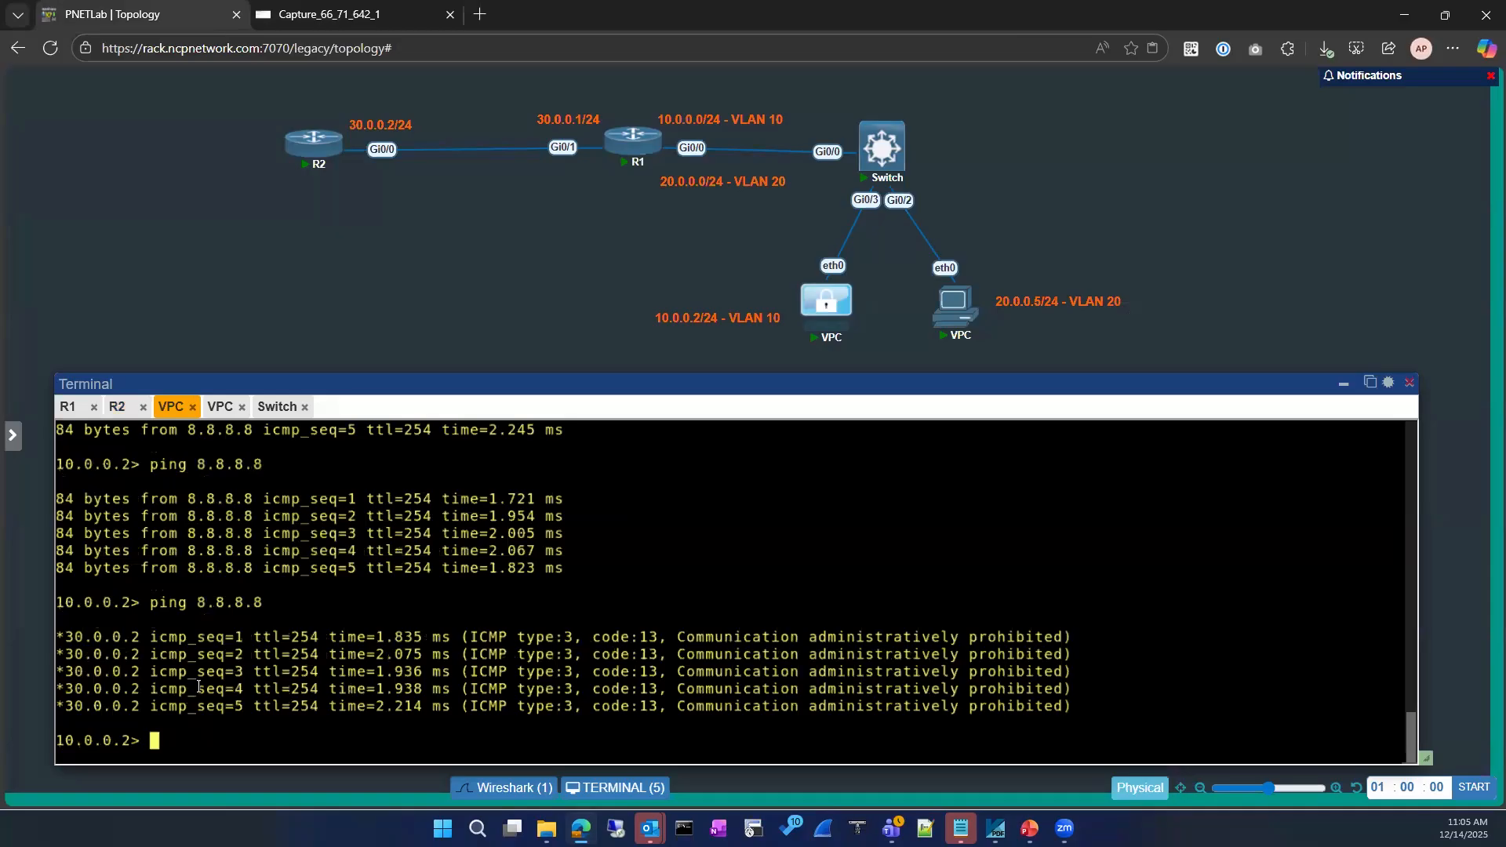
key(Up)
key(Return)
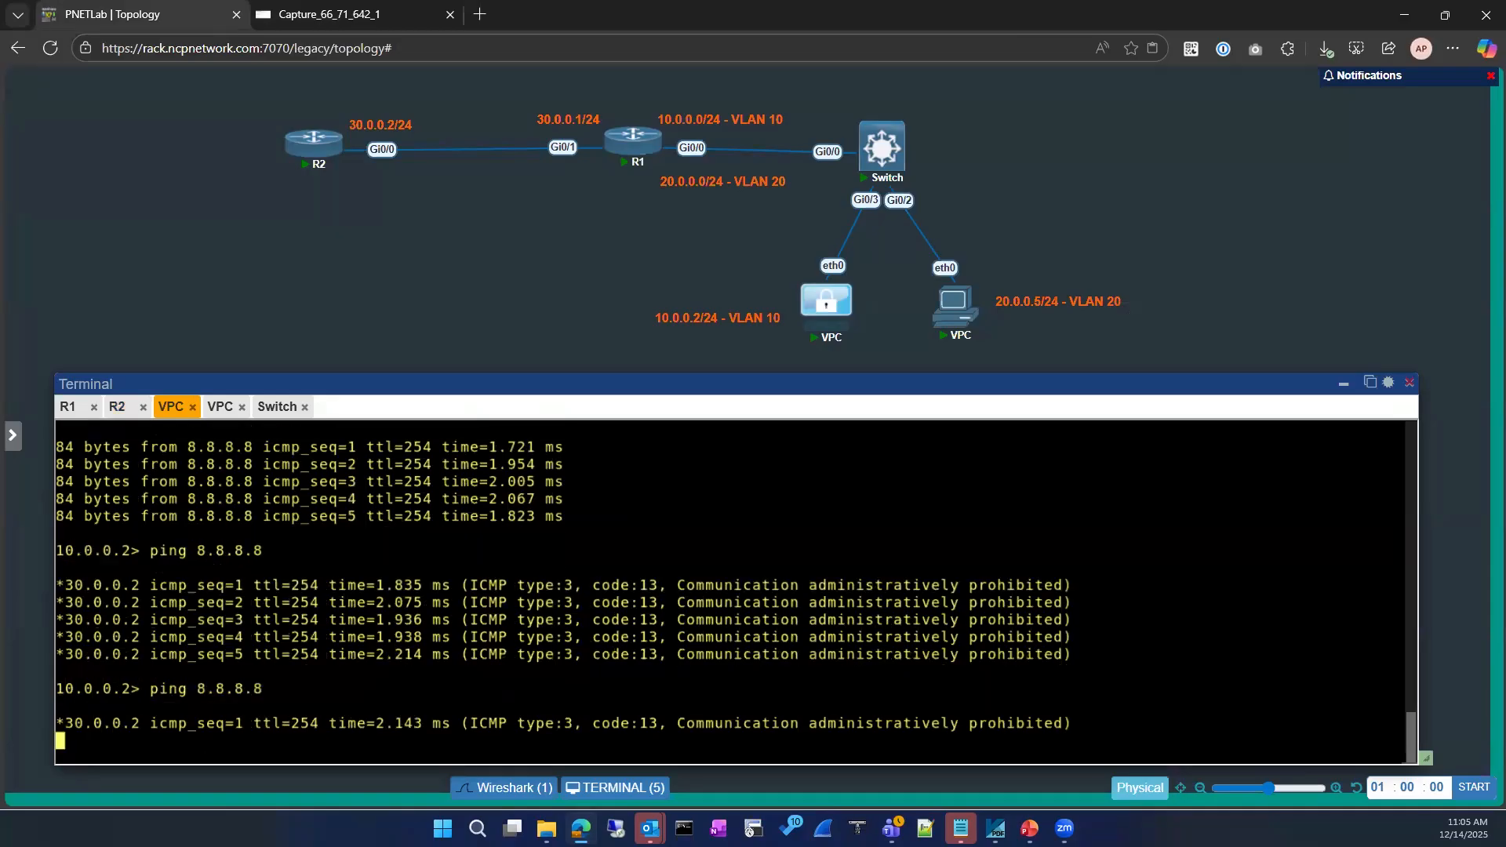
click(363, 15)
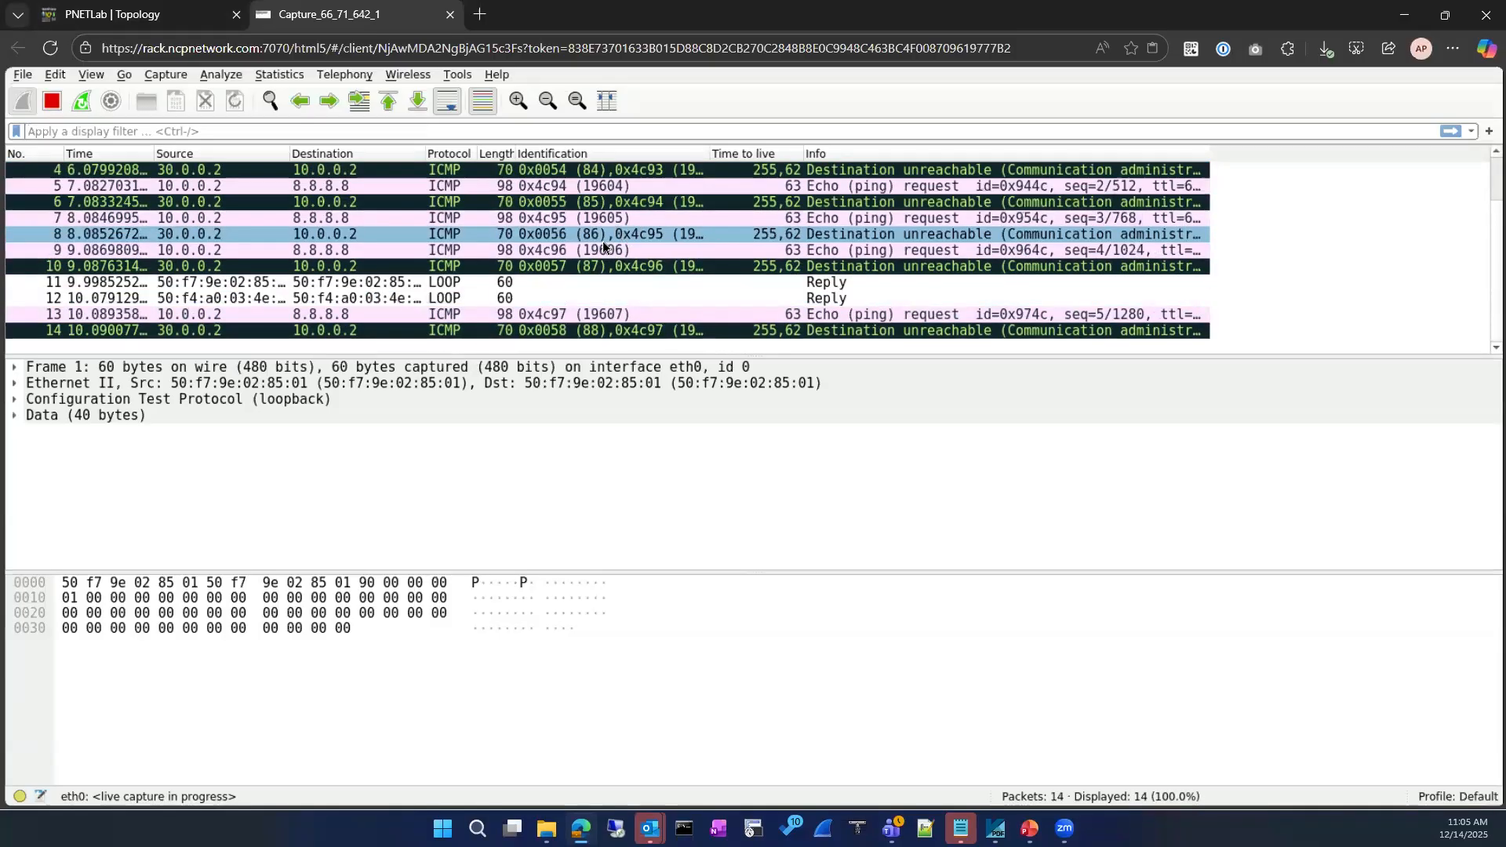
click(179, 15)
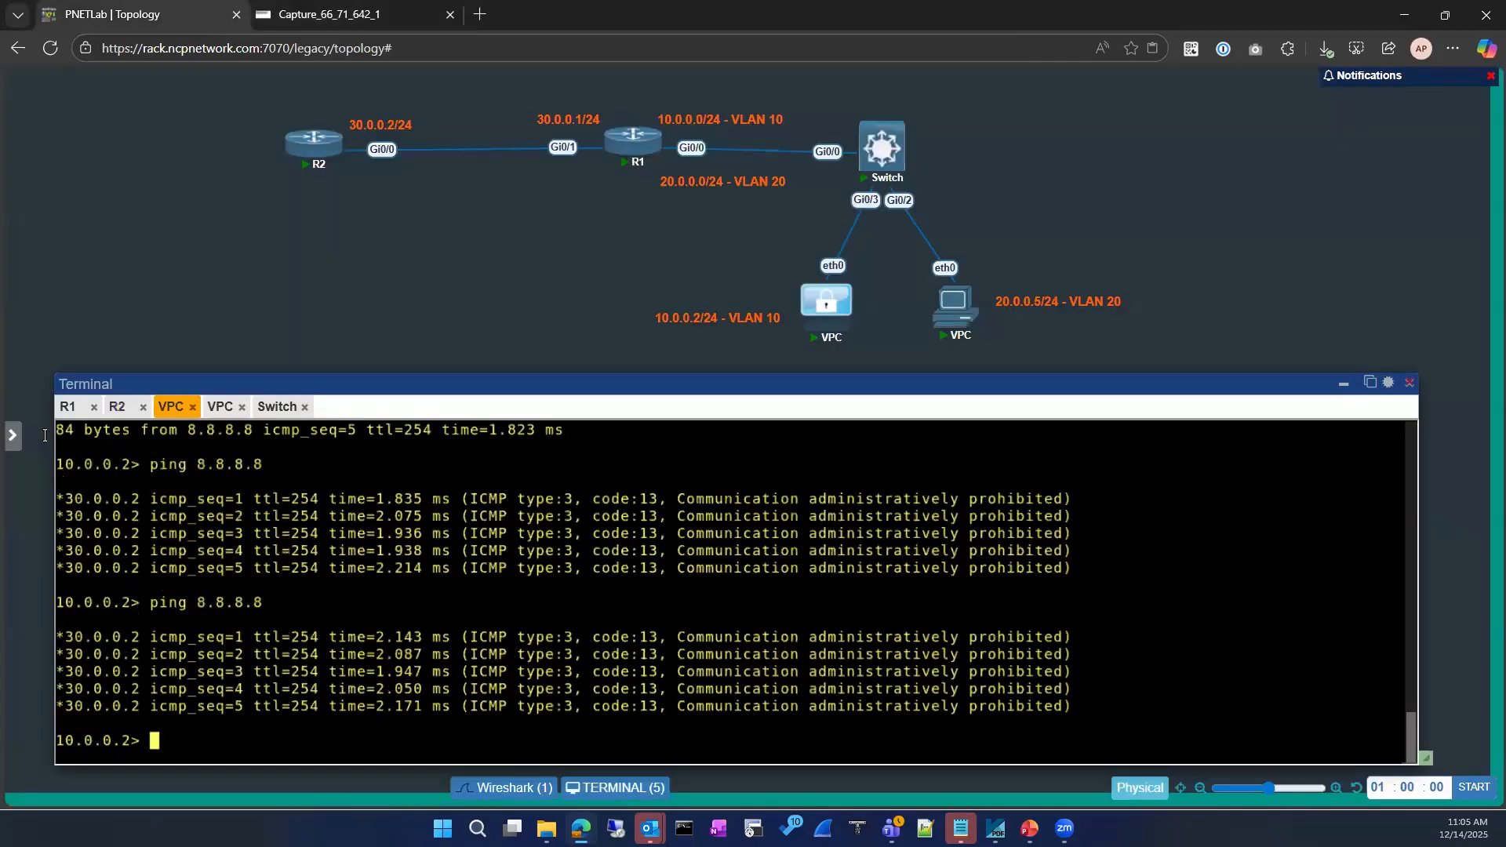
Exit from interface configuration back to privileged mode on R2
click(118, 407)
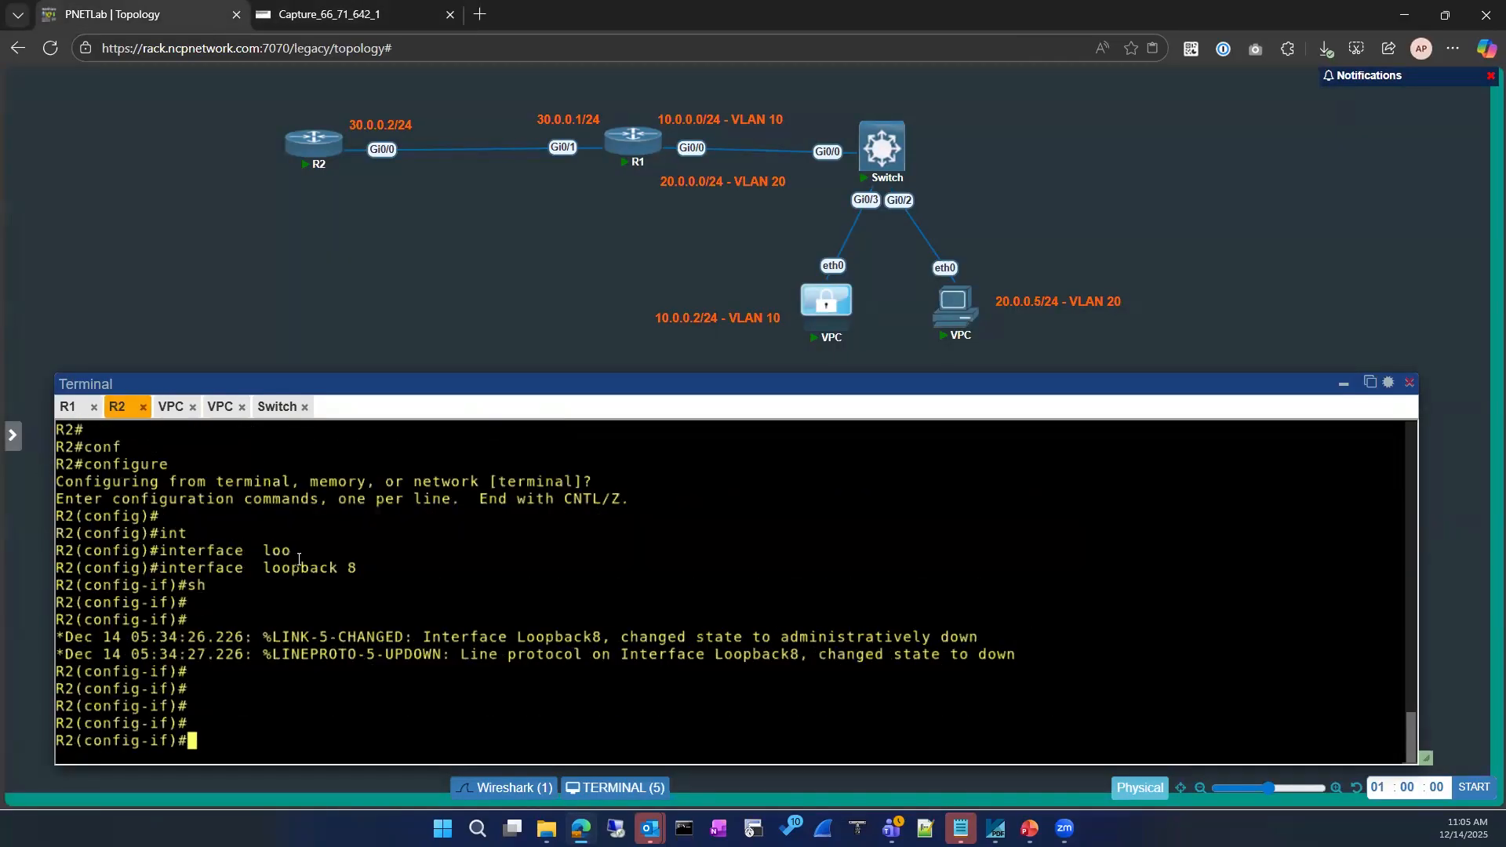
text(exi)
key(Return)
key(Return)
text(ext)
key(BackSpace)
key(BackSpace)
key(BackSpace)
text(exit)
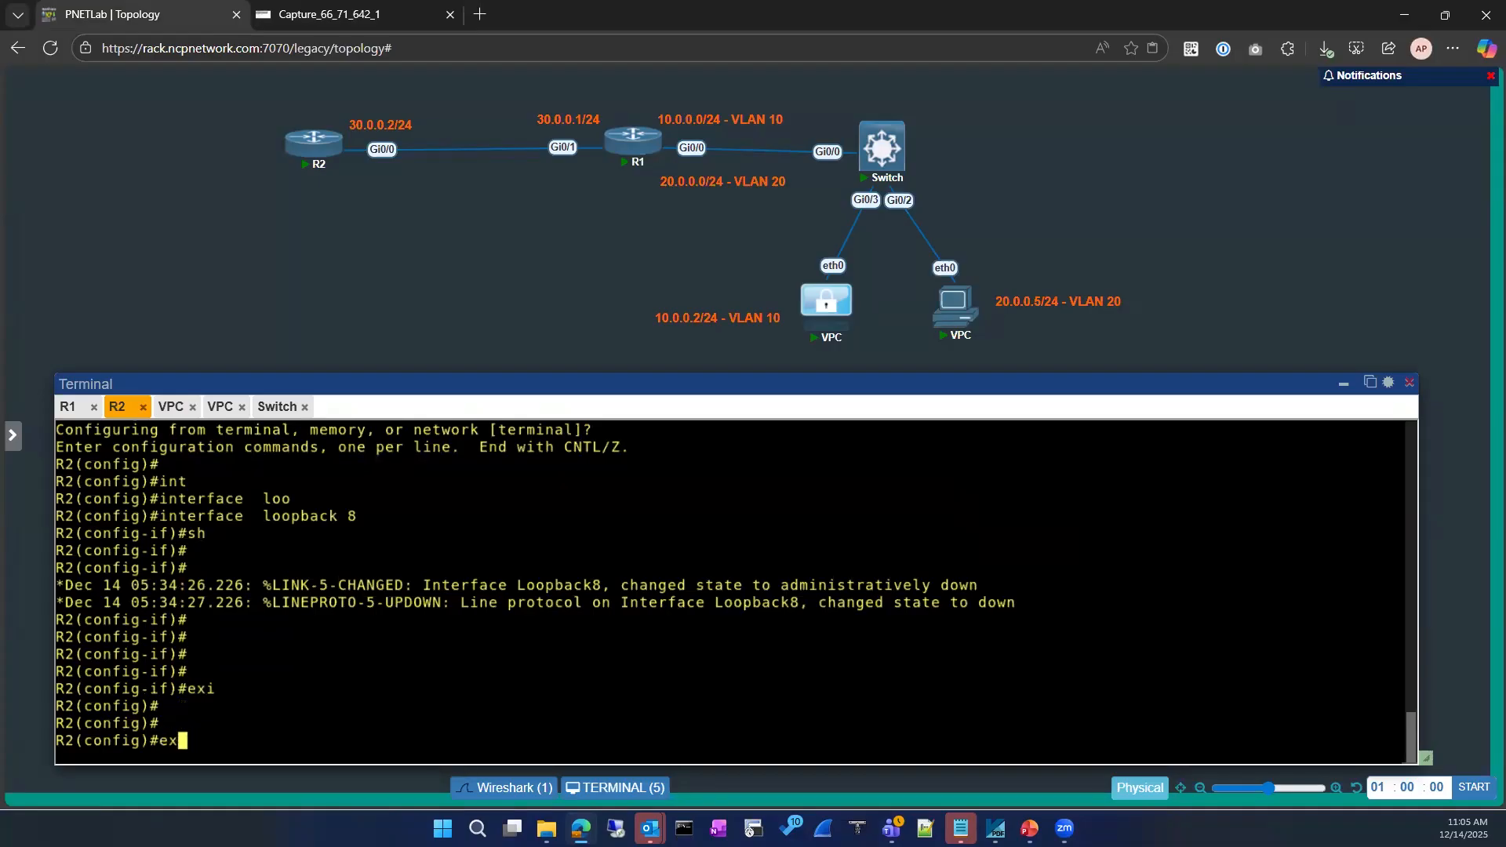
key(Return)
key(Return)
key(Return)
Ping 8.8.8.8 from R2 while watching the live capture, which shows 21 packets
text(ping)
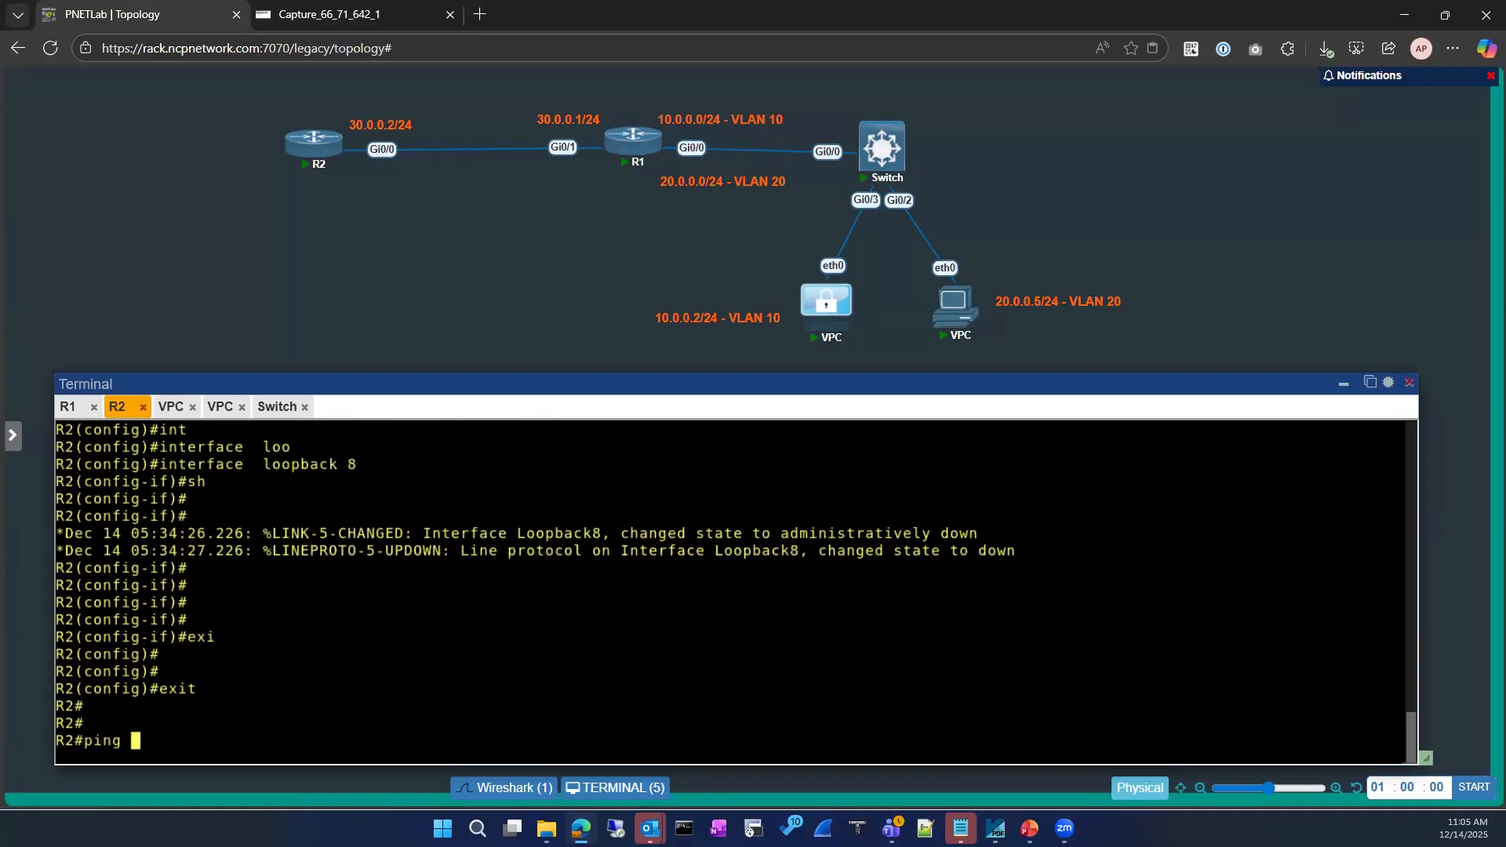
key(Return)
key(Return)
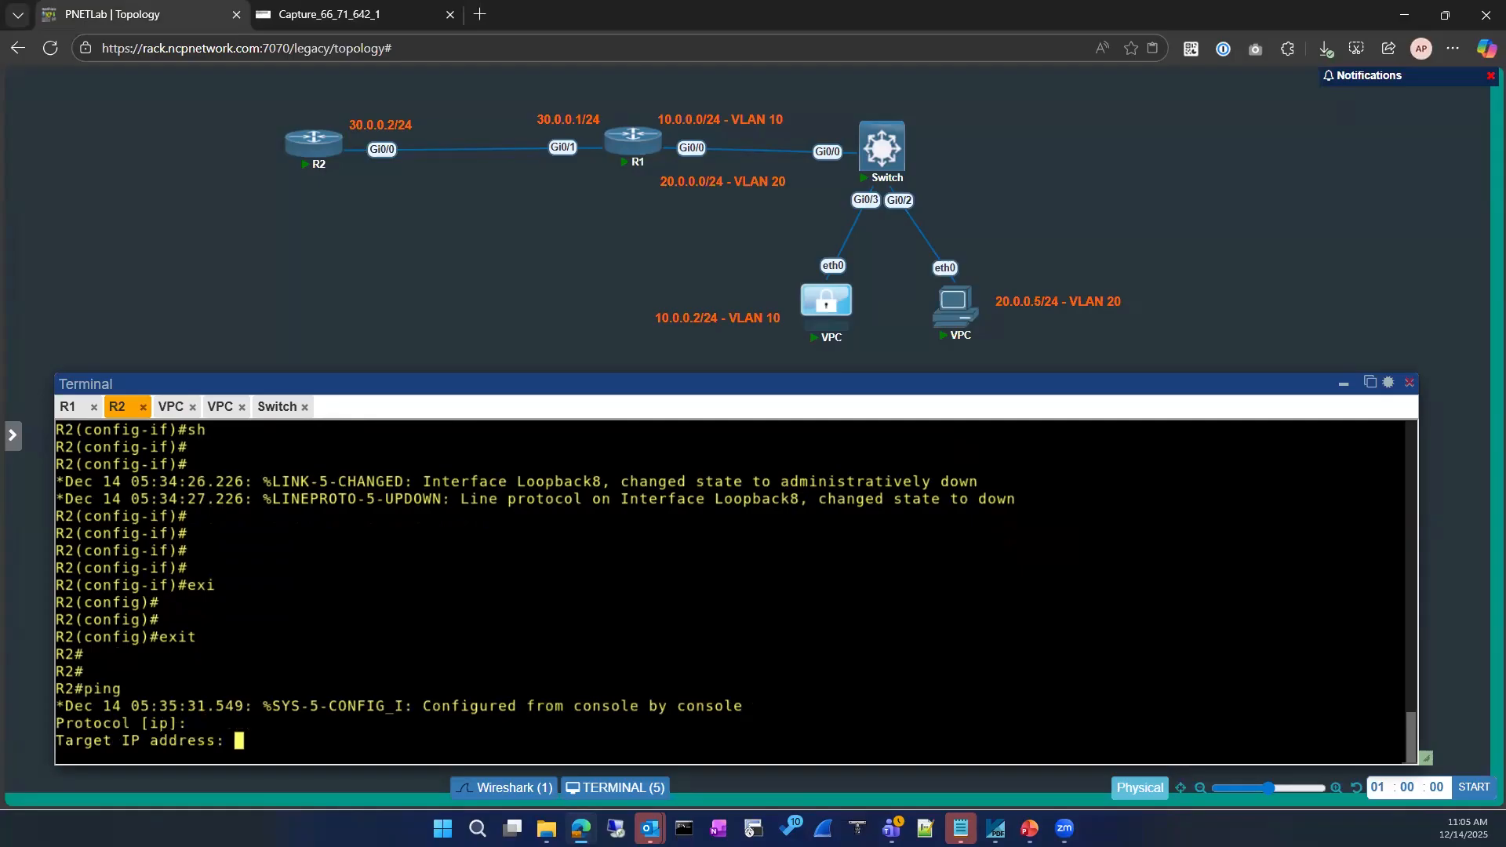
key(Return)
key(Return)
text(ping 8.8.8.8)
key(Return)
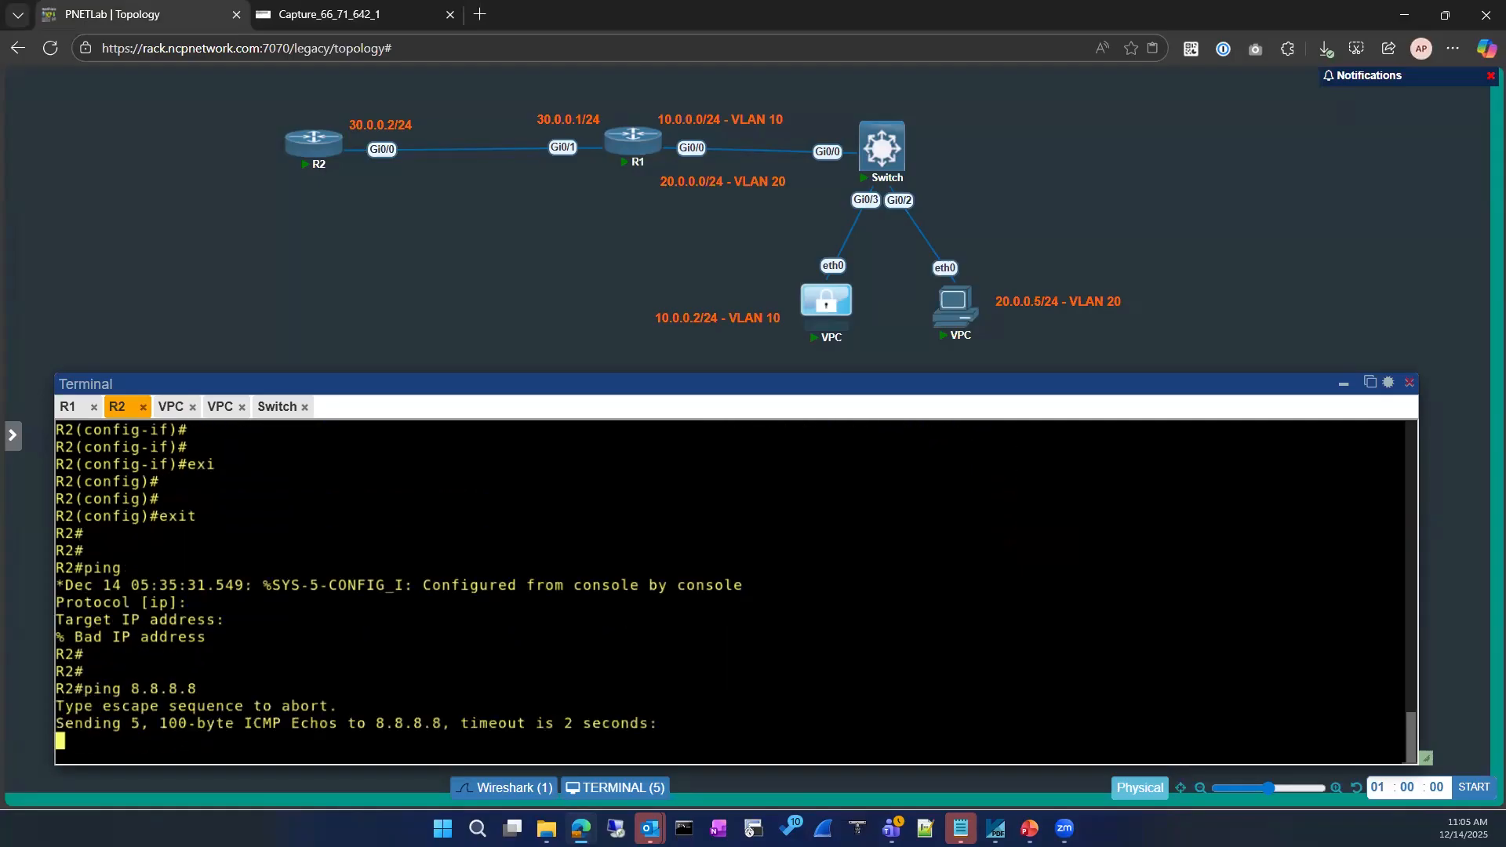
click(353, 14)
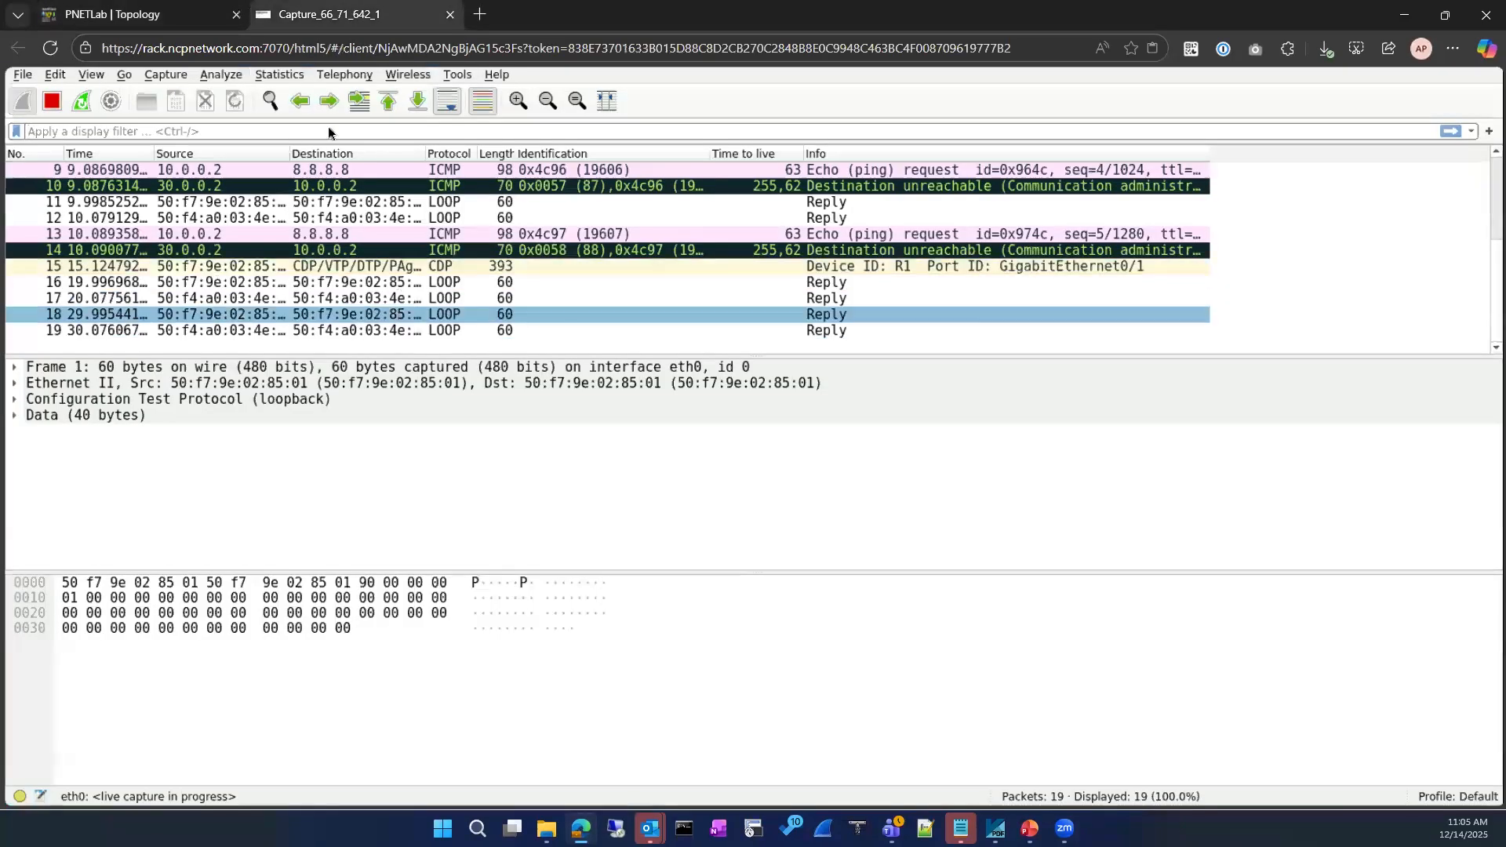
click(163, 15)
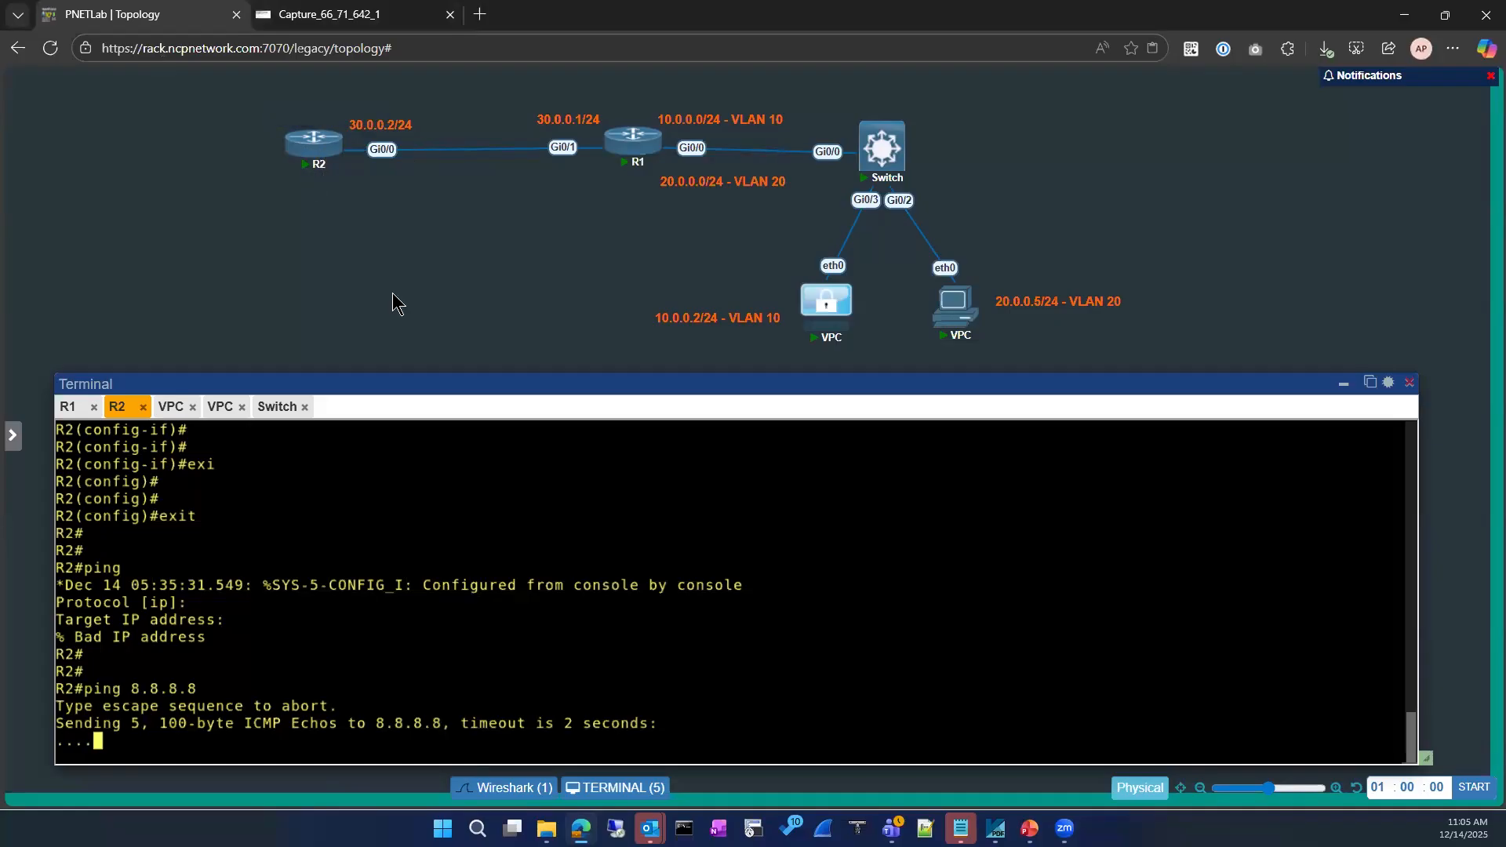
click(377, 17)
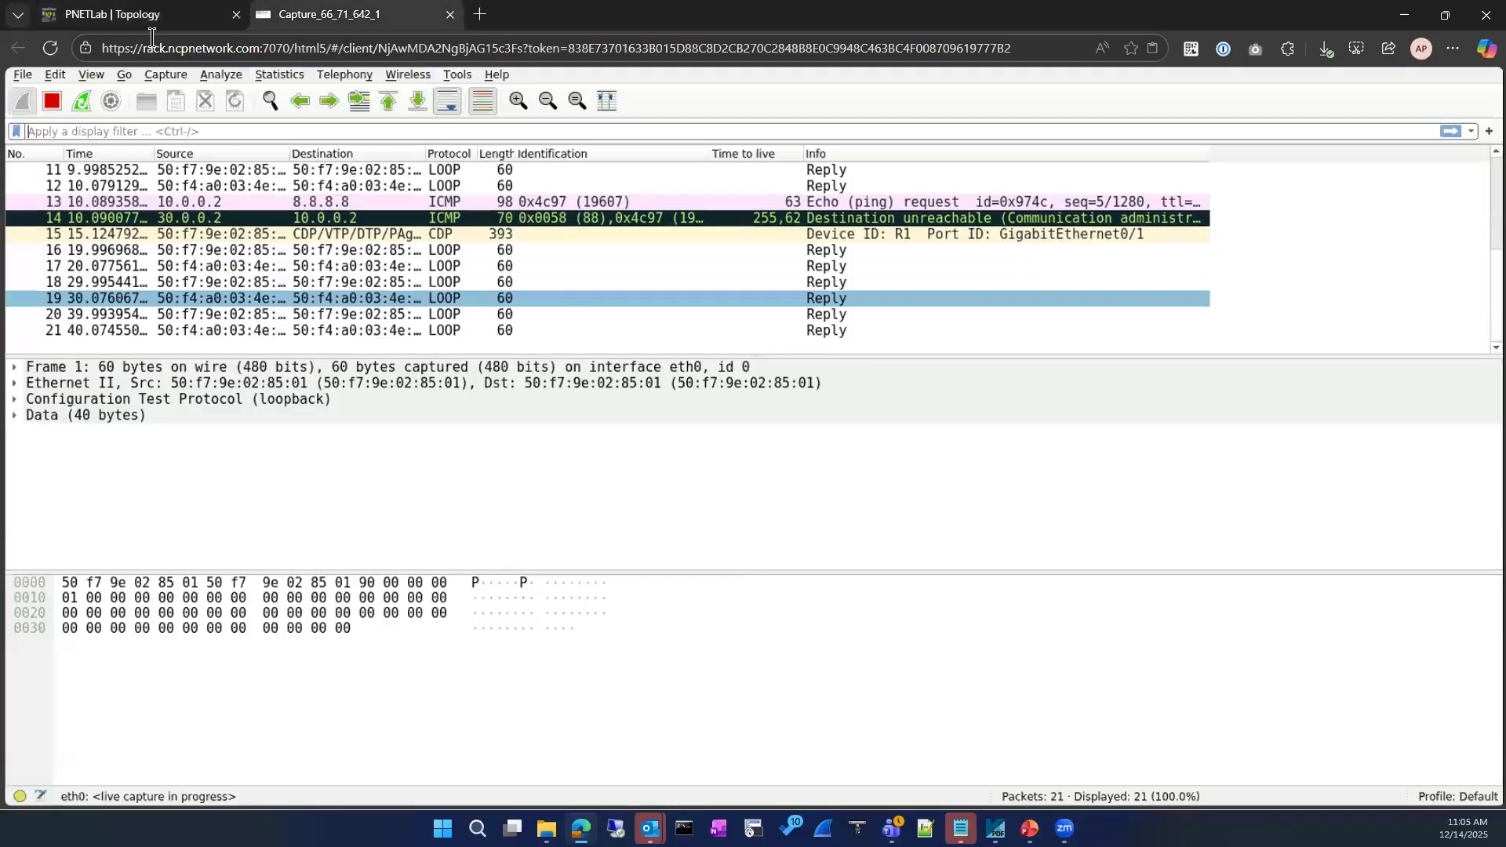
click(163, 16)
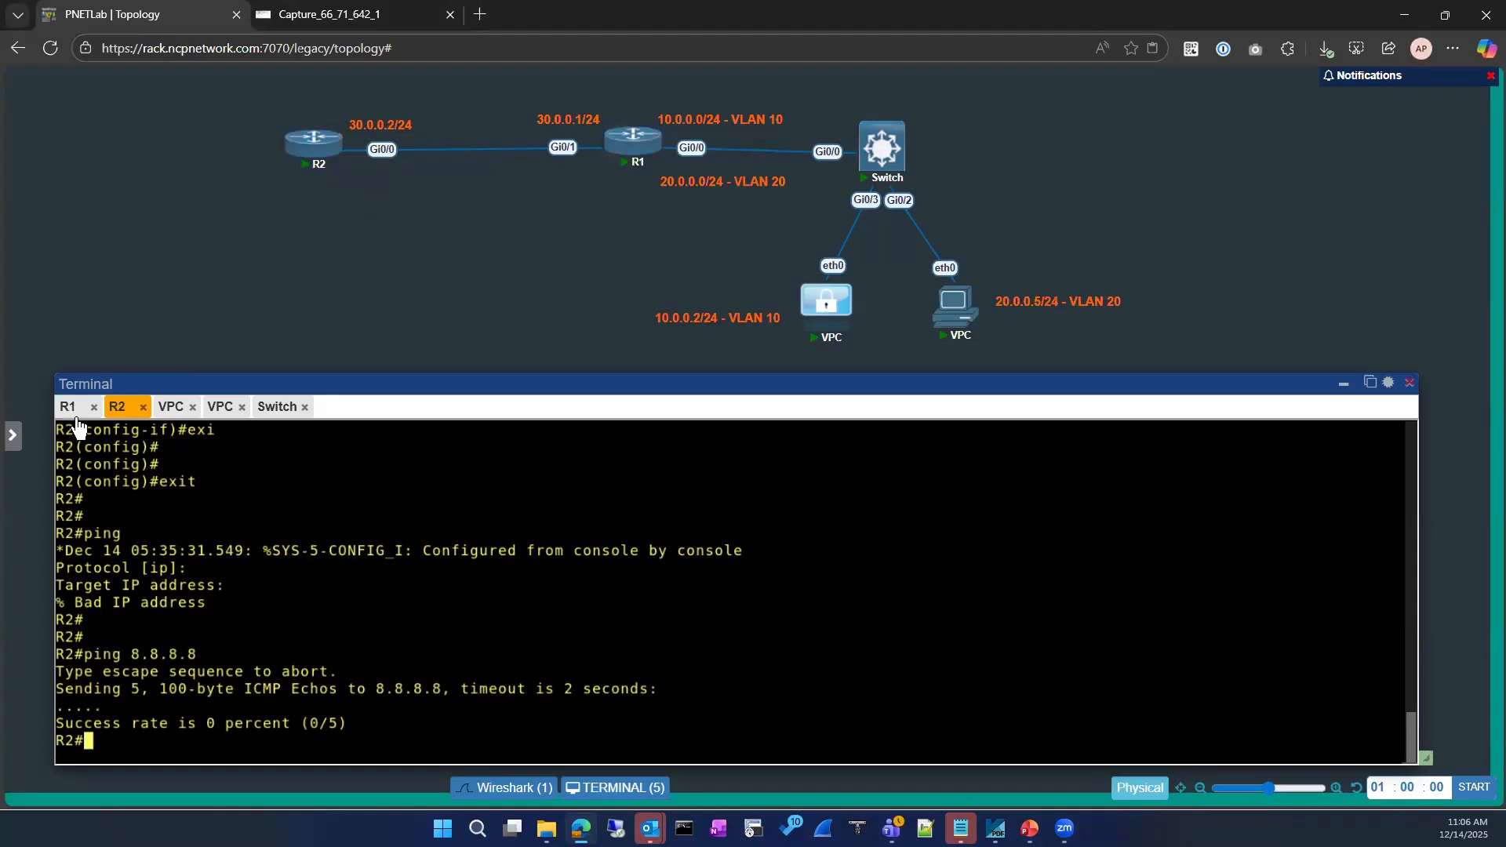
Clear R1's pending ping, then display R2's Gi0/0 running configuration with 'show run int gi0/0'
click(68, 407)
key(BackSpace)
key(BackSpace)
key(BackSpace)
key(BackSpace)
key(BackSpace)
key(BackSpace)
key(BackSpace)
key(BackSpace)
key(BackSpace)
key(BackSpace)
key(BackSpace)
key(BackSpace)
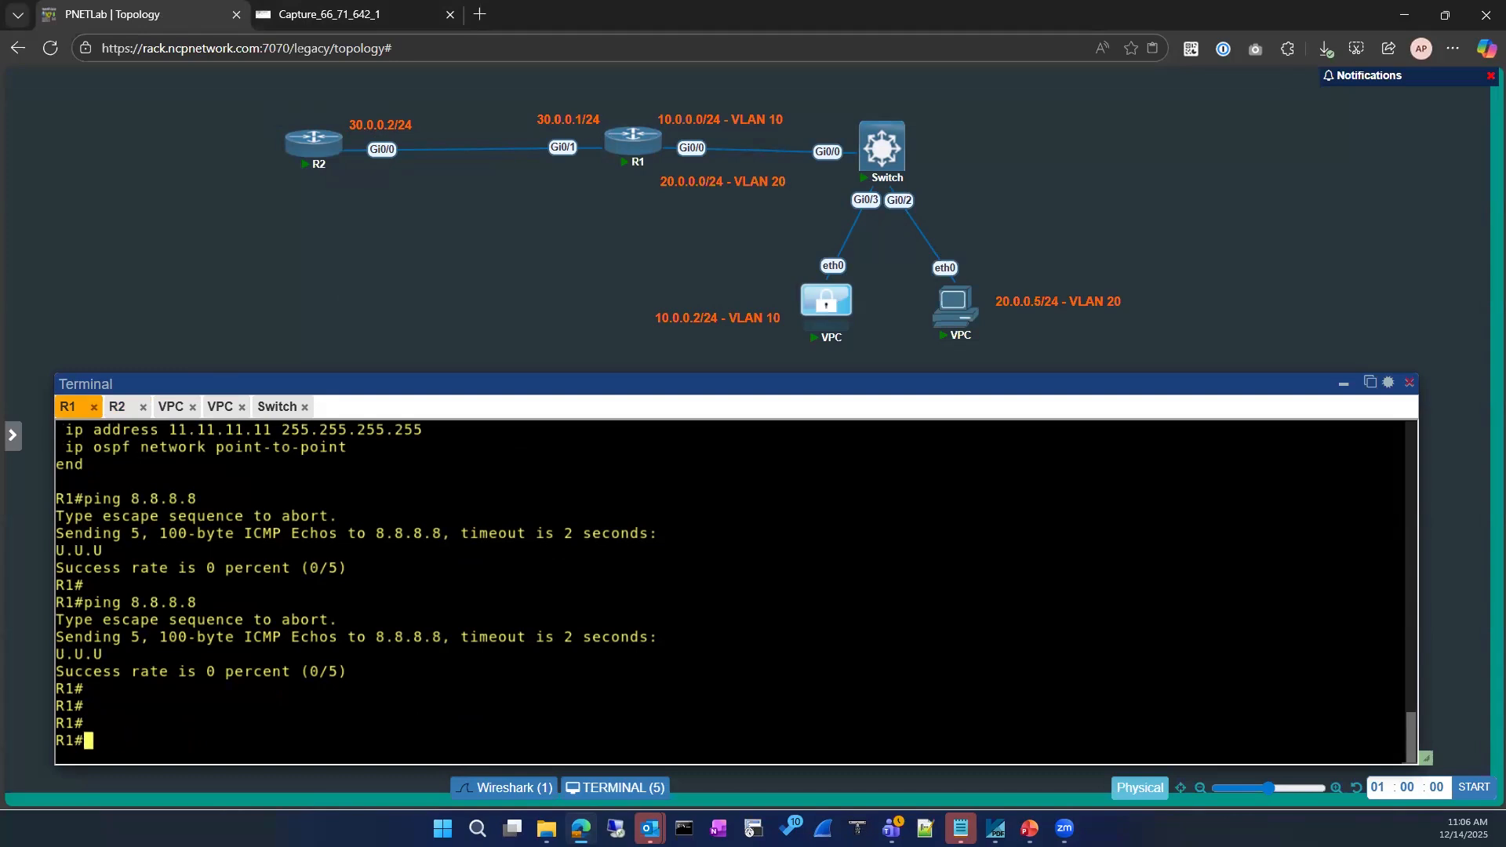
click(118, 406)
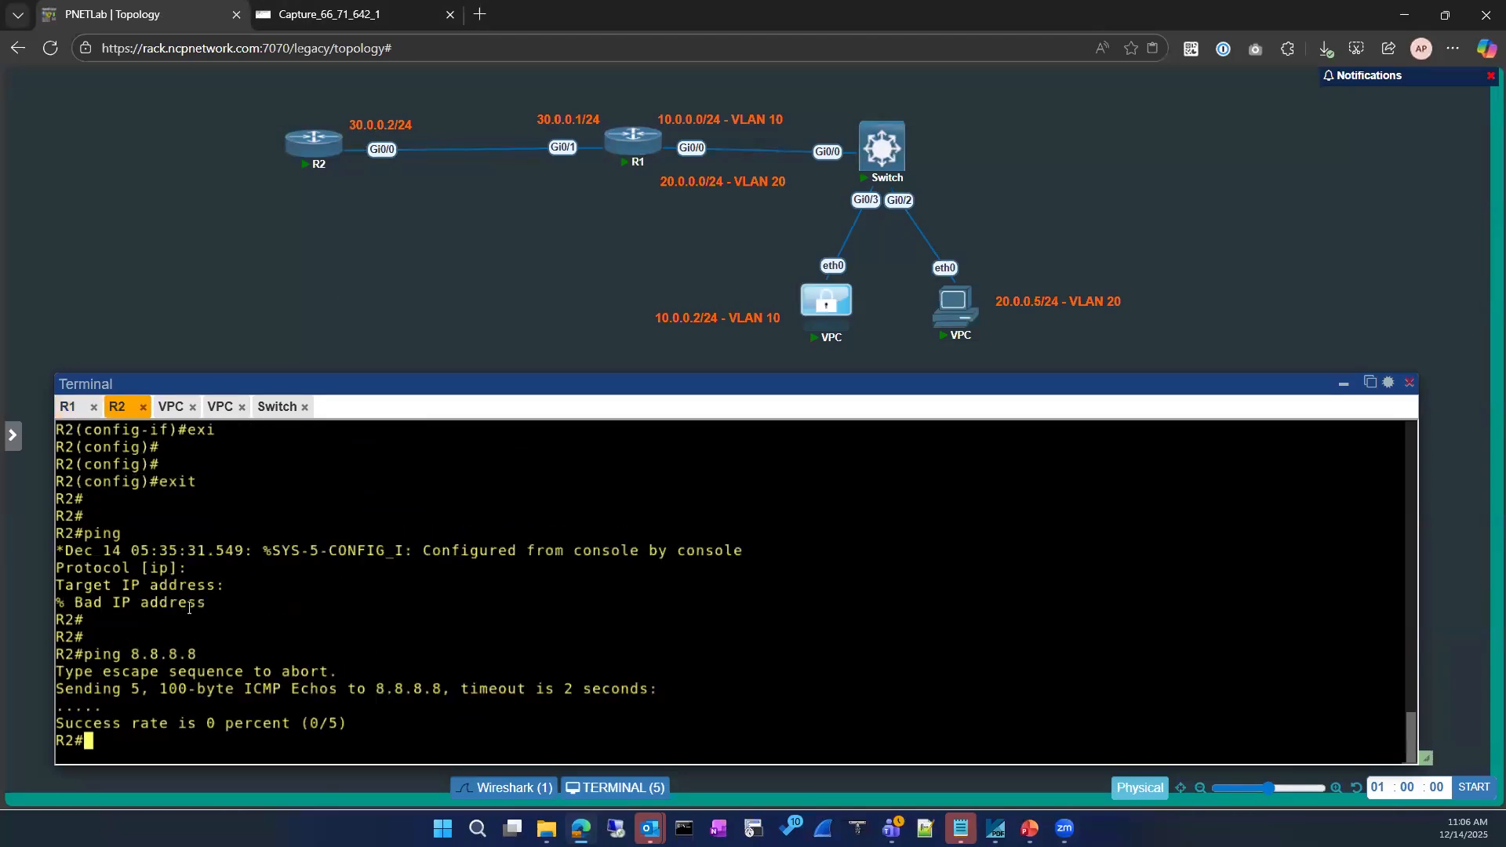
text(sh run)
key(Tab)
text(in)
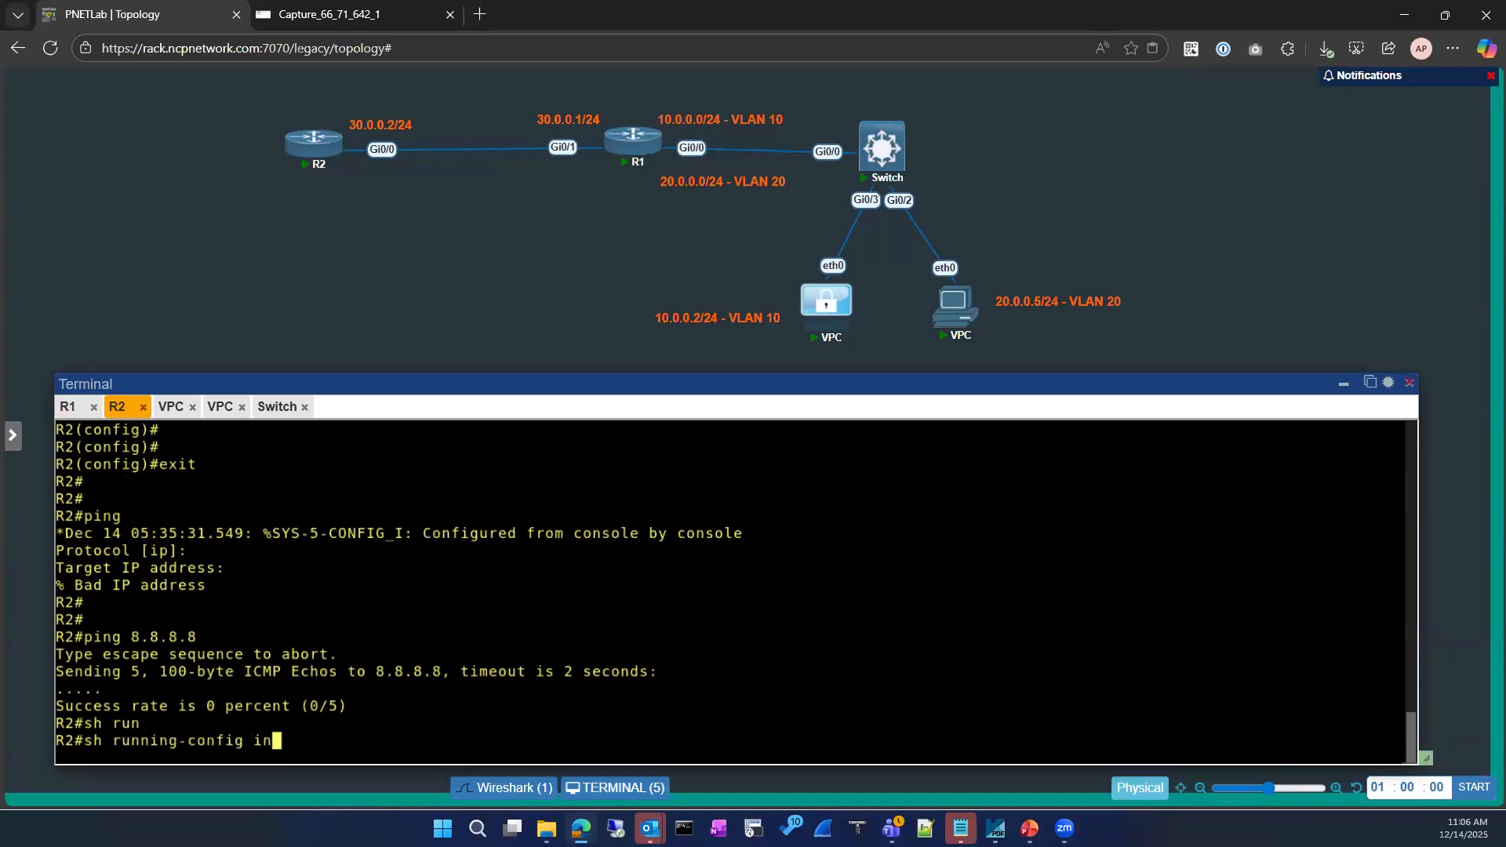
key(Tab)
text(gi)
key(Tab)
text(0/0)
key(Return)
Enter global configuration on R2 and move into interface Gi0/0
text(conf)
key(Tab)
key(Return)
text(no ip acce)
key(Tab)
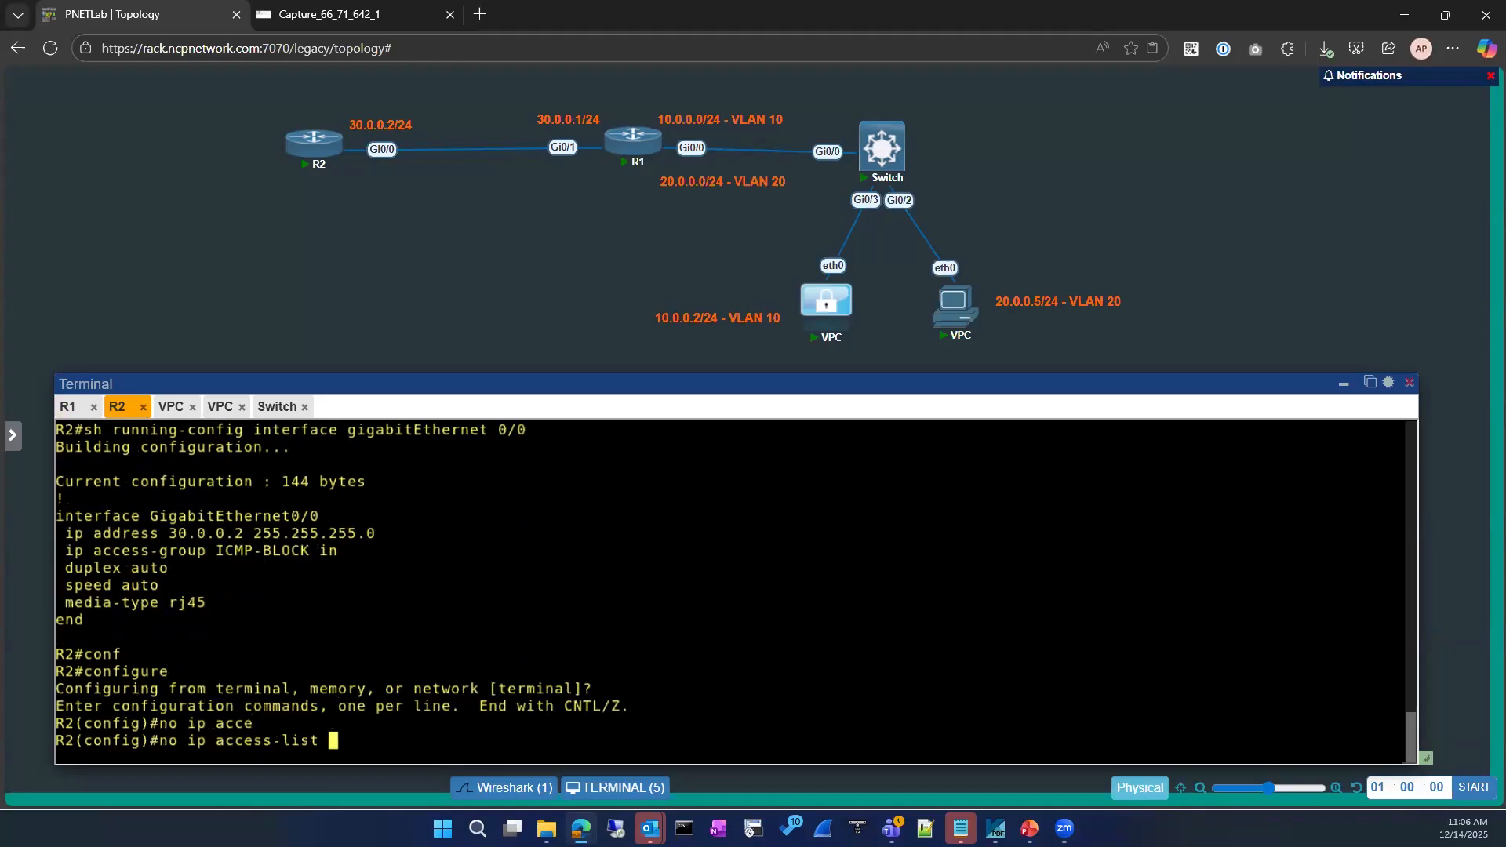
key(BackSpace)
key(BackSpace)
key(BackSpace)
key(BackSpace)
key(BackSpace)
key(BackSpace)
key(BackSpace)
key(BackSpace)
key(BackSpace)
key(BackSpace)
key(BackSpace)
key(BackSpace)
key(BackSpace)
key(BackSpace)
key(BackSpace)
key(BackSpace)
key(BackSpace)
key(BackSpace)
text(int)
key(Tab)
text(gi)
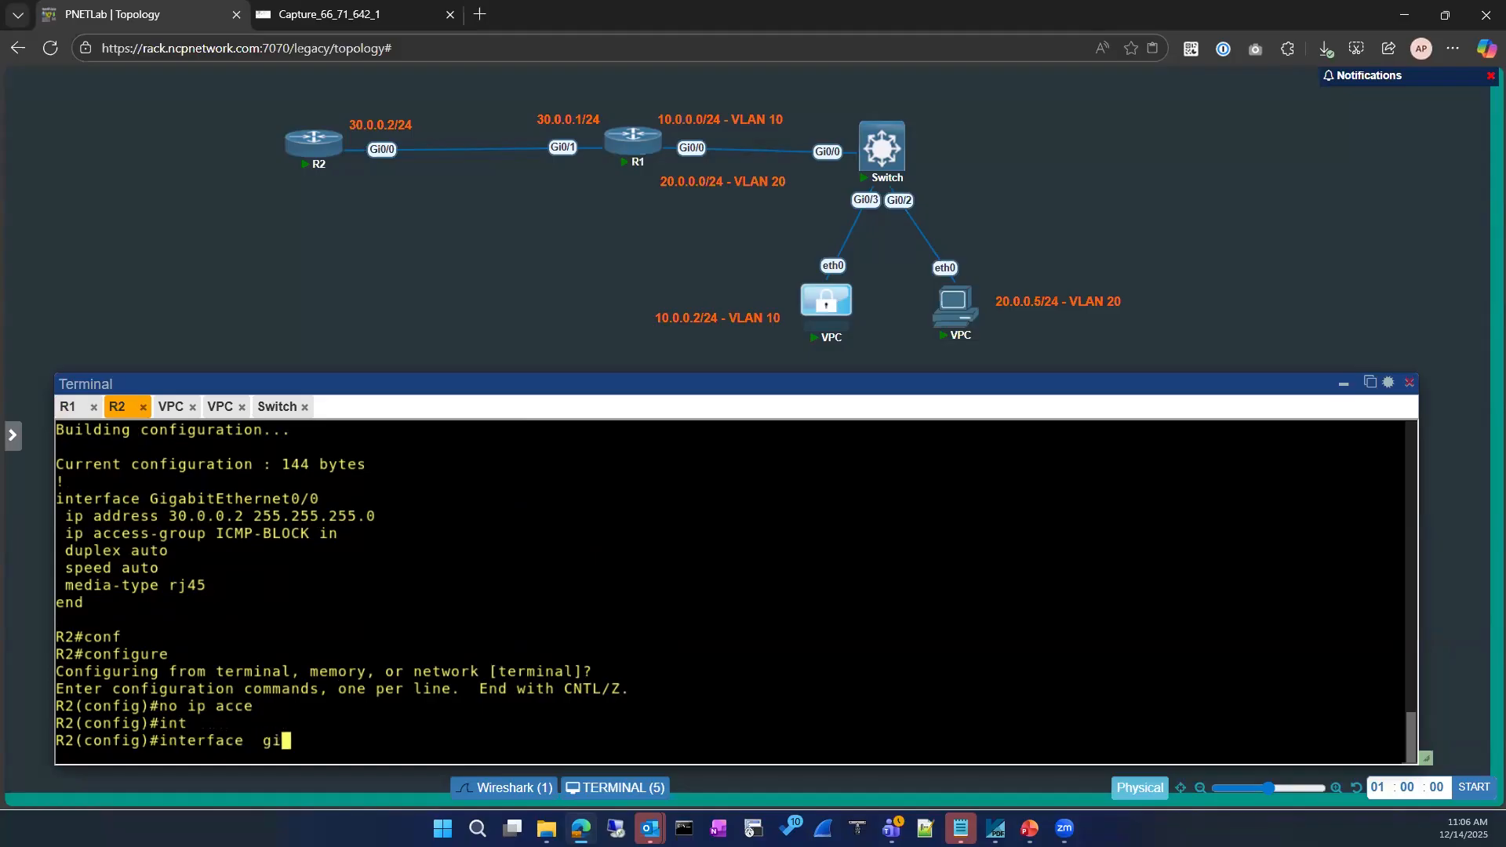
key(Tab)
text(0/0)
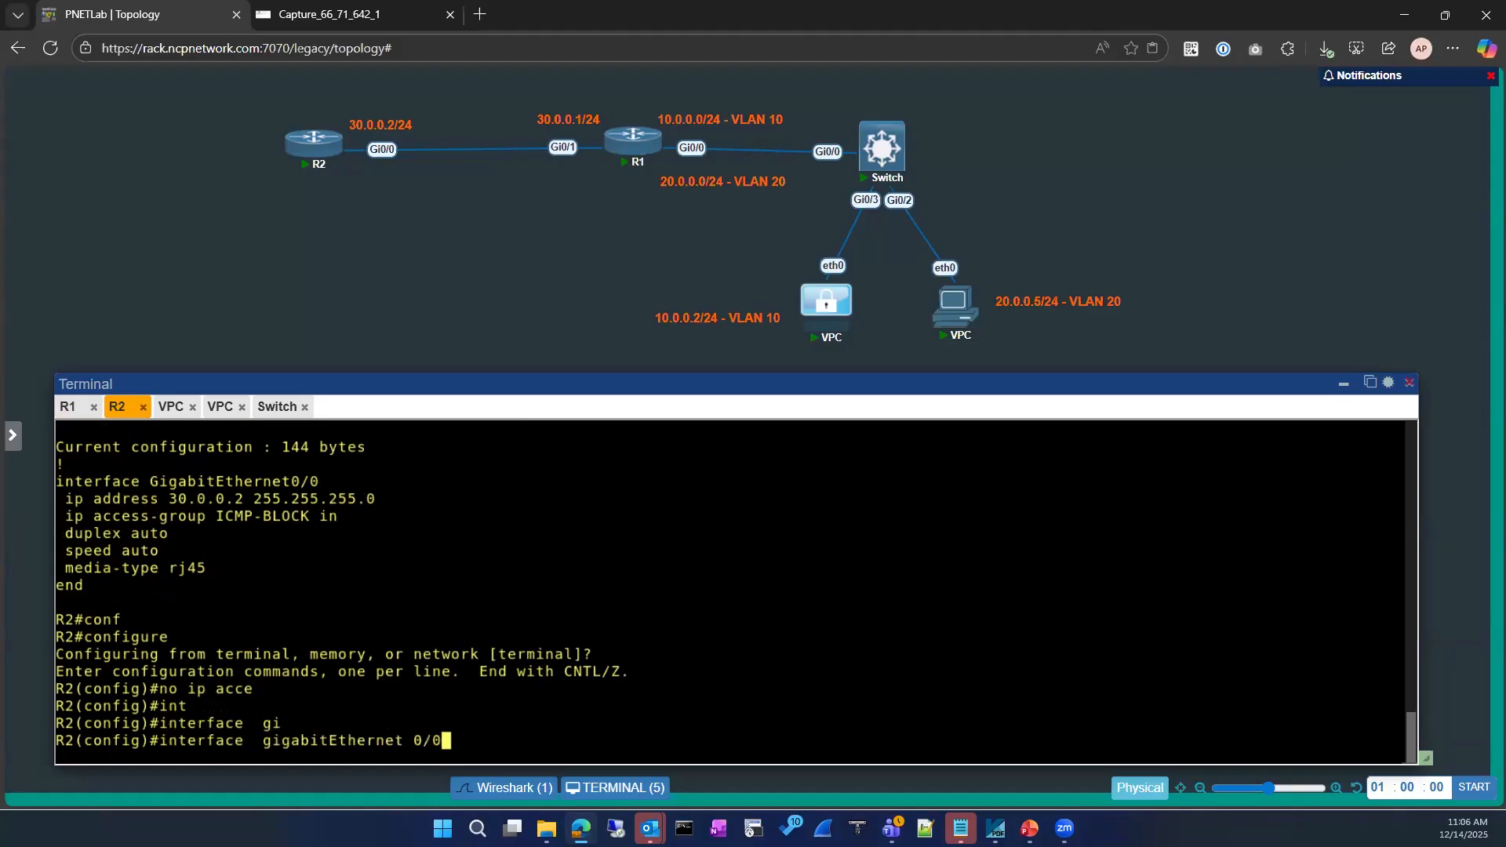
key(Return)
Apply 'no ip access-group ICMP-BLOCK in' on Gi0/0, then exit to privileged mode
text(no ip acce)
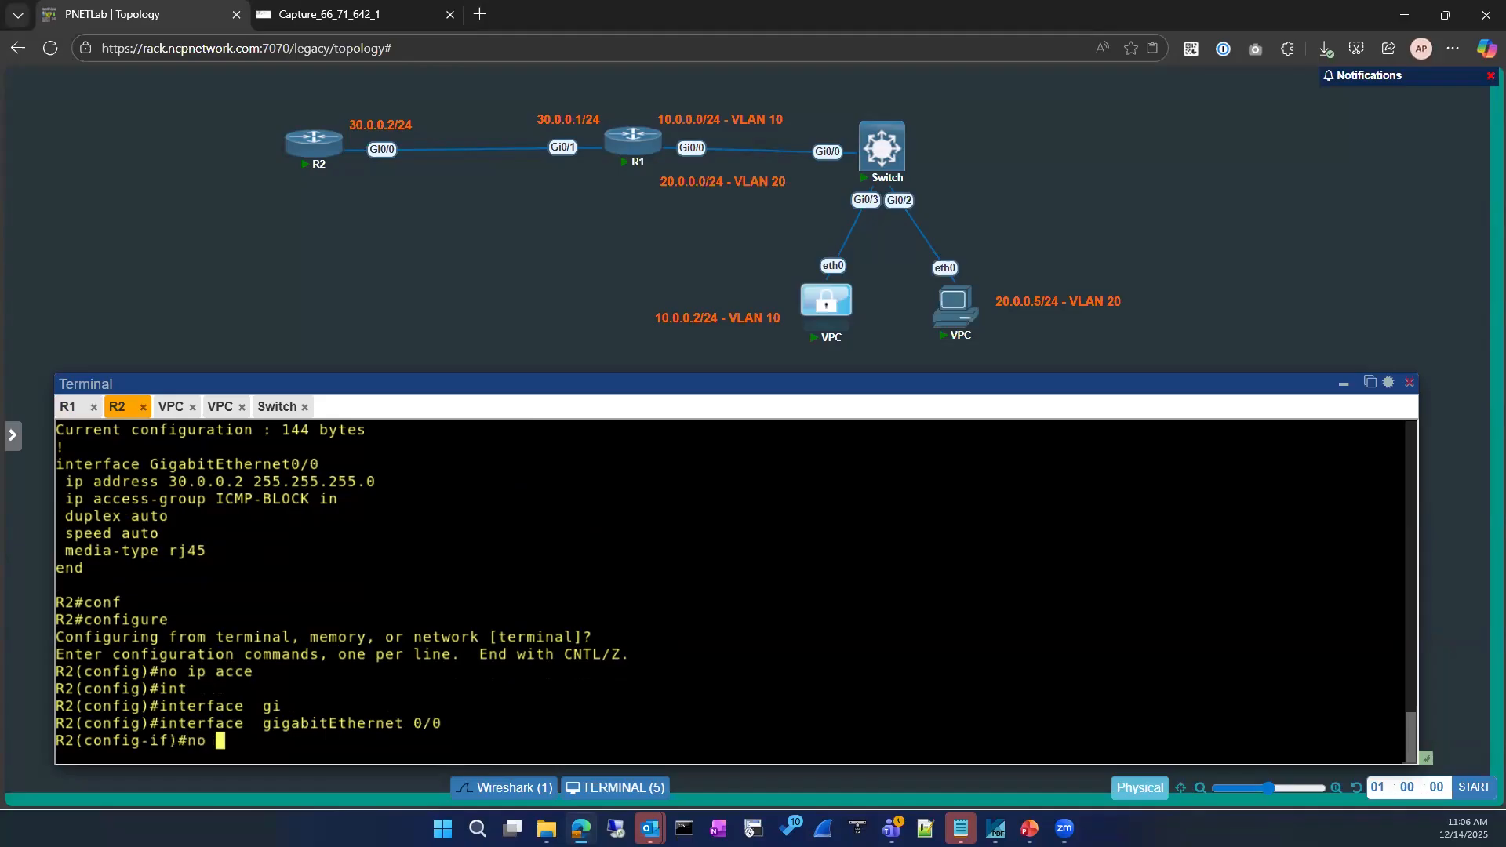
key(Tab)
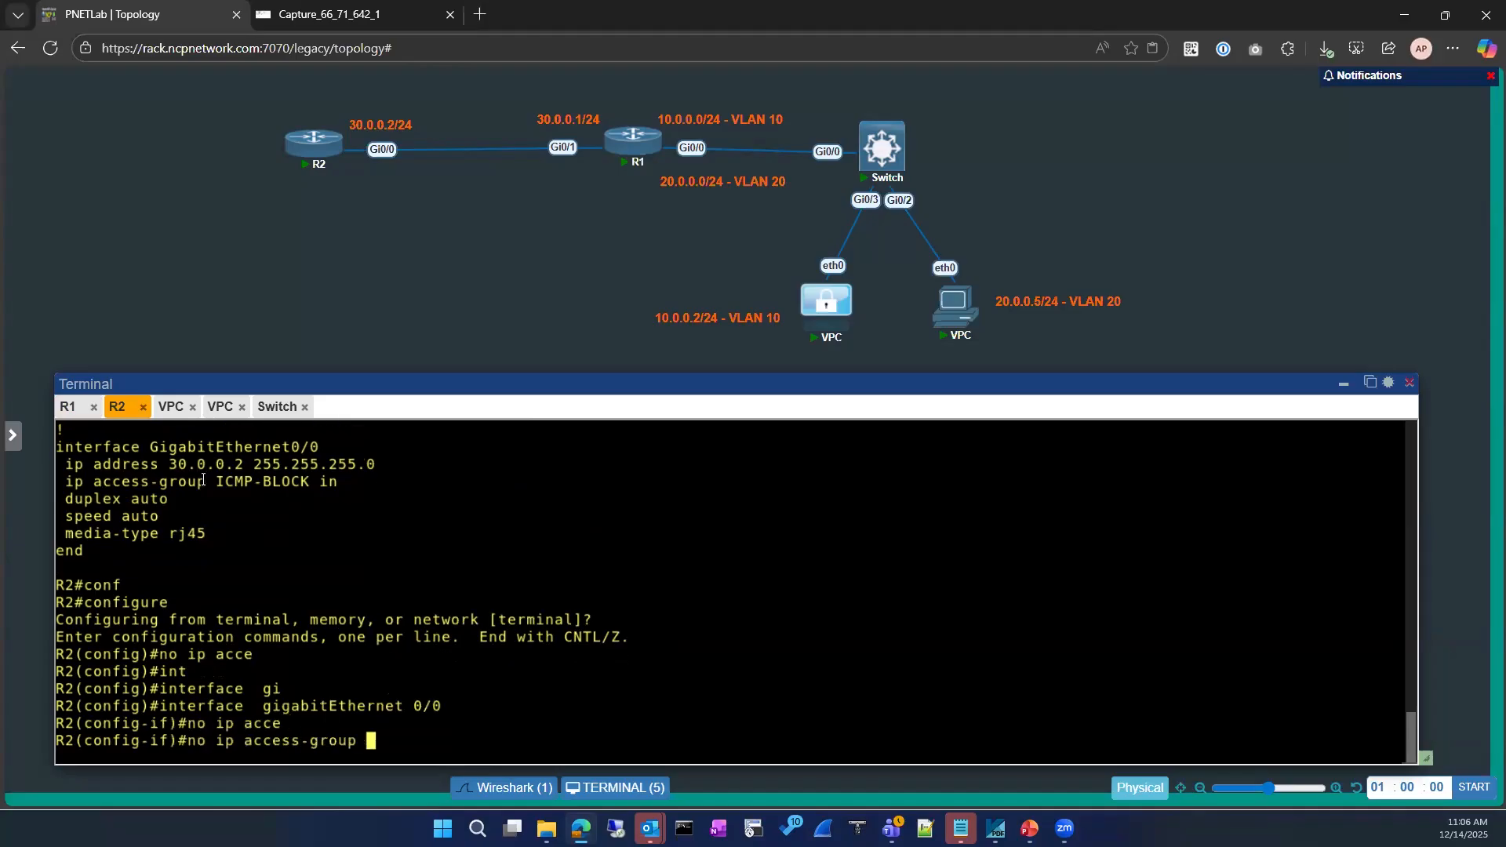
drag(217, 484, 311, 484)
right_click(525, 555)
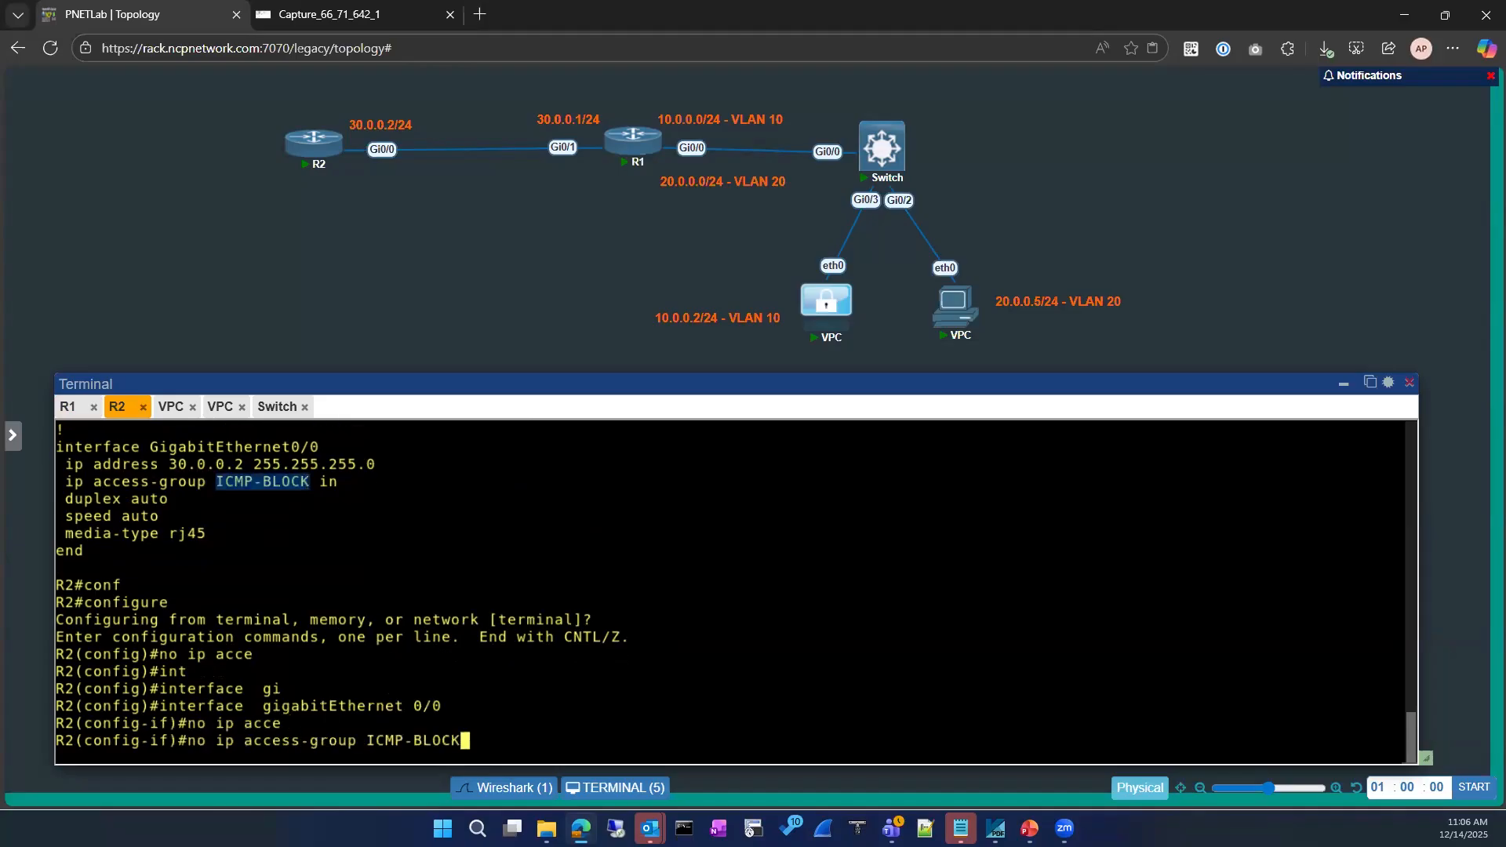
key(Return)
key(Up)
text(in)
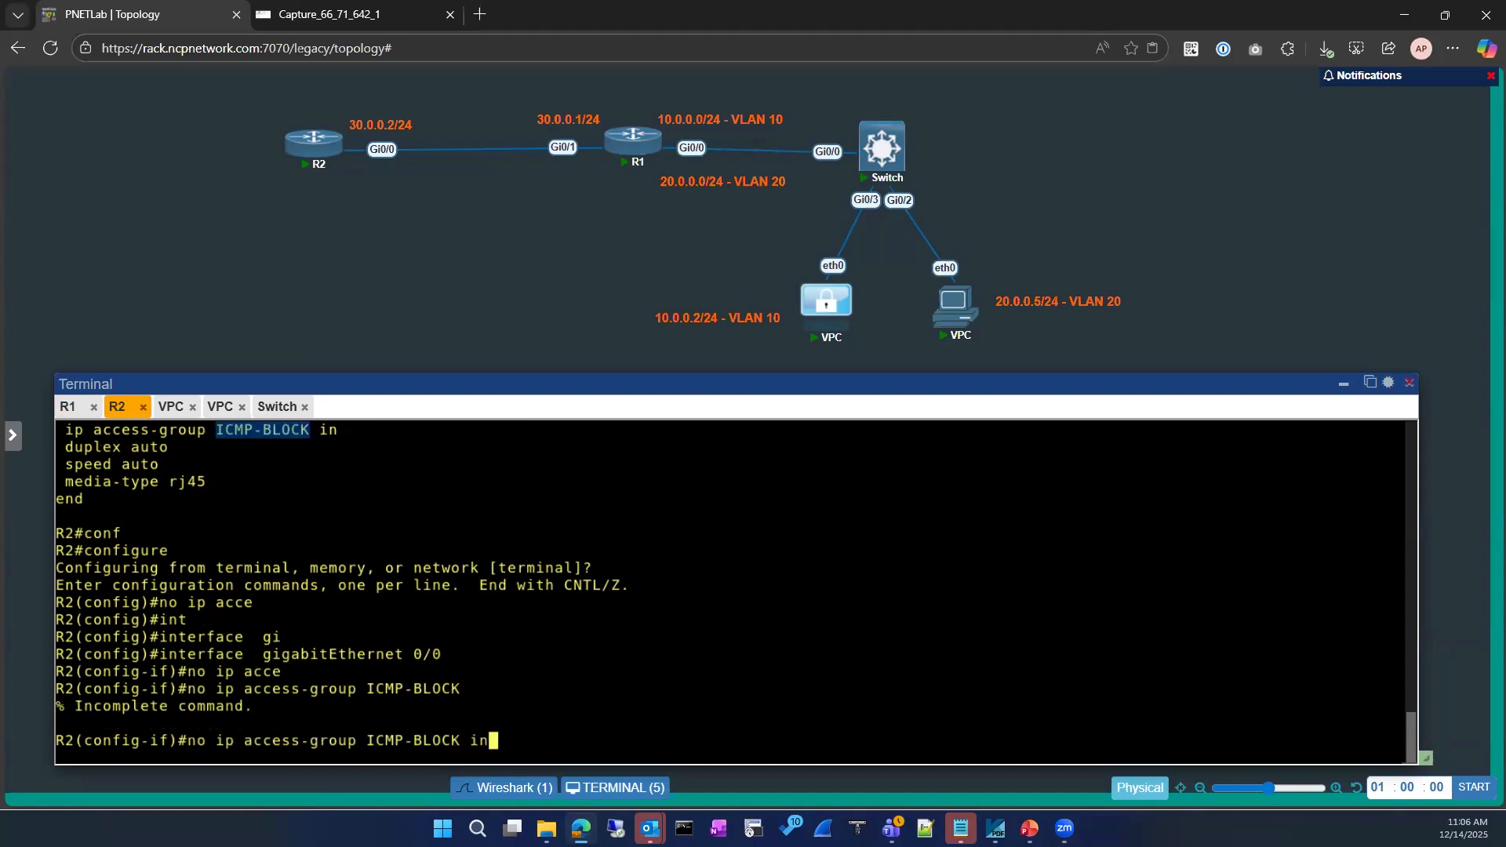
key(Return)
key(Up)
key(Return)
text(exit)
key(Return)
key(Return)
text(ex)
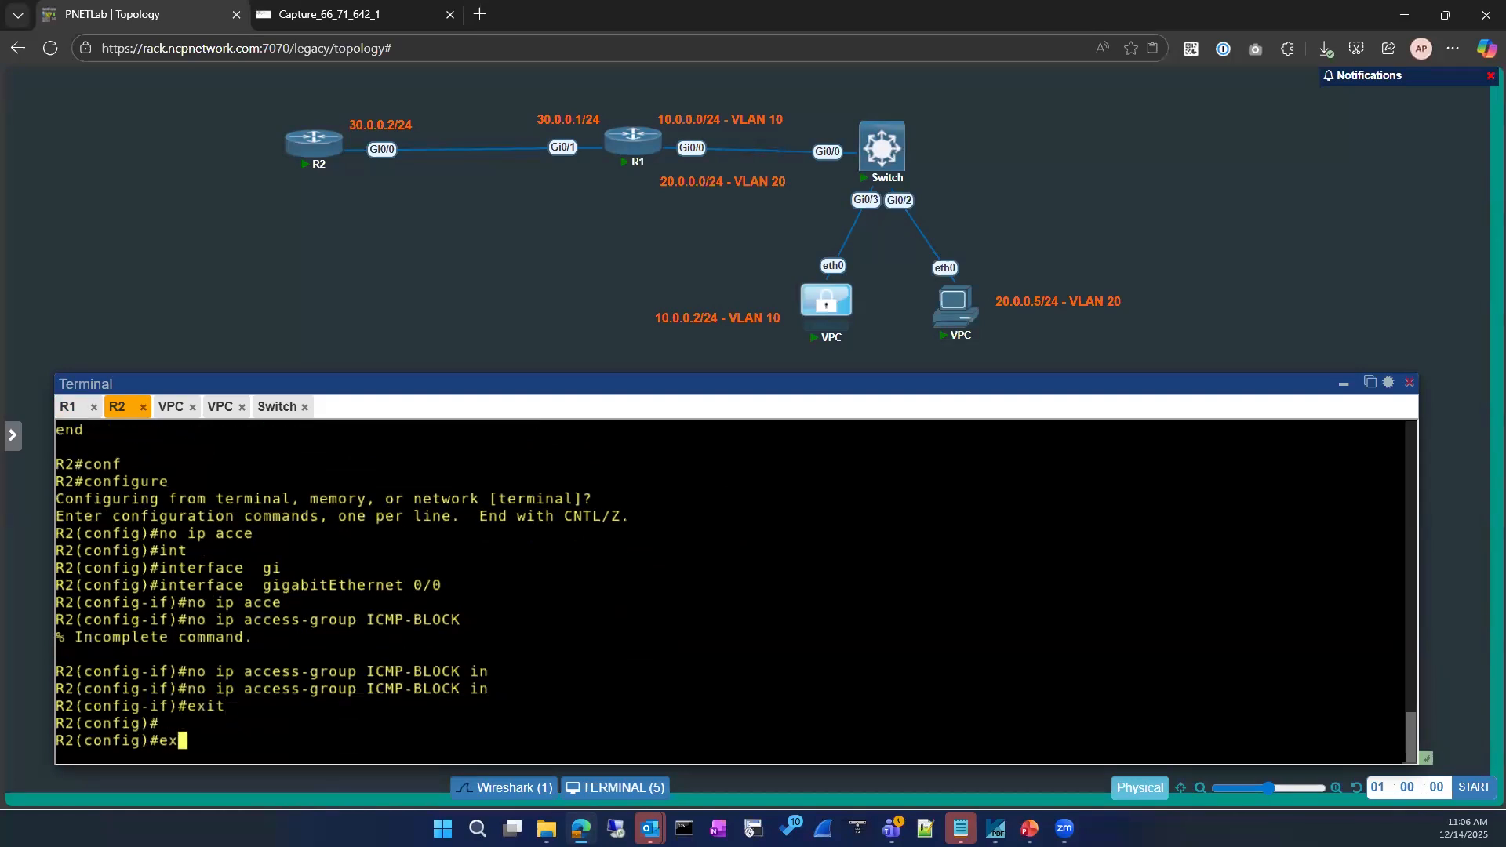
text(it)
key(Return)
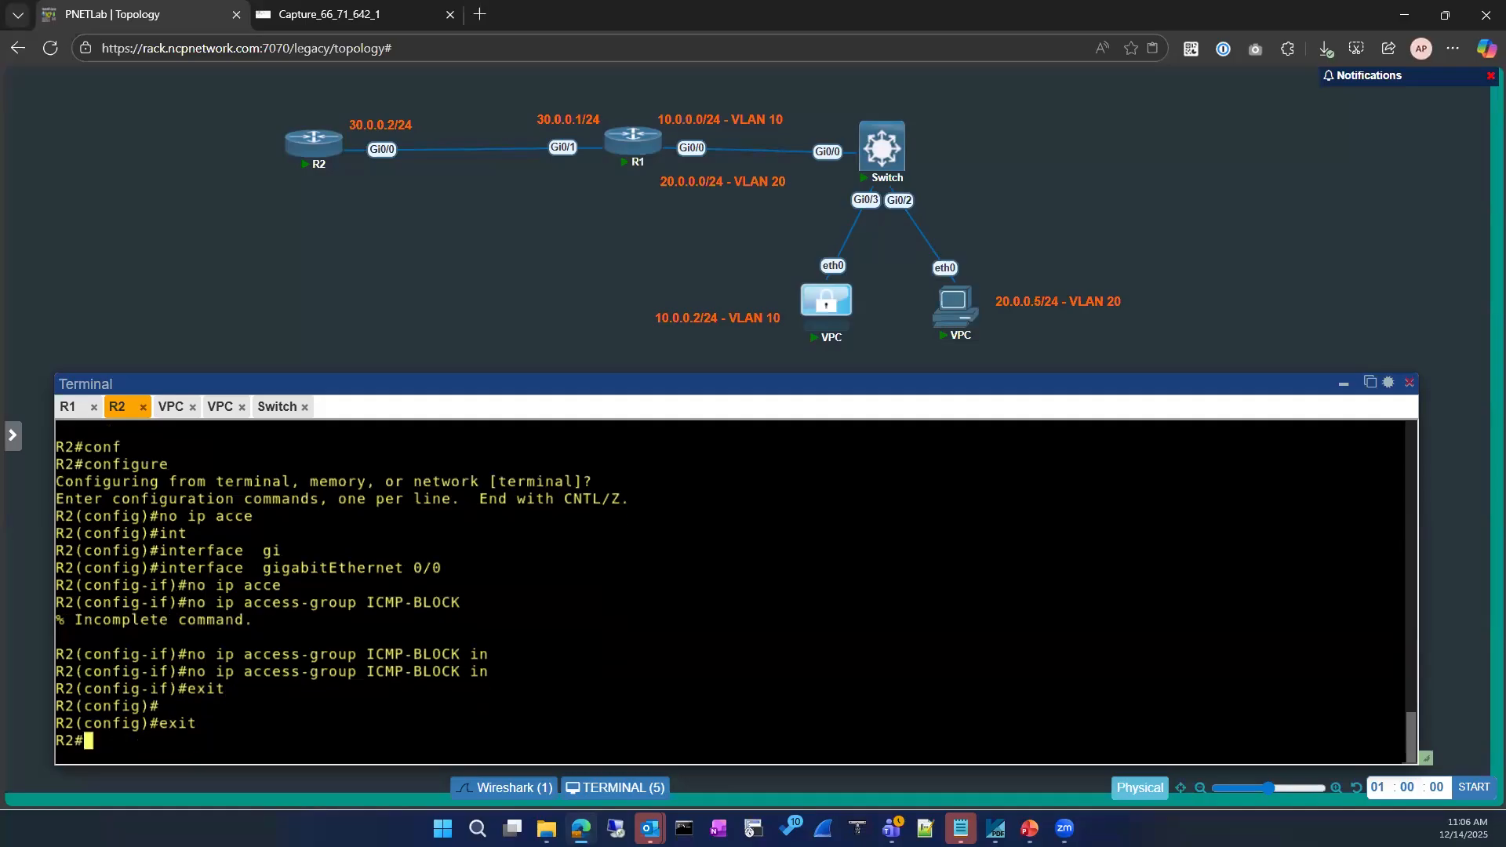
key(Return)
Confirm with 'show run int gi0/0' that Gi0/0 no longer references ICMP-BLOCK
text(sh running-config in)
key(Tab)
text(int)
key(Tab)
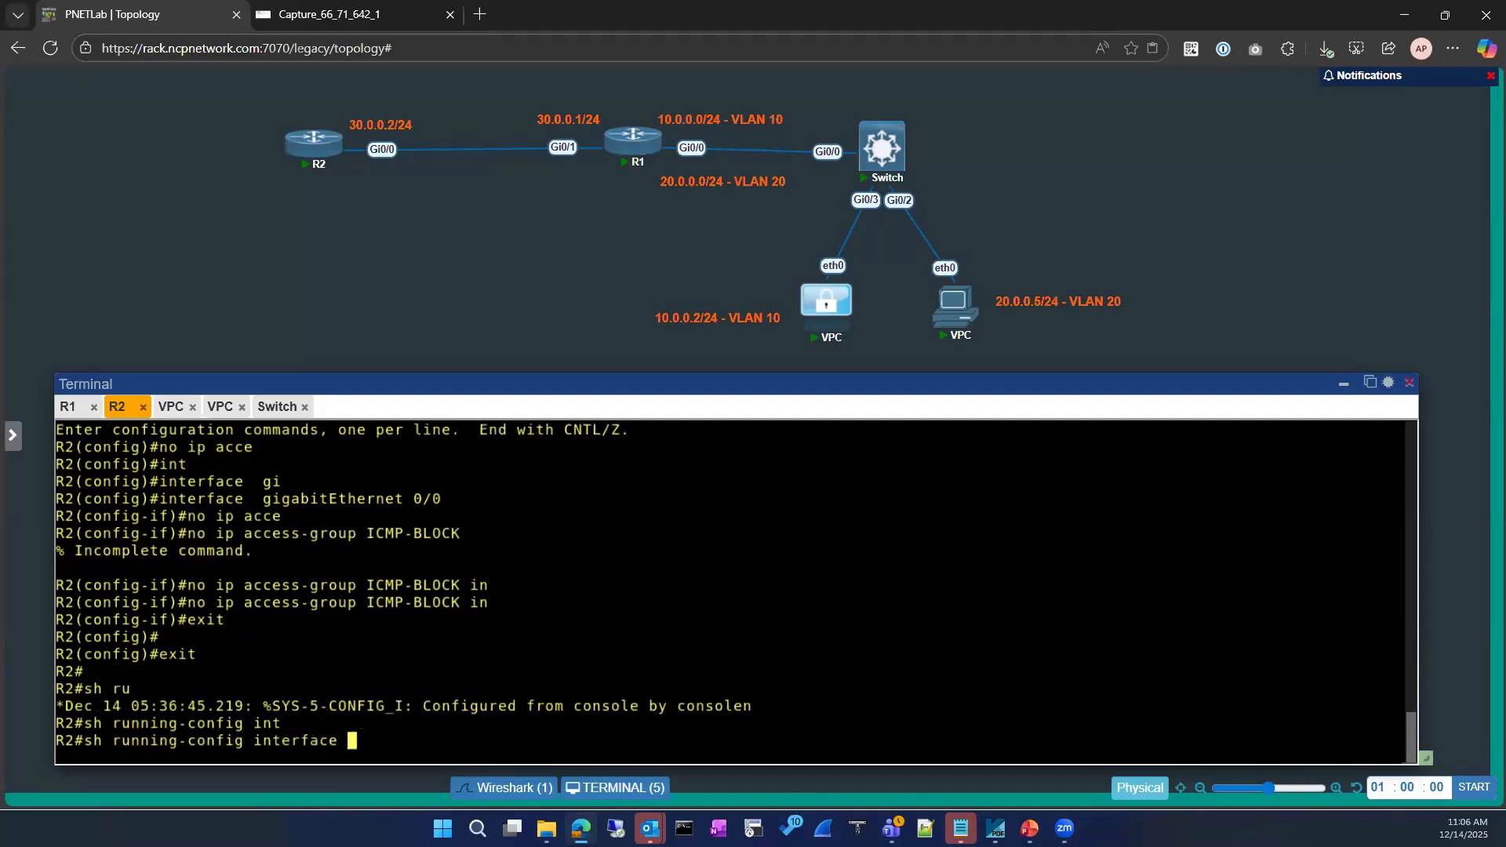
text(gi)
key(Tab)
text(0/0)
key(Return)
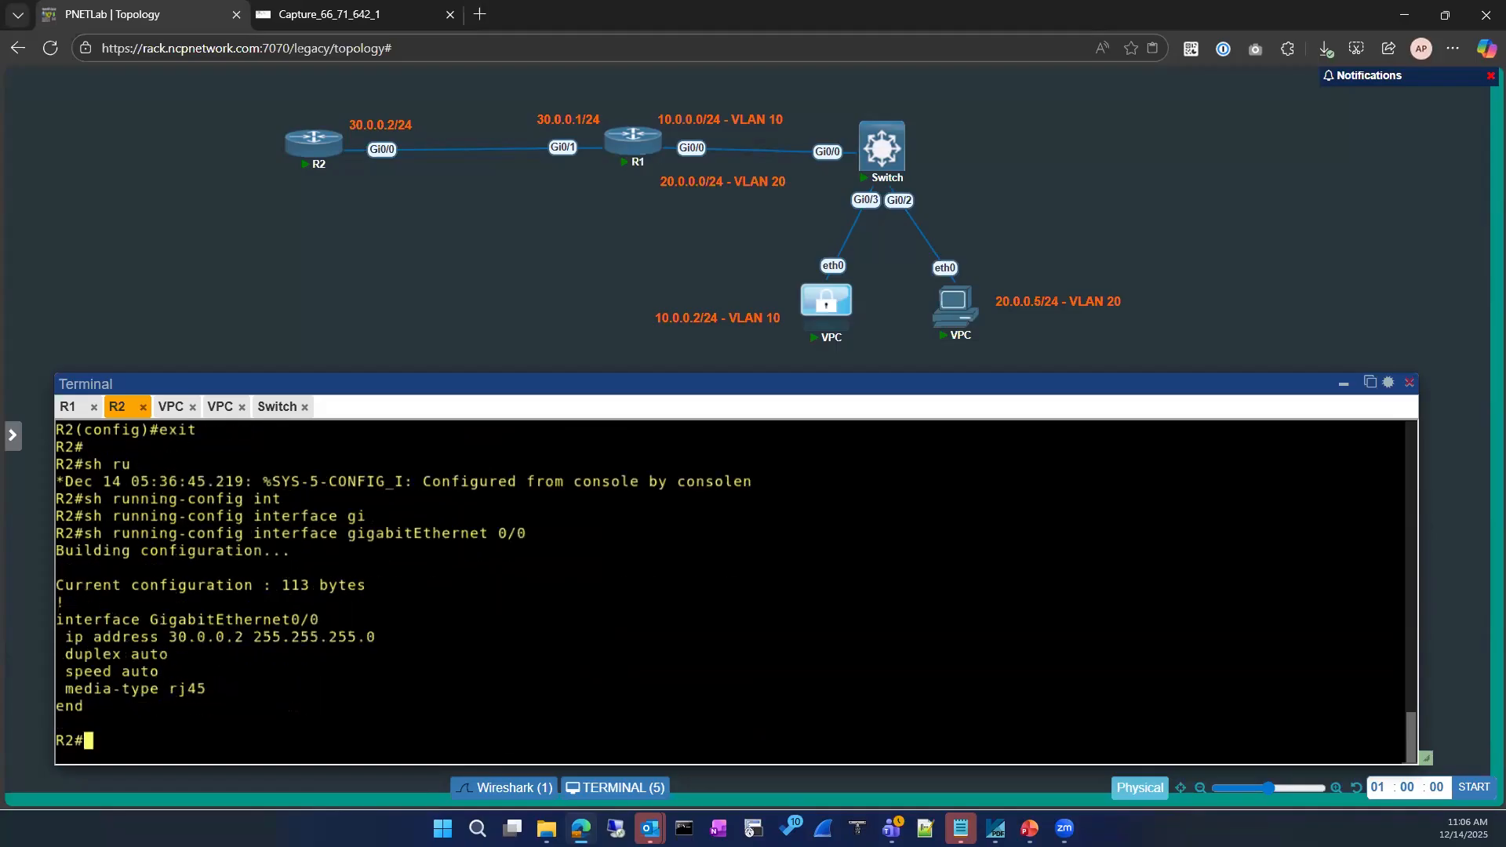
Run 'sh ip int brief | ex un' and highlight Loopback8 as administratively down
text(sh ip int)
key(Tab)
text(br)
key(Tab)
text(| ex )
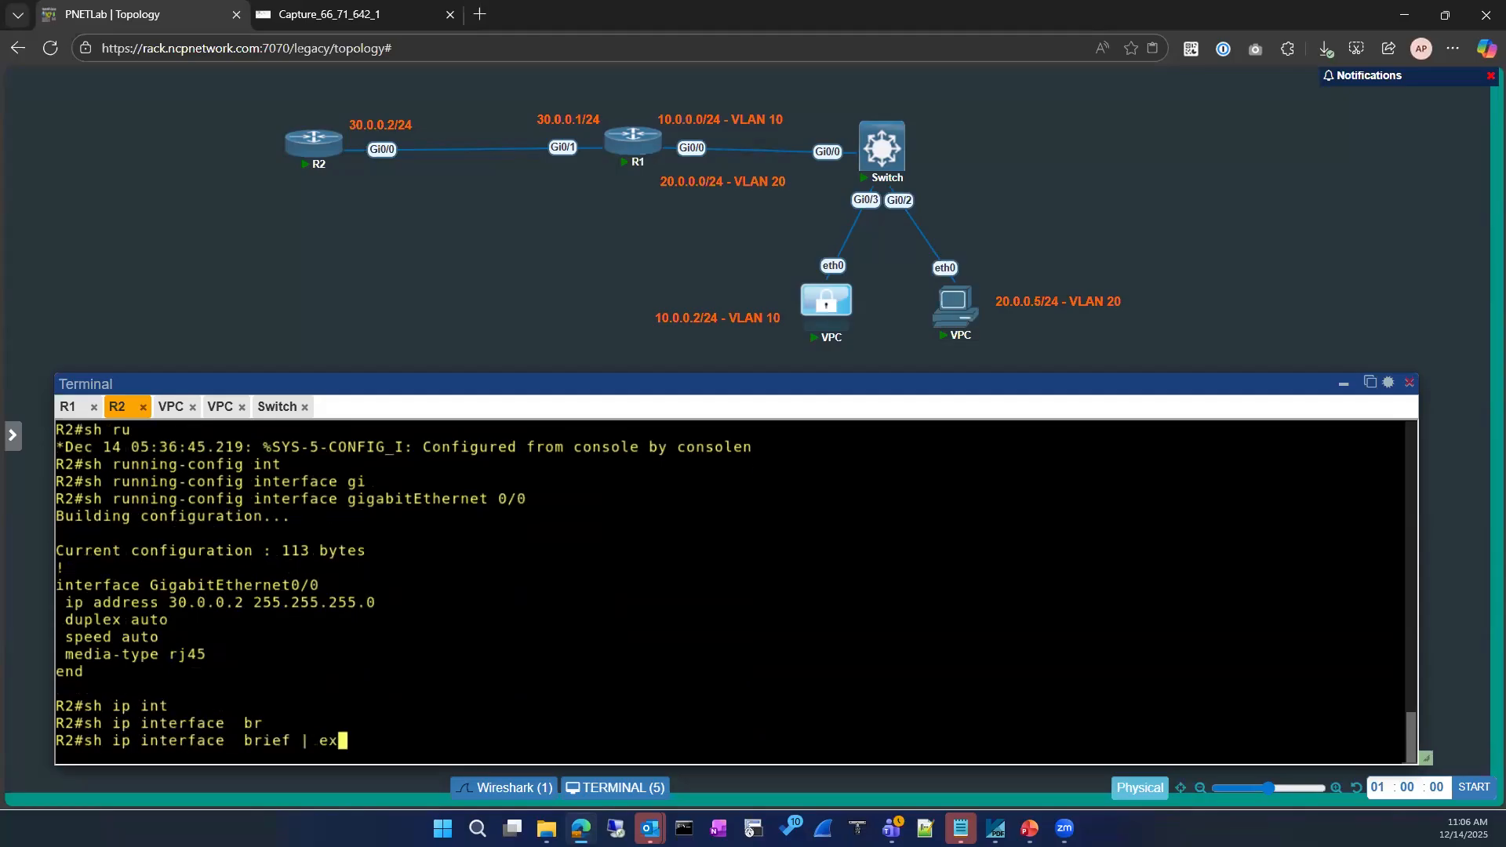
text(un)
key(Return)
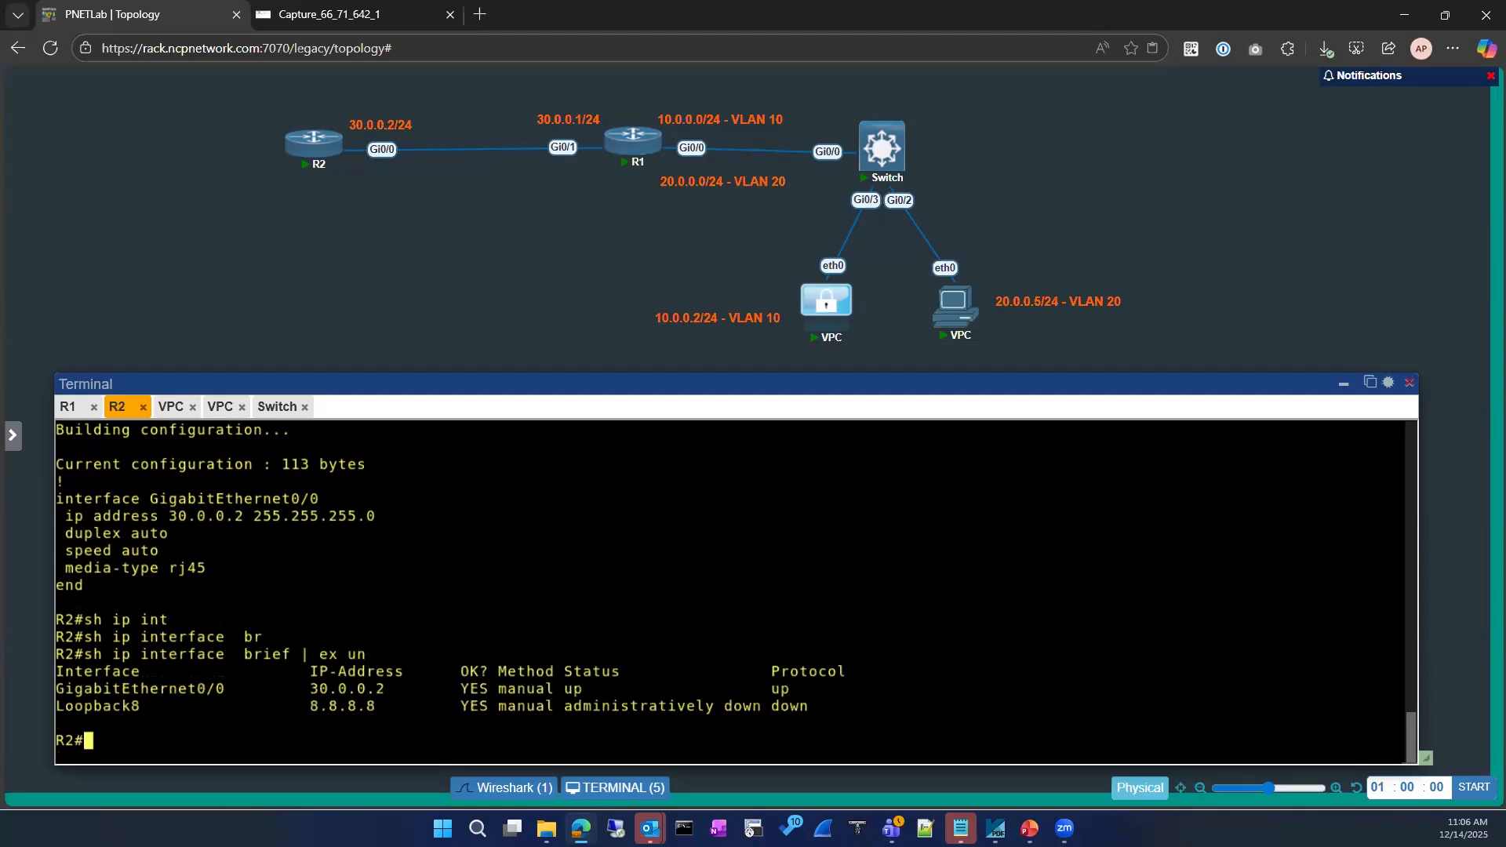
drag(819, 708, 574, 707)
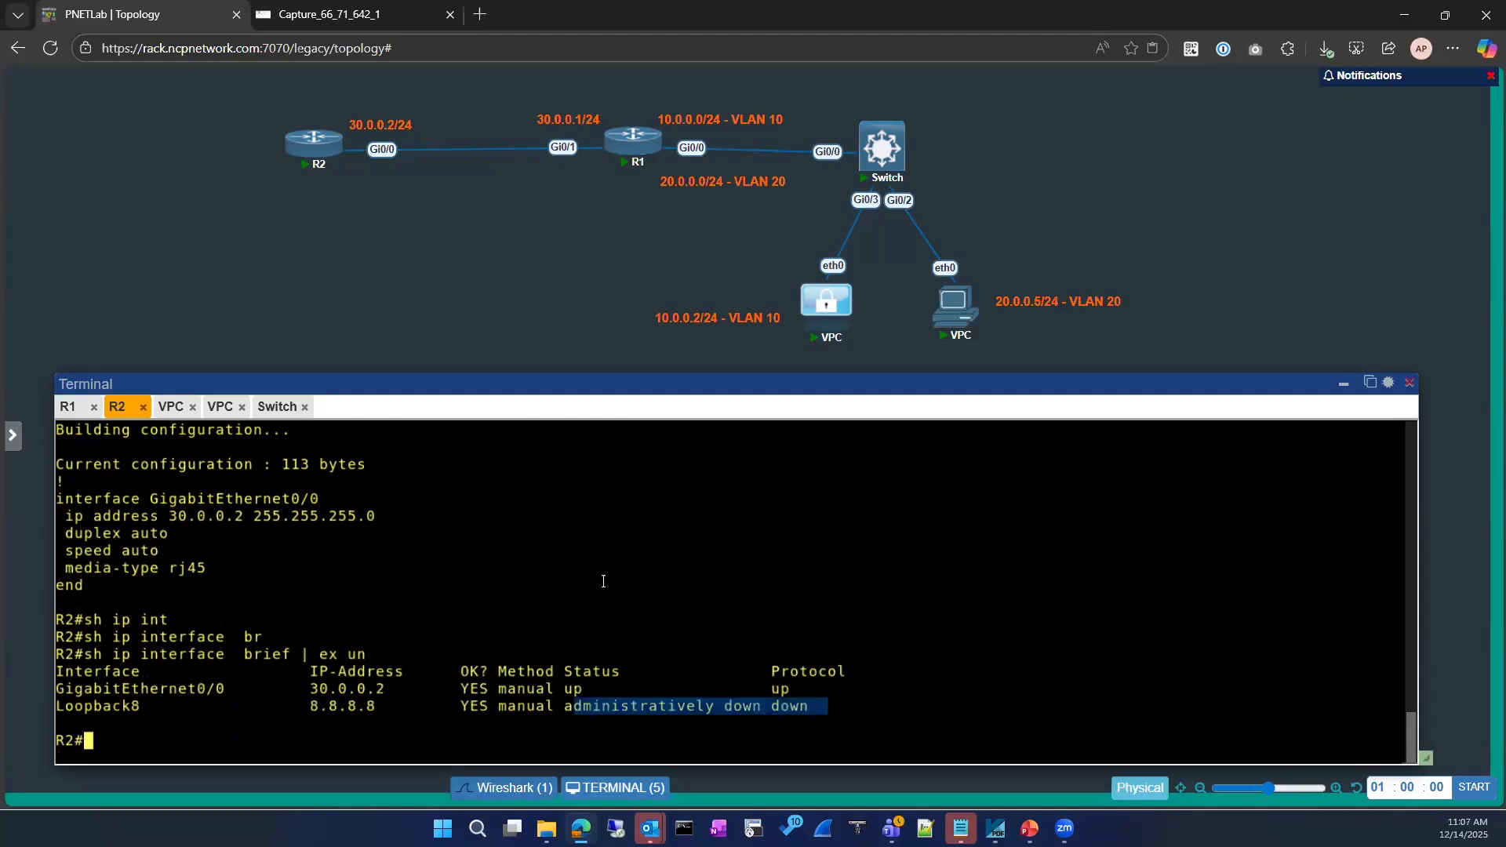
Switch to the VPC console, close the old capture tab, and reposition the console panel
click(171, 406)
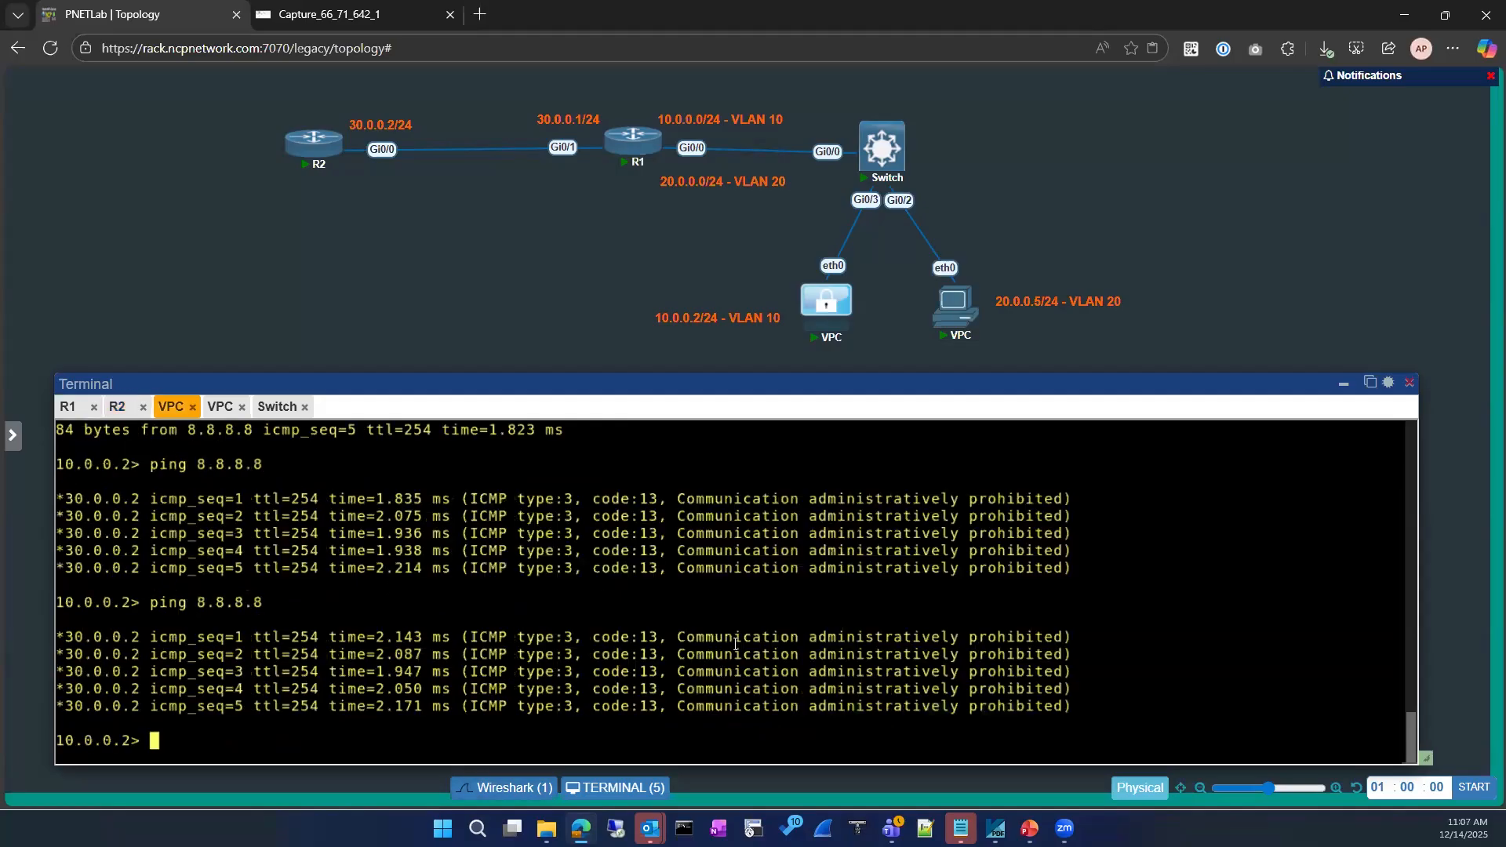
click(593, 565)
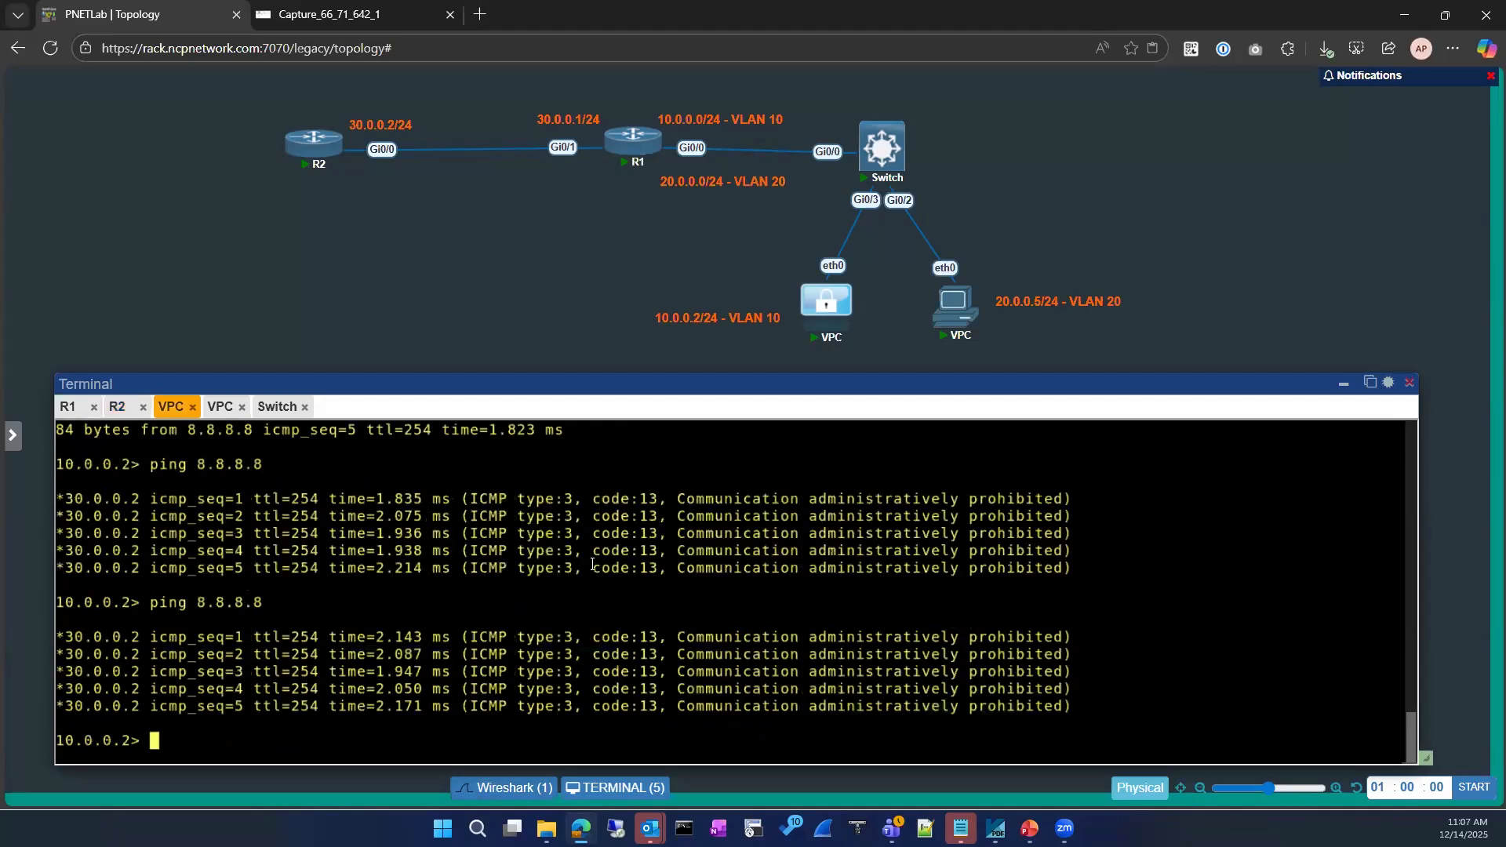
click(453, 17)
drag(553, 384, 472, 383)
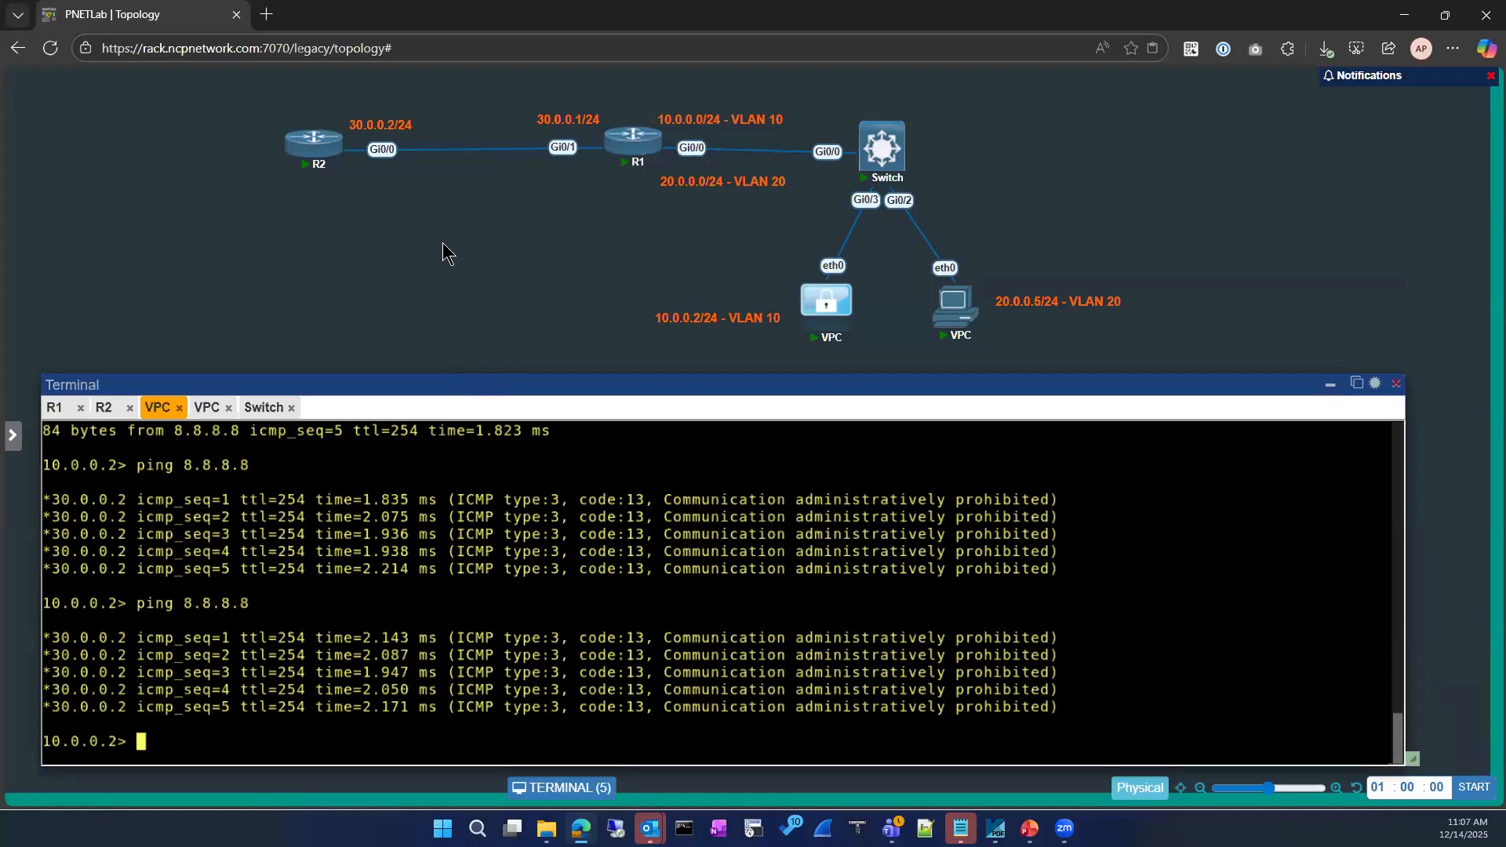
Start a packet capture on R2's Gi0/0 in its own tab, then return to the topology
right_click(318, 153)
mouse_move(357, 402)
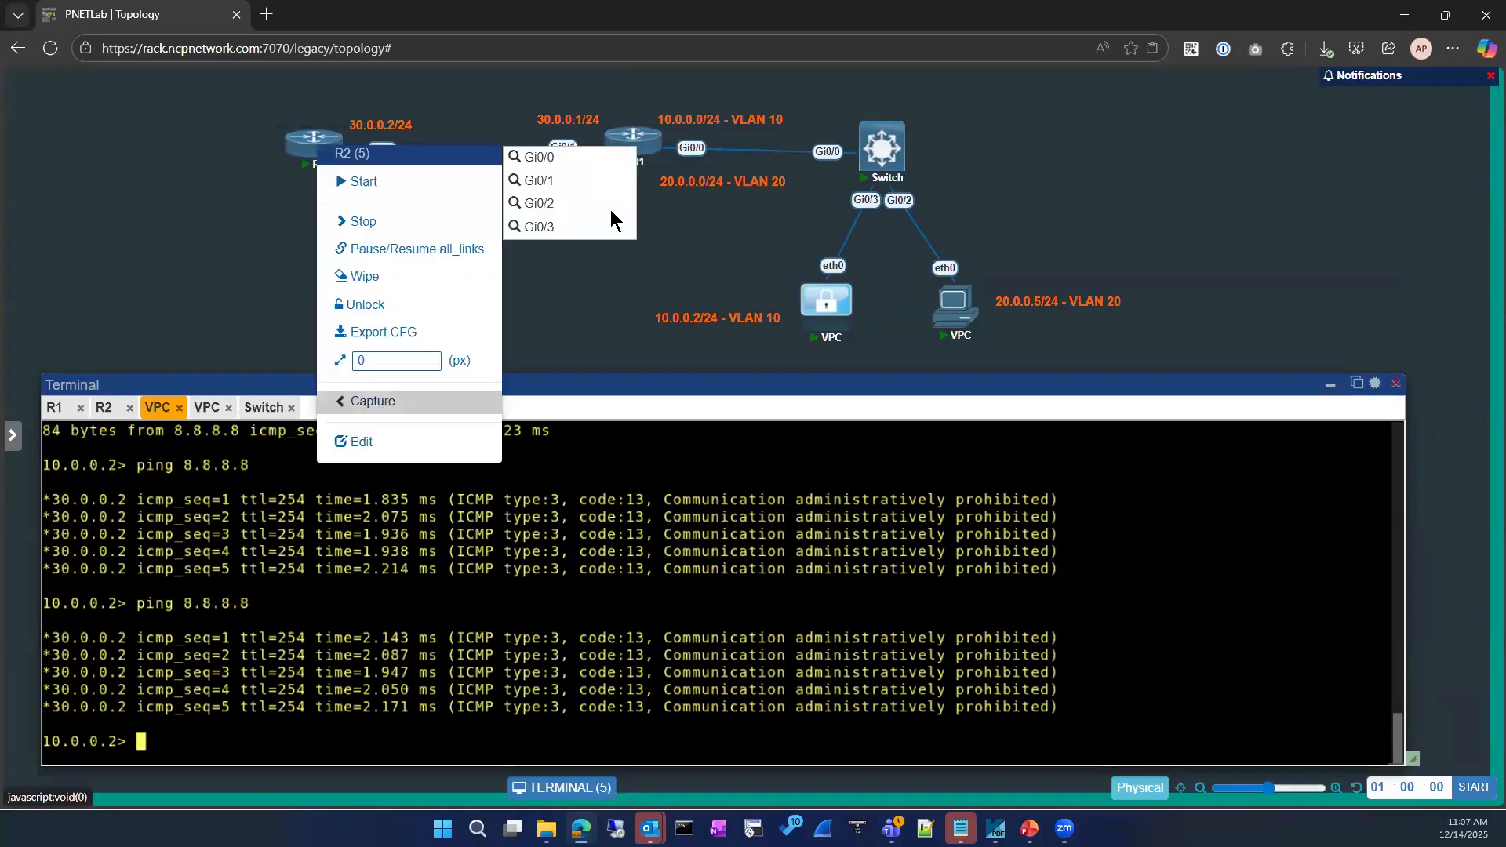
click(541, 157)
right_click(311, 150)
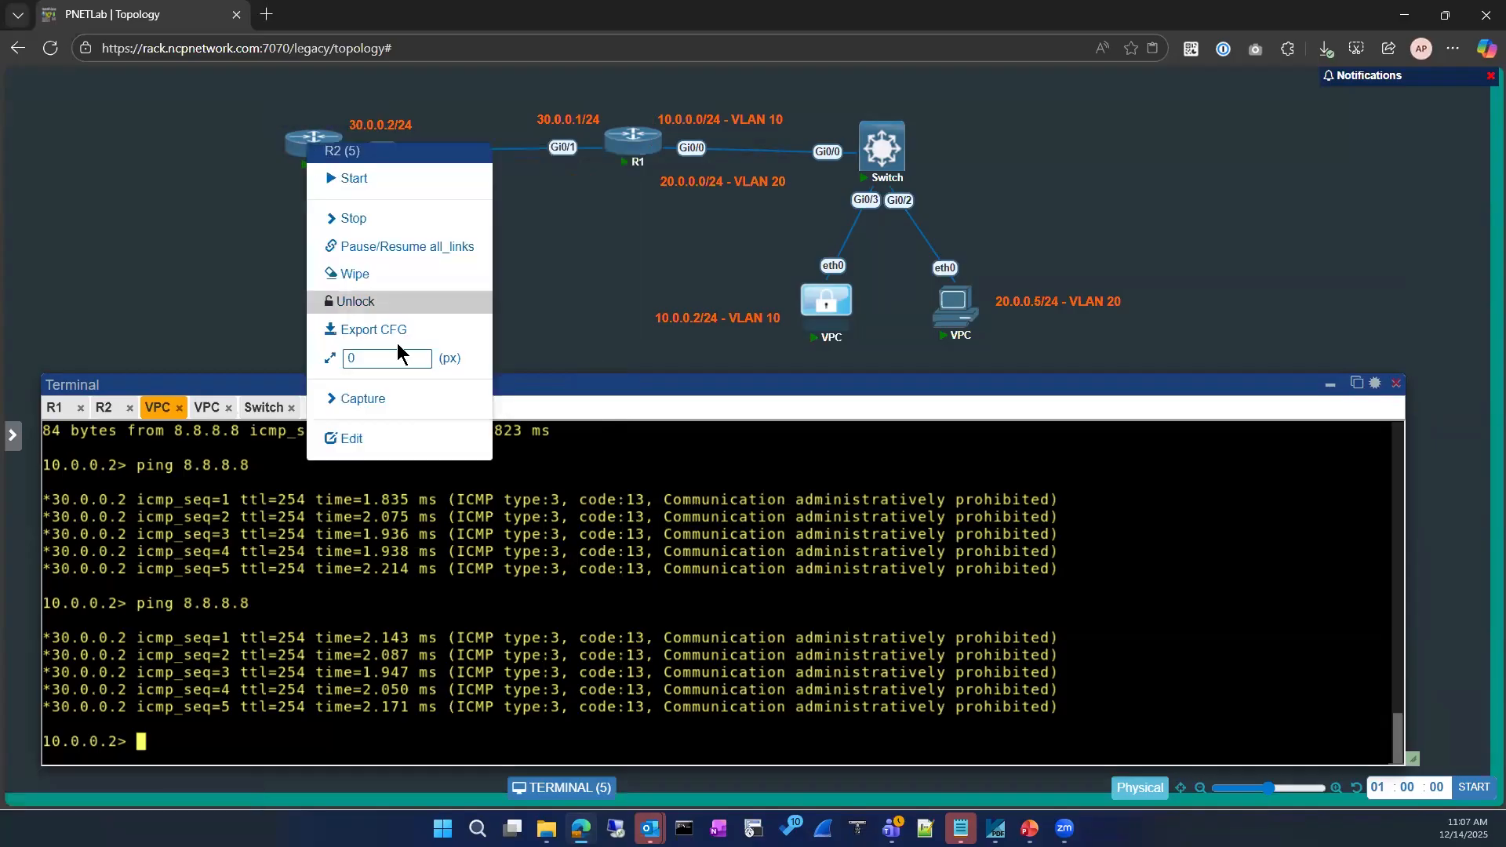
mouse_move(381, 406)
click(540, 157)
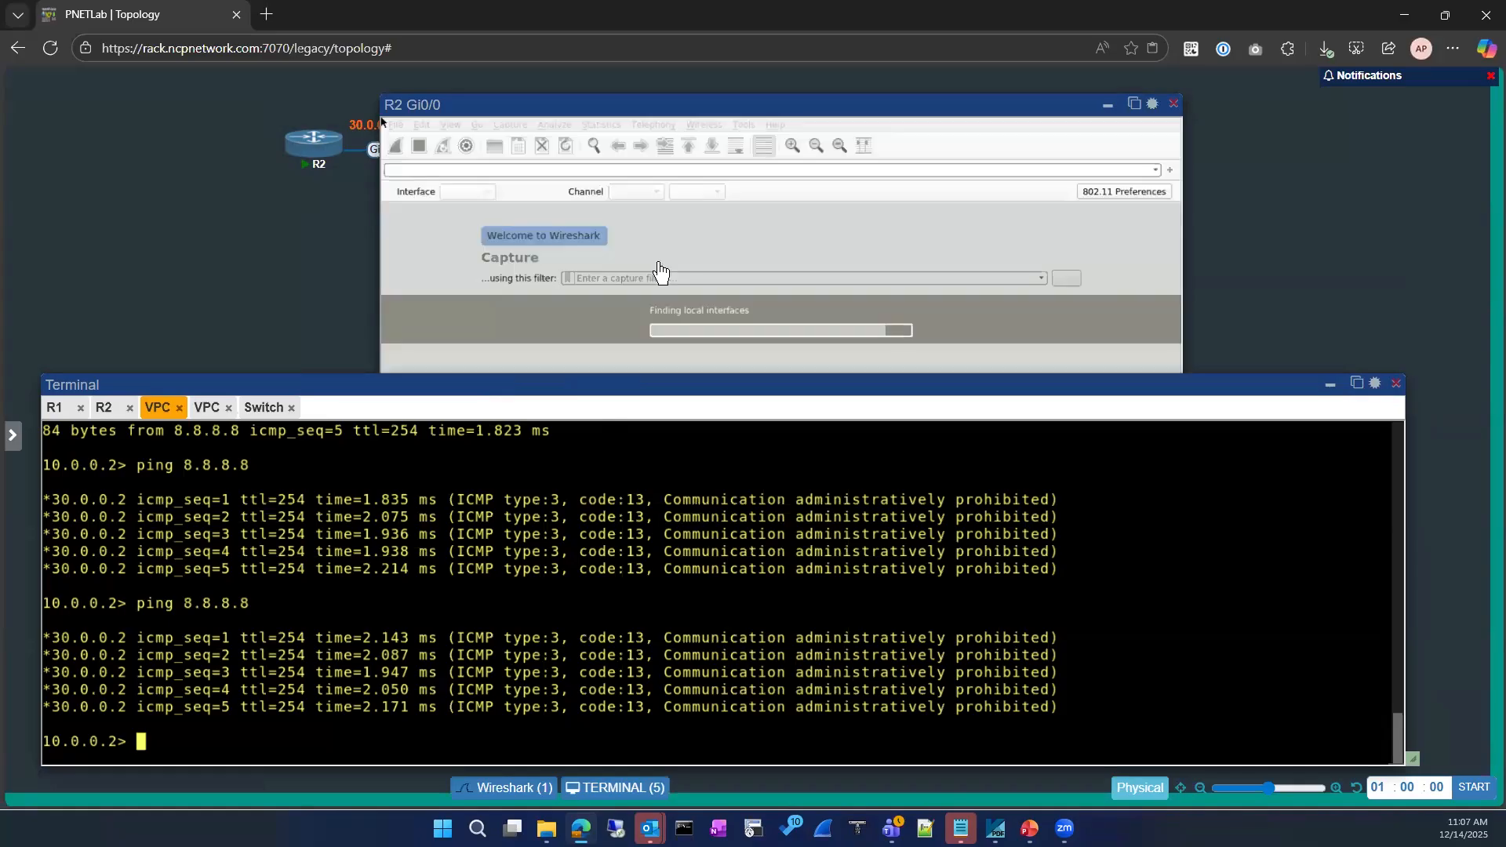
click(1133, 103)
click(192, 14)
click(284, 14)
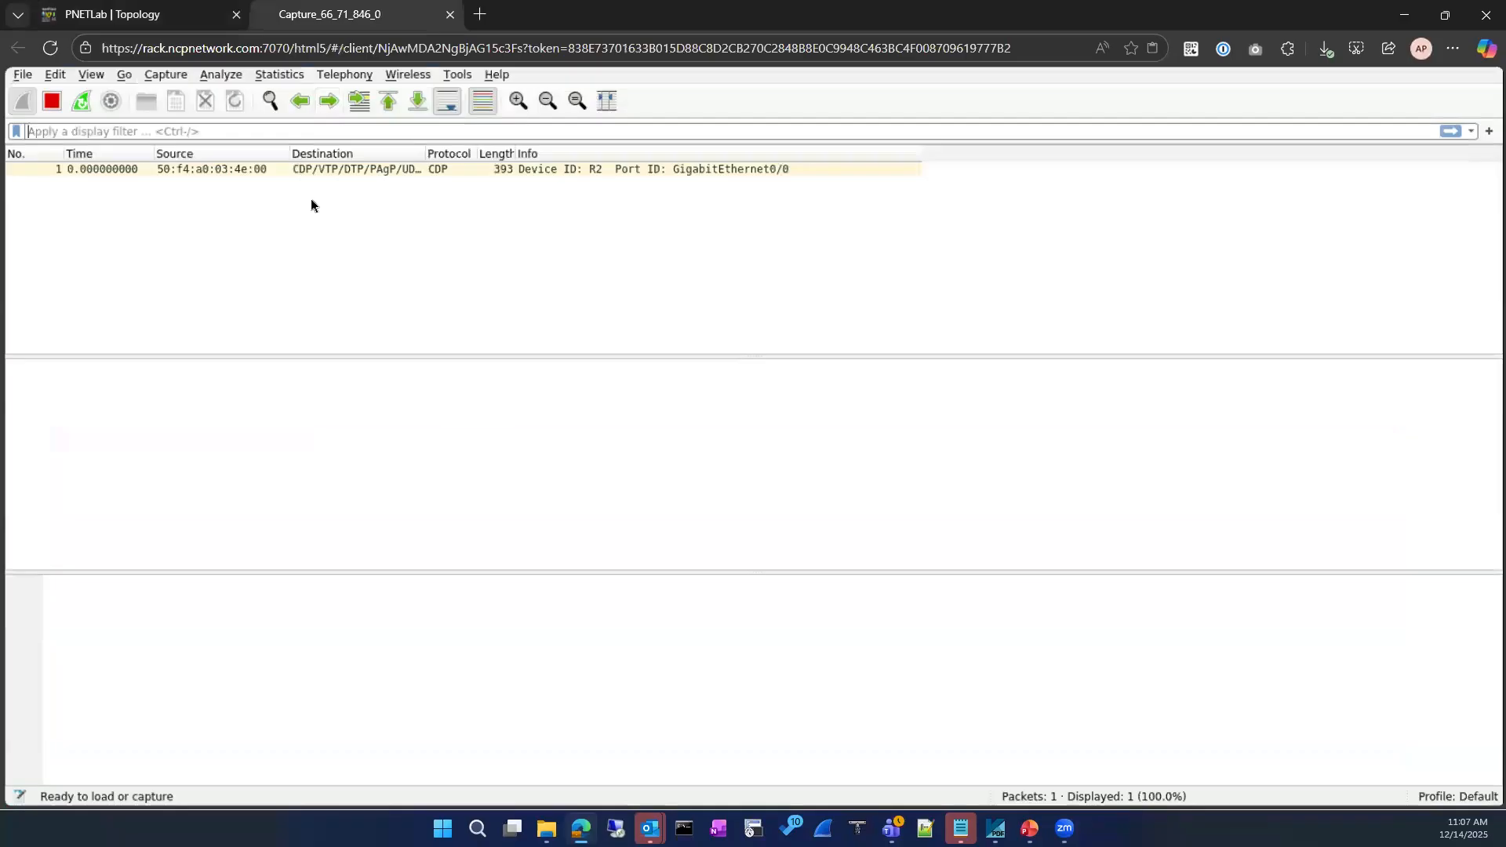
click(179, 17)
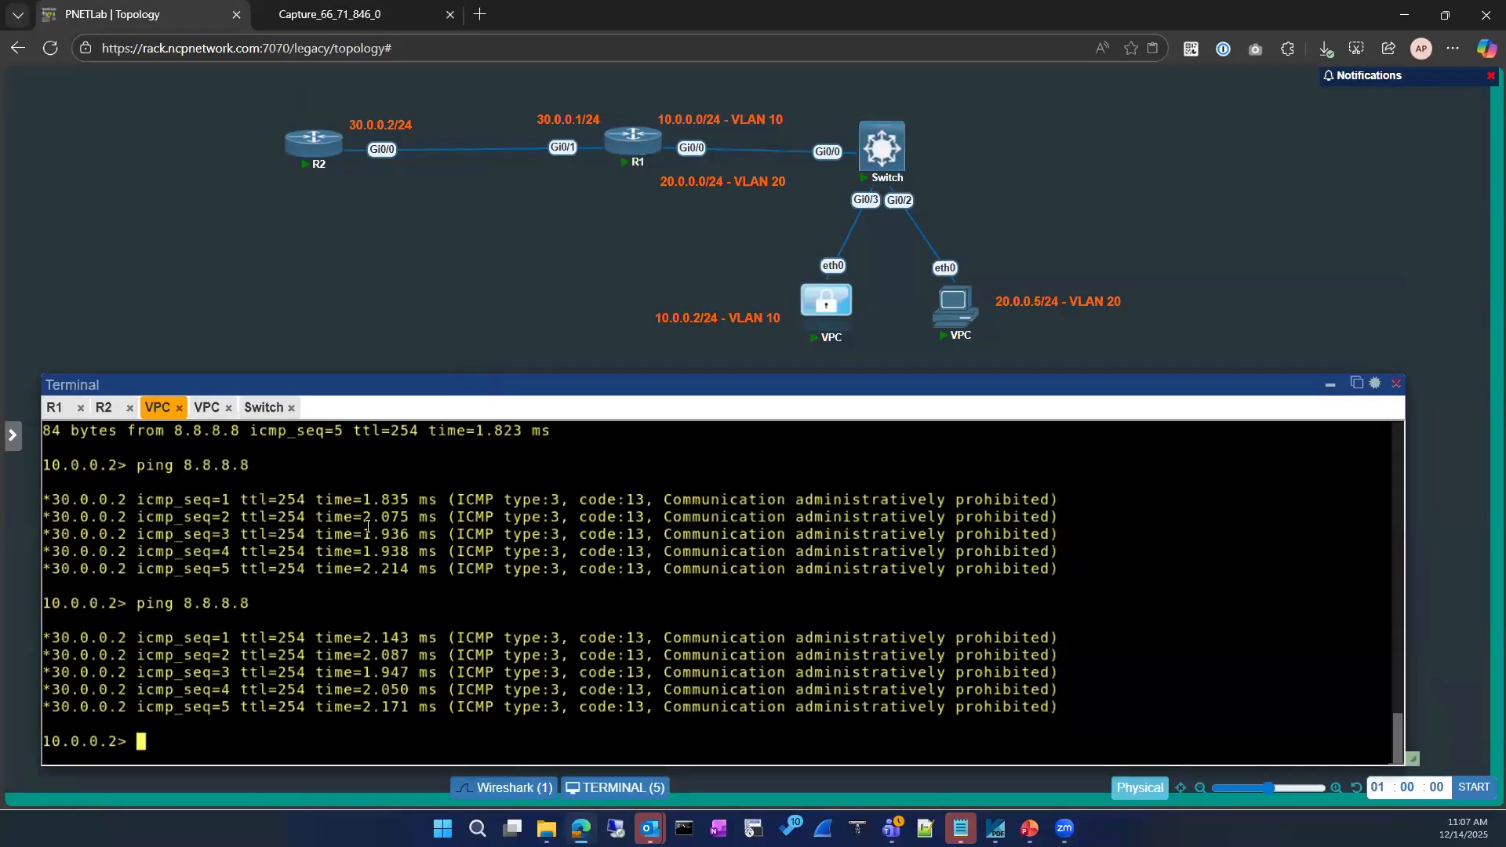
Rerun the VPC ping to 8.8.8.8 and highlight the five 'Destination host unreachable' replies
click(318, 17)
click(154, 20)
key(Up)
key(Return)
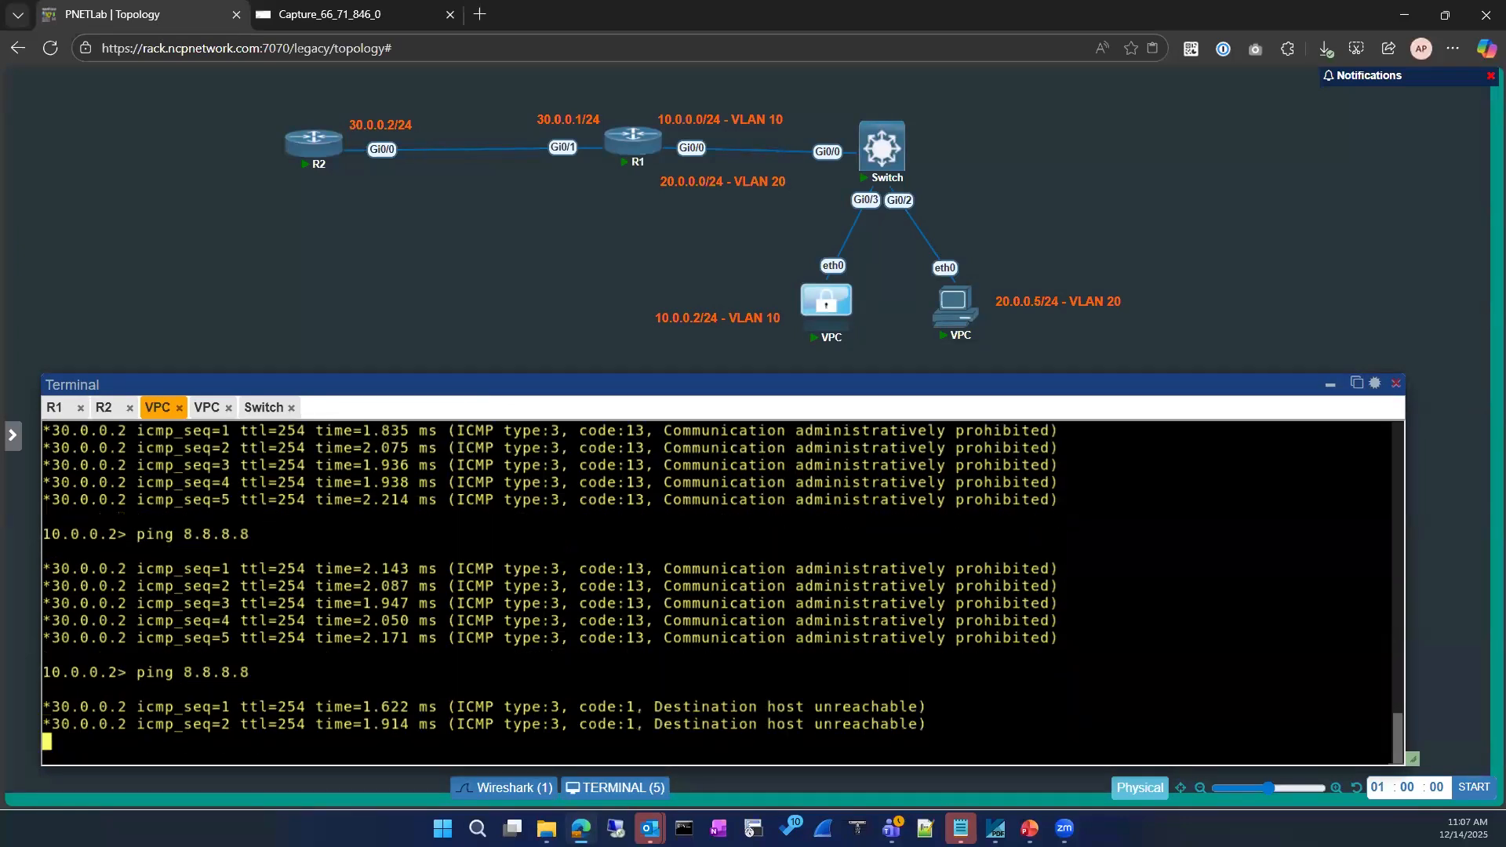
drag(470, 553, 52, 502)
drag(929, 708, 63, 618)
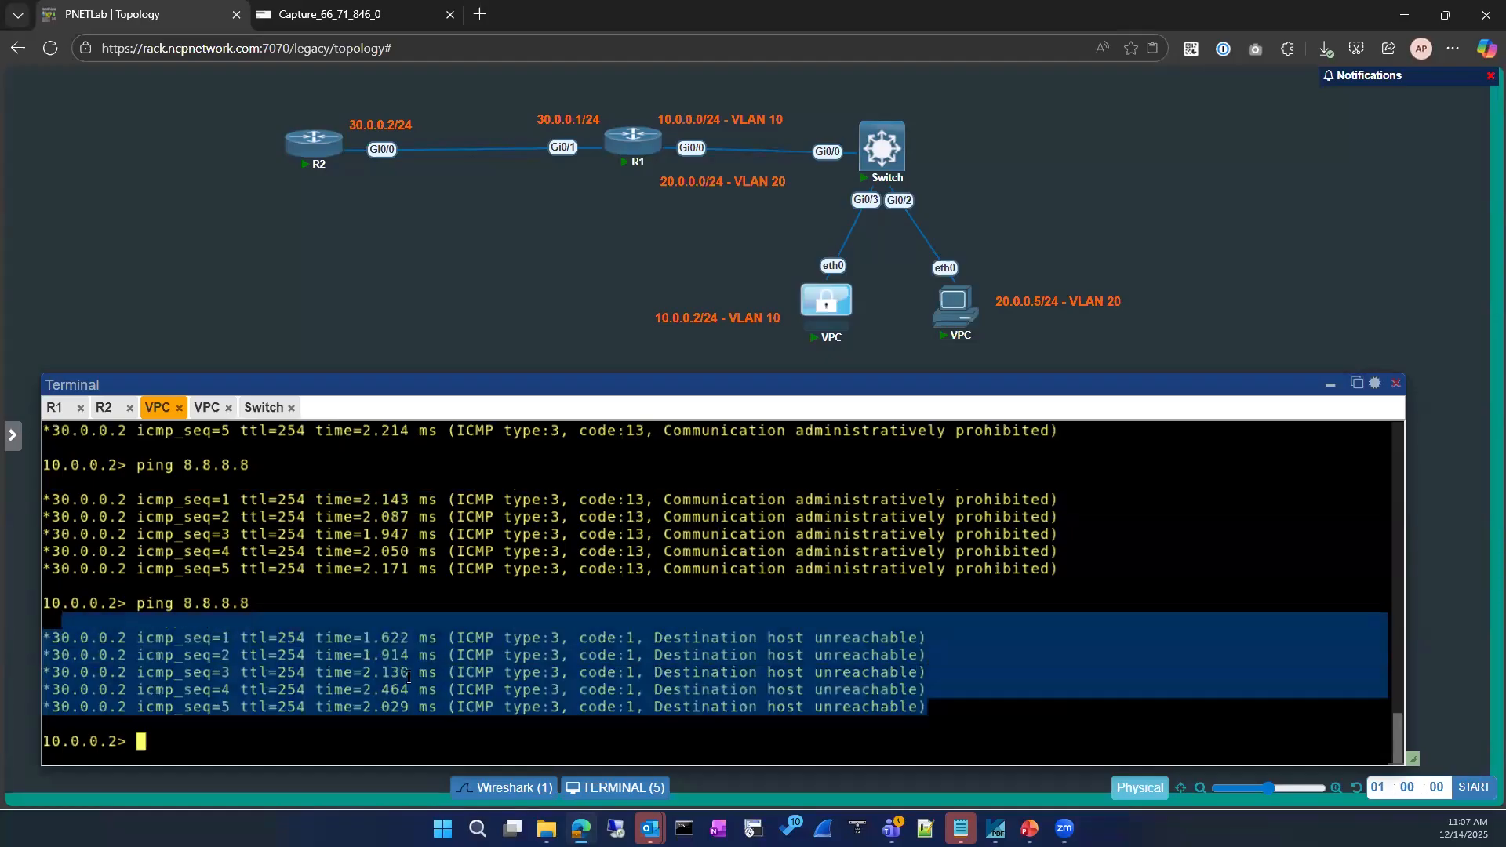
Highlight ICMP type 3 code 13 and the administratively prohibited replies in the output
click(458, 633)
drag(570, 630, 458, 638)
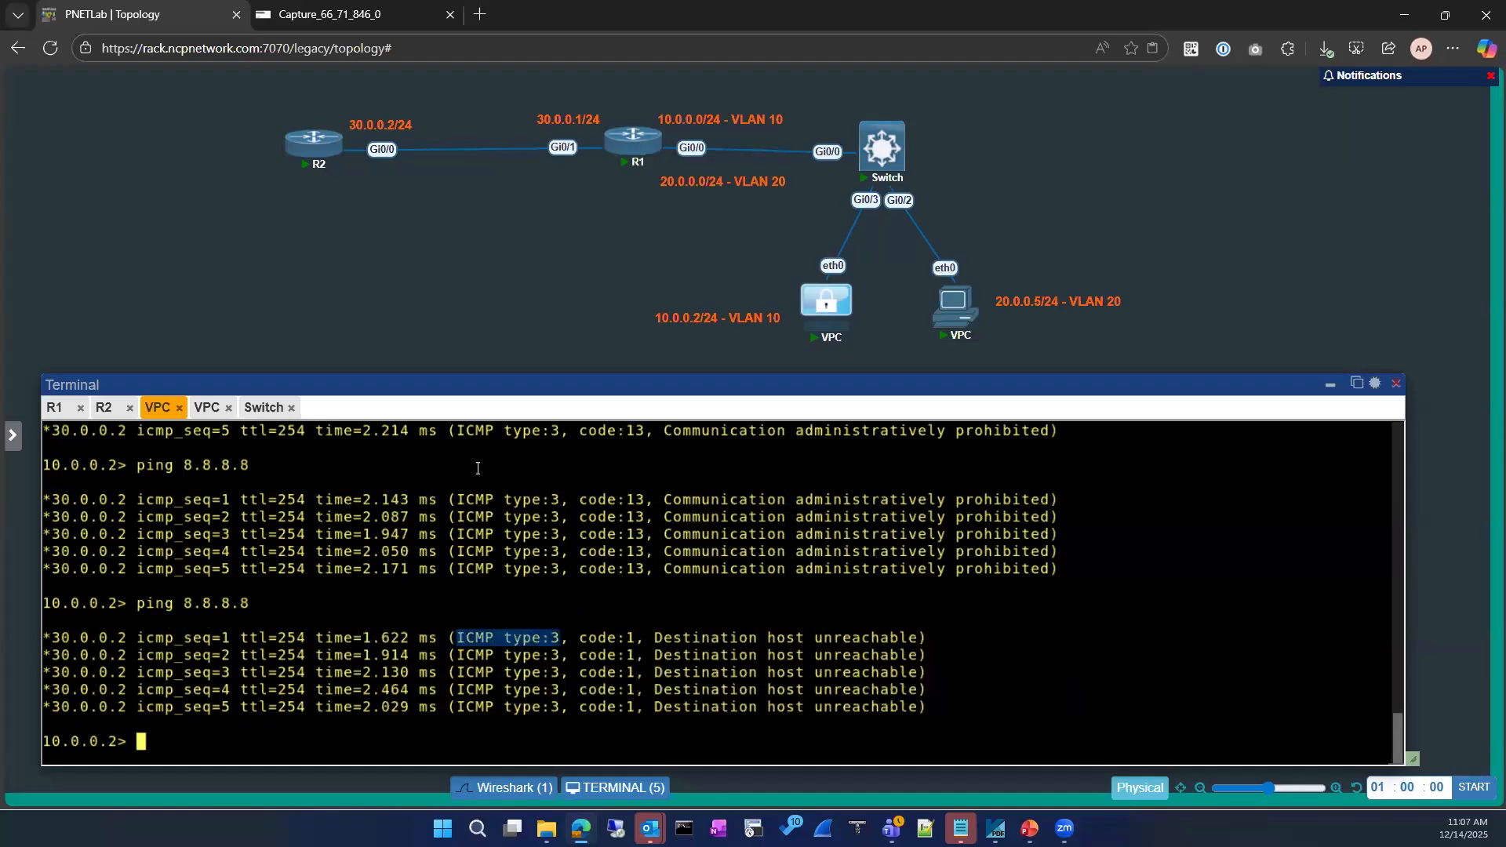
scroll(485, 565, up, 2)
drag(462, 465, 645, 466)
drag(892, 455, 1051, 534)
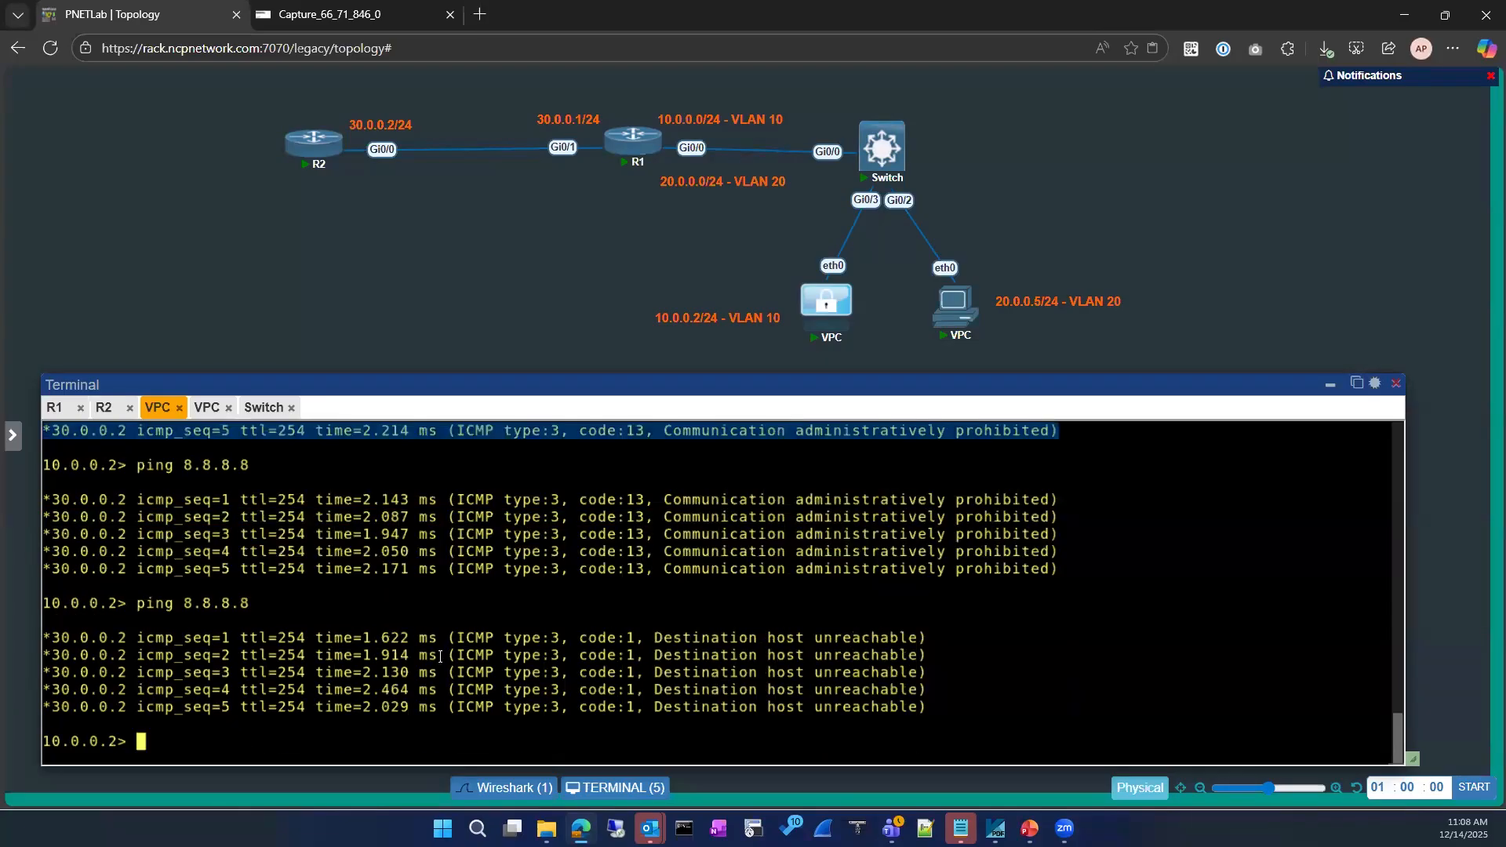
drag(460, 637, 904, 646)
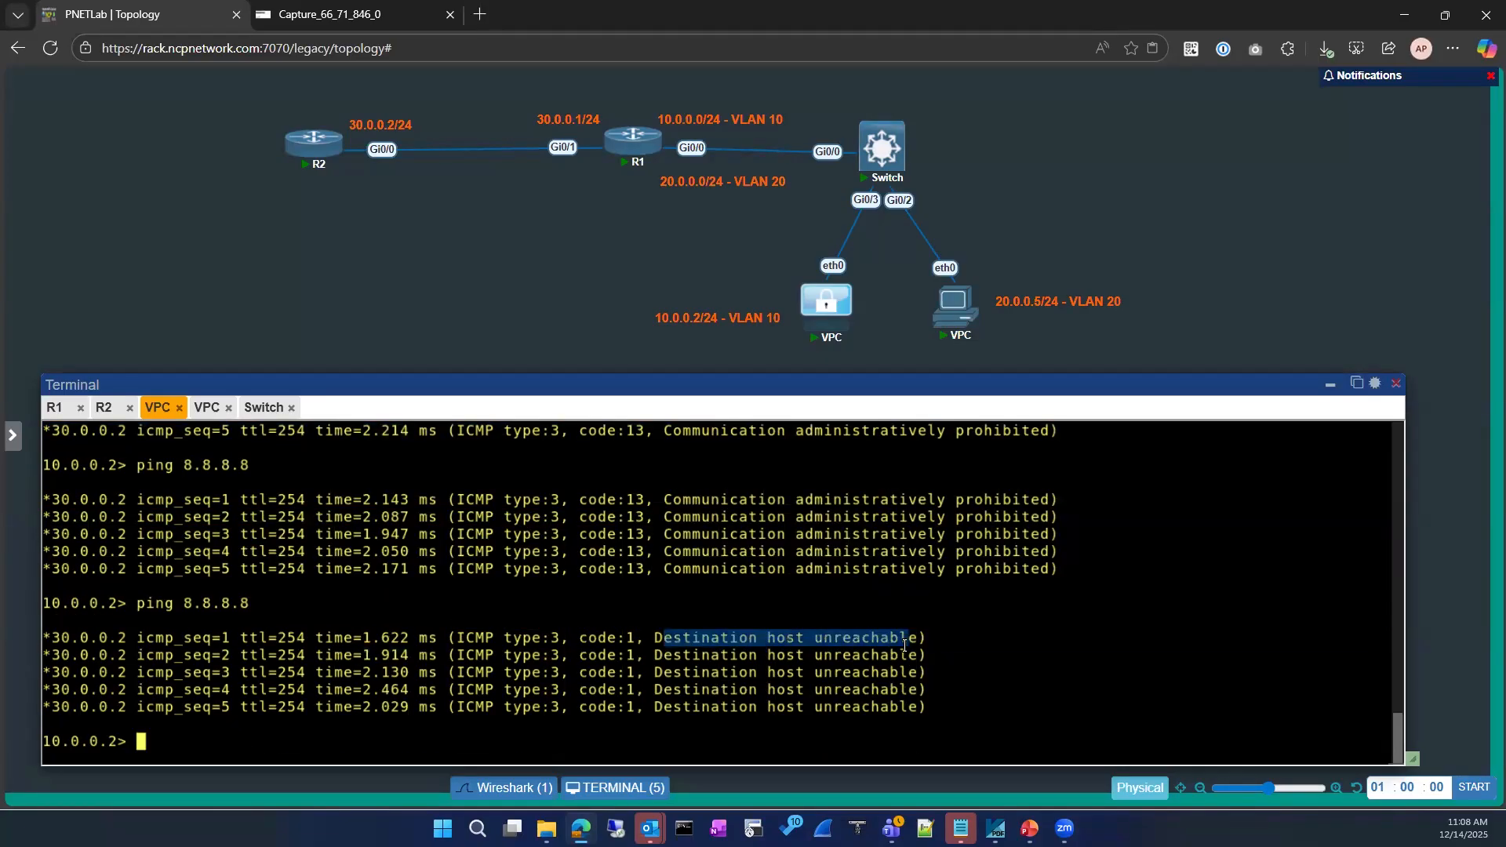
Stop the Wireshark capture on R2's Gi0/0 and return to the lab terminals
click(400, 11)
click(404, 318)
click(54, 103)
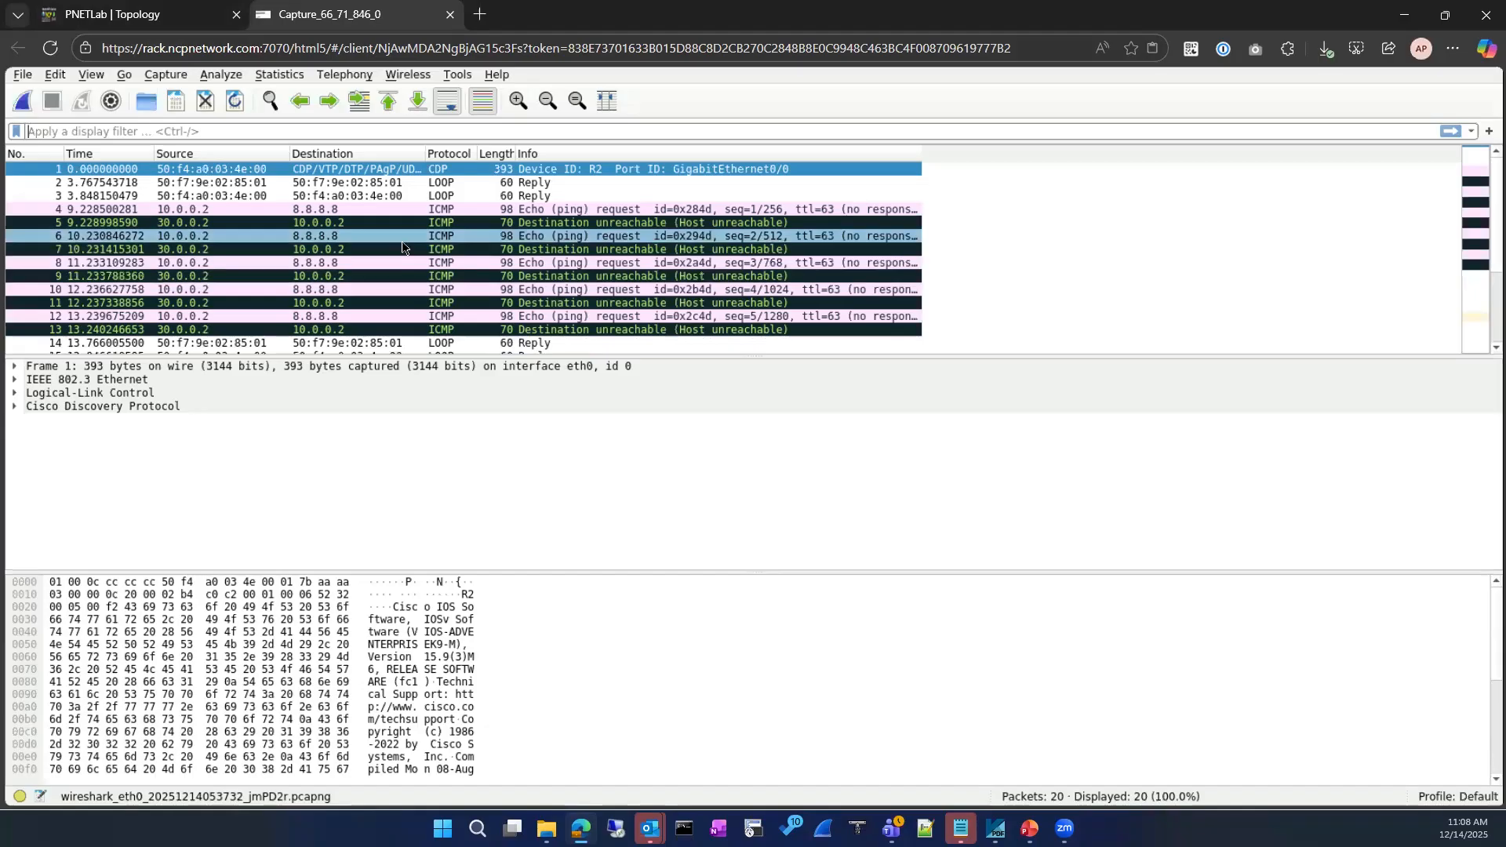
click(124, 14)
click(116, 428)
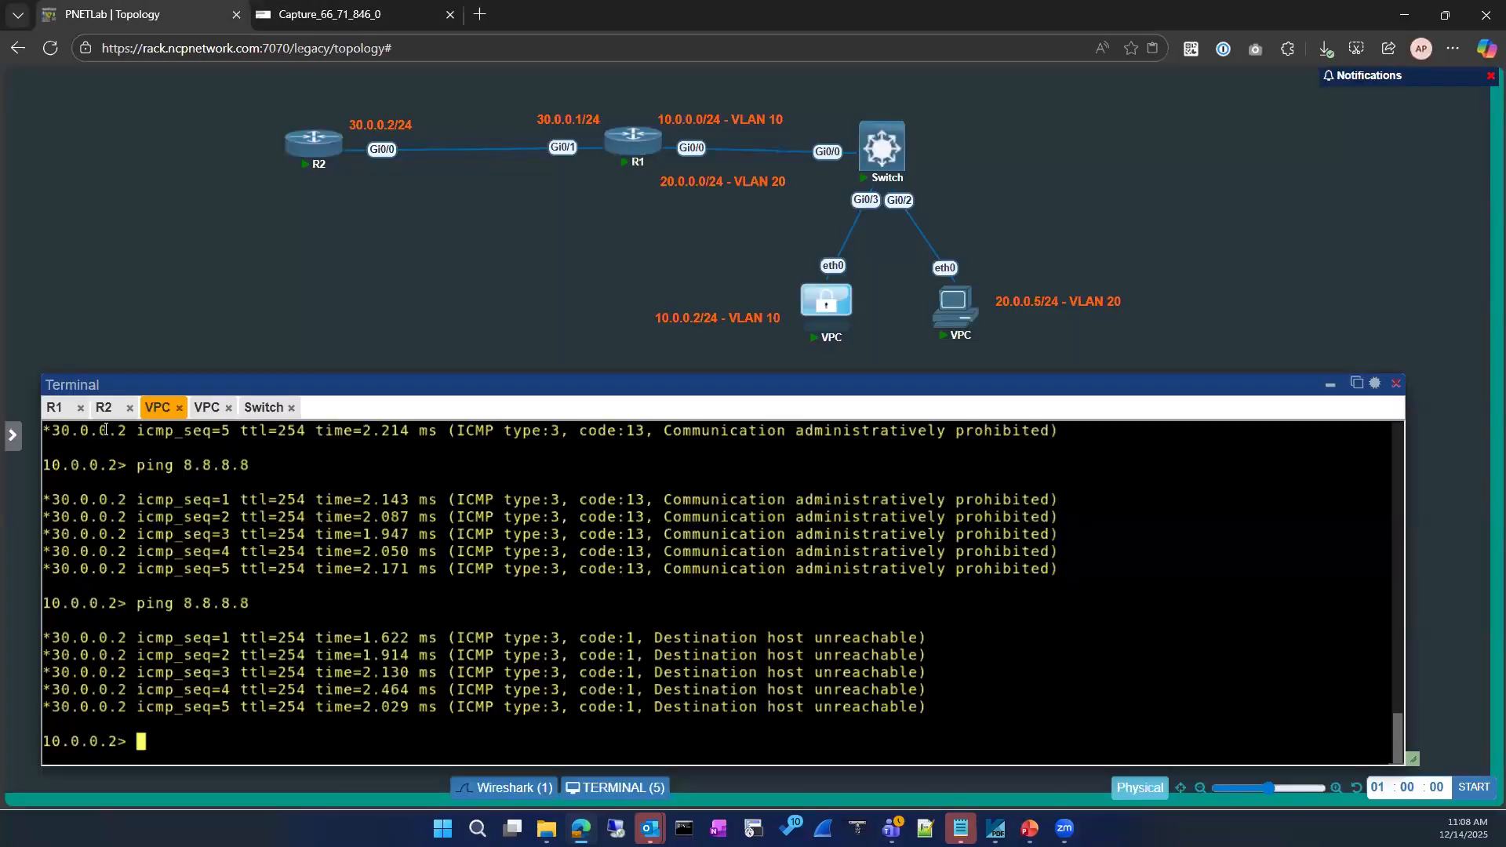
Bring up R1's console and highlight the U.U.U ping result
click(56, 408)
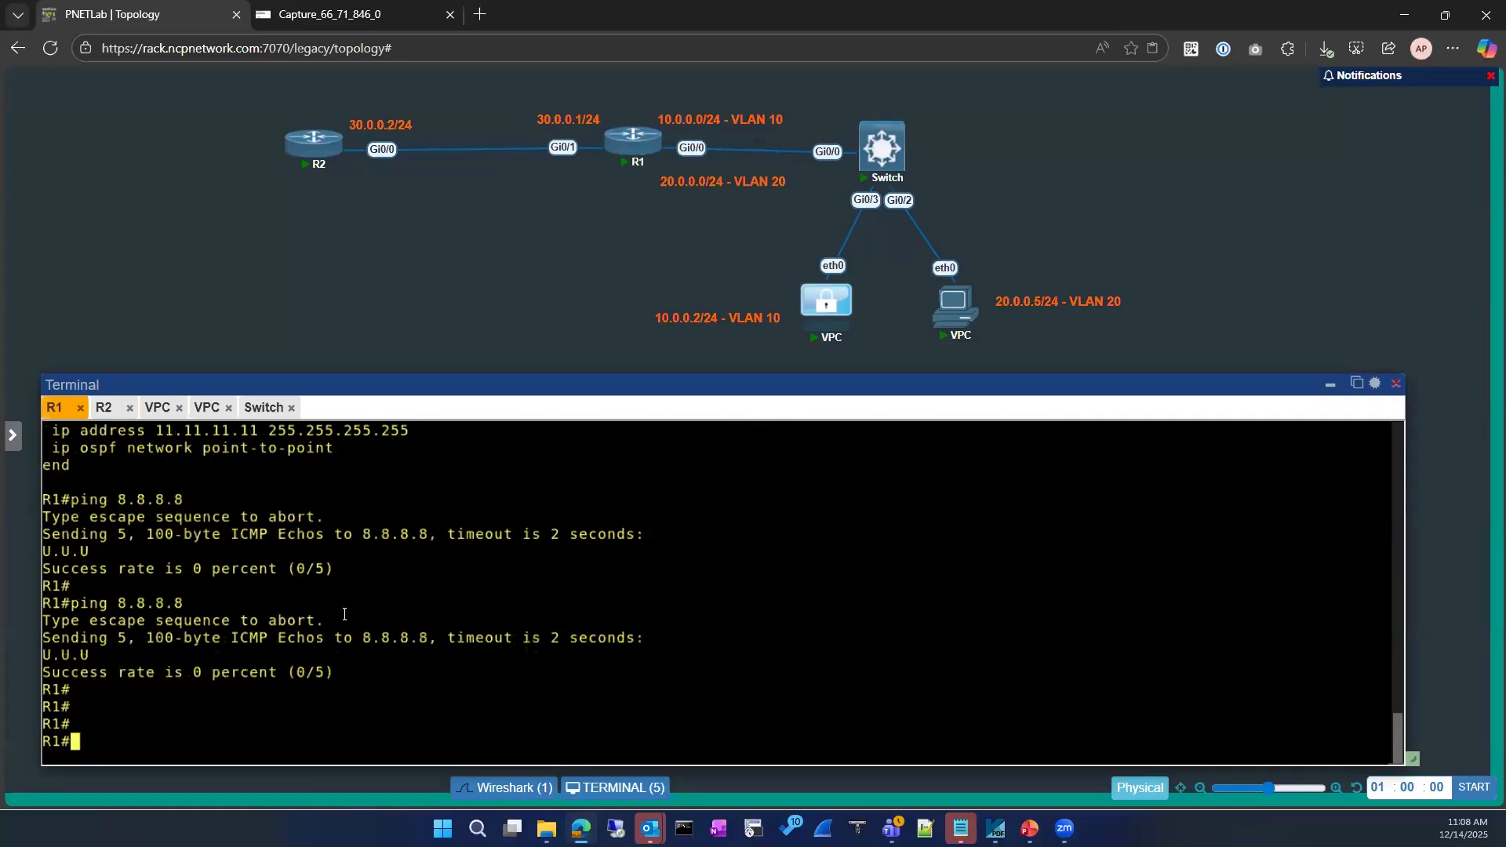
key(Return)
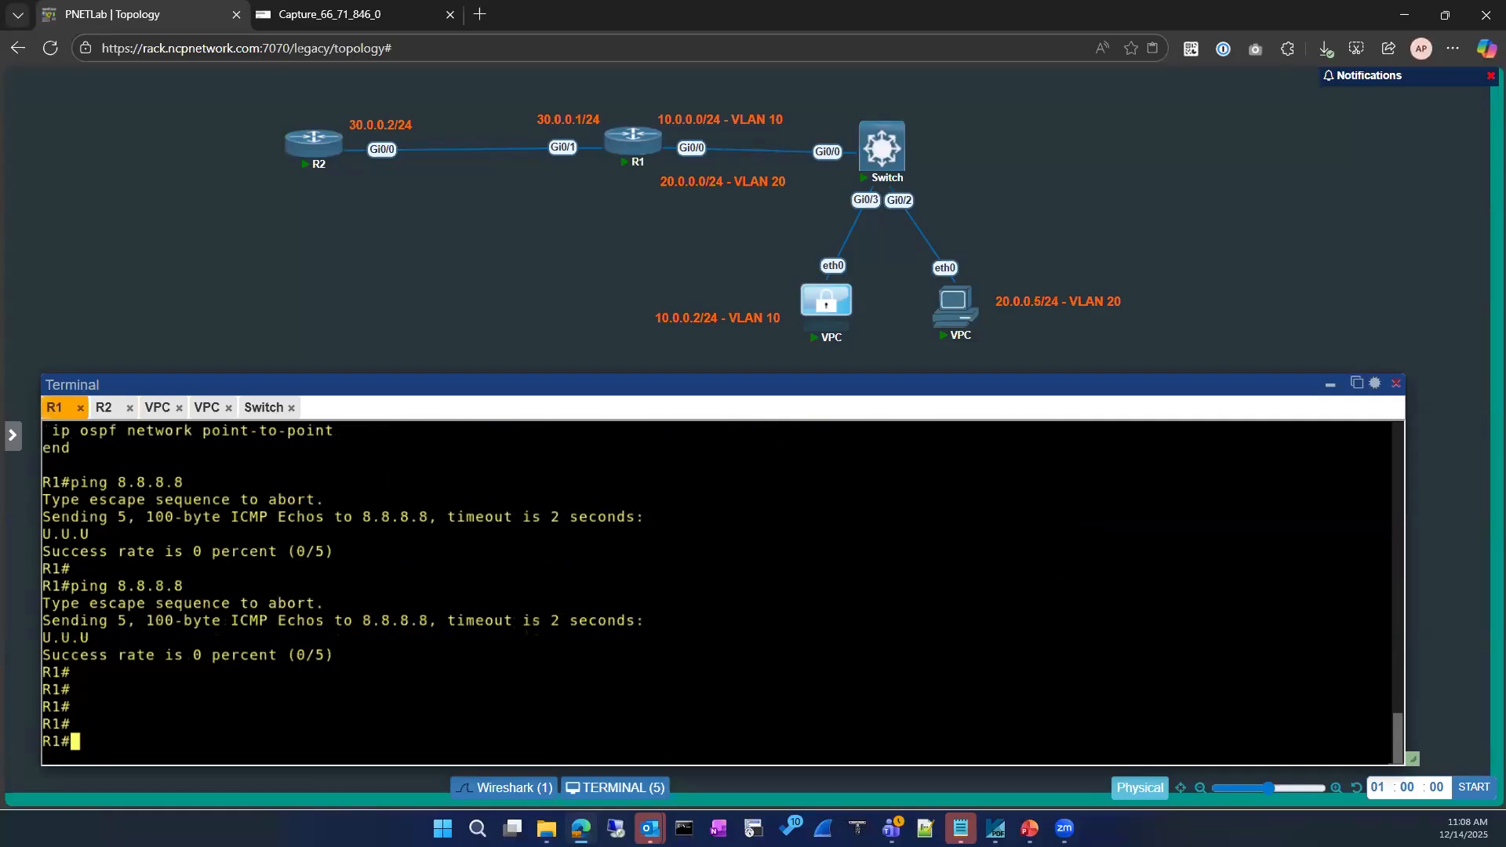
key(Return)
key(Return)
drag(99, 500, 47, 500)
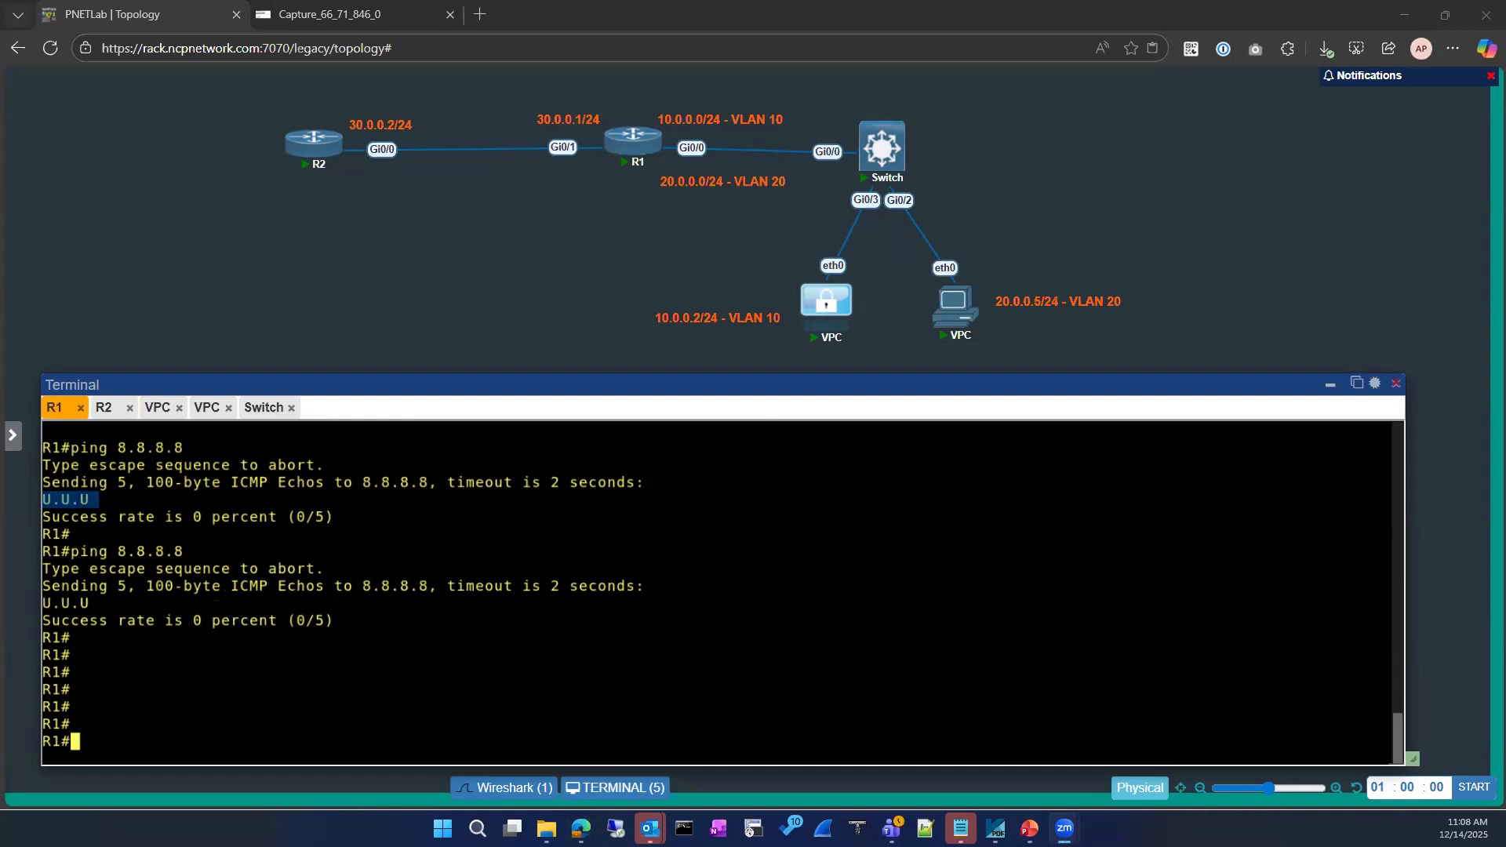
click(266, 510)
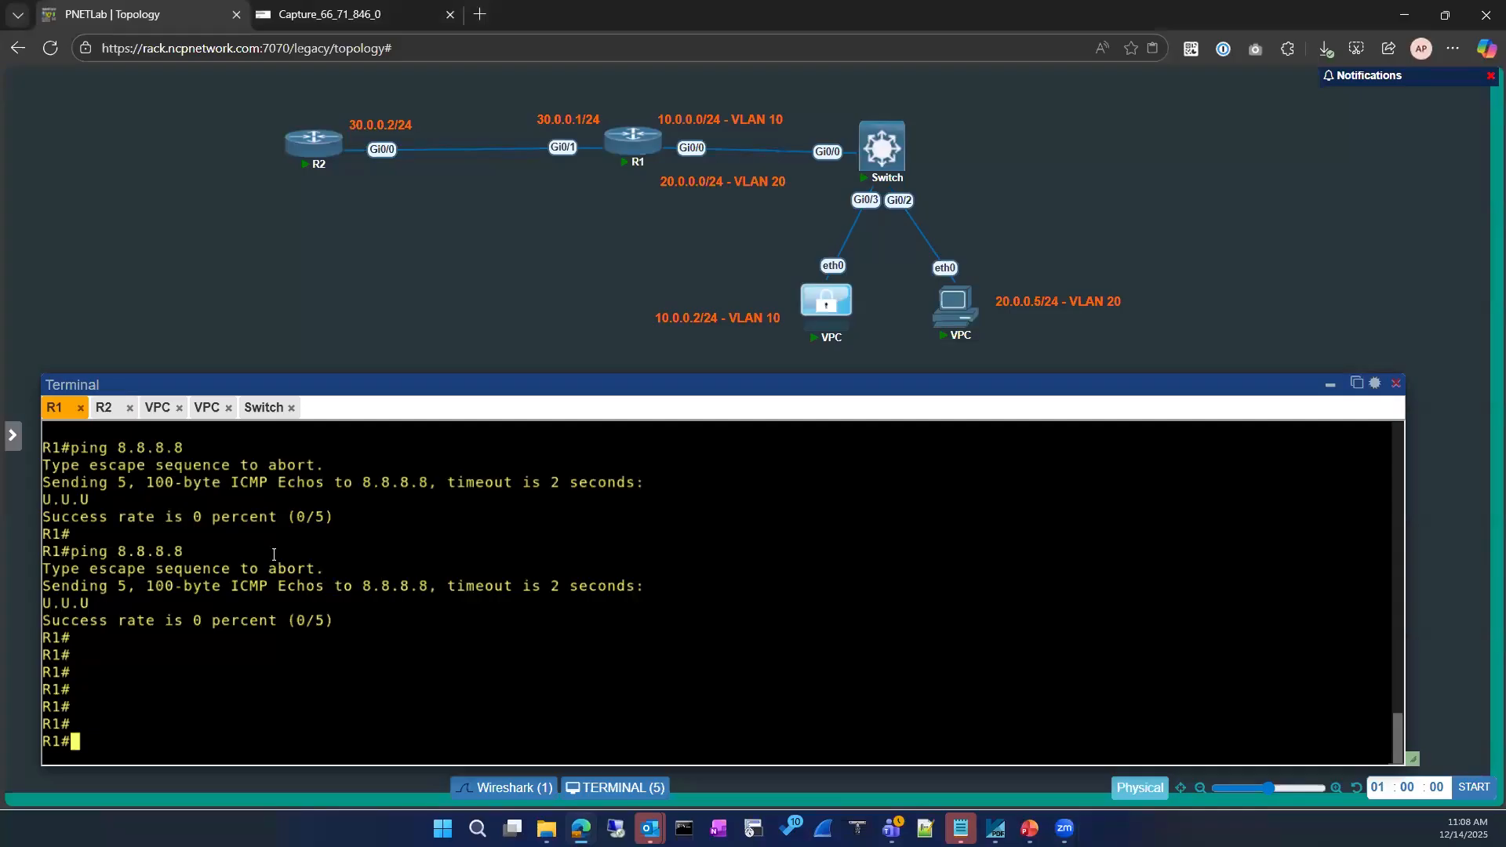
key(Return)
key(Return)
key(Return)
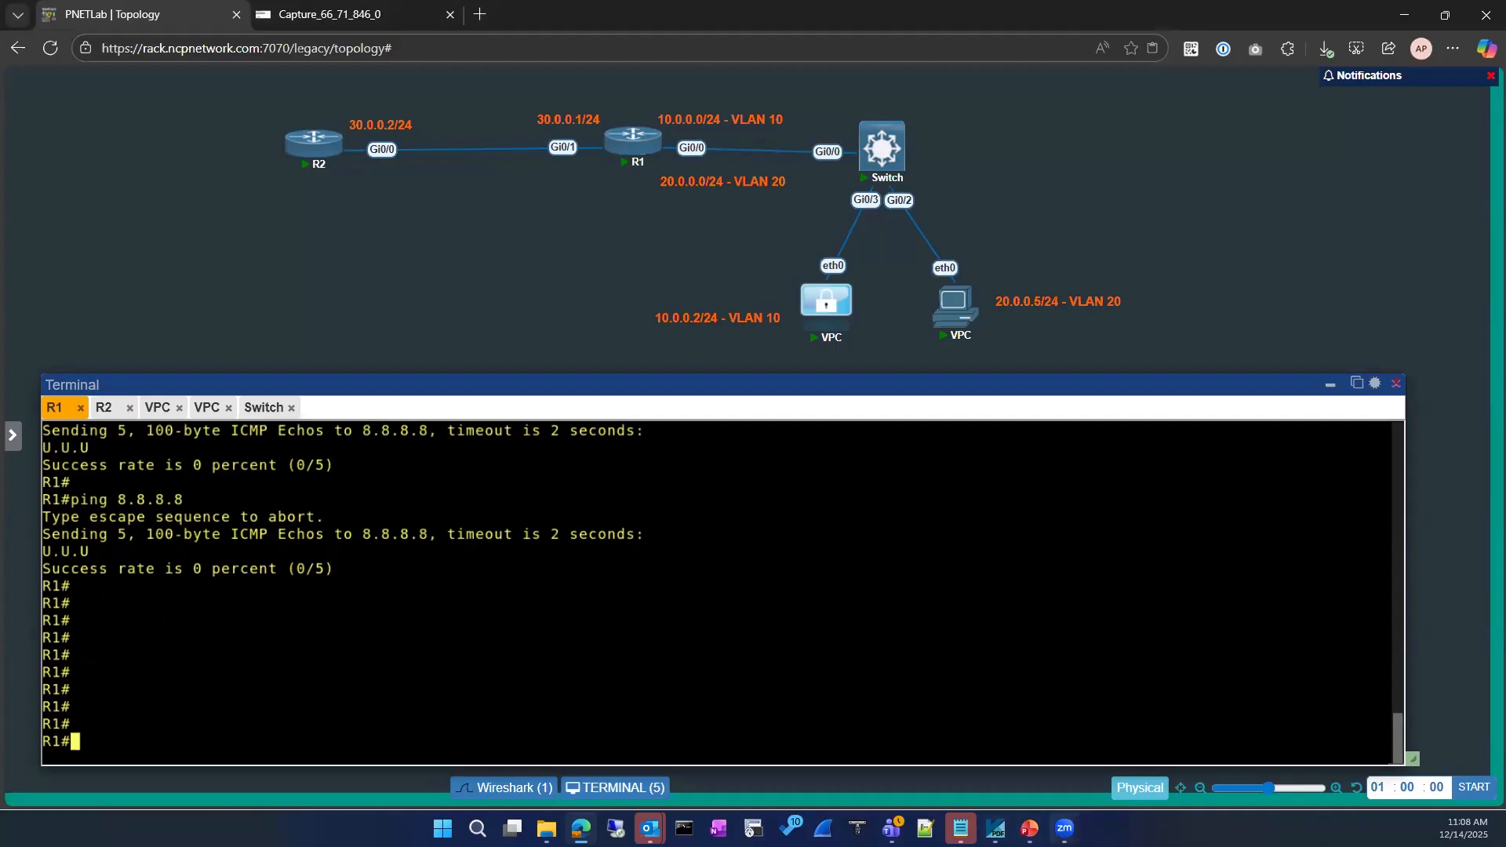
mouse_move(1064, 829)
Run 'show run | section route' on R1, noting the 8.8.8.8 route via 30.0.0.2
text(sh)
key(Tab)
text(run)
key(Tab)
text(| se)
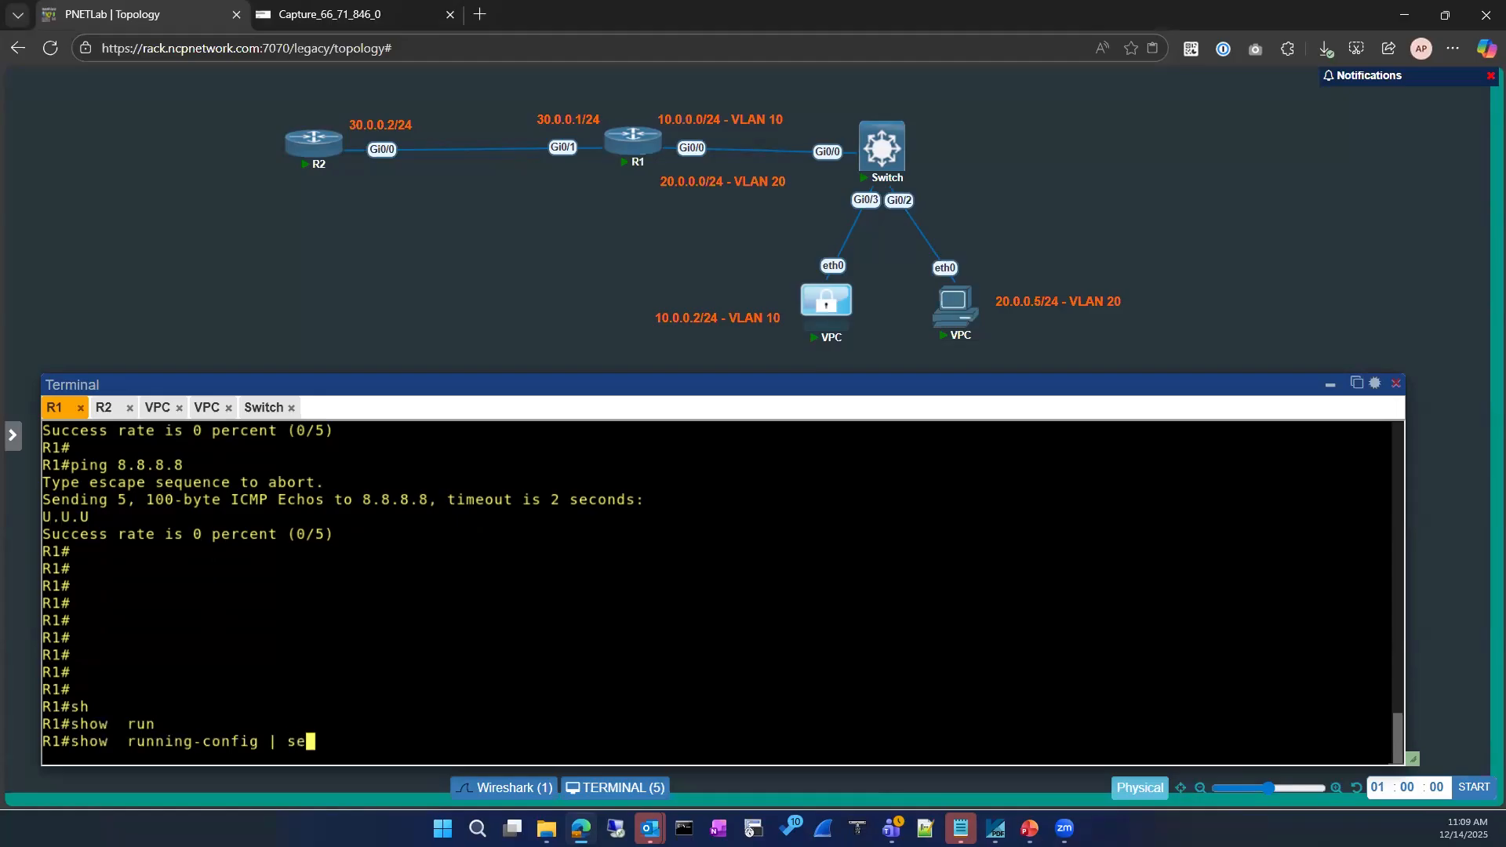
key(Tab)
text(route)
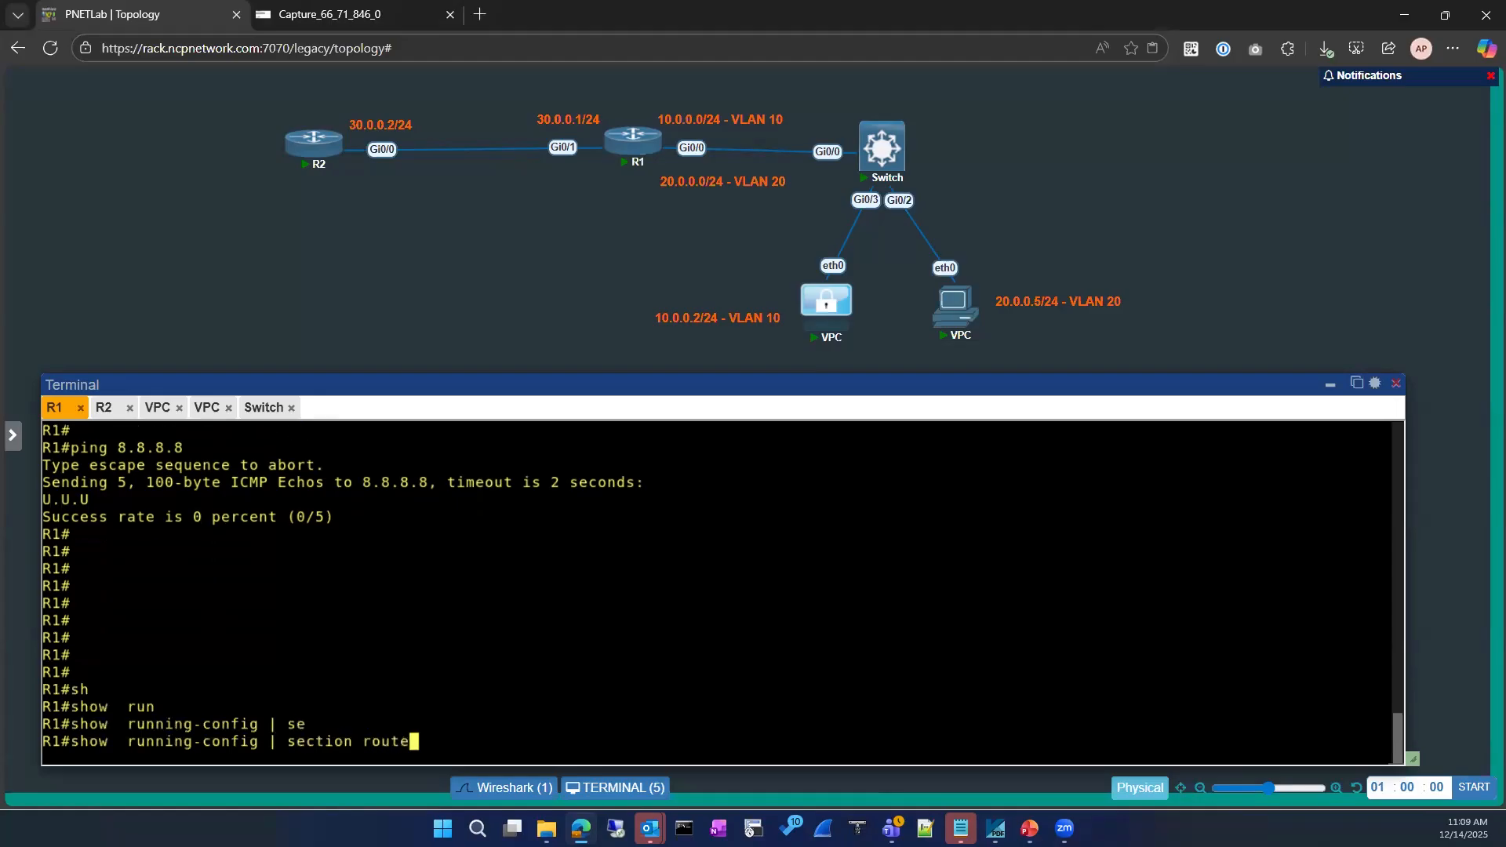
key(Return)
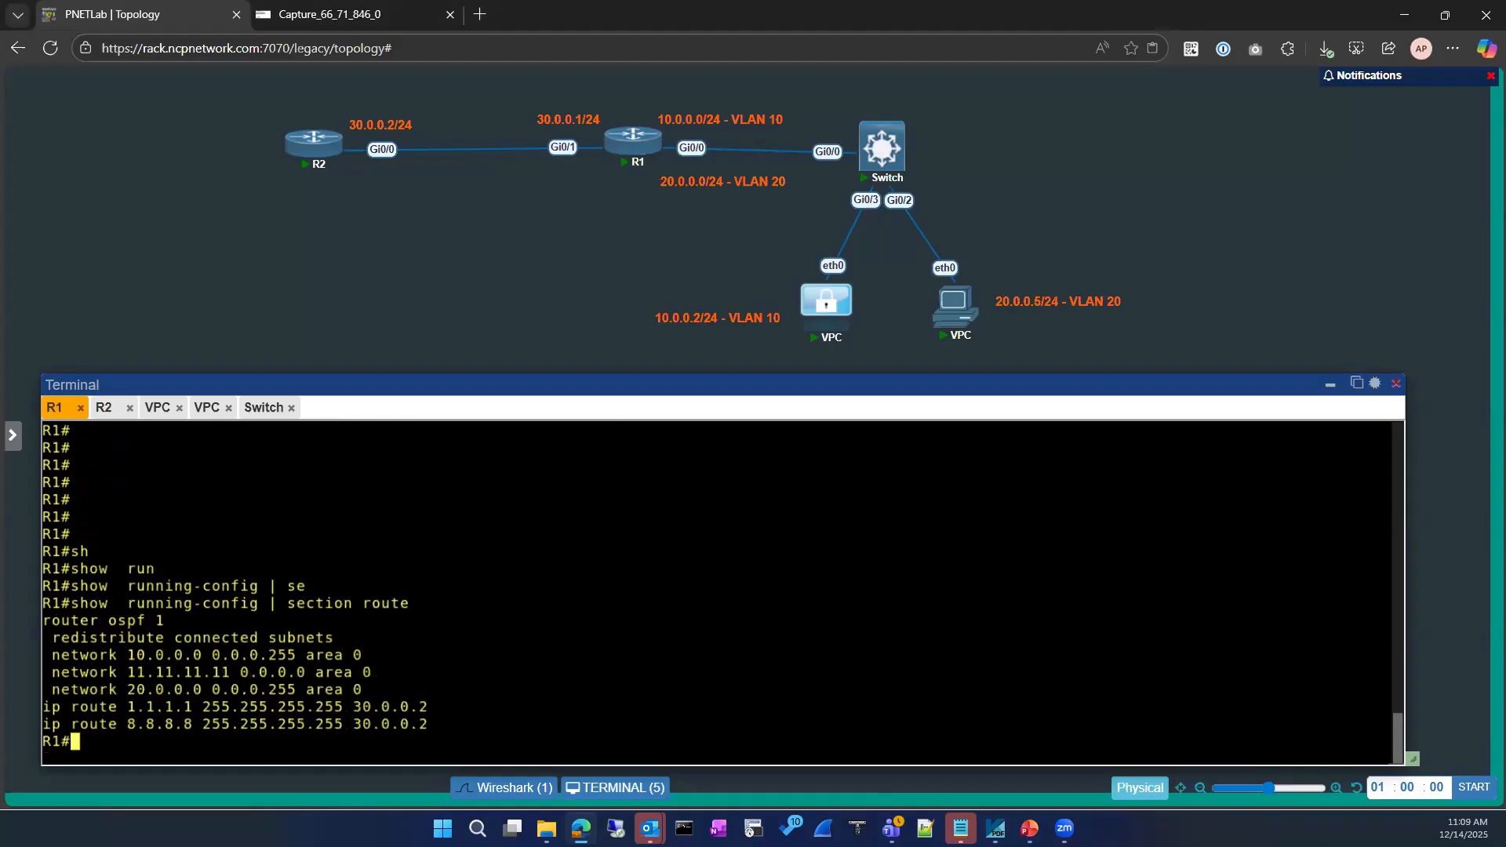
drag(437, 725, 354, 725)
Enter global configuration mode on R1
click(429, 637)
text(conf)
key(Tab)
key(Return)
key(Return)
key(Return)
Add 'ip route 8.8.8.8 255.255.255.255 30.0.0.10' on R1 and exit configuration
text(ip rout)
key(Tab)
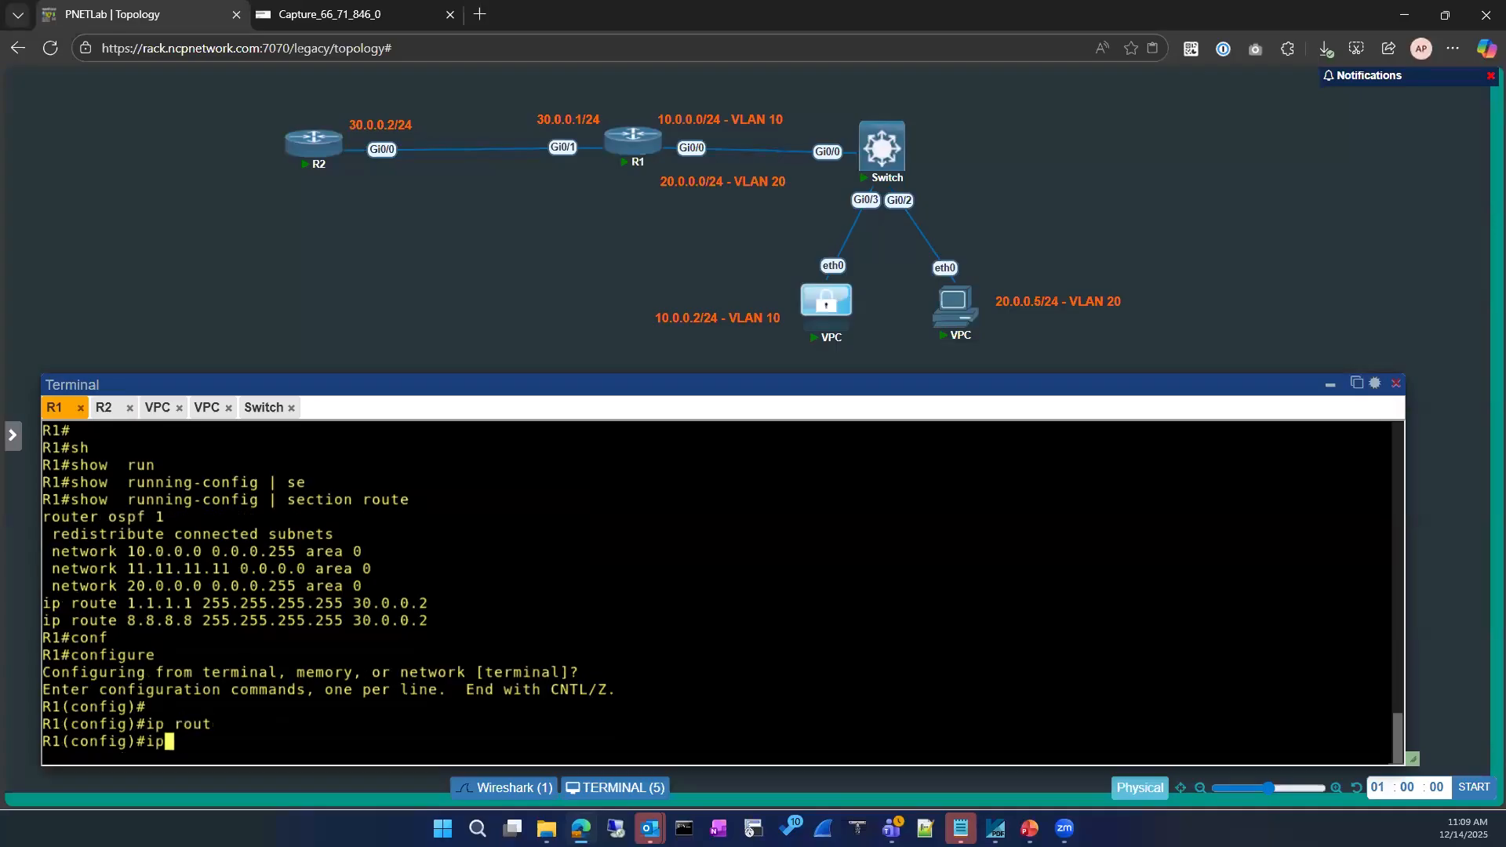
key(Tab)
drag(137, 604, 341, 603)
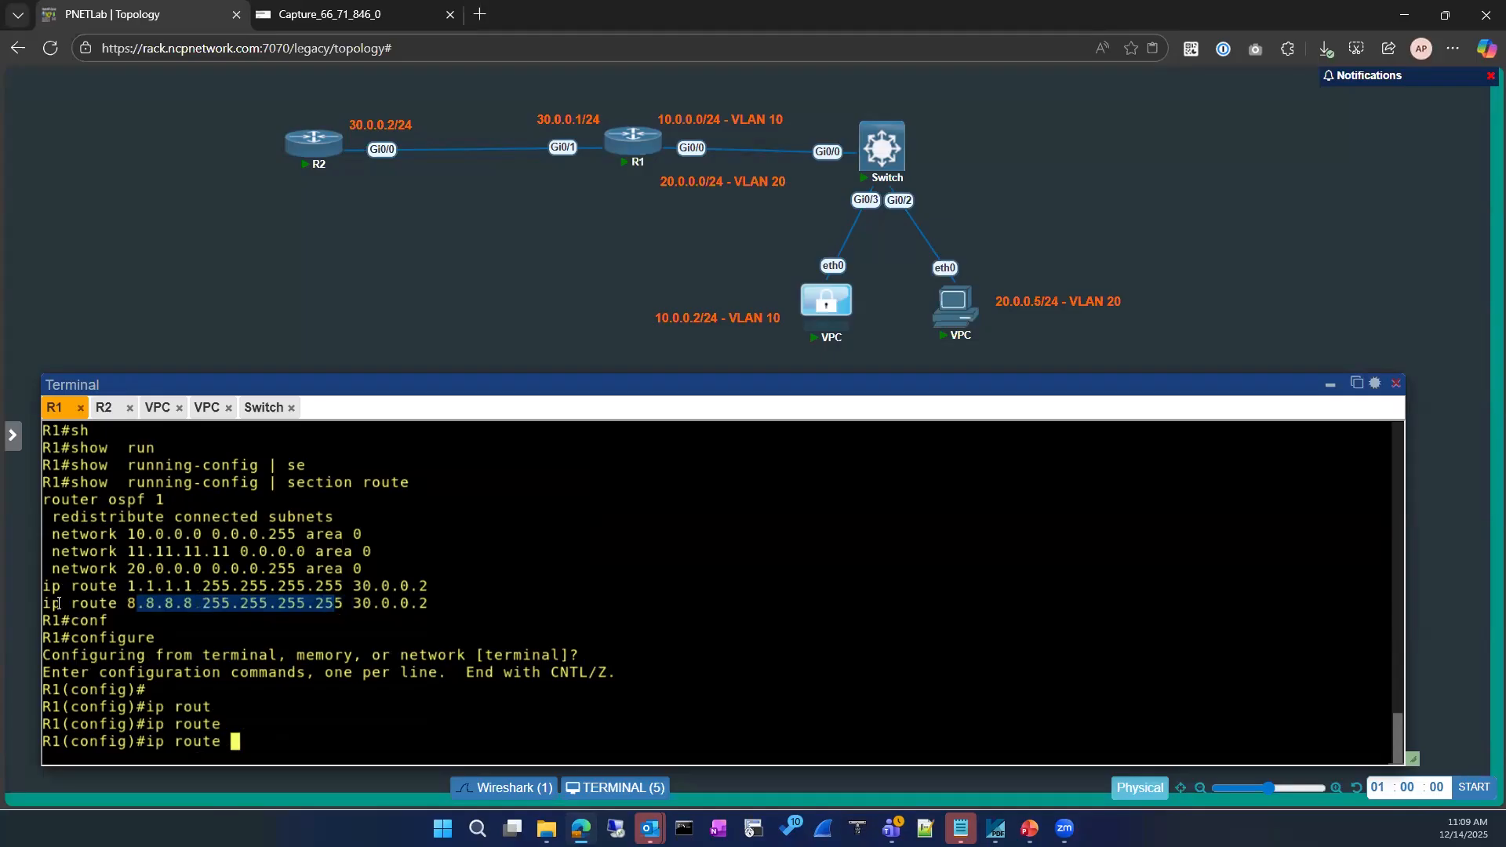
drag(44, 604, 382, 605)
click(167, 624)
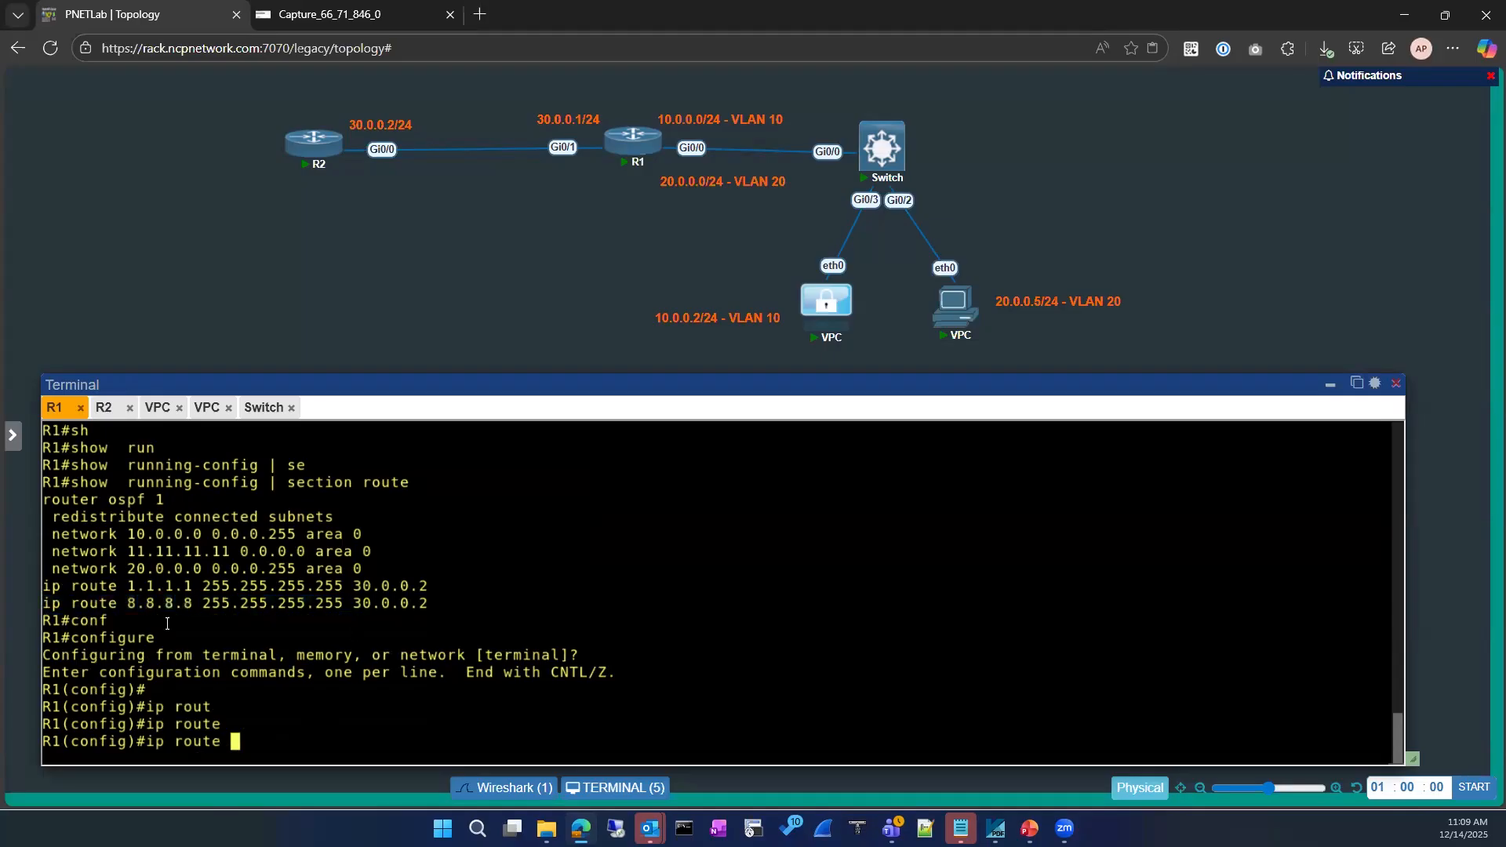
drag(121, 604, 343, 604)
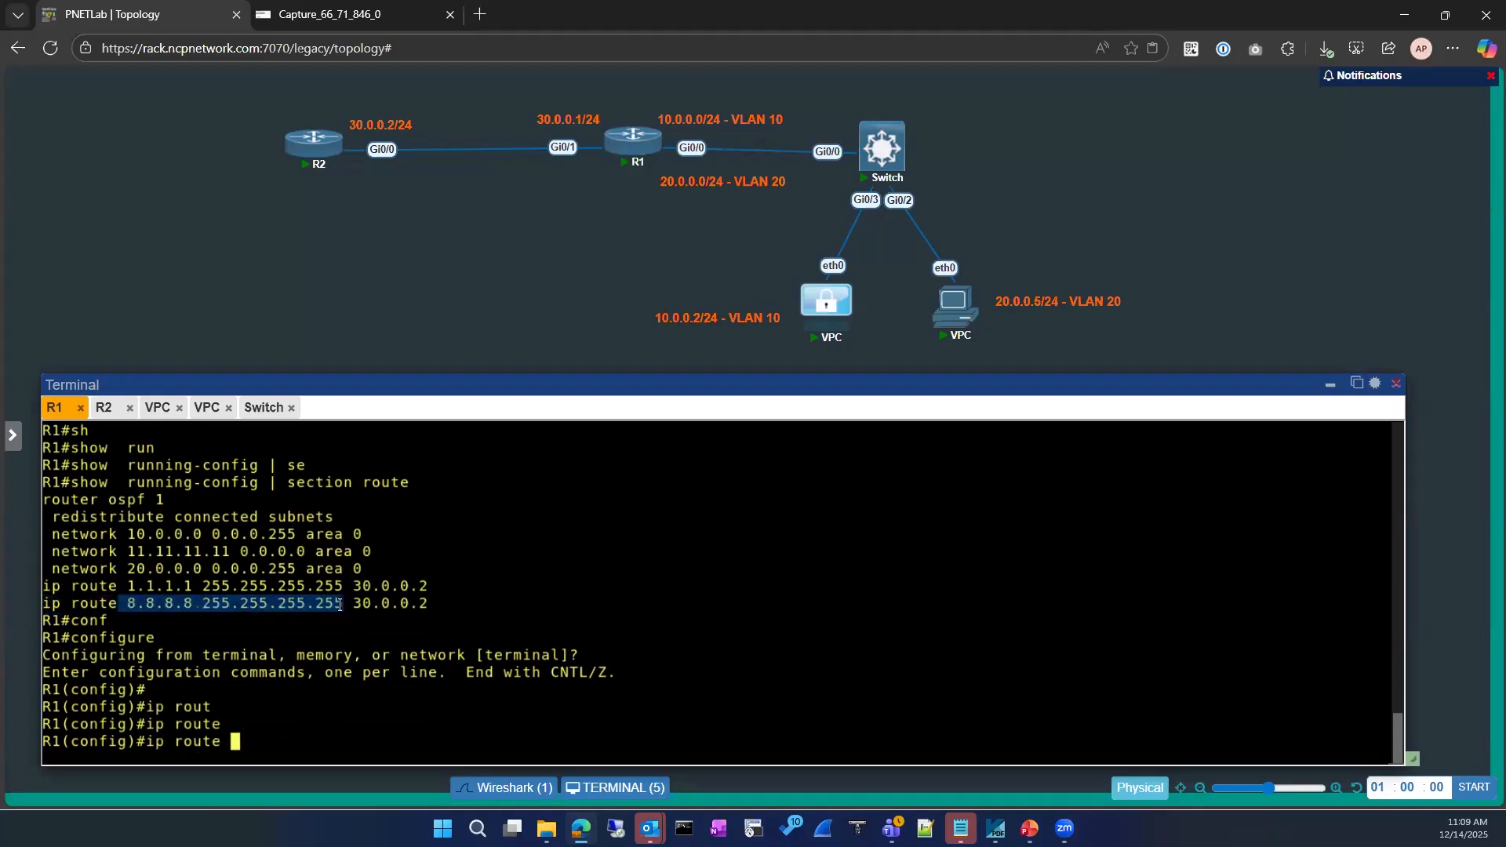
text(8.8.8.8 255.255)
text(30.0.0.)
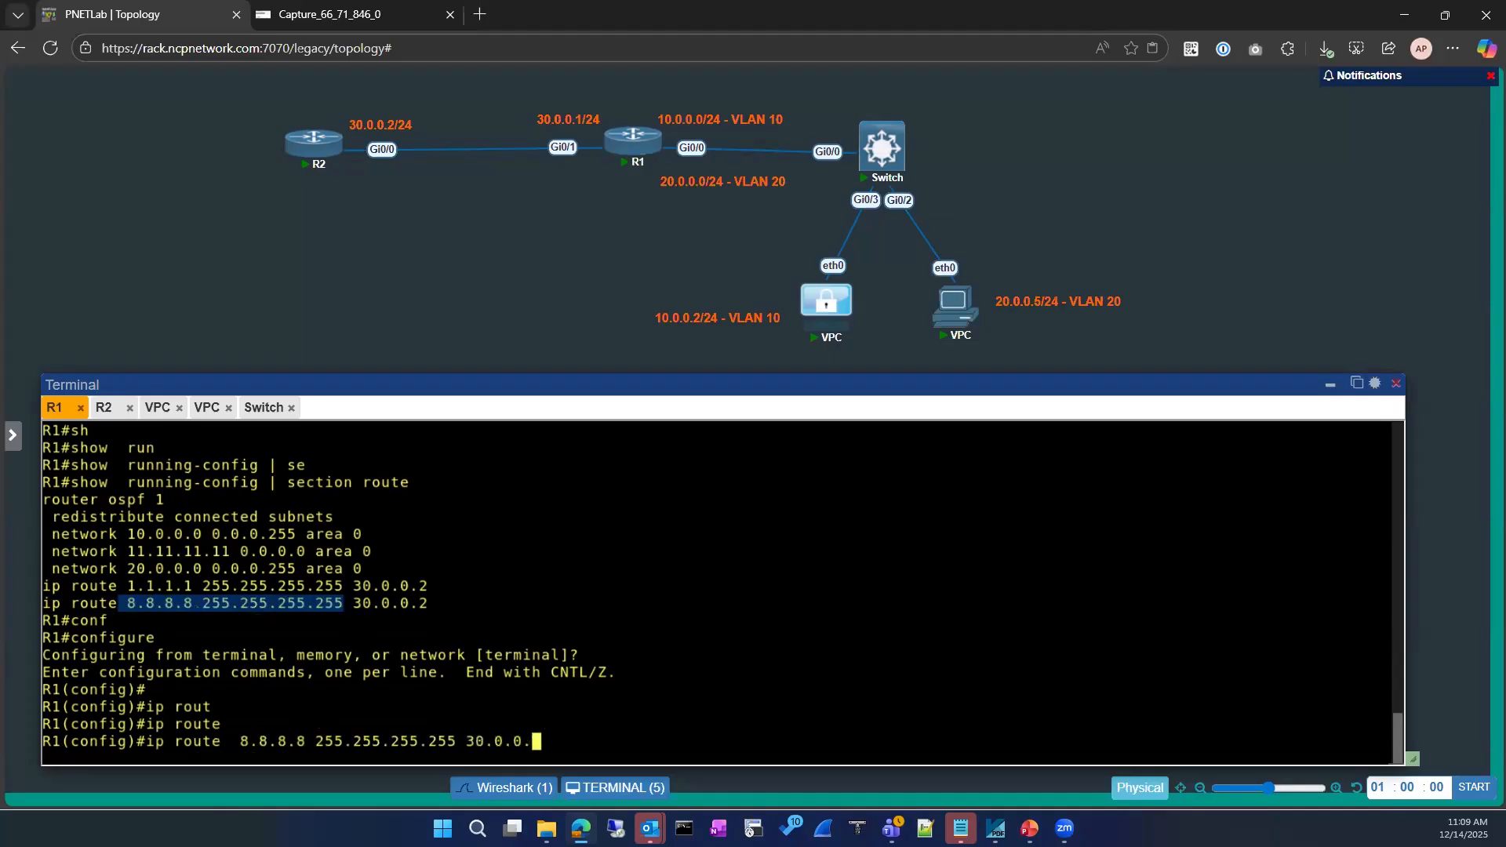
text(10)
key(Return)
text(e)
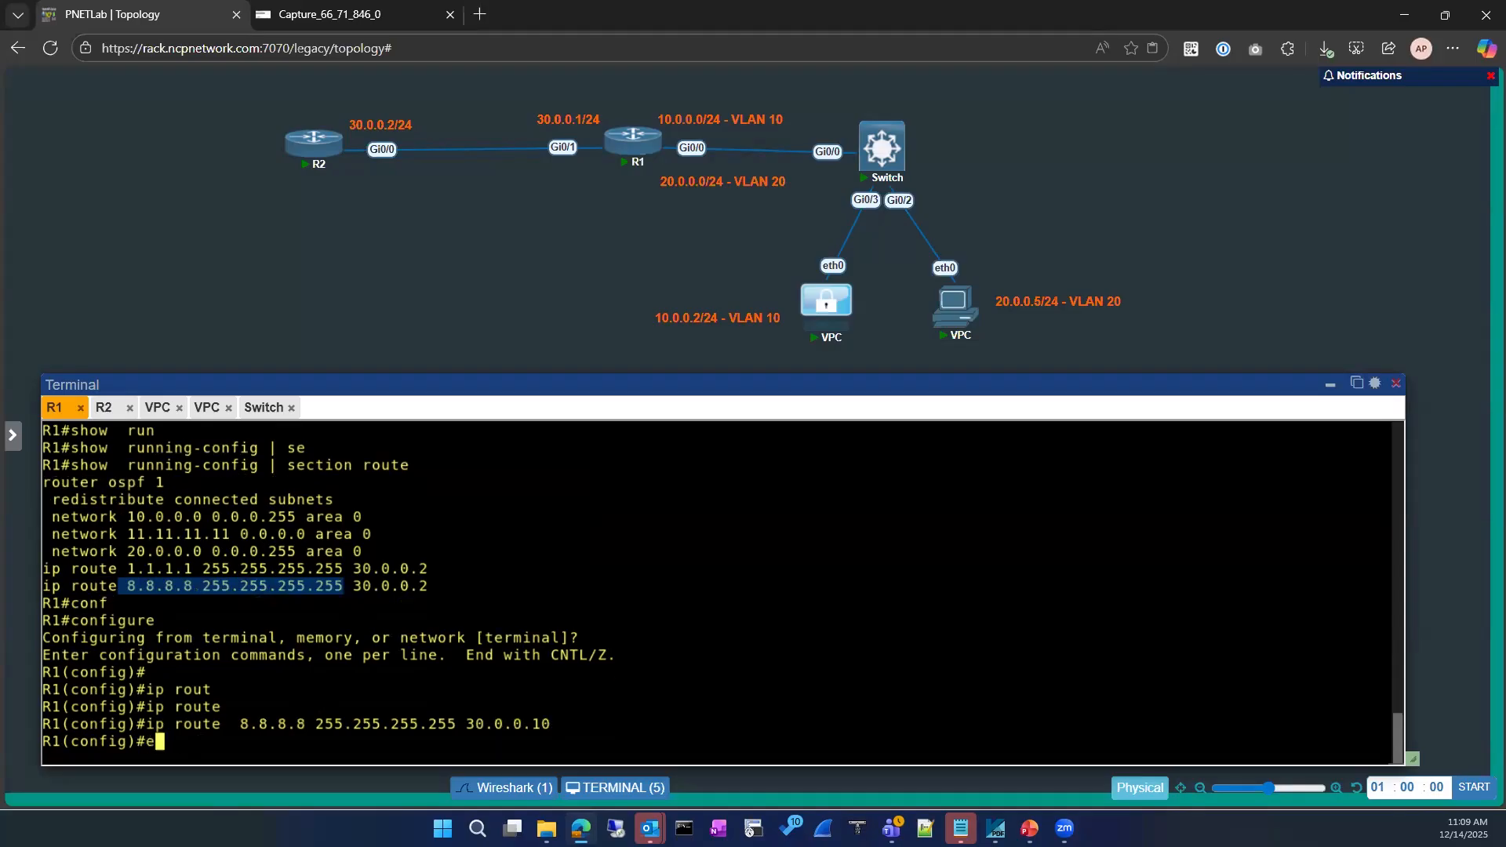
text(xit)
key(Return)
key(Return)
Verify with 'sh run | se ip route' that R1 now has two 8.8.8.8 routes
text(sh ru)
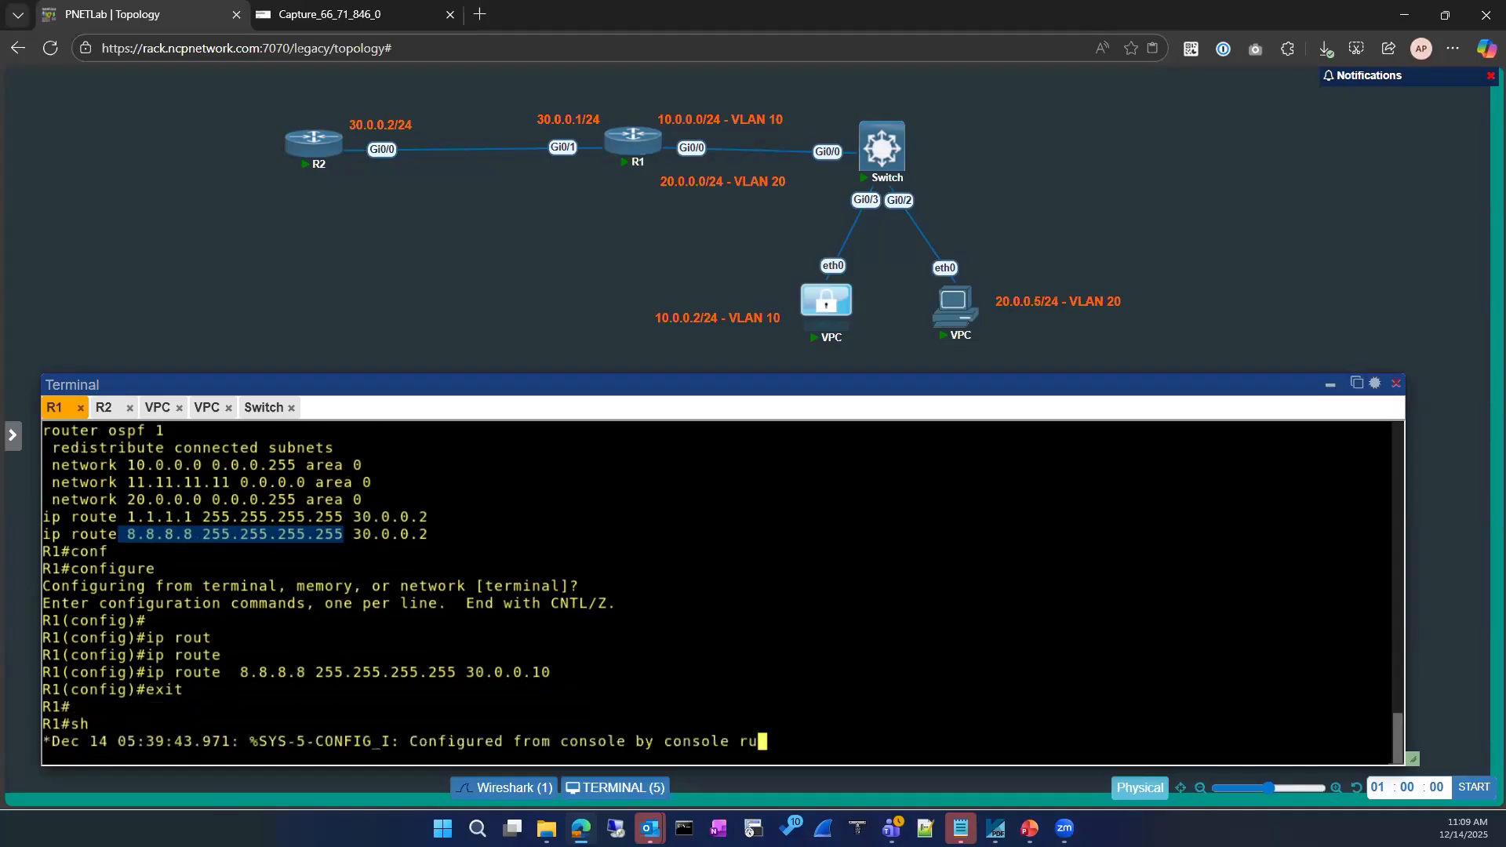
text(n)
key(Tab)
text(| se)
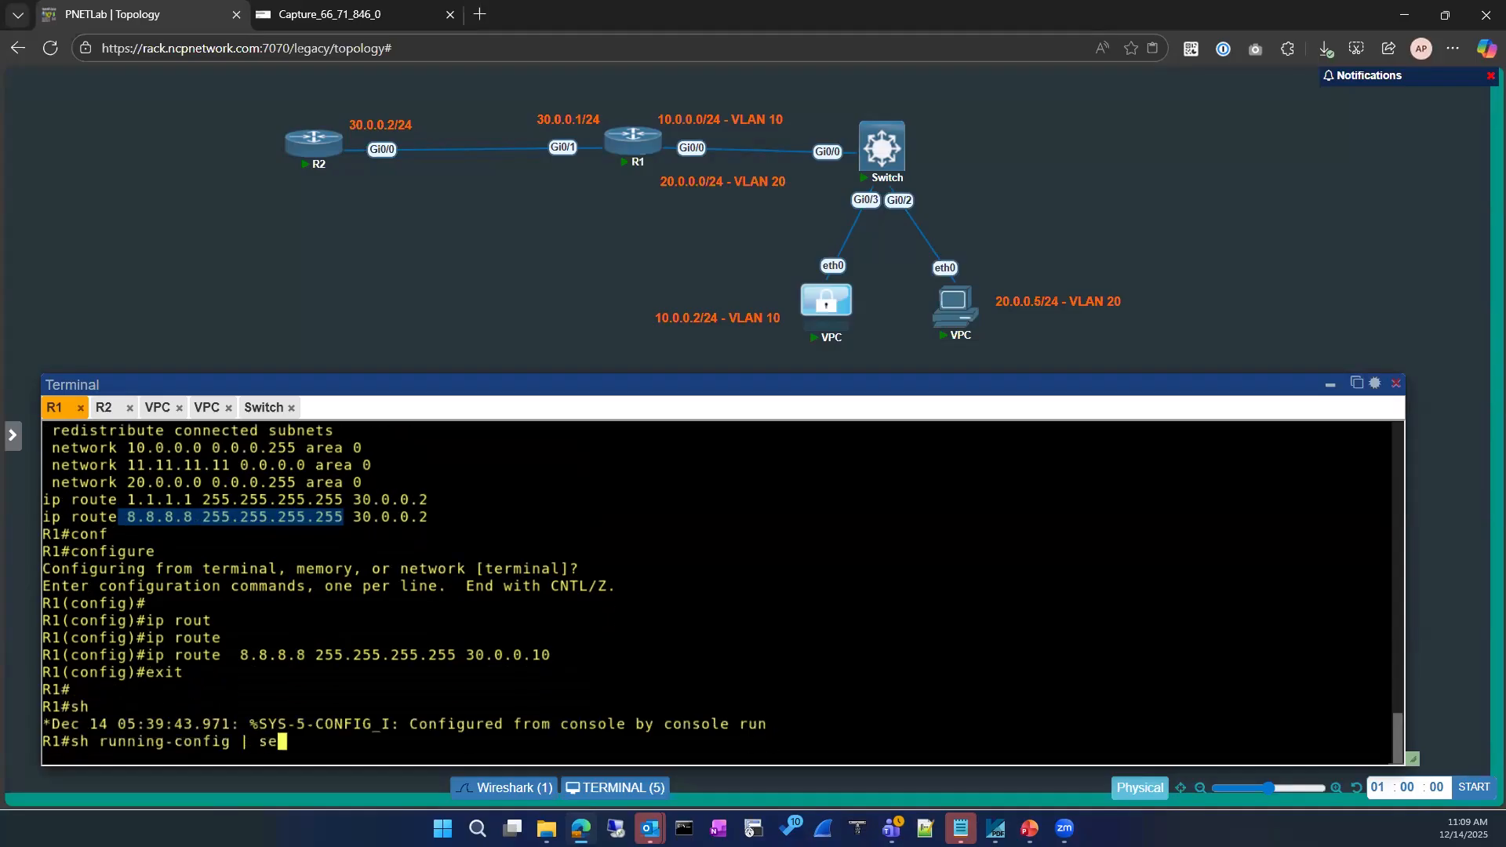
key(Tab)
text(ip route)
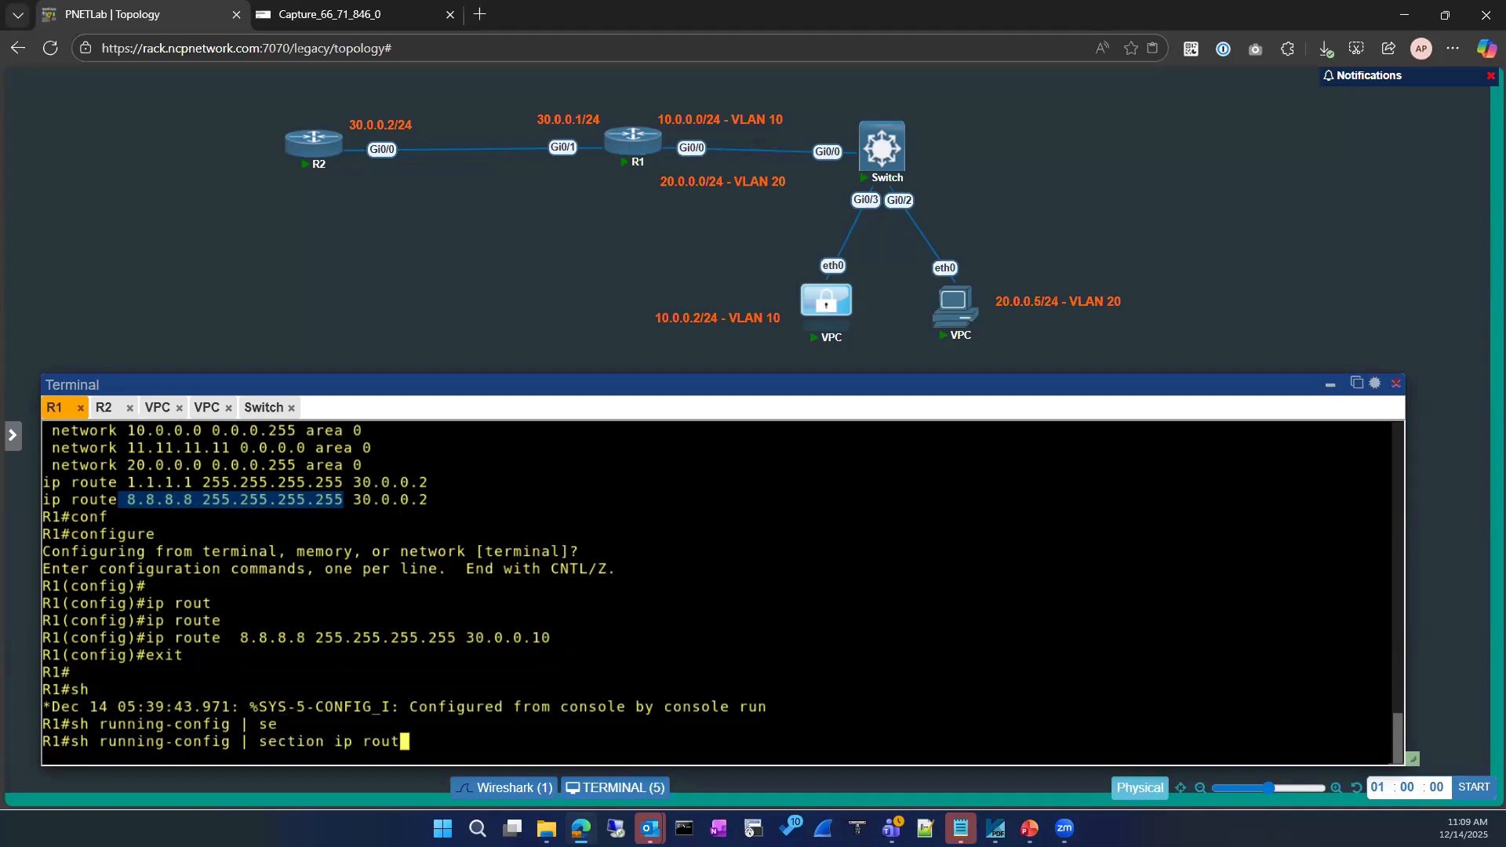
key(Return)
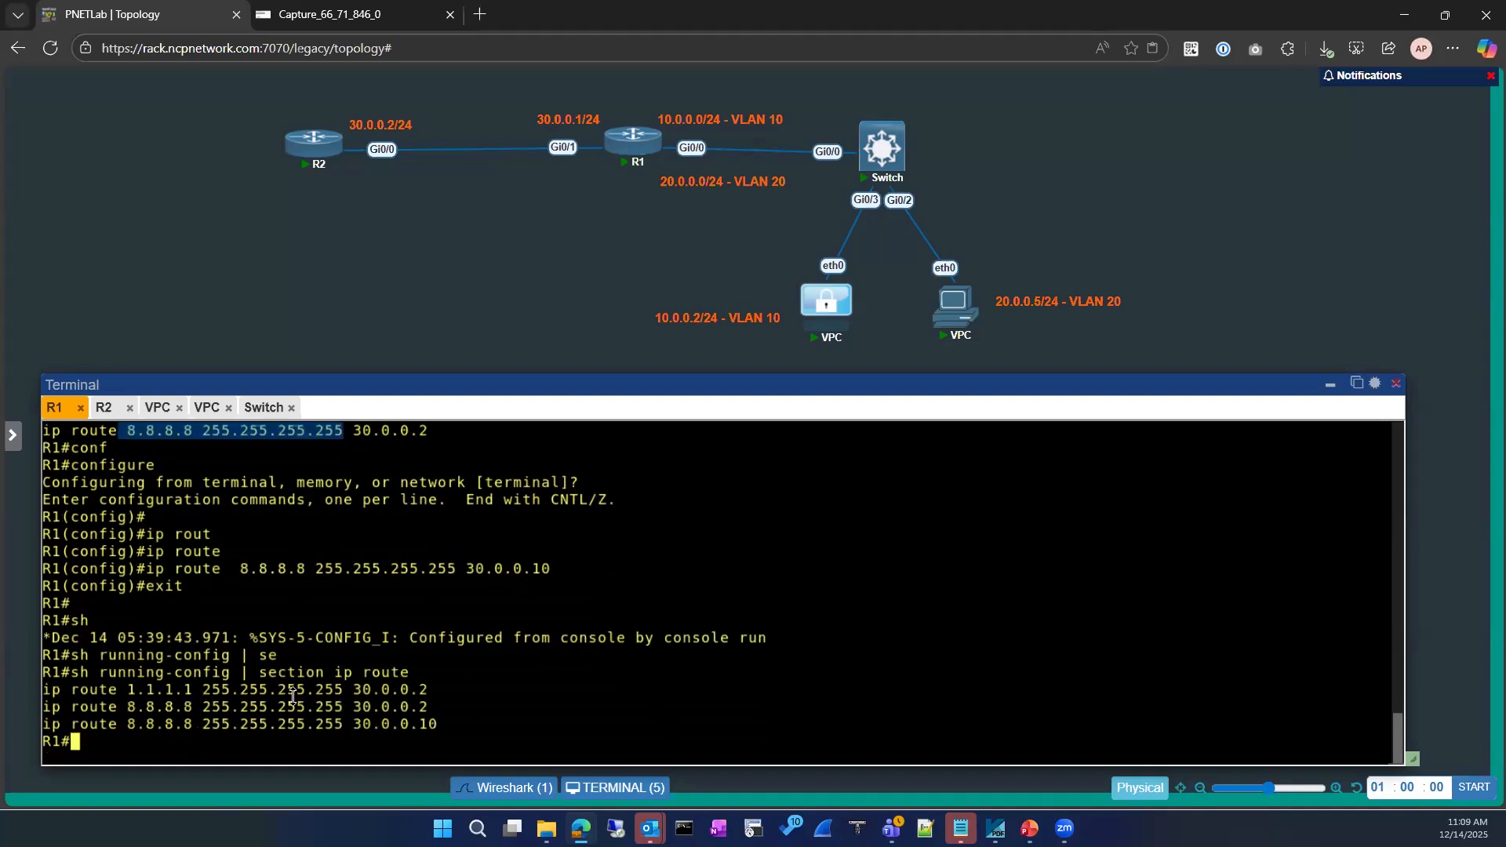
mouse_move(456, 724)
mouse_down()
mouse_move(90, 710)
mouse_move(442, 721)
mouse_up()
click(421, 711)
click(460, 697)
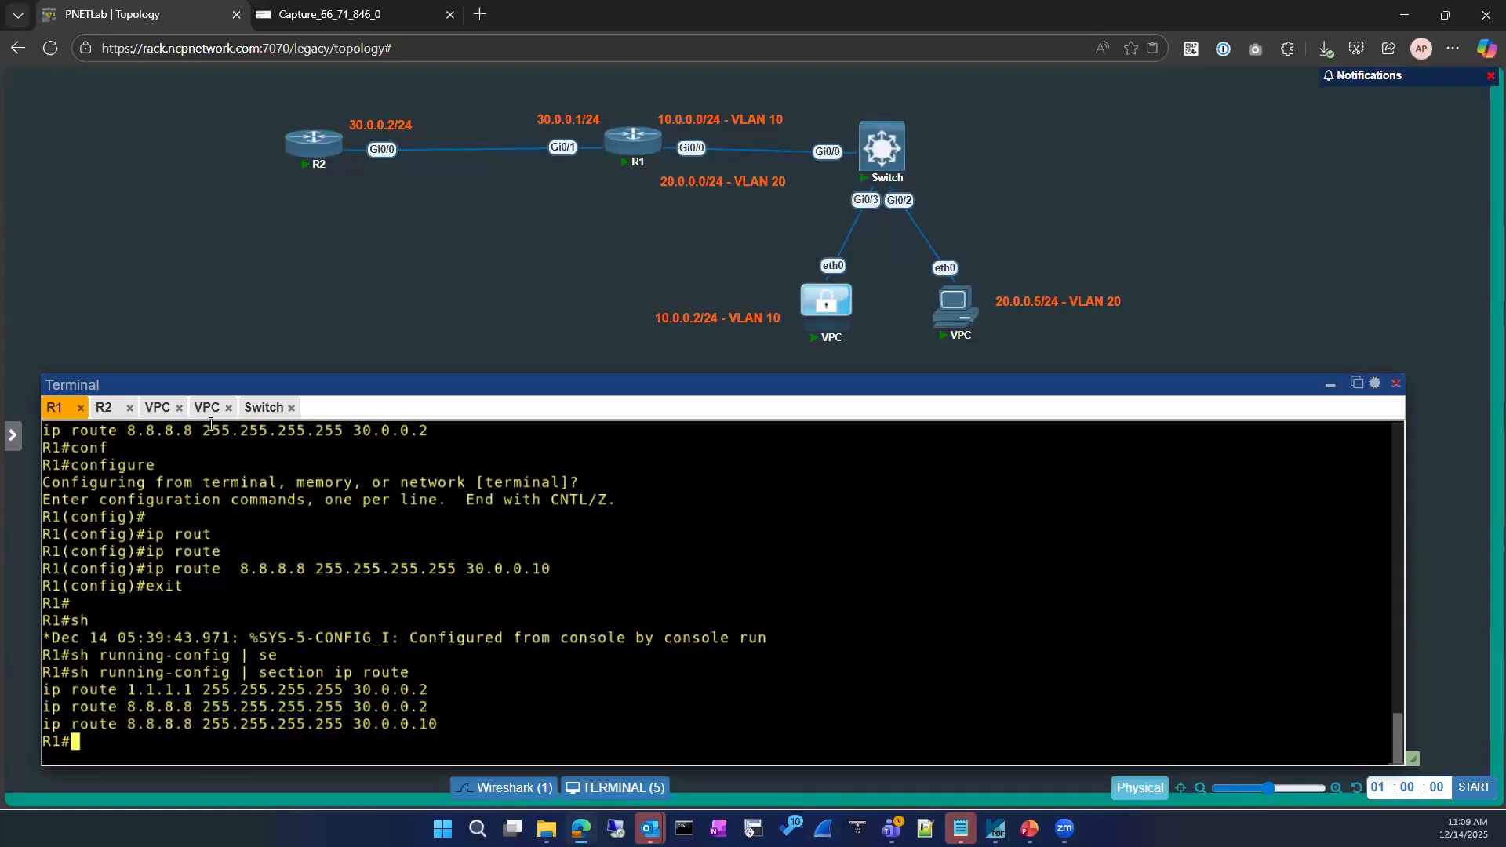
Rerun the ping to 8.8.8.8 from VPC 10.0.0.2 and restart Wireshark, discarding old packets
click(158, 407)
key(Up)
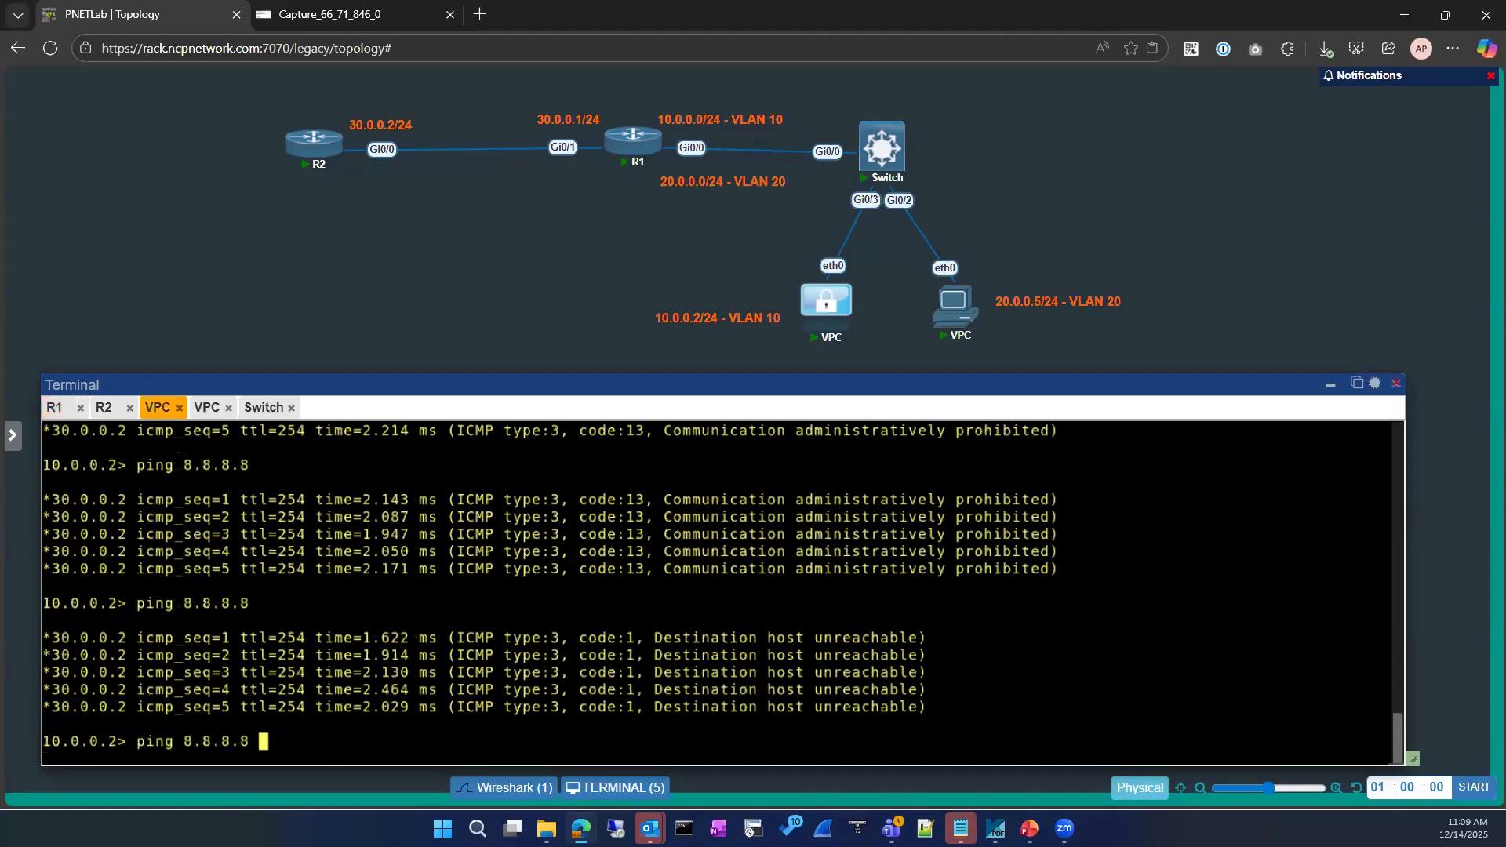
key(Return)
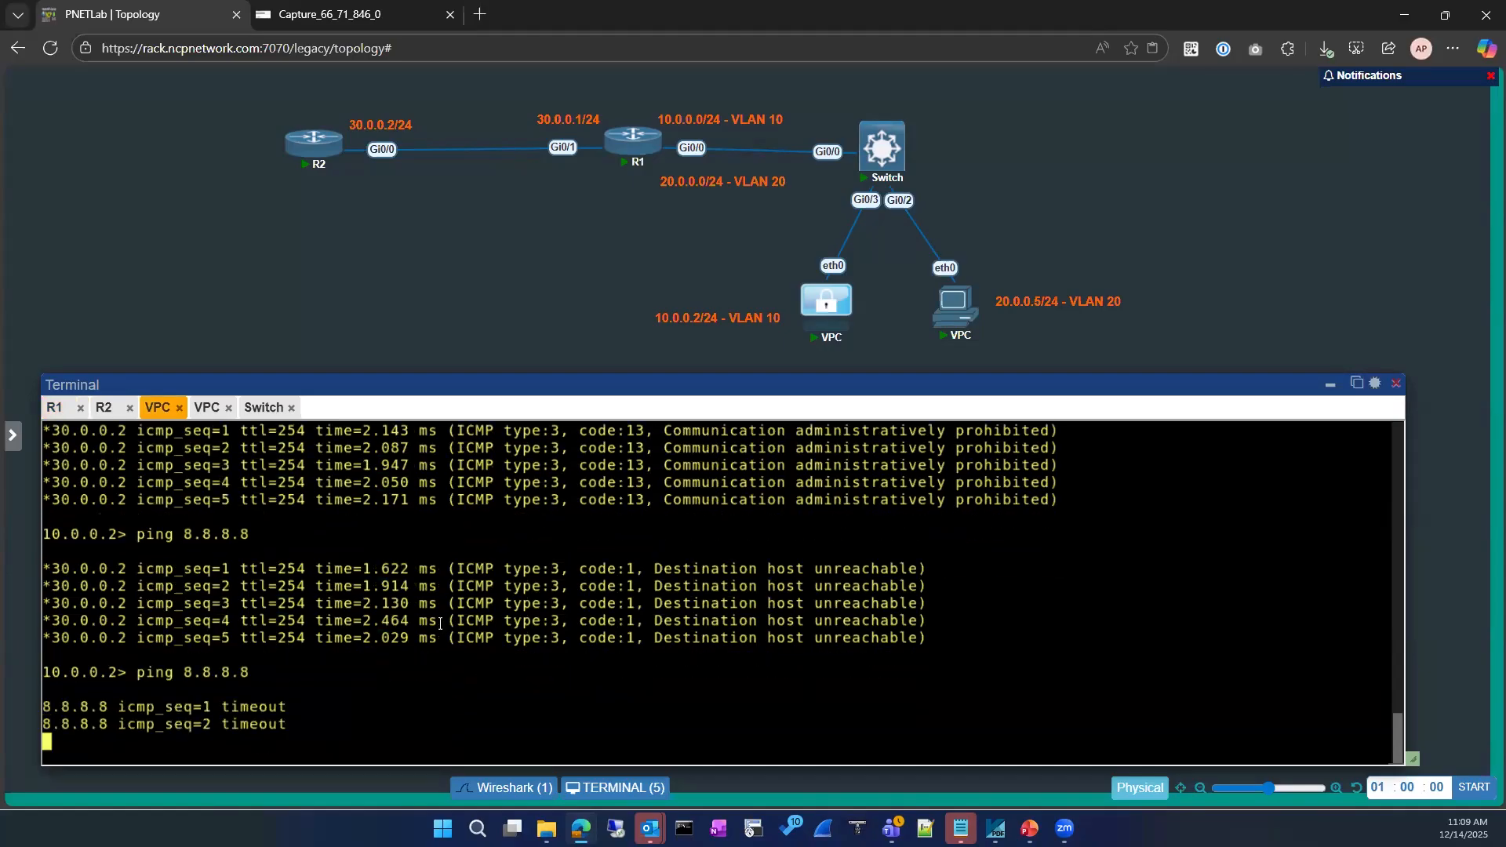
key(ctrl+Tab)
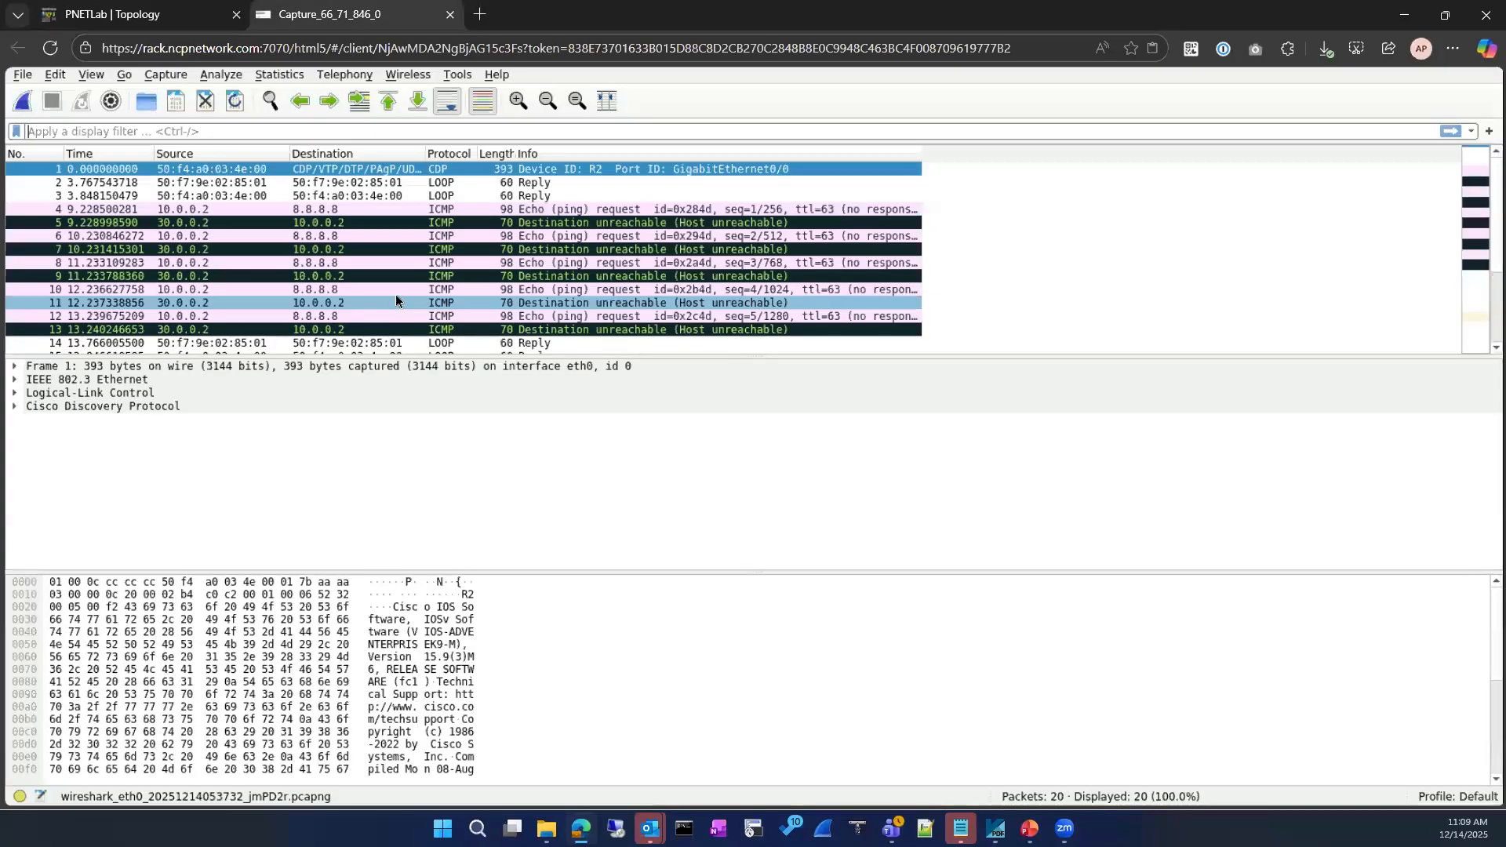
scroll(398, 299, down, 2)
click(22, 101)
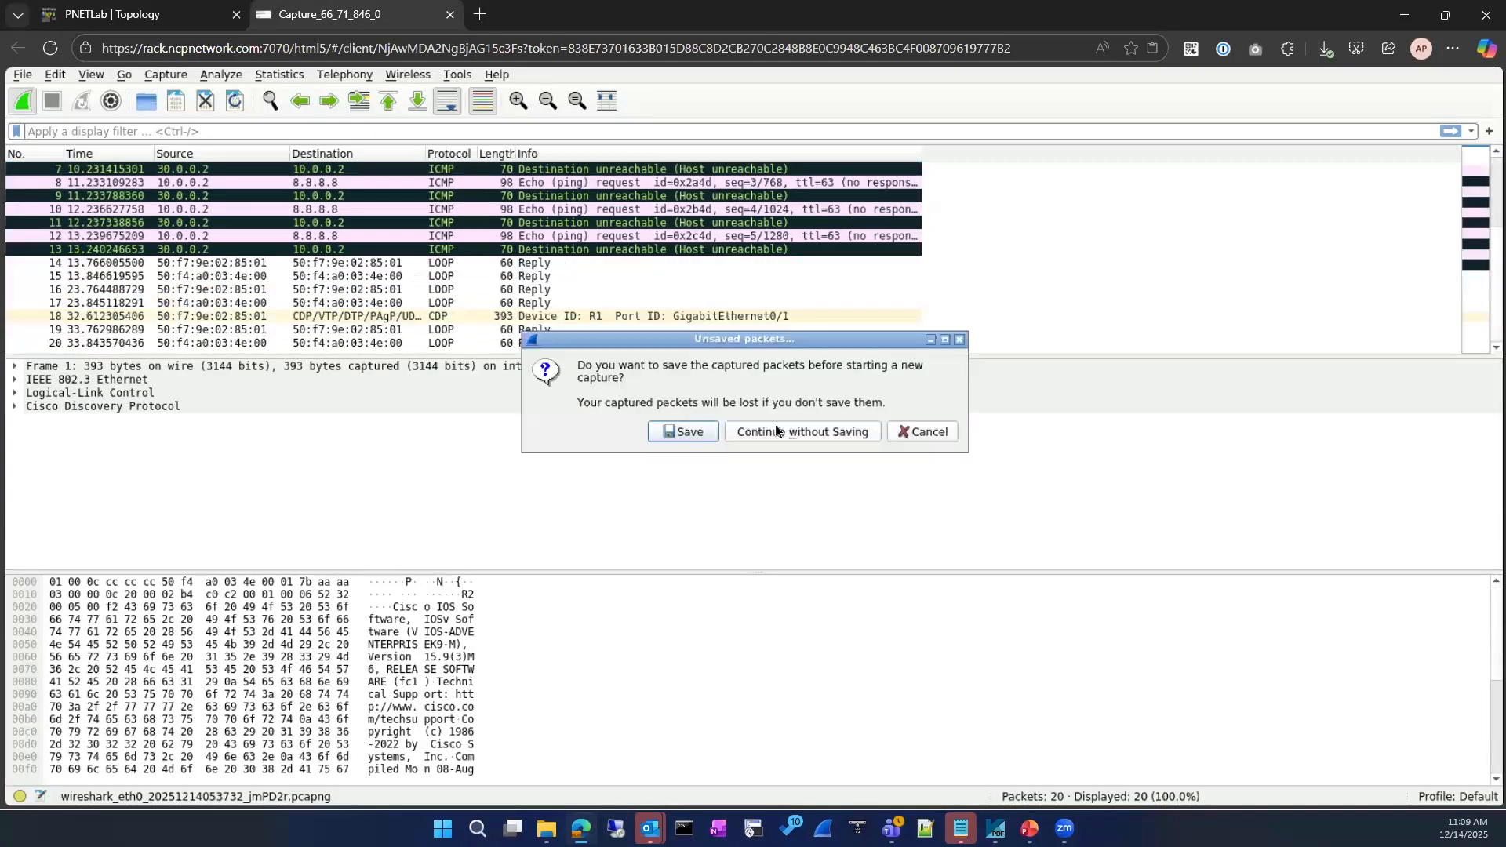
click(777, 431)
Ping 8.8.8.8 again while checking the capture, then recall the ping once more
click(117, 18)
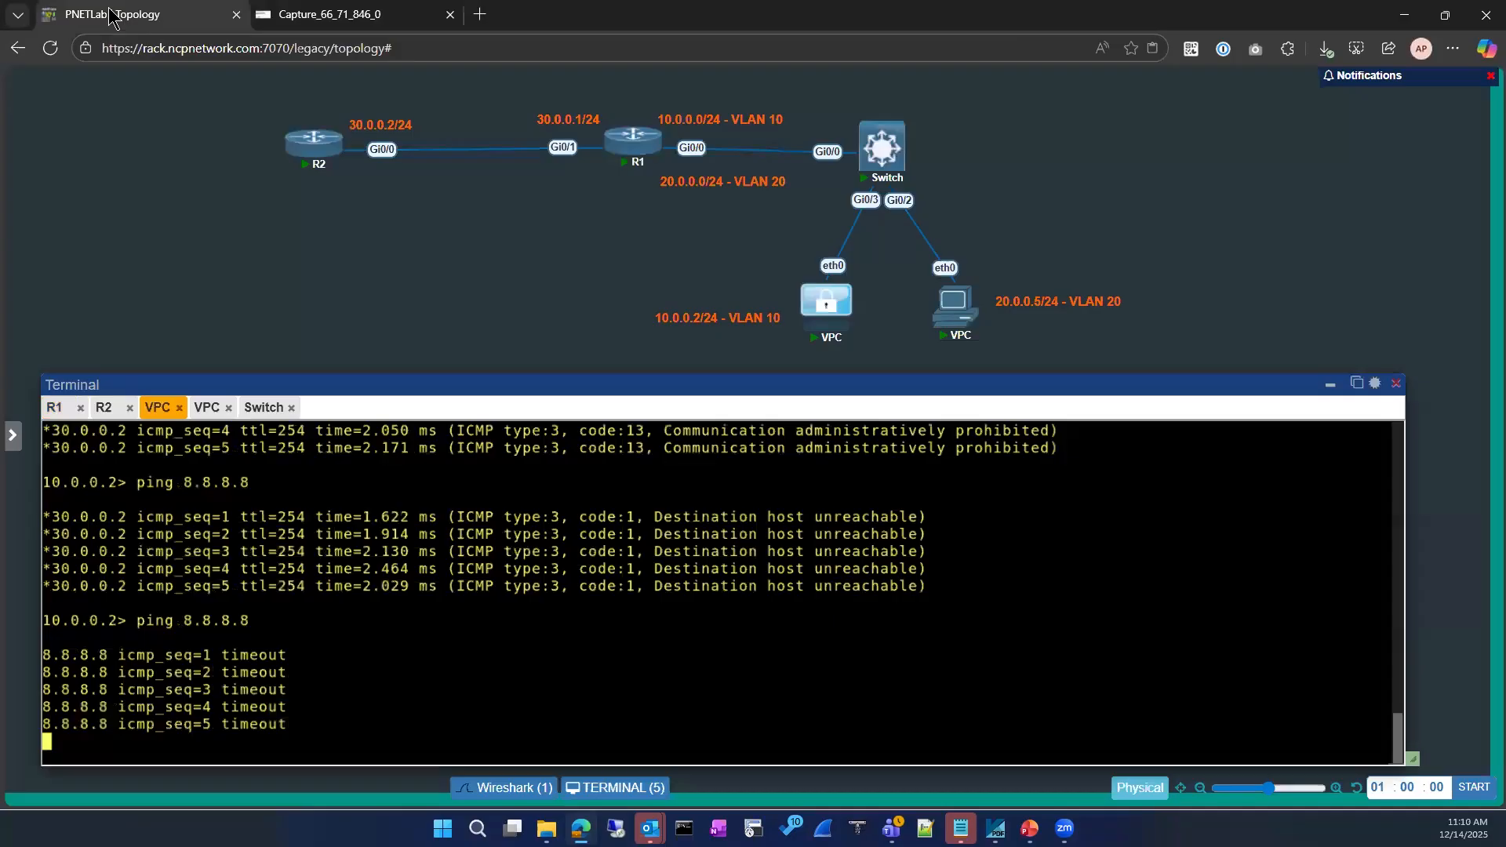
key(ctrl+Tab)
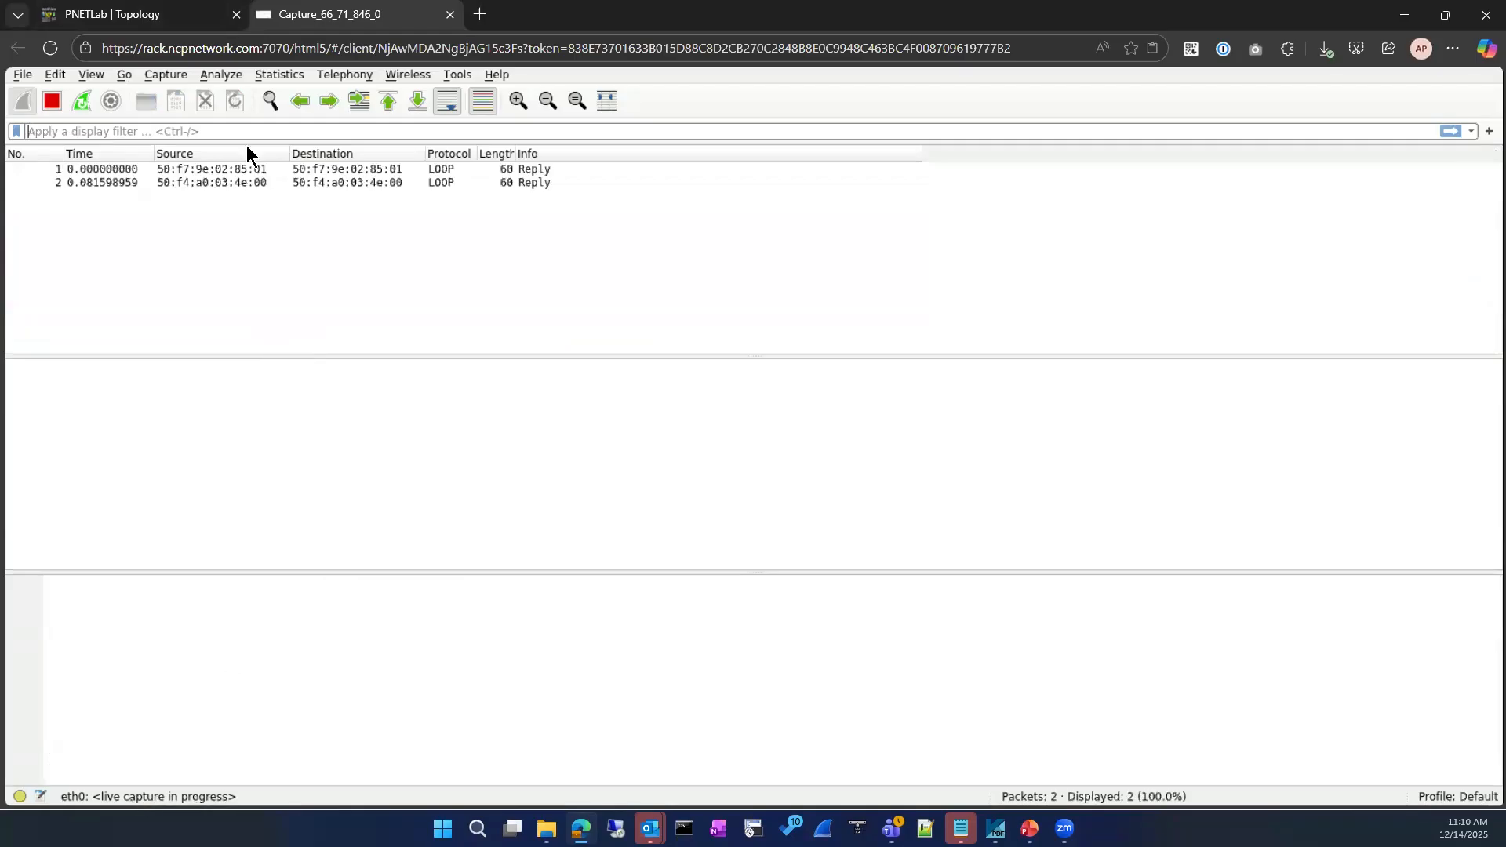
key(ctrl+Tab)
key(Up)
key(Return)
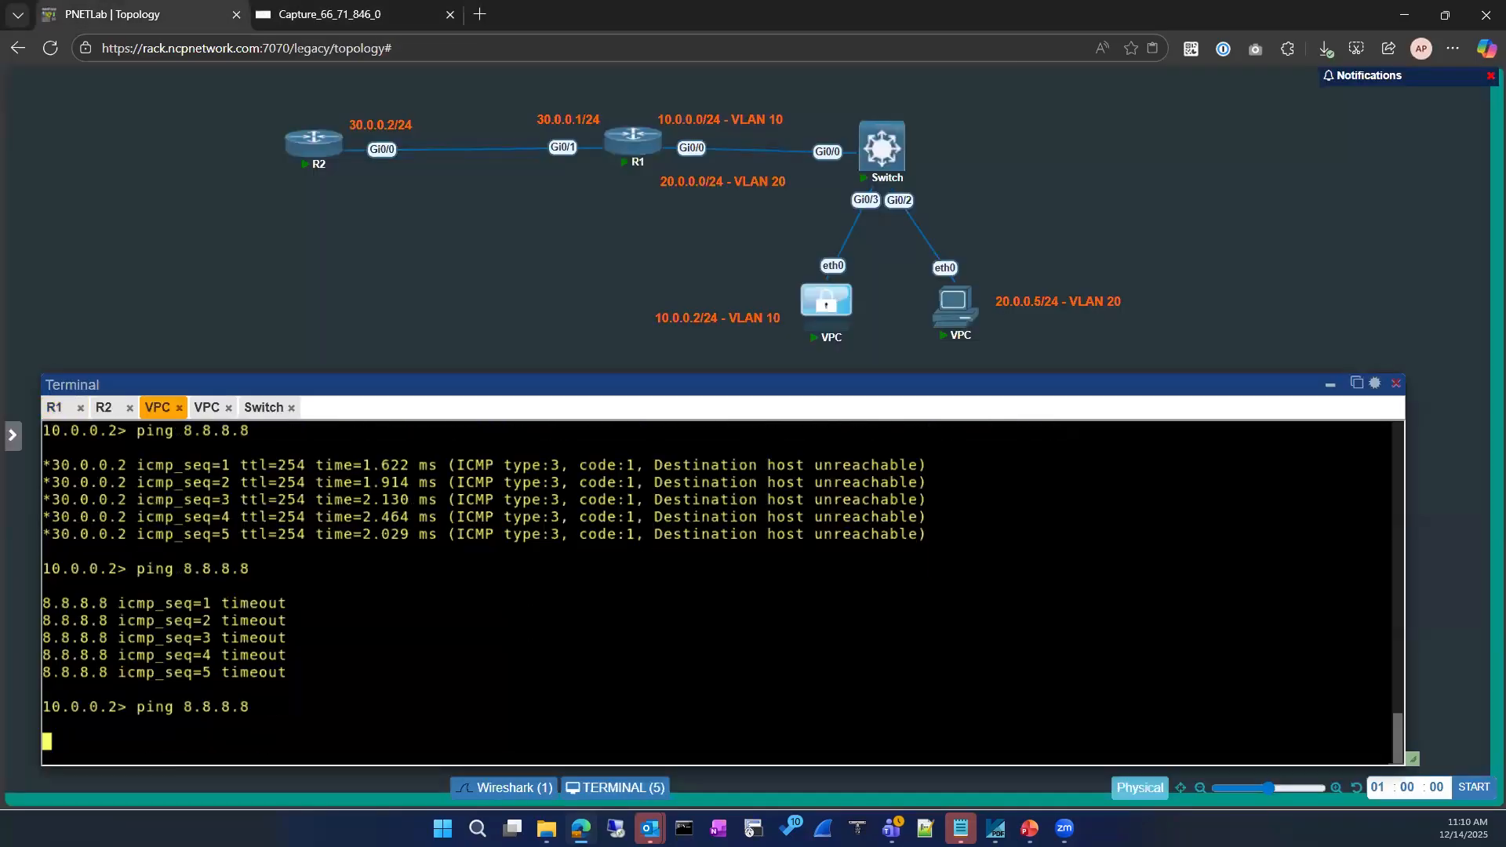
key(ctrl+Tab)
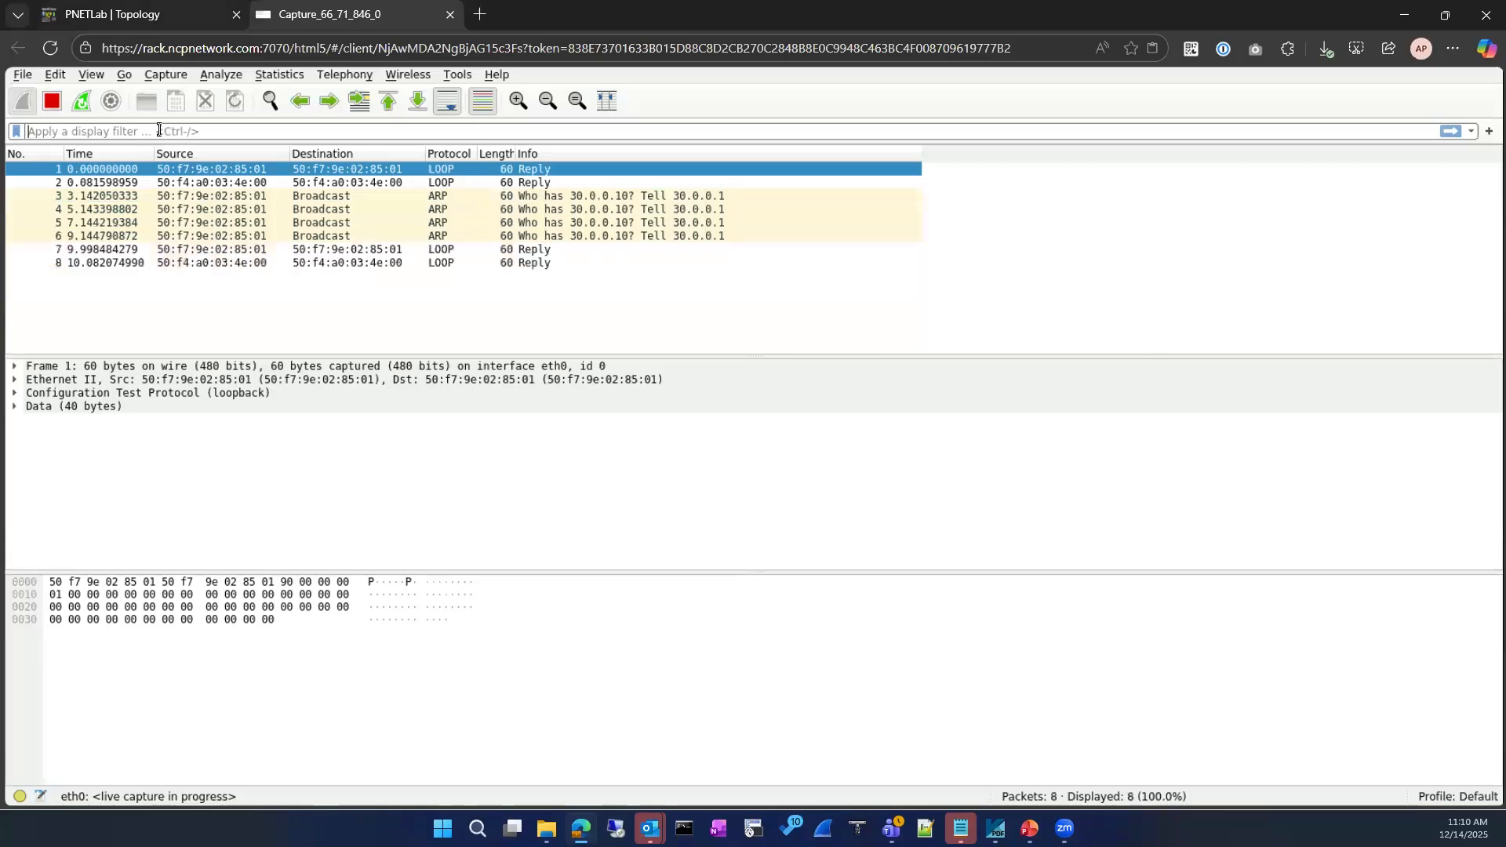
click(148, 14)
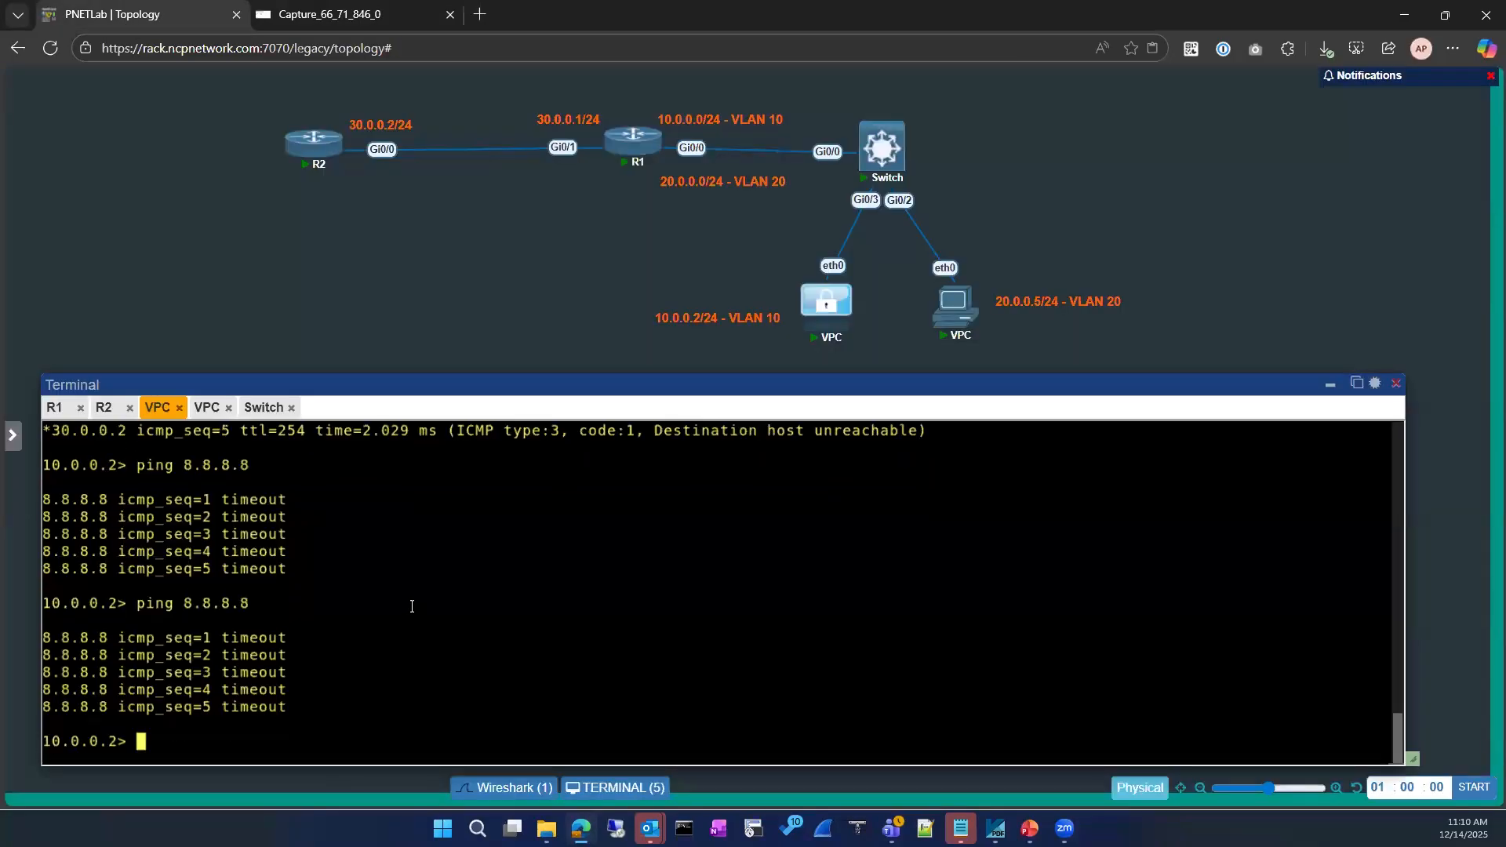
key(Up)
Rerun 'sh running-config | section ip route' on R1, mark the 8.8.8.8 route via 30.0.0.10, and check the capture
click(54, 408)
key(Up)
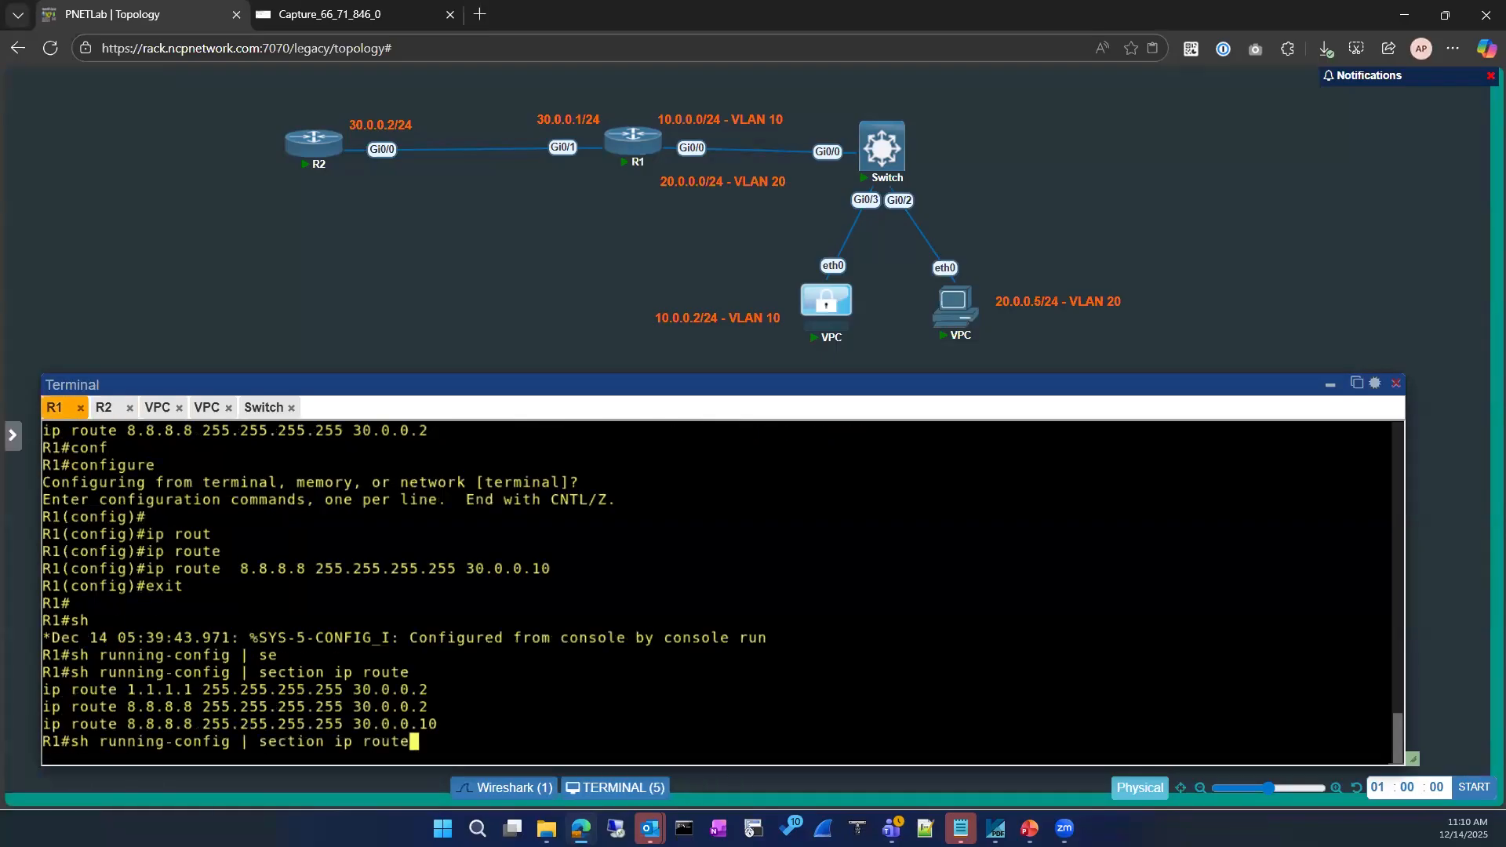
key(Return)
drag(452, 726, 41, 728)
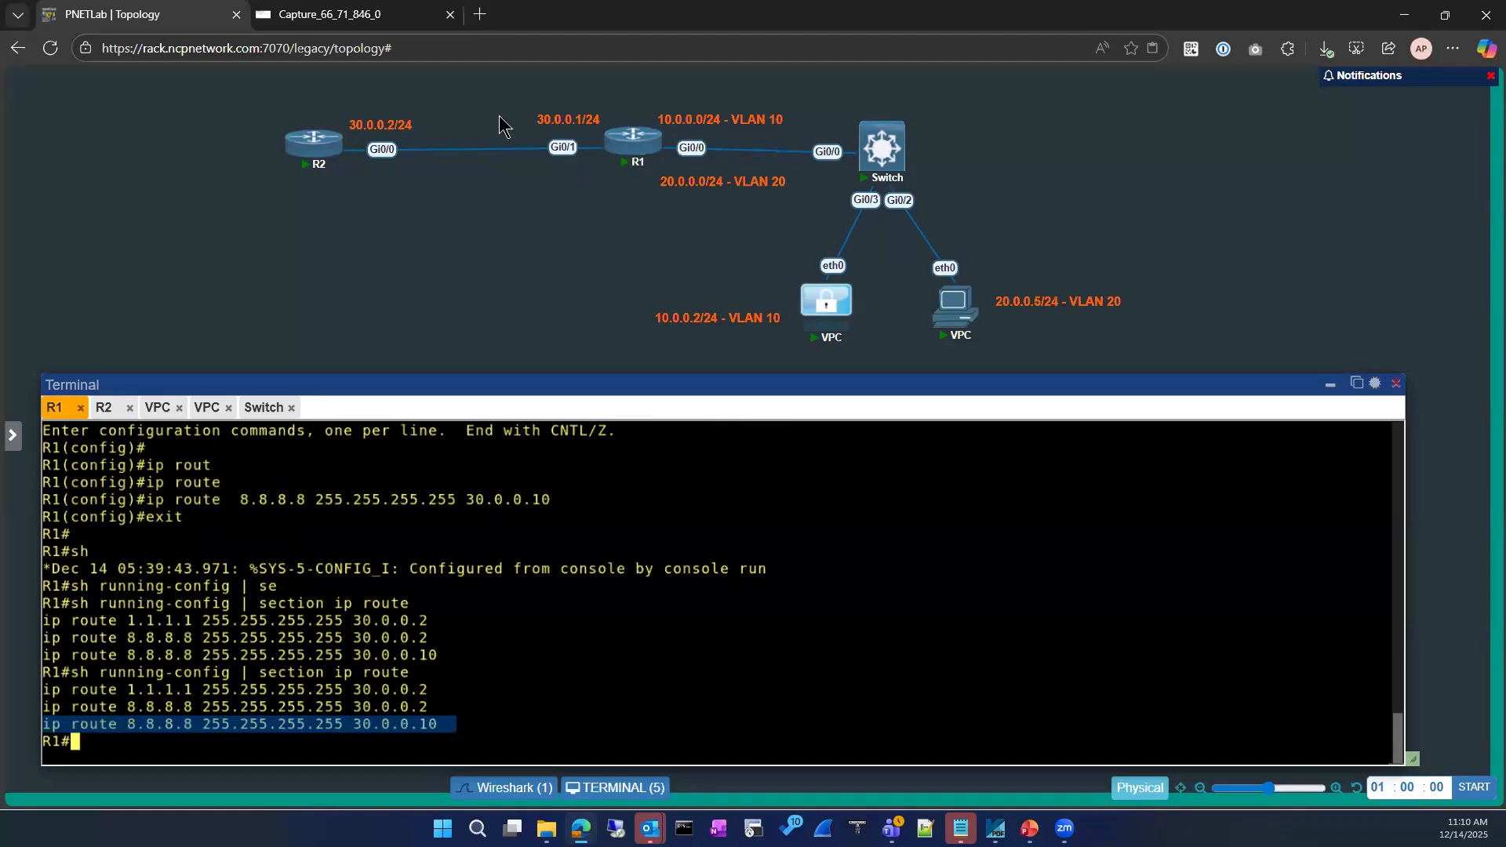
click(319, 16)
click(492, 611)
click(353, 14)
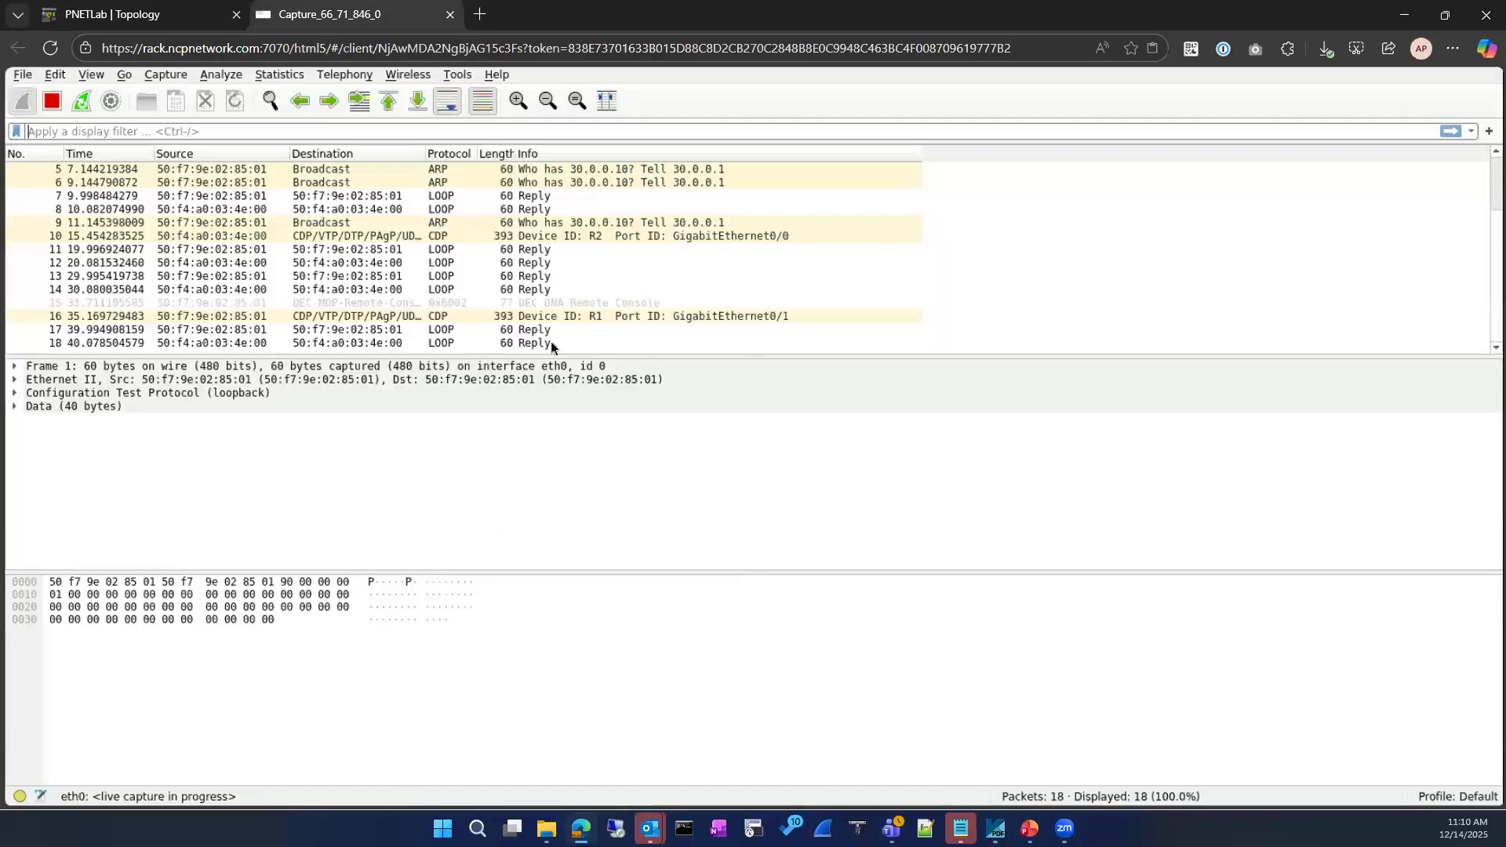
On R1, run 'sh running-config | section 30.0.0.10'
key(ctrl+Tab)
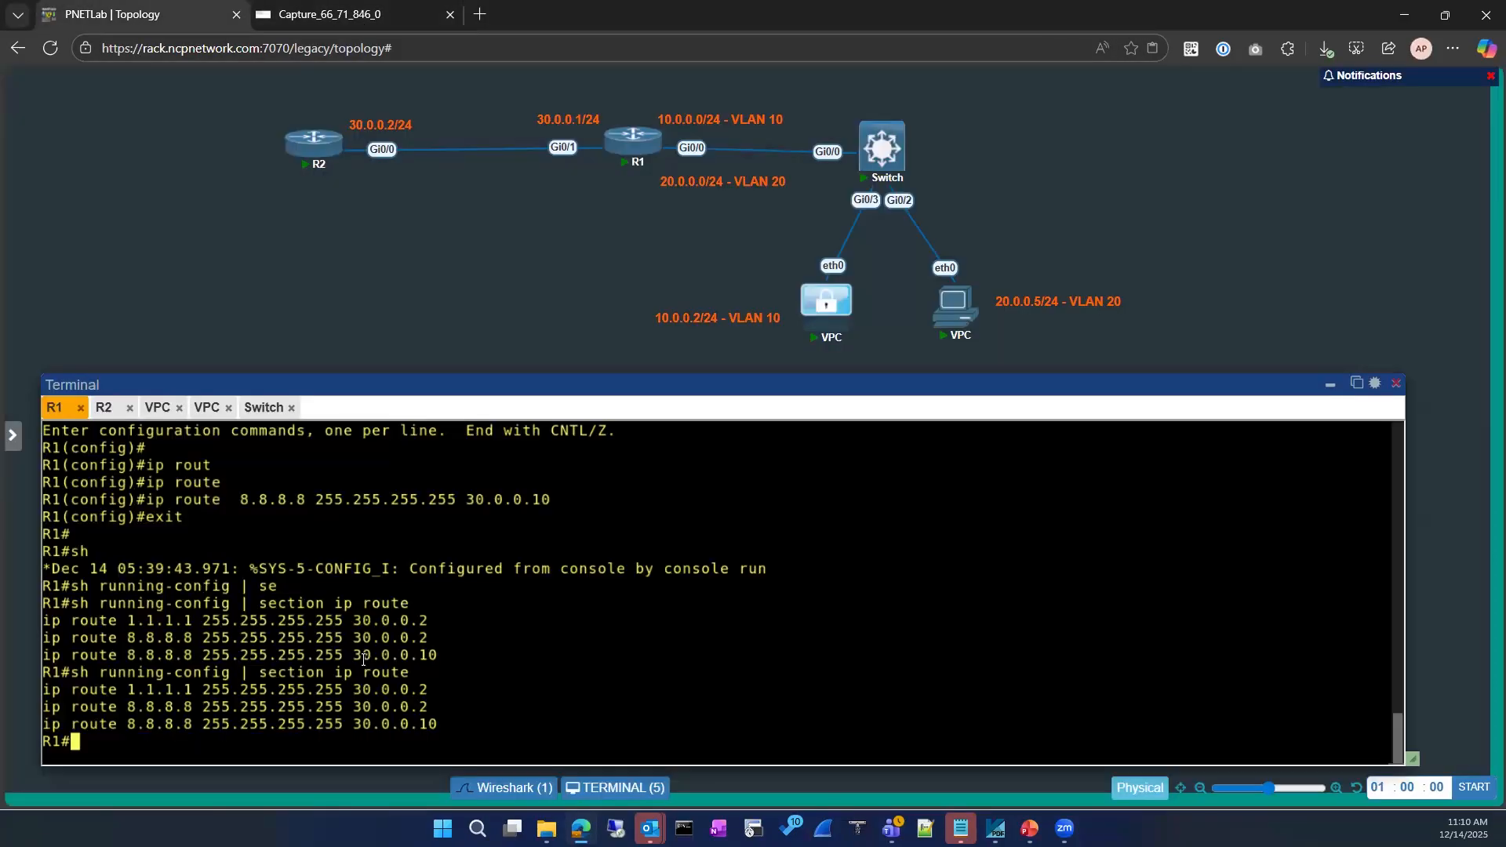
text(sho)
key(Tab)
text(run)
key(Tab)
text(])
key(BackSpace)
text(/] s)
key(BackSpace)
key(BackSpace)
key(BackSpace)
key(BackSpace)
text(?)
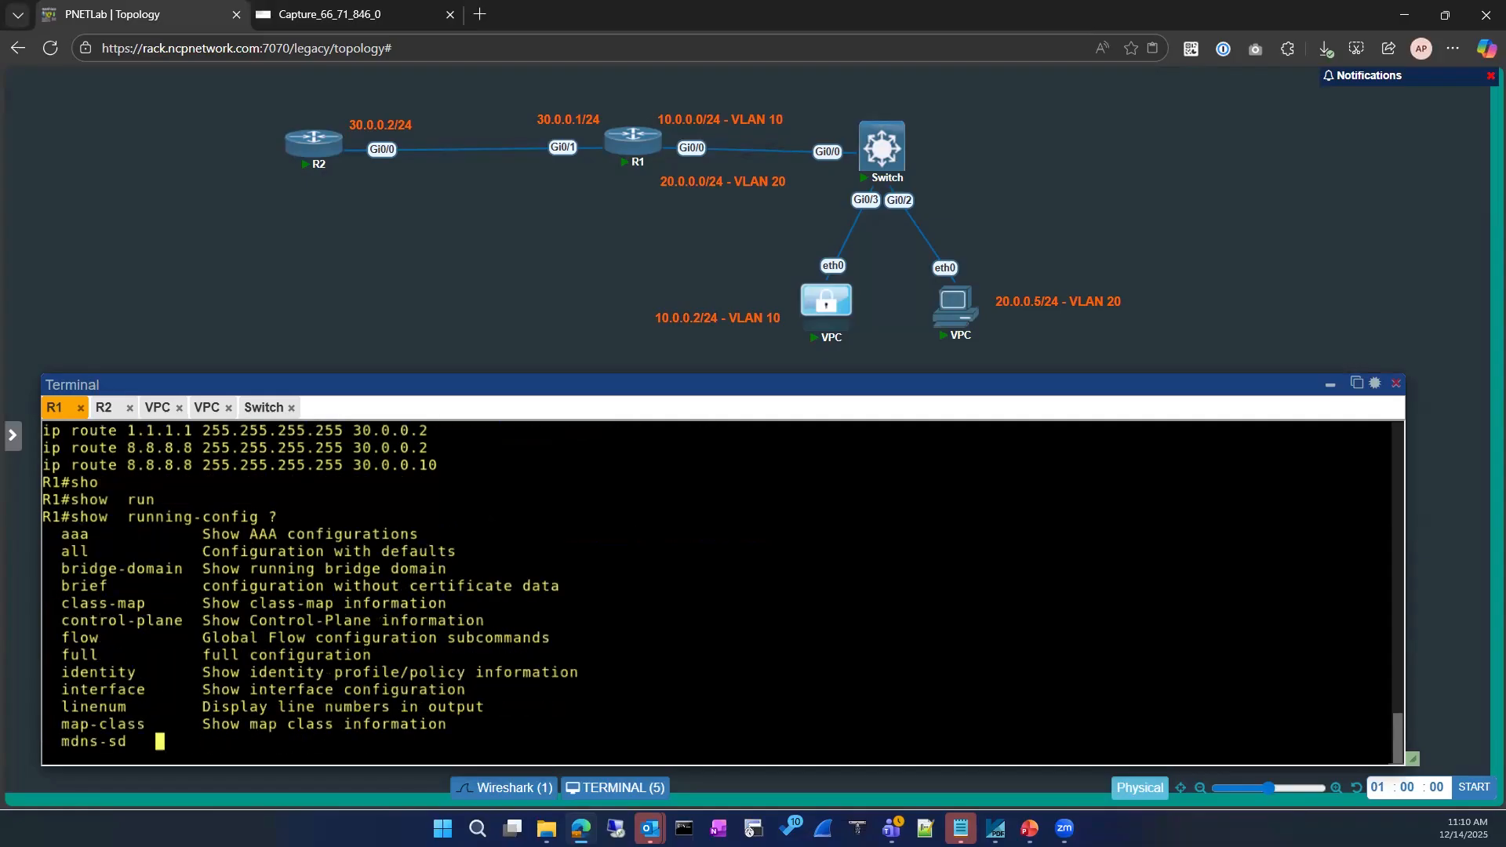
key(ctrl+c)
key(ctrl+c)
key(ctrl+c)
text(sh running-confi)
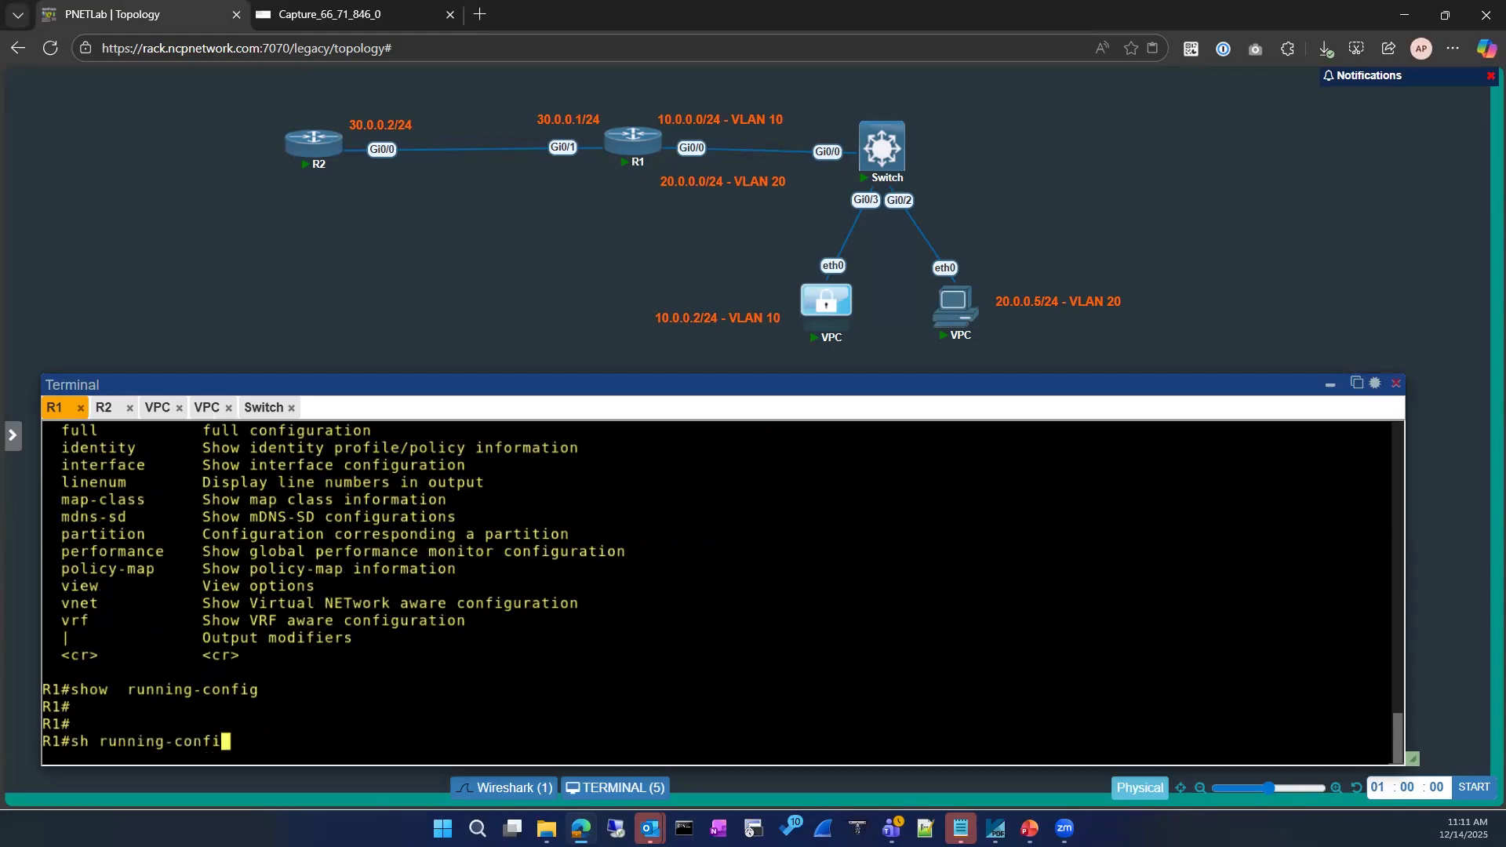
text(g | section ip rou)
key(BackSpace)
key(BackSpace)
key(BackSpace)
key(BackSpace)
key(BackSpace)
key(BackSpace)
key(BackSpace)
key(BackSpace)
key(BackSpace)
key(BackSpace)
key(BackSpace)
key(BackSpace)
key(BackSpace)
key(Tab)
text(30.0.0.10)
key(Return)
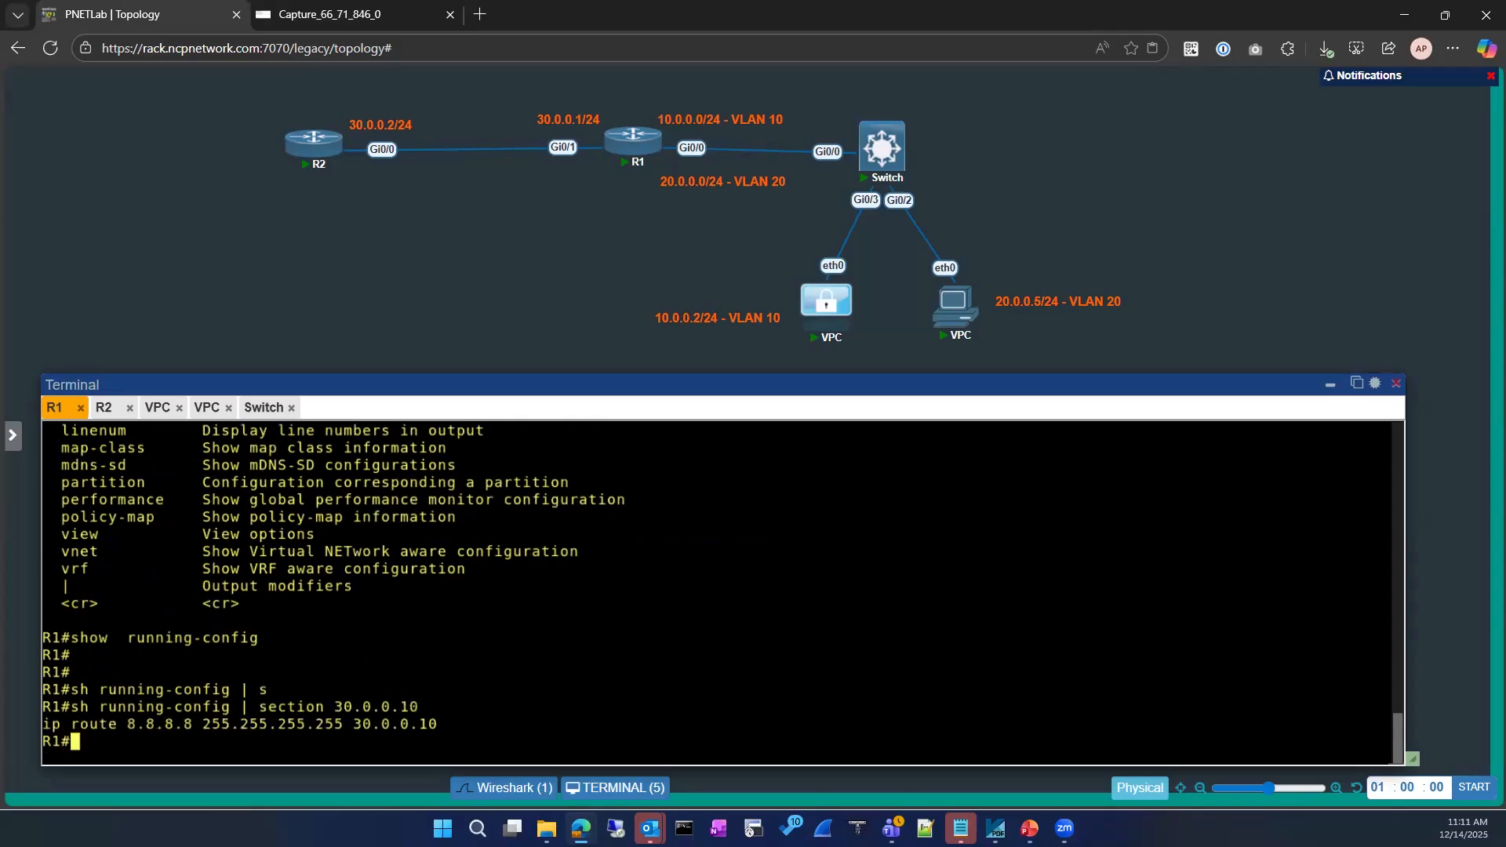
Select the resulting 8.8.8.8 route line and inspect the first packets in the Wireshark capture
drag(415, 731, 47, 722)
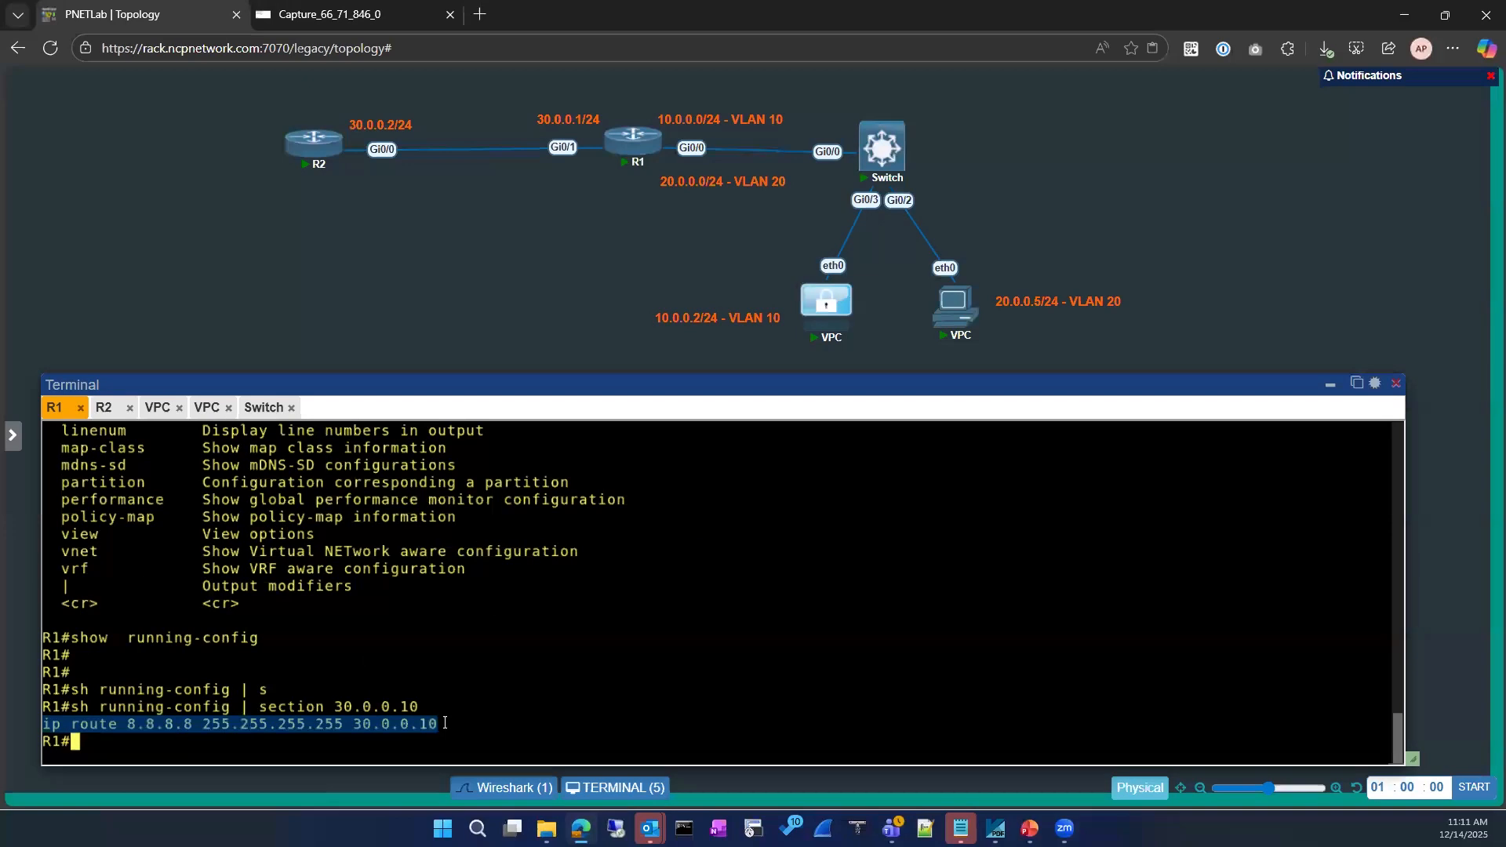
triple_click(38, 728)
click(361, 16)
click(374, 288)
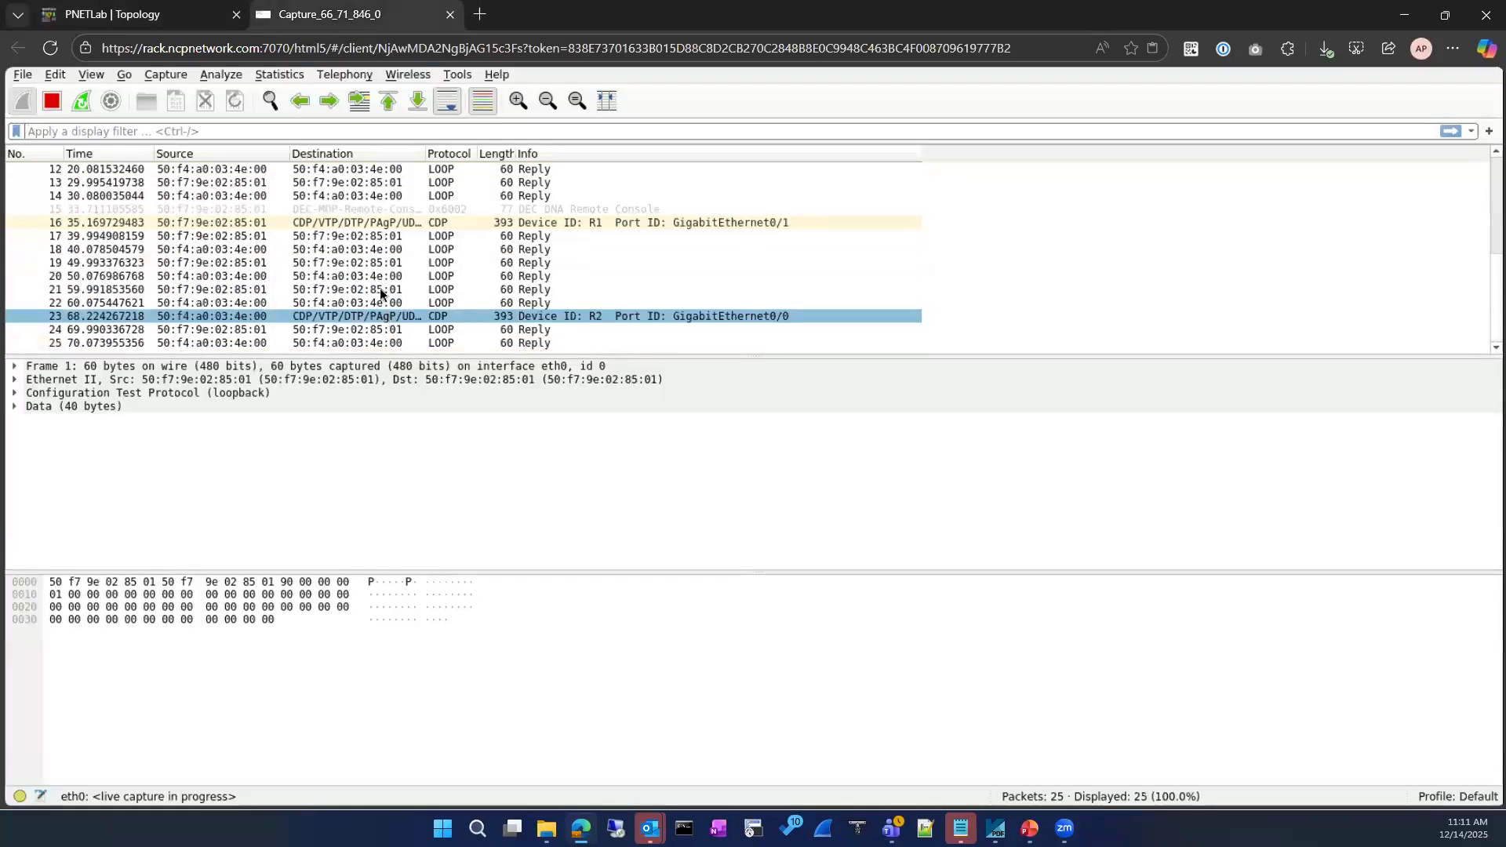
click(391, 250)
key(ctrl+Home)
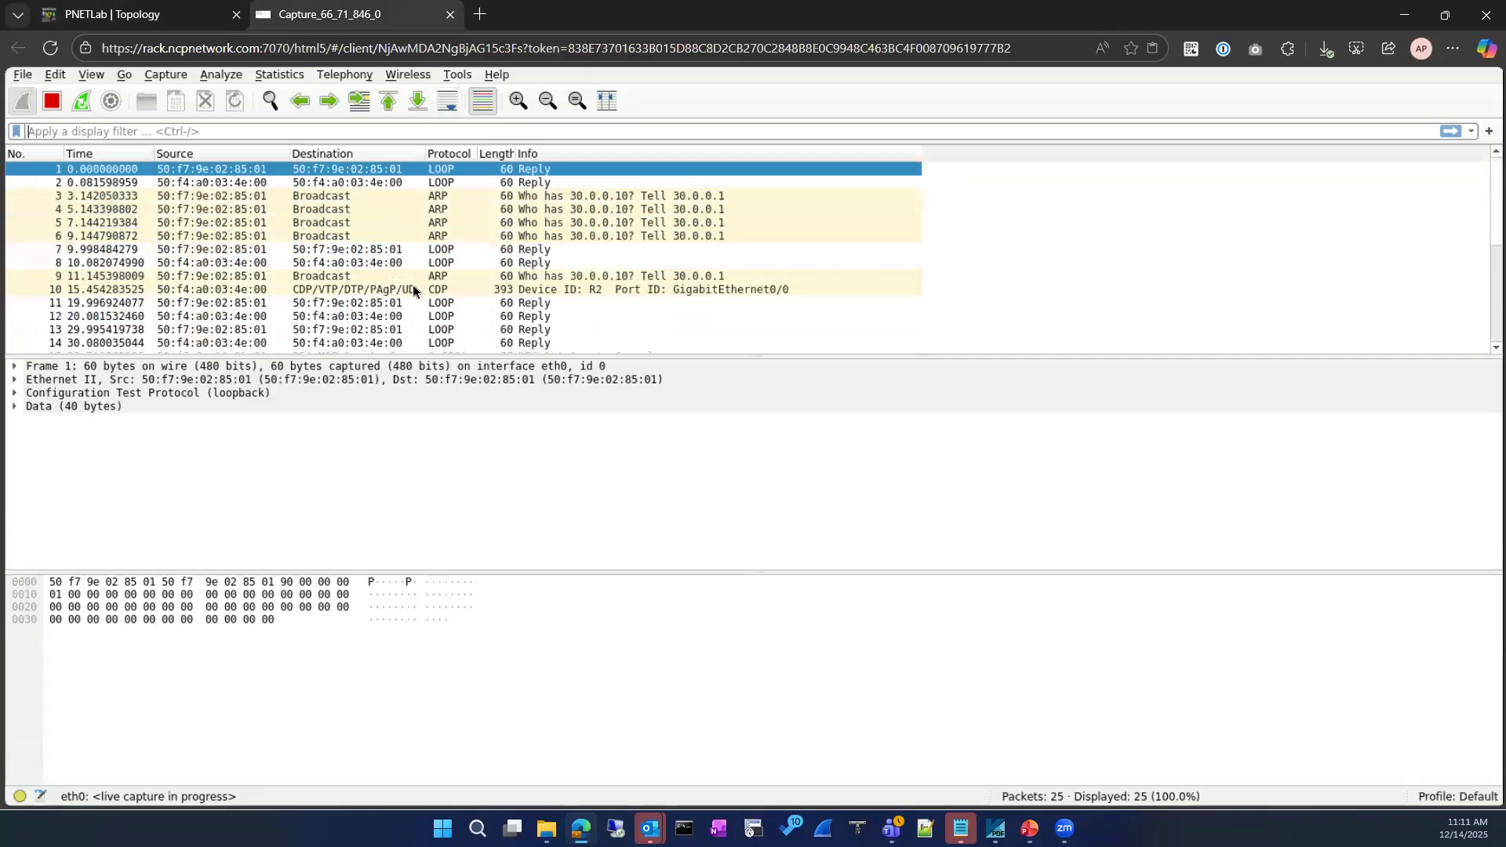
Compare R1's 30.0.0.10 route with the ARP requests in the Wireshark capture
click(154, 14)
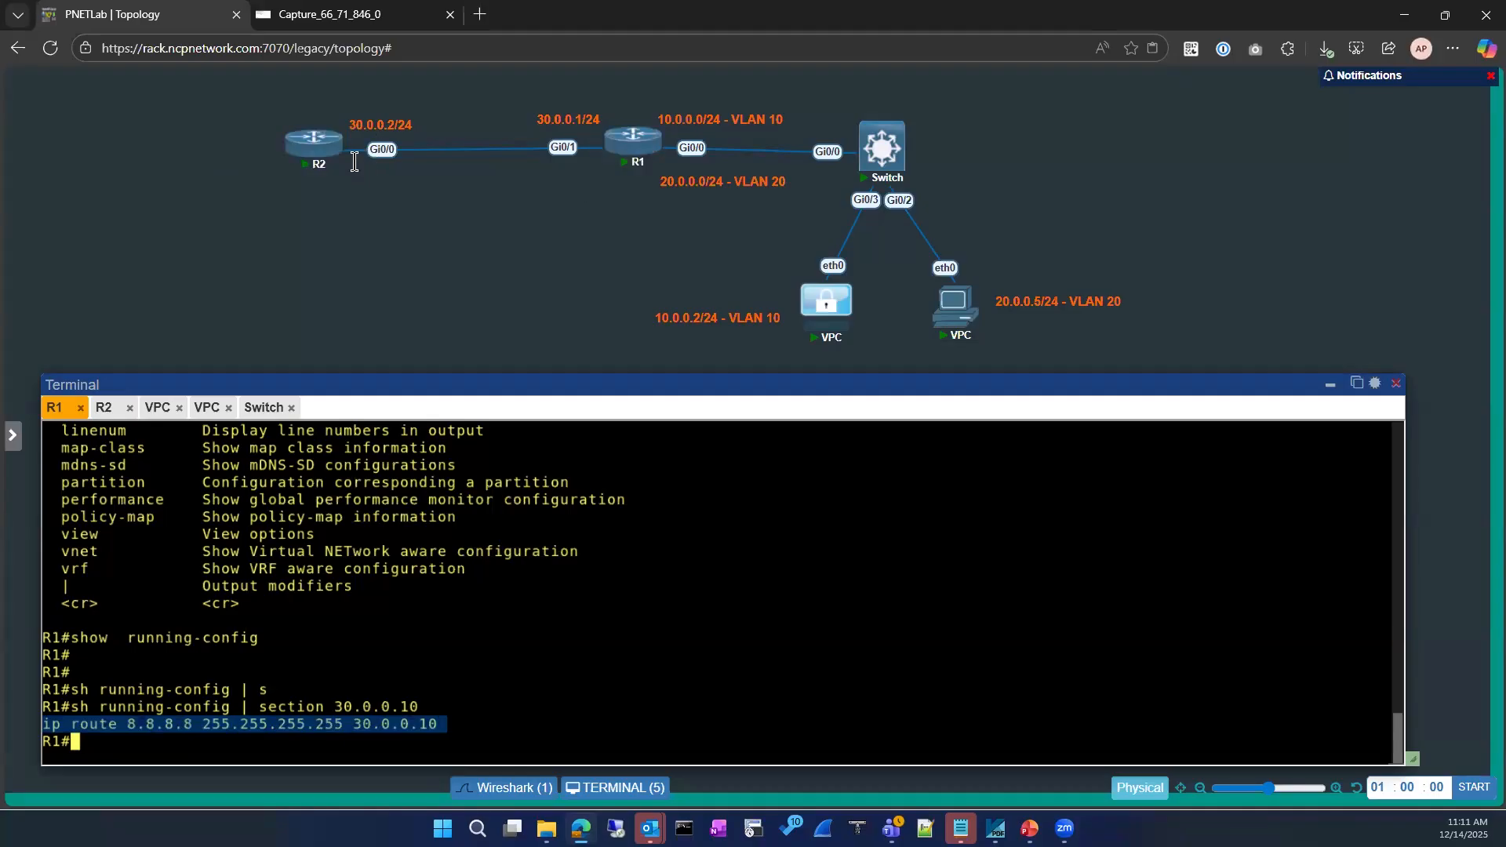
mouse_move(306, 171)
click(345, 14)
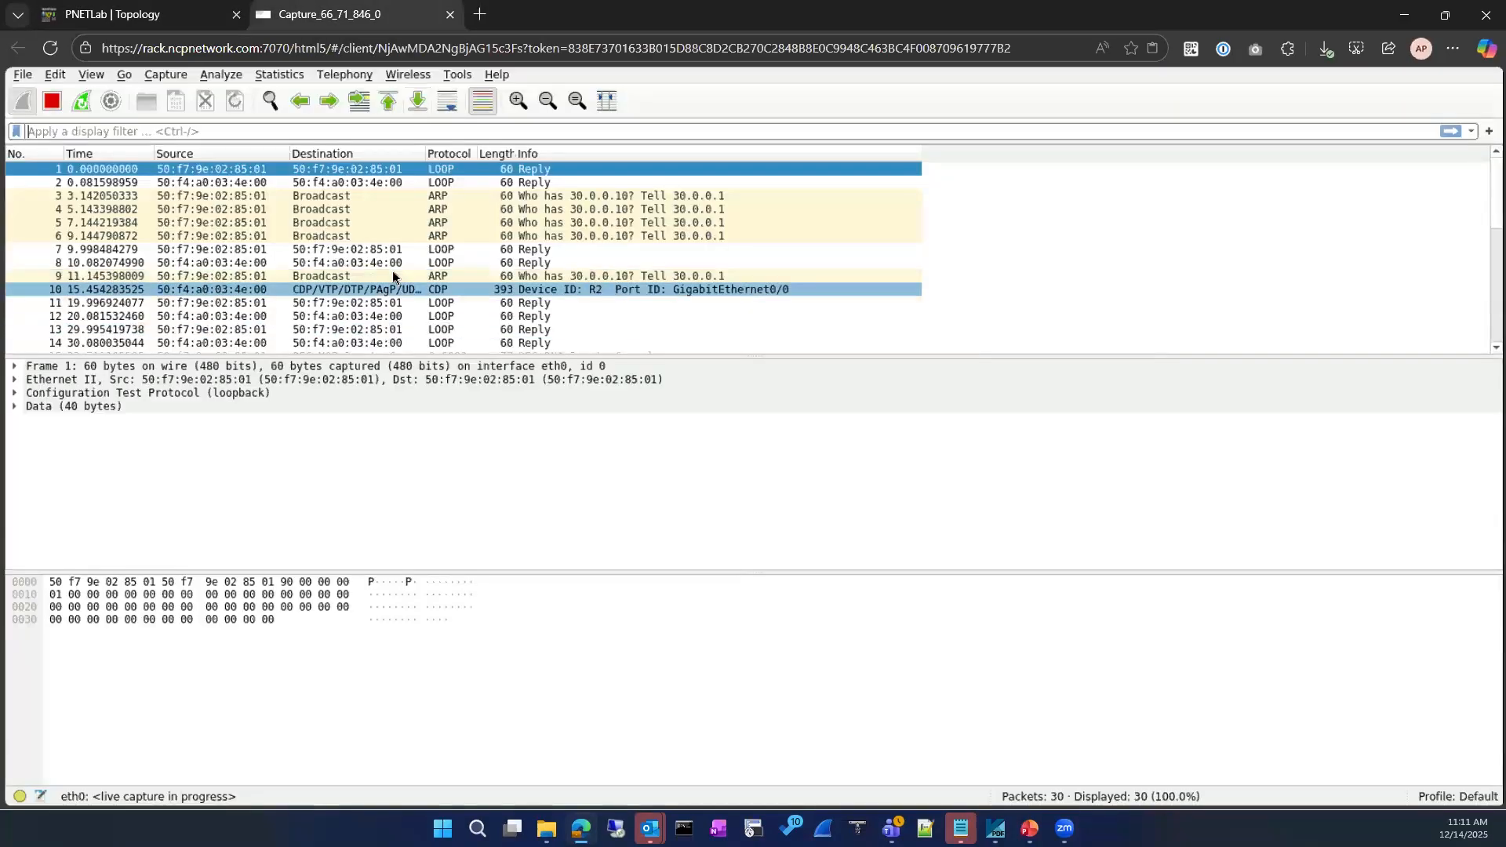
scroll(397, 276, down, 4)
scroll(397, 278, up, 4)
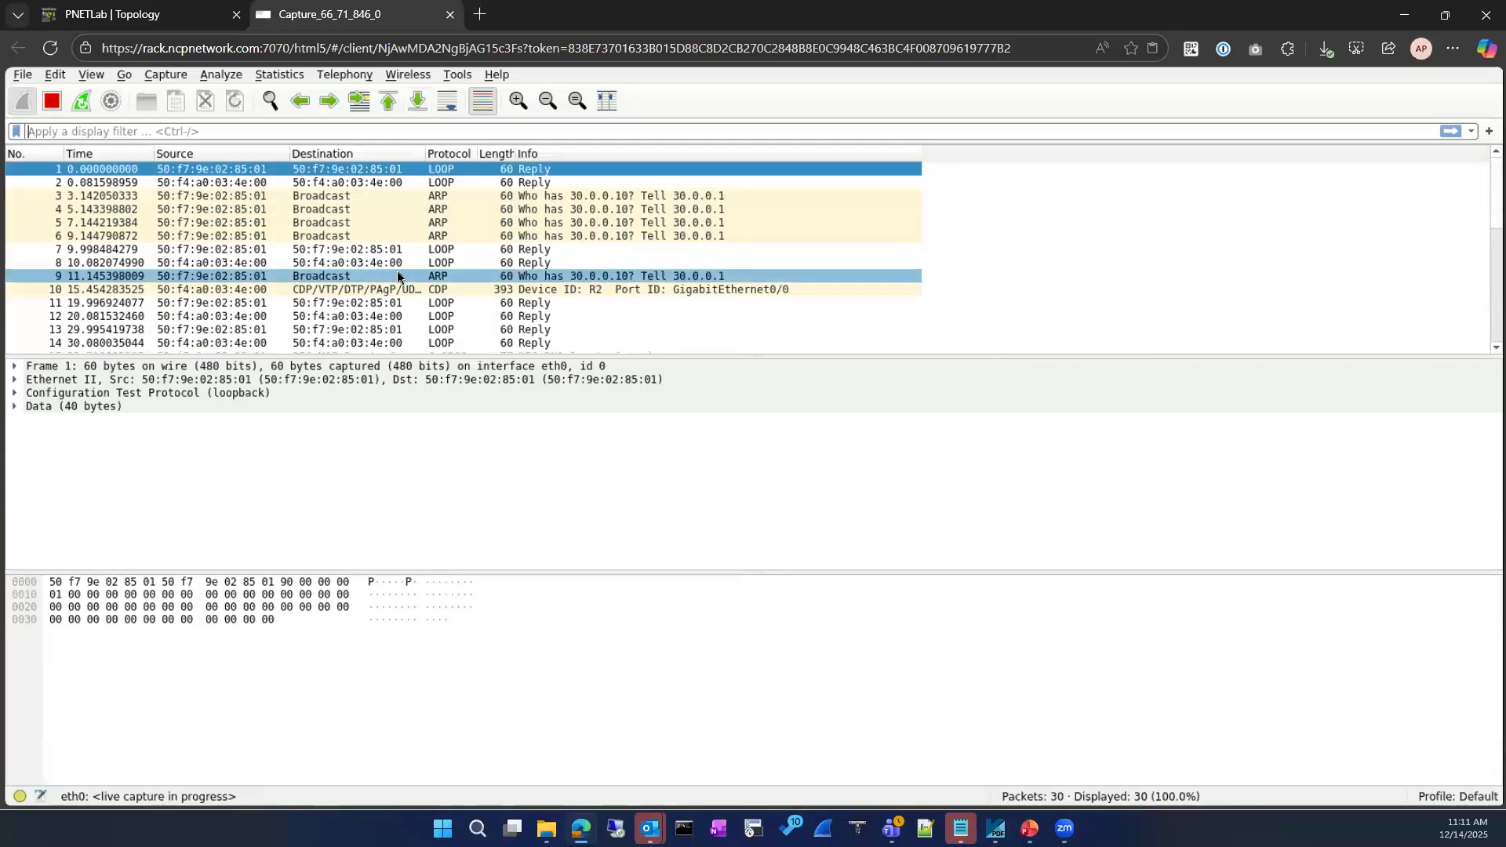
click(157, 15)
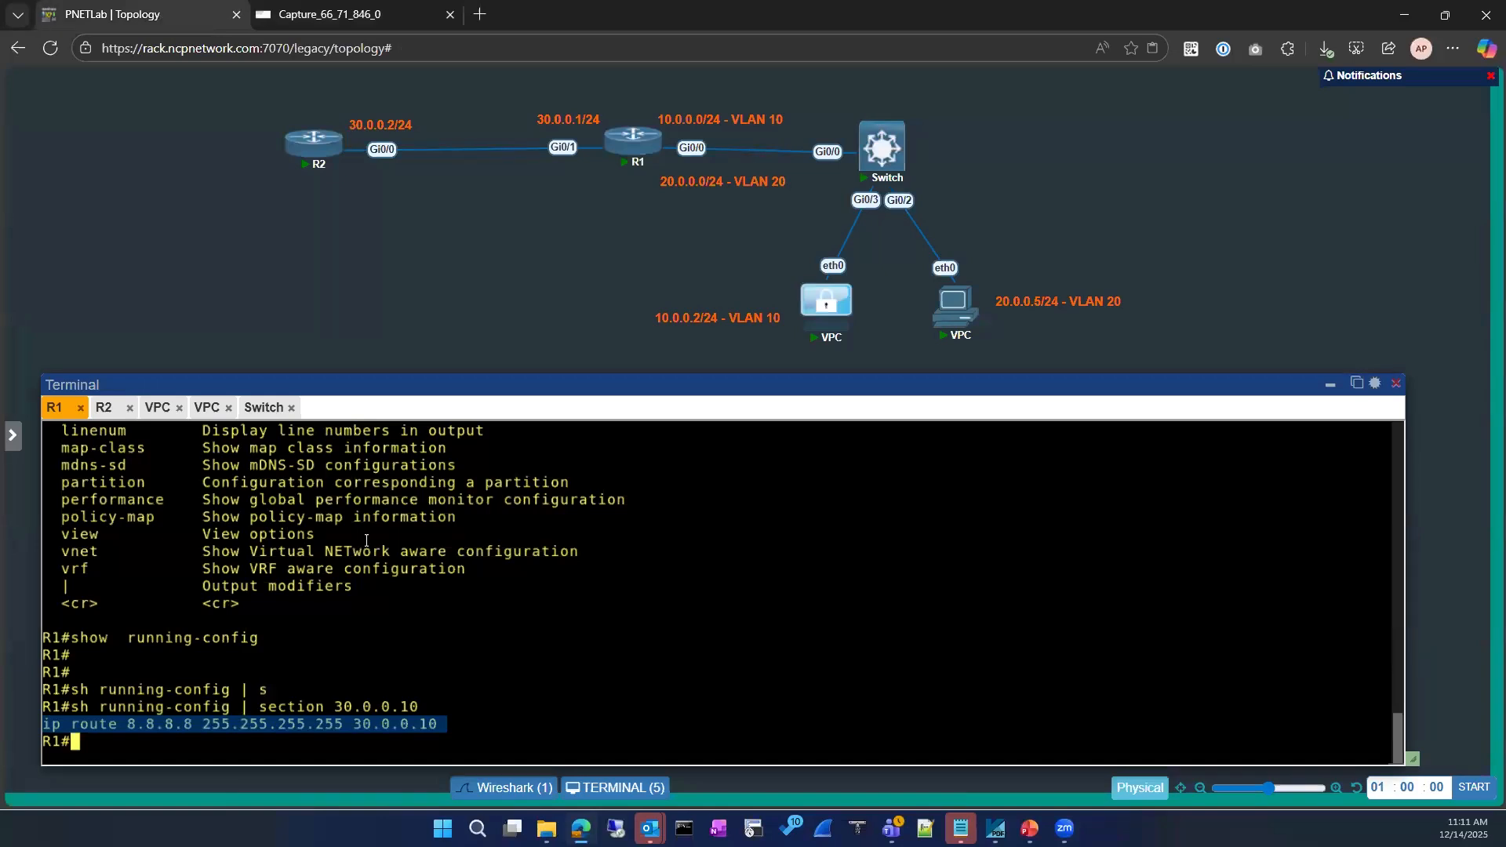
mouse_move(637, 159)
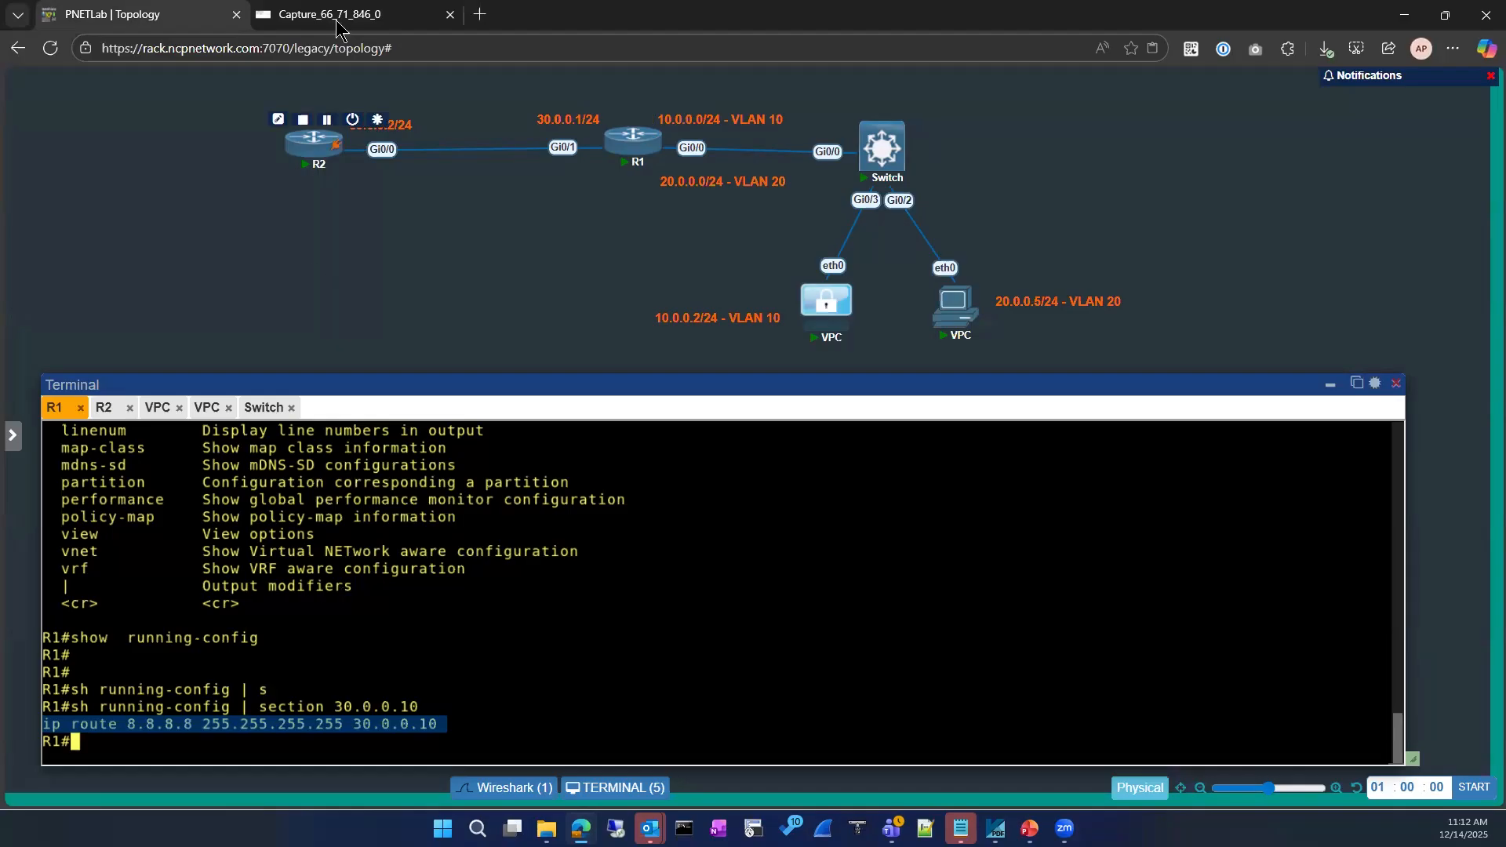
Scroll through the live Wireshark capture to review its packets
click(408, 14)
scroll(416, 312, down, 3)
scroll(414, 313, up, 3)
scroll(420, 313, down, 1)
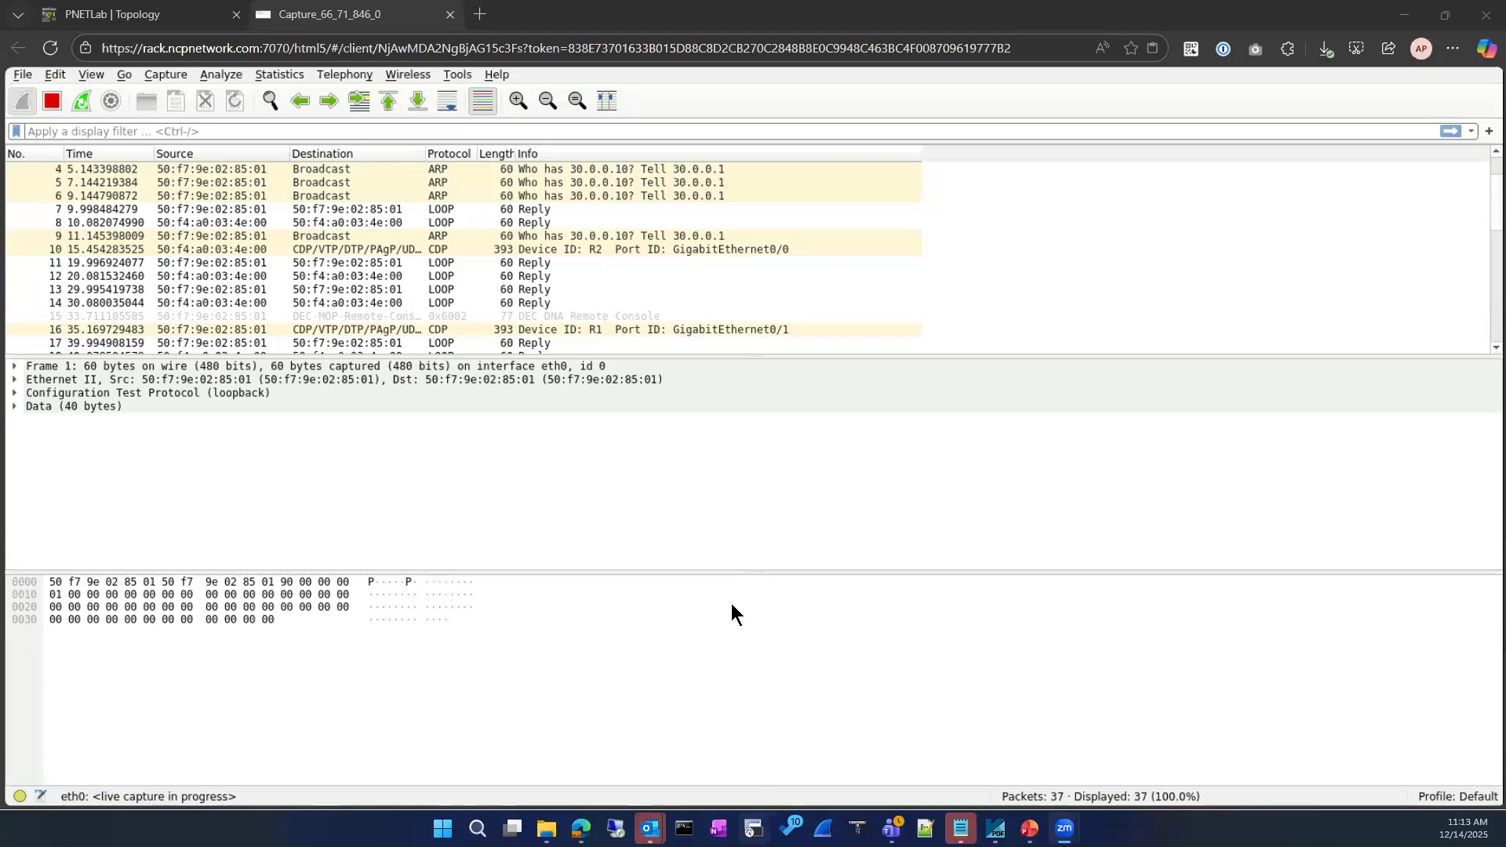
click(577, 825)
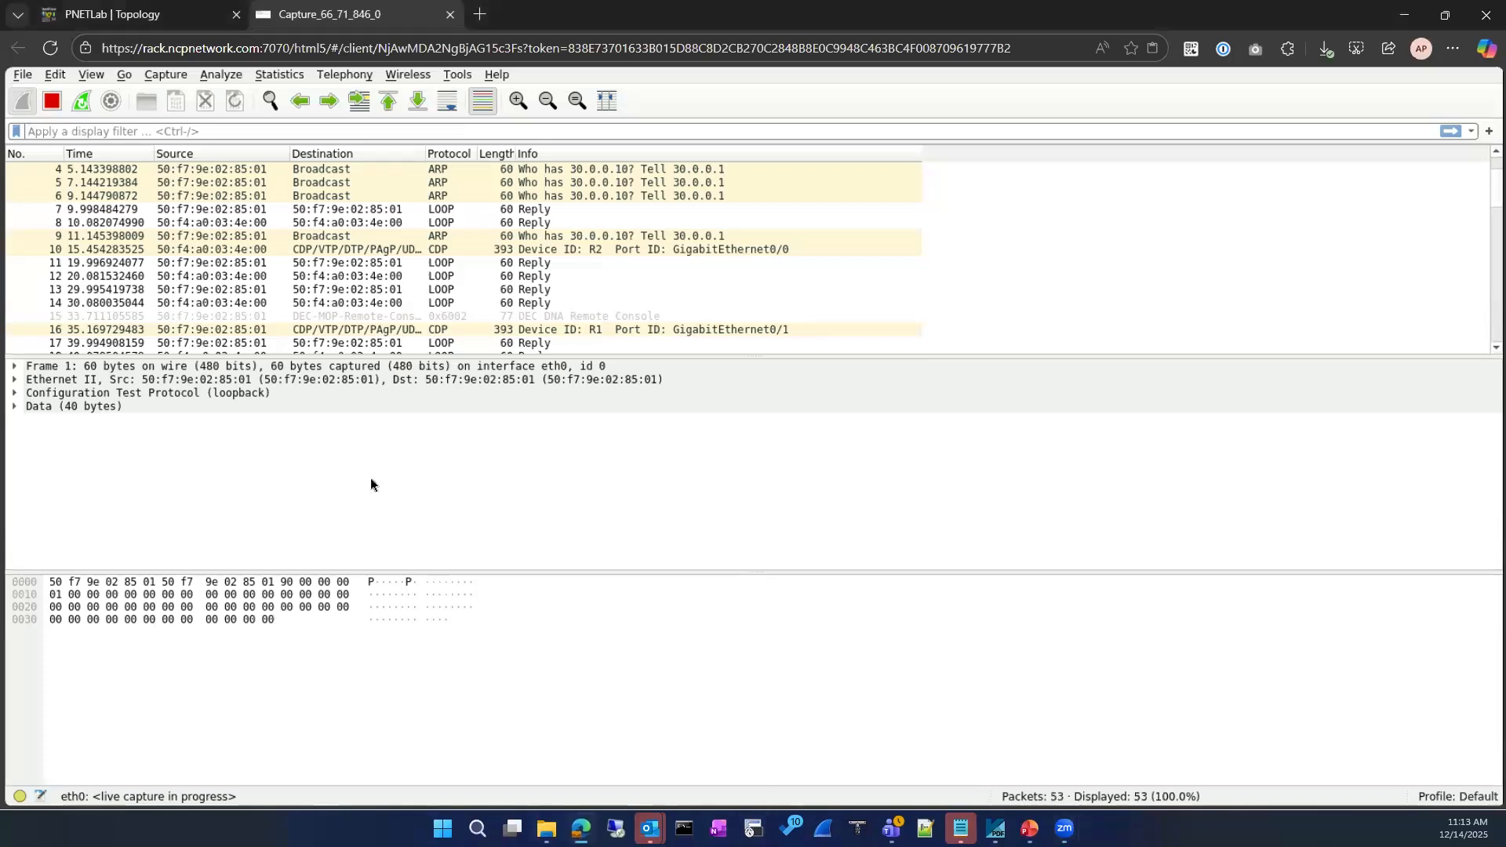
click(131, 23)
Confirm with 'sh ip access-lists' that R1 has no access lists, then bring up R2's console
click(194, 611)
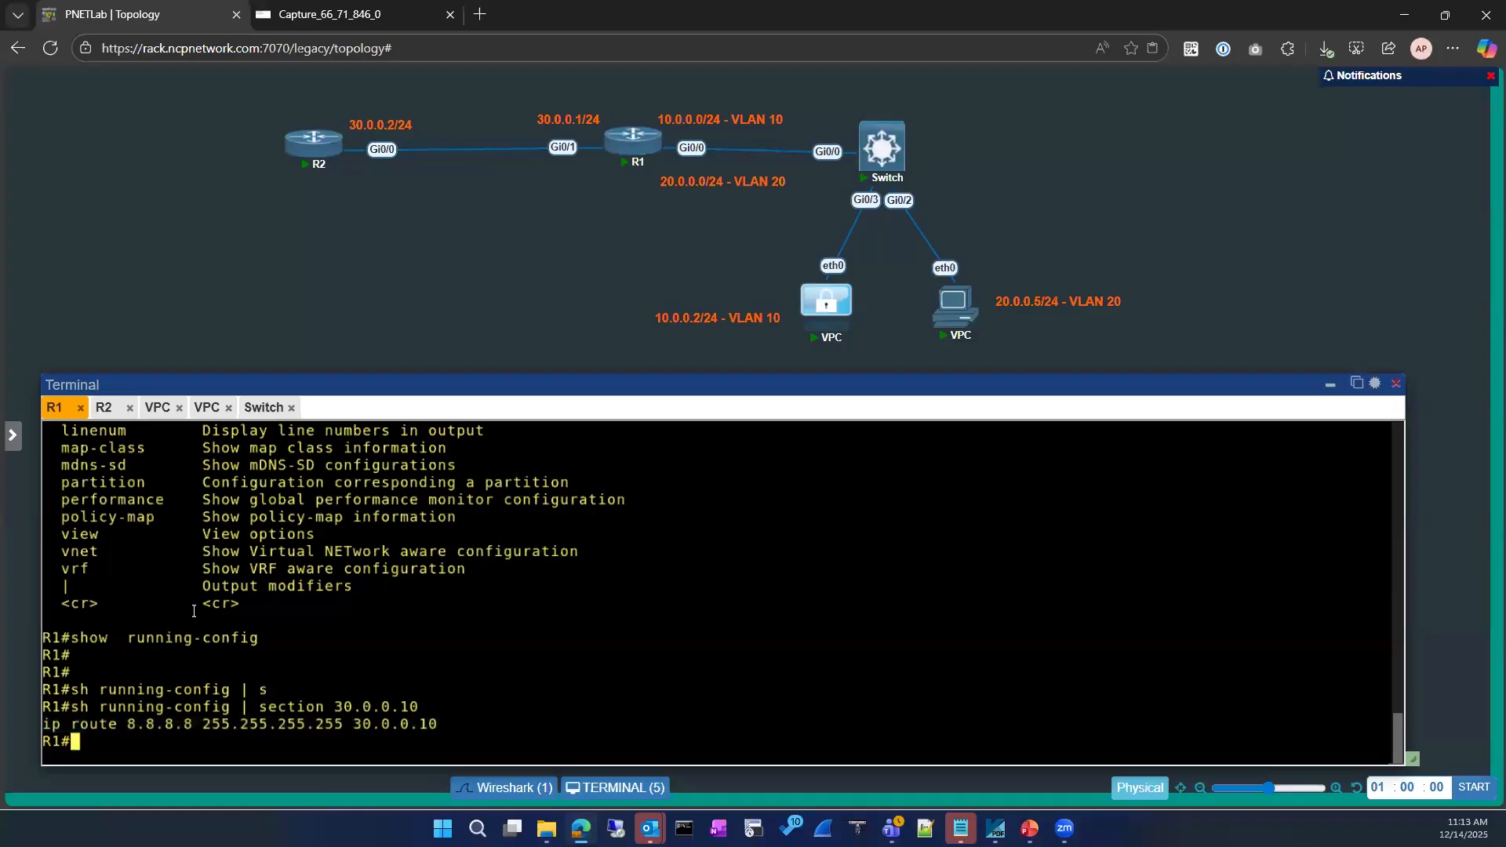
key(Return)
key(Return)
text(sh ip acce)
key(Tab)
key(Return)
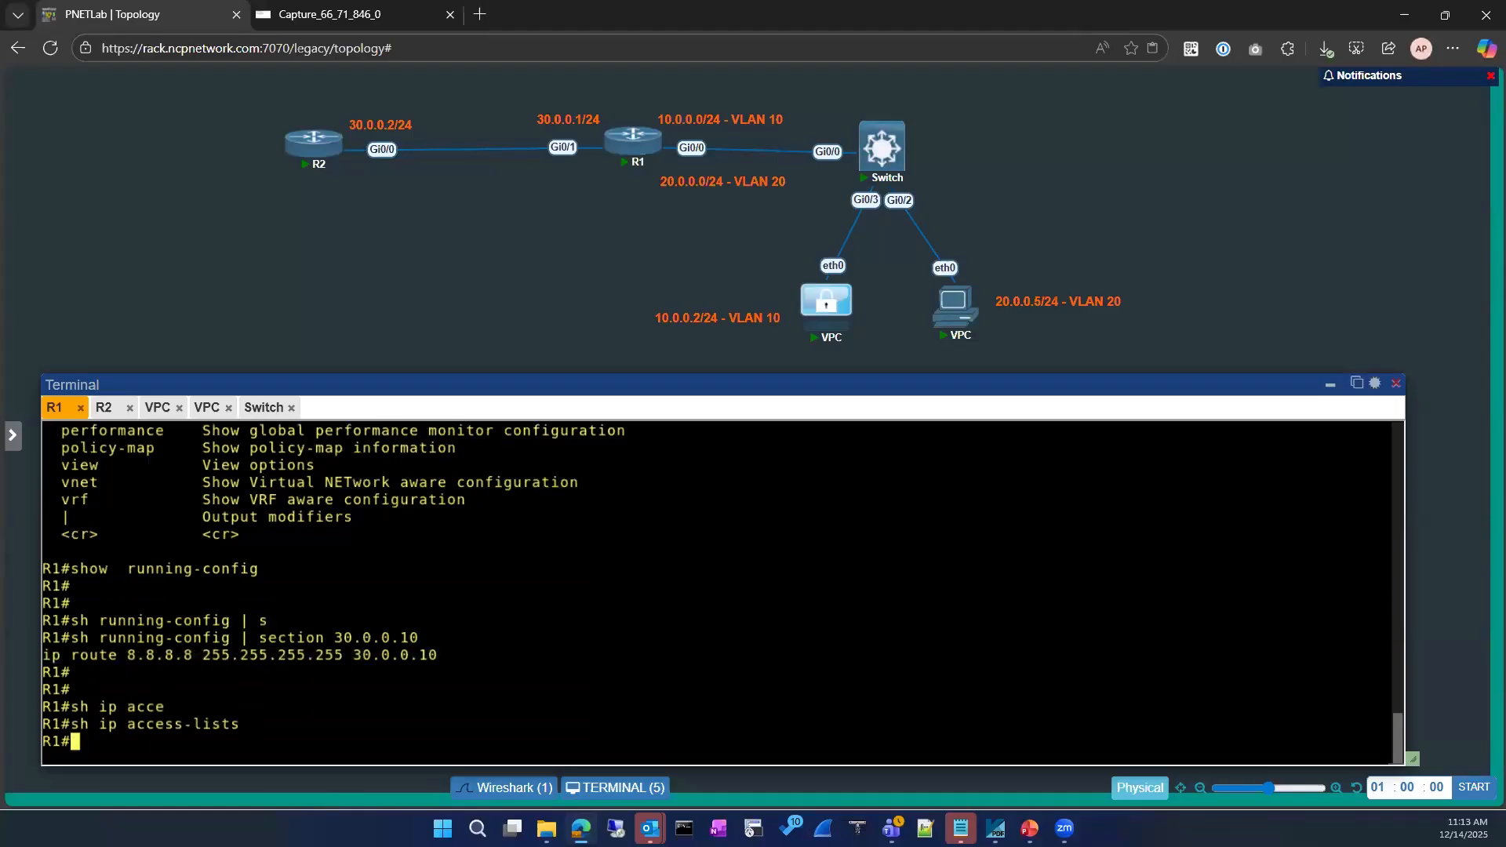
click(106, 407)
List R2's access lists and enter configuration for interface GigabitEthernet0/0
text(sh ip acce)
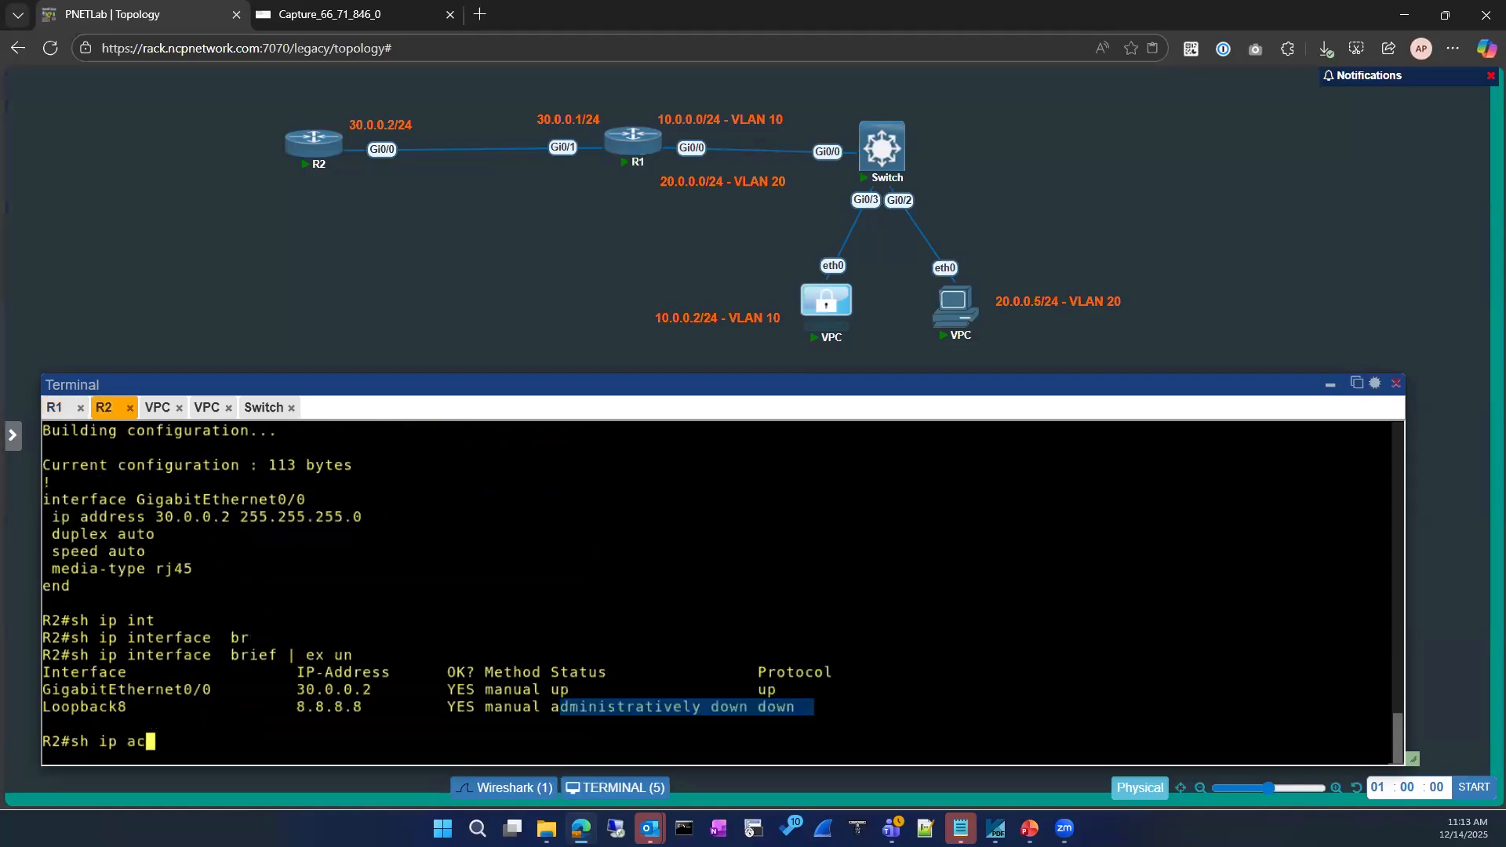
key(Tab)
key(Return)
text(conf)
key(Tab)
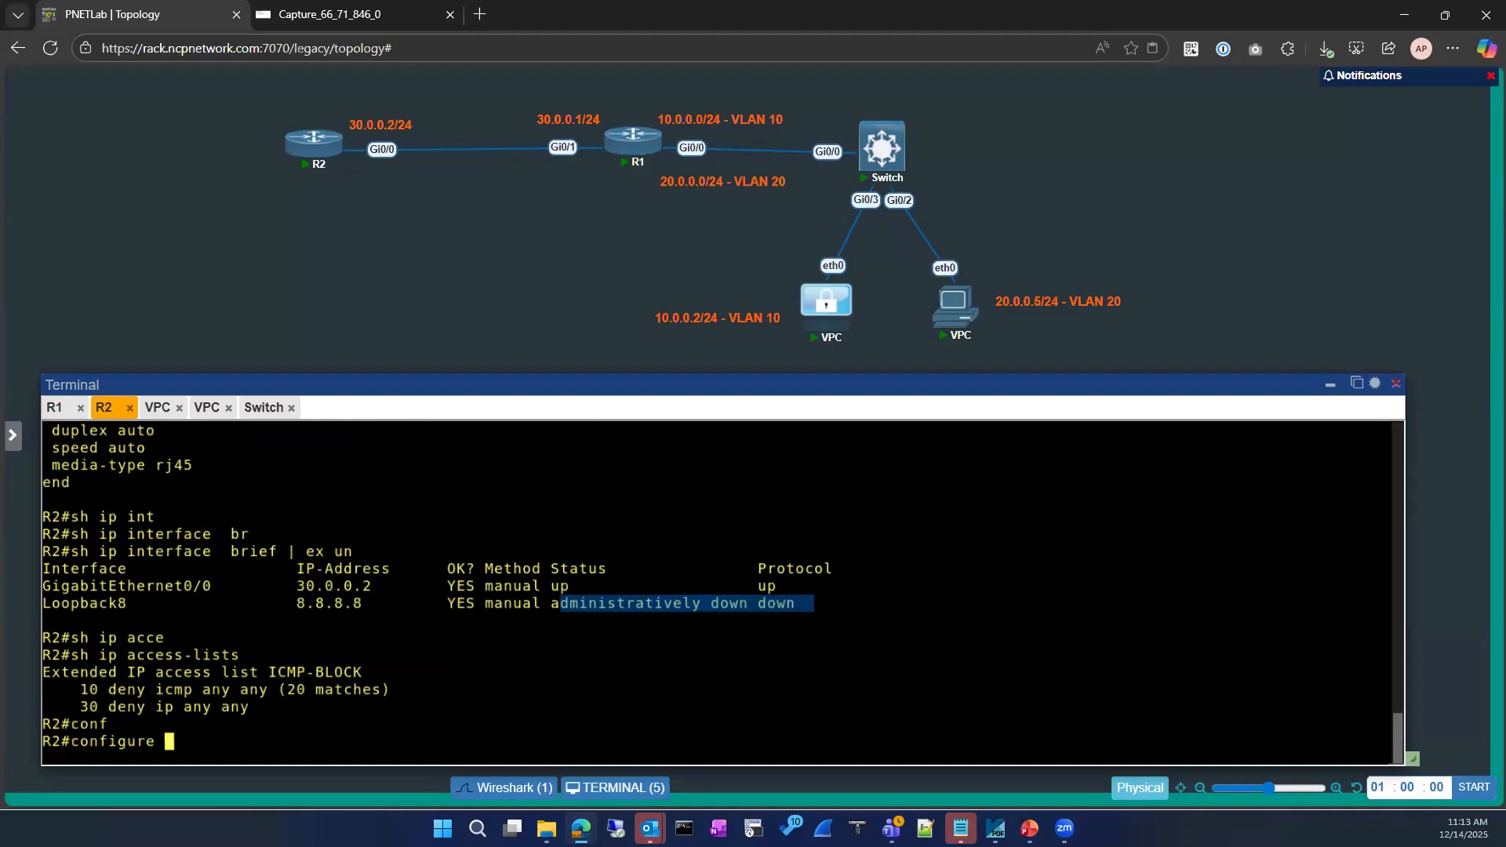
key(Return)
key(Return)
key(Return)
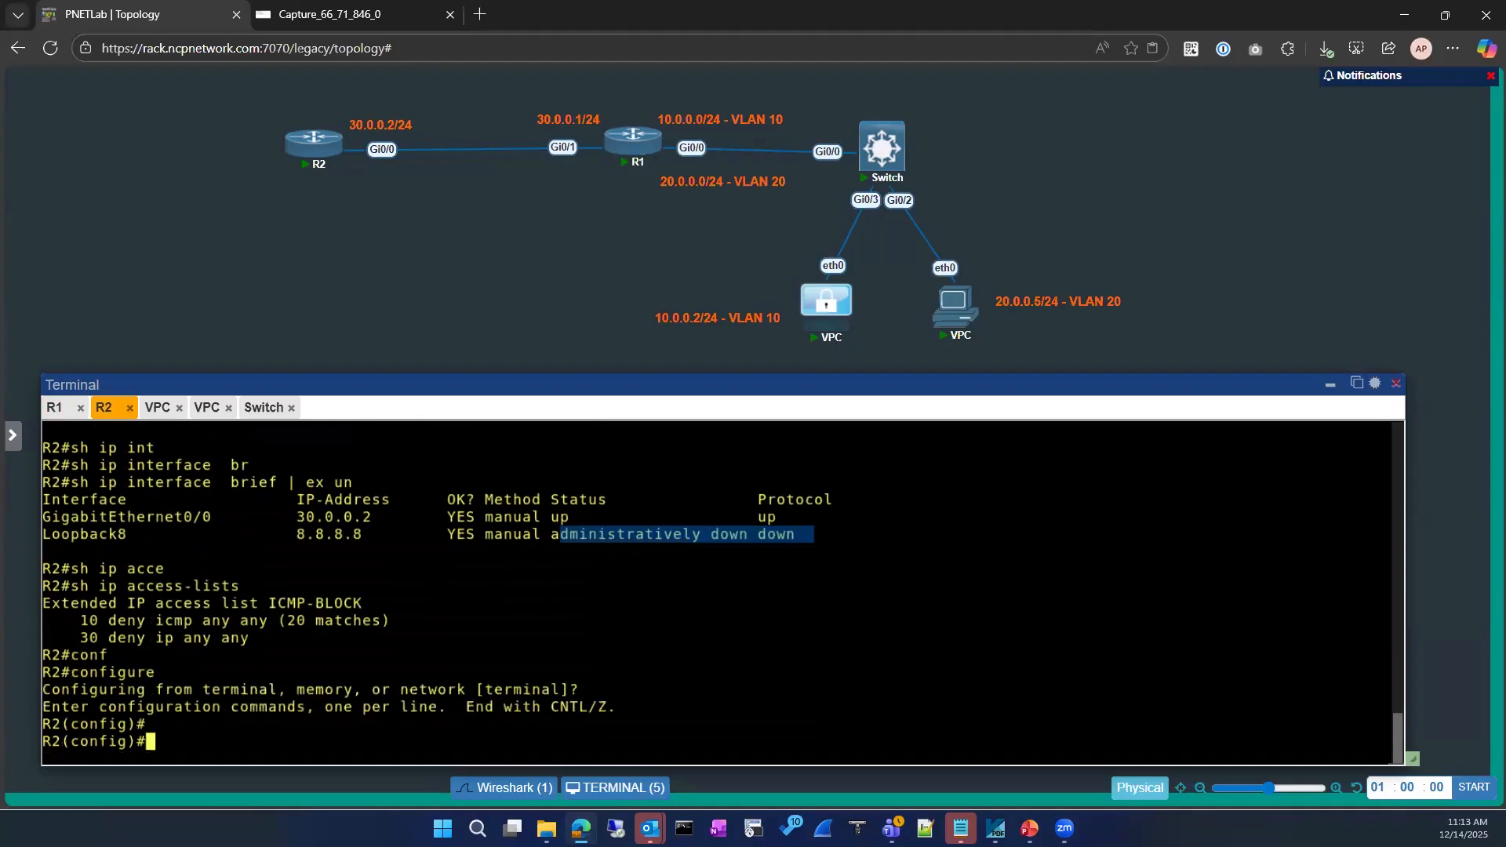
text(int)
key(Tab)
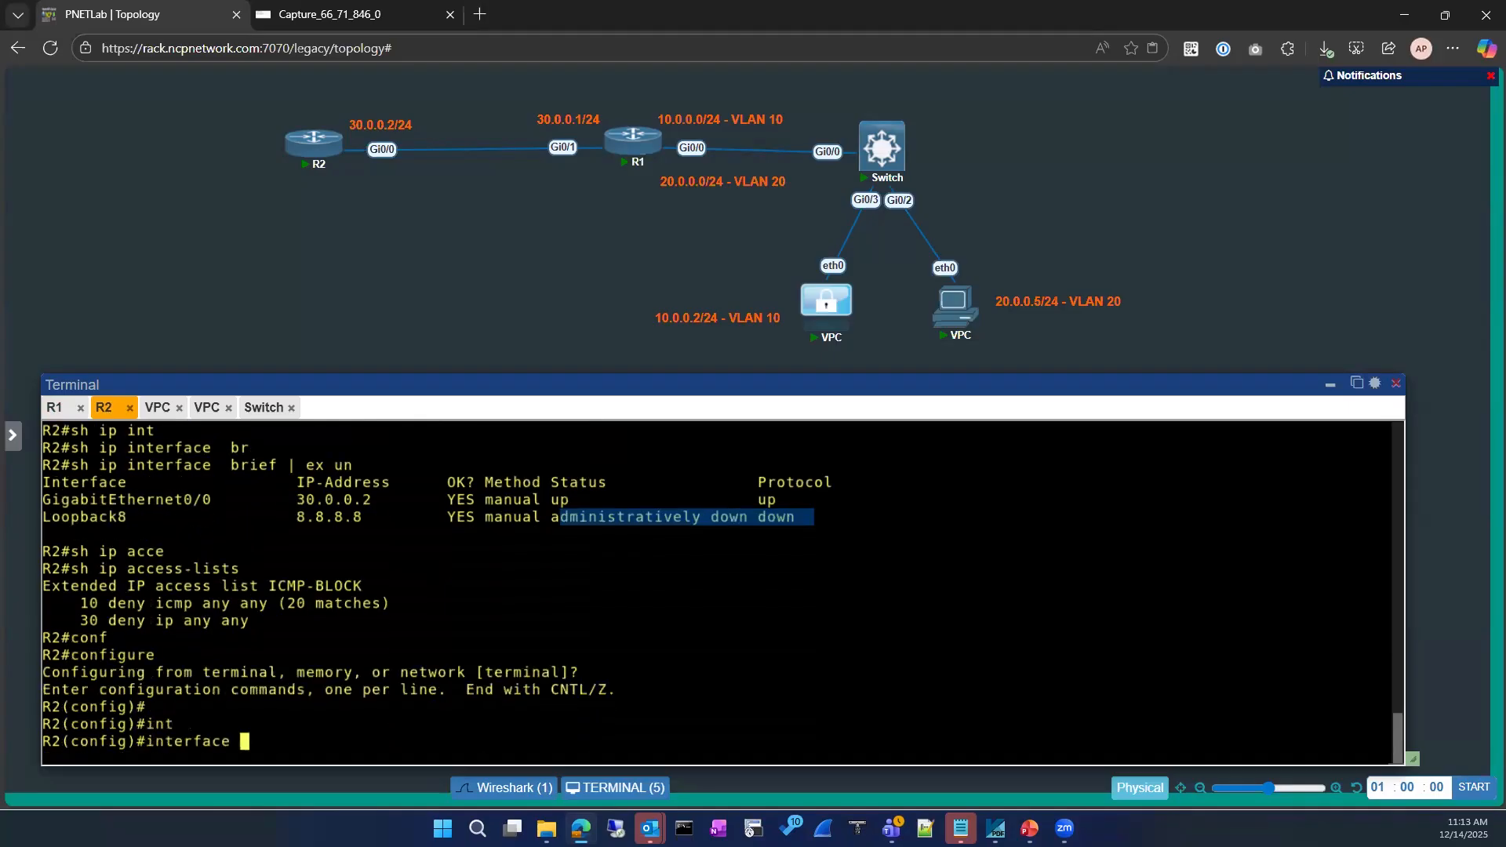
text(gi)
key(Tab)
text(0/0)
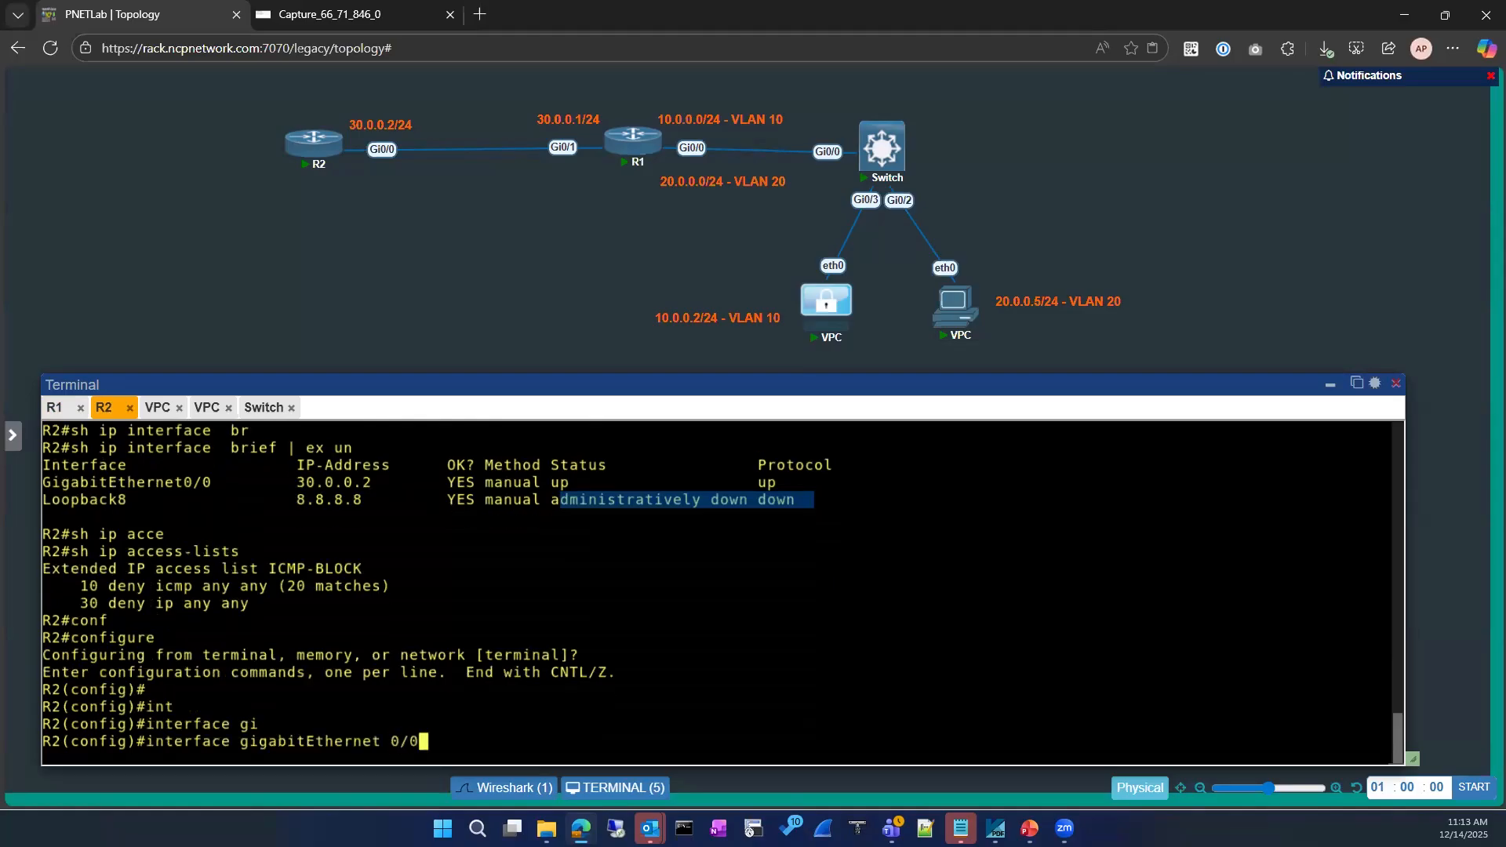
key(Return)
Disable ICMP unreachables on GigabitEthernet0/0 with 'no ip unreachables'
text(ip acce)
key(Tab)
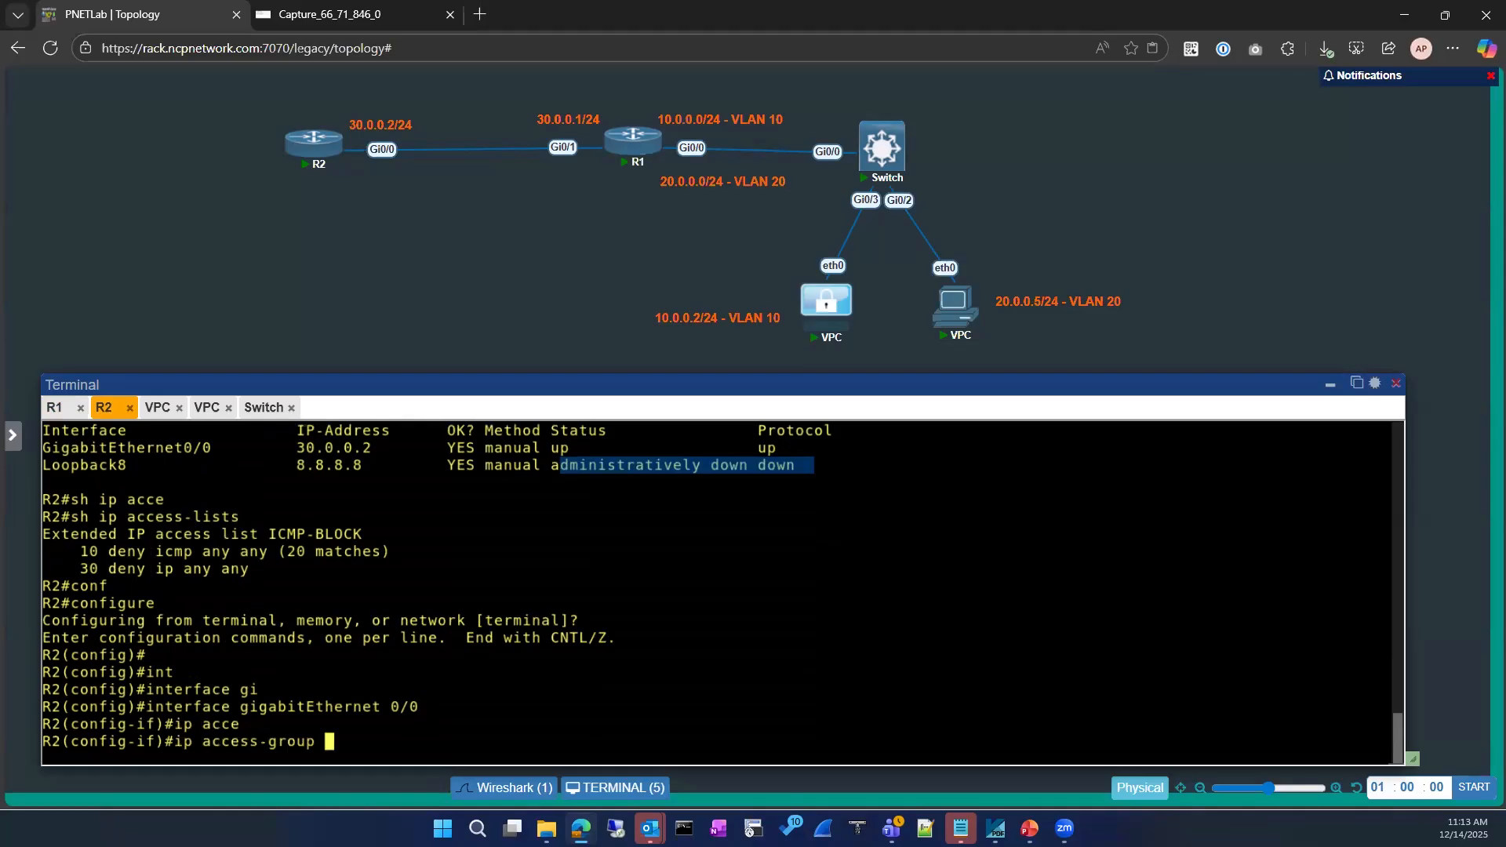
drag(269, 534, 362, 534)
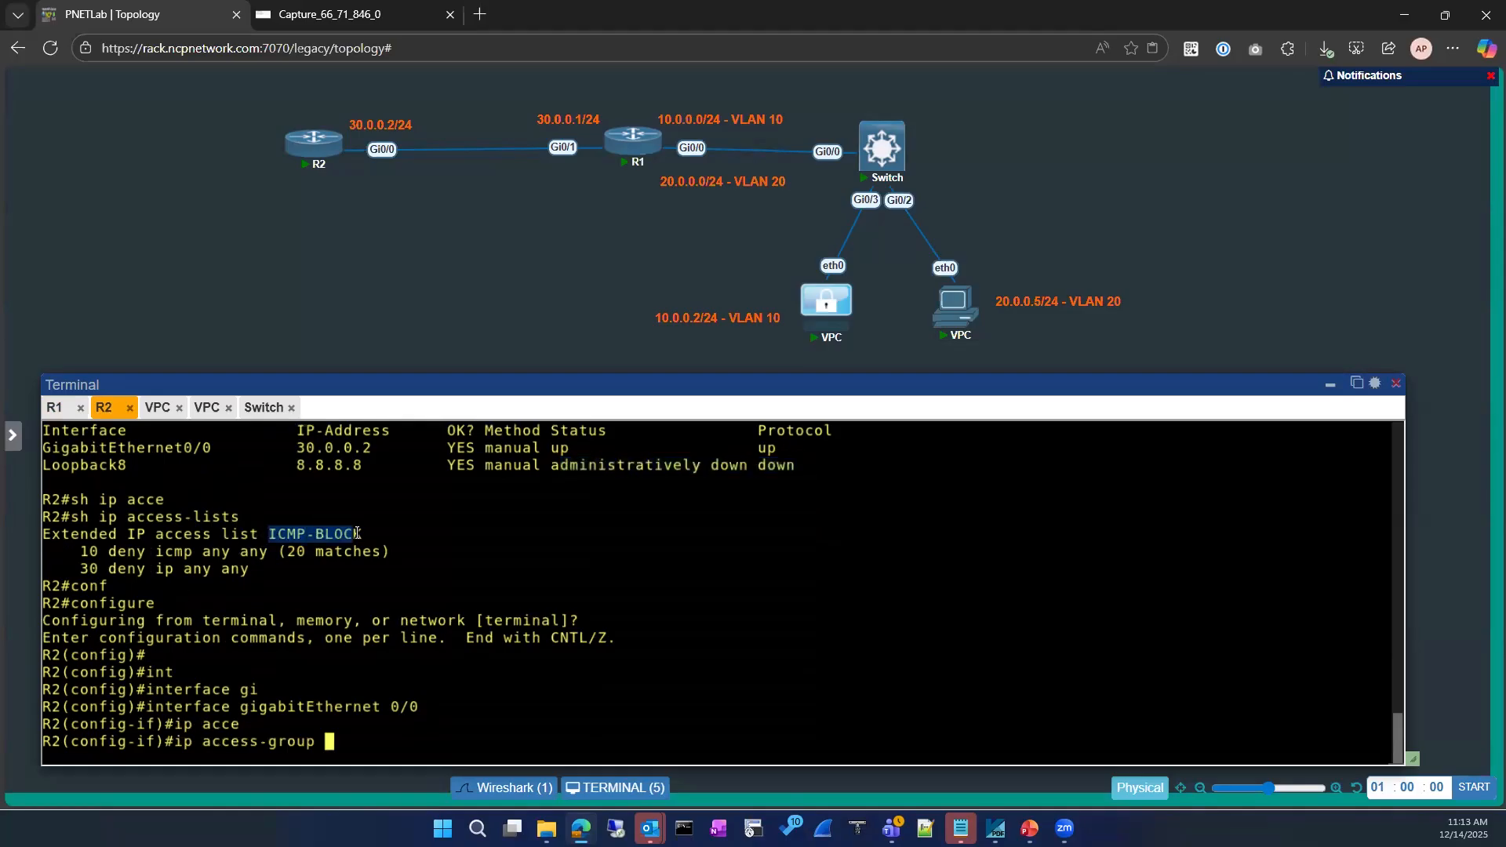
right_click(502, 578)
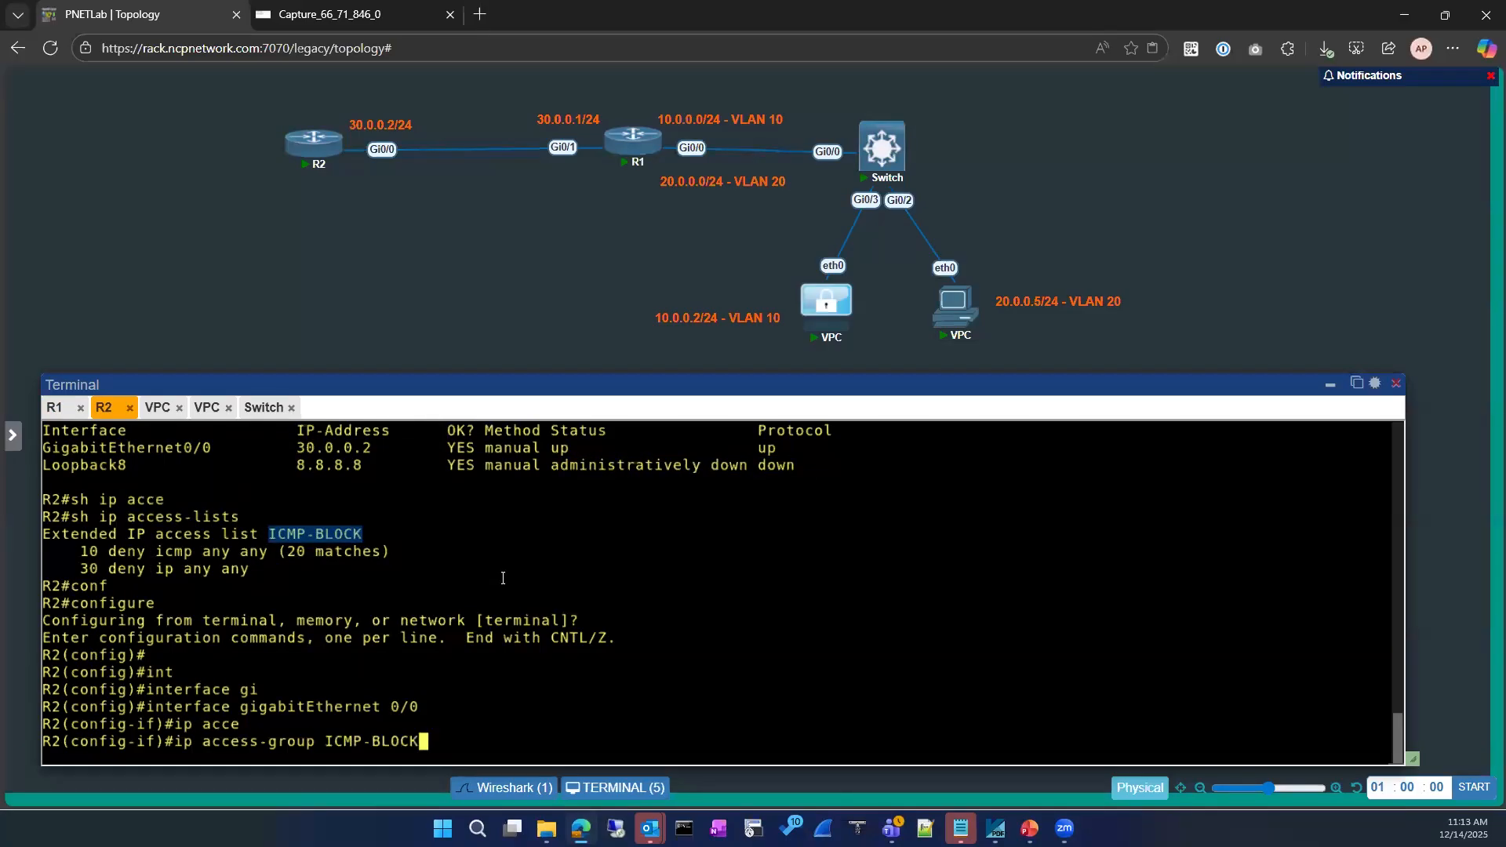
key(BackSpace)
key(BackSpace)
key(BackSpace)
key(BackSpace)
key(BackSpace)
key(BackSpace)
key(BackSpace)
key(BackSpace)
key(BackSpace)
key(BackSpace)
key(BackSpace)
key(BackSpace)
key(BackSpace)
key(BackSpace)
key(BackSpace)
key(BackSpace)
key(BackSpace)
key(BackSpace)
key(BackSpace)
key(BackSpace)
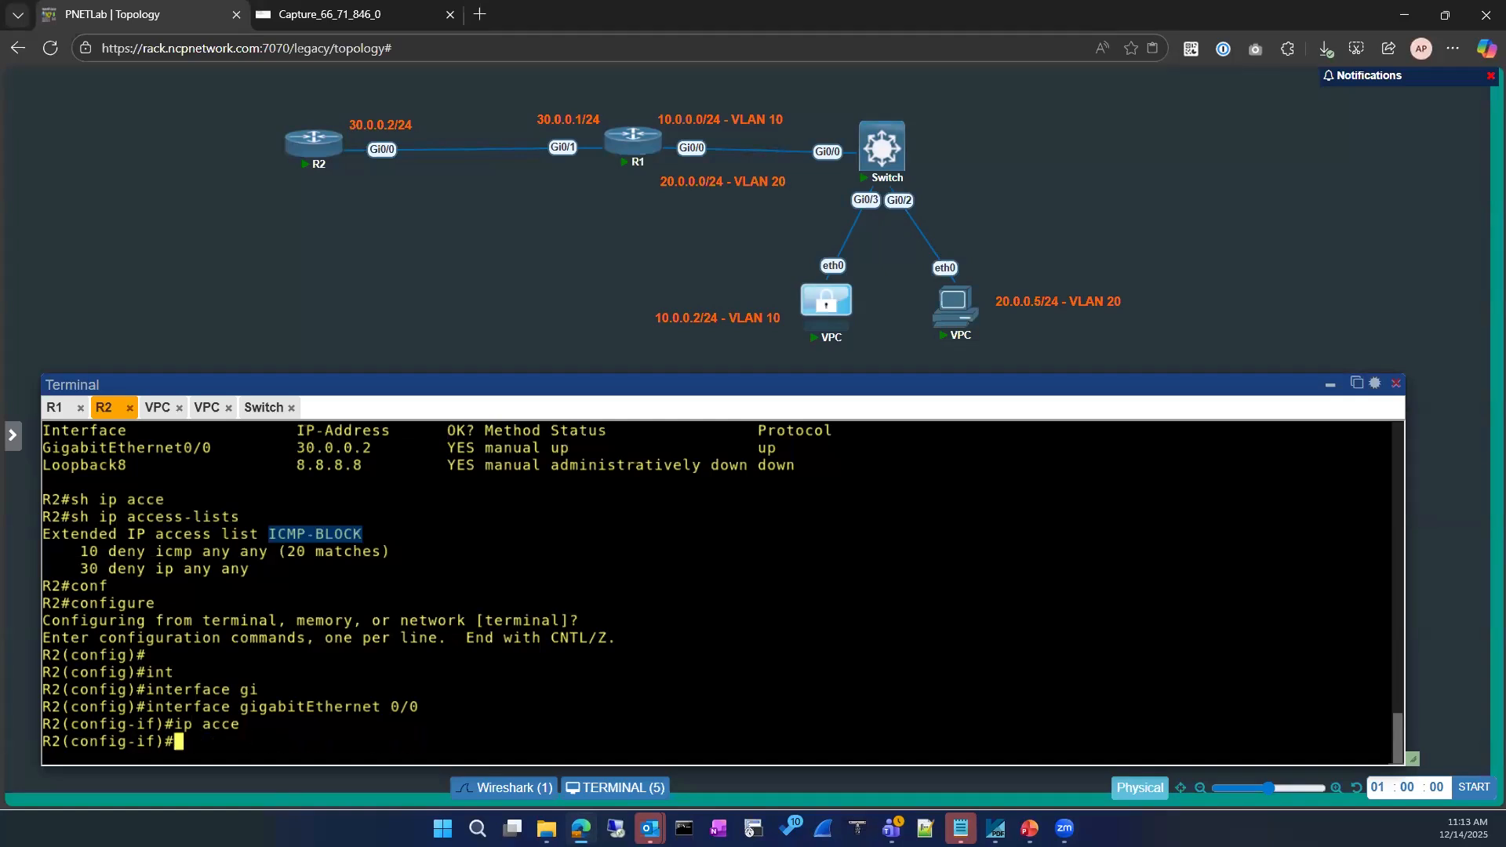
text(no ip un)
key(Tab)
text(r)
key(Tab)
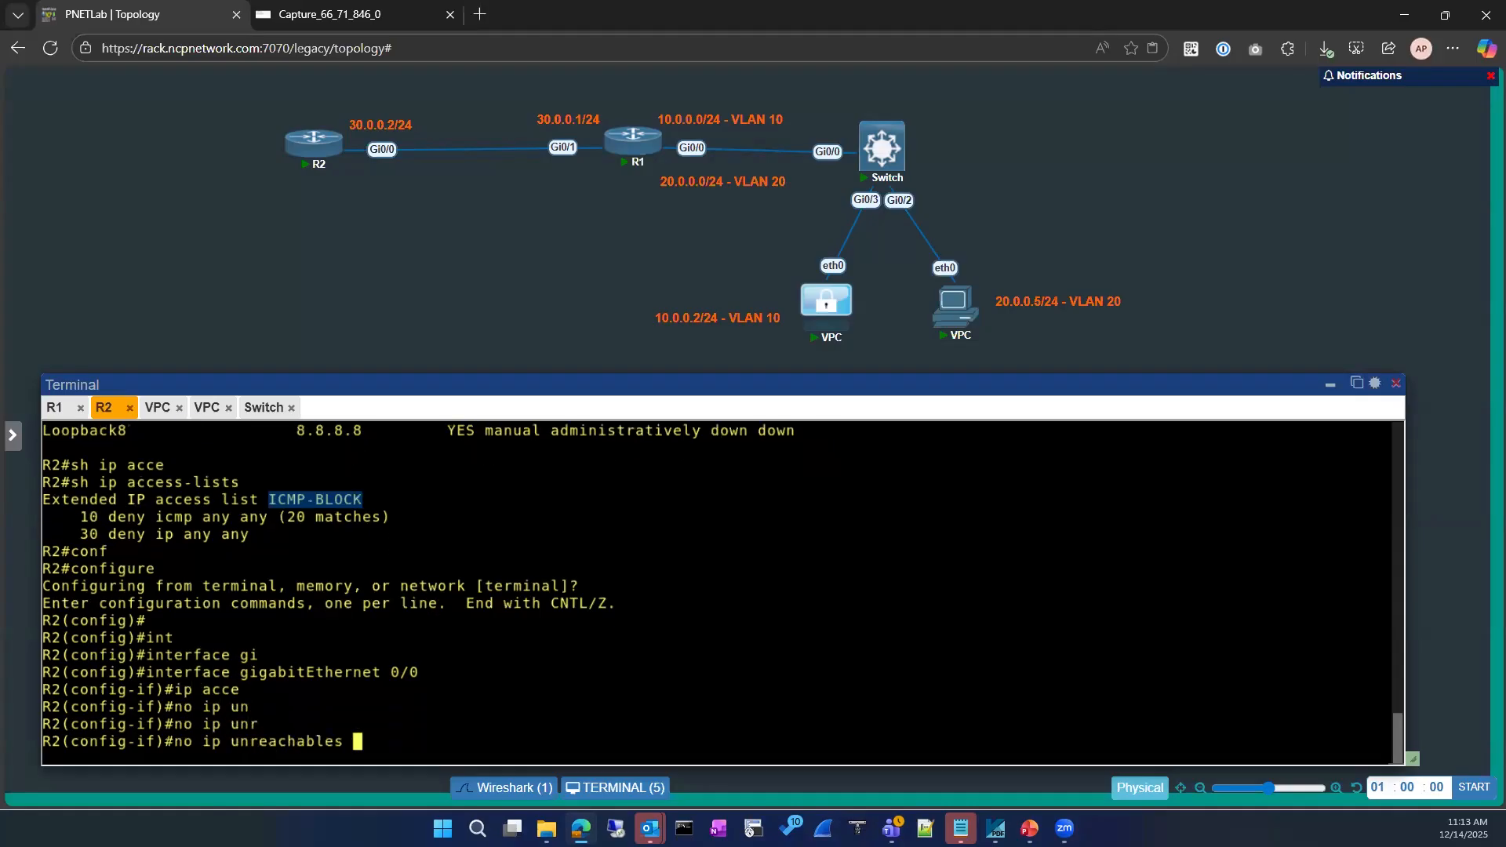
text(?)
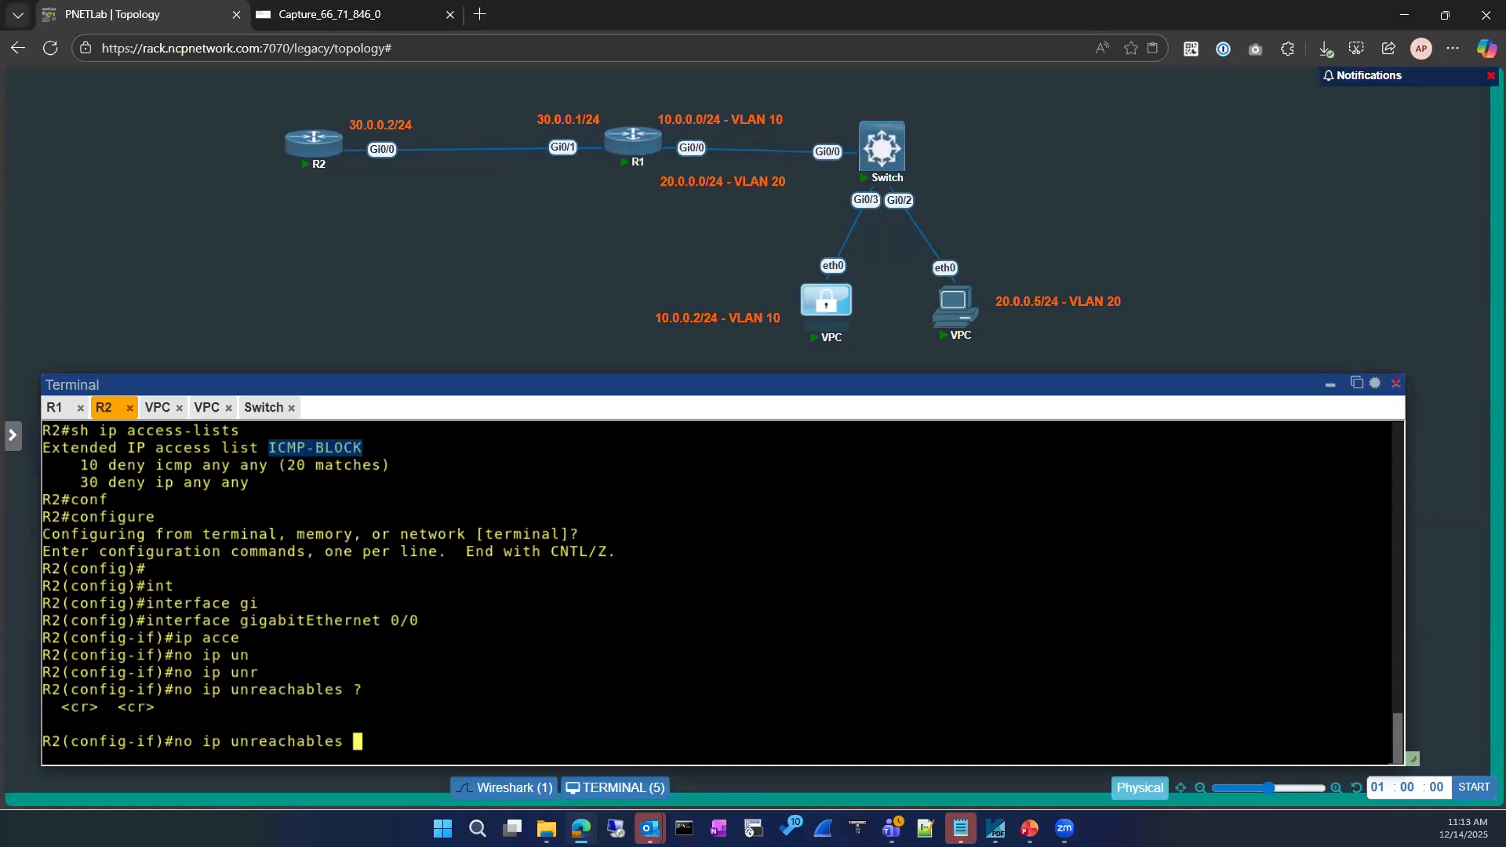
key(Return)
Begin the 'ip access-group' command and look through earlier output for the access list name
text(ip acce)
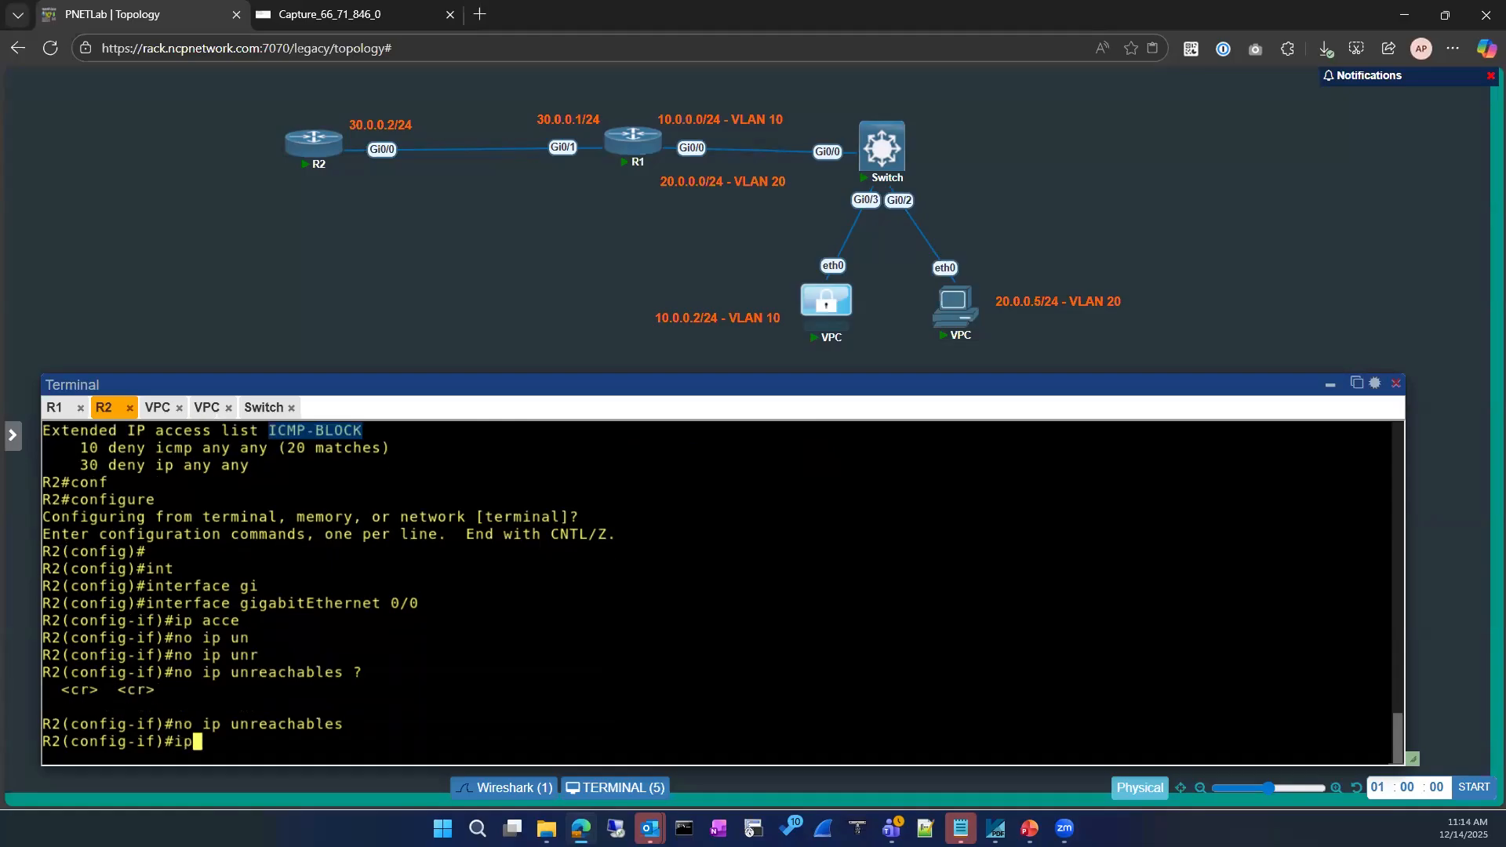
key(Tab)
scroll(502, 608, up, 1)
scroll(502, 608, down, 1)
text(ess-group)
key(Tab)
text(x)
key(Tab)
text(t)
key(Tab)
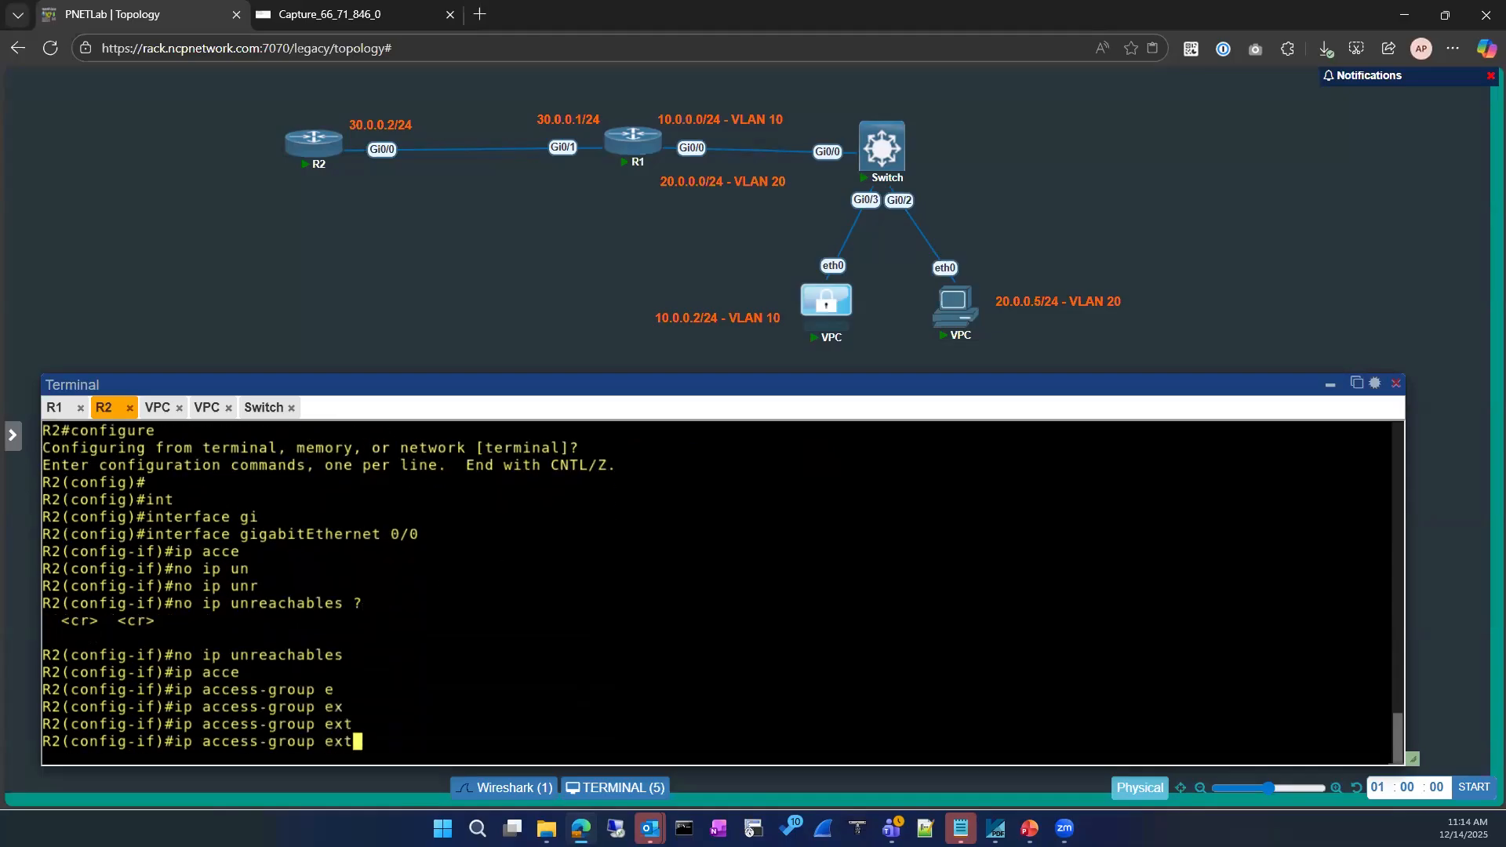
key(BackSpace)
key(BackSpace)
key(BackSpace)
scroll(274, 629, up, 2)
scroll(218, 534, down, 1)
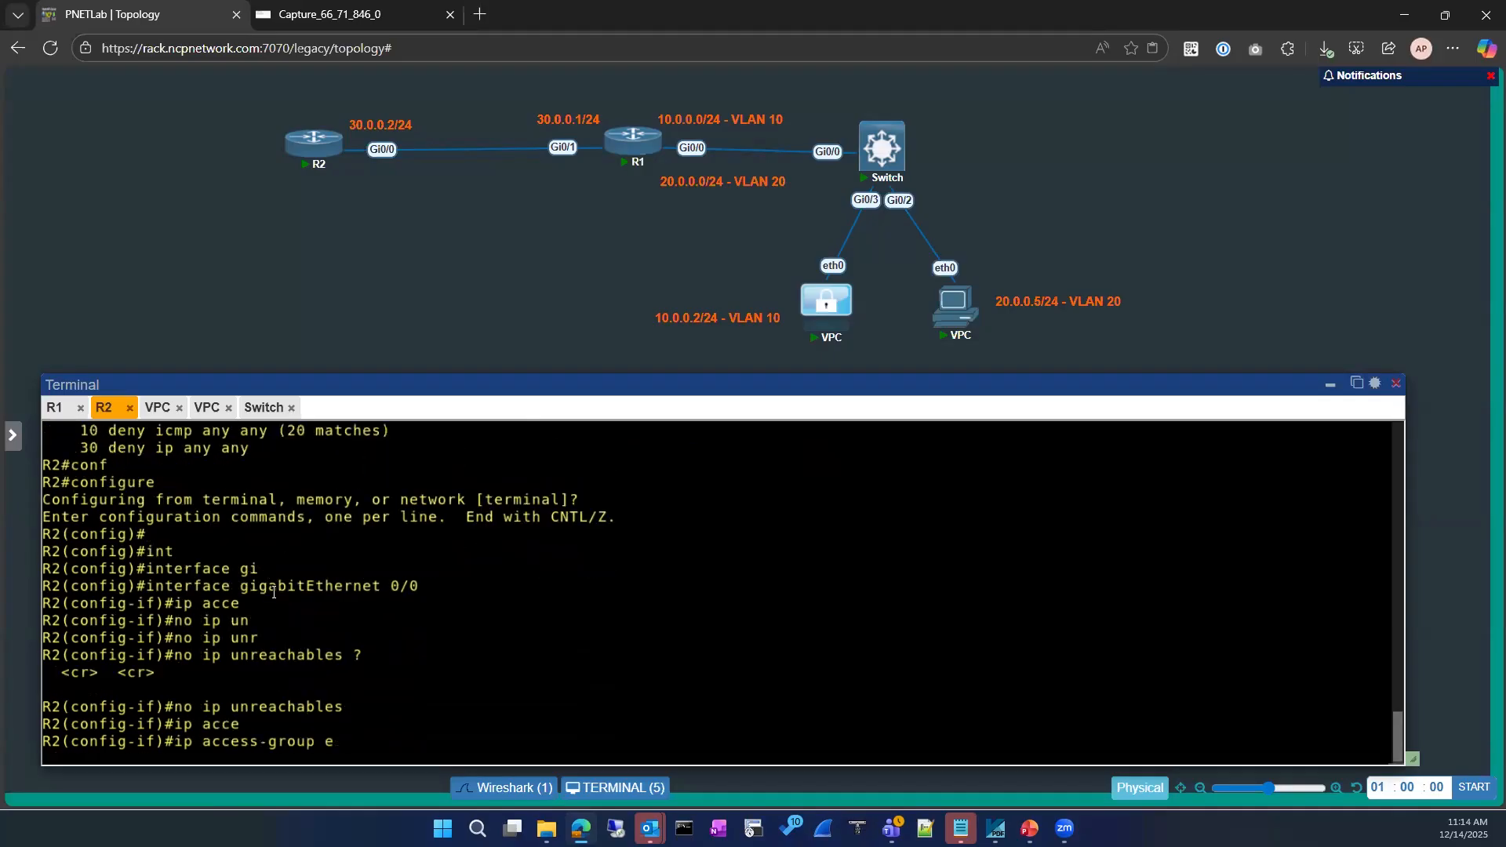
scroll(292, 639, down, 1)
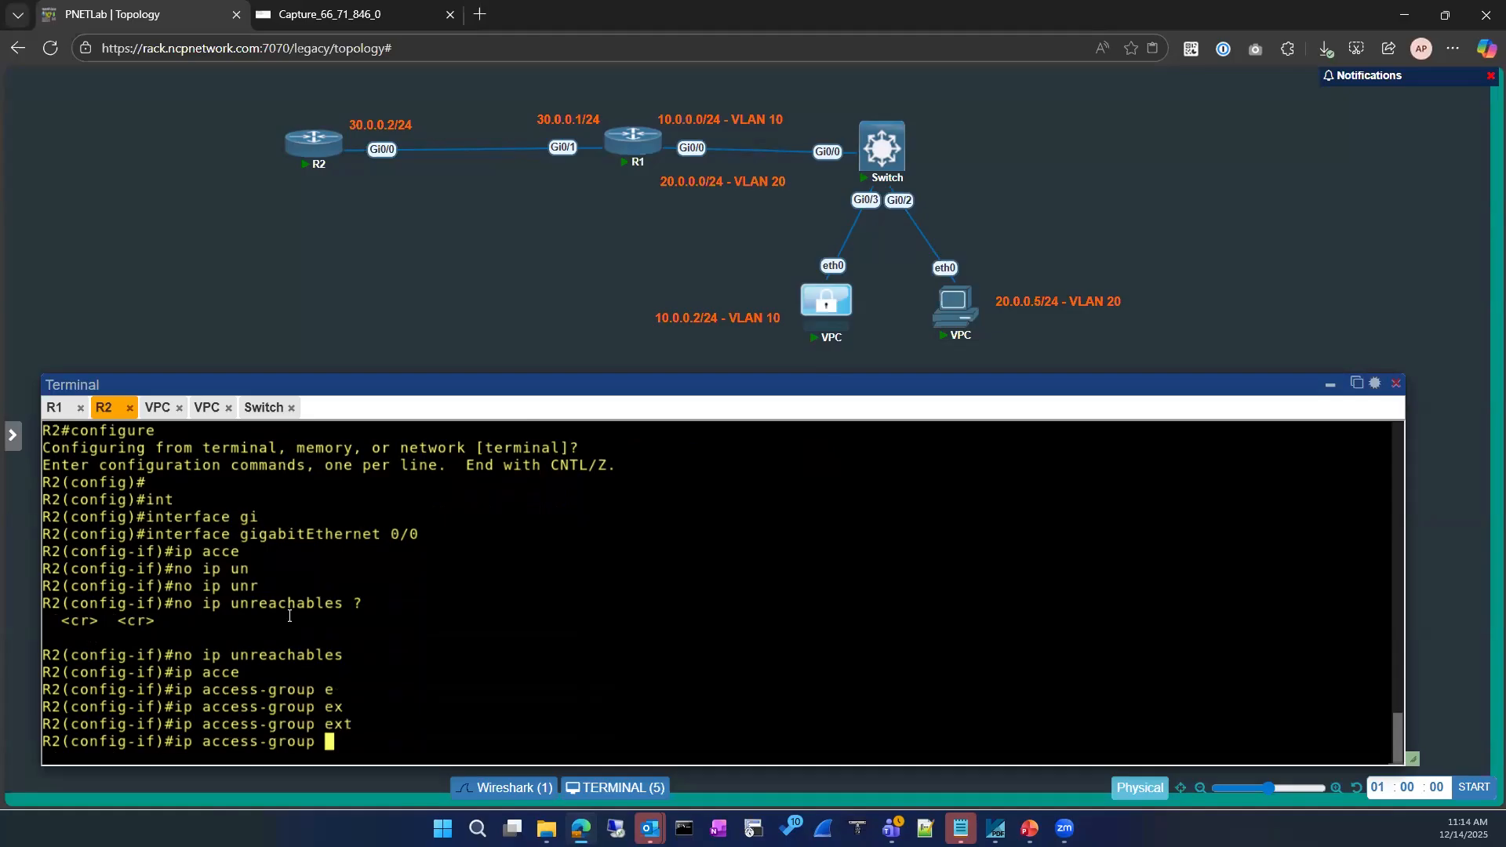
scroll(287, 612, up, 2)
Apply 'ip access-group ICMP-BLOCK in' on GigabitEthernet0/0, reusing the name from earlier output
click(290, 466)
double_click(290, 466)
scroll(602, 622, down, 2)
right_click(601, 622)
text(in)
key(Tab)
key(Return)
Exit configuration mode and relist R2's interfaces, excluding unassigned ones
text(exit)
key(Return)
text(exit)
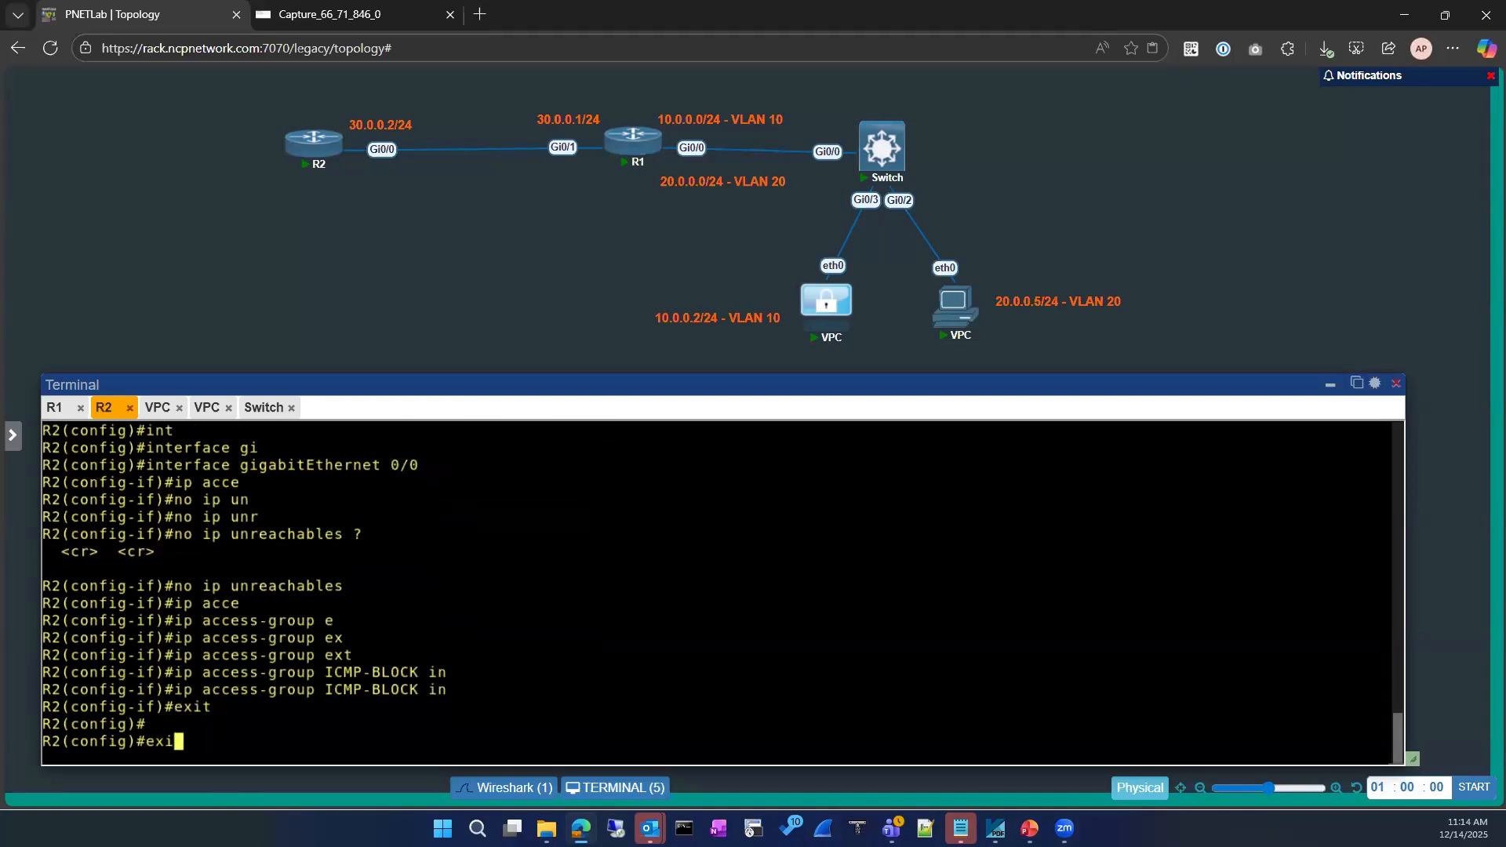
key(Return)
text(configure)
key(Tab)
key(Up)
key(Up)
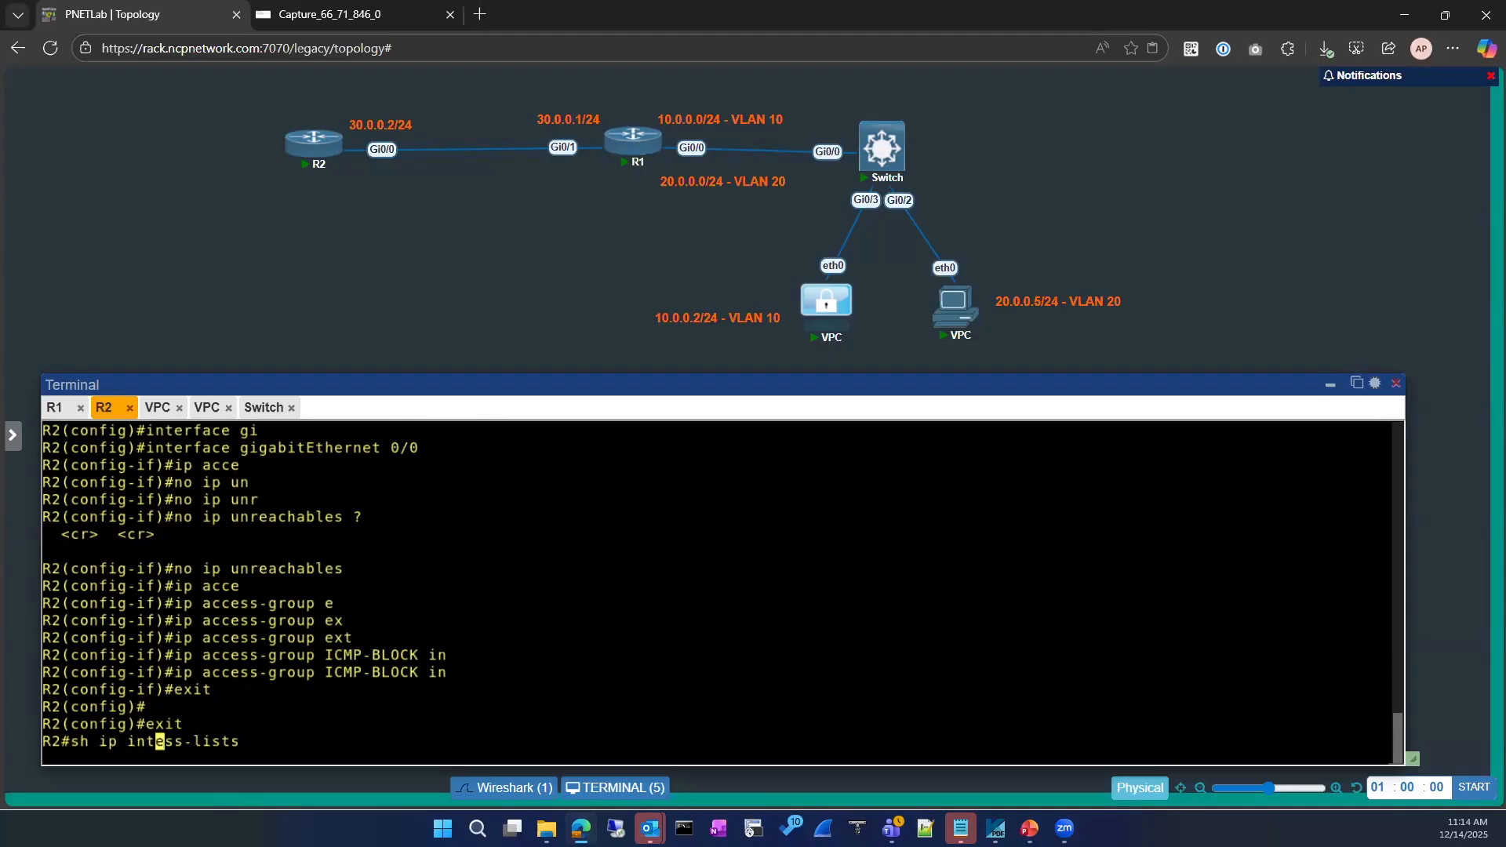
key(Return)
key(Return)
Show the running configuration of interface GigabitEthernet0/0 to confirm the ACL
text(sh run)
key(Tab)
text(in)
key(Tab)
text(gi)
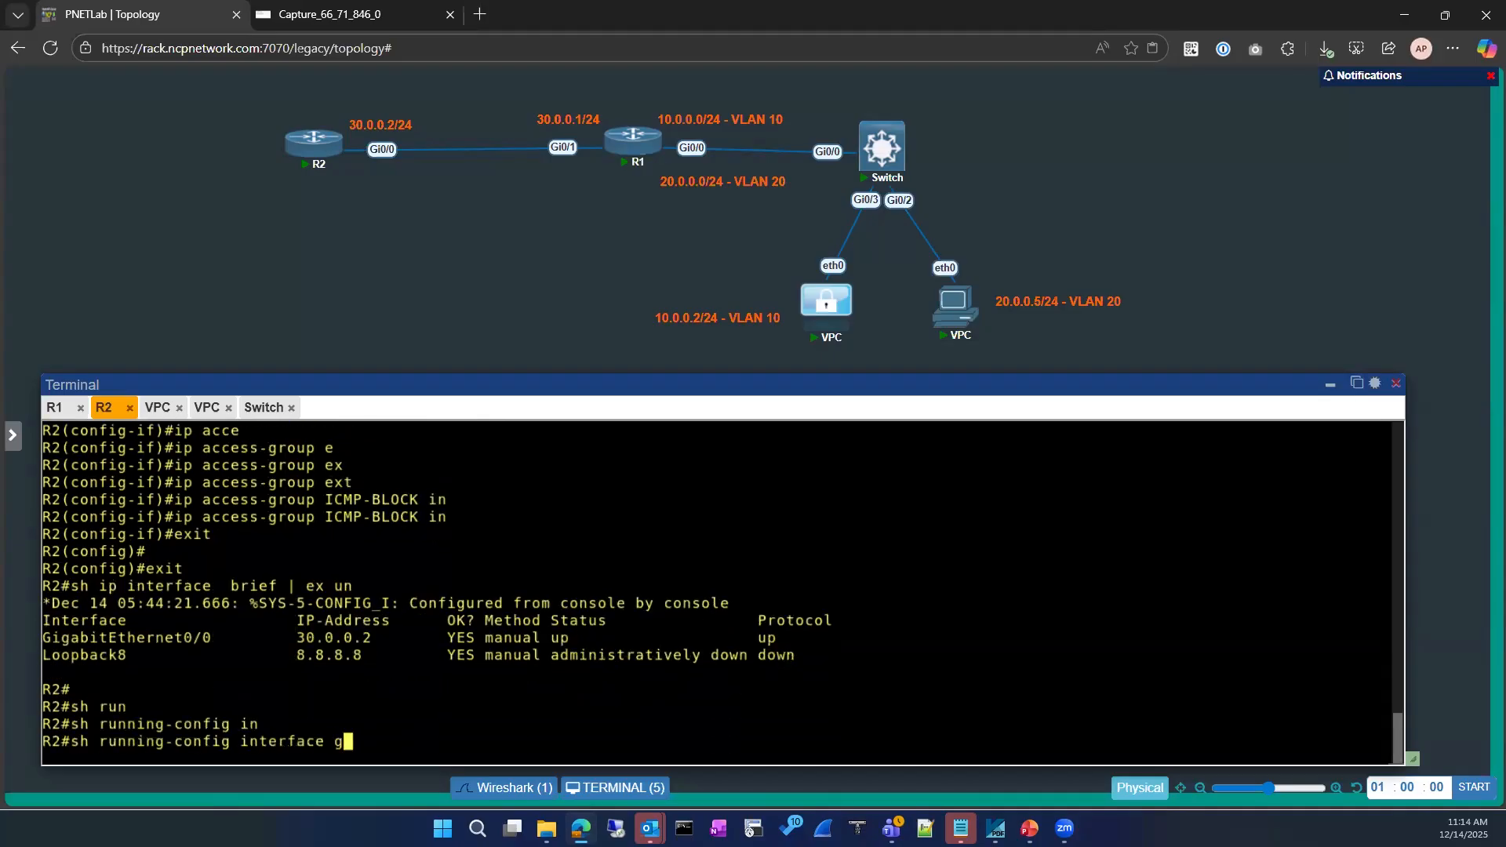
key(Tab)
text(0/0)
key(Return)
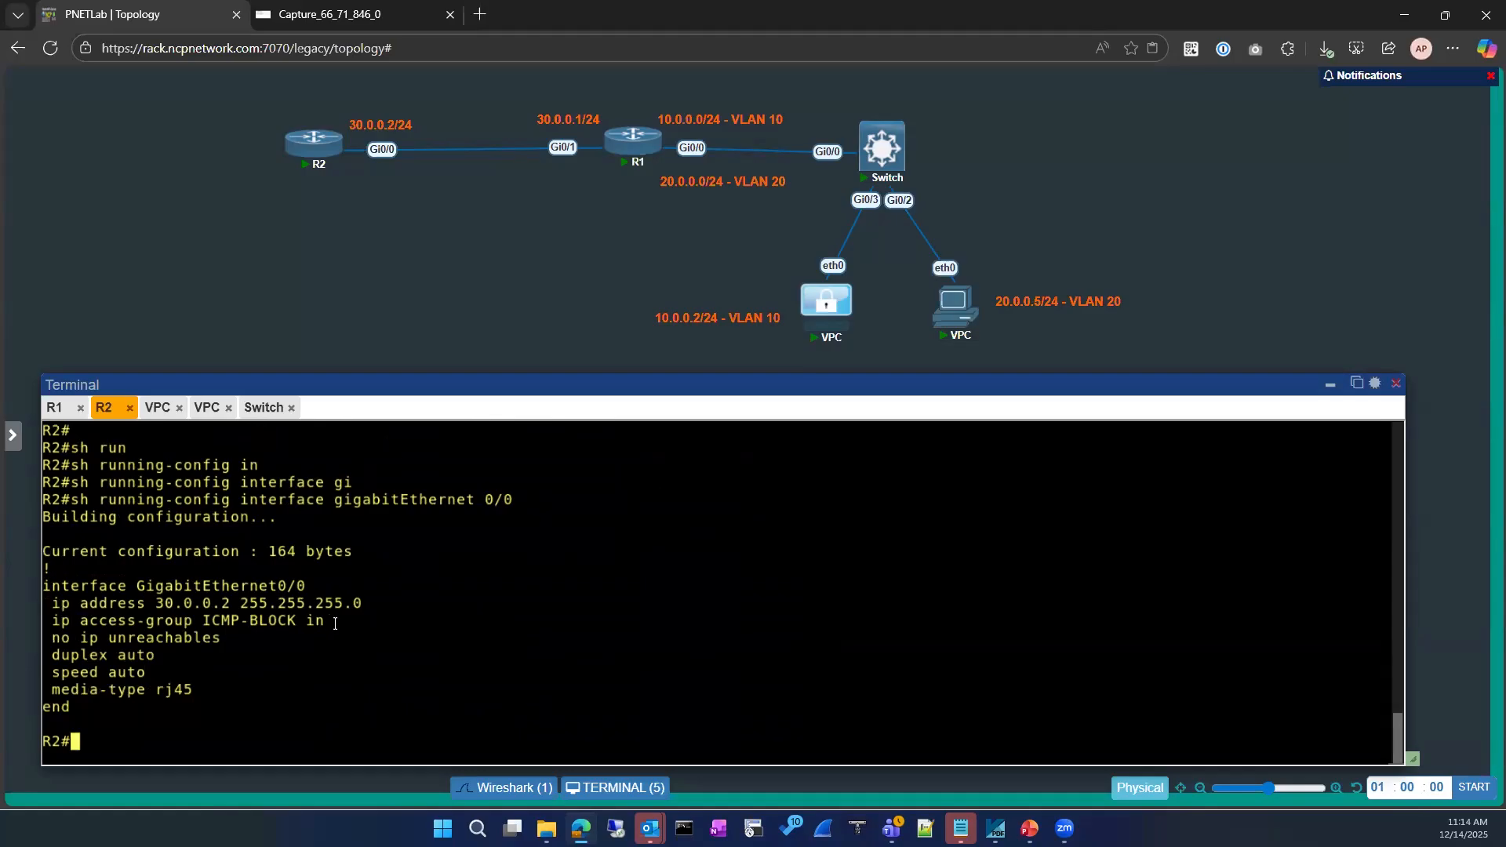
On R1, list the routing configuration with 'show run | section route'
click(56, 408)
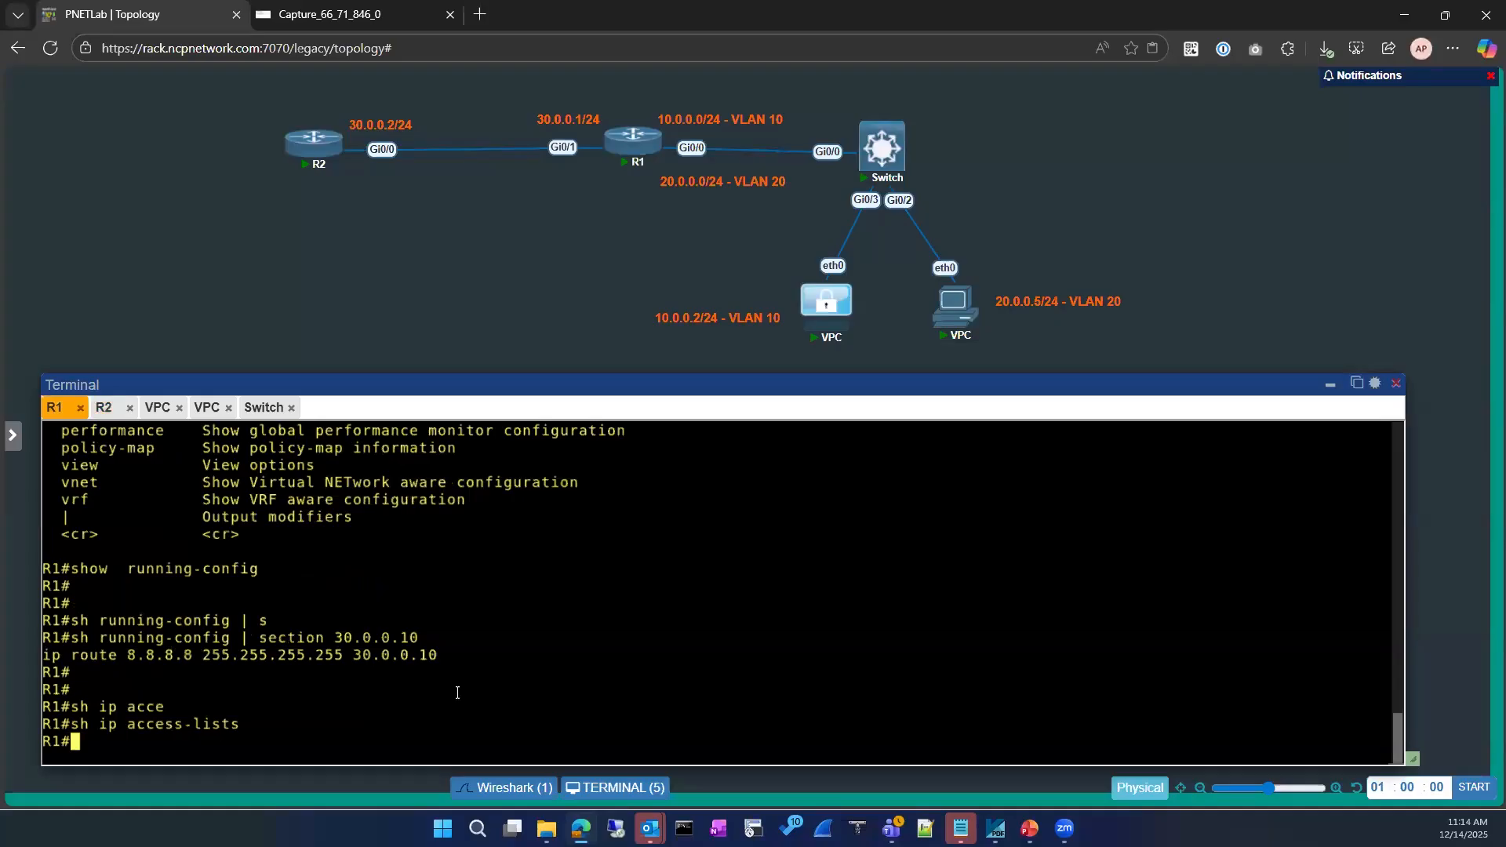
text(conf)
key(Tab)
key(BackSpace)
key(BackSpace)
key(BackSpace)
key(BackSpace)
key(BackSpace)
key(BackSpace)
key(BackSpace)
key(BackSpace)
key(BackSpace)
key(BackSpace)
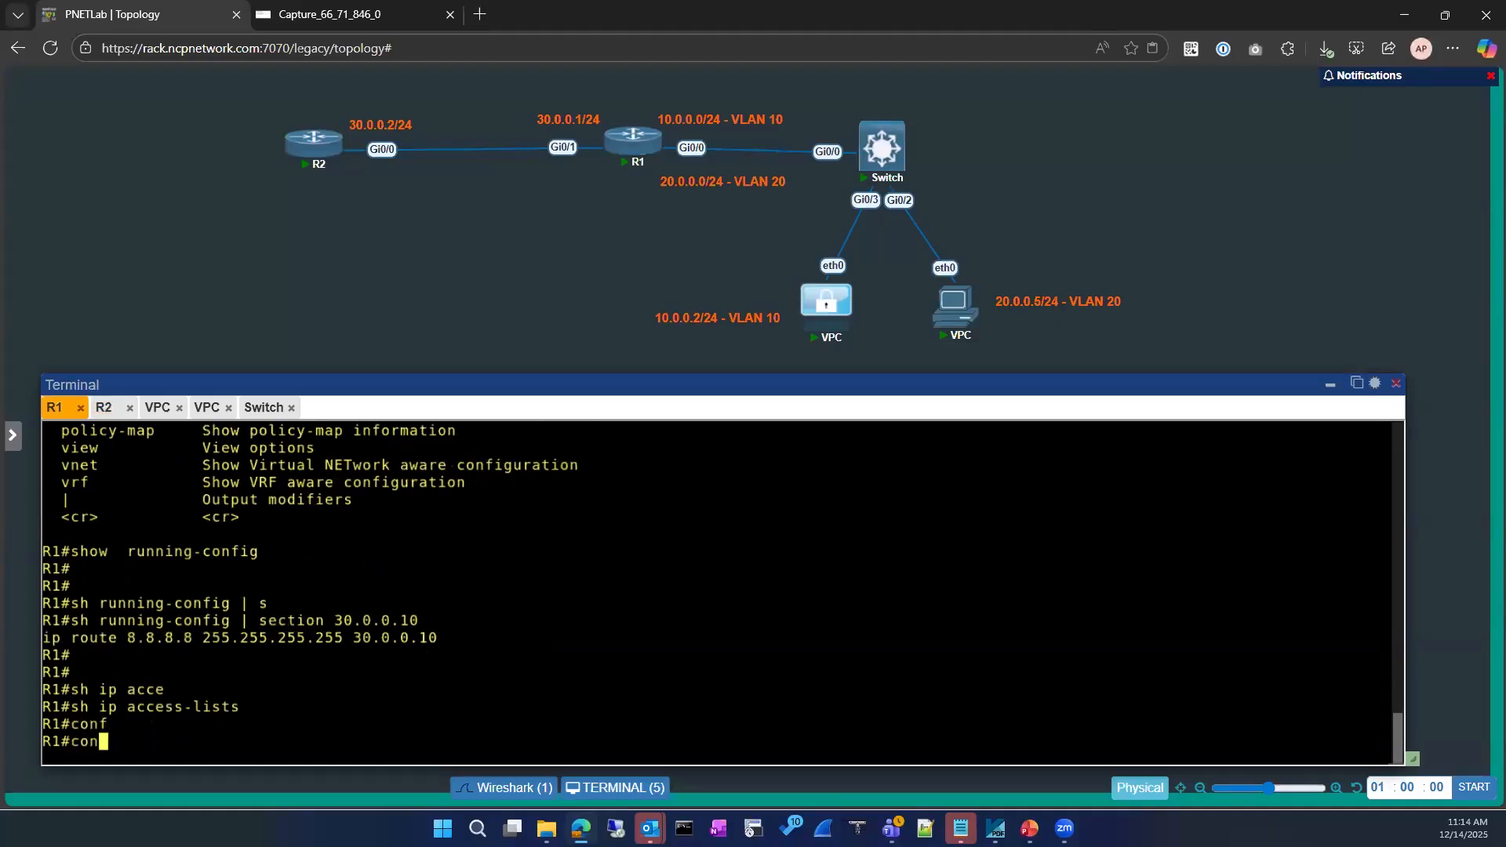
text(sh)
key(Tab)
text(o run)
key(Return)
key(Up)
key(BackSpace)
key(BackSpace)
key(BackSpace)
key(BackSpace)
key(BackSpace)
text(running-)
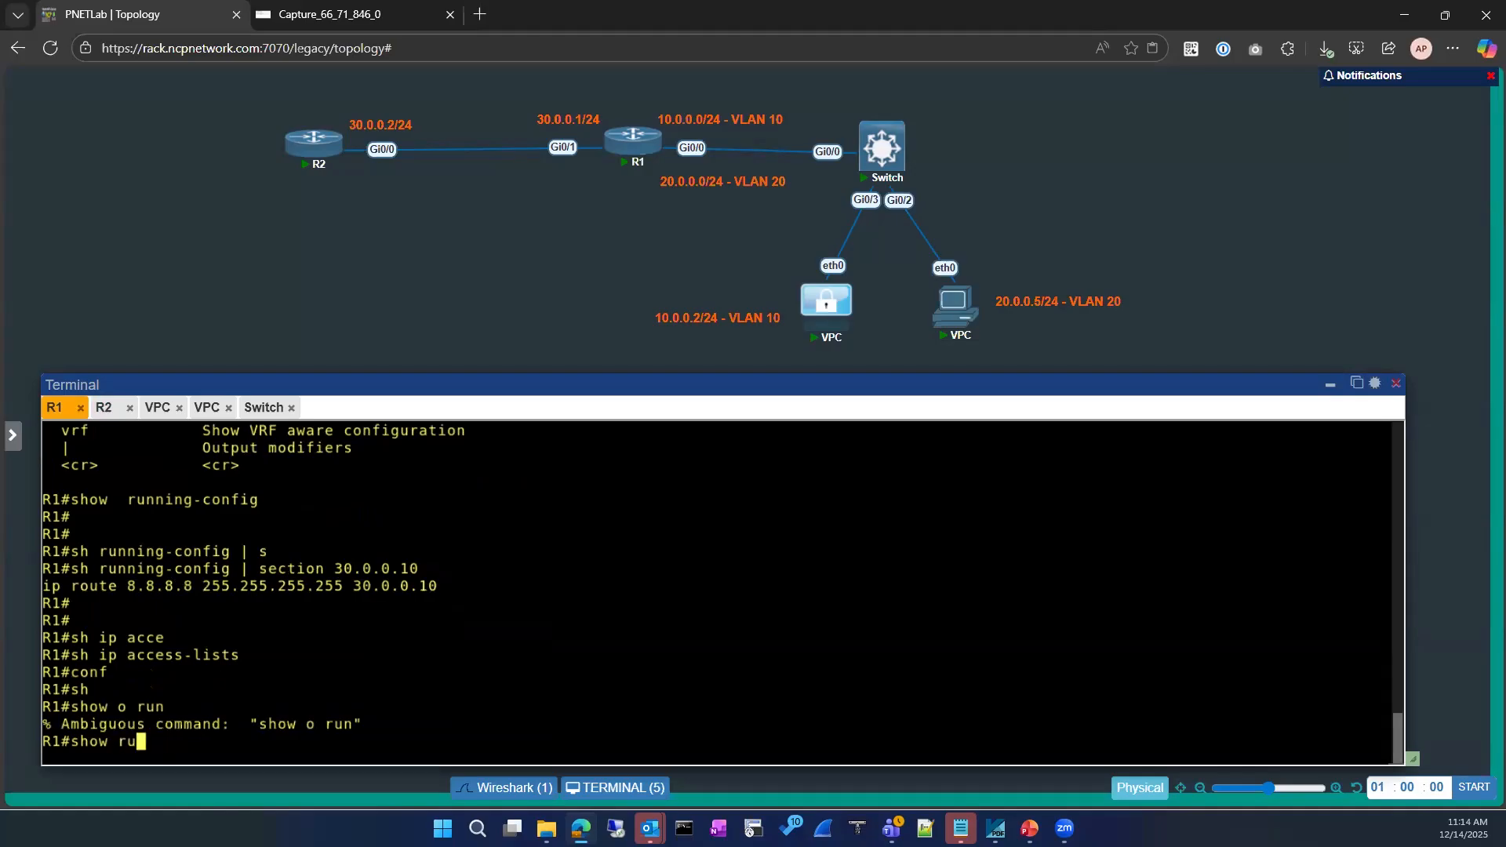
key(Tab)
text(| se)
key(Tab)
text(route)
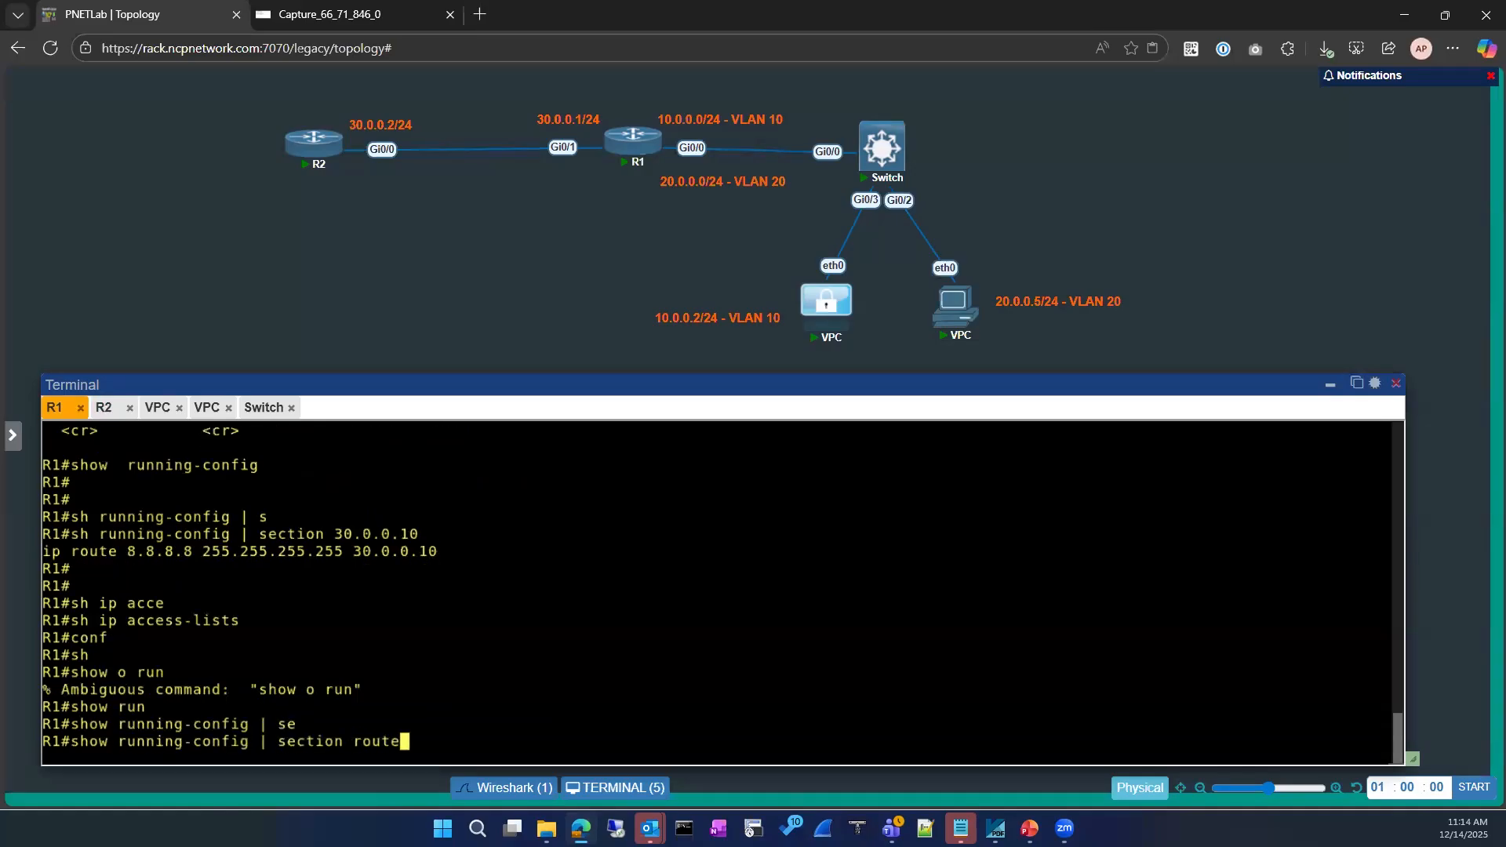
key(Return)
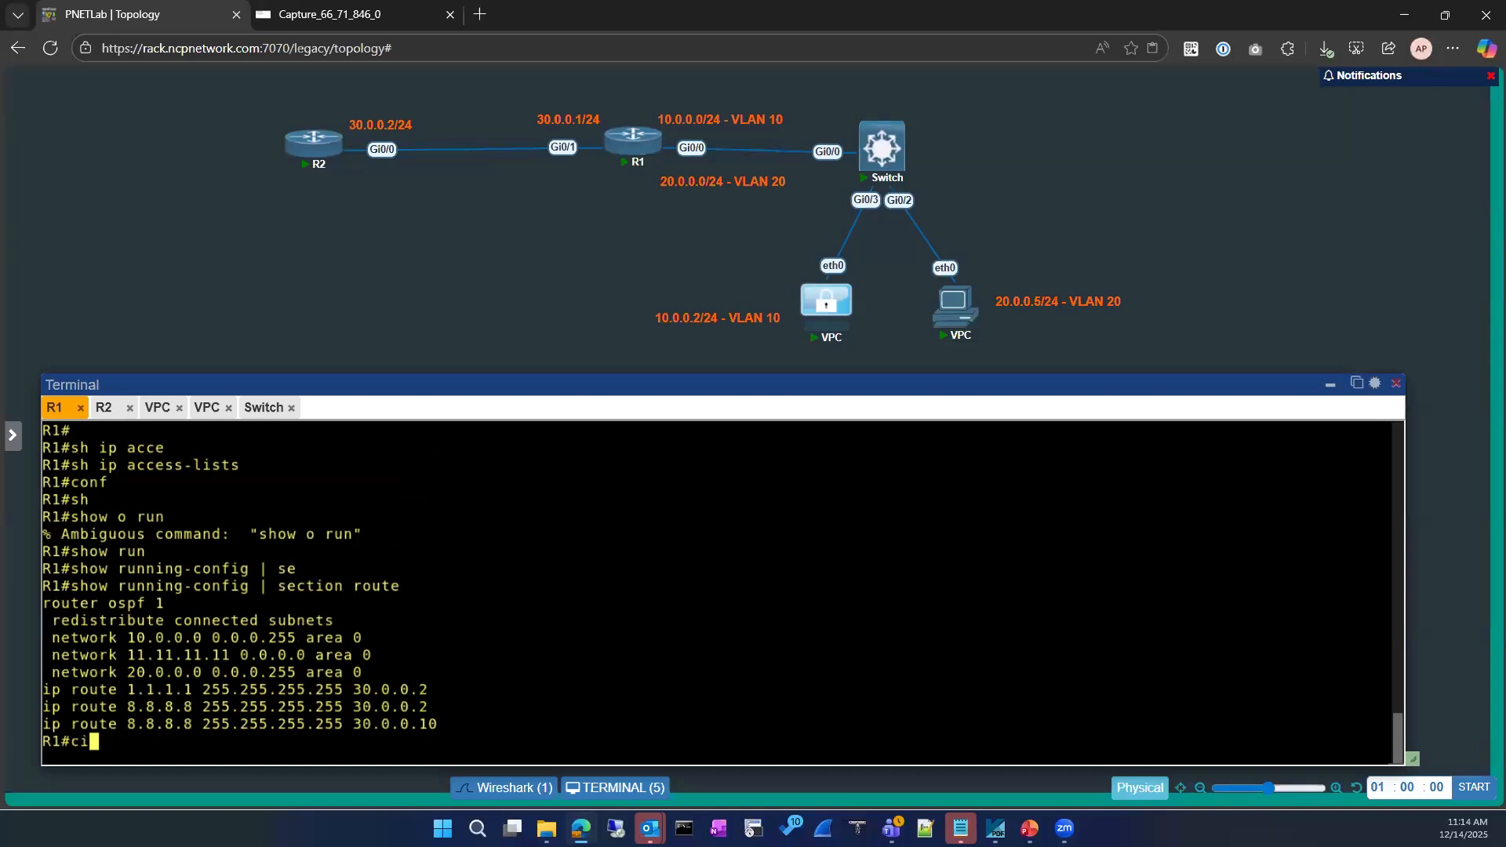
Remove 'ip route 8.8.8.8 255.255.255.255 30.0.0.10' from R1 and exit configuration mode
text(conf)
key(Tab)
key(Return)
key(Return)
text(no ip)
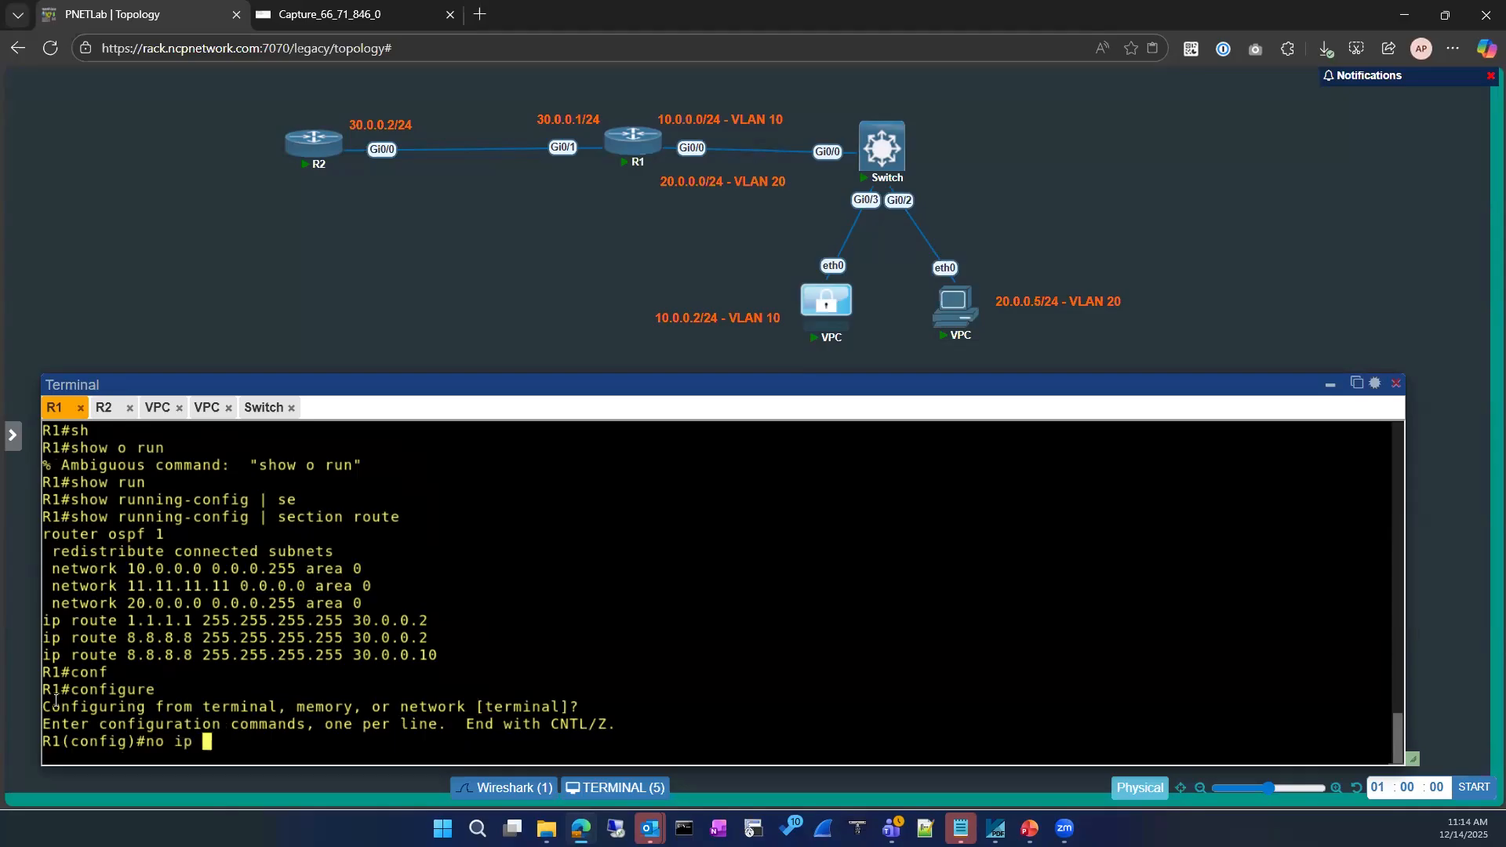
drag(70, 660, 635, 652)
text(route 8.8.8.8 255.255.255.255 30.0.0.10)
key(Return)
text(exit)
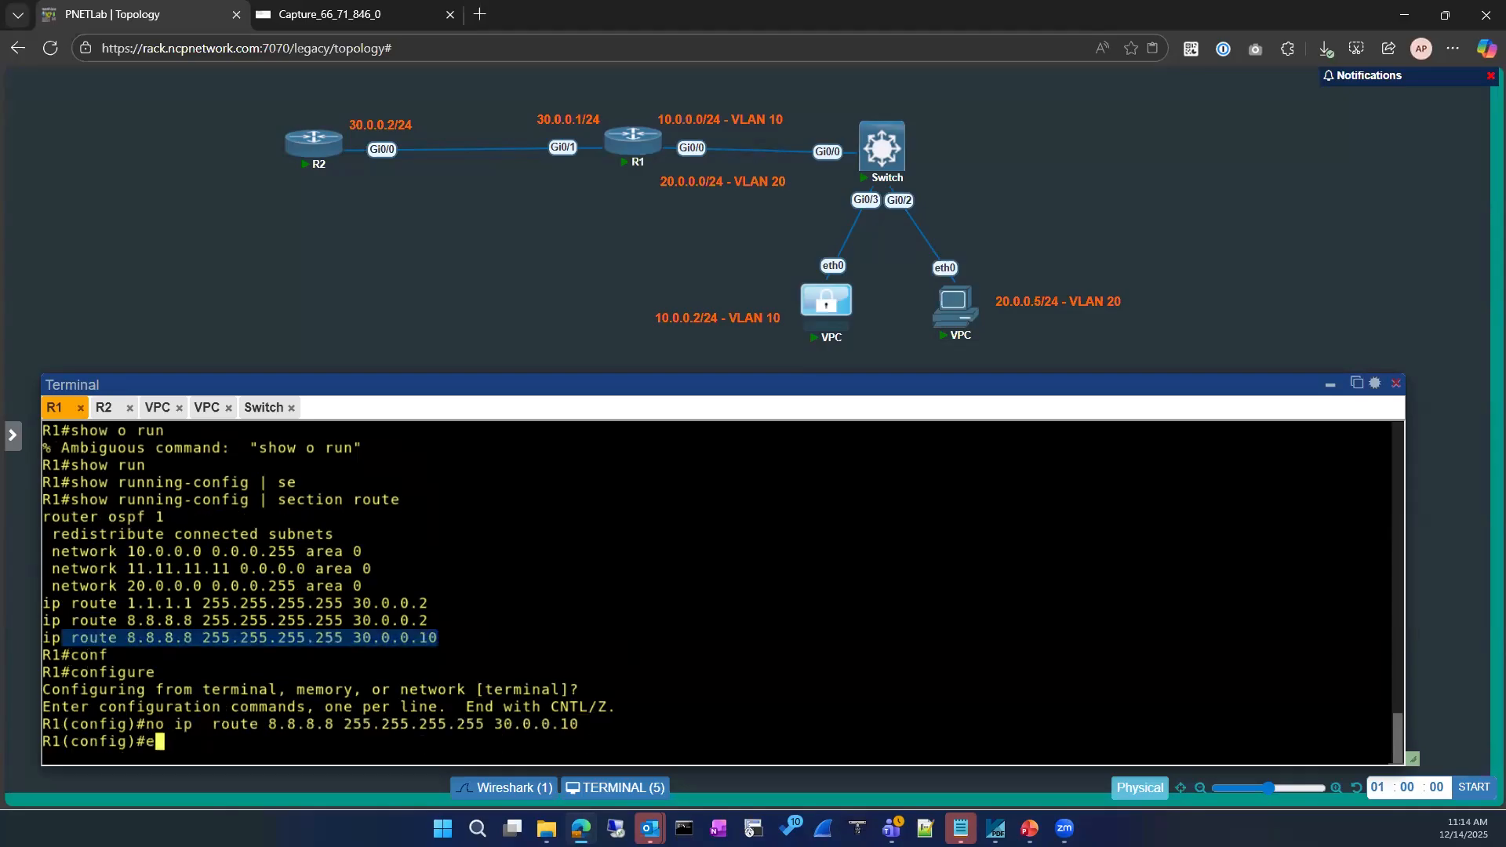
key(Return)
key(Return)
key(Return)
Ping 8.8.8.8 from R1, then from the VLAN 10 VPC
text(ping)
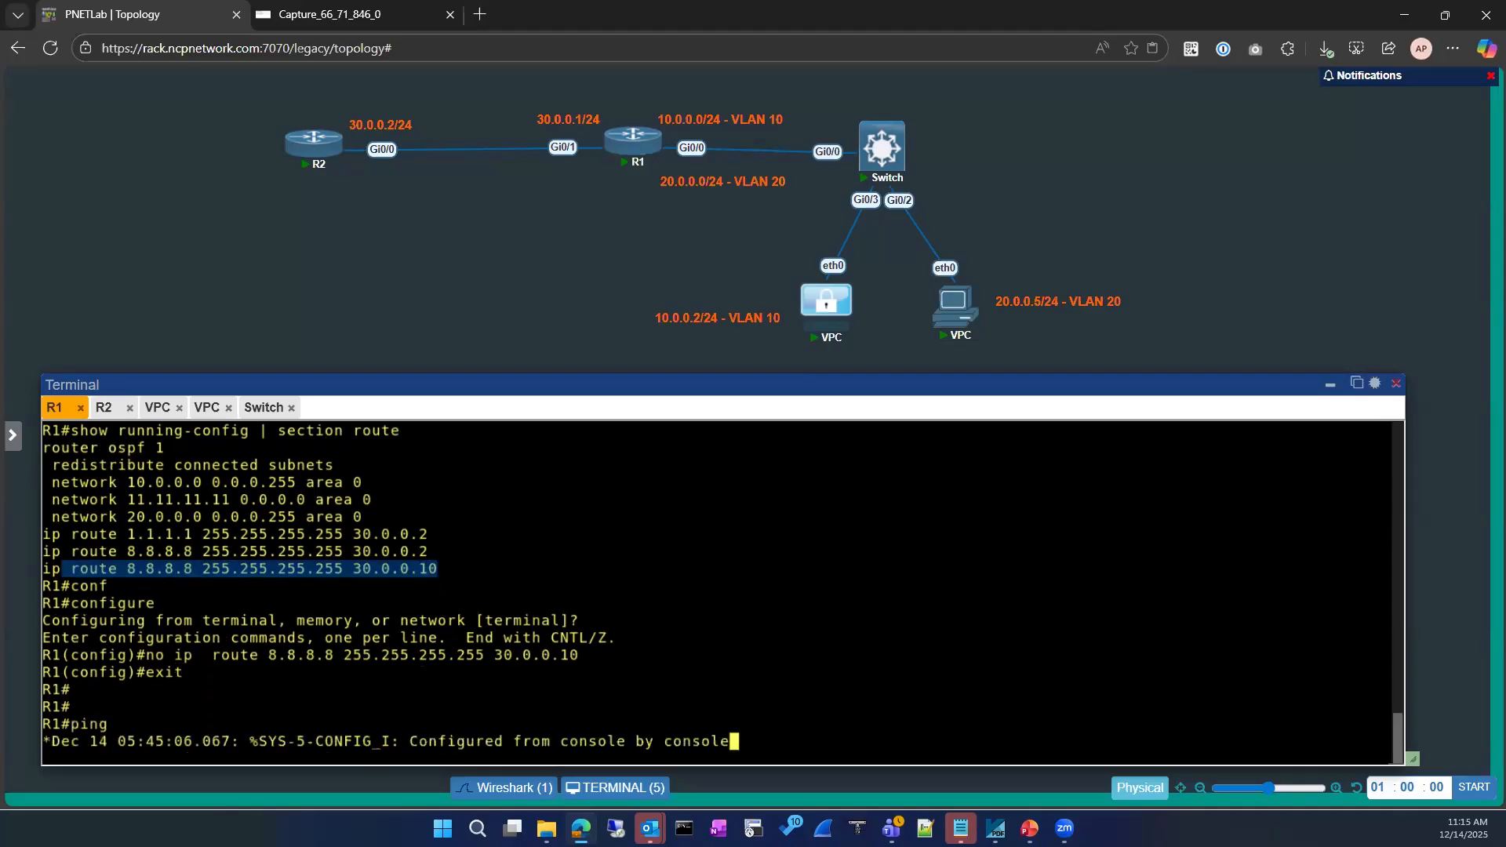
text(8.8.8.8)
key(Return)
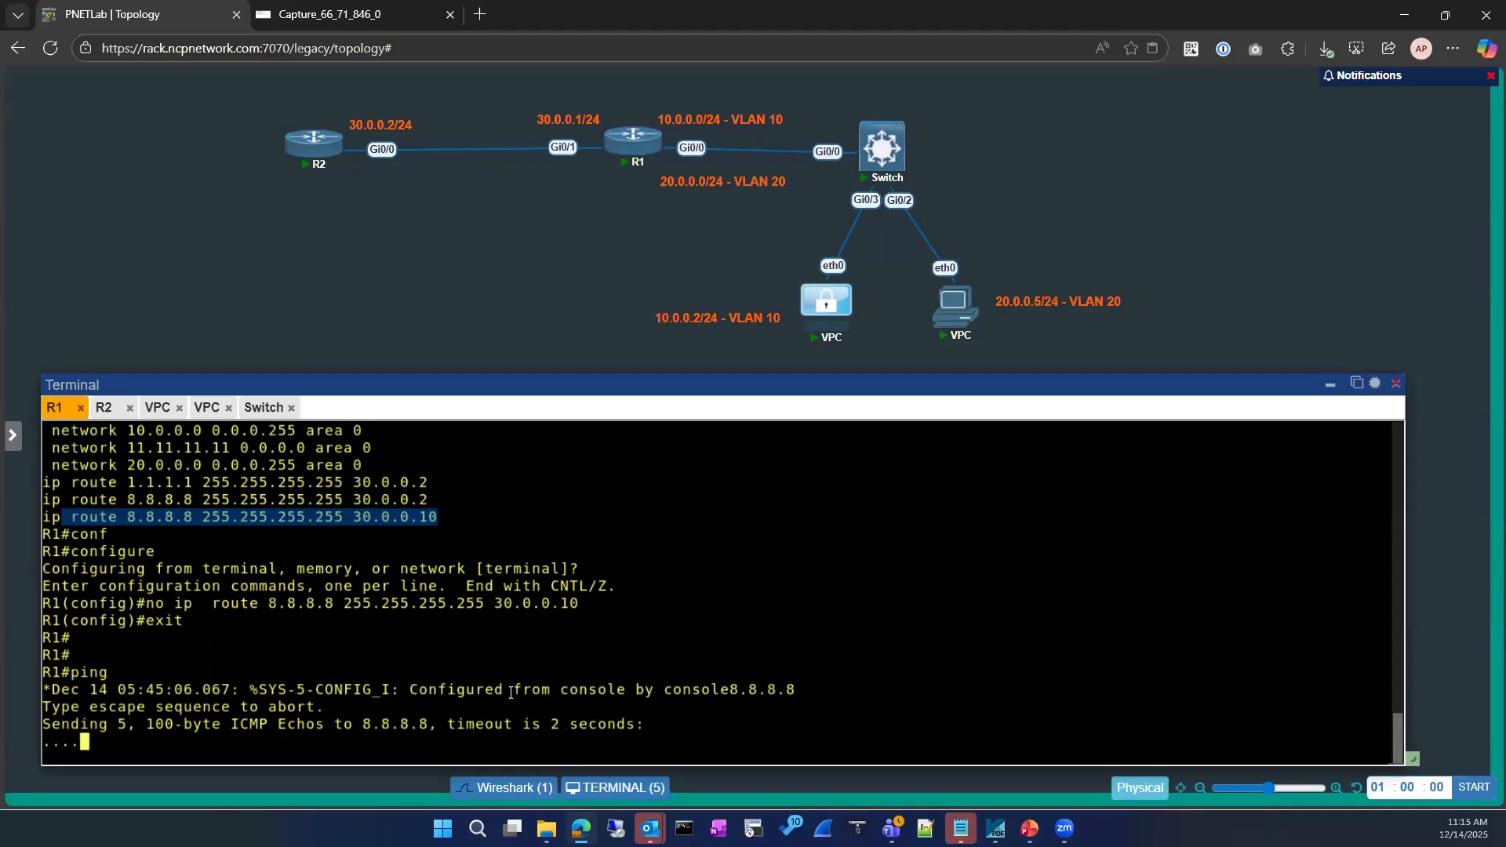
text(ping )
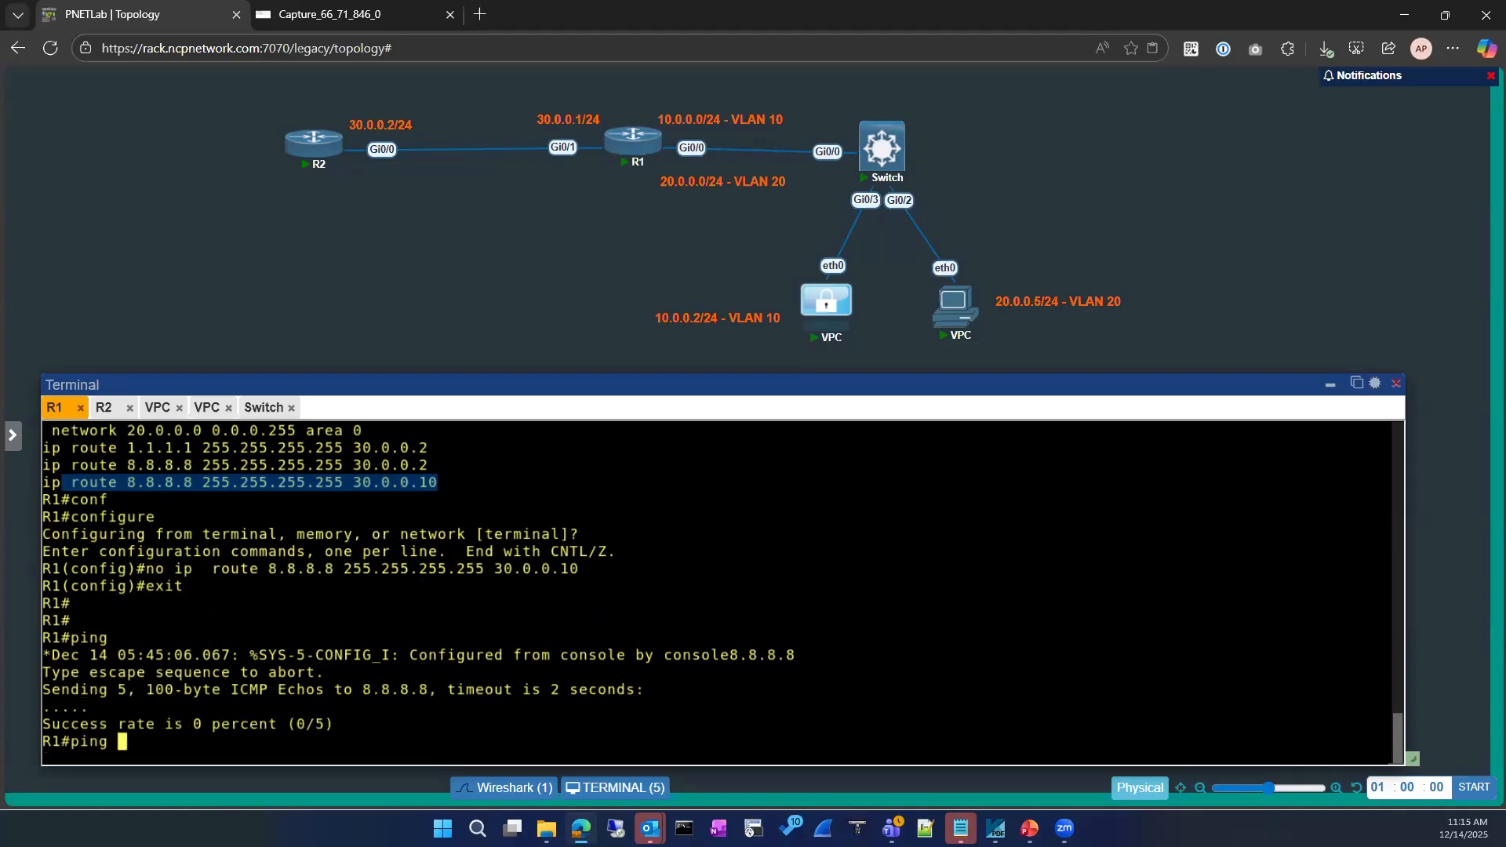
text(8.8.8.8)
key(Return)
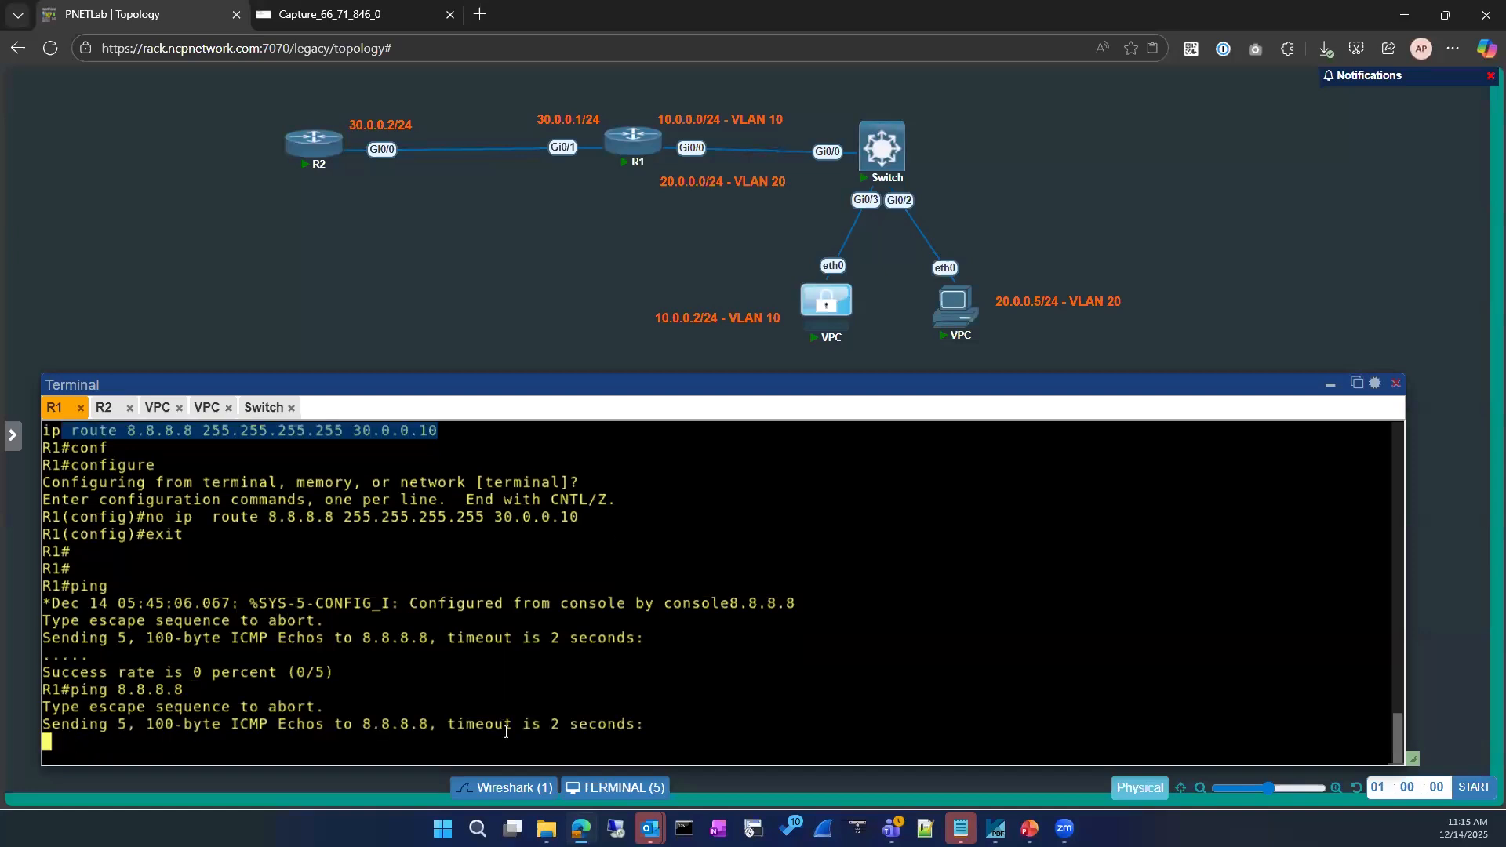
click(158, 407)
key(Return)
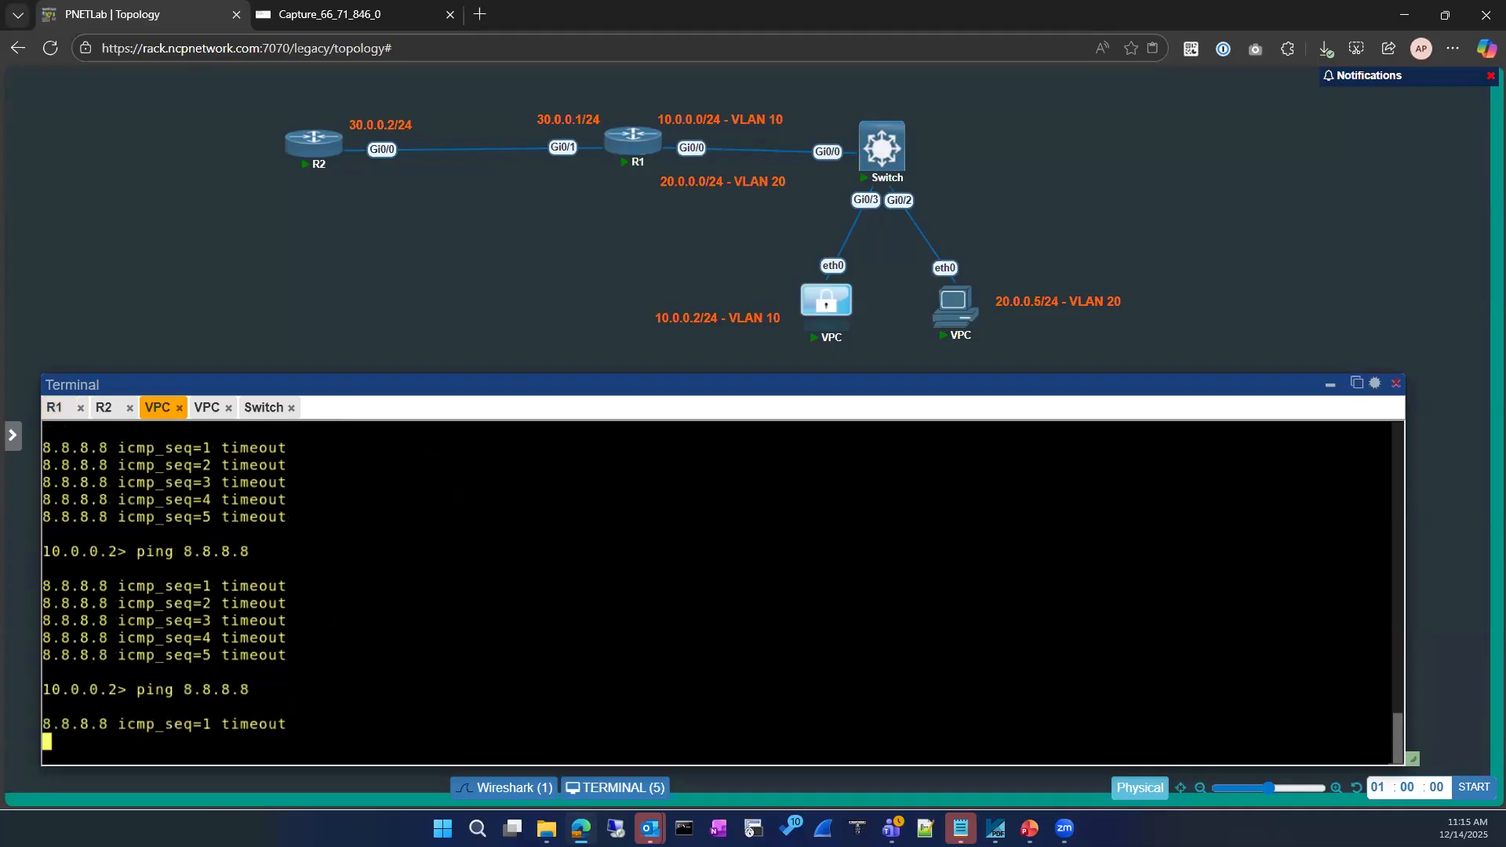
Restart the Wireshark capture on R2's Gi0/0, discarding the old packets without saving
click(337, 16)
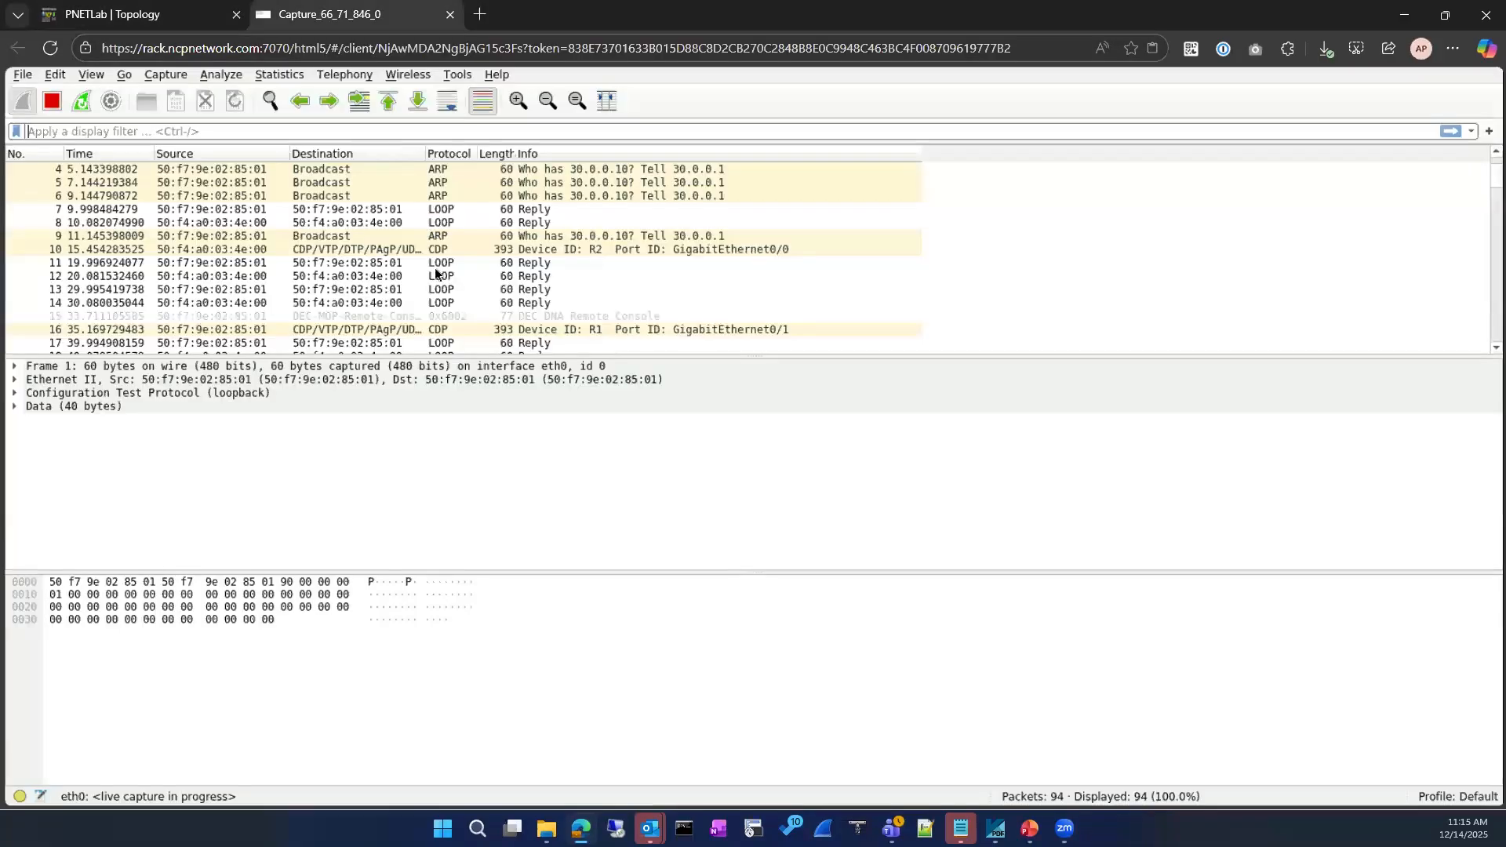
scroll(425, 266, down, 4)
click(82, 100)
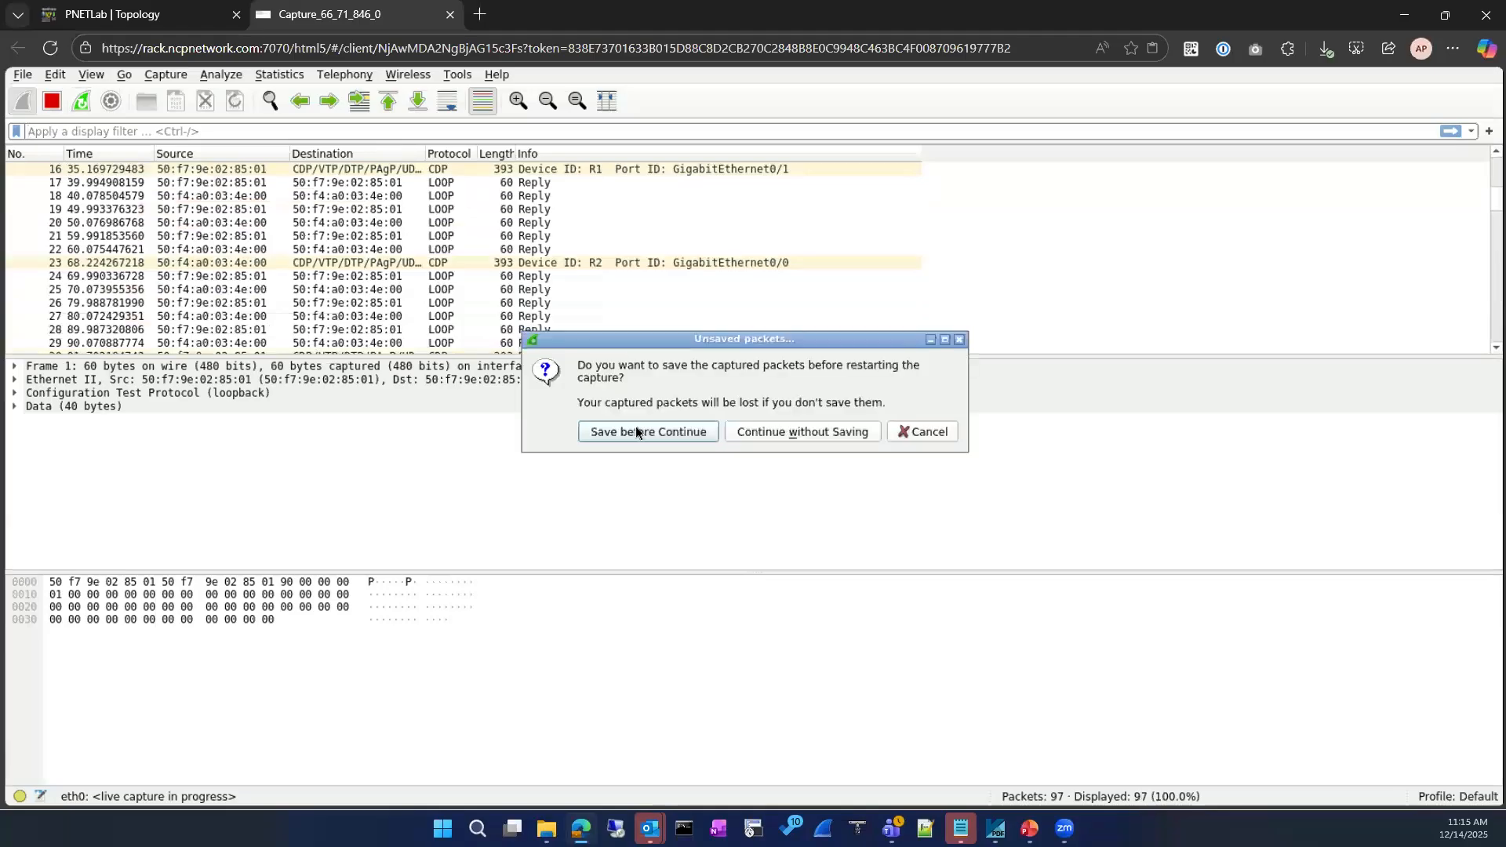
click(778, 434)
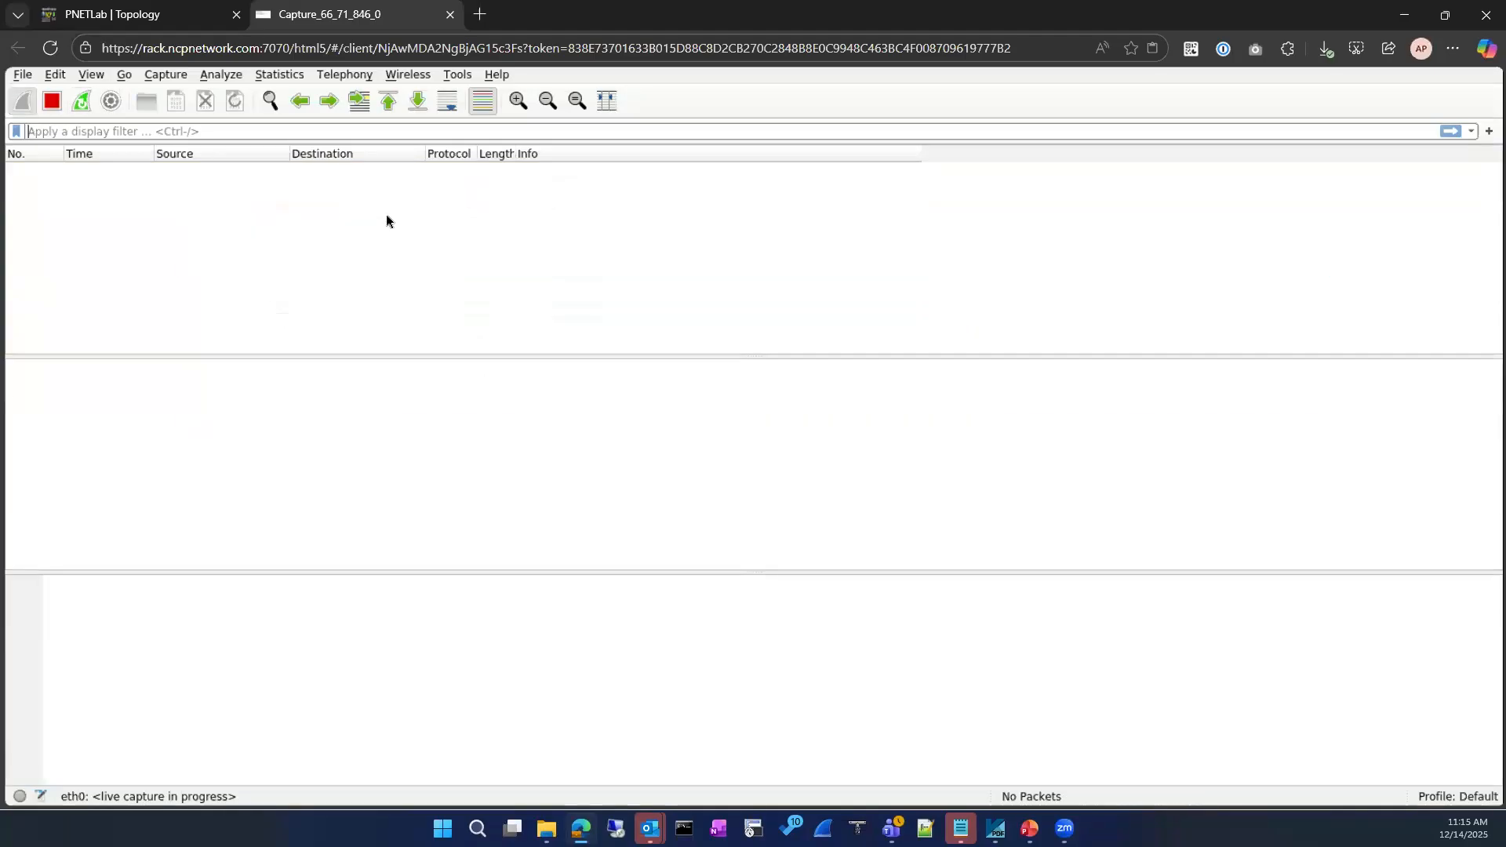
Re-run the VPC ping to 8.8.8.8 from the lab terminal
mouse_move(118, 13)
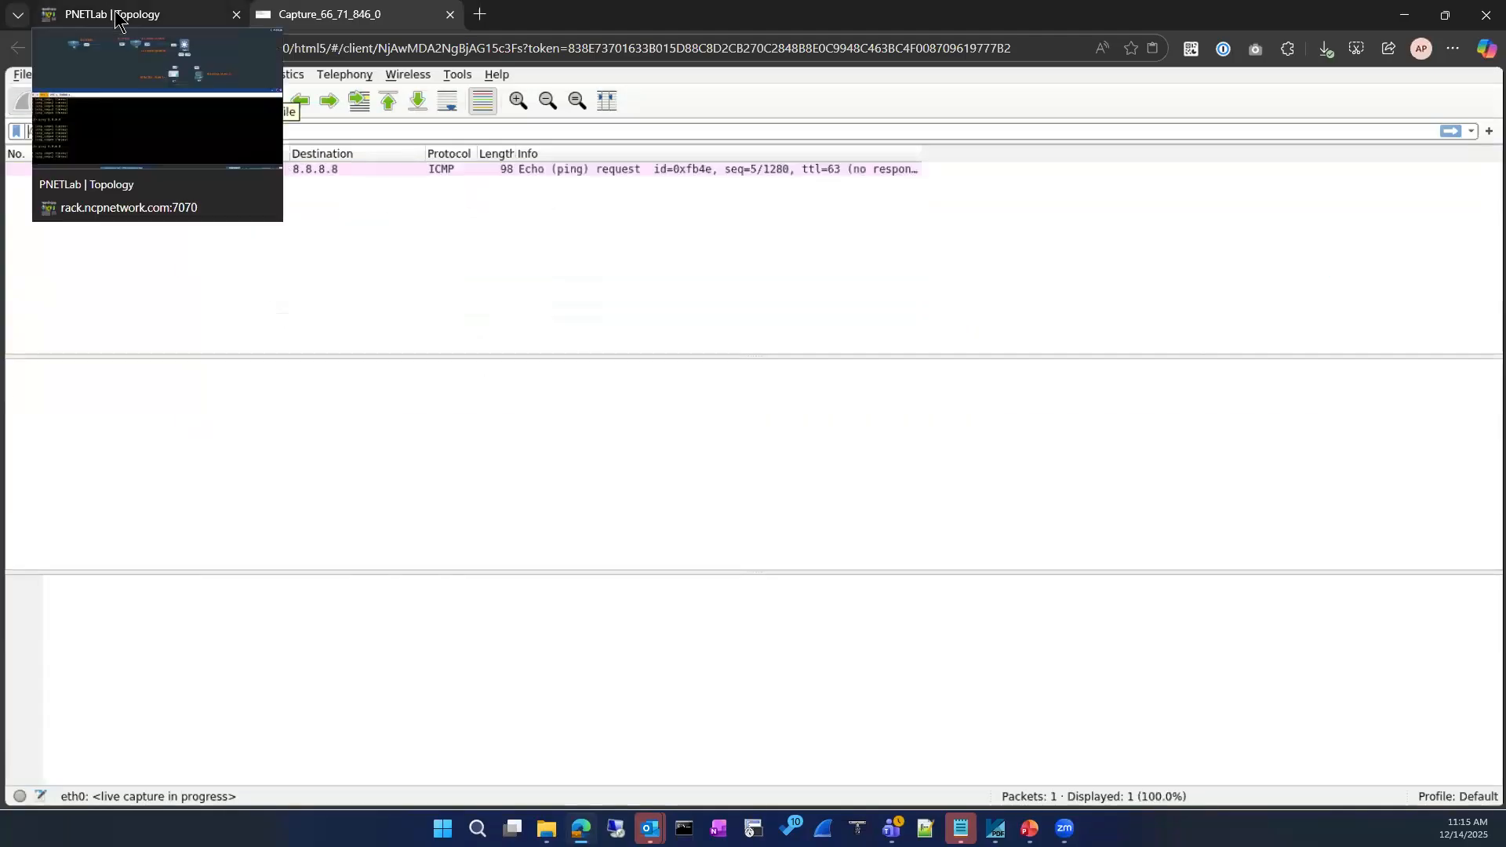
click(181, 22)
key(Up)
key(Return)
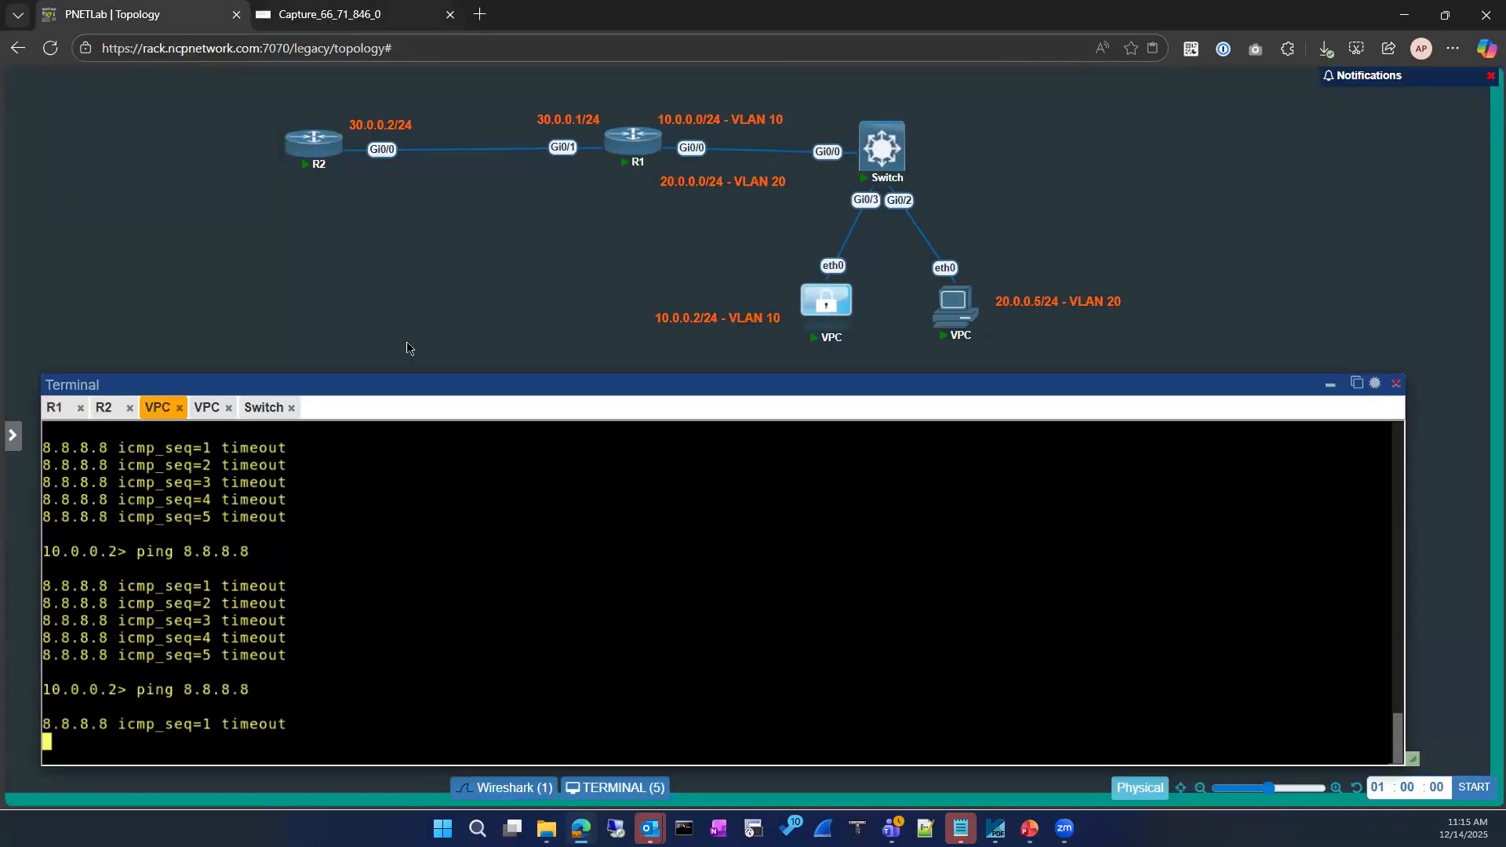
Examine the ICMP details of echo requests 1, 3 and 9 to 8.8.8.8, which show no response
key(ctrl+Tab)
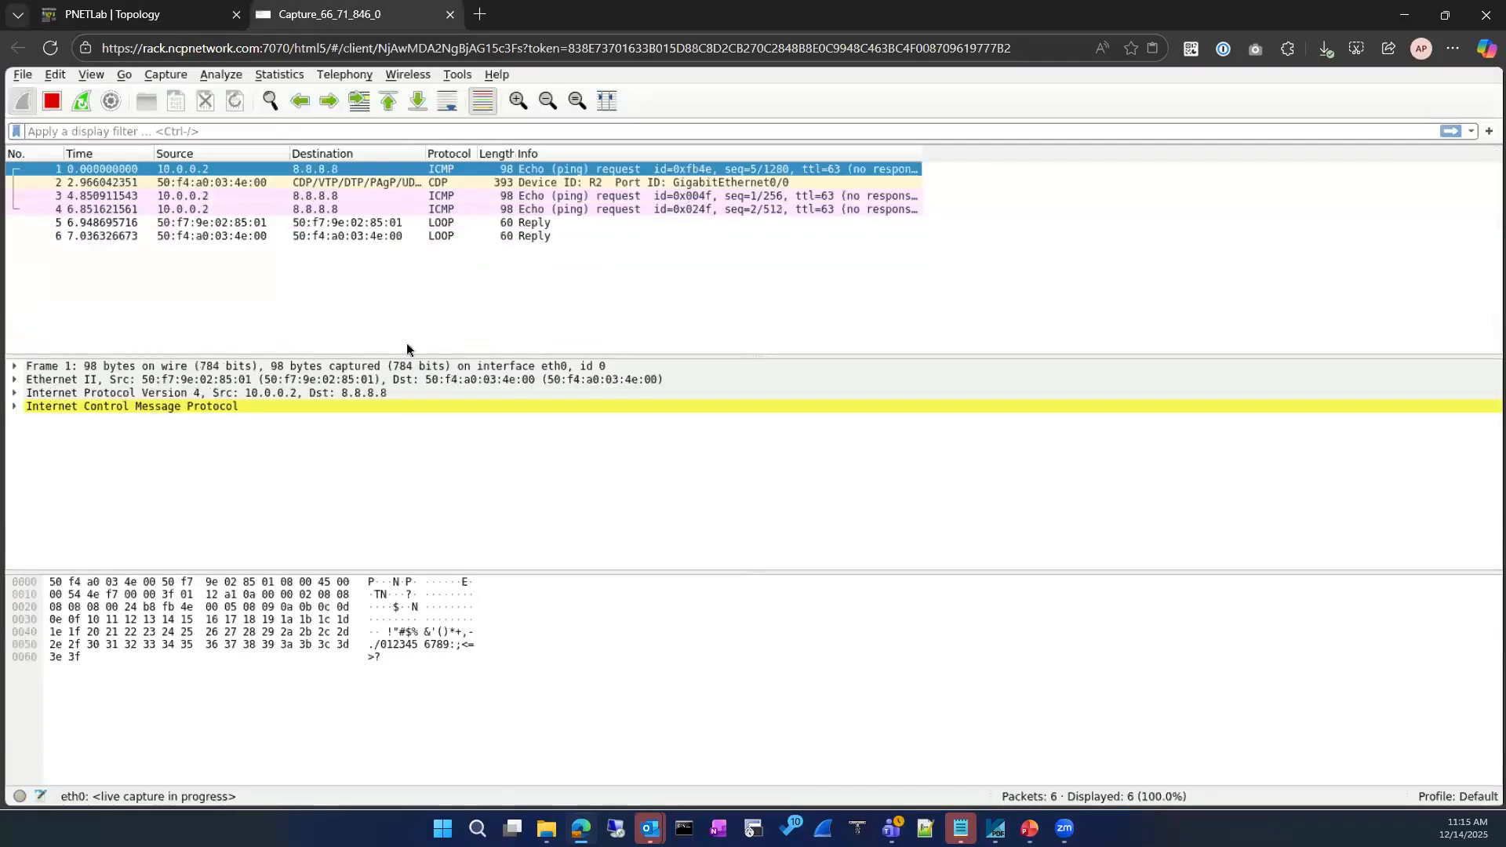
click(14, 407)
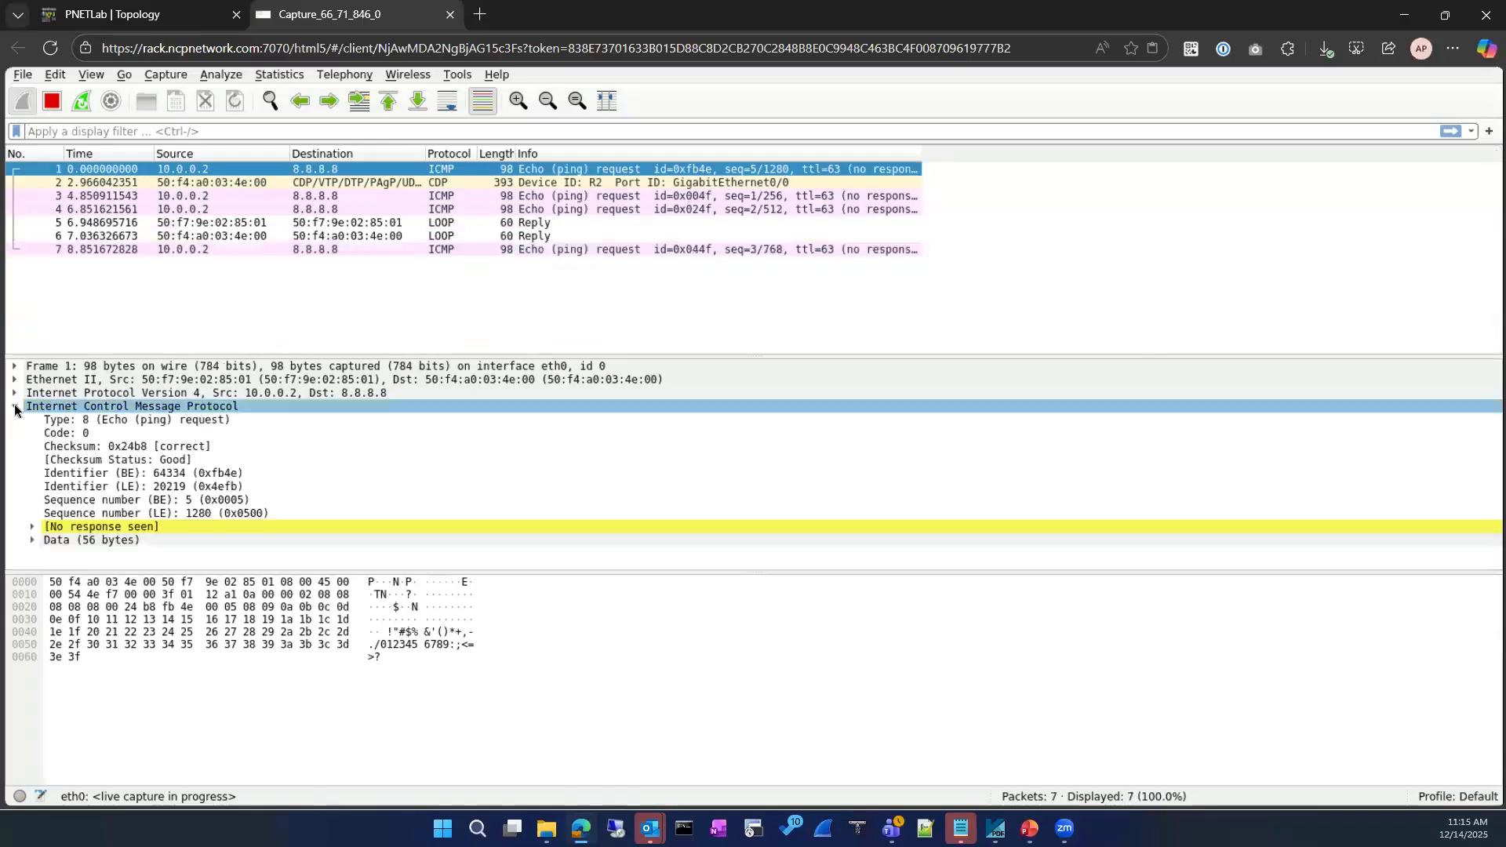
click(143, 423)
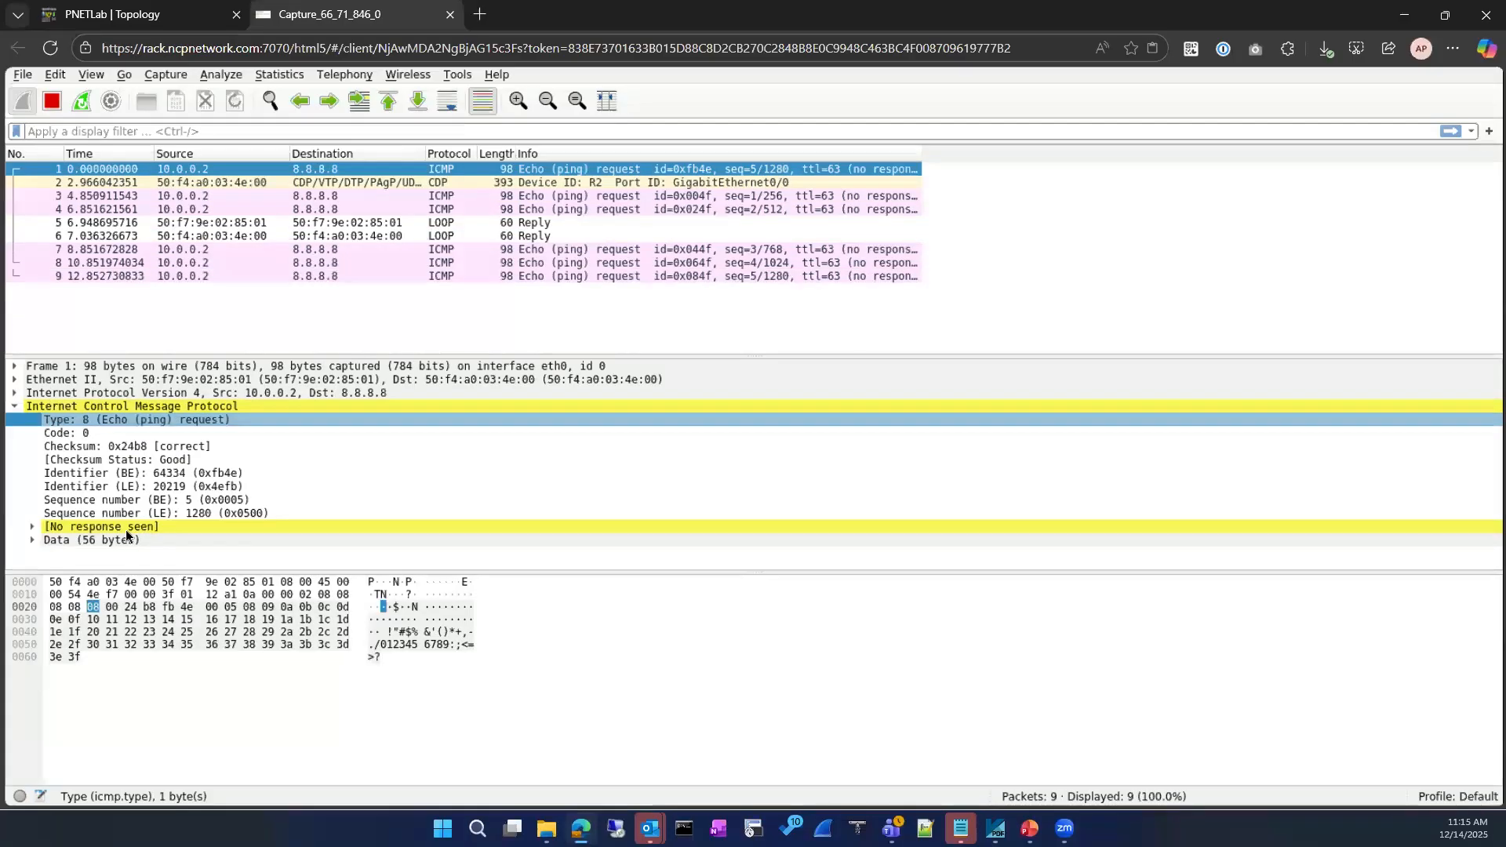
click(391, 197)
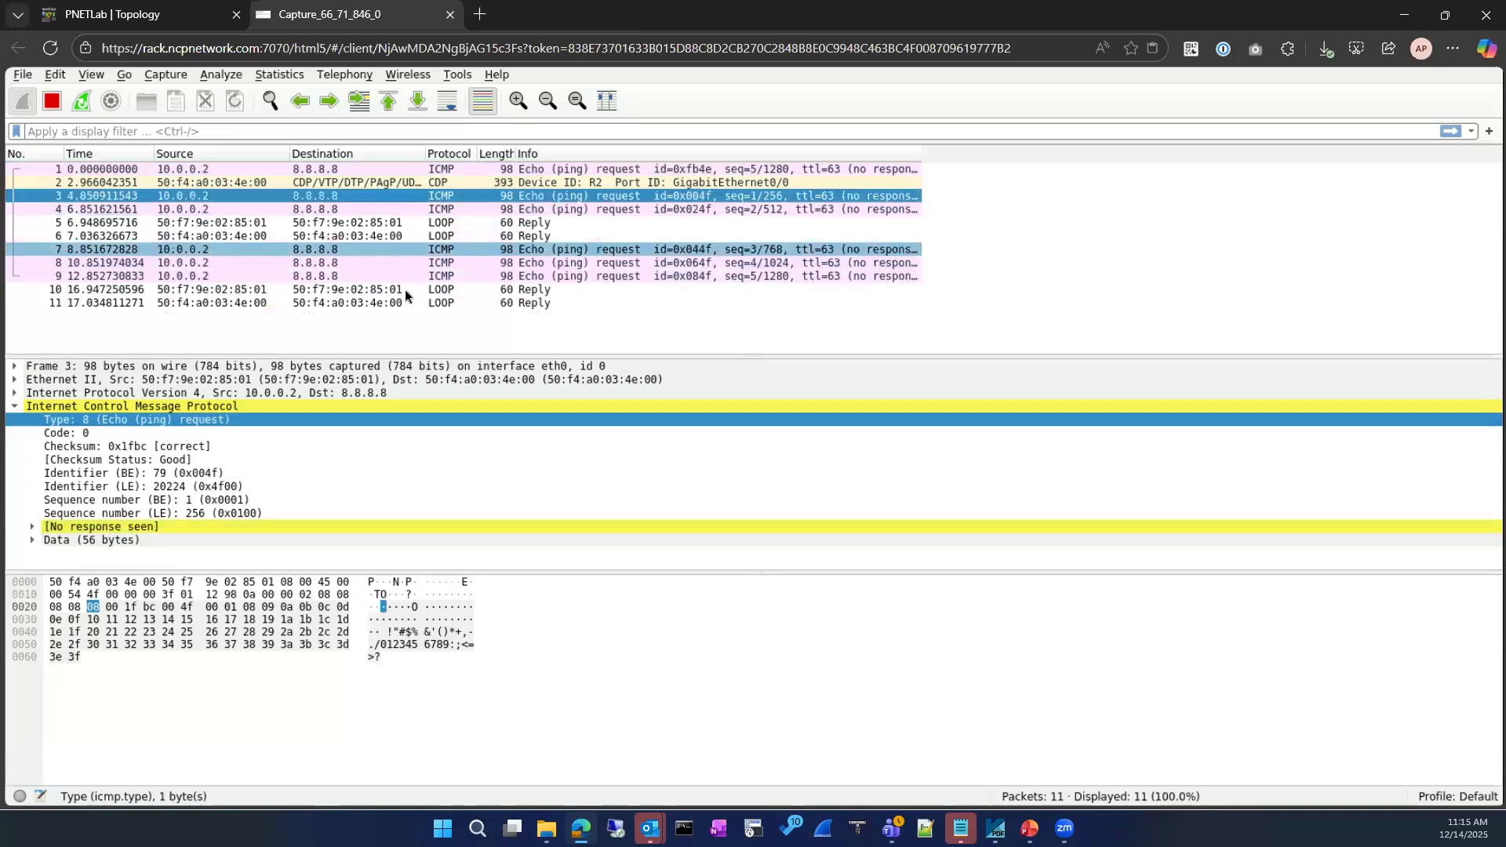
click(405, 277)
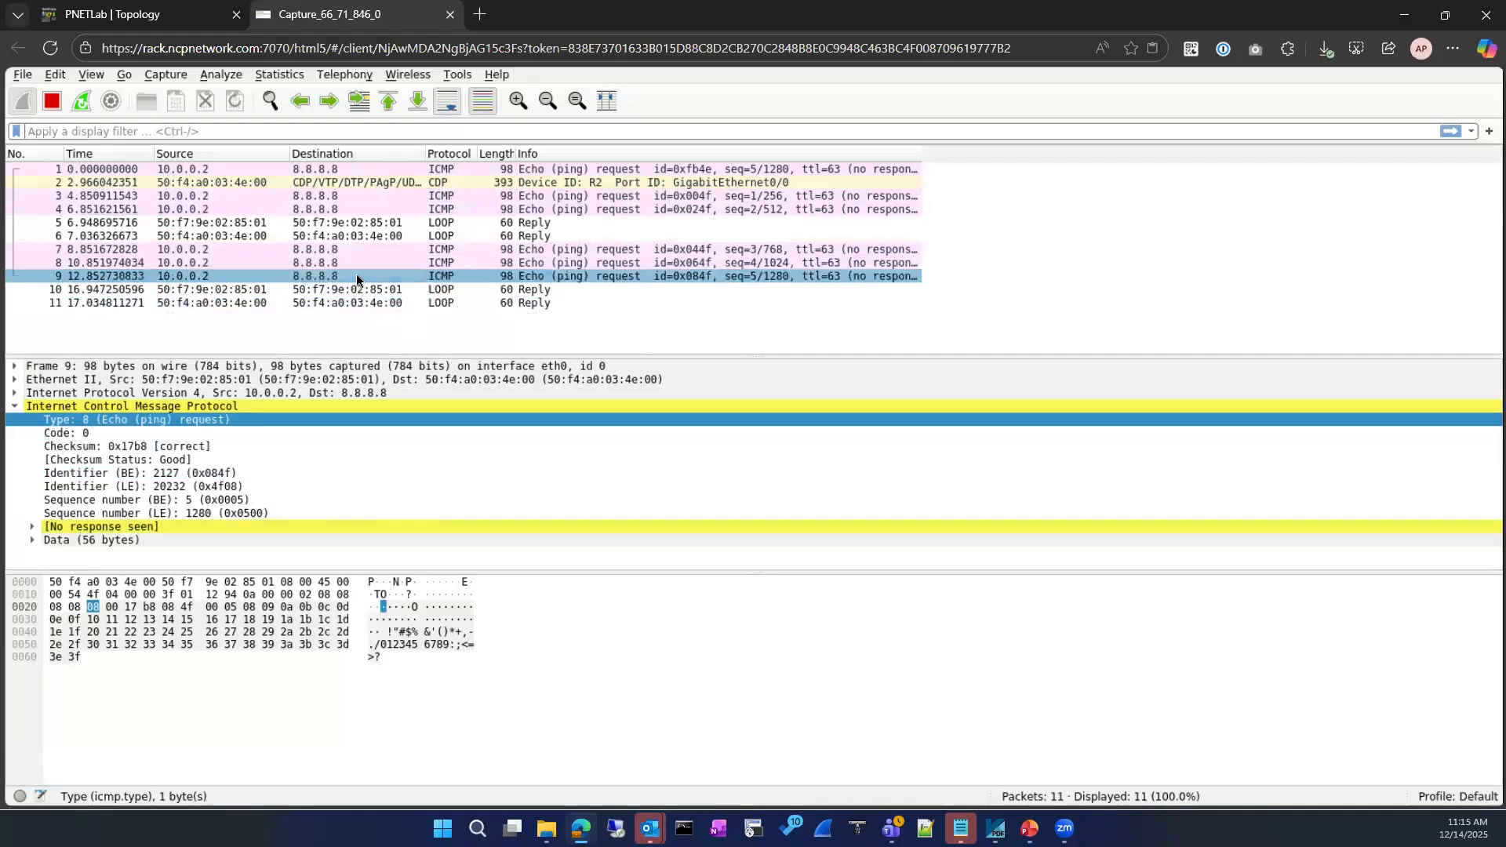
Return to the lab topology and bring up R1's console
click(172, 29)
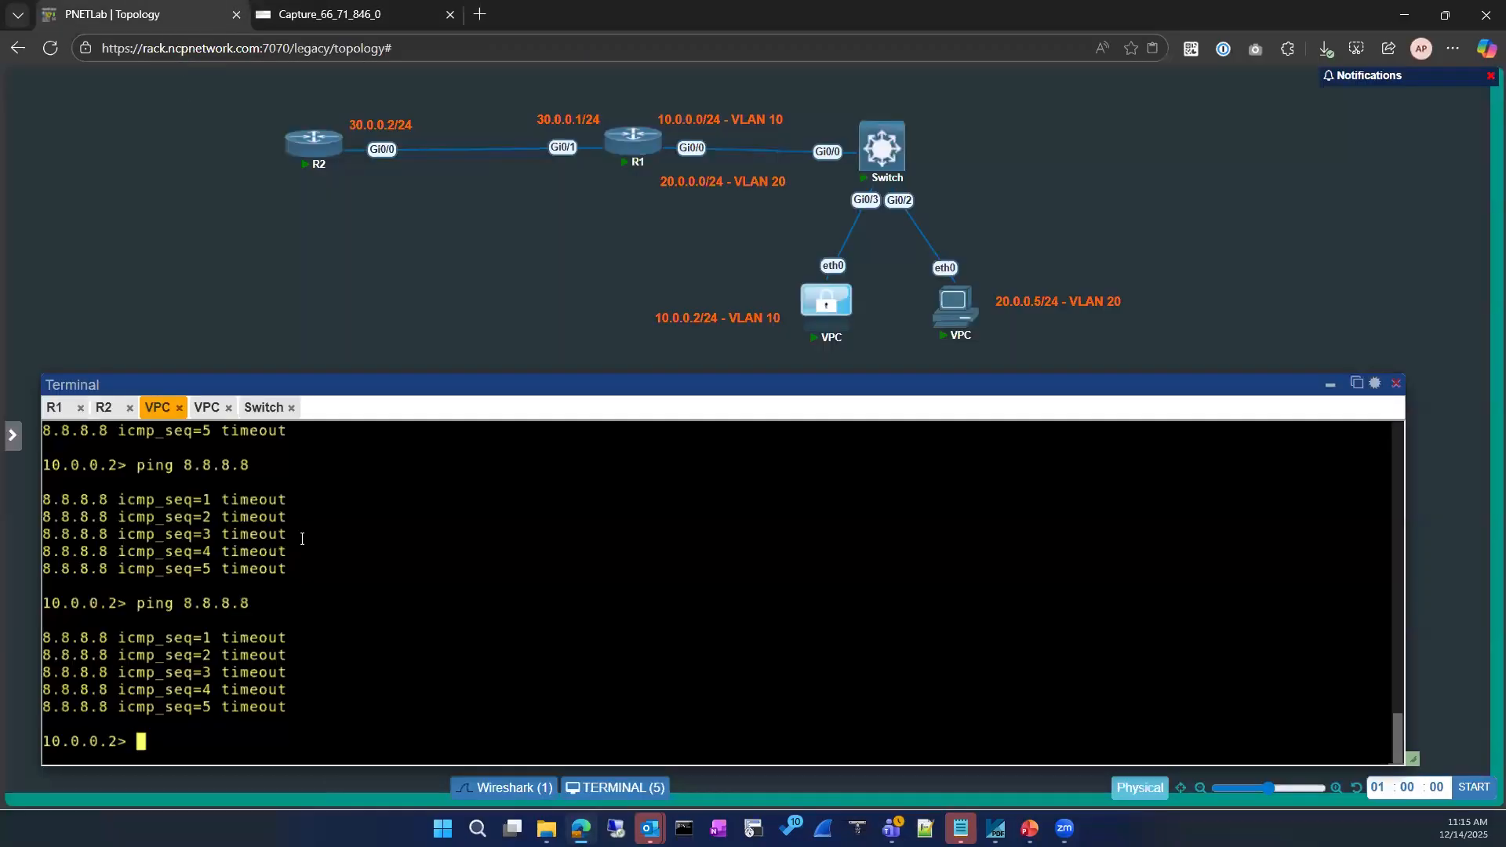
scroll(284, 561, up, 10)
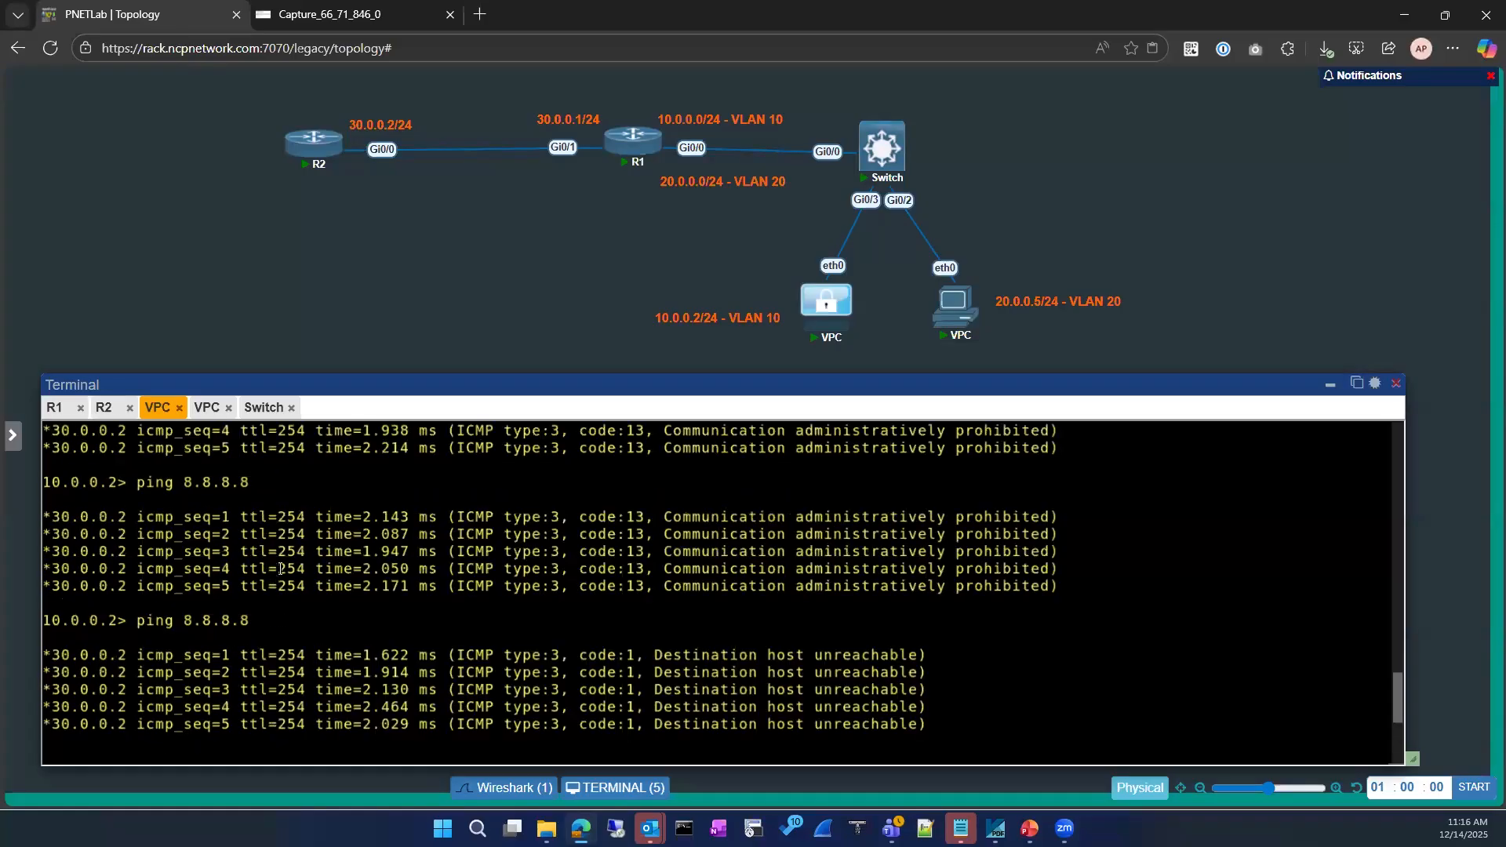
scroll(284, 563, up, 15)
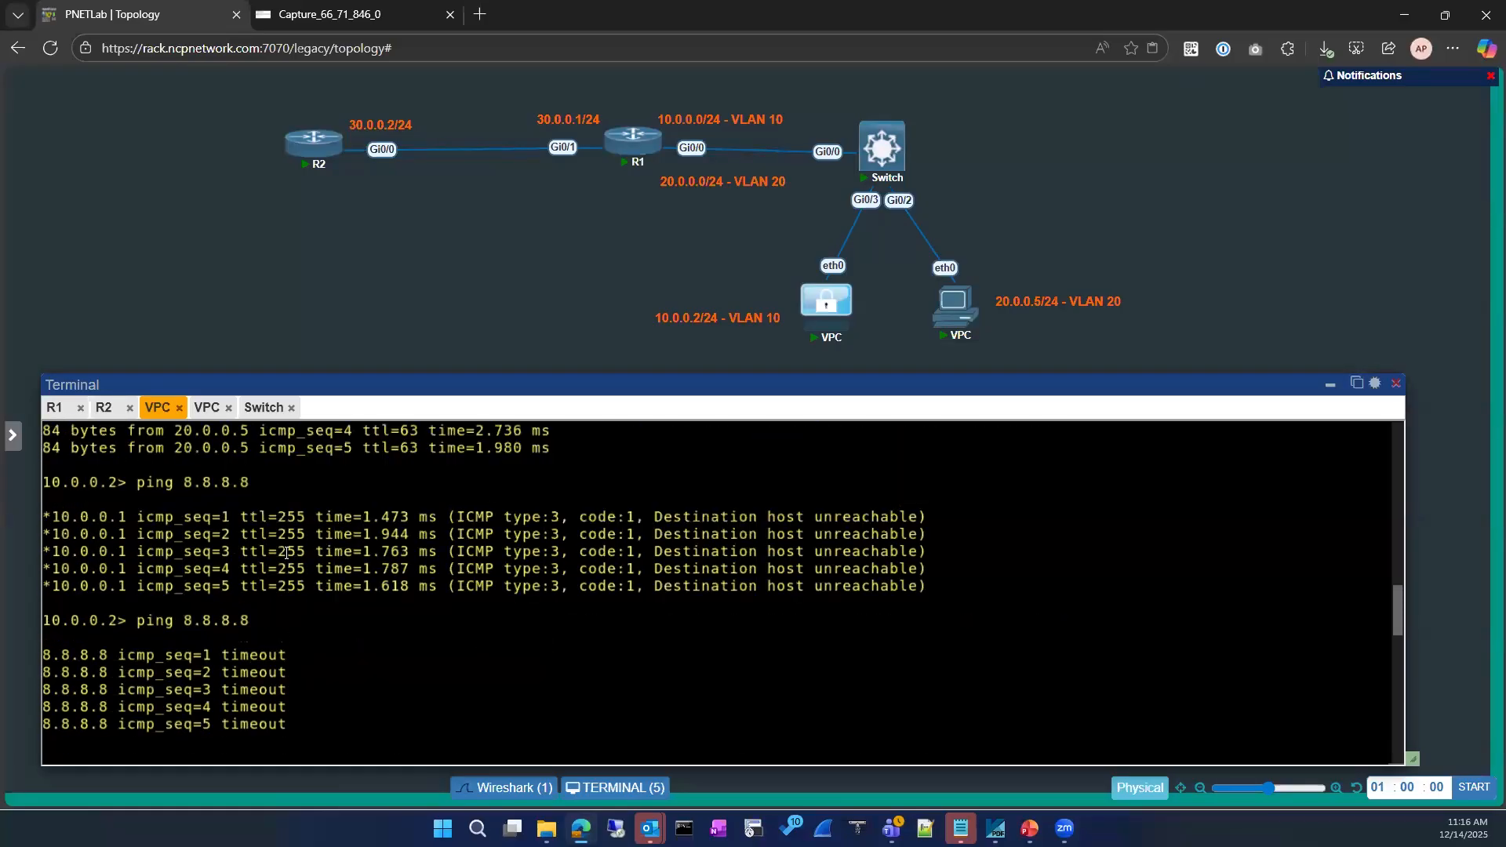
scroll(289, 551, up, 10)
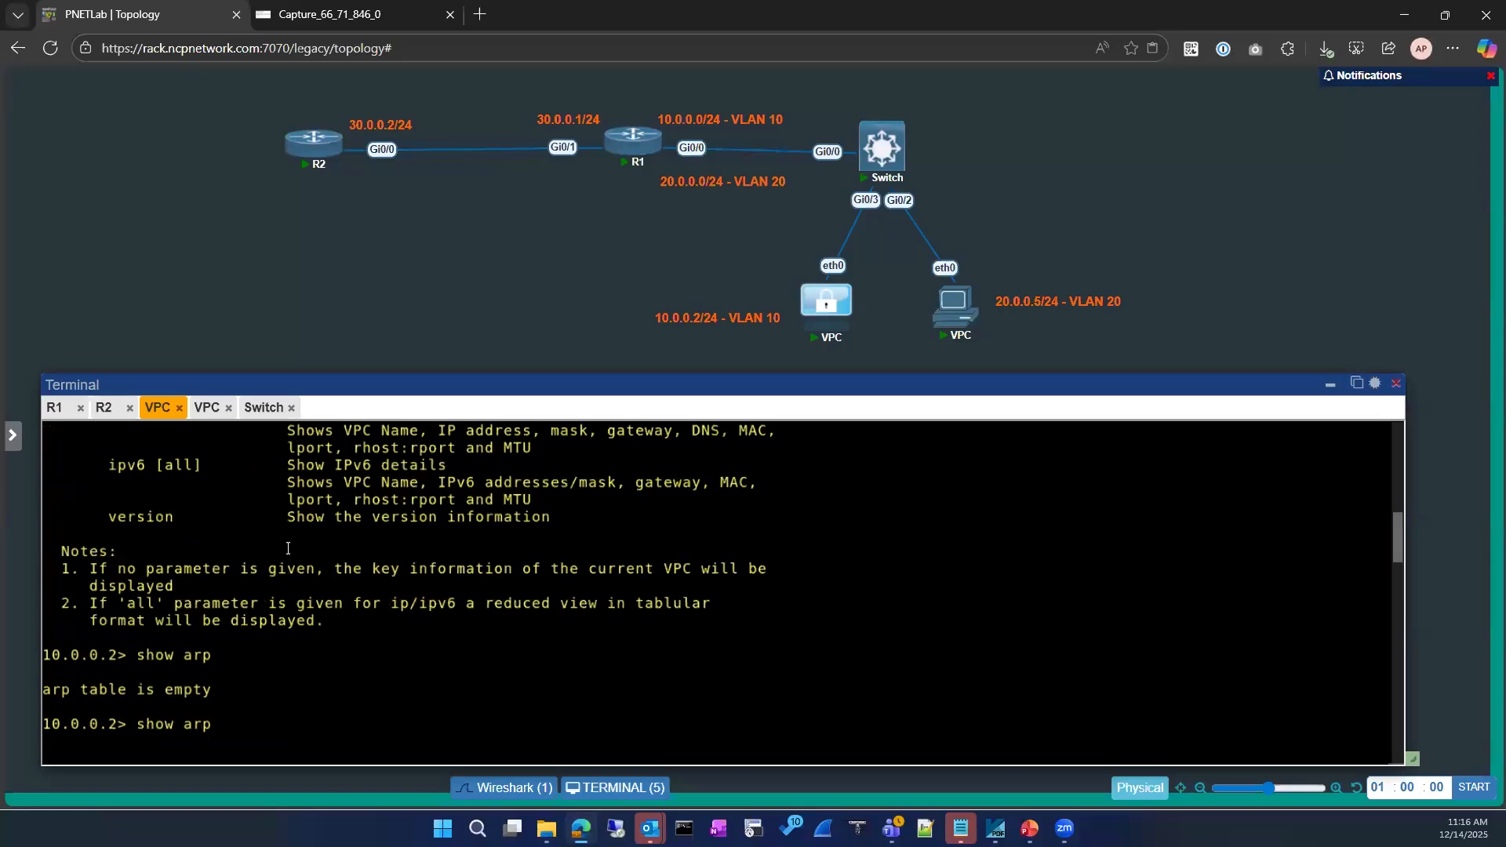
click(52, 409)
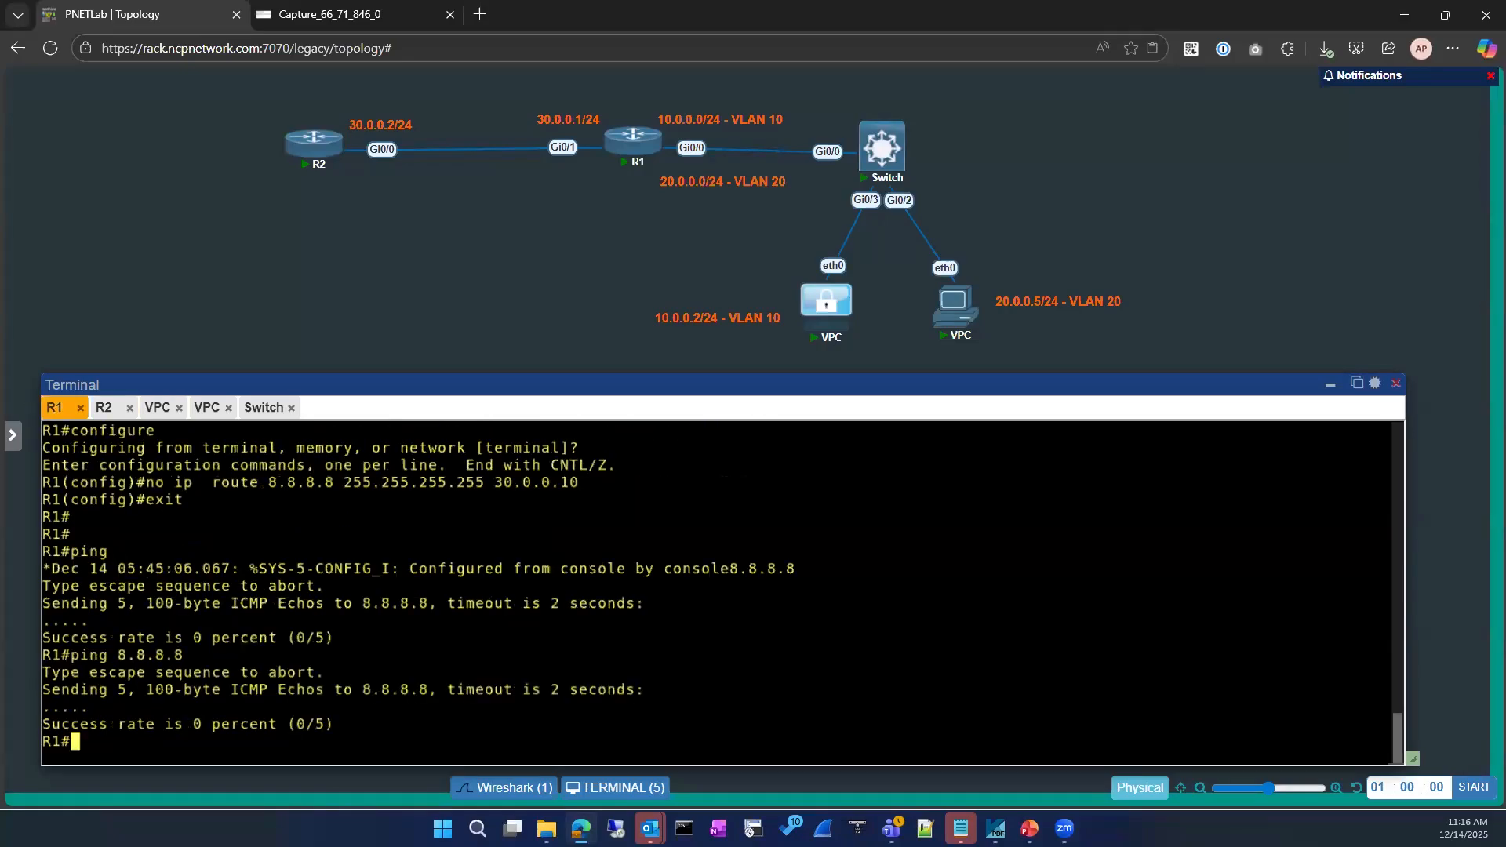
Display R1's running config for GigabitEthernet0/0 with 'show running-config interface gi0/0', then switch to R2
text(sho)
key(Tab)
text(run)
key(Tab)
text(|)
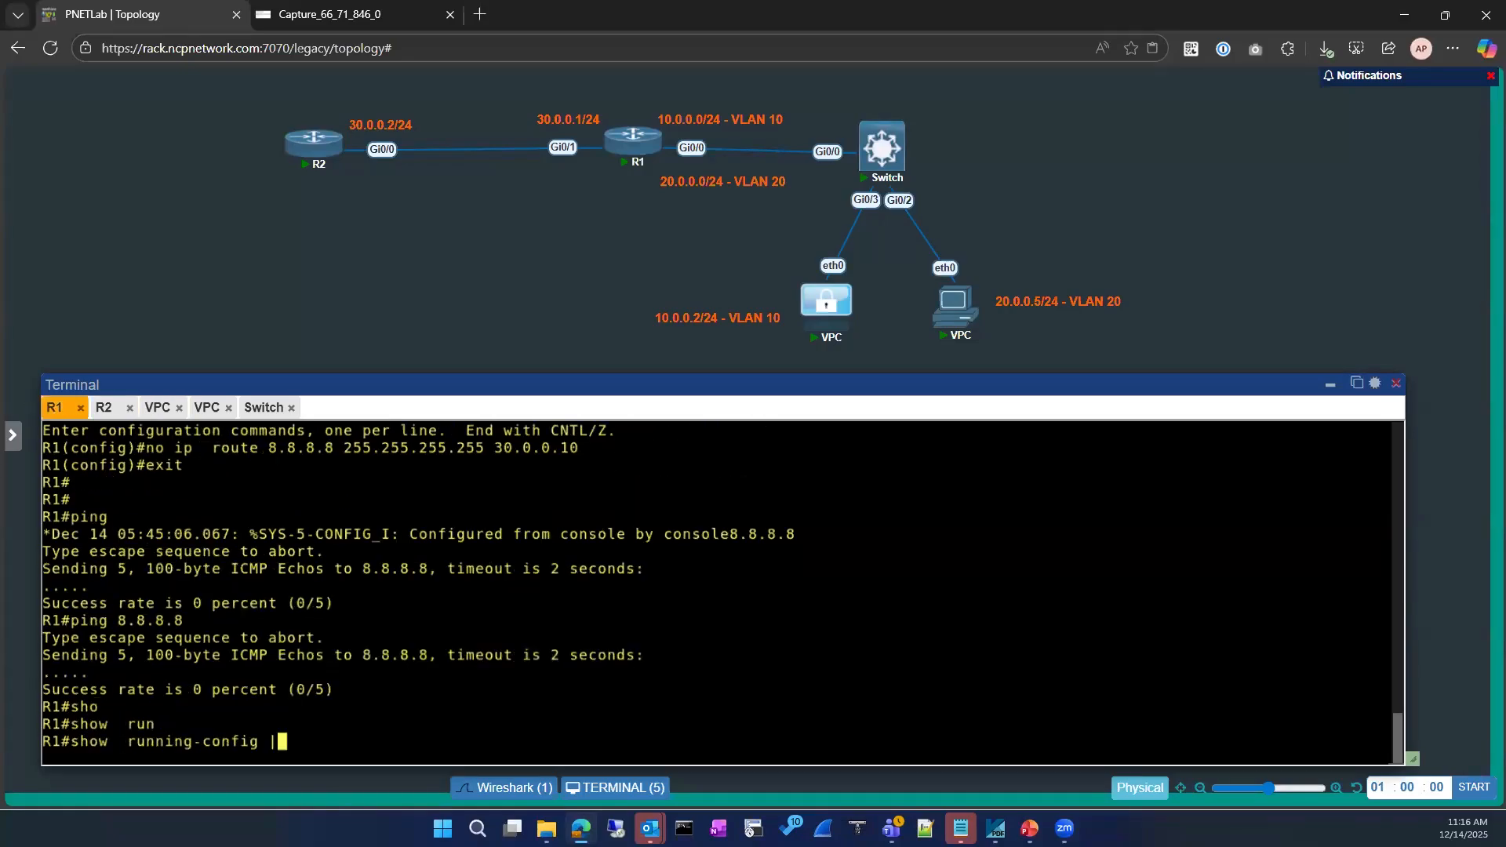
key(BackSpace)
text(im)
key(BackSpace)
text(nt)
key(Tab)
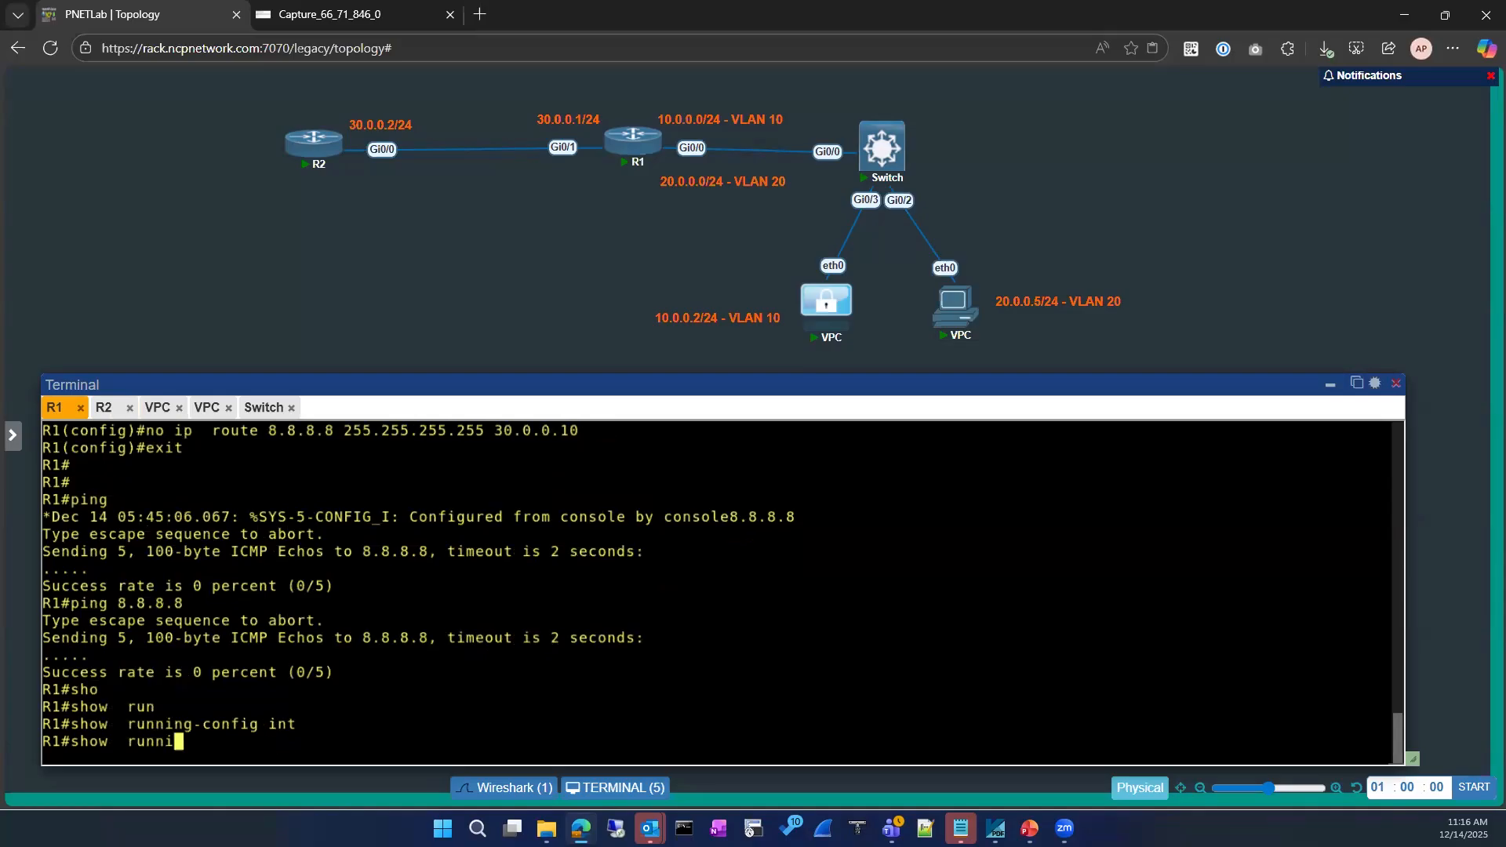
text(gi)
key(Tab)
text(0/)
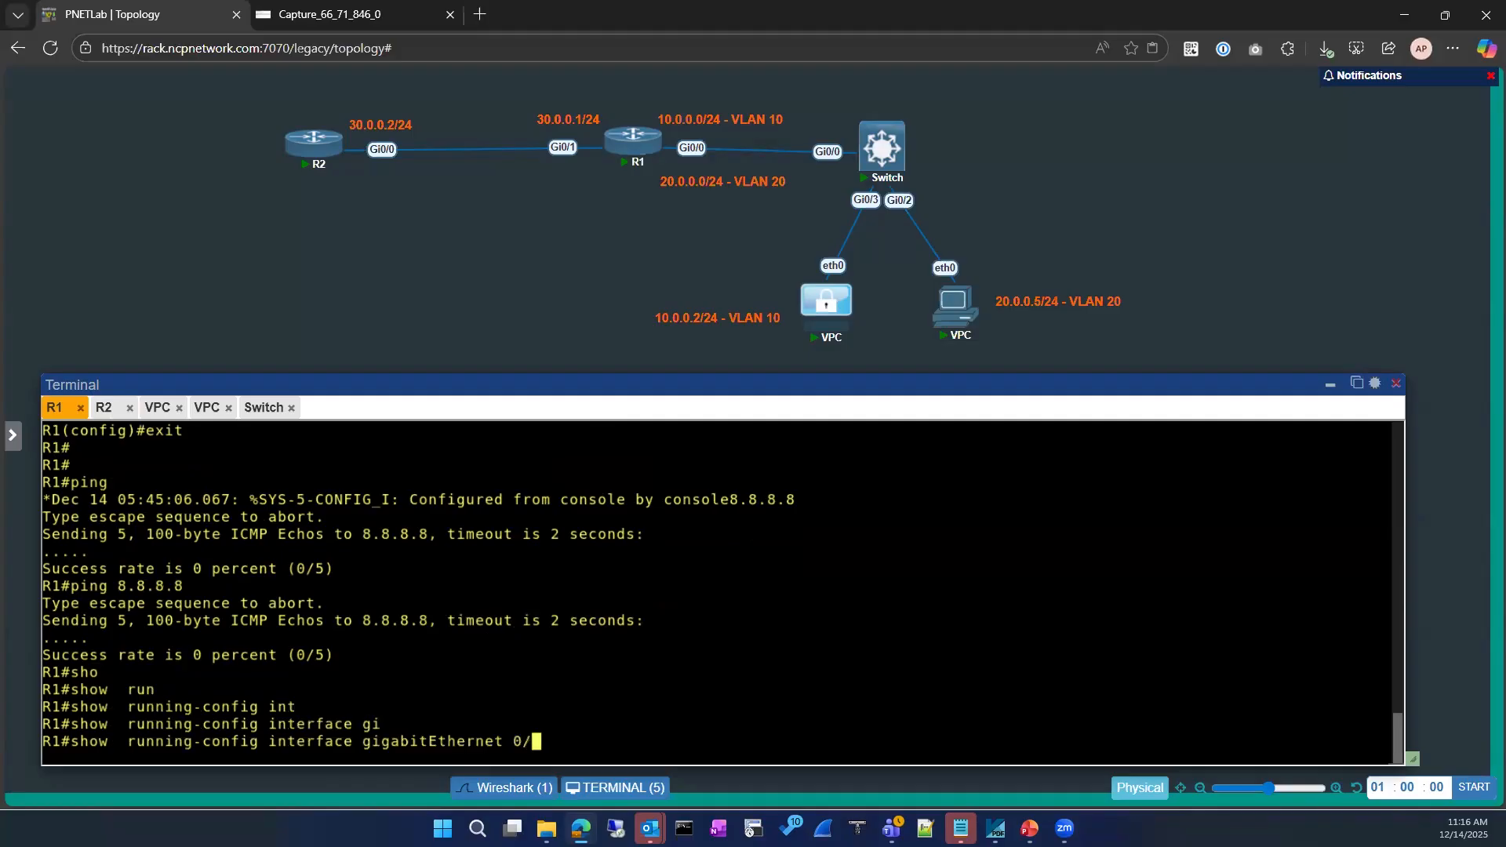
text(0)
key(Return)
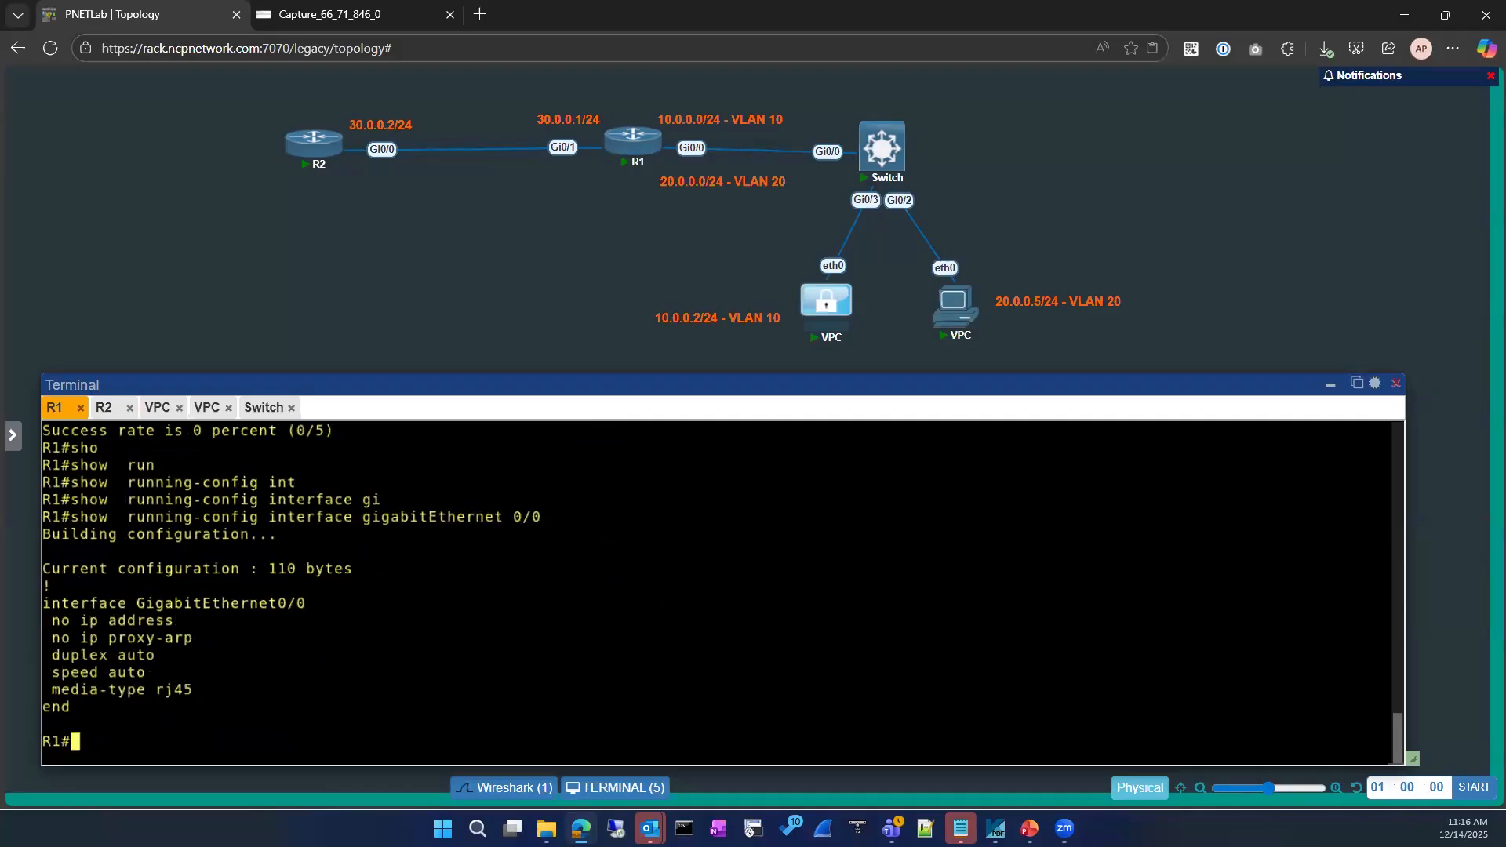
click(104, 408)
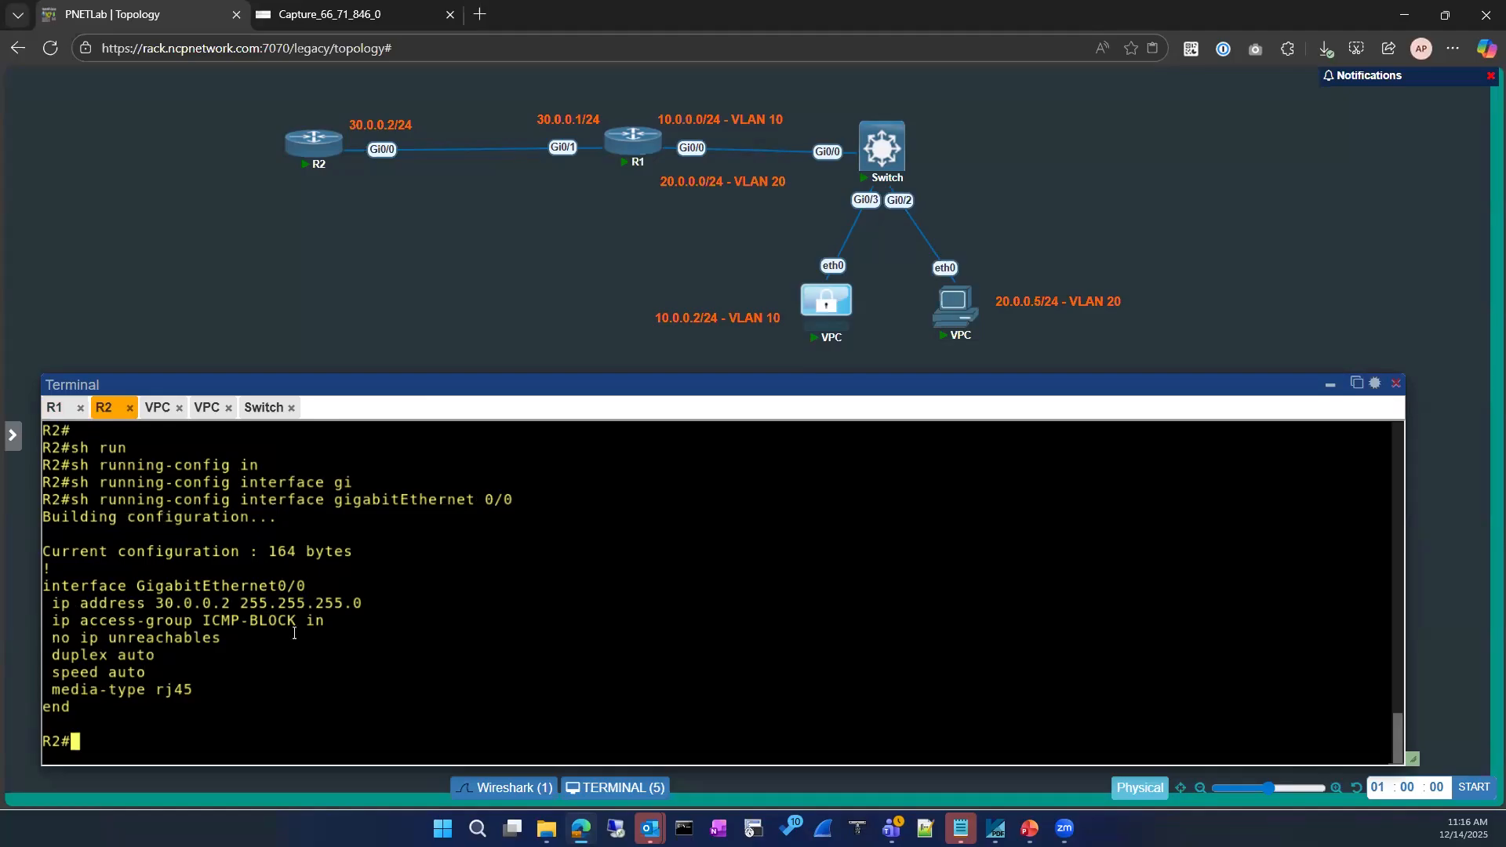
List R2's interfaces with 'sh ip int brief', showing Loopback8 (8.8.8.8) administratively down
text(sh ip int)
key(Tab)
text(br)
key(Tab)
key(Return)
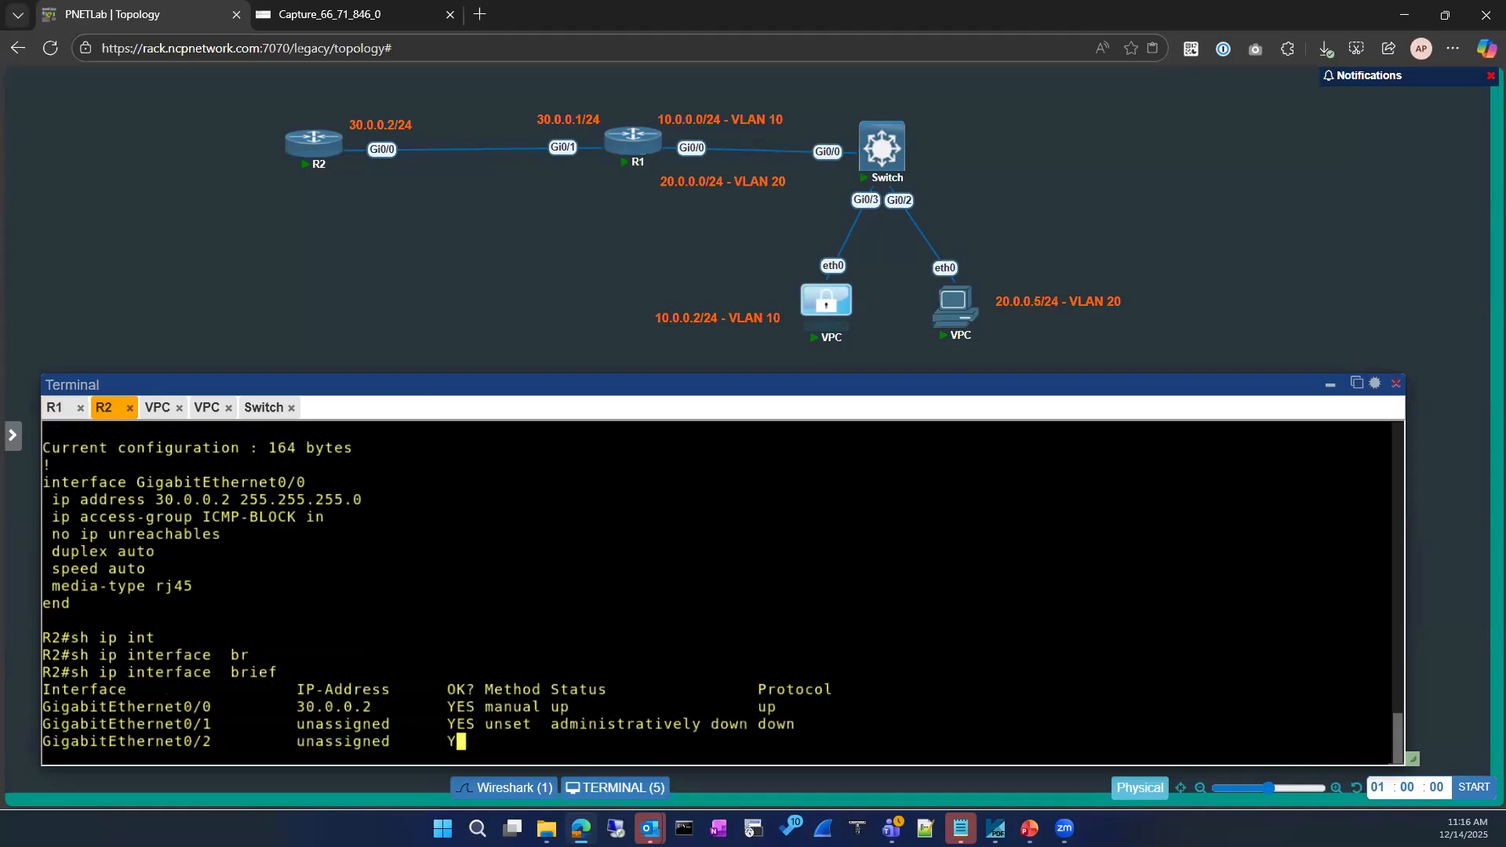
Enter R2's global configuration mode with 'configure'
text(conf)
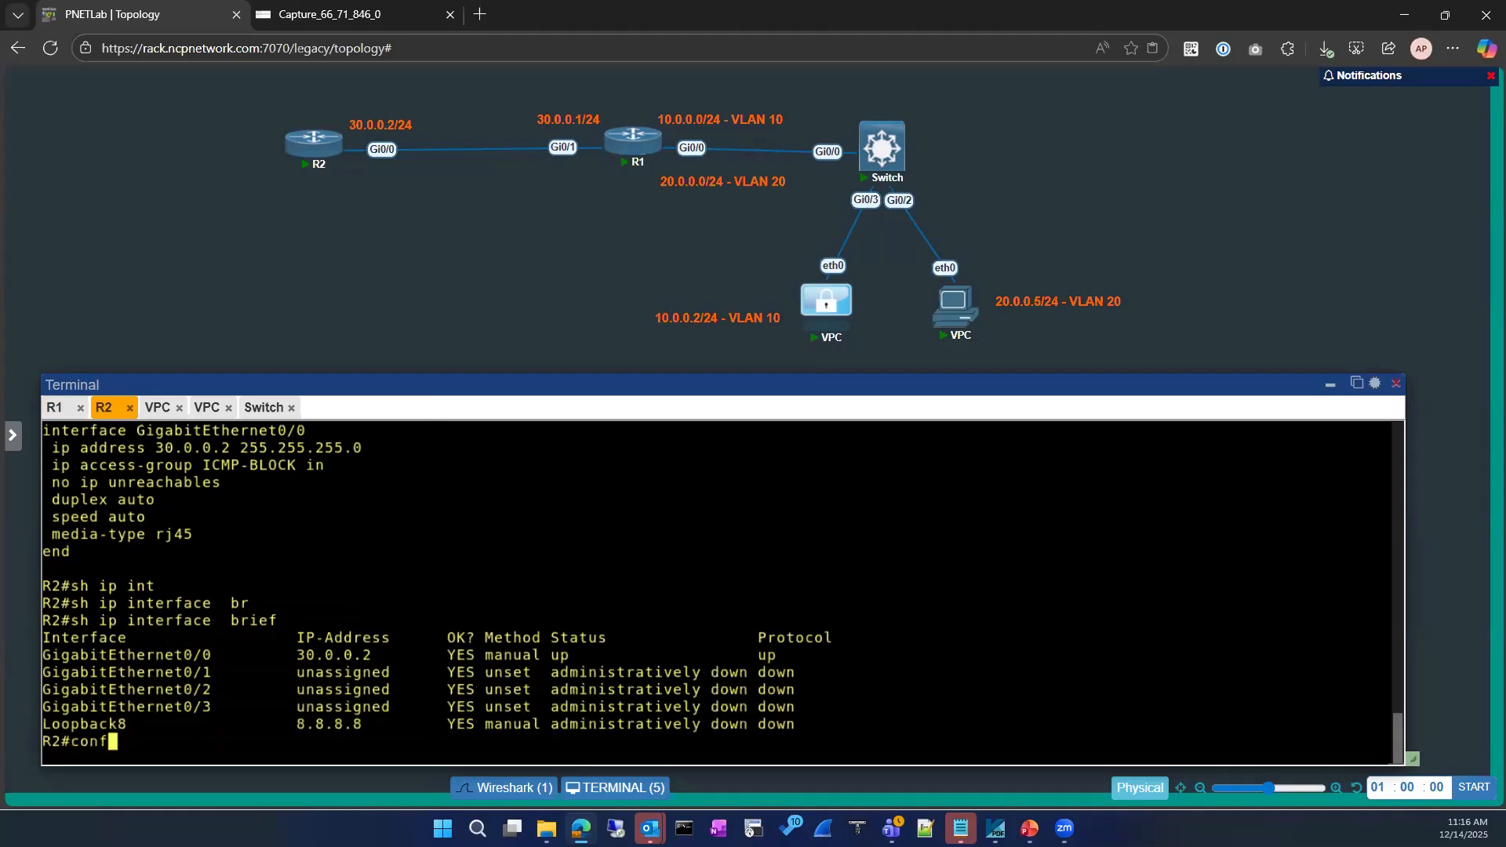
key(Tab)
key(Return)
Enter interface Loopback8 configuration on R2
text(int)
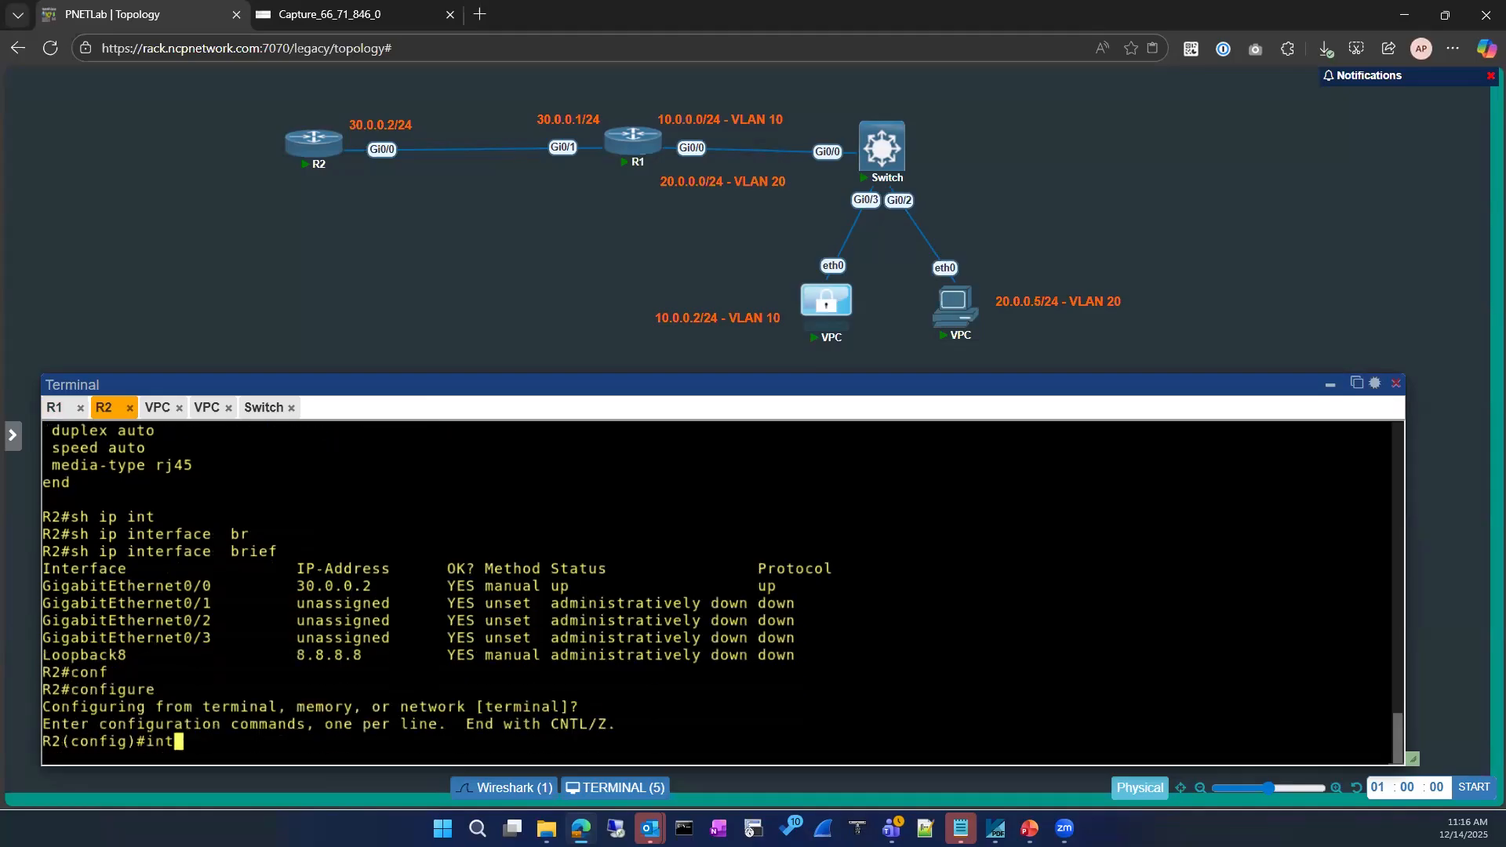
key(Tab)
text(loo)
key(Tab)
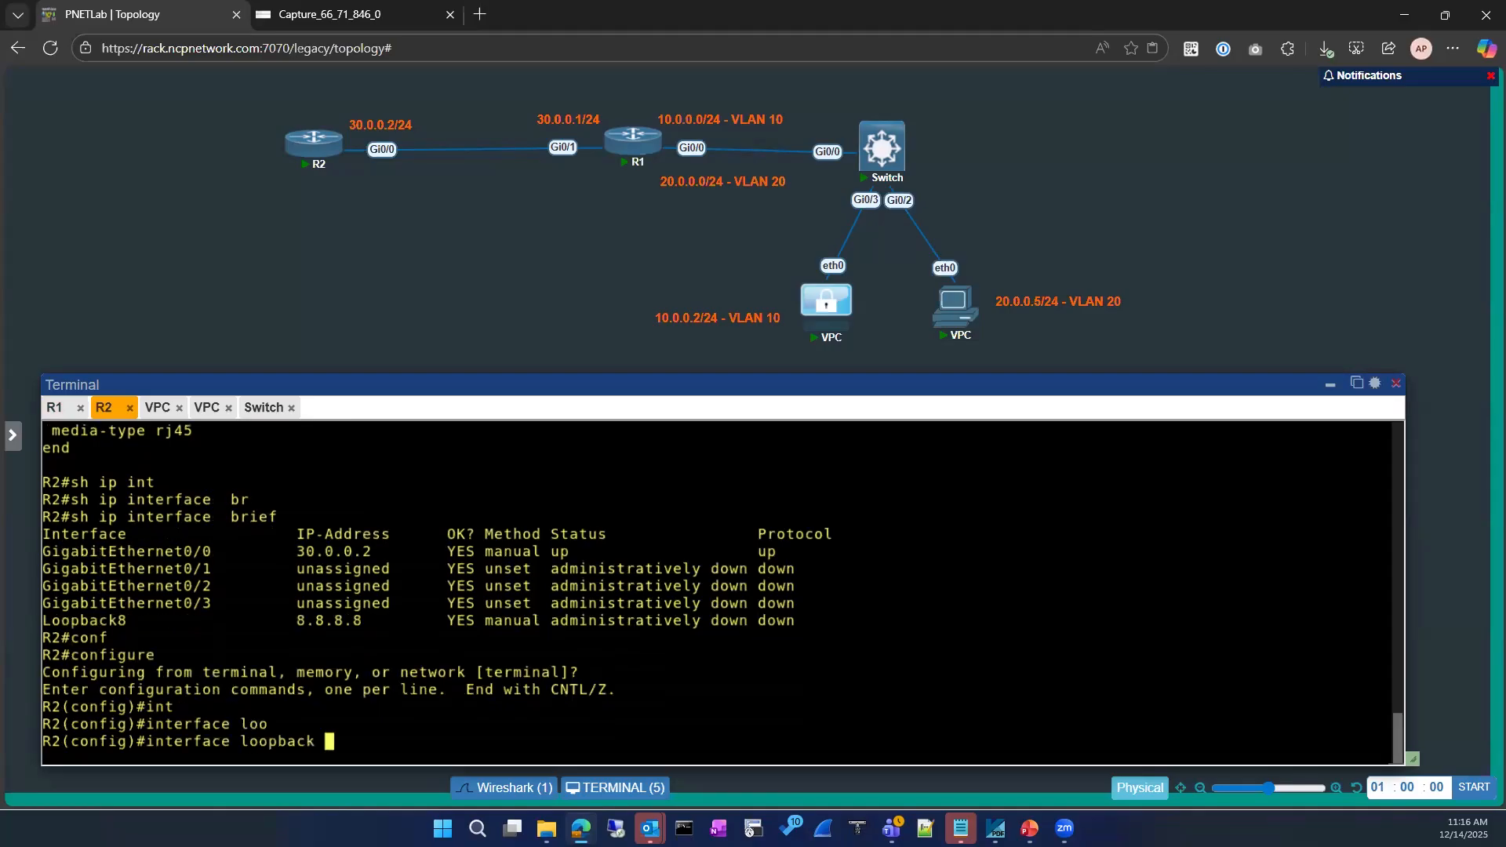
text(u)
key(BackSpace)
text(8)
key(Return)
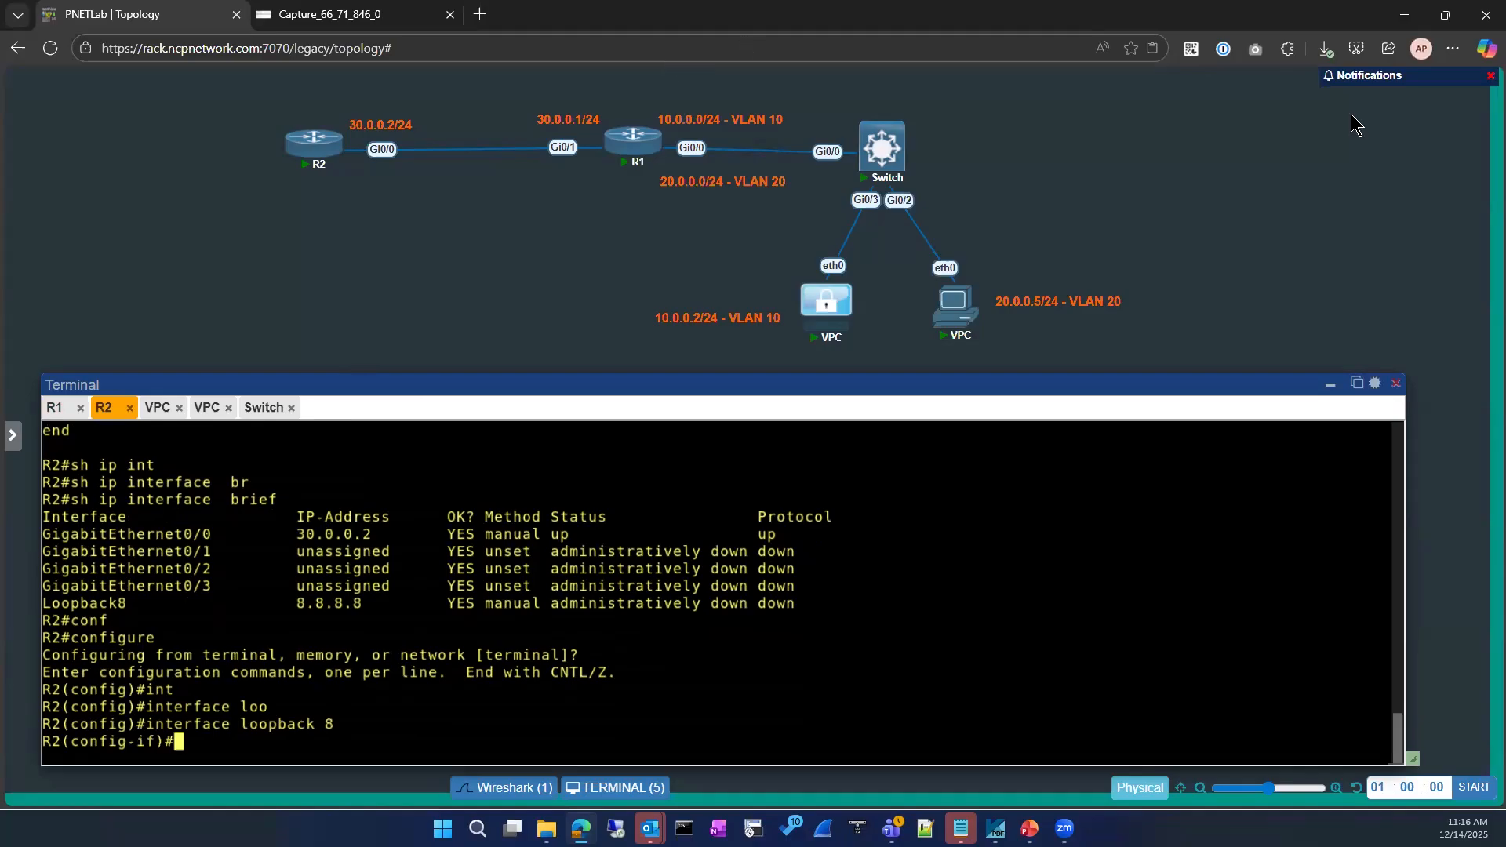
click(542, 203)
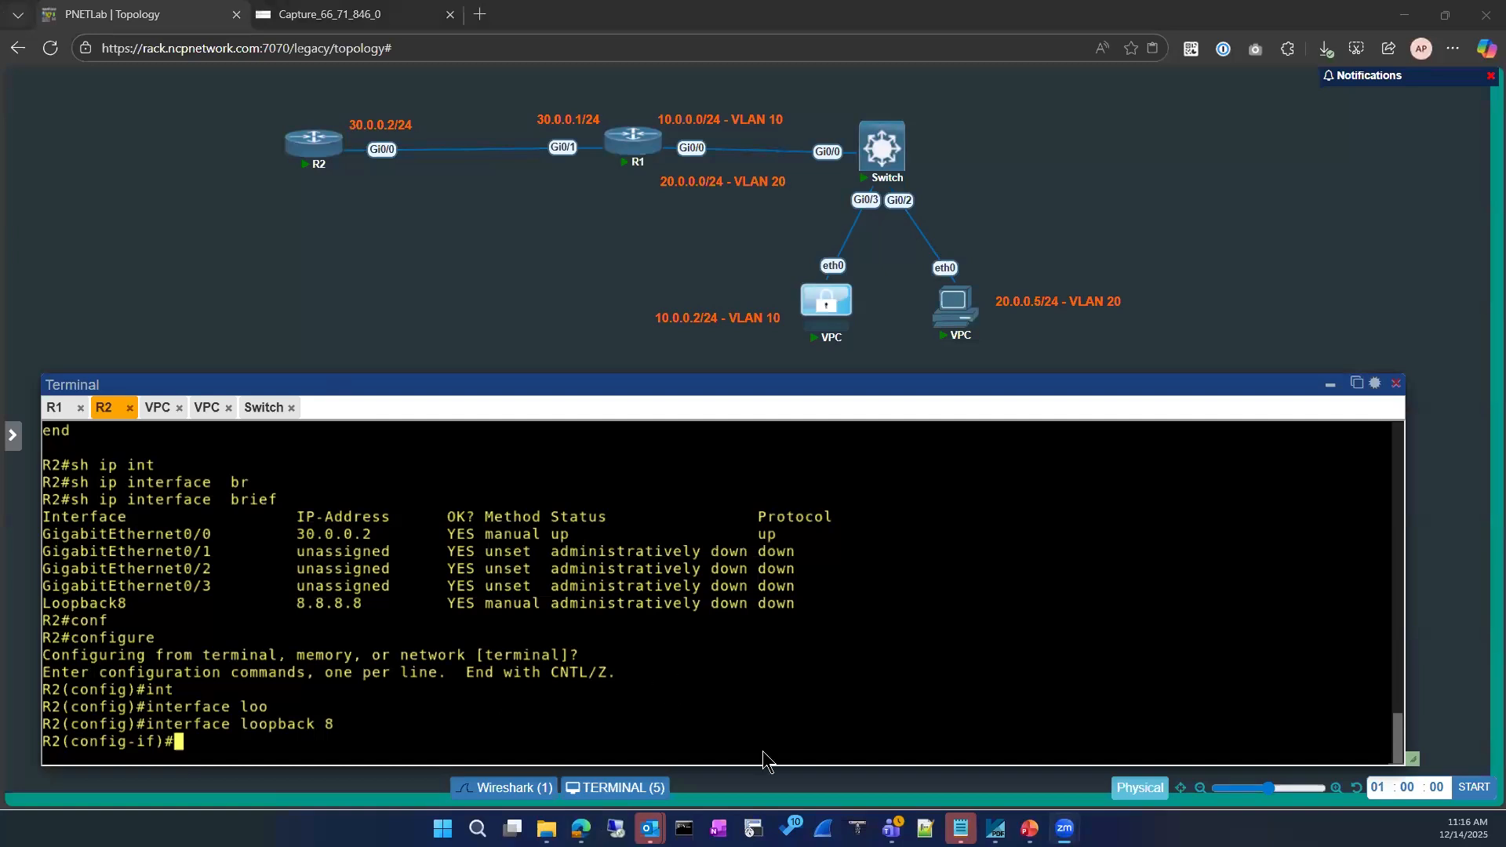
click(575, 729)
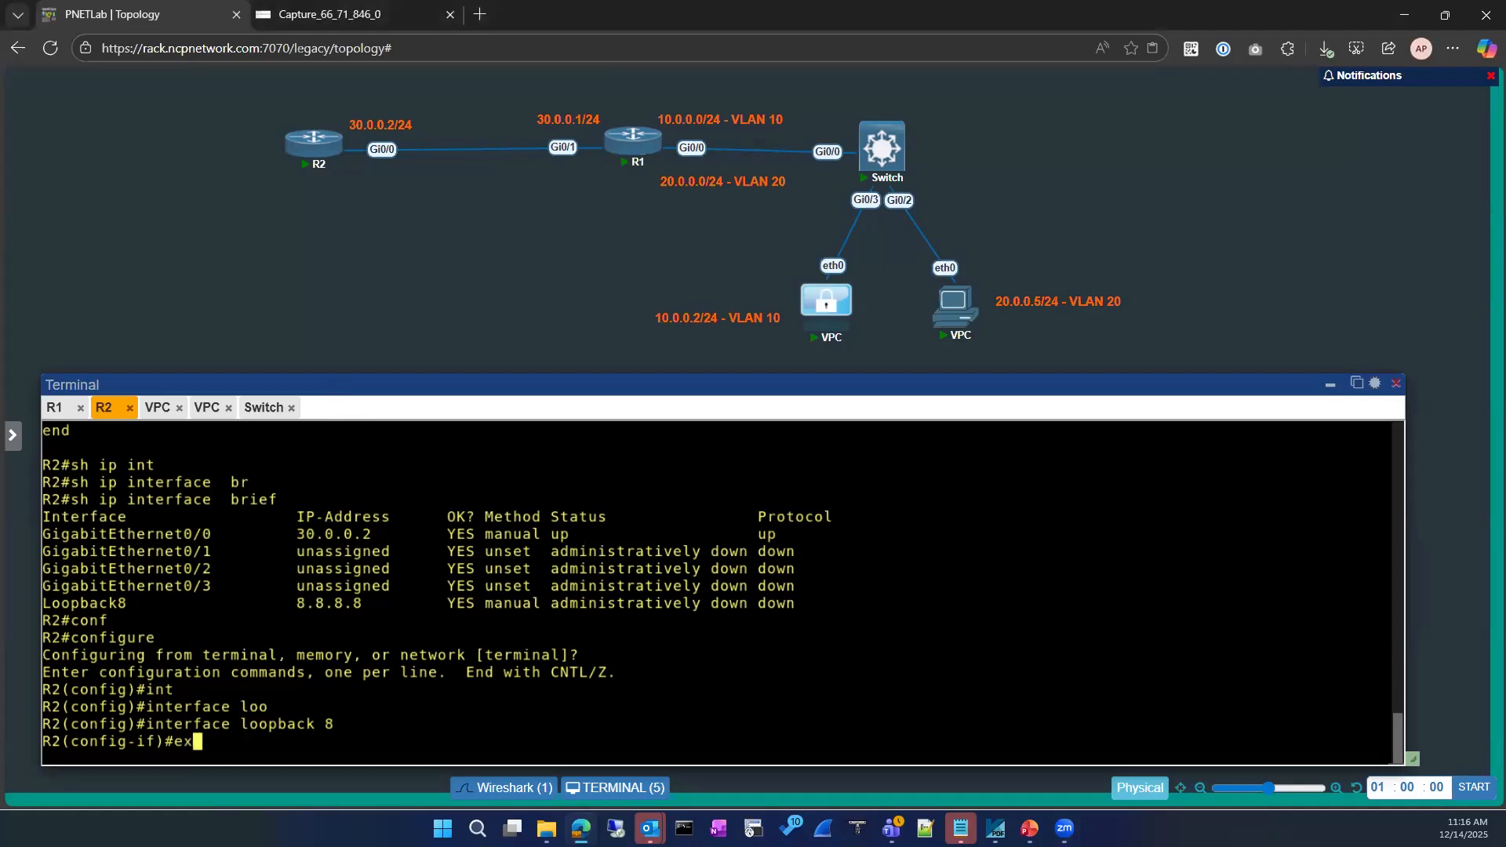
Exit configuration mode back to the R2# prompt
text(exit)
key(Return)
key(Return)
text(exit)
key(Return)
key(Return)
key(Return)
text(sh ip uint)
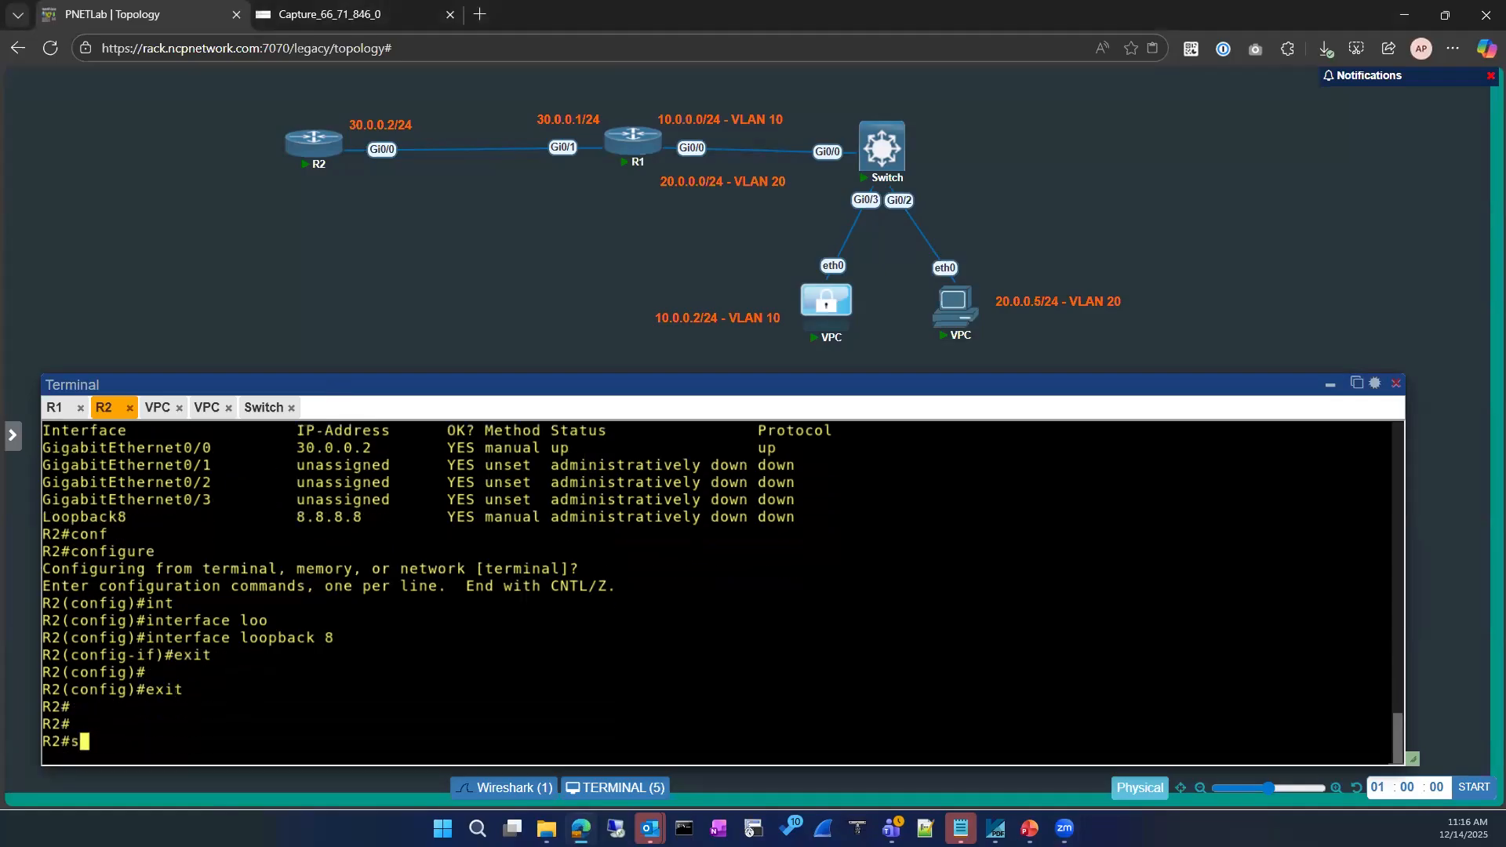
key(BackSpace)
key(Return)
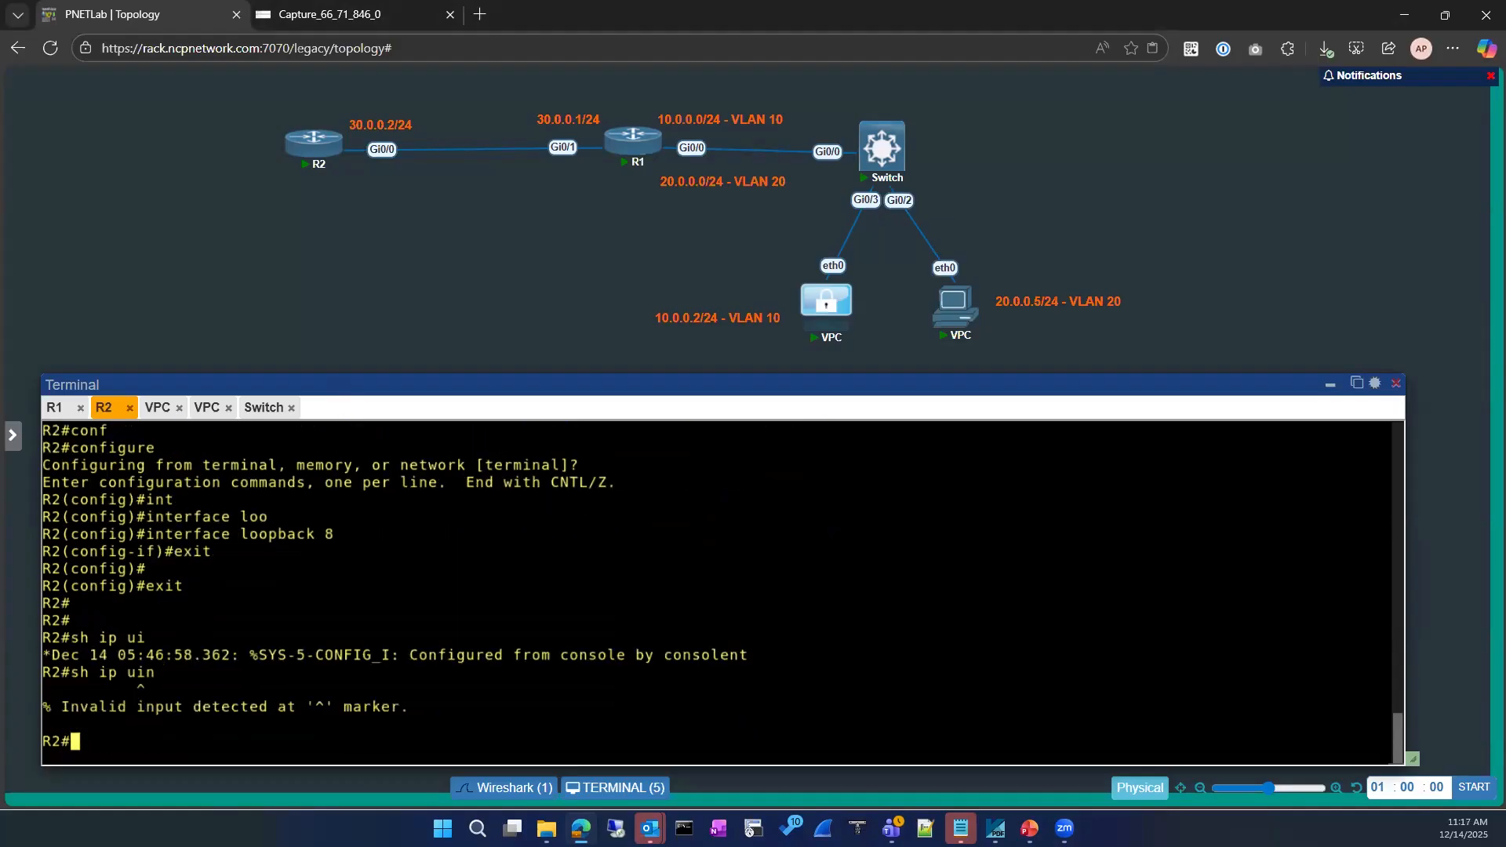
key(Return)
List R2's interfaces again with 'sh ip int brief'
text(sh ip inty)
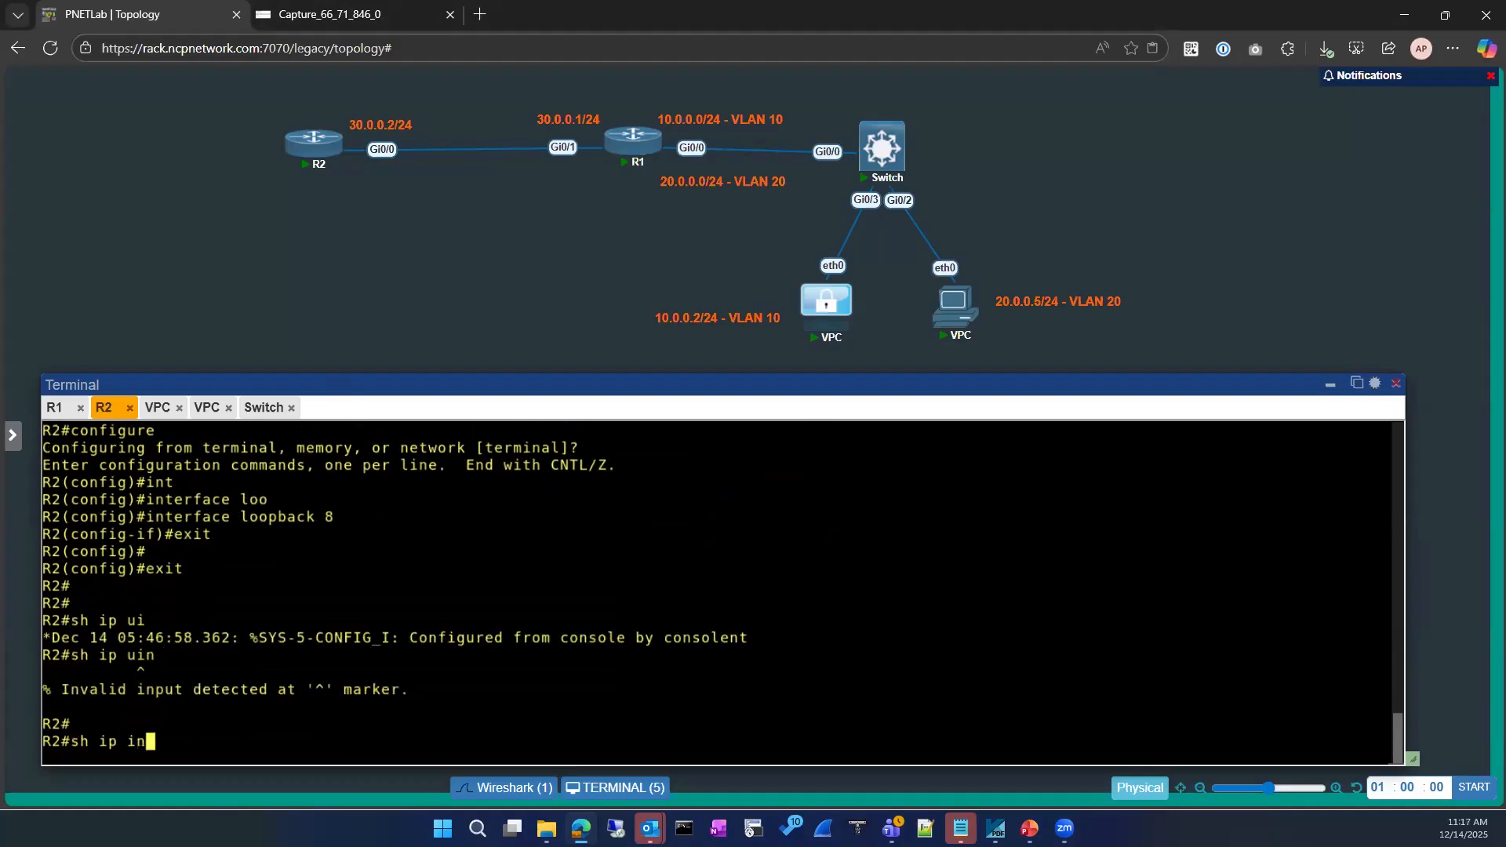
key(Tab)
text(b)
key(BackSpace)
key(BackSpace)
key(BackSpace)
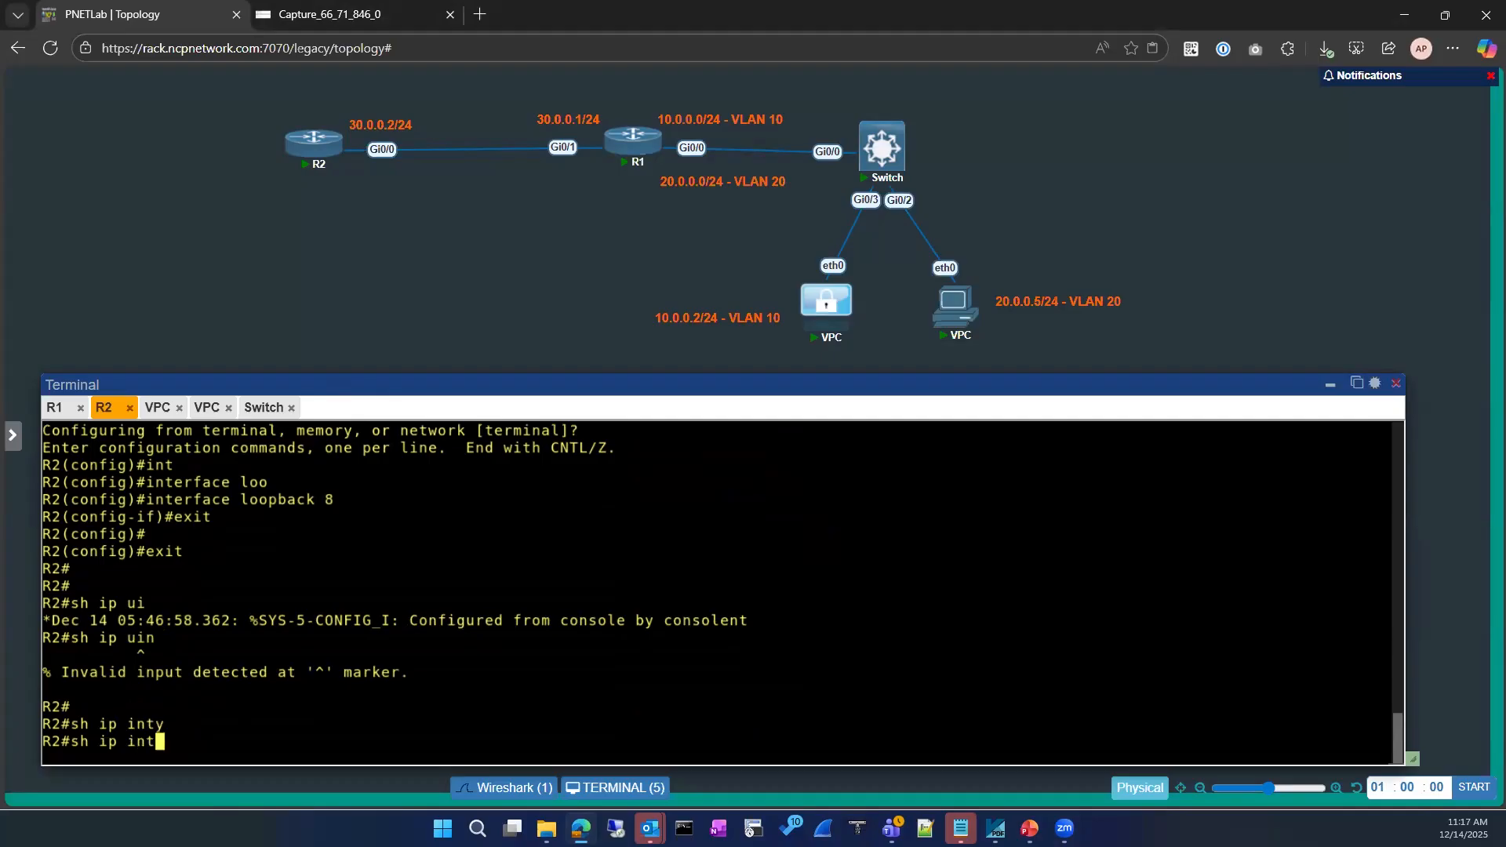
text(bt)
key(Tab)
text(ri)
key(BackSpace)
key(BackSpace)
key(BackSpace)
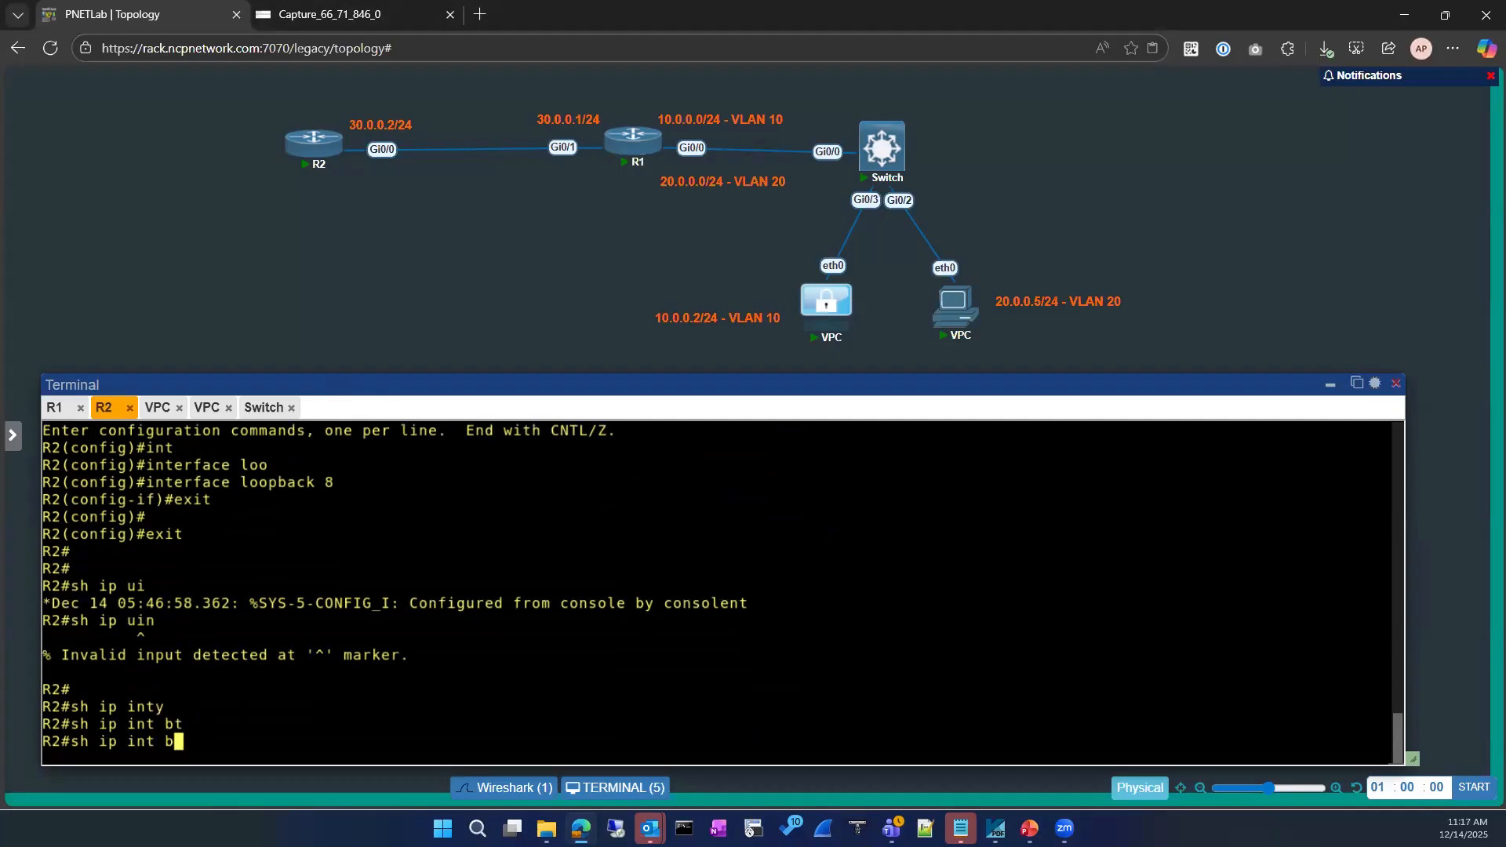
text(r)
key(Tab)
key(Return)
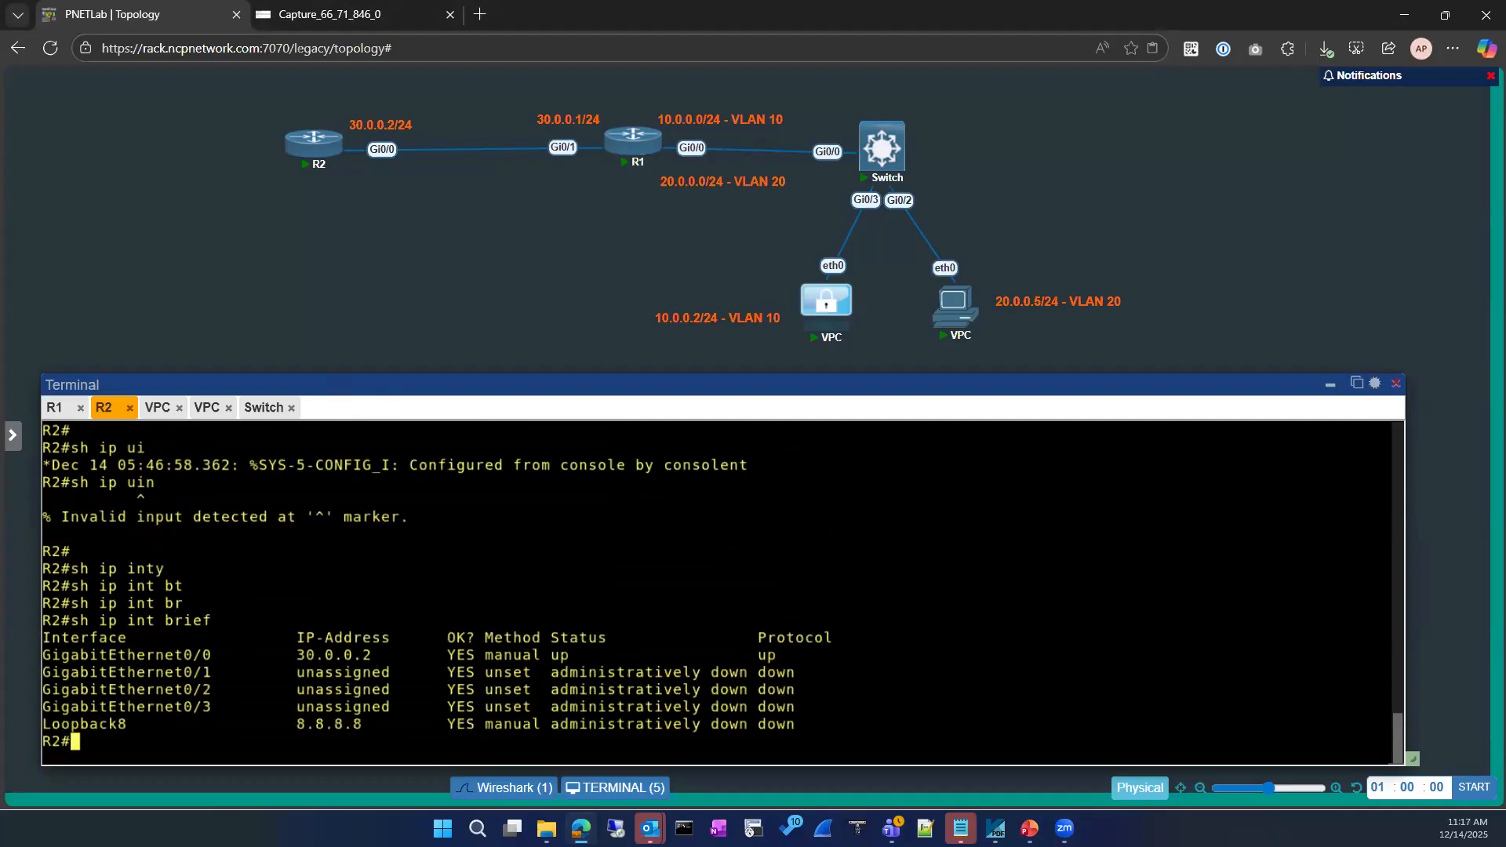
Bring Loopback8 up with 'no shutdown' and exit back to R2#
text(conf)
key(Tab)
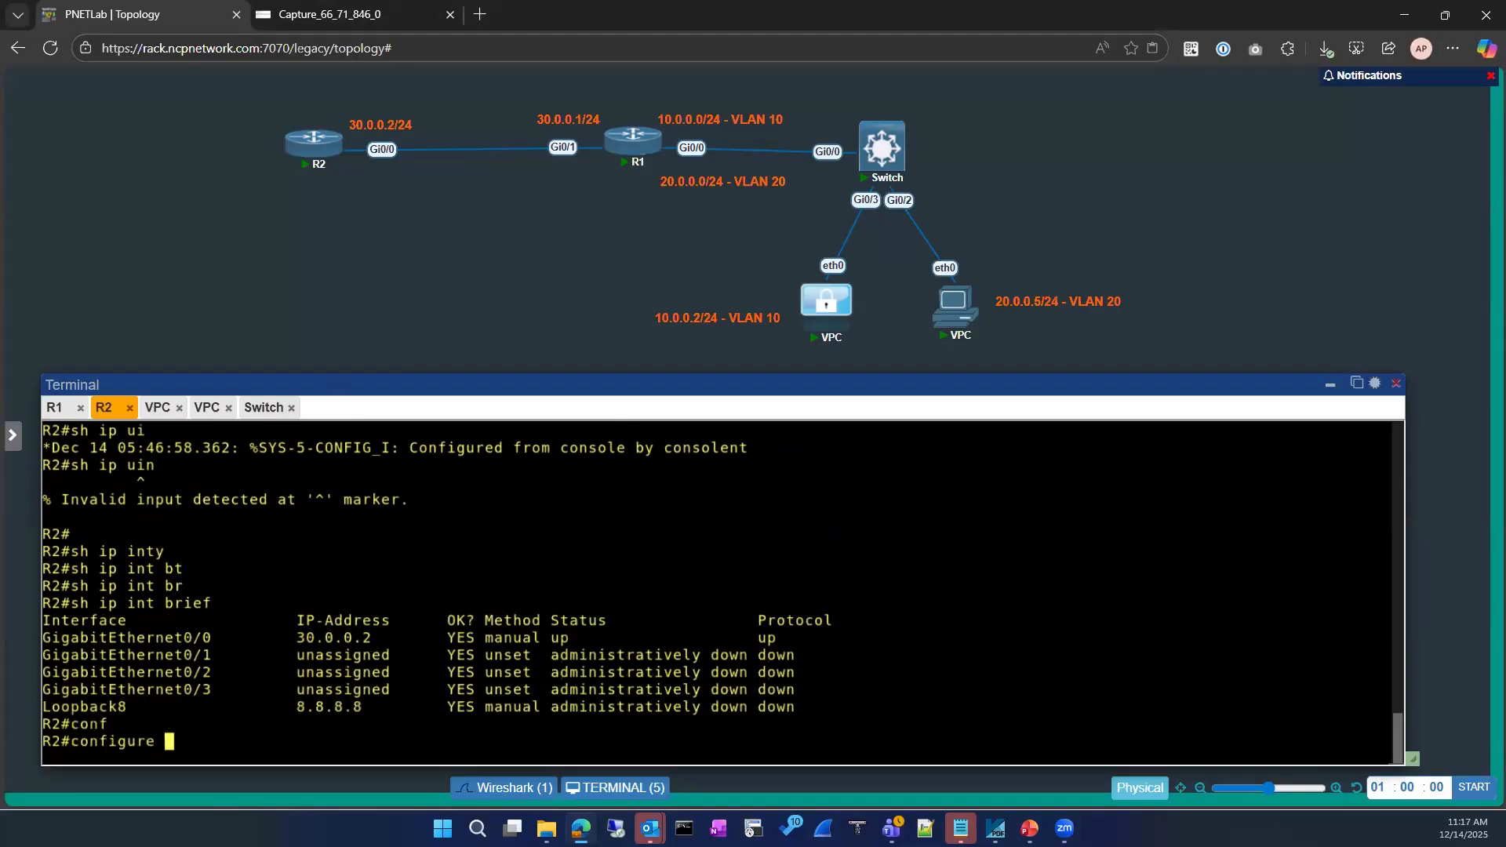
key(Return)
text(interface)
key(Tab)
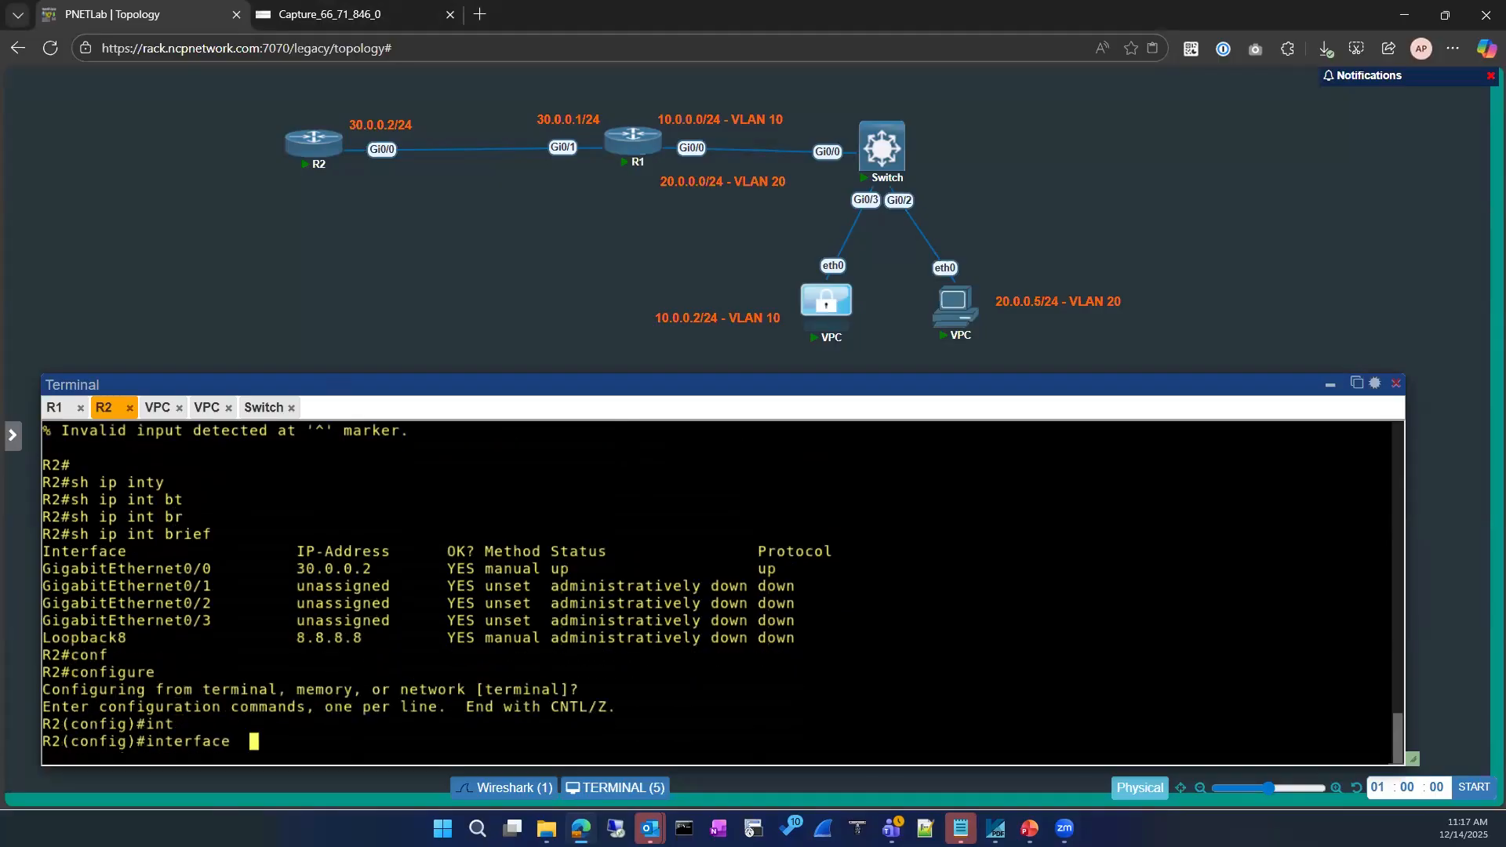
text(loo)
key(Tab)
text(8)
key(Return)
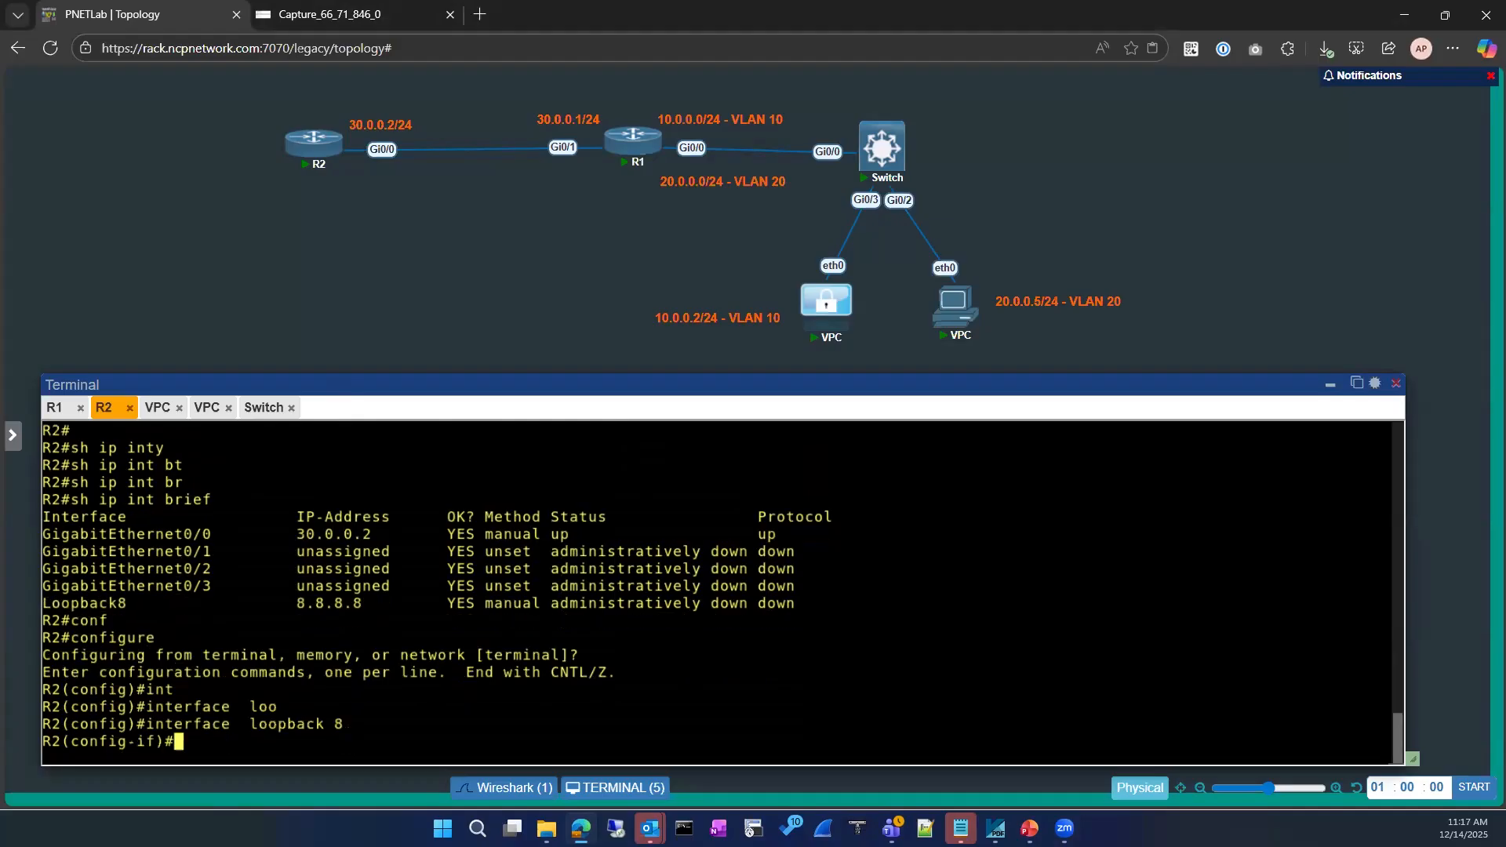
text(no sh)
key(Return)
key(Return)
text(exit)
key(Return)
text(exit)
key(Return)
key(Return)
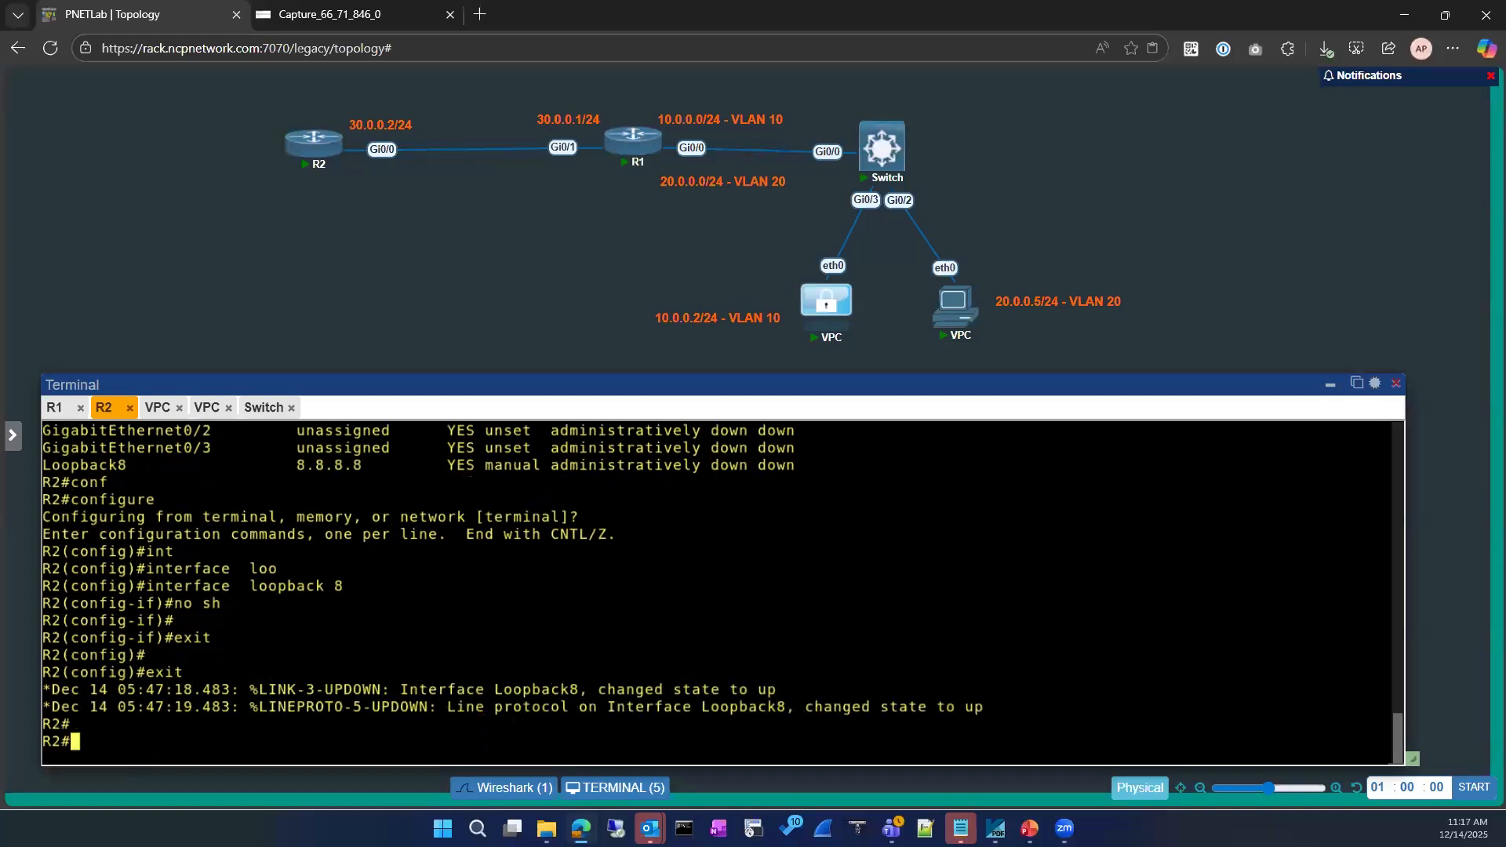
Confirm Loopback8 (8.8.8.8) is up/up, then switch to the 10.0.0.2 PC's console
key(Return)
text(configure)
key(Return)
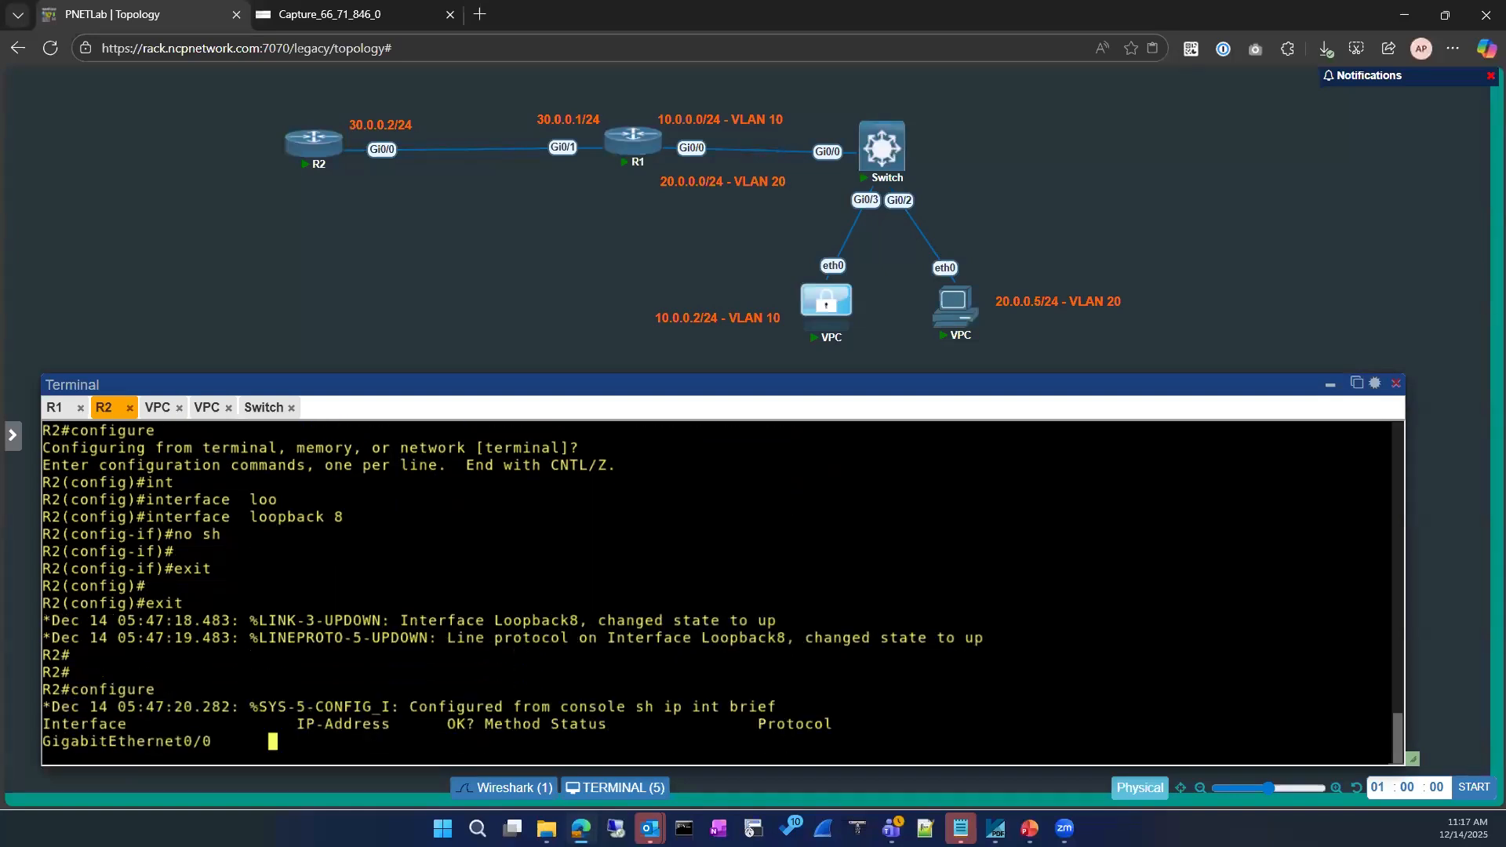
text(conf)
key(Tab)
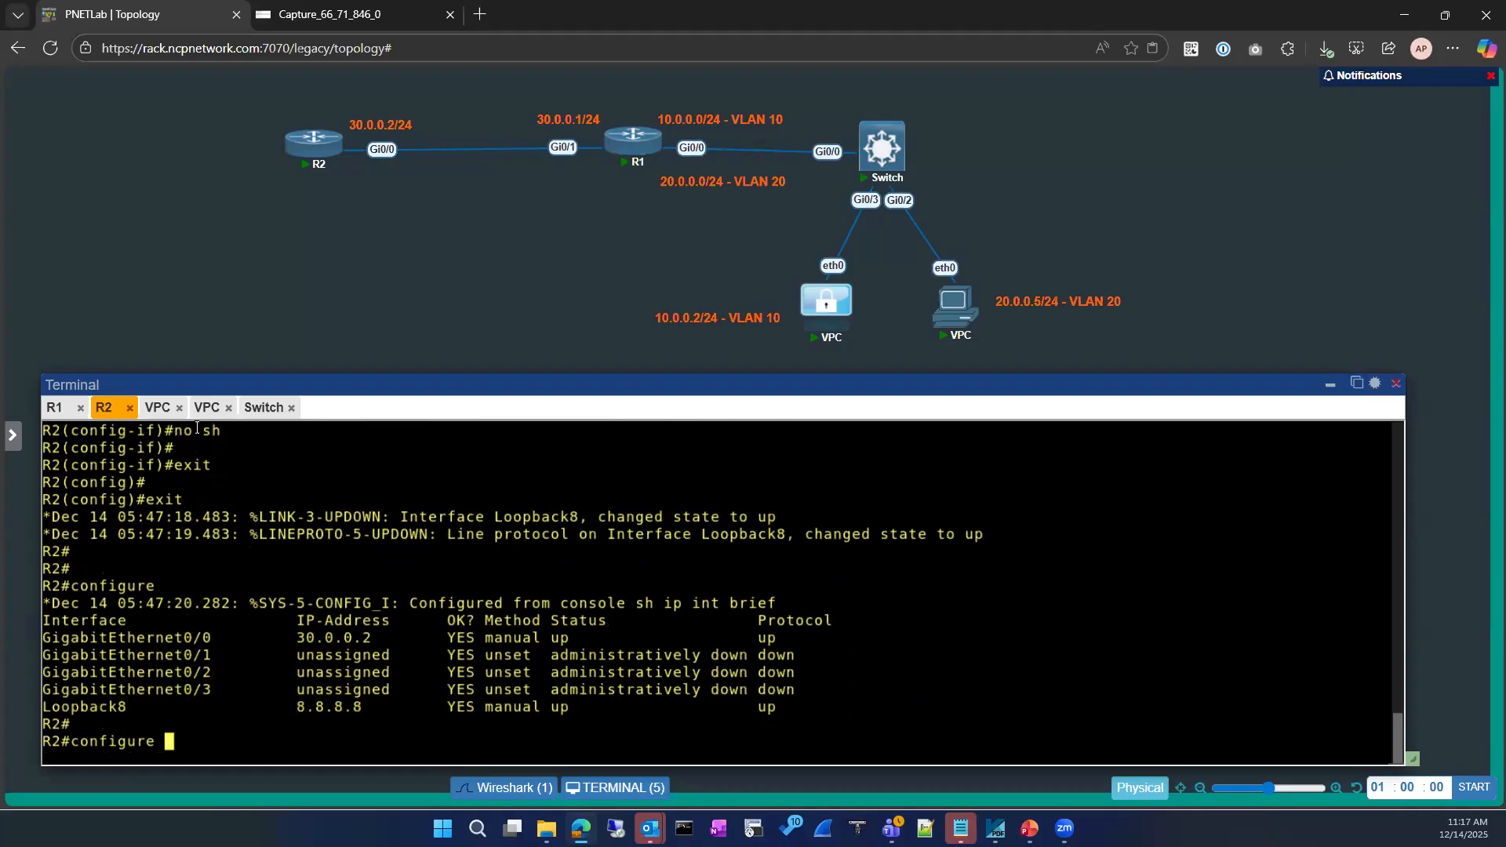
click(160, 408)
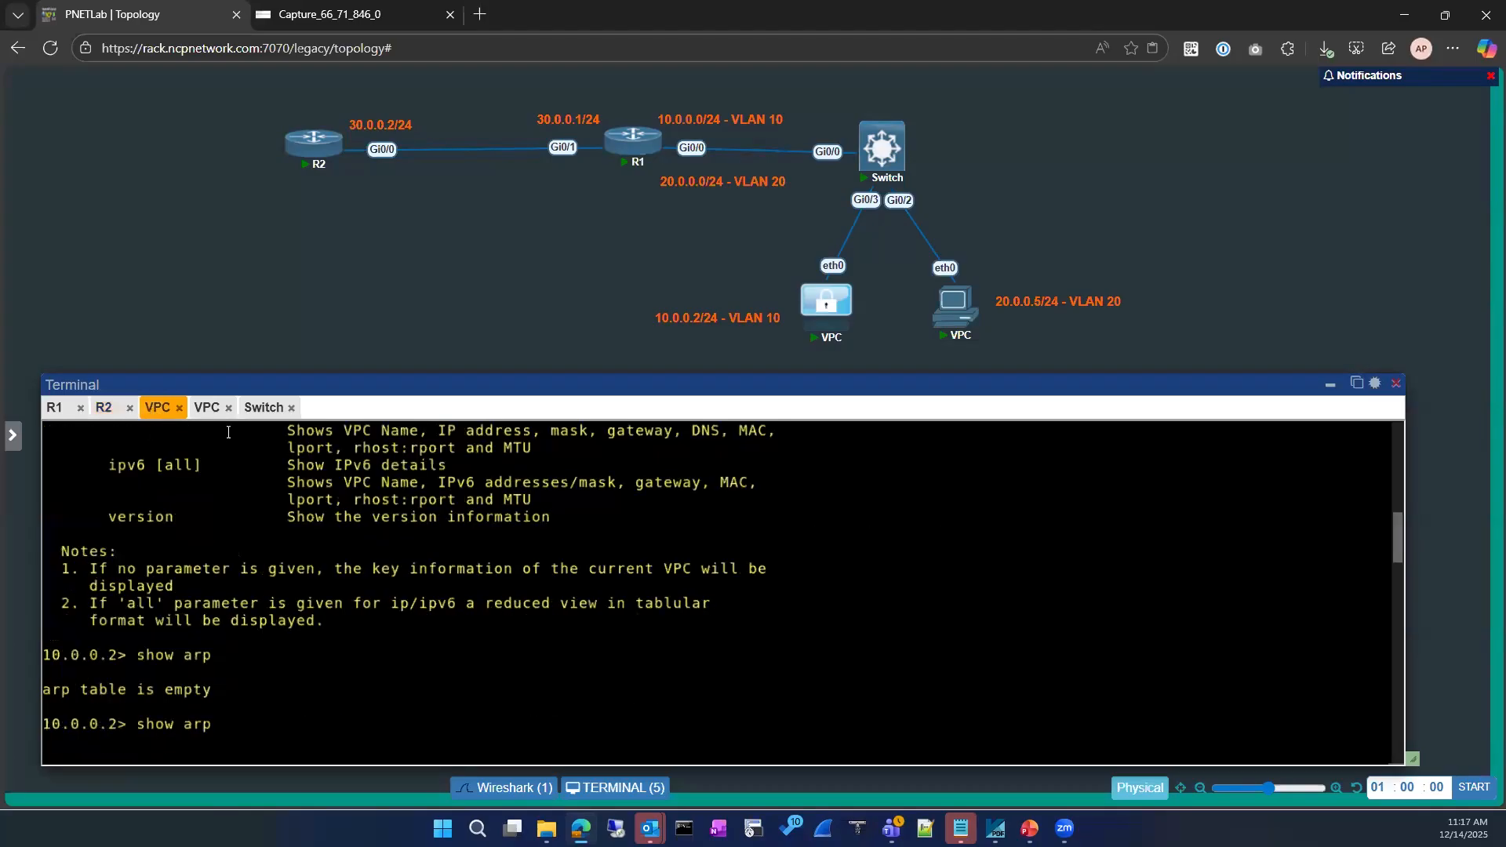
Rerun the VPC ping to 8.8.8.8 and switch to the Capture_66_71_846_0 tab
key(Return)
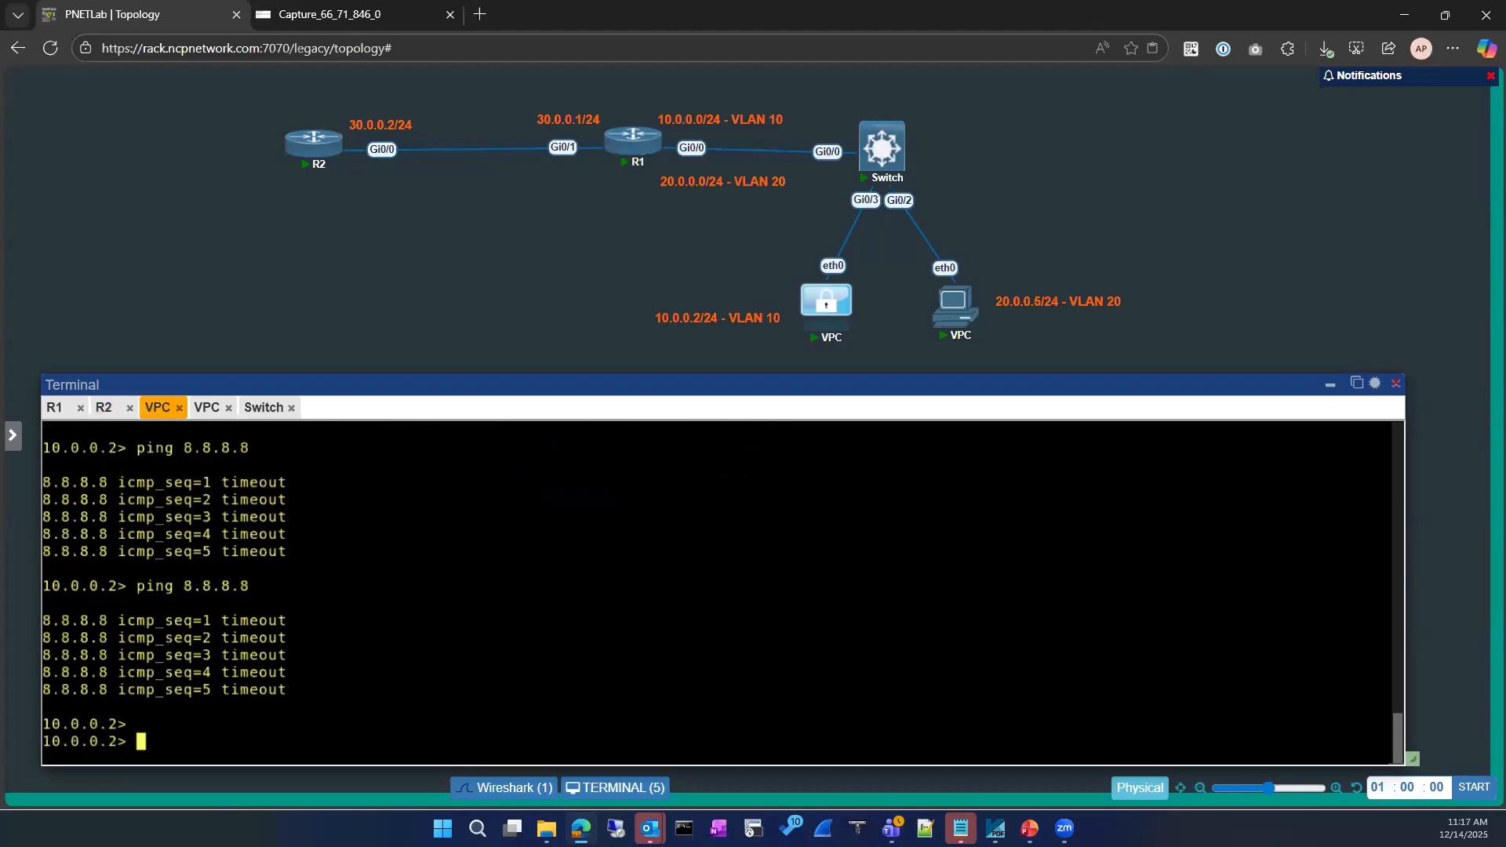
key(Up)
key(Return)
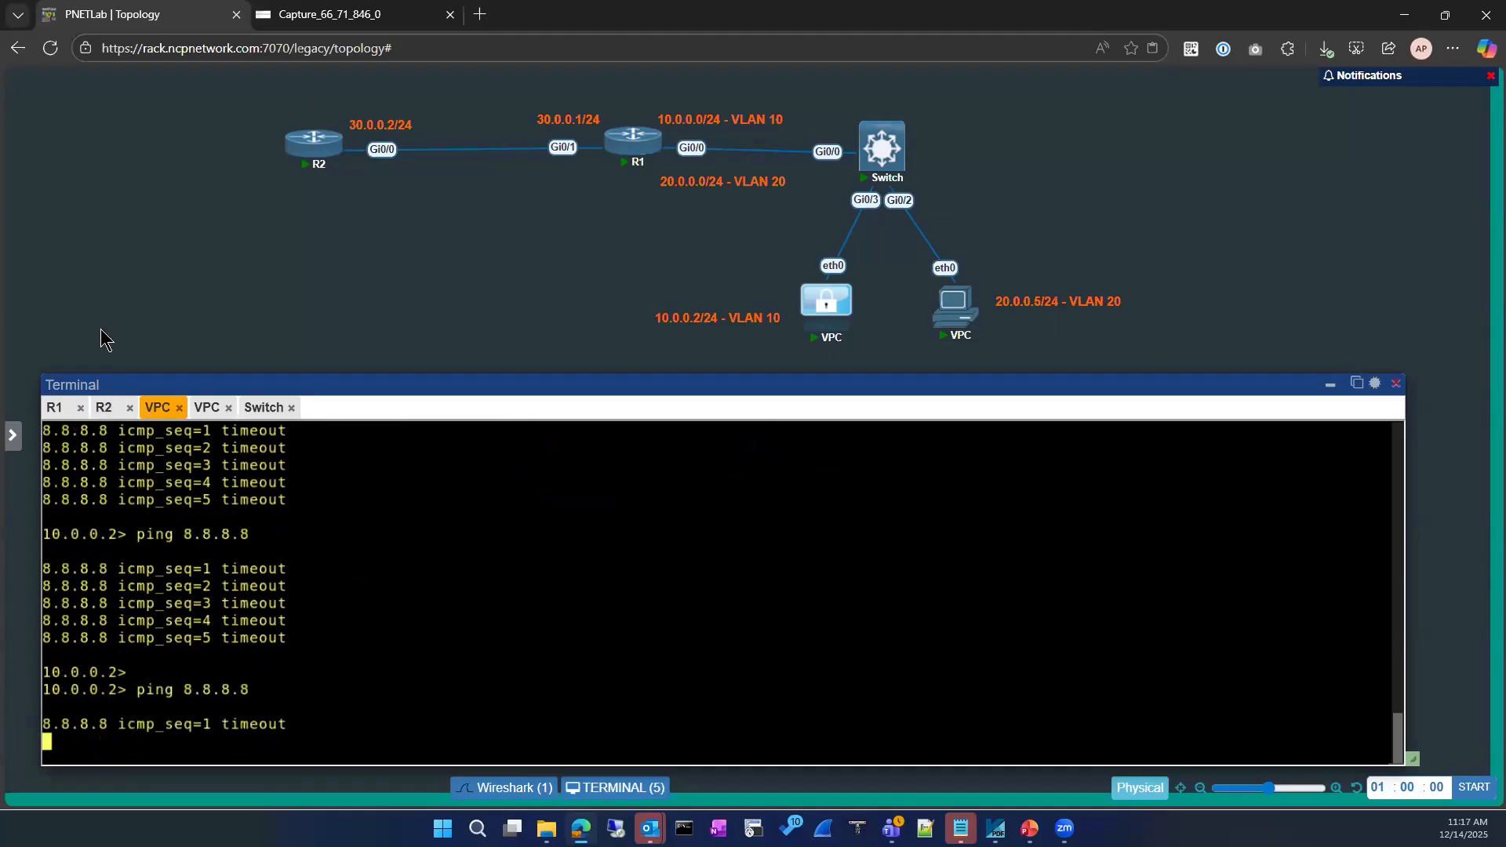
click(329, 14)
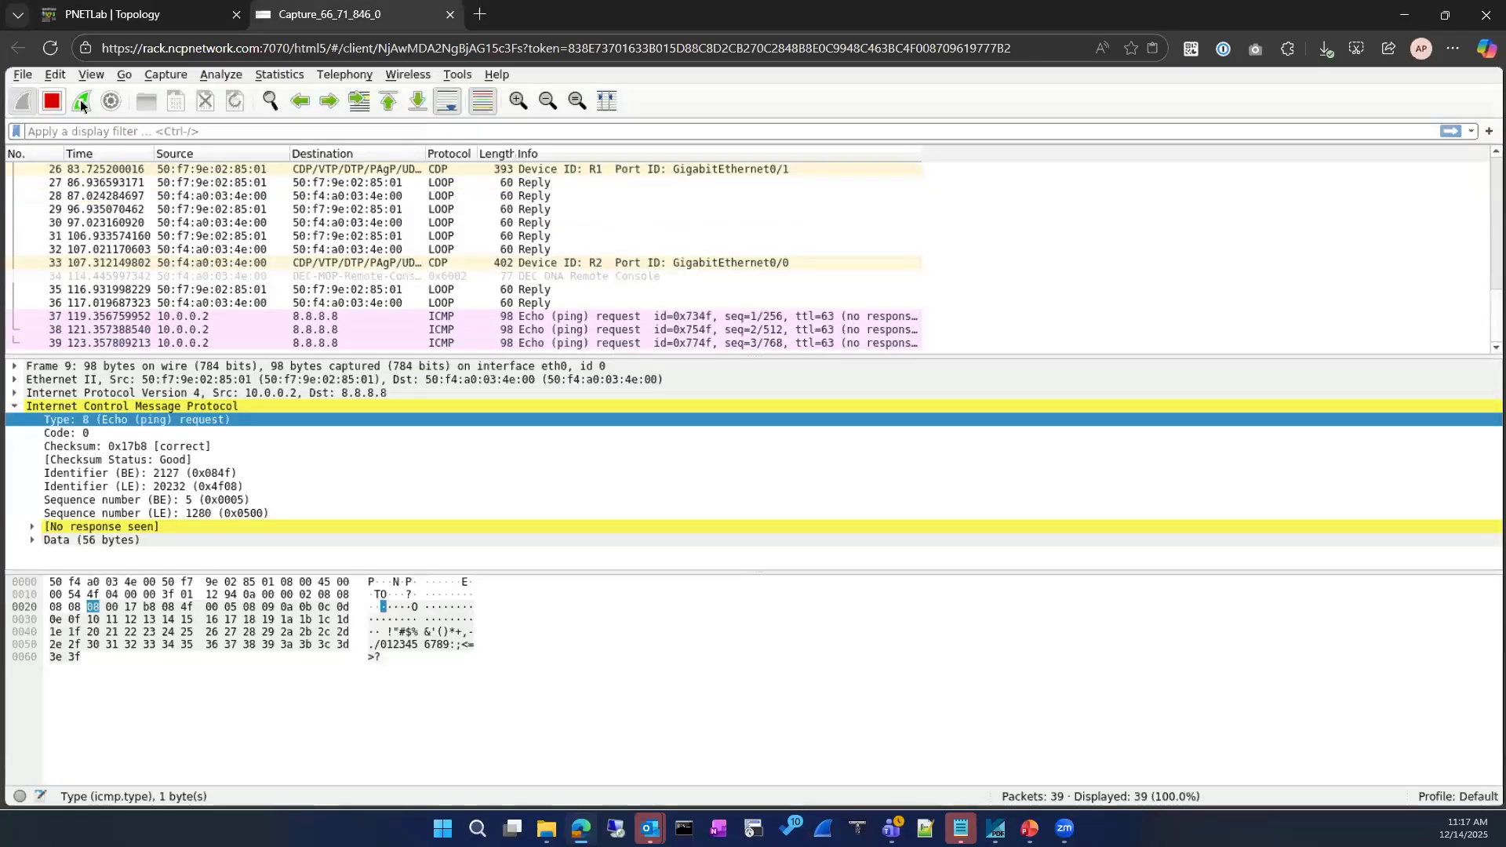
Restart the capture, dismiss the unsaved-packets prompt, and inspect unanswered echo requests 37, 39, 43, 40
click(81, 101)
click(959, 339)
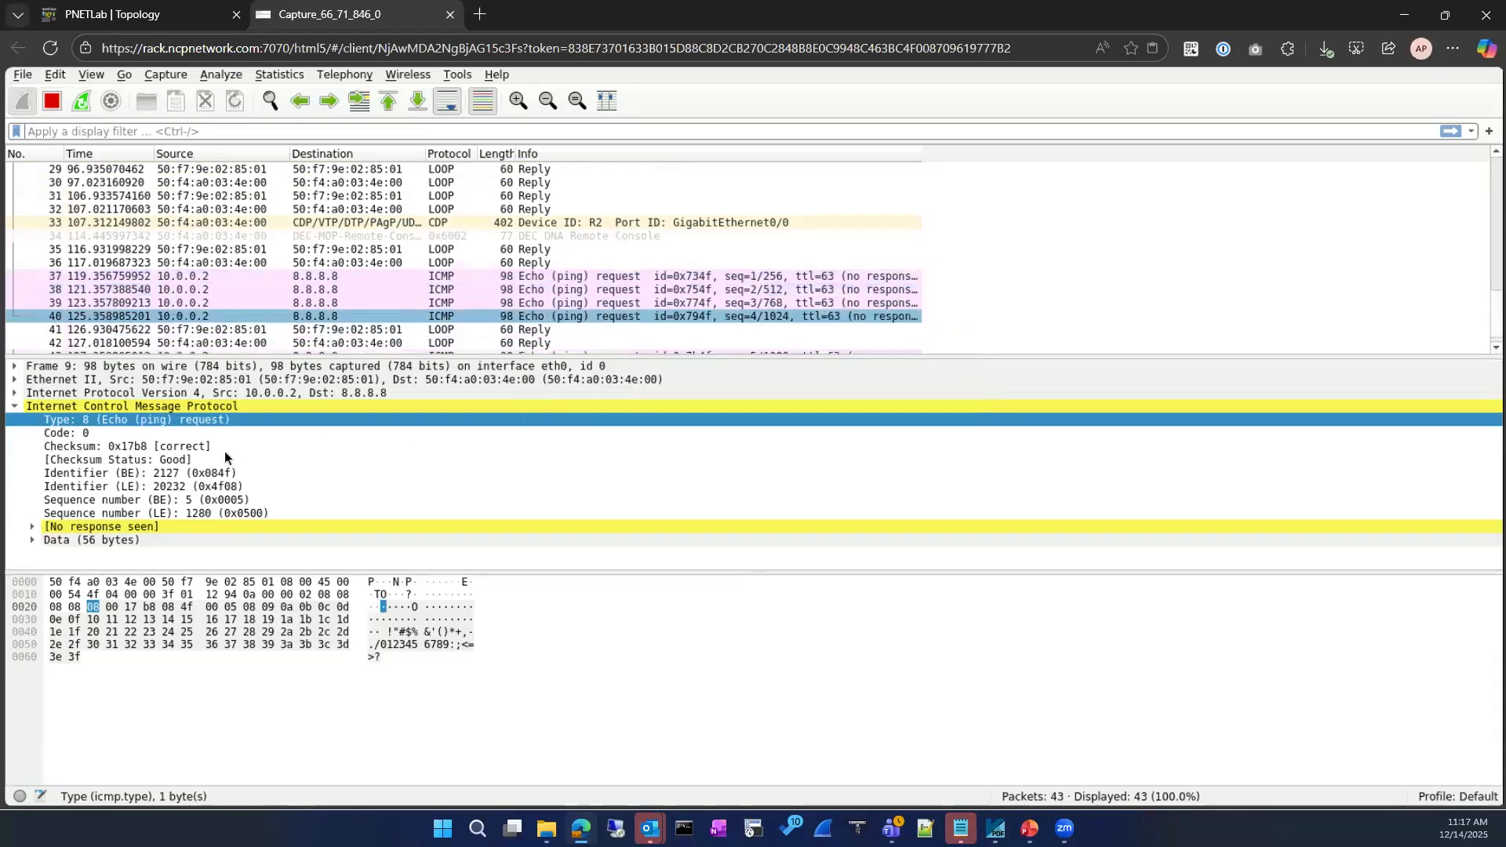
click(369, 267)
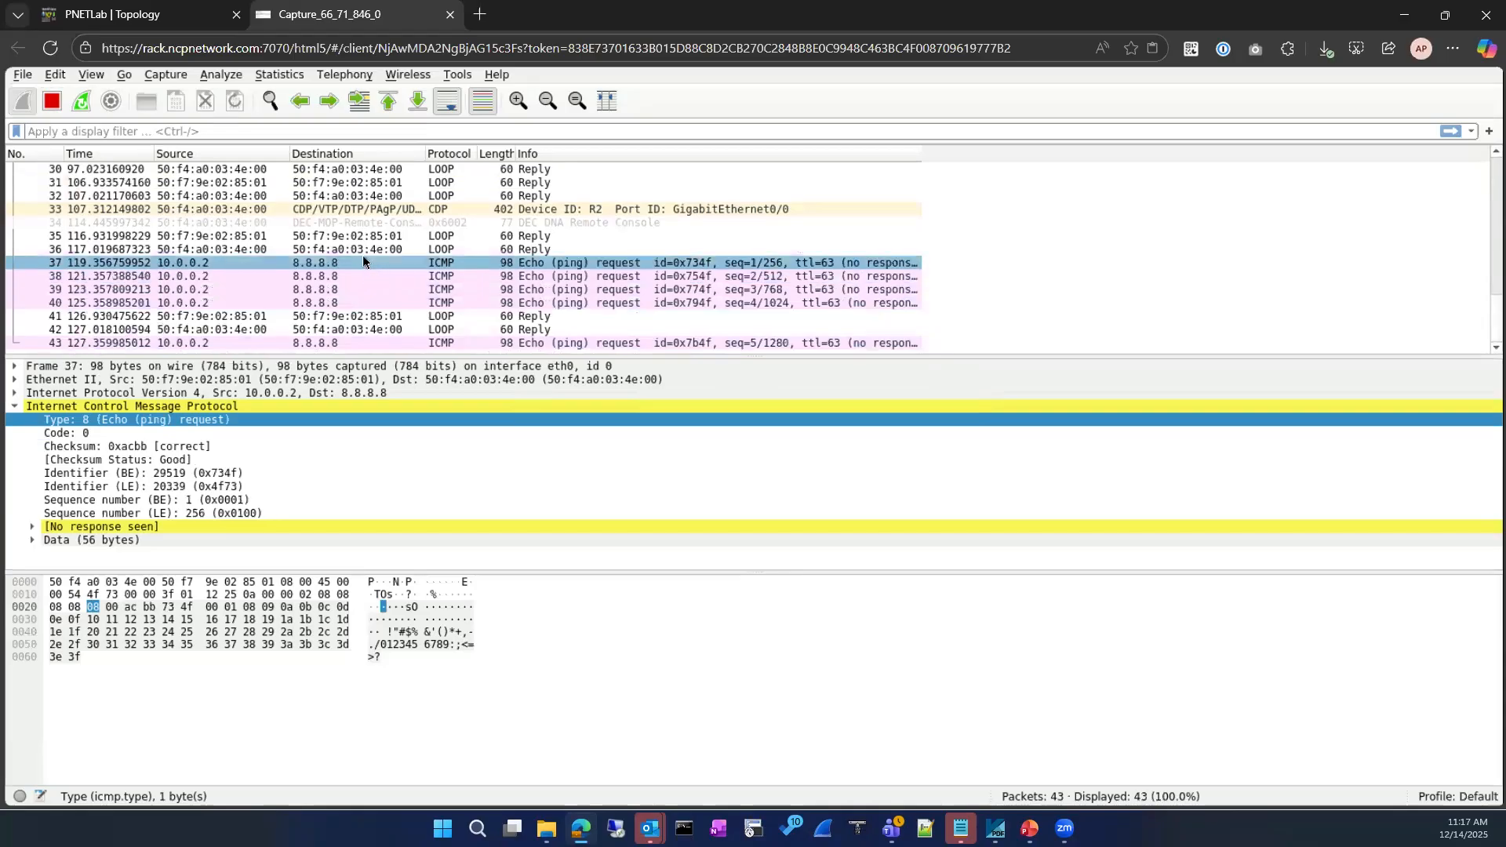
click(361, 290)
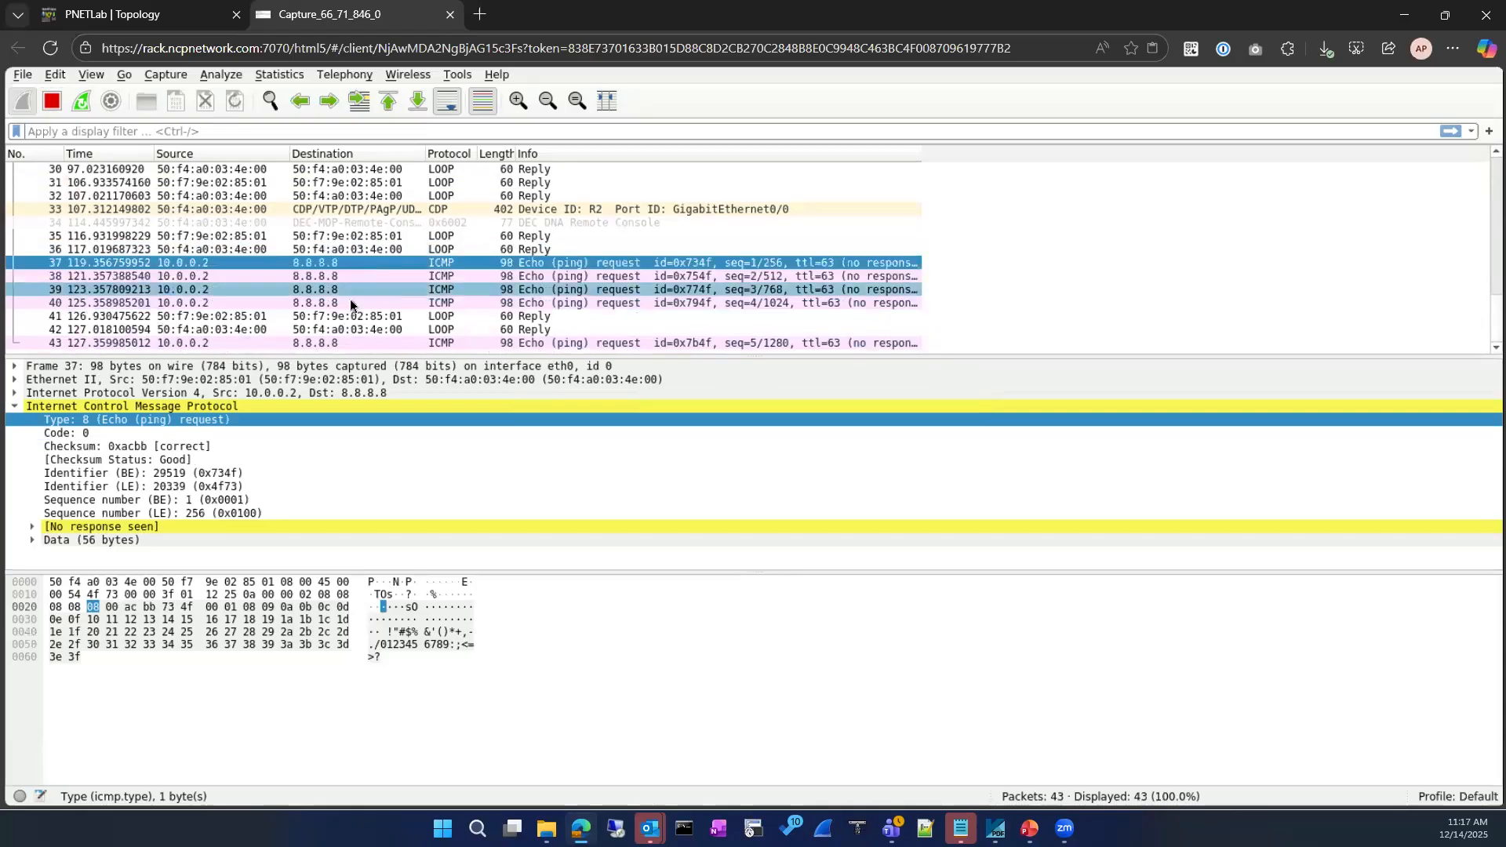
click(324, 344)
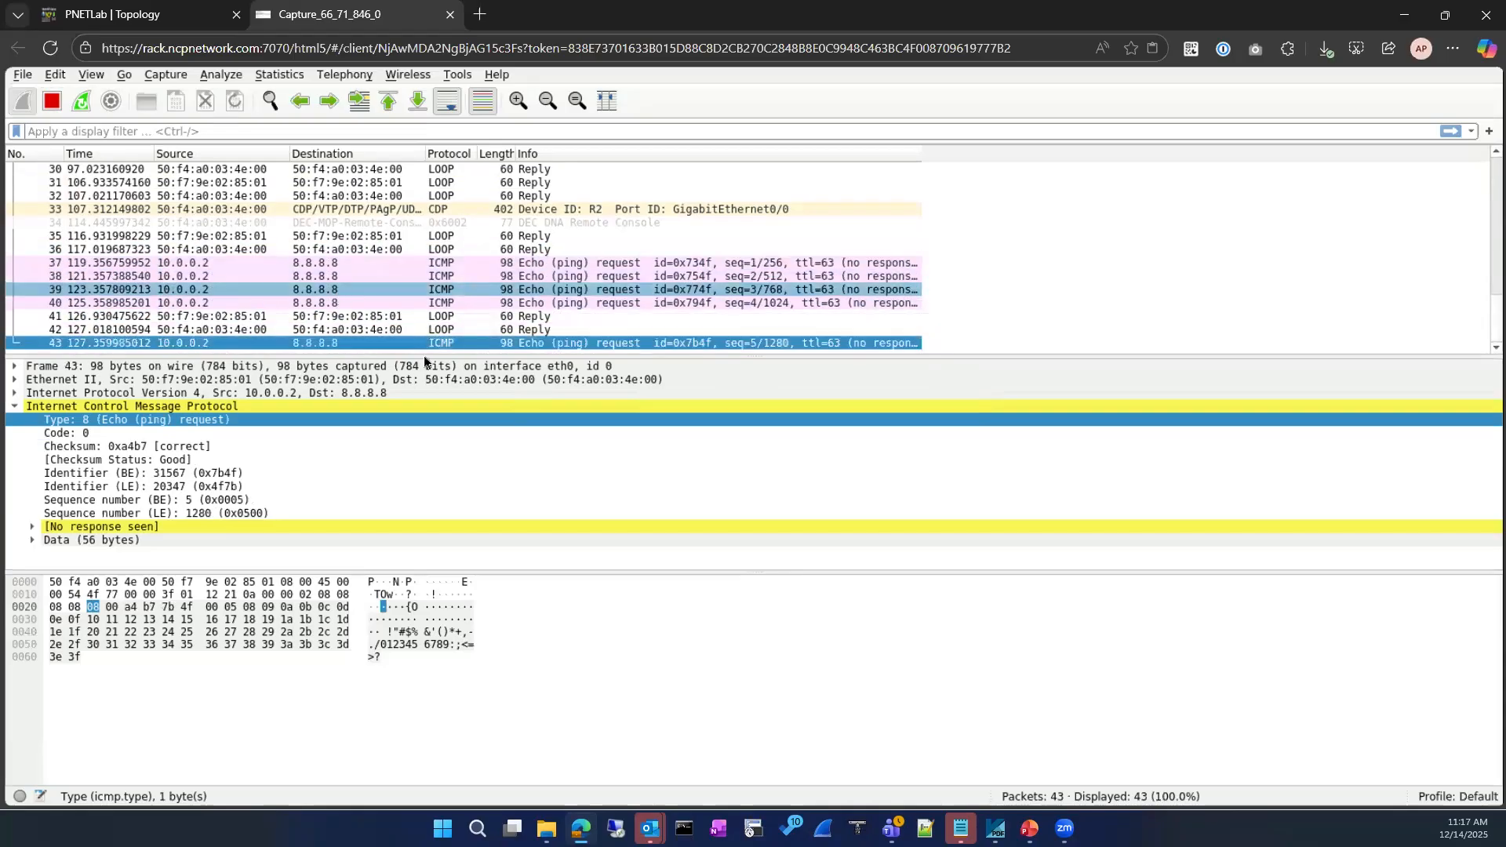
click(451, 305)
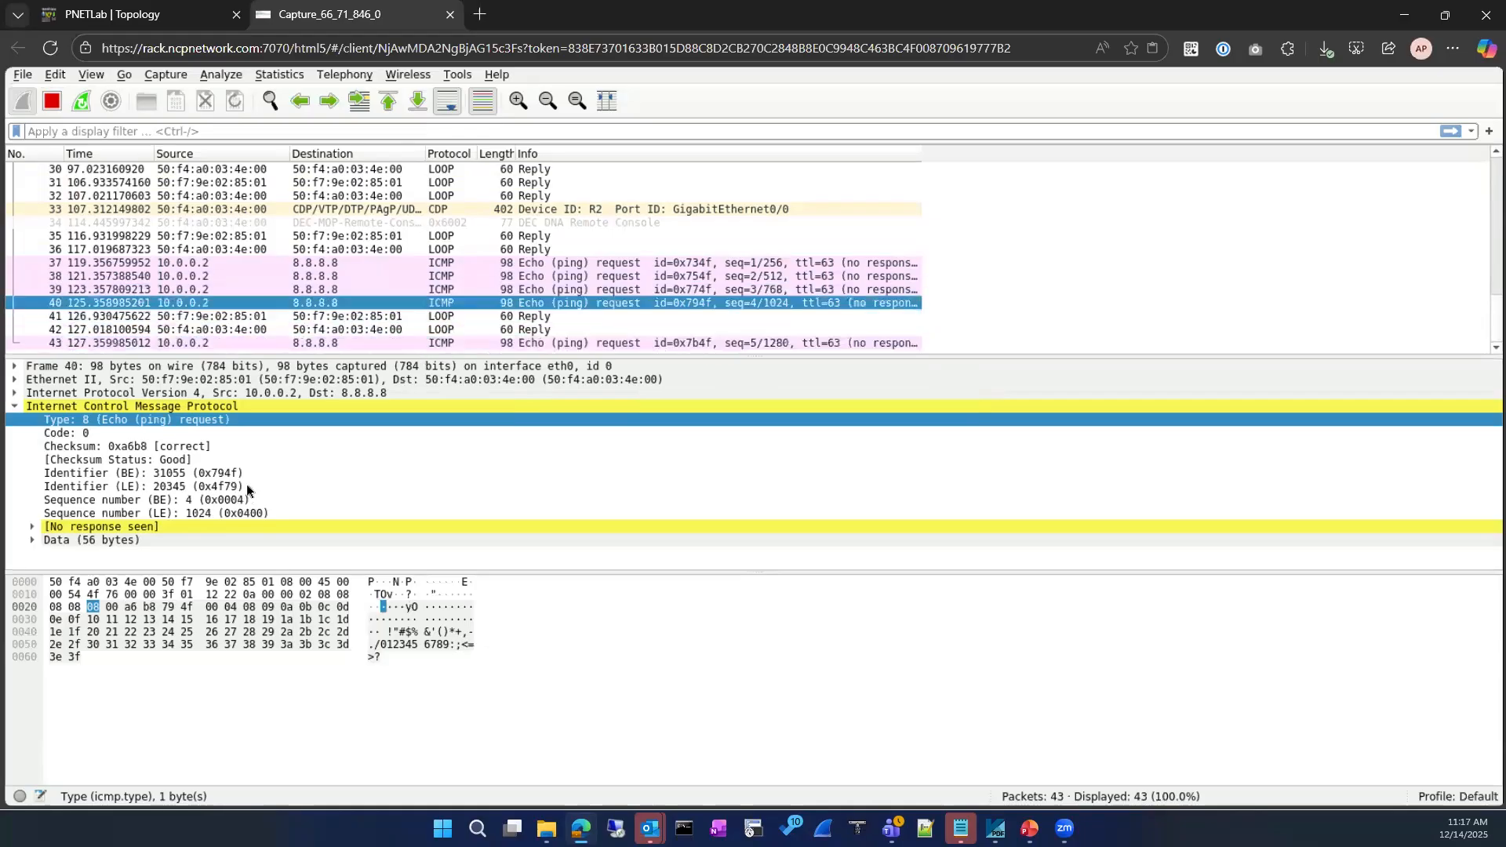
Open R2's console and clear its leftover command line
click(173, 14)
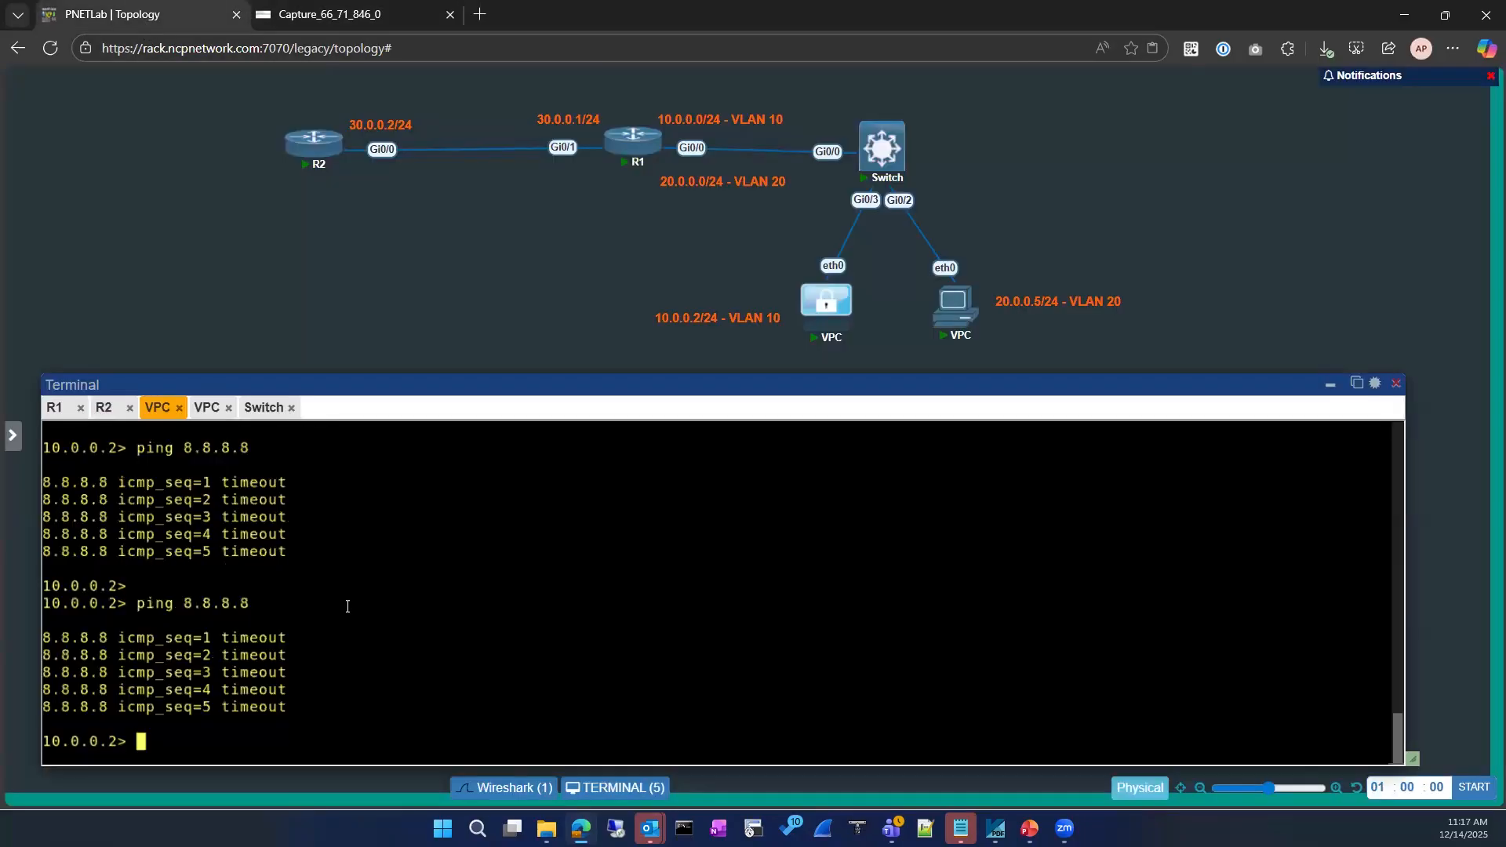
click(103, 408)
key(BackSpace)
key(BackSpace)
key(BackSpace)
key(BackSpace)
key(BackSpace)
key(BackSpace)
key(BackSpace)
key(BackSpace)
key(BackSpace)
key(BackSpace)
text(sh ip acce)
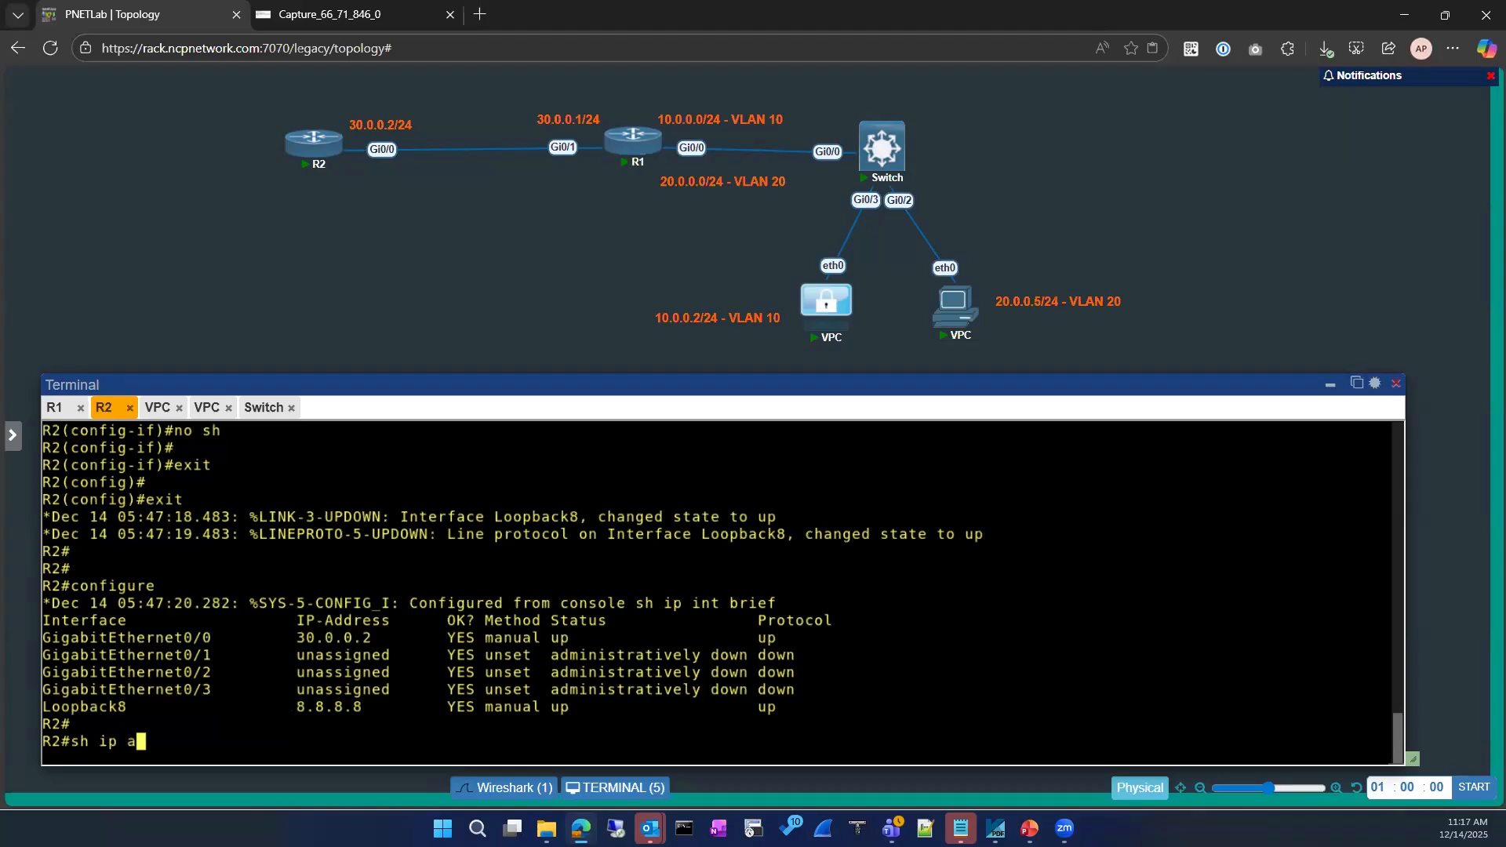
key(Tab)
key(BackSpace)
key(BackSpace)
key(BackSpace)
key(BackSpace)
key(BackSpace)
key(BackSpace)
key(BackSpace)
key(BackSpace)
key(BackSpace)
key(BackSpace)
key(BackSpace)
key(BackSpace)
key(BackSpace)
key(BackSpace)
key(BackSpace)
key(BackSpace)
key(BackSpace)
key(BackSpace)
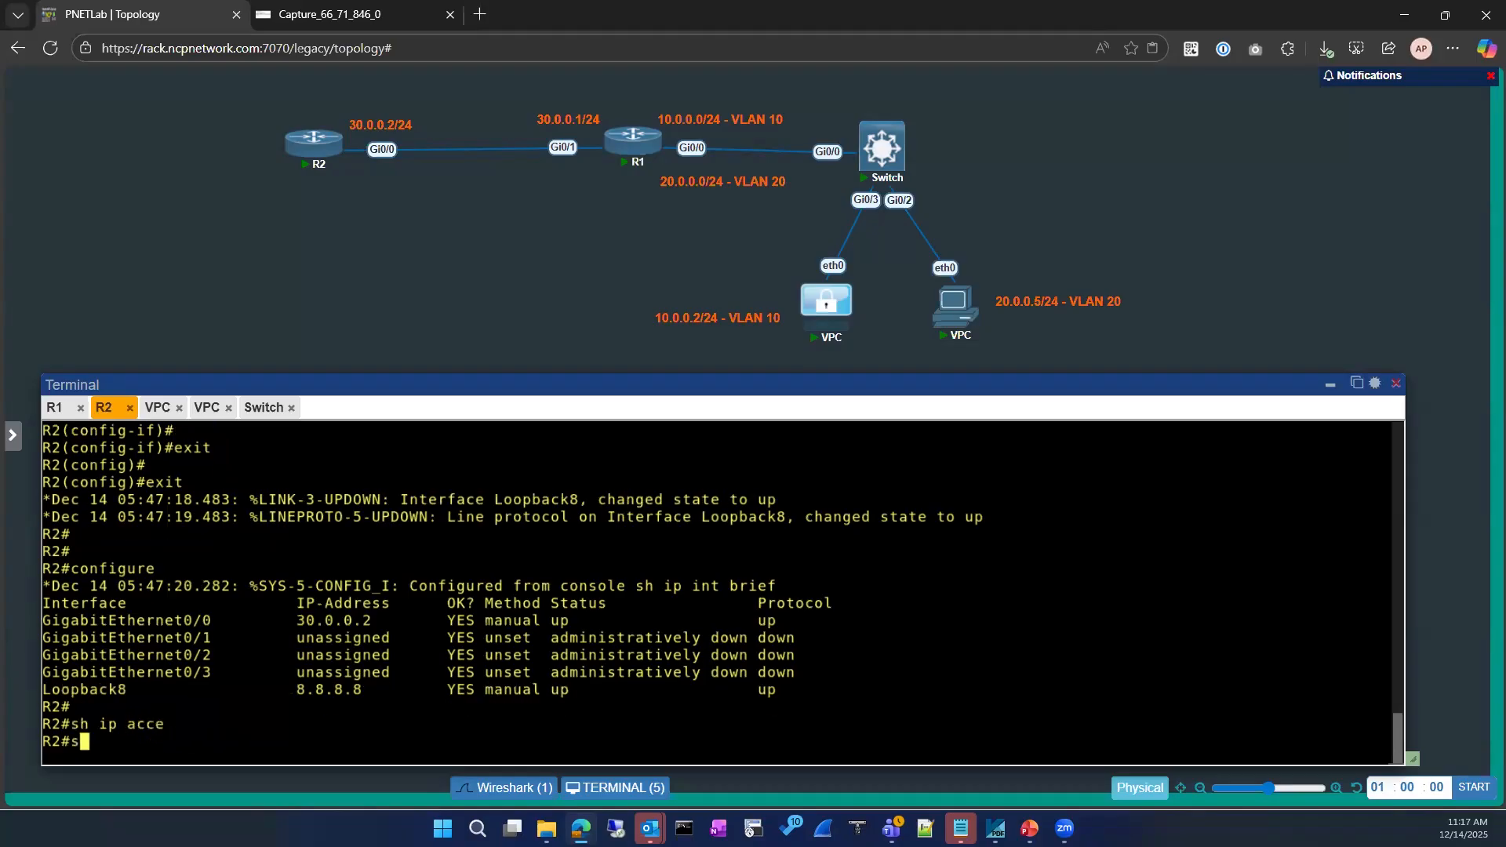
Show R2's GigabitEthernet0/0 running config, revealing ICMP-BLOCK applied inbound
text(sh run)
key(Tab)
text(in)
key(Tab)
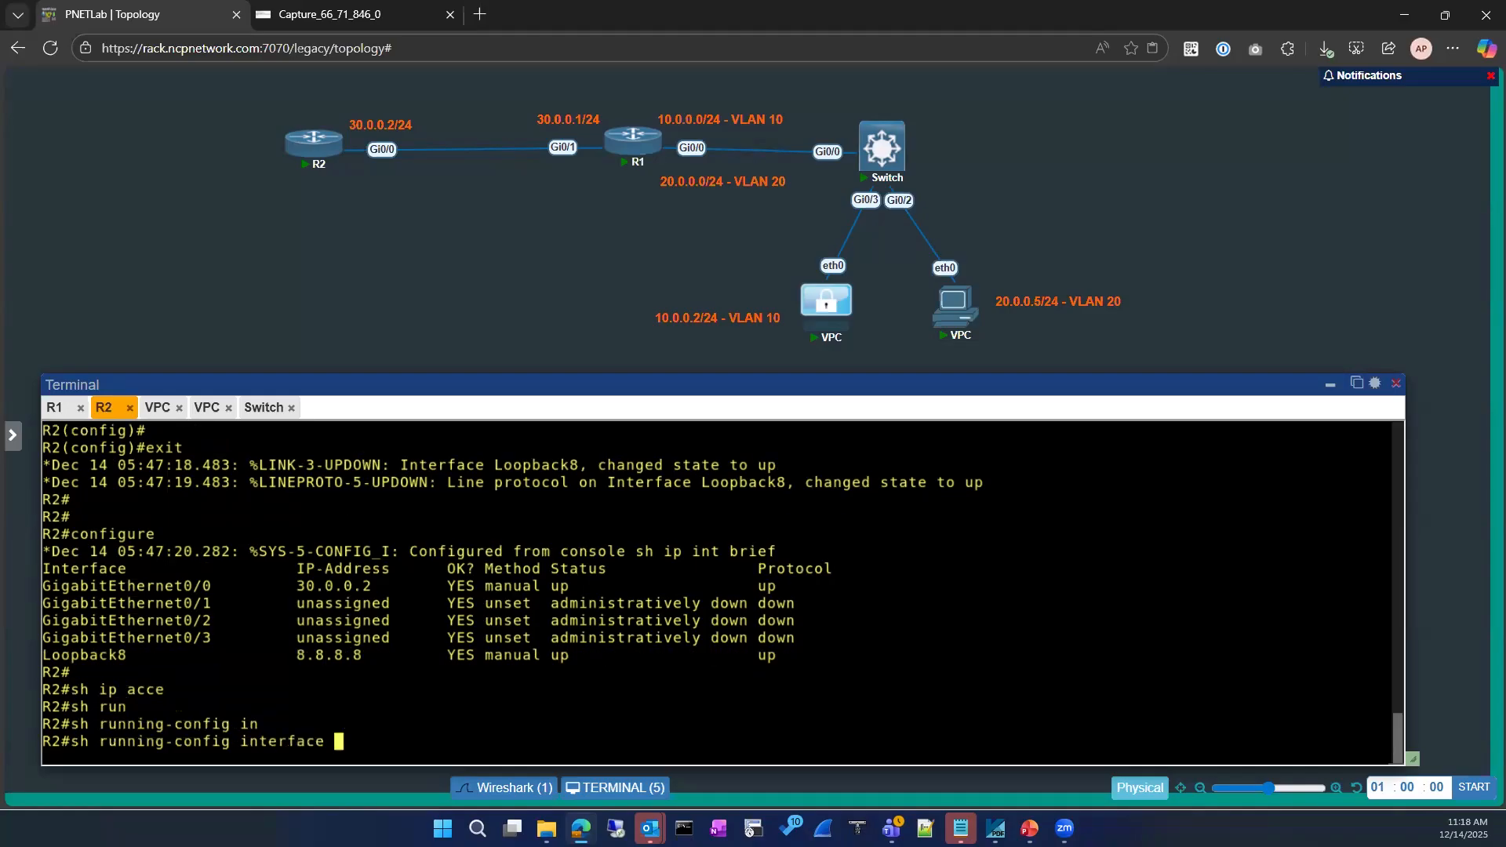
text(gi)
key(Tab)
text(0/0)
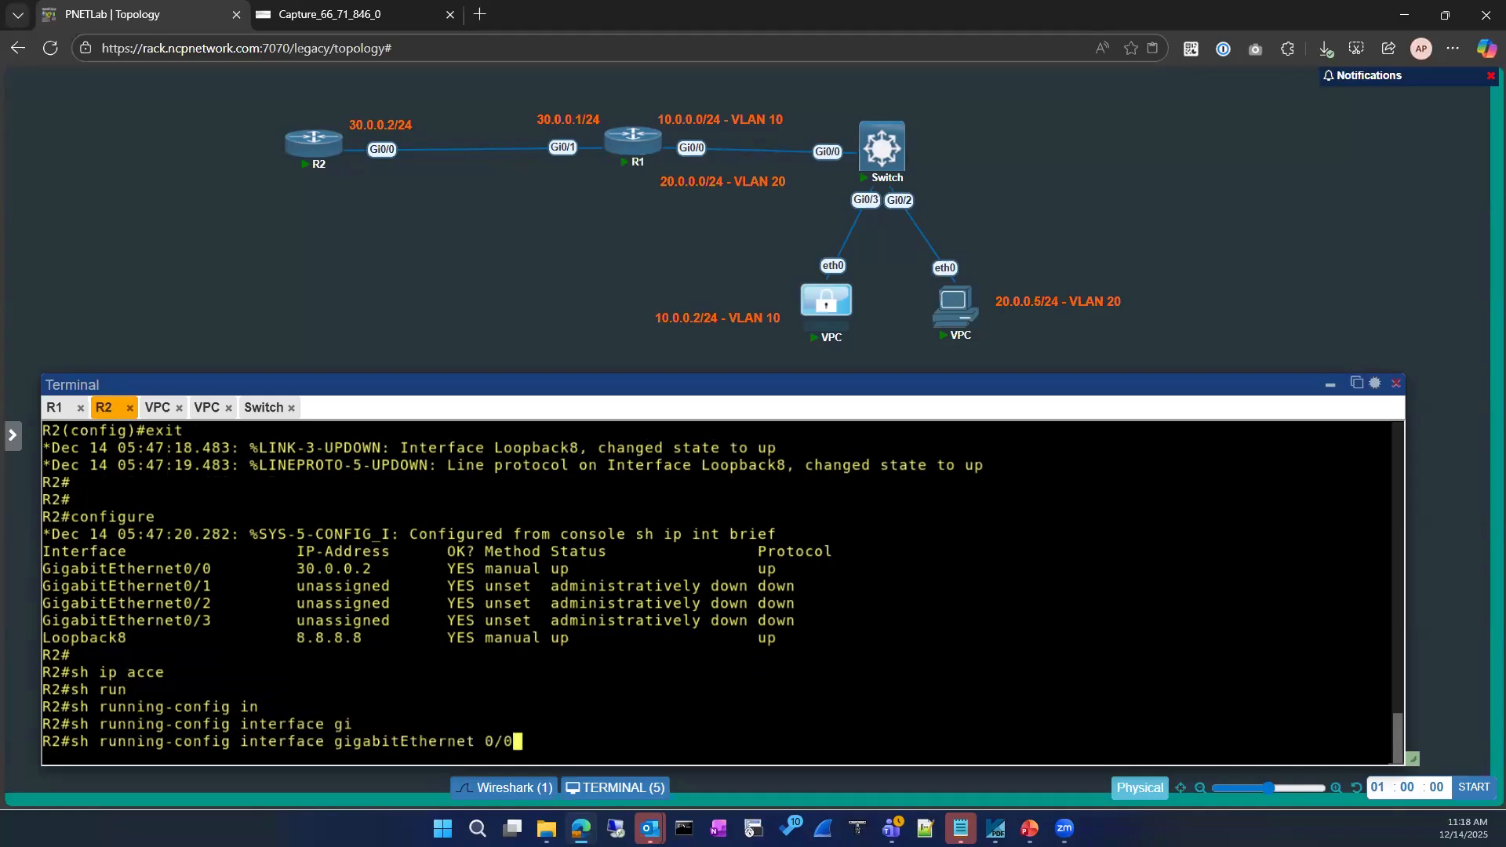
key(Return)
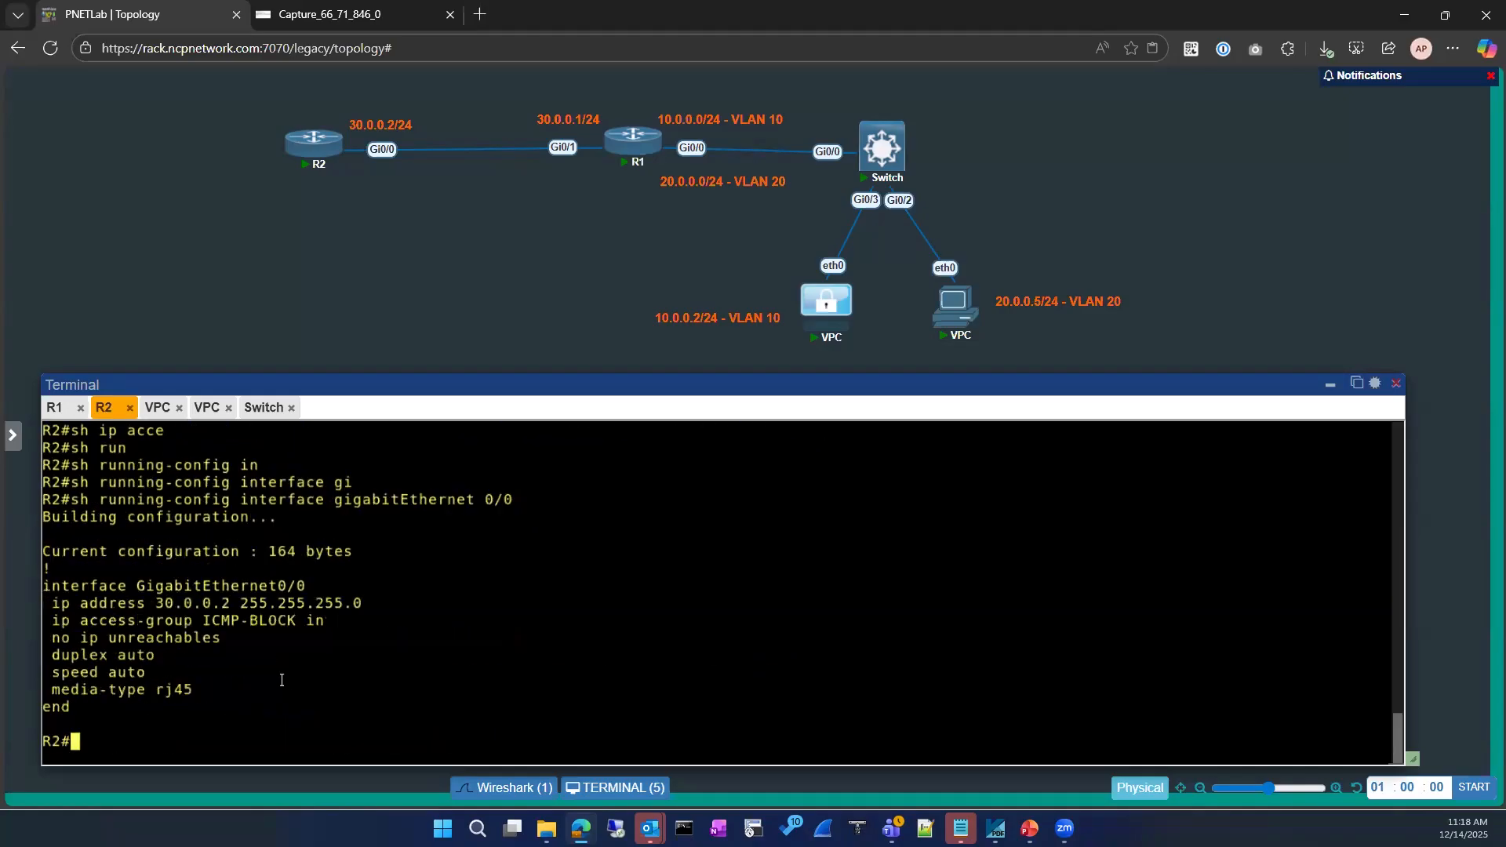
List R2's access lists with 'sh ip access-lists' to see ICMP-BLOCK hit counts
text(sh ip acce)
key(Tab)
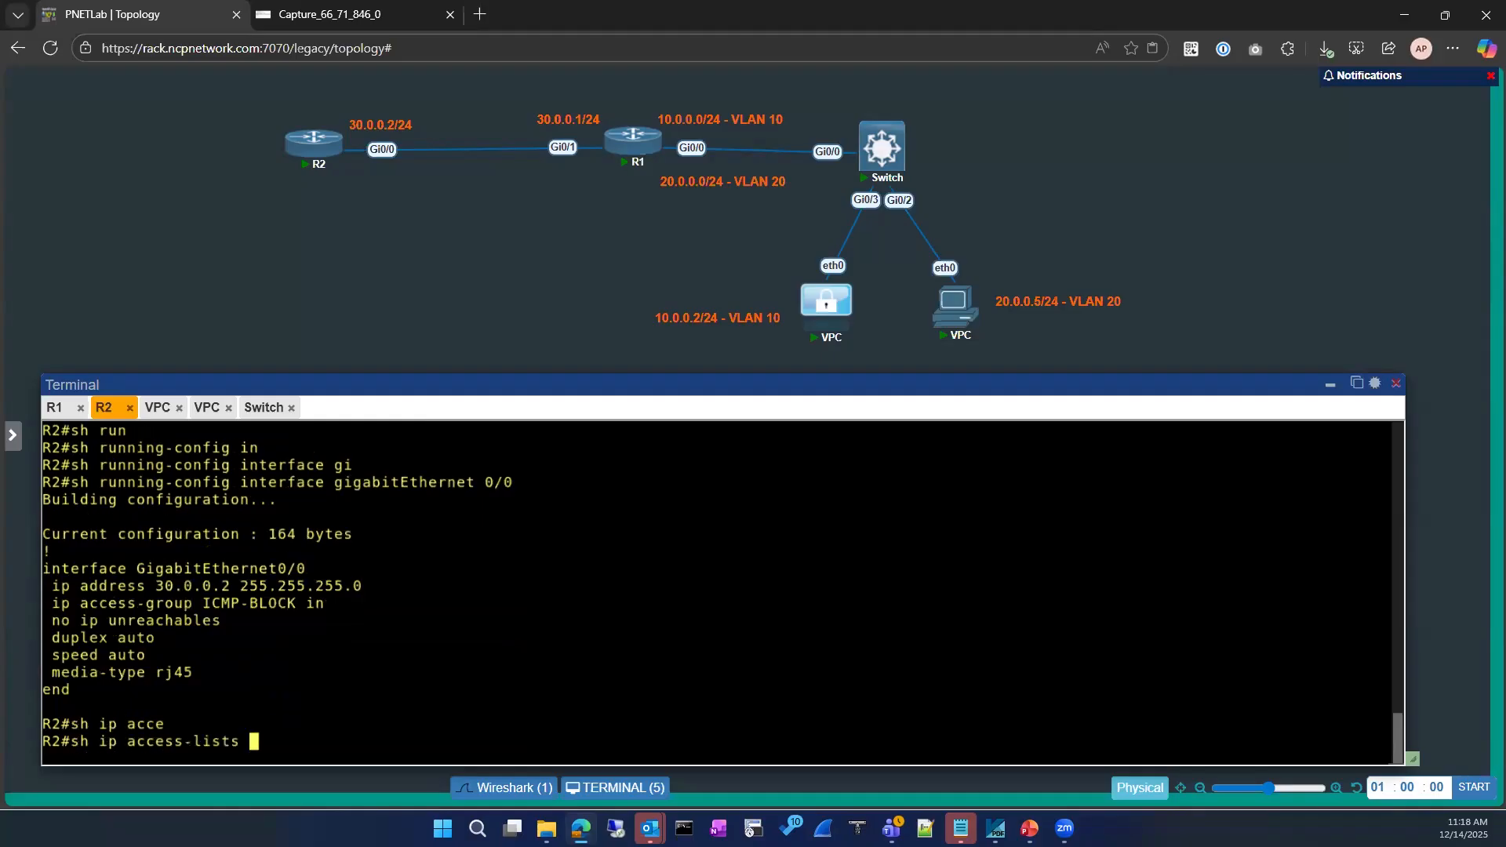
key(Return)
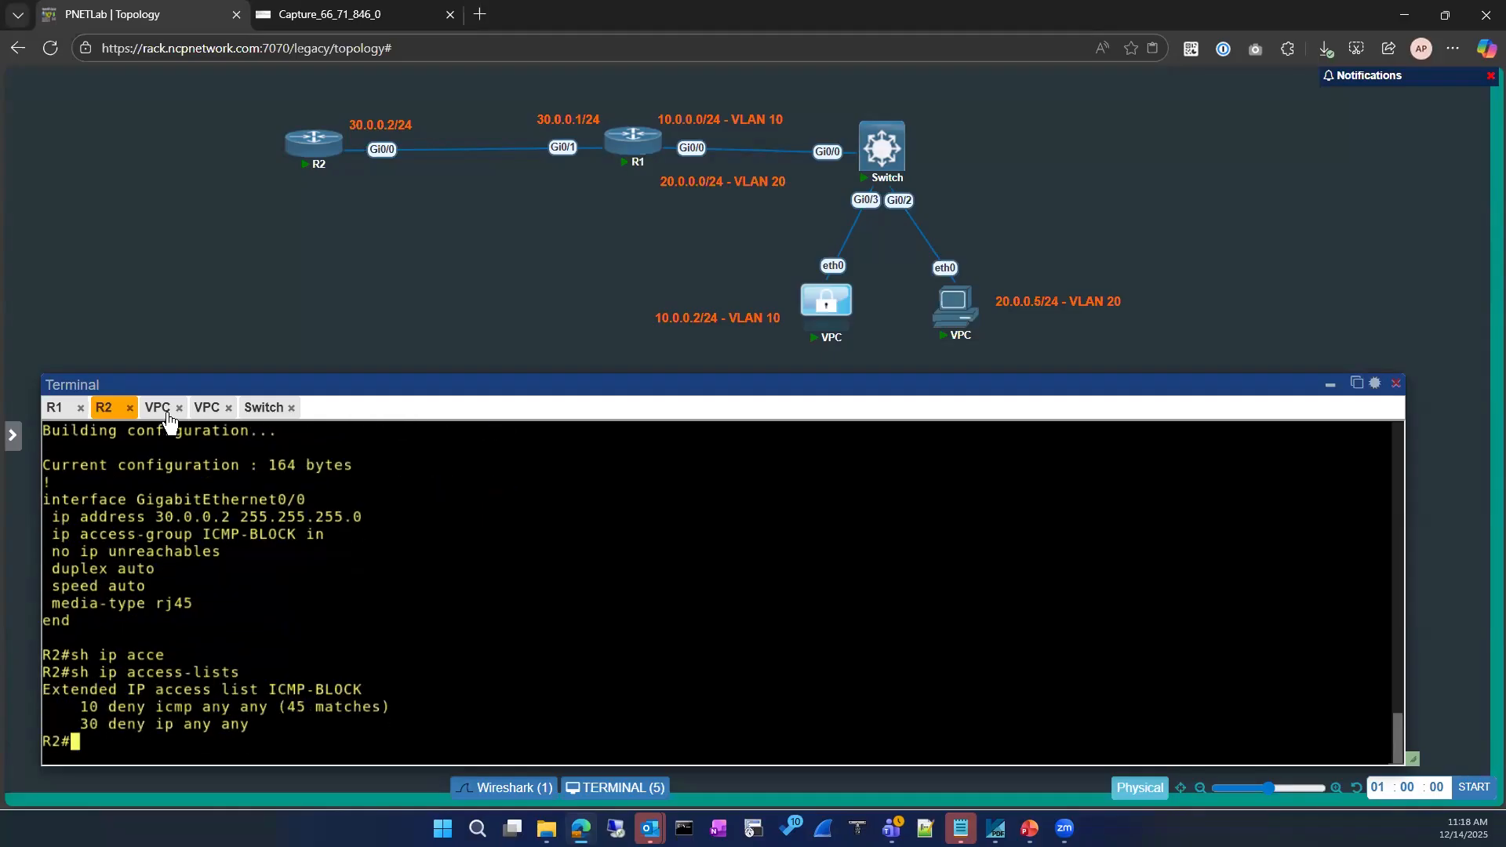
Re-ping 8.8.8.8 from the VLAN 10 PC and recheck ICMP-BLOCK, reaching 50 deny matches
click(160, 409)
key(Up)
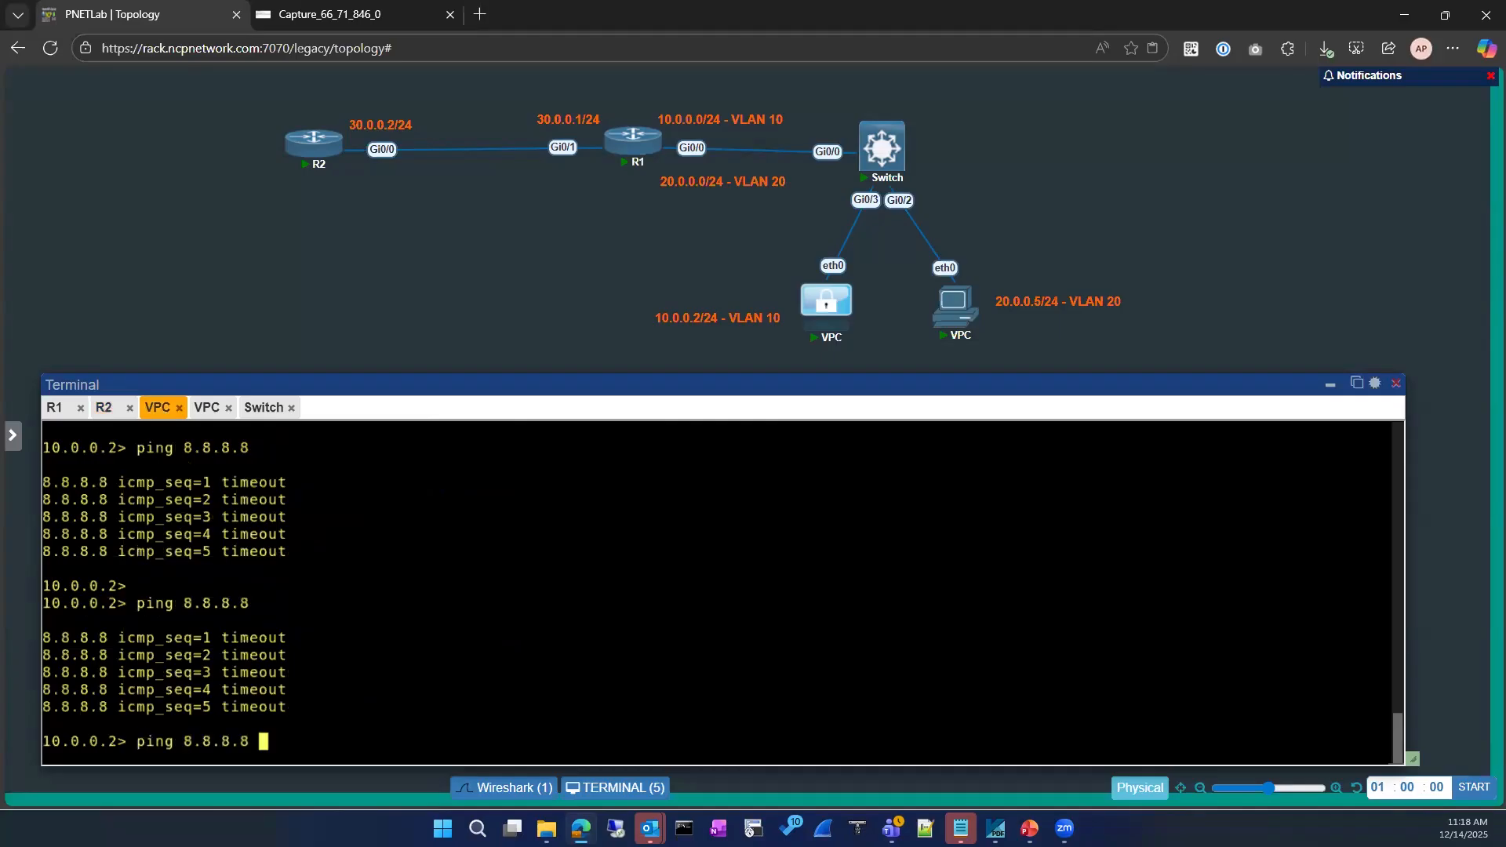
key(Return)
click(55, 410)
click(104, 408)
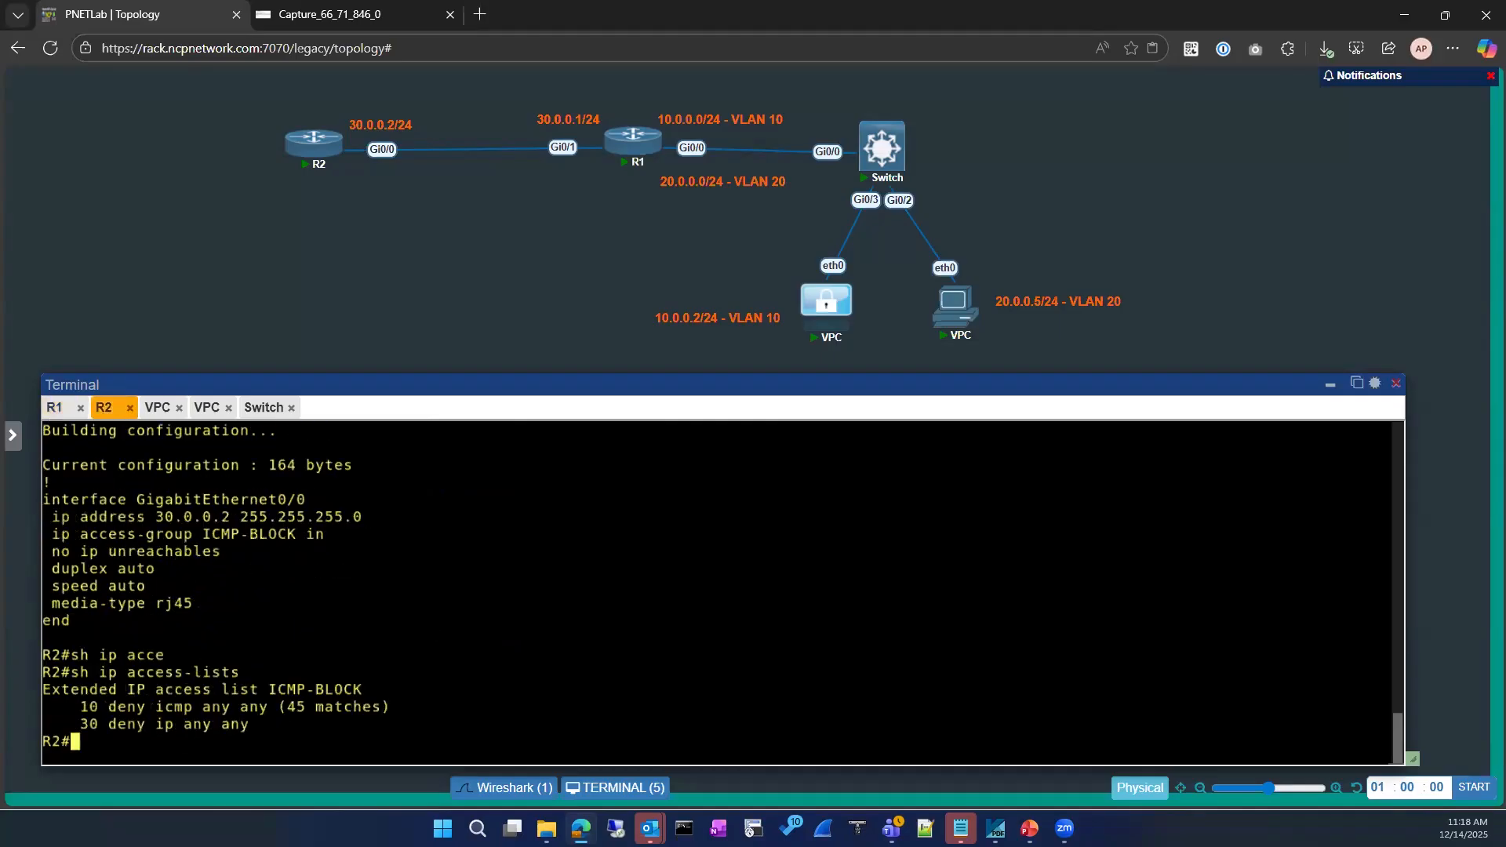
key(Up)
key(Return)
key(Up)
key(Return)
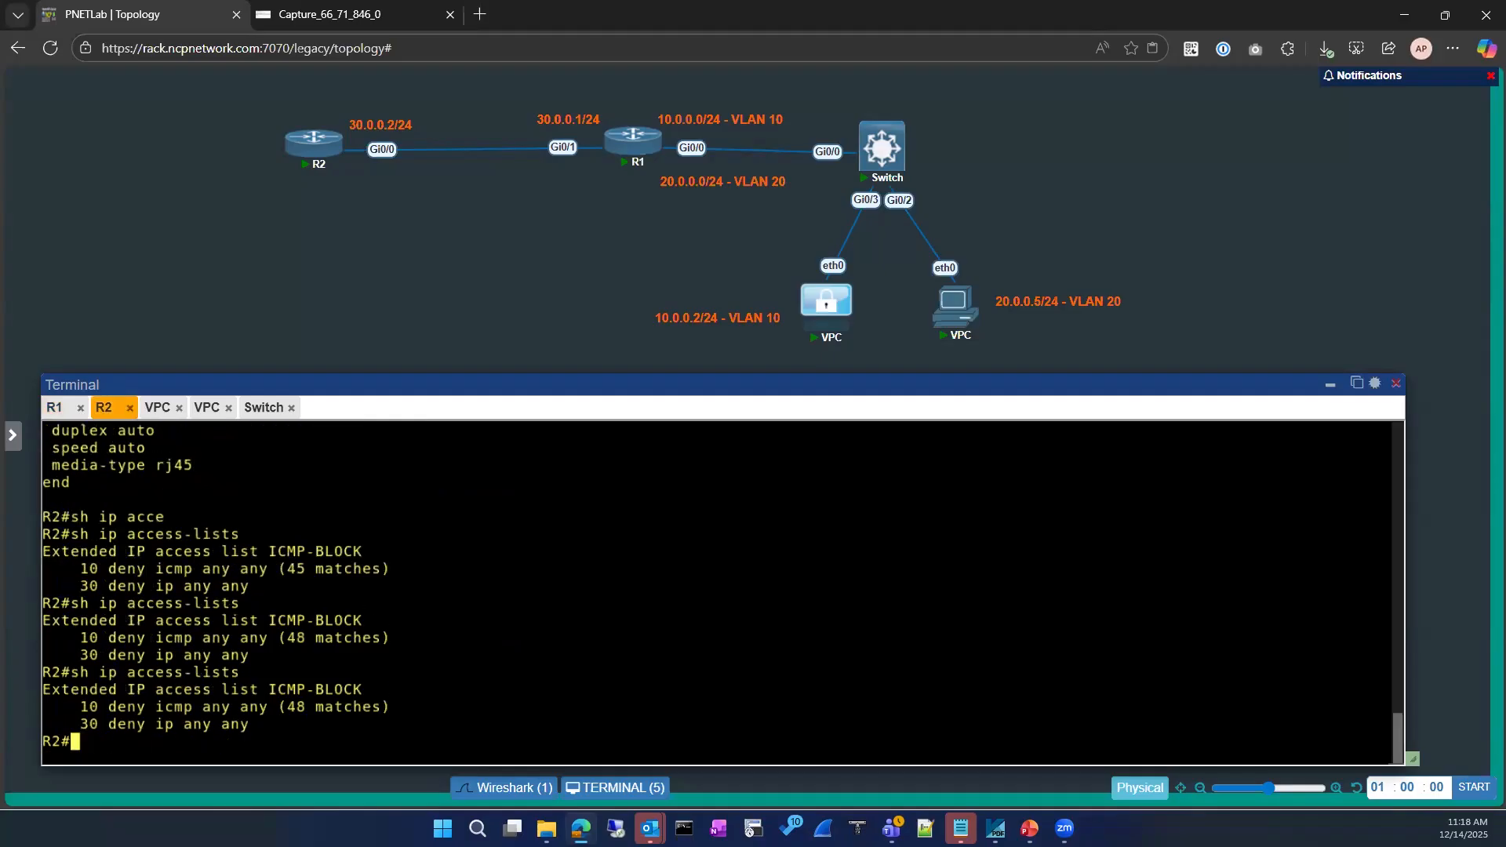
key(Up)
key(Return)
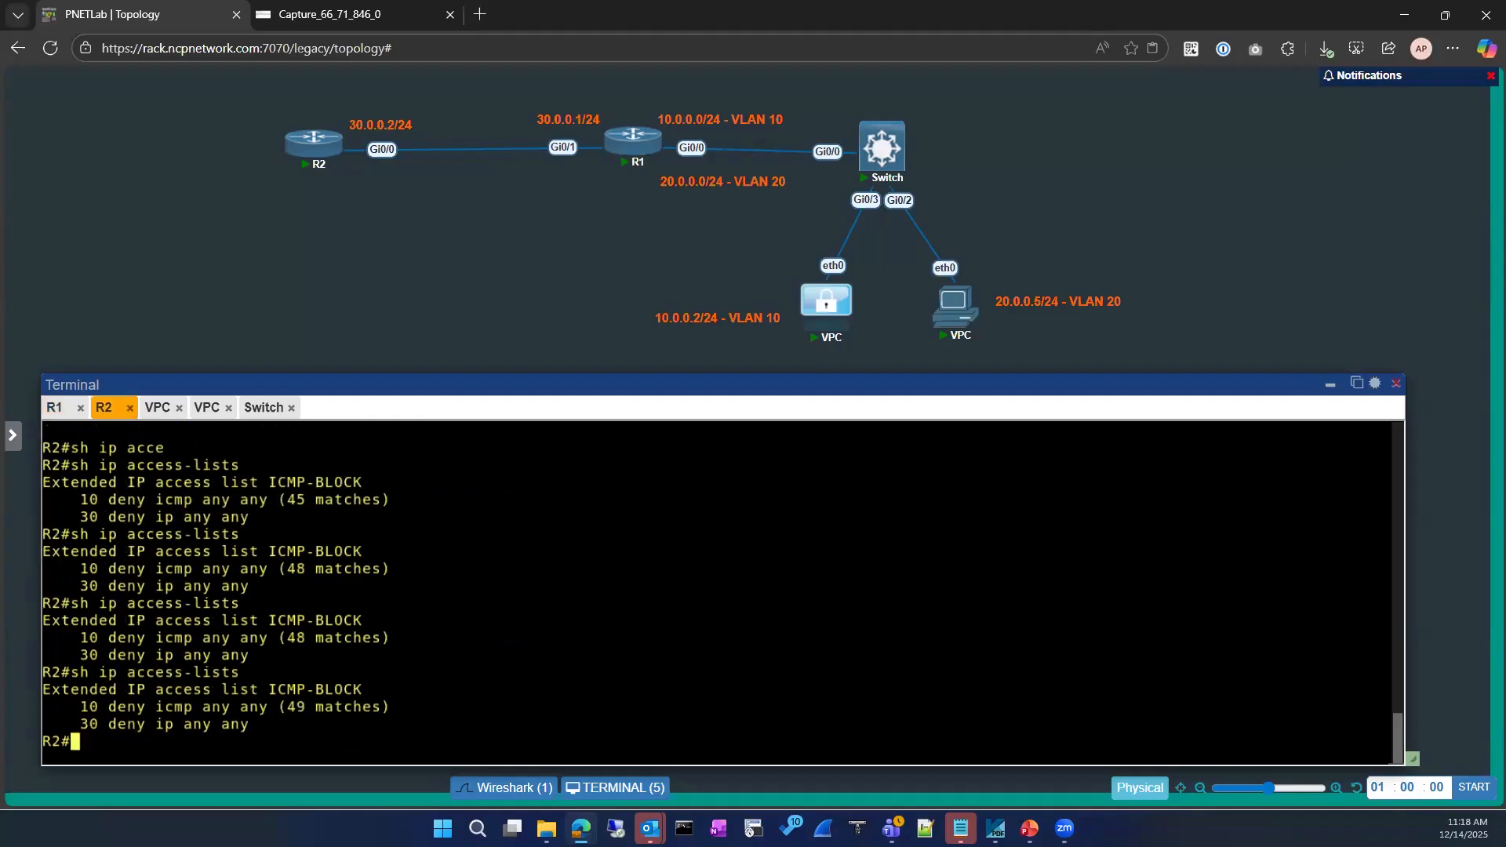
key(Up)
key(Return)
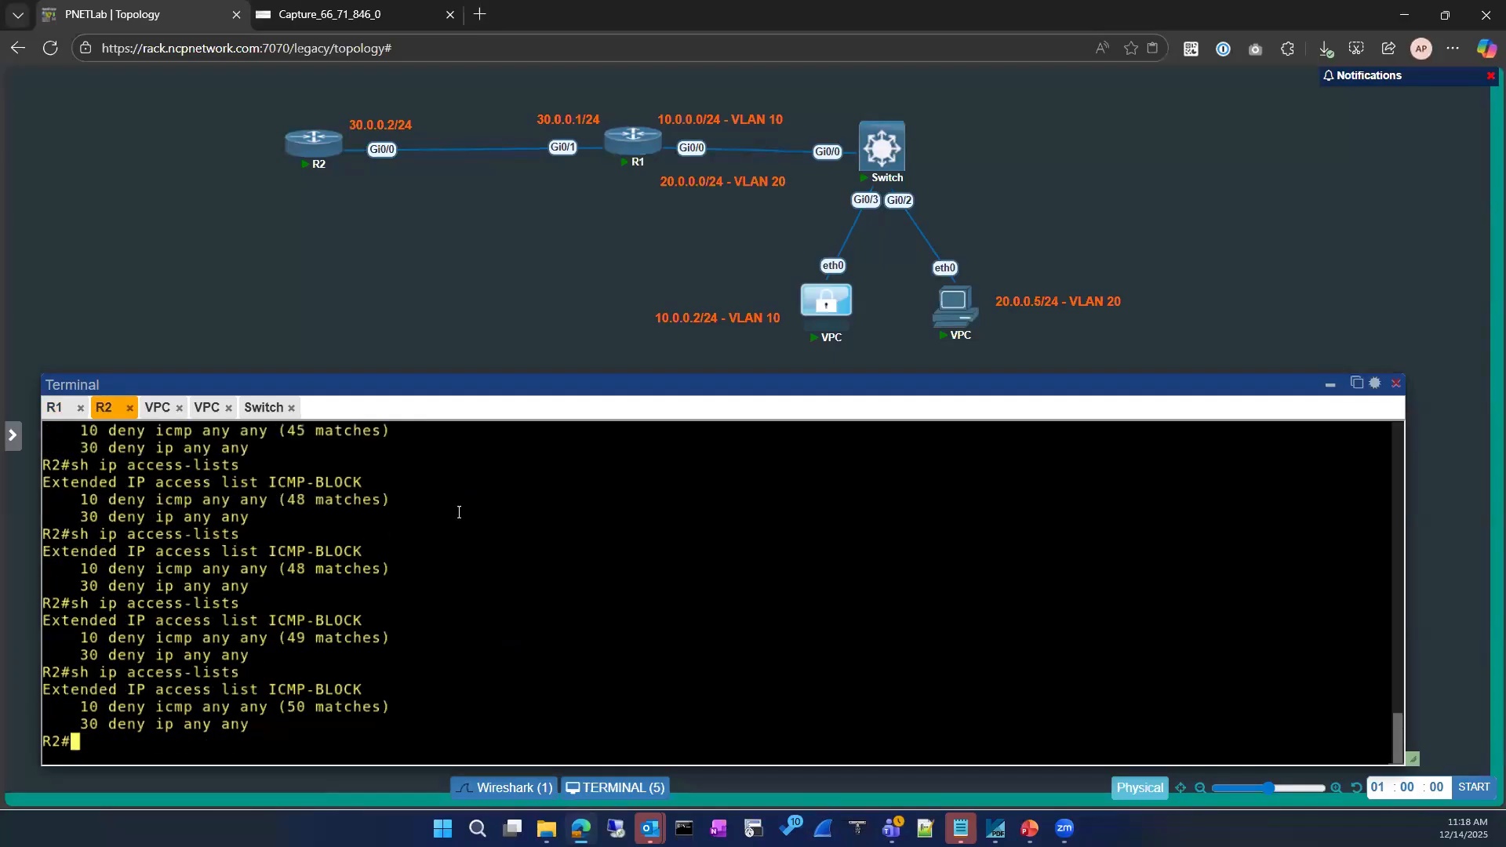
After a glance at the packet capture, show R2's running config for GigabitEthernet0/0 with ICMP-BLOCK inbound
click(353, 14)
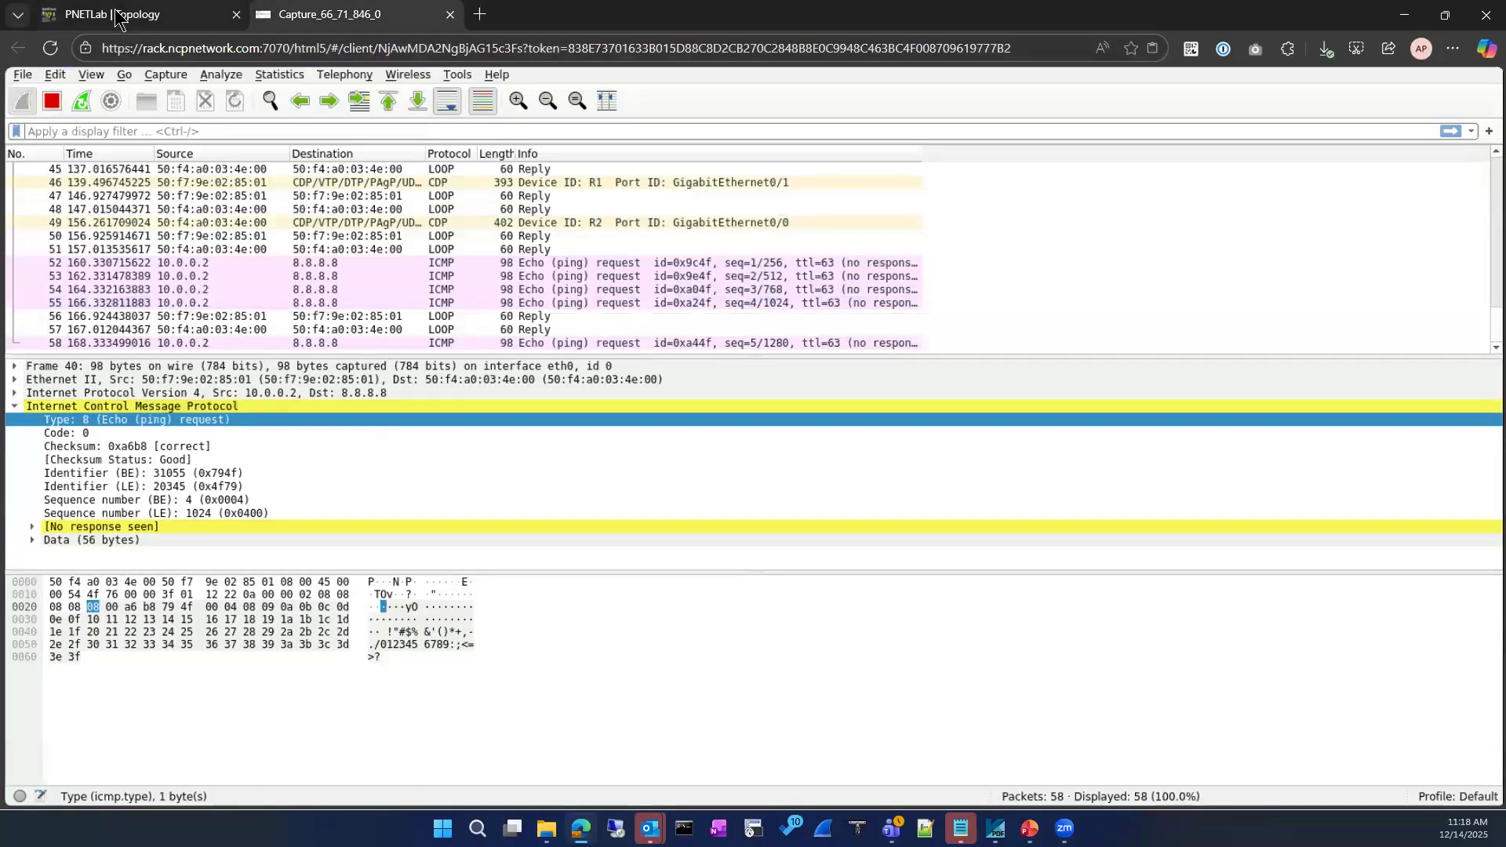
key(ctrl+shift+Tab)
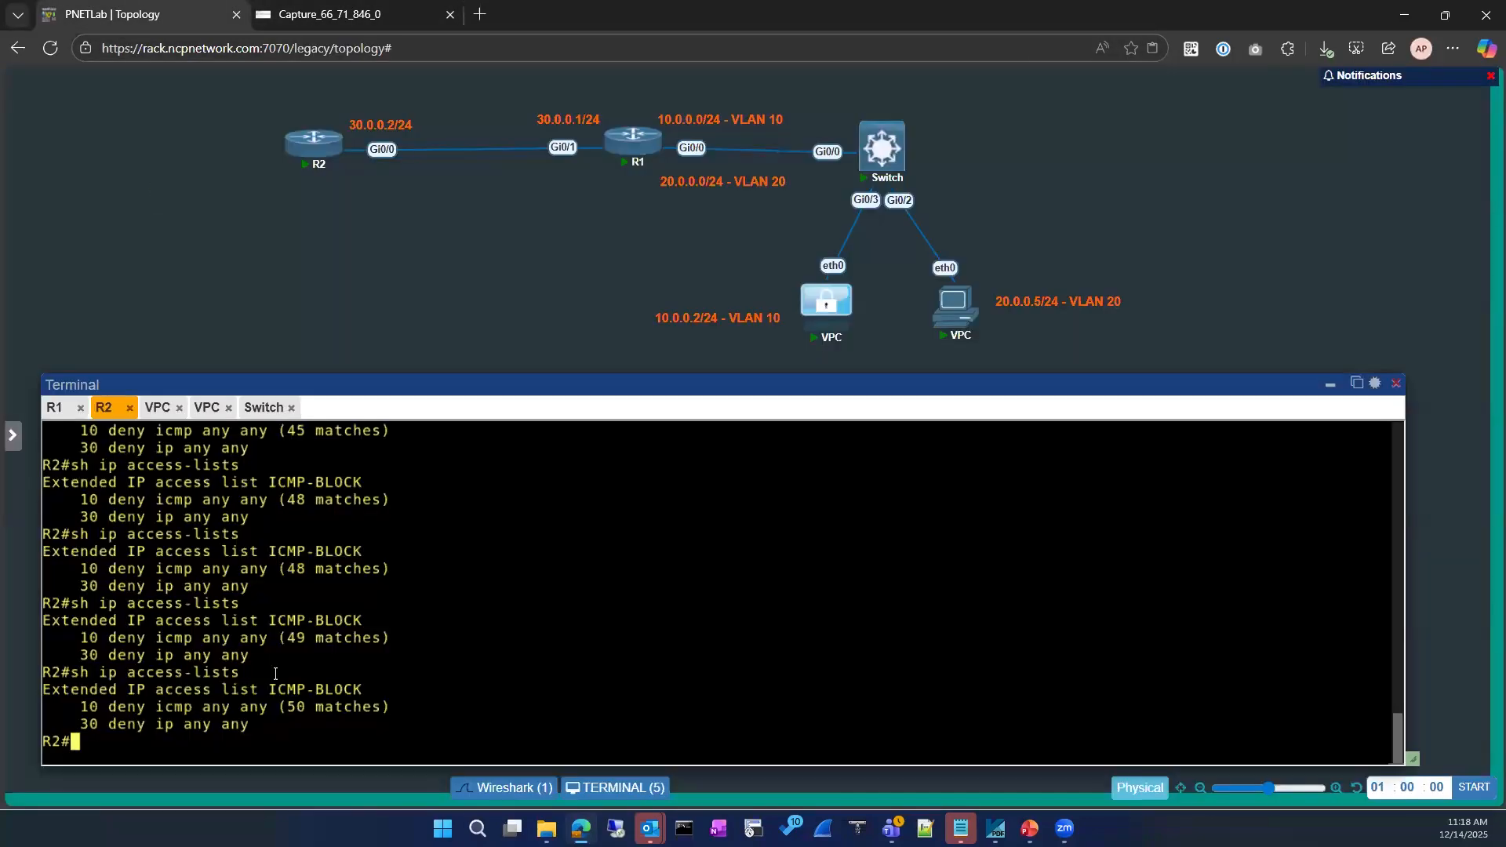
text(conf)
key(Tab)
key(BackSpace)
key(BackSpace)
key(BackSpace)
key(BackSpace)
key(BackSpace)
key(BackSpace)
key(BackSpace)
key(BackSpace)
key(BackSpace)
text(sh run)
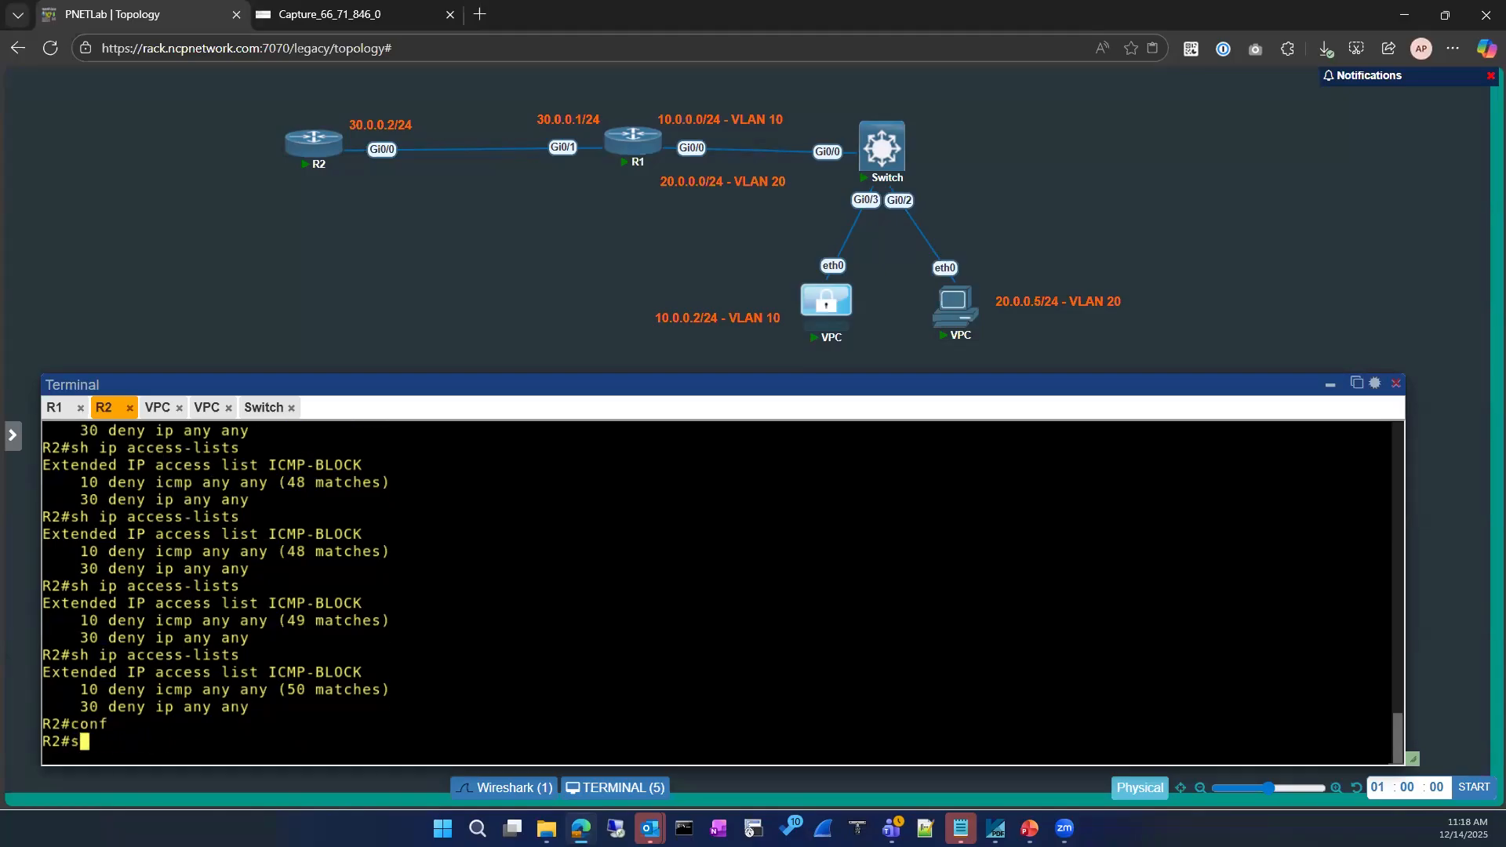
key(Tab)
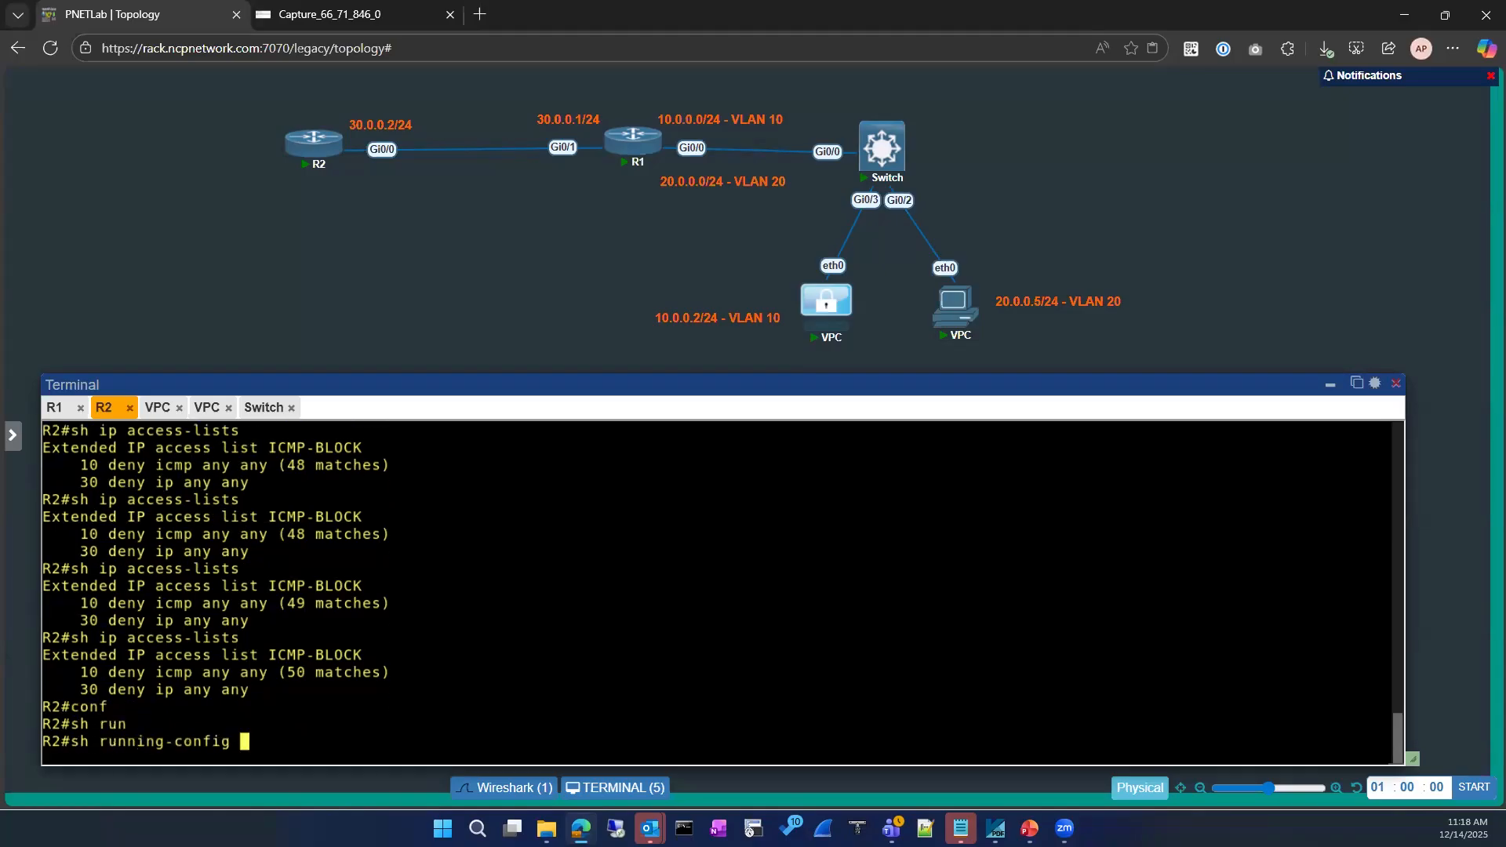
text(int)
key(Tab)
text(gi)
key(Tab)
text(0)
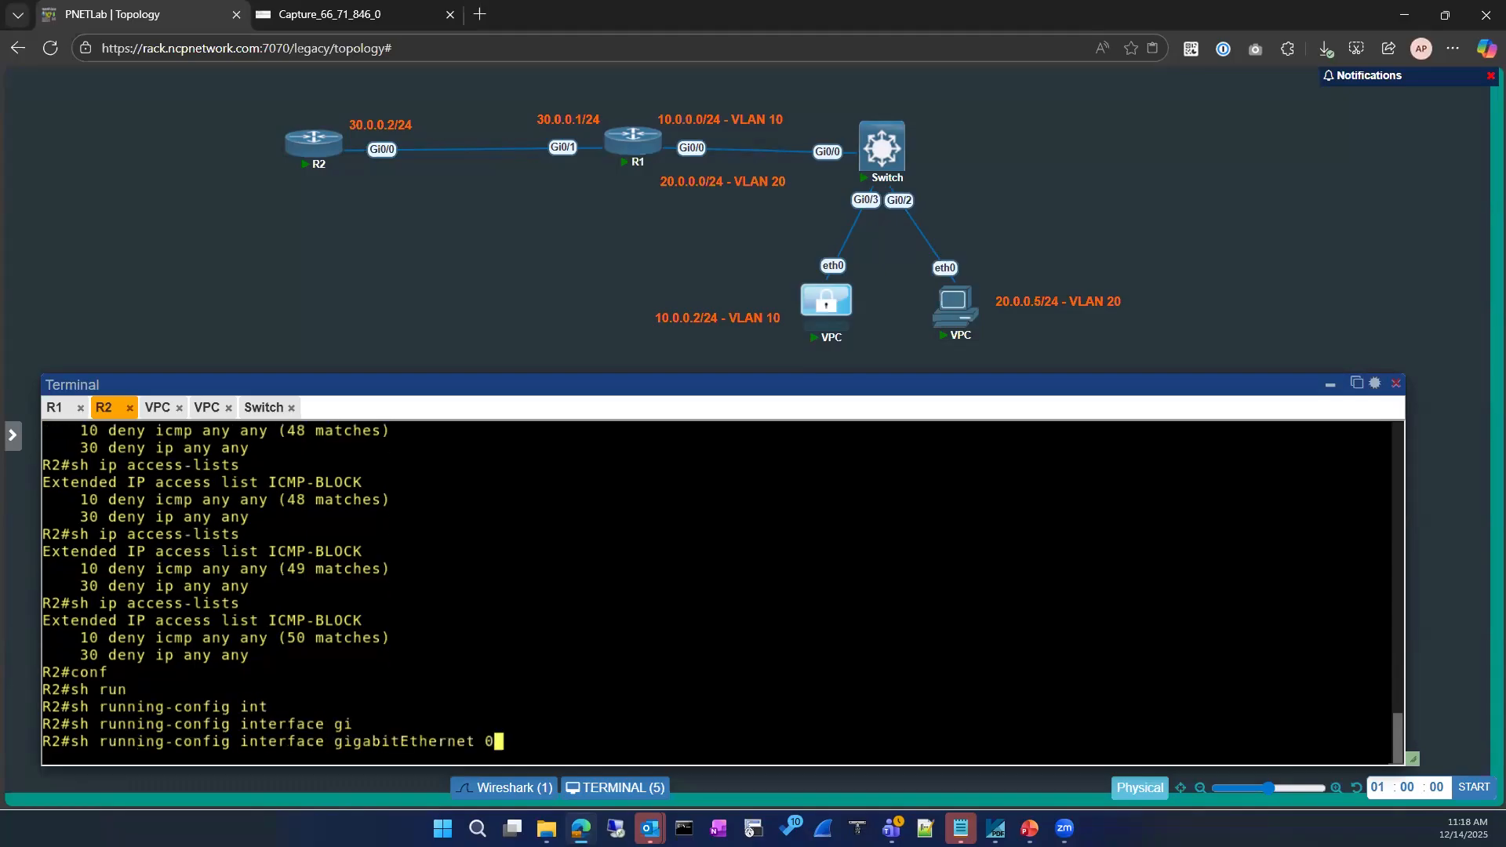
text(/0)
key(Return)
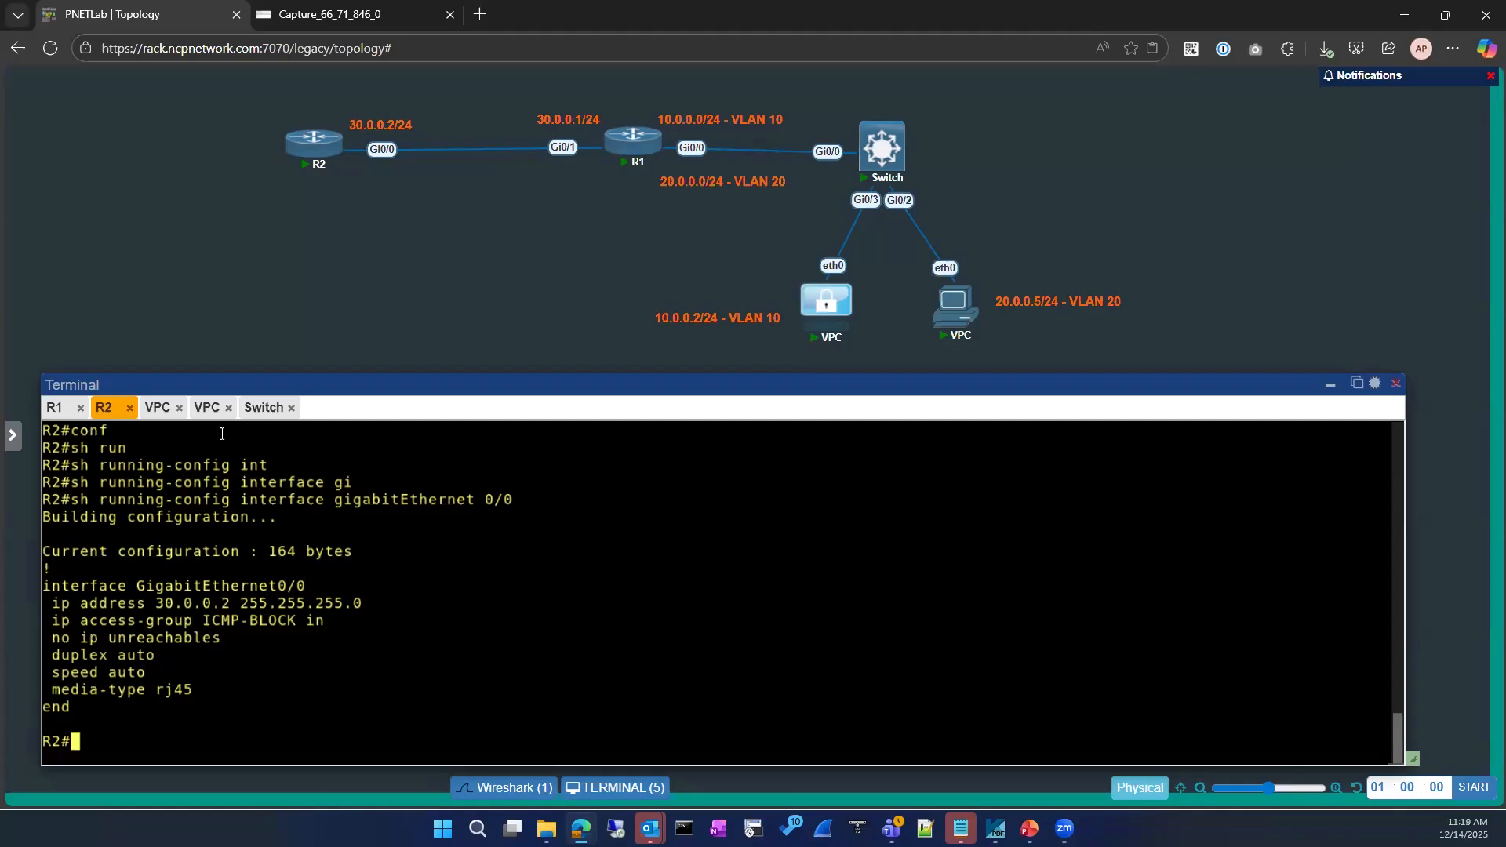
Rerun the ping to 8.8.8.8 from the VLAN 10 PC
click(158, 407)
key(Up)
key(Return)
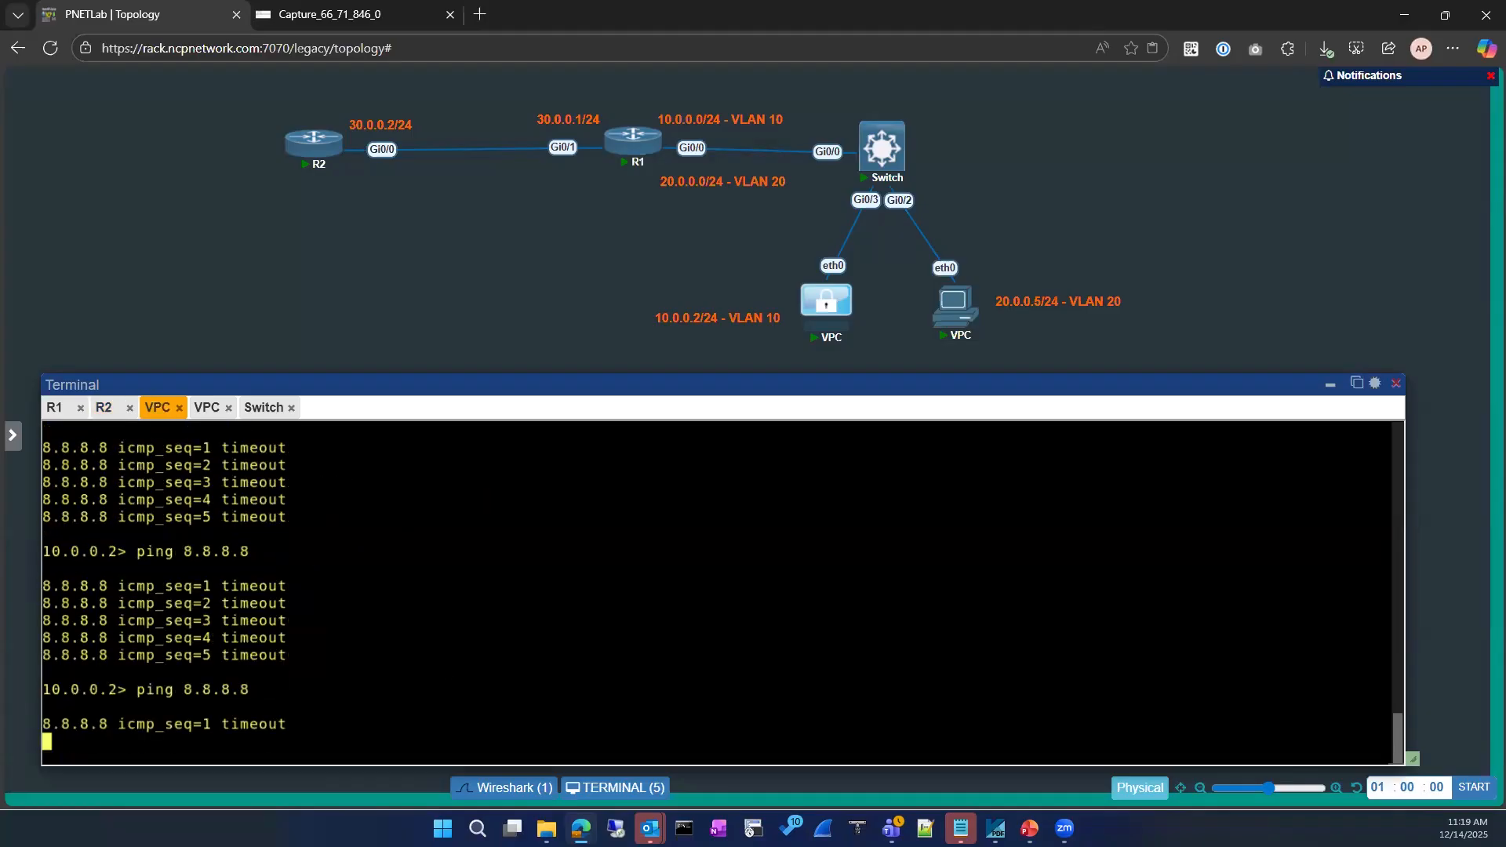
Put R1 into global configuration mode
click(54, 407)
click(400, 652)
text(conf)
key(Tab)
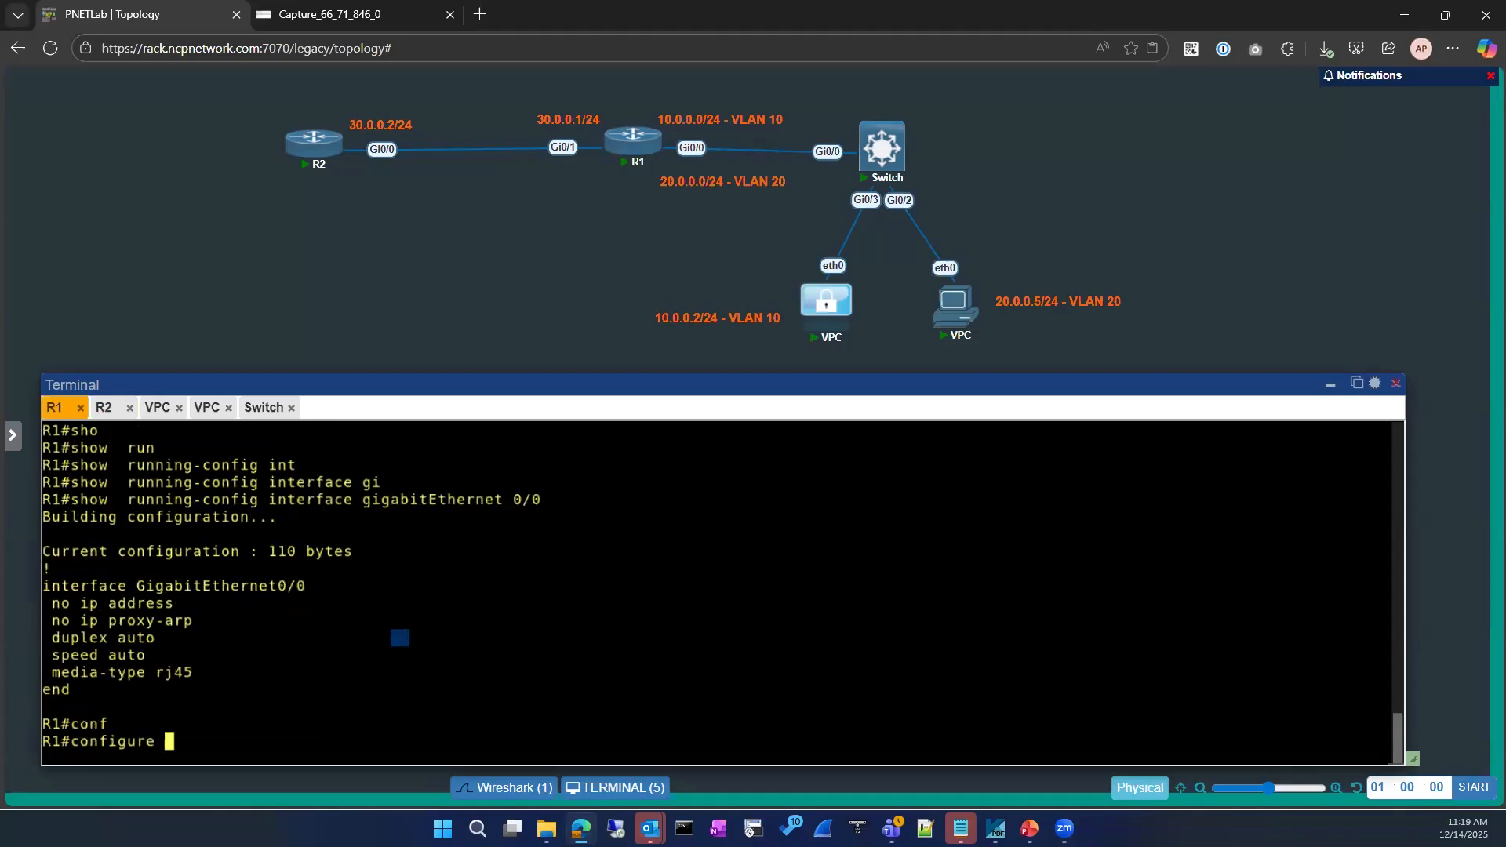
key(Return)
key(Return)
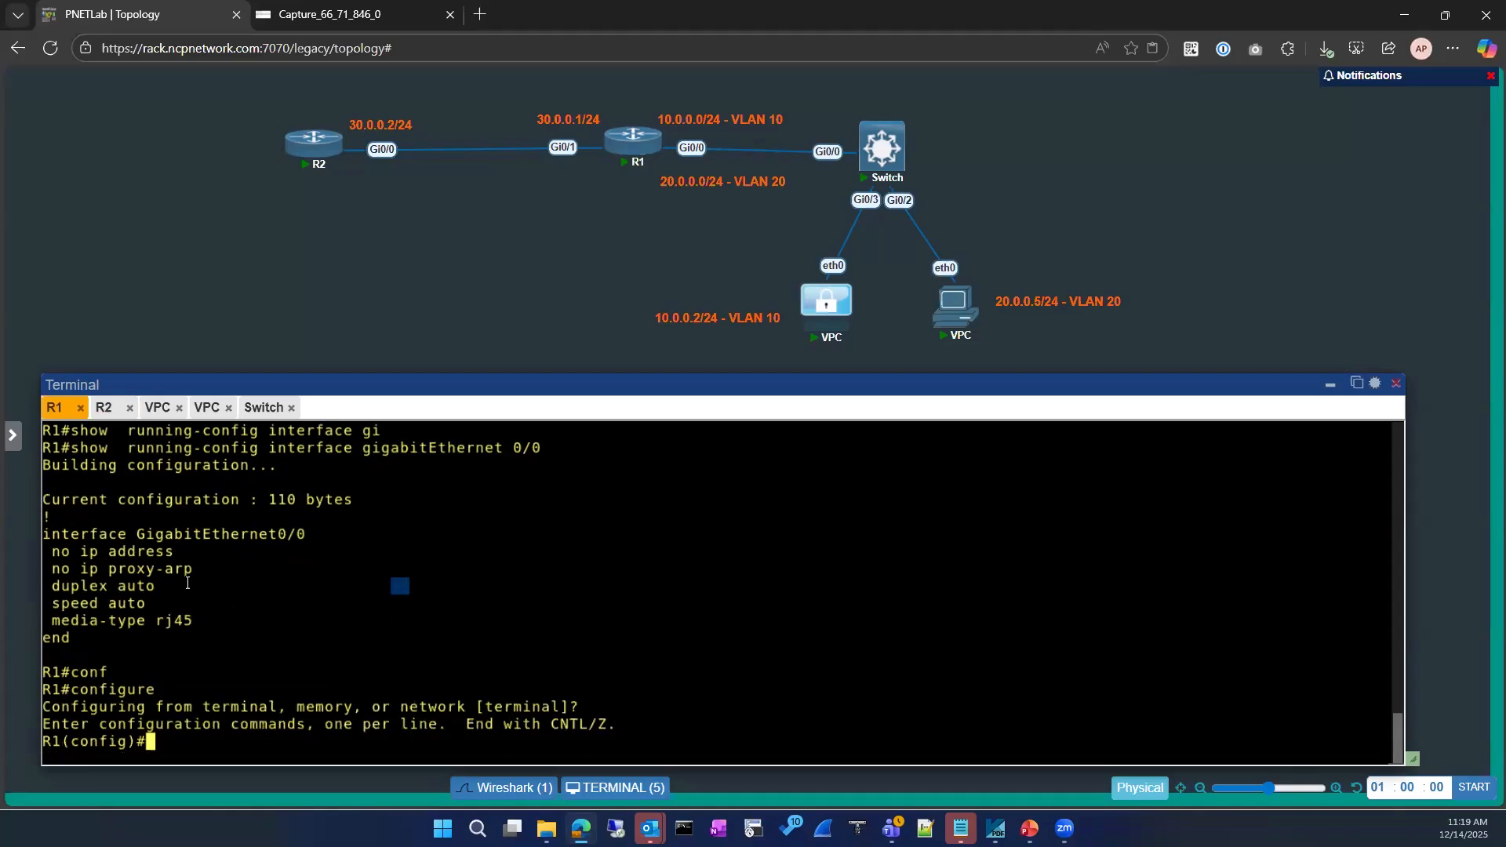
On R2, enter configuration of interface GigabitEthernet0/0
click(103, 408)
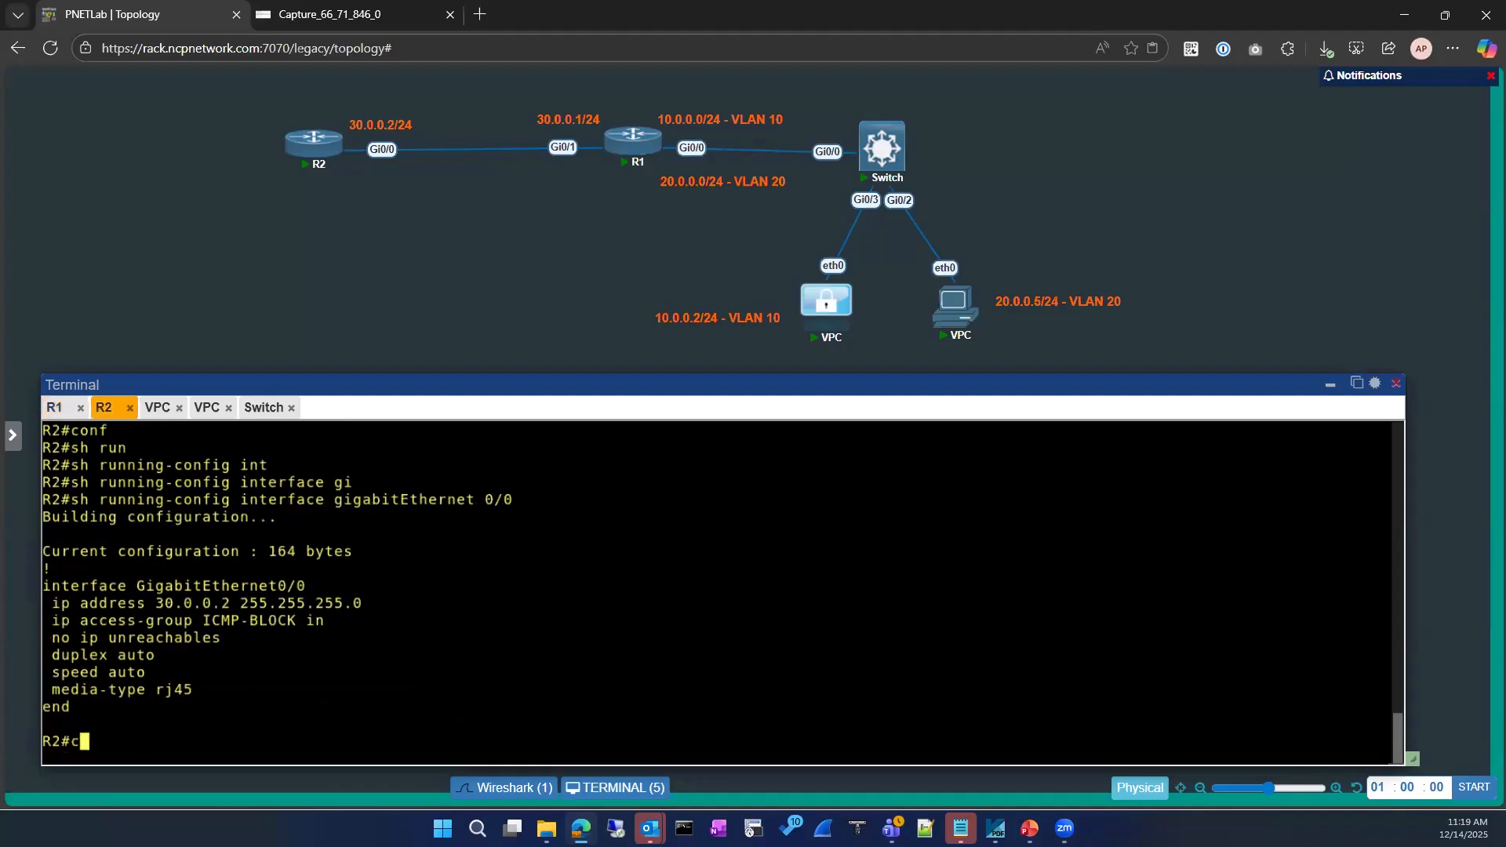
text(conf)
key(Tab)
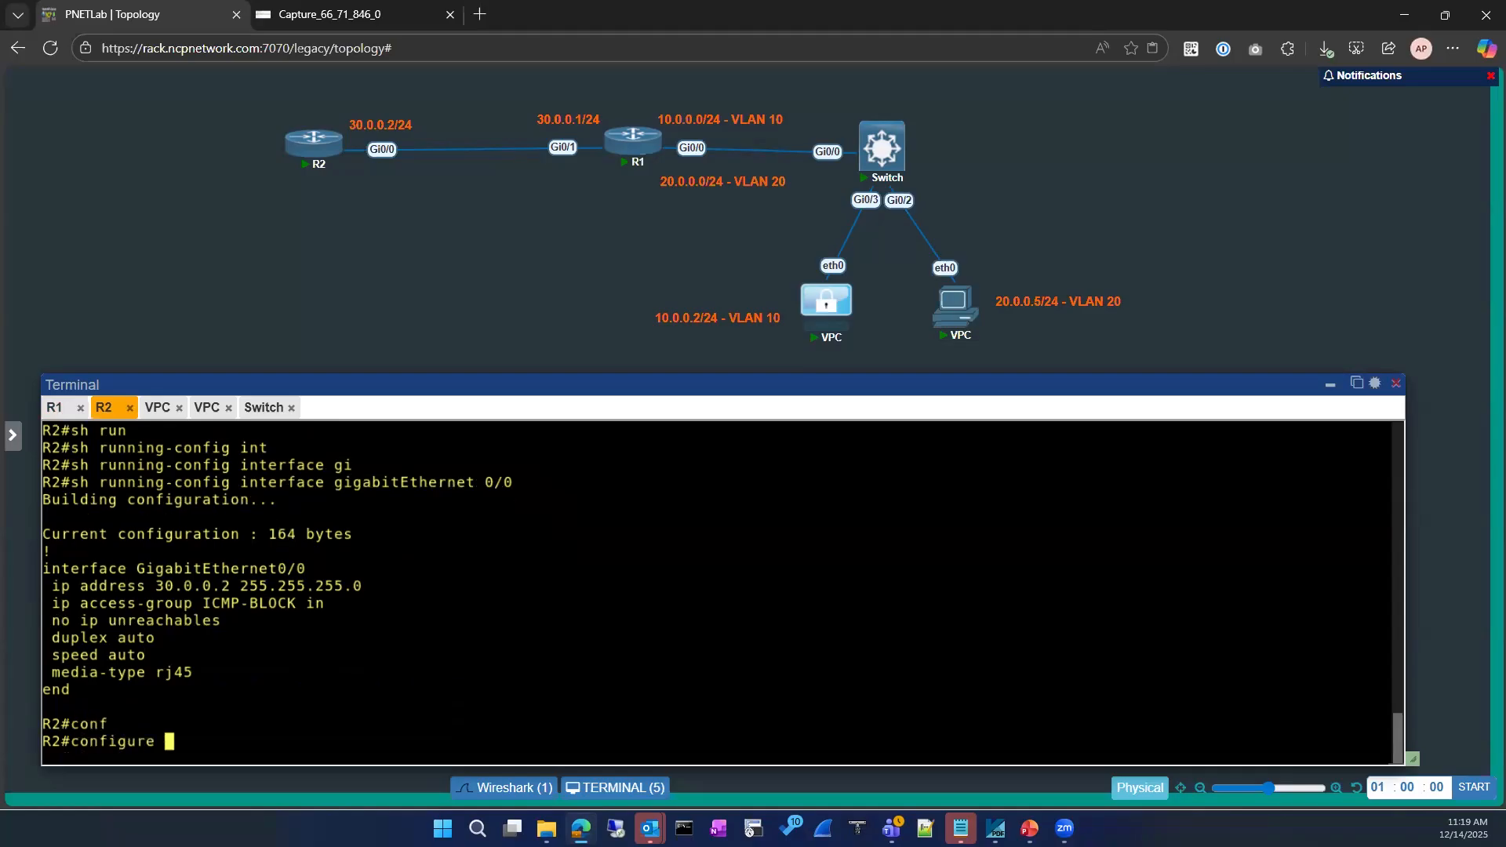
key(Return)
key(Return)
mouse_move(81, 540)
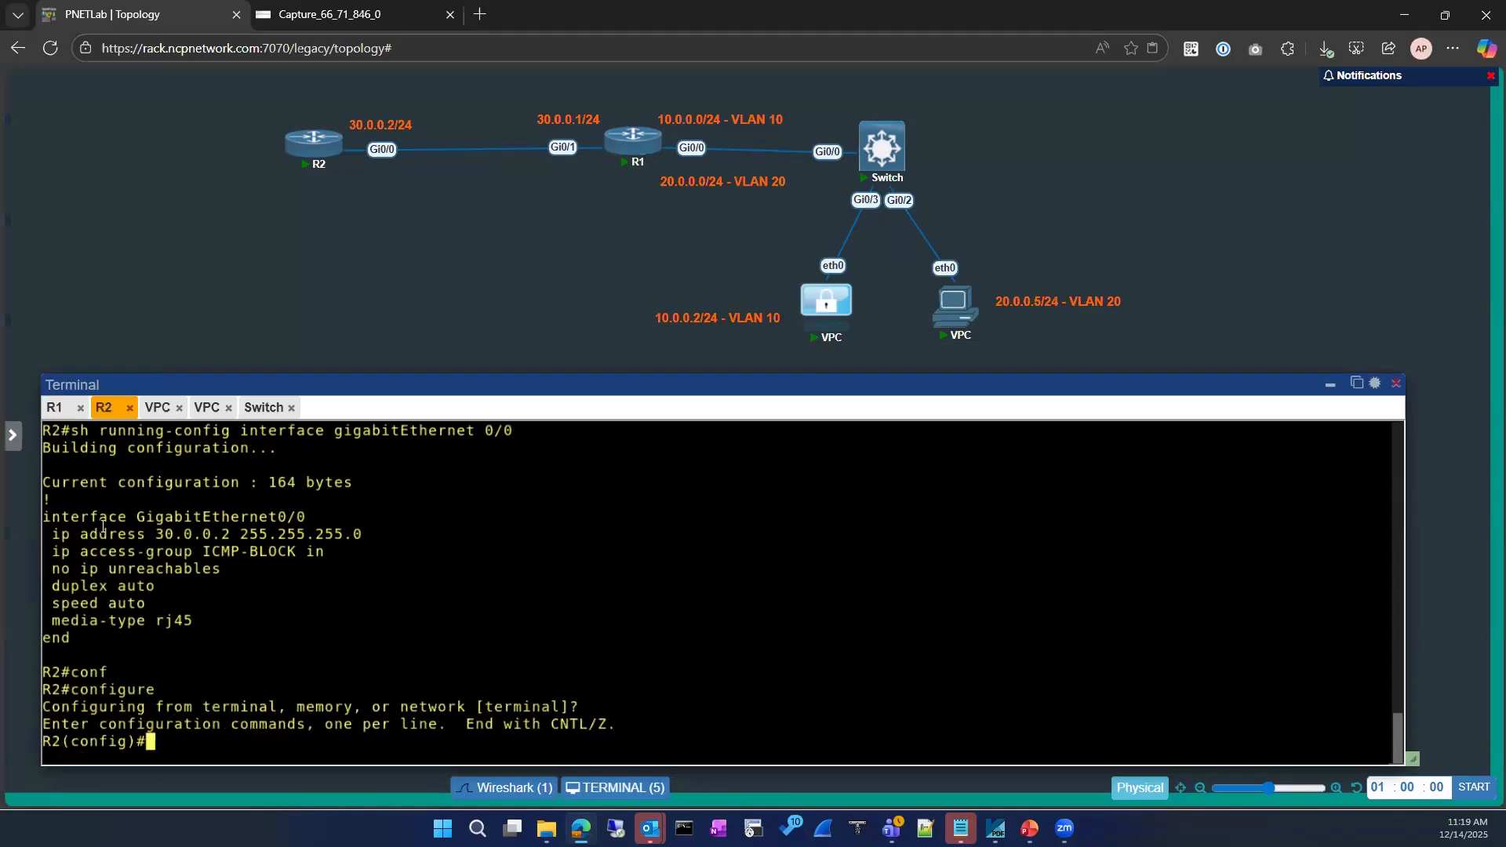
drag(44, 518, 307, 517)
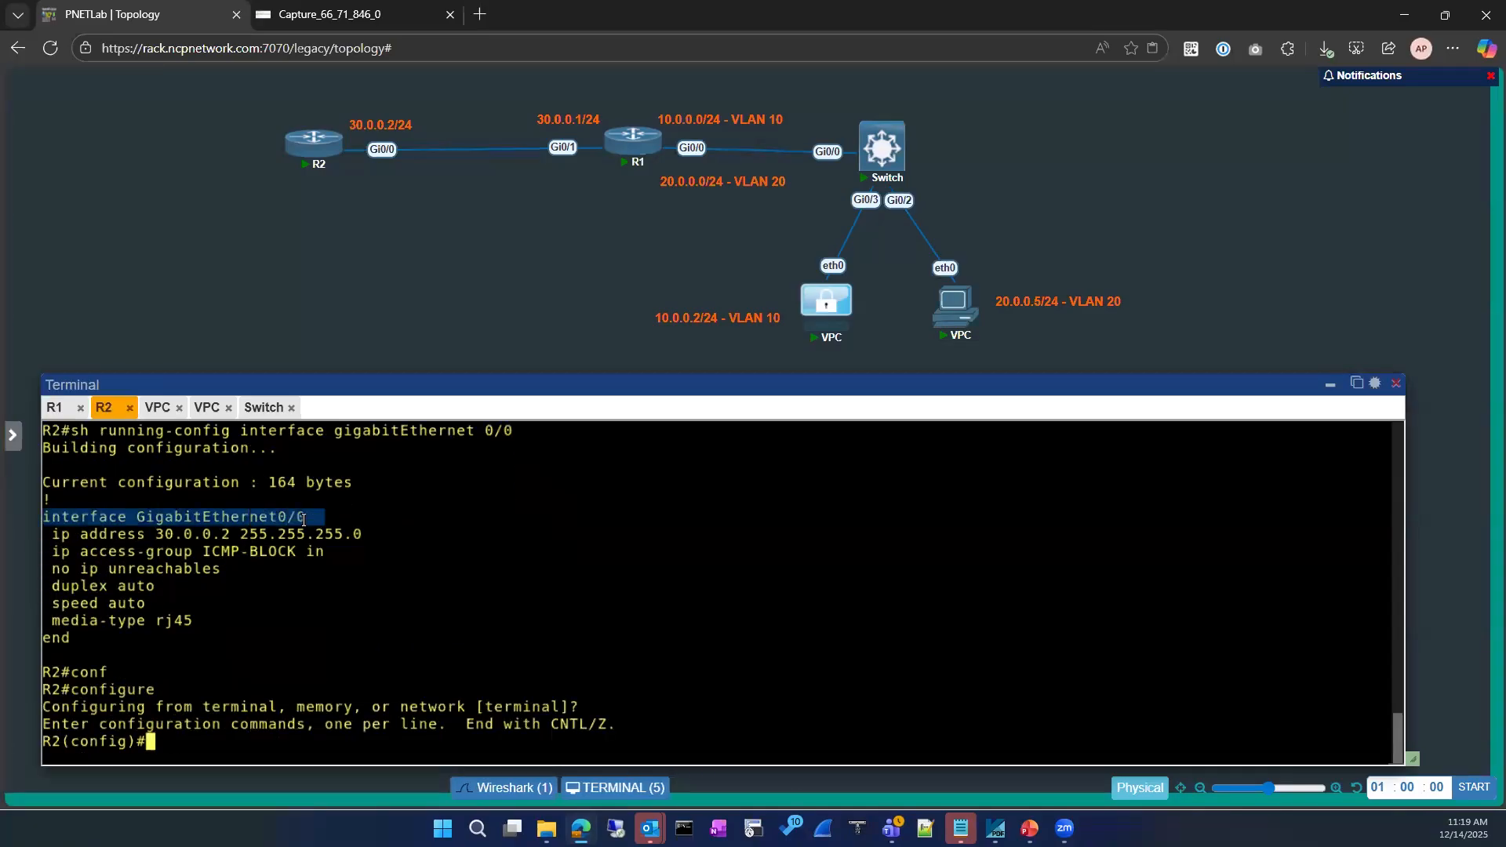
text(interface GigabitEthernet0/0)
key(Return)
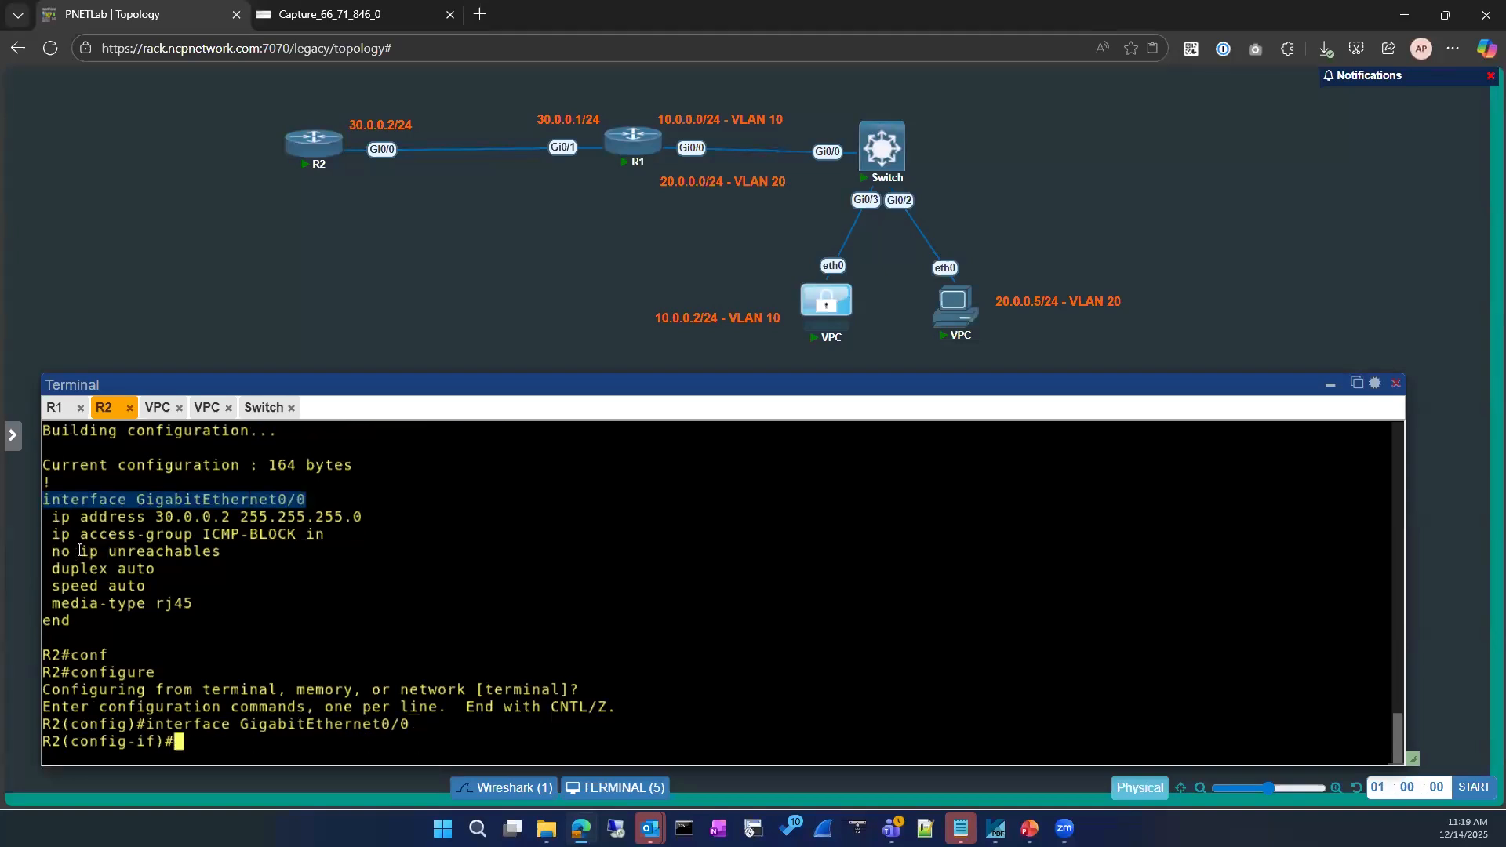
Re-enable ip unreachables on Gi0/0 and leave configuration mode
drag(83, 552, 222, 552)
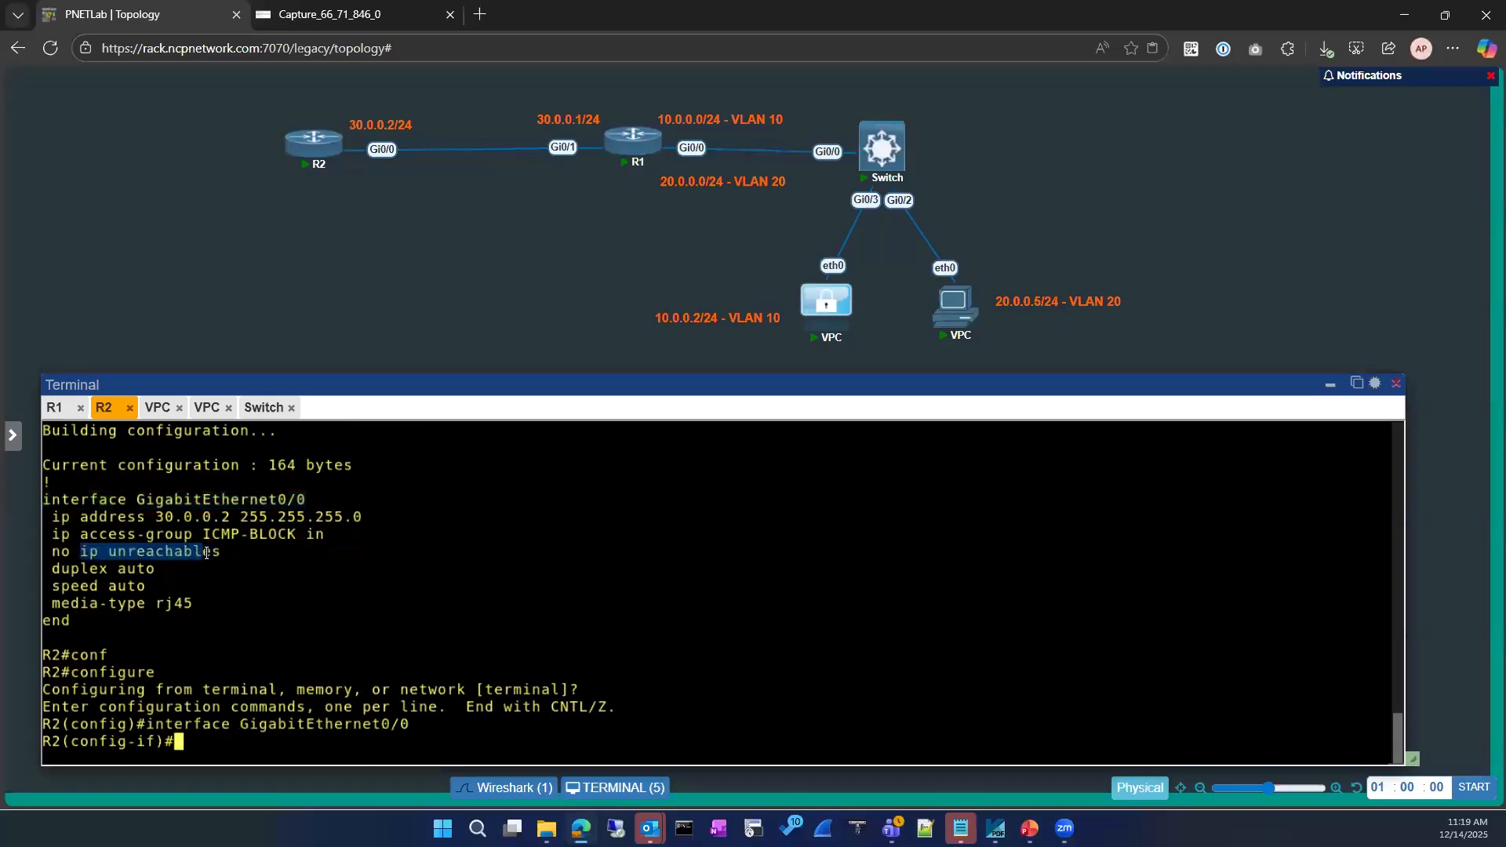
right_click(451, 551)
key(Return)
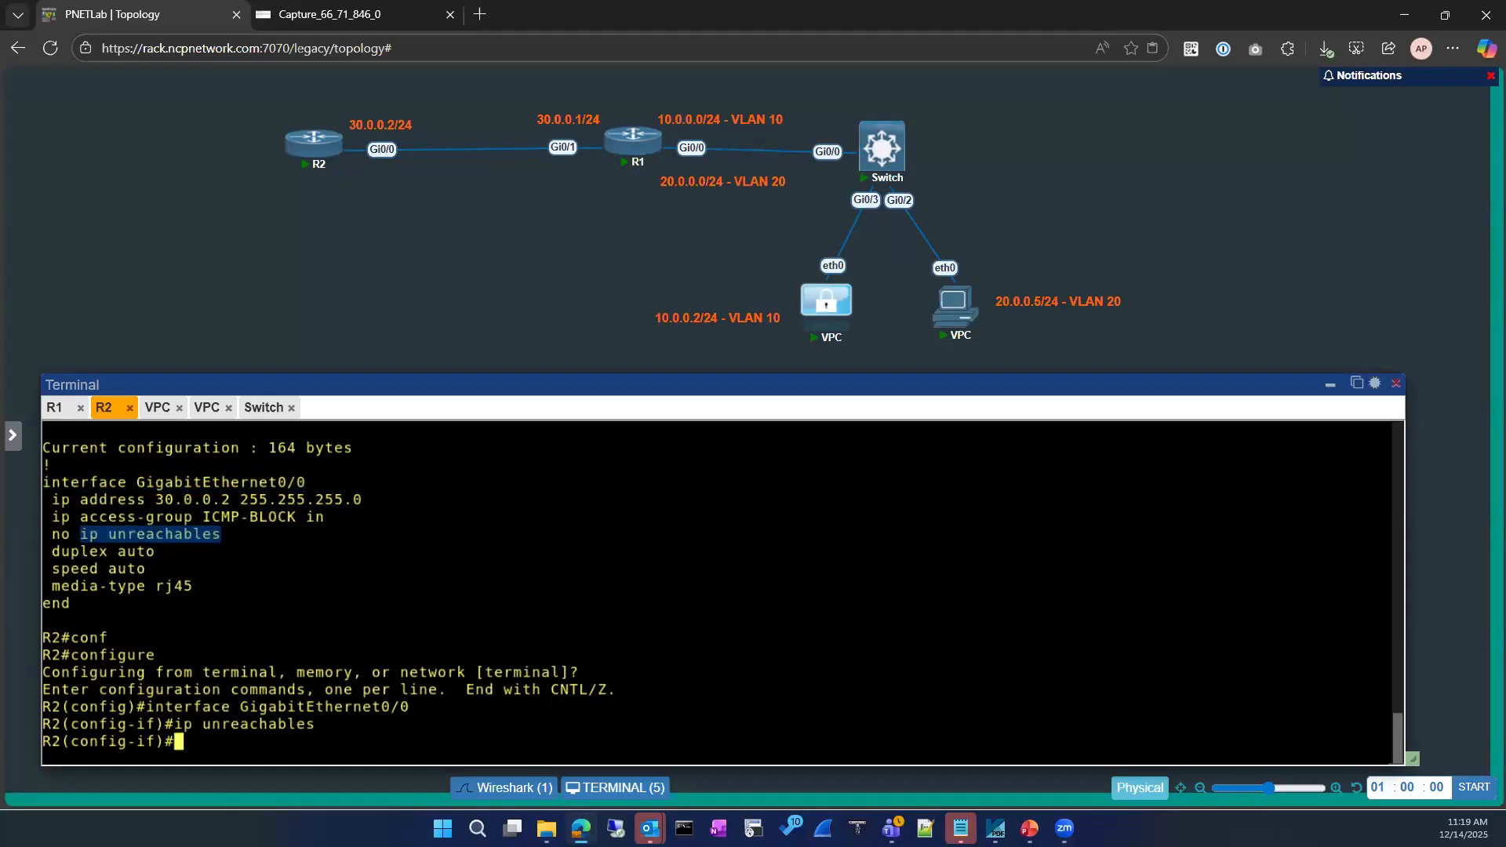
text(exi)
key(Return)
text(exit)
key(Return)
key(Return)
Show R2's GigabitEthernet0/0 running config, now 144 bytes with only ICMP-BLOCK inbound
text(sh run)
key(Tab)
text(int)
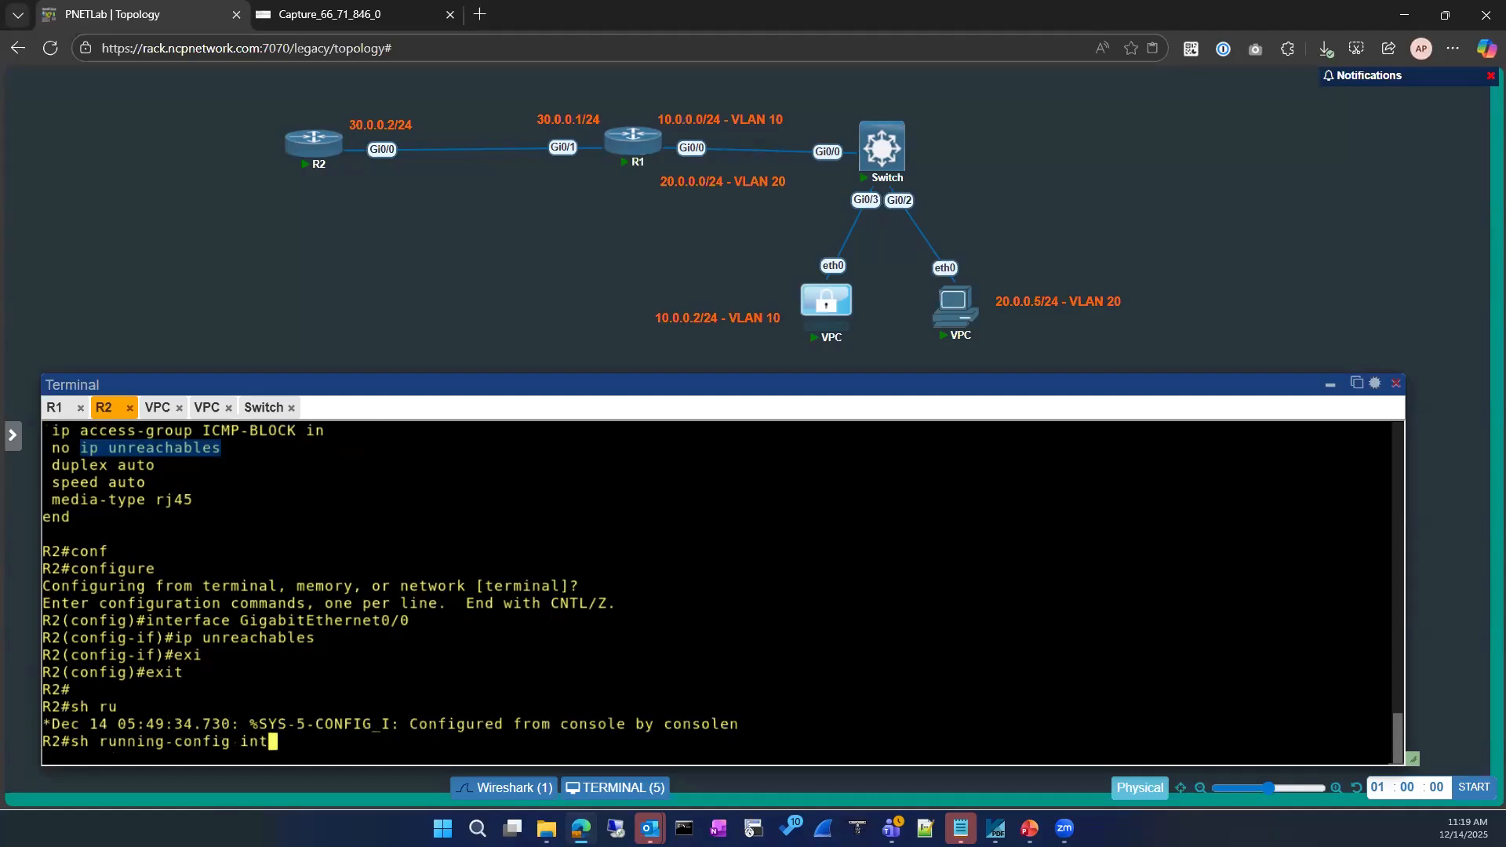
key(Tab)
scroll(203, 536, up, 3)
drag(142, 534, 306, 534)
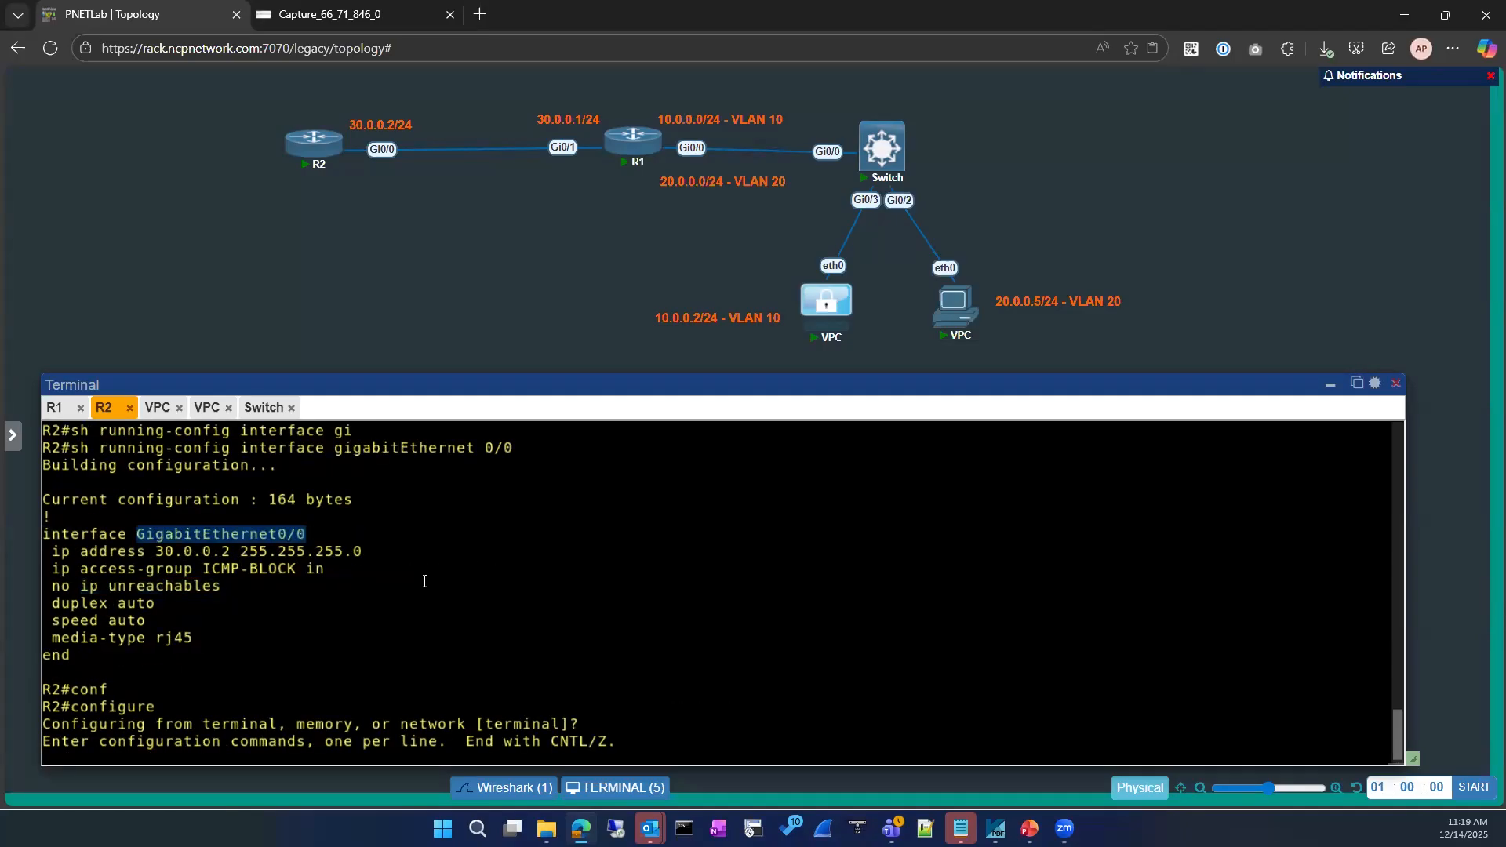
text(GigabitEthernet0/0)
key(Return)
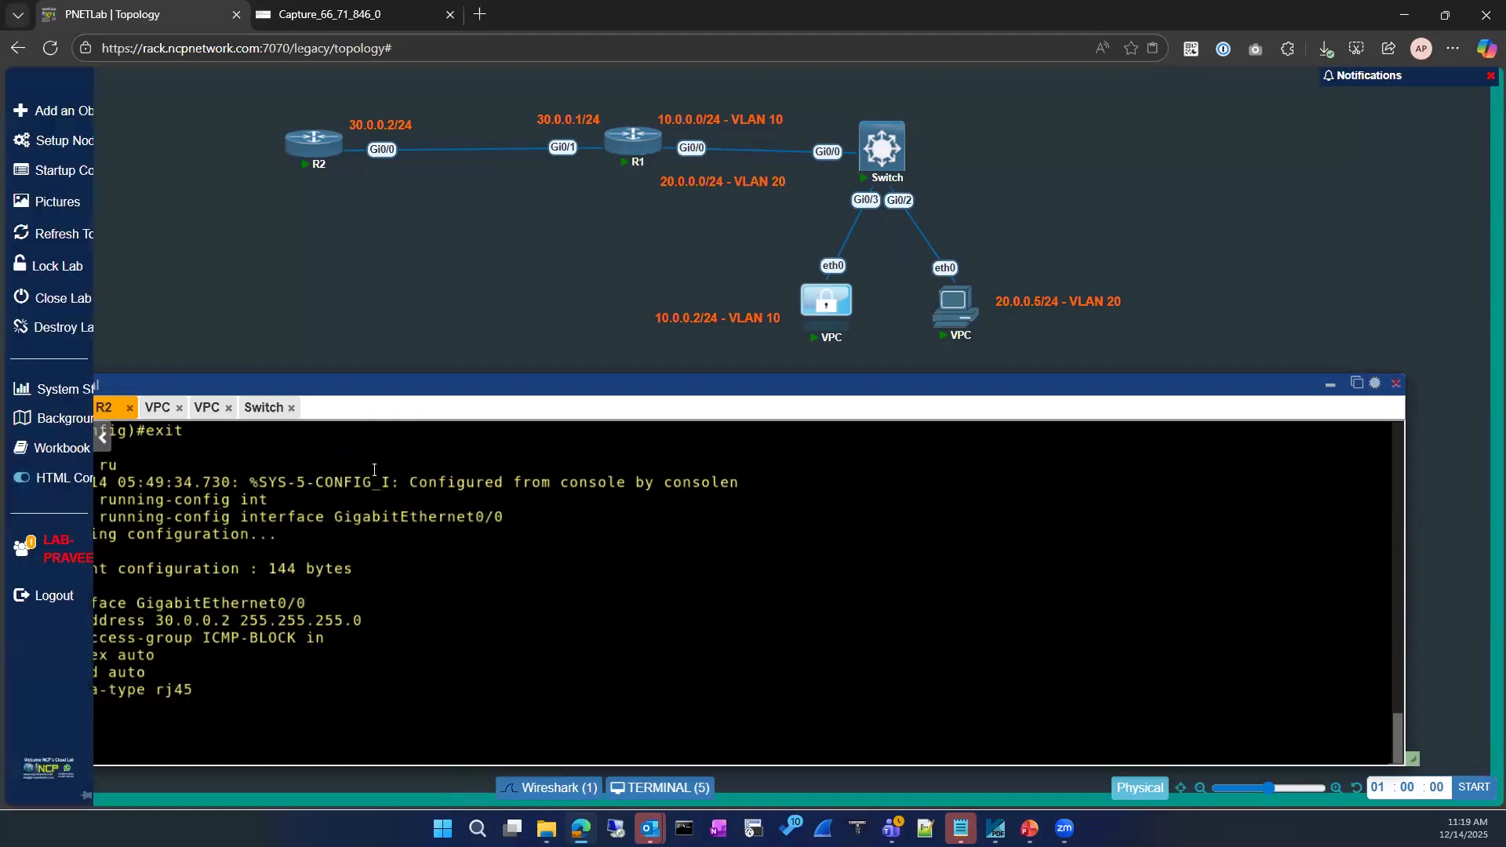
click(157, 410)
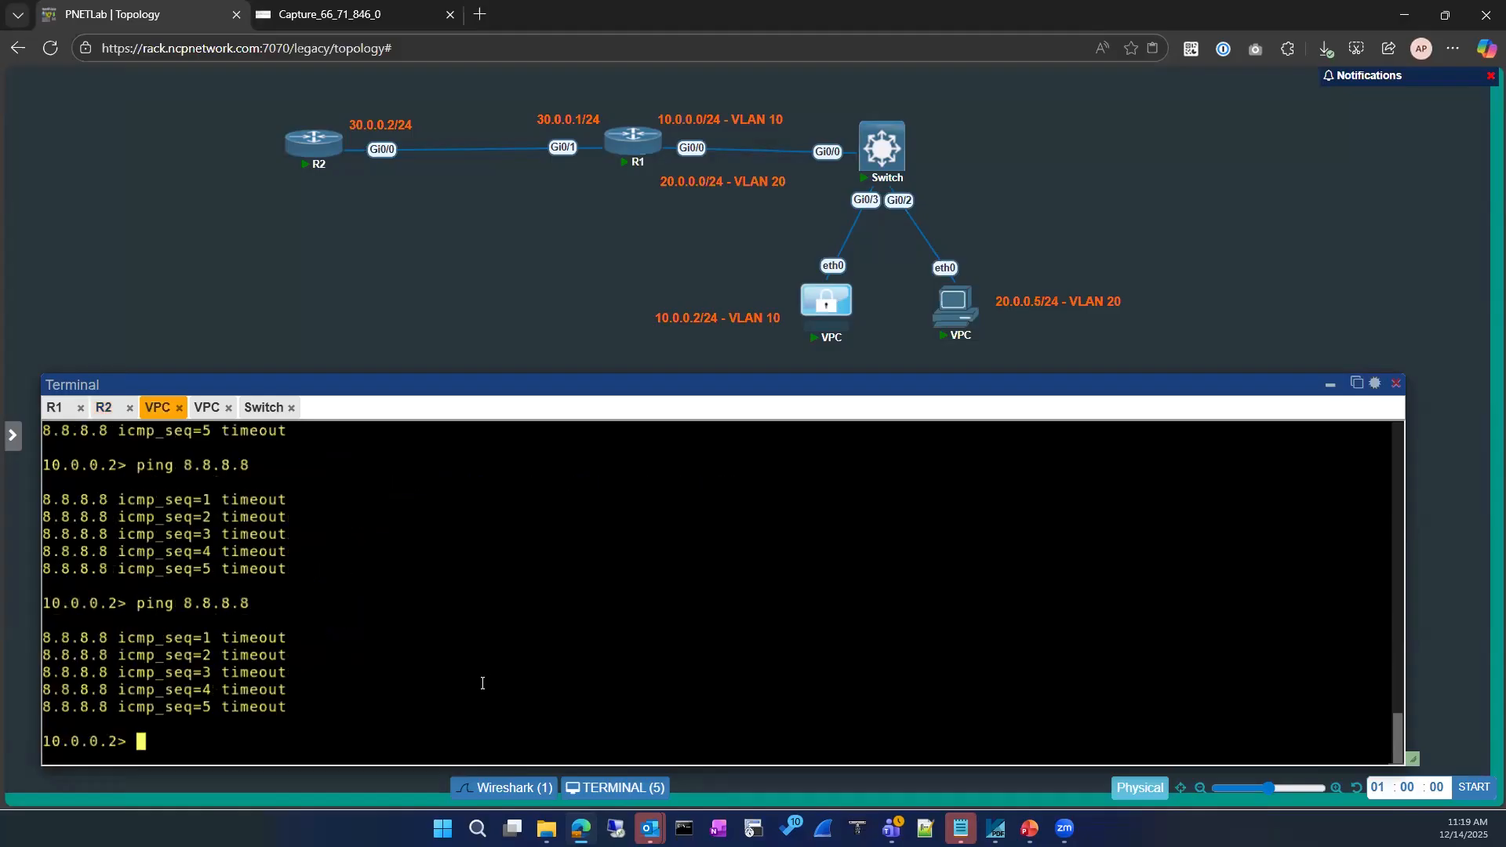
Rerun ping 8.8.8.8 from the VLAN 10 PC, getting administratively prohibited replies from 30.0.0.2
key(Up)
key(Return)
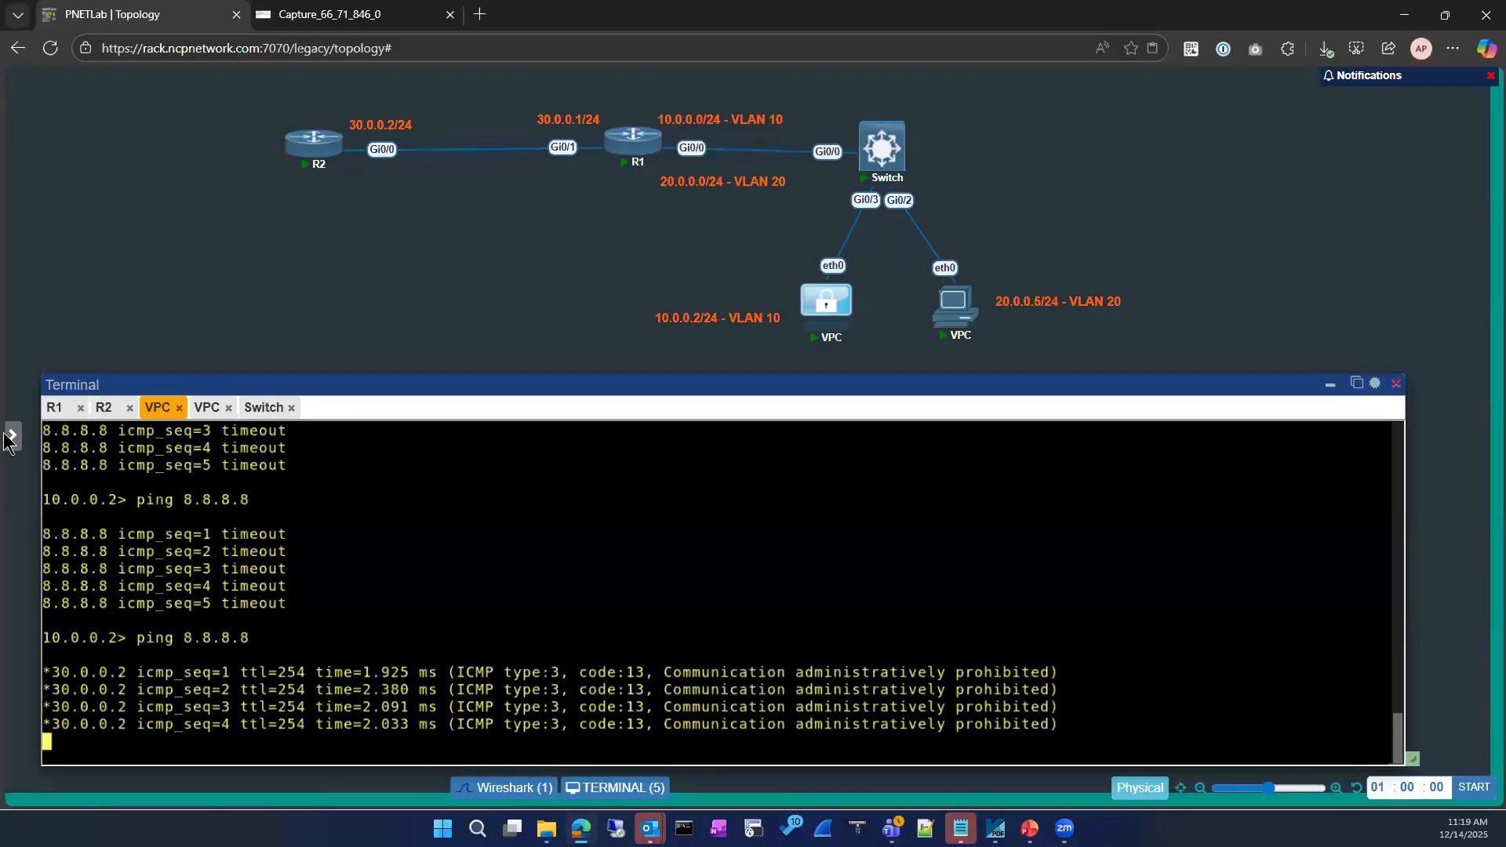
click(55, 408)
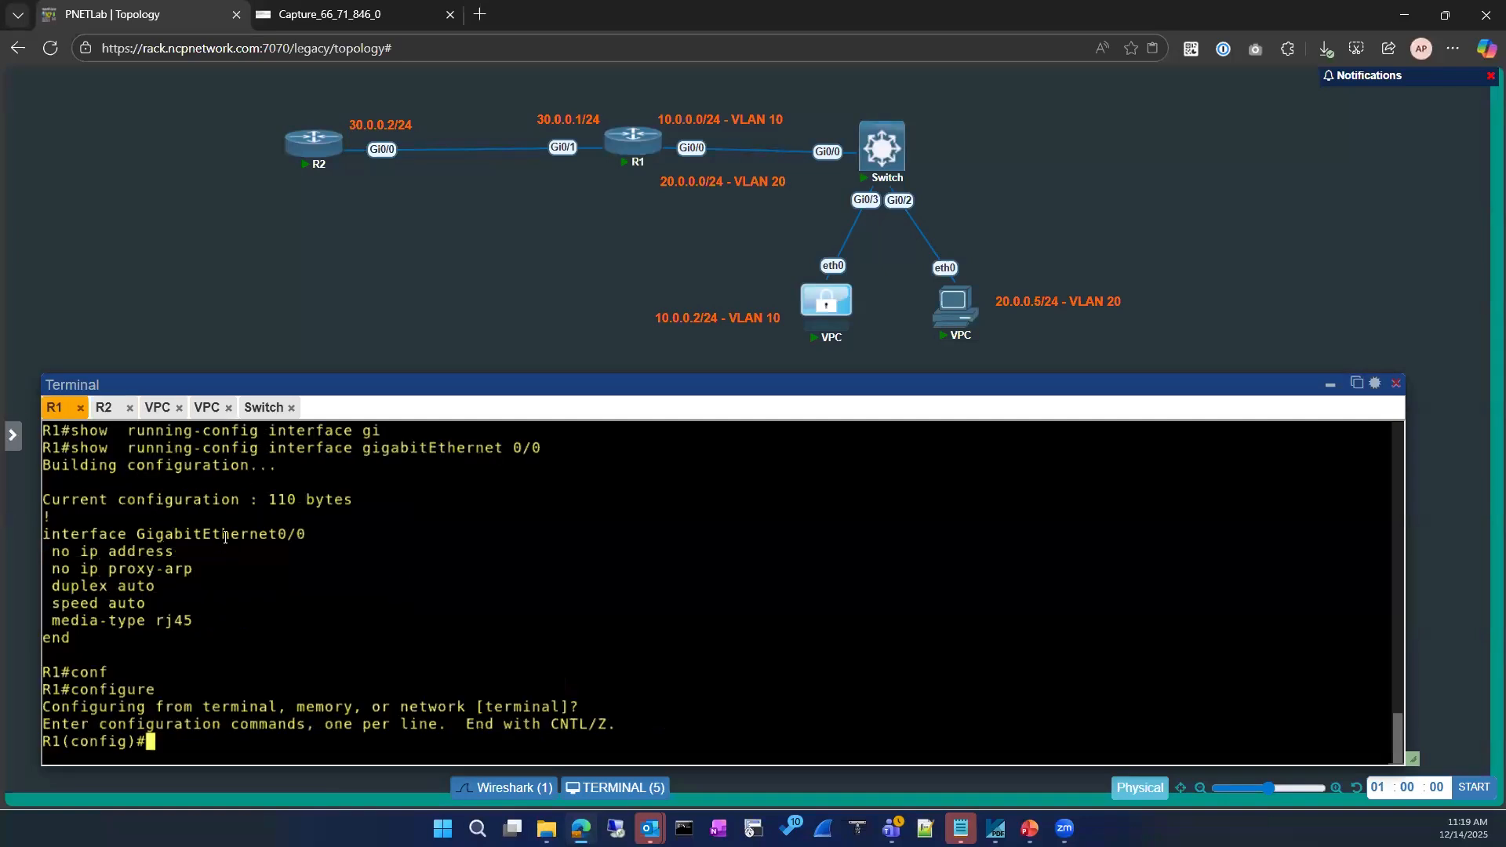
Copy the interface GigabitEthernet0/0 line on the R1 and R2 consoles
drag(45, 536, 302, 535)
key(ctrl+c)
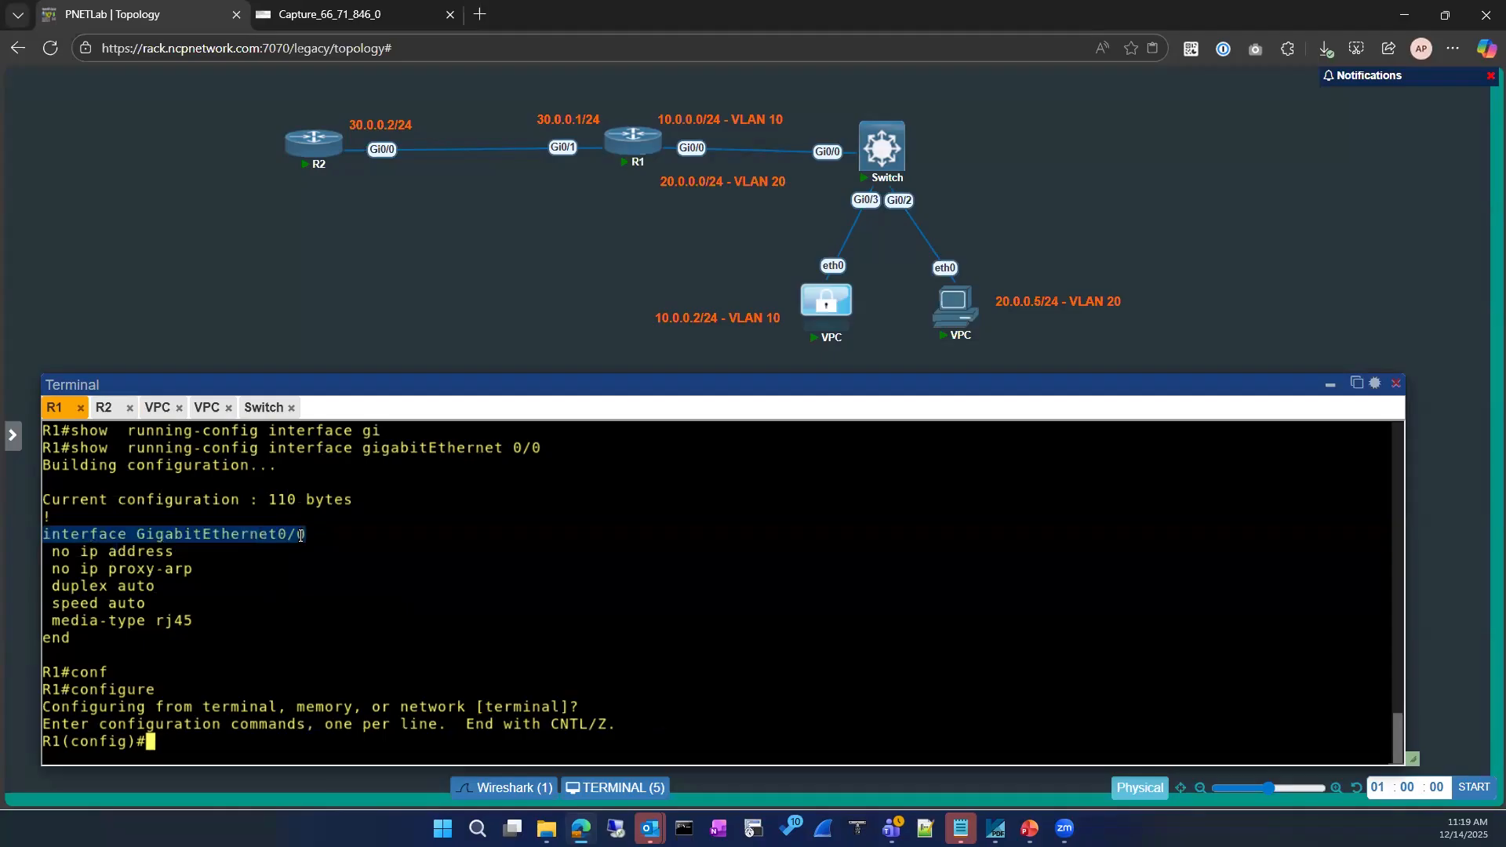
click(109, 408)
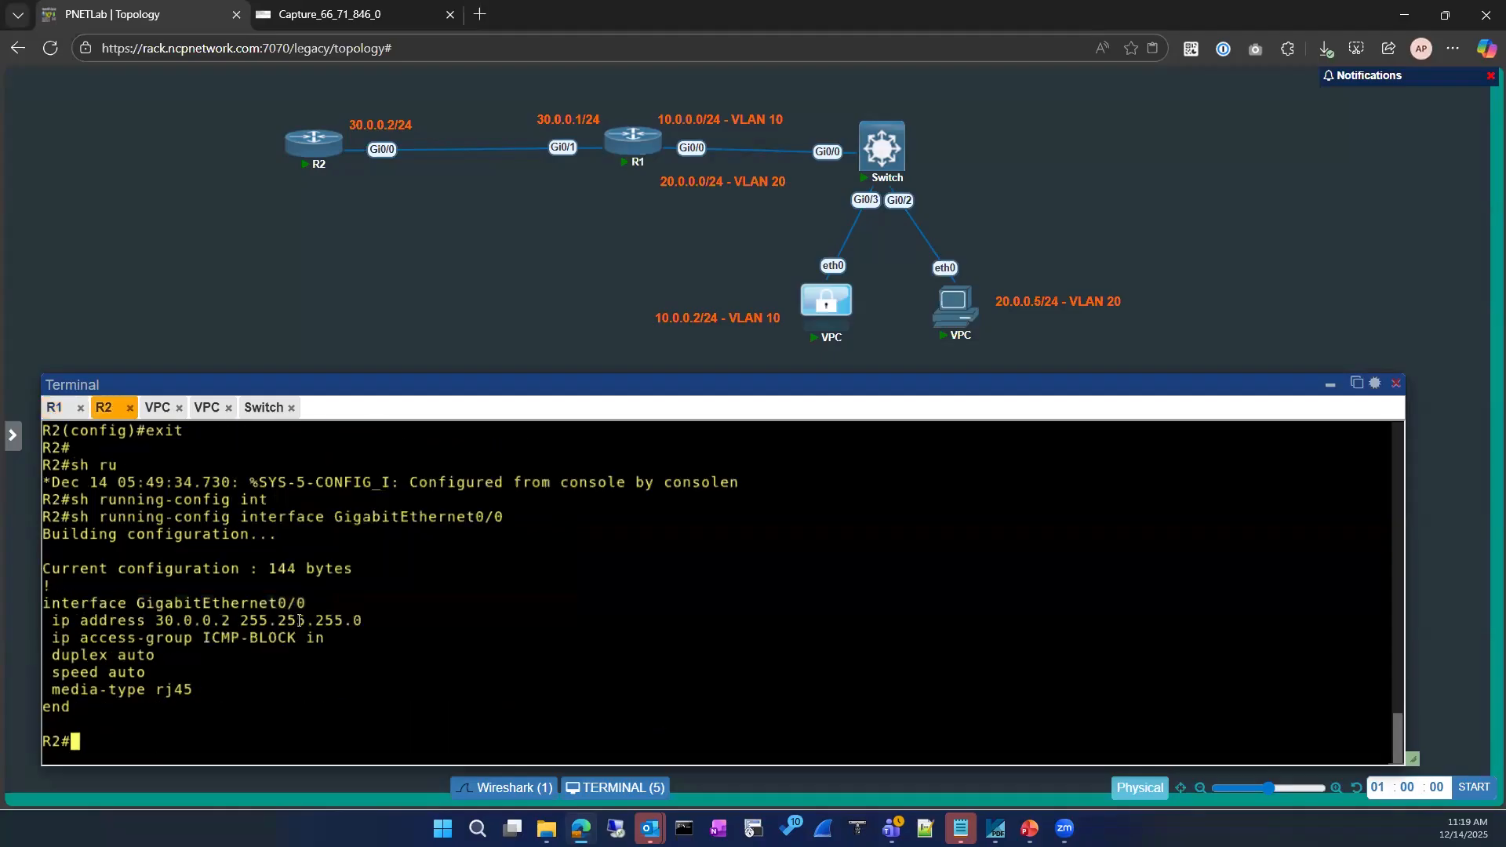
drag(43, 604, 300, 605)
key(ctrl+v)
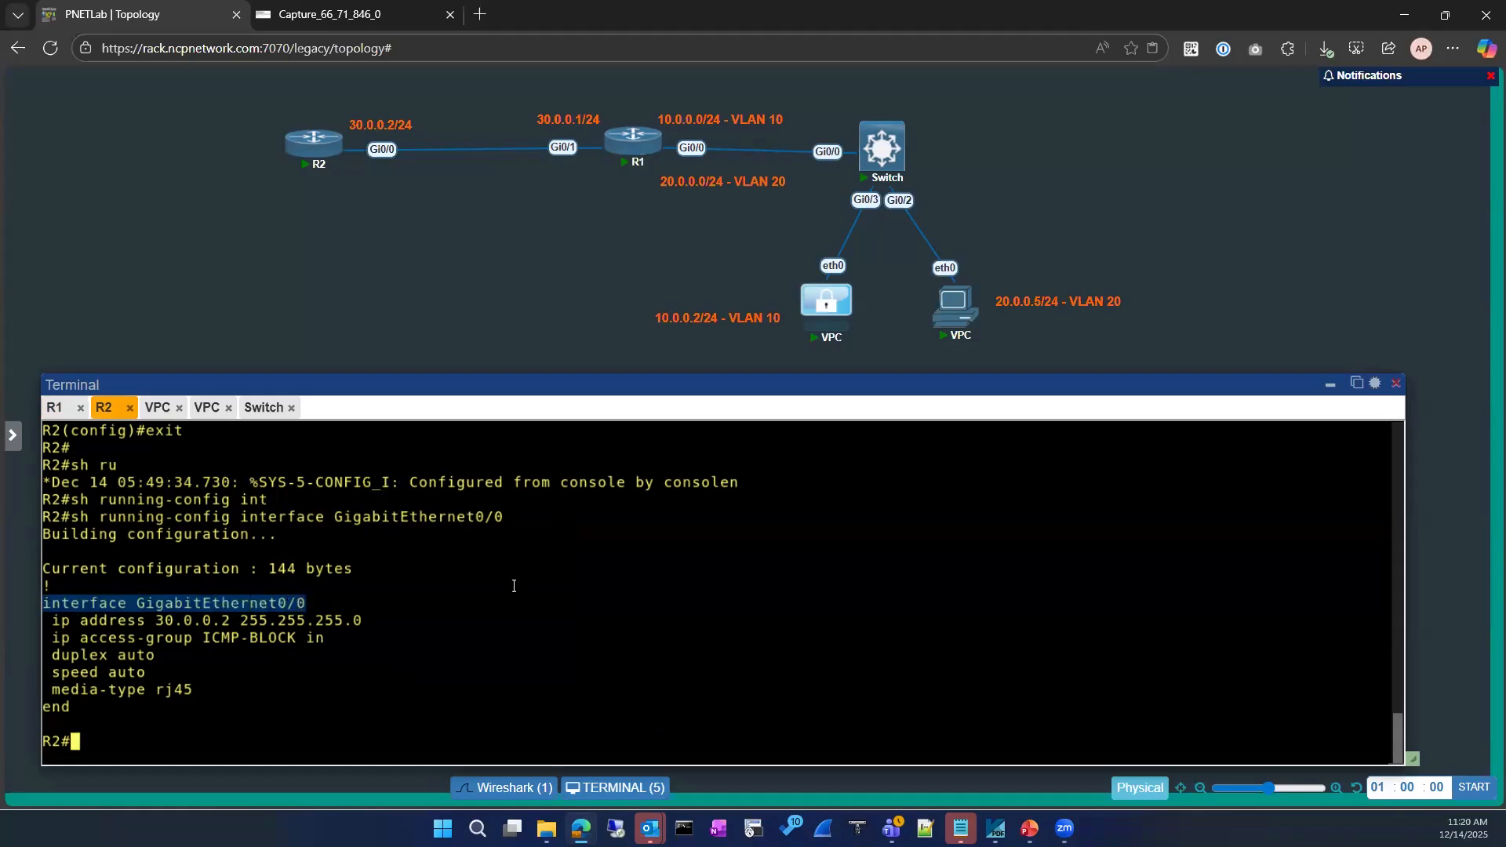
key(BackSpace)
key(BackSpace)
key(BackSpace)
key(BackSpace)
key(BackSpace)
key(BackSpace)
key(BackSpace)
key(BackSpace)
key(BackSpace)
key(BackSpace)
key(BackSpace)
key(BackSpace)
key(BackSpace)
key(BackSpace)
key(BackSpace)
key(BackSpace)
key(BackSpace)
key(BackSpace)
key(BackSpace)
key(BackSpace)
key(BackSpace)
key(BackSpace)
key(BackSpace)
key(BackSpace)
key(BackSpace)
key(BackSpace)
key(BackSpace)
key(BackSpace)
Apply 'no ip unreachables' to R2's interface GigabitEthernet0/0
text(conf)
key(Tab)
key(Return)
key(Return)
key(ctrl+v)
key(Return)
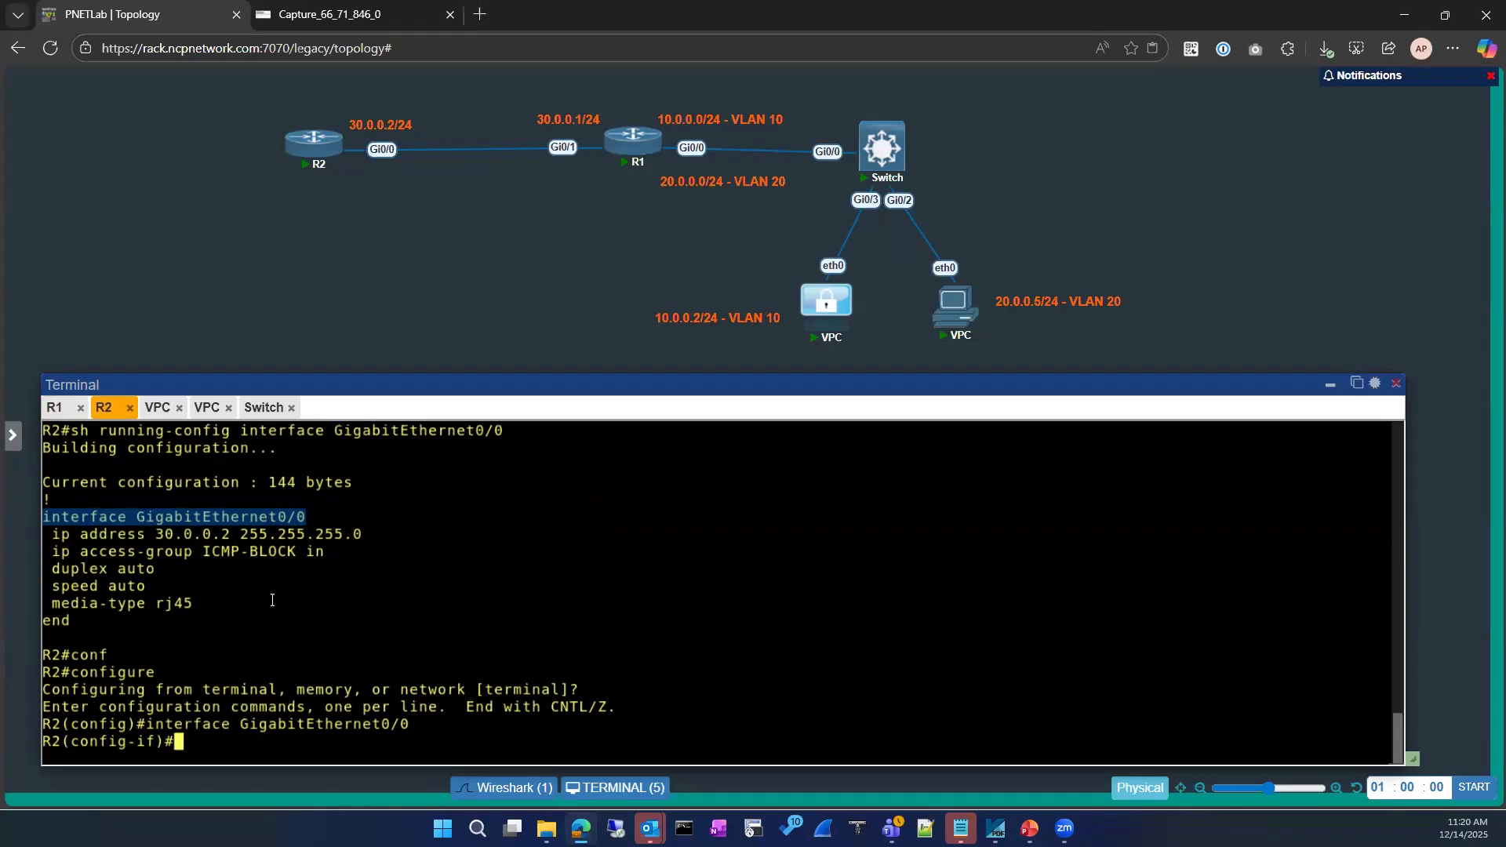
text(ip unr)
key(Tab)
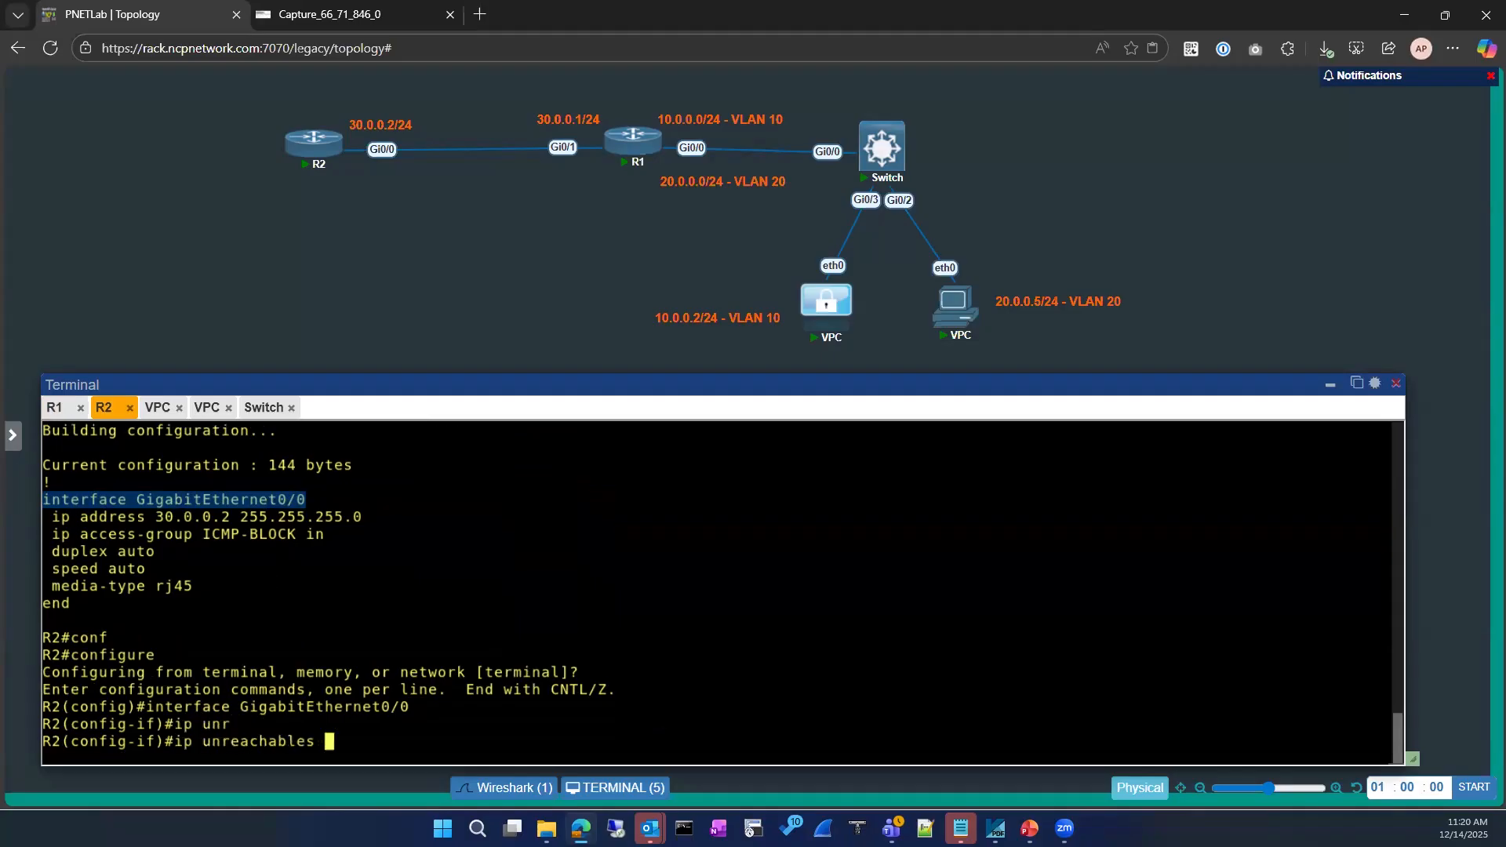
key(BackSpace)
key(Left)
key(Left)
key(Left)
key(Left)
key(Left)
key(Left)
key(Left)
key(Left)
key(Left)
key(Left)
key(Left)
key(Left)
key(Left)
key(Left)
key(Left)
text(no)
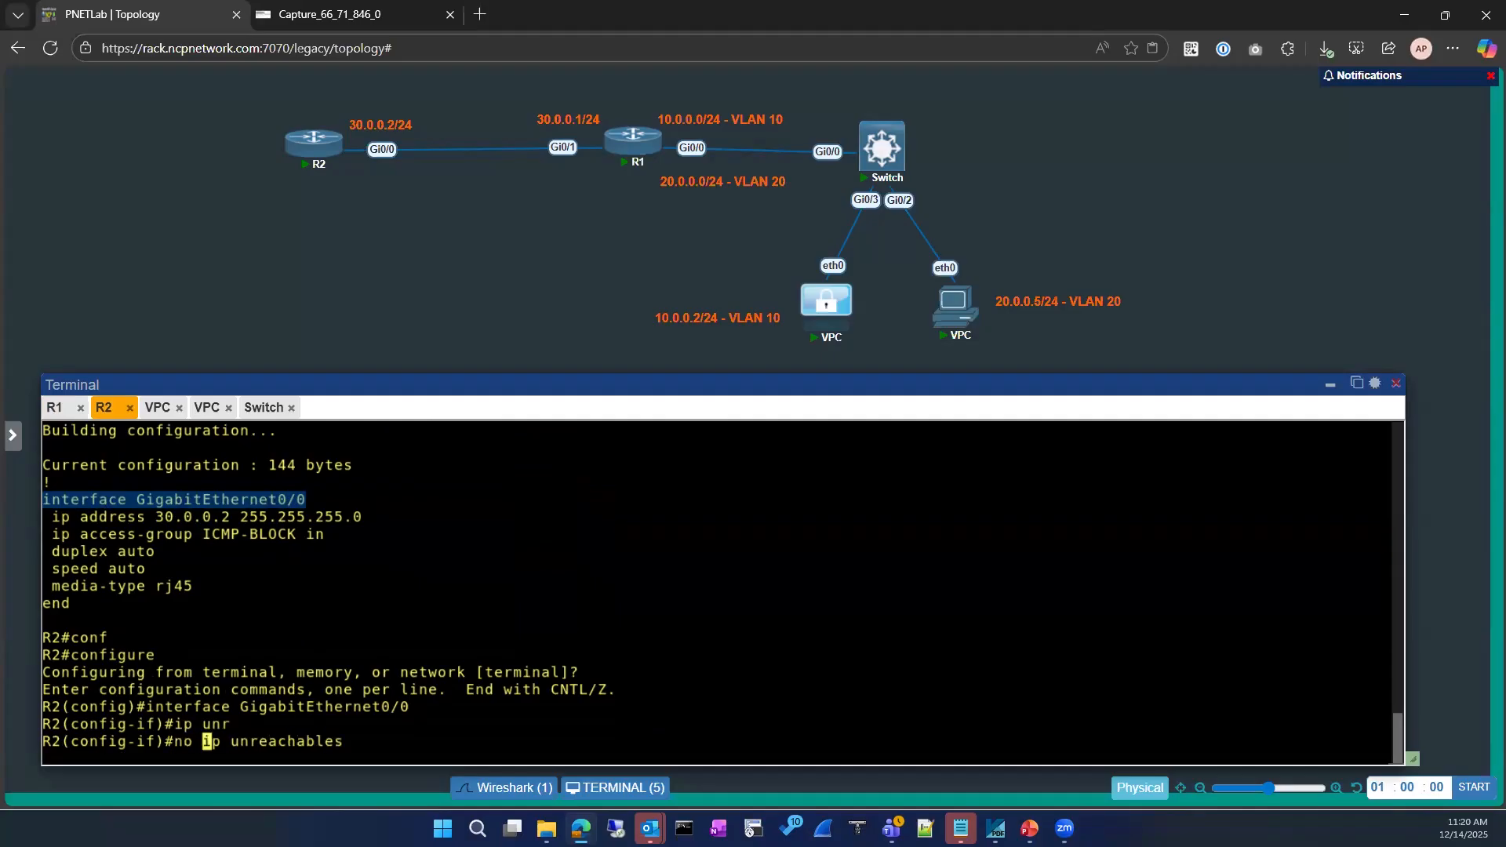
key(Return)
key(Return)
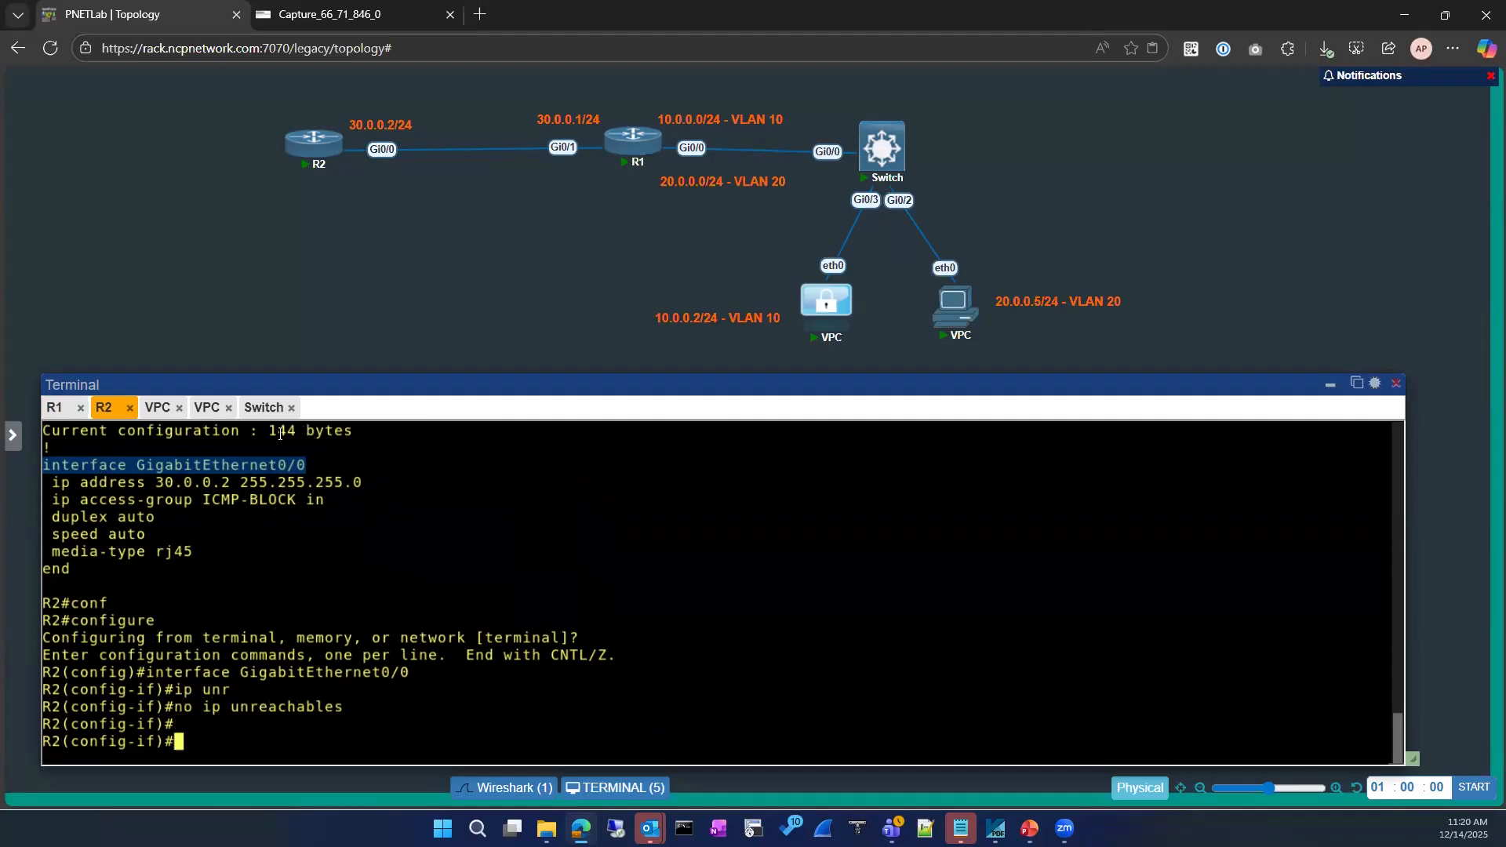
Rerun ping 8.8.8.8 from the VLAN 10 PC; the pings now time out
click(157, 408)
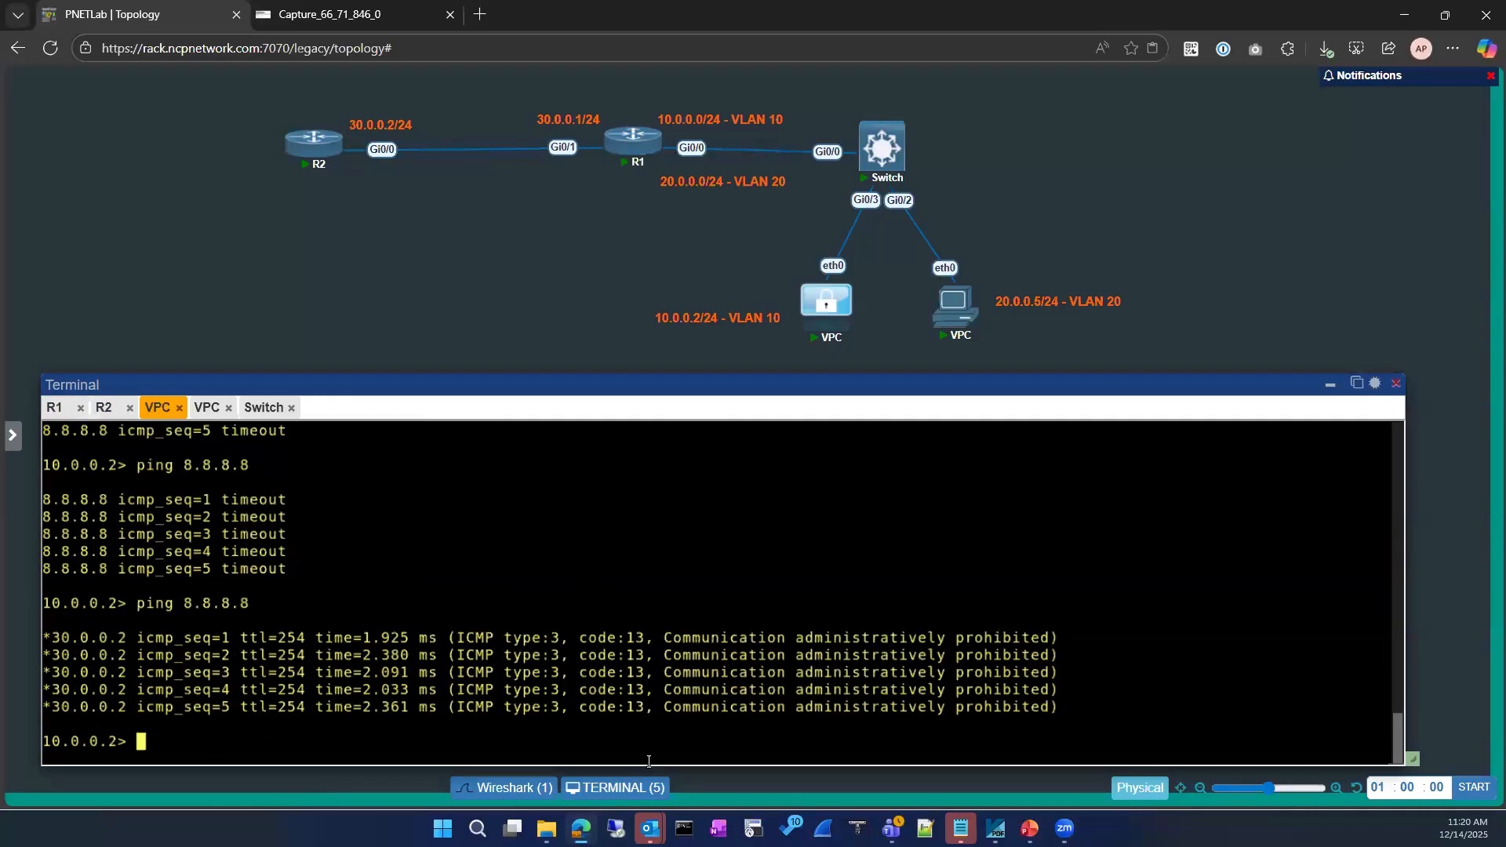
key(Up)
key(Return)
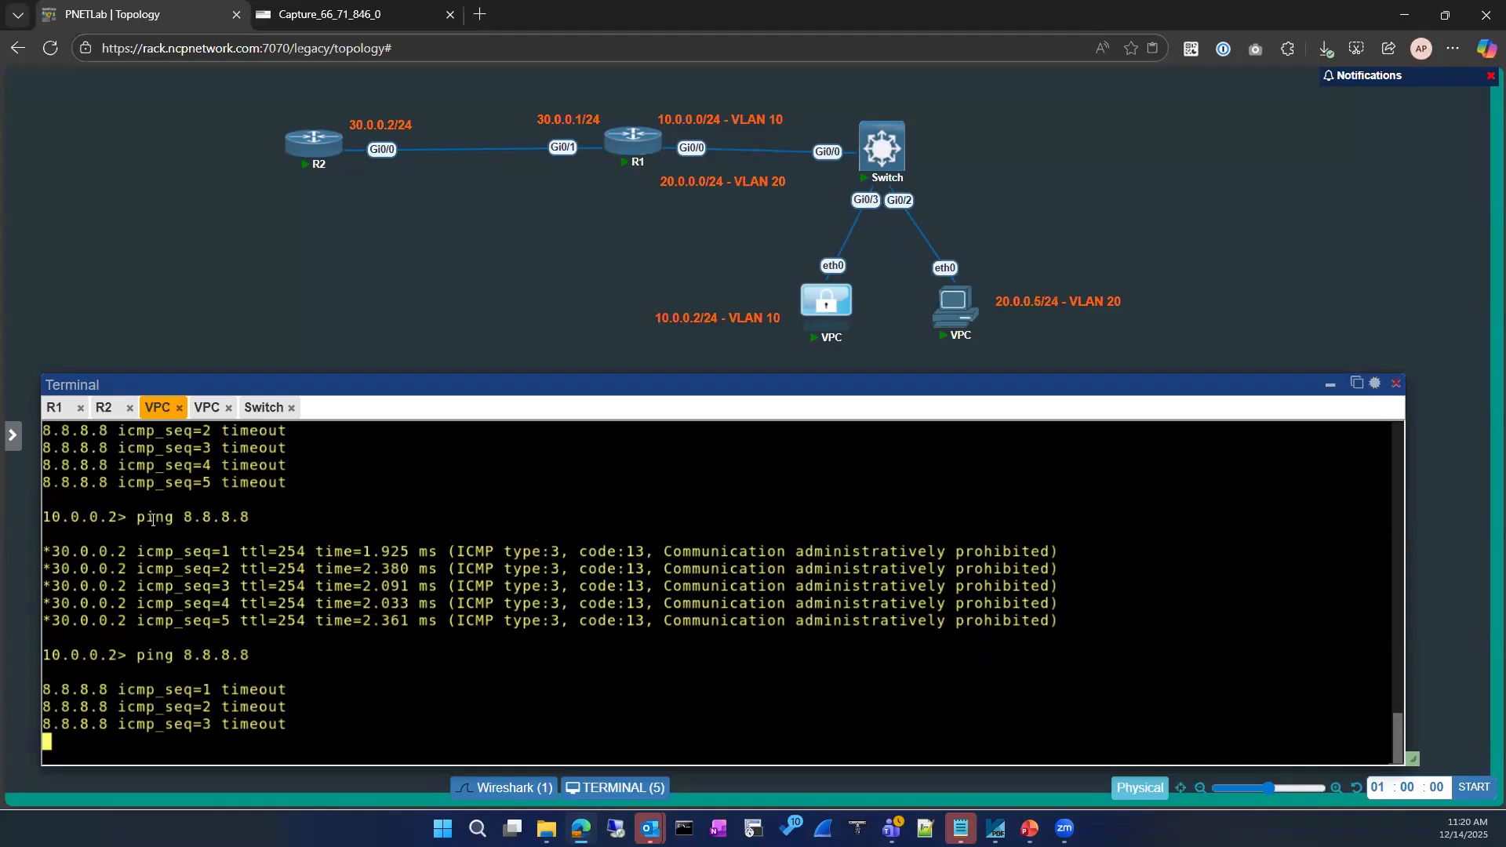
Exit global configuration mode on R1
click(54, 408)
click(351, 613)
text(exit)
key(Return)
key(Return)
key(Return)
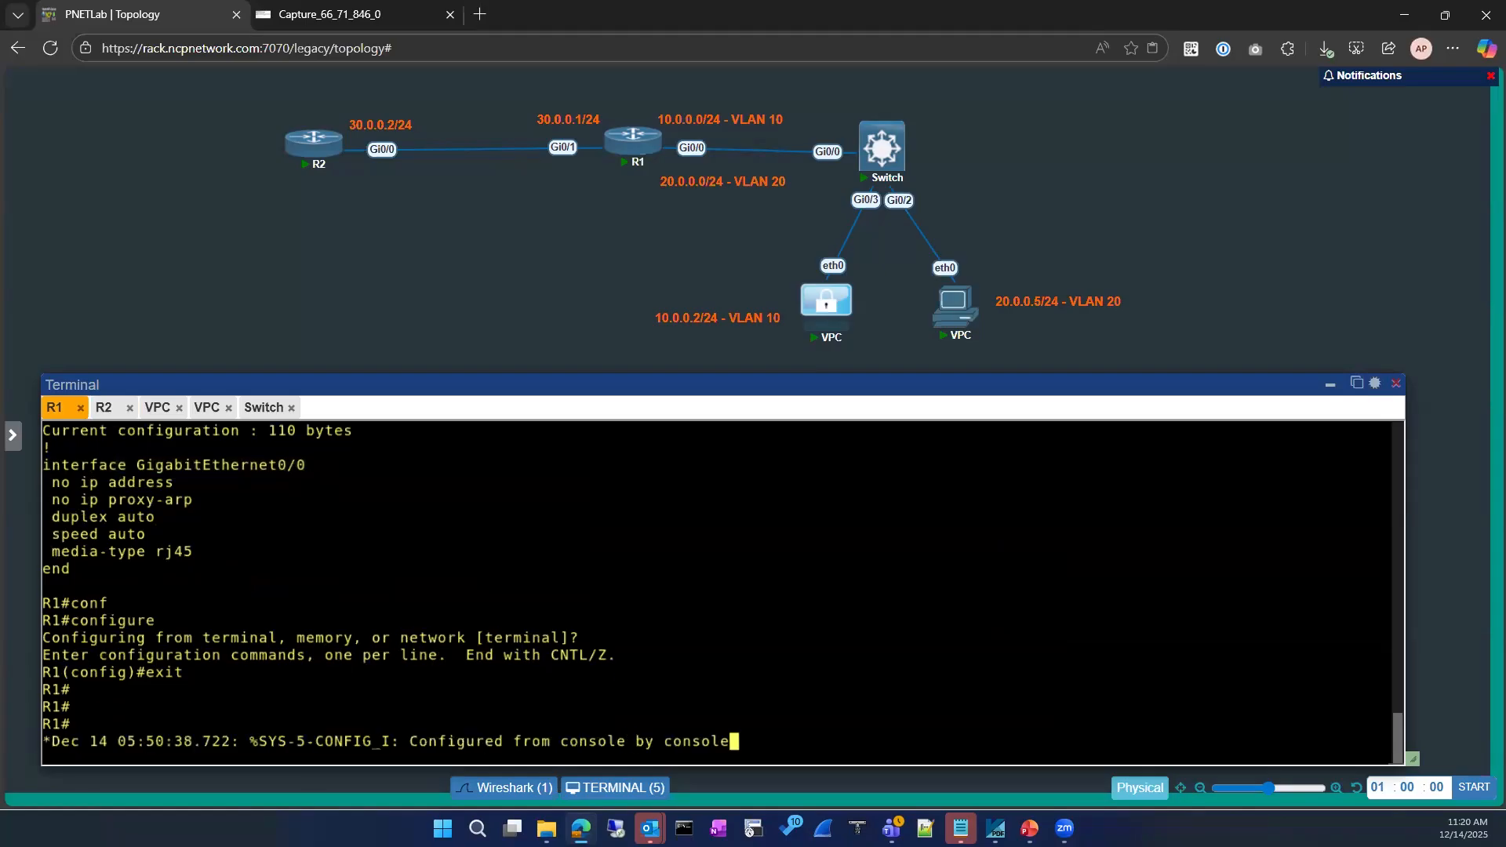
Refresh R1's prompt, then move to the PowerPoint deck and view slides 3 and 4
key(Return)
key(Return)
key(Return)
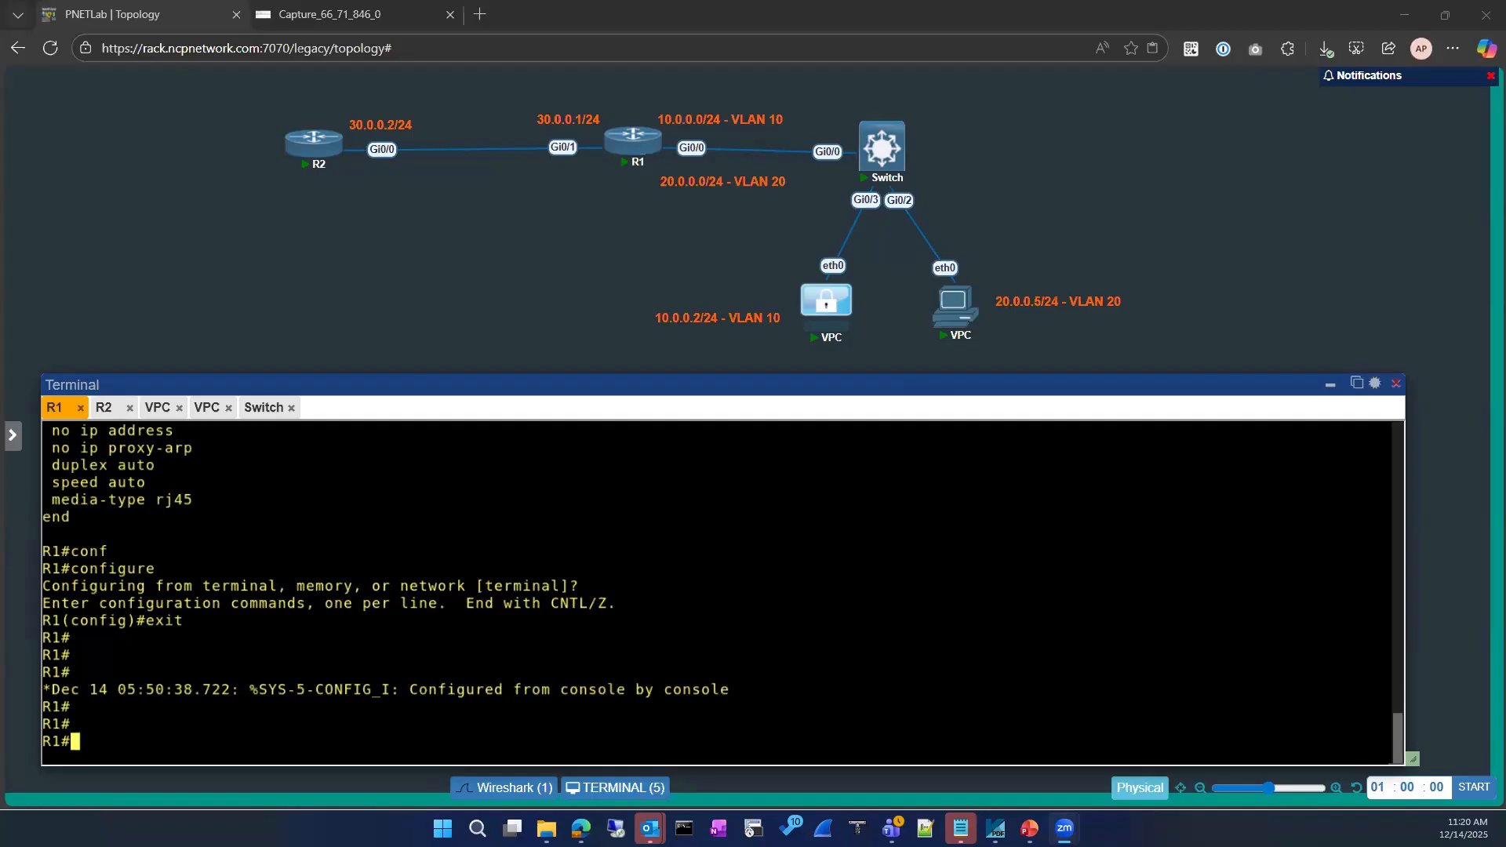
key(alt+Tab)
scroll(99, 380, up, 3)
click(99, 380)
click(97, 473)
scroll(99, 524, down, 2)
Browse the deck through slide 6, slide 9 DHCP Basics and the Gratuitous ARP slide
click(113, 463)
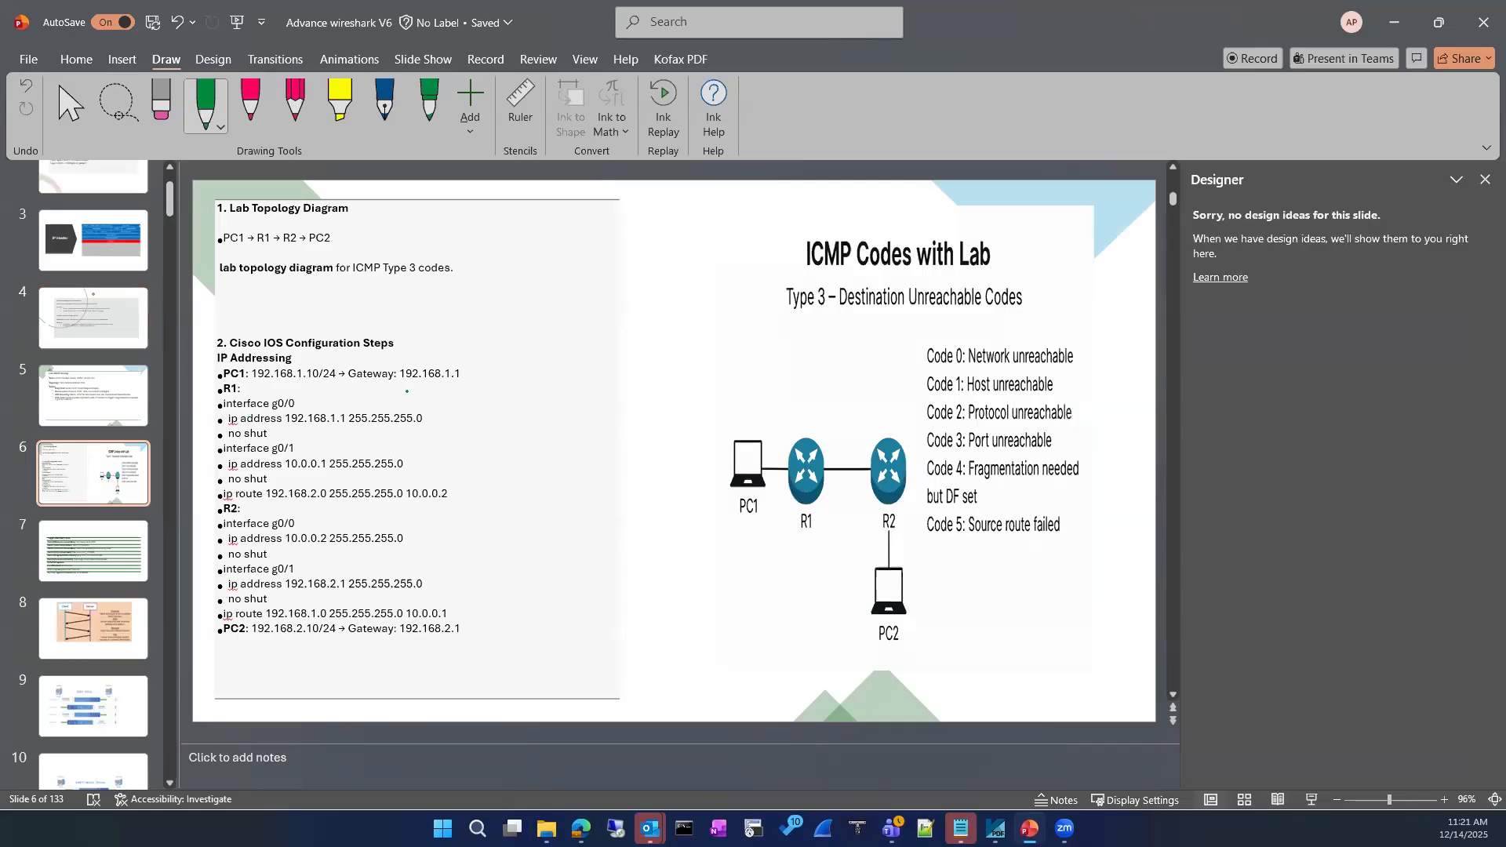
scroll(75, 357, up, 2)
scroll(75, 355, down, 5)
click(122, 480)
key(Down)
key(Down)
key(Down)
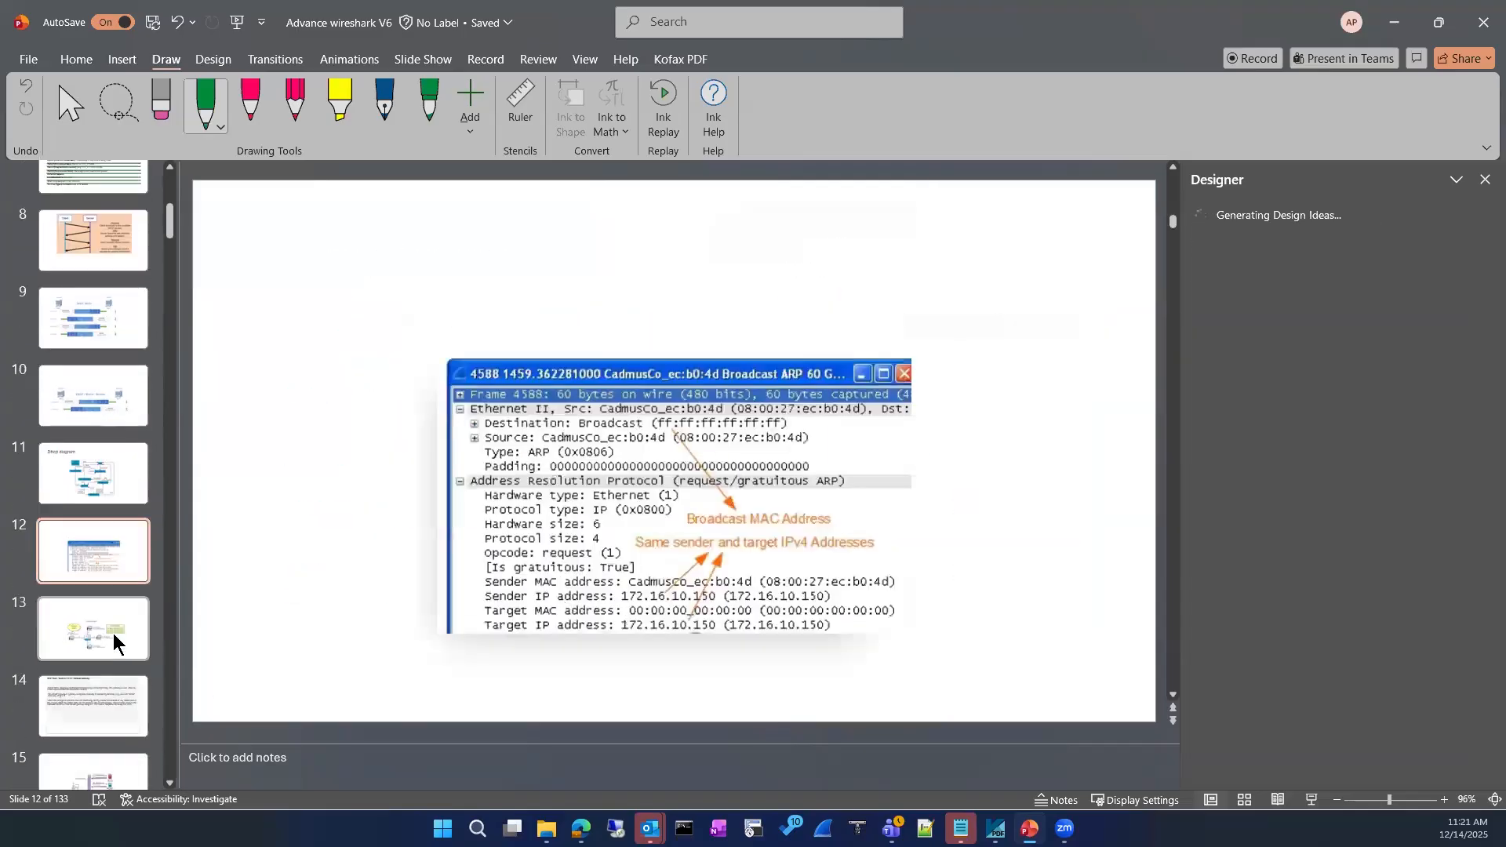
key(Down)
key(Down)
key(Up)
scroll(104, 620, down, 2)
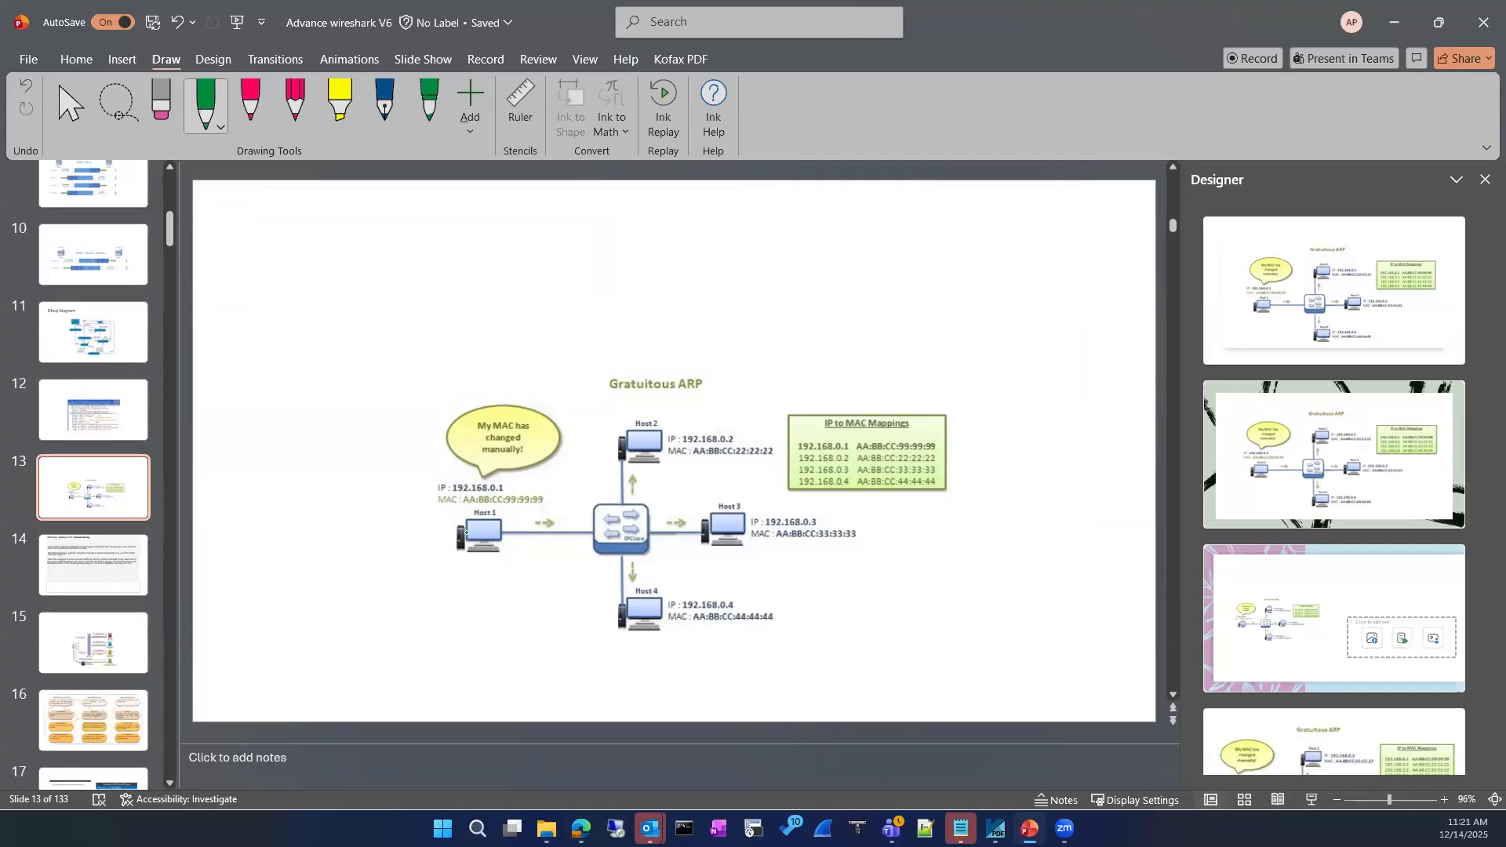
scroll(128, 638, down, 8)
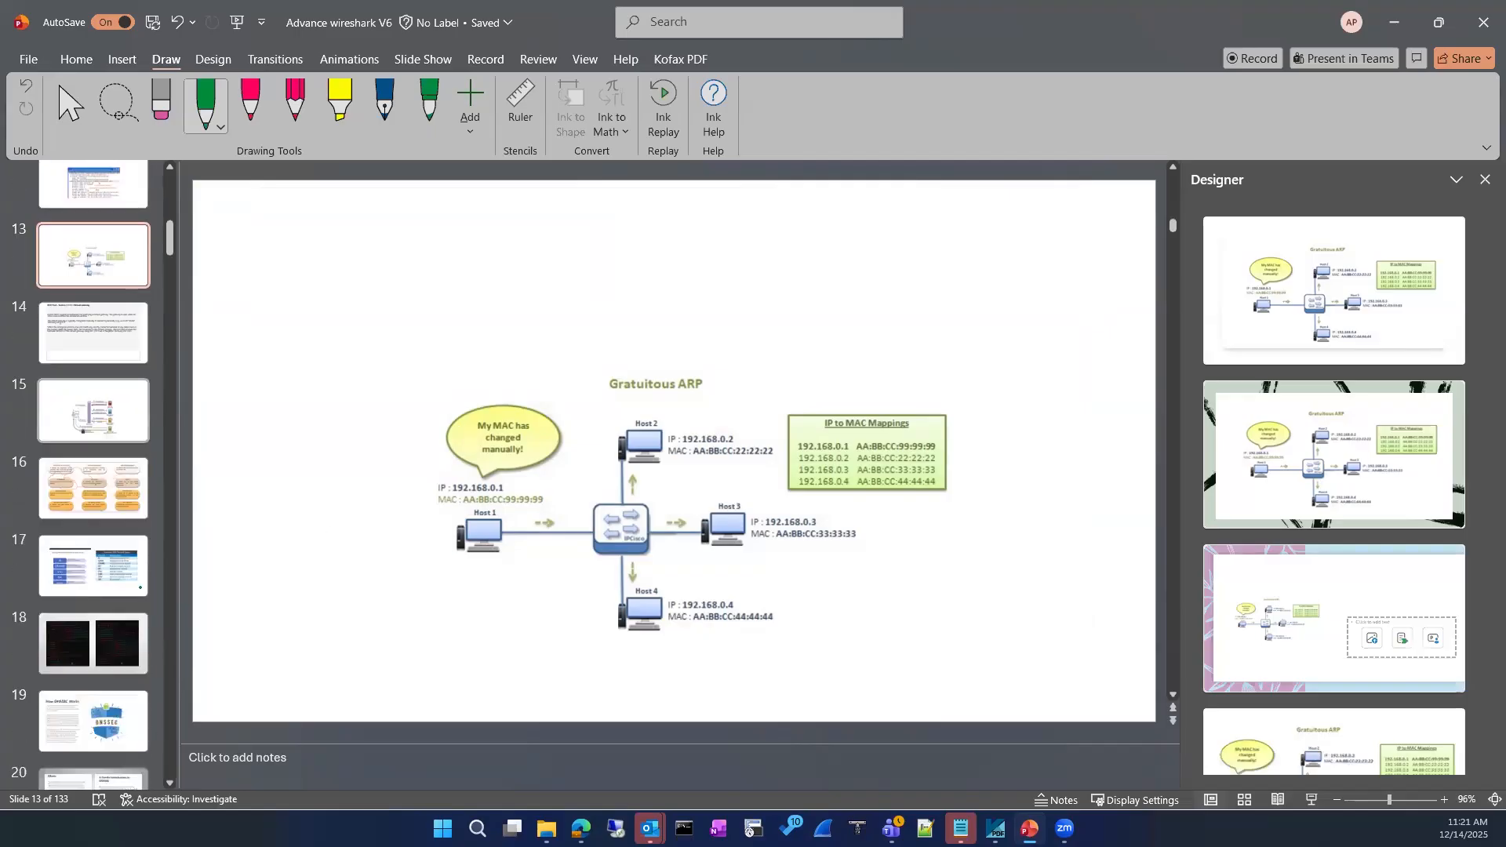
drag(170, 260, 85, 761)
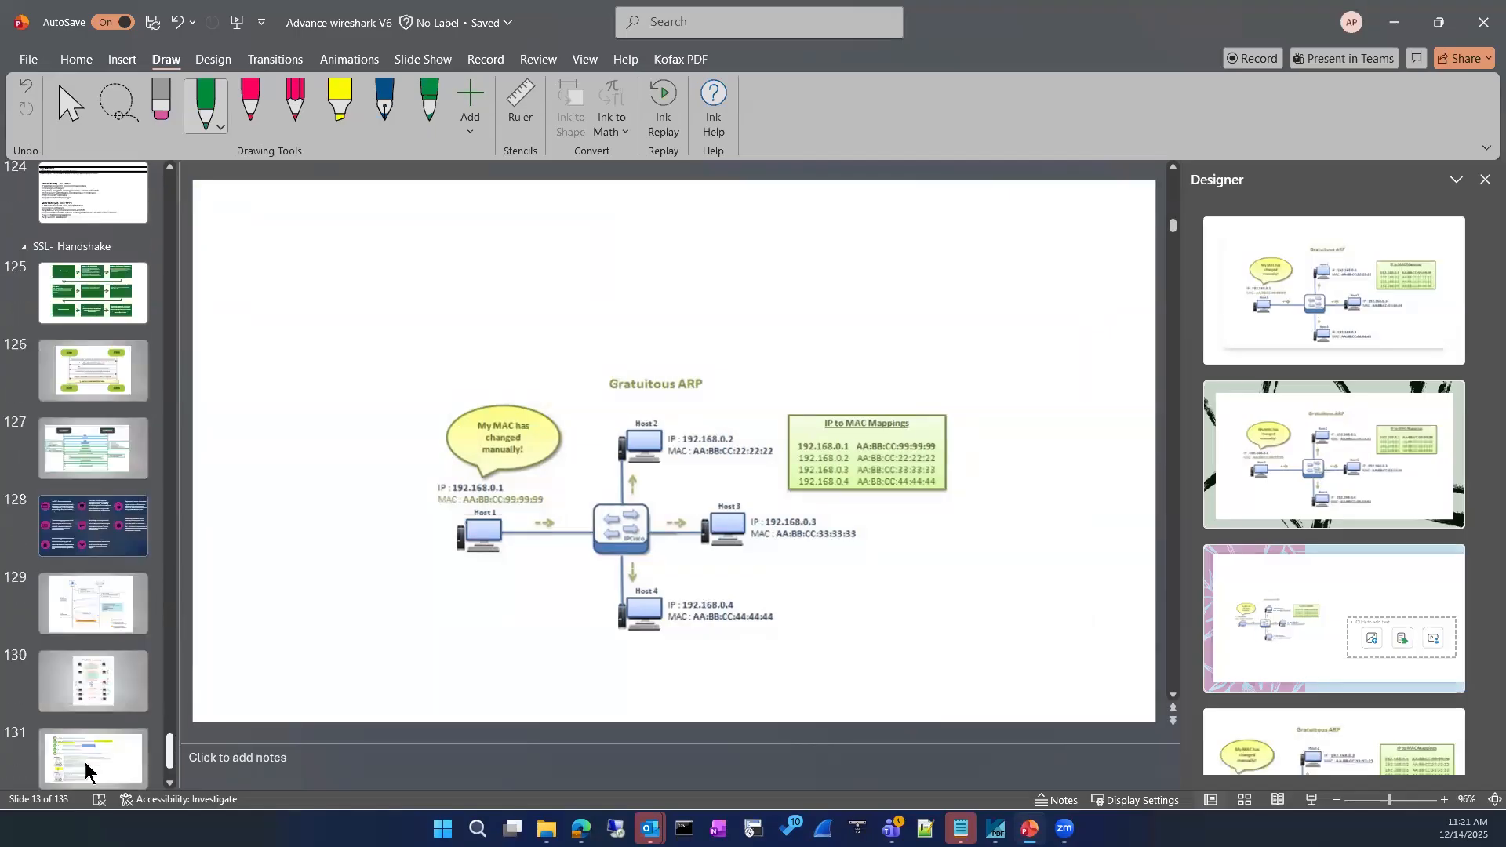
scroll(86, 785, down, 1)
Delete the old green ink sketch from slide 133
click(94, 749)
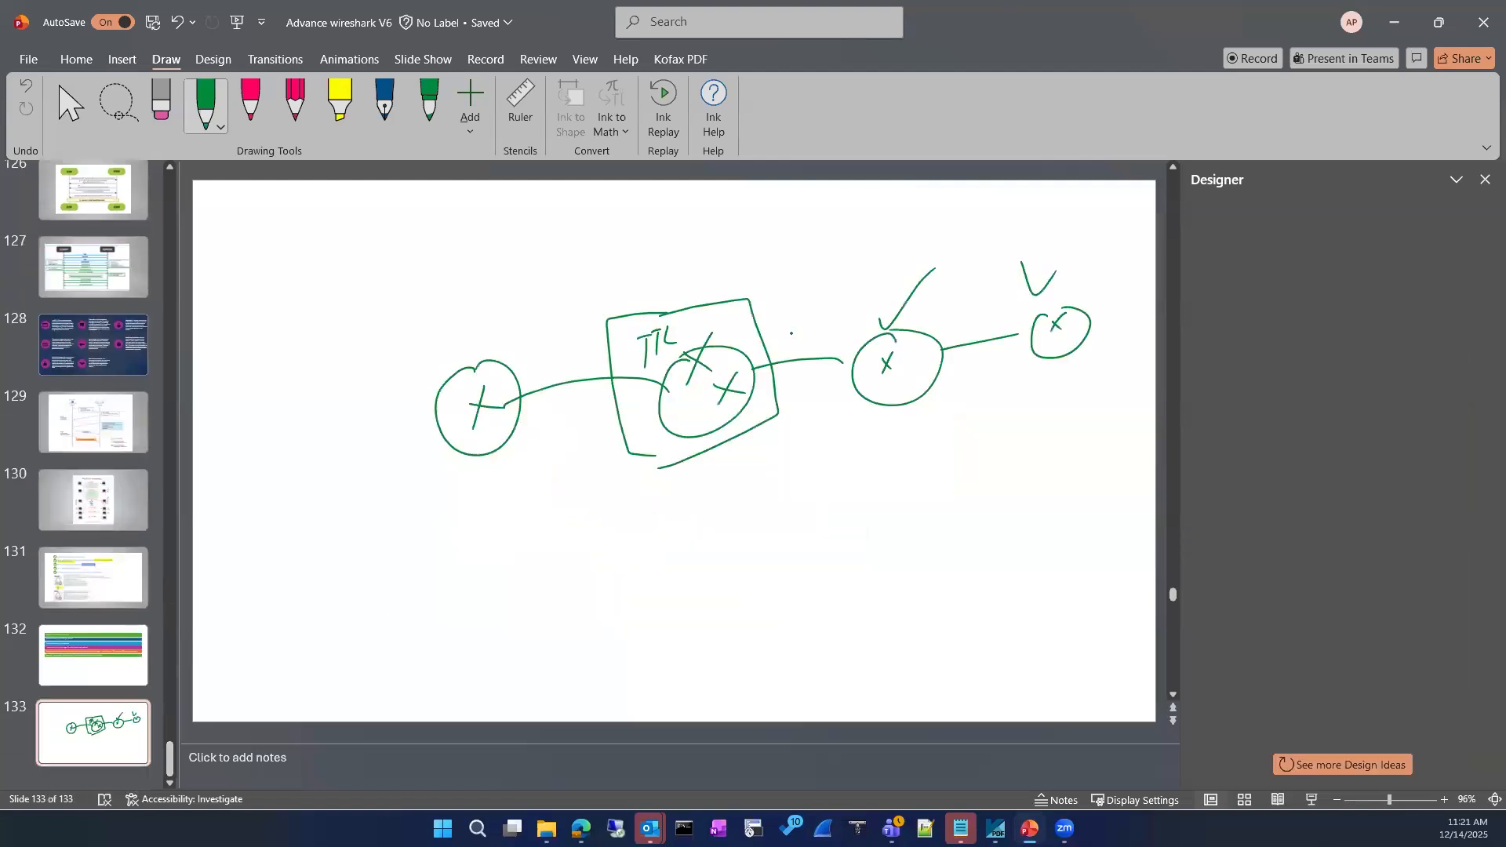
key(Escape)
key(Escape)
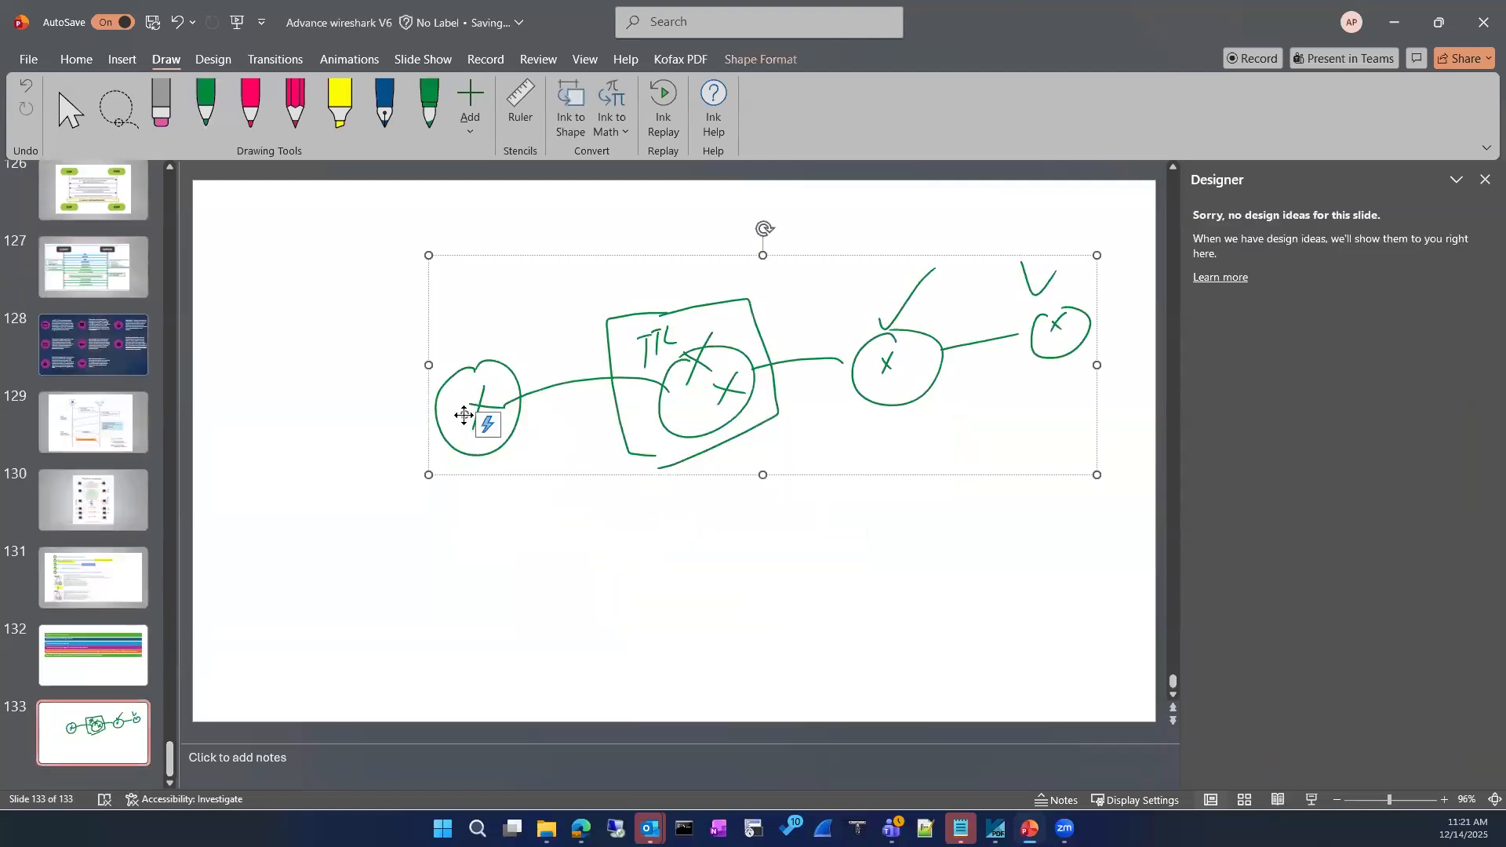
click(521, 395)
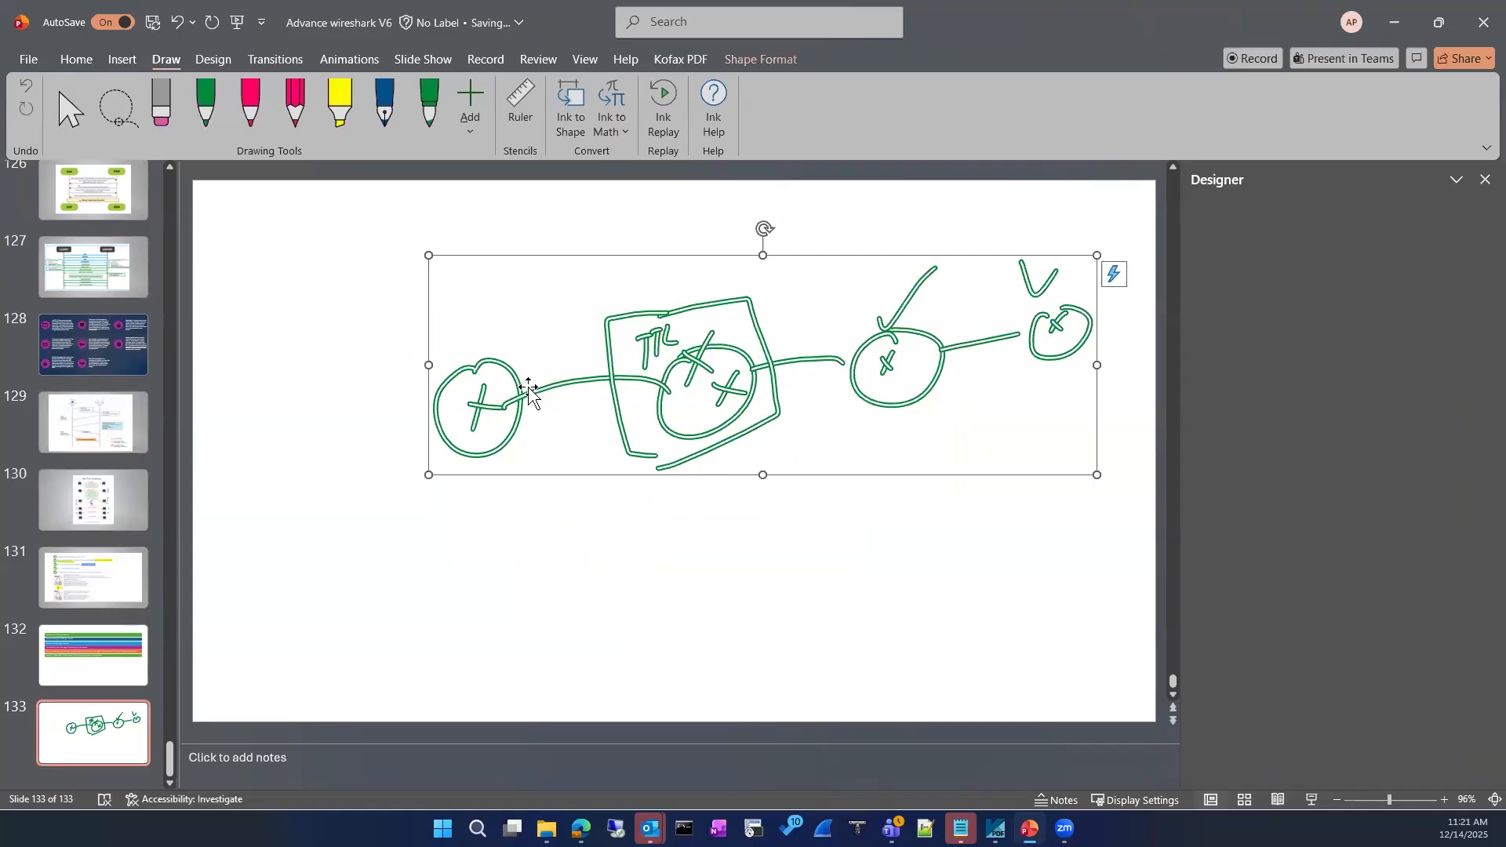
key(Delete)
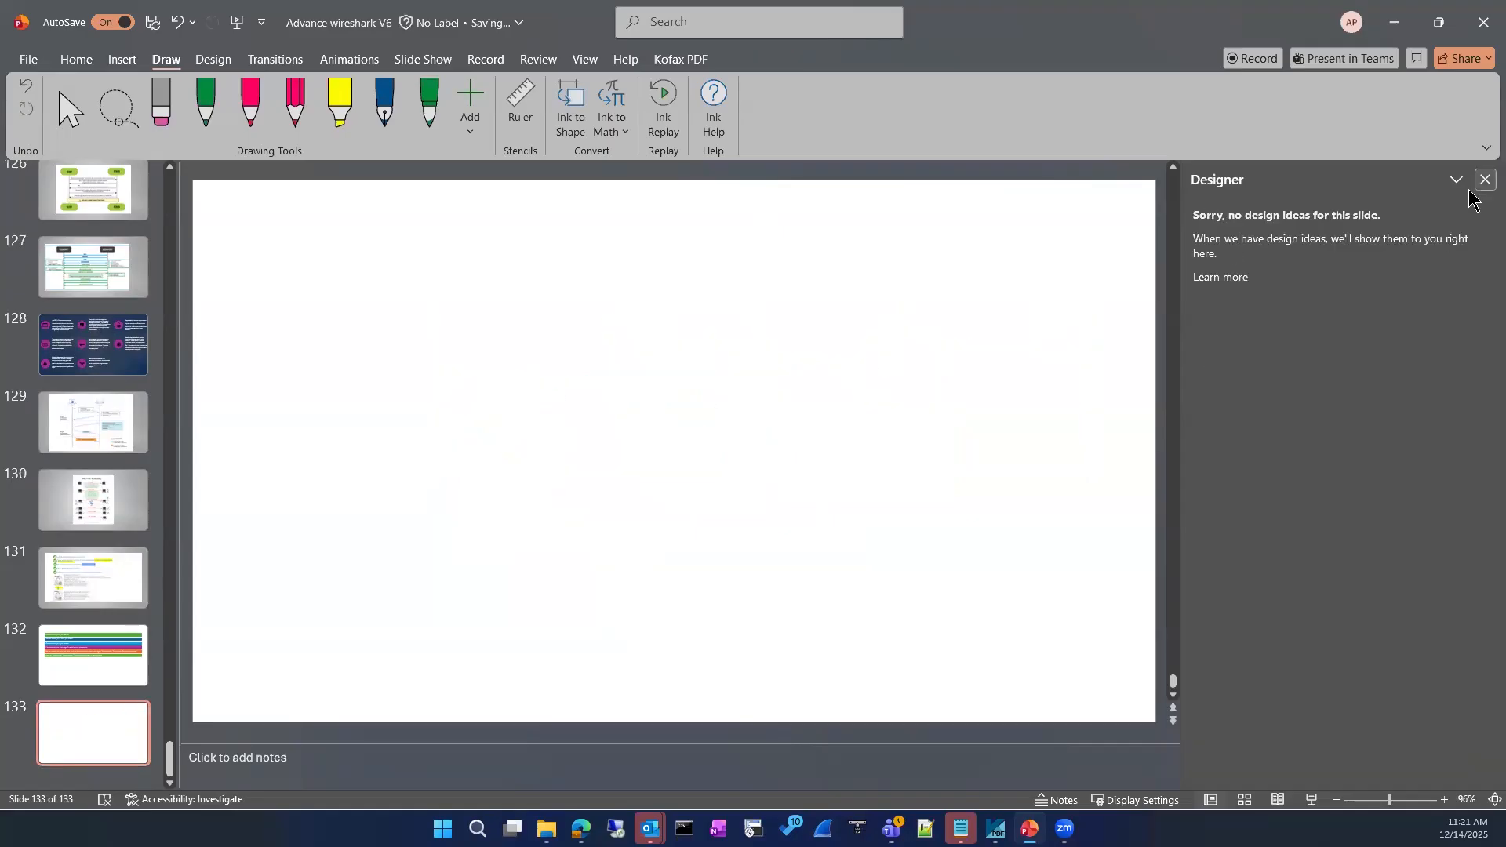
Draw a green line near the slide top, erase it, and reselect the green pen
click(214, 112)
drag(661, 298, 819, 270)
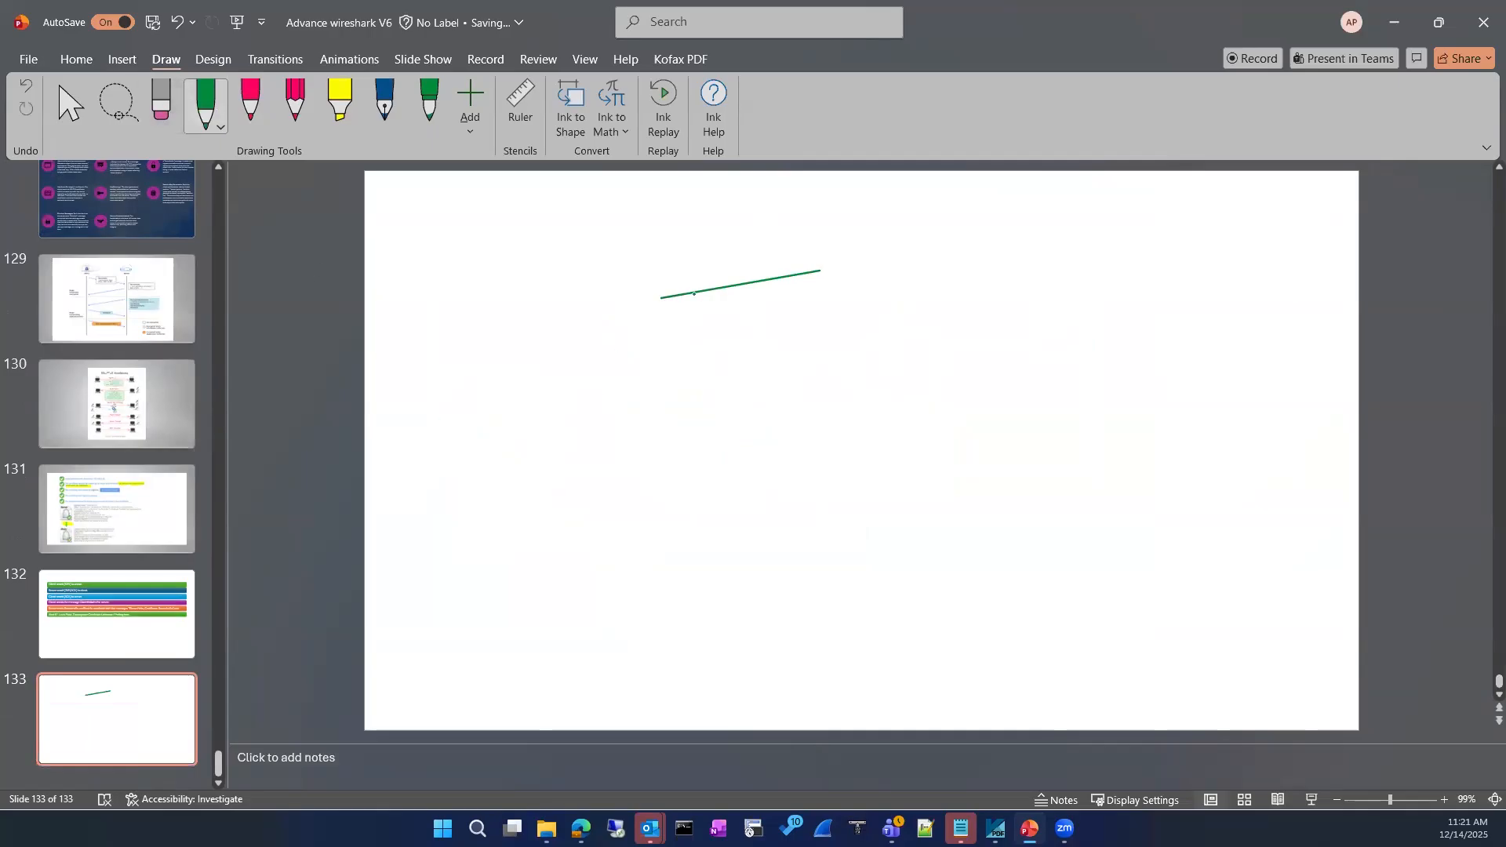
click(161, 104)
drag(820, 274, 672, 313)
click(205, 103)
Sketch the L3 switch box with its label and arrows
mouse_move(675, 361)
mouse_down()
mouse_move(817, 287)
mouse_move(723, 356)
mouse_move(678, 362)
mouse_move(752, 346)
mouse_up()
mouse_move(765, 334)
mouse_down()
mouse_move(892, 314)
mouse_move(889, 399)
mouse_up()
mouse_move(891, 388)
mouse_down()
mouse_move(885, 439)
mouse_move(899, 453)
mouse_up()
Write the Vlan10 and vlan20 labels beside the first two arrows
drag(933, 288, 939, 317)
mouse_move(945, 287)
mouse_down()
mouse_move(946, 315)
mouse_move(975, 310)
mouse_up()
mouse_move(982, 303)
mouse_down()
mouse_move(983, 319)
mouse_move(994, 305)
mouse_up()
mouse_move(942, 361)
mouse_down()
mouse_move(944, 377)
mouse_move(958, 372)
mouse_up()
drag(971, 357, 970, 367)
drag(983, 360, 1005, 367)
drag(1011, 352, 1009, 367)
mouse_move(967, 397)
mouse_down()
mouse_move(951, 424)
mouse_move(962, 394)
mouse_up()
Write the vlan30 and vlan40 labels beside the third and fourth arrows
drag(966, 390, 968, 421)
drag(975, 408, 1007, 416)
drag(1019, 403, 1024, 404)
mouse_move(955, 453)
mouse_down()
mouse_move(962, 469)
mouse_move(969, 450)
mouse_up()
mouse_move(974, 438)
mouse_down()
mouse_move(975, 468)
mouse_move(993, 468)
mouse_up()
drag(995, 467, 1025, 466)
drag(1036, 452, 1043, 452)
click(1012, 338)
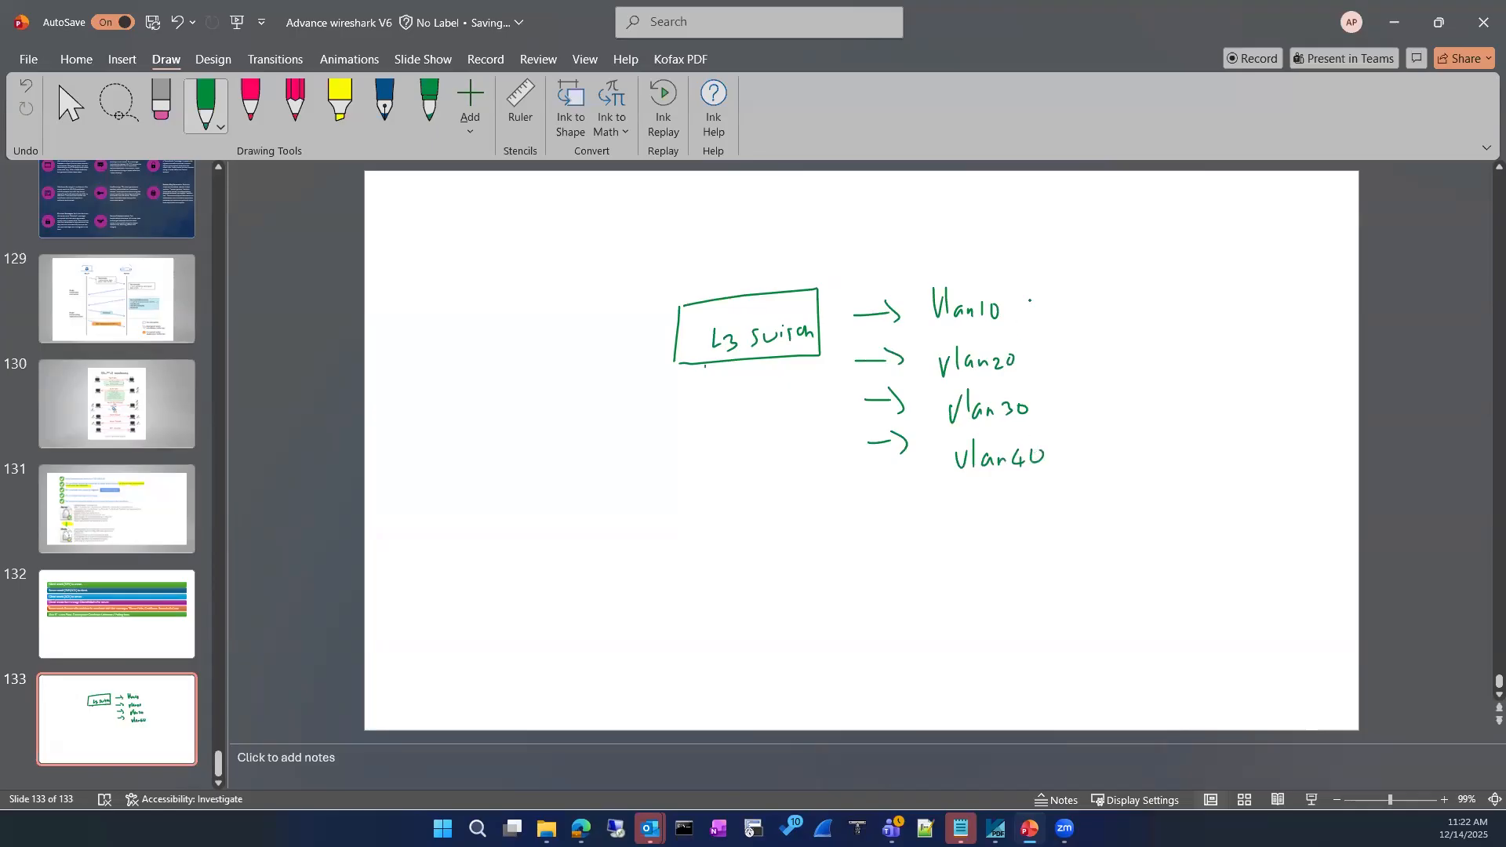
Draw outgoing arrows after Vlan10, vlan20, vlan30 and vlan40
mouse_move(1026, 307)
mouse_down()
mouse_move(1057, 305)
mouse_move(1069, 355)
mouse_up()
mouse_move(1064, 348)
mouse_down()
mouse_move(1078, 357)
mouse_move(1065, 398)
mouse_up()
drag(1065, 390, 1088, 389)
drag(1065, 457, 1098, 450)
drag(1094, 443, 1109, 453)
Erase the stray line above Vlan10 and return to the green pen
drag(988, 269, 1117, 277)
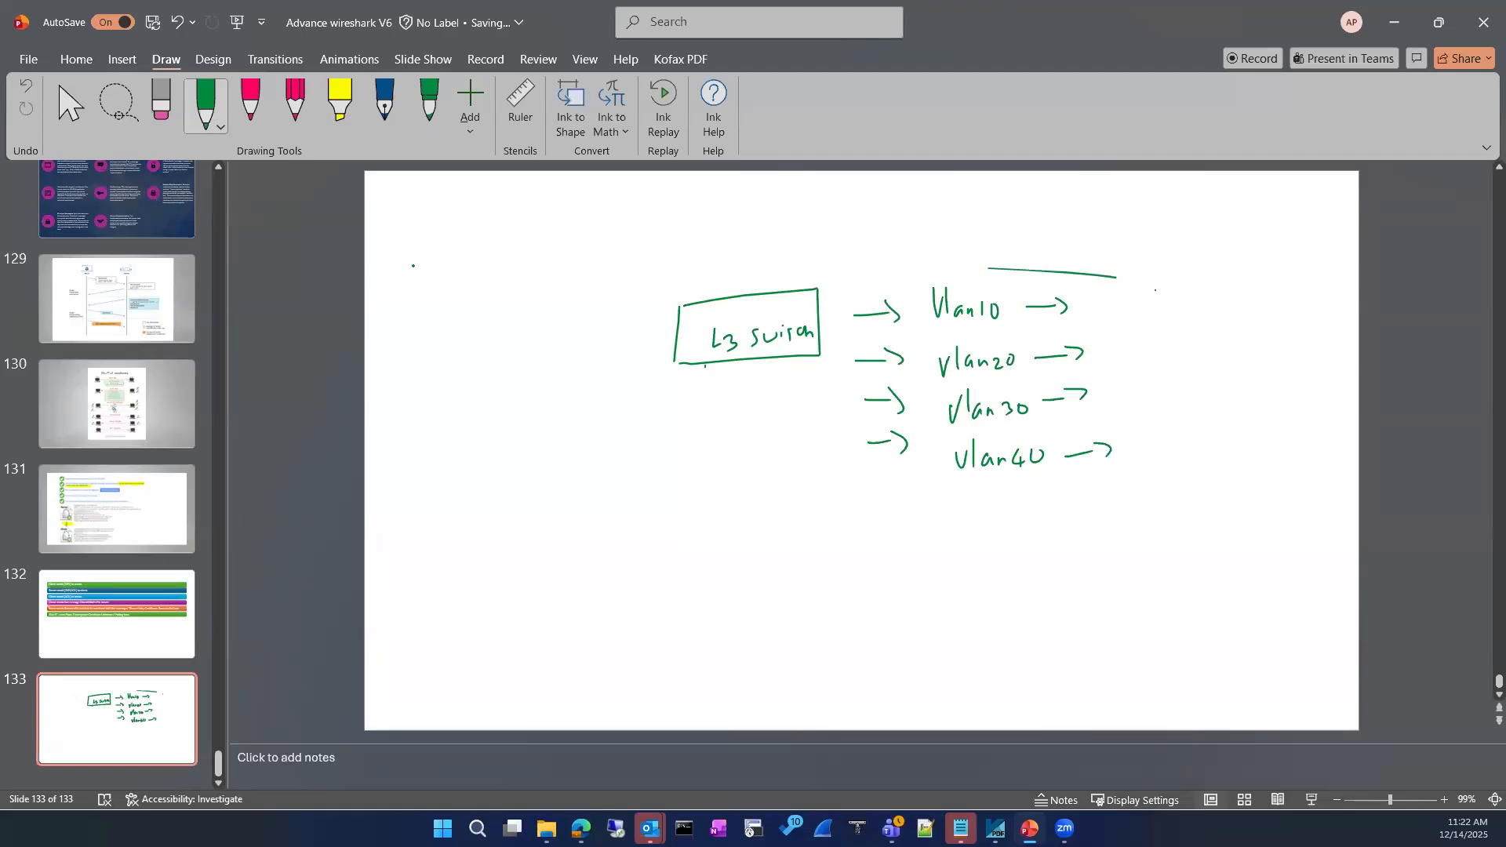
click(161, 102)
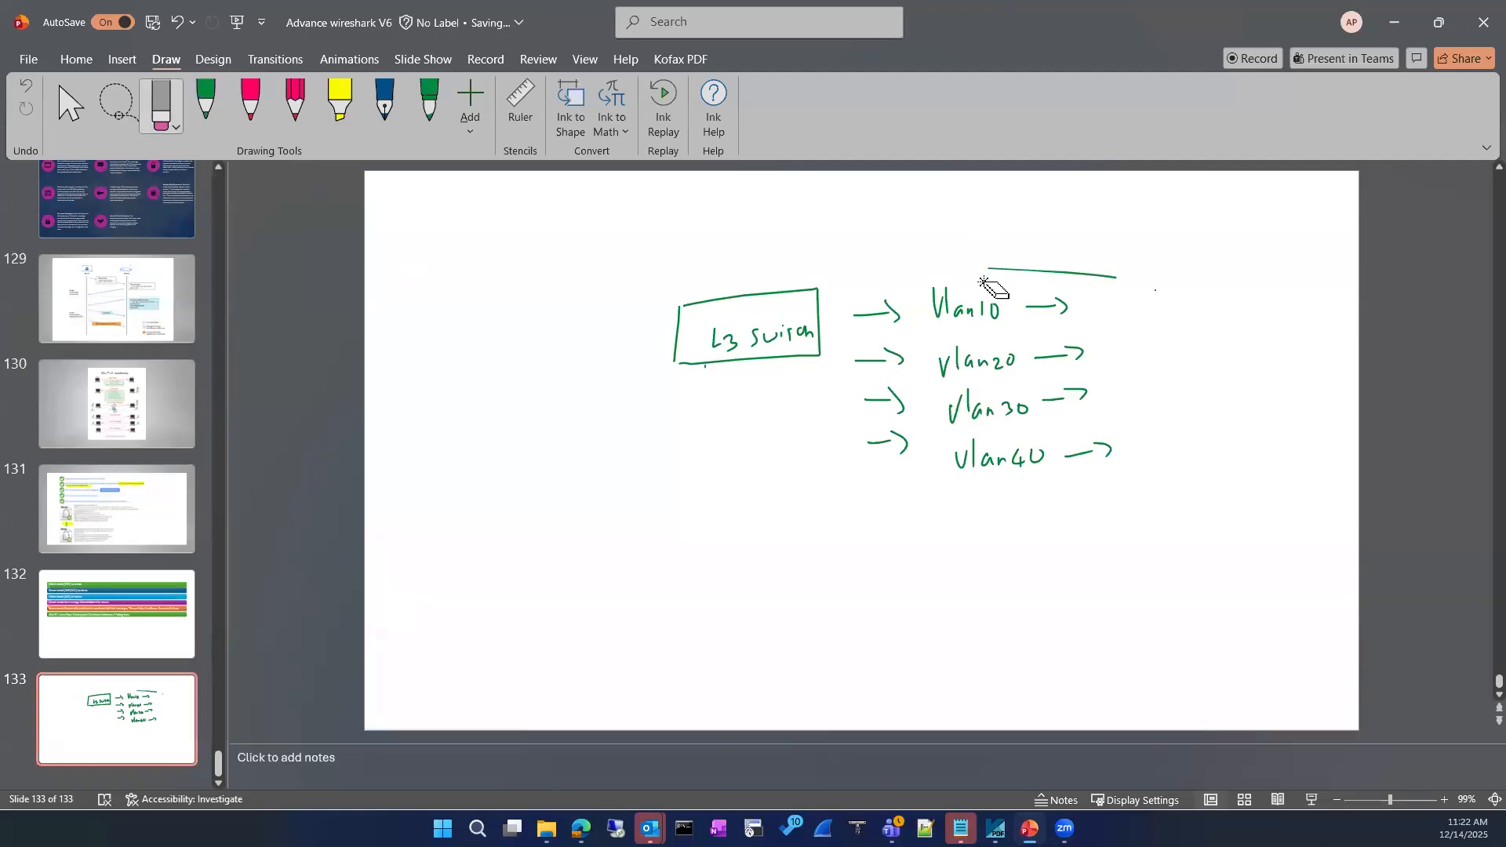
click(1114, 275)
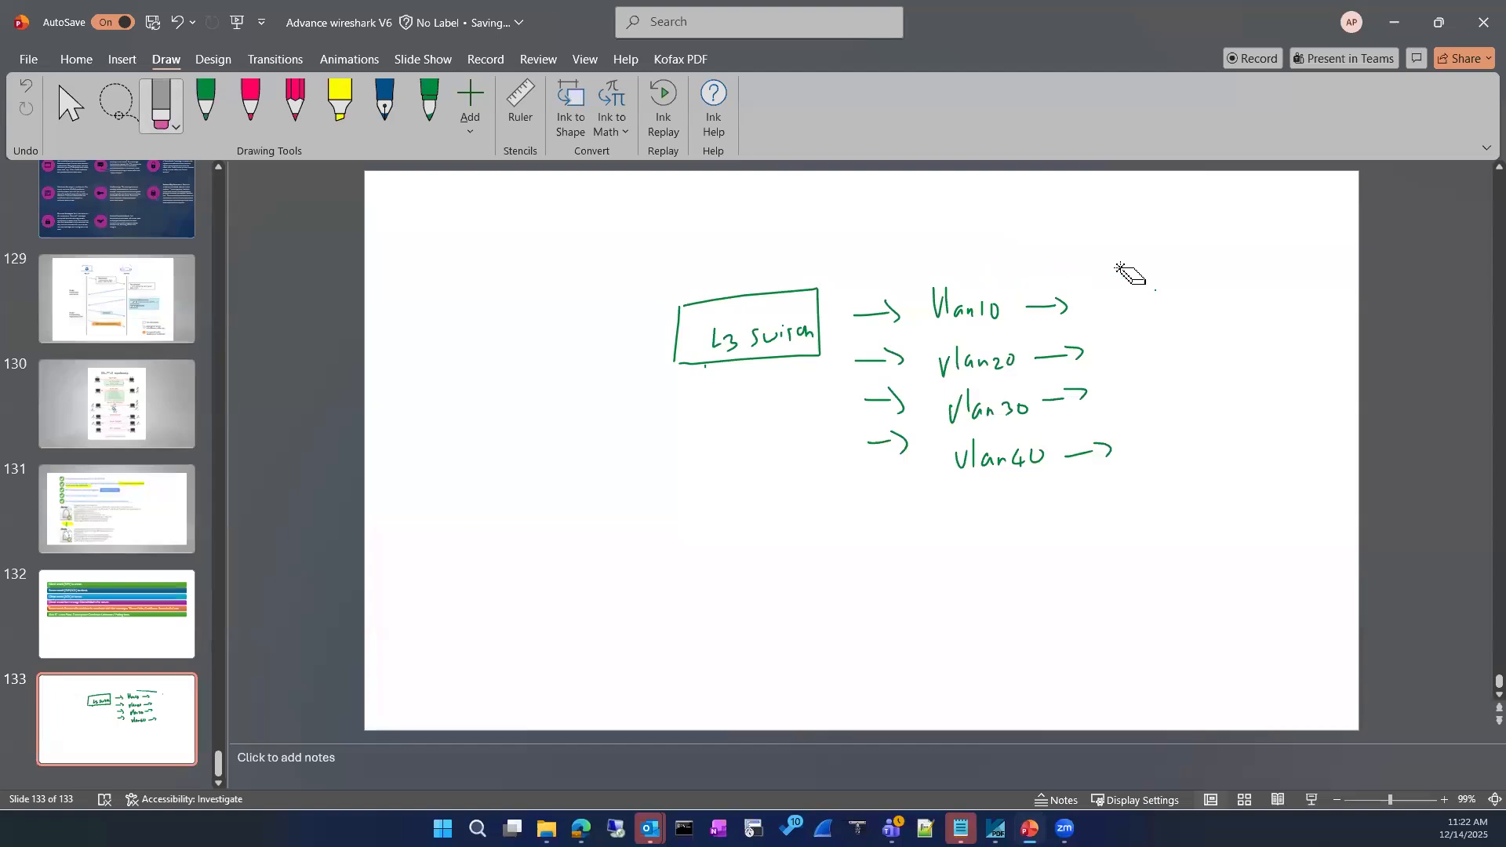
click(207, 102)
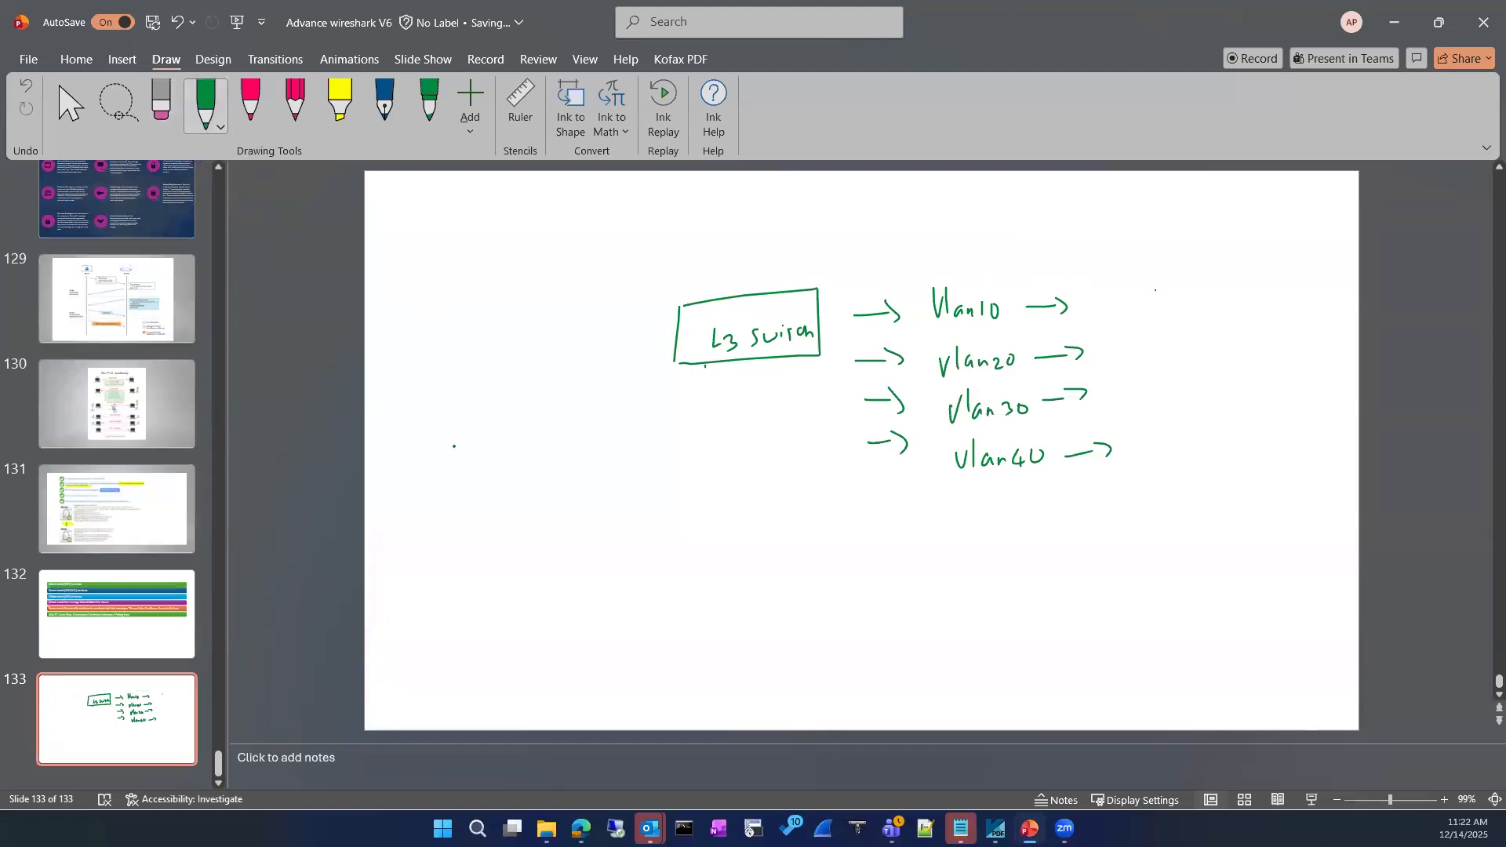
Draw a green PC box above the L3 switch and label it Vlan10
mouse_move(713, 240)
mouse_down()
mouse_move(706, 301)
mouse_move(728, 233)
mouse_move(742, 242)
mouse_move(705, 248)
mouse_up()
mouse_move(707, 203)
mouse_down()
mouse_move(746, 201)
mouse_move(751, 254)
mouse_move(705, 253)
mouse_move(787, 241)
mouse_up()
mouse_move(792, 227)
mouse_down()
mouse_move(795, 263)
mouse_move(824, 261)
mouse_up()
mouse_move(832, 245)
mouse_down()
mouse_move(834, 260)
mouse_move(843, 244)
mouse_up()
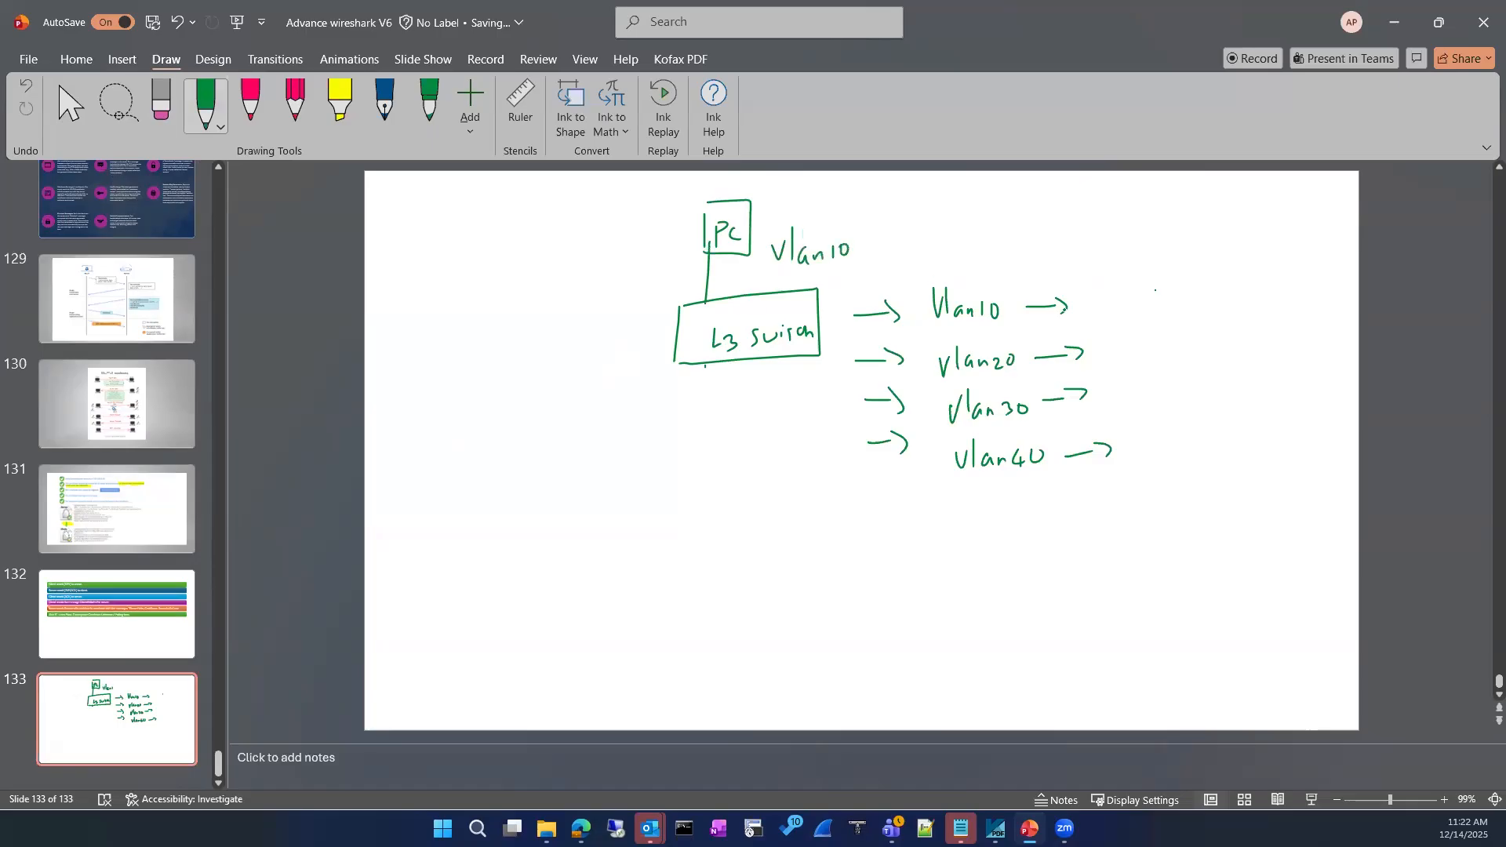
Write the Vlan10 and vlan20 gateway addresses after their arrows
drag(1101, 294, 1102, 312)
mouse_move(1115, 299)
mouse_down()
mouse_move(1110, 310)
mouse_move(1138, 296)
mouse_up()
mouse_move(1167, 291)
mouse_down()
mouse_move(1162, 304)
mouse_move(1169, 292)
mouse_move(1187, 311)
mouse_up()
click(1187, 318)
drag(1112, 351, 1114, 367)
drag(1126, 352, 1224, 355)
click(1169, 355)
Add /24 masks to both gateway addresses and circle each subnet octet
mouse_move(1215, 281)
mouse_down()
mouse_move(1198, 312)
mouse_move(1235, 310)
mouse_up()
drag(1238, 292, 1246, 312)
drag(1252, 330, 1230, 372)
mouse_move(1248, 354)
mouse_down()
mouse_move(1278, 360)
mouse_move(1278, 377)
mouse_up()
drag(1169, 284, 1166, 285)
mouse_move(1202, 342)
mouse_down()
mouse_move(1184, 335)
mouse_move(1201, 344)
mouse_up()
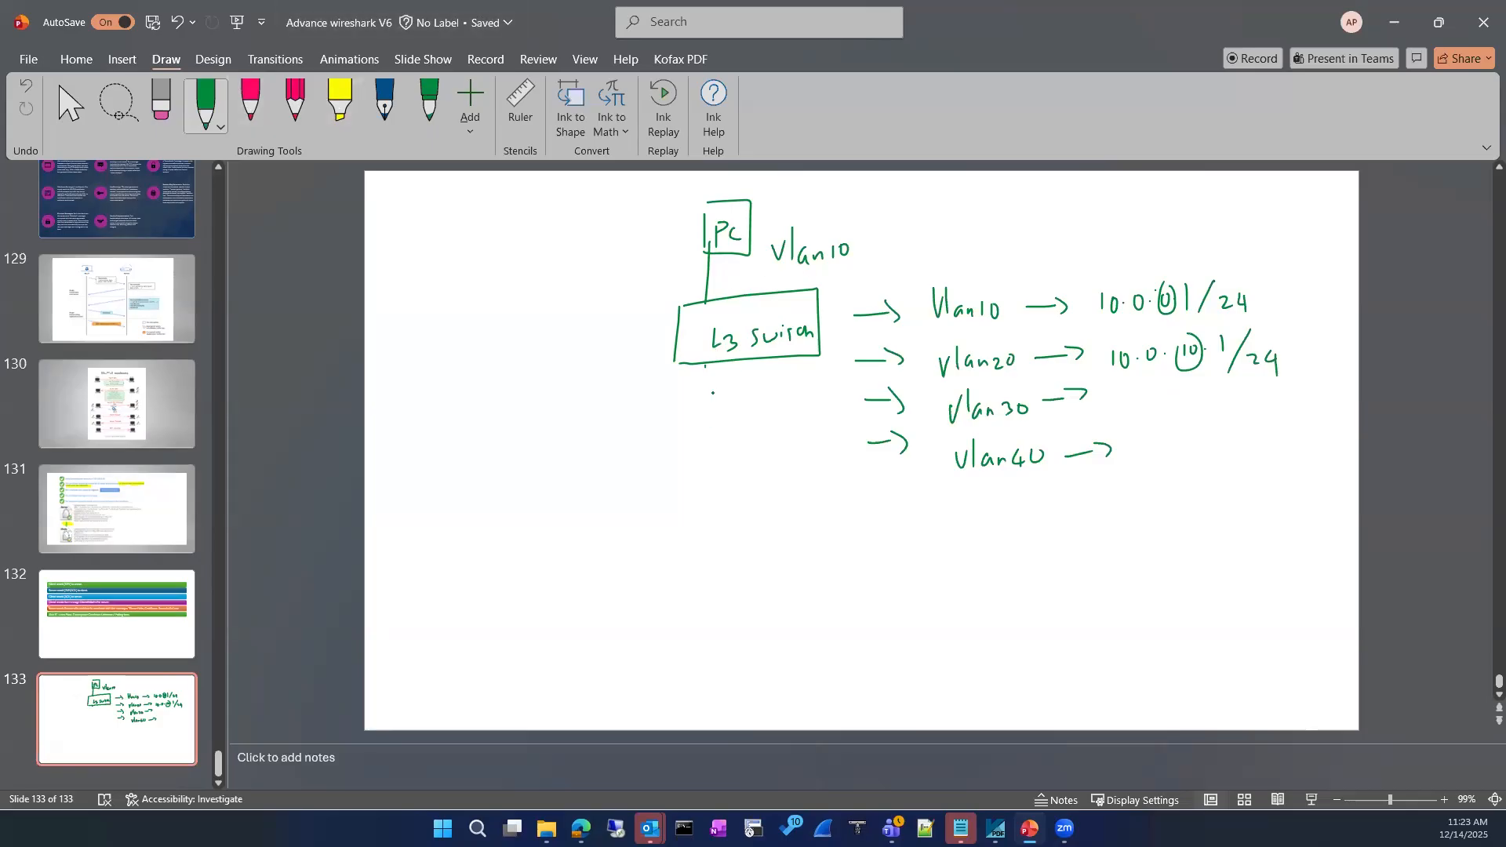
Draw a link down from the switch to a pink PC box labelled Vlan 20
drag(682, 424, 691, 366)
click(252, 106)
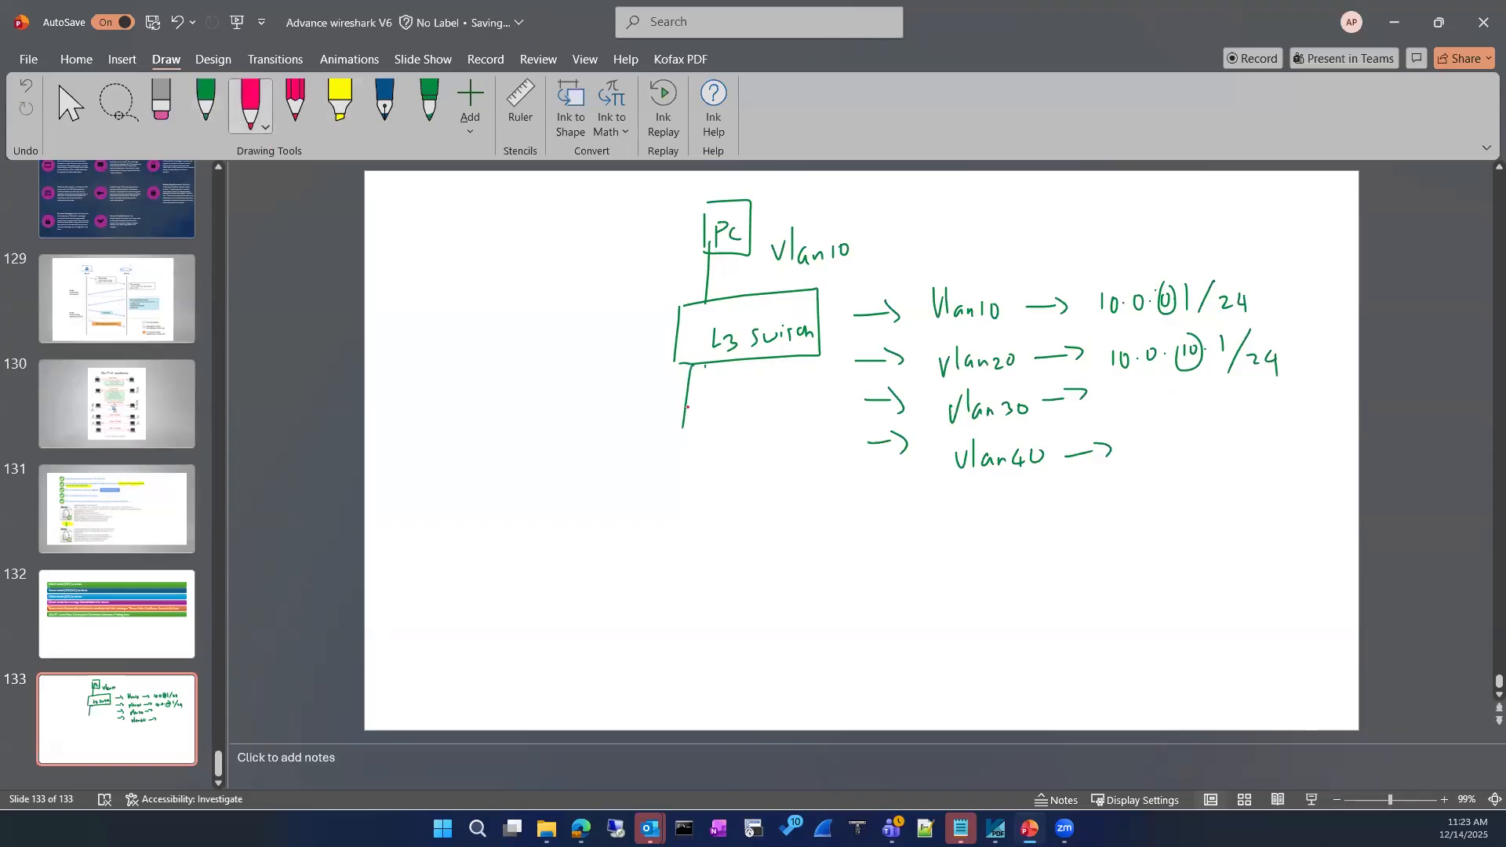
mouse_move(671, 438)
mouse_down()
mouse_move(632, 499)
mouse_move(666, 428)
mouse_move(664, 470)
mouse_up()
mouse_move(679, 466)
mouse_down()
mouse_move(758, 475)
mouse_move(766, 496)
mouse_up()
drag(778, 485, 821, 500)
drag(831, 489, 833, 491)
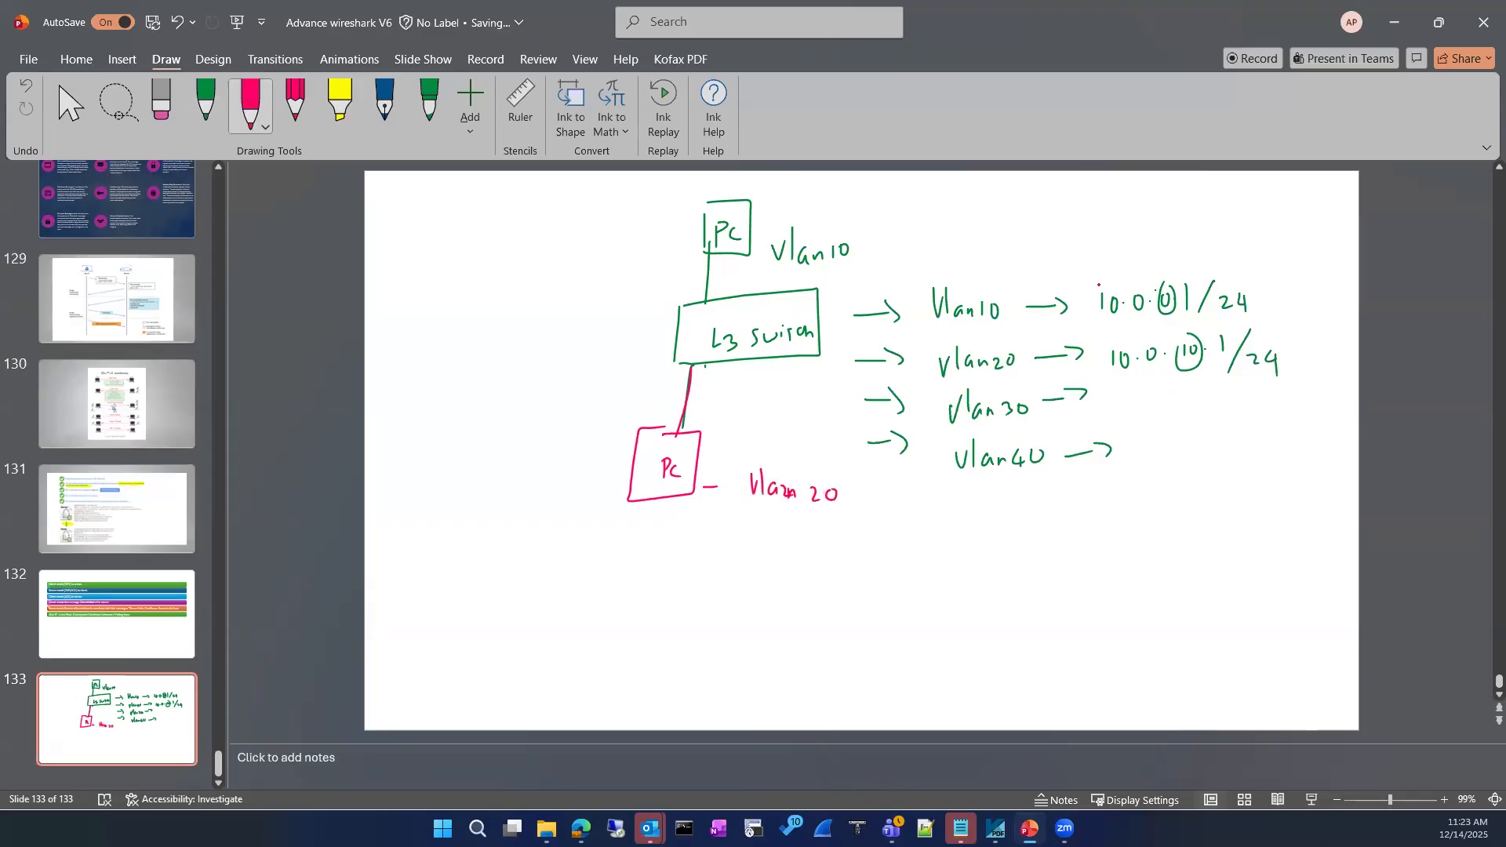
drag(959, 380, 1030, 376)
Number the PCs 1 and 2 and write PC 1's address 10.0.0.2
drag(752, 225, 777, 227)
drag(698, 441, 754, 446)
drag(870, 198, 871, 217)
click(895, 210)
mouse_move(885, 199)
mouse_down()
mouse_move(997, 214)
mouse_move(992, 229)
mouse_up()
click(920, 211)
click(950, 211)
Complete PC 1's address with /24 and write its gateway 10.0.0.1
drag(1011, 206, 1055, 218)
mouse_move(1057, 203)
mouse_down()
mouse_move(1058, 230)
mouse_move(1137, 234)
mouse_move(1168, 230)
mouse_move(1179, 209)
mouse_move(1261, 214)
mouse_up()
click(1193, 213)
click(1225, 213)
click(1250, 212)
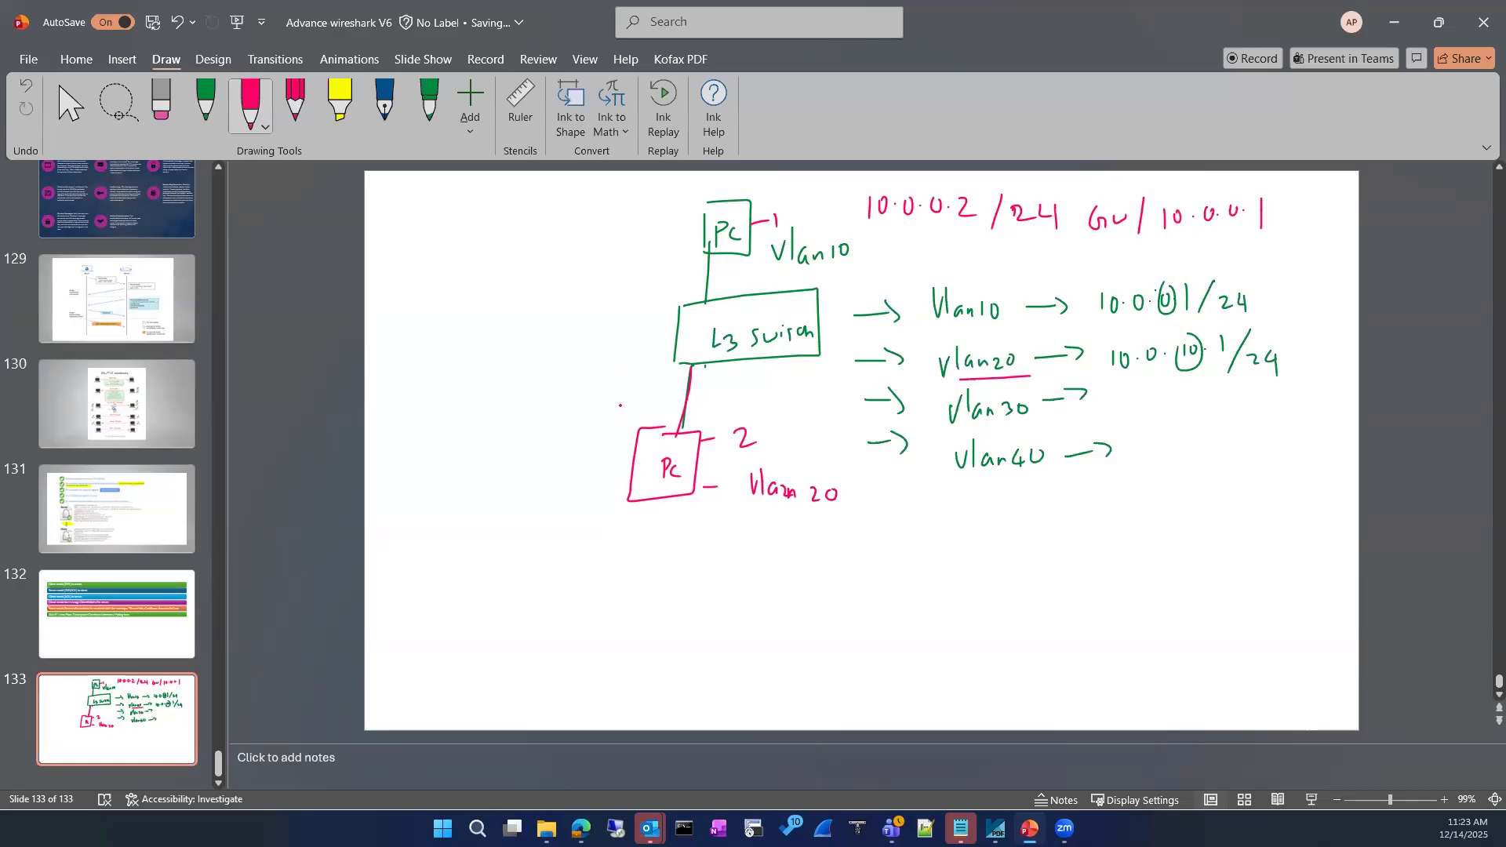
click(206, 108)
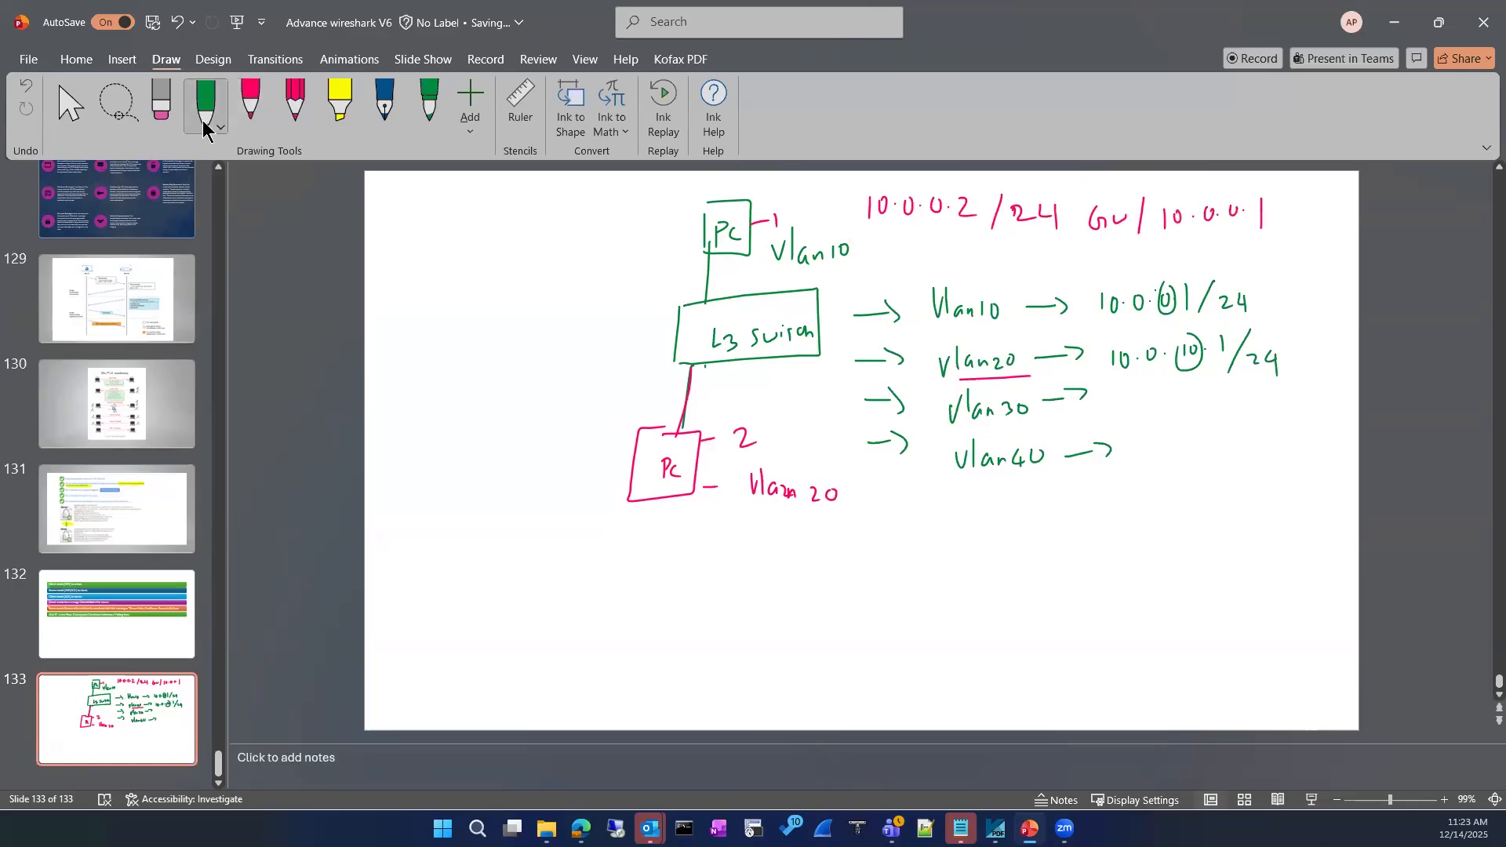
click(205, 113)
In dark blue, write the lower PC's address 10.0.10.5/24 and gateway 10.0.10.1
click(300, 375)
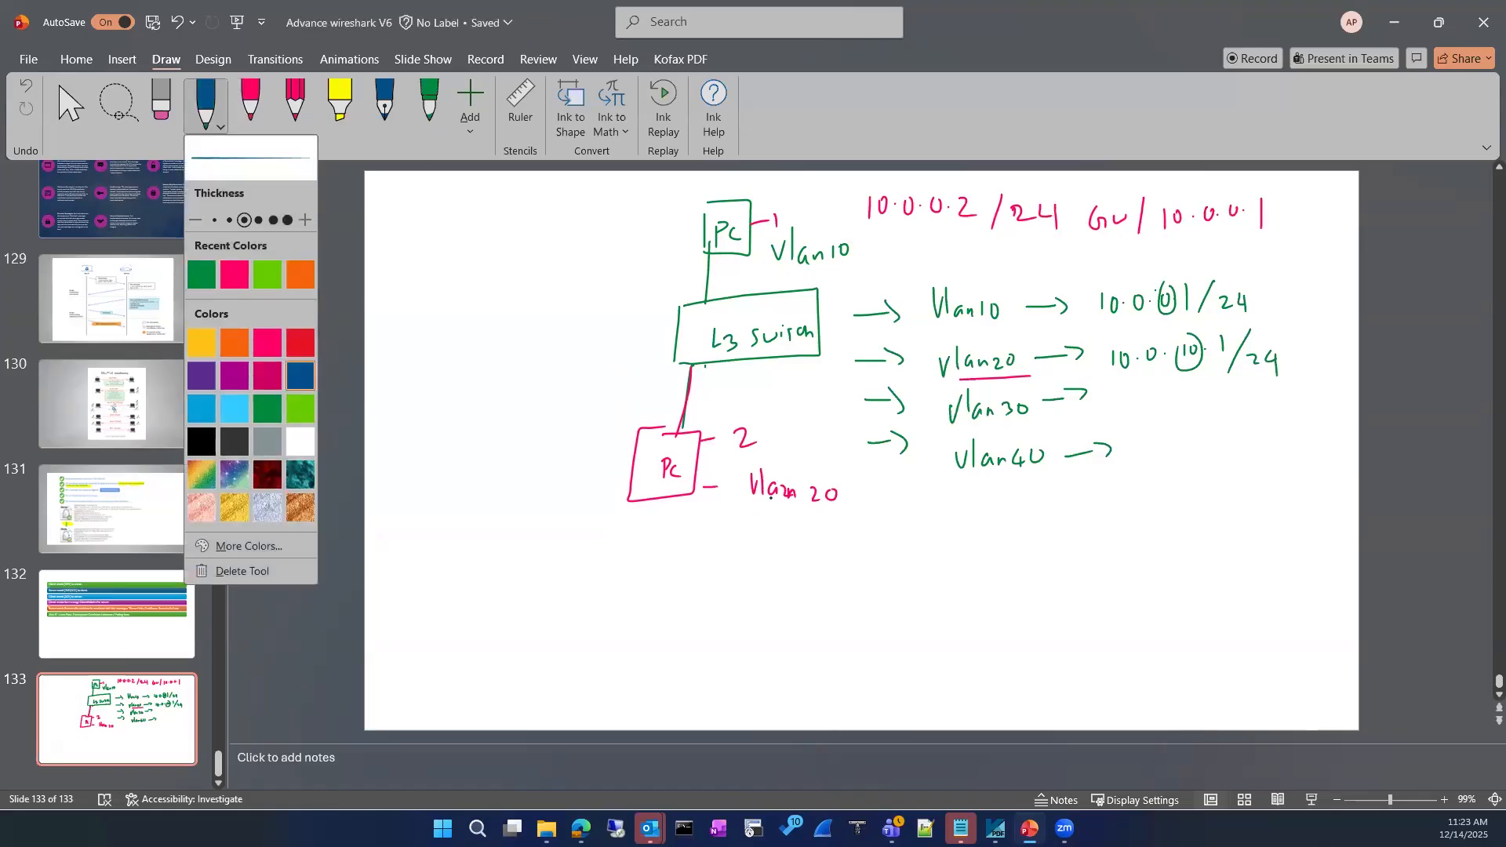
mouse_move(686, 534)
mouse_down()
mouse_move(685, 562)
mouse_move(706, 541)
mouse_move(770, 562)
mouse_move(784, 546)
mouse_move(864, 560)
mouse_up()
click(718, 546)
click(762, 548)
drag(877, 546, 889, 557)
mouse_move(885, 549)
mouse_down()
mouse_move(886, 565)
mouse_move(953, 562)
mouse_move(967, 542)
mouse_up()
click(987, 550)
drag(1006, 542, 1105, 560)
click(1020, 550)
click(1055, 554)
click(1095, 551)
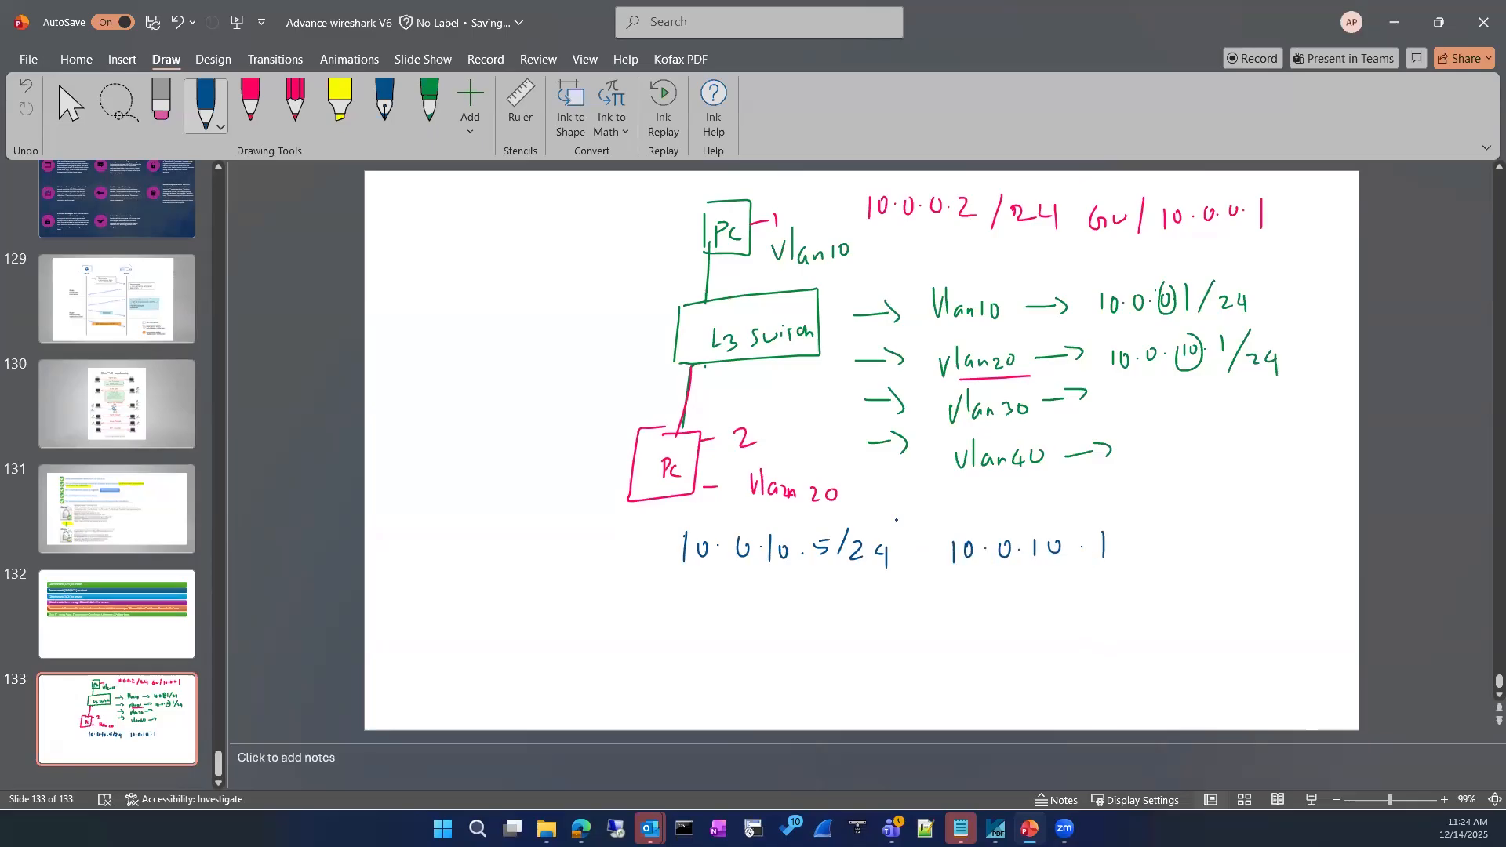
Circle the link at the switch and write vlan20 below it, erasing a botched label
drag(692, 358, 731, 393)
drag(739, 382, 784, 383)
drag(788, 374, 804, 395)
click(161, 110)
mouse_move(688, 408)
mouse_down()
mouse_move(733, 391)
mouse_move(729, 404)
mouse_up()
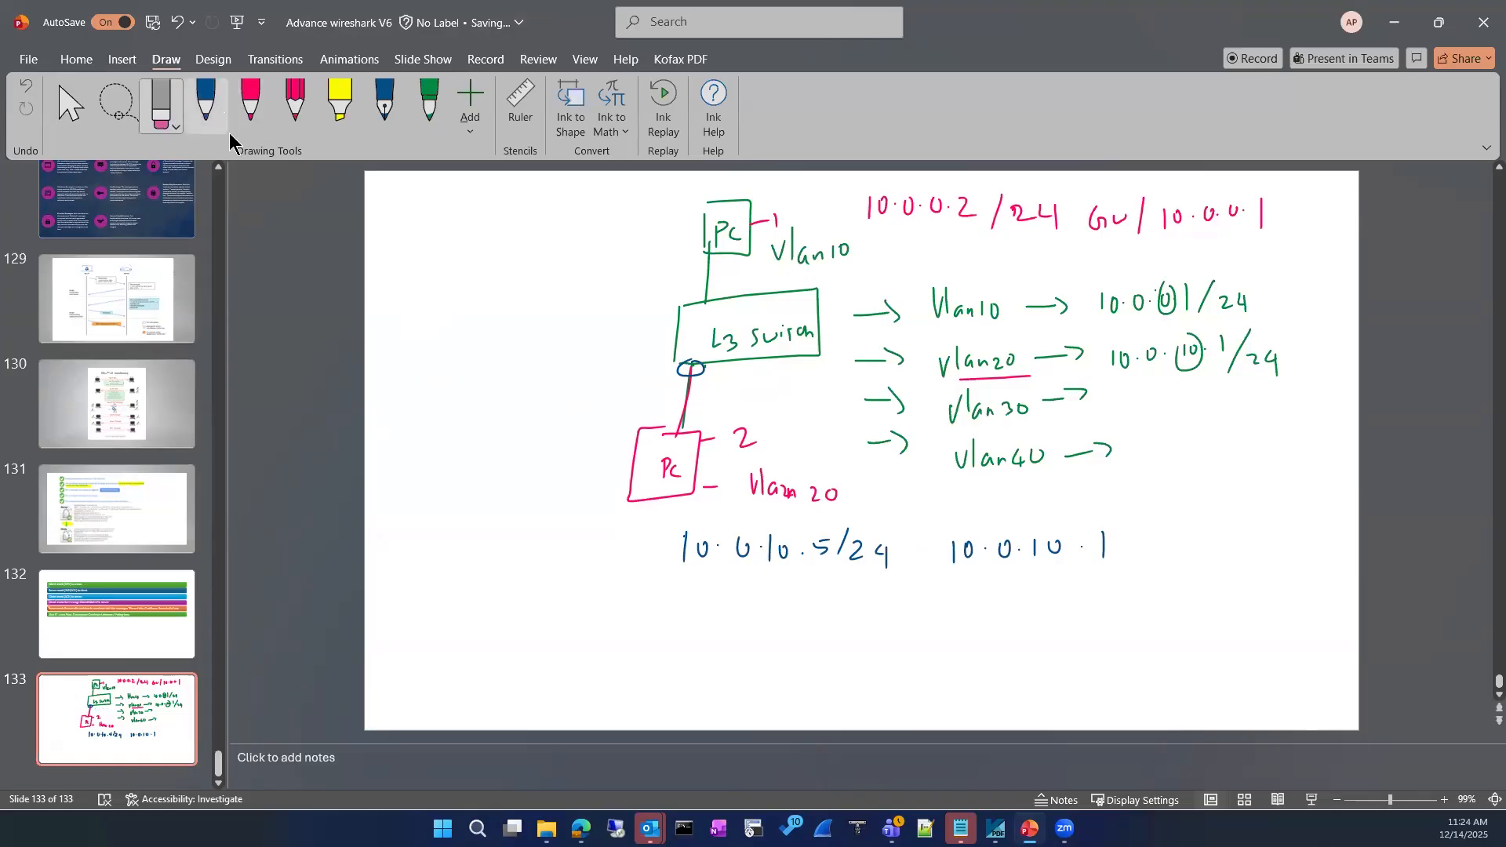
click(206, 103)
drag(730, 375, 774, 392)
drag(775, 384, 816, 384)
click(813, 390)
click(821, 390)
Write Vlan 10 left of the switch and box both VLAN labels
mouse_move(610, 287)
mouse_down()
mouse_move(625, 286)
mouse_move(629, 312)
mouse_up()
drag(648, 295, 665, 301)
mouse_move(680, 276)
mouse_down()
mouse_move(679, 297)
mouse_move(692, 280)
mouse_up()
mouse_move(590, 326)
mouse_down()
mouse_move(628, 264)
mouse_move(652, 320)
mouse_up()
mouse_move(619, 262)
mouse_down()
mouse_move(675, 260)
mouse_move(619, 320)
mouse_up()
mouse_move(709, 369)
mouse_down()
mouse_move(737, 370)
mouse_move(711, 408)
mouse_move(855, 364)
mouse_up()
mouse_move(855, 365)
mouse_down()
mouse_move(852, 407)
mouse_move(734, 408)
mouse_up()
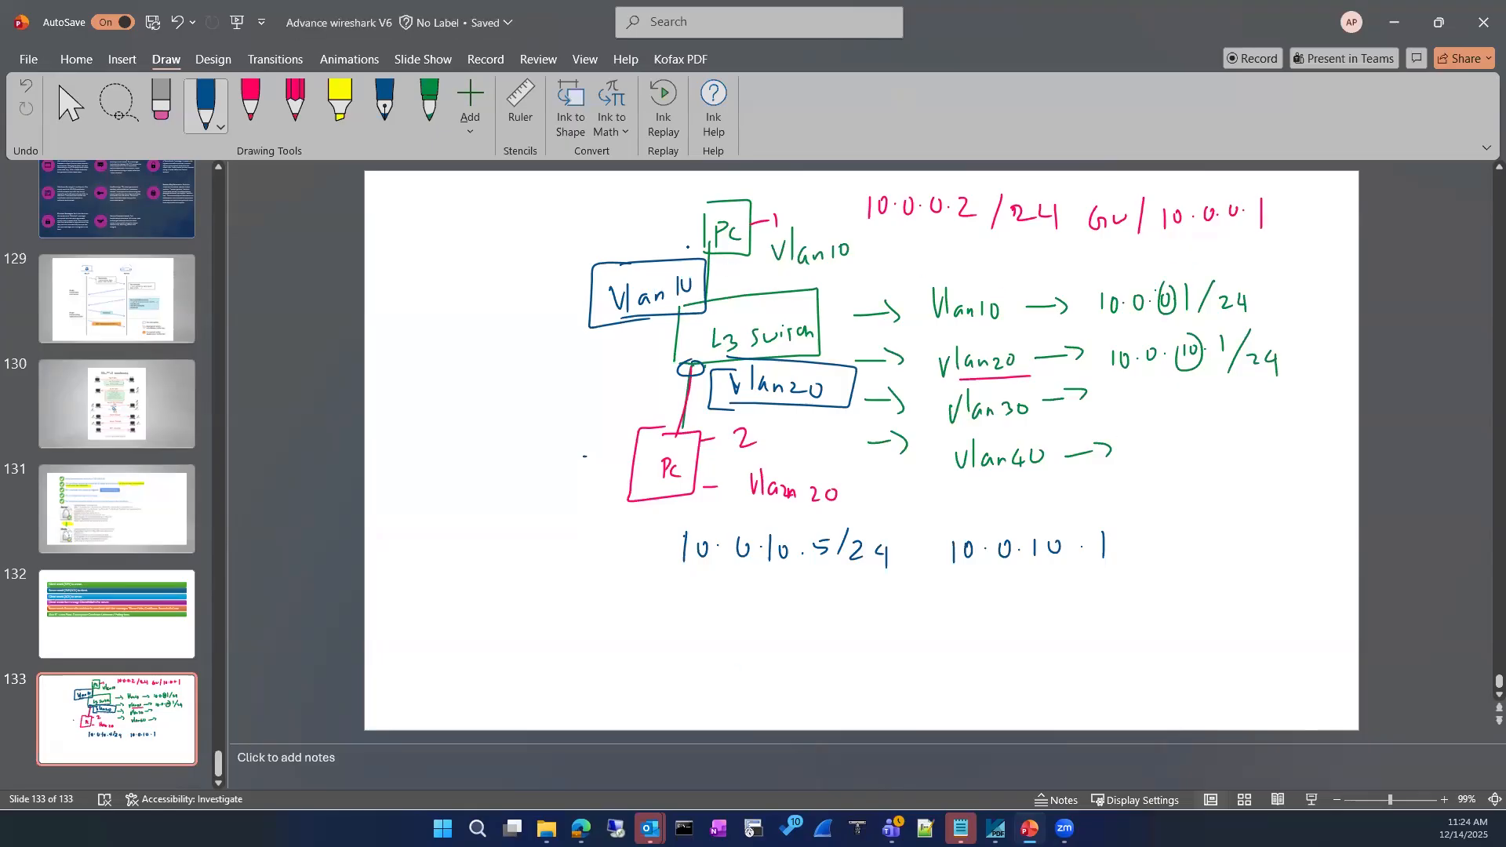
Draw a blue curved arrow from the top gateway to the lower address and loop 10.0.0.1/24
mouse_move(1267, 216)
mouse_down()
mouse_move(1321, 468)
mouse_move(1047, 643)
mouse_move(871, 599)
mouse_up()
mouse_move(882, 583)
mouse_down()
mouse_move(822, 604)
mouse_move(833, 629)
mouse_up()
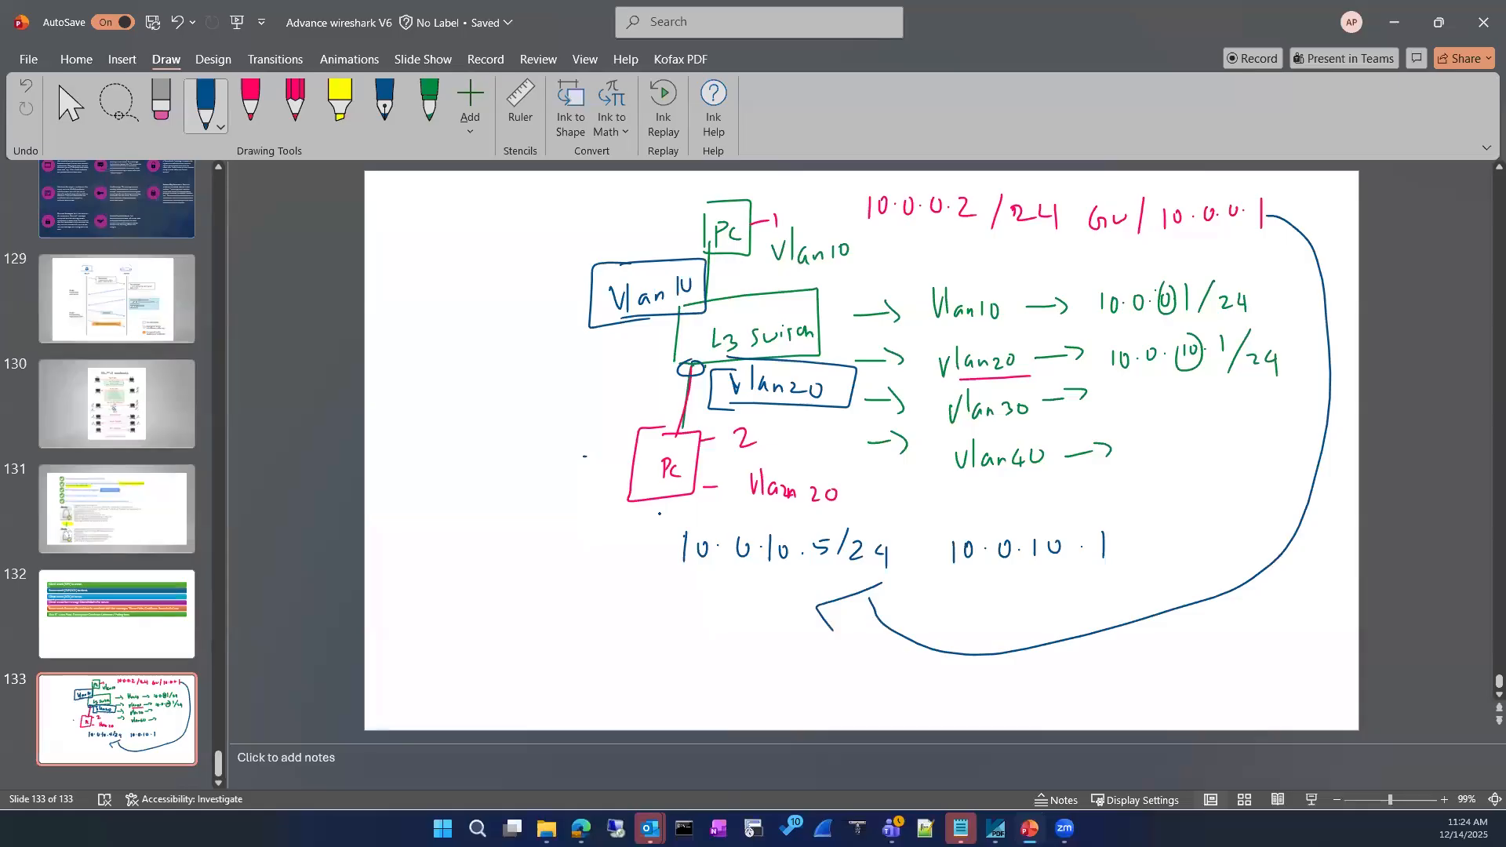
mouse_move(1096, 334)
mouse_down()
mouse_move(1264, 289)
mouse_move(1091, 318)
mouse_up()
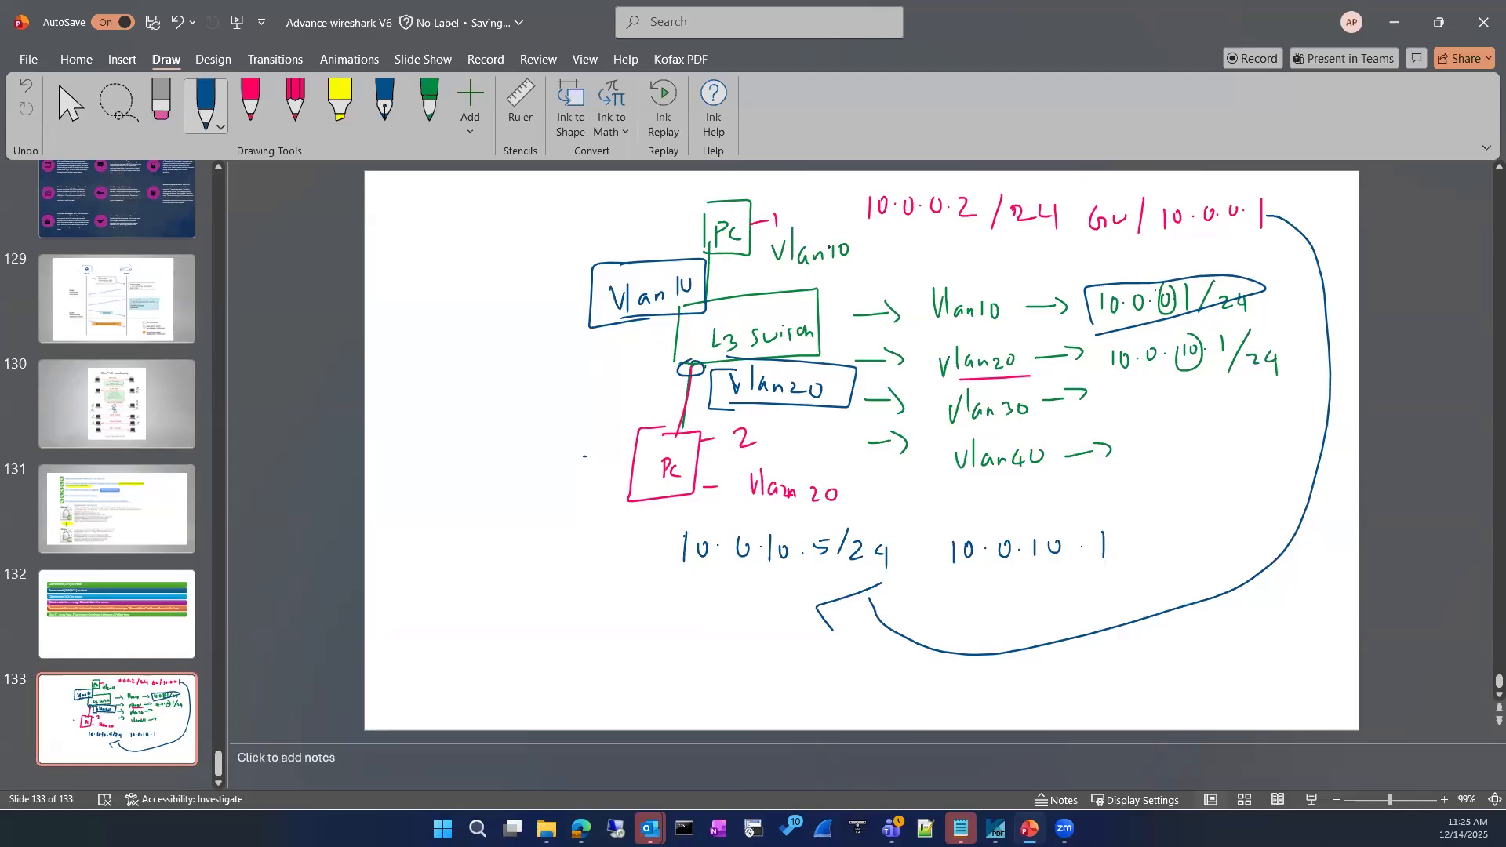
drag(820, 258, 838, 266)
Erase the top PC's notes and label, then draw a pink arrow right from it
click(161, 102)
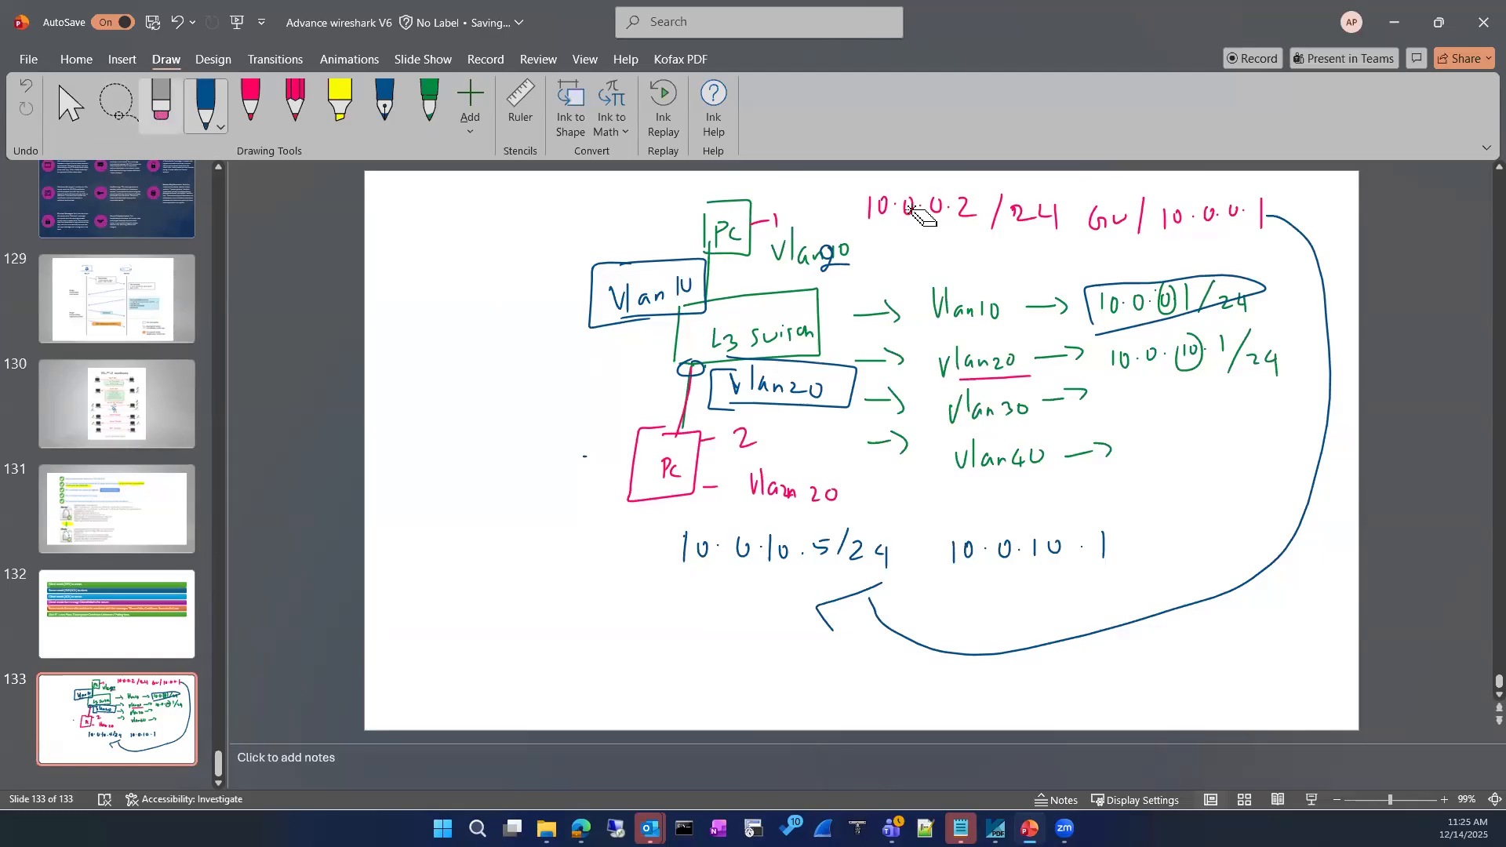
drag(879, 209, 1004, 207)
mouse_move(1181, 192)
mouse_down()
mouse_move(1126, 223)
mouse_move(965, 200)
mouse_move(784, 262)
mouse_move(816, 254)
mouse_up()
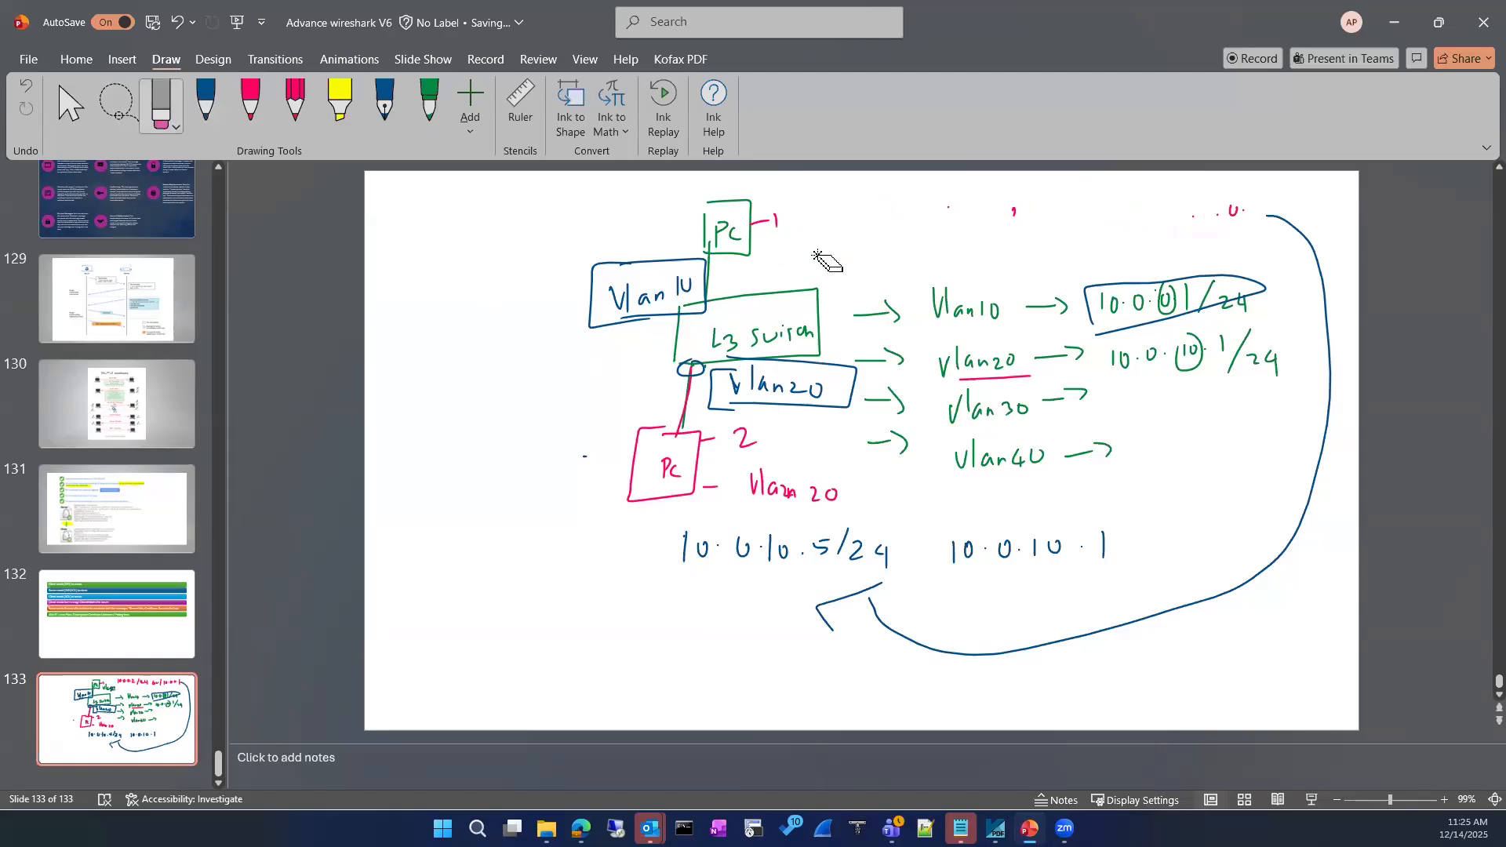
click(248, 124)
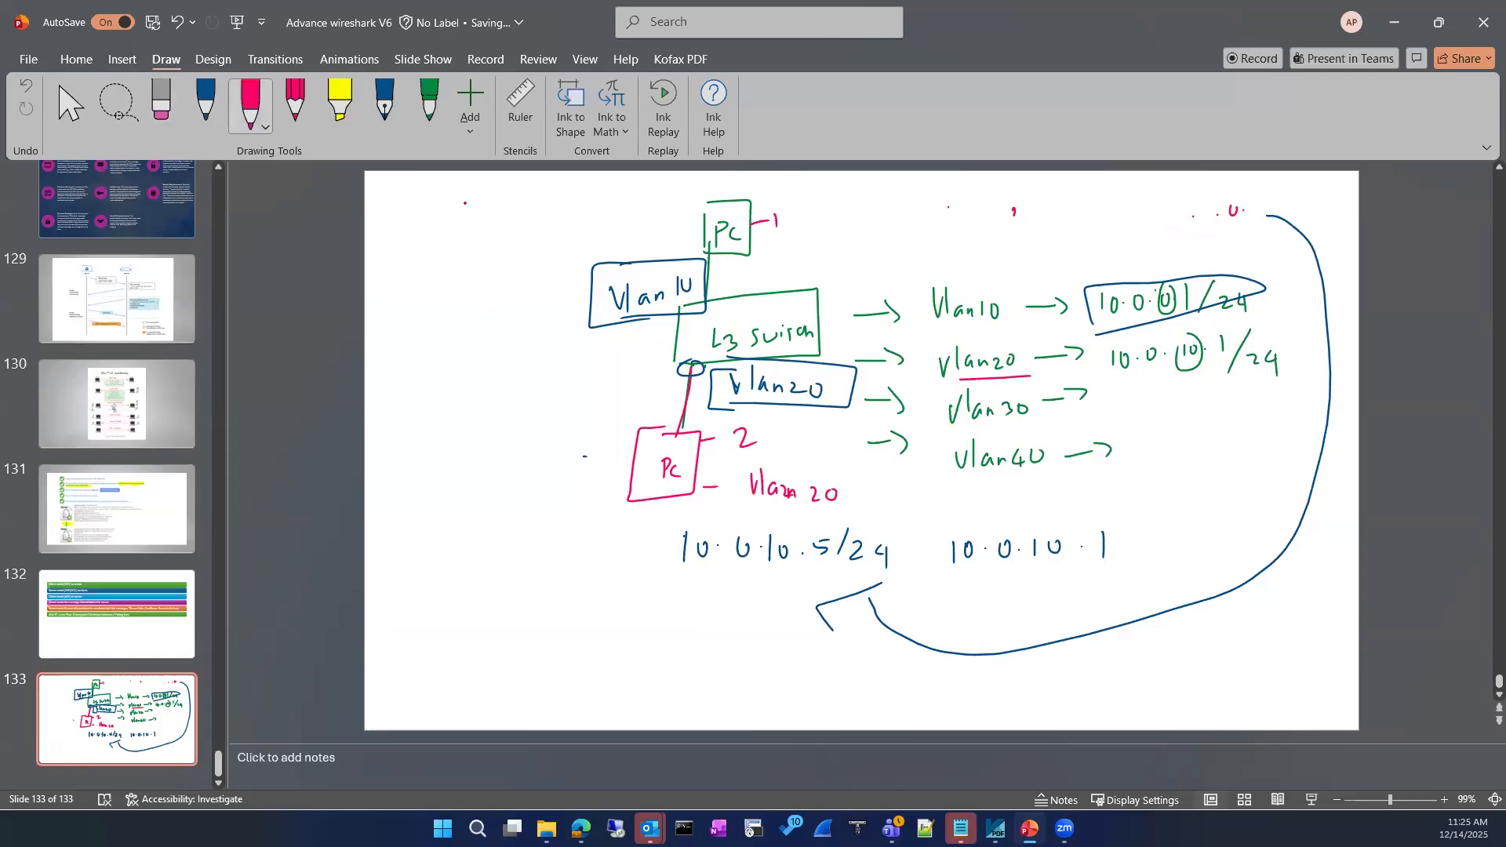
mouse_move(810, 240)
mouse_down()
mouse_move(885, 243)
mouse_move(872, 253)
mouse_up()
Write and bracket 10.0.0.2/24 and gateway 10.0.10.1, then loop an arrow from Vlan 10 to PC1
mouse_move(982, 219)
mouse_down()
mouse_move(981, 250)
mouse_move(1034, 229)
mouse_move(1107, 248)
mouse_up()
drag(1126, 230, 1149, 261)
mouse_move(996, 264)
mouse_down()
mouse_move(995, 292)
mouse_move(1012, 271)
mouse_up()
drag(1041, 268, 1069, 270)
drag(1082, 262, 1102, 271)
click(1092, 268)
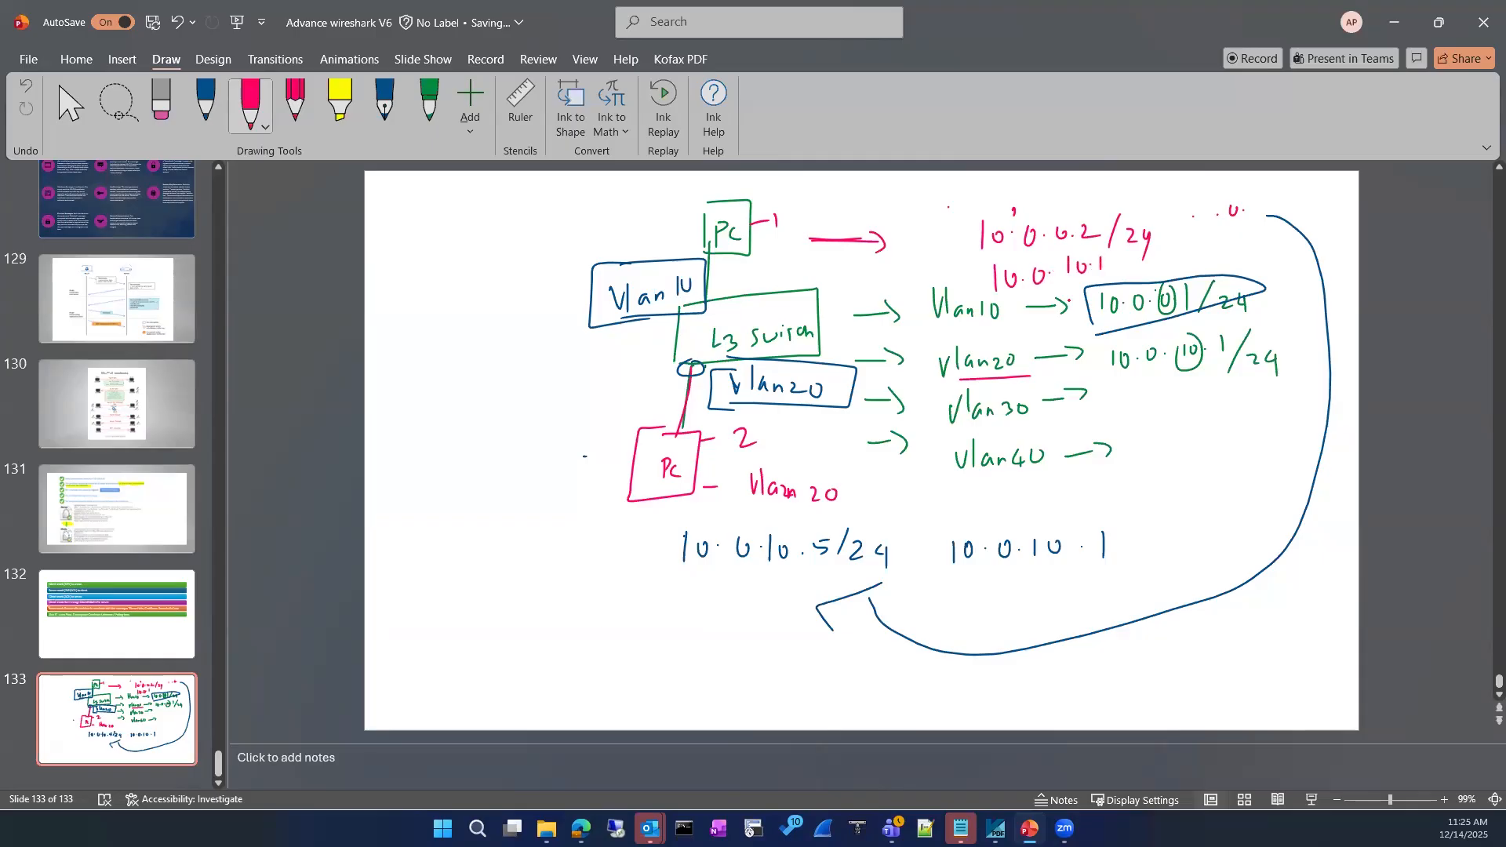
drag(982, 209, 977, 301)
drag(1108, 194, 1157, 268)
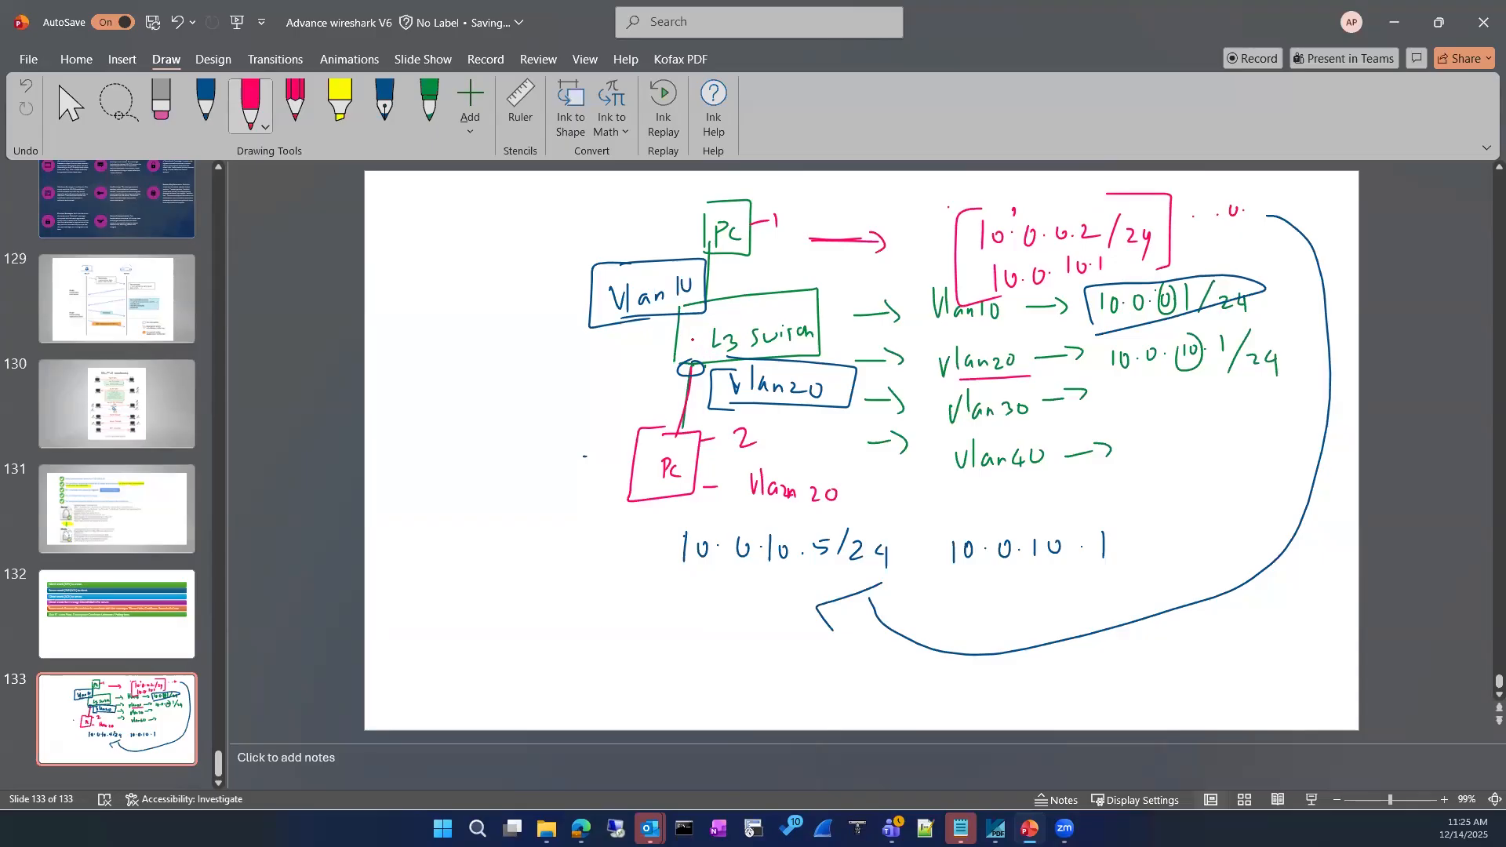
mouse_move(684, 358)
mouse_down()
mouse_move(637, 204)
mouse_move(637, 243)
mouse_up()
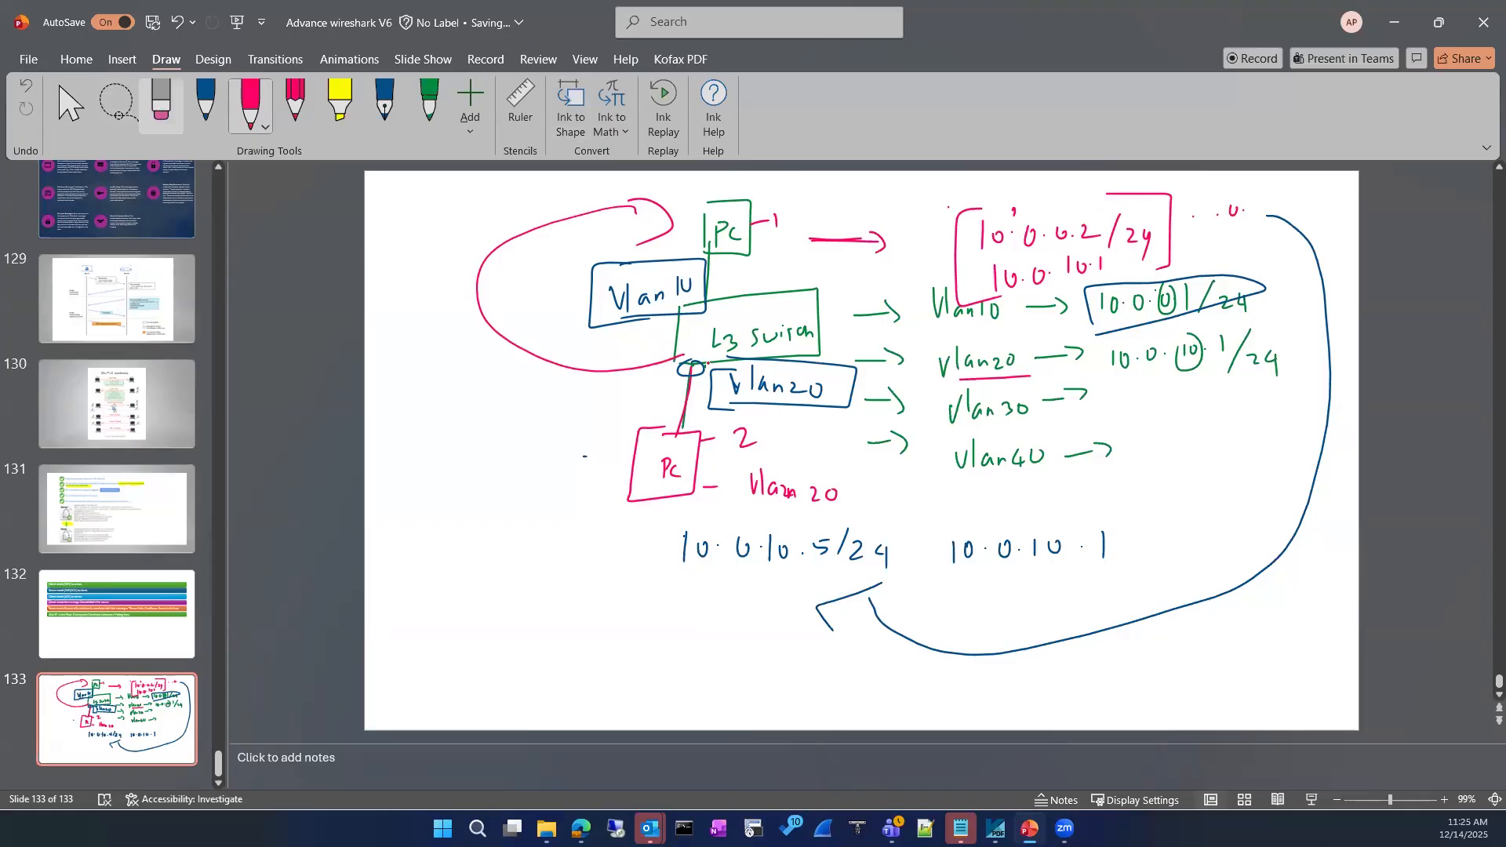
Select all the ink on slide 133 and delete it
key(Escape)
key(ctrl+a)
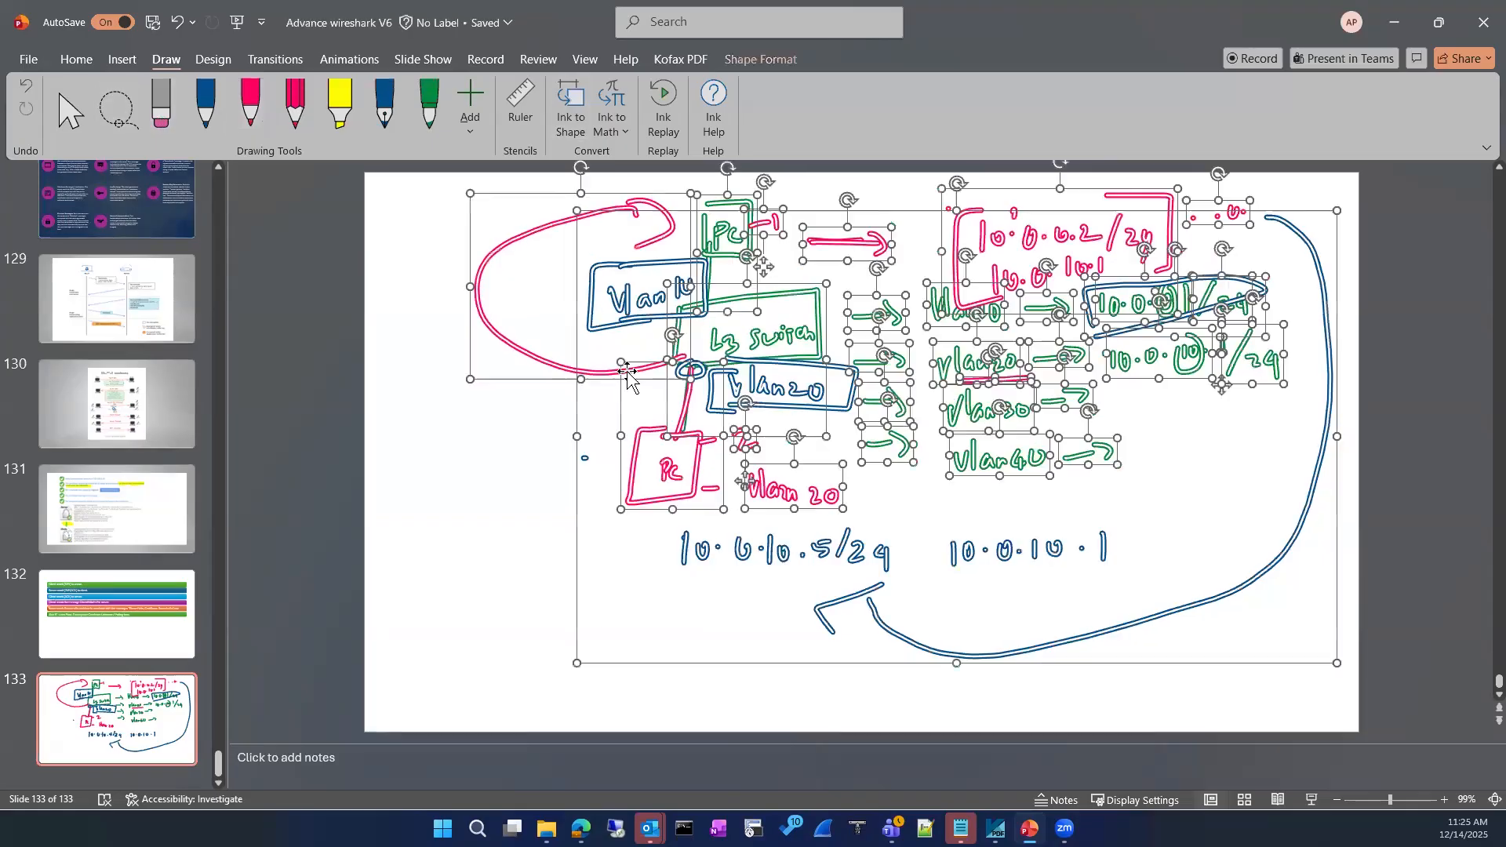
key(Delete)
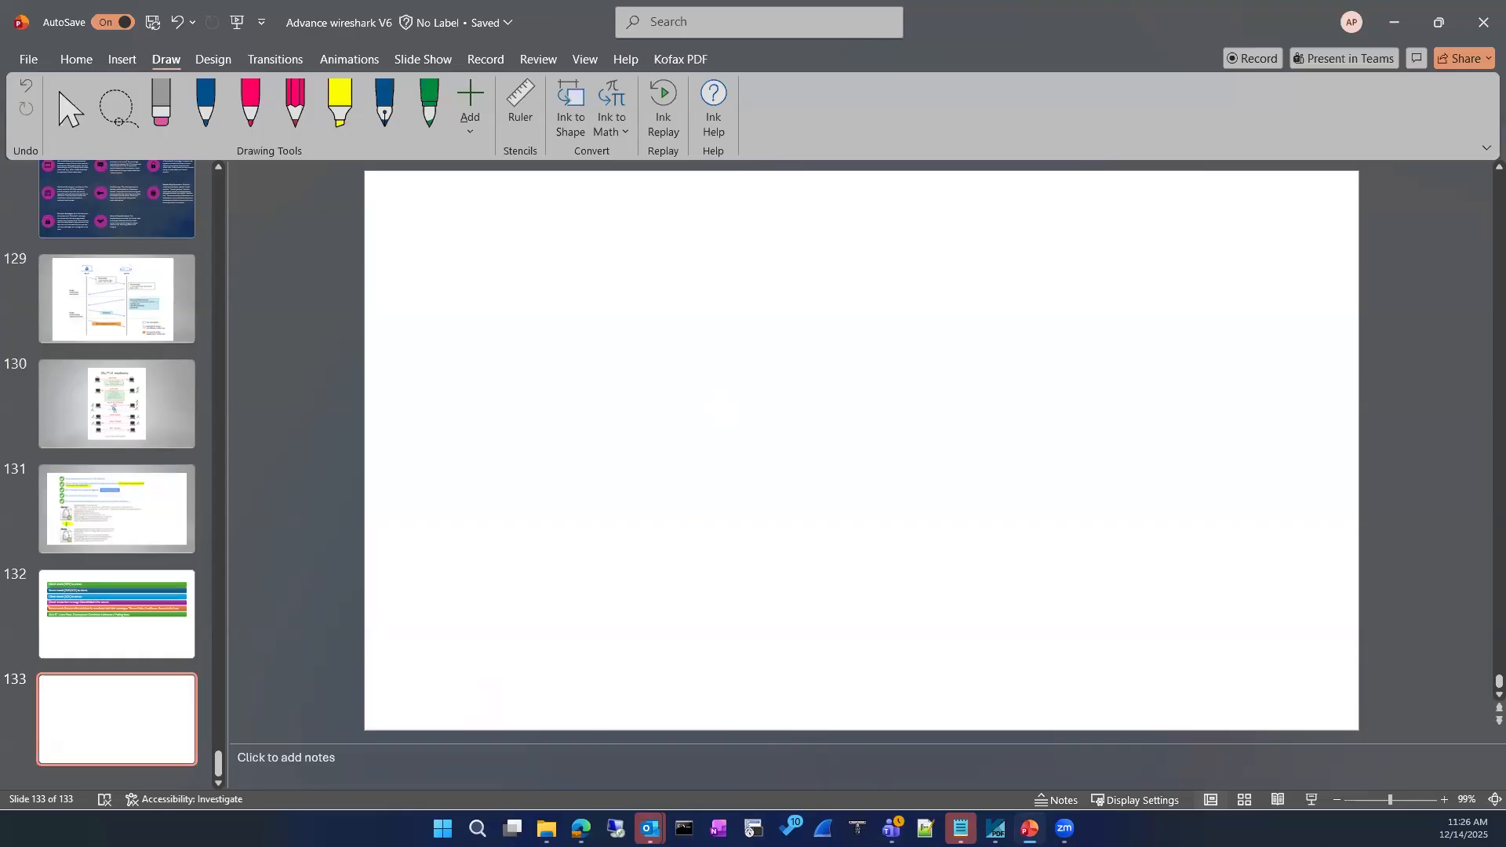
Switch from PowerPoint back to the PNETLab topology in Edge, with R1's console open
key(alt+Tab)
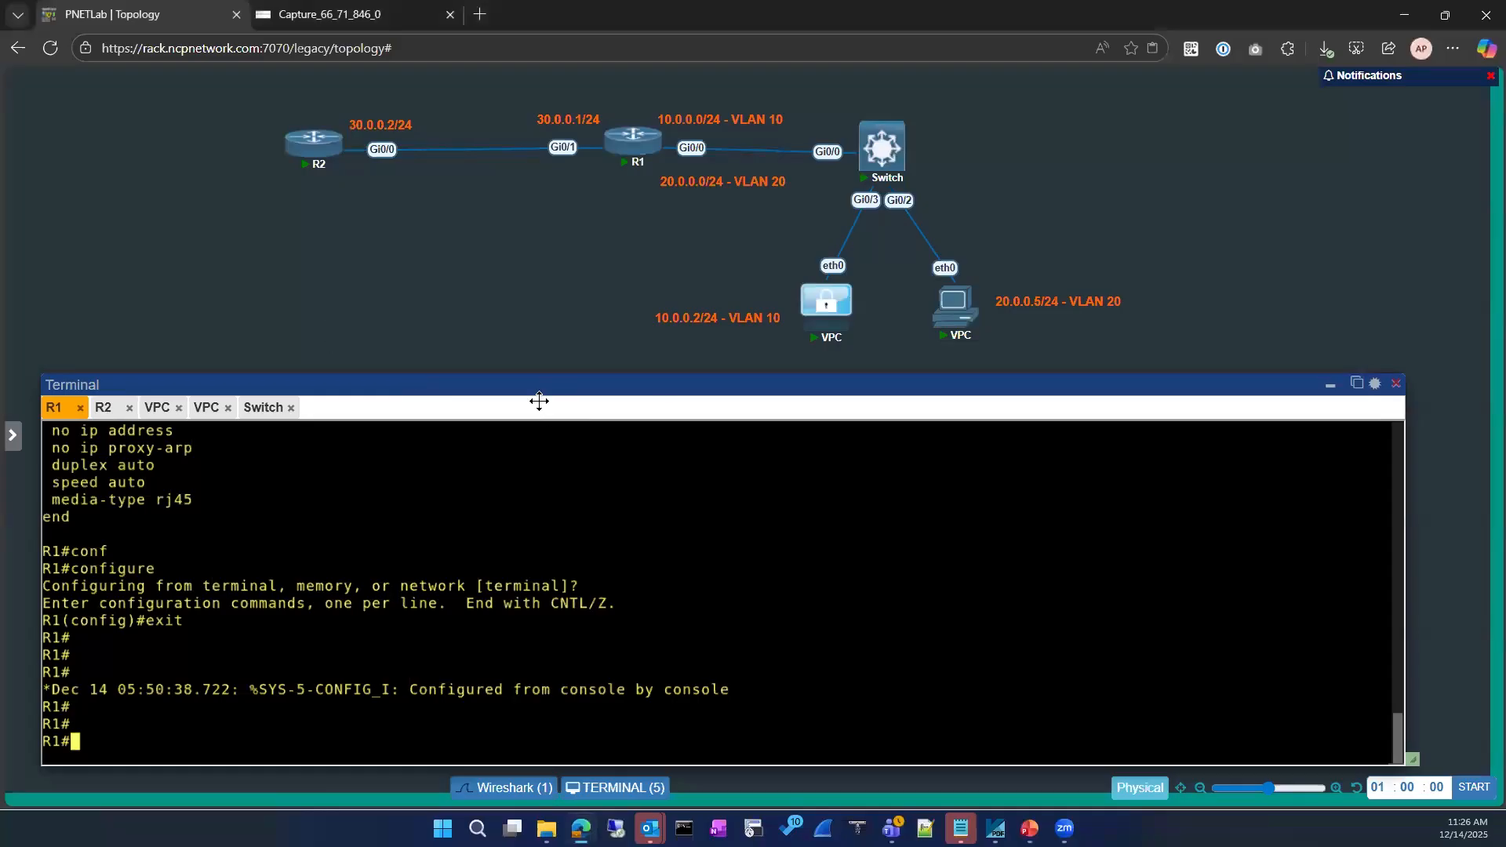
Switch the terminal to R2's console and exit back to the privileged prompt
mouse_move(531, 387)
mouse_down()
mouse_move(531, 342)
mouse_move(552, 370)
mouse_up()
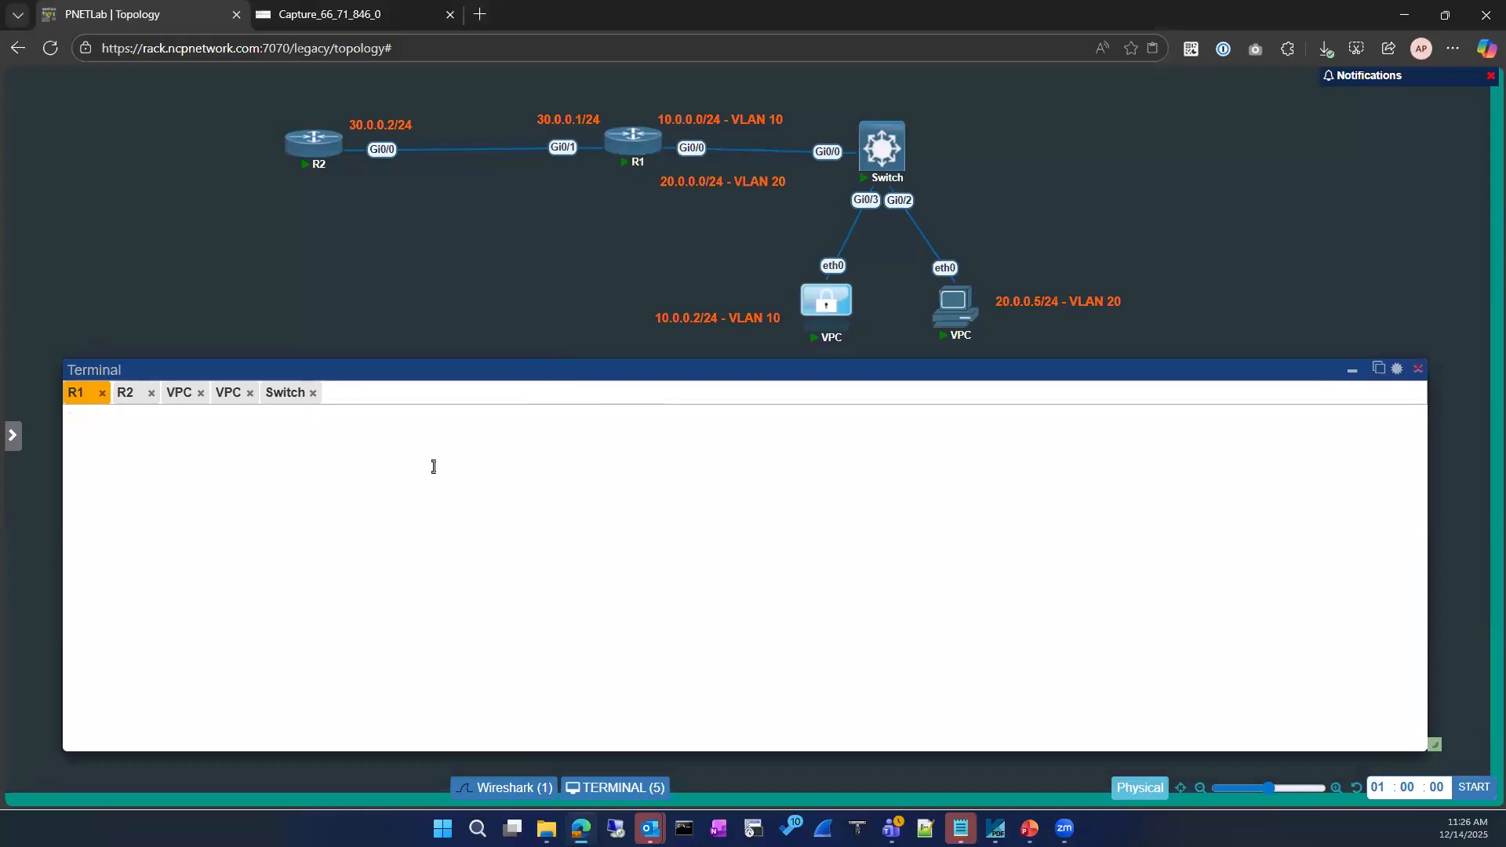
click(128, 392)
key(Return)
key(Return)
key(Return)
text(exit)
key(Return)
text(exit)
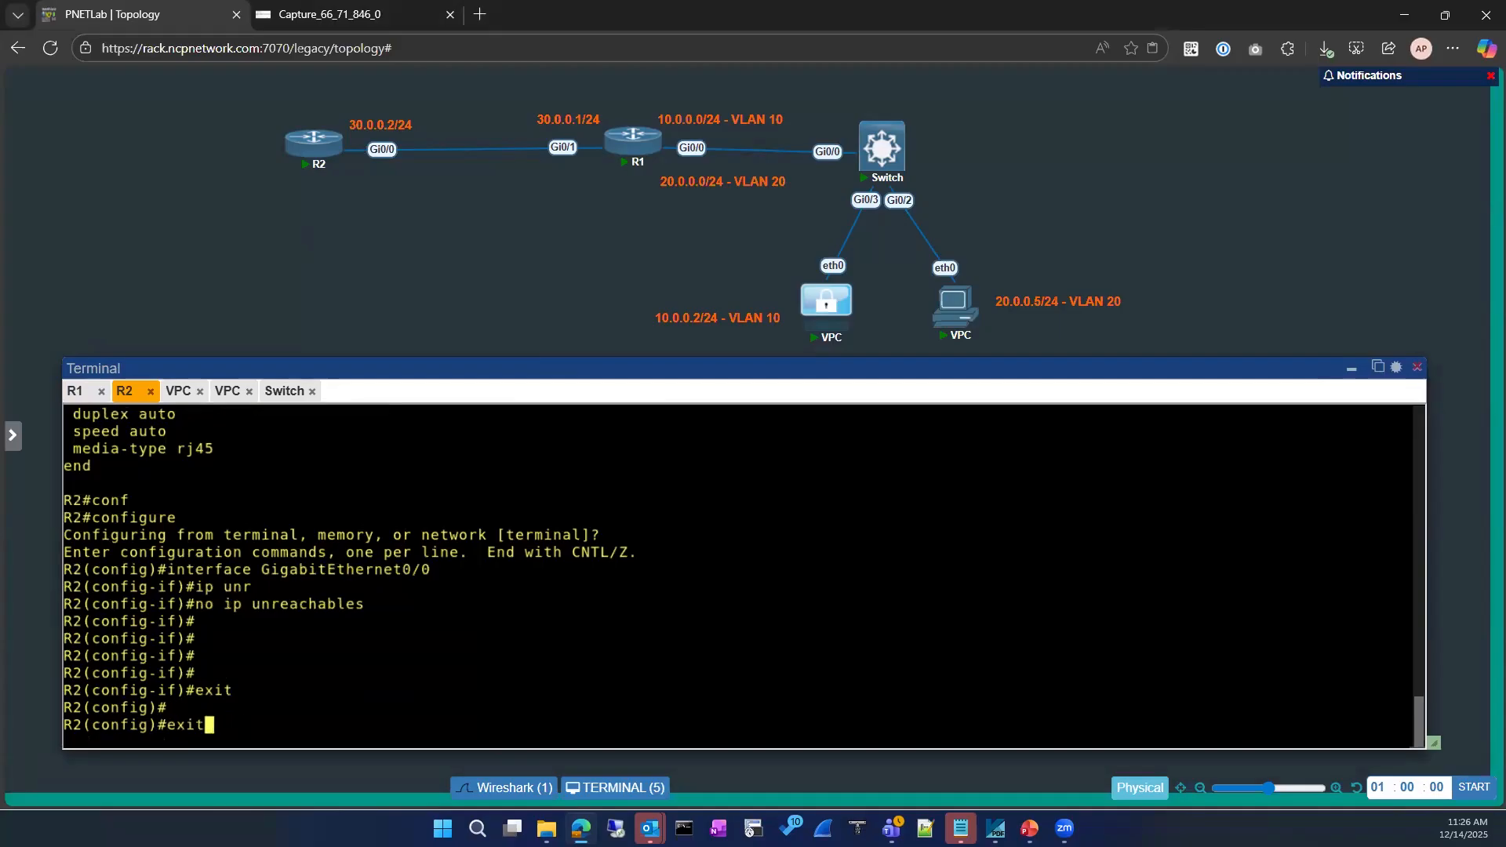
key(Return)
key(Return)
key(Return)
Display R2's running configuration for interface GigabitEthernet0/0
text(sho)
key(Tab)
text(run)
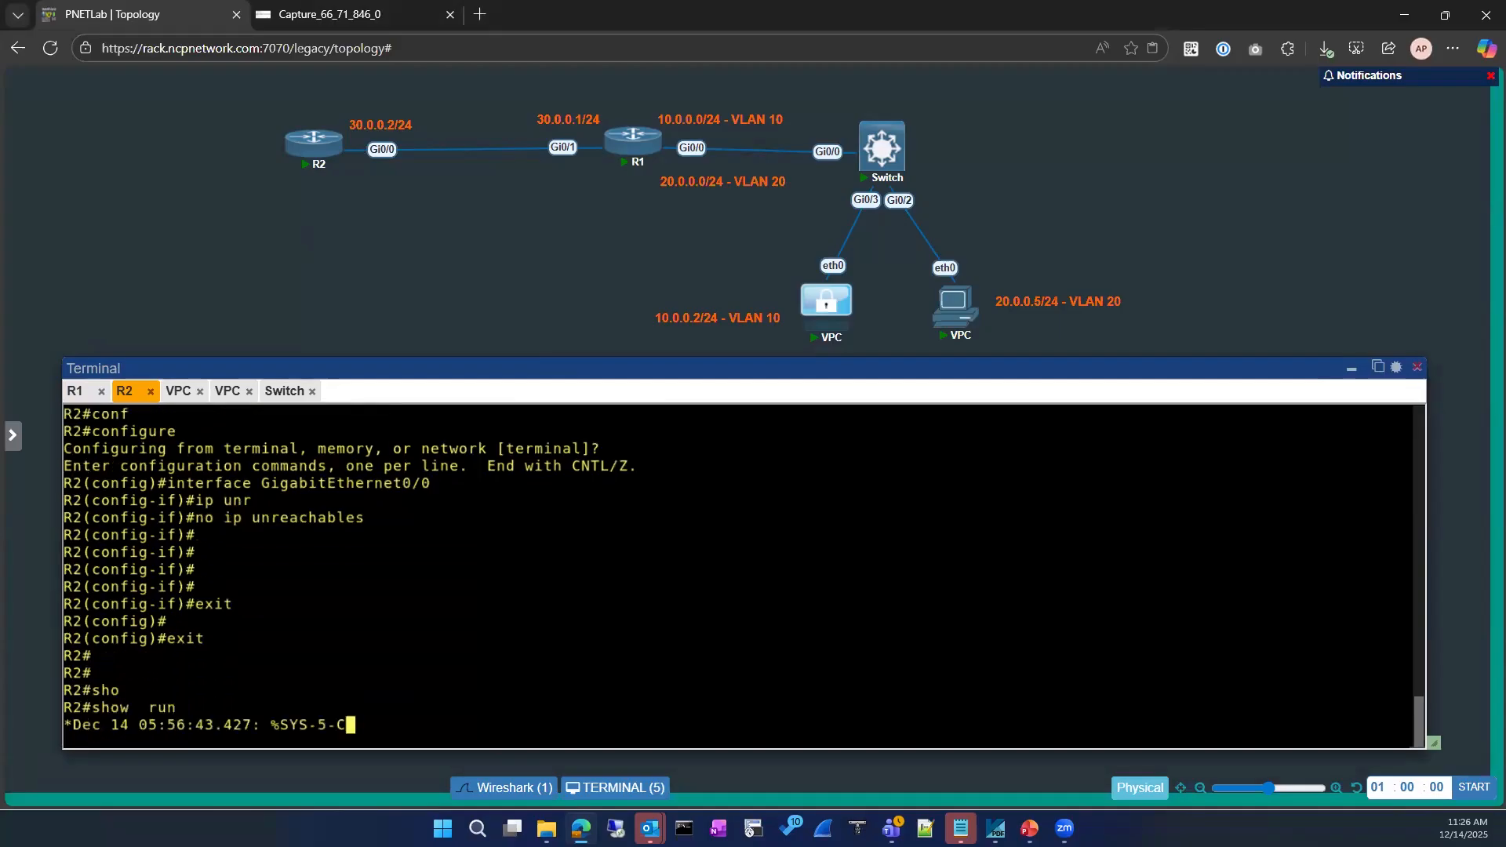
key(Tab)
text(in)
key(Tab)
text(gigabitEthernet 0/)
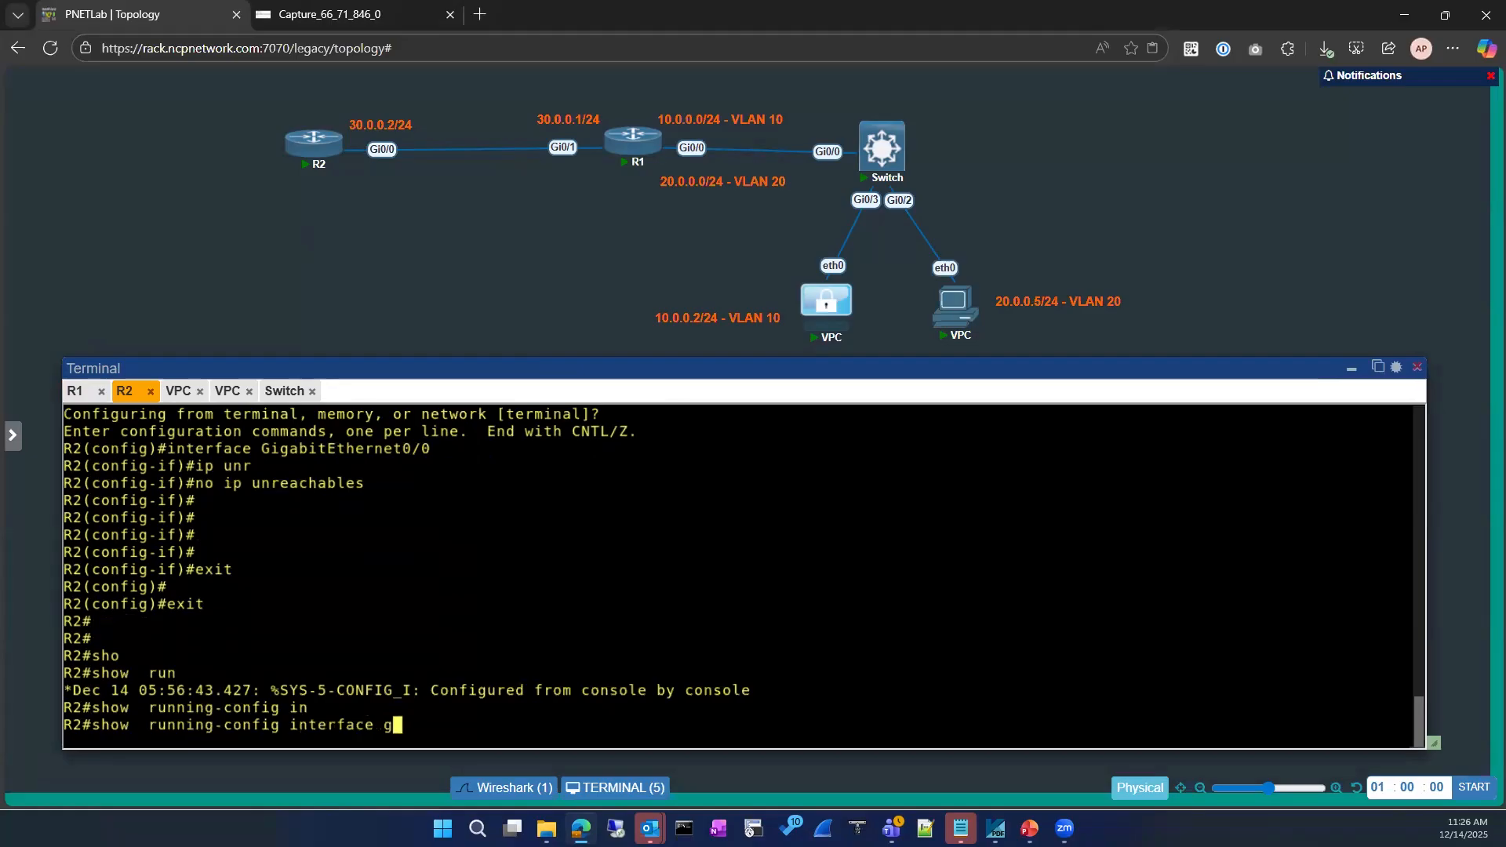
key(Tab)
text(0/0)
key(Return)
Enter configuration mode for R2's interface GigabitEthernet0/0
text(conf)
key(Tab)
key(Return)
key(Return)
text(int)
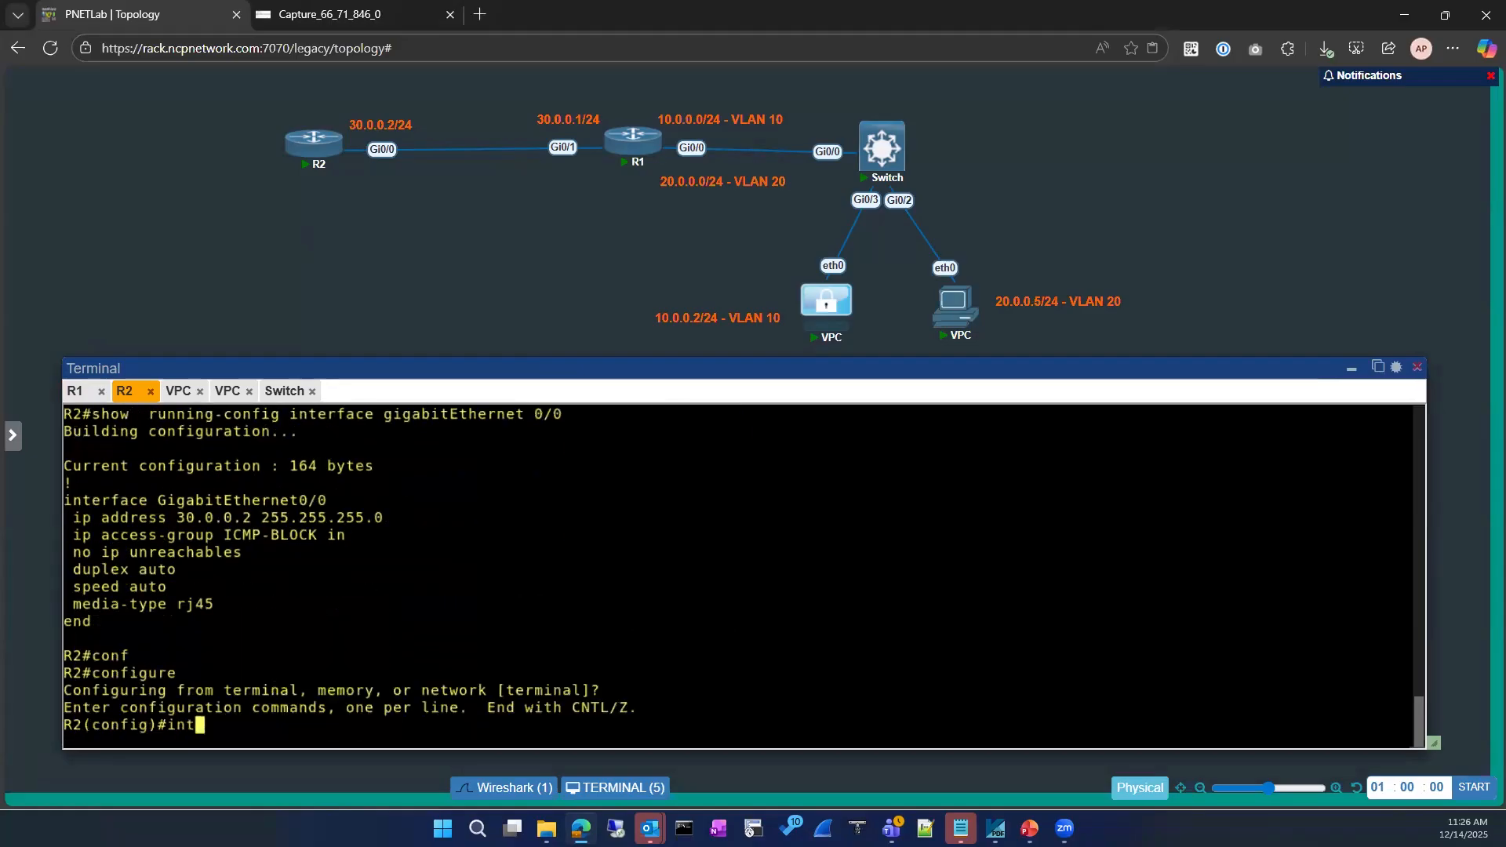
key(Tab)
text(gi)
key(Tab)
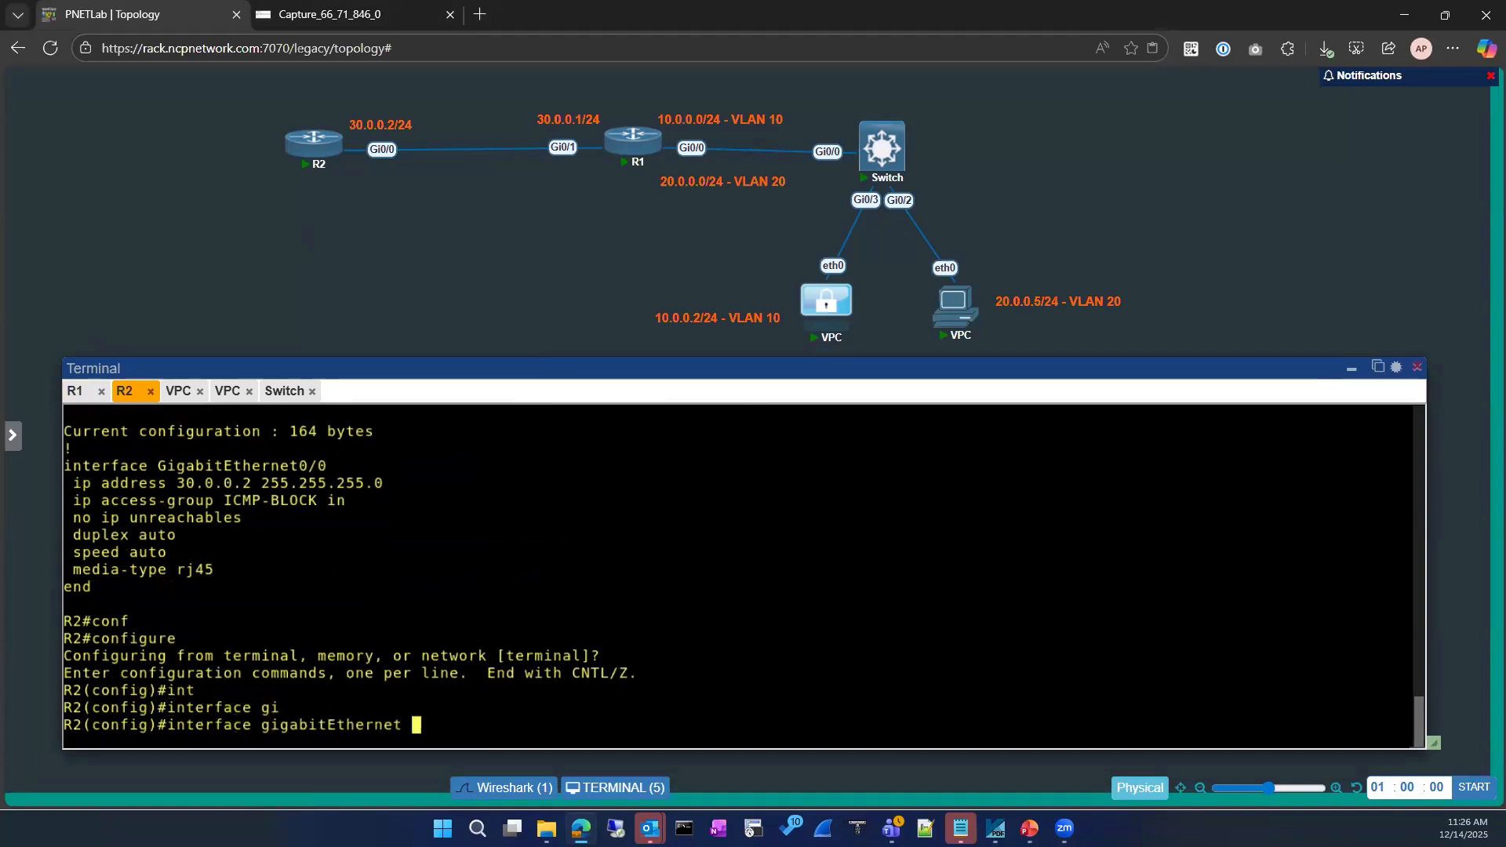
text(0/0)
key(Return)
Remove the inbound ICMP-BLOCK access-group with 'no ip access-group ICMP-BLOCK in'
text(no ip a)
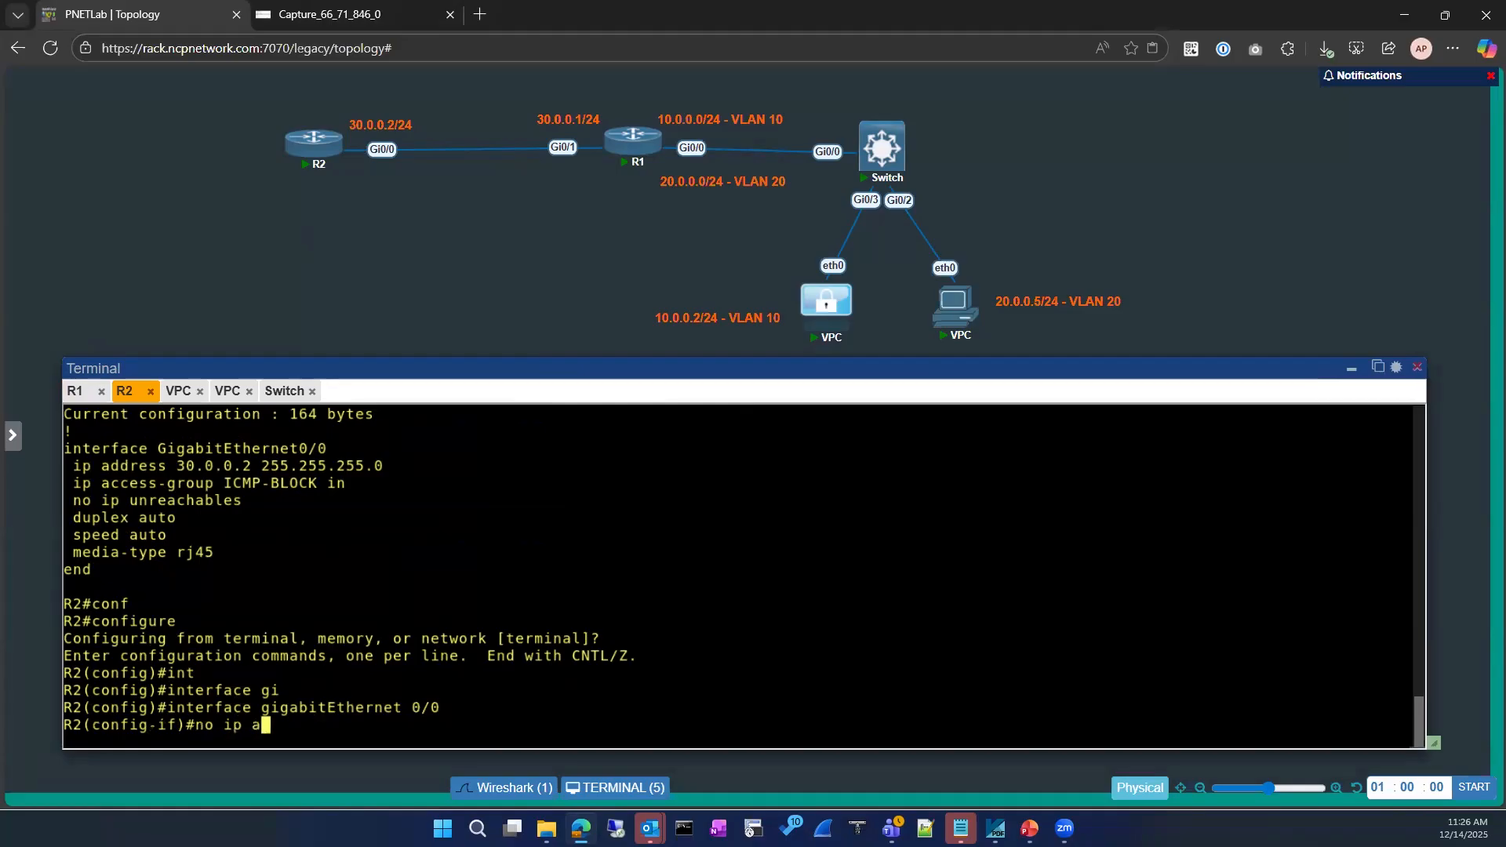
text(c)
key(Tab)
text(ce)
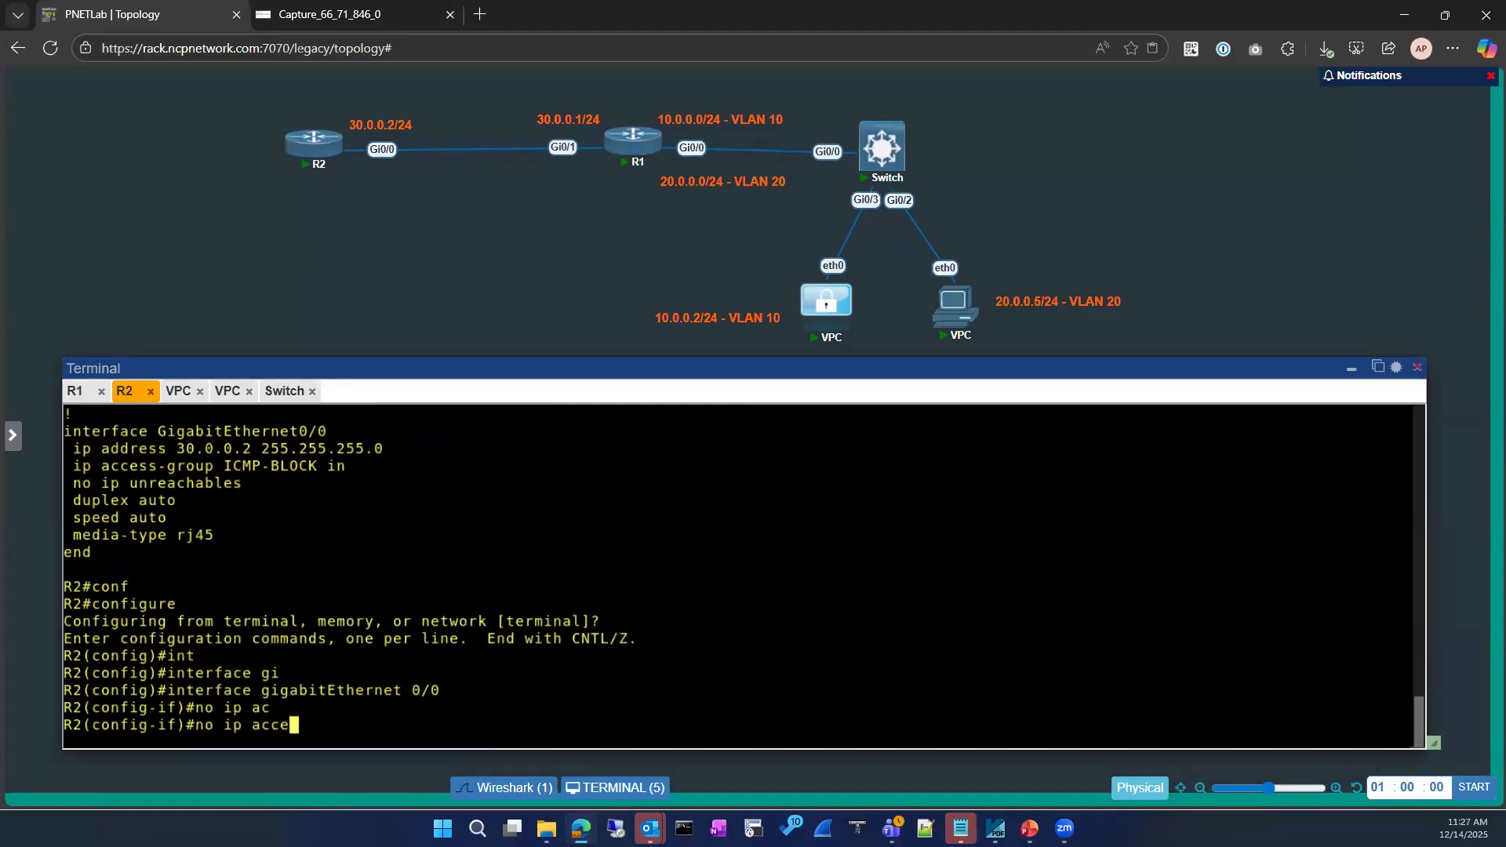
key(Tab)
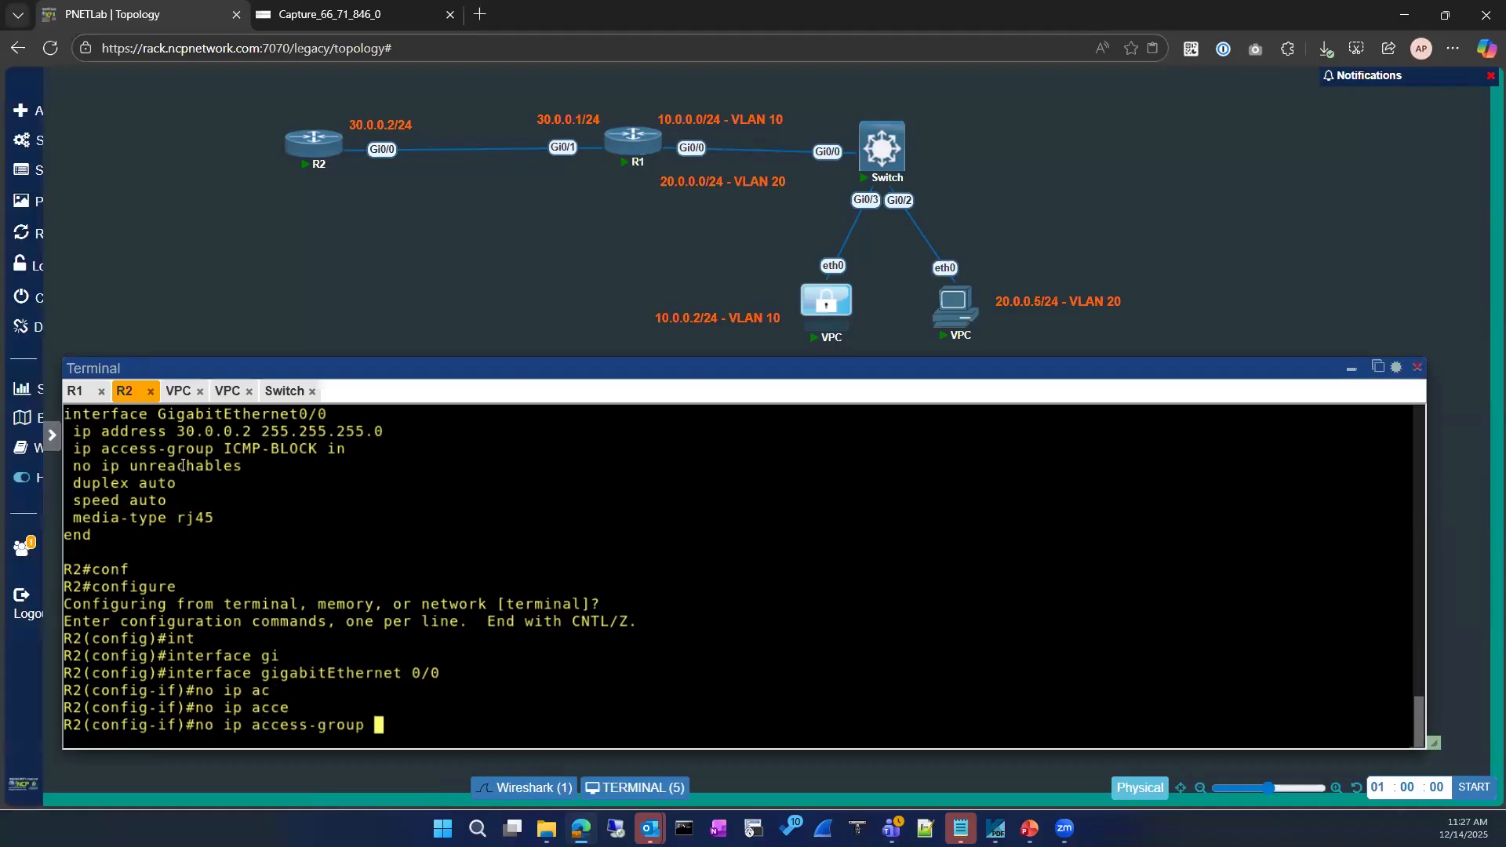
drag(224, 449, 340, 453)
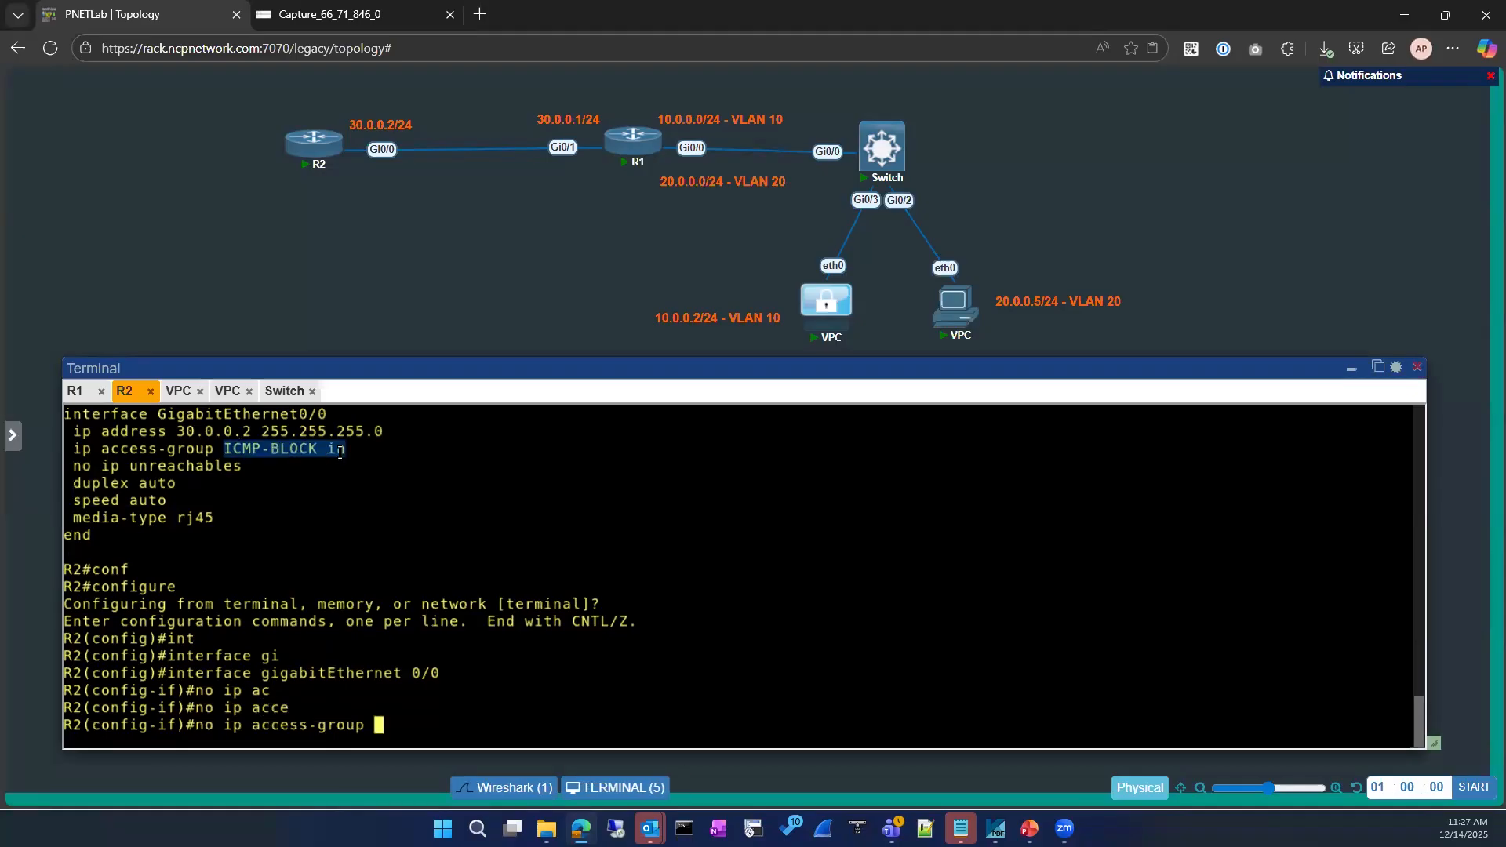
text(ICMP-BLOCK in)
key(Return)
Exit back to R2's privileged prompt and run a show command
text(exit)
key(Return)
key(Return)
text(exit)
key(Return)
key(Return)
text(sho)
key(Tab)
key(Return)
key(Return)
key(Return)
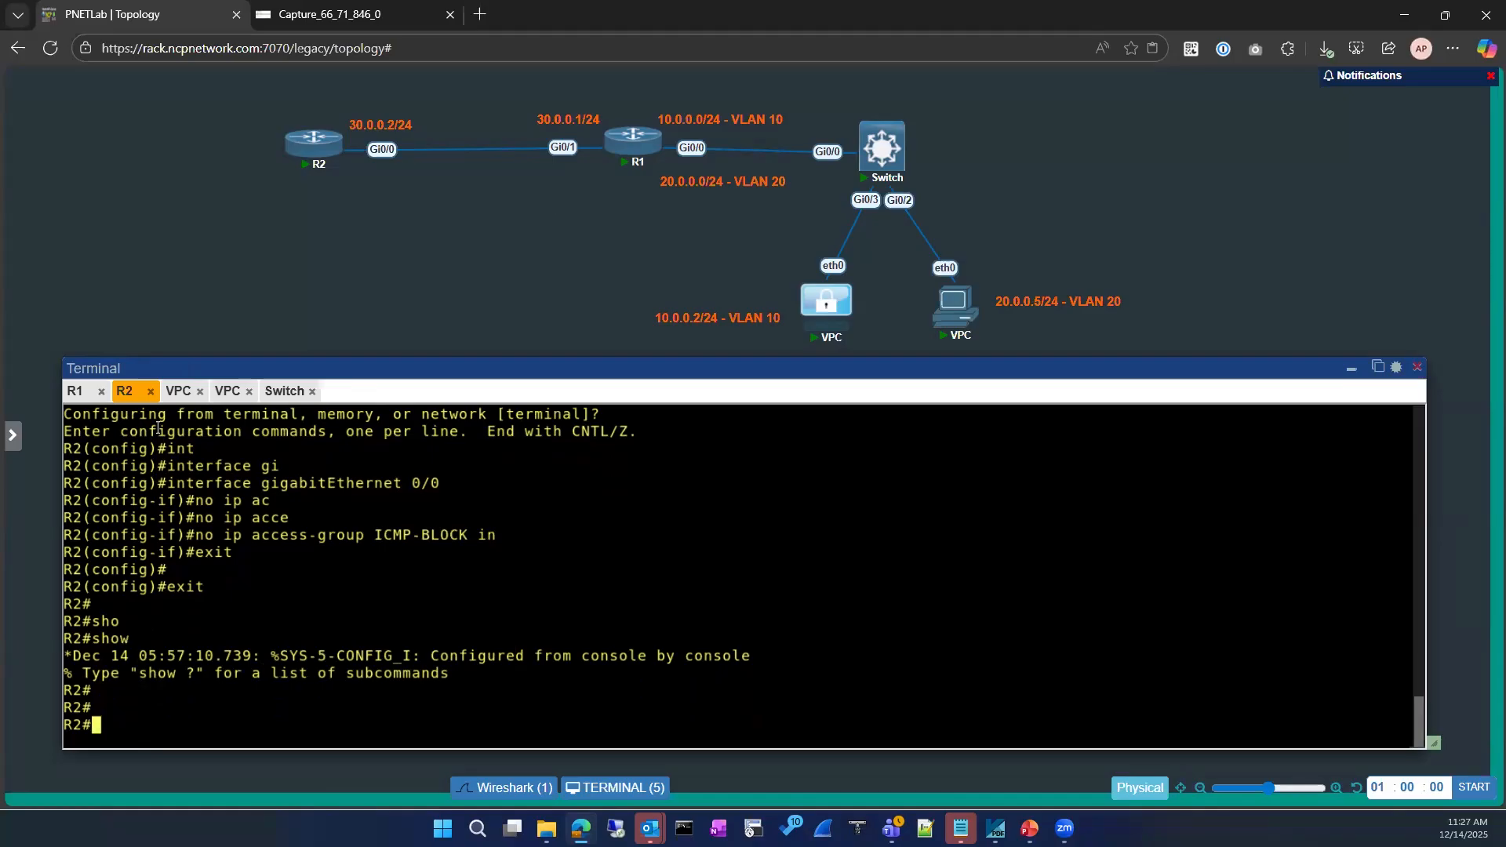
Switch to R1's console and display its ARP table with 'sh ip arp'
click(75, 391)
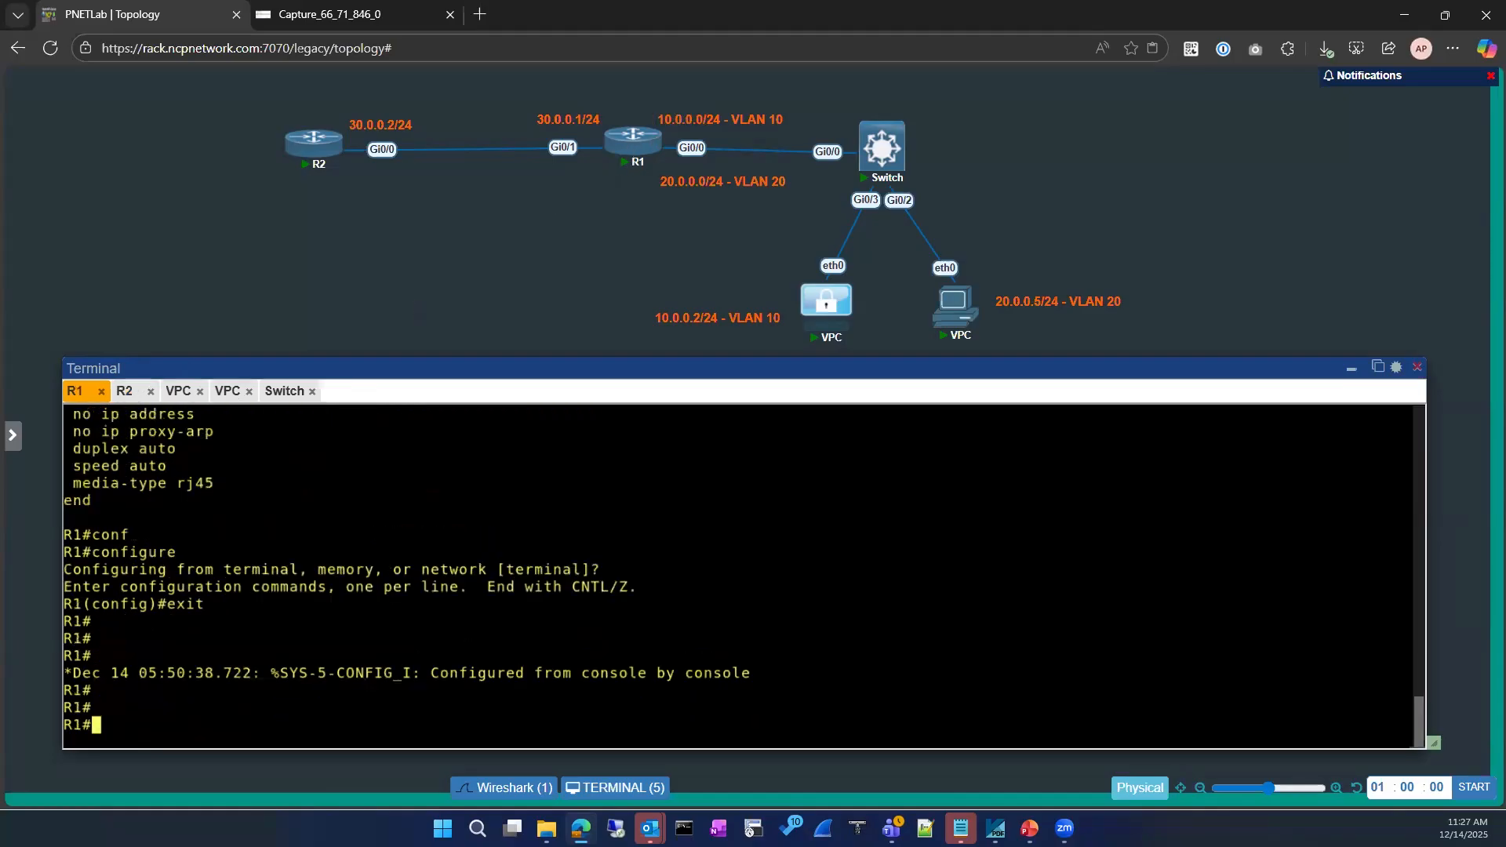
key(Return)
key(Return)
key(Return)
text(sh ip ar)
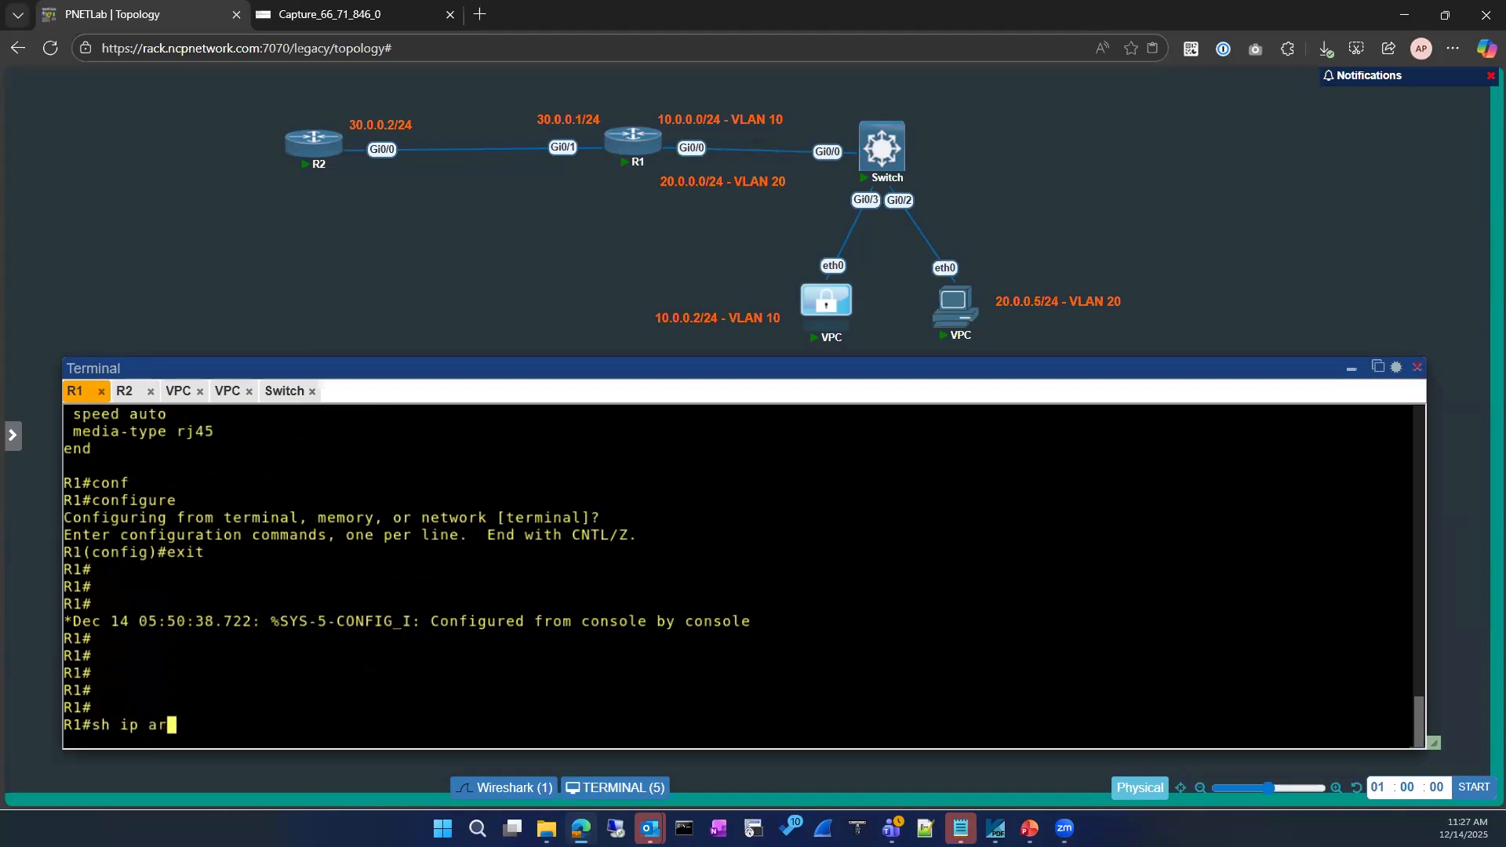
key(Tab)
key(Return)
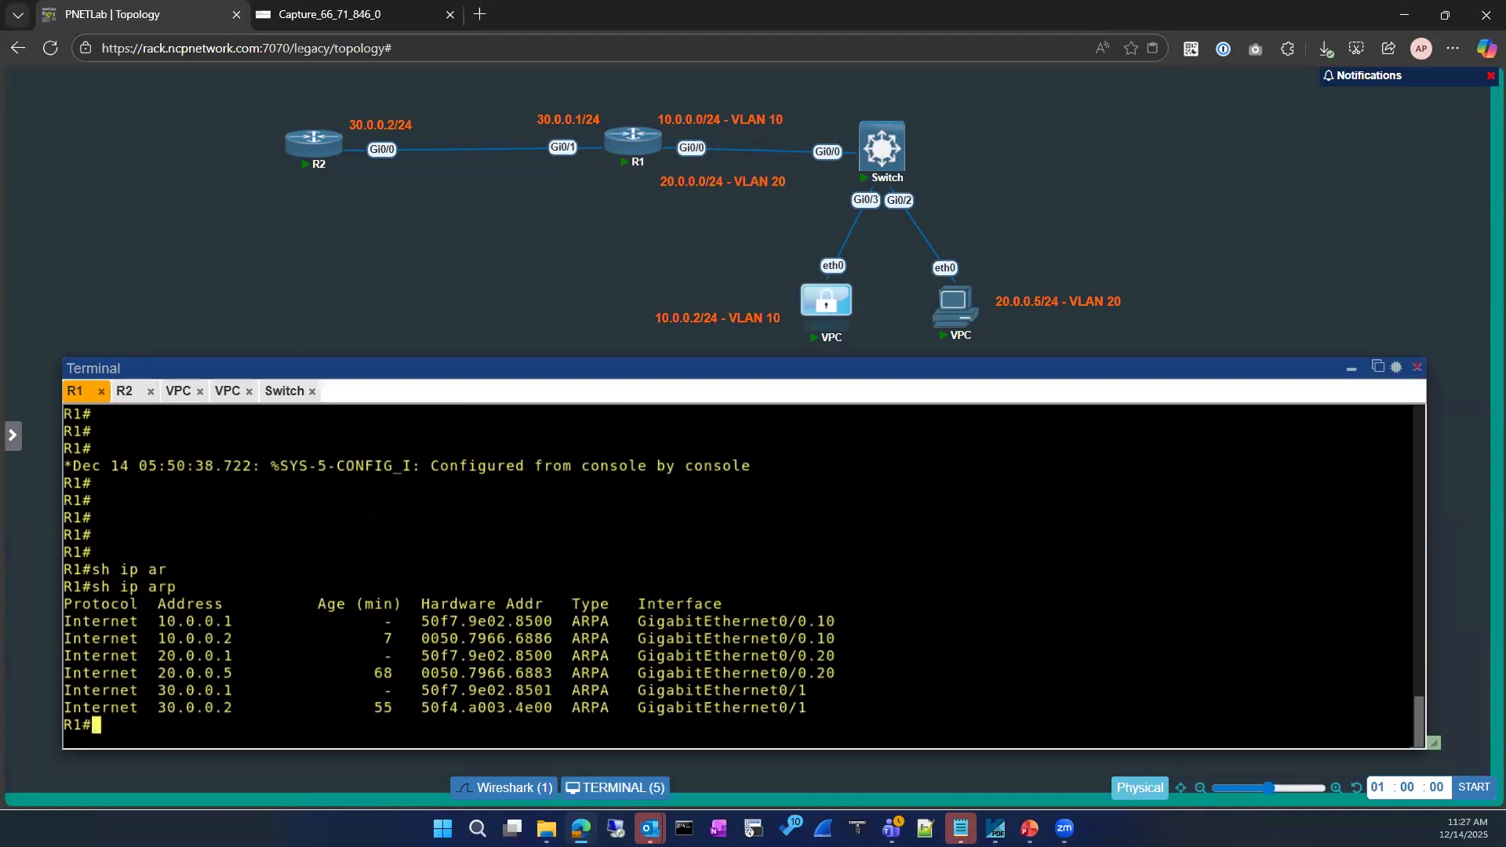
key(Return)
key(Return)
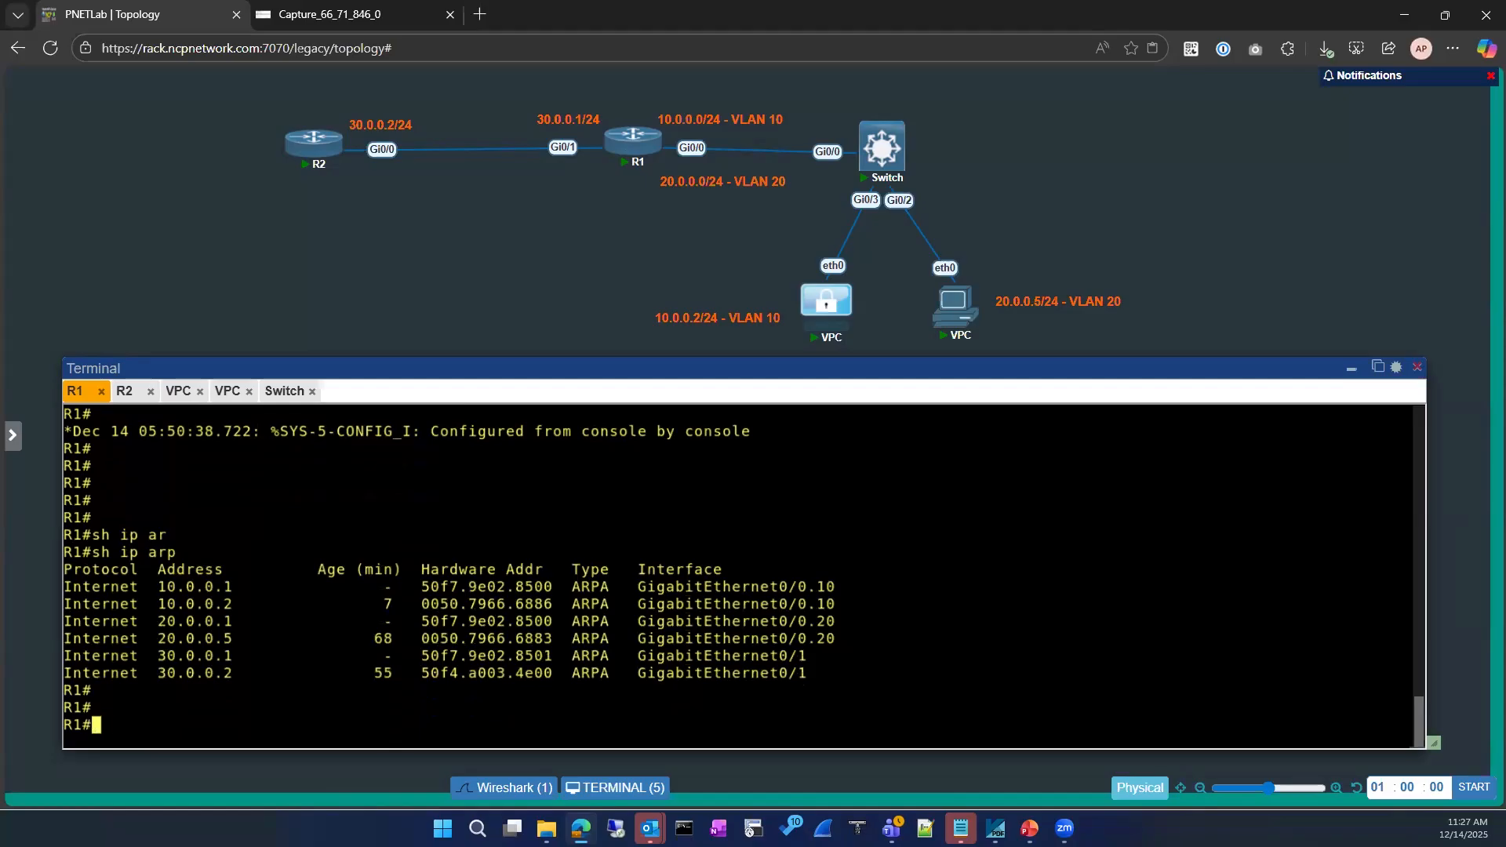
Show R1's route configuration with 'sh run | section route', revealing the 30.0.0.2 static routes
text(conf)
key(Tab)
key(Return)
key(Return)
key(Return)
text(exi)
key(Return)
key(Return)
text(sh run)
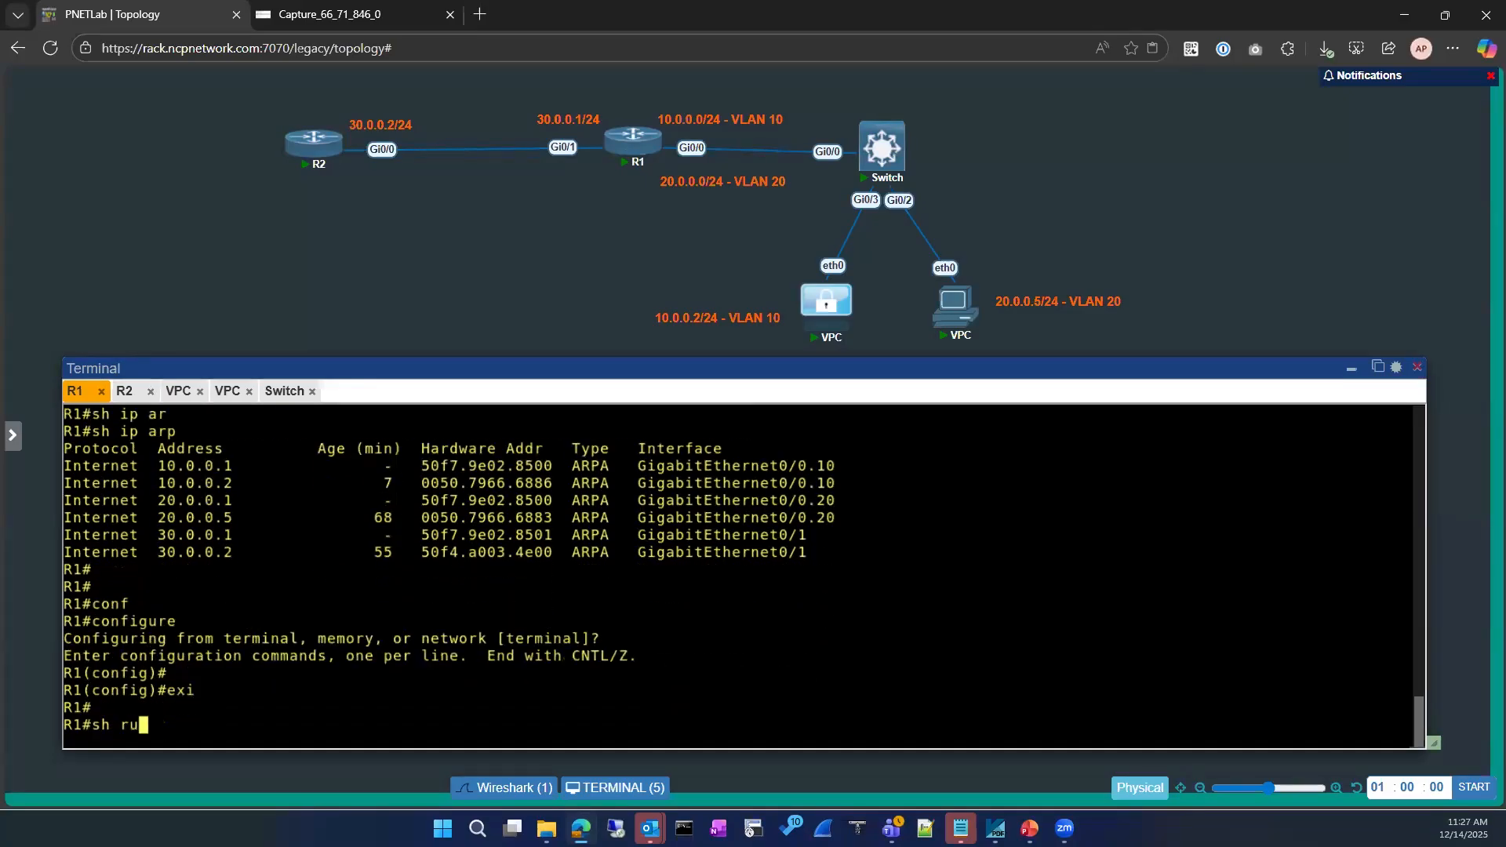
key(Tab)
text(| se)
key(Tab)
text(route)
key(Return)
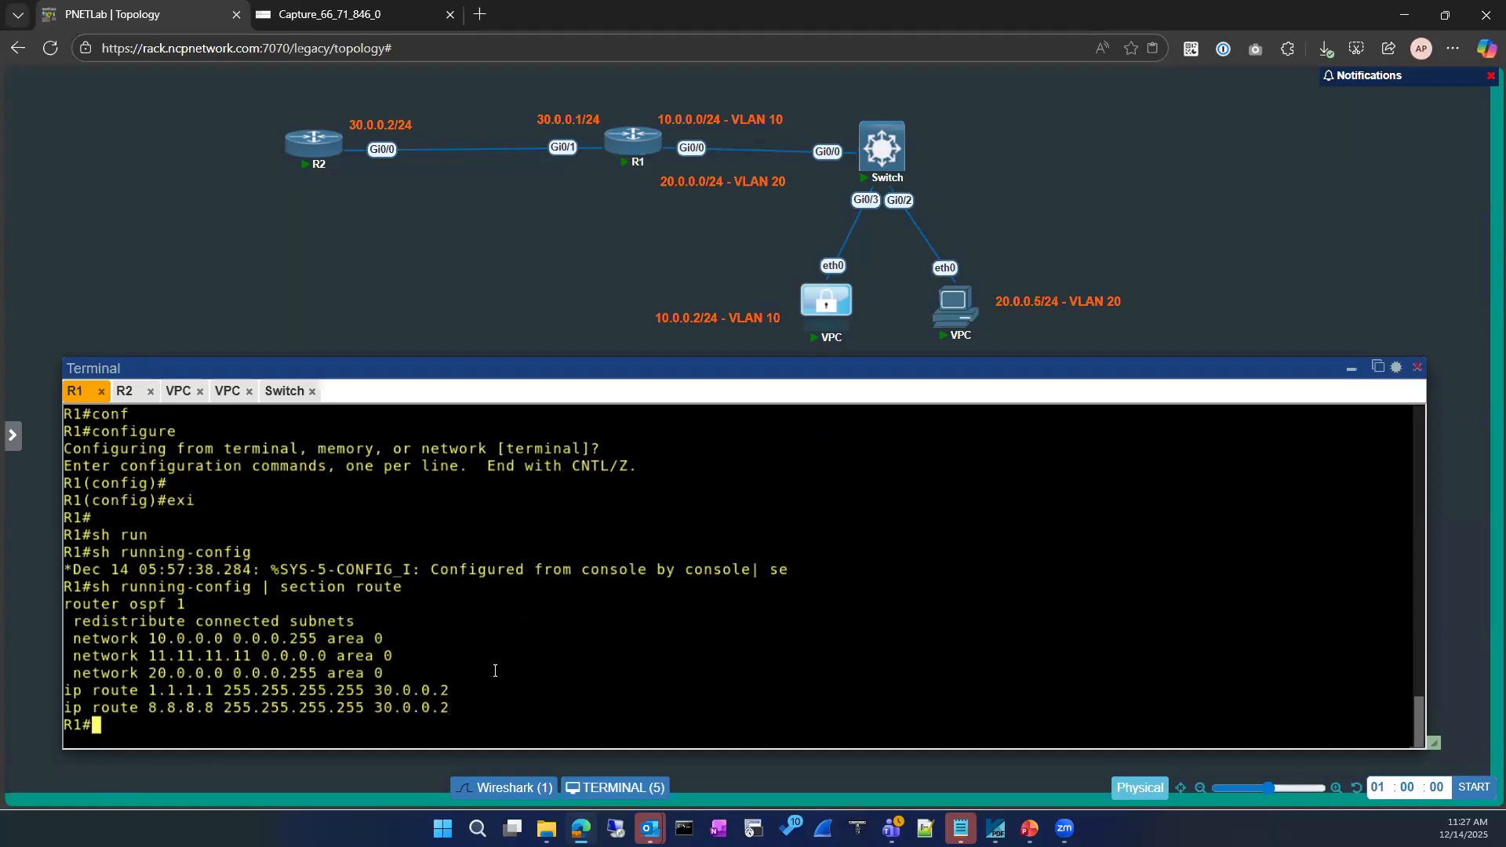
On R2, list up interfaces with 'sh ip int brief | ex un' and highlight Loopback8 8.8.8.8
click(129, 392)
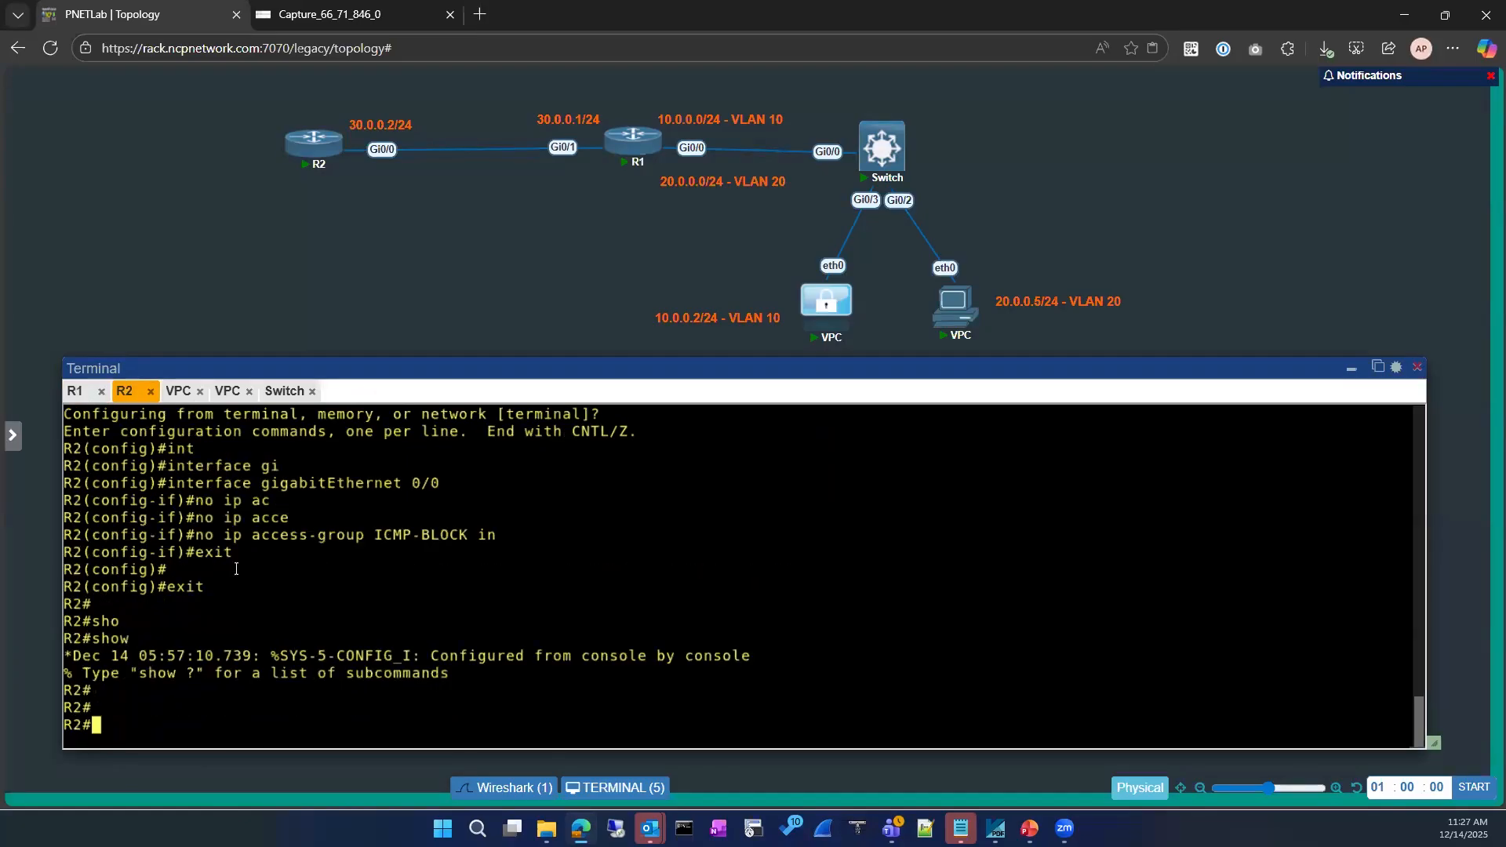
text(sh ip int)
key(Tab)
text(br)
key(Tab)
text(})
key(BackSpace)
text(| ex un)
key(Return)
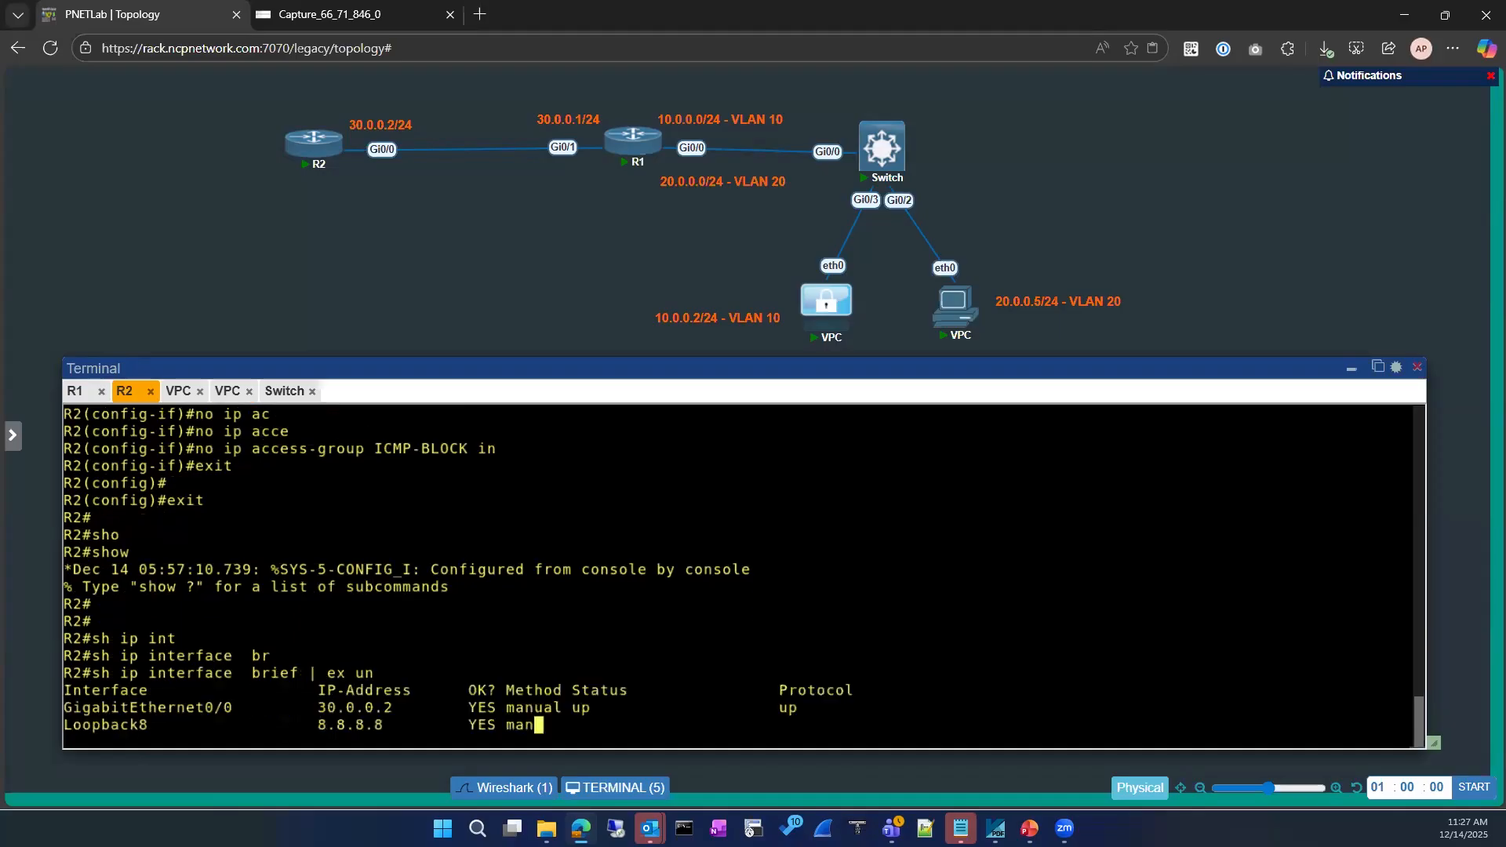
drag(307, 706, 735, 691)
drag(517, 691, 554, 708)
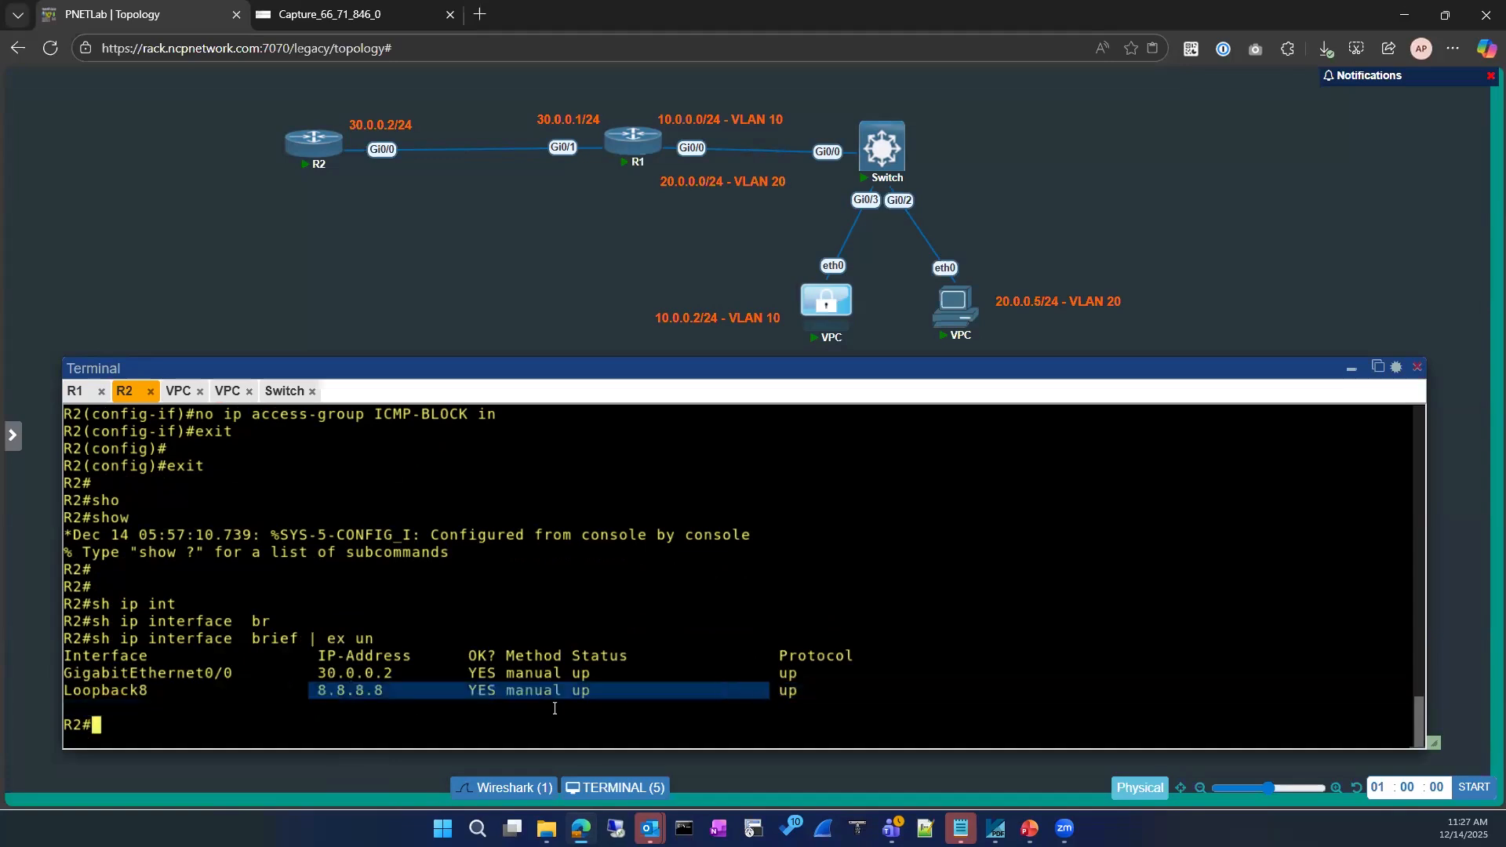
click(349, 698)
Create interface Loopback0 on R2
text(conf)
key(Tab)
key(Return)
key(Return)
text(int)
key(Tab)
text(loo)
key(Tab)
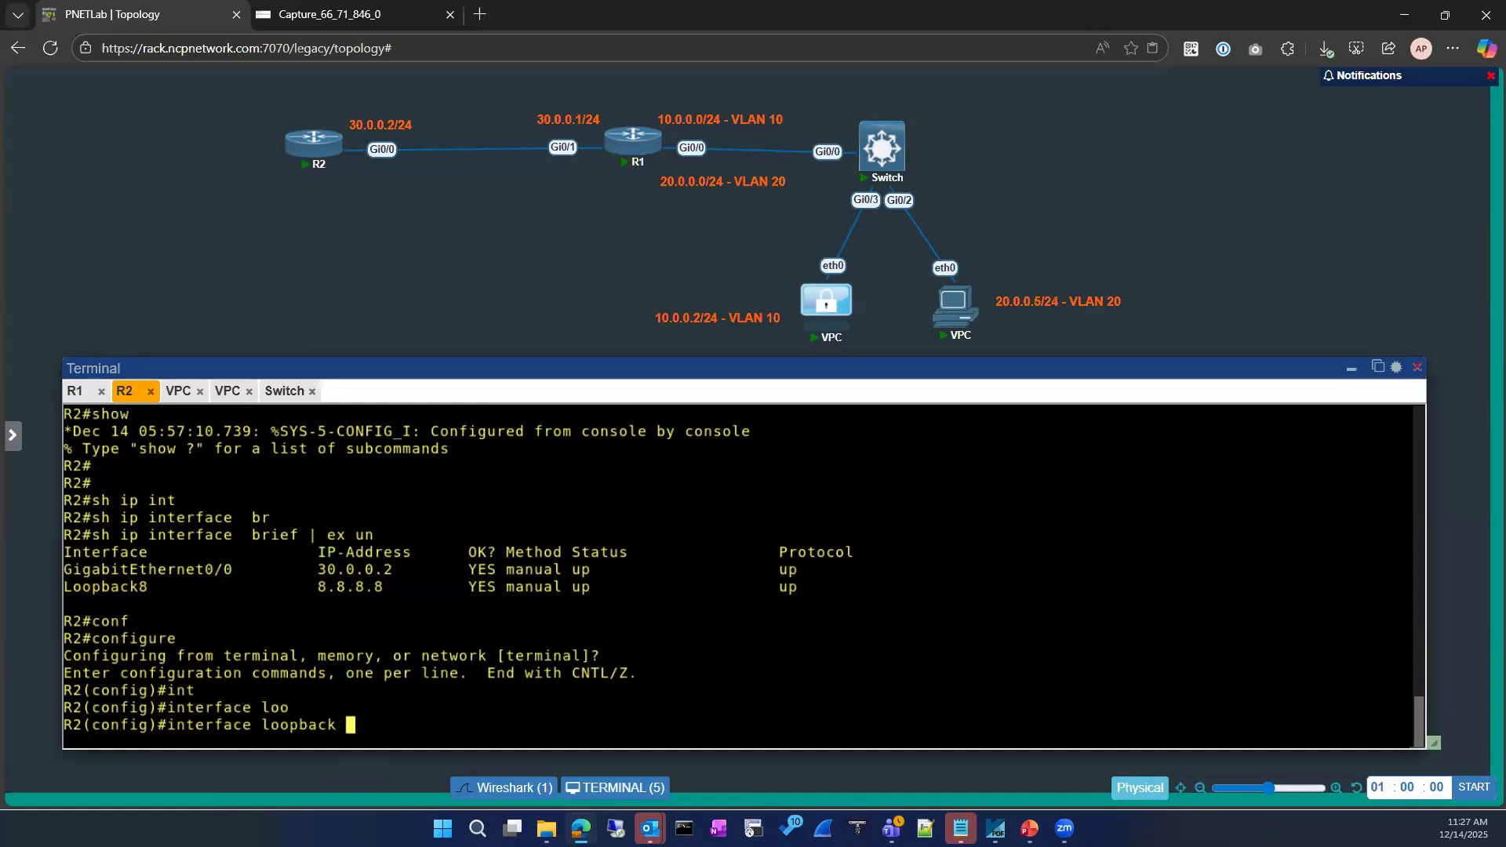
text(0)
key(Return)
Assign Loopback0 the address 1.1.1.1 255.255.255.255 and exit configuration mode
text(ip add)
key(Tab)
text(1.1.1.1)
key(Return)
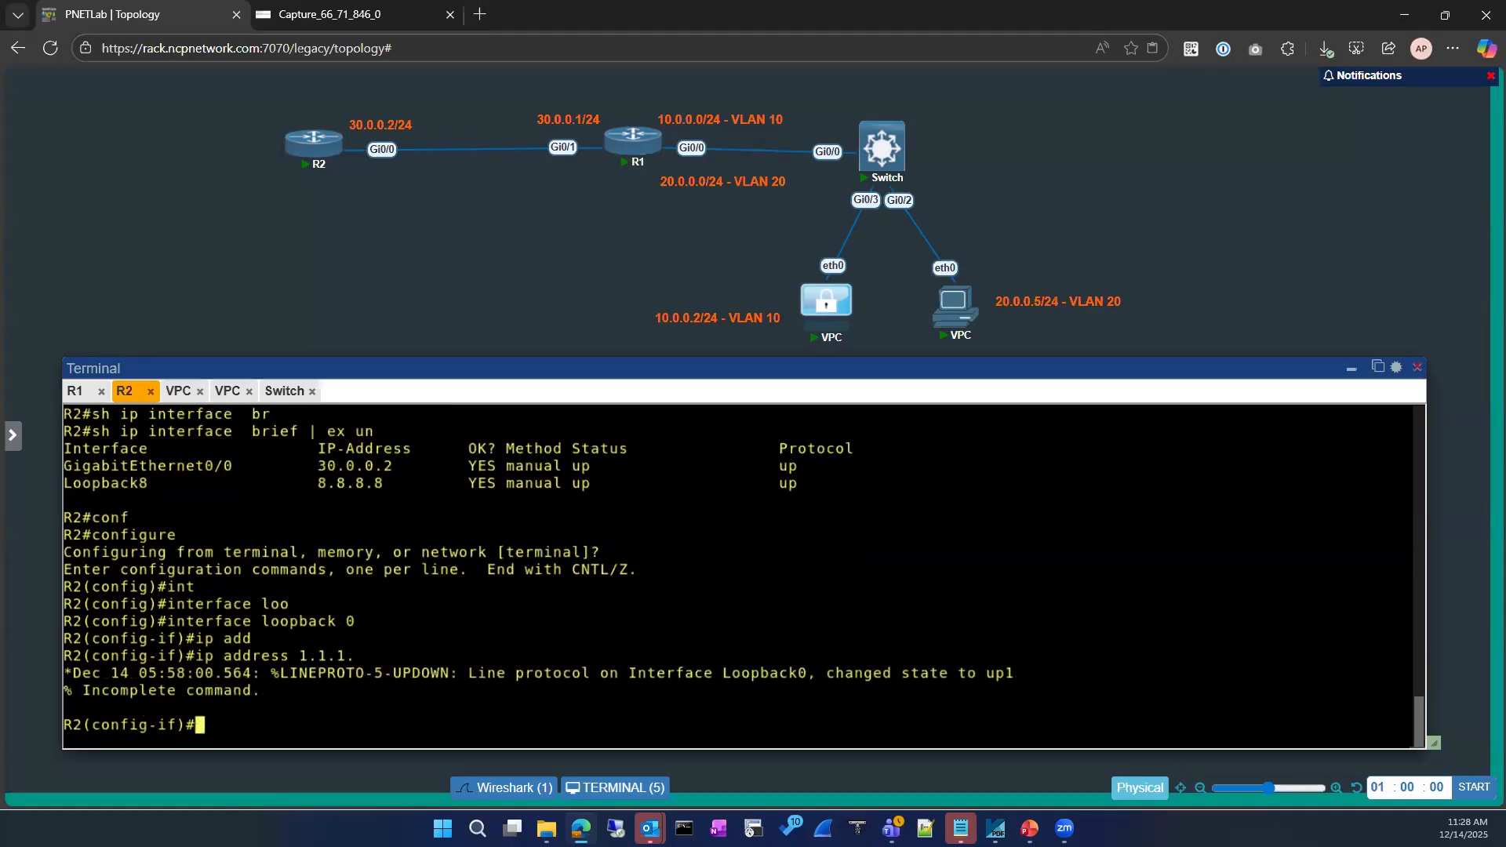
text(255.255.255.2555)
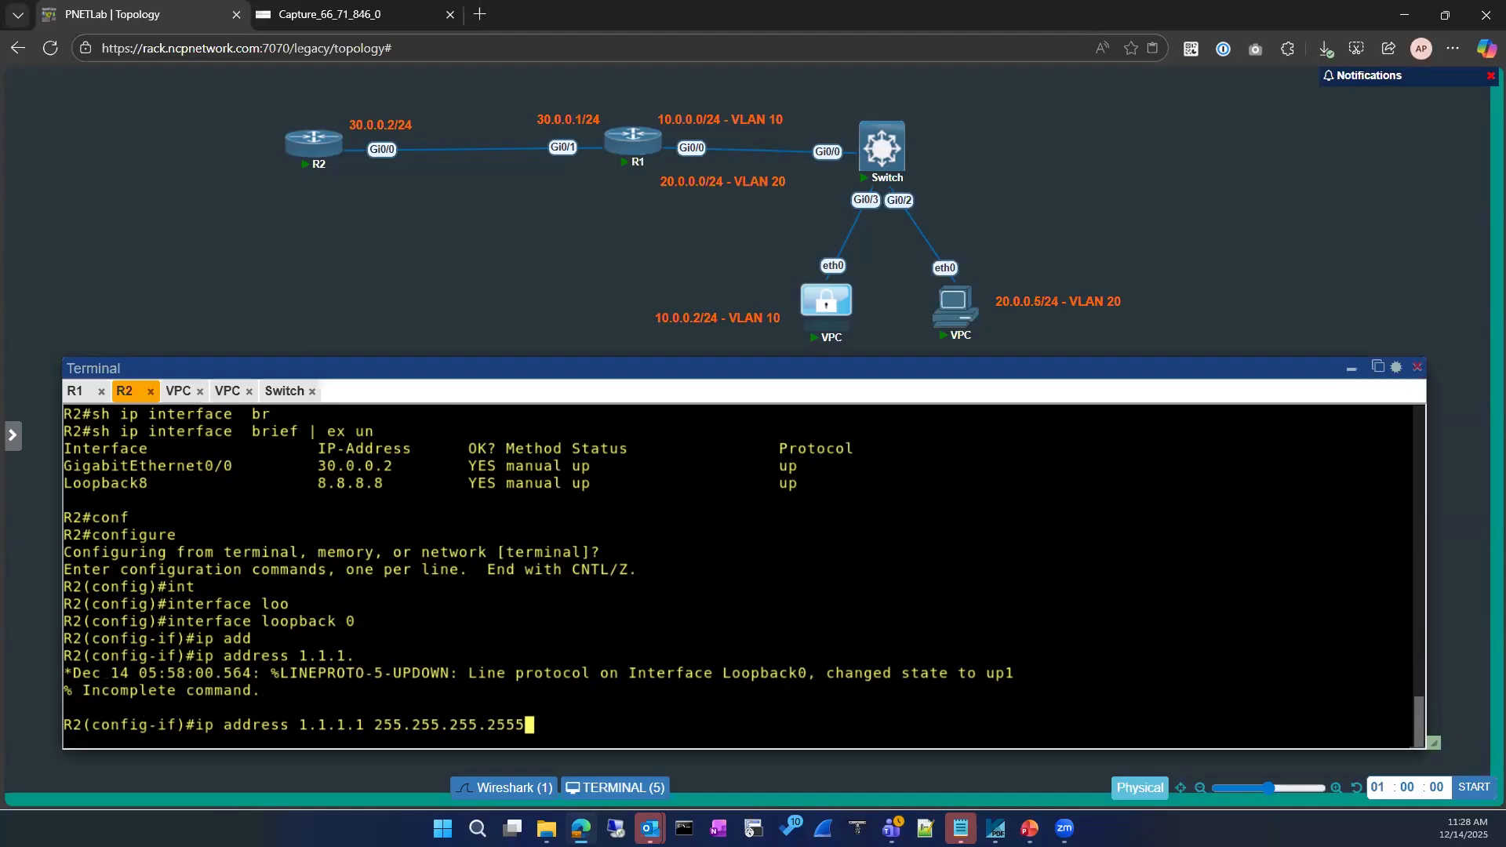
key(Return)
text(exi)
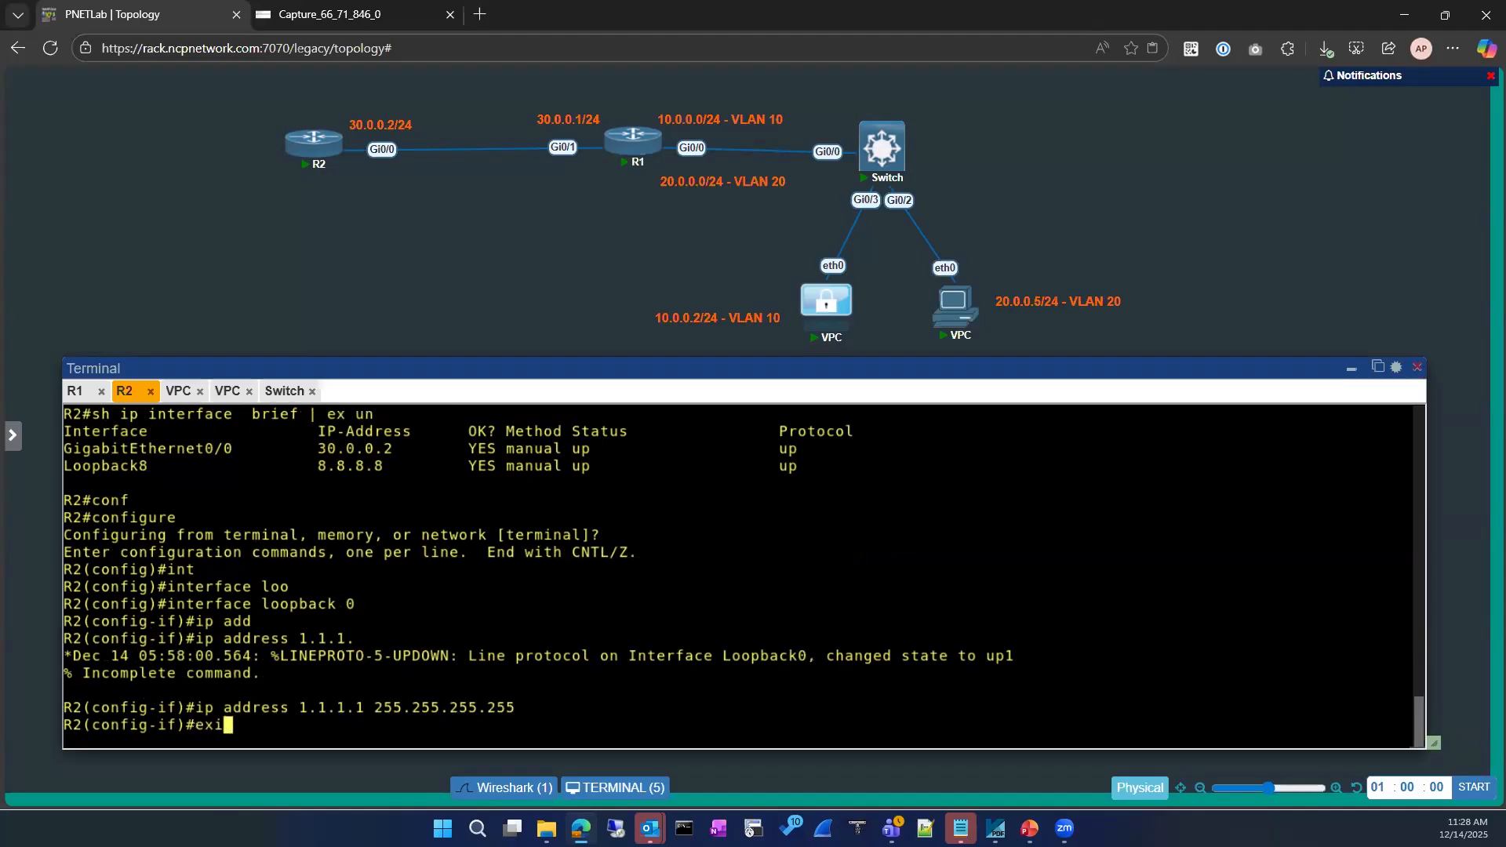
key(Return)
text(exit)
key(Return)
key(Return)
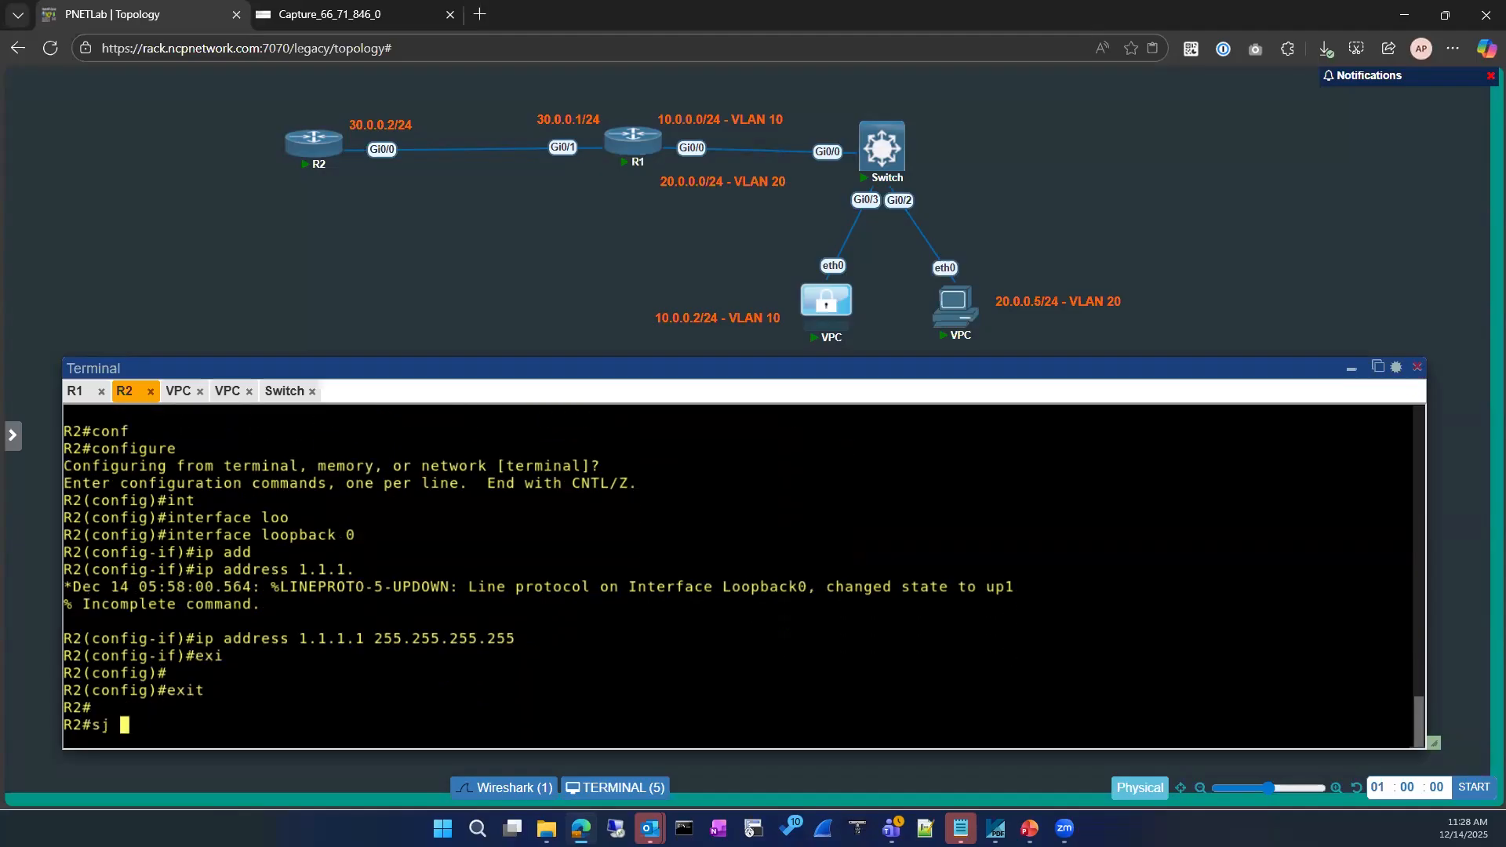
Re-list R2's up interfaces, now showing Loopback0 at 1.1.1.1
text(sh ip)
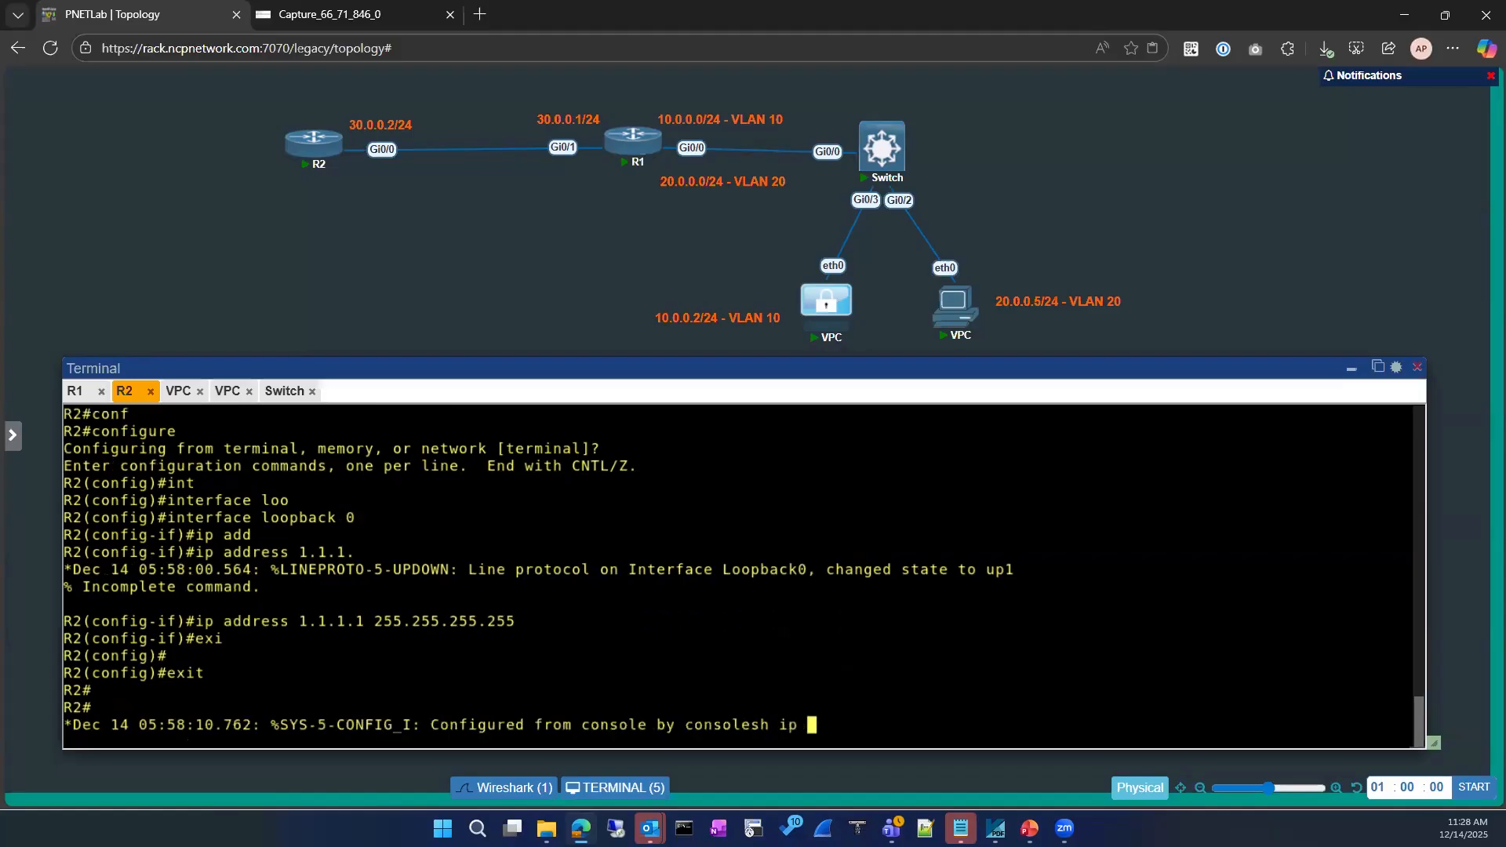
key(Return)
key(Return)
key(Return)
text(sh ip int)
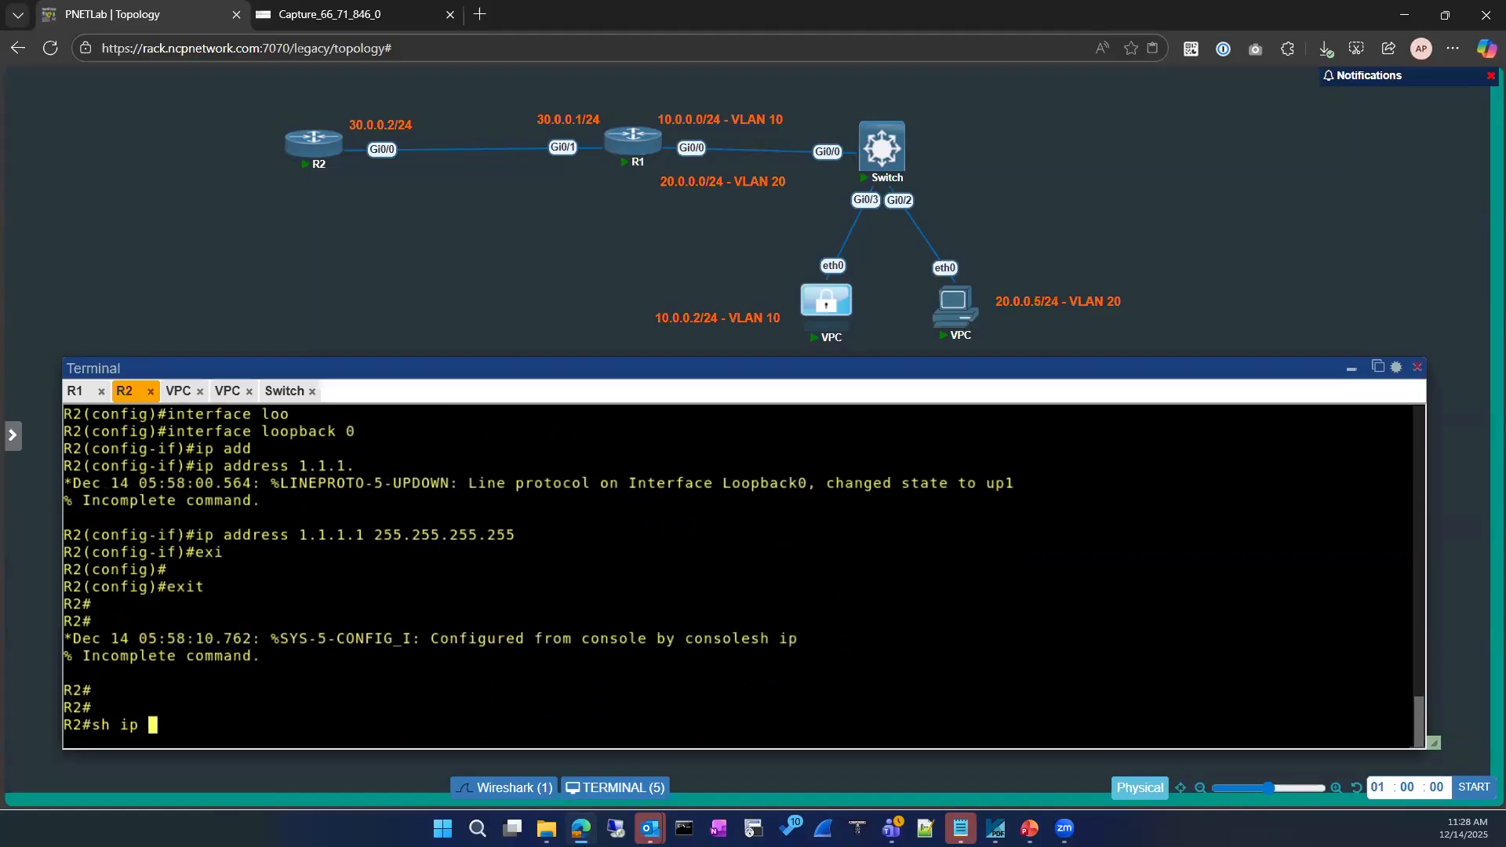
key(Tab)
text(br)
key(Tab)
text(| ex un)
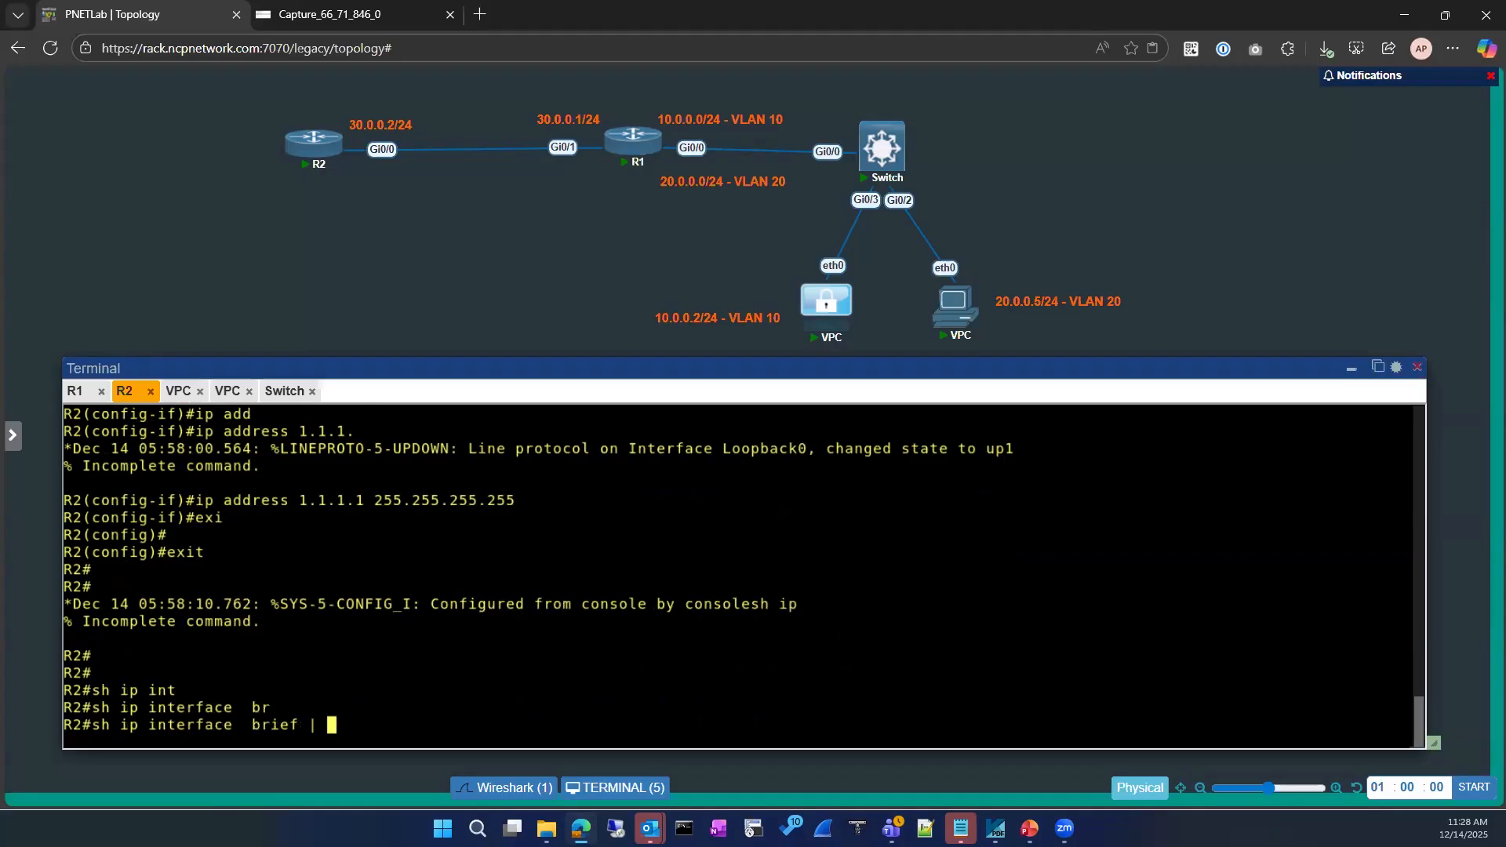
key(Return)
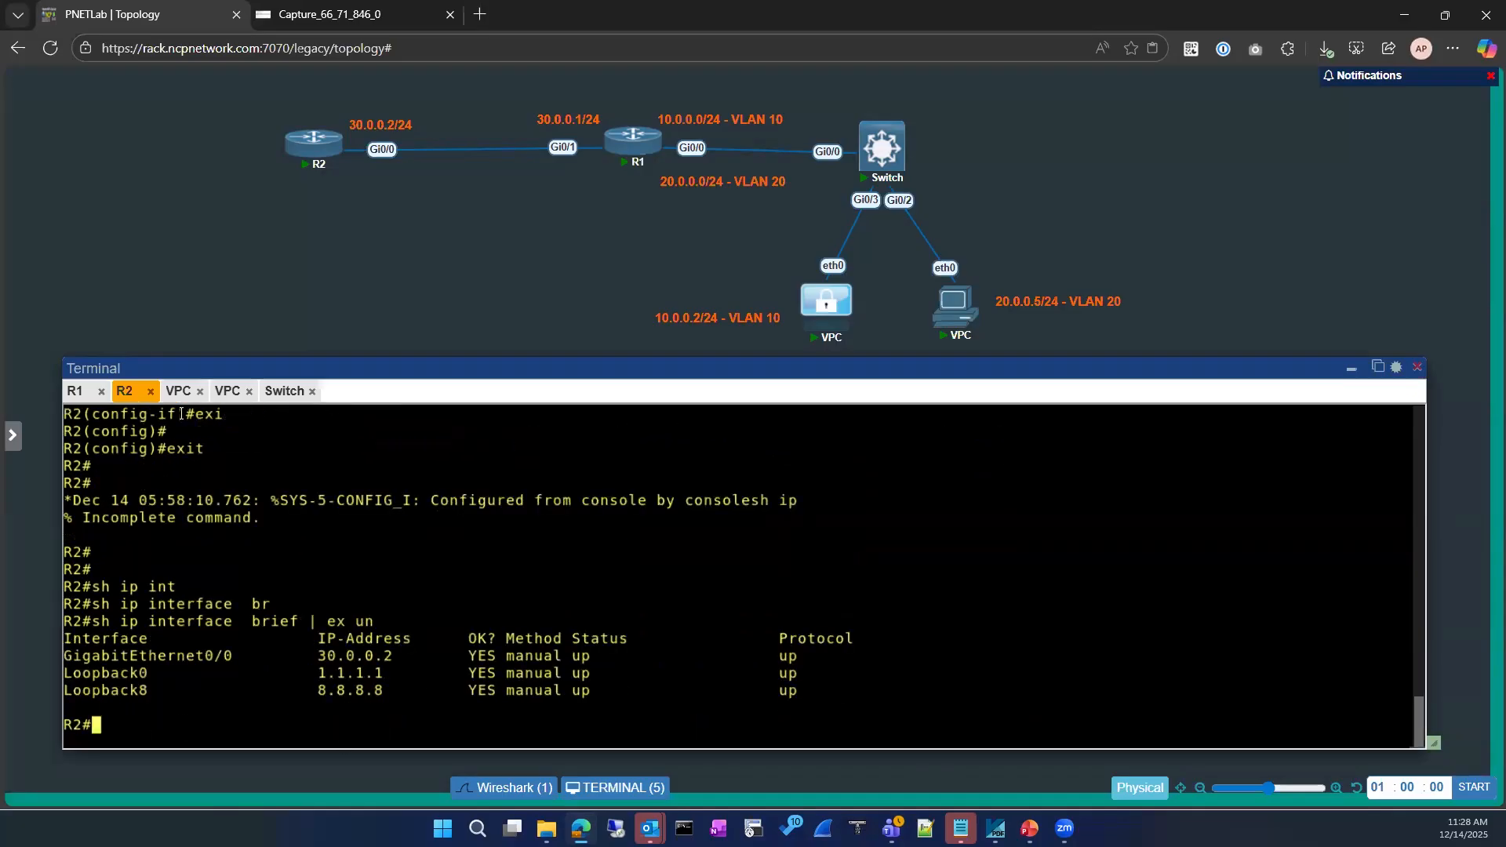
From R1's console, ping 1.1.1.1 and get 5/5 replies
click(75, 392)
text(ping 1.1..1)
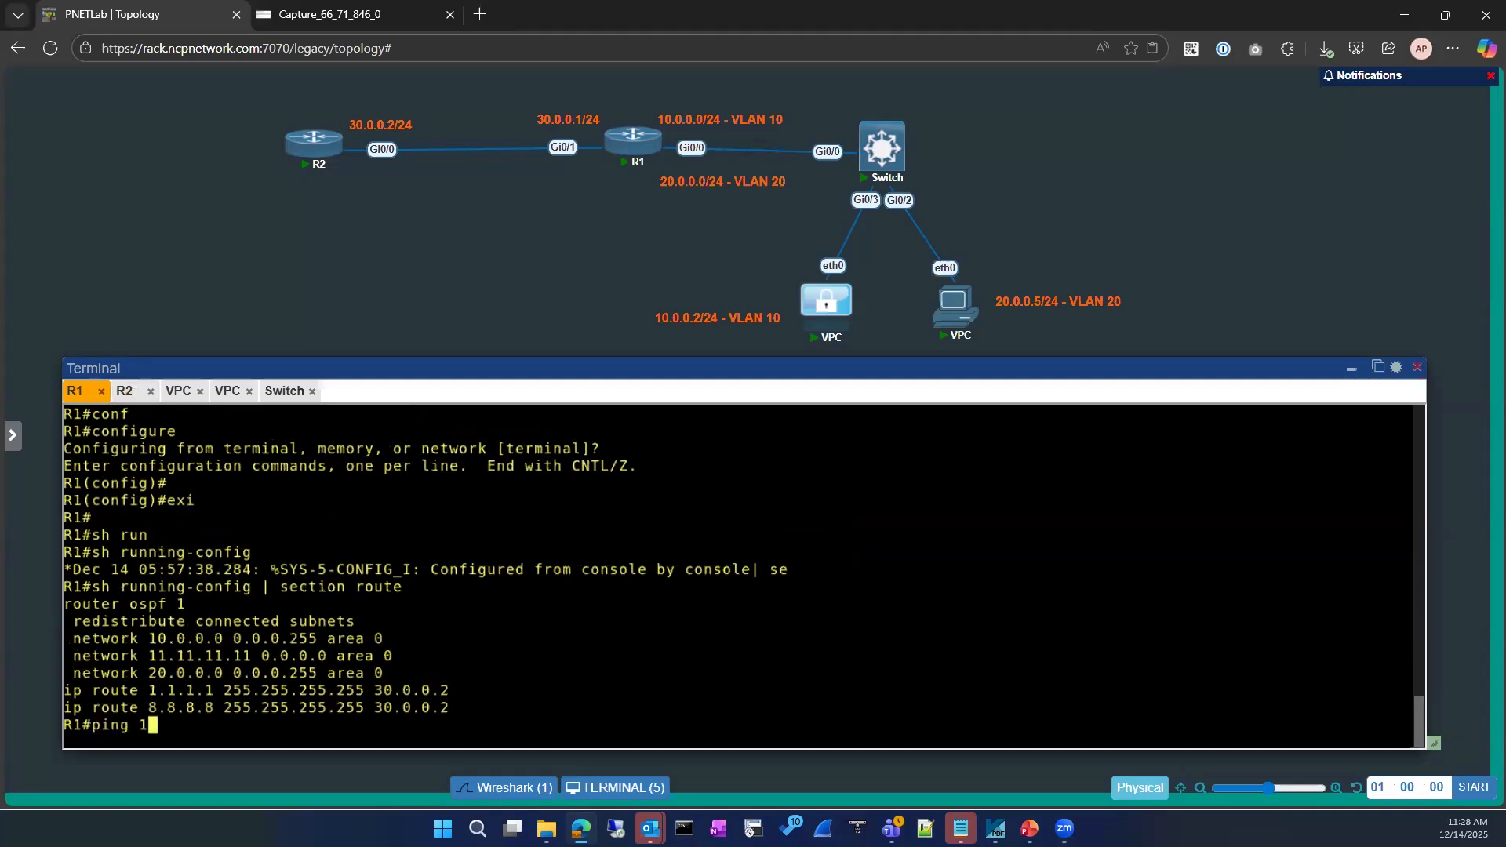
key(BackSpace)
key(BackSpace)
text(1.1)
key(Return)
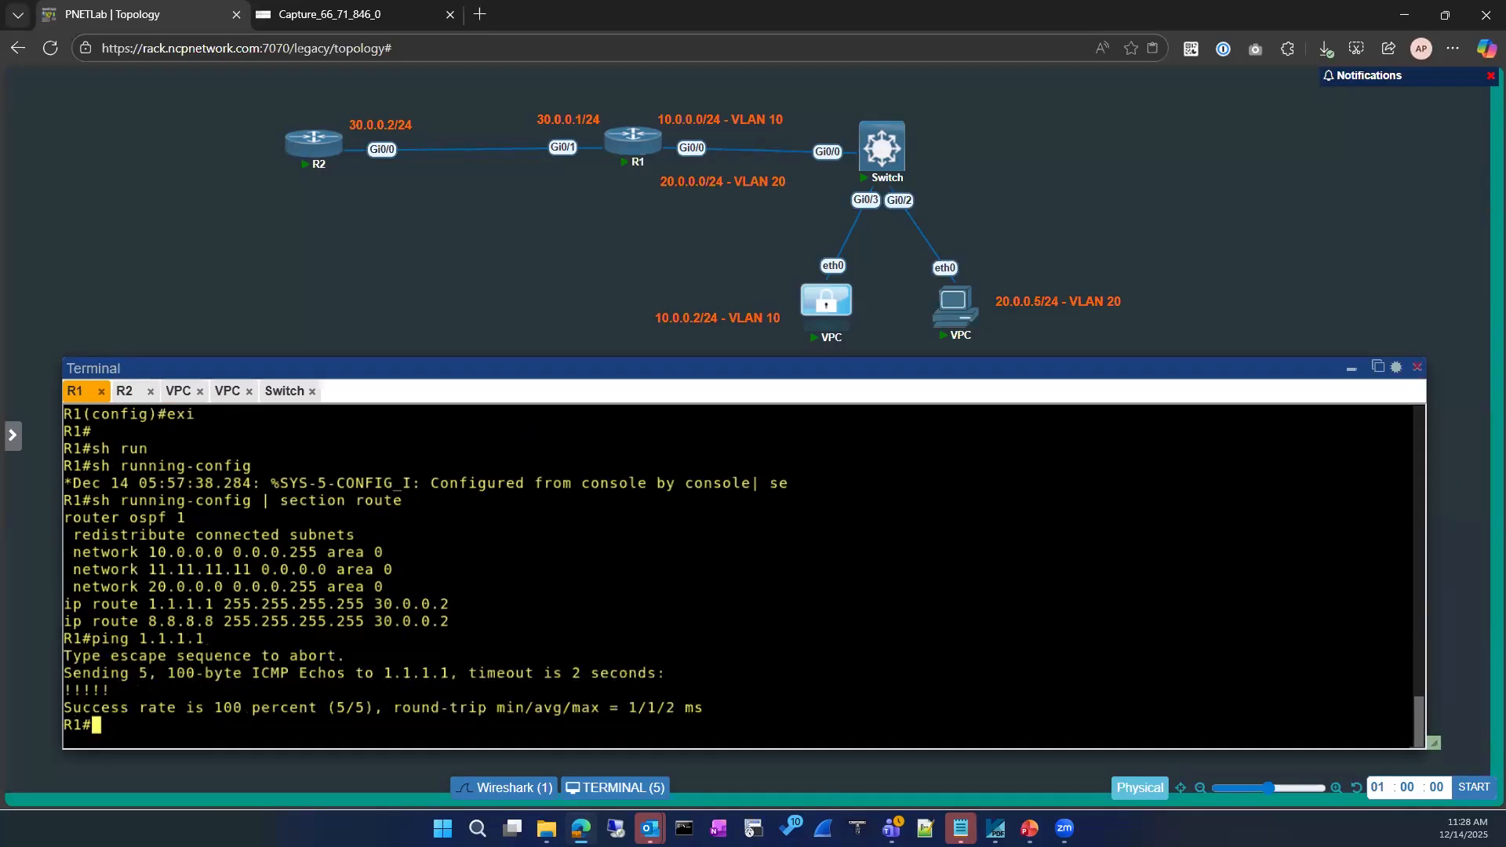
Display R1's ARP table and highlight its six rows, including 30.0.0.2 on Gi0/1
text(sh ip ar)
key(Tab)
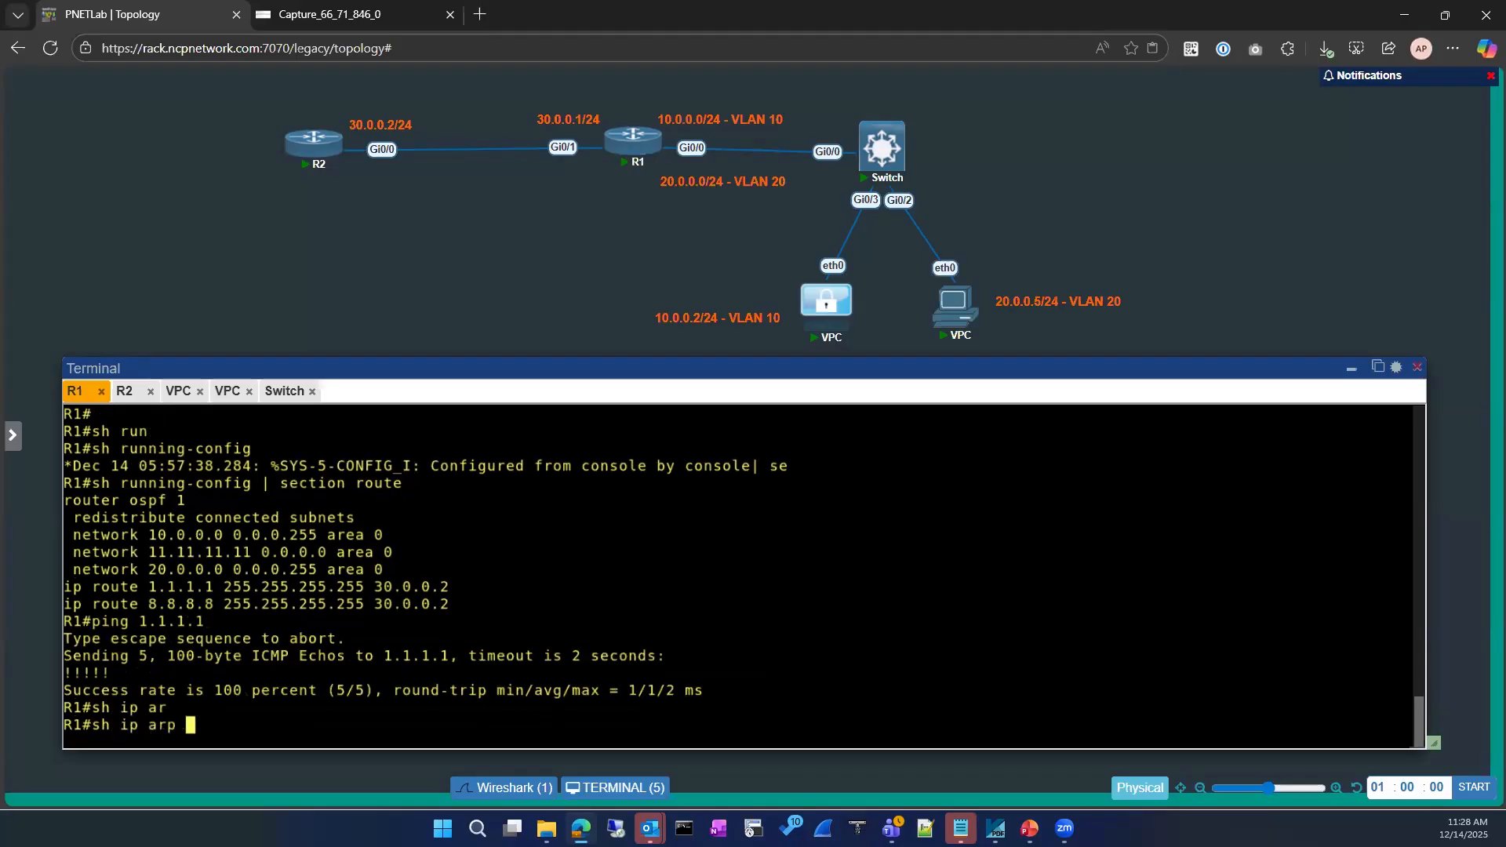
key(Return)
drag(69, 621, 816, 708)
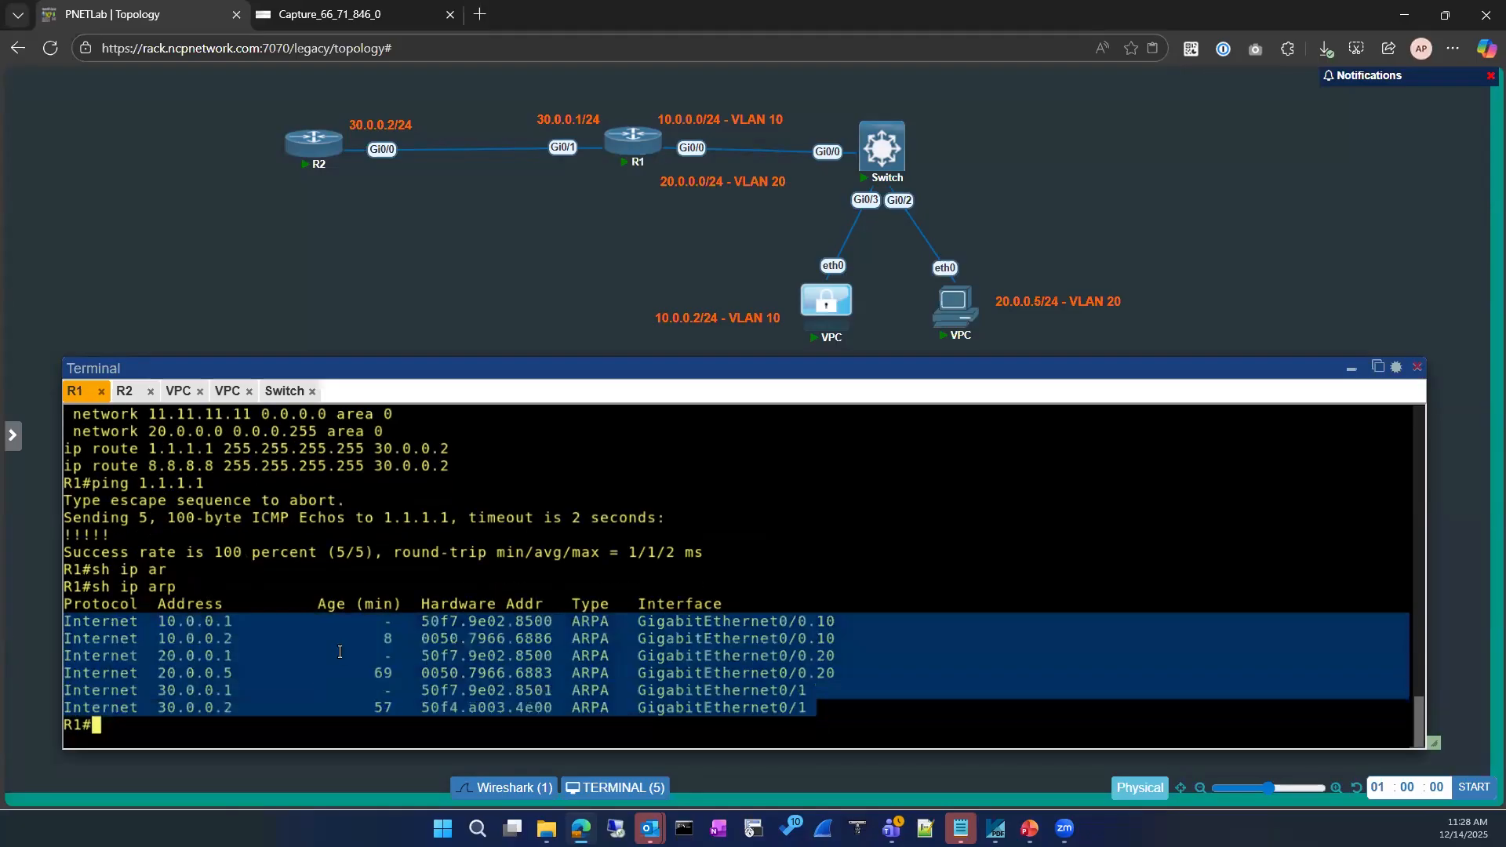
click(387, 473)
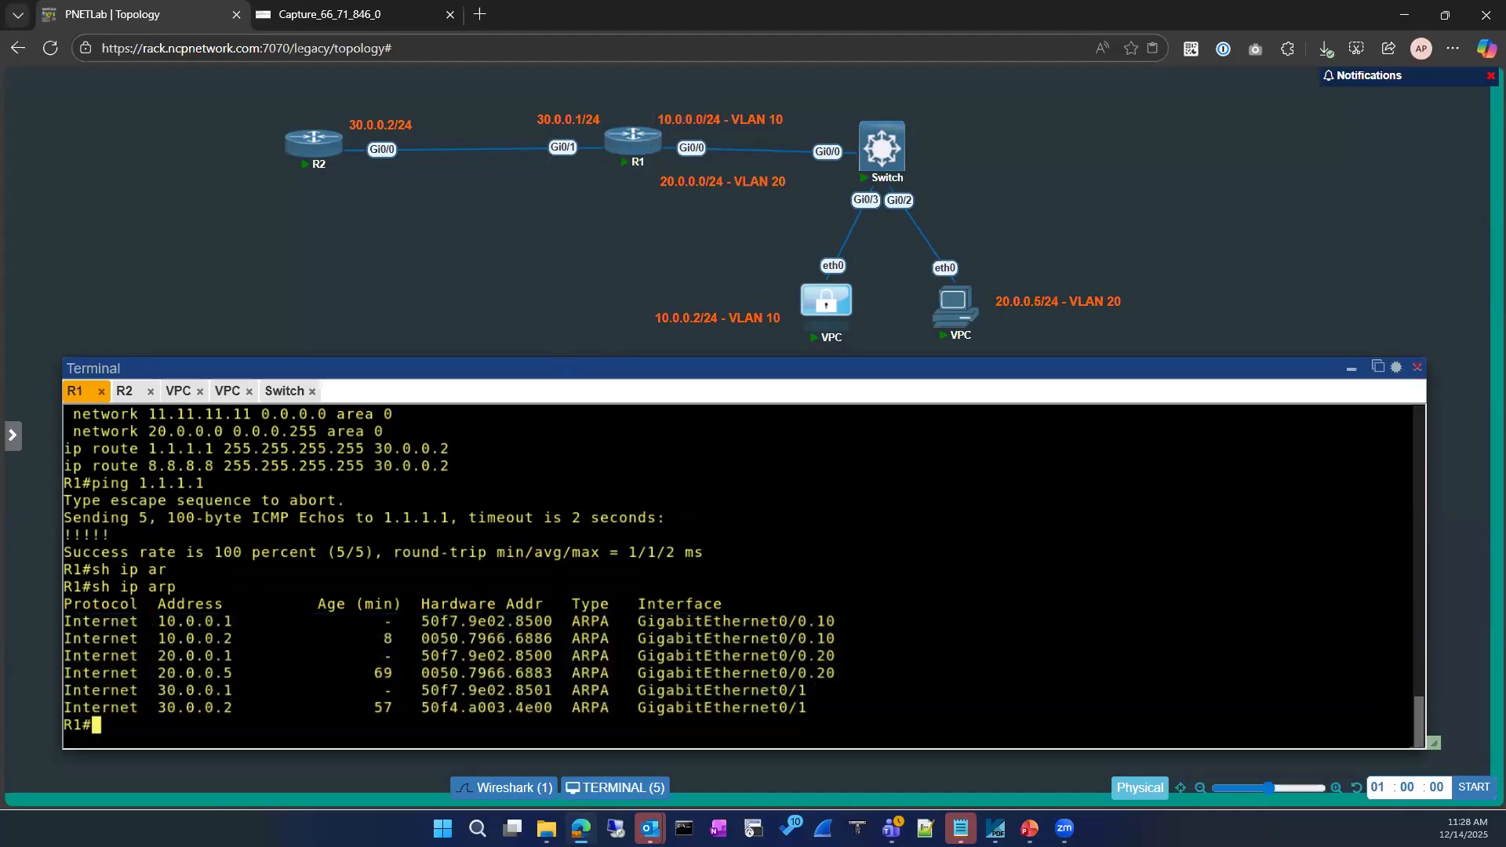
drag(562, 88, 589, 202)
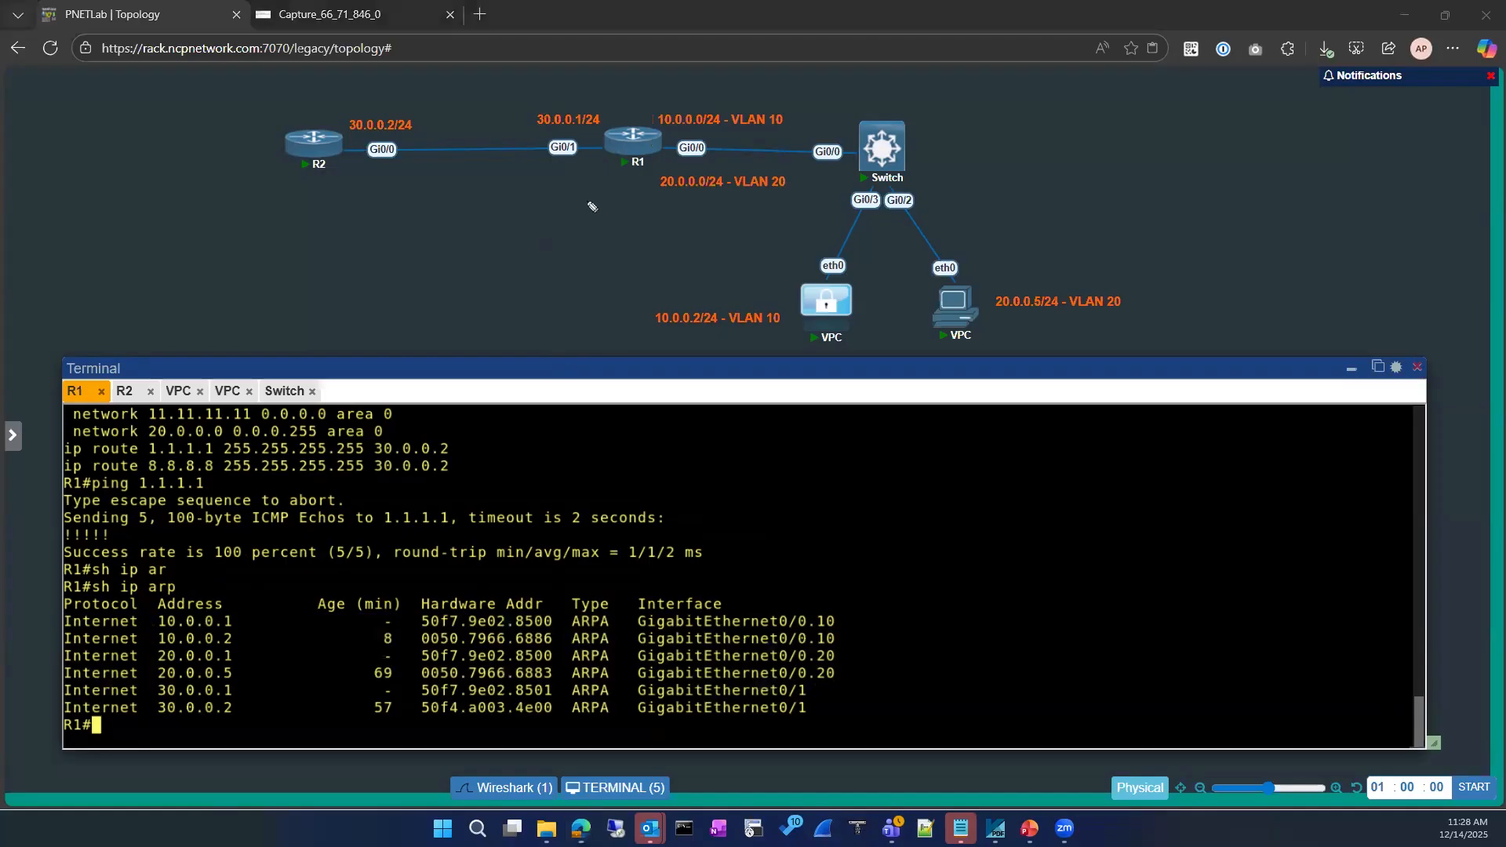
mouse_move(661, 91)
mouse_down()
mouse_move(683, 138)
mouse_move(796, 145)
mouse_up()
mouse_move(677, 155)
mouse_down()
mouse_move(650, 159)
mouse_move(749, 262)
mouse_up()
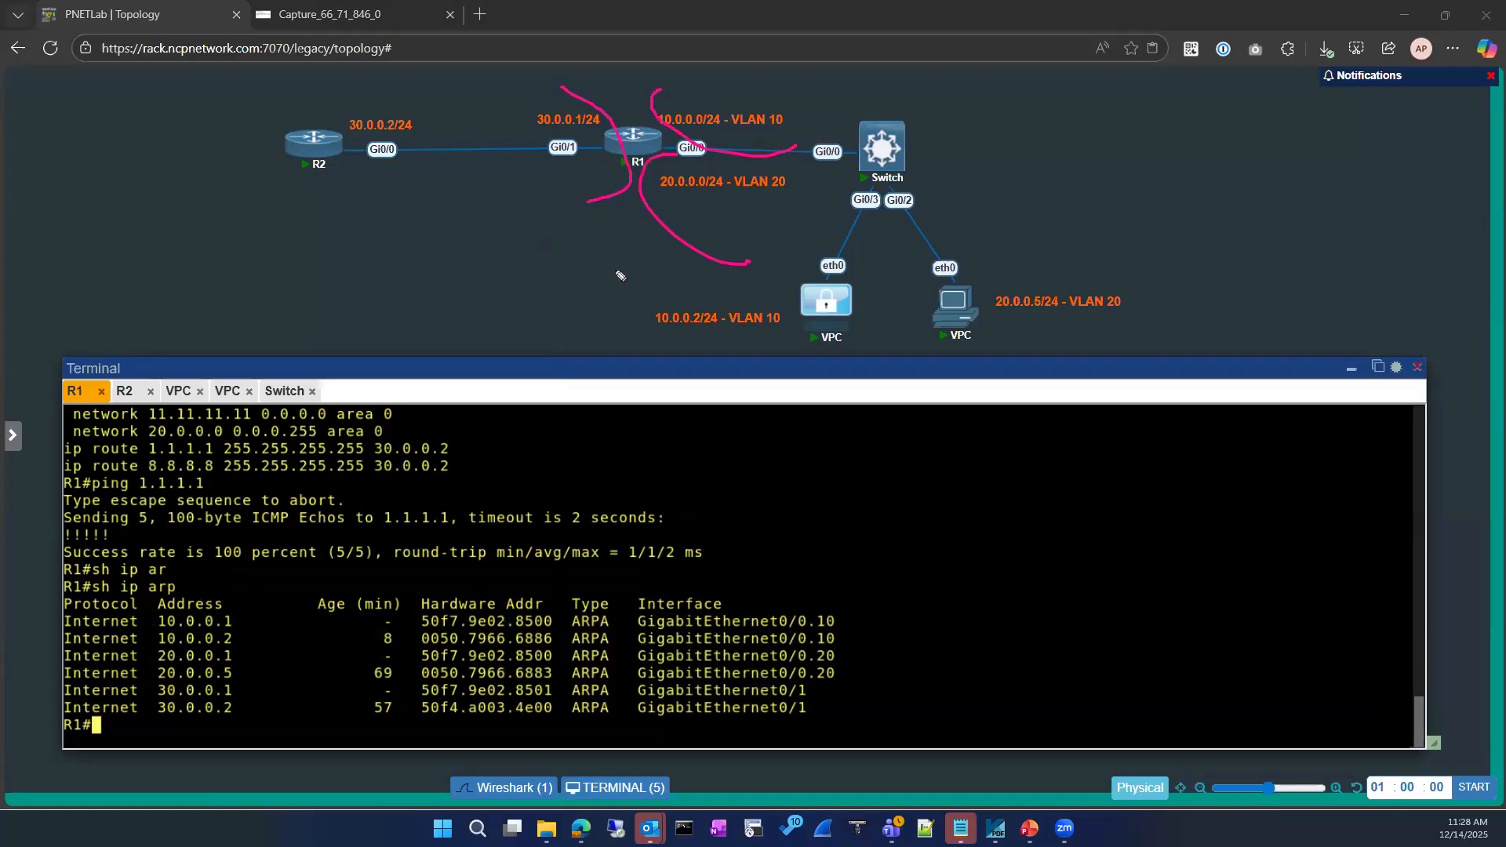
mouse_move(85, 590)
mouse_down()
mouse_move(906, 578)
mouse_move(581, 706)
mouse_up()
mouse_move(232, 723)
mouse_down()
mouse_move(61, 619)
mouse_move(180, 569)
mouse_up()
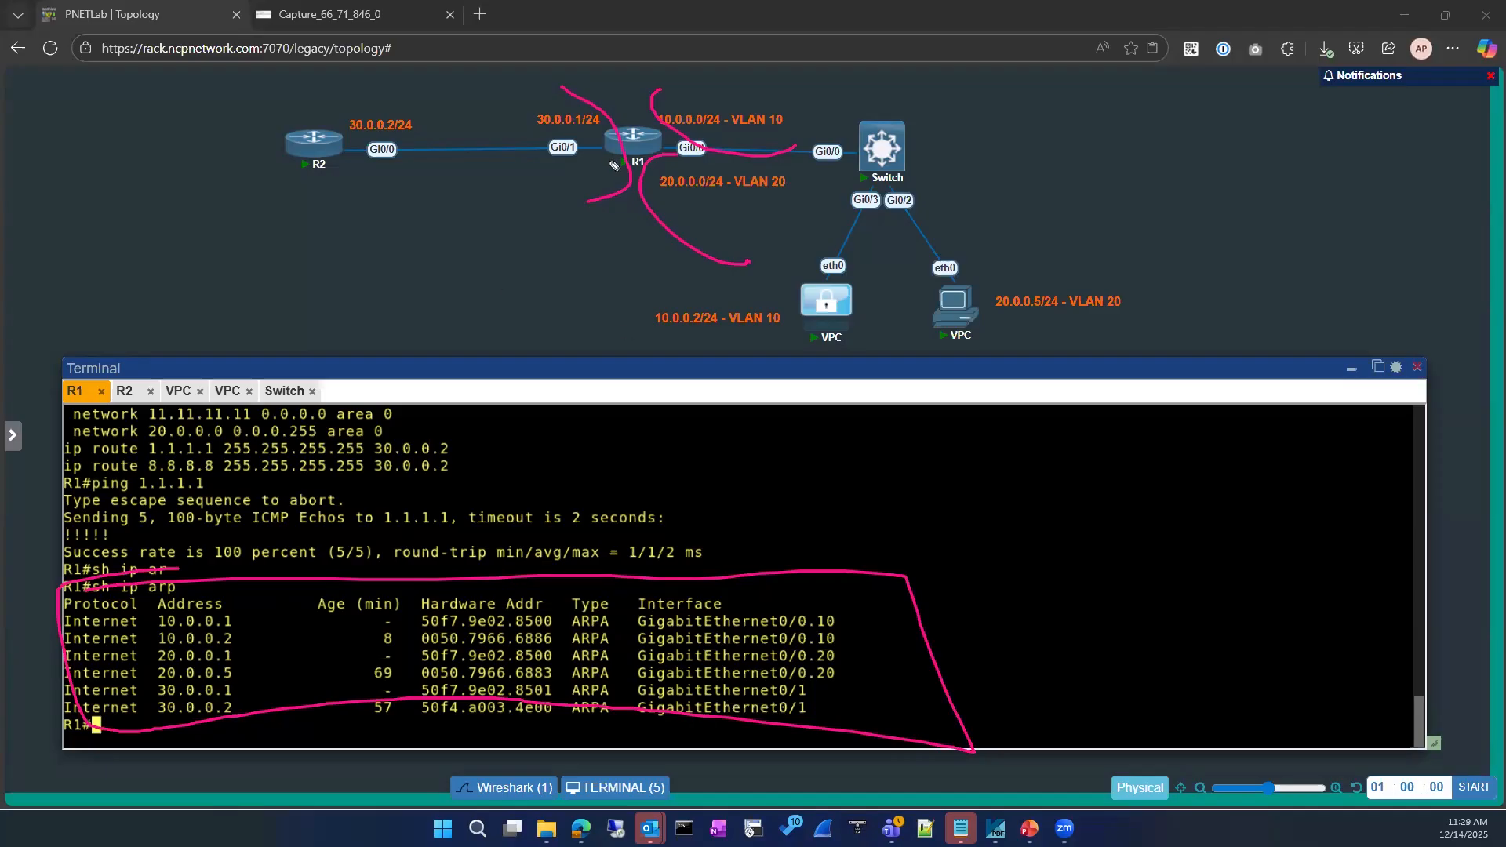
key(Escape)
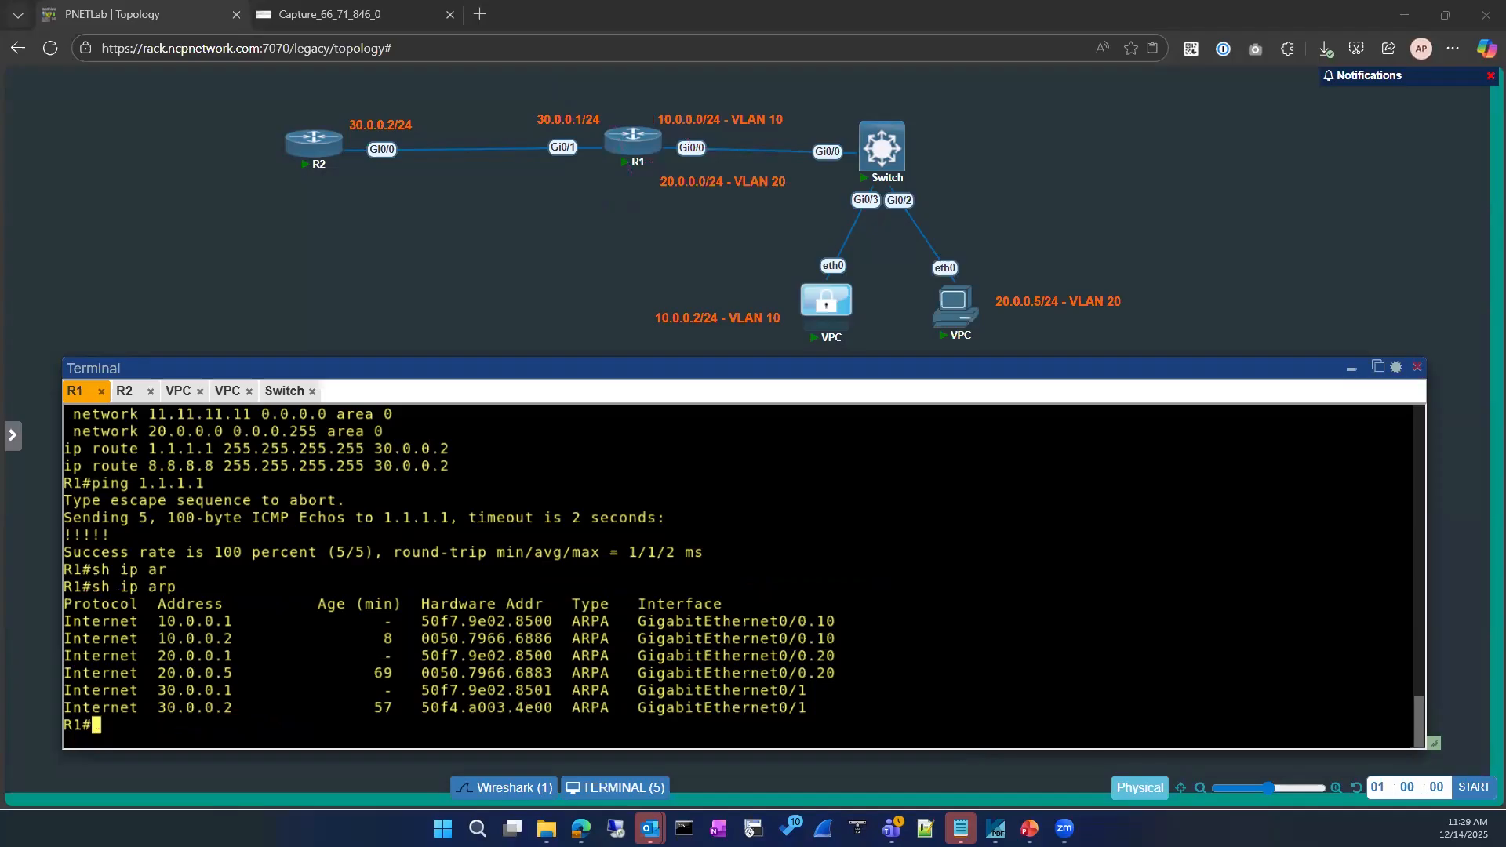
Show R1's route configuration and copy the static route line for 1.1.1.1
text(sho)
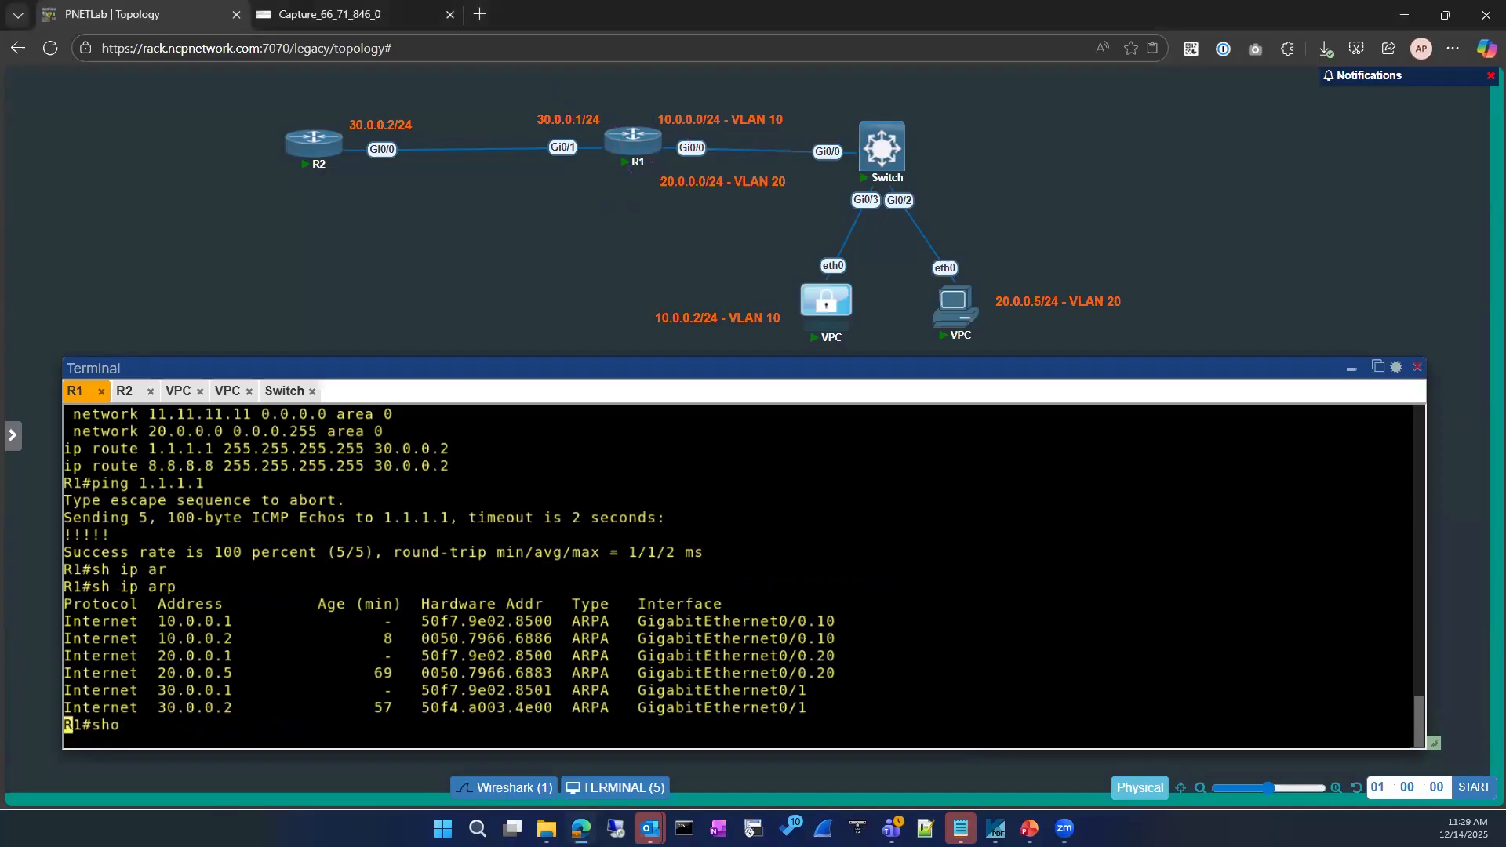
key(Tab)
text(run)
key(Tab)
text(|m)
key(BackSpace)
text(se)
key(Tab)
text(route)
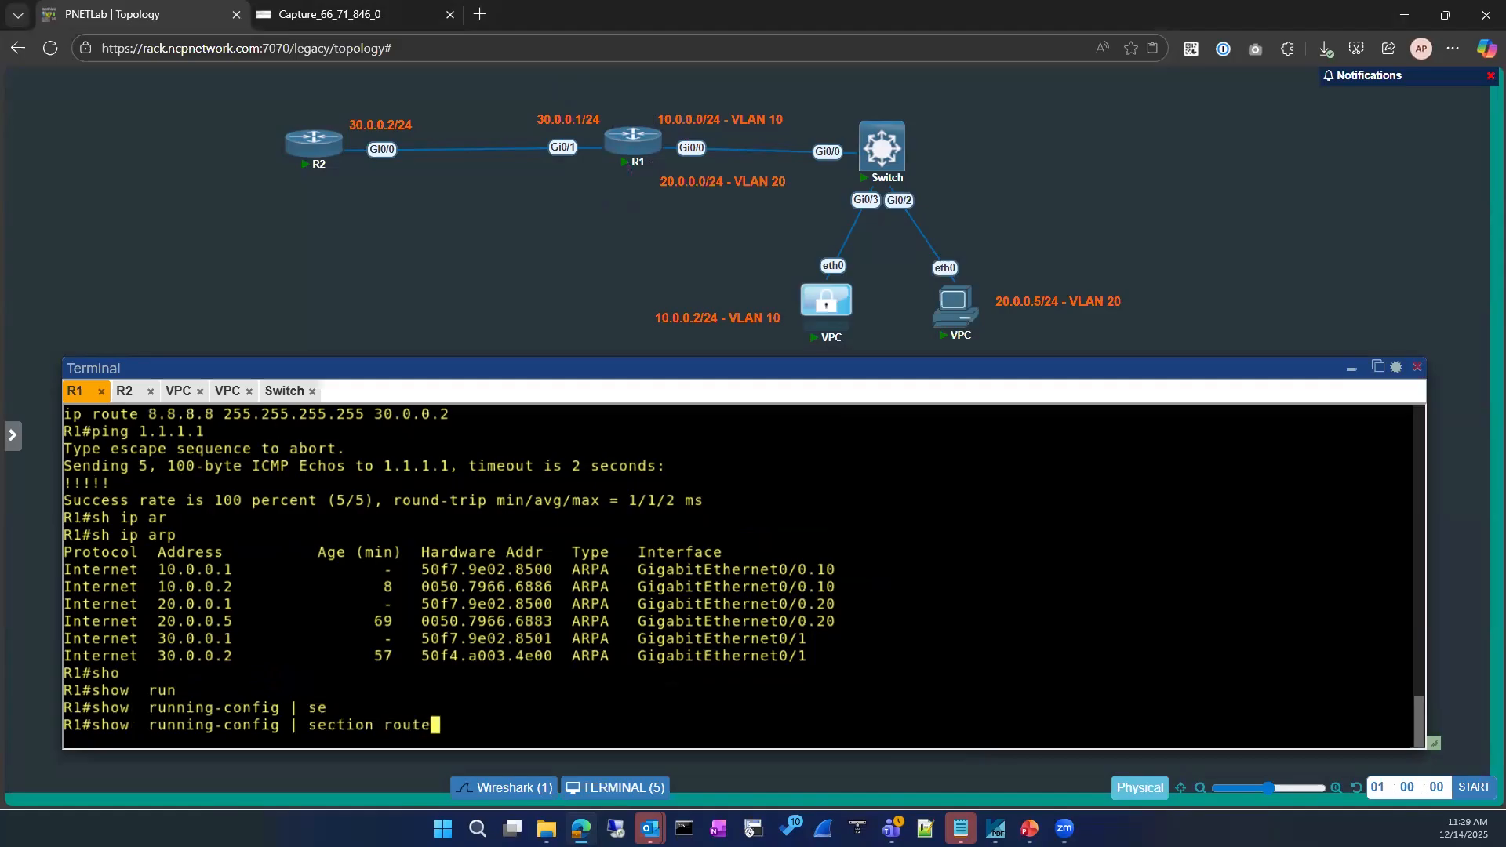
key(Return)
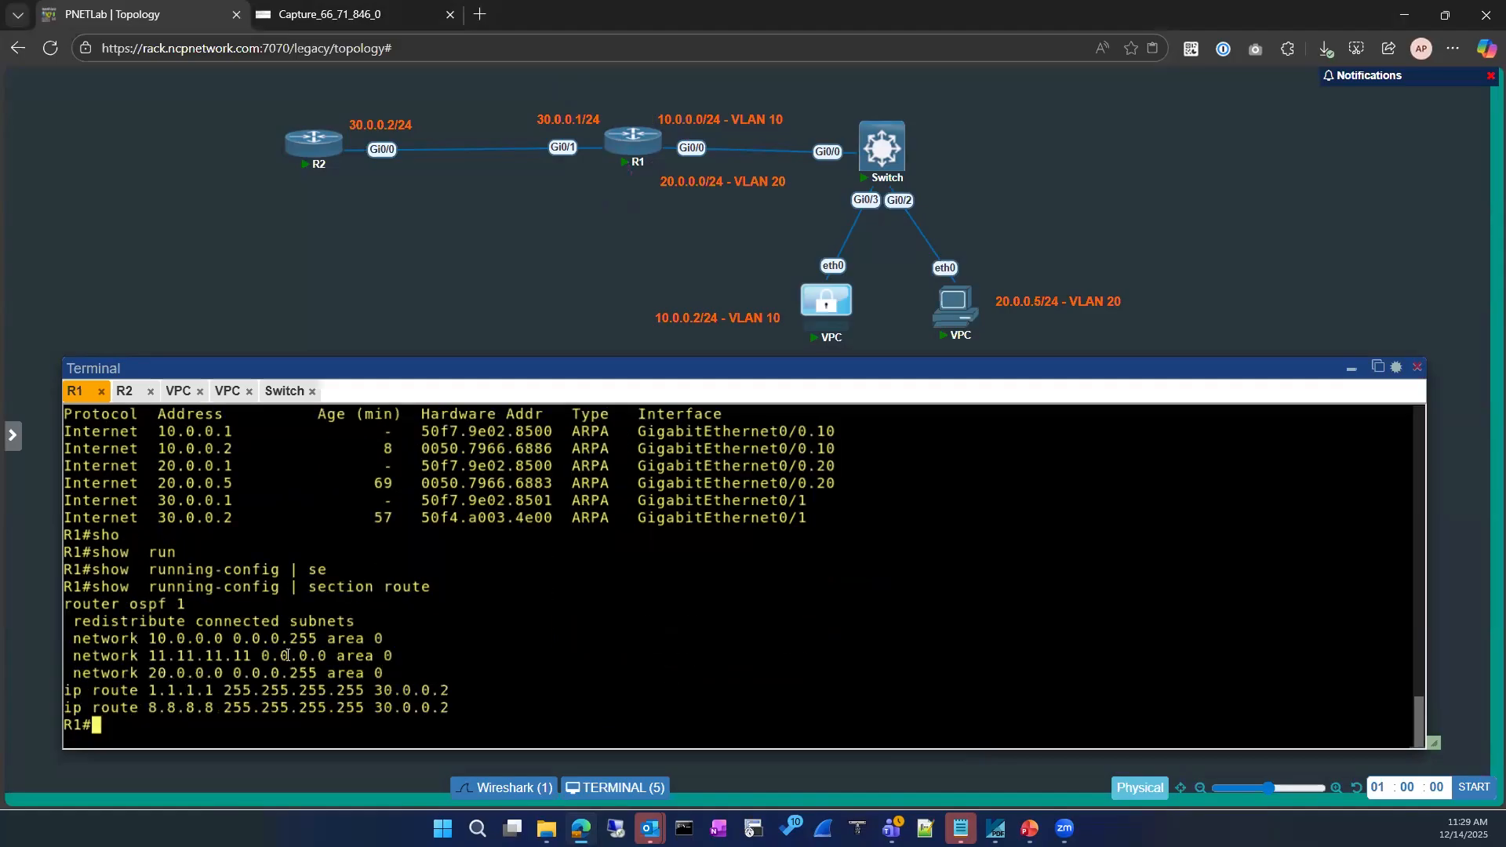
drag(65, 691, 454, 694)
Delete the route with 'no ip route 1.1.1.1 255.255.255.255 30.0.0.2'
text(conf)
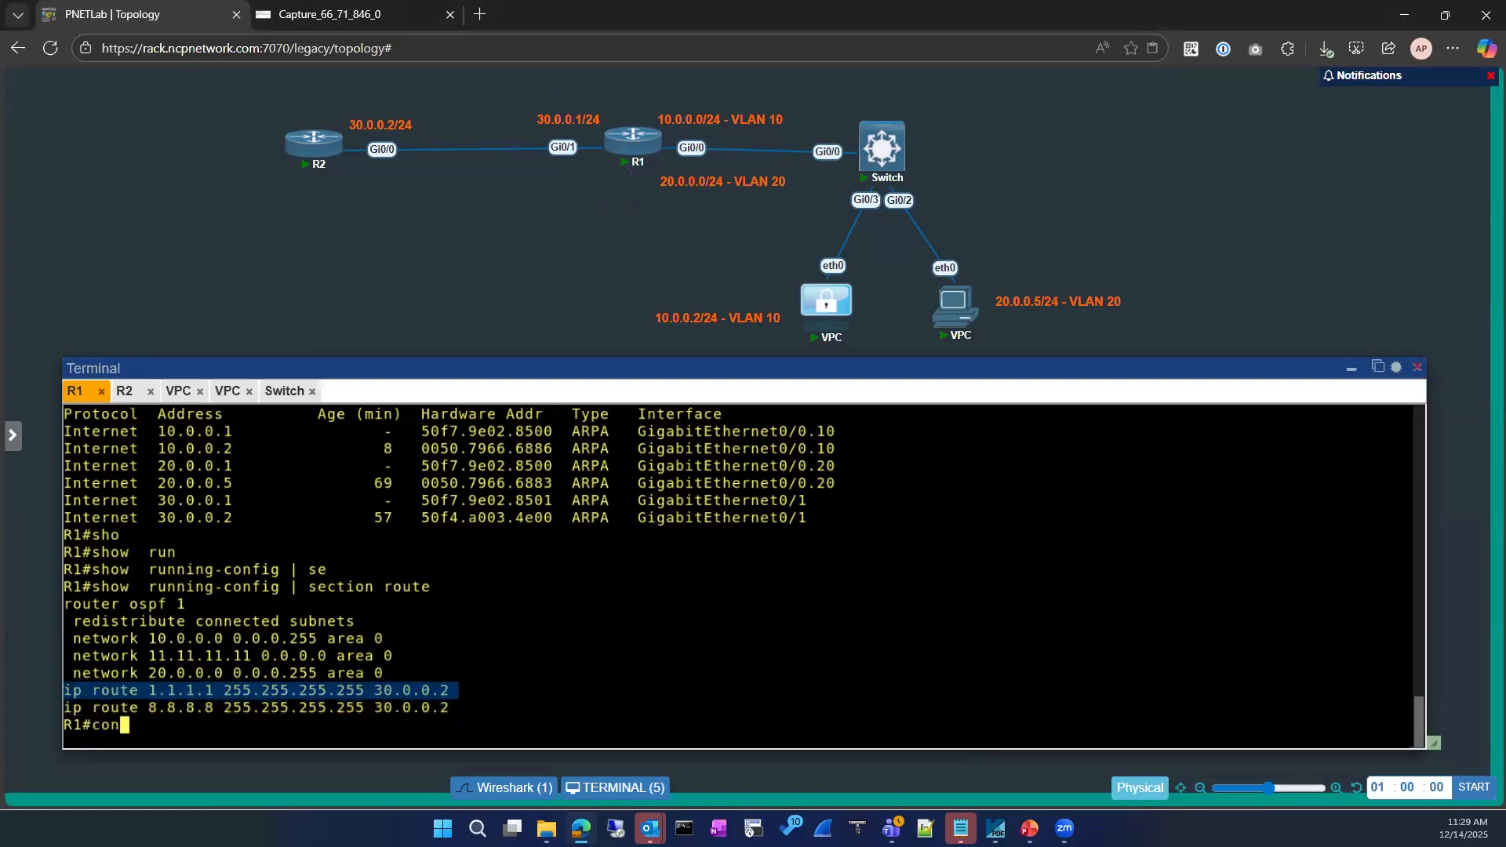
key(Tab)
key(Return)
key(Return)
right_click(622, 622)
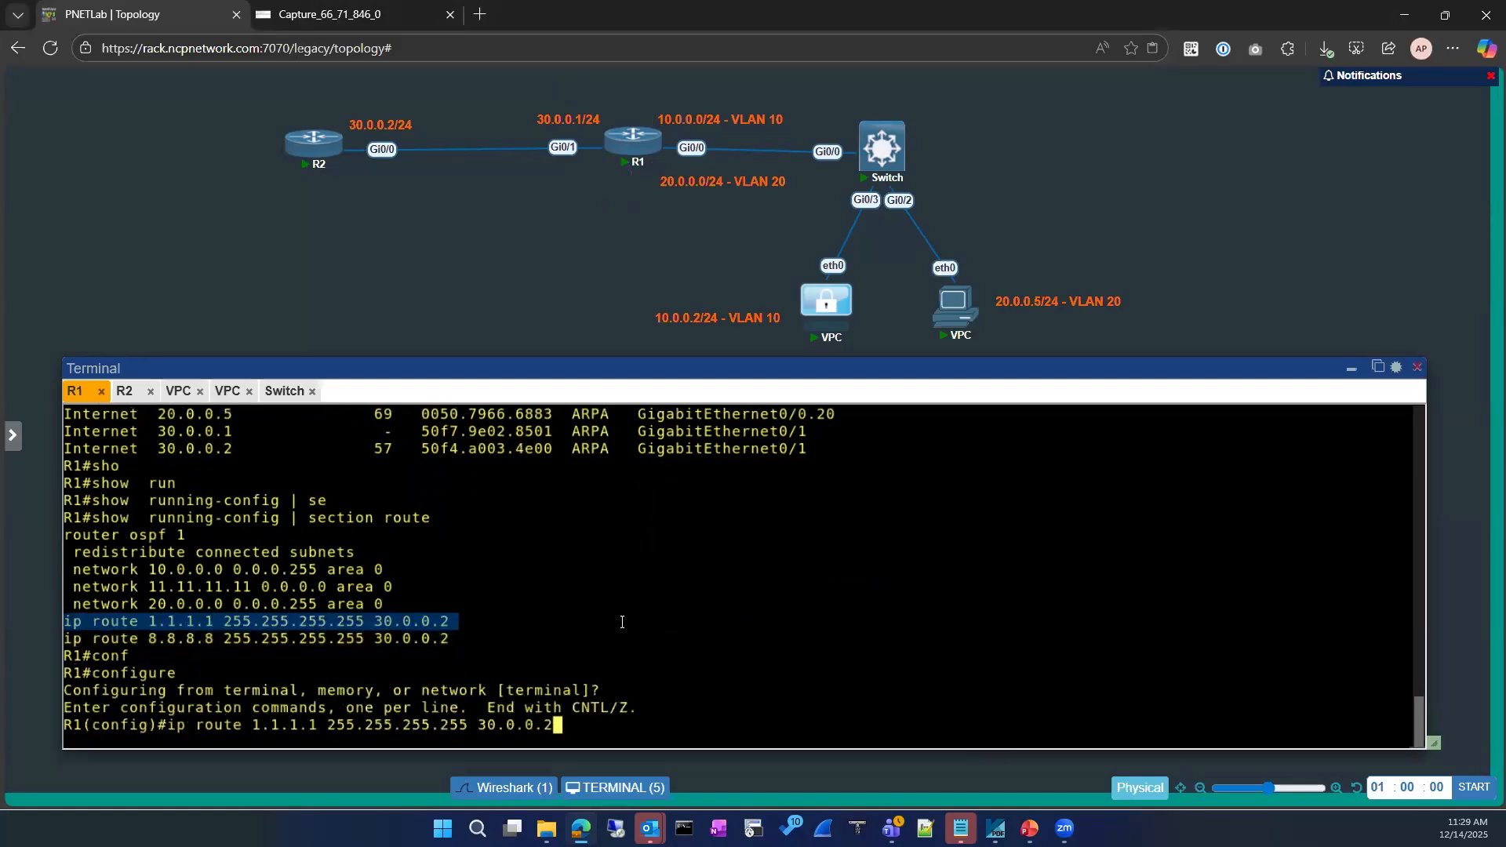
key(ctrl+a)
text(no)
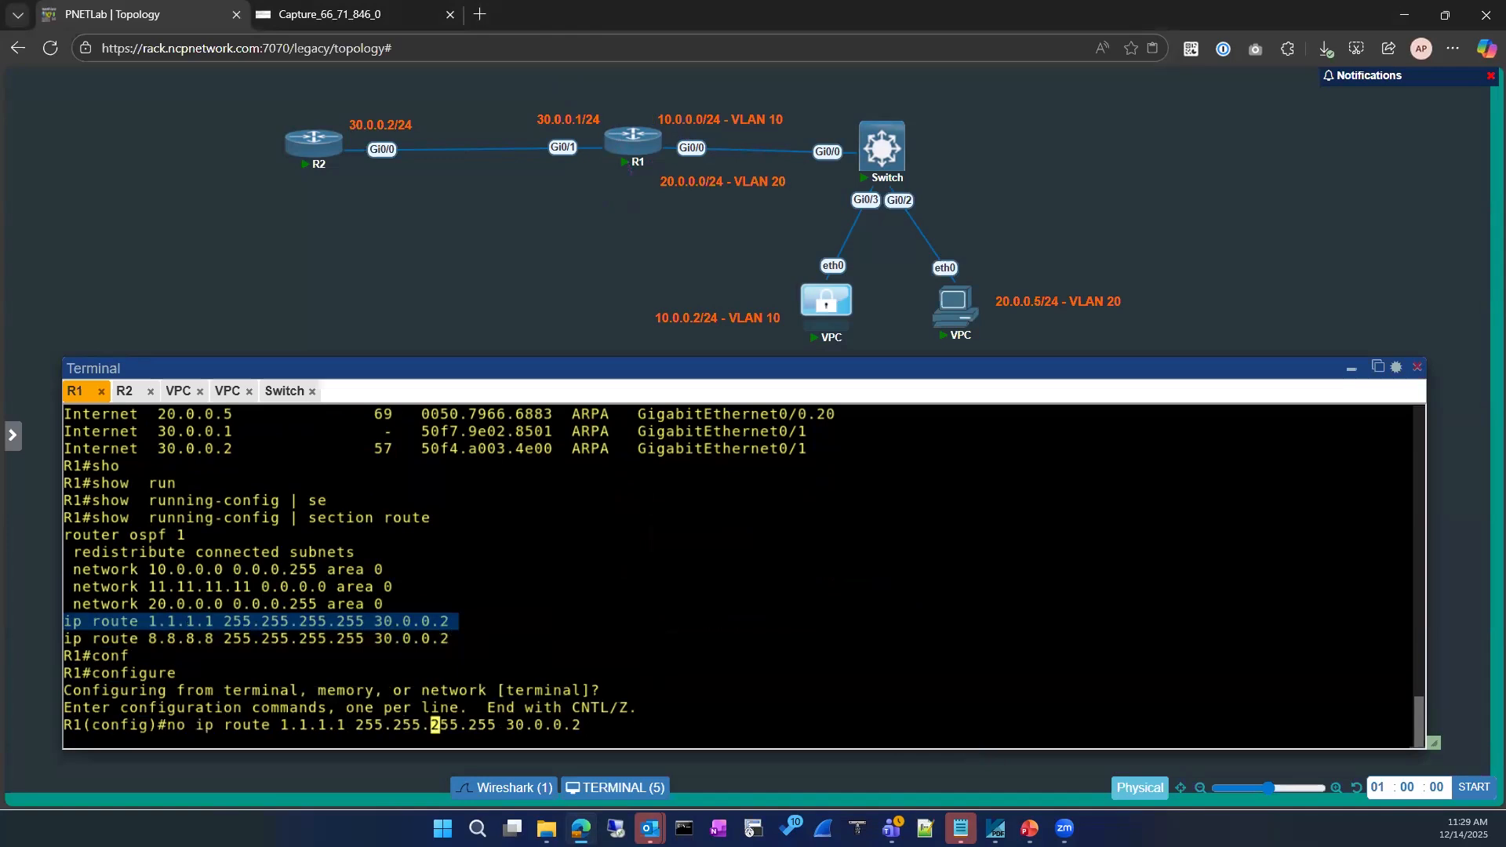
key(Return)
Add 'ip route 1.1.1.1 255.255.255.255 gi0/1' using exit interface GigabitEthernet0/1
key(Up)
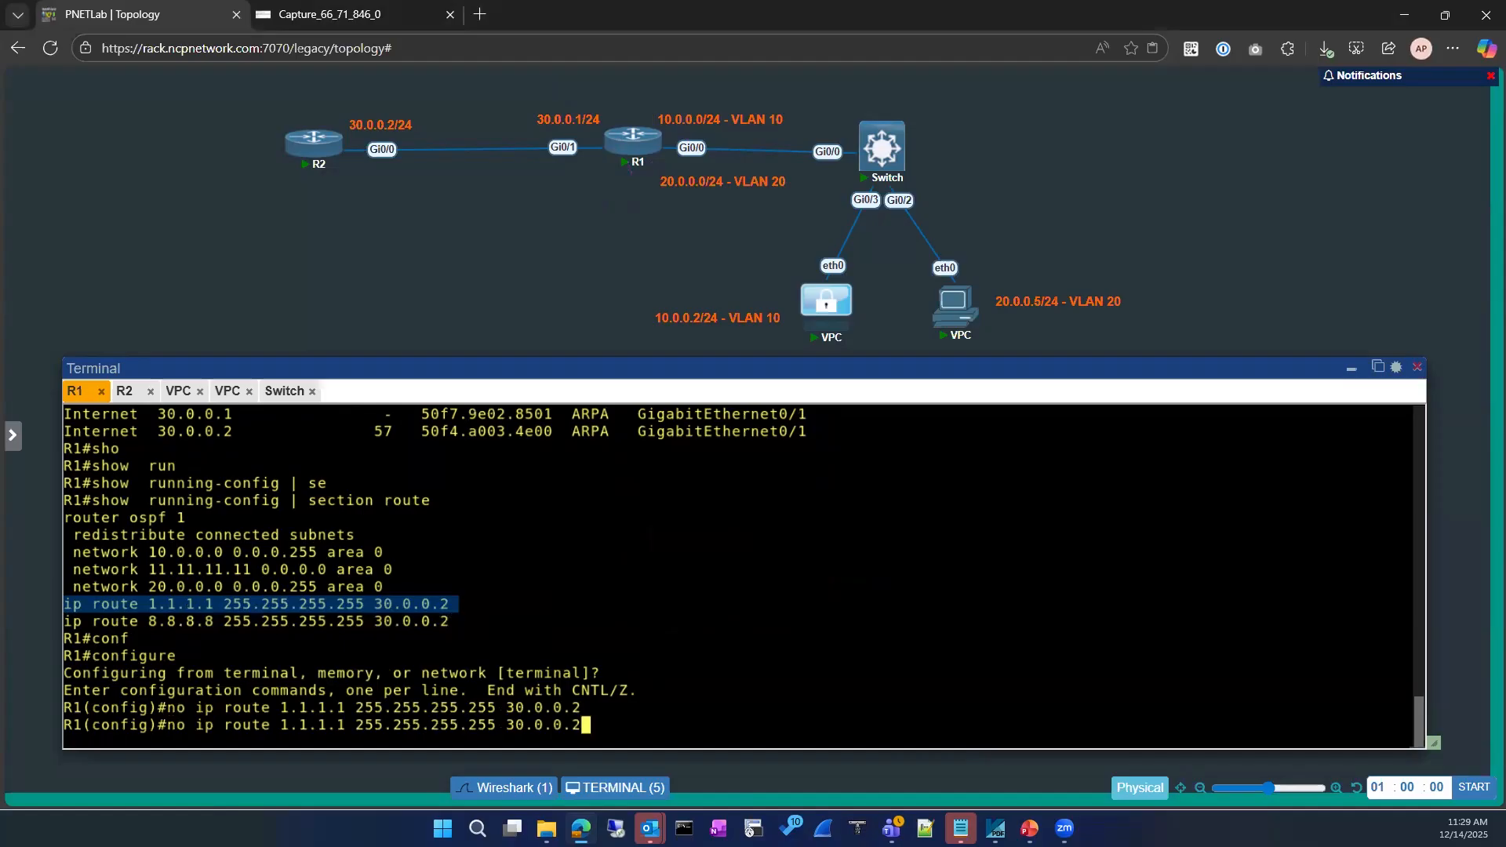
key(Left)
key(Left)
key(Left)
key(Left)
key(Left)
key(Left)
key(Left)
key(Left)
key(Left)
key(Left)
key(Left)
key(Left)
key(Left)
key(Left)
key(Left)
key(Left)
key(Left)
key(Left)
key(Left)
key(Left)
key(Left)
key(Left)
key(Left)
key(Left)
key(Left)
key(Left)
key(Left)
key(Left)
key(Left)
key(Left)
key(Left)
key(Left)
key(BackSpace)
key(BackSpace)
key(BackSpace)
key(Right)
key(Right)
key(Right)
key(Right)
key(Right)
key(Right)
key(Right)
key(Right)
key(Right)
key(Right)
key(Right)
key(Right)
key(Right)
key(Right)
key(Right)
key(Right)
key(Right)
key(Right)
key(Right)
key(Right)
key(Right)
key(Right)
key(Right)
key(Right)
key(Right)
key(Right)
key(Right)
key(Right)
key(Right)
key(Right)
key(Right)
key(Right)
key(Right)
key(Right)
key(Right)
key(Right)
key(Right)
key(Right)
key(Right)
key(BackSpace)
key(BackSpace)
key(BackSpace)
key(BackSpace)
key(BackSpace)
key(BackSpace)
key(BackSpace)
key(BackSpace)
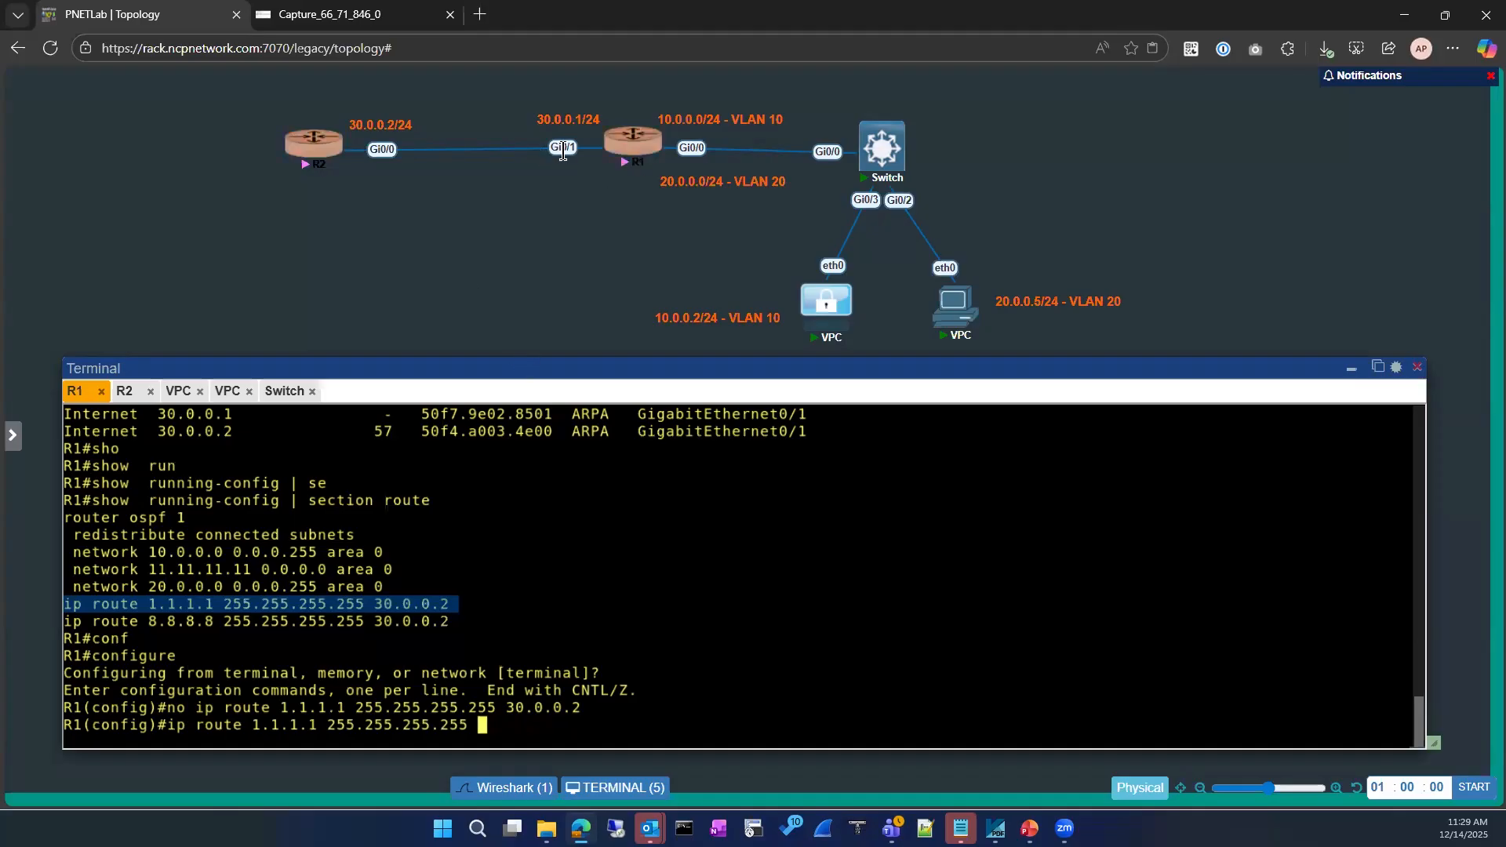
click(730, 597)
text(gi)
key(Tab)
text(0/1)
key(Return)
Exit configuration mode and enter 'sh ip route' at R1's prompt
text(exit)
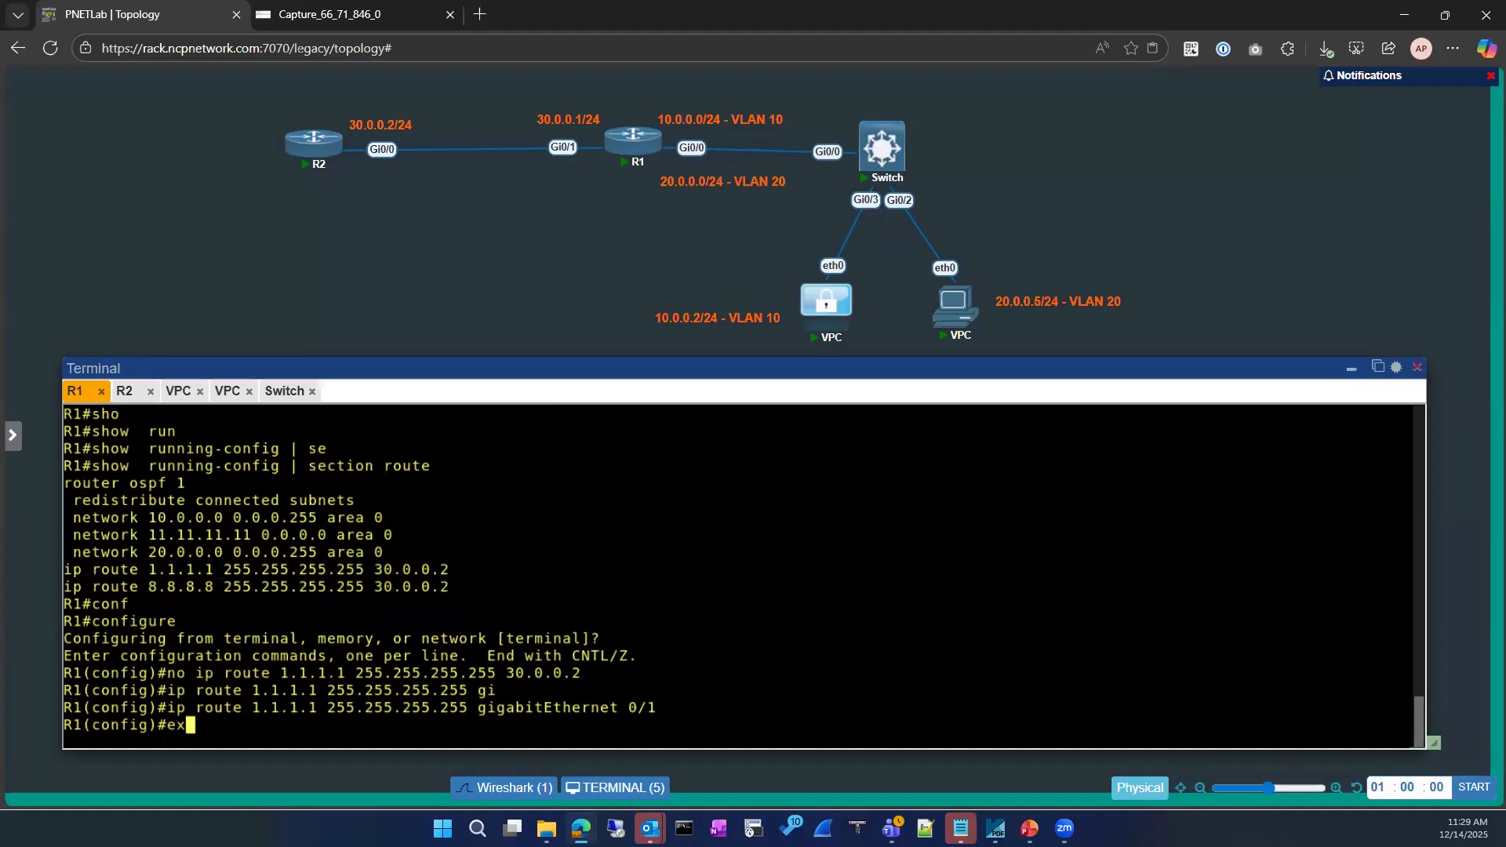
key(Return)
key(Return)
text(sh ip route)
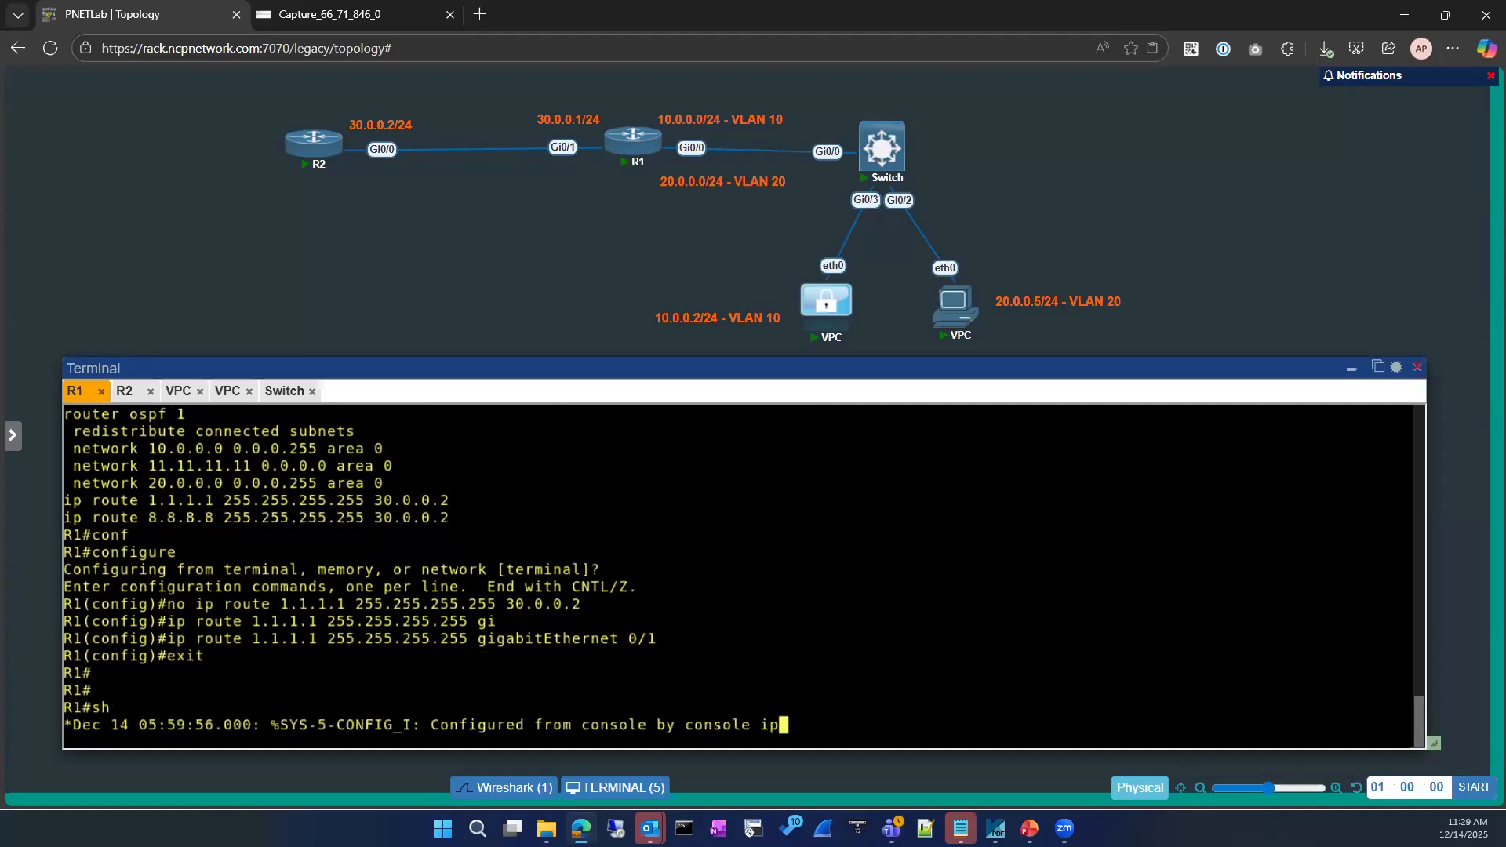
key(Return)
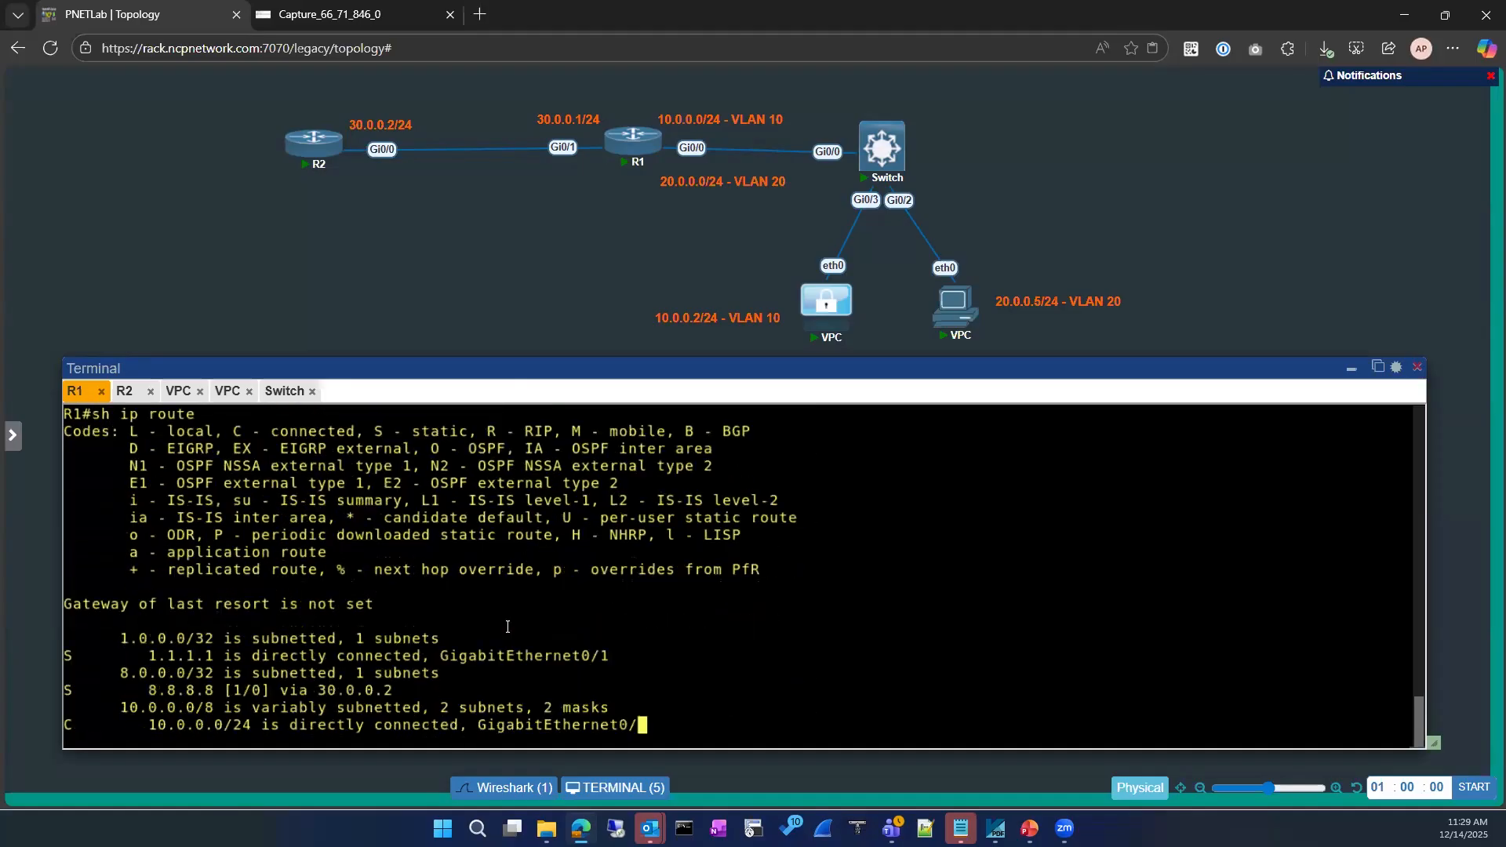
Highlight R1's route to 1.1.1.1 via GigabitEthernet0/1, then page through the routing table
drag(108, 570, 603, 576)
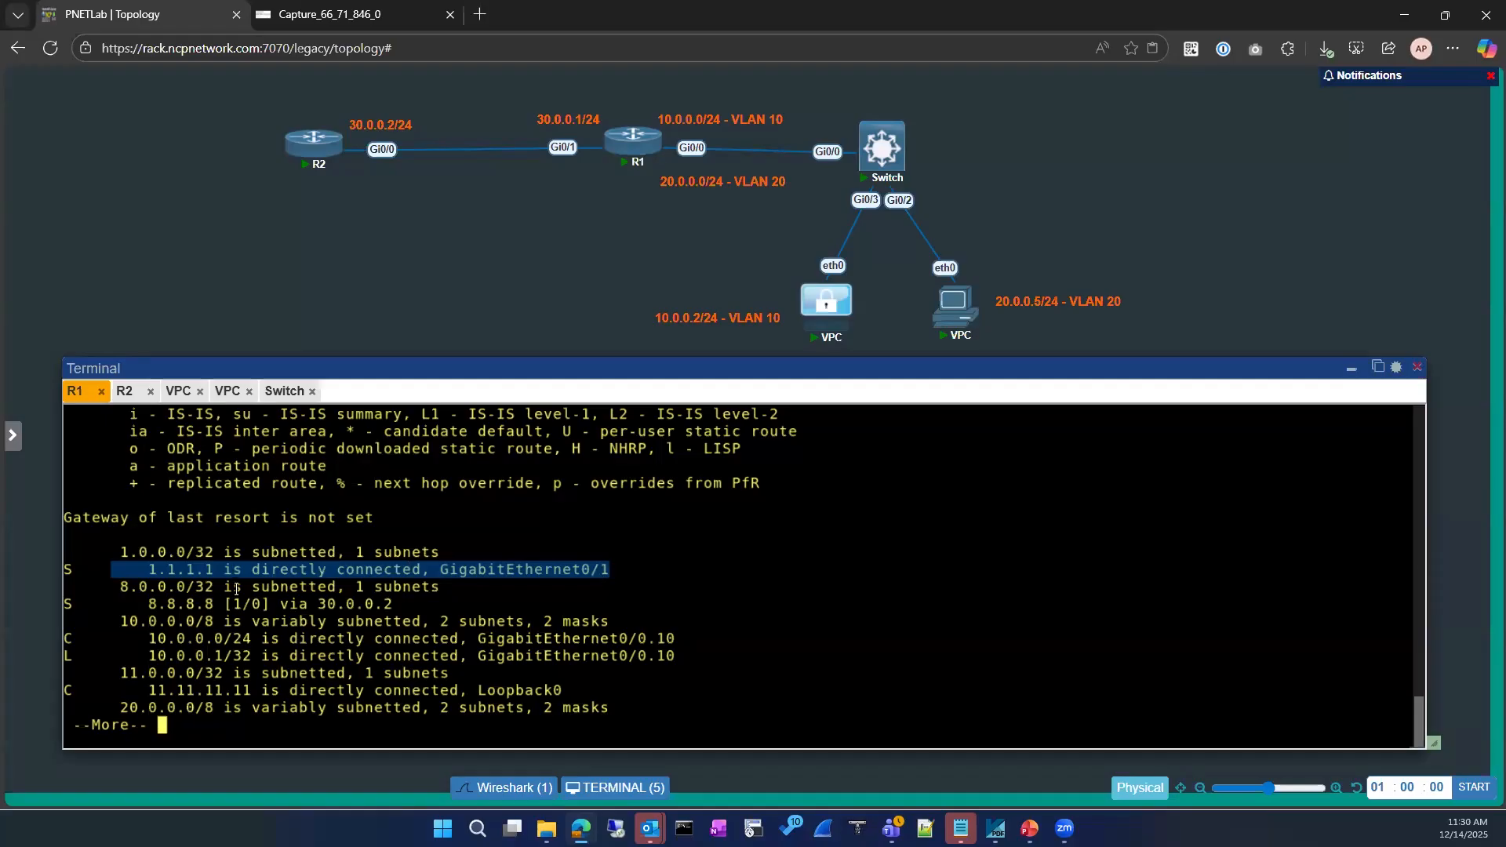
drag(141, 570, 206, 567)
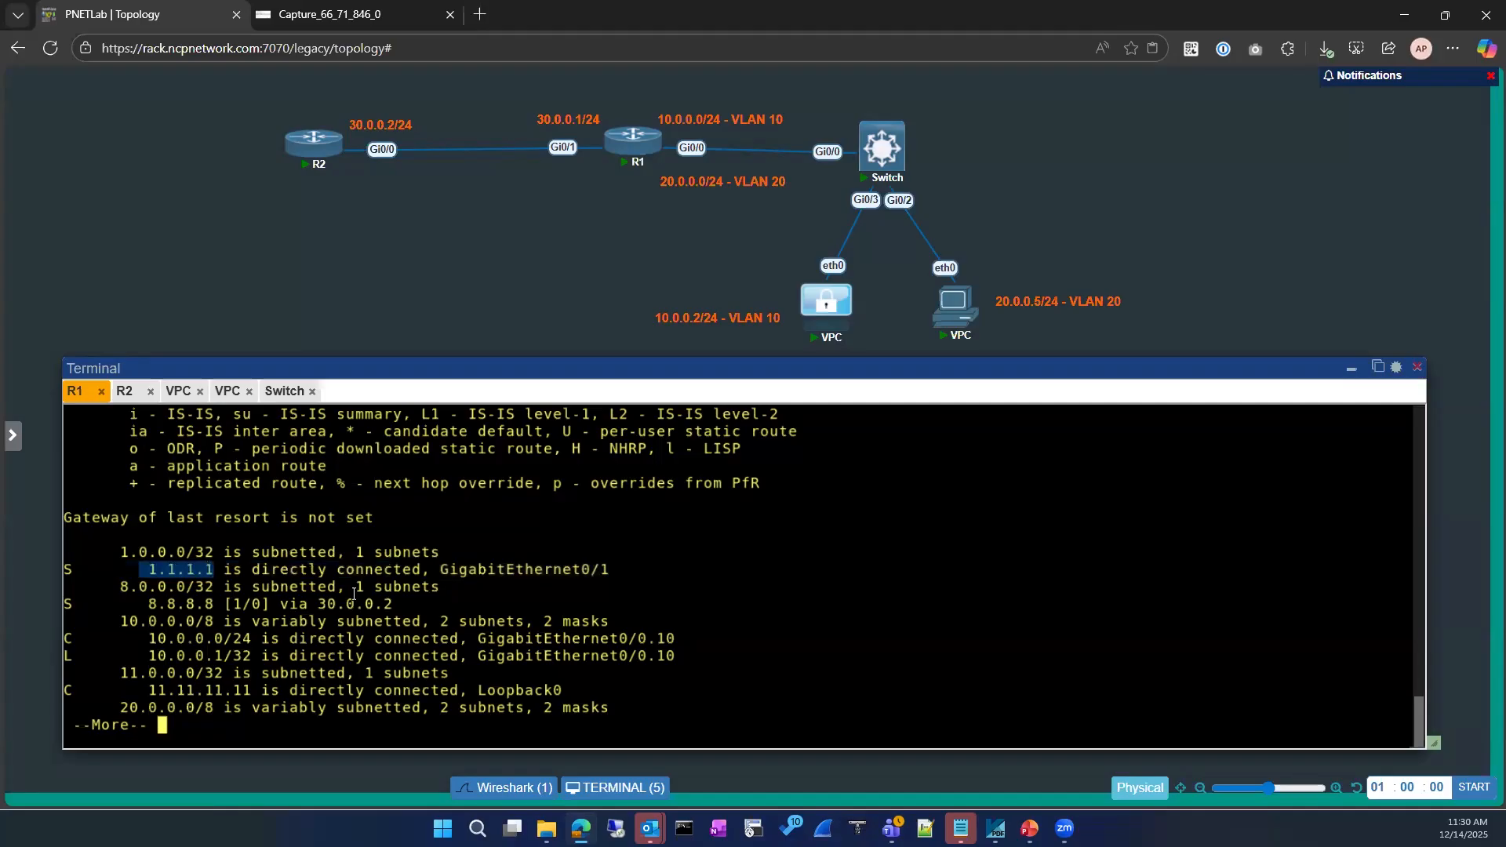
drag(438, 569, 603, 570)
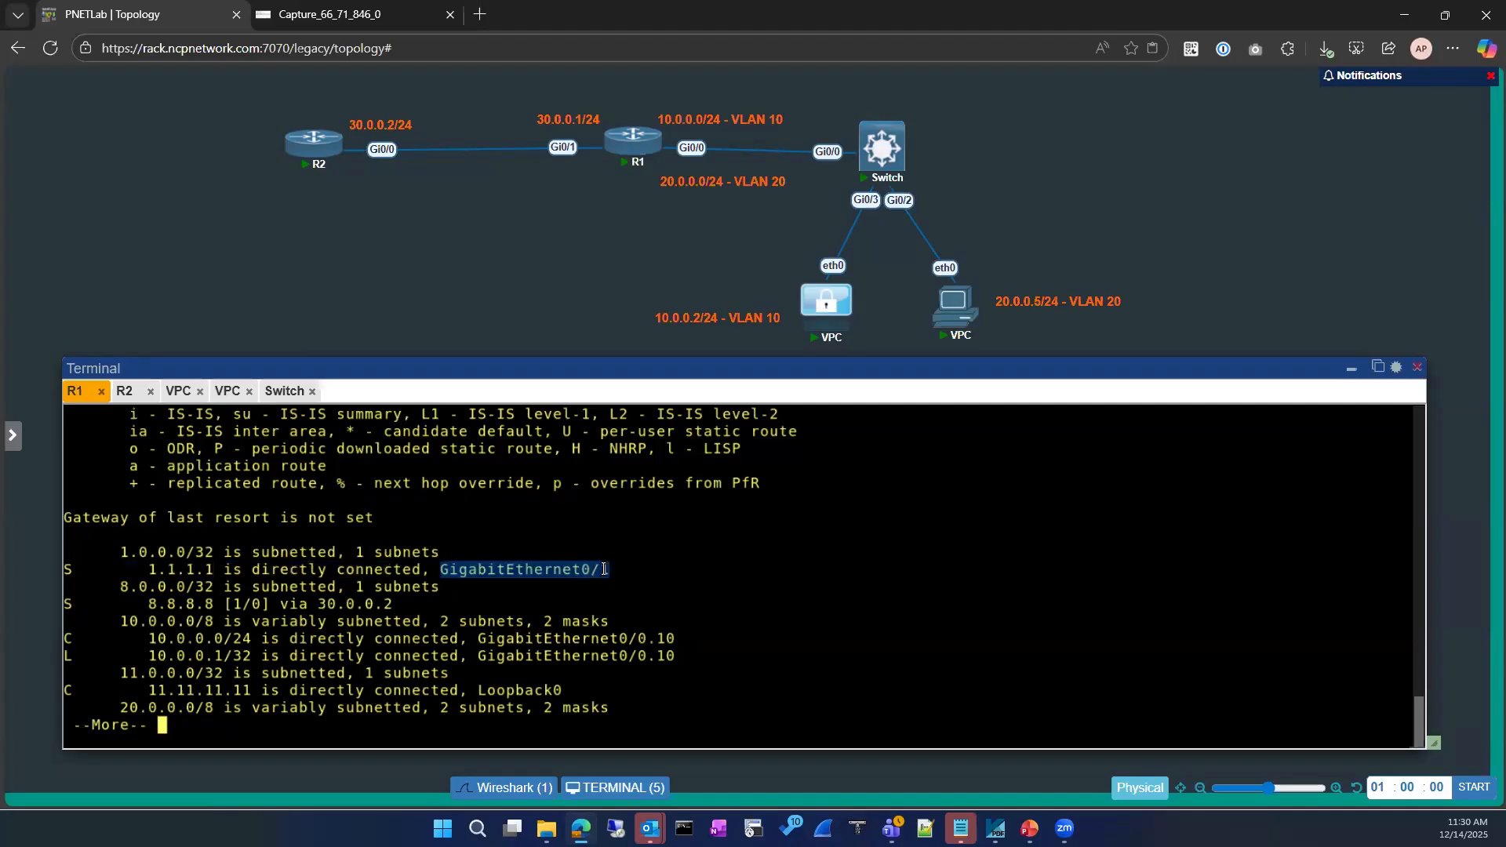
key(space)
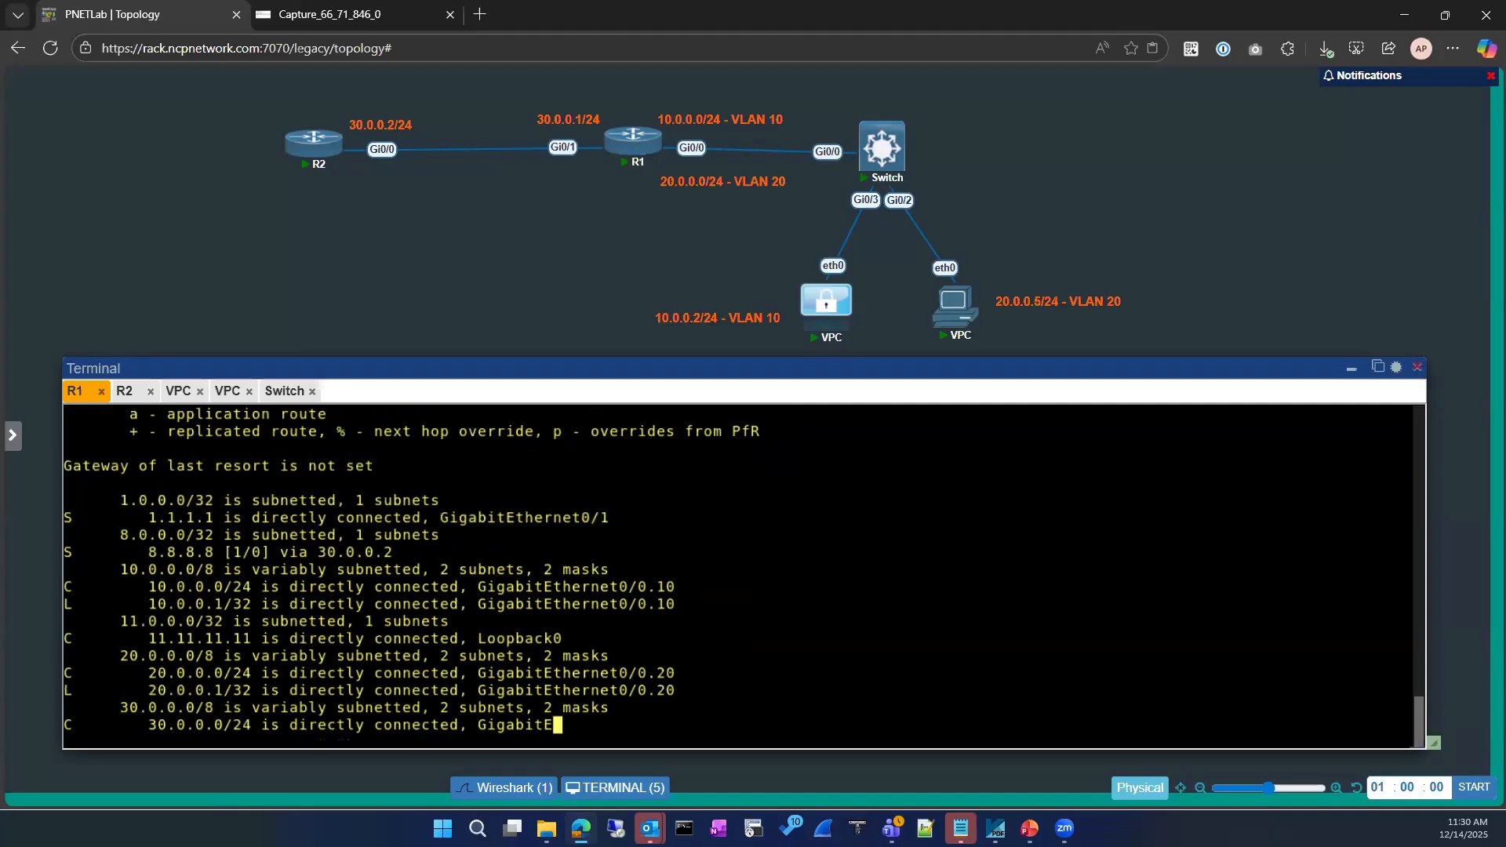
Redisplay R1's ARP table and highlight the new 1.1.1.1 entry
key(Up)
key(Up)
key(Up)
key(Up)
key(Up)
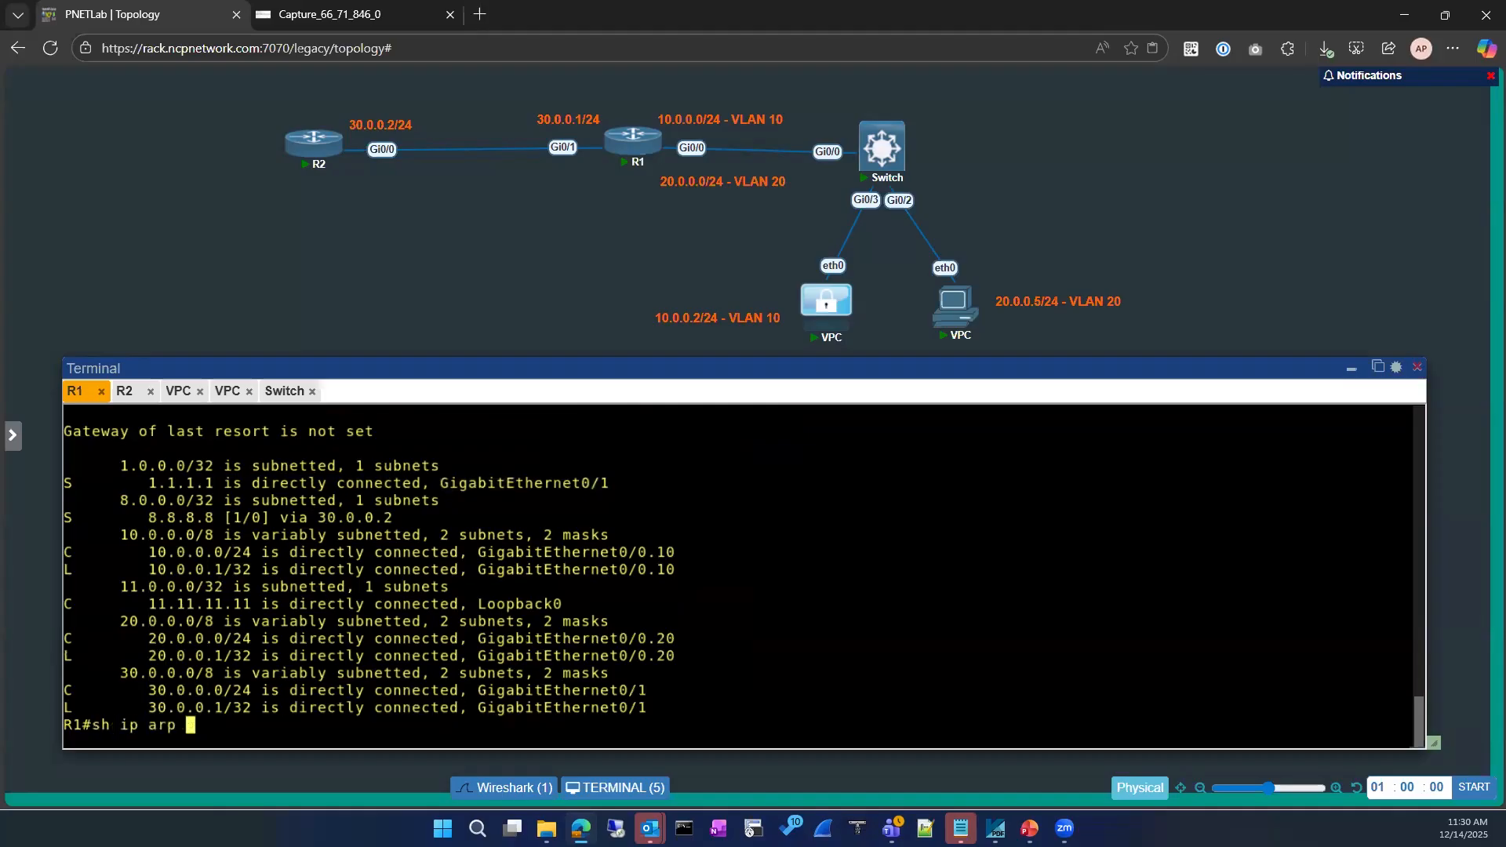
key(BackSpace)
key(Return)
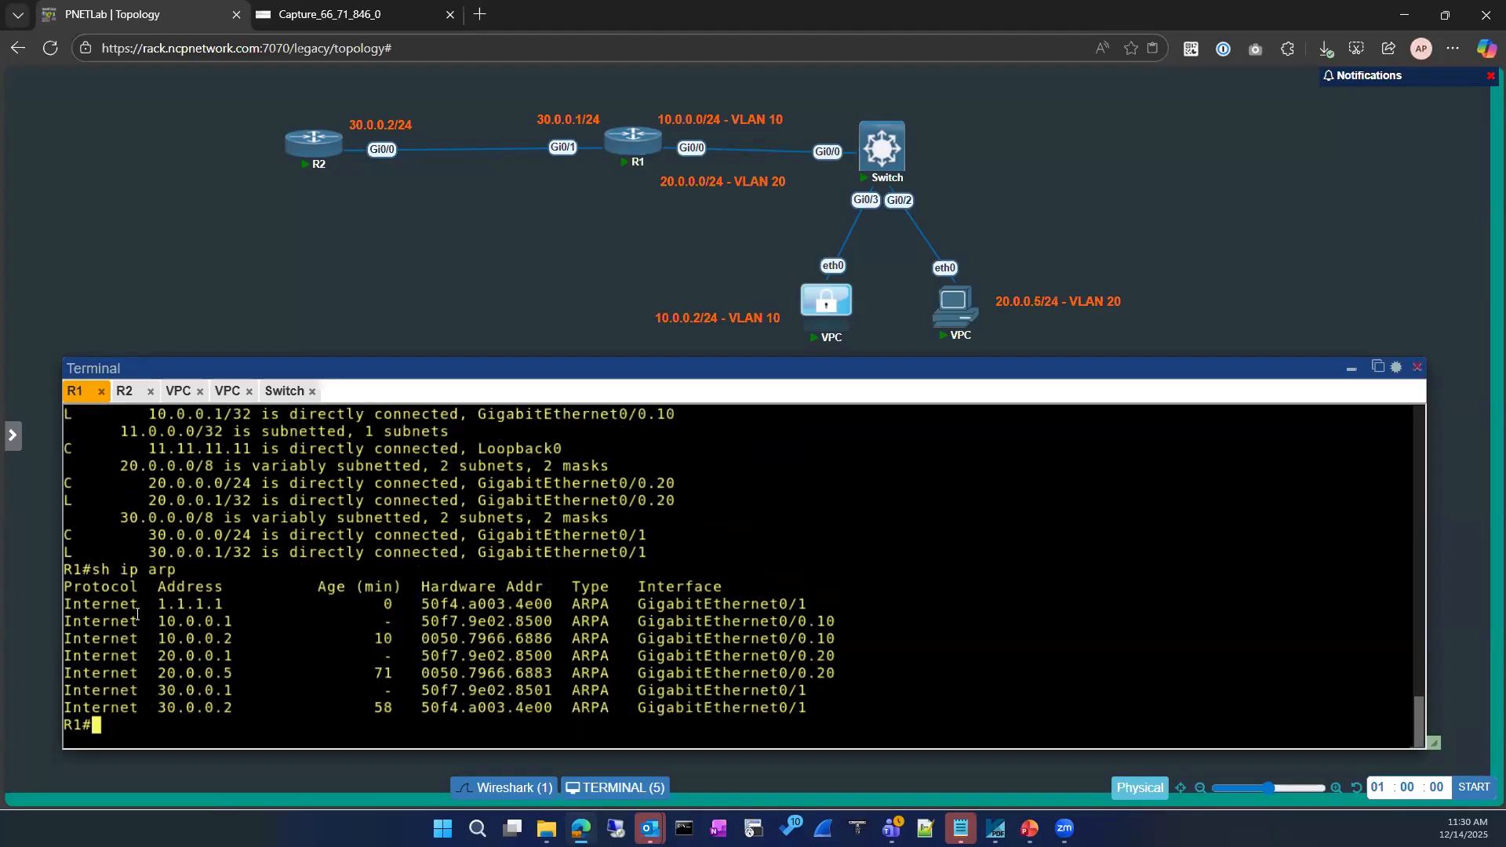
drag(69, 606, 550, 608)
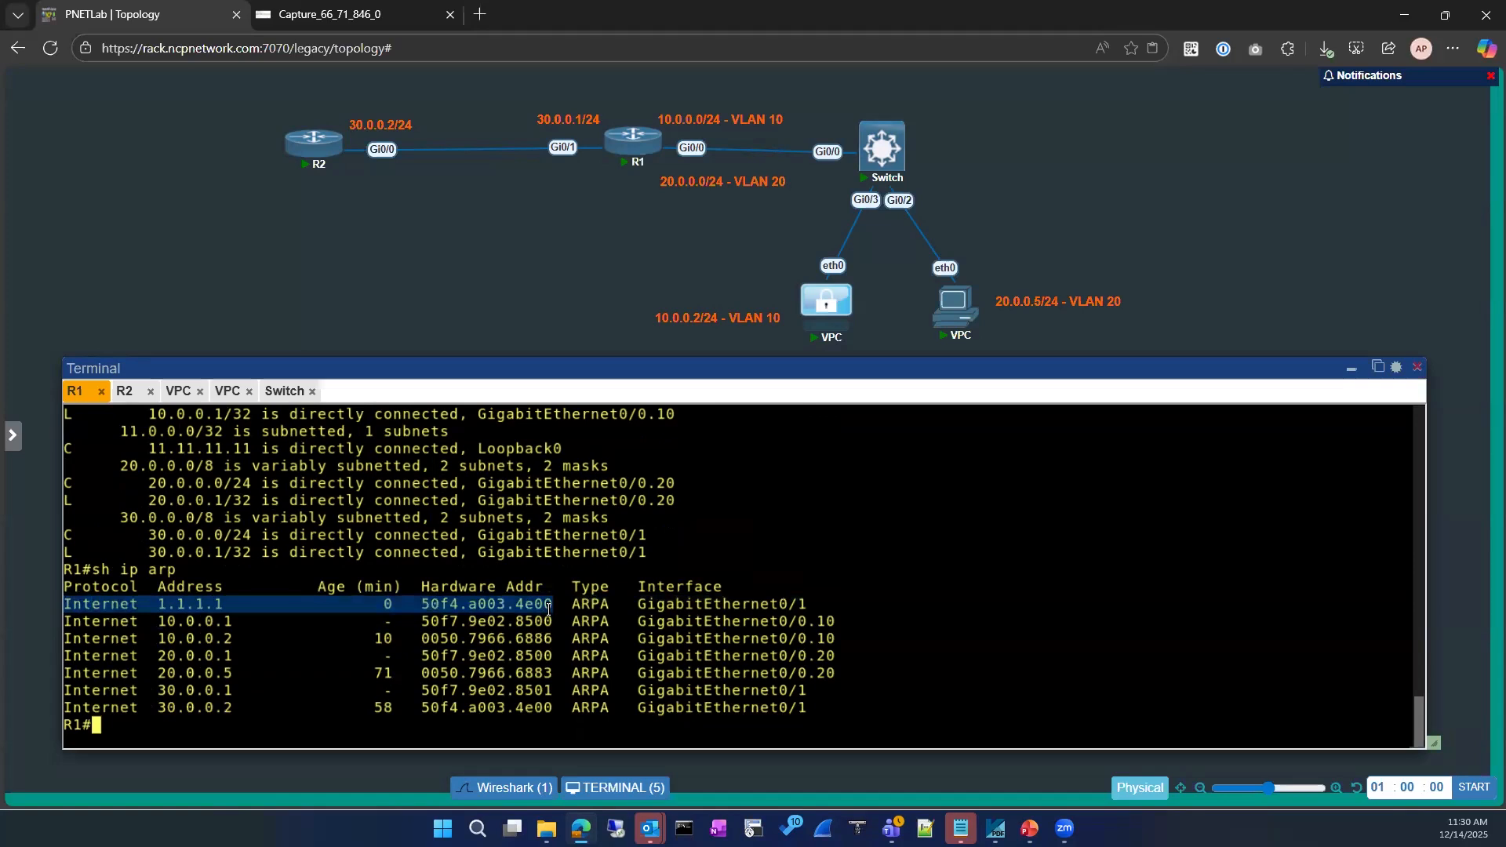
click(426, 601)
Highlight R2's MAC learned for 1.1.1.1, then ping 1.1.1.1 successfully 5/5
drag(423, 604, 541, 605)
click(239, 697)
text(ping 1.1.1.1)
key(Return)
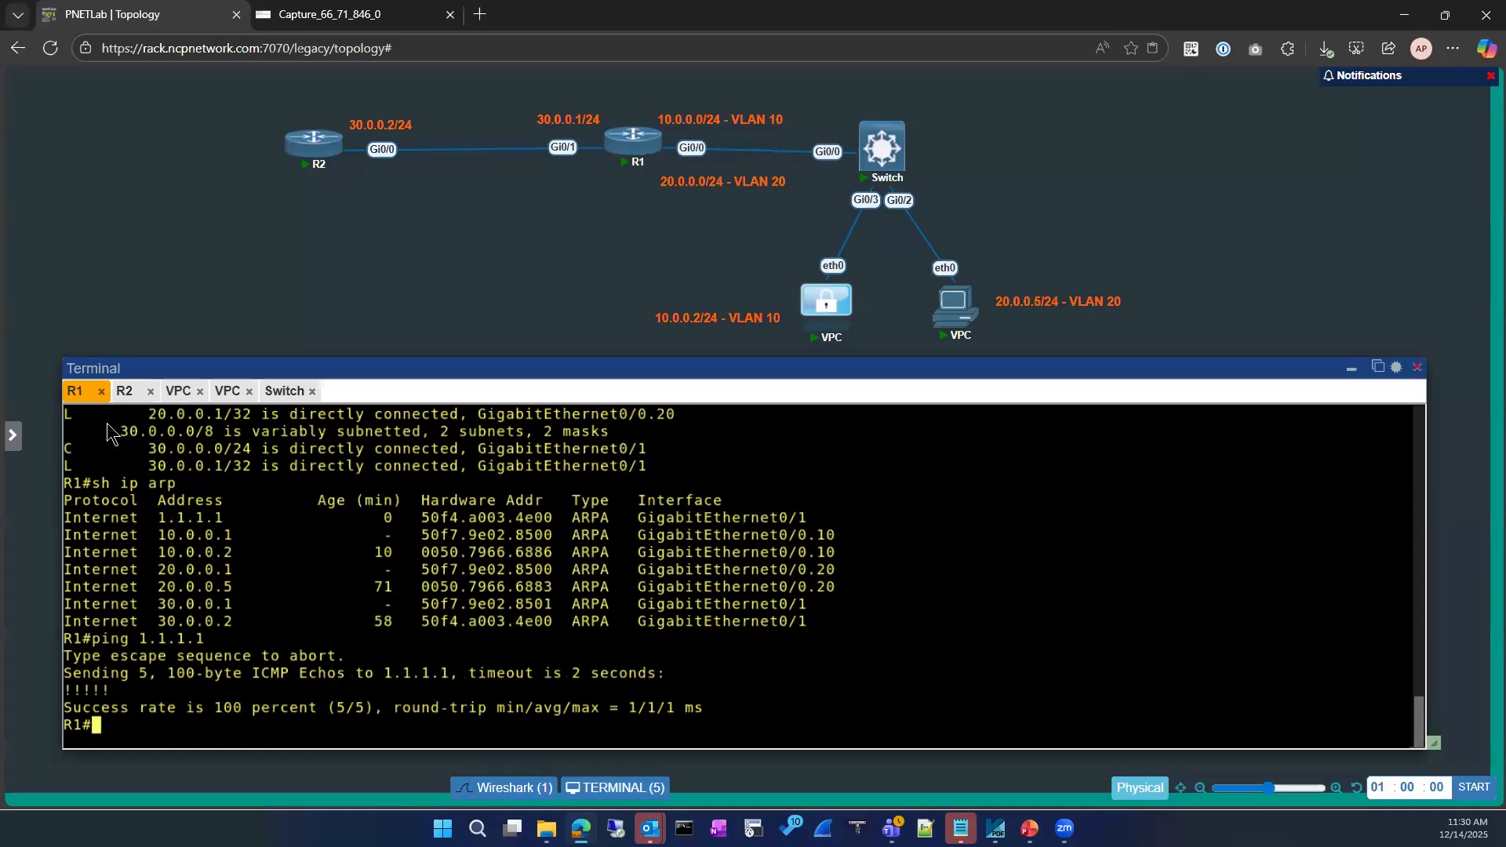
Display R2's ARP table and compare it with R1's ARP and ping output
click(125, 392)
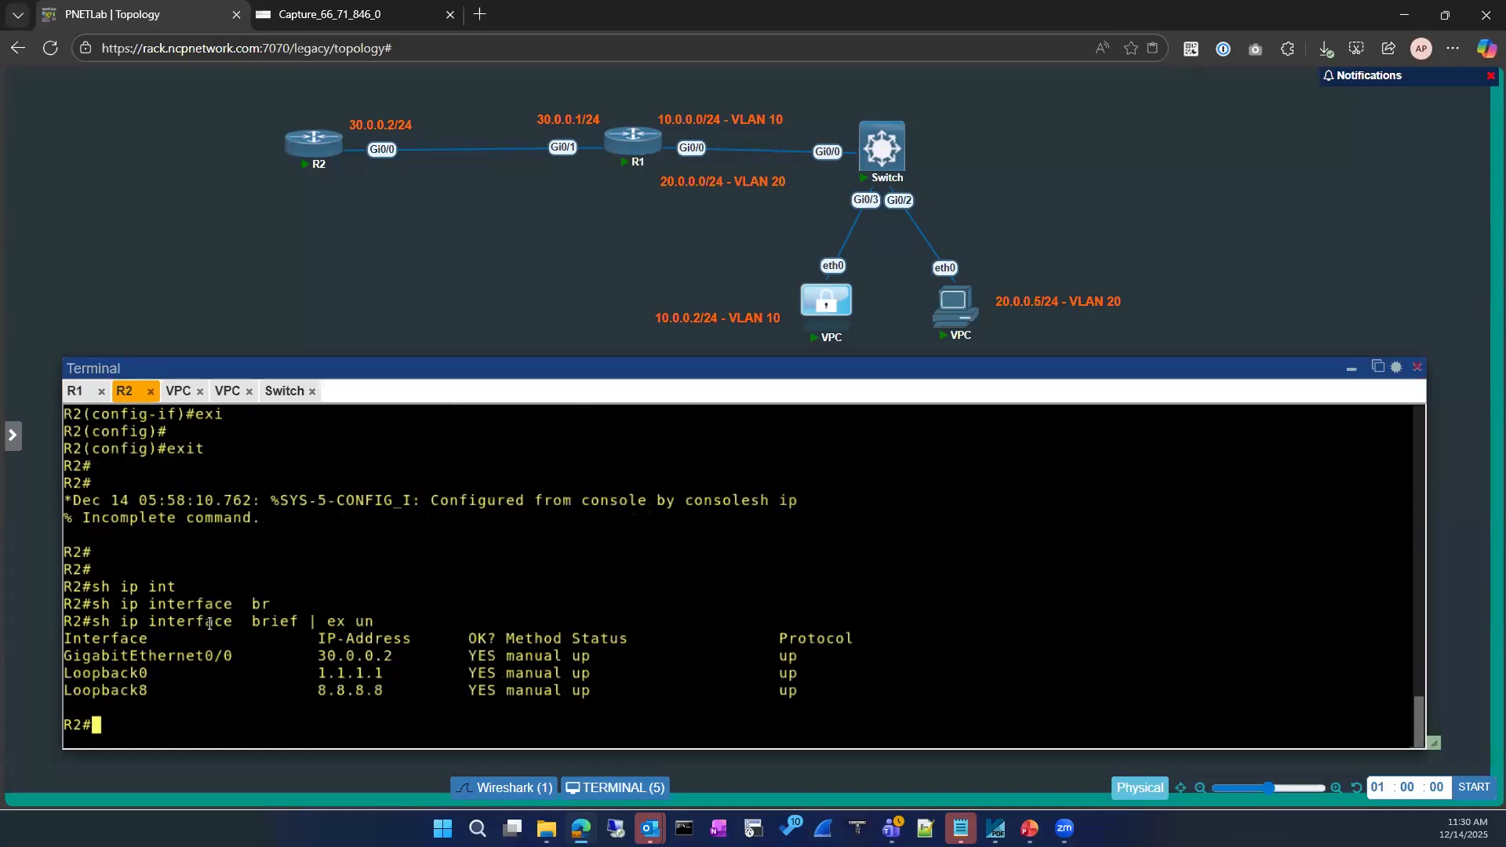
text(sh ip ar)
key(Tab)
key(Return)
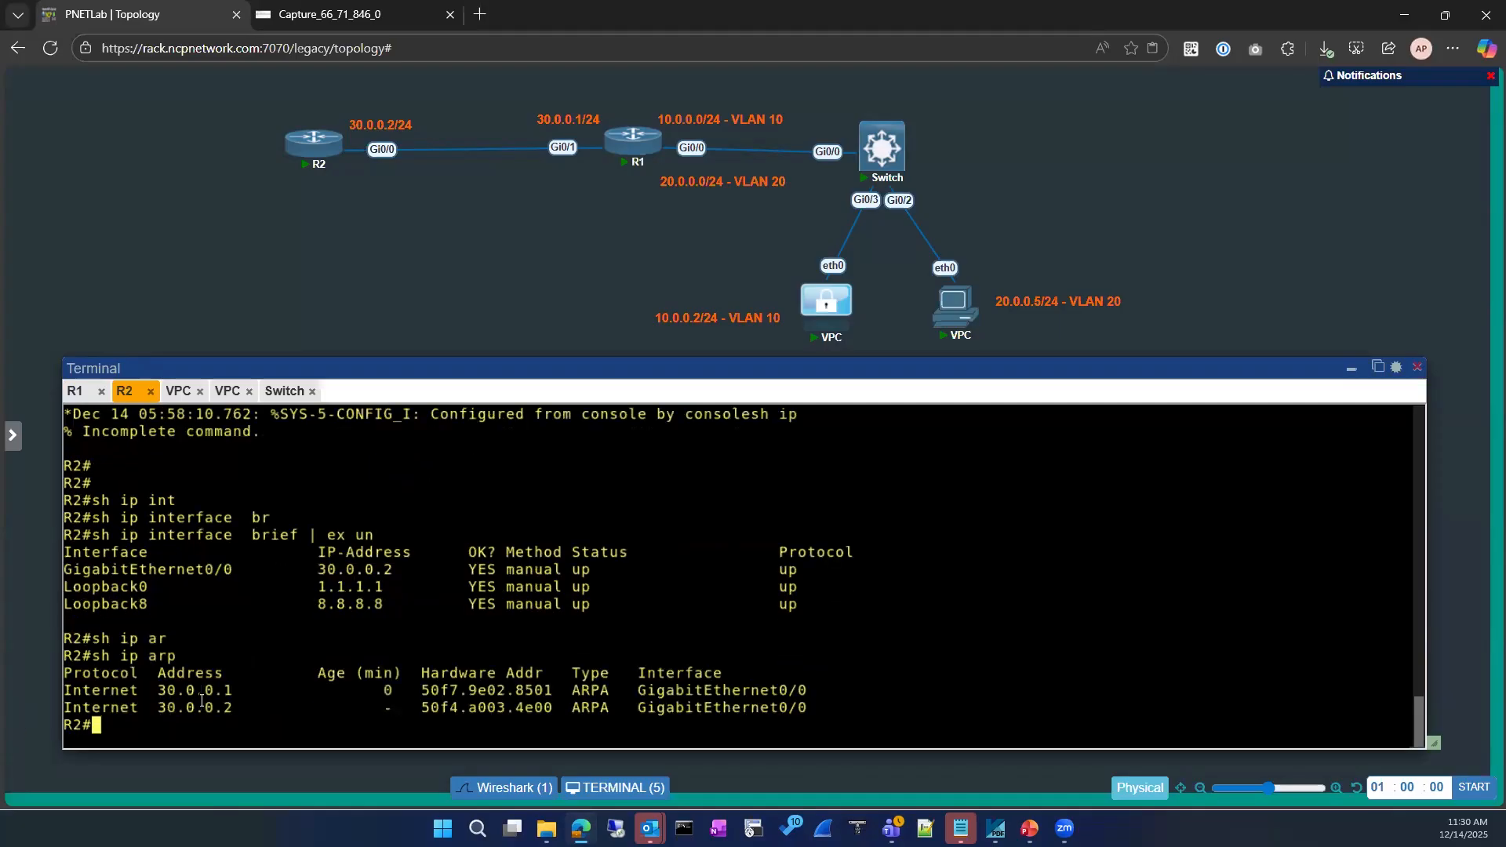
click(75, 391)
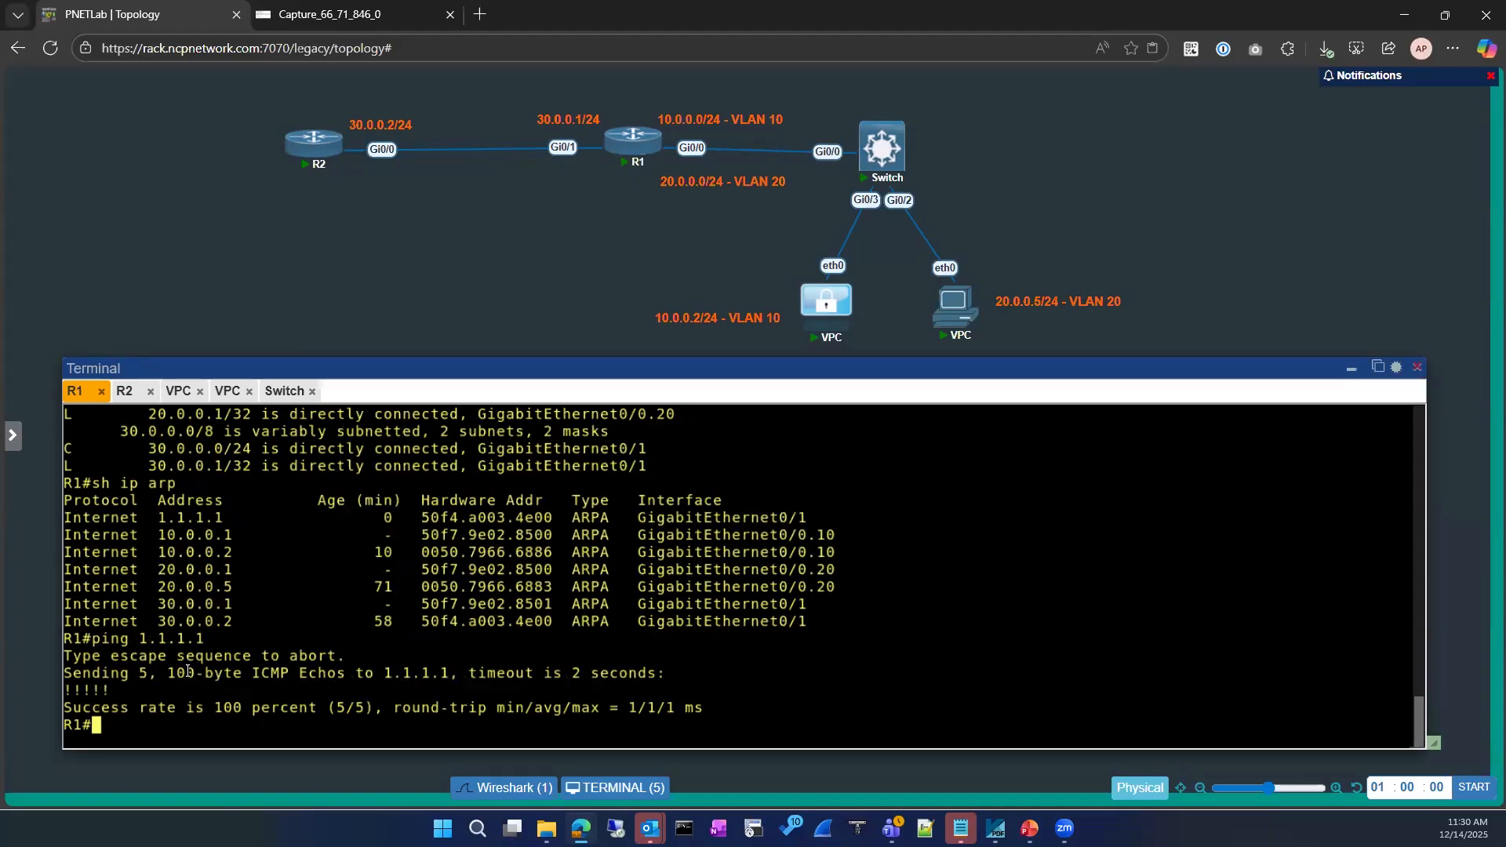
click(124, 391)
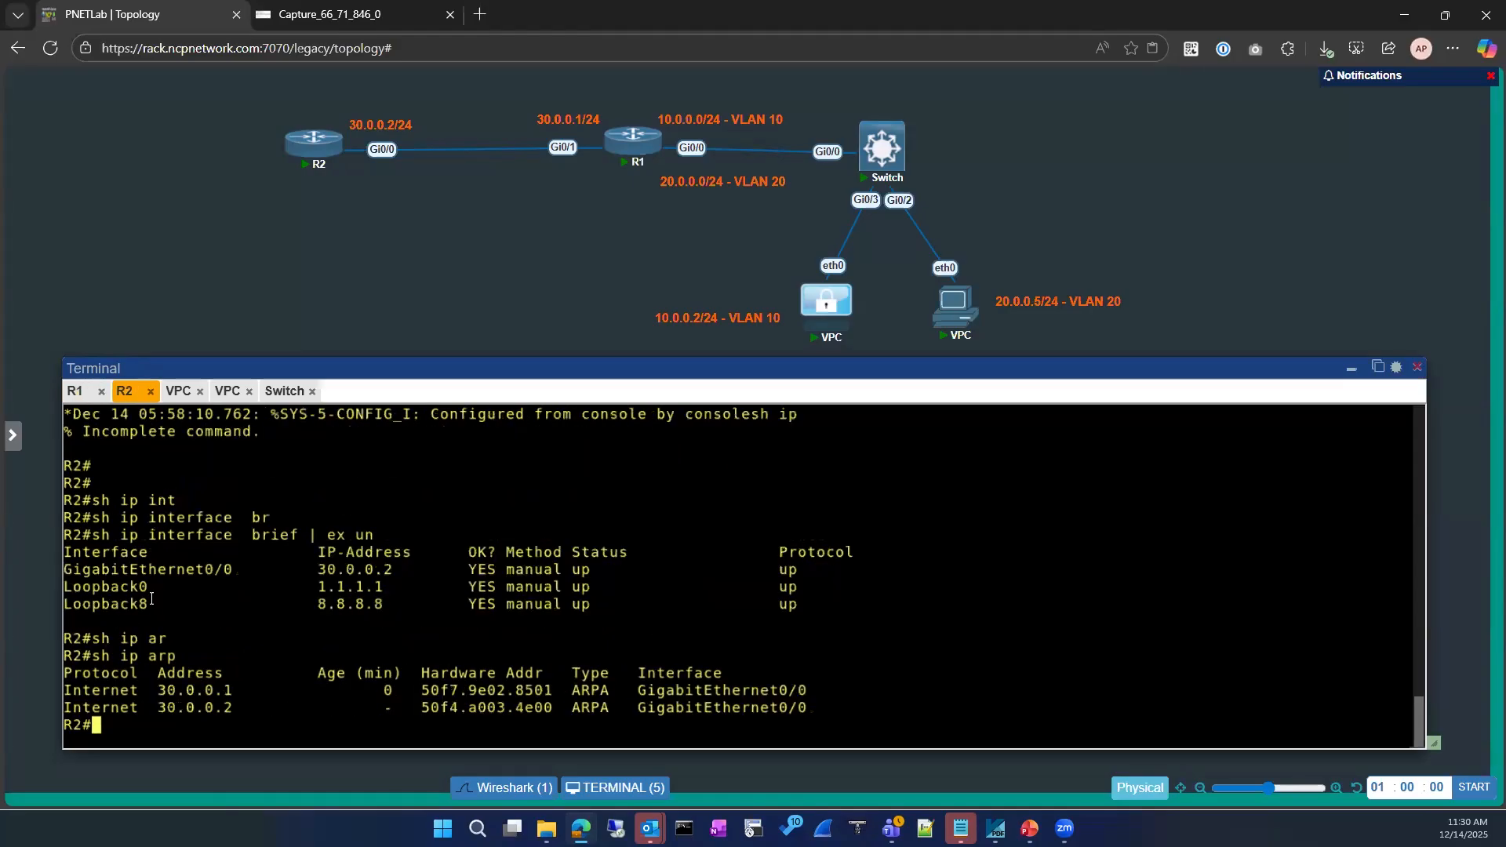
Enter configuration mode for R2's GigabitEthernet0/0
text(conf)
key(Tab)
key(Return)
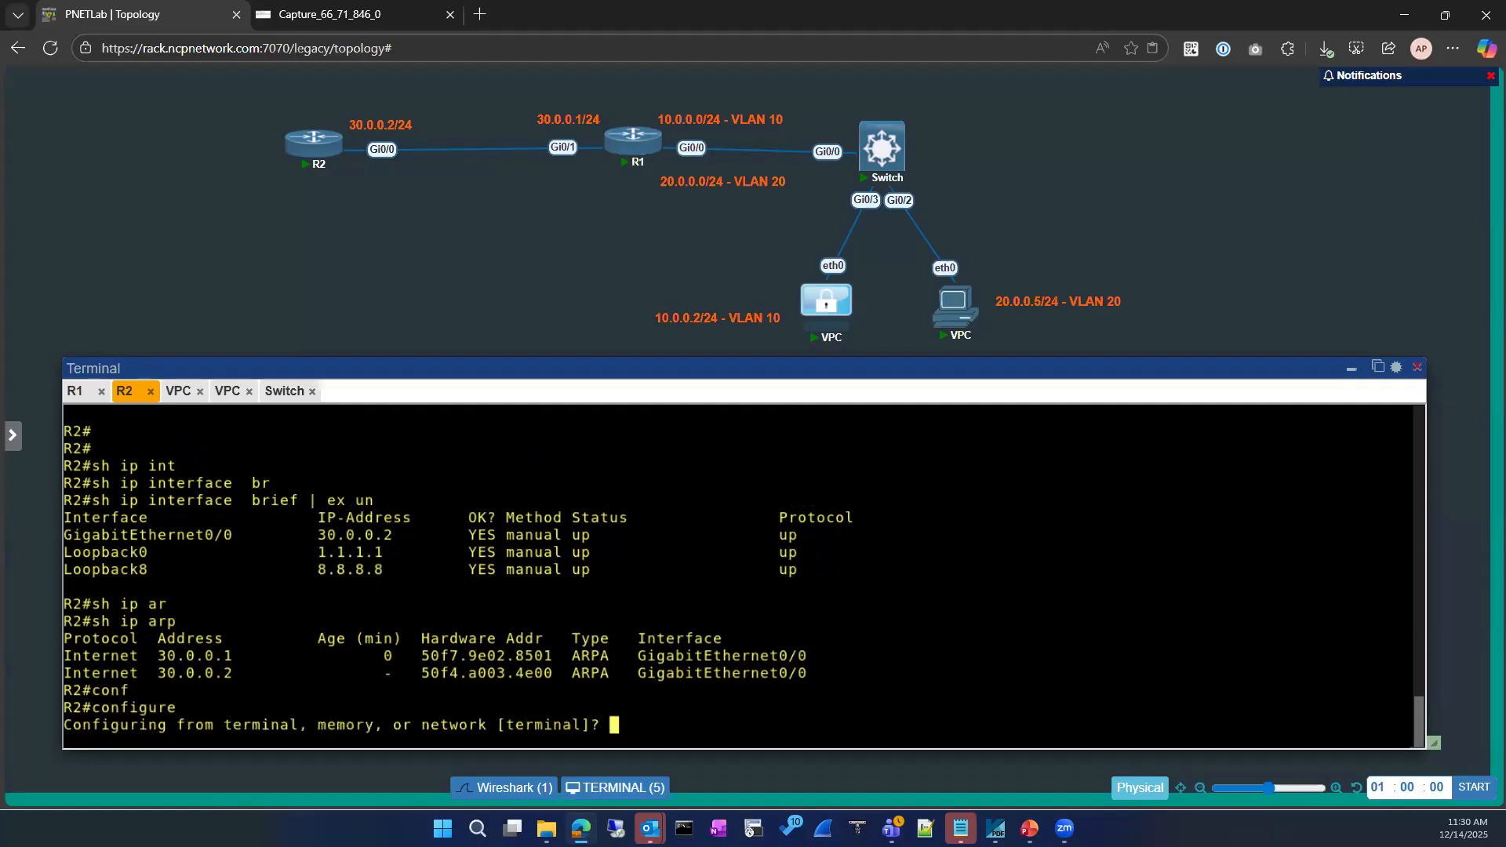
key(Return)
key(Return)
text(int)
key(Tab)
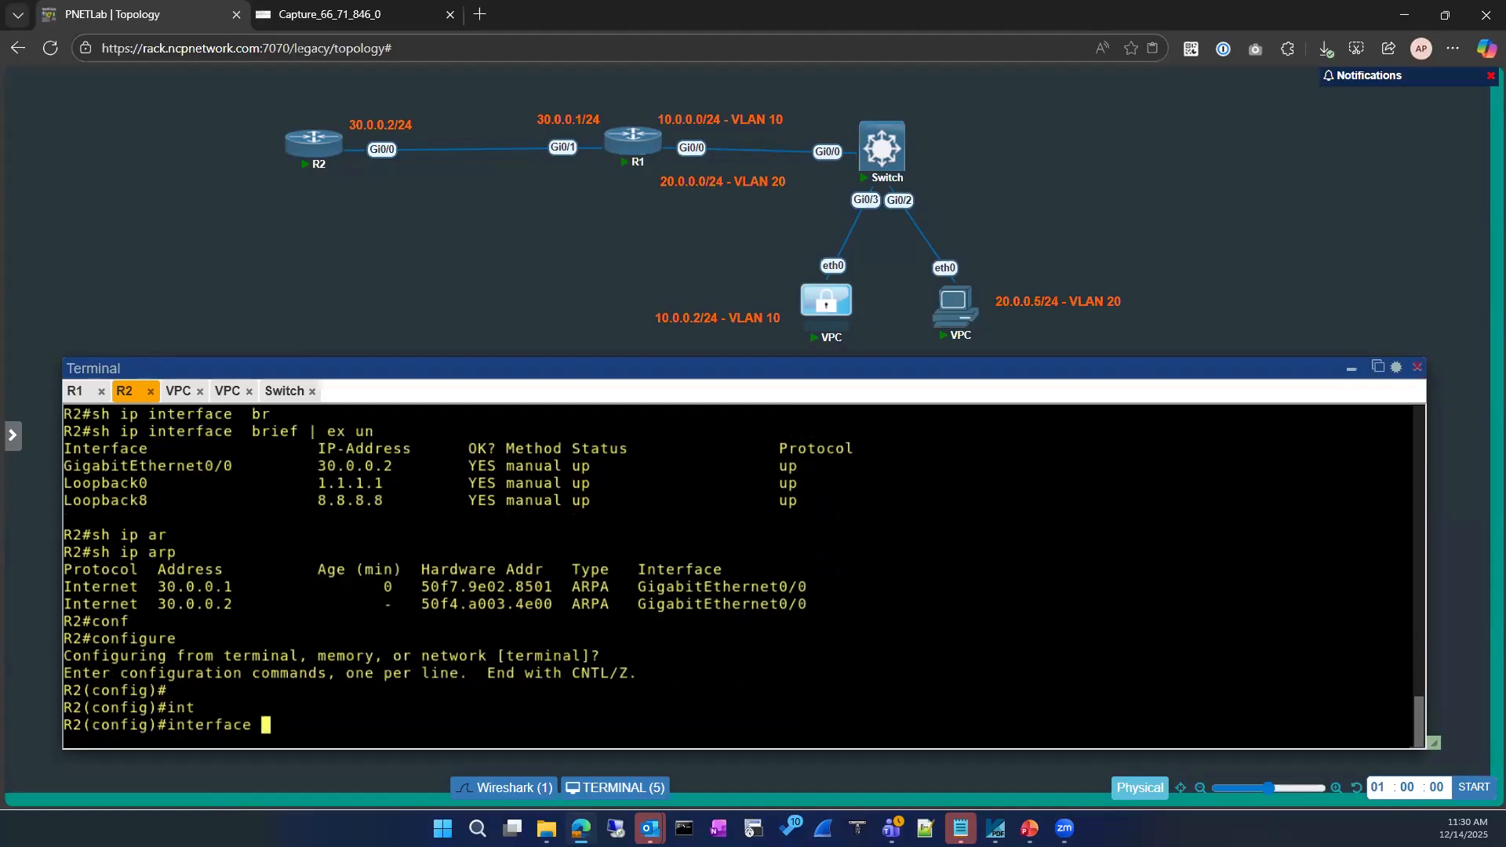
text(gi)
key(Tab)
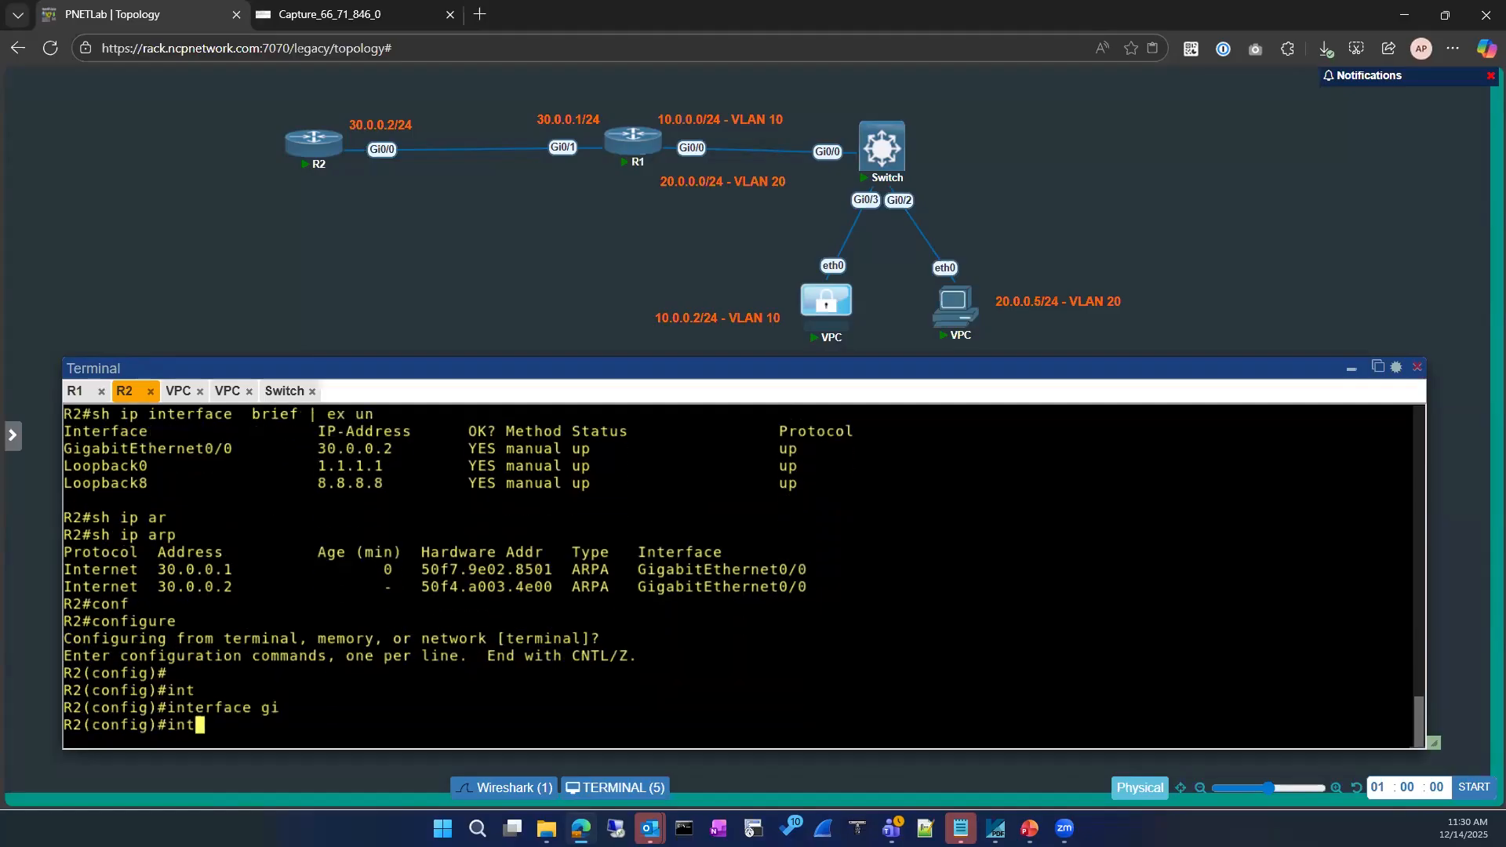
text(0/0)
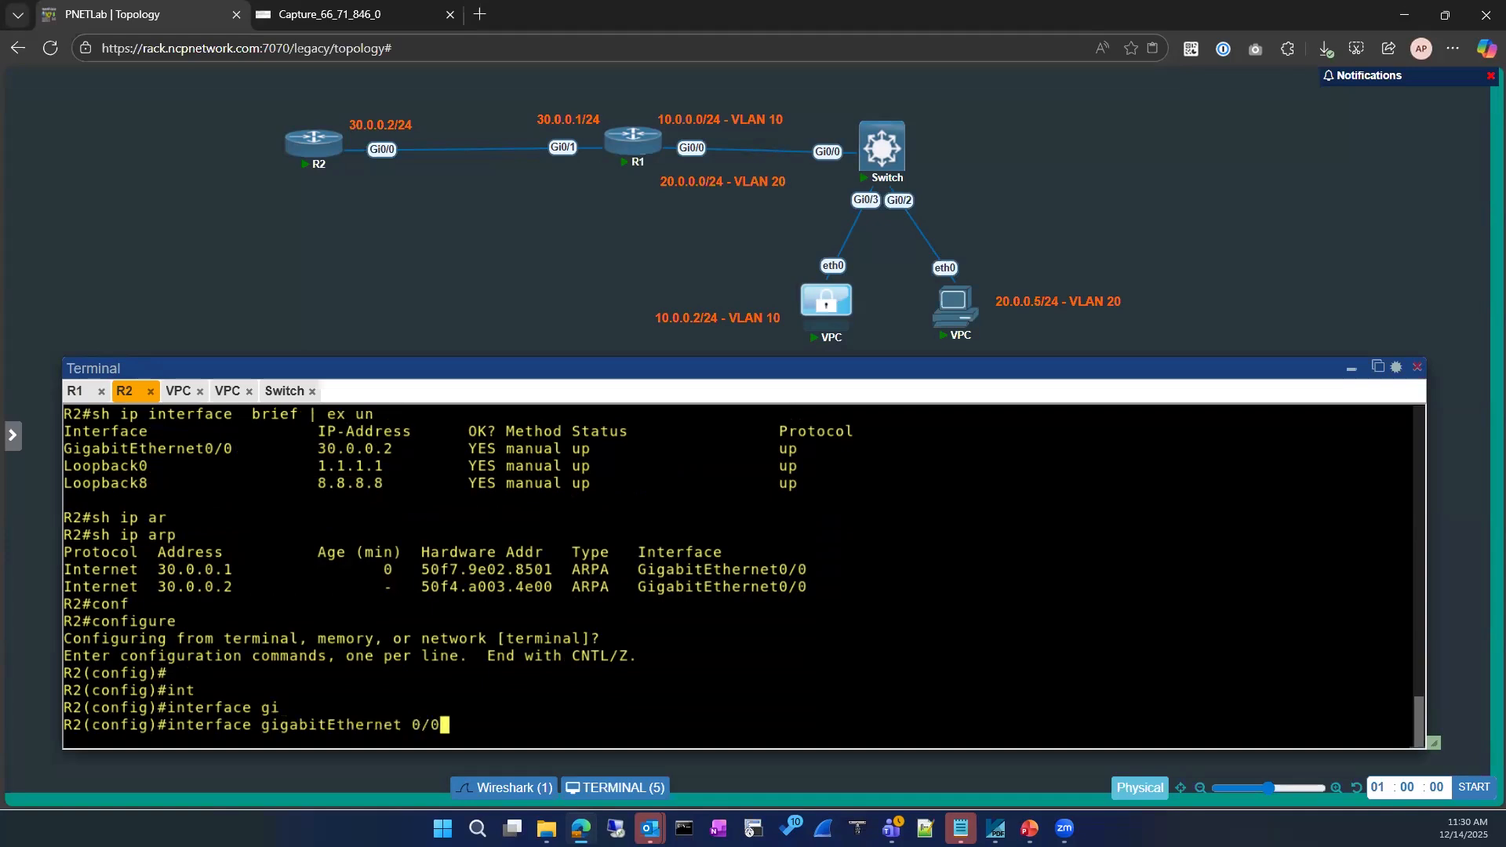
key(Return)
Disable proxy ARP on R2's Gi0/0 with 'no ip proxy-arp' and exit configuration
text(no ip pro)
key(Tab)
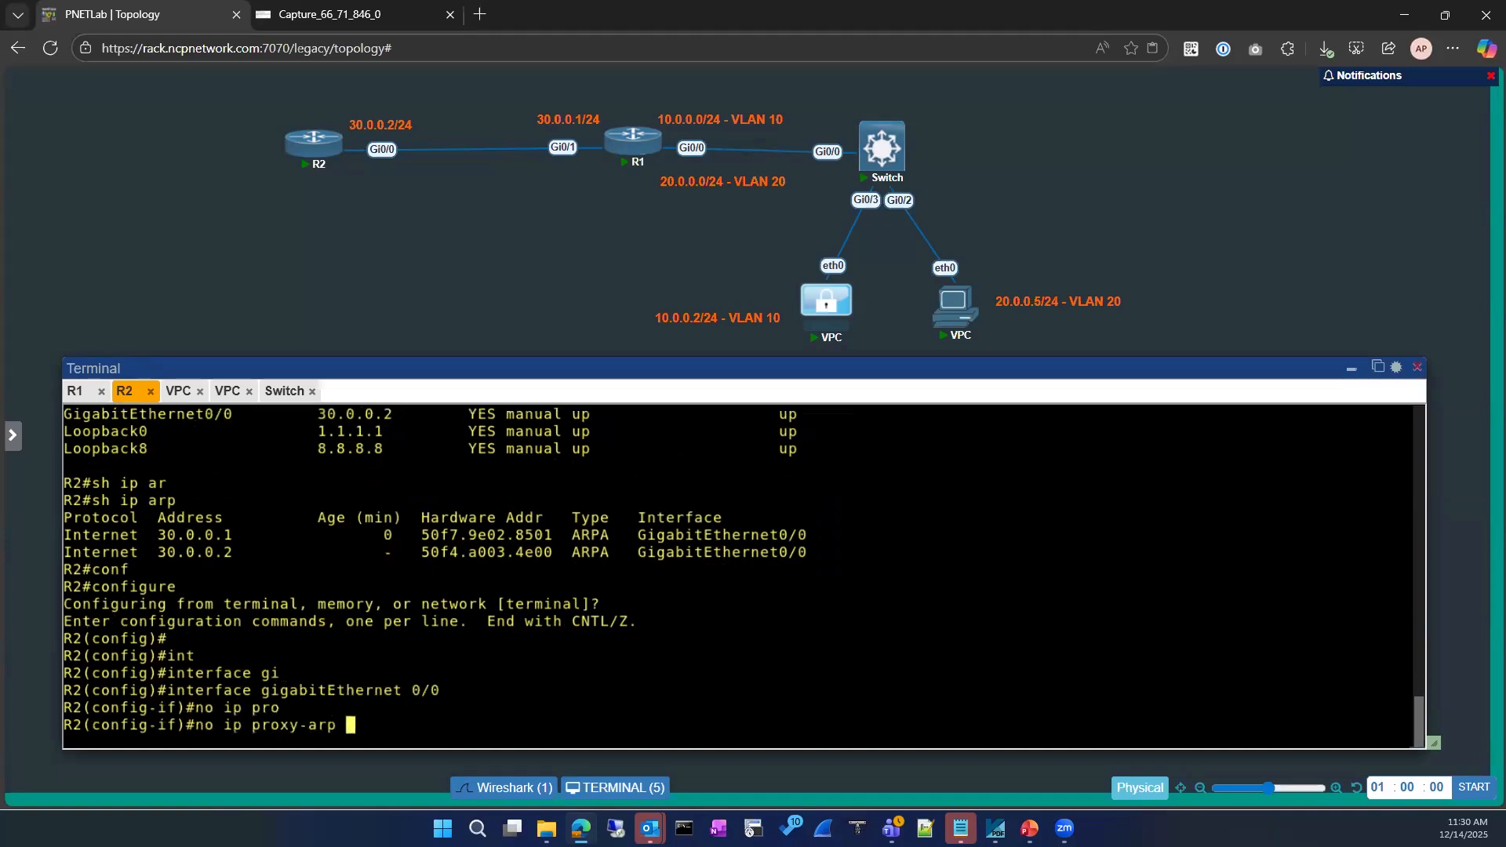
key(Return)
text(exi)
key(Return)
key(Return)
key(Return)
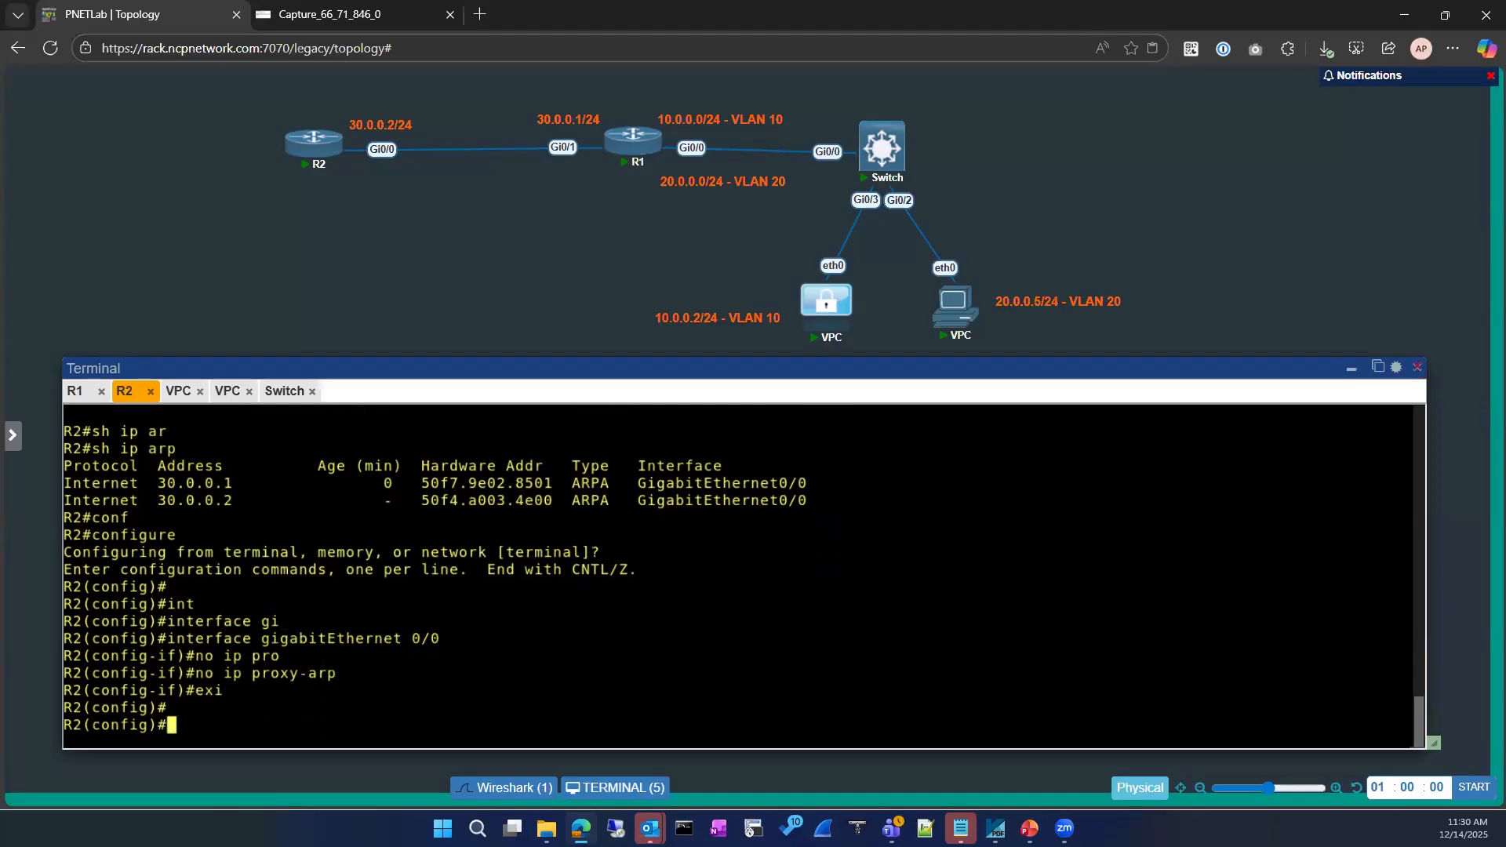
text(exit)
key(Return)
Return to configuration of R2's interface GigabitEthernet0/0
key(Return)
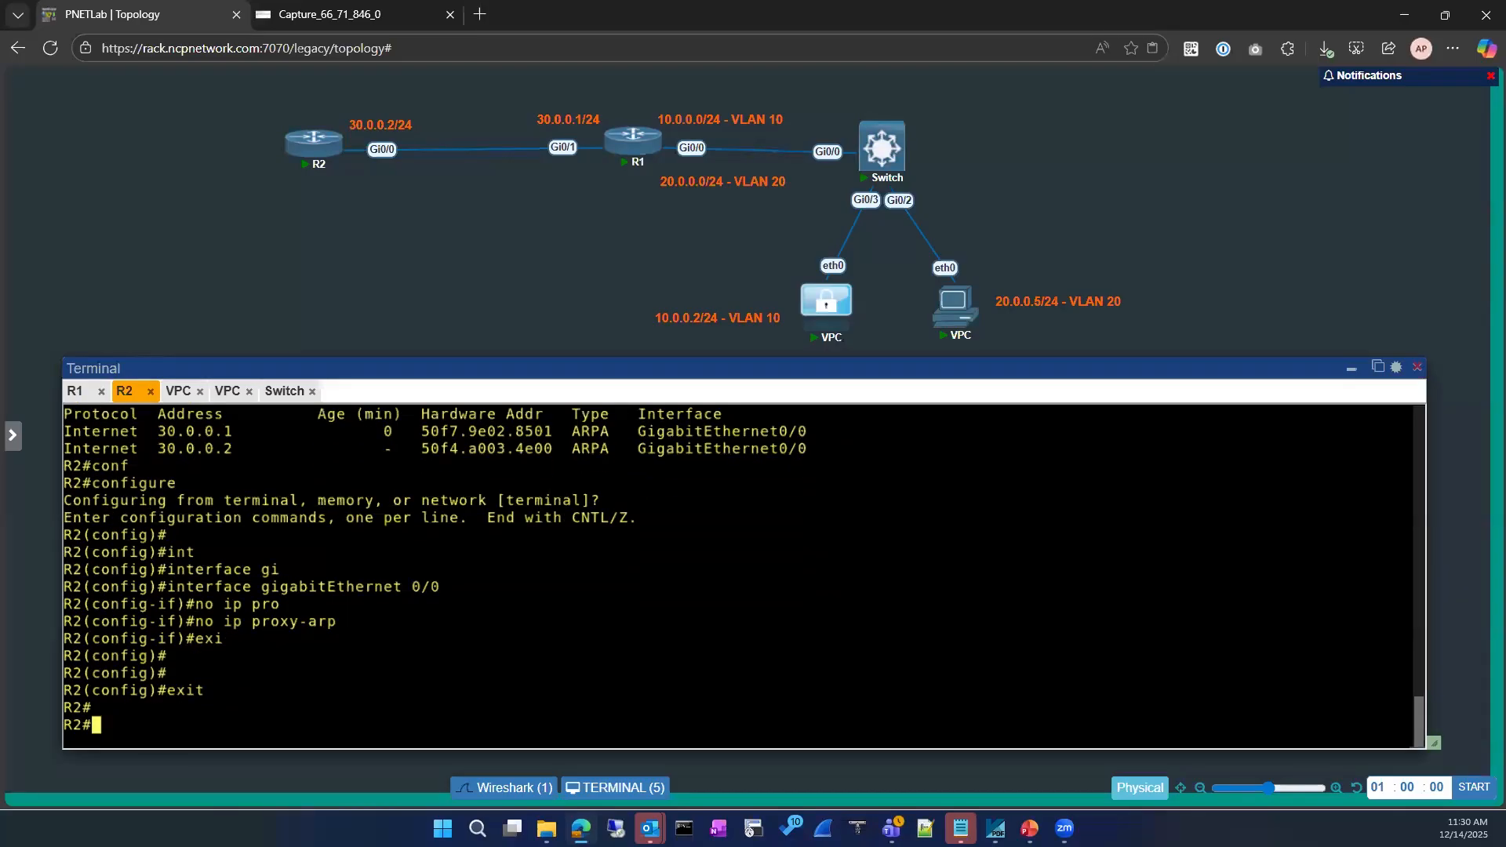
text(conf)
key(Tab)
key(Return)
text(int)
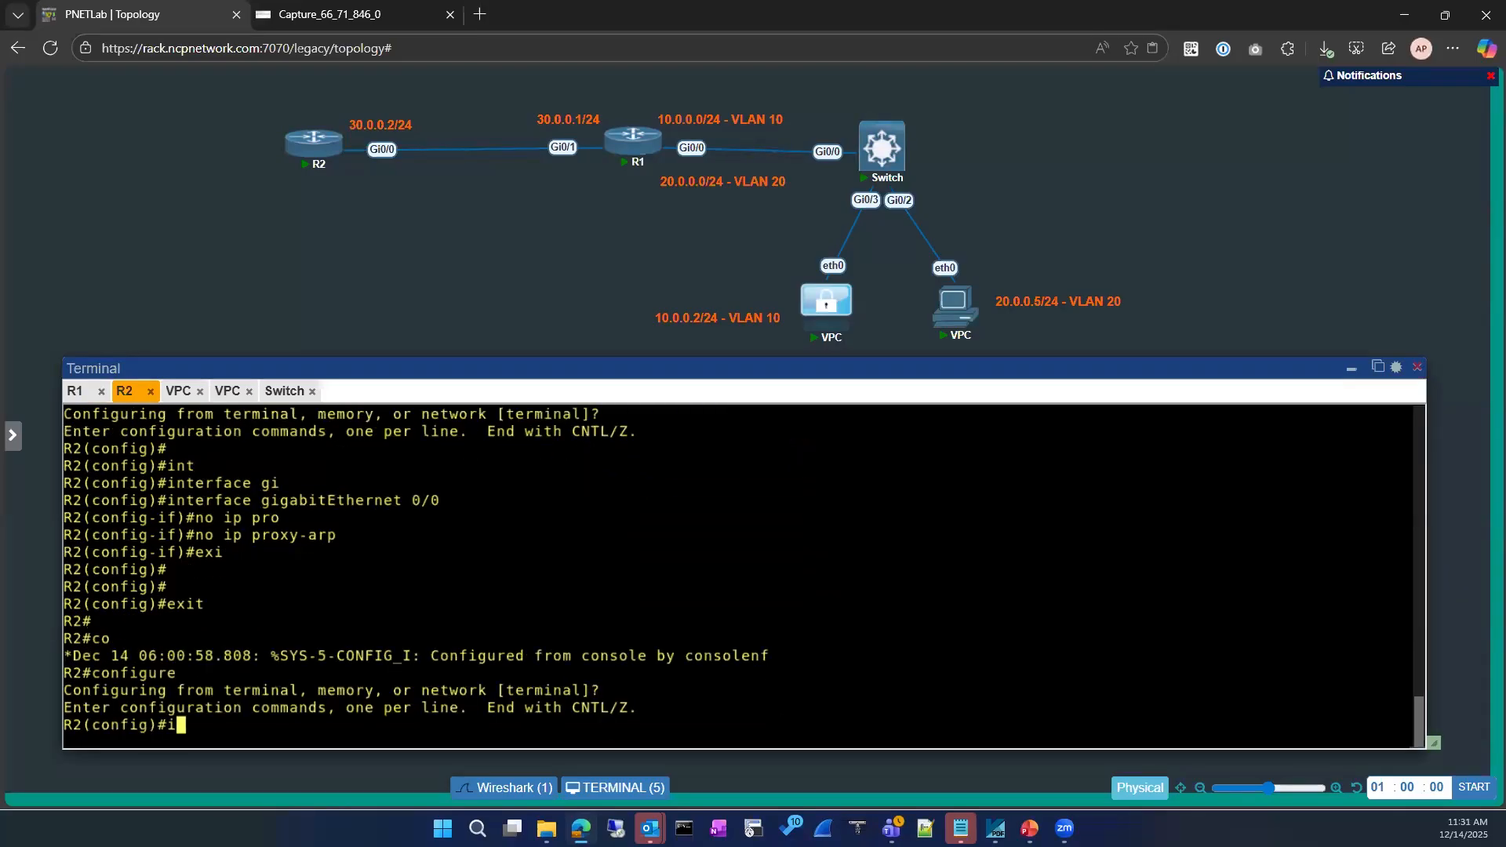
key(Tab)
text(erface gi)
key(Tab)
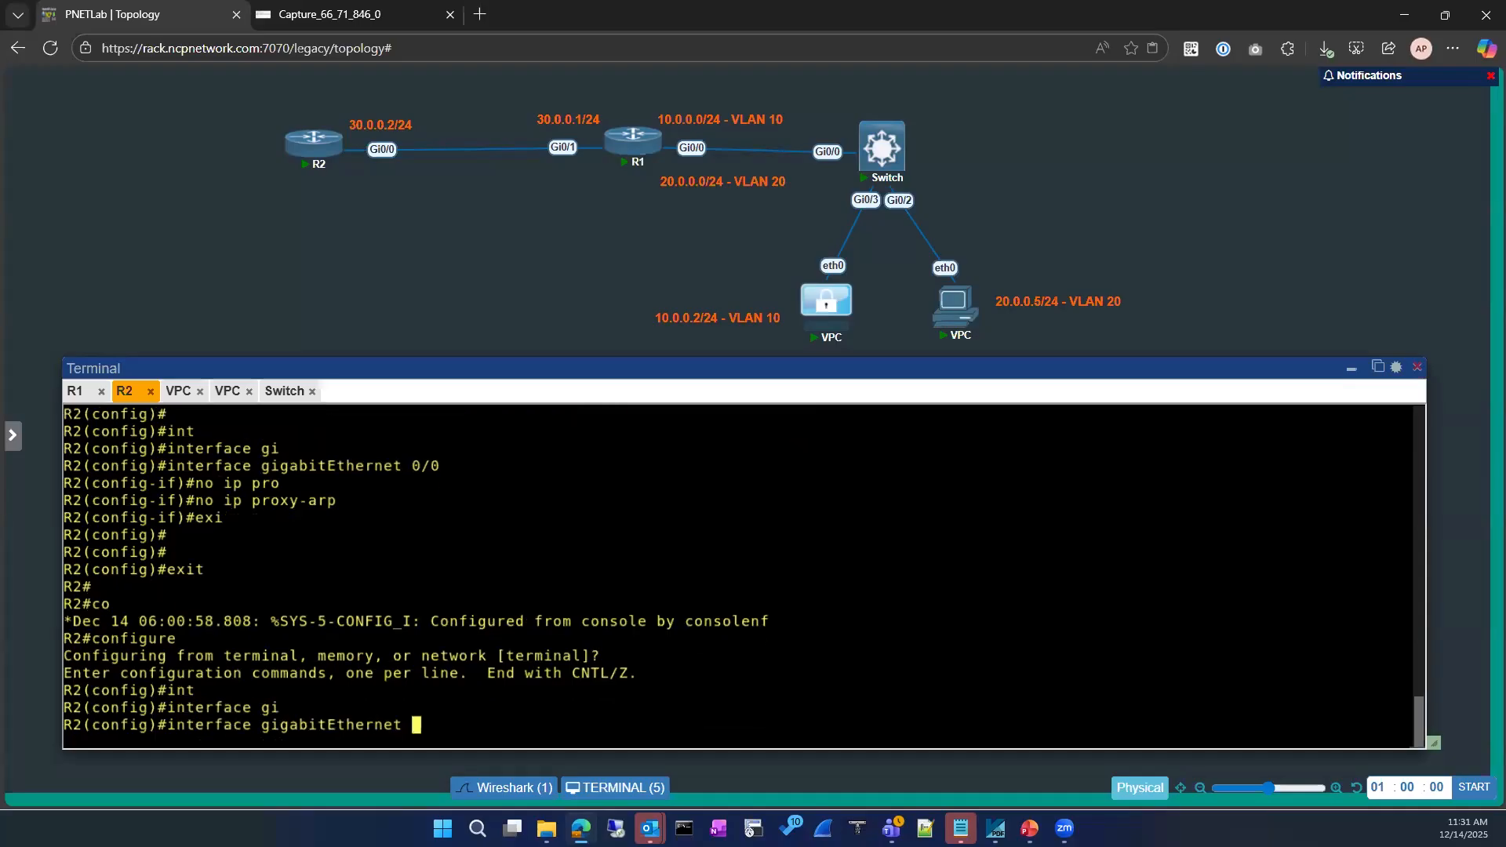
text(0/0)
key(Return)
Shut down and re-enable R2's Gi0/0, then exit configuration mode
text(sh)
key(Return)
text(no sh)
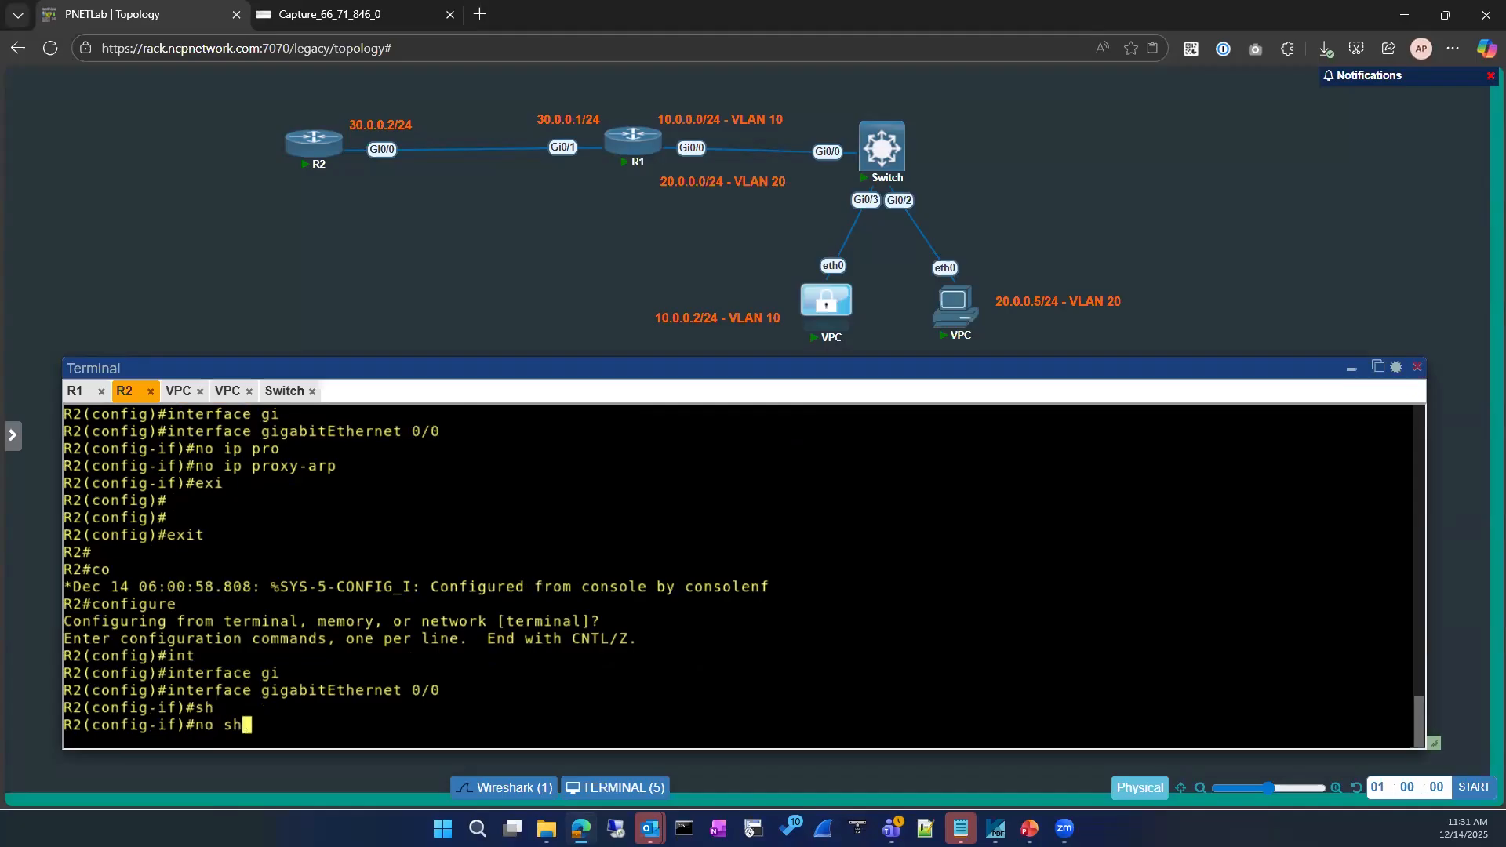
key(Return)
text(exit)
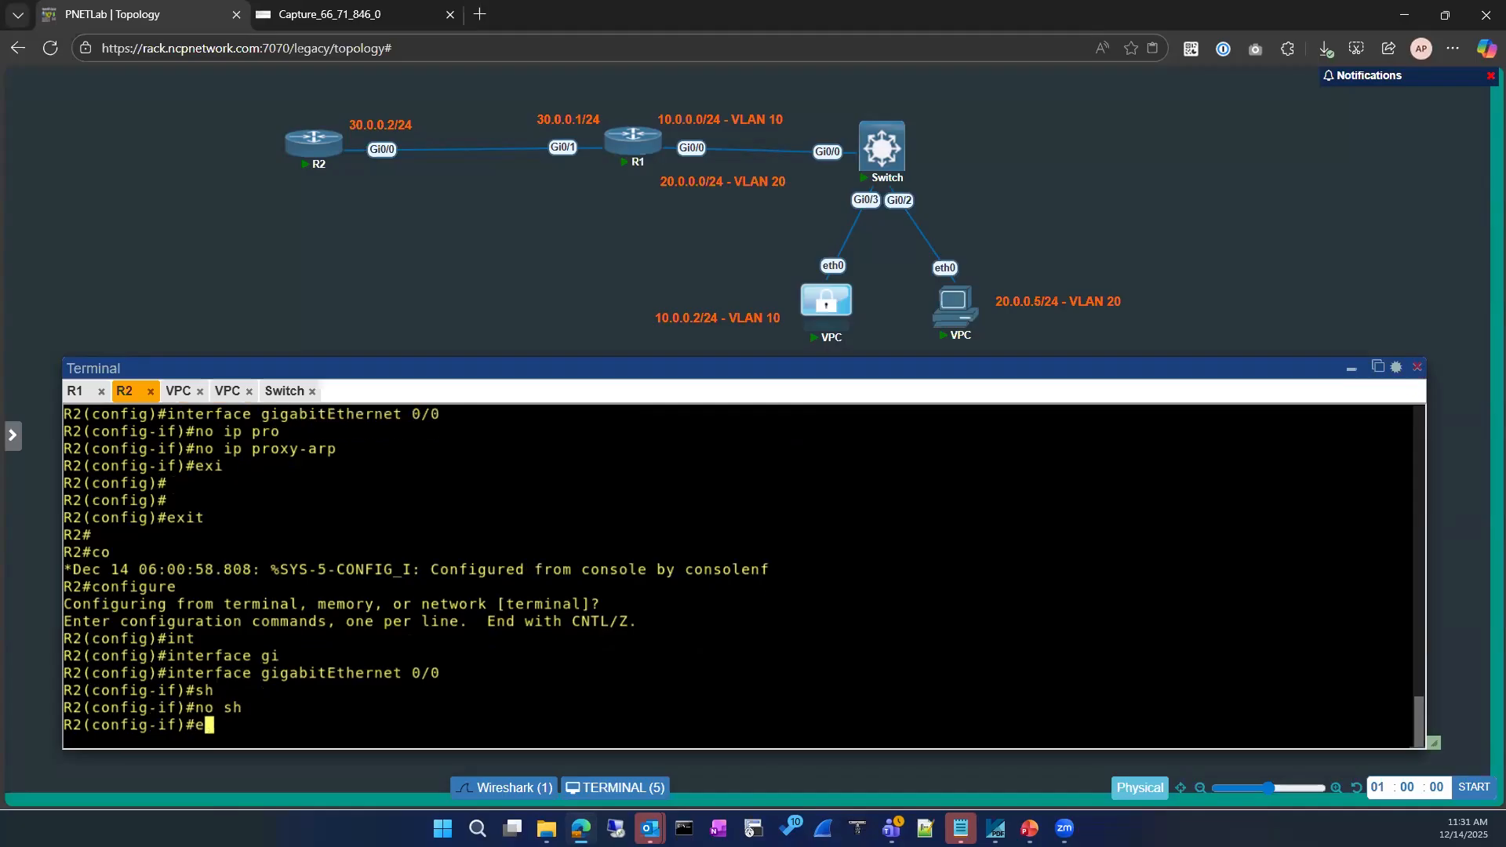
key(Return)
text(ex)
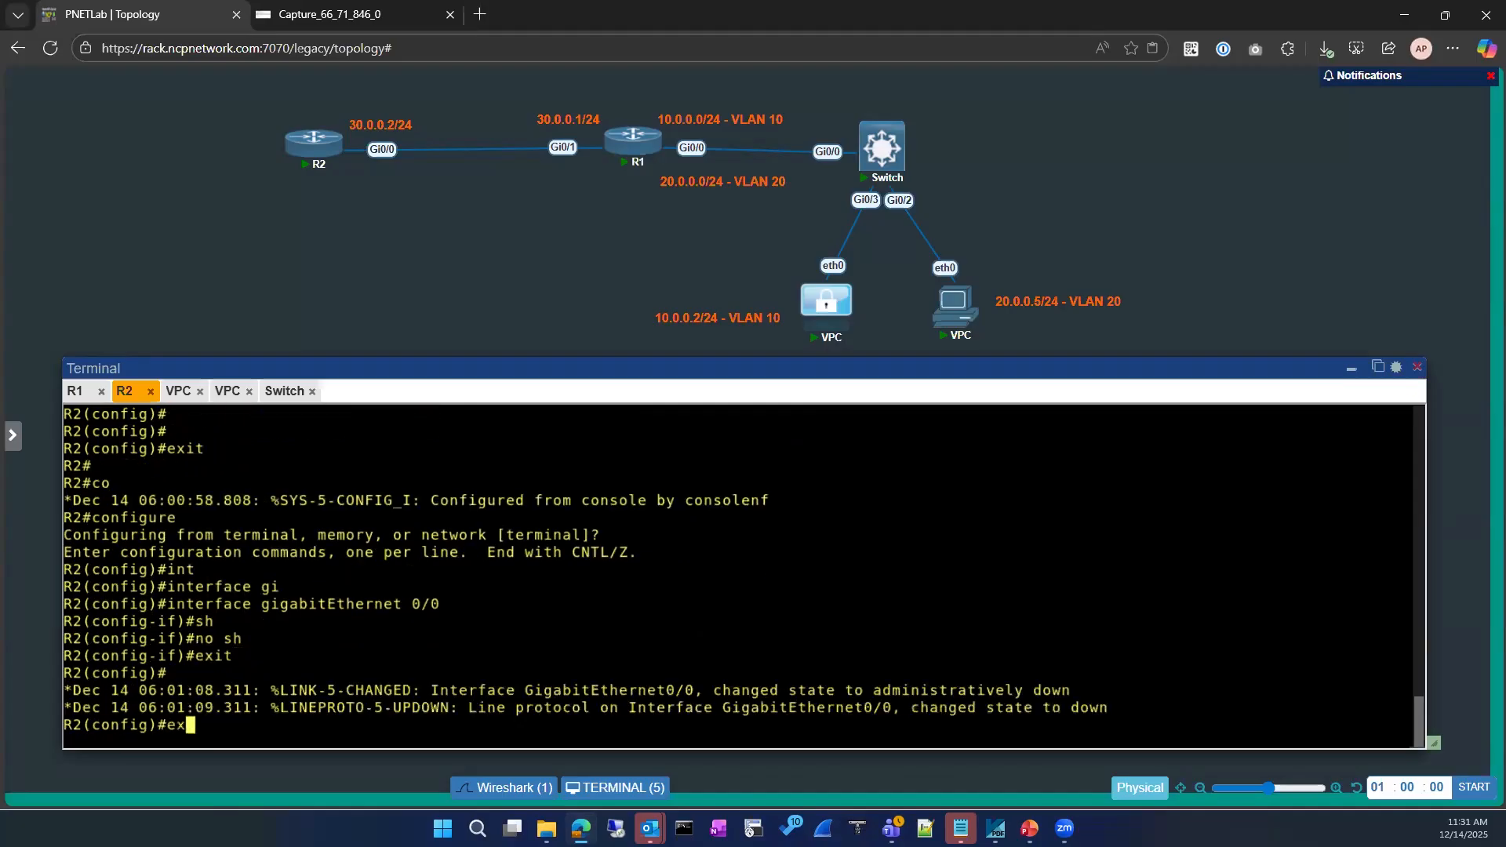
text(it)
key(Return)
key(Return)
key(Return)
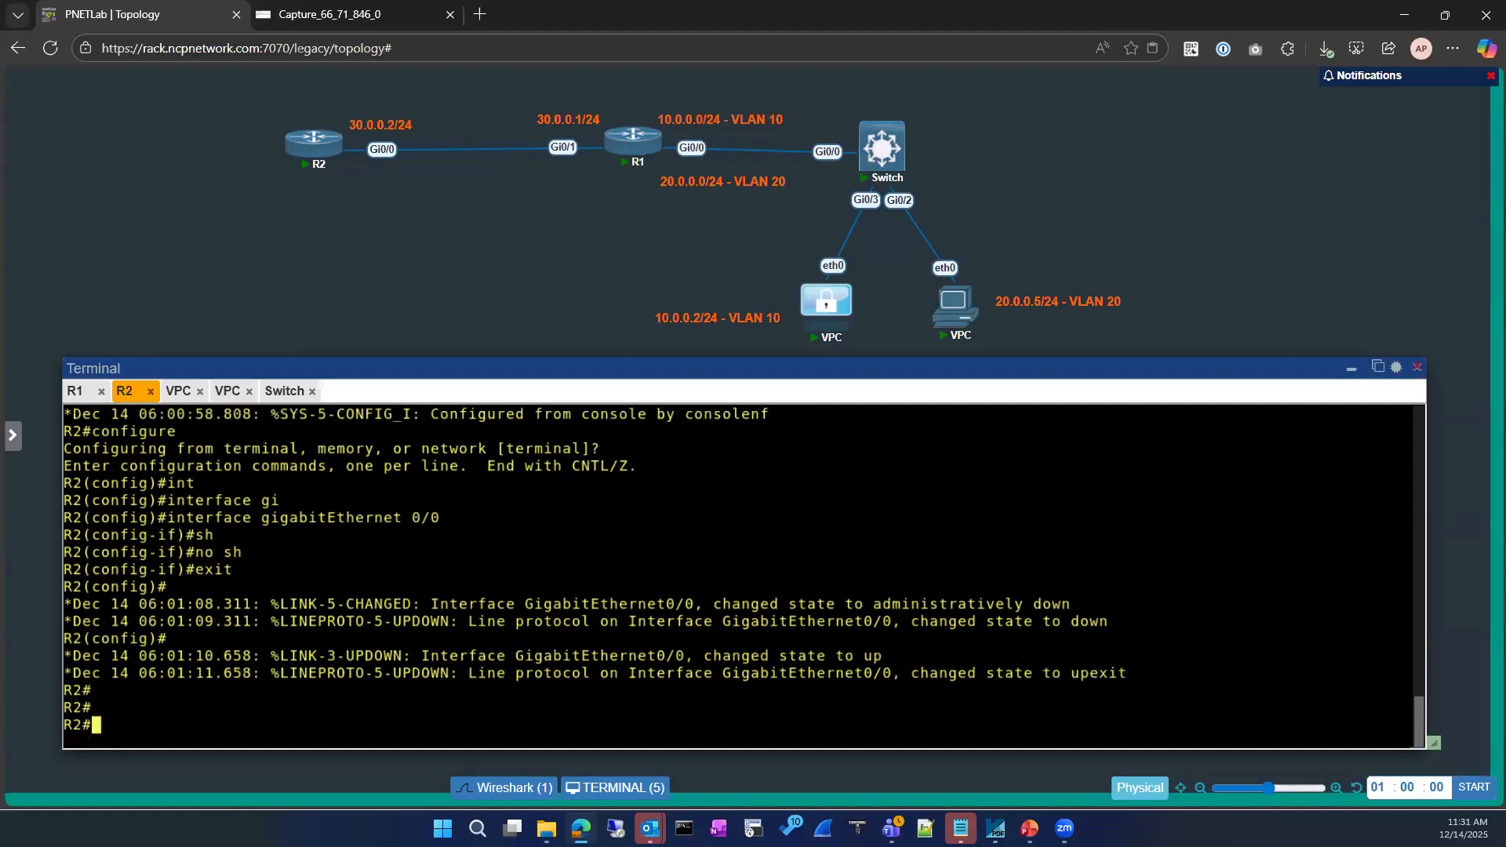
Recheck R2's ARP table, now listing only 30.0.0.1 and 30.0.0.2
key(Return)
key(Return)
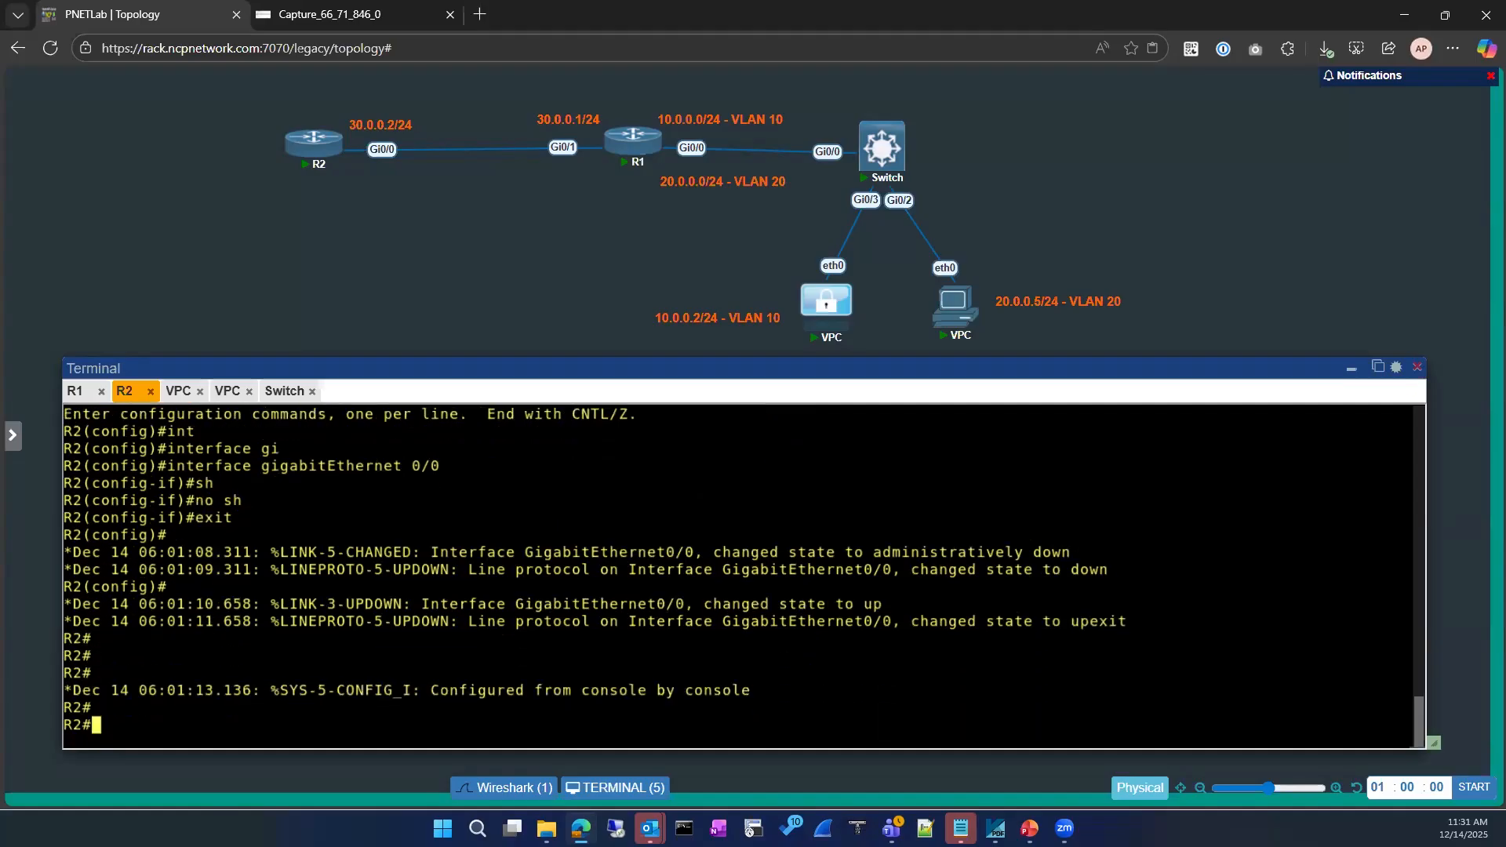
text(sh ip ar)
key(Tab)
key(Return)
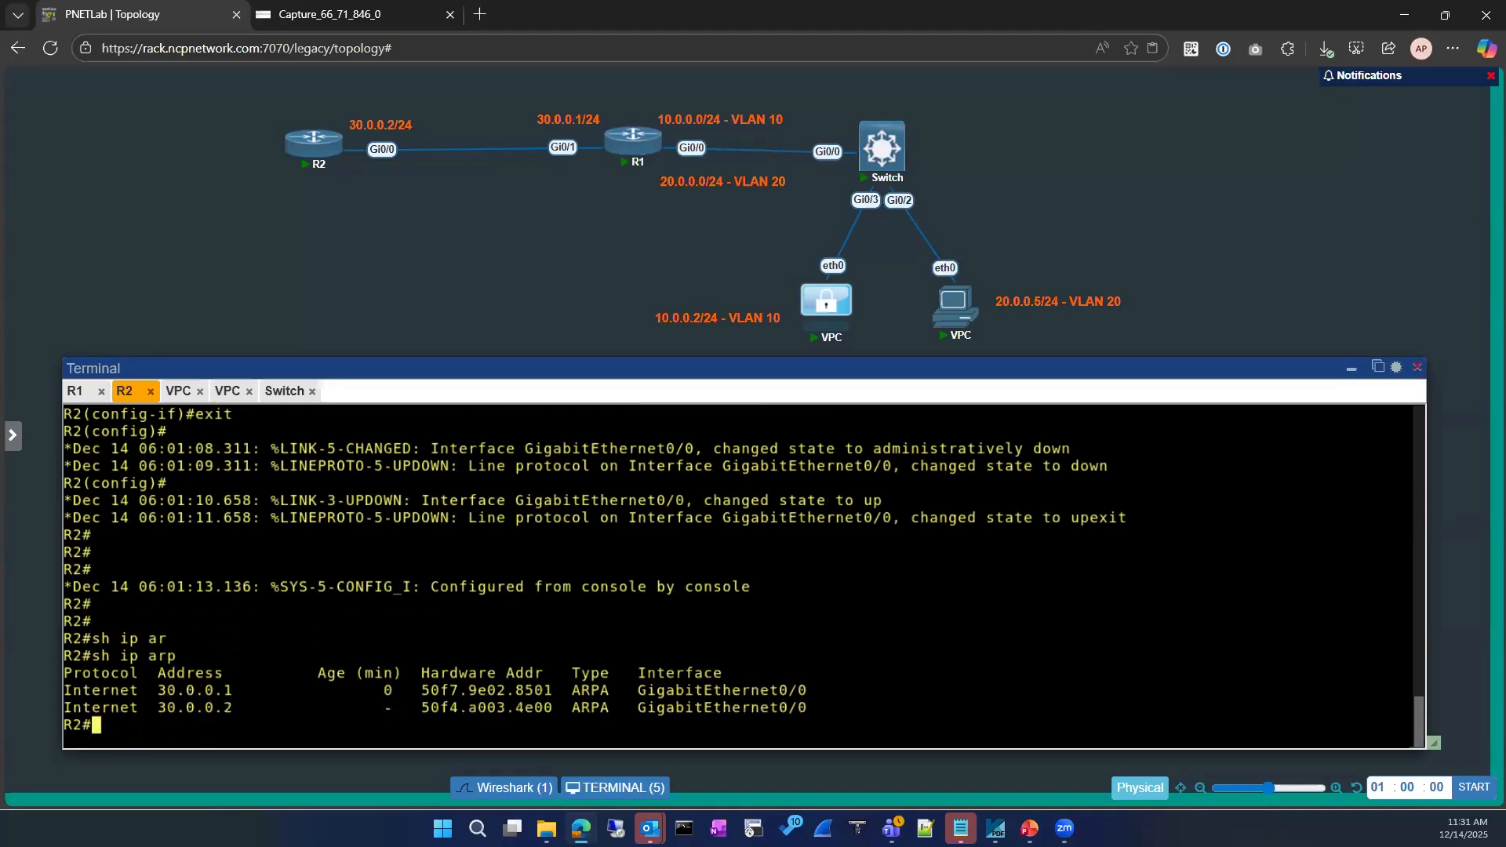
On R1, ping 1.1.1.1 again and redisplay the ARP table
click(77, 391)
key(Up)
key(Return)
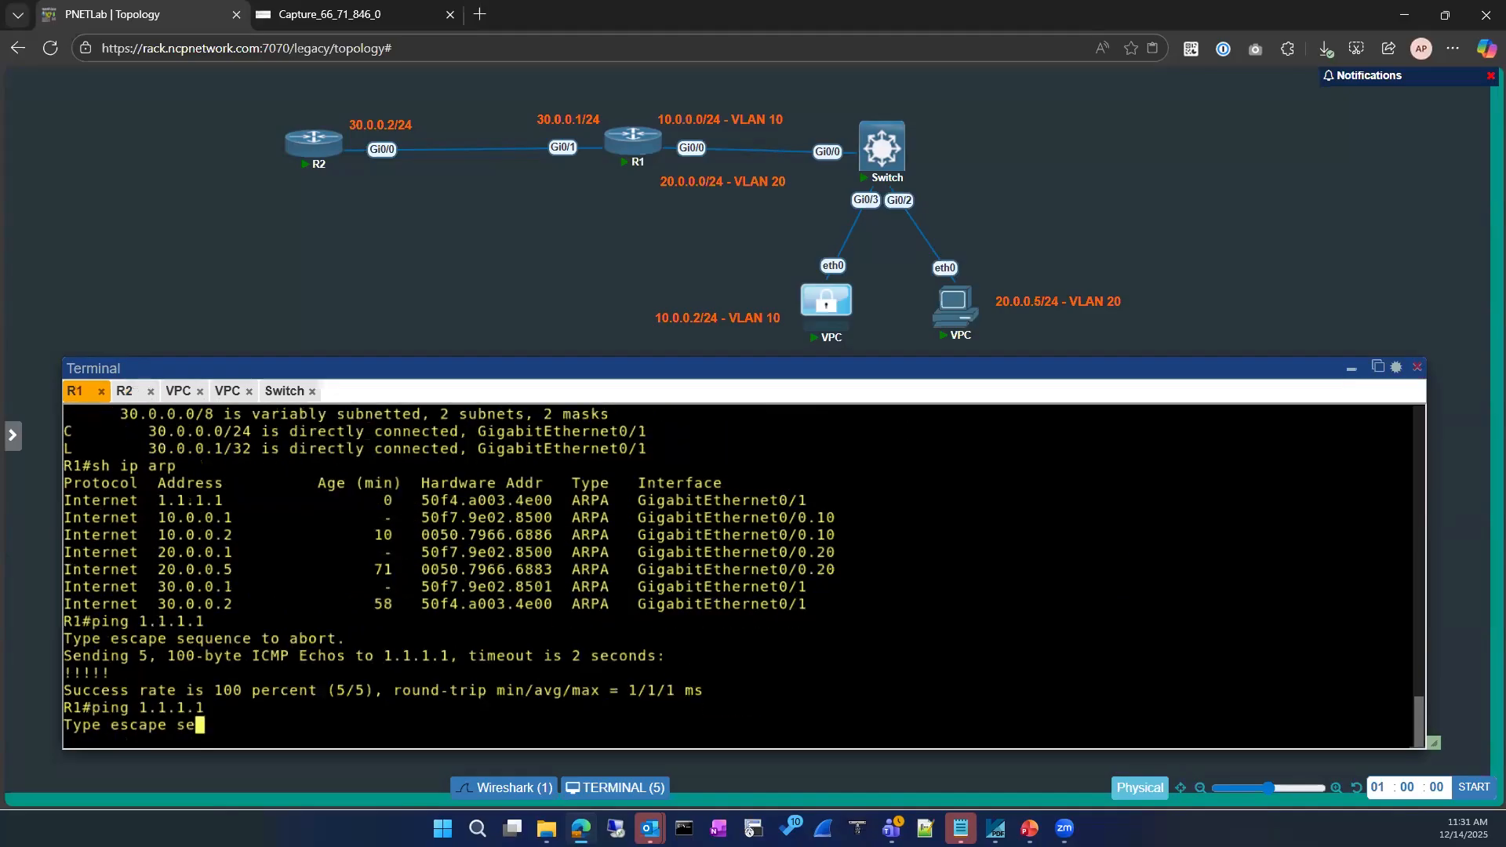
key(Up)
key(Up)
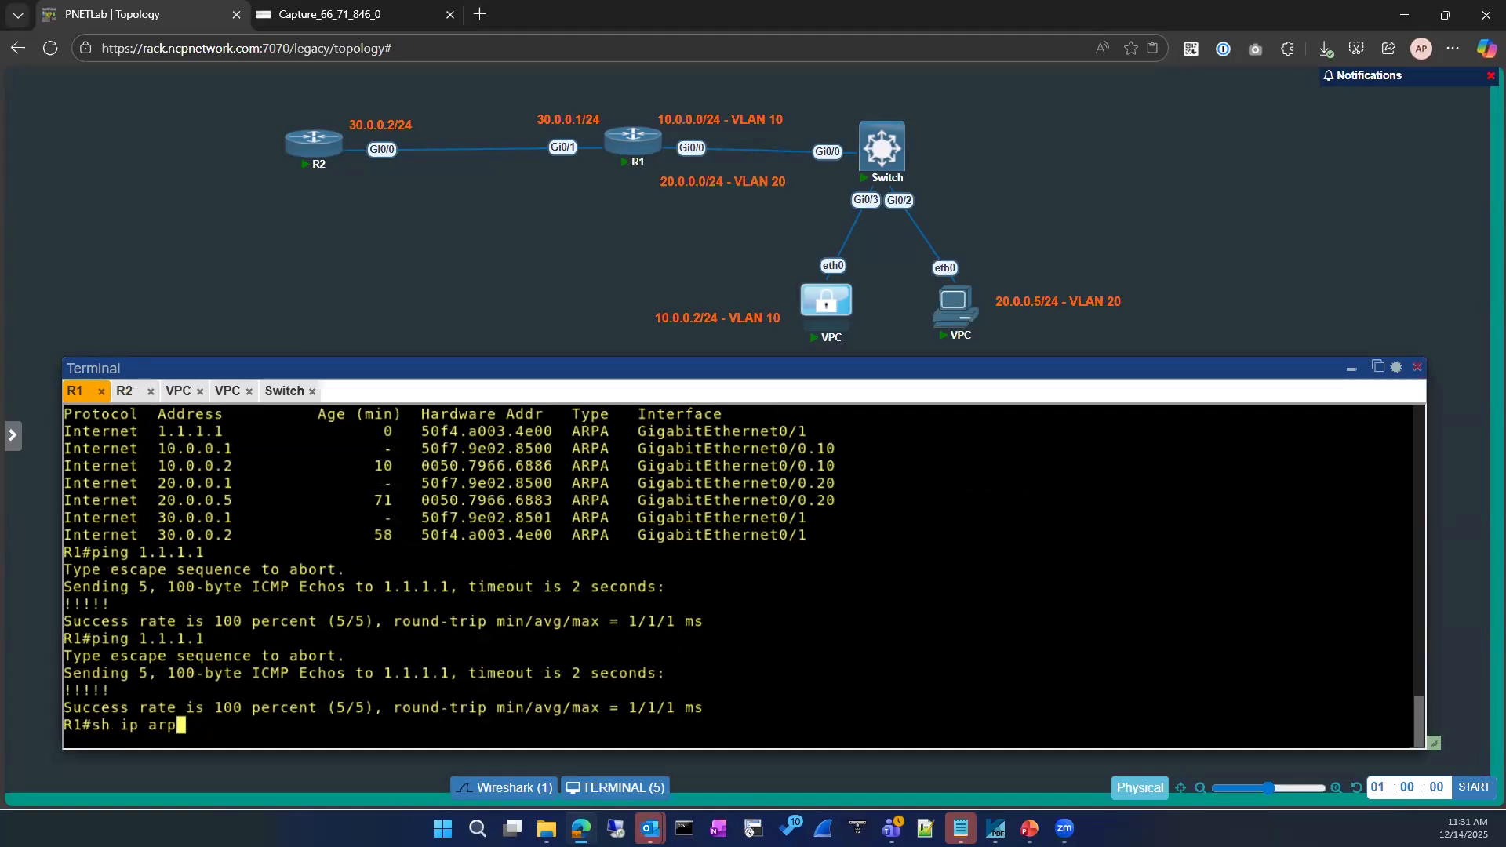
key(Return)
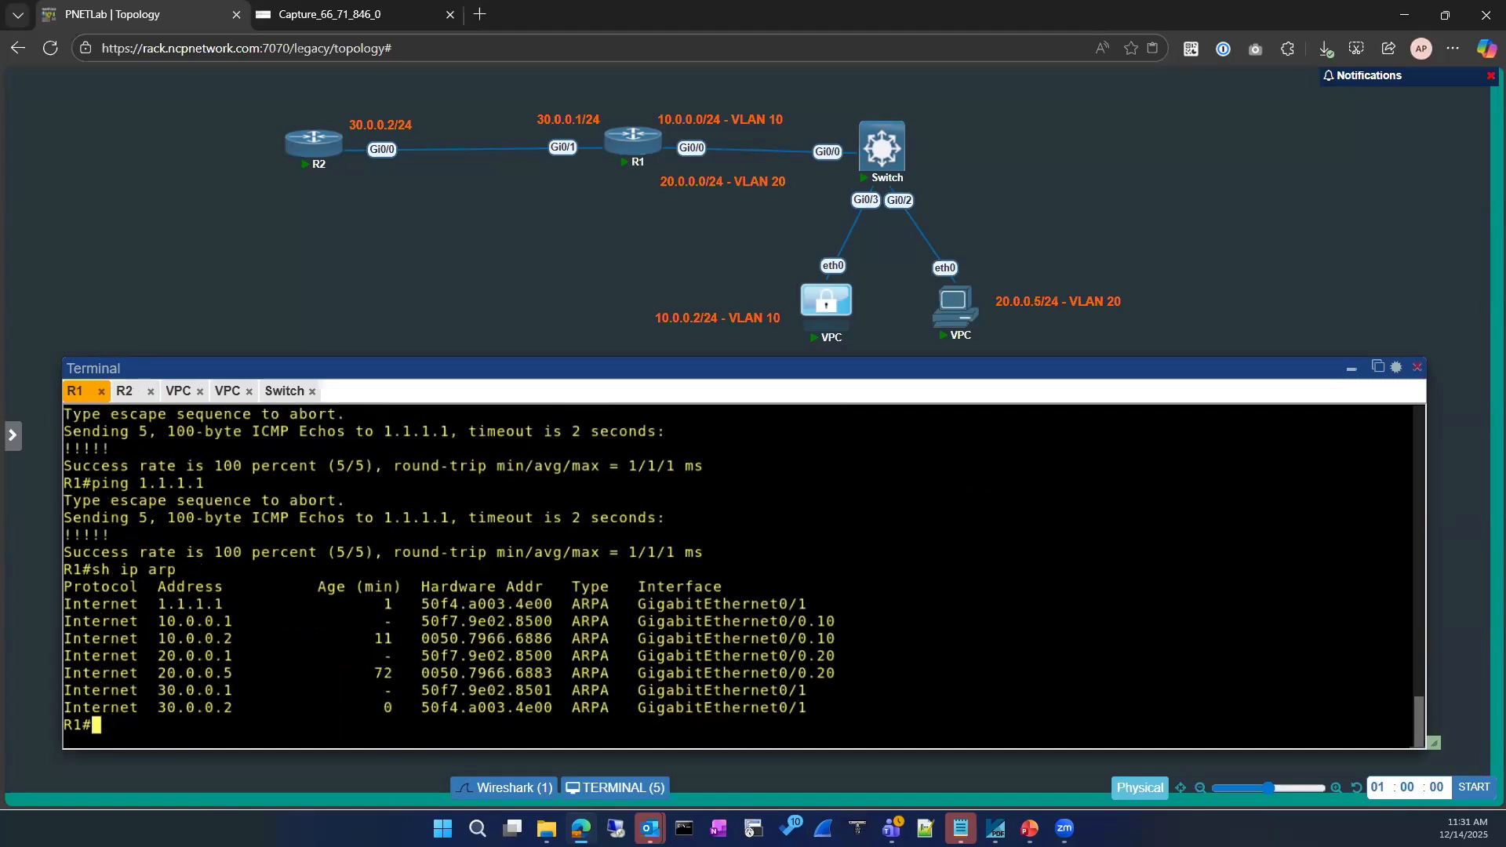
key(BackSpace)
Enter configuration mode for R1's GigabitEthernet0/1
text(conf)
key(Tab)
key(Return)
key(Return)
text(int)
key(Tab)
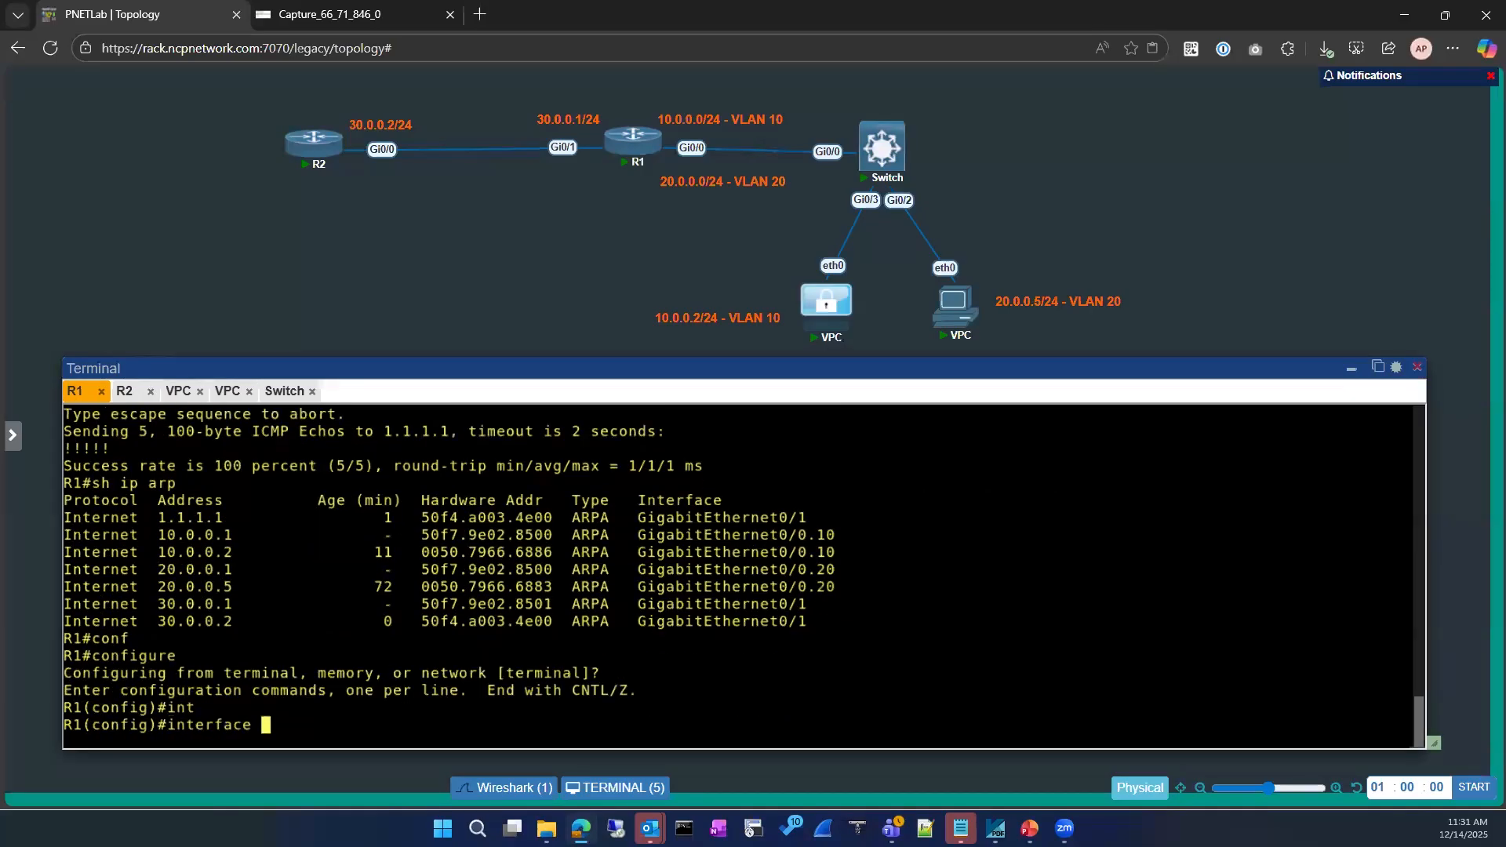
text(gi)
key(Tab)
text(0/1)
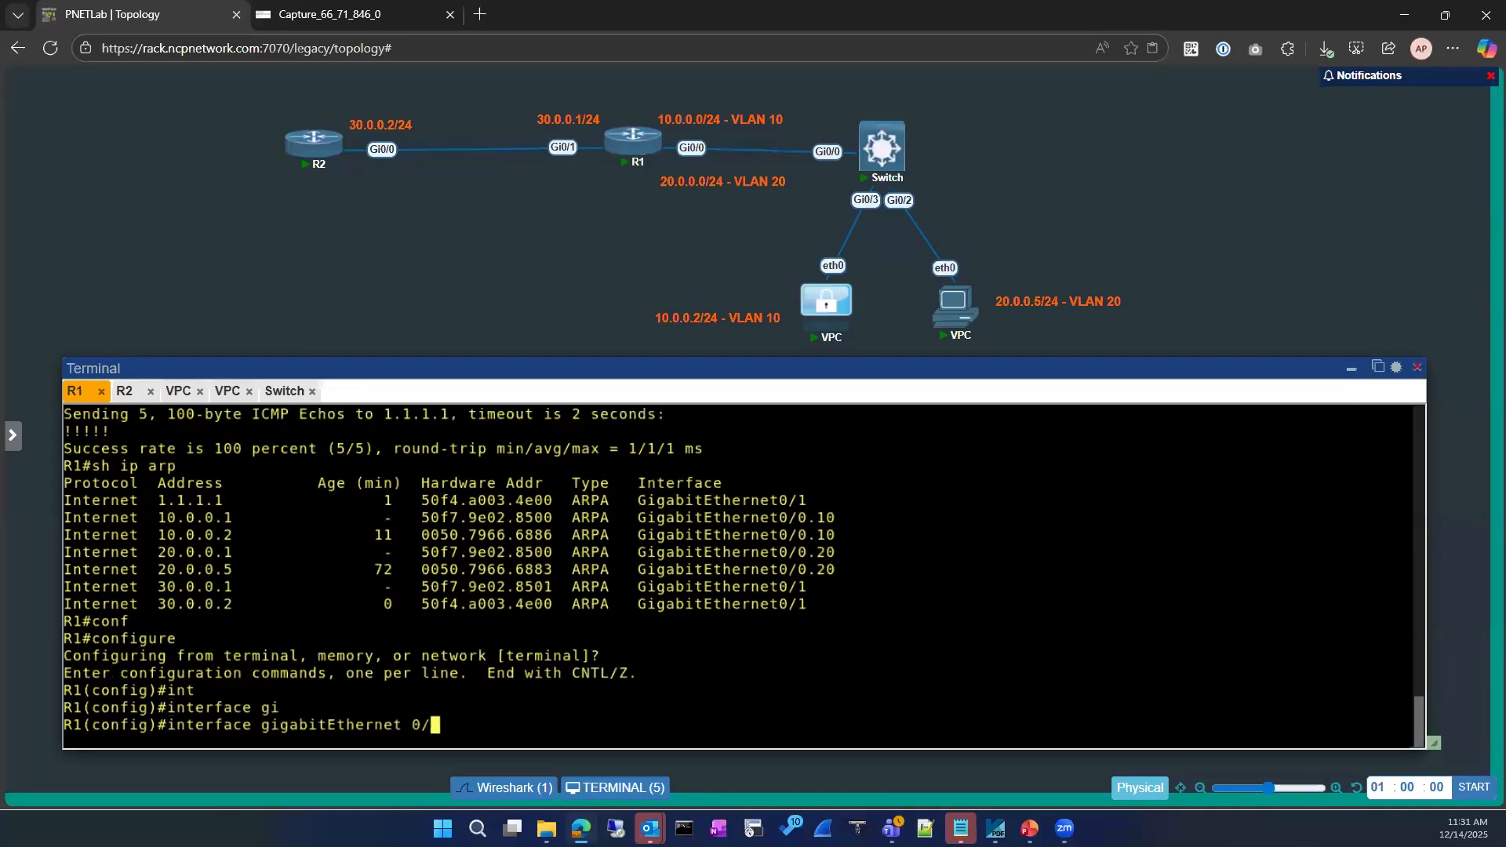
key(Return)
Shut down and re-enable R1's Gi0/1, then check R1's ARP table
text(sh)
key(Return)
text(no)
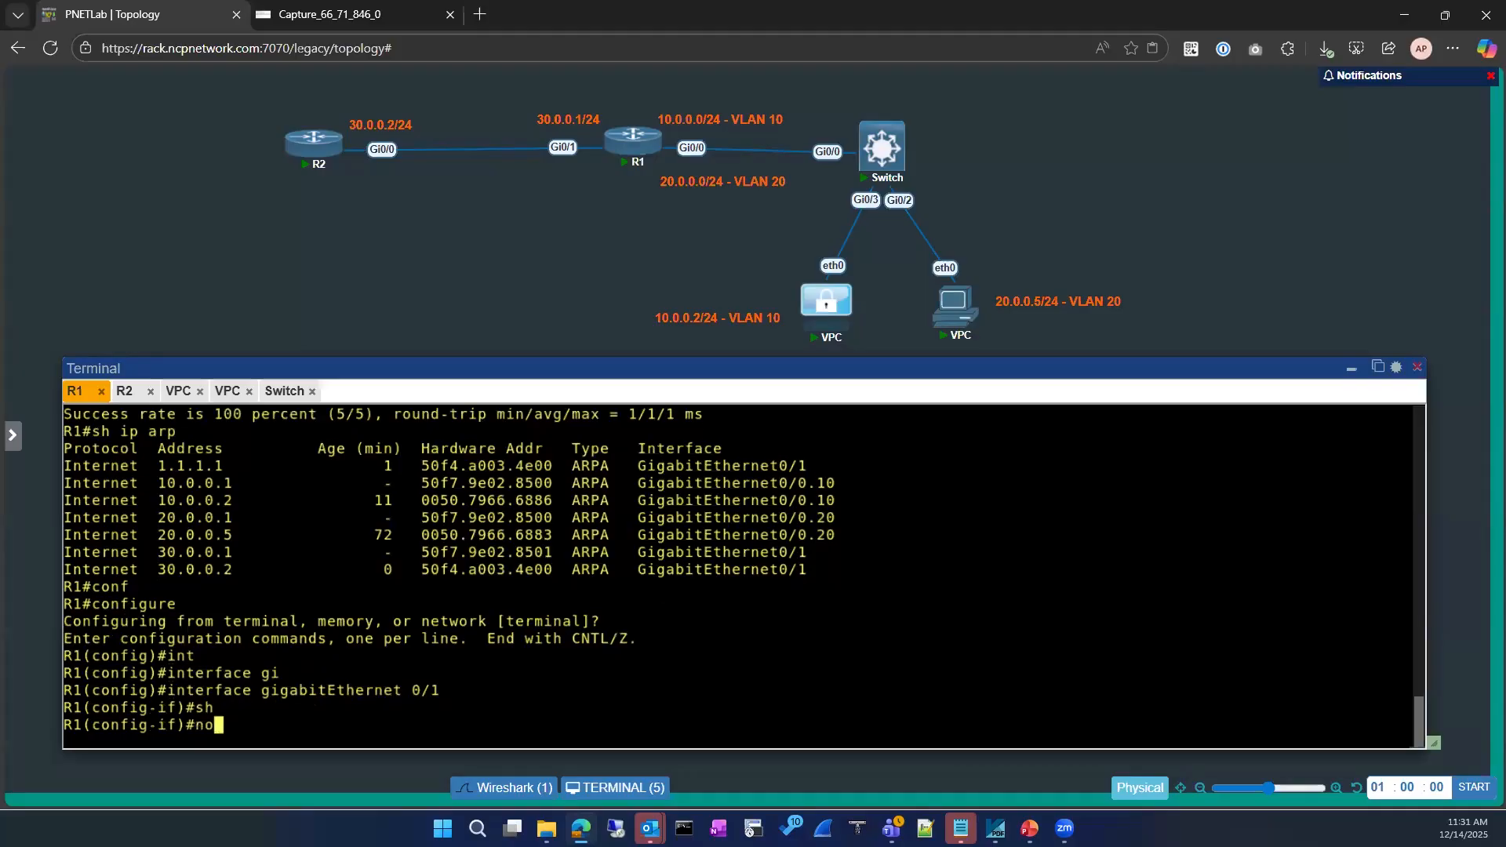
text( sh)
key(Return)
text(exit)
key(Return)
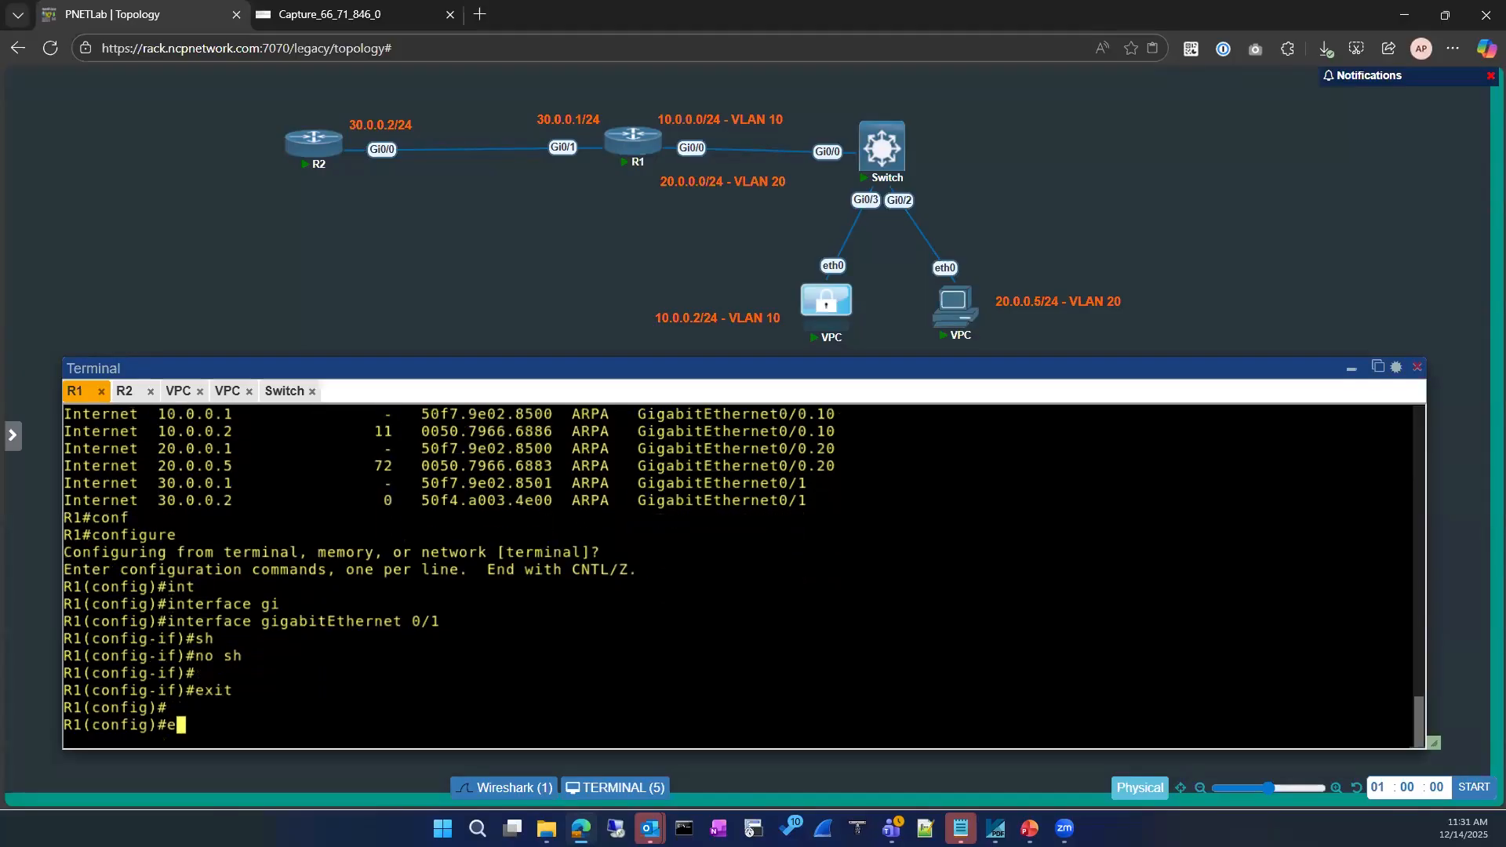
text(exi)
key(Return)
key(Return)
text(sh ip arp)
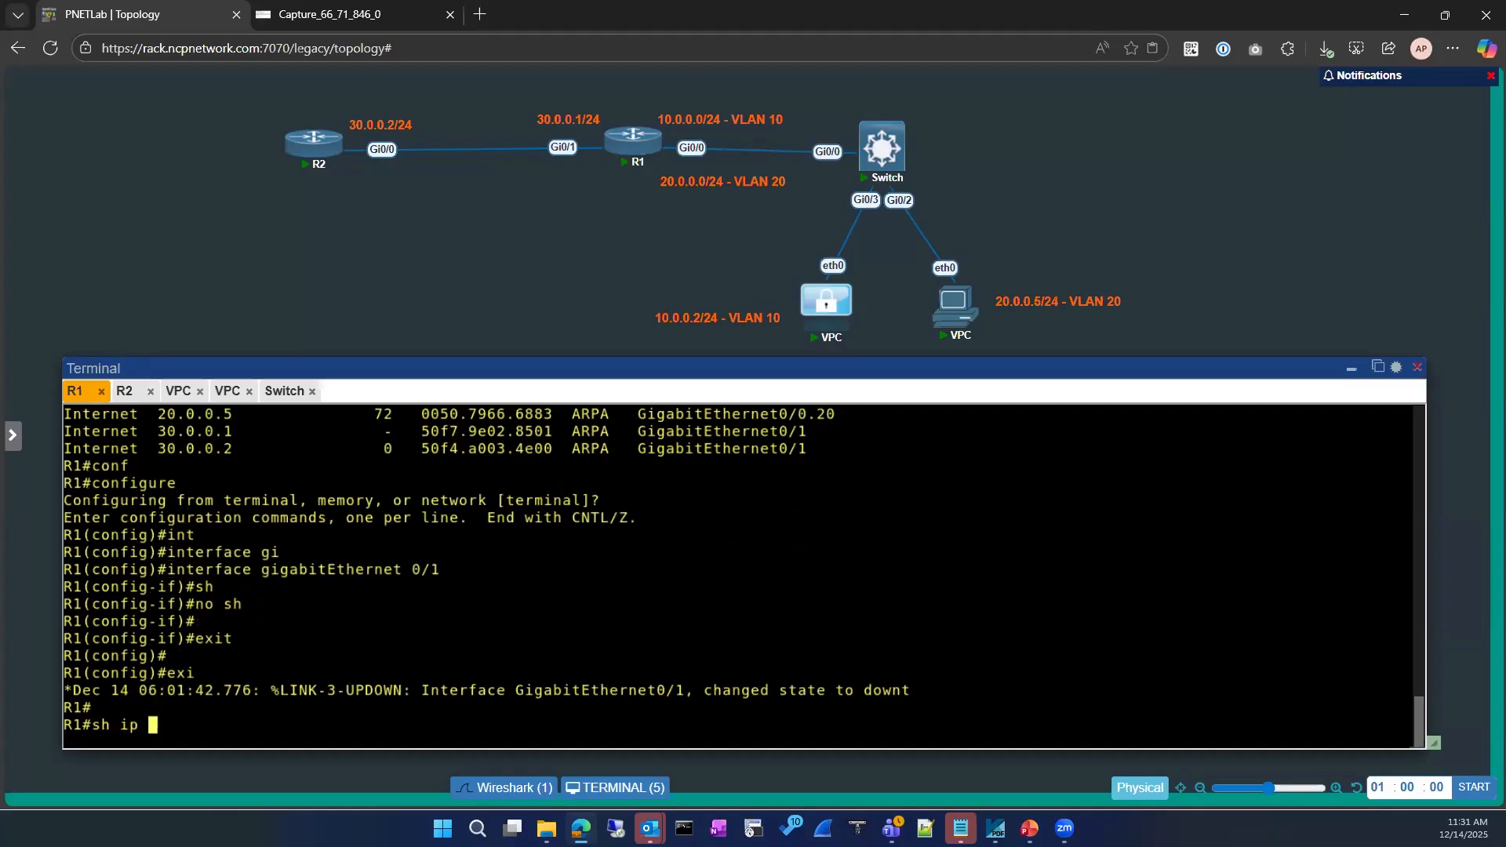
key(Tab)
key(Return)
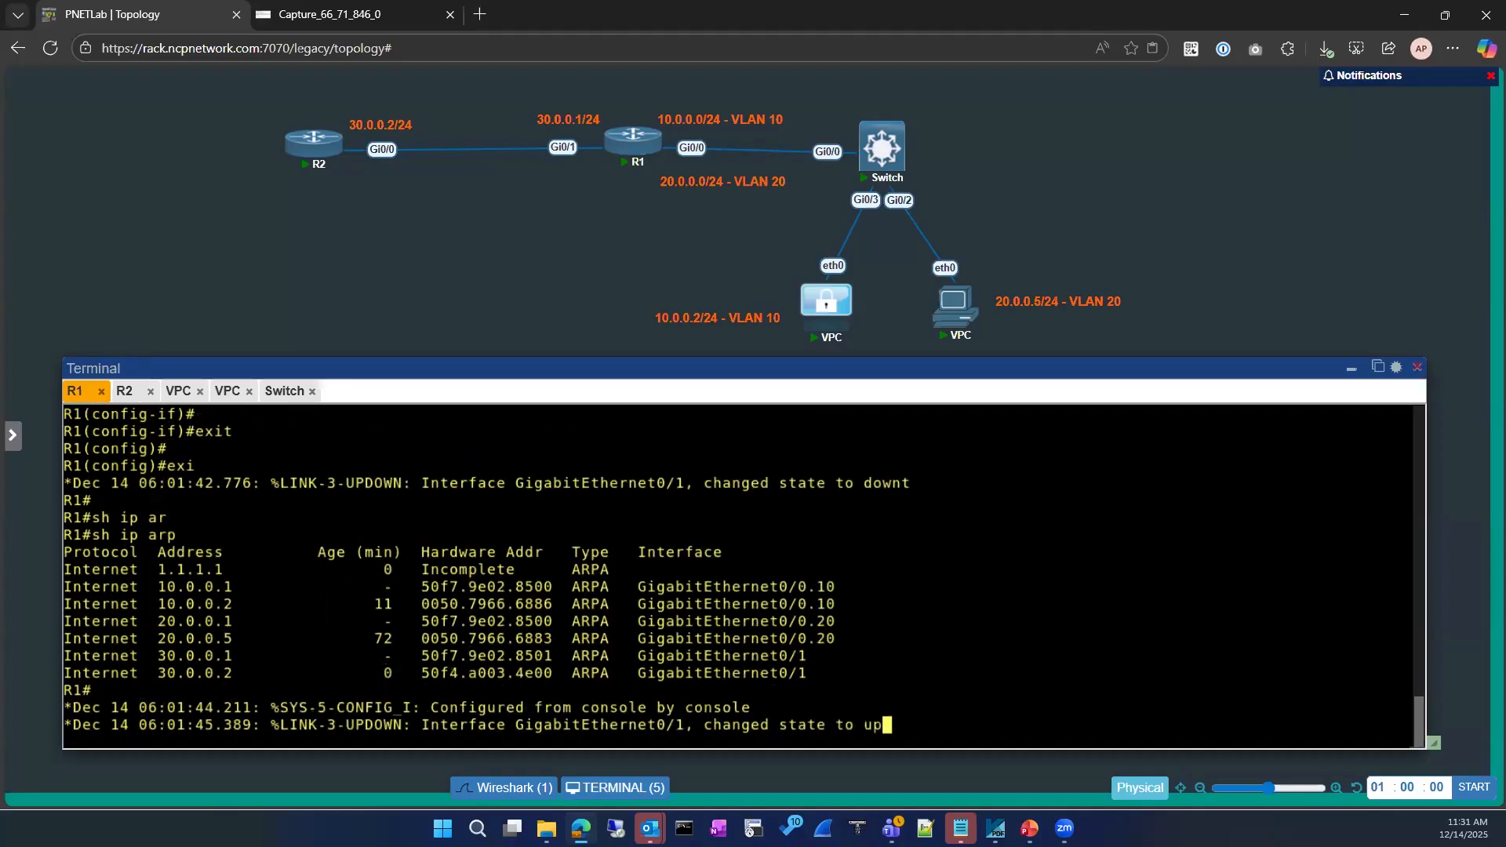
key(Return)
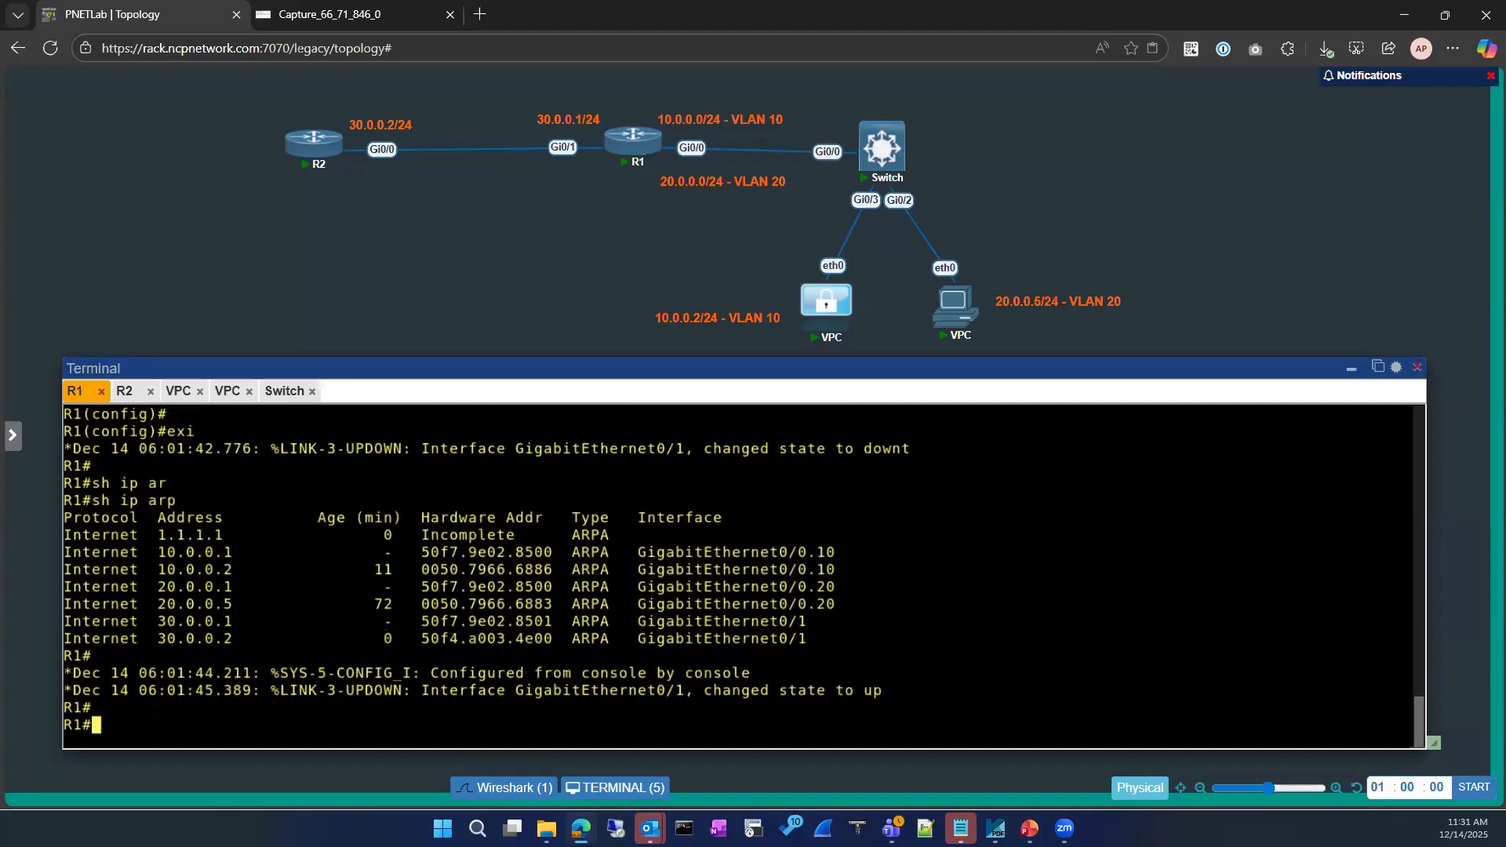
Return to configuration of R1's interface GigabitEthernet0/1
text(conf)
key(Tab)
key(Return)
text(int)
key(Tab)
text(gi)
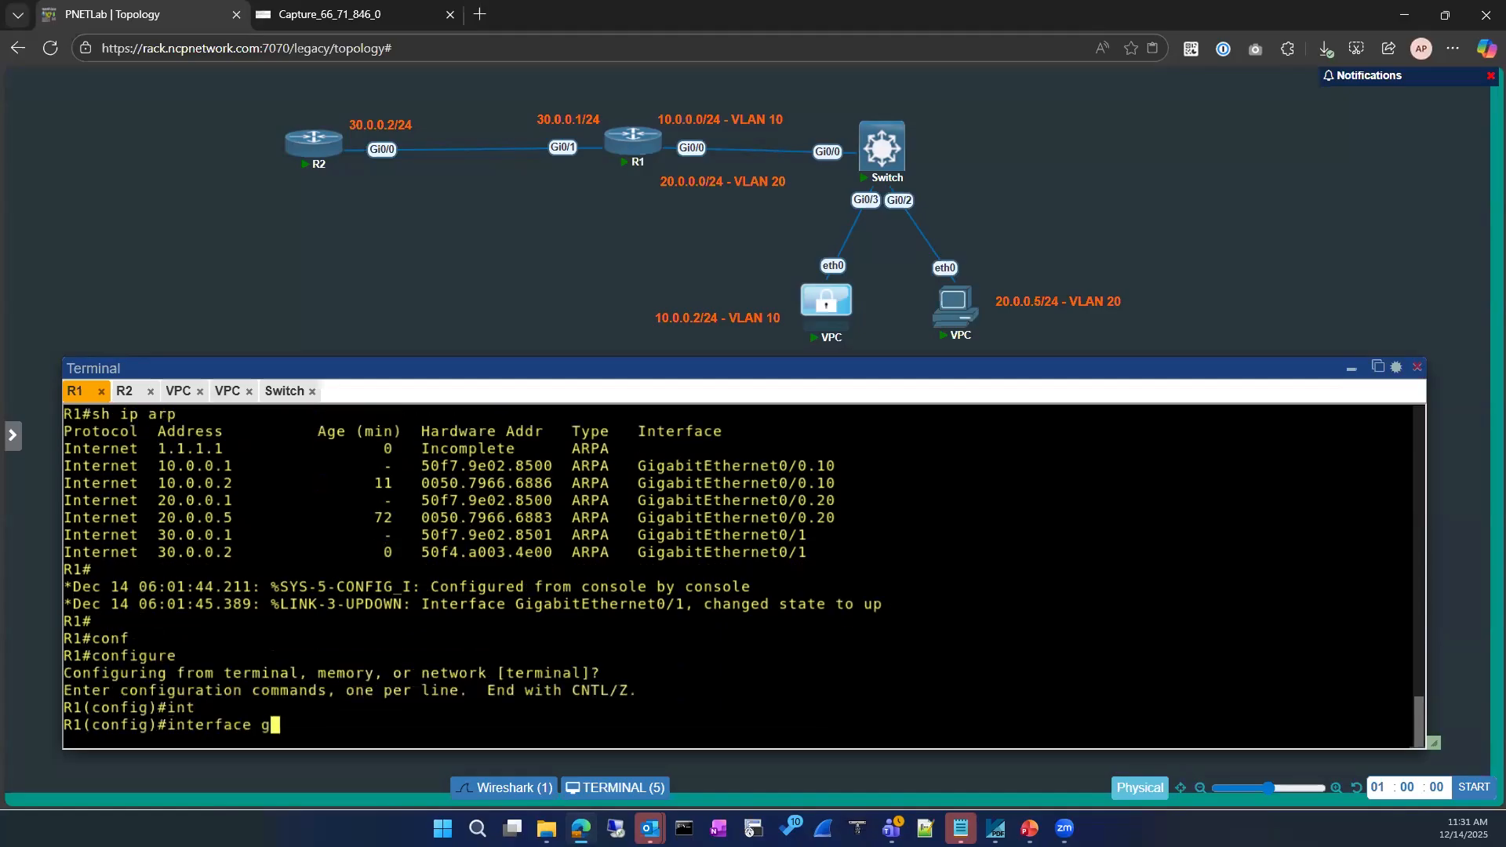
key(Tab)
text(0/1)
key(Return)
Replace Gi0/1's address with 30.0.0.1 255.255.255.0, enable it, and exit
text(no ip add)
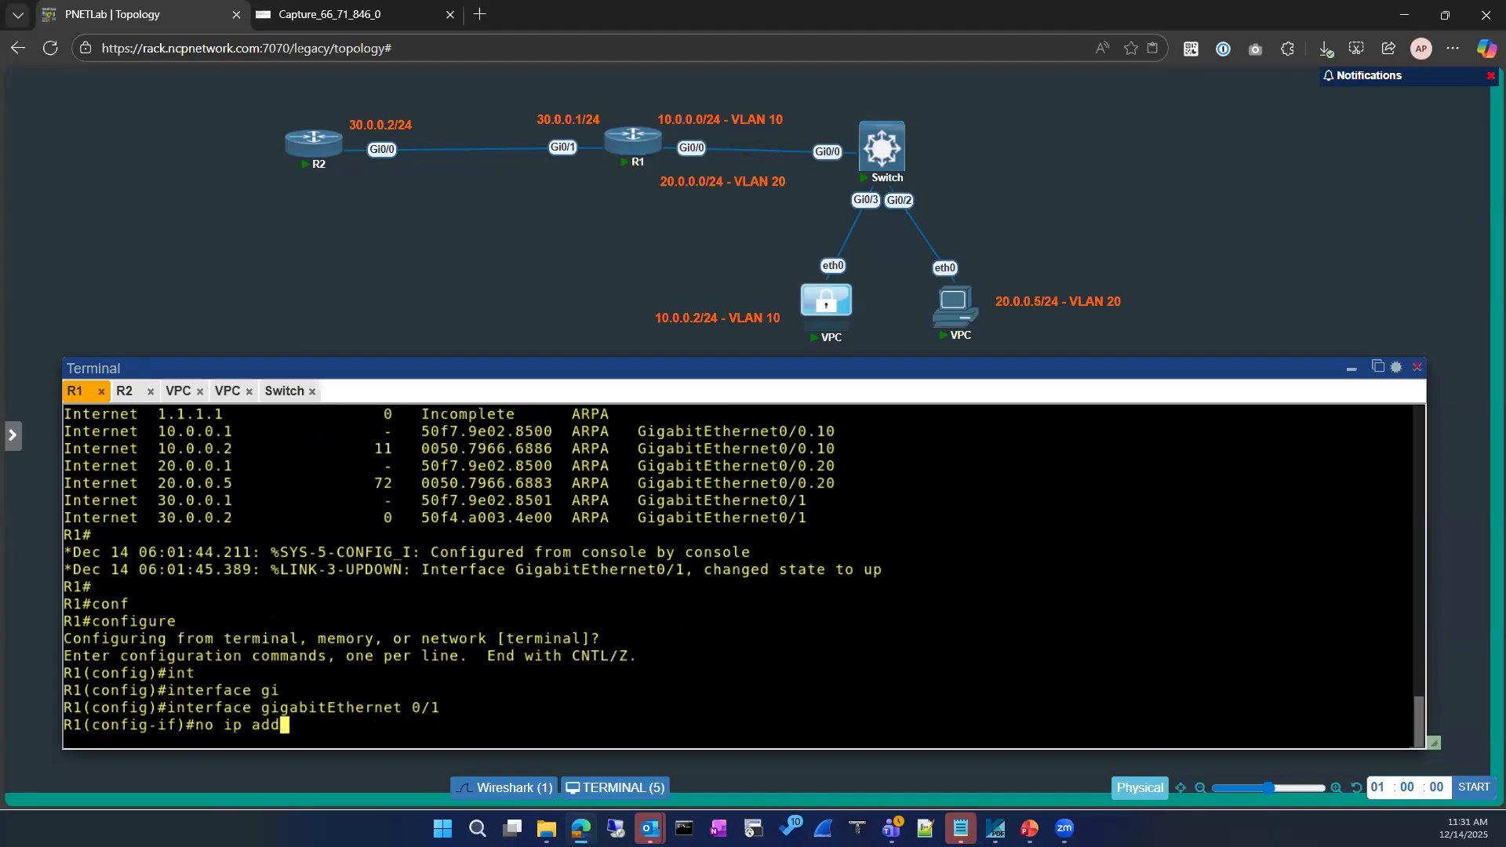
key(Tab)
key(Return)
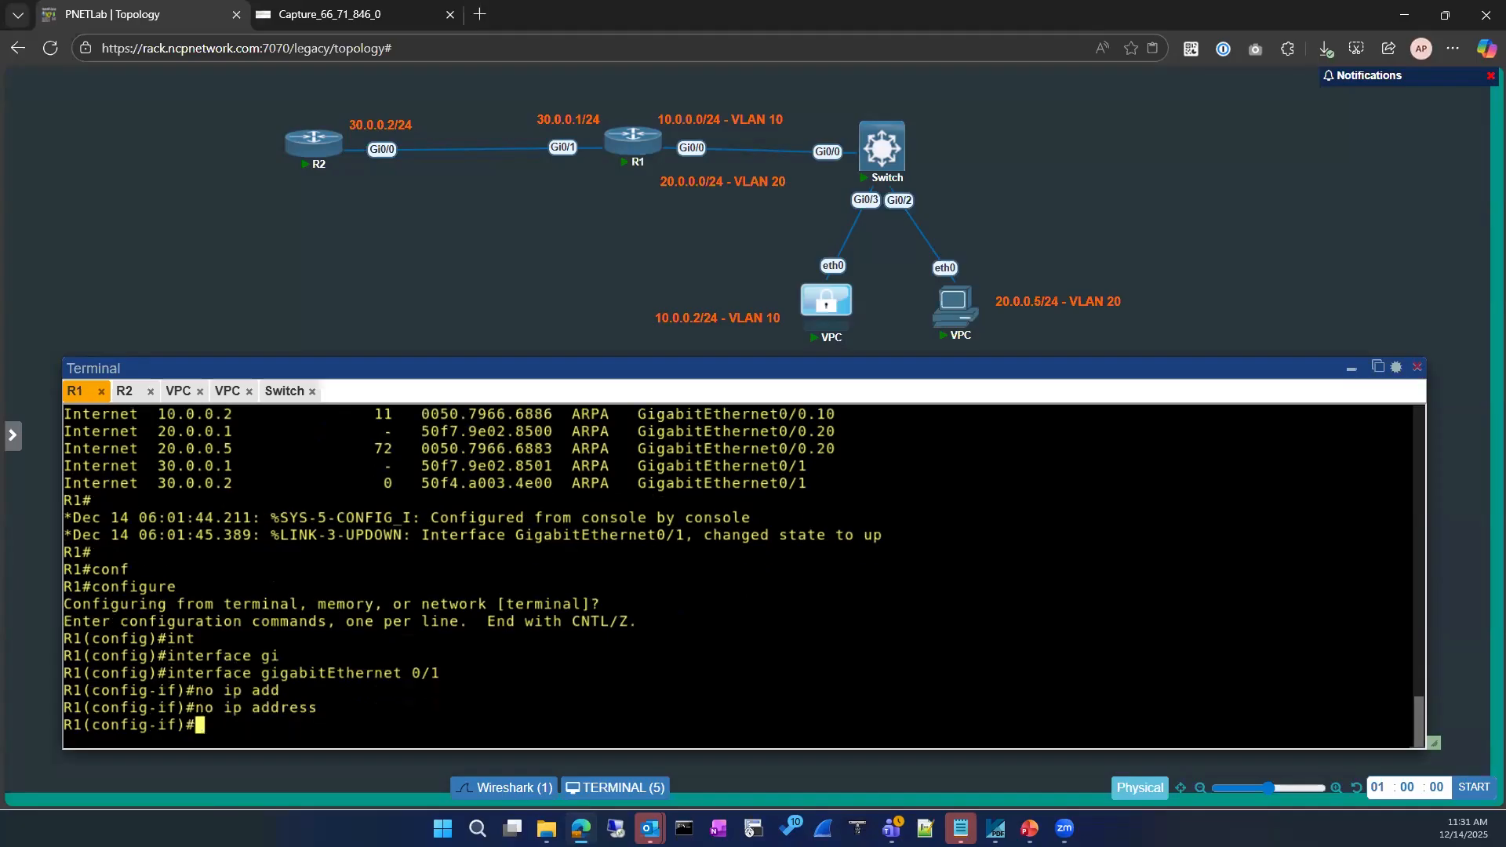
text(ip add)
key(Tab)
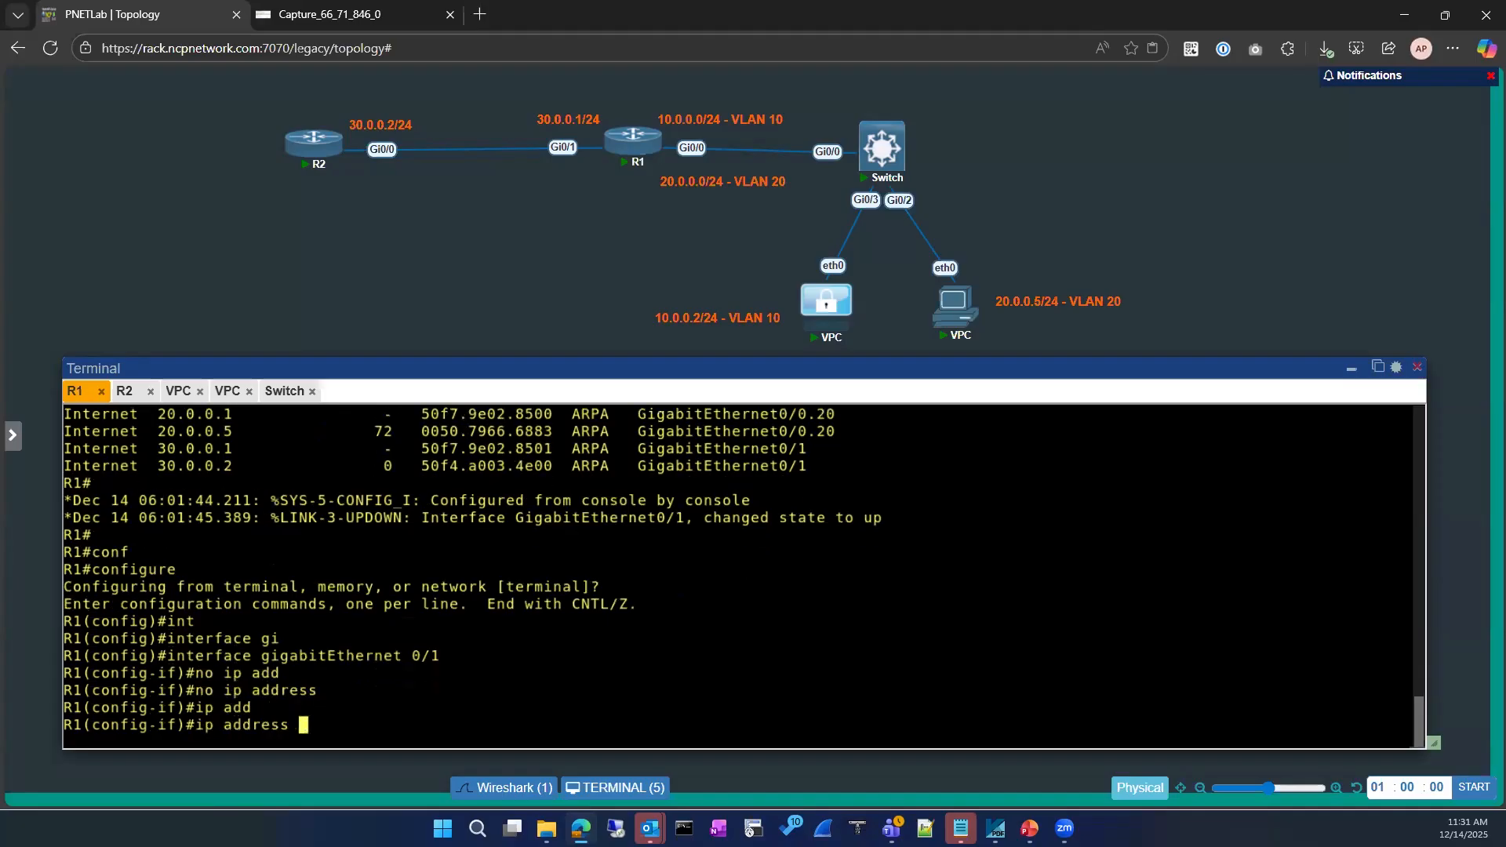
text(30.0.0.1 255.255.255.0)
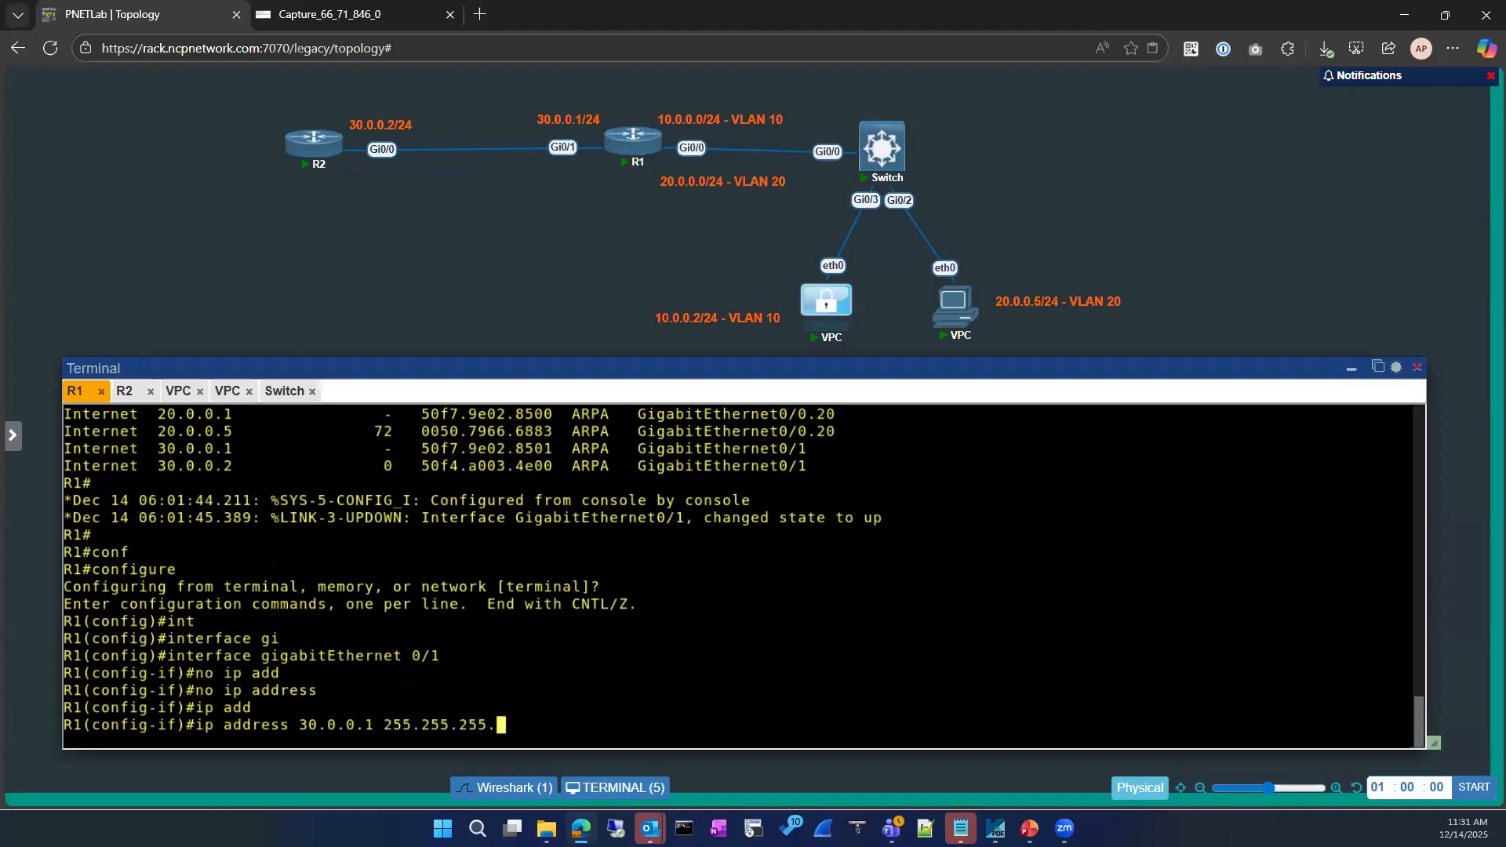
key(Return)
text(no)
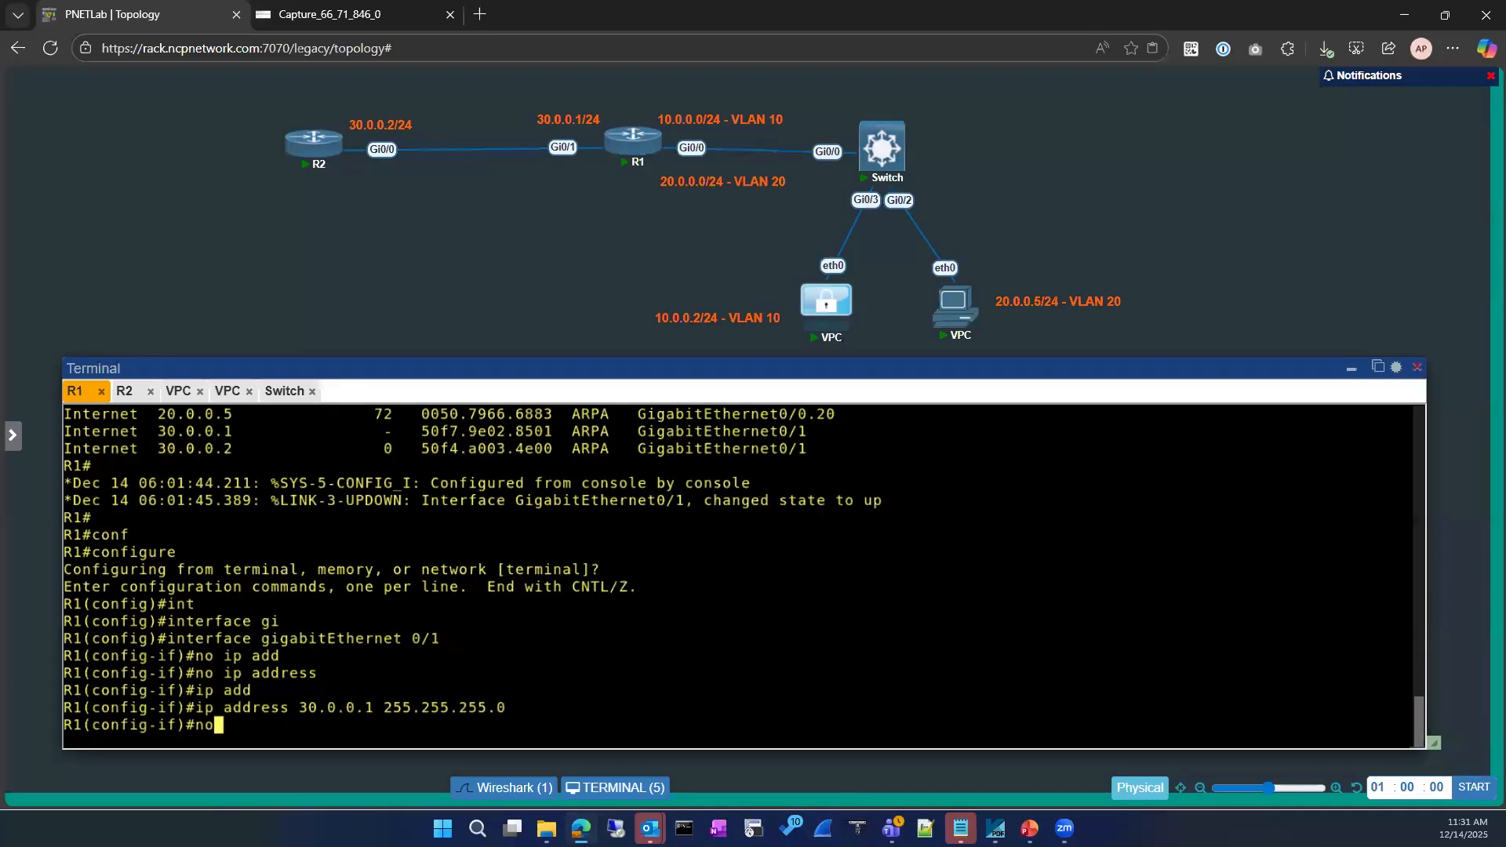
text( sh)
key(Return)
key(Return)
text(exit)
key(Return)
key(Return)
text(exit)
key(Return)
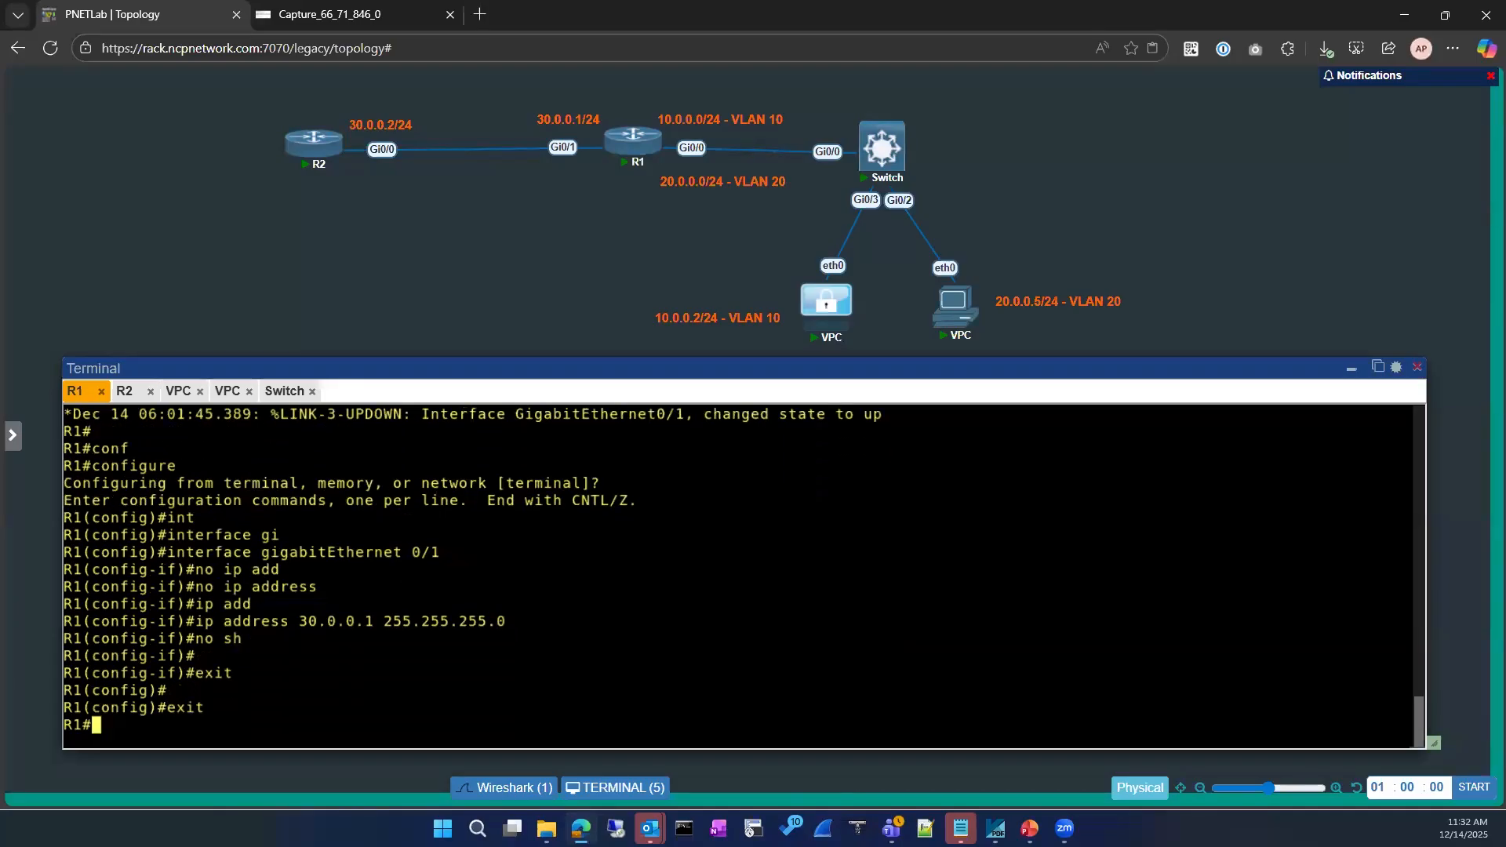
Show R1's ARP table with 1.1.1.1 Incomplete; ping 1.1.1.1 fails 0/5
text(sh ip arp)
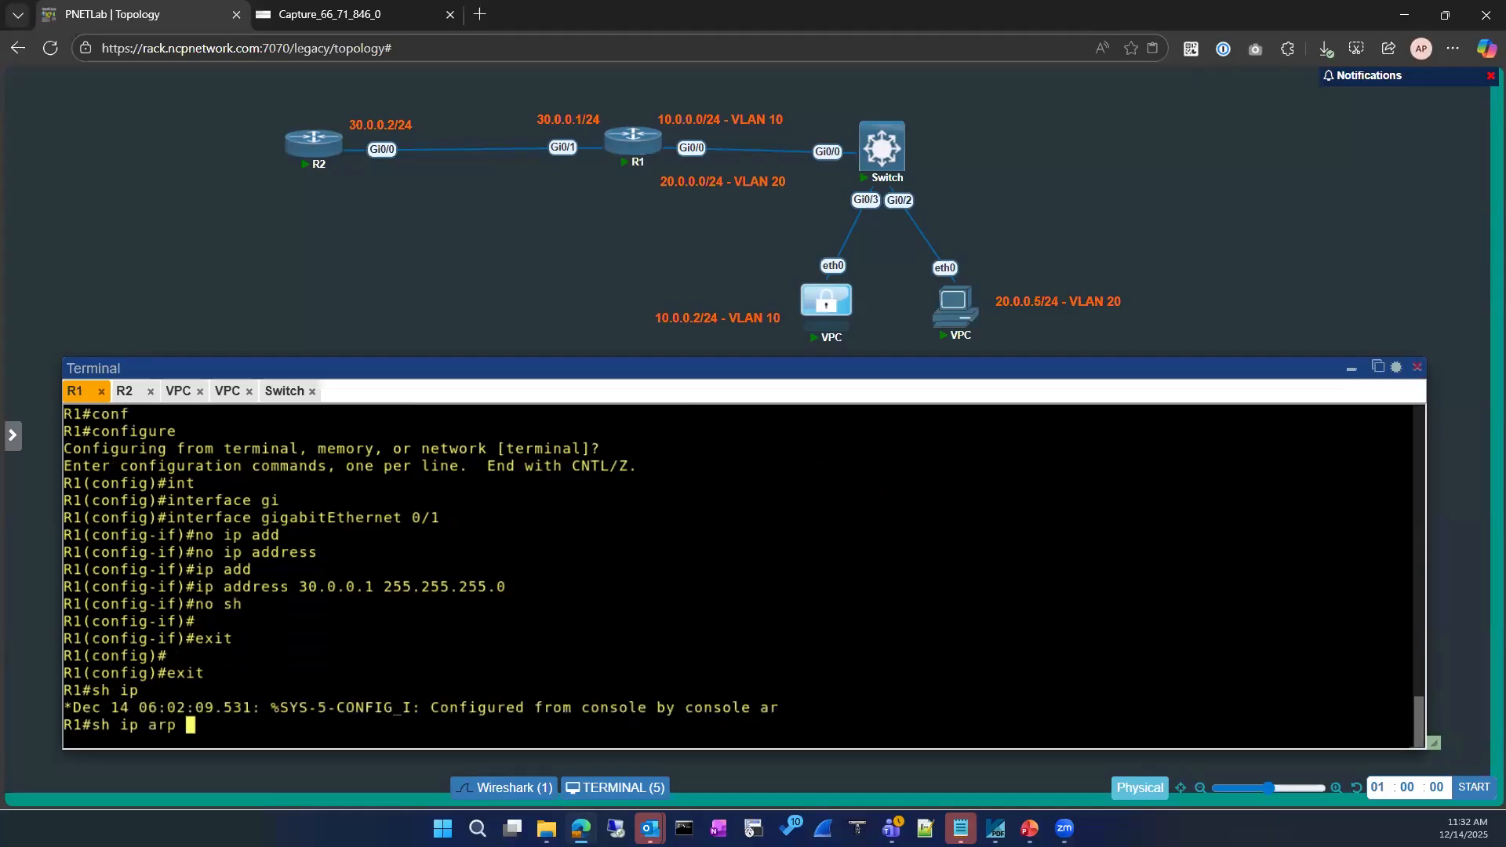
key(Return)
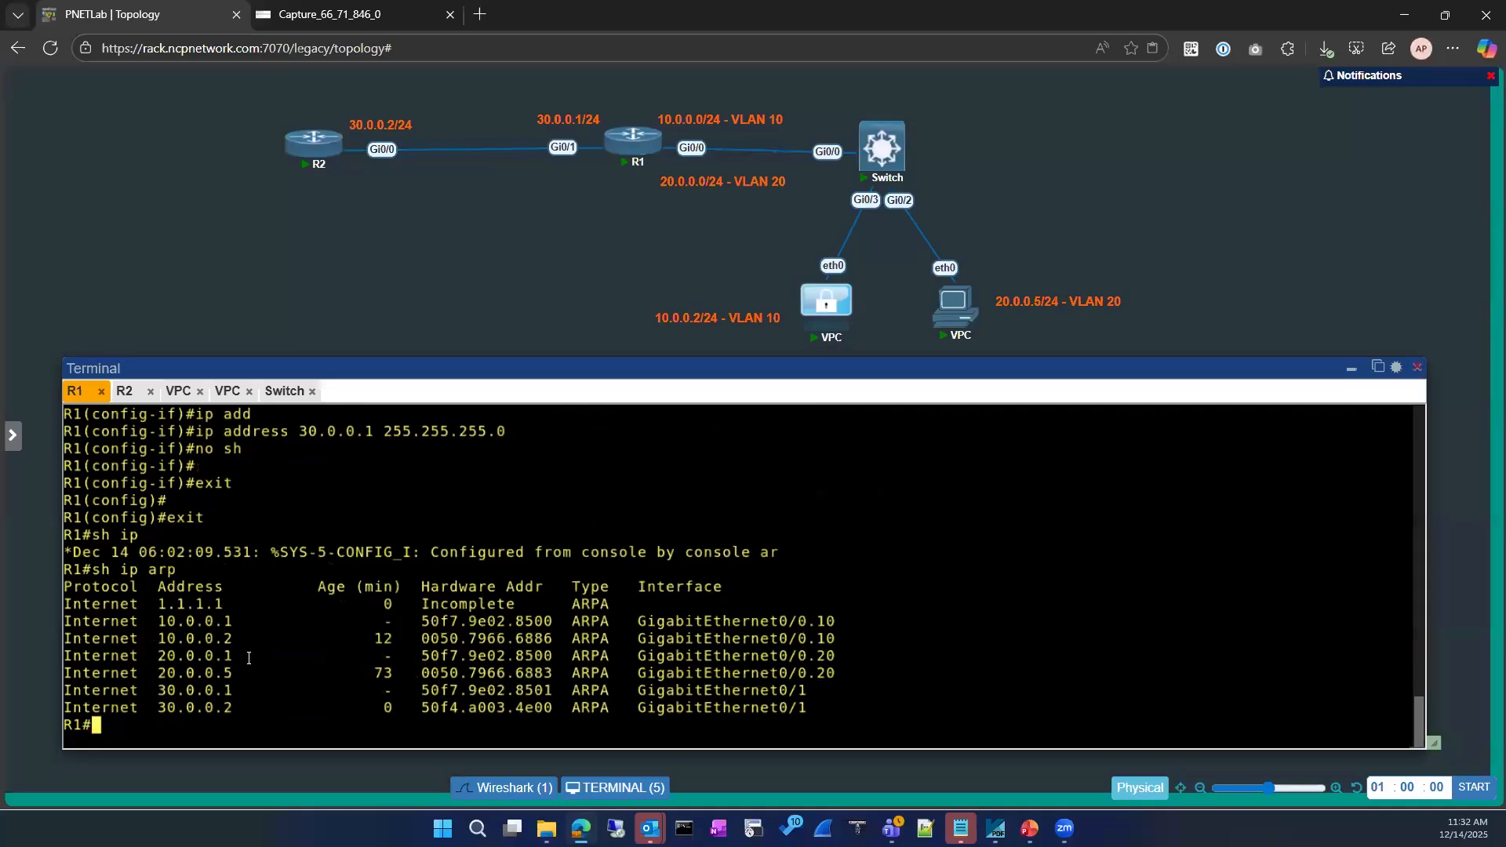
key(Up)
key(Up)
key(Up)
key(Return)
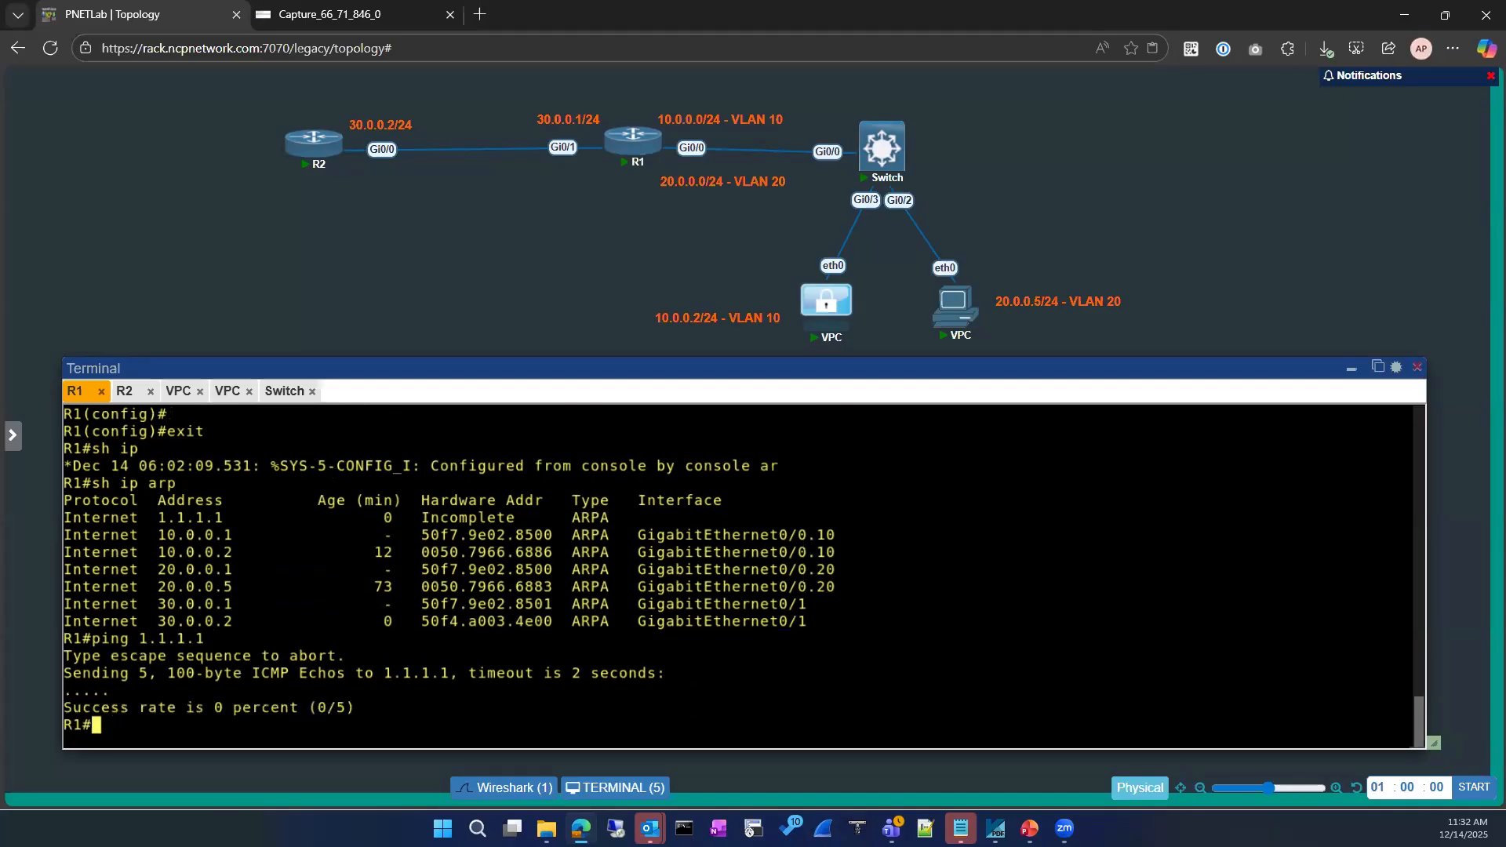
List R1's running-config route section and mark the static route to 1.1.1.1 via Gi0/1
text(sh run)
key(Tab)
text(| se)
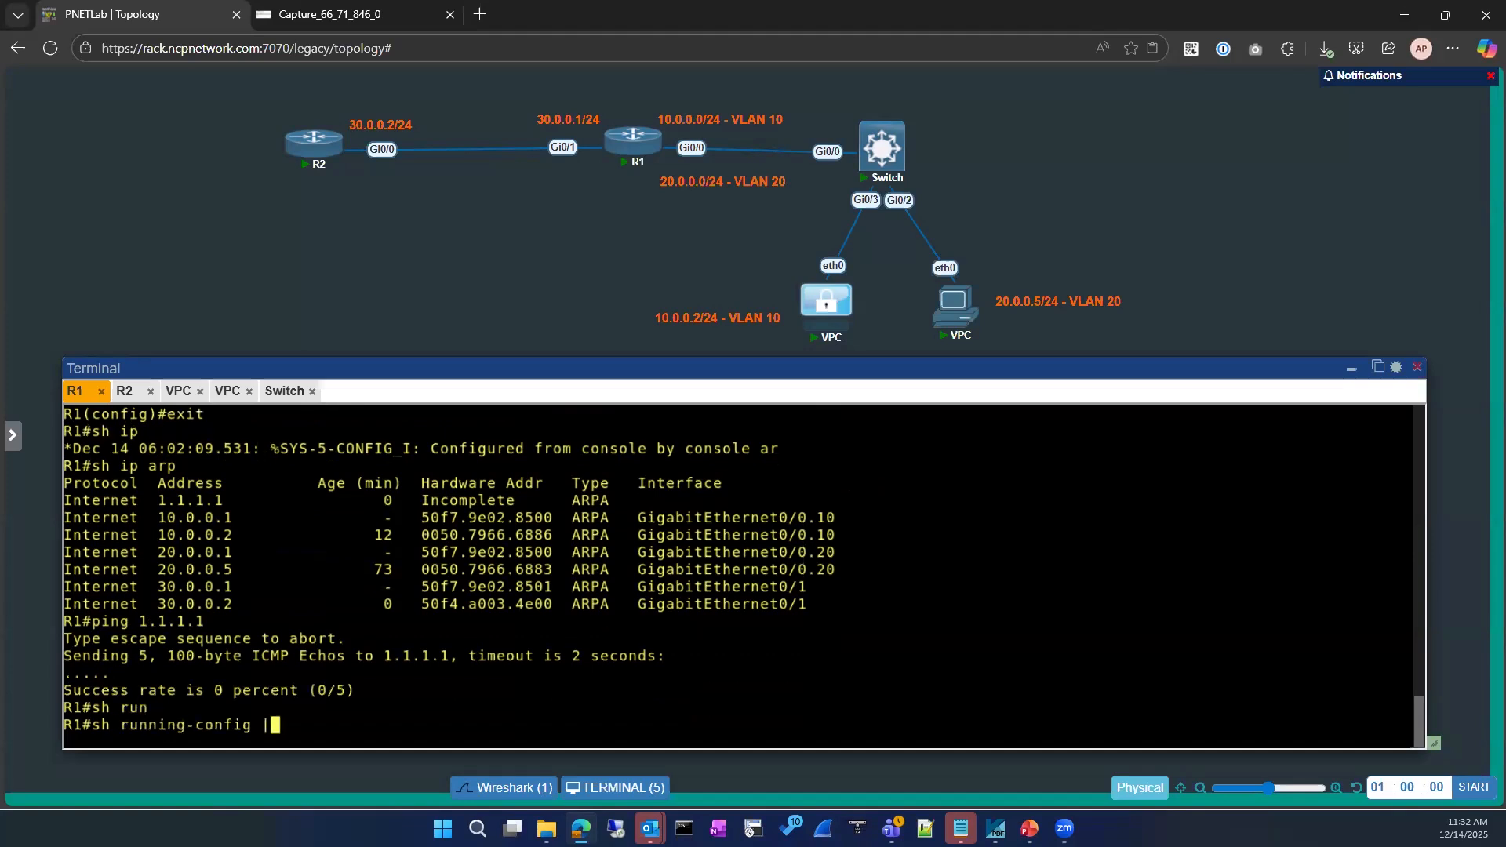
key(Tab)
text(route)
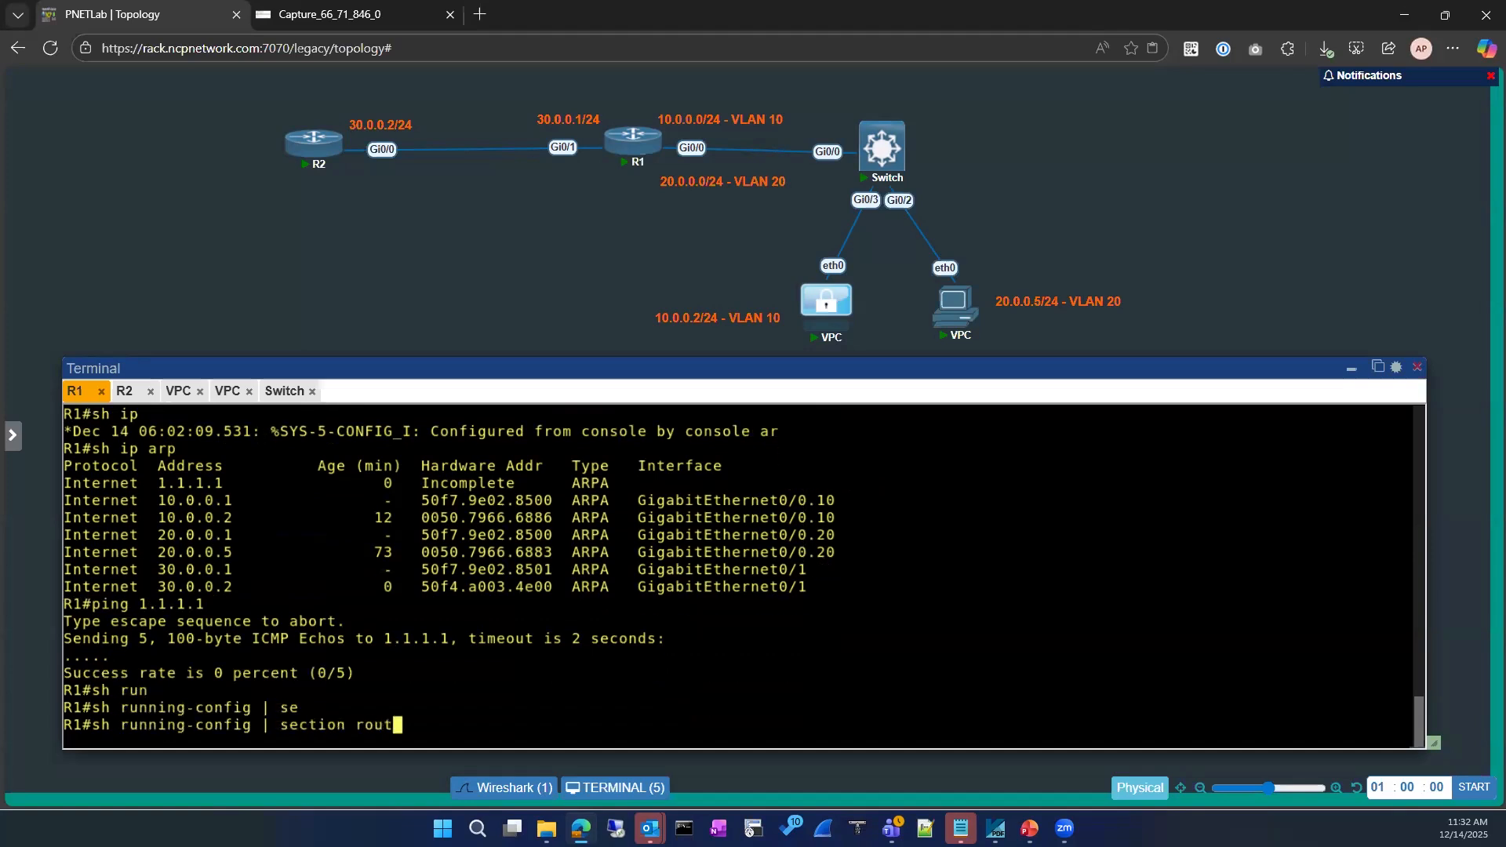
key(Return)
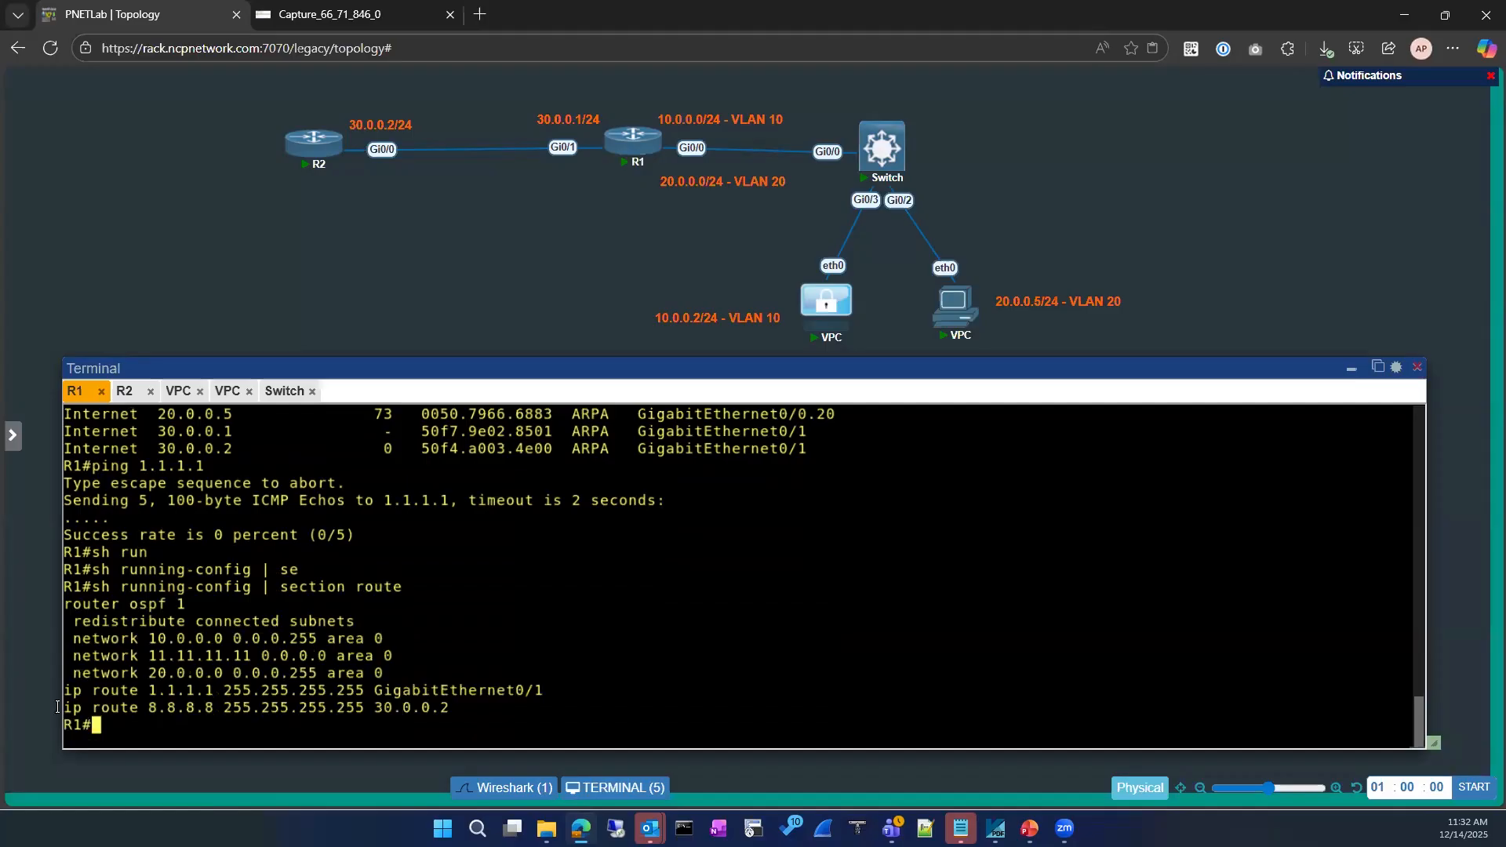
drag(457, 719, 539, 690)
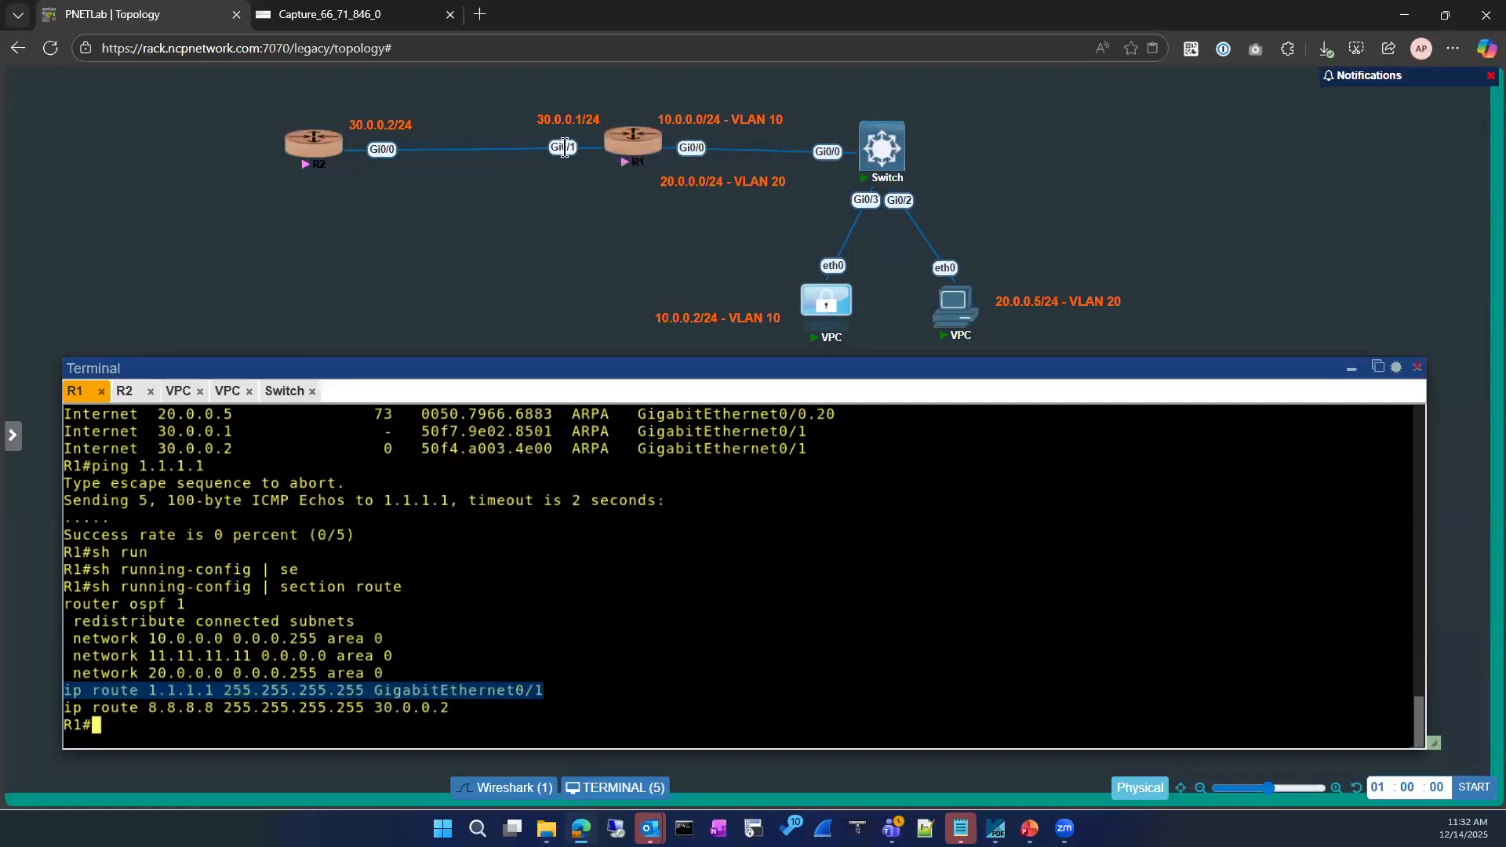
Display R2's ARP table with show ip arp
click(124, 390)
text(sh ip arp)
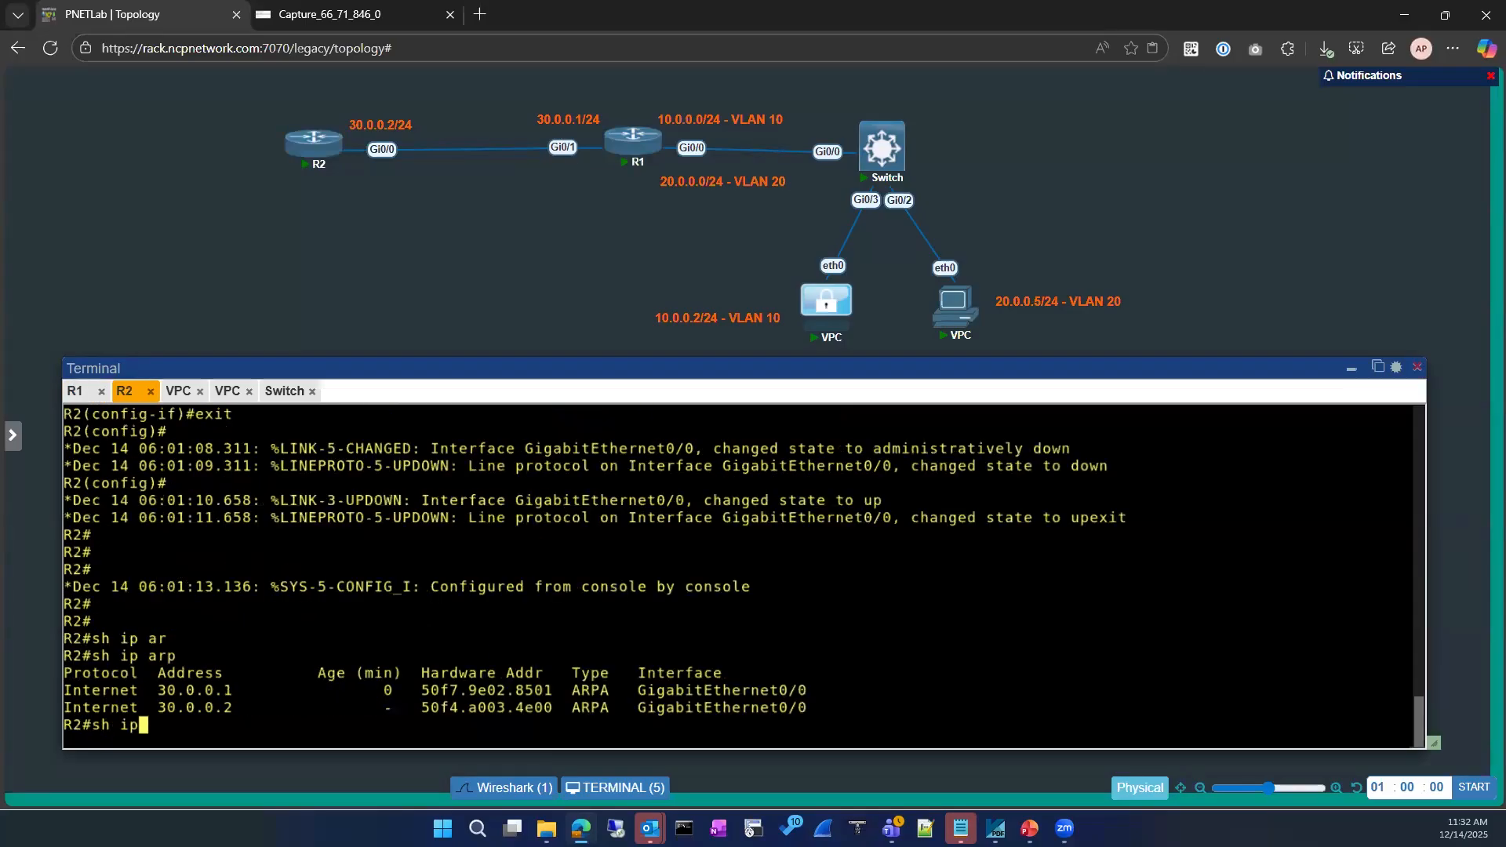
key(Tab)
key(Return)
List R2's assigned interfaces with show ip interface brief | ex un
text(sh )
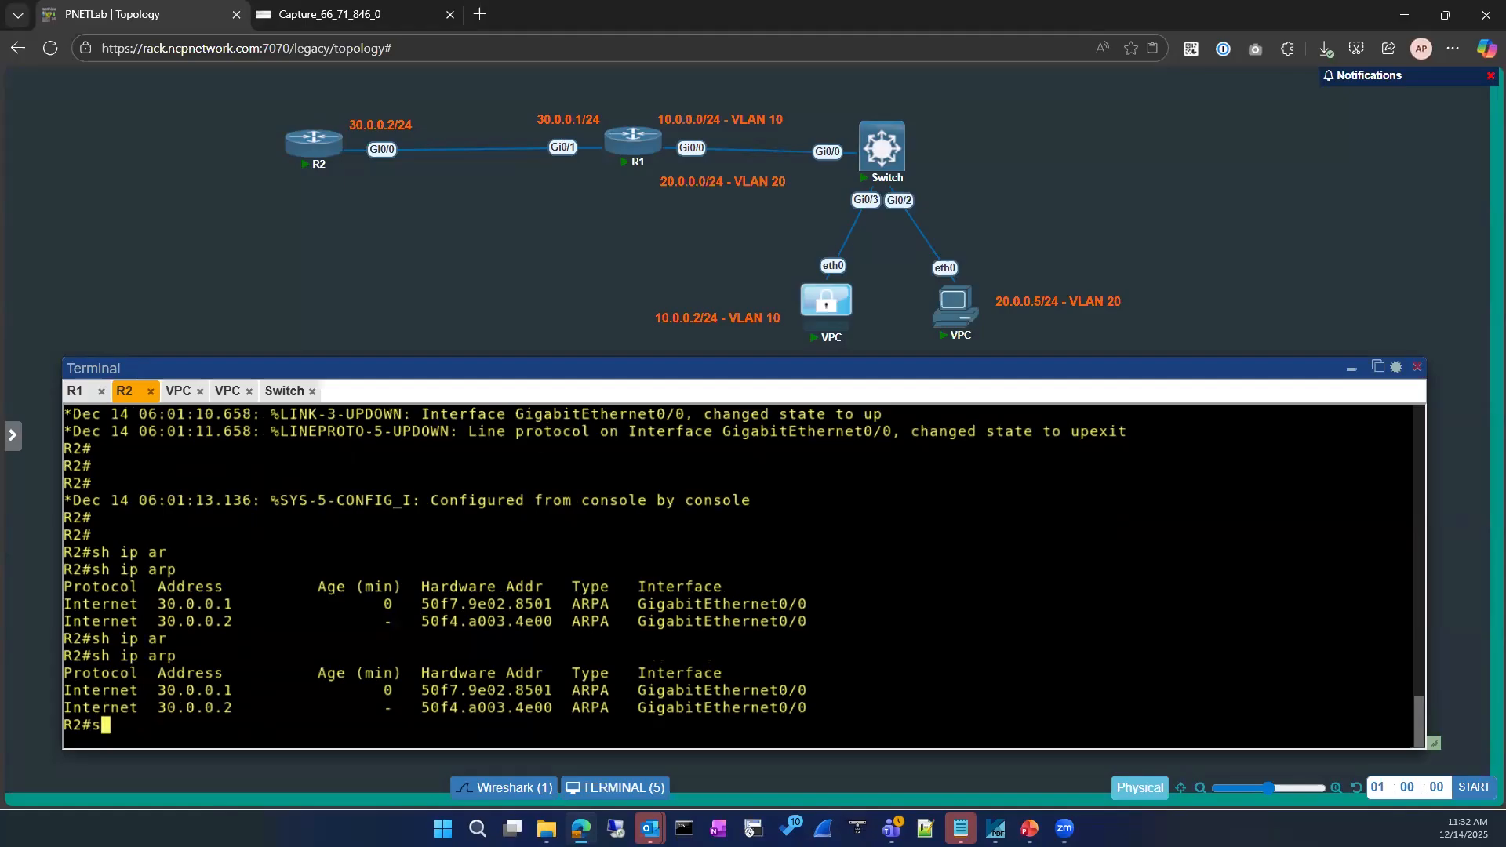
text(run)
key(Tab)
text(|)
key(BackSpace)
key(BackSpace)
key(BackSpace)
key(BackSpace)
key(BackSpace)
key(BackSpace)
key(BackSpace)
key(BackSpace)
key(BackSpace)
key(BackSpace)
key(BackSpace)
key(BackSpace)
key(BackSpace)
key(BackSpace)
key(BackSpace)
key(BackSpace)
key(BackSpace)
key(BackSpace)
key(BackSpace)
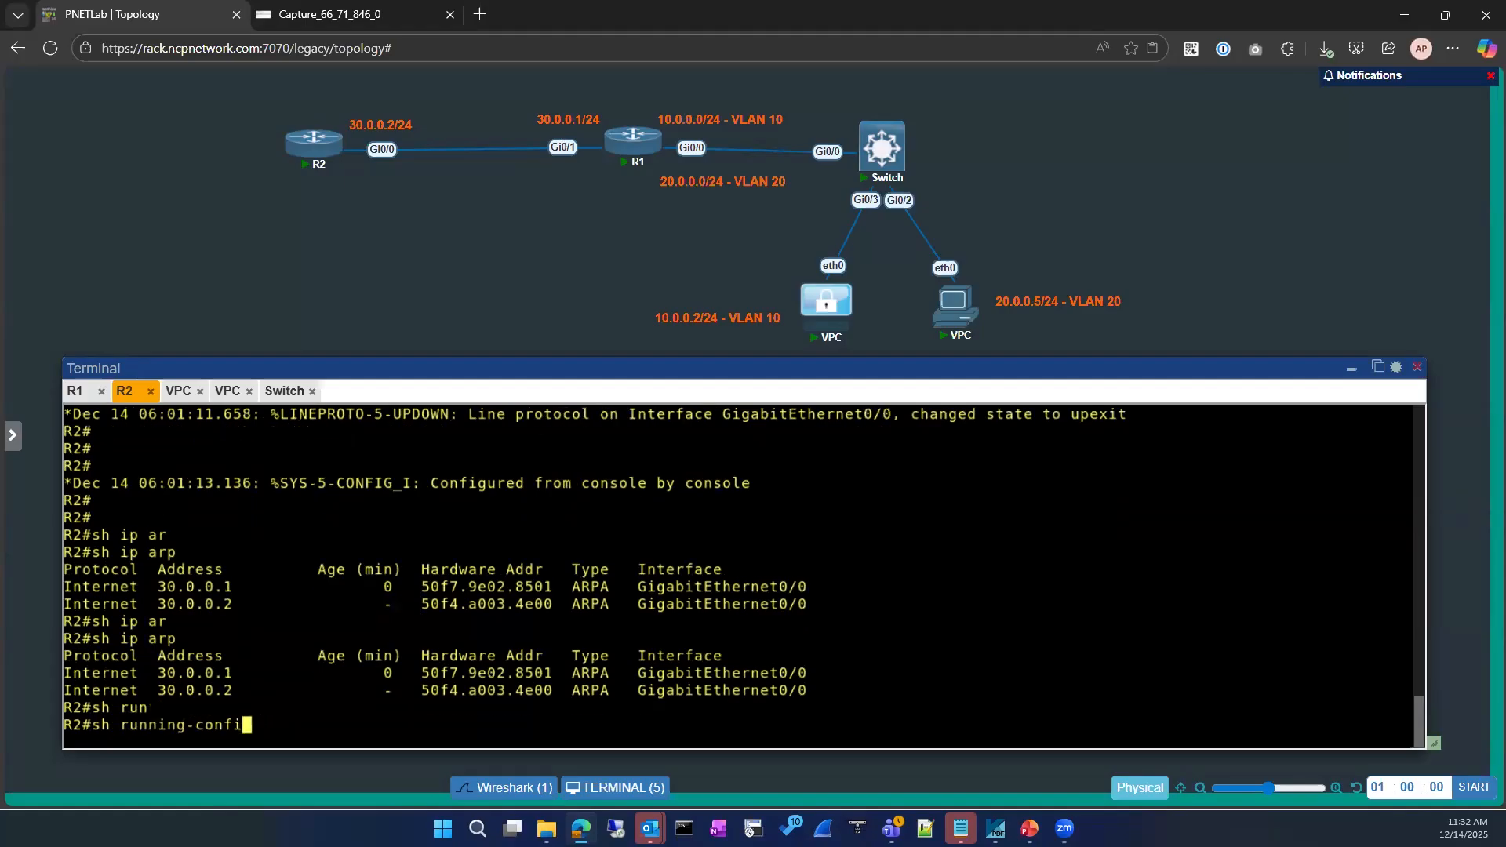
text(sh ip int)
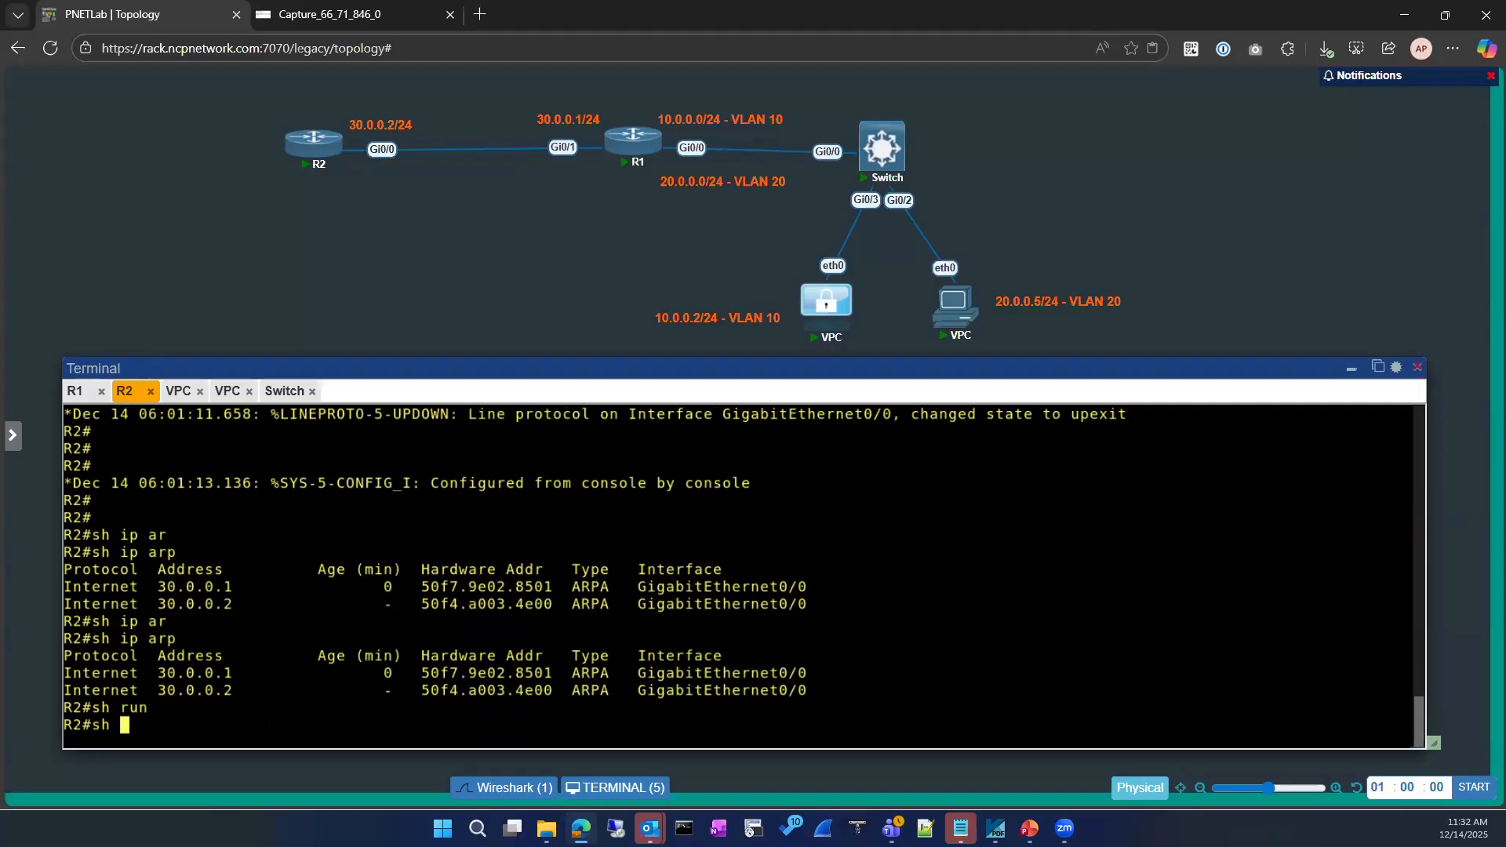
key(Tab)
text(br)
key(Tab)
text(| ex u)
text(n)
key(Return)
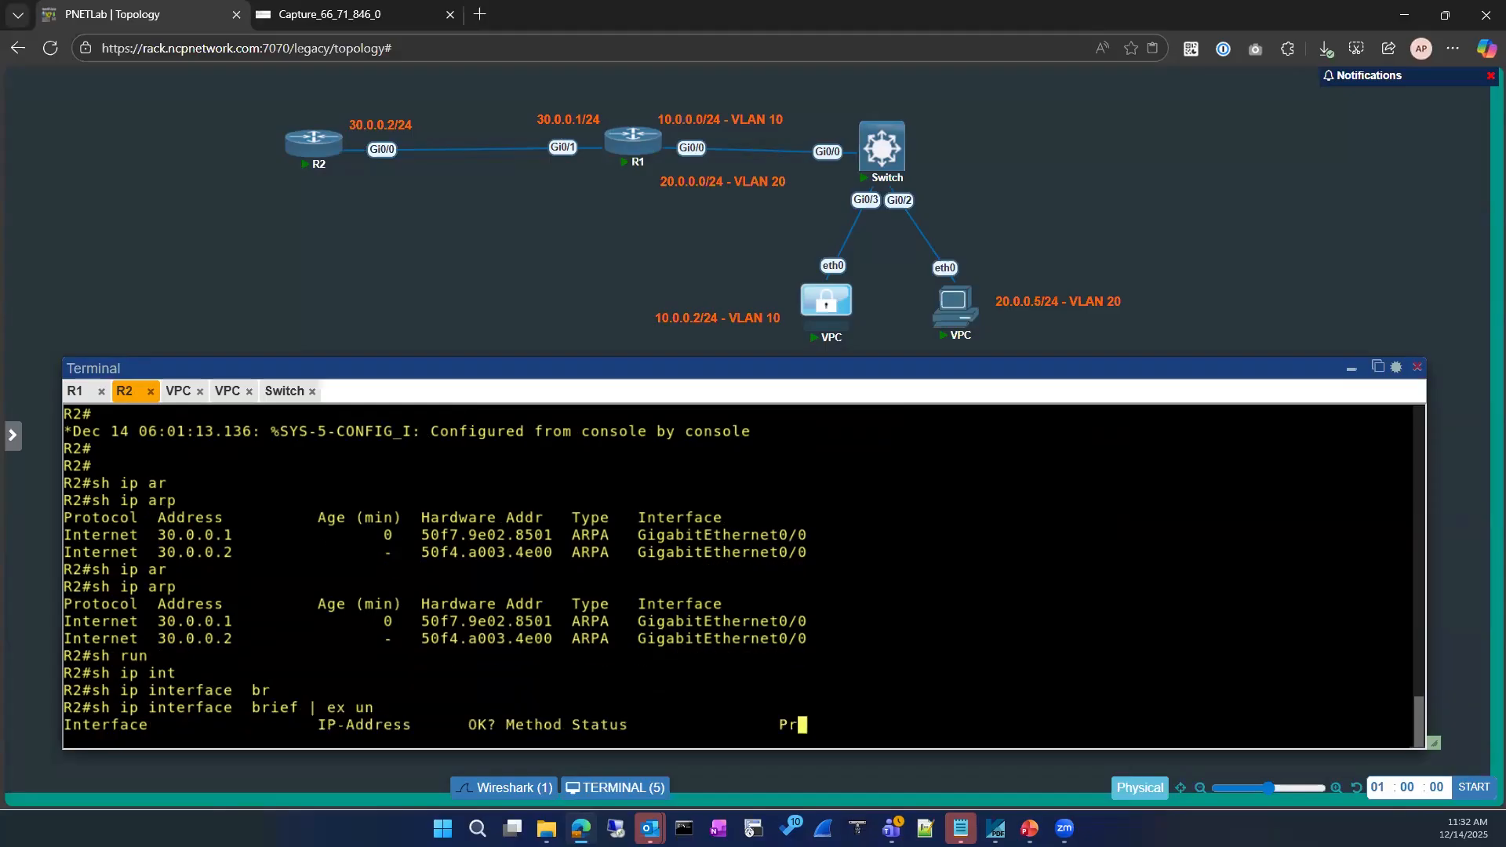
Show Loopback0's running config on R2 and mark its 1.1.1.1 255.255.255.255 address
text(sh run)
key(Tab)
text(in)
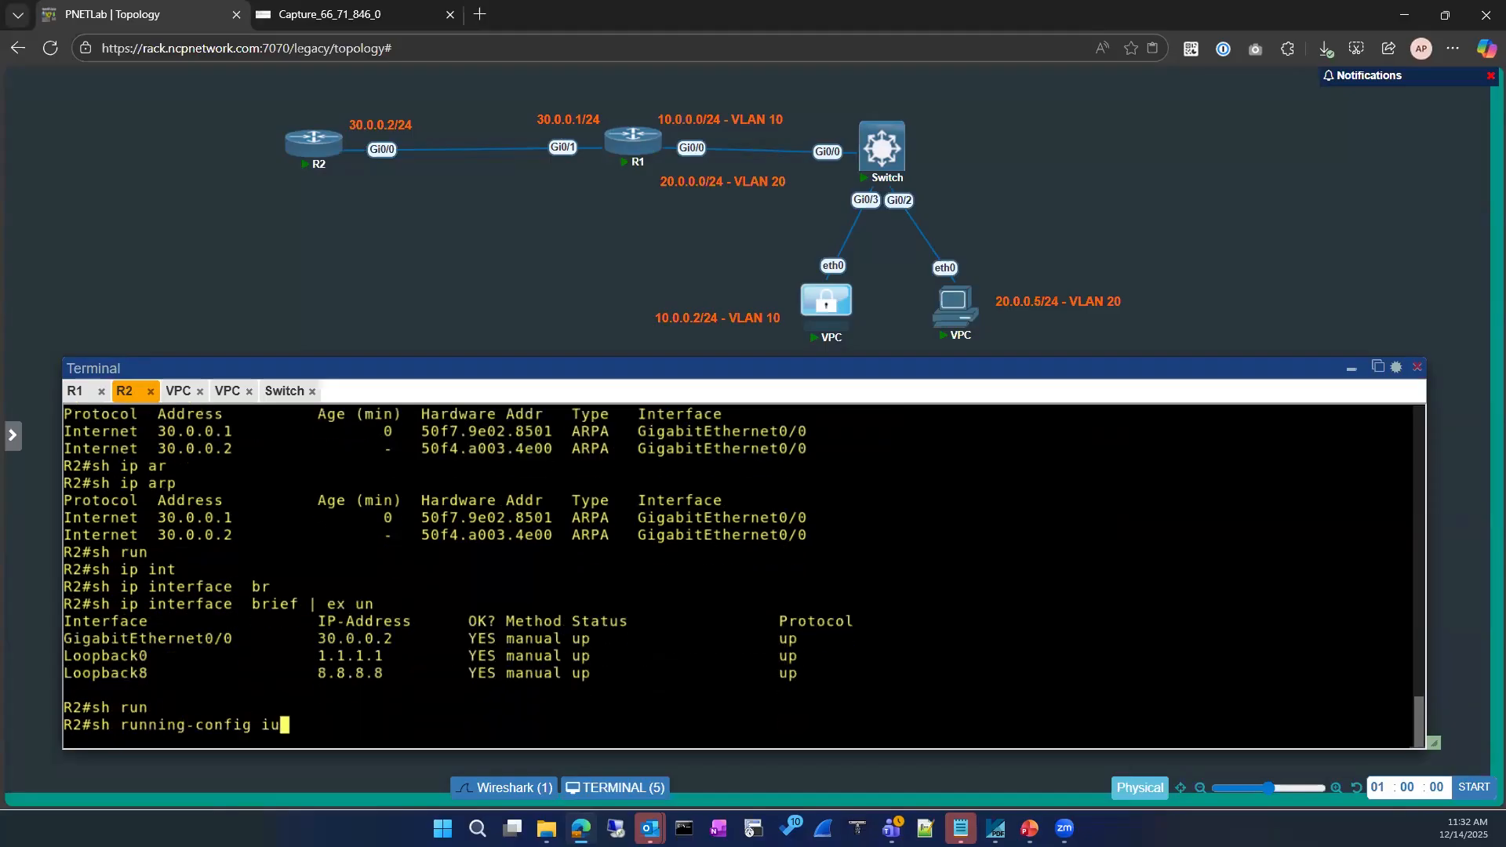
key(BackSpace)
text(nt)
key(Tab)
text(loo)
key(Tab)
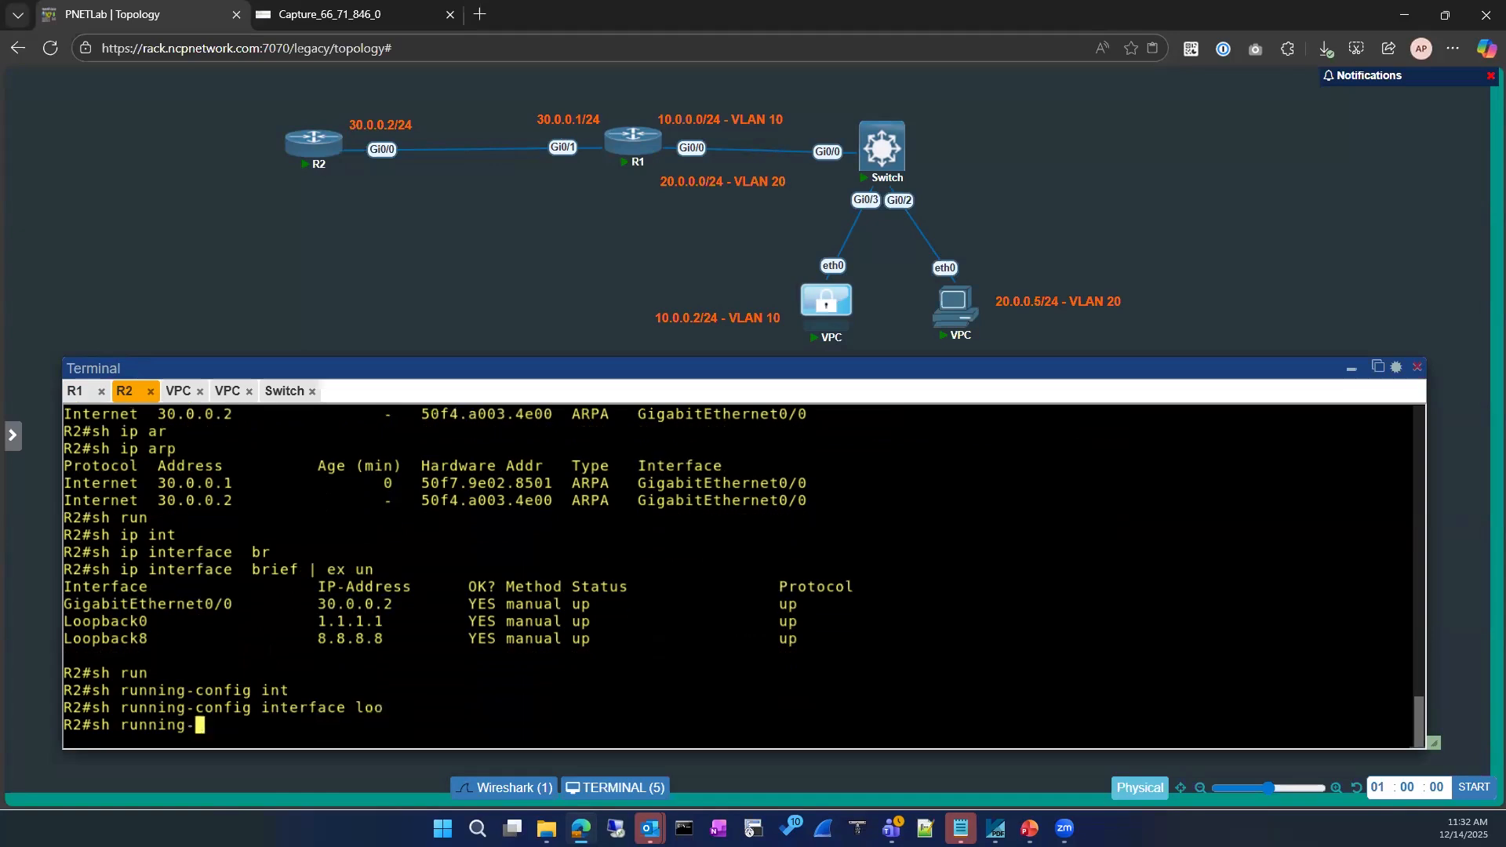
text(0)
key(Return)
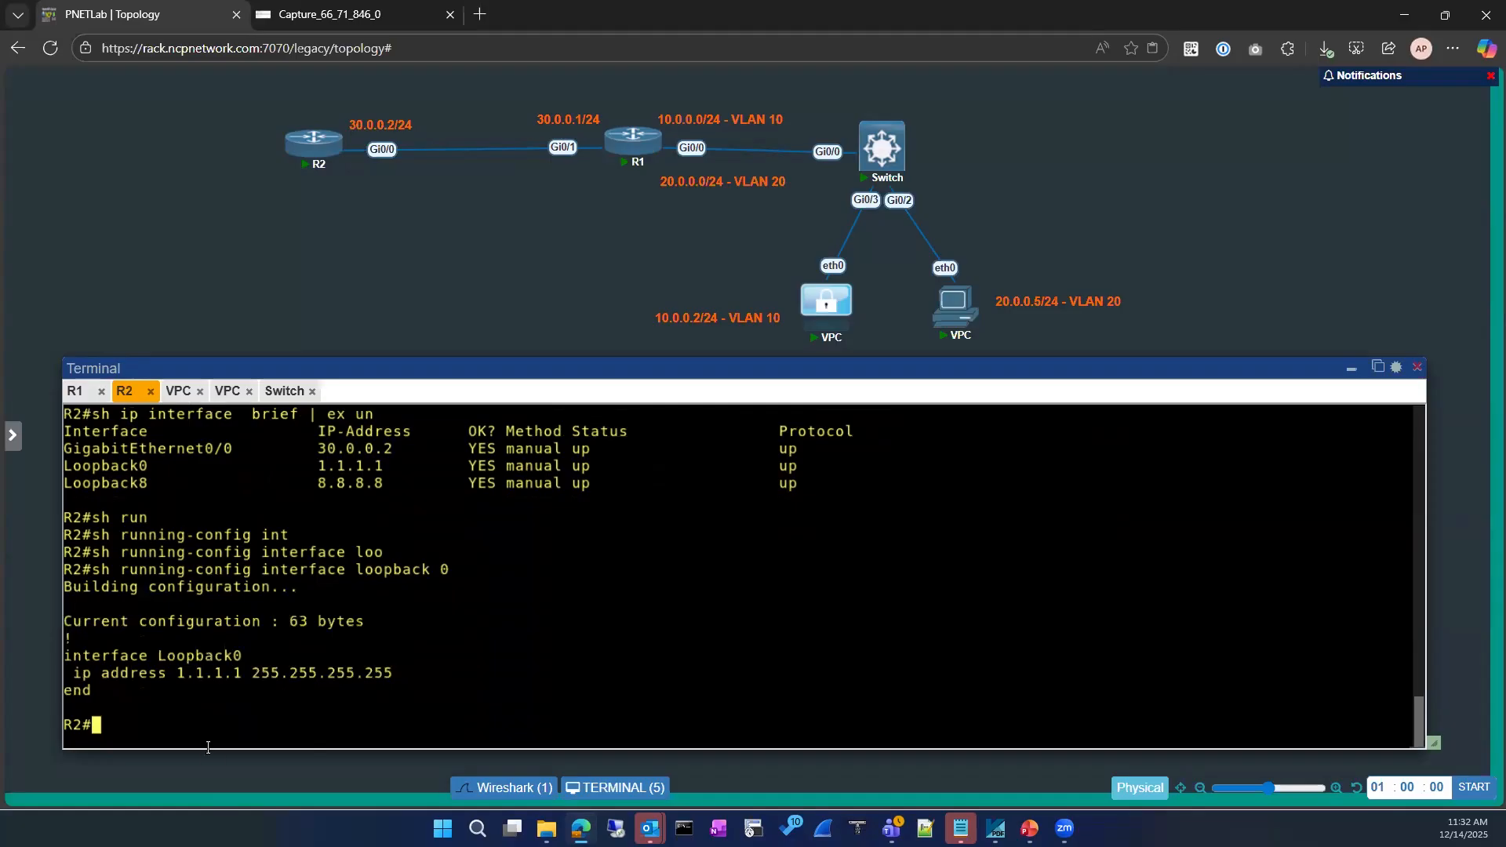
drag(63, 449, 384, 467)
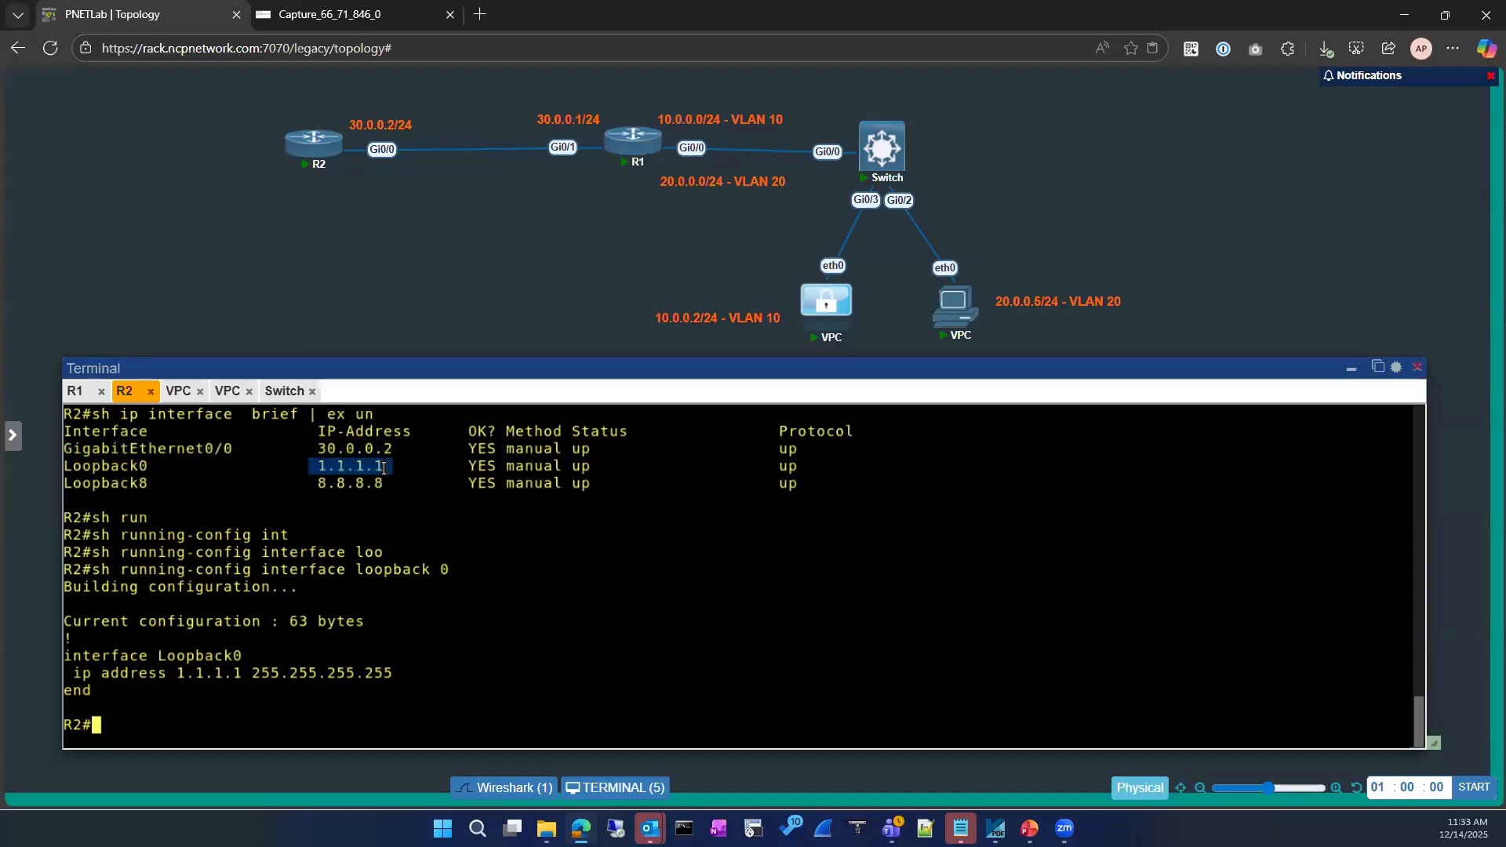
Restart the Wireshark capture, discarding the previously captured packets
click(345, 14)
click(81, 103)
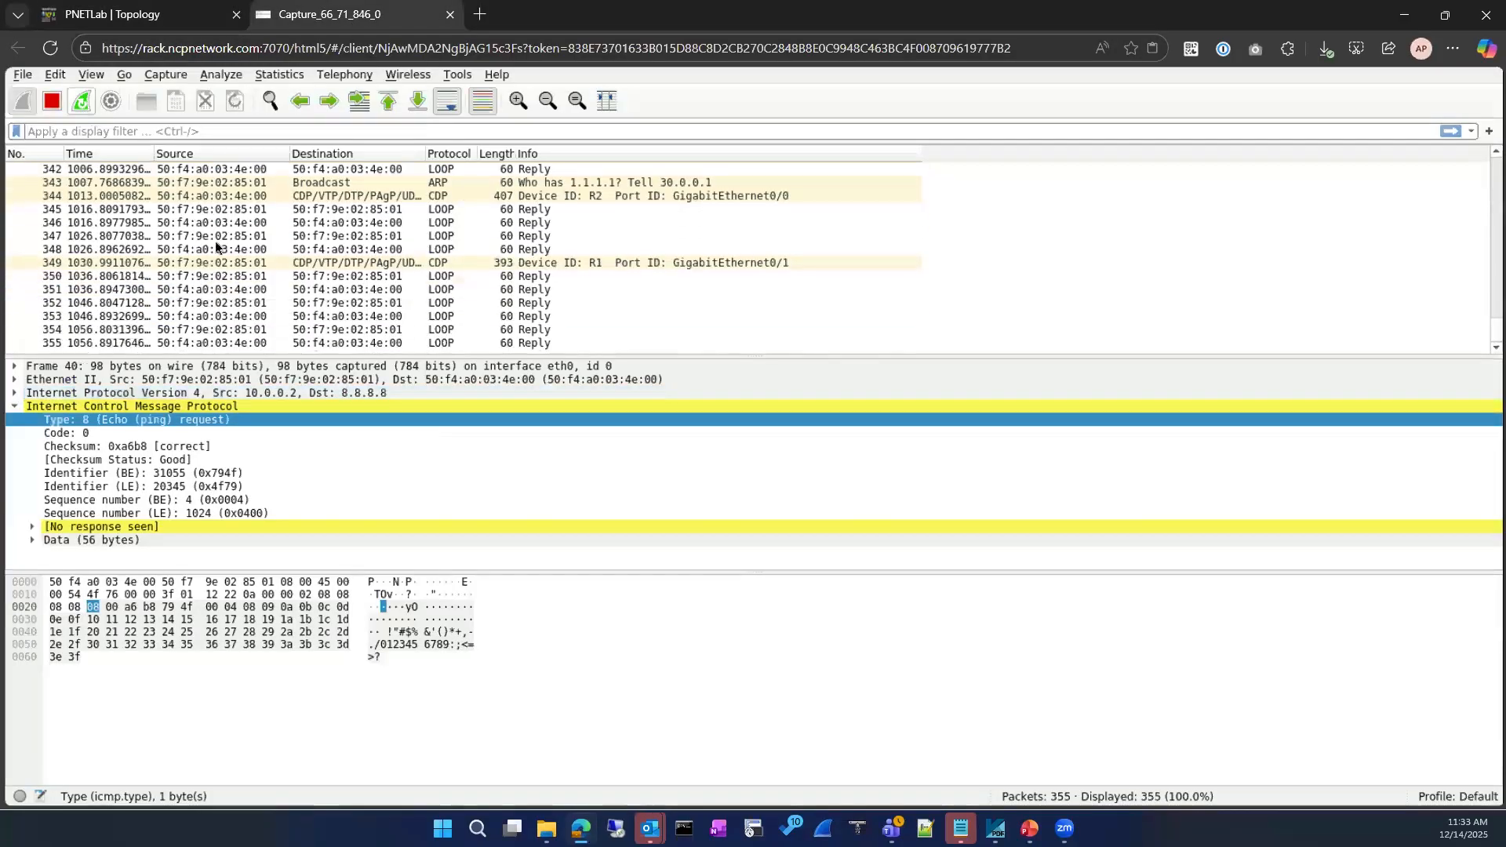
click(756, 432)
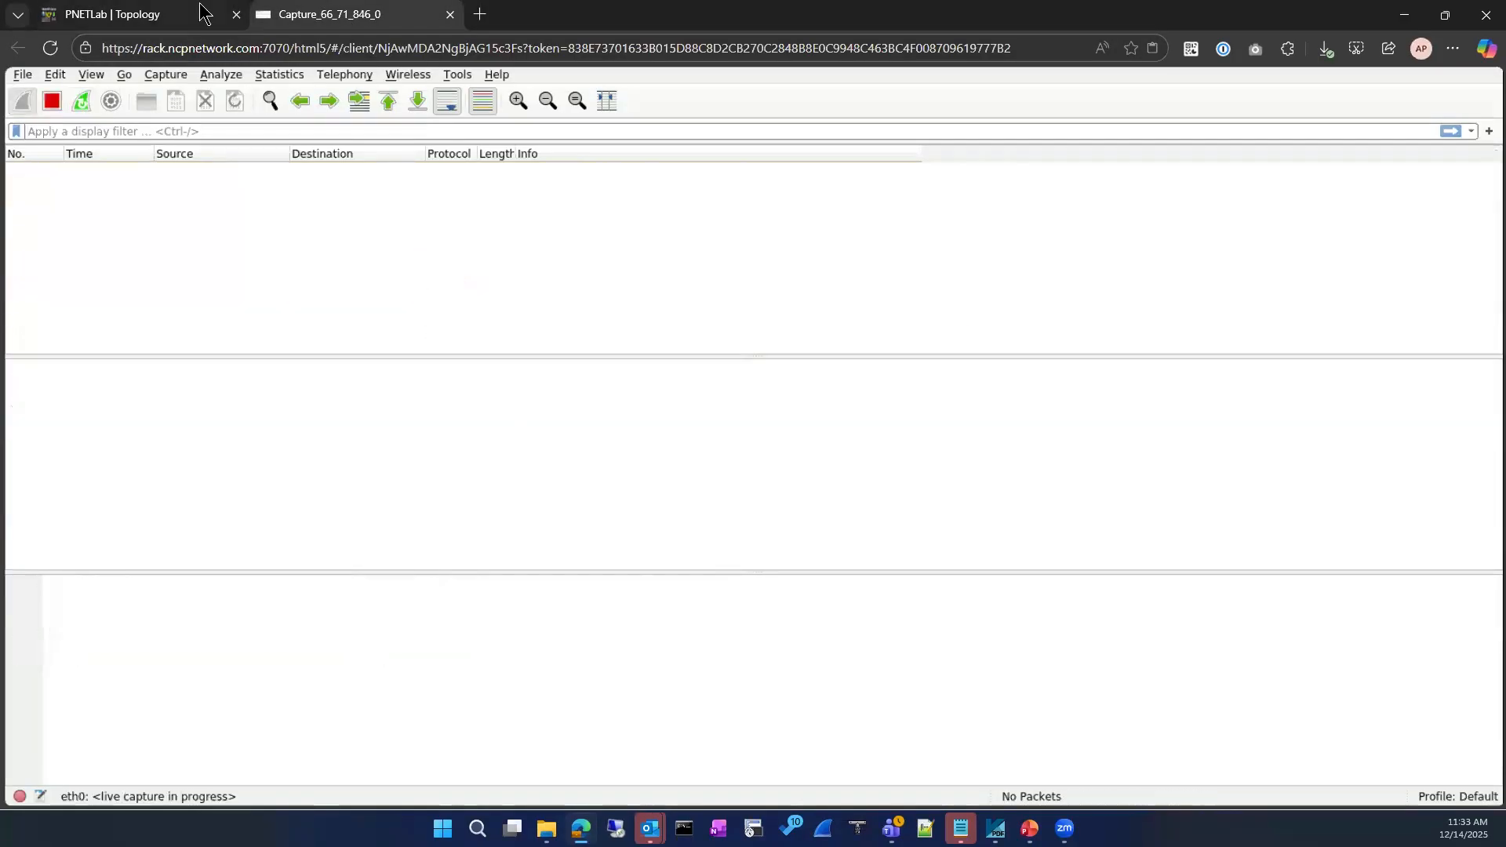
Back on the topology, ping 1.1.1.1 again from R1's console
click(196, 14)
click(364, 518)
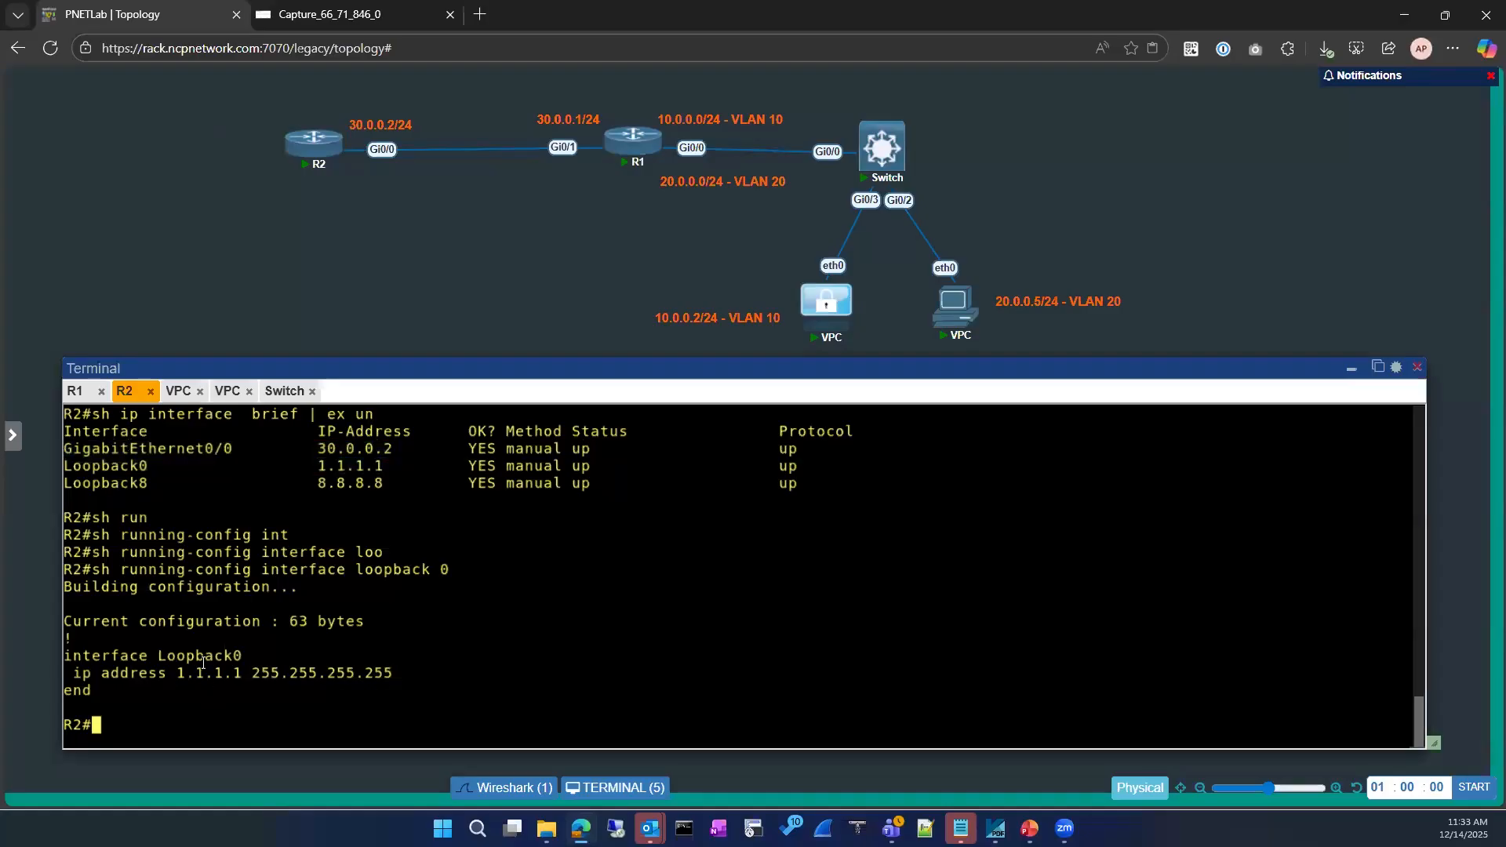
click(76, 391)
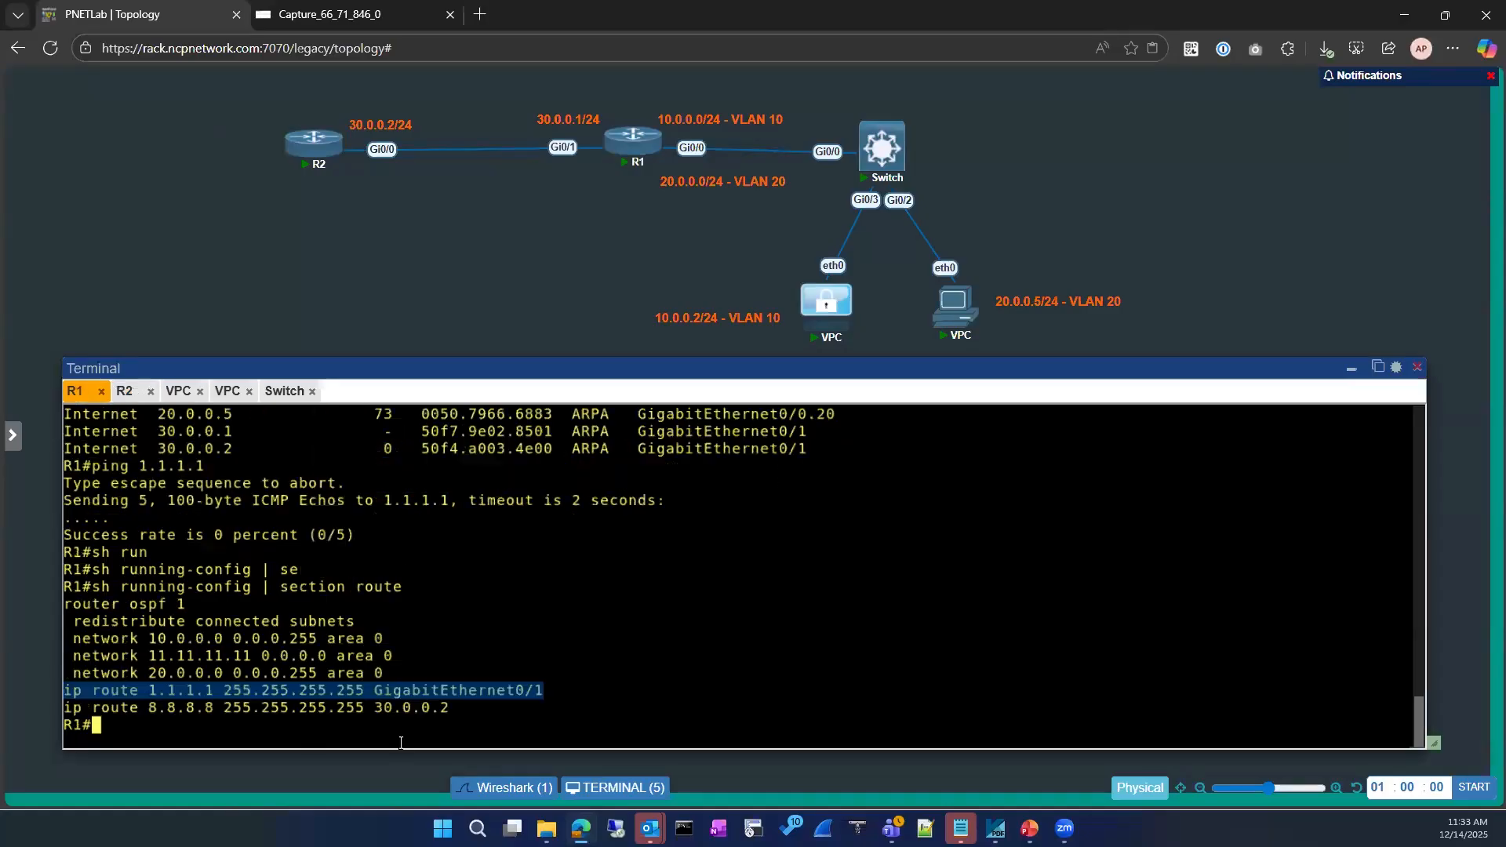
click(386, 692)
key(Up)
key(Up)
key(Up)
key(Up)
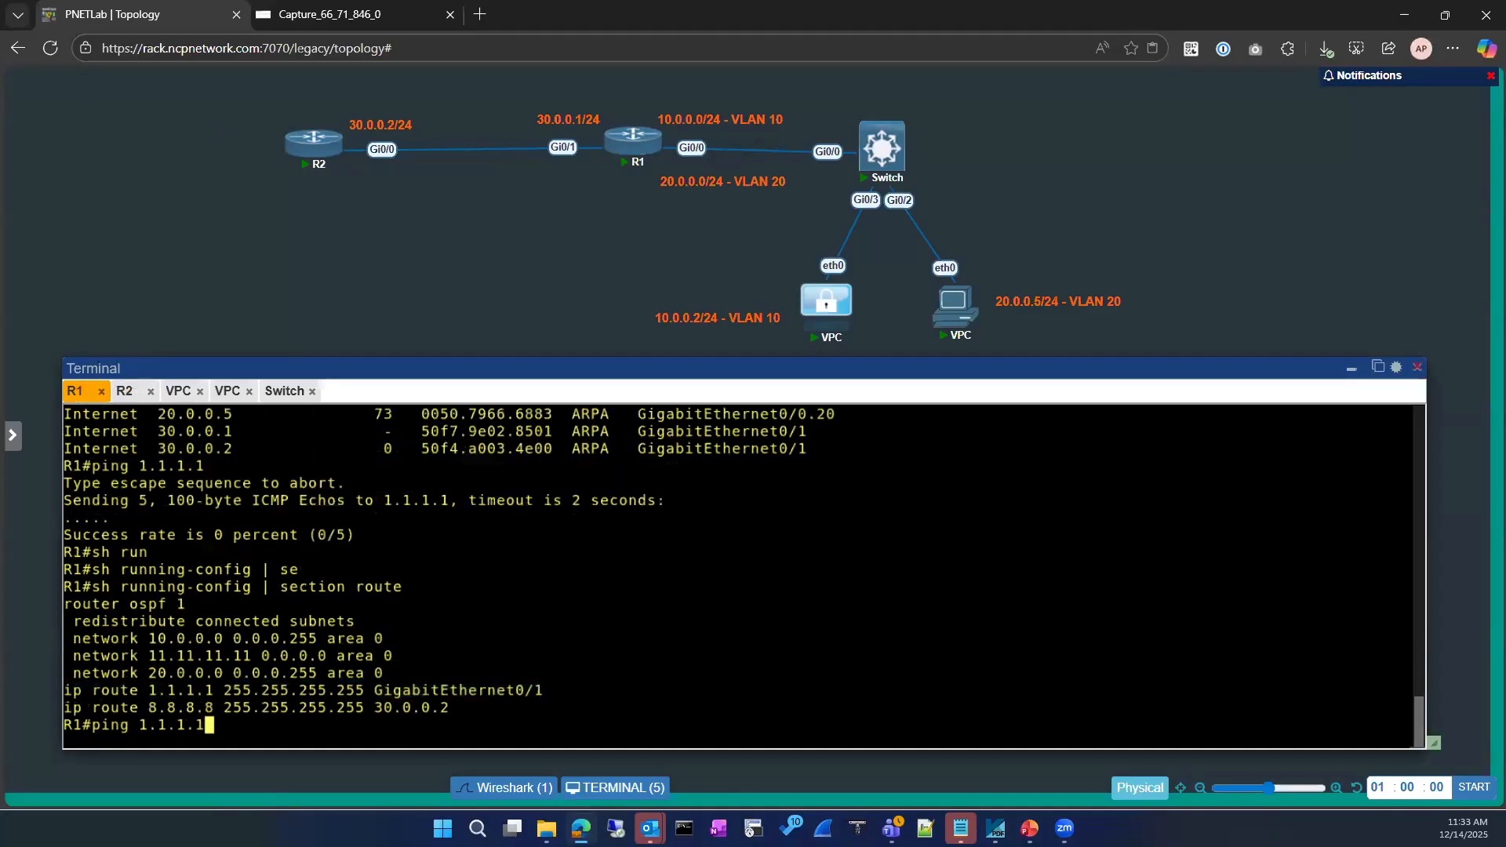
key(Return)
Stop the capture and inspect the repeated unanswered ARP requests for 1.1.1.1
click(329, 15)
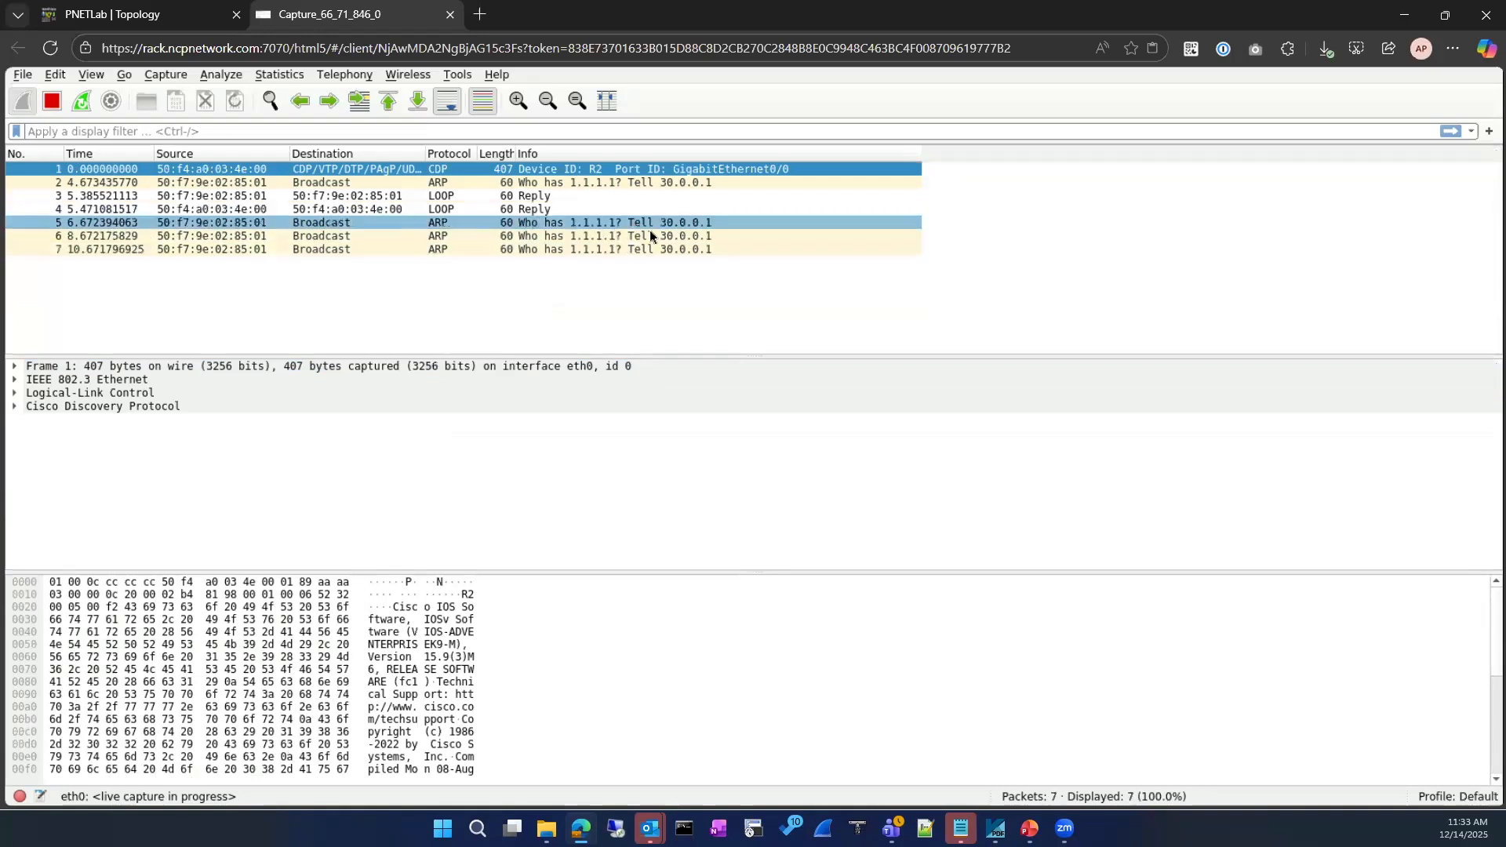
click(426, 225)
click(55, 104)
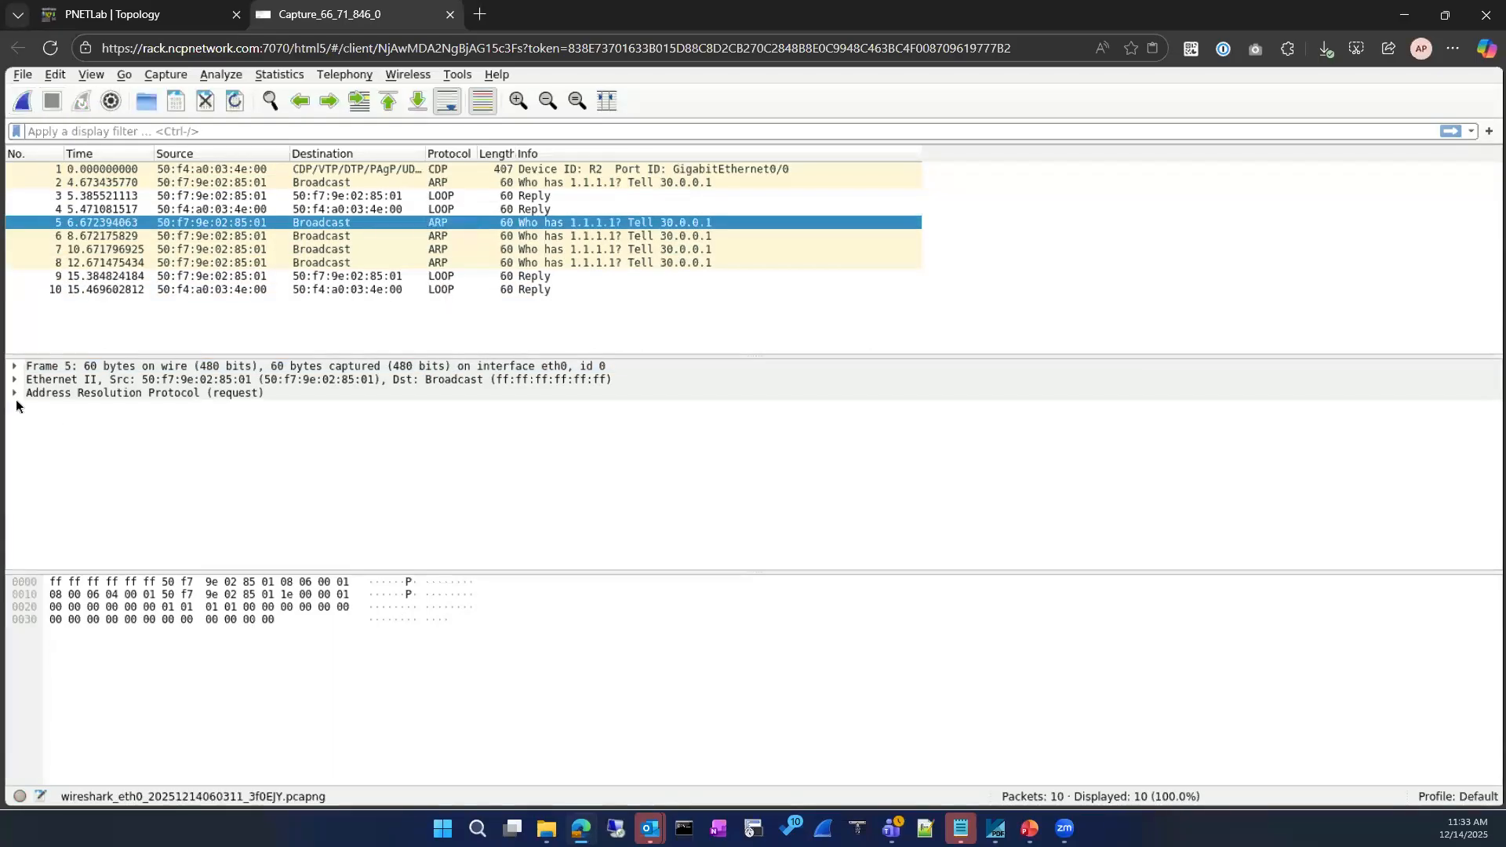
click(17, 394)
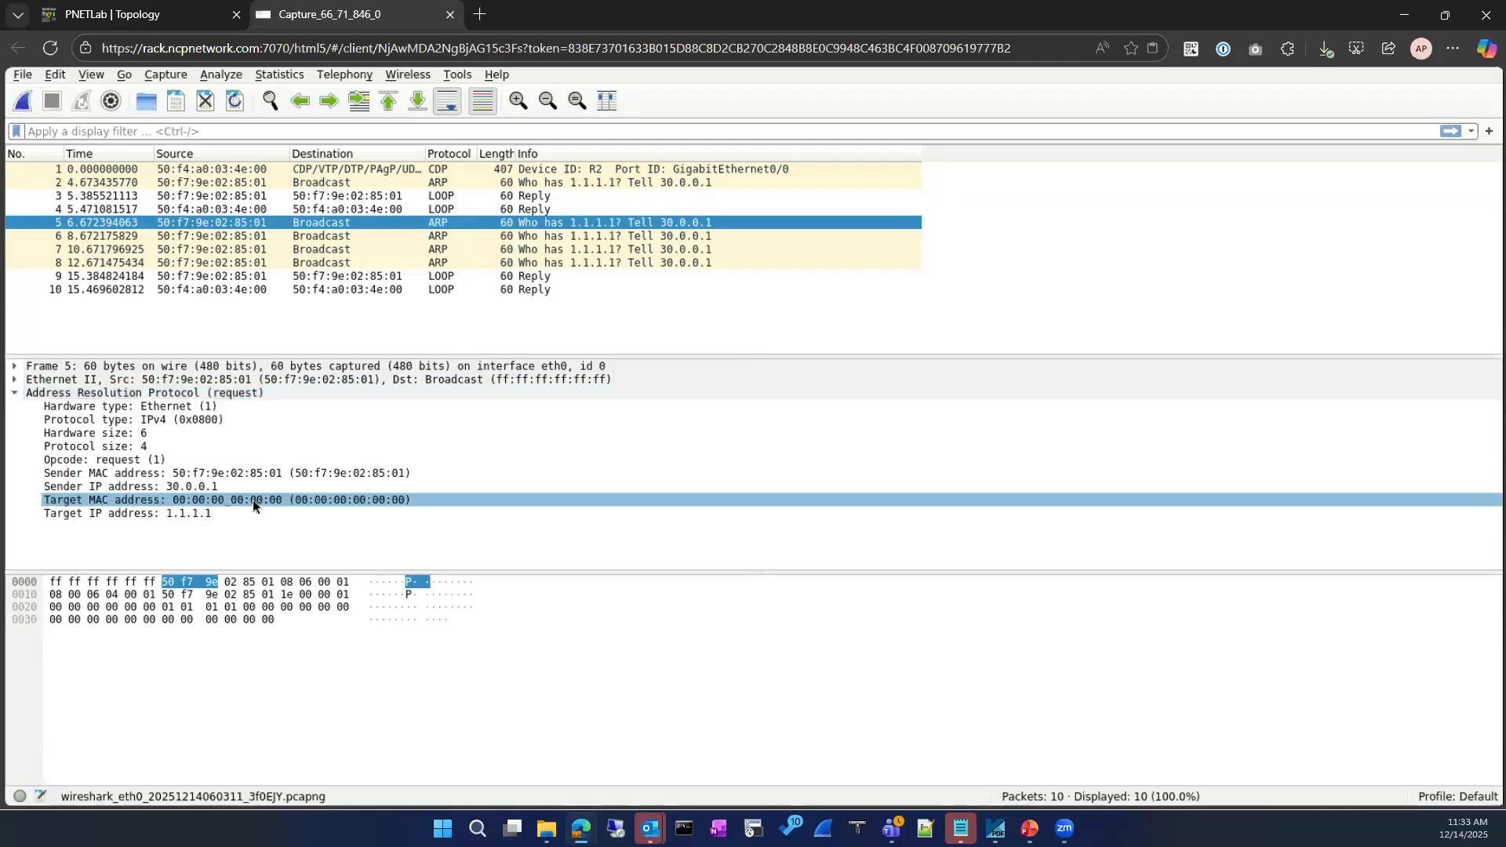
click(386, 249)
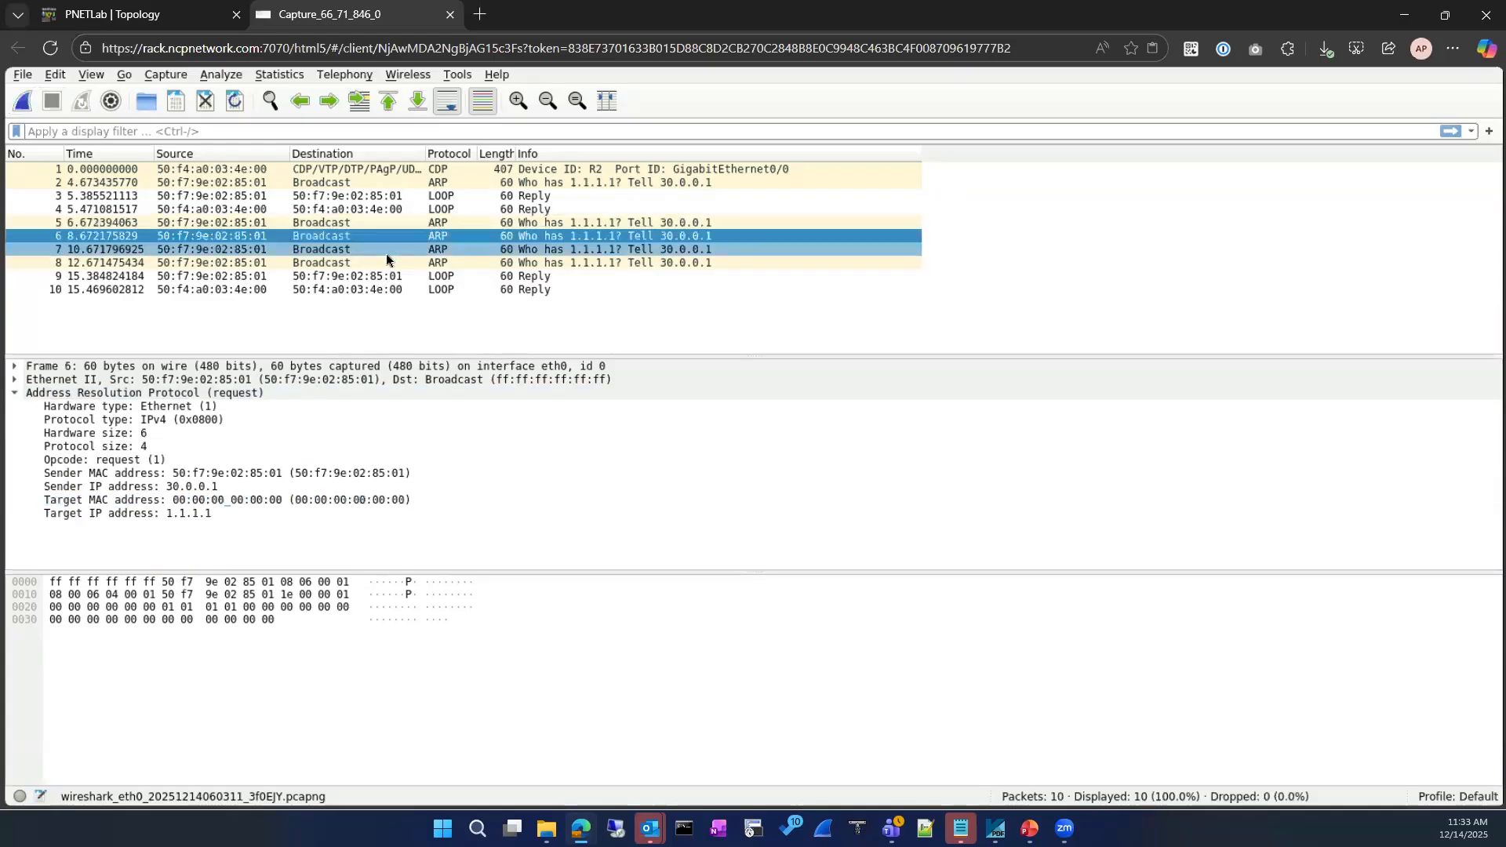
click(386, 264)
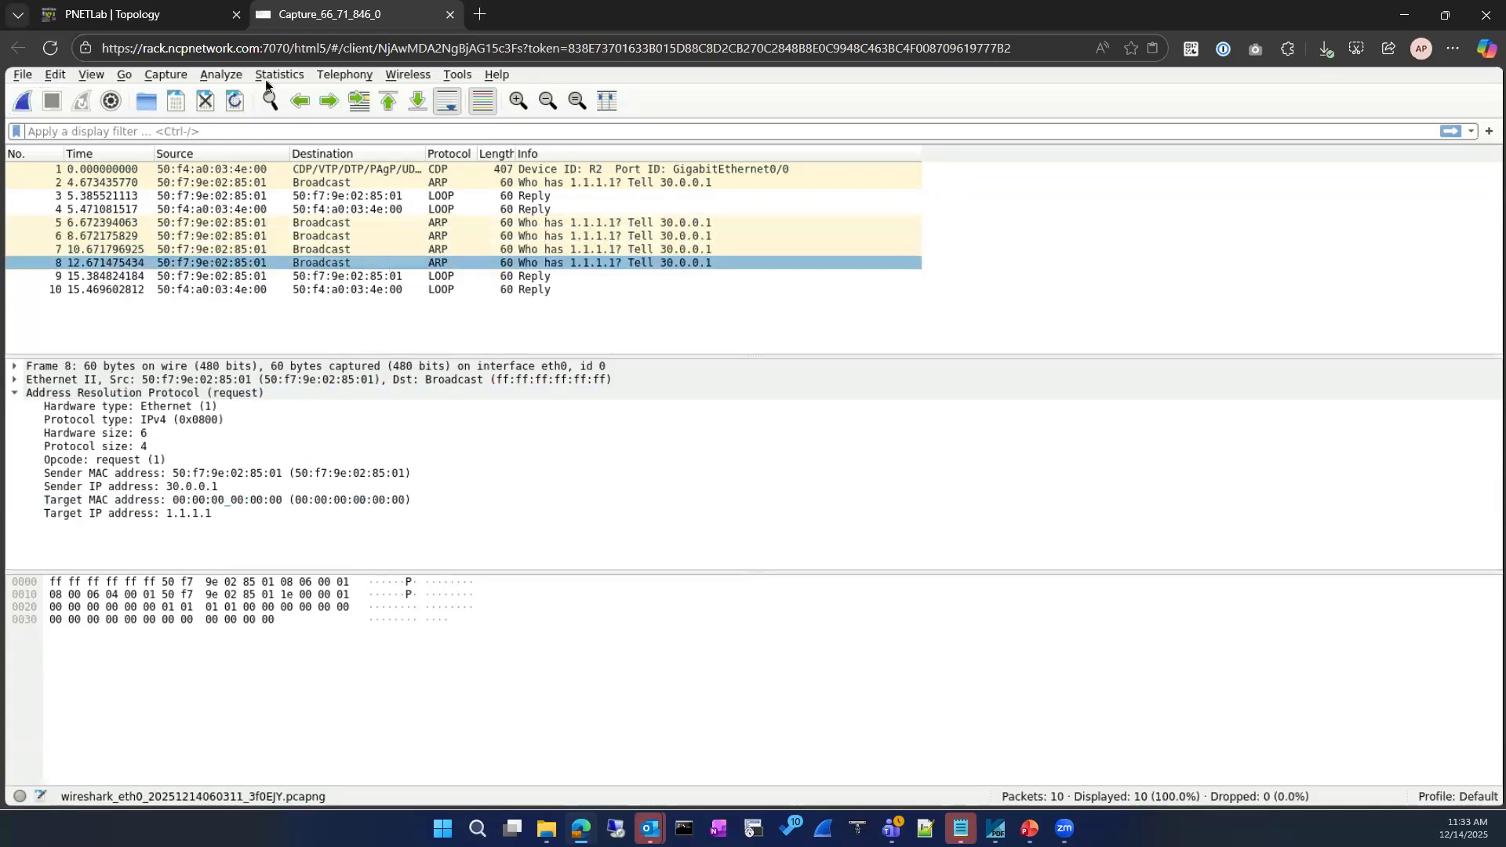
click(145, 15)
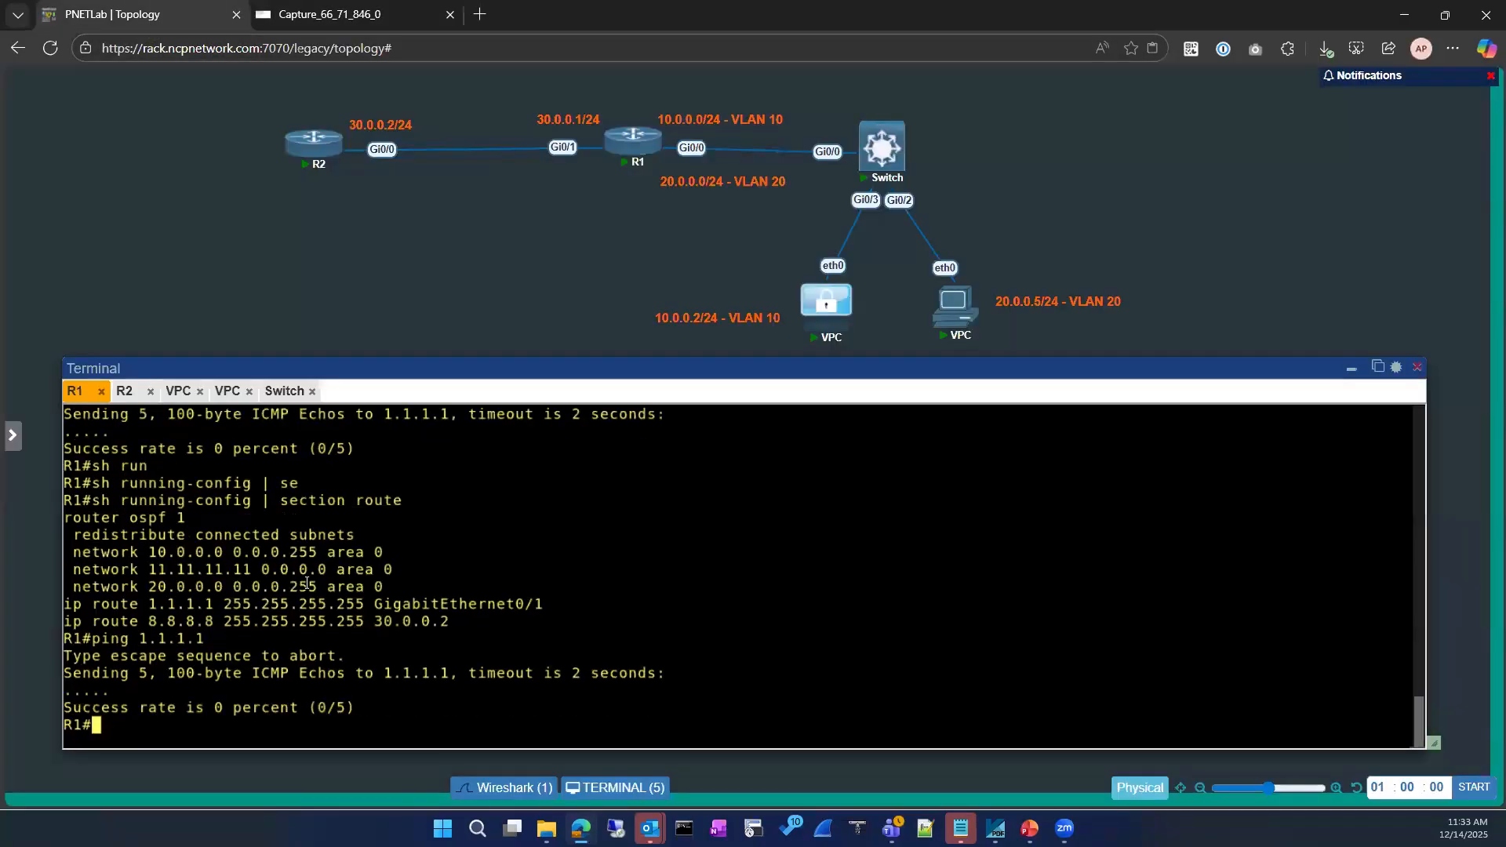
Enter configuration mode on R1 and begin an interface command
text(conf)
key(Tab)
key(Return)
key(Return)
text(int)
key(Tab)
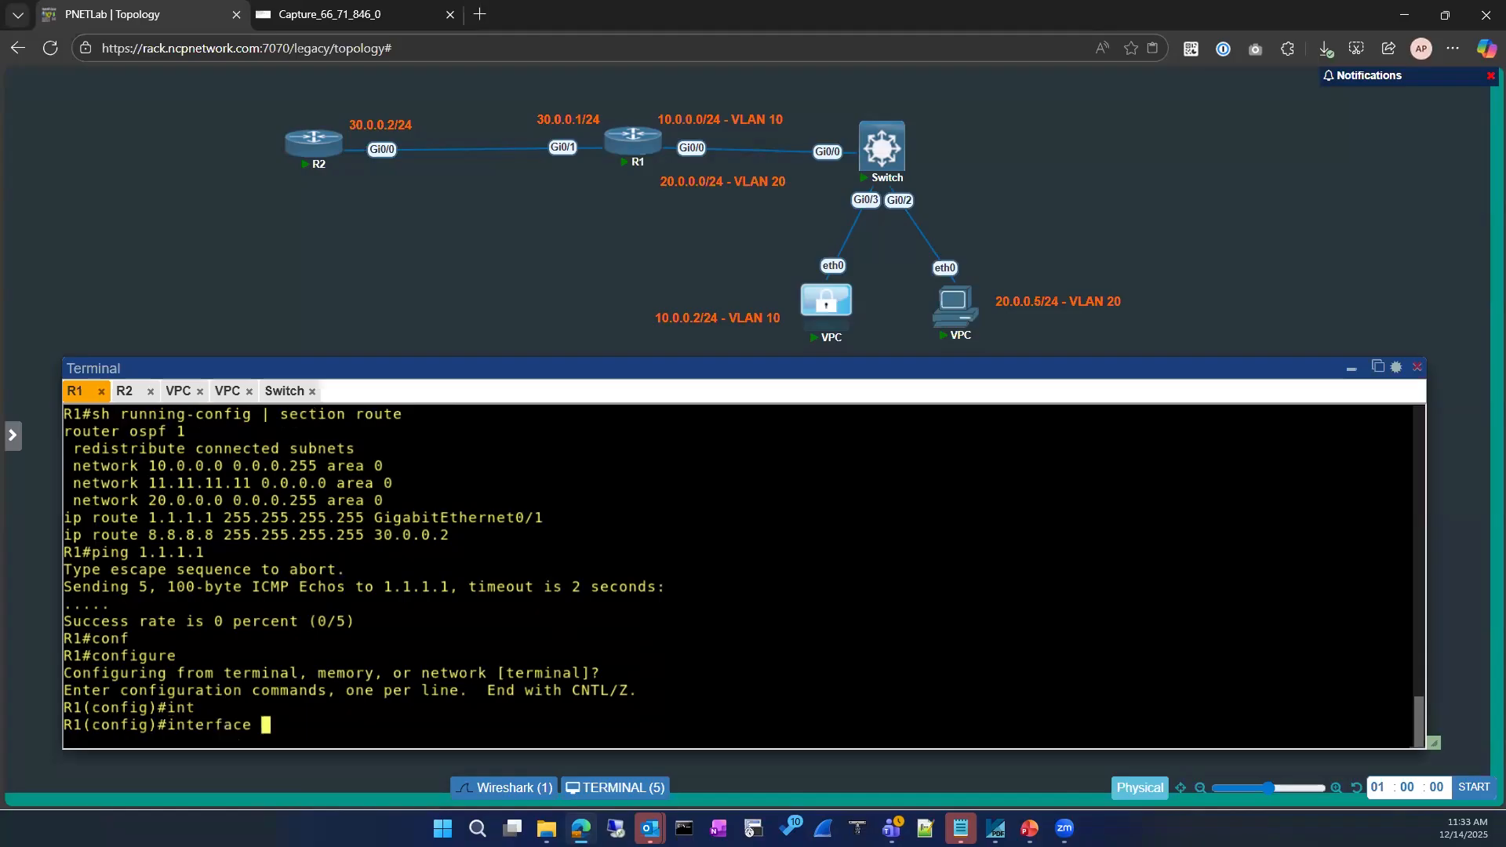
On R2's console, enter configuration mode and exit again
click(127, 392)
text(conf)
key(Tab)
key(Return)
key(Return)
key(Return)
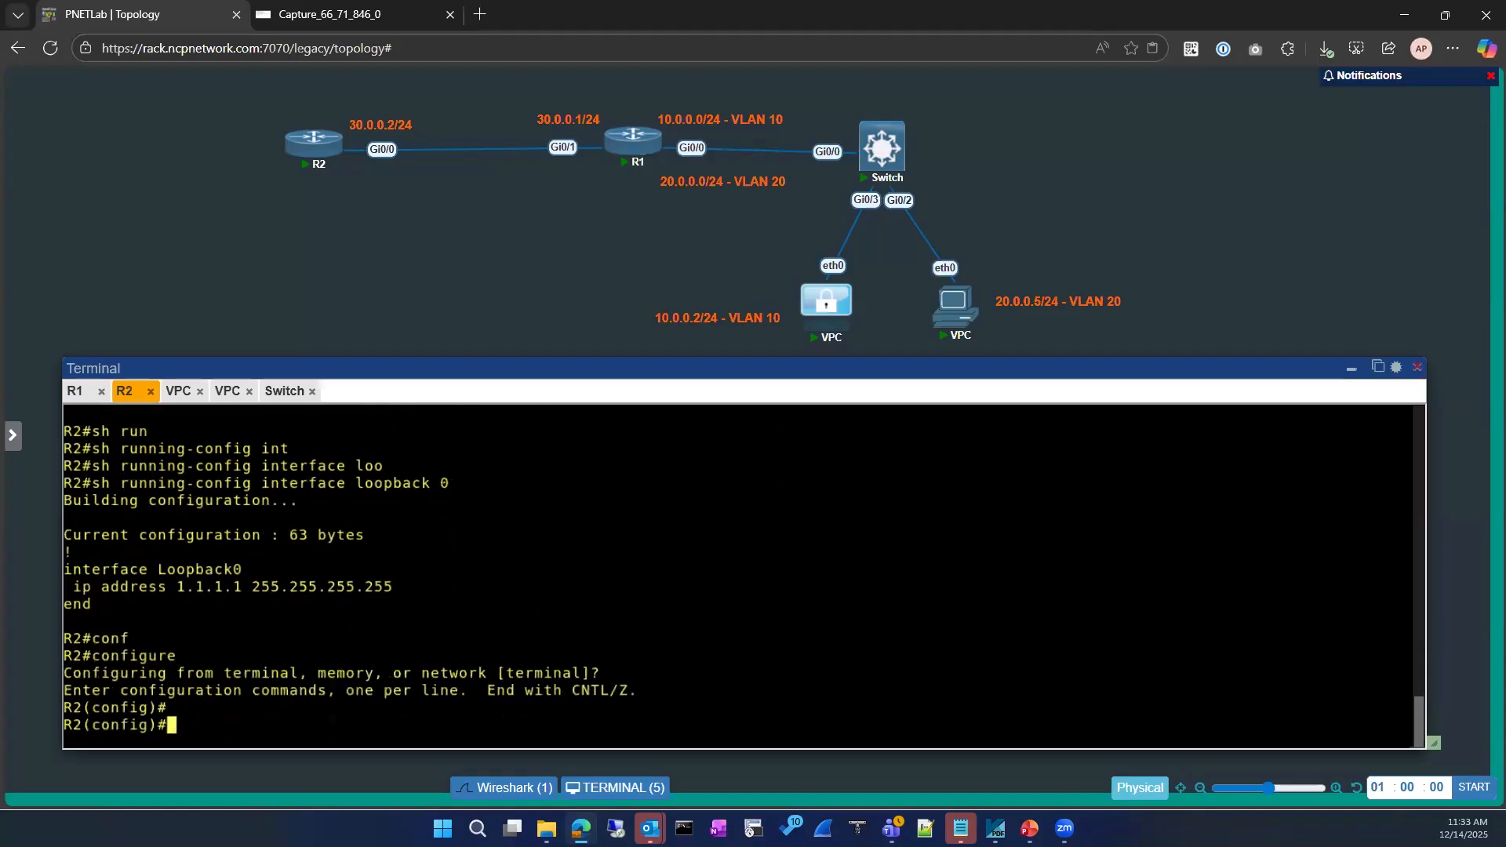
text(exit)
key(Return)
key(Return)
Show R2's running configuration for GigabitEthernet0/0
text(sh)
key(Tab)
text(run)
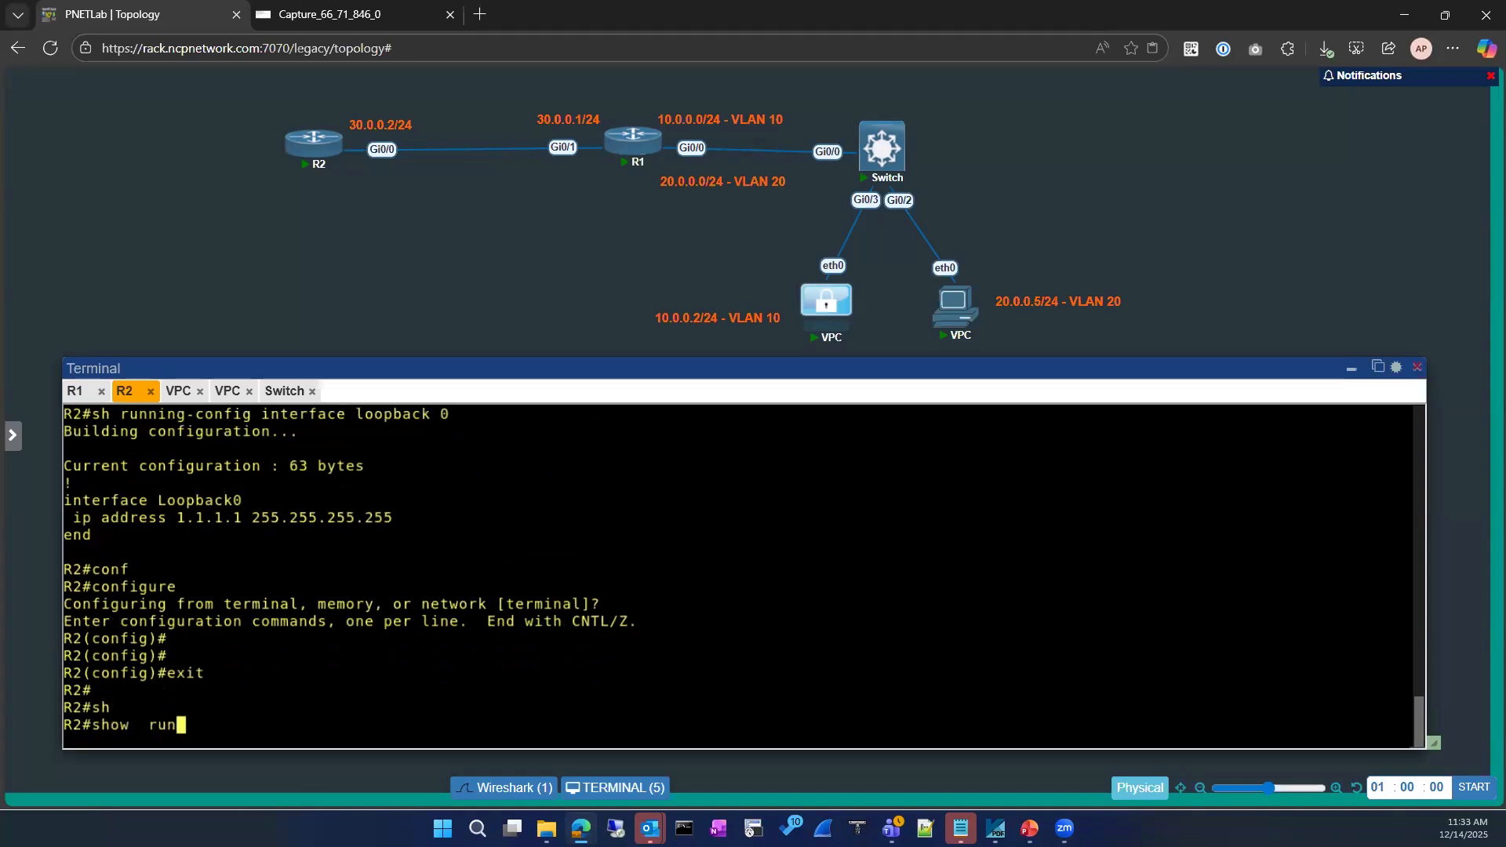
key(Tab)
text(int)
key(Tab)
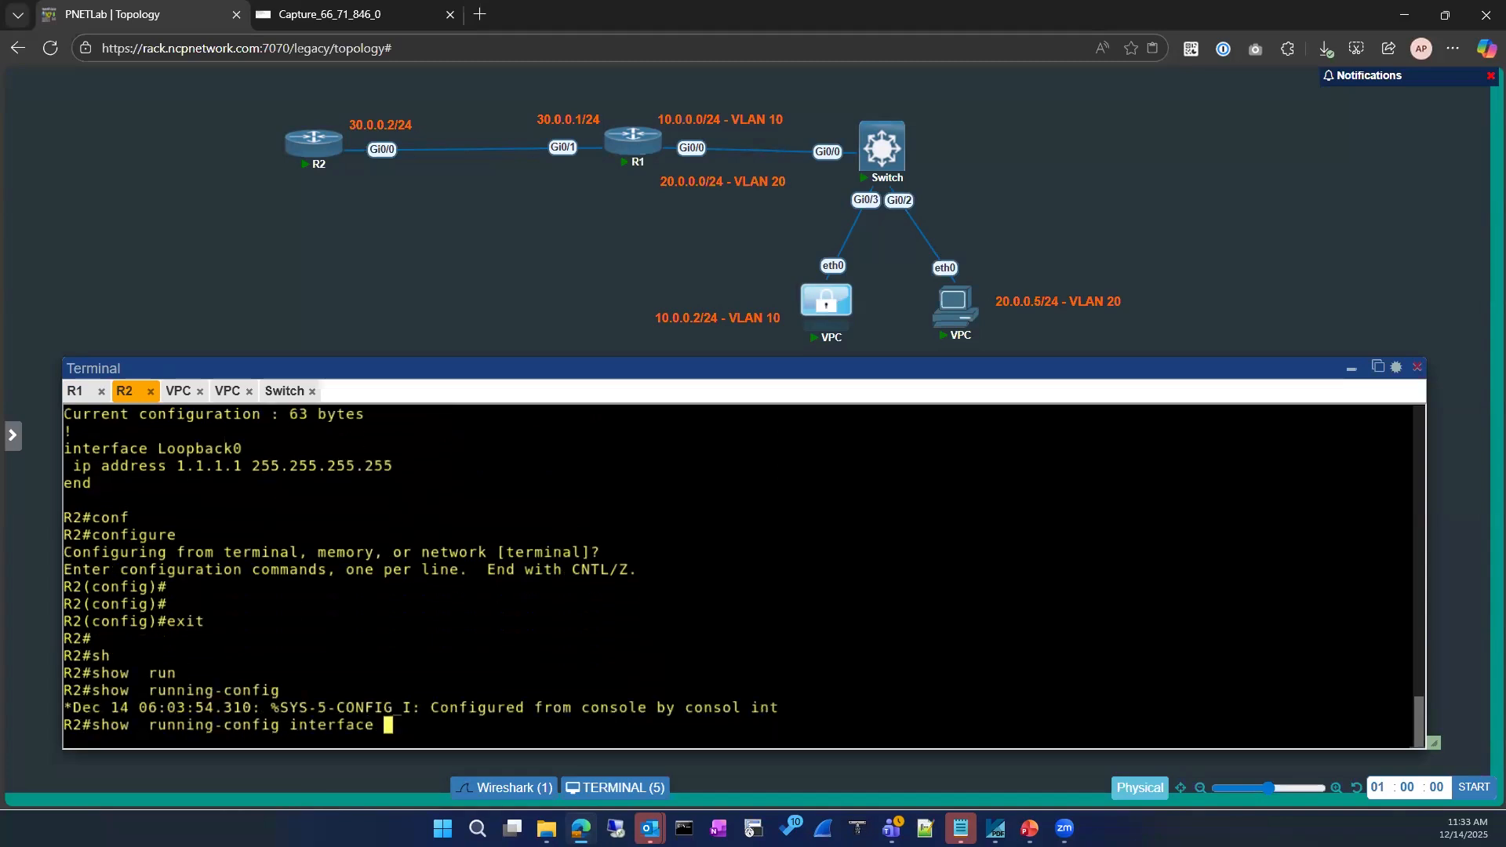
text(gi)
key(Tab)
text(0/0)
key(Return)
Mark the disabled proxy-ARP line, then enable ip proxy-arp under GigabitEthernet0/0
text(conf)
key(Tab)
drag(75, 554, 215, 554)
text(int)
key(Tab)
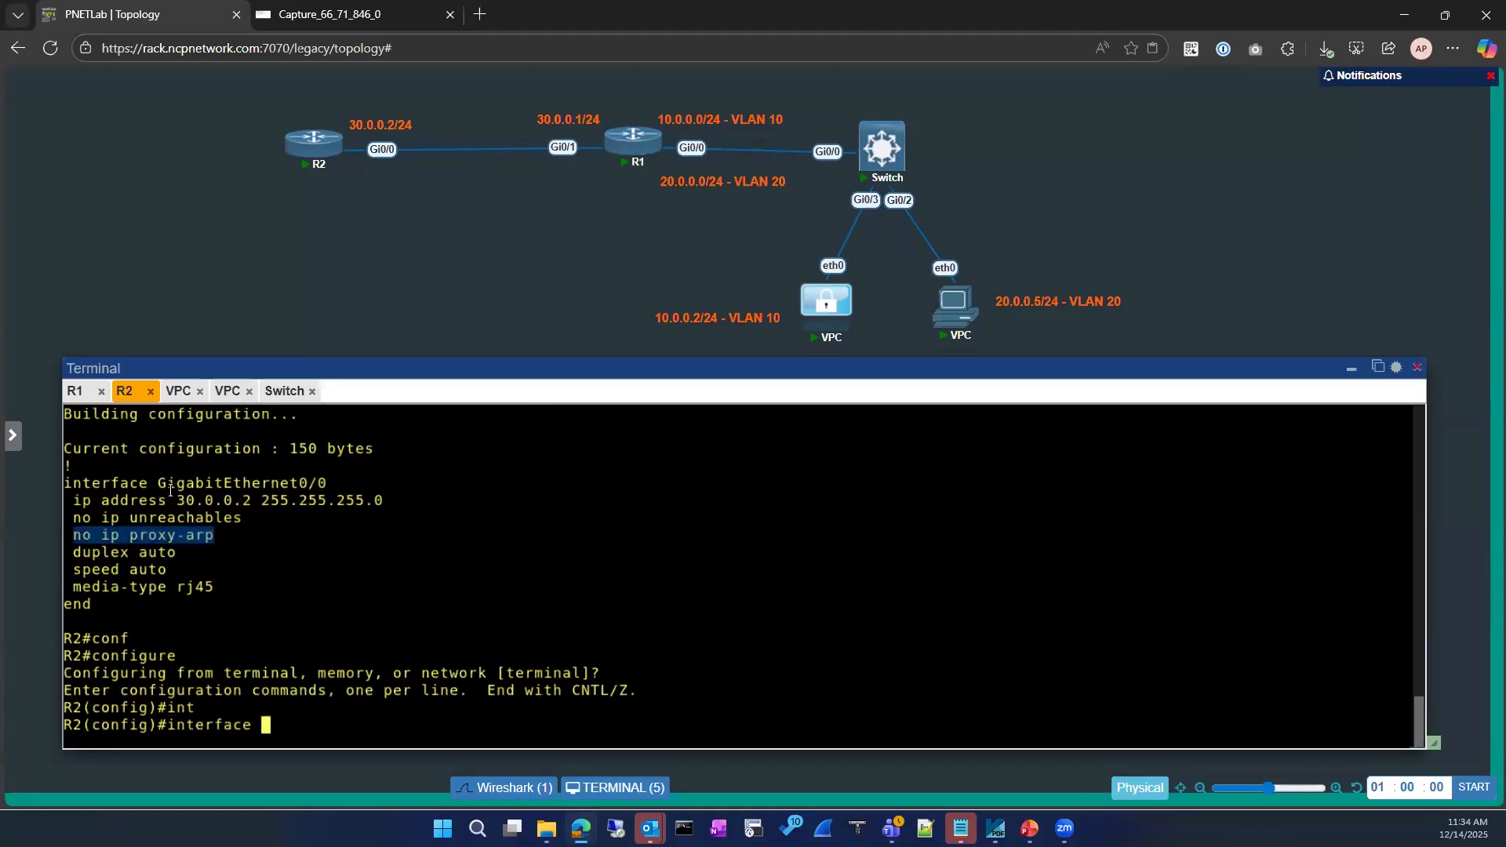
drag(159, 485, 330, 489)
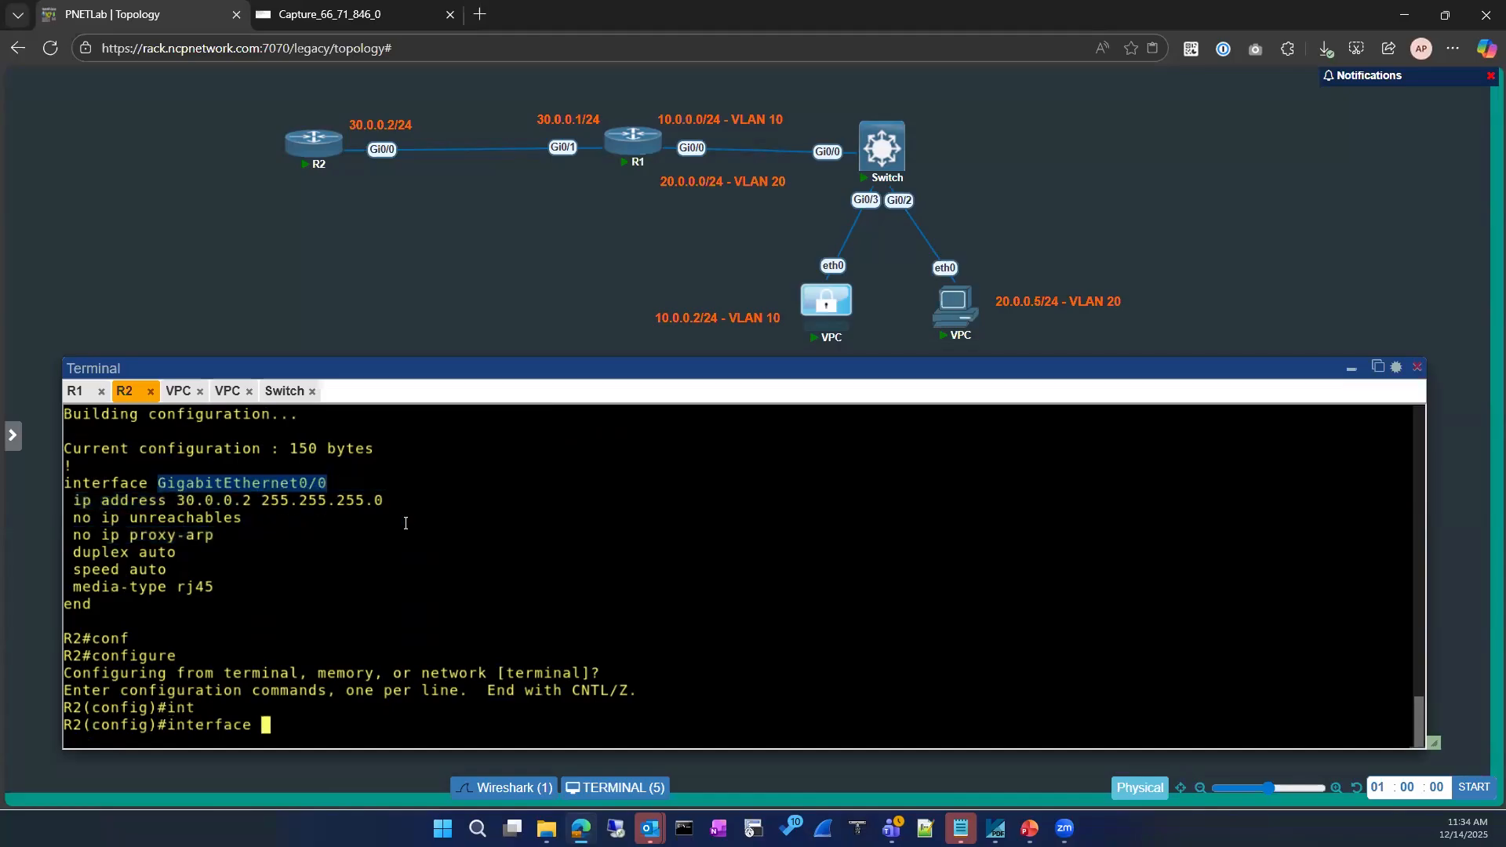
text(GigabitEthernet0/0)
key(Return)
text(ip pro)
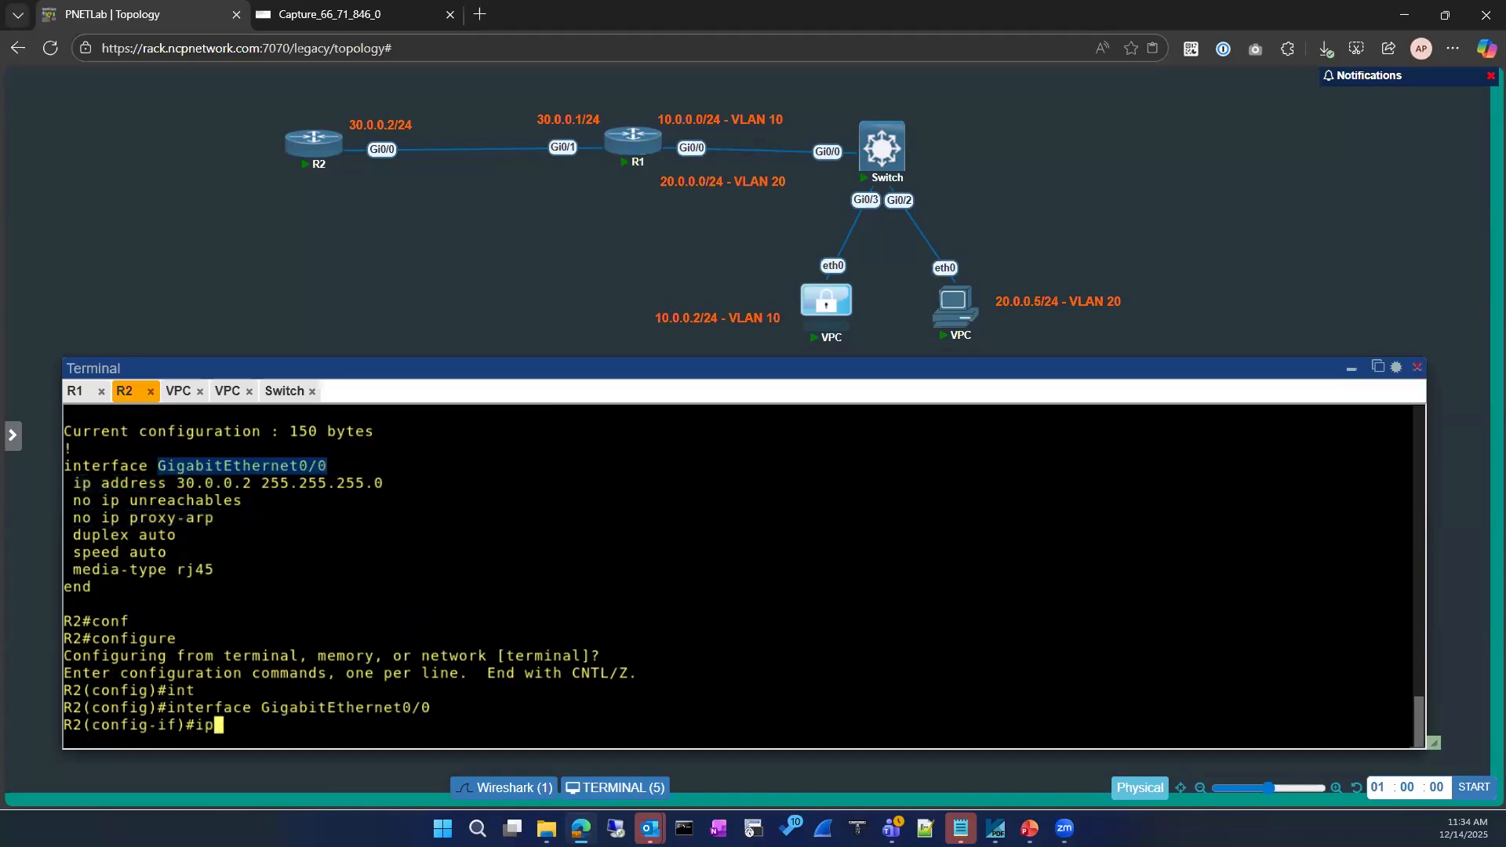
key(Tab)
key(Return)
Exit R2 back to the privileged prompt and glance at the capture
text(exi)
key(Return)
text(exit)
key(Return)
key(Return)
click(369, 14)
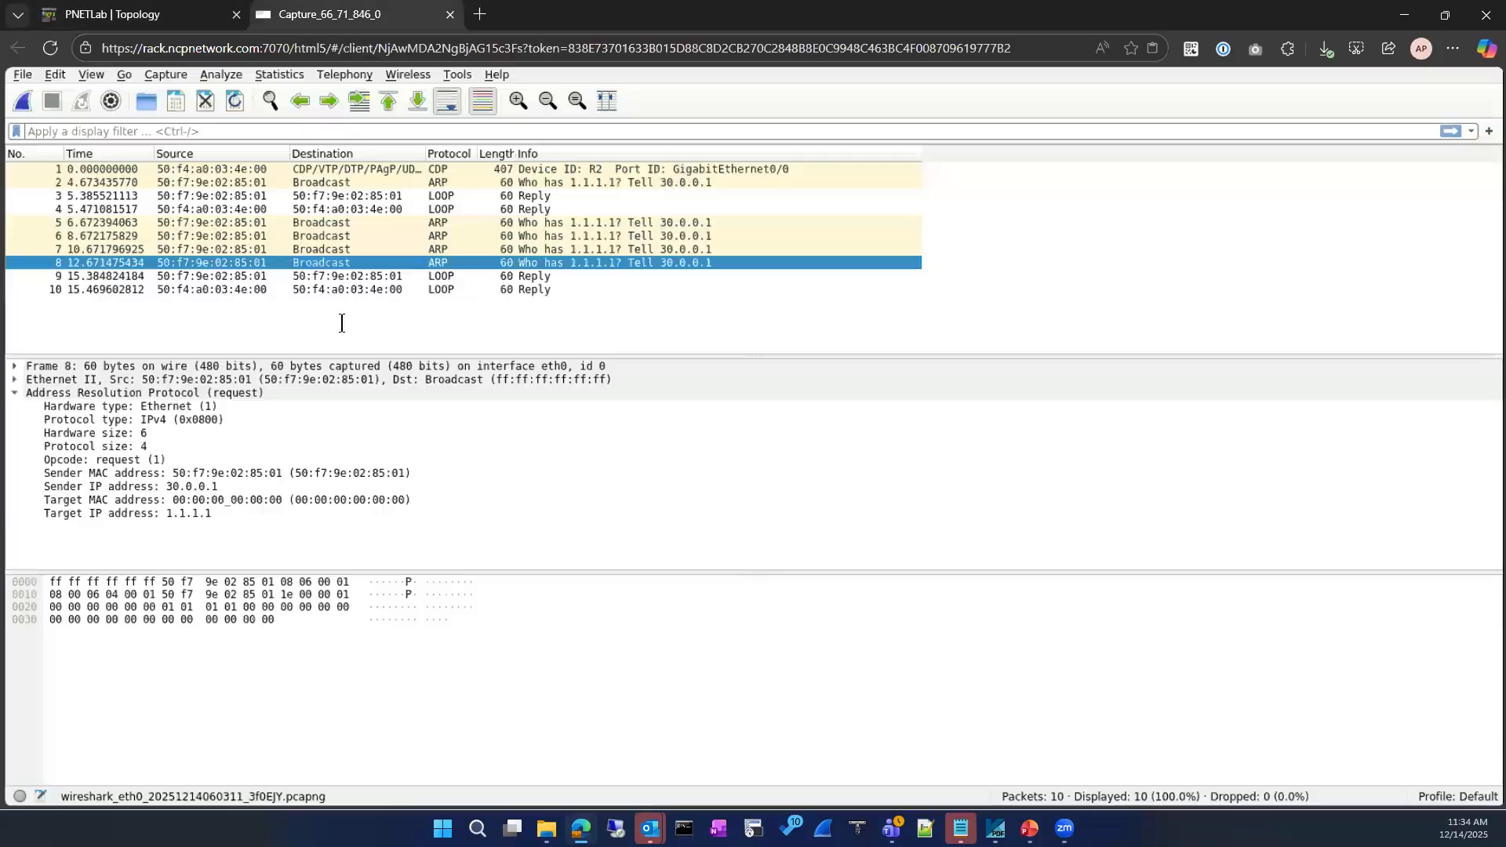
click(189, 14)
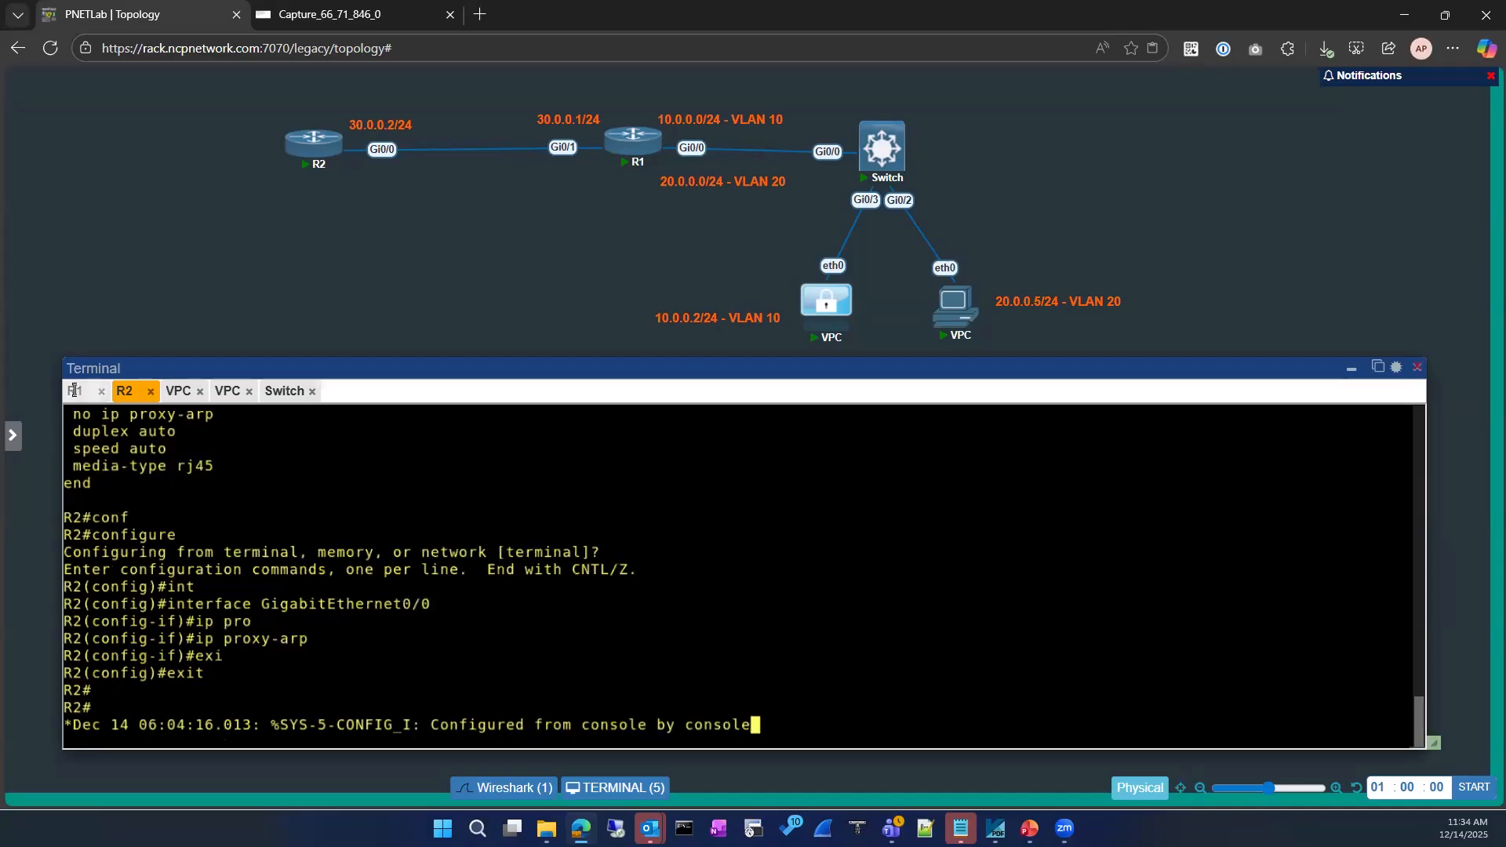
Clear R1's partial line, exit config mode, and ping 1.1.1.1 with 4/5 success
click(74, 391)
text(])
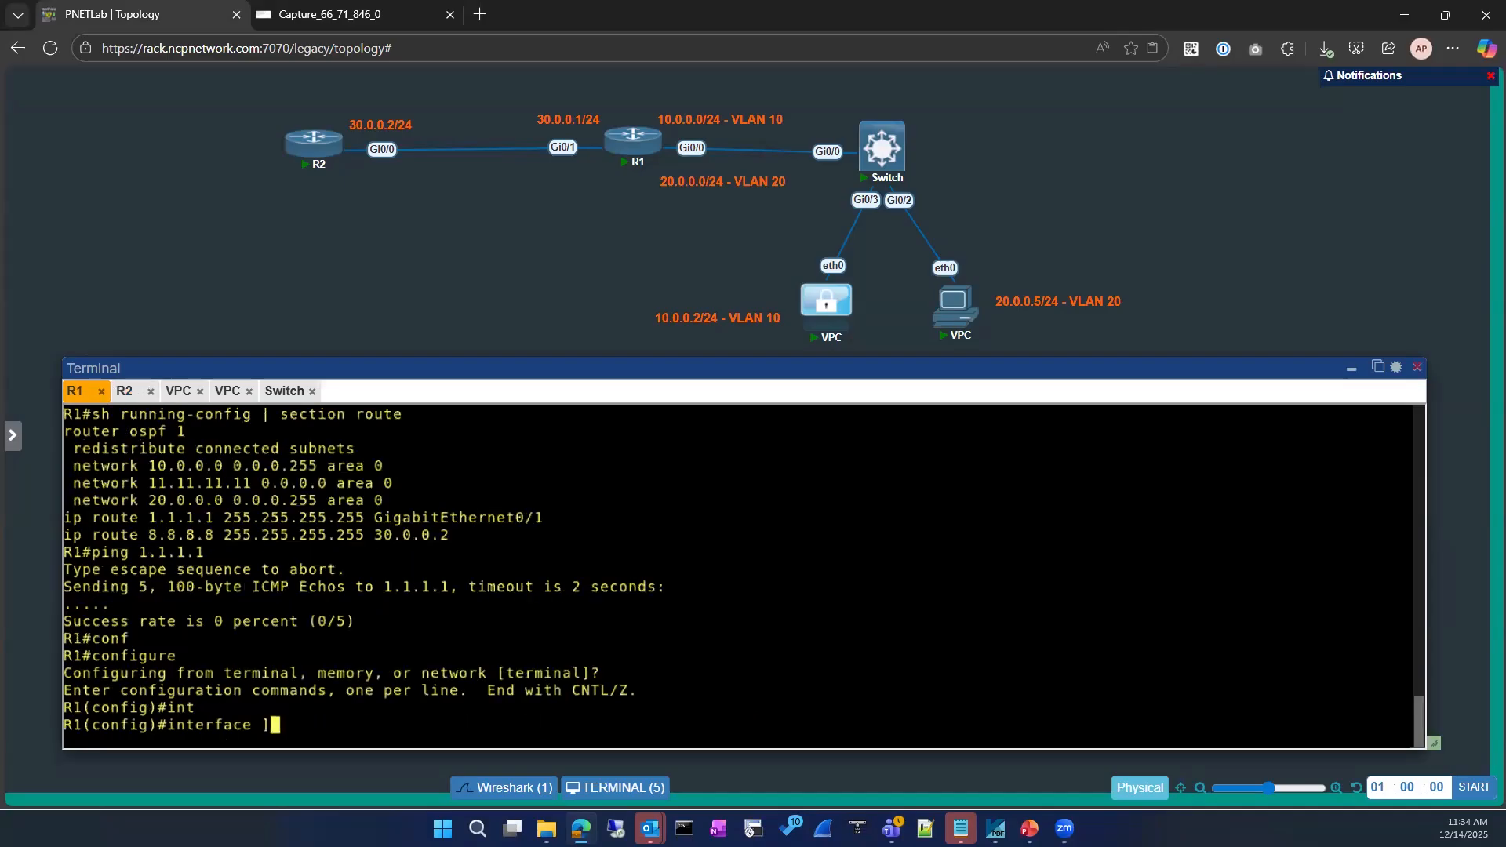
key(BackSpace)
key(BackSpace)
key(BackSpace)
key(BackSpace)
key(BackSpace)
key(BackSpace)
key(BackSpace)
key(BackSpace)
key(BackSpace)
key(BackSpace)
key(BackSpace)
text(exi)
key(Return)
key(Return)
text(ping 1.1.1.1)
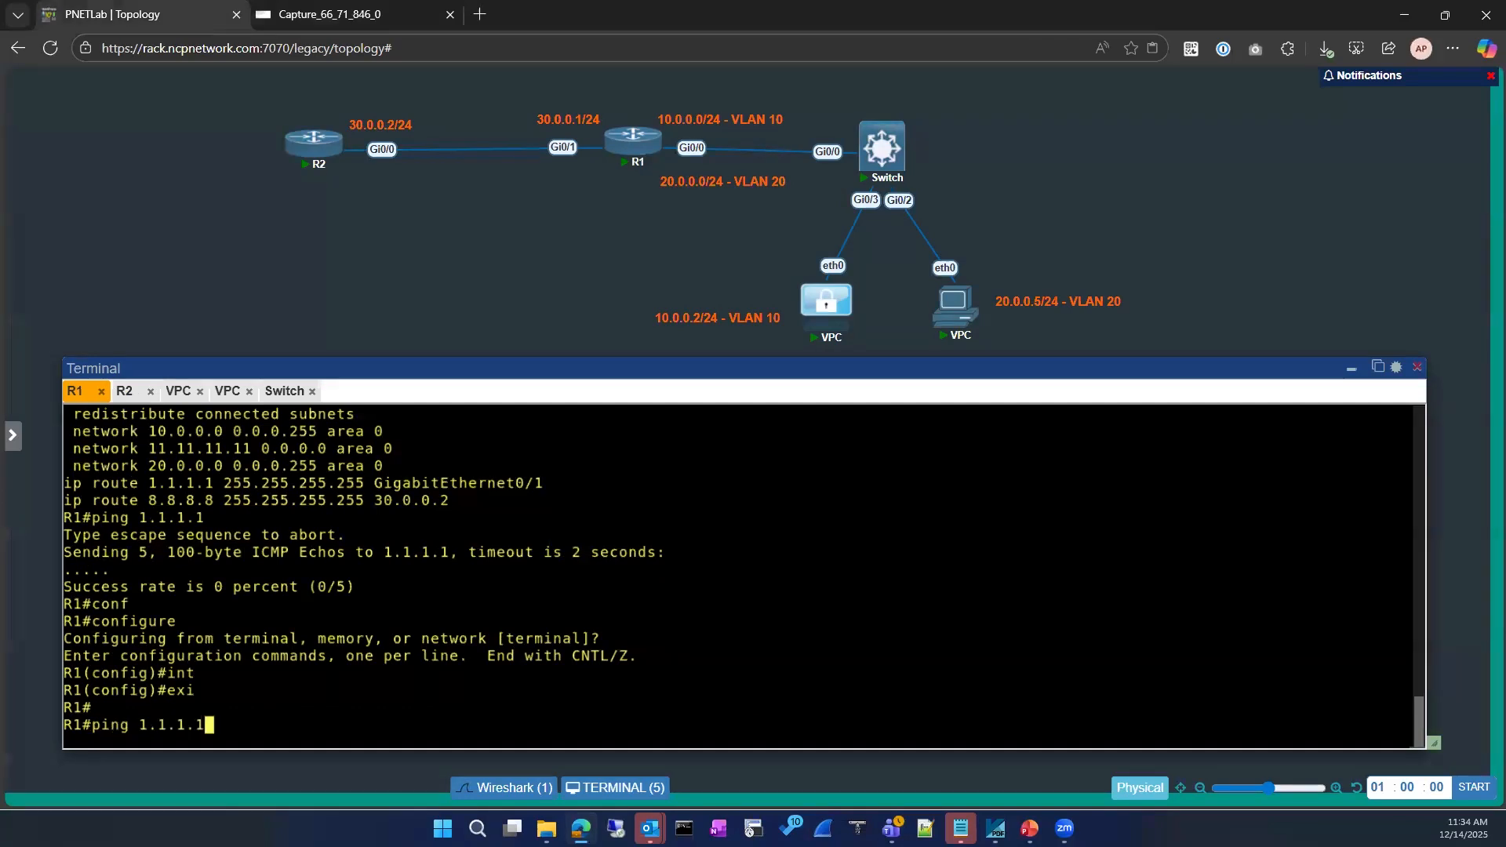
key(Return)
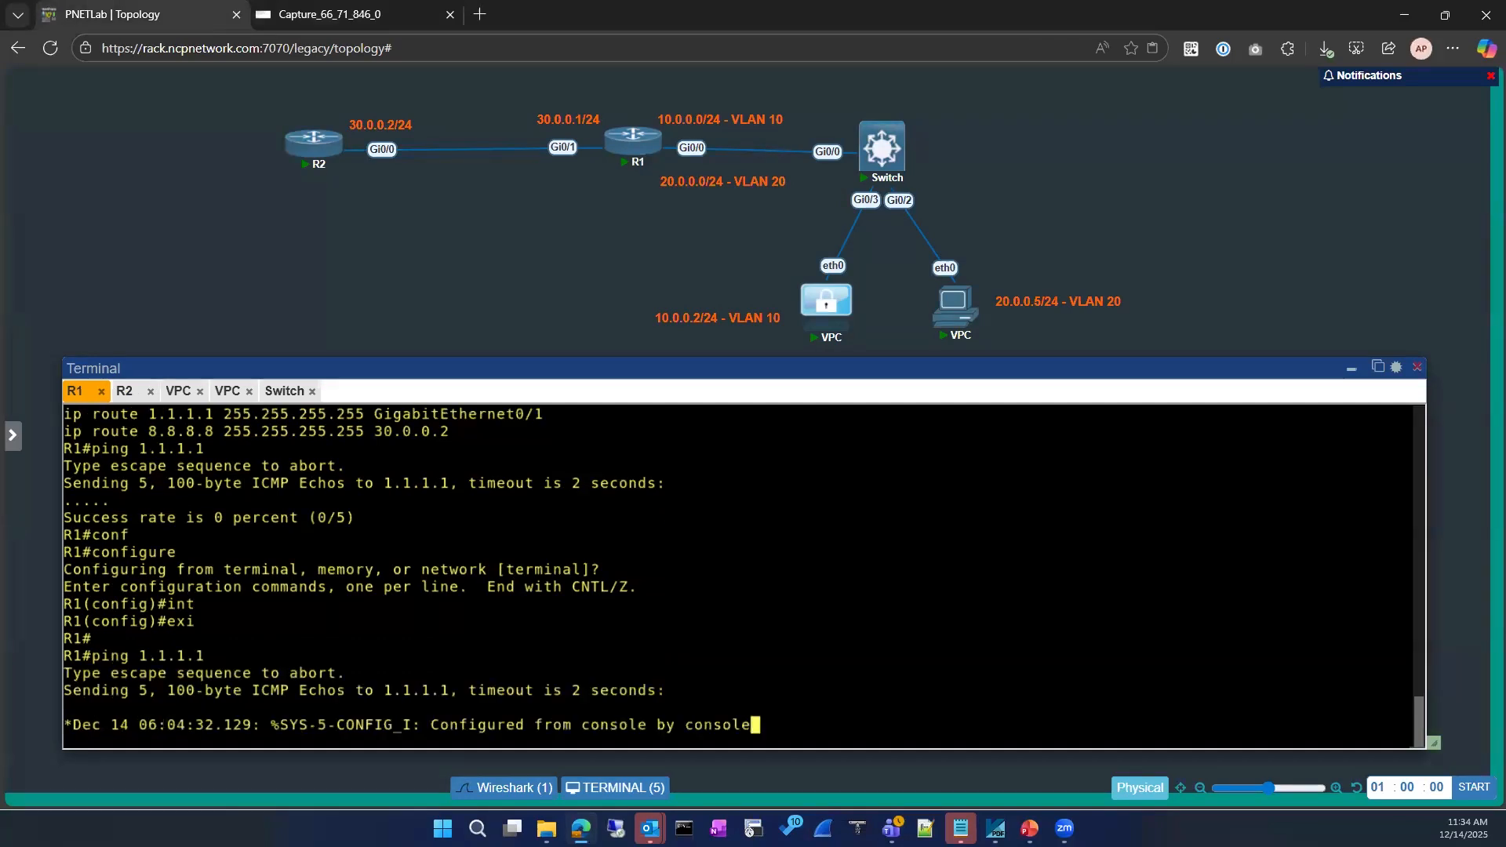
click(334, 14)
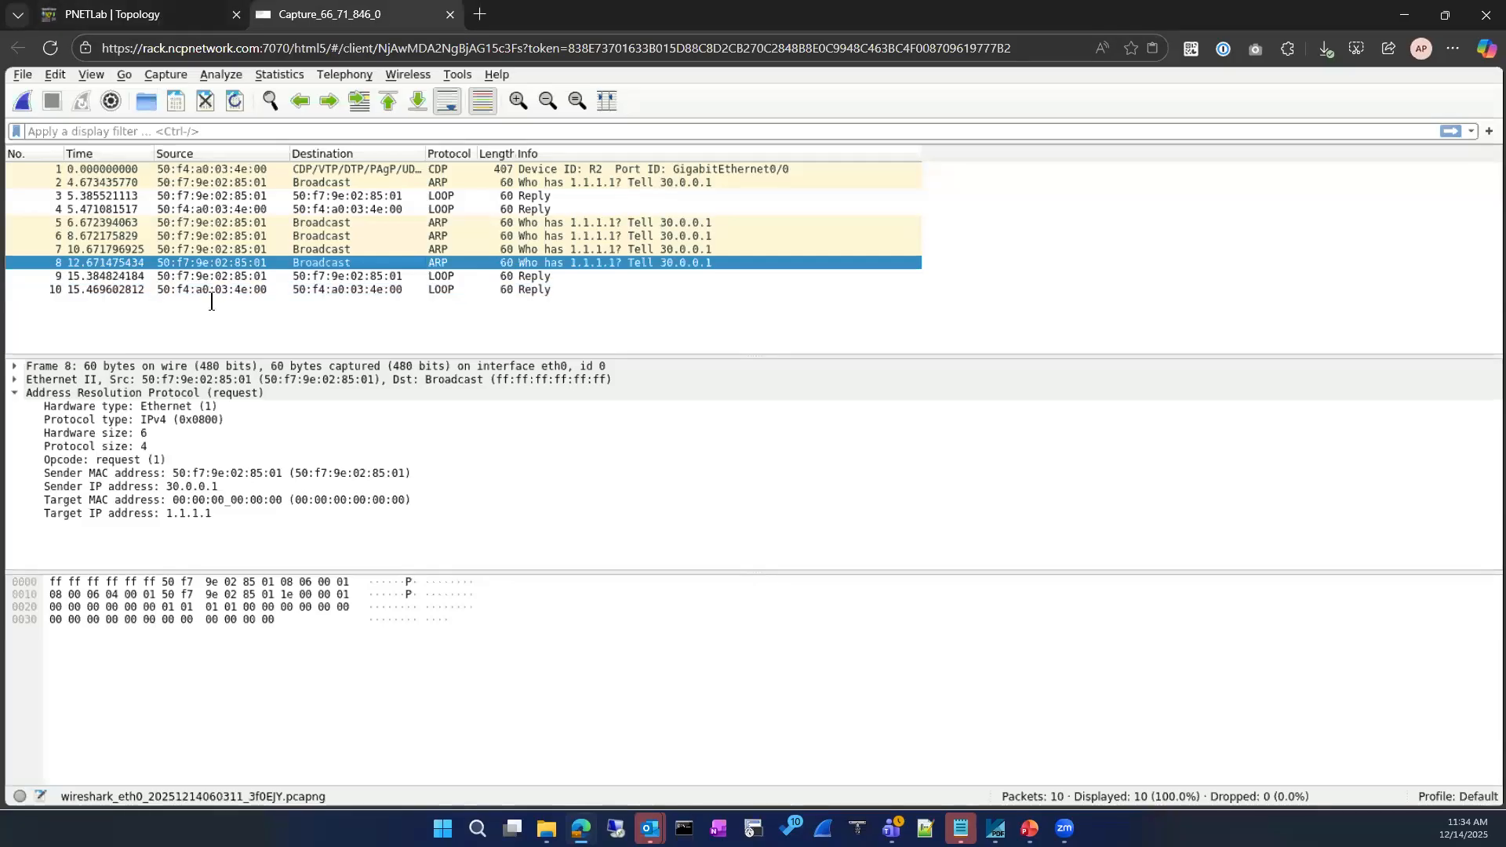
click(95, 14)
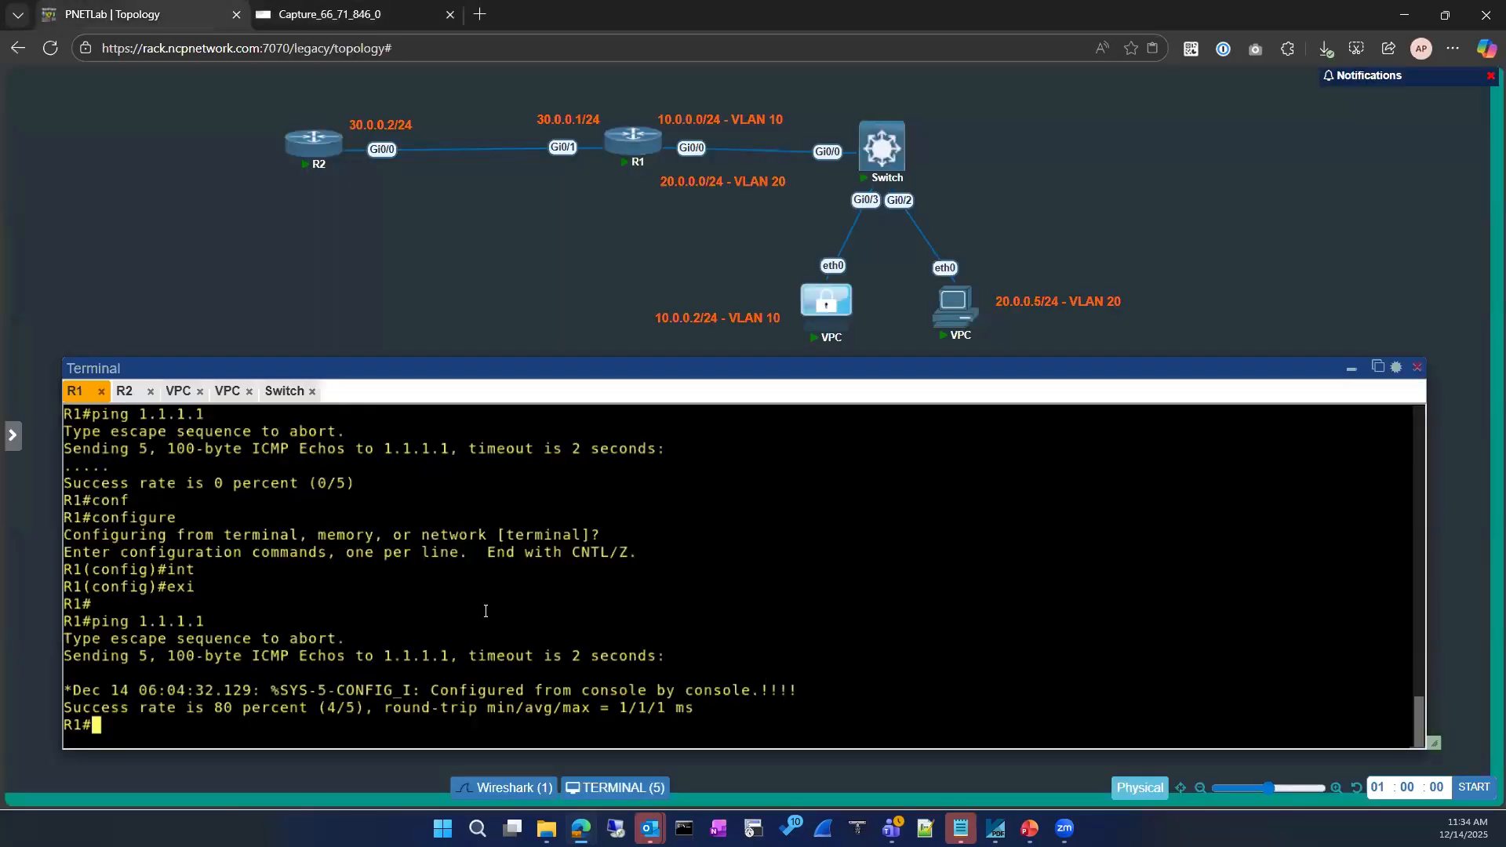
Show R1's ARP table and highlight the MAC learned for 1.1.1.1
text(sh ip ar)
key(Tab)
key(Return)
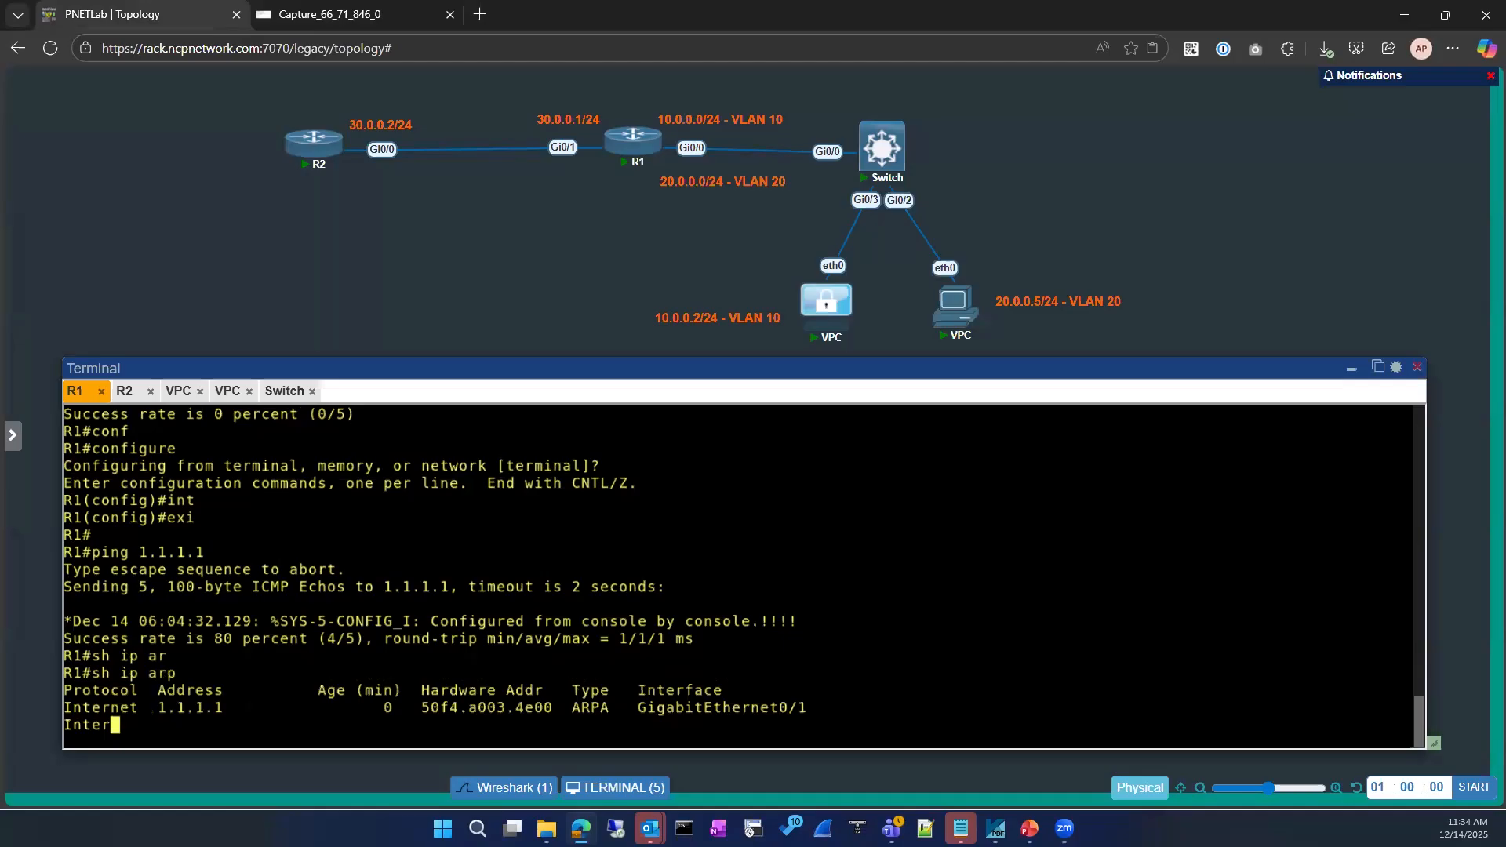
drag(413, 604, 549, 603)
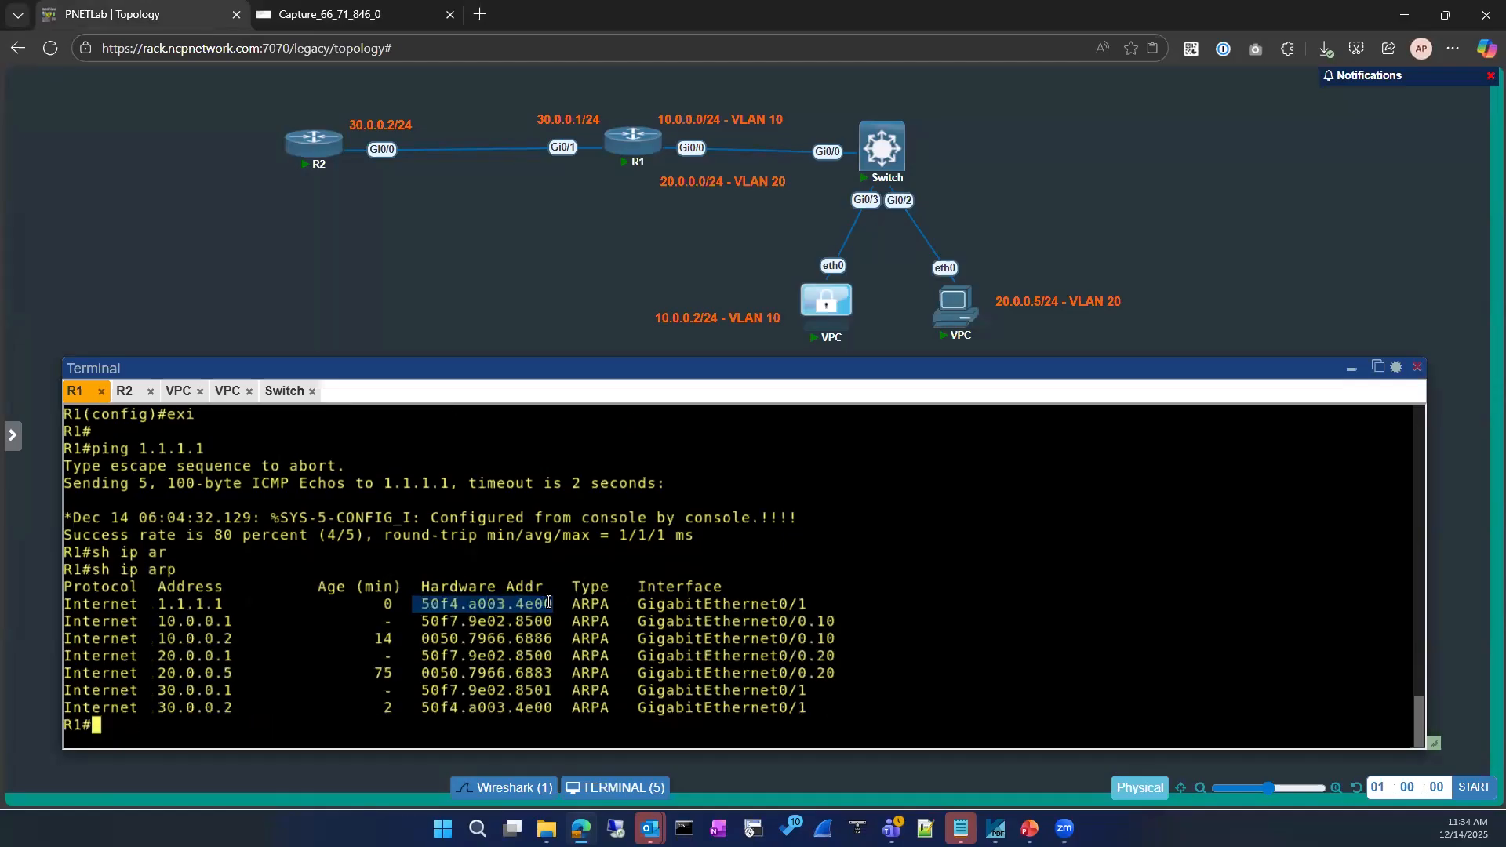
Start a fresh capture without saving old packets and re-ping 1.1.1.1 from R1
click(363, 16)
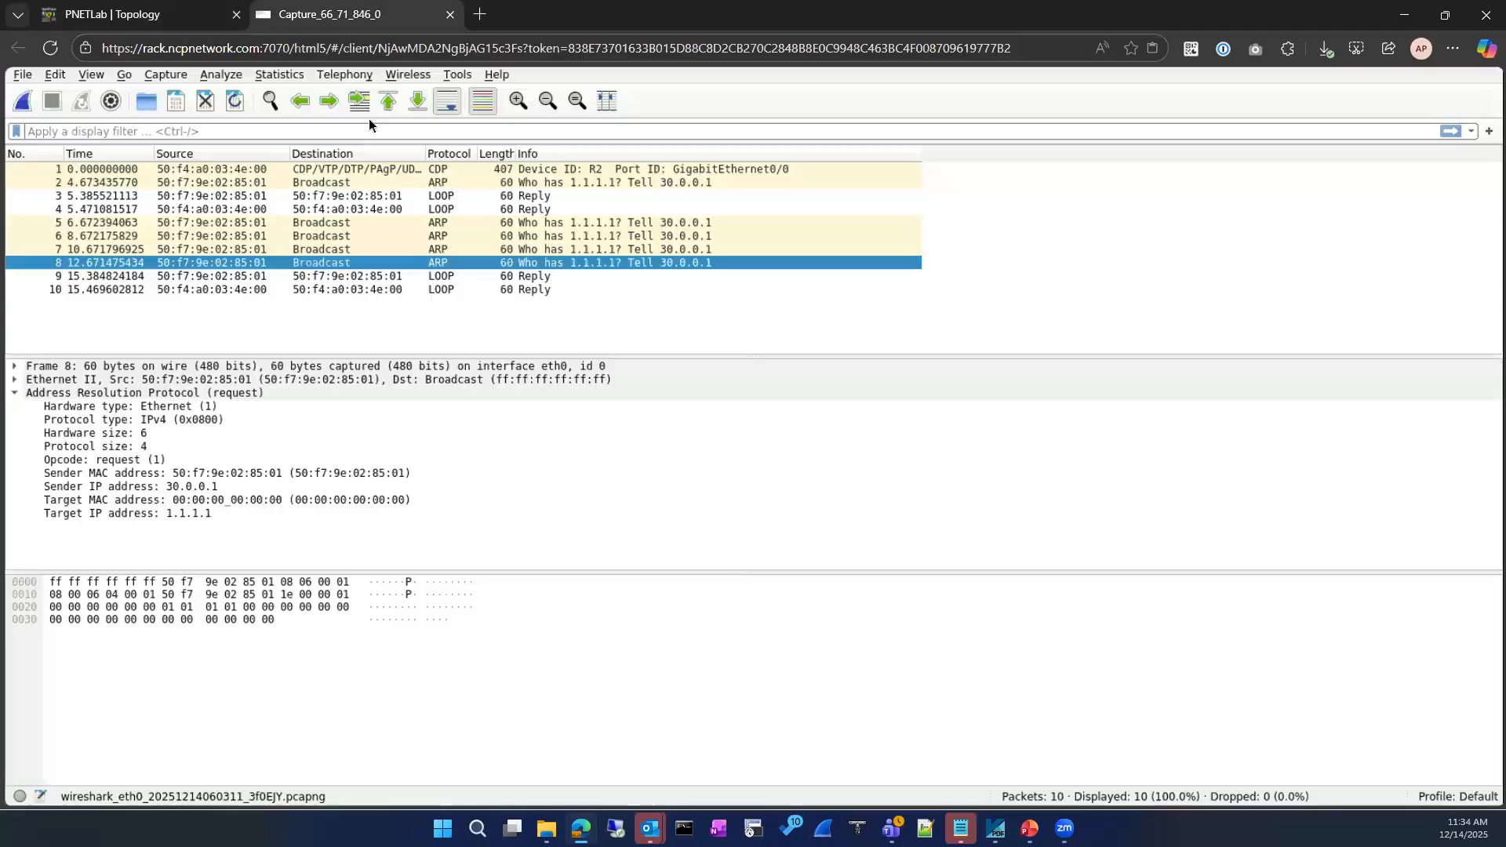
click(20, 102)
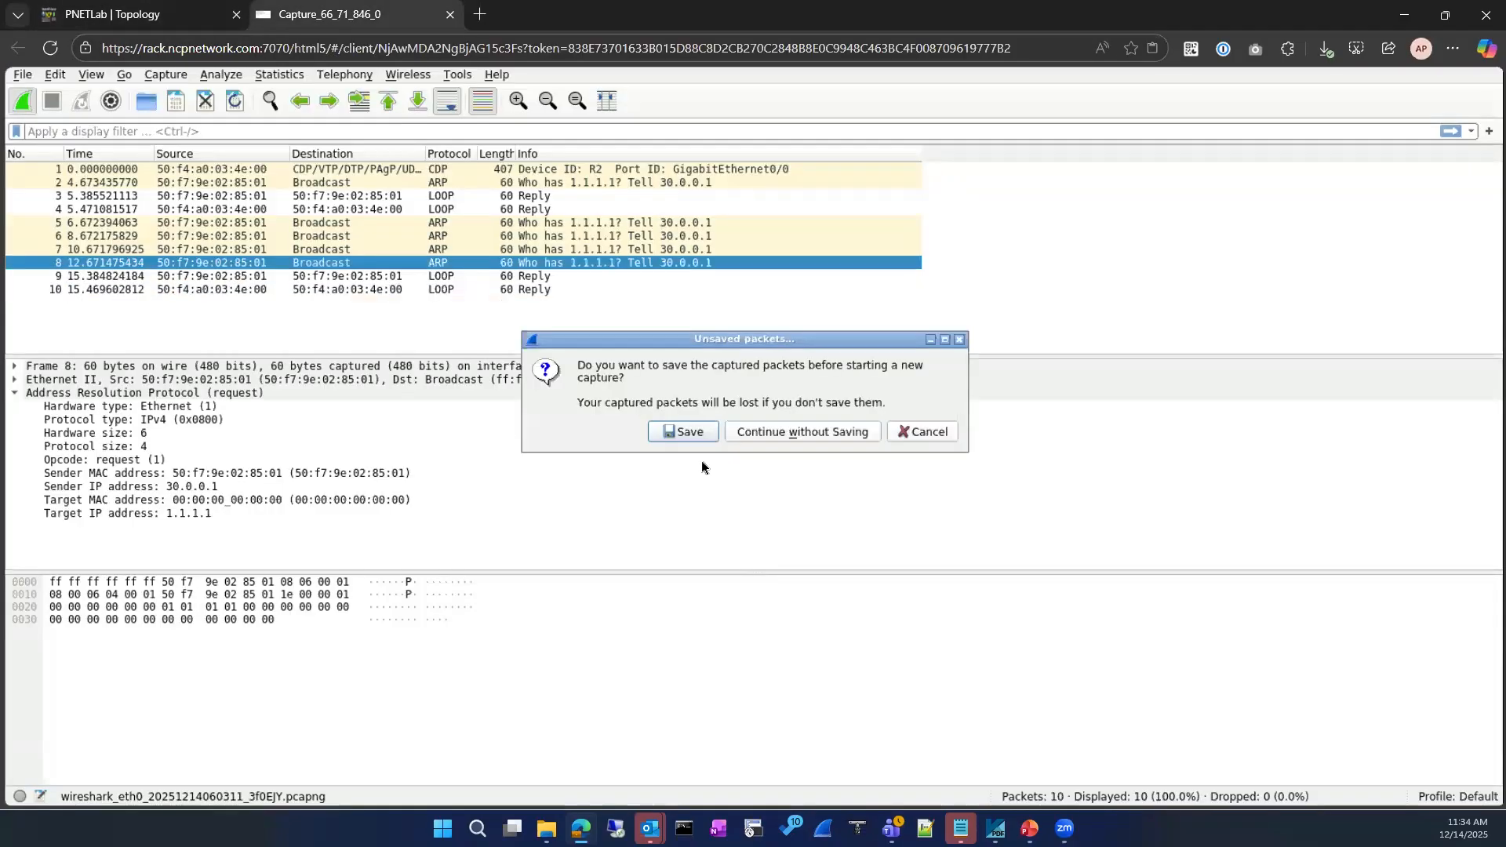
click(734, 436)
click(78, 14)
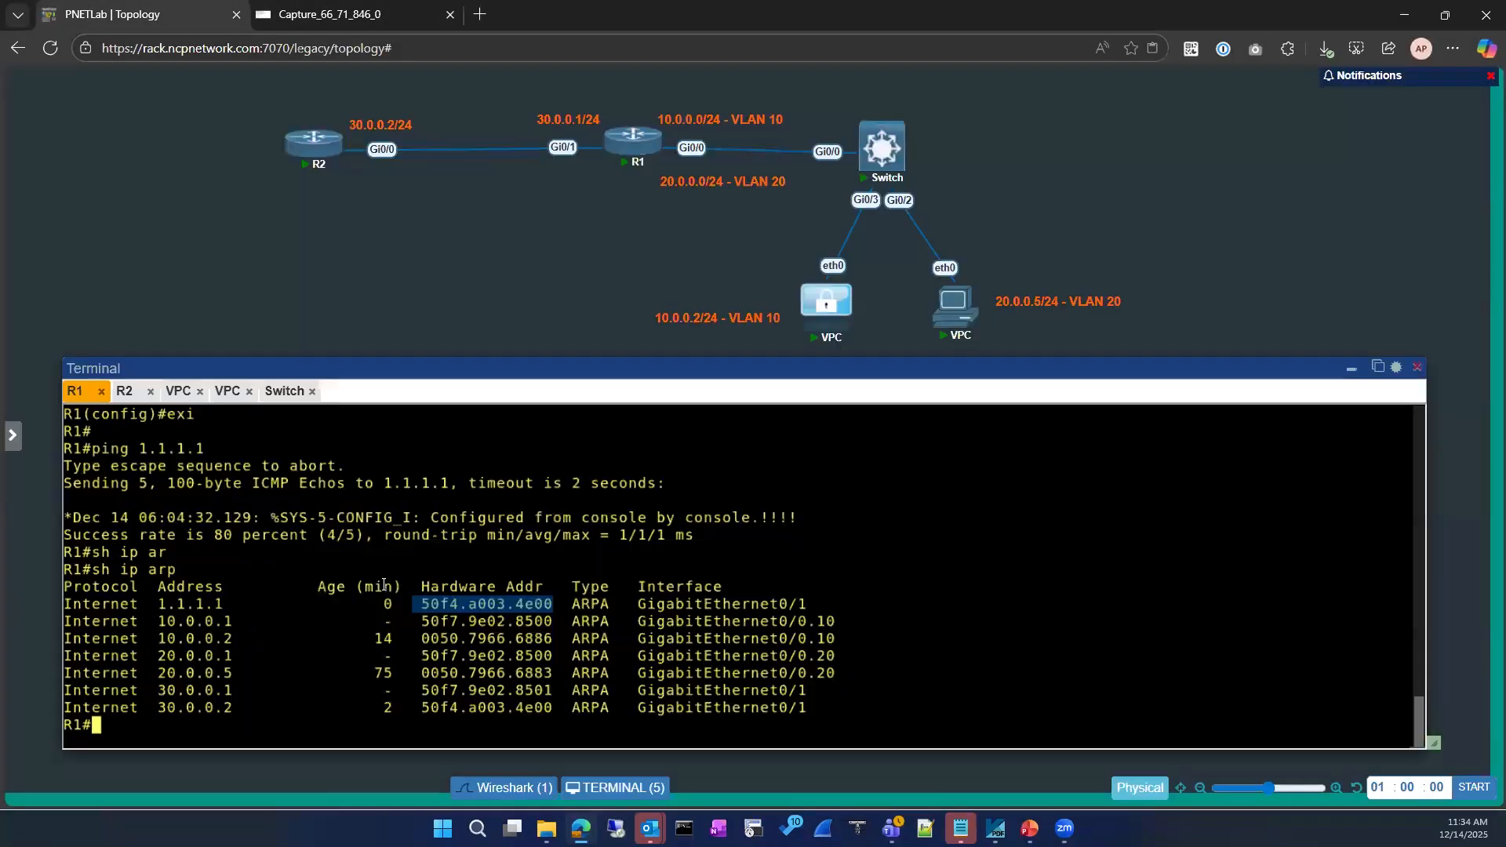
key(Up)
key(Up)
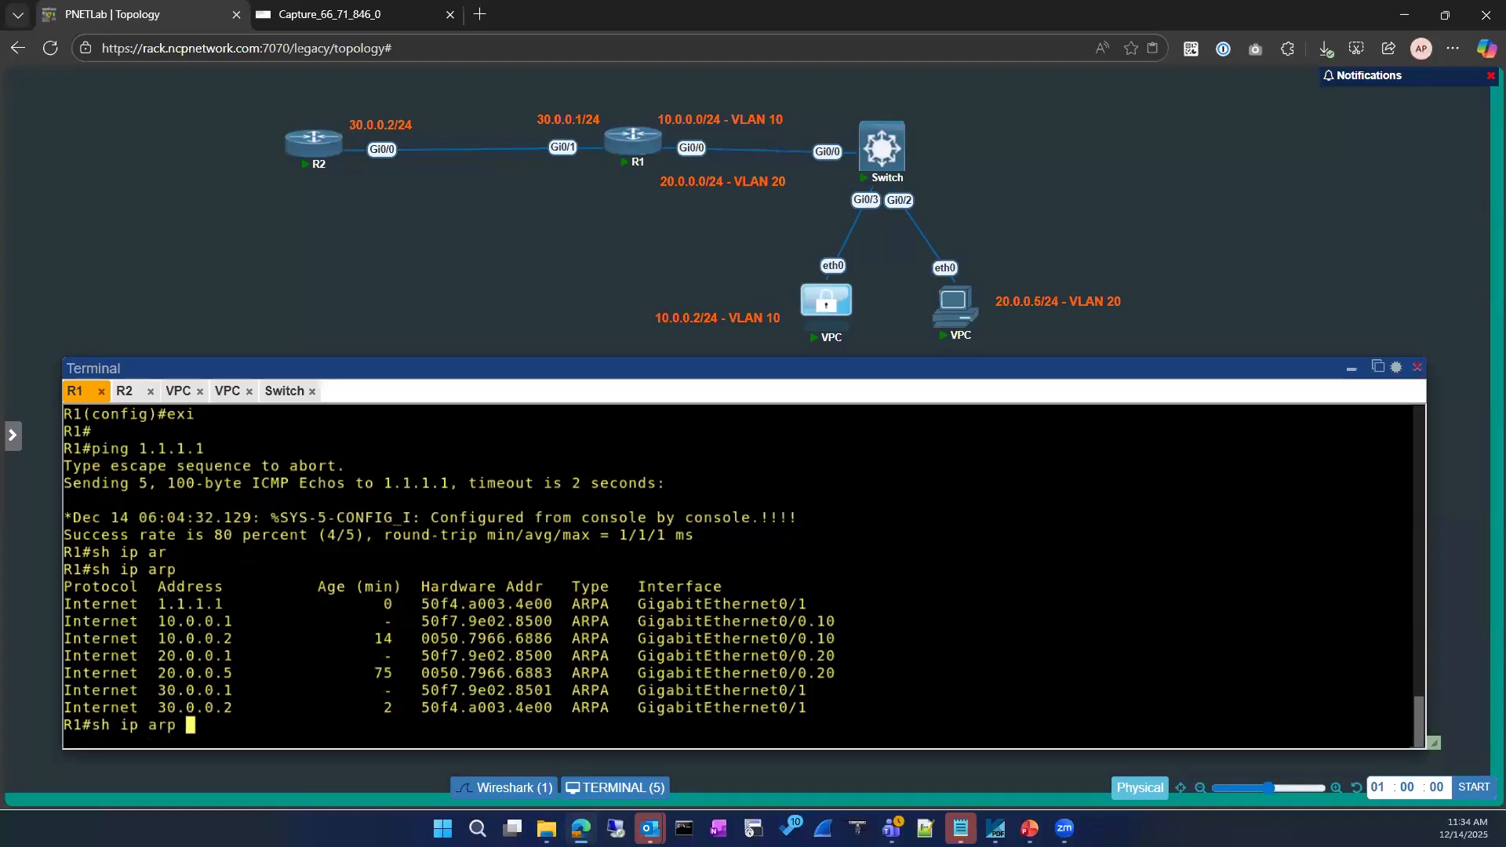
key(Return)
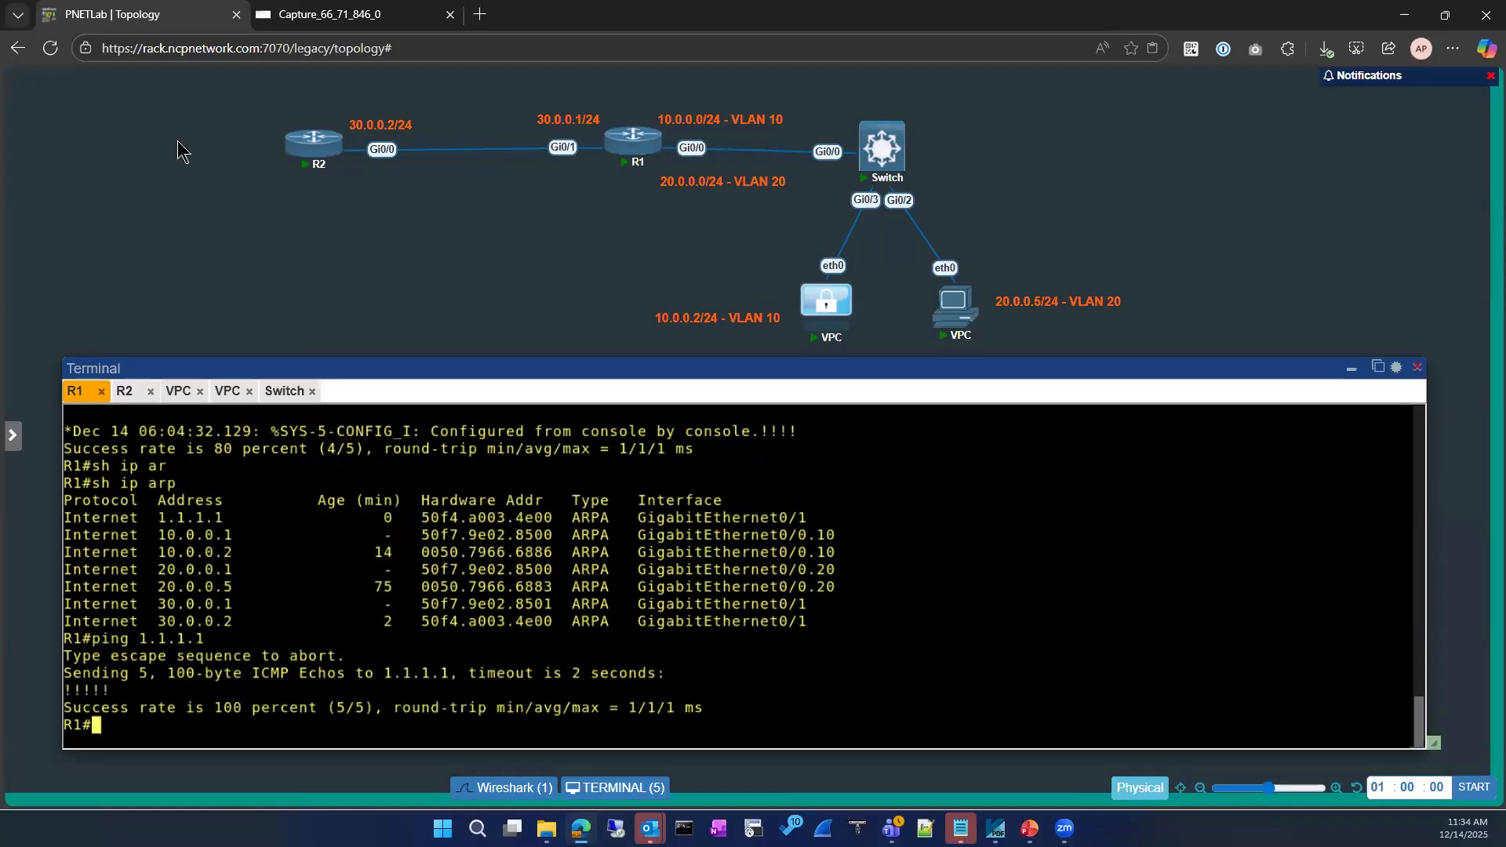
Inspect the ICMP echo replies from 1.1.1.1 and compare against R1's ARP MAC entry
click(363, 14)
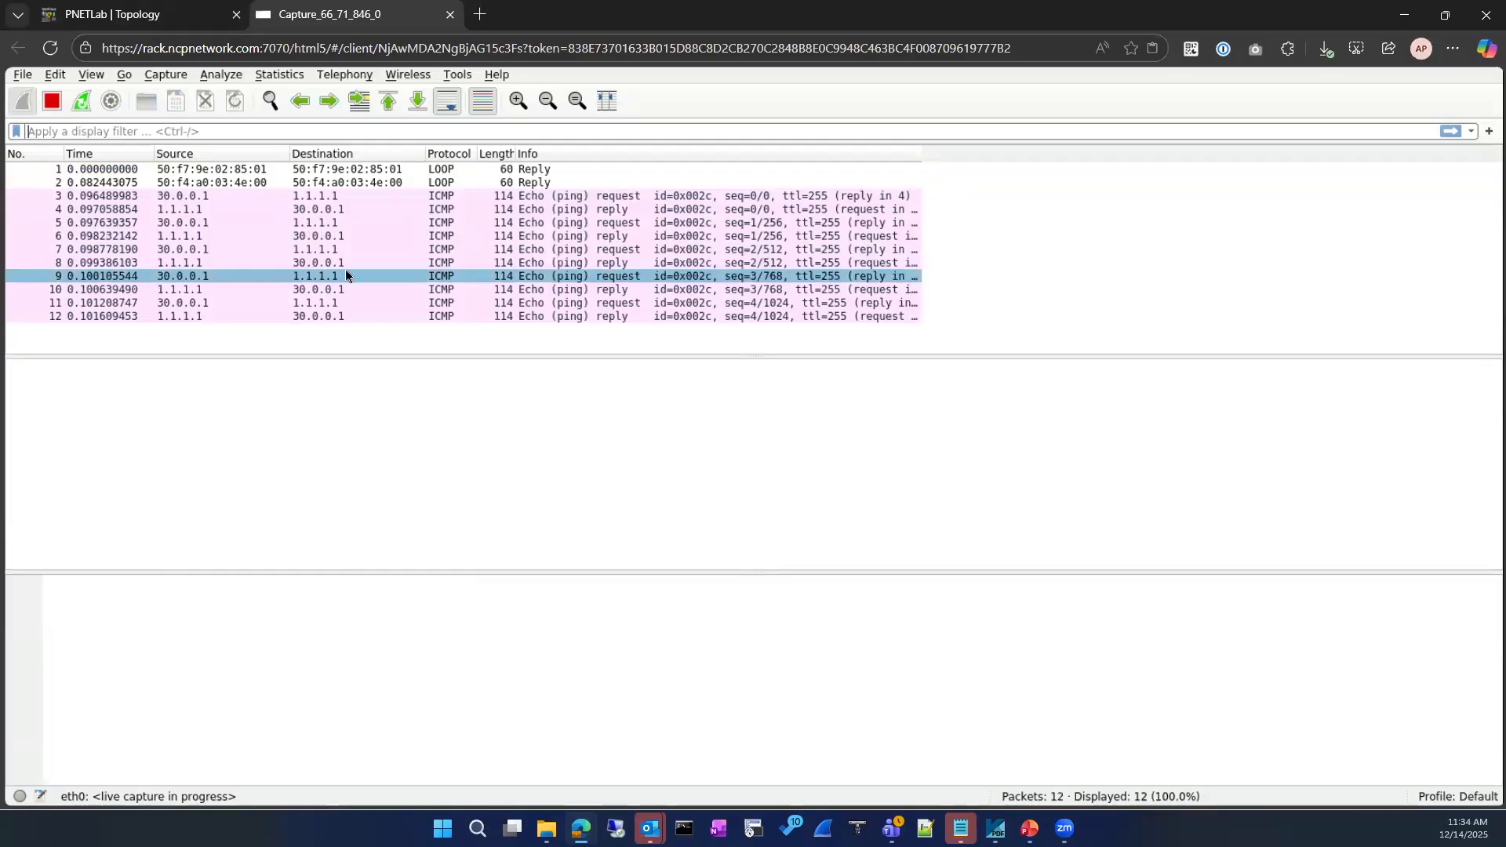
click(297, 210)
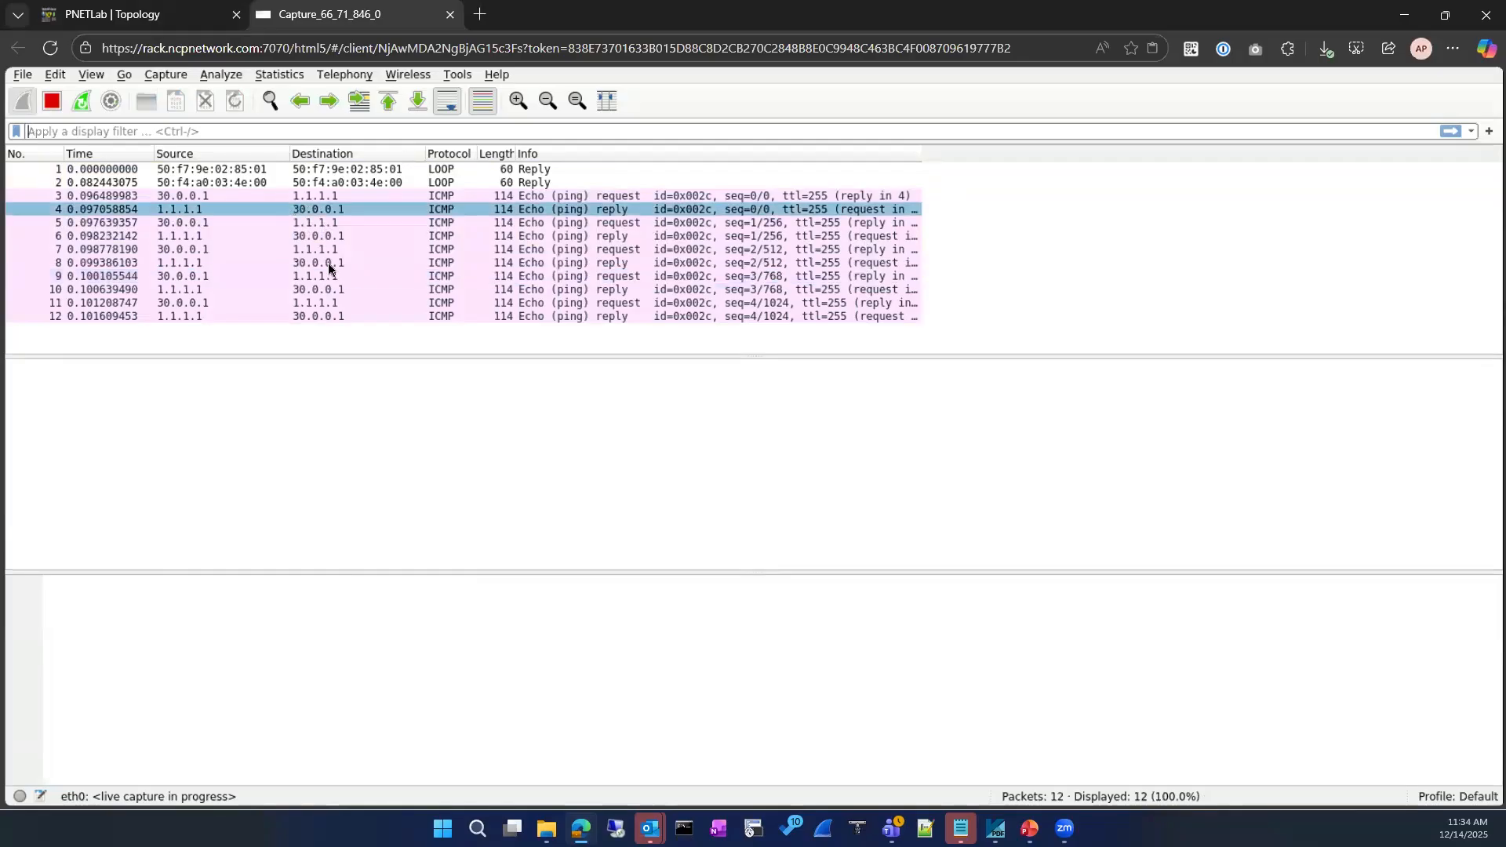
click(328, 263)
click(157, 14)
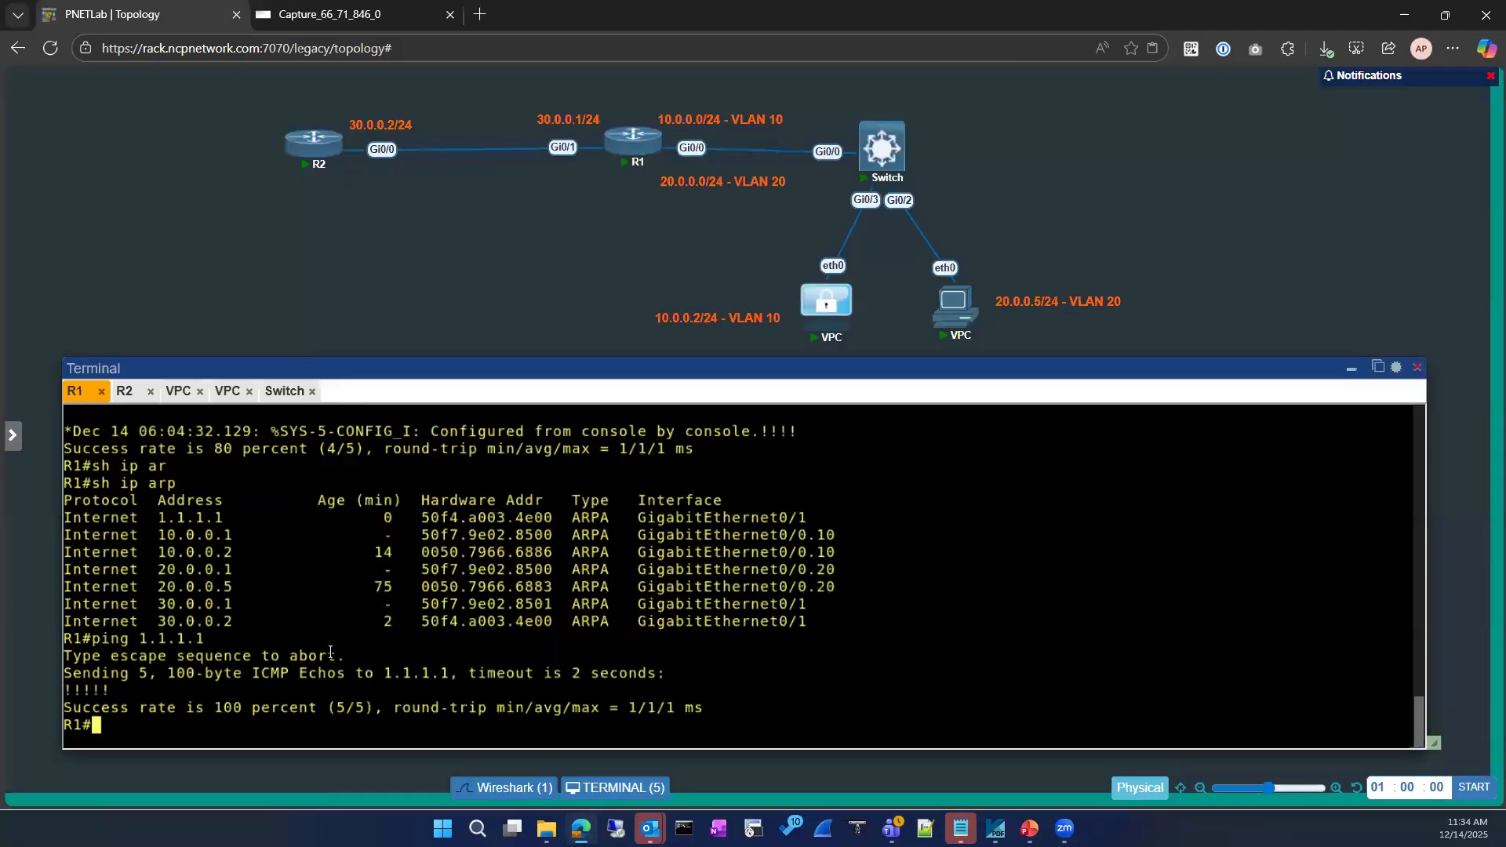
drag(402, 520, 562, 520)
click(282, 30)
click(439, 284)
click(440, 290)
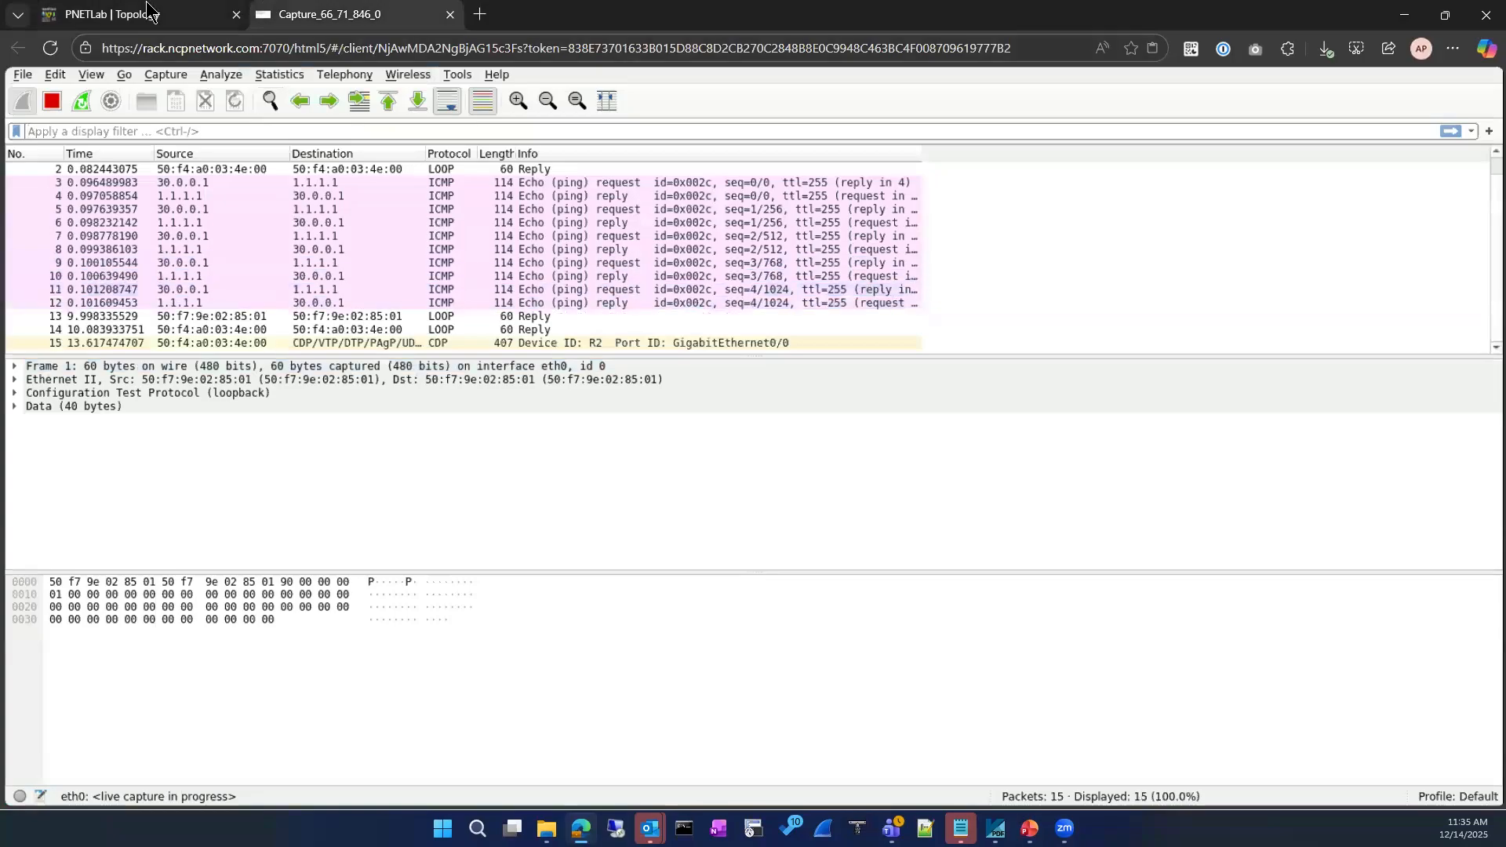
click(153, 15)
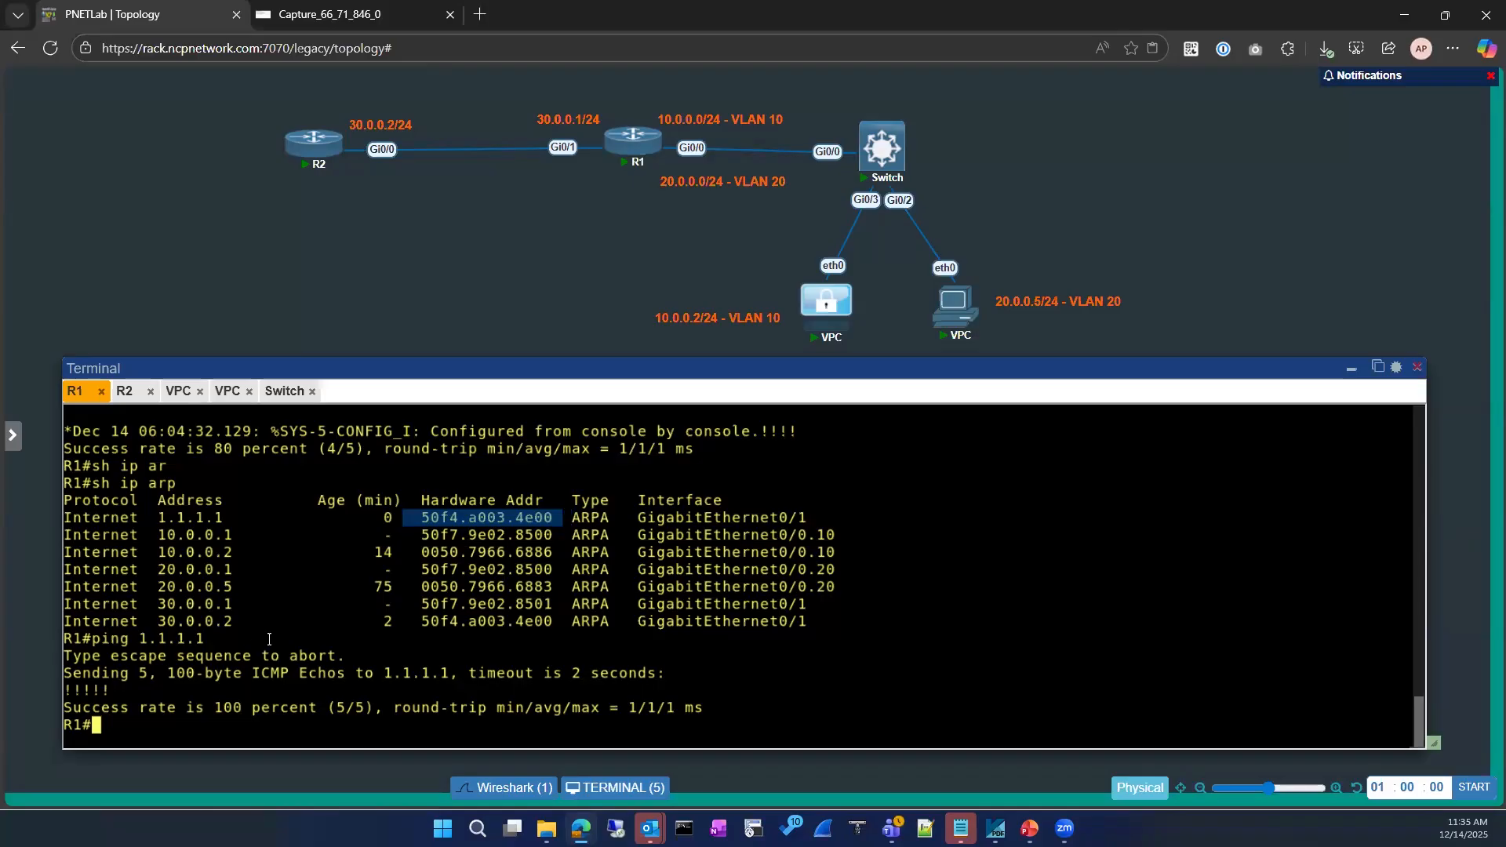
click(274, 663)
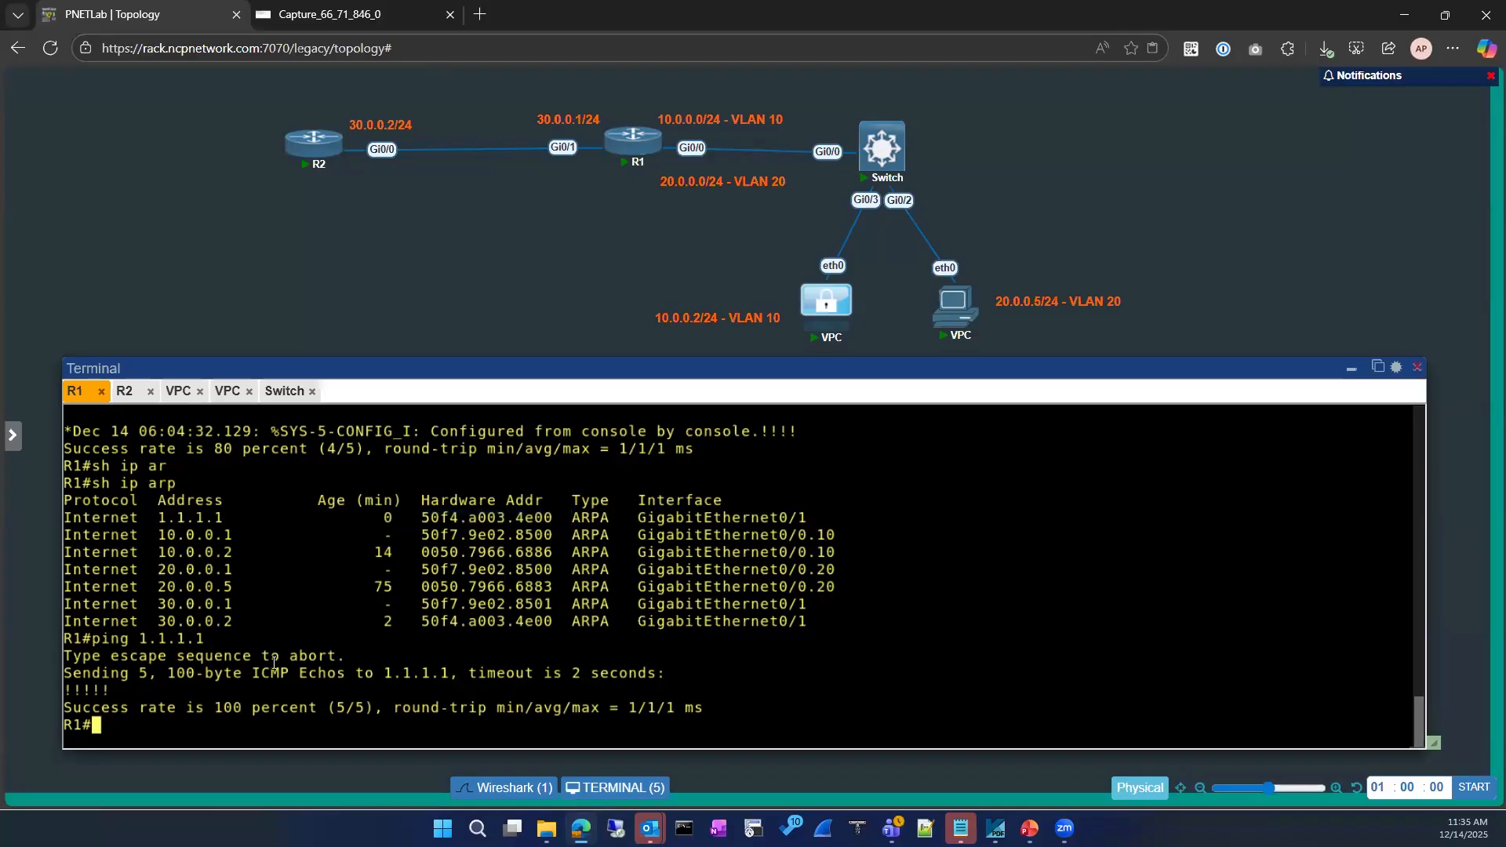
Show R1's running-config route section to find the 1.1.1.1 static route via Gi0/1
text(sho)
key(Tab)
text(run)
key(Tab)
text(| se)
key(Tab)
text(cti)
key(Tab)
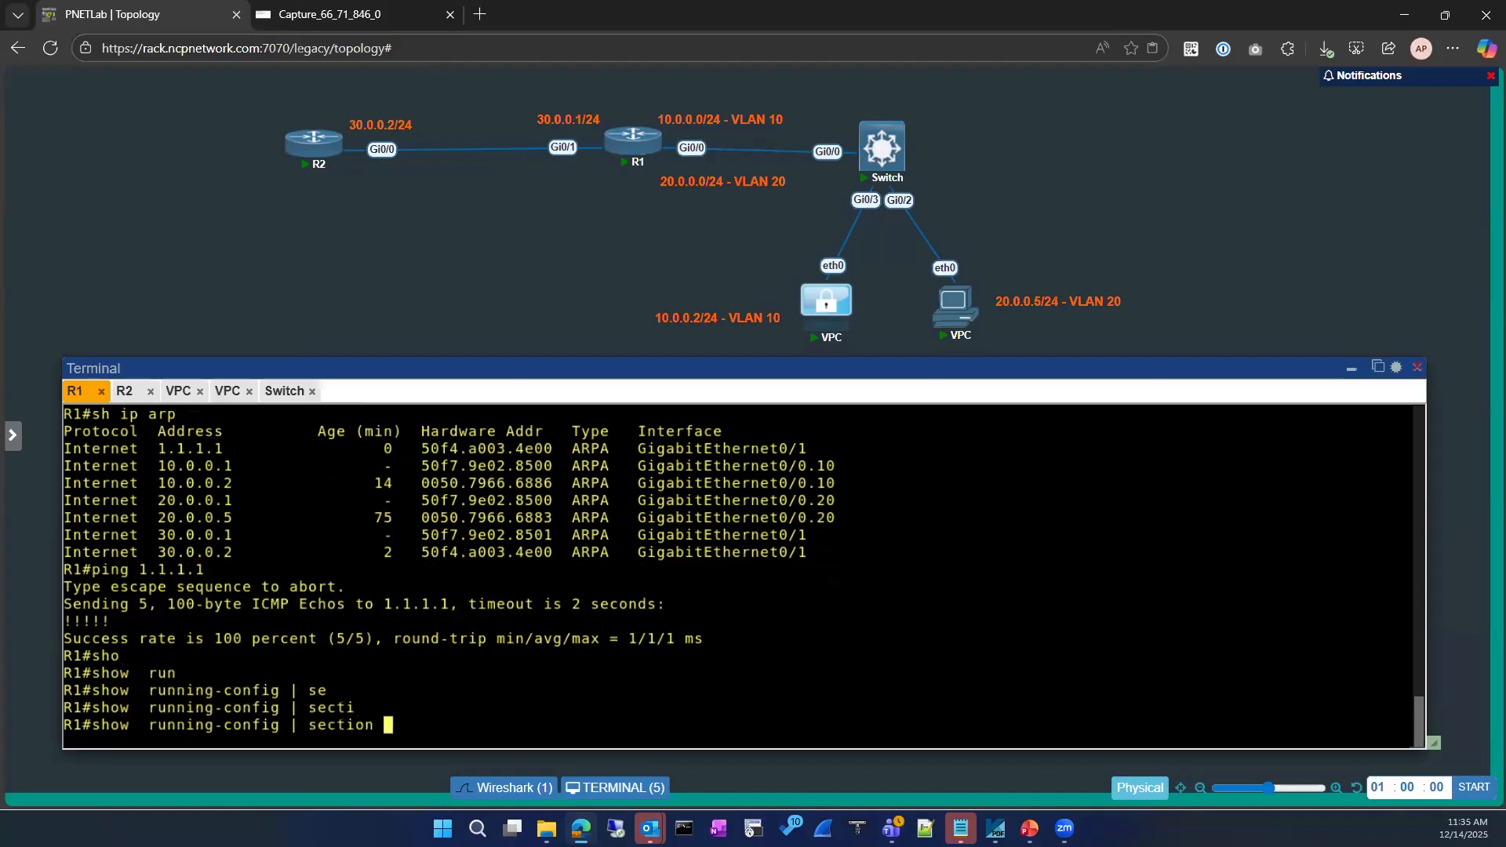
text(route)
key(Return)
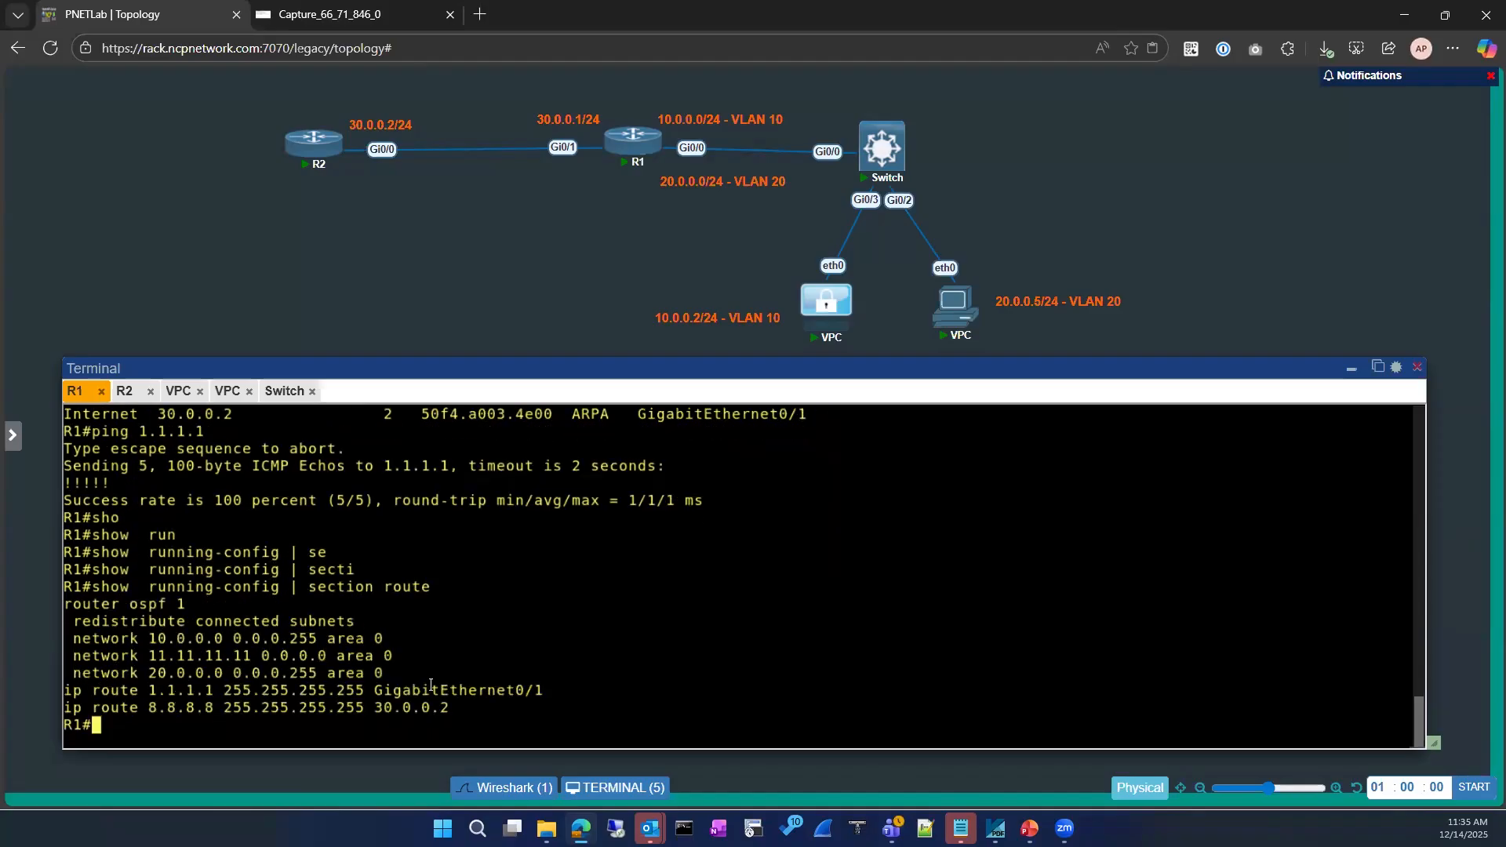
drag(377, 690, 544, 688)
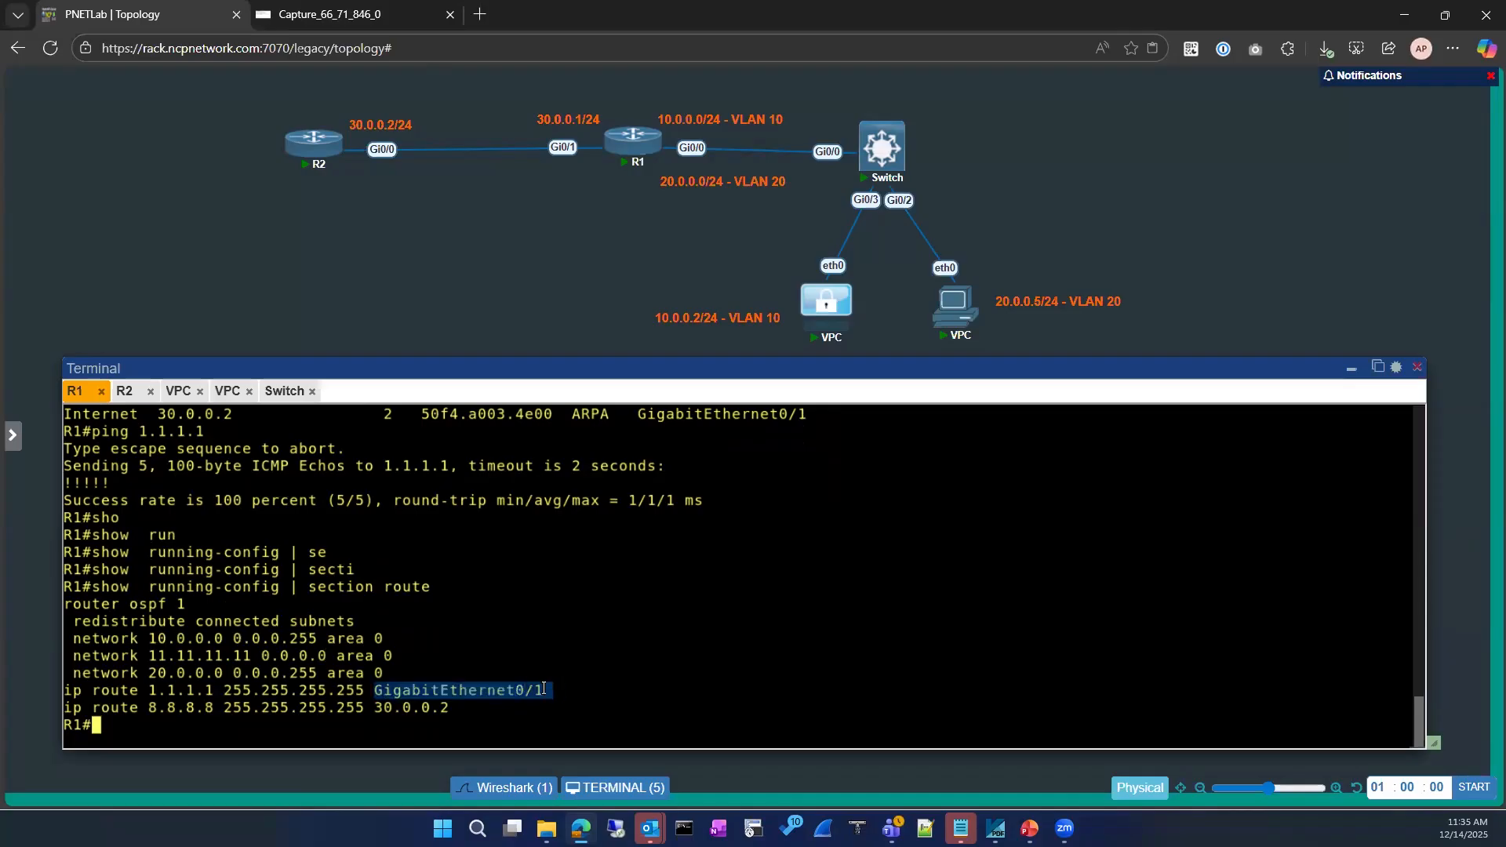
click(563, 629)
In configuration mode, remove 'ip route 1.1.1.1 255.255.255.255 GigabitEthernet0/1'
text(s)
key(BackSpace)
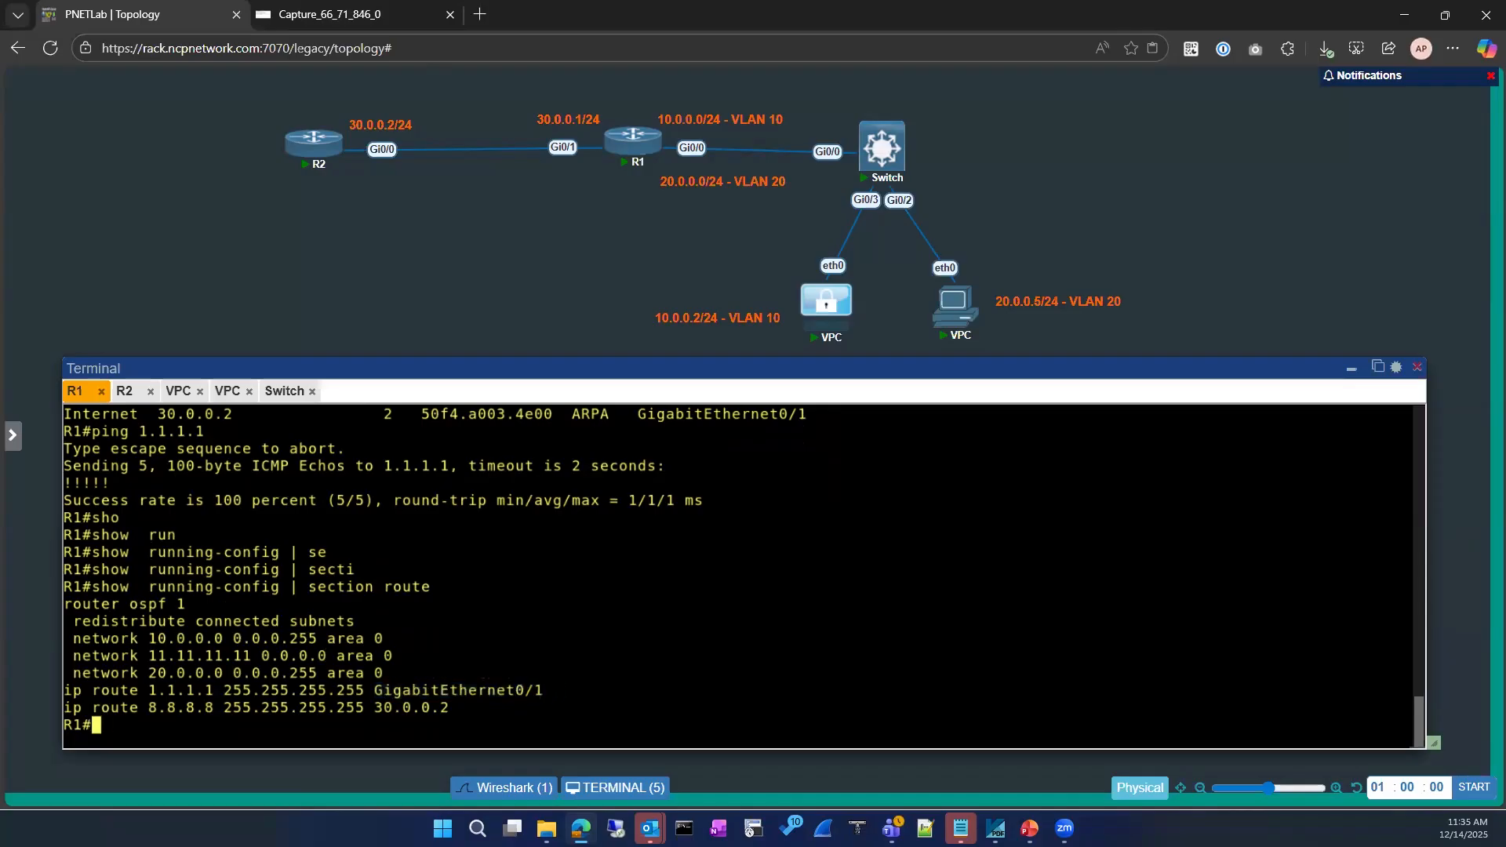
text(conf)
key(Tab)
key(Return)
key(Return)
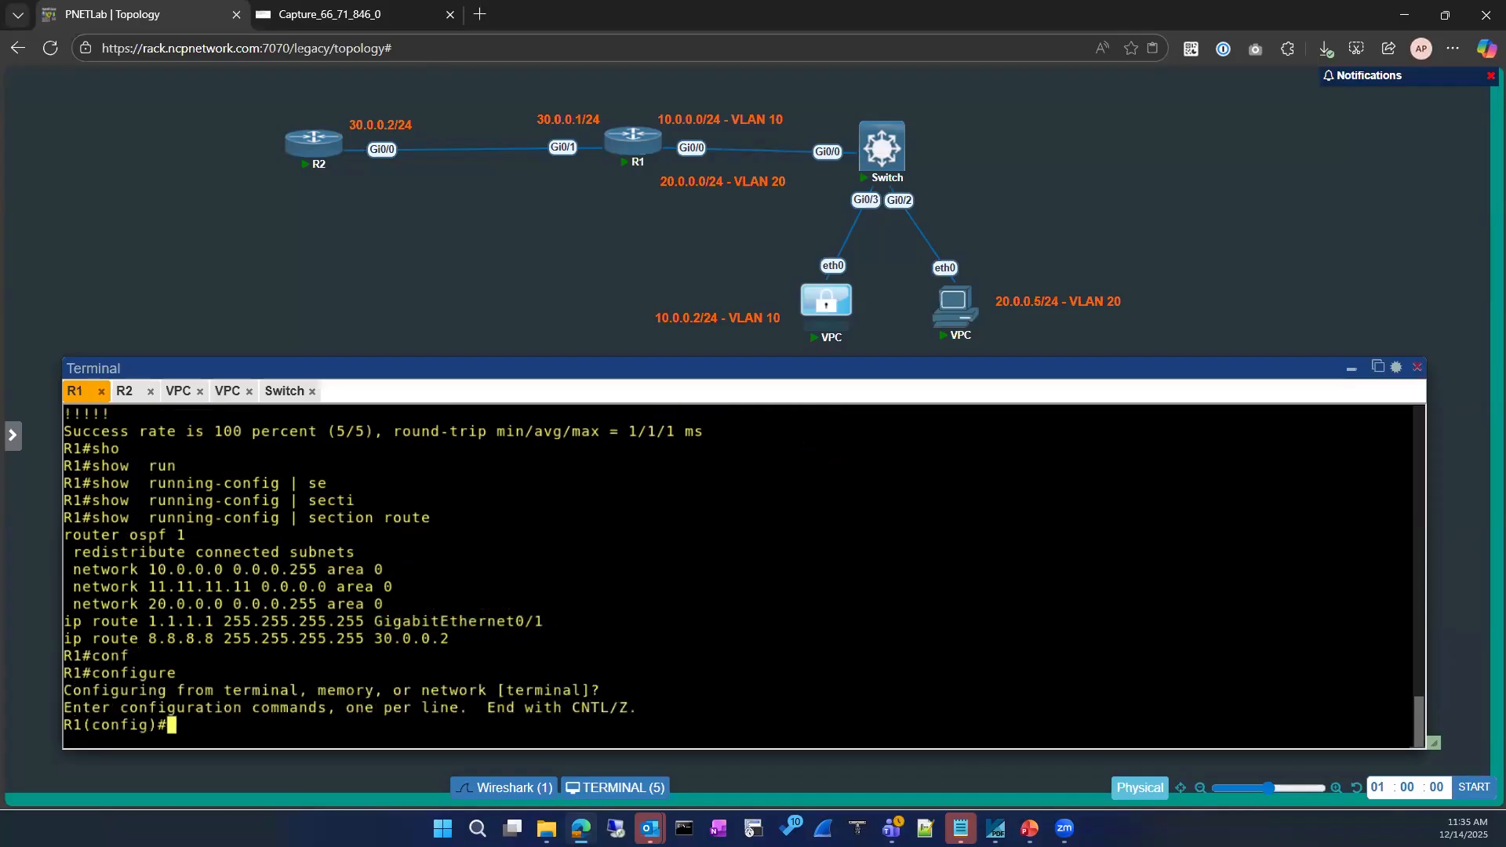
text(no ip)
key(BackSpace)
key(BackSpace)
key(BackSpace)
text(ip route)
key(Tab)
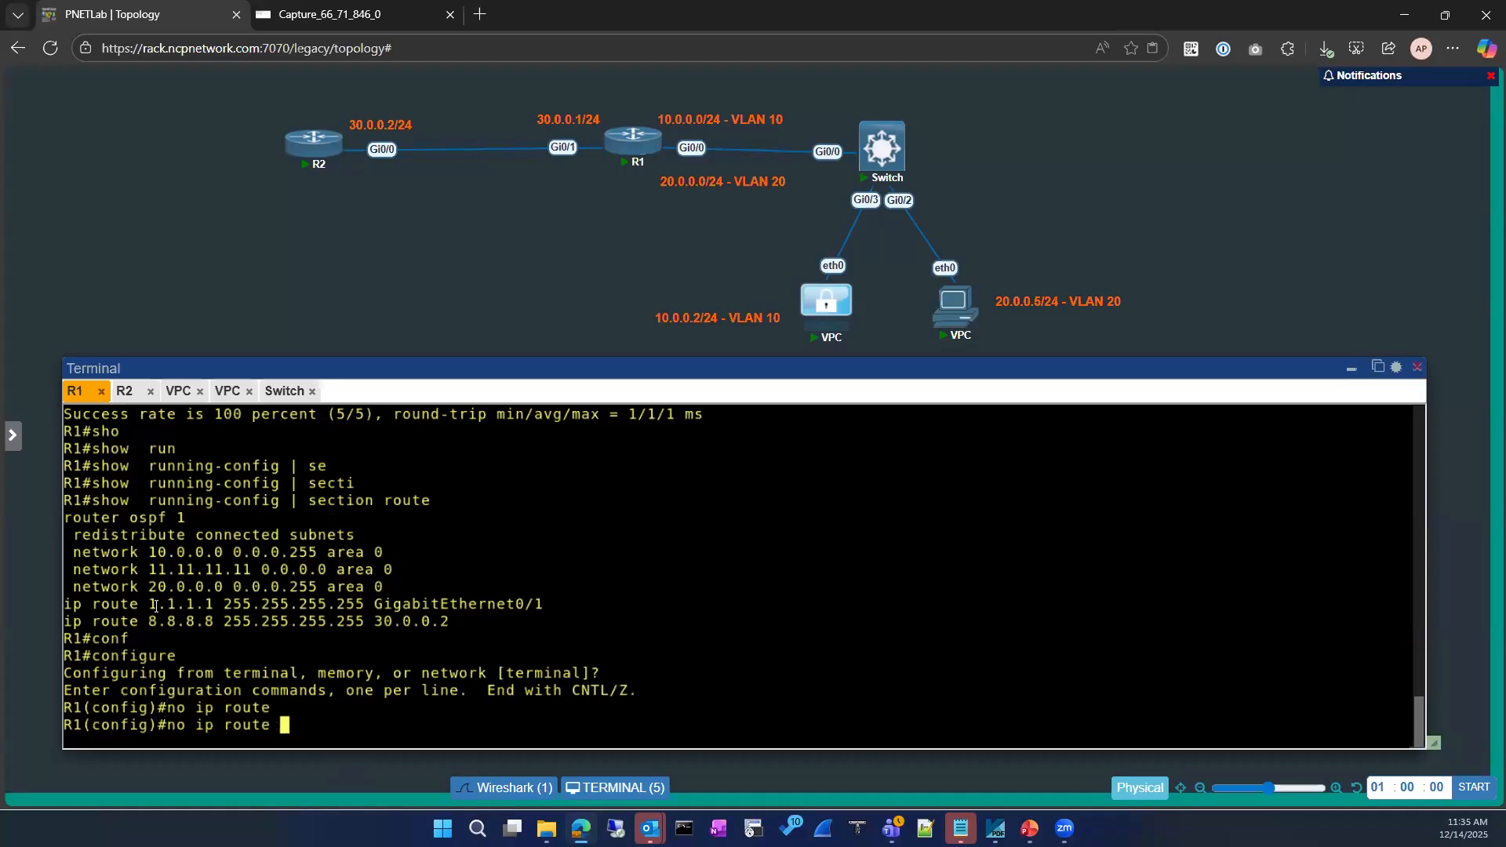
drag(141, 604, 359, 605)
key(ctrl+c)
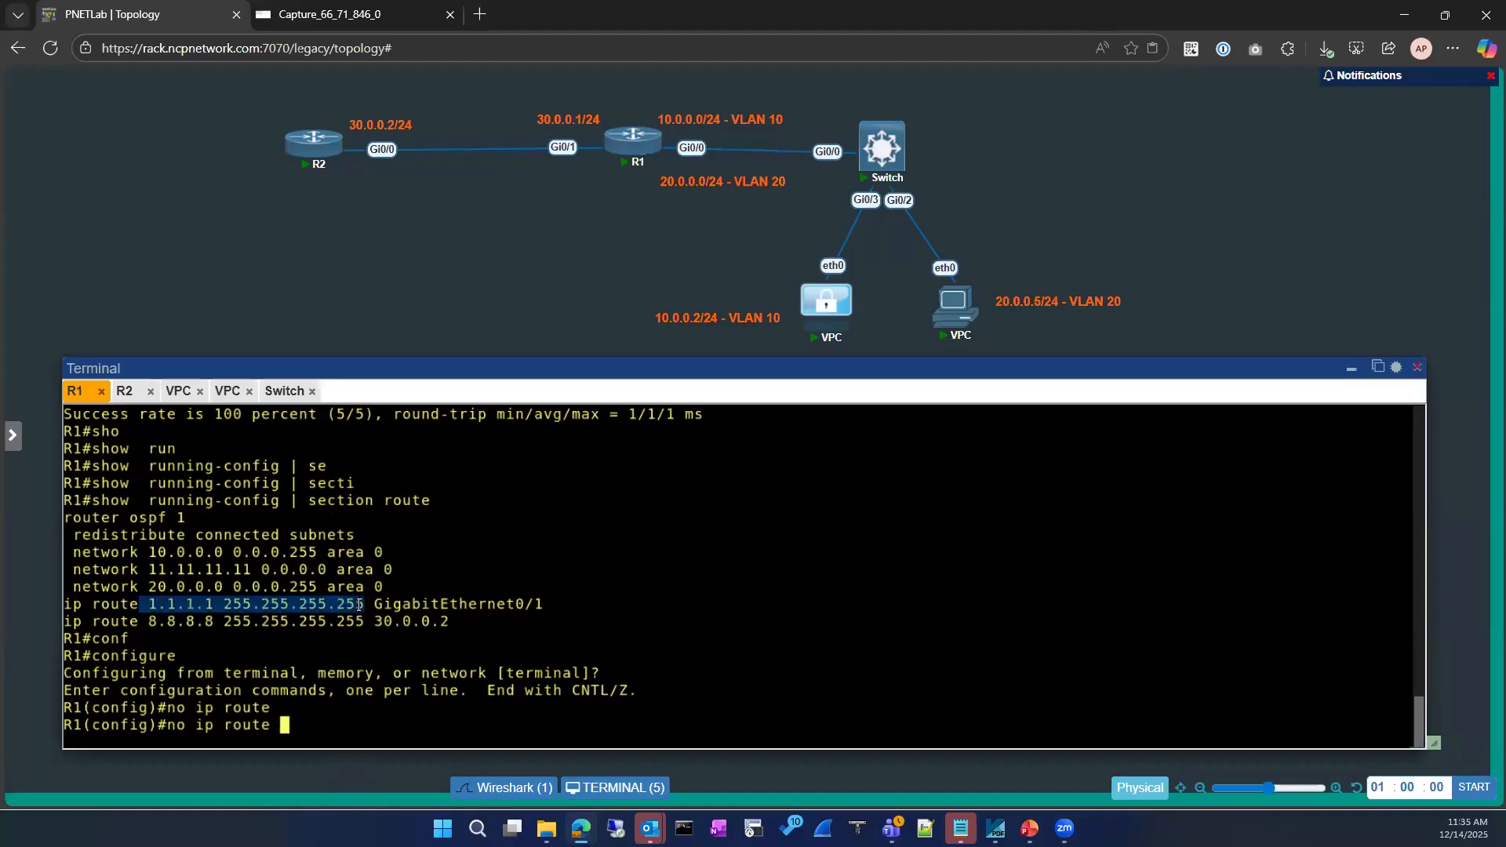
drag(484, 609, 544, 606)
text(1.1.1.1 255.255.255.255 GigabitEthernet0/1)
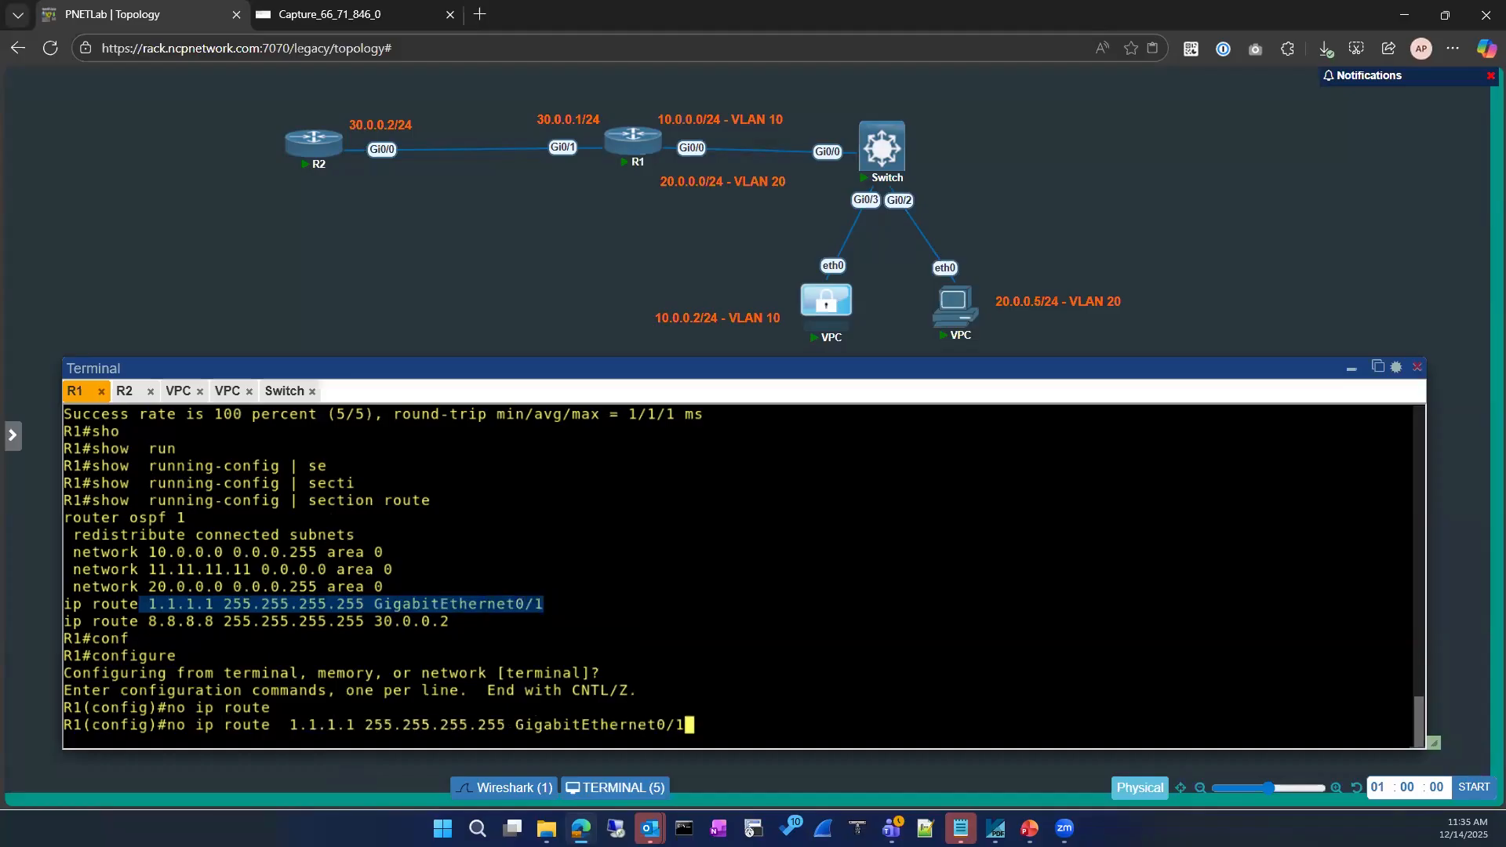
key(Return)
Add 'ip route 1.1.1.1 255.255.255.255 30.0.0.2', exit configuration mode and run show ip route
text(ip route)
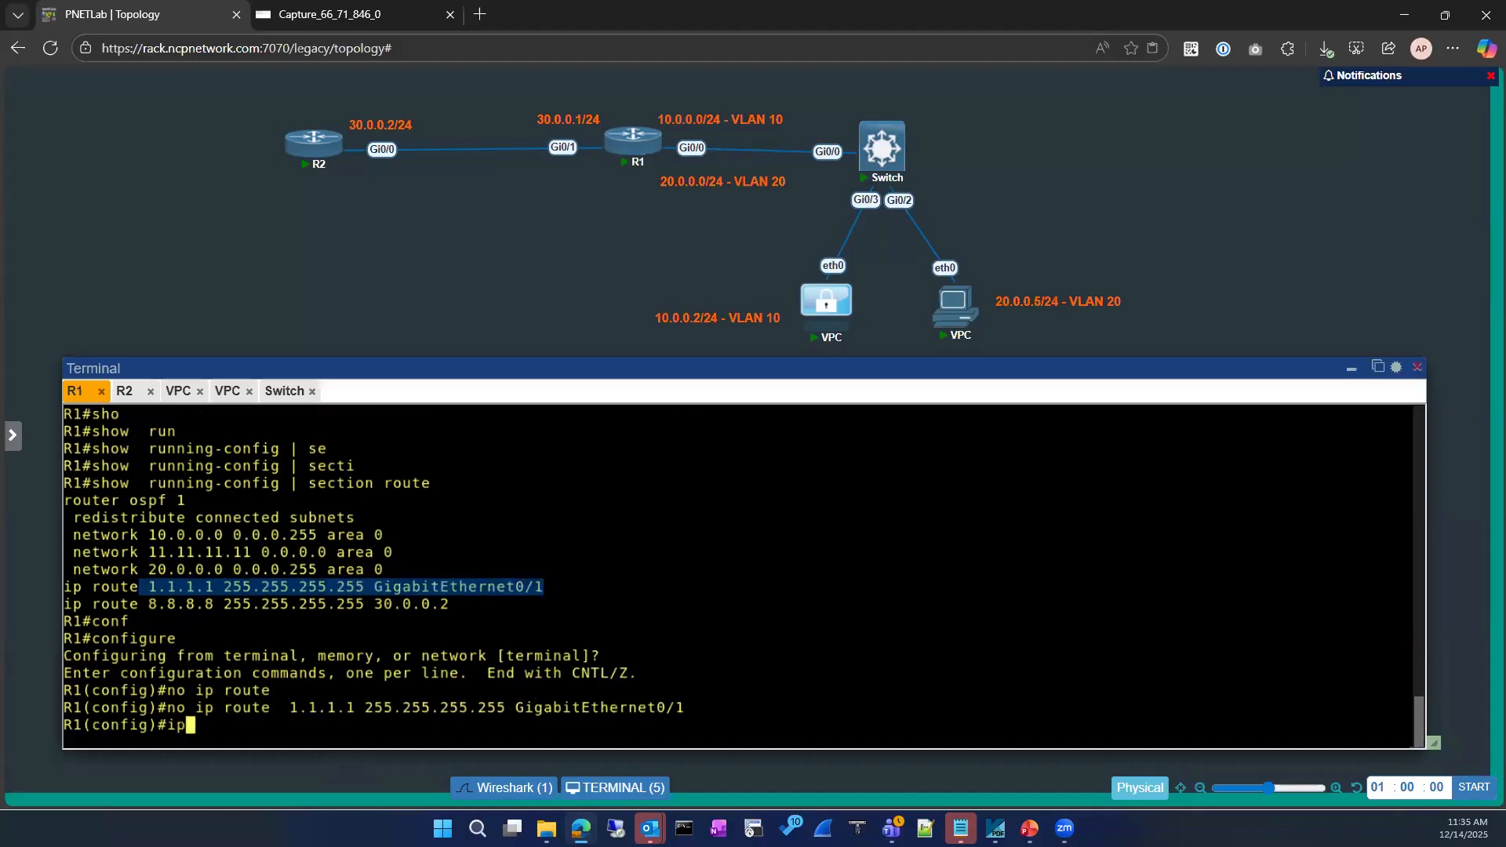
key(Tab)
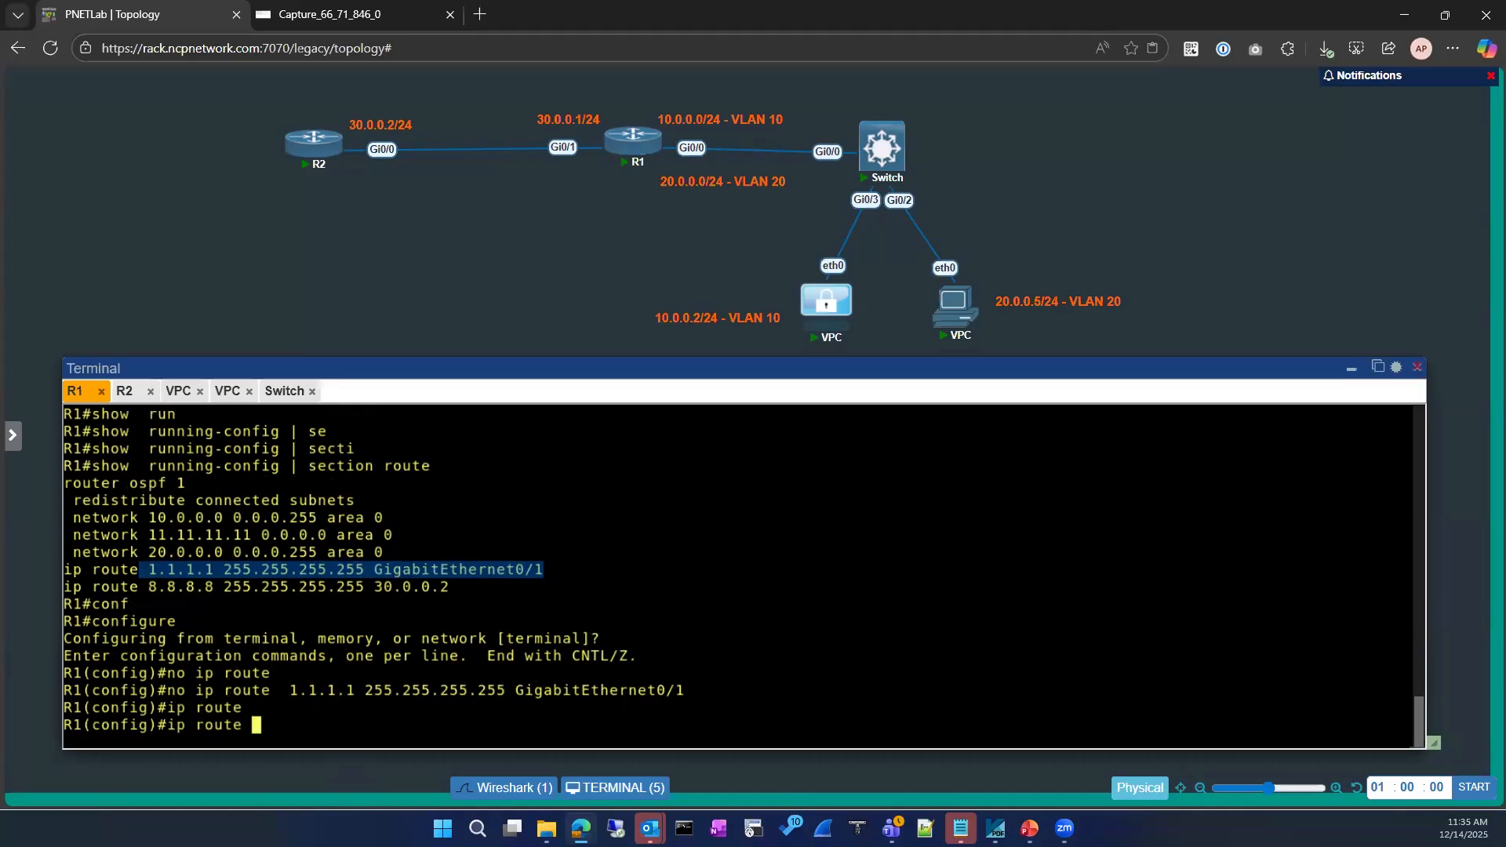
drag(292, 692, 506, 692)
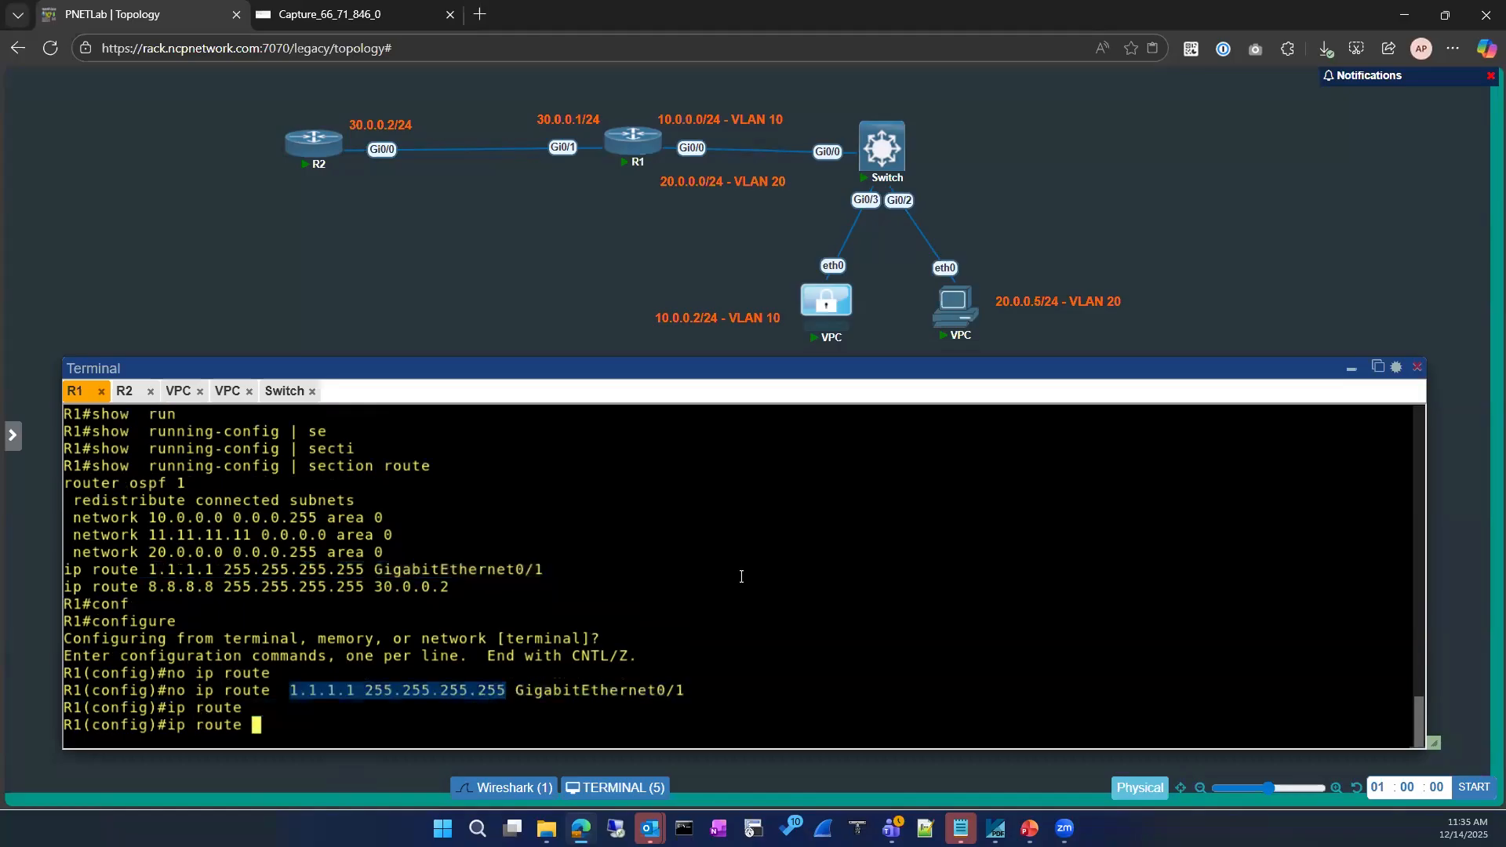
key(ctrl+v)
text(3)
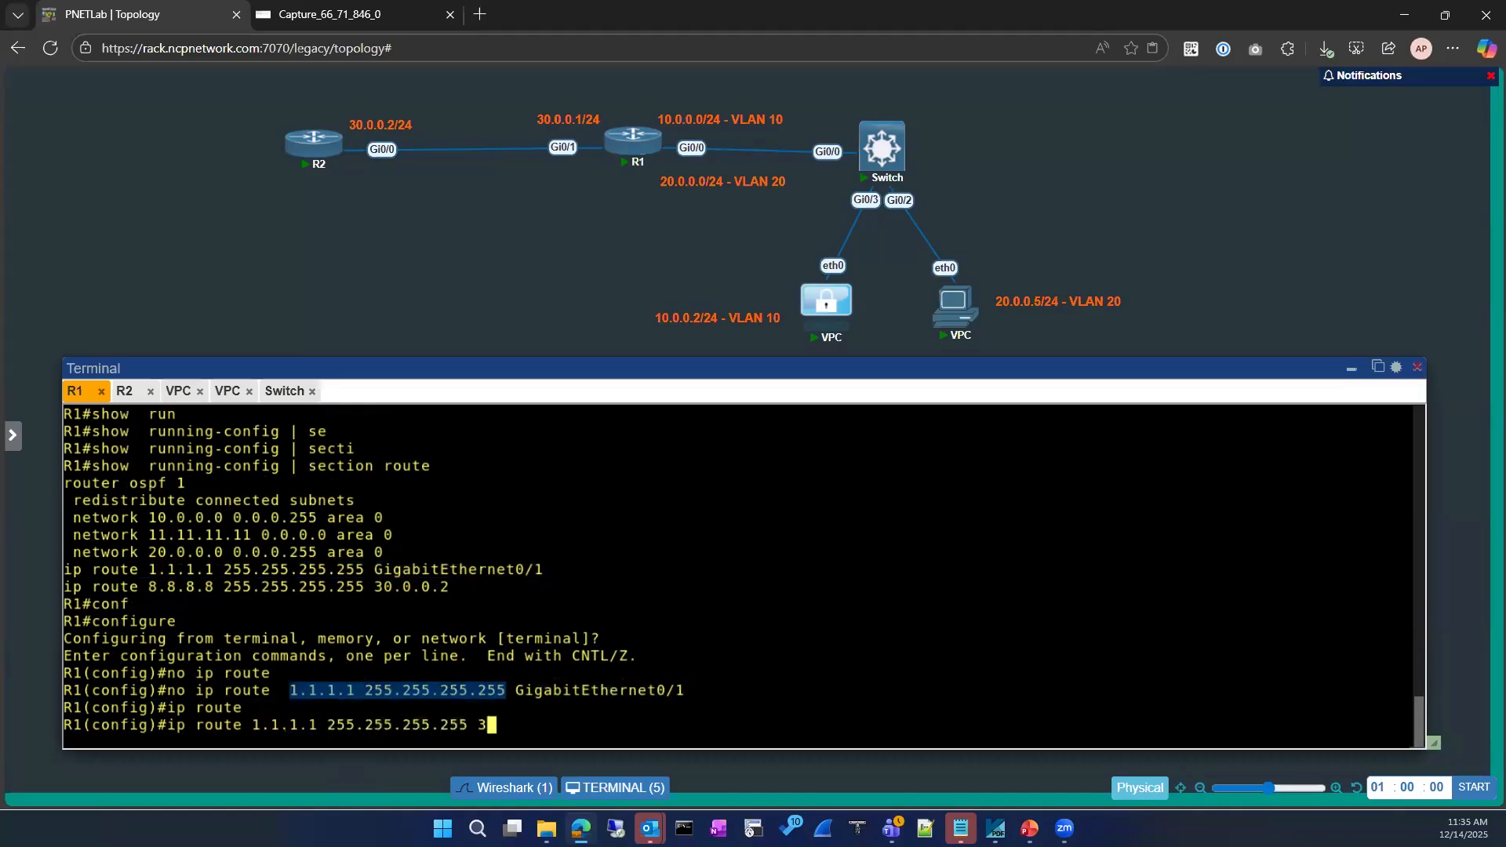
text(0.0.0.2)
key(Return)
text(exit)
key(Return)
key(Return)
text(sh ip route)
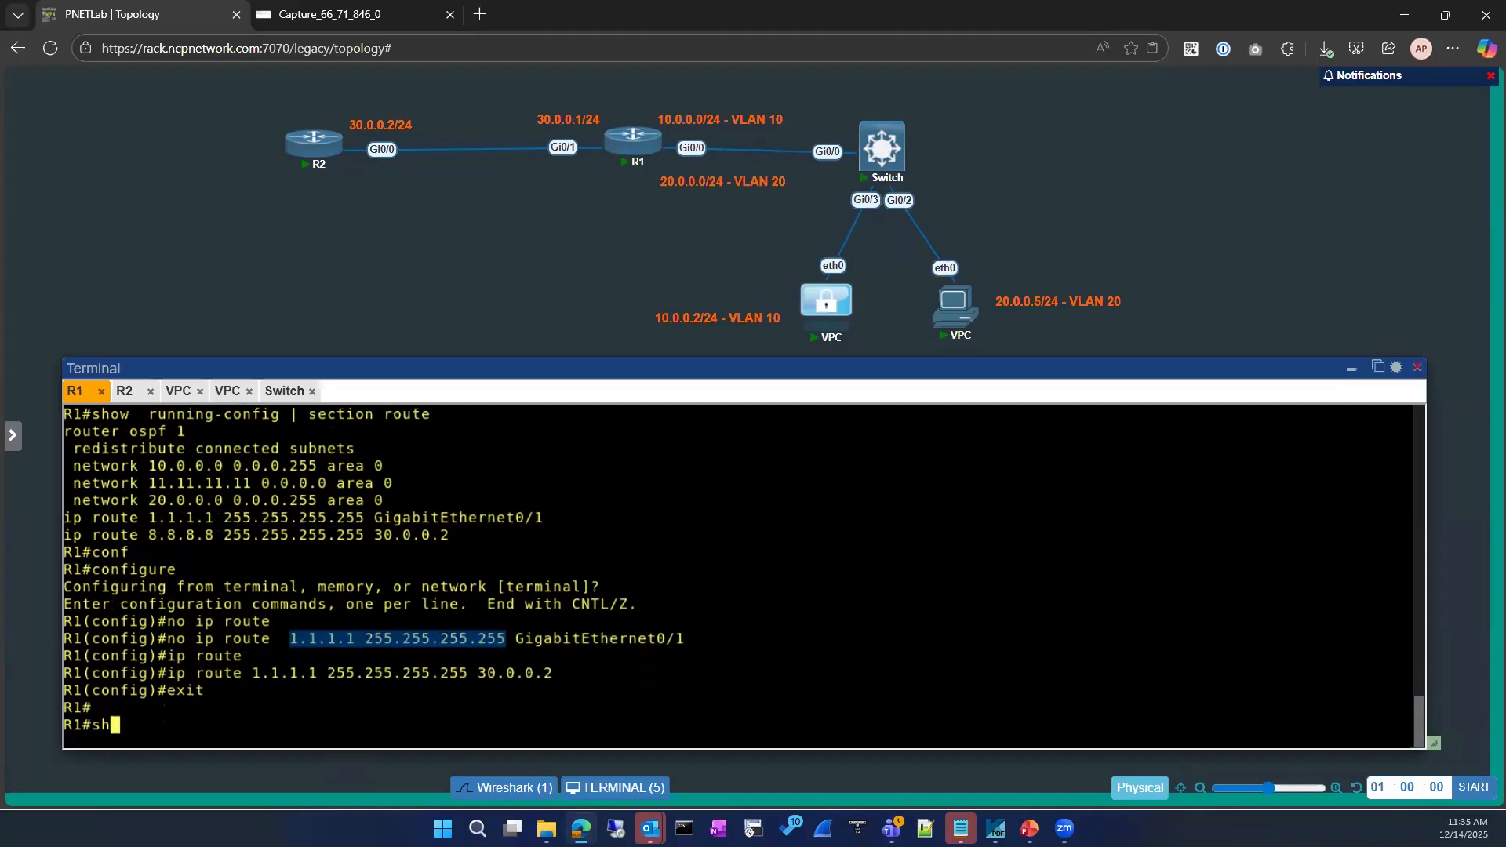
key(Return)
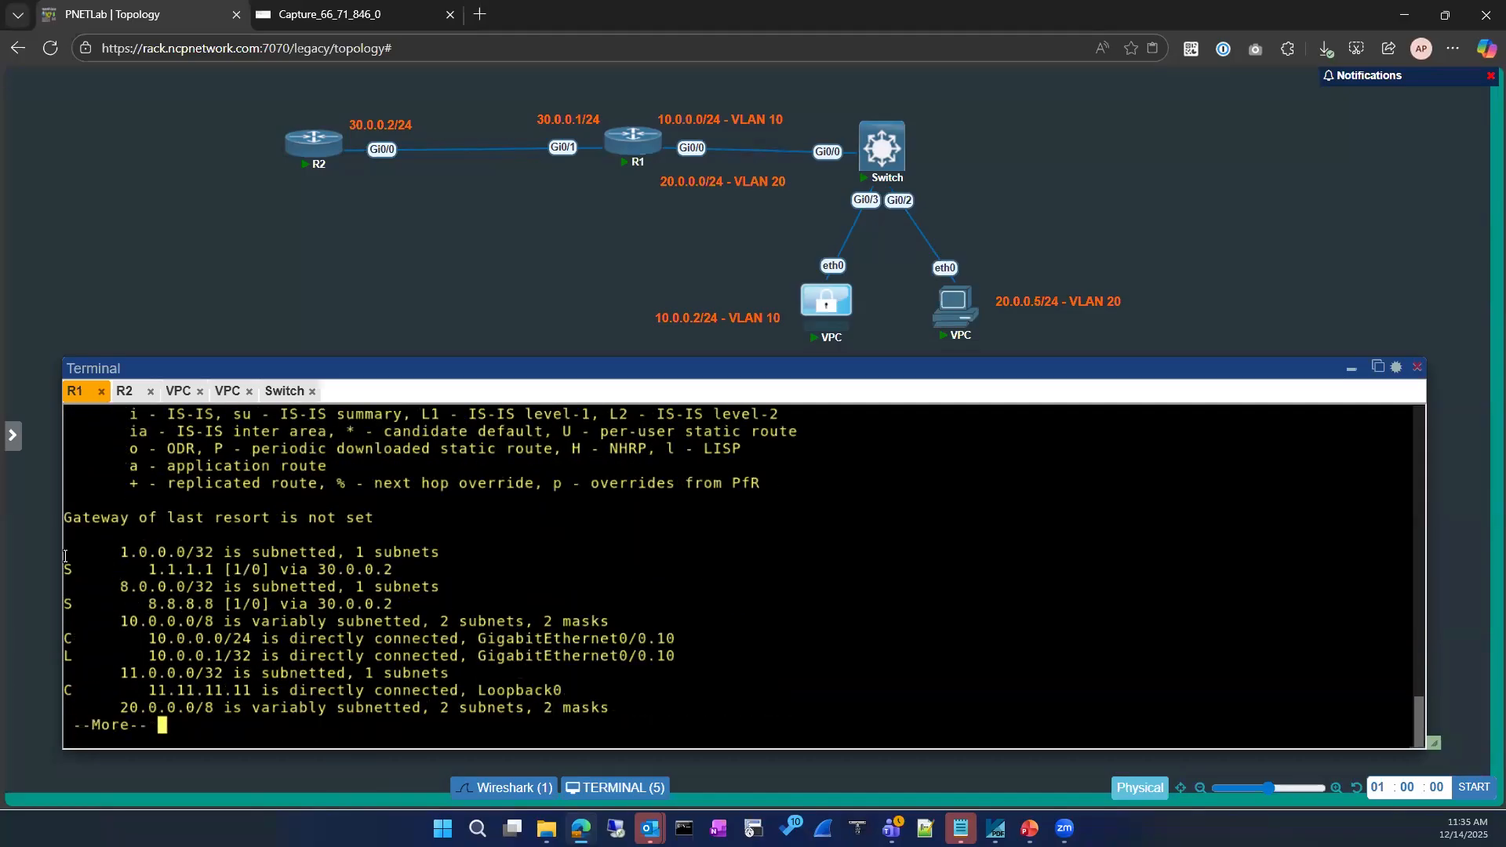
Confirm the 1.1.1.1 route via 30.0.0.2 and display R1's ARP table with show ip arp
drag(76, 556, 419, 565)
key(space)
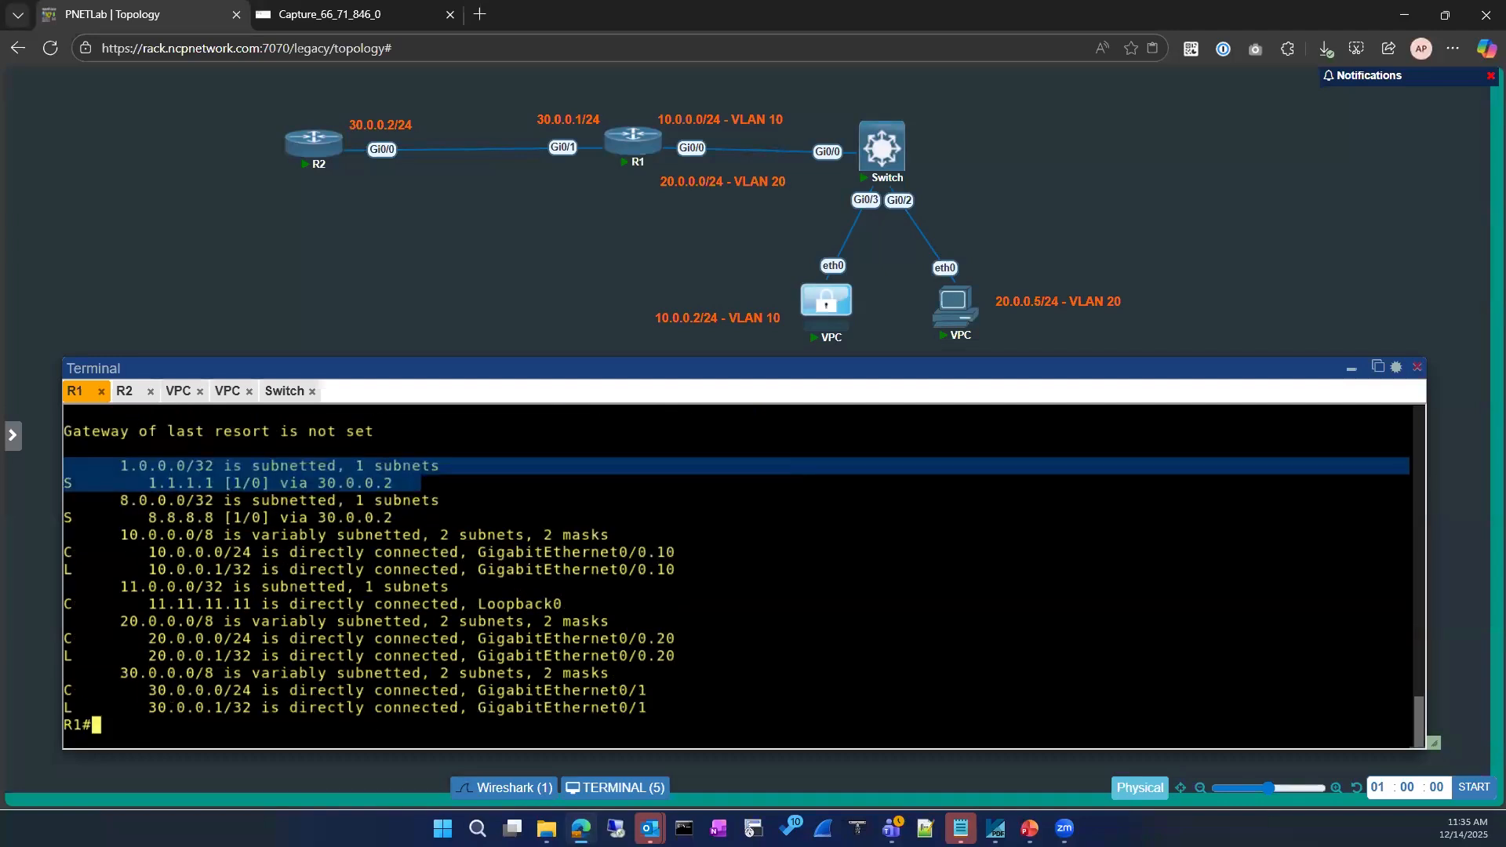
text(sh ip aer)
key(Return)
text(sh ip ar)
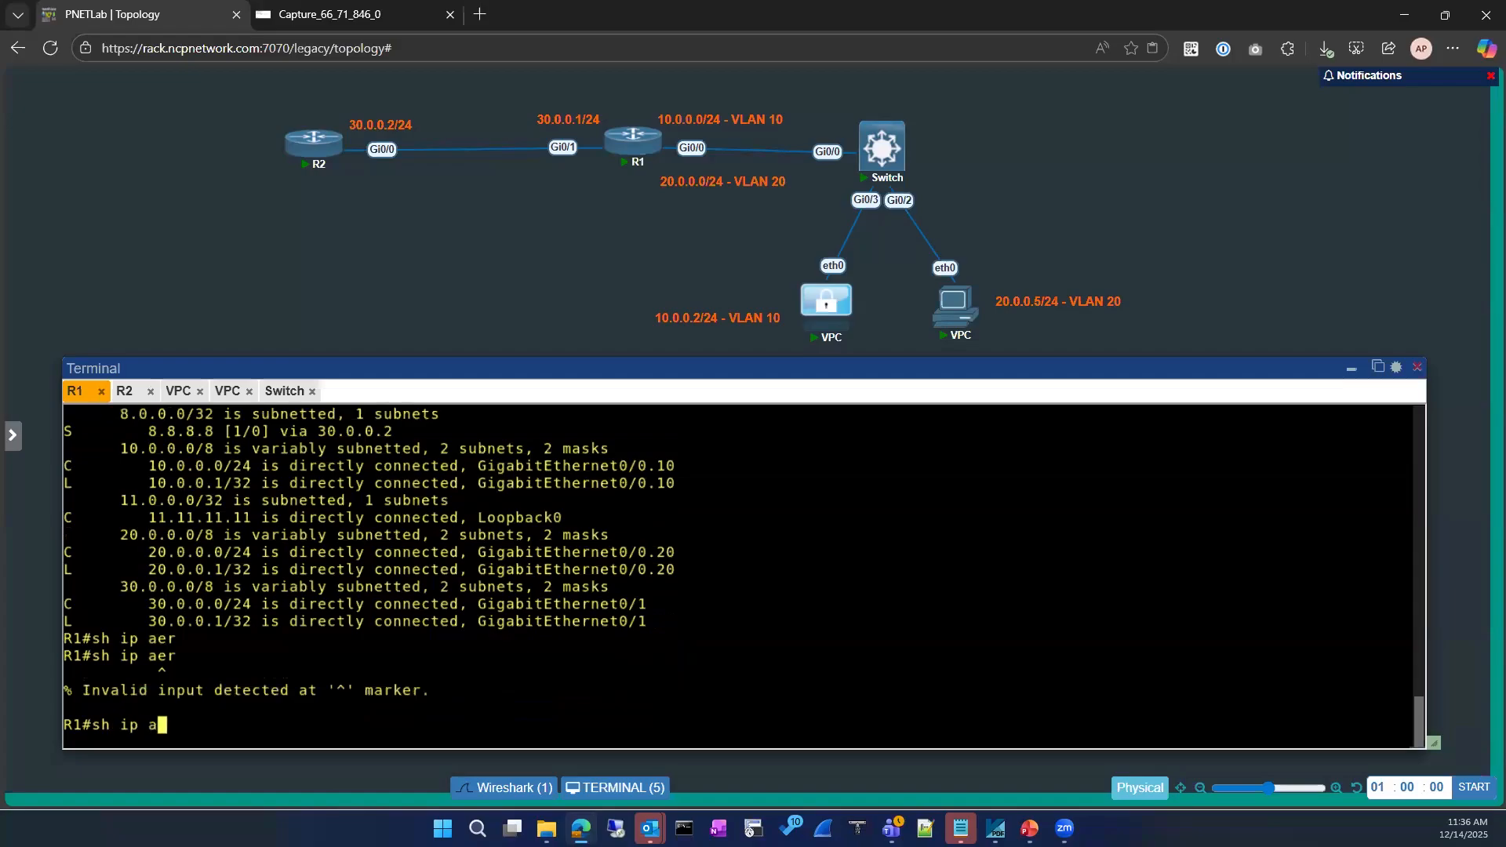
key(Tab)
key(Return)
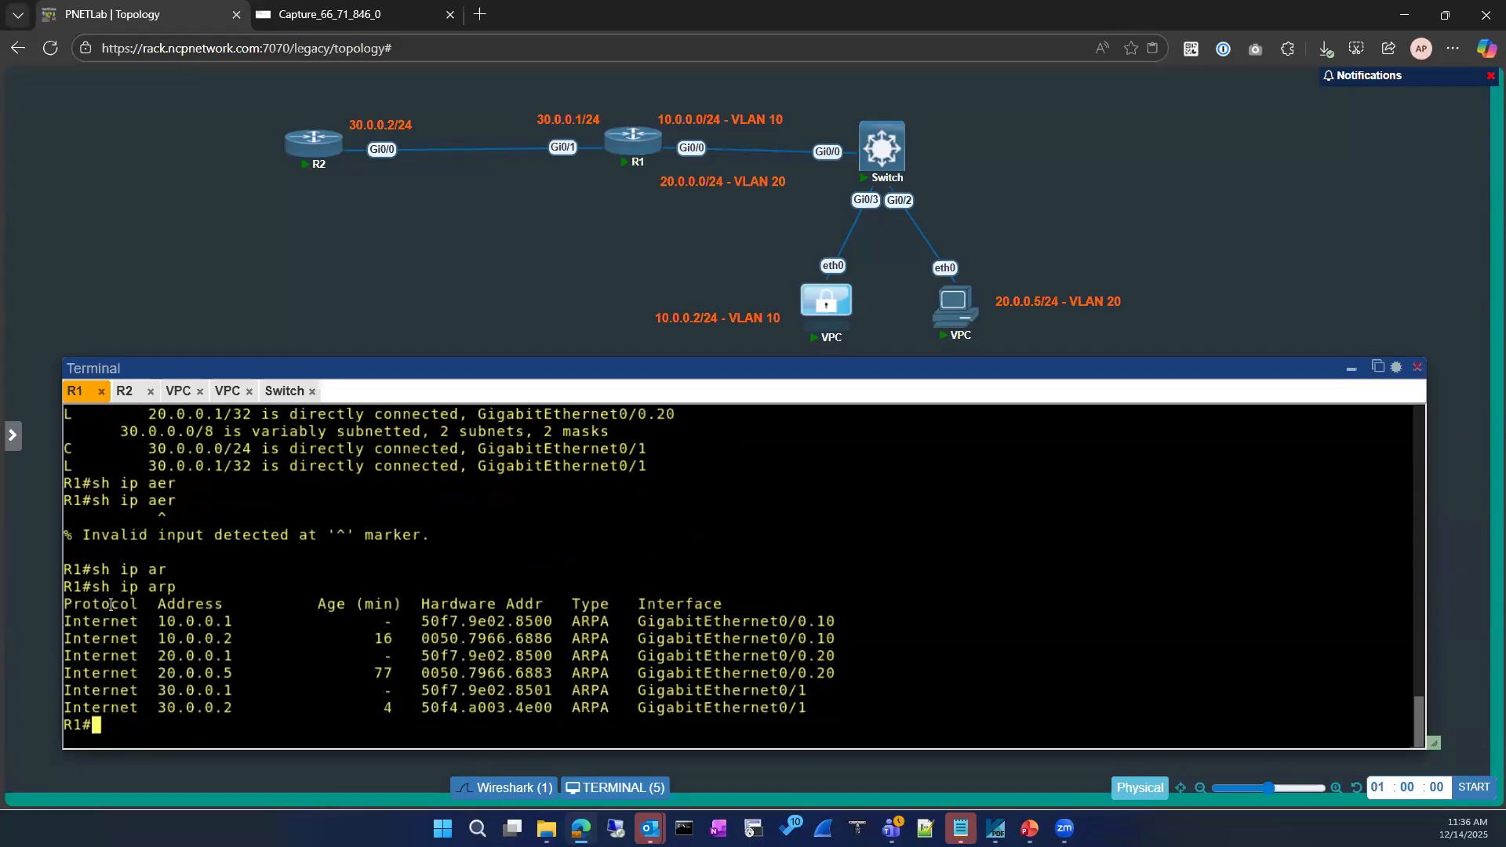
drag(73, 588, 828, 707)
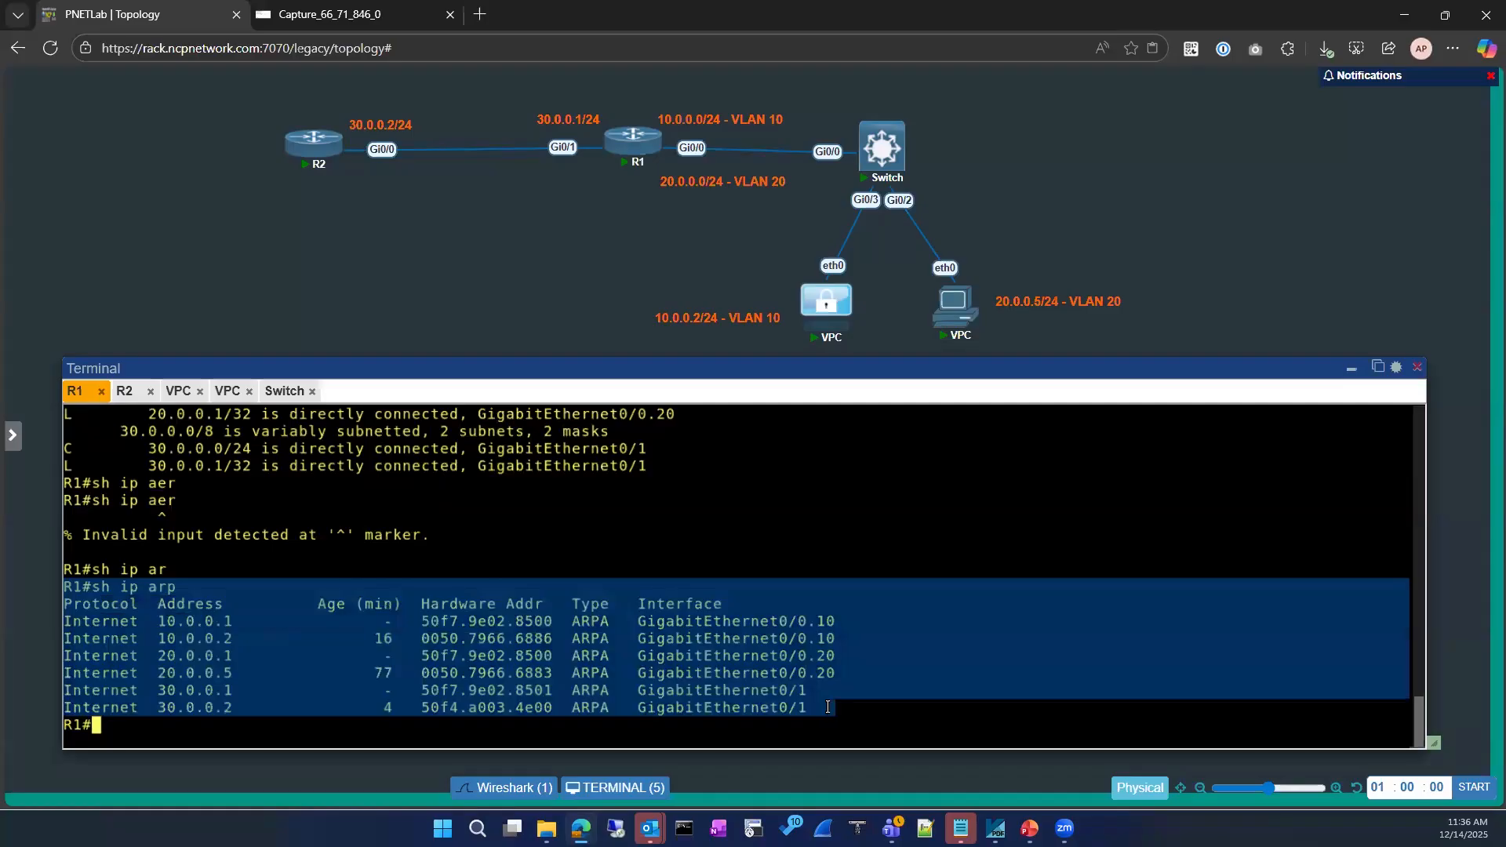
click(286, 617)
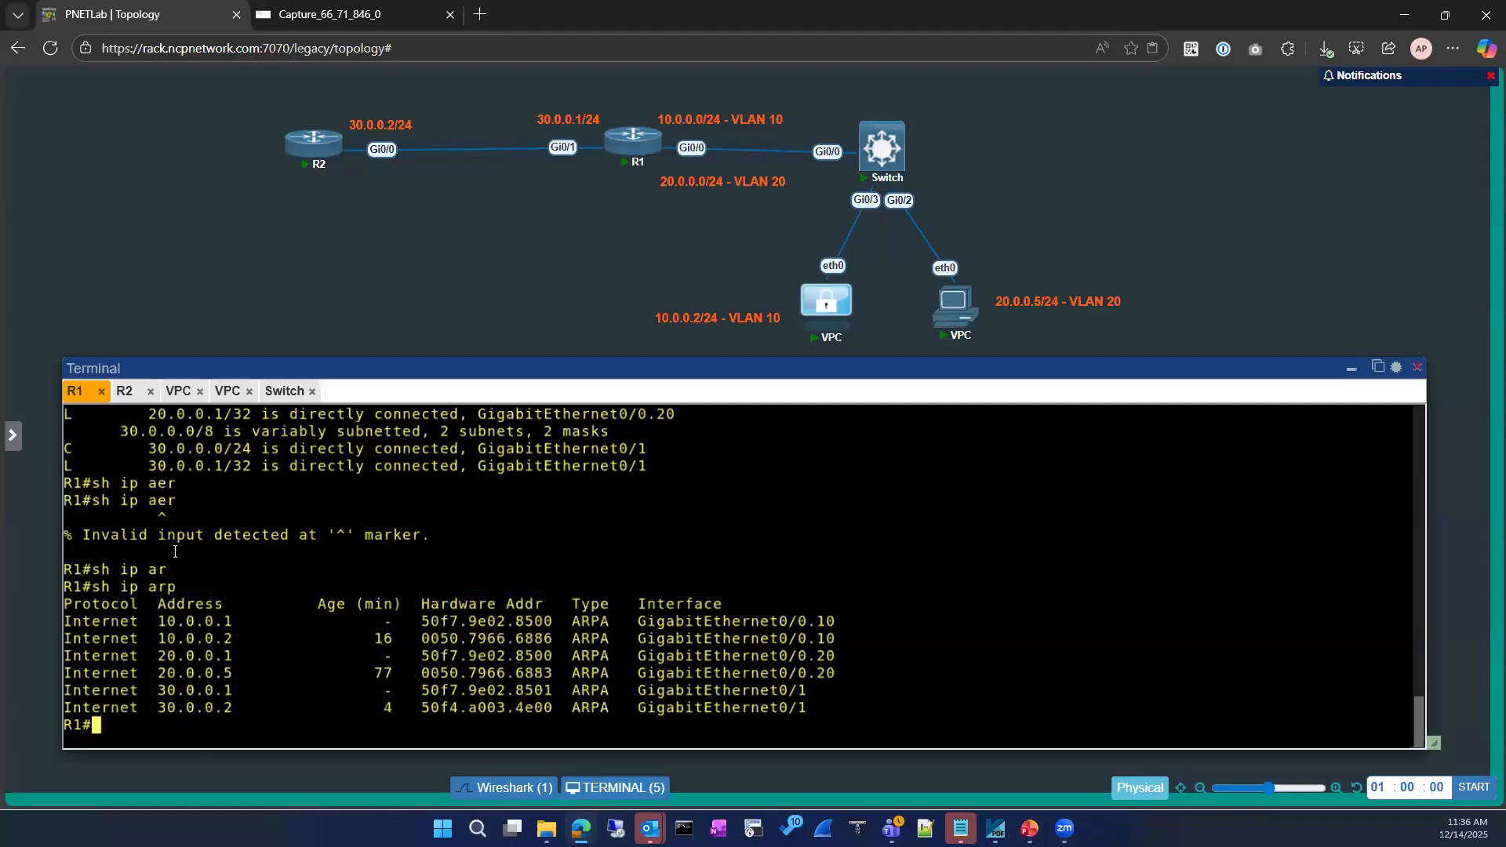
Inspect packets 27 and 28 in the Wireshark capture, then close the capture tab
click(318, 19)
click(141, 15)
key(Up)
key(BackSpace)
key(BackSpace)
key(BackSpace)
key(BackSpace)
key(BackSpace)
key(BackSpace)
key(BackSpace)
key(BackSpace)
key(BackSpace)
key(BackSpace)
click(345, 16)
click(341, 267)
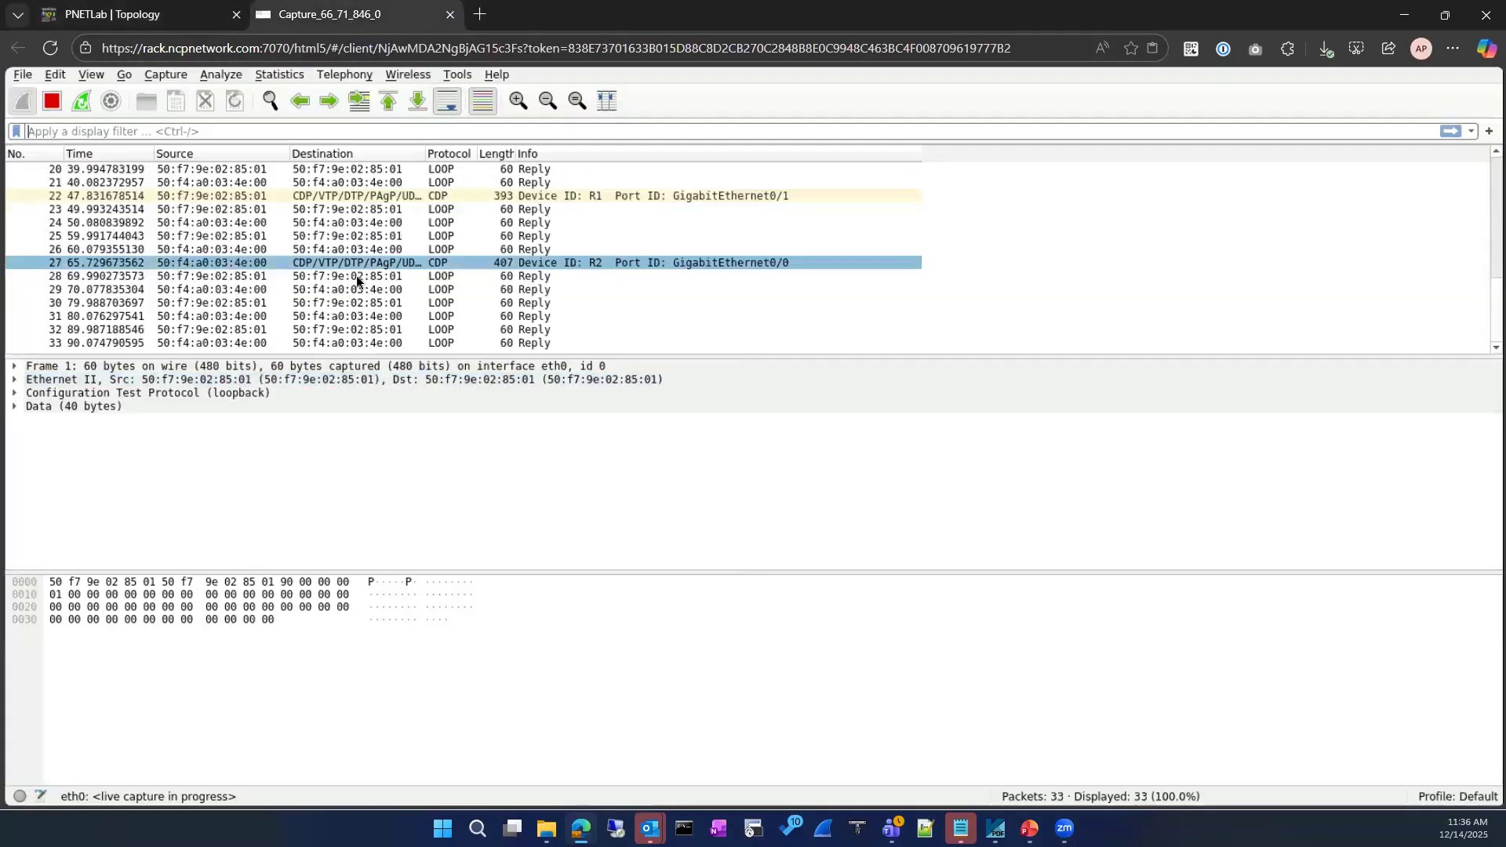
click(354, 280)
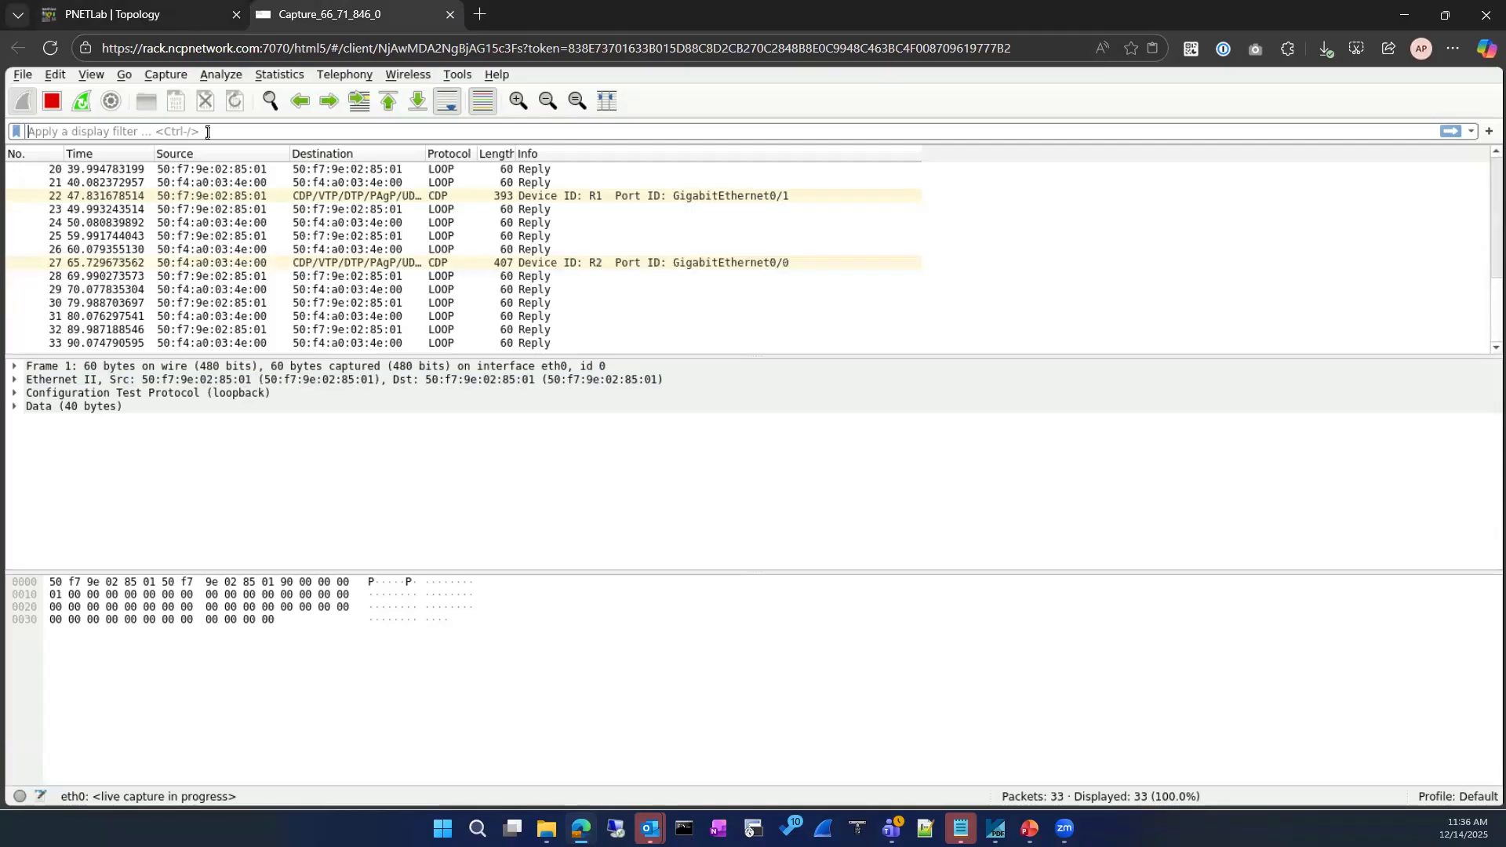
click(179, 15)
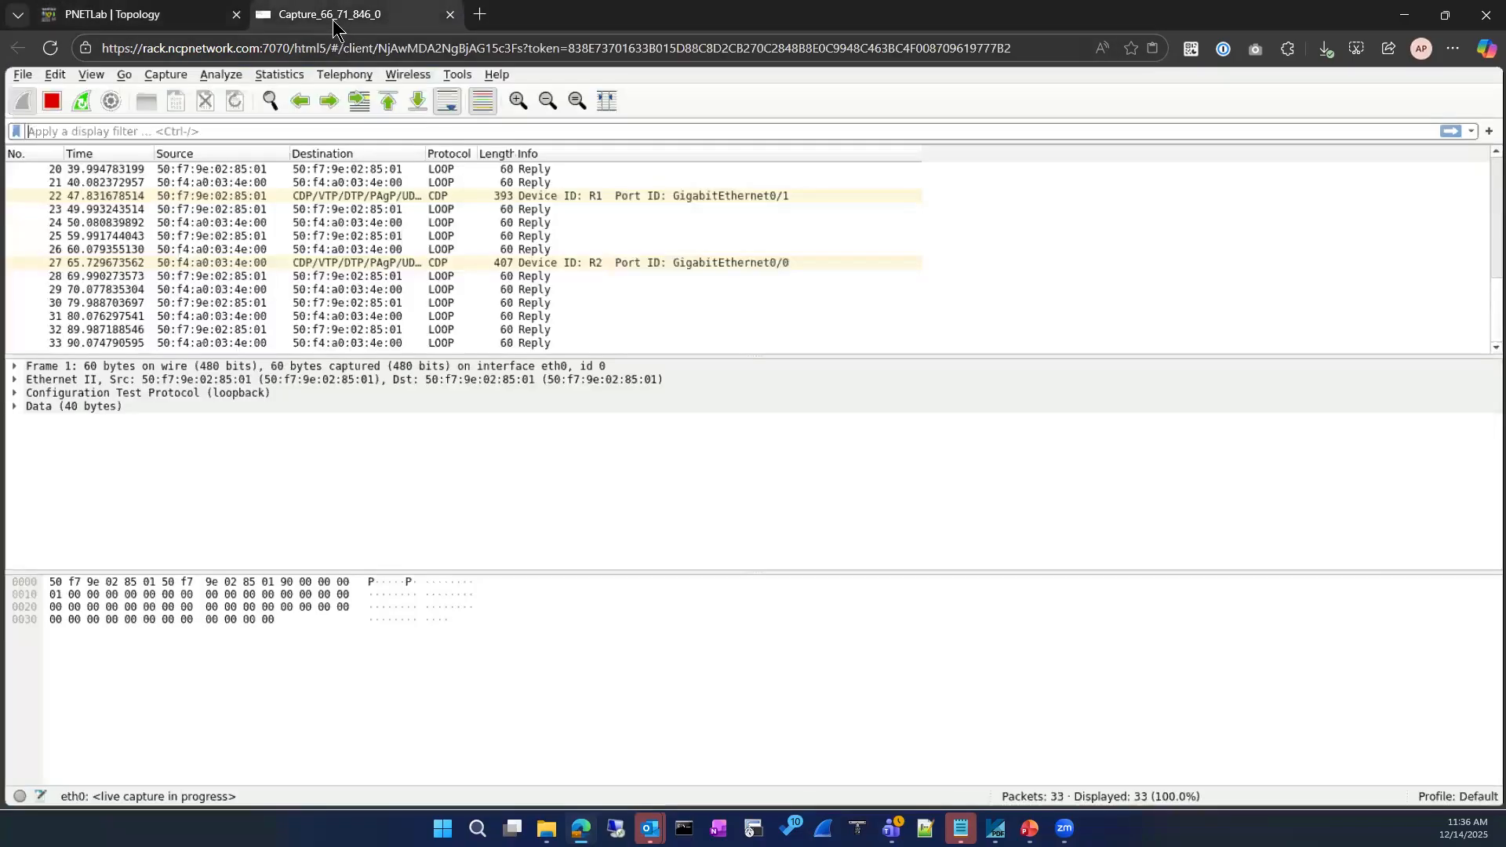
click(337, 16)
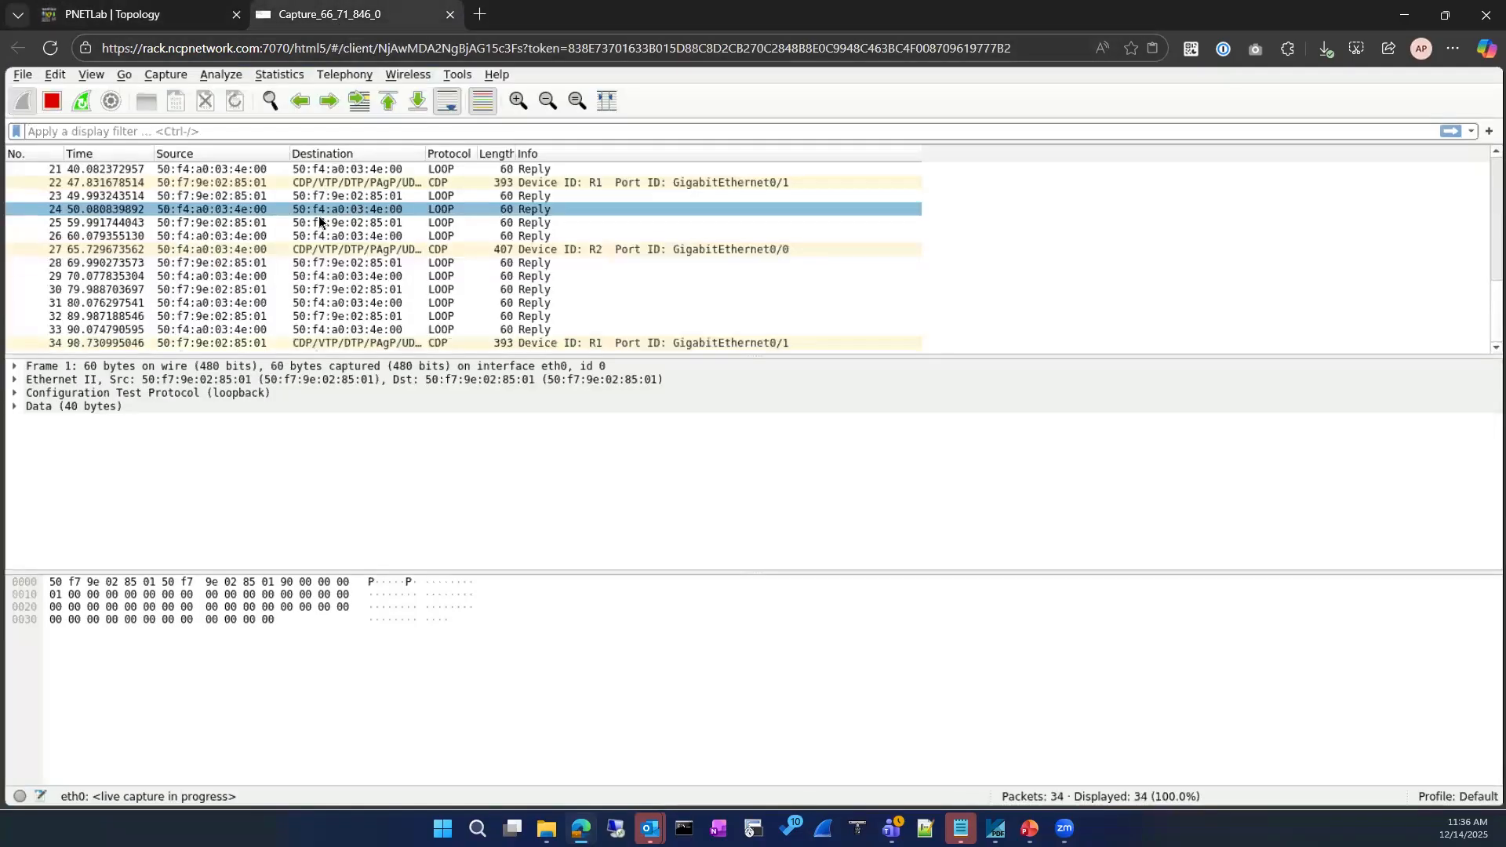
click(450, 14)
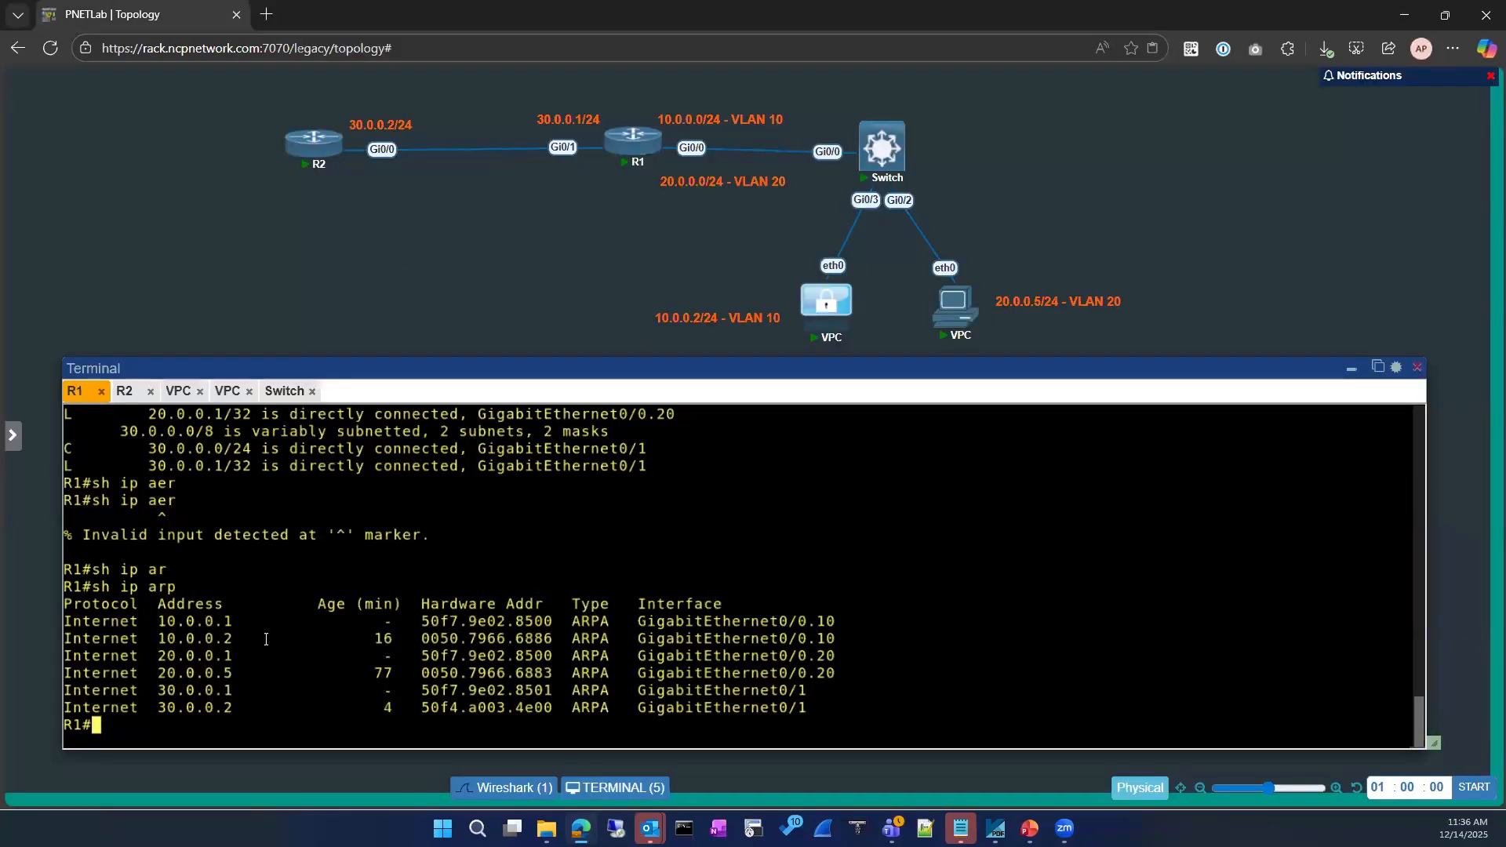
Ping 1.1.1.1 from R1 with 5/5 success, then show the running packet captures list
text(ping 1.1.1.1)
key(Return)
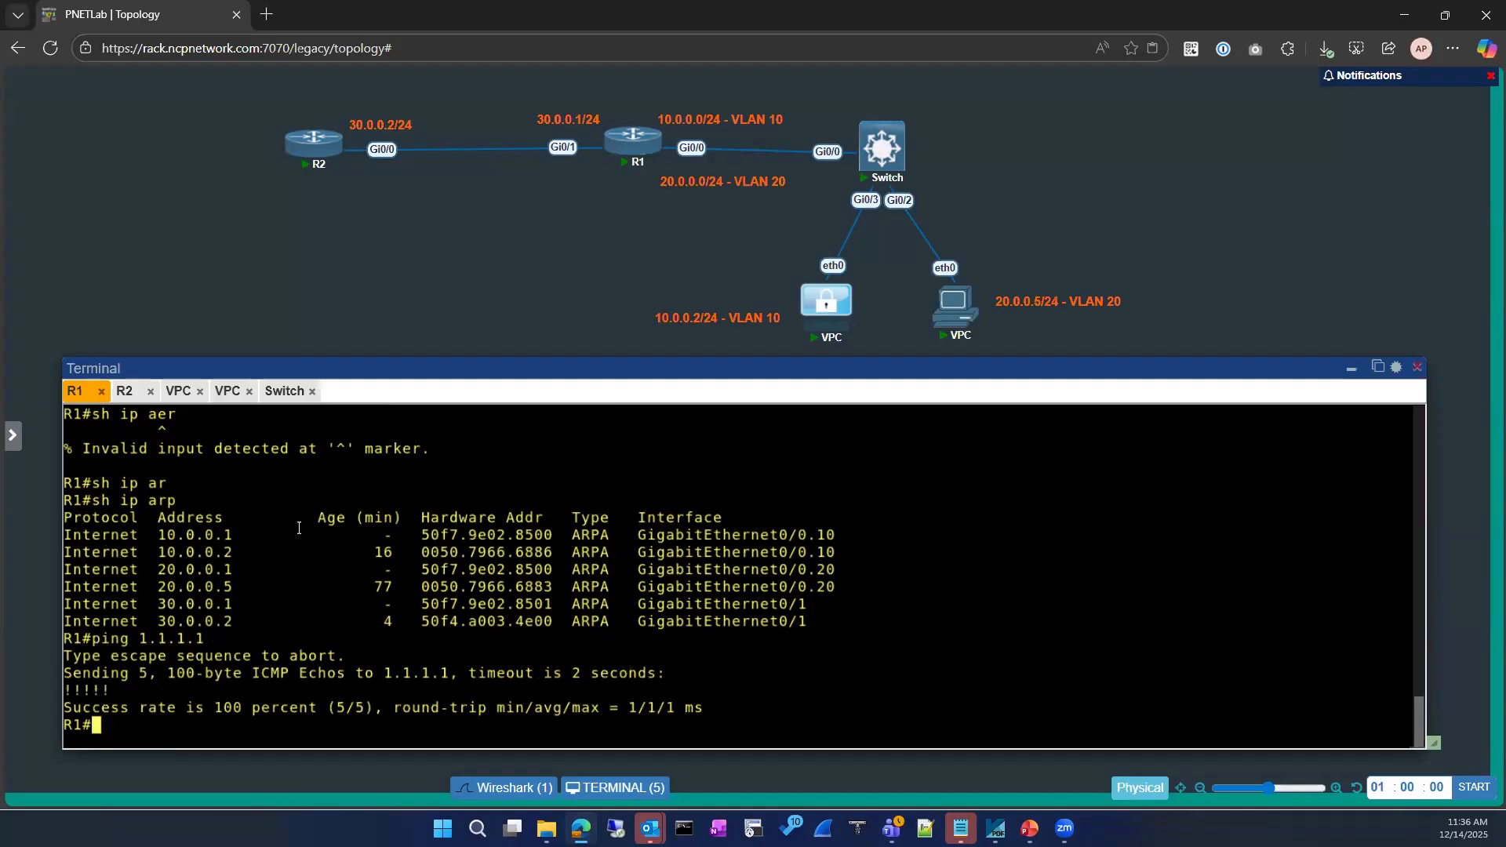
click(125, 396)
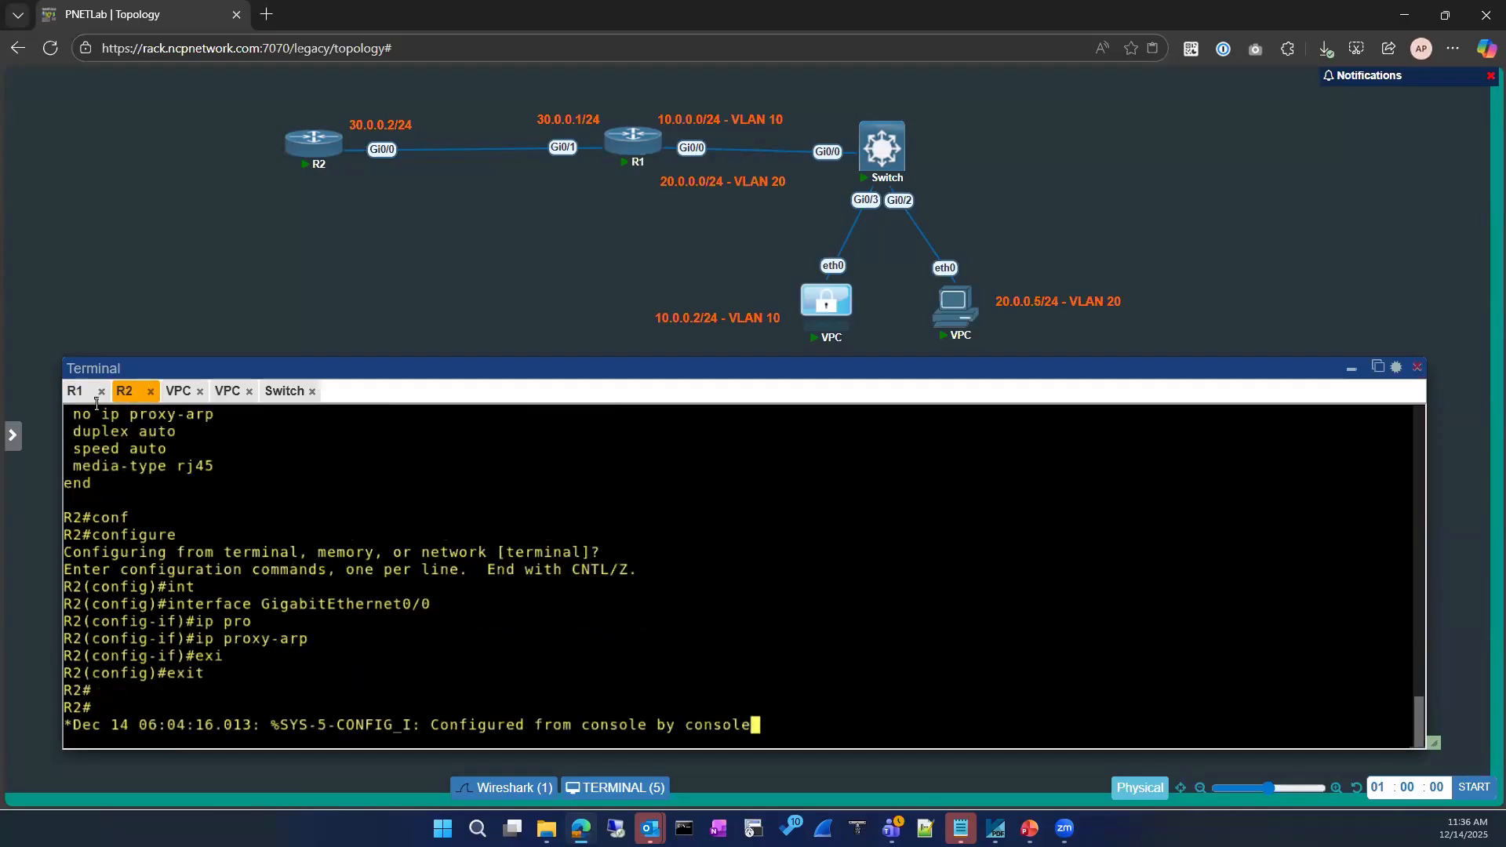
click(77, 396)
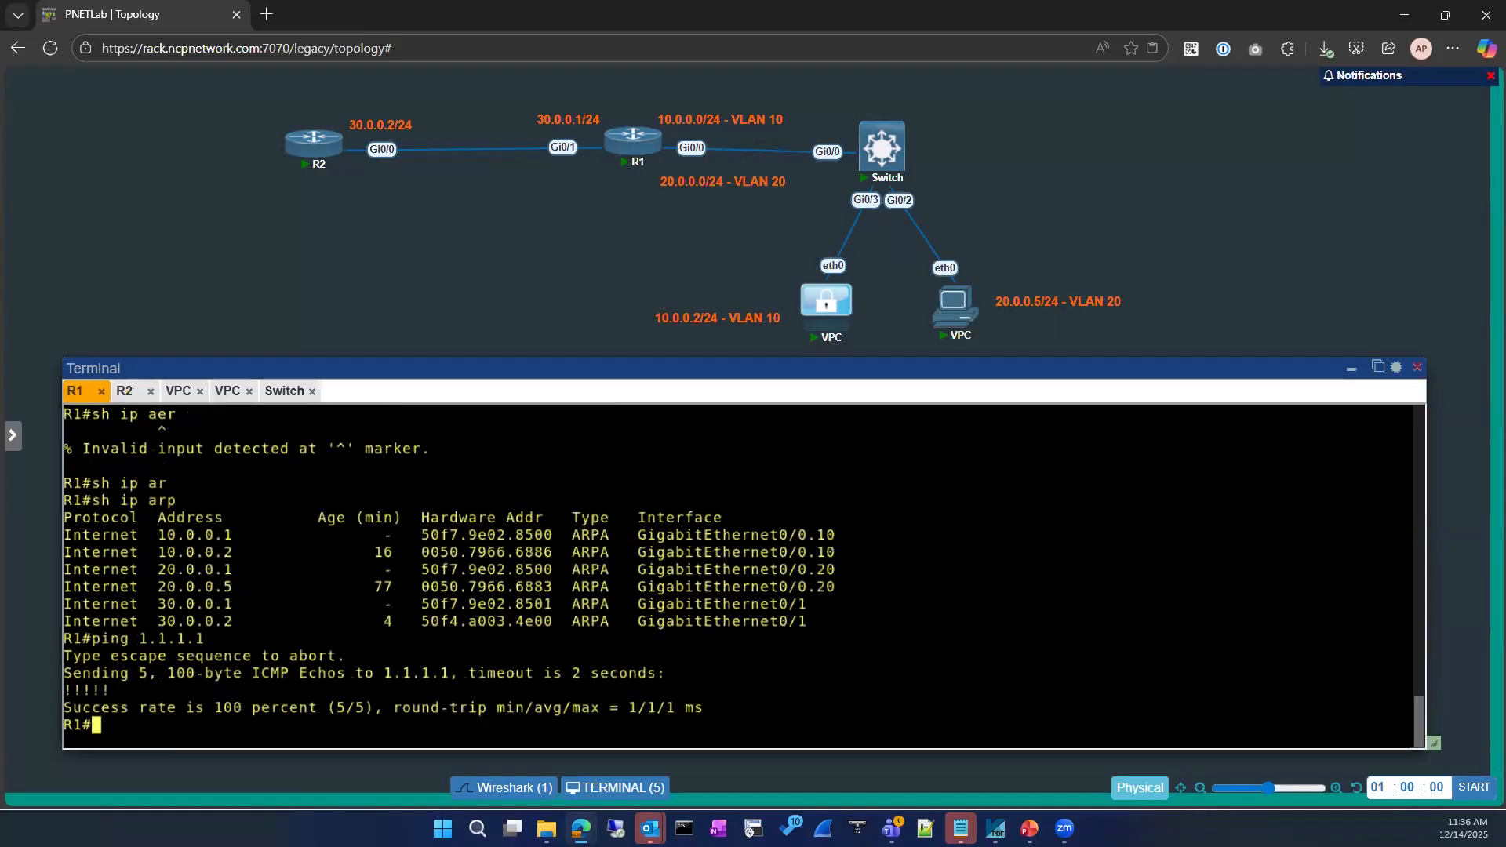
key(Return)
key(Return)
key(Return)
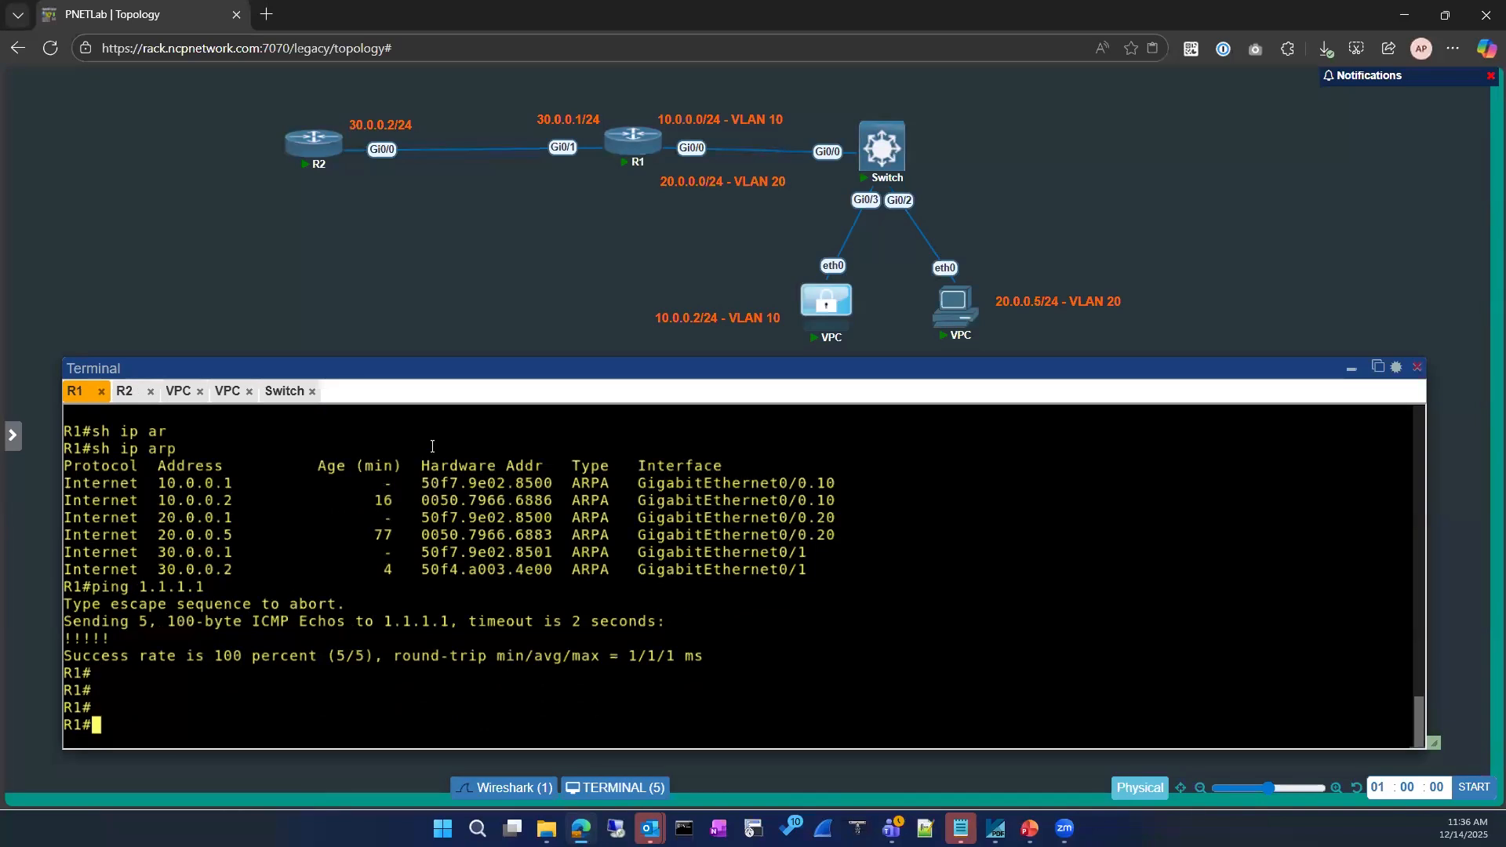
click(508, 788)
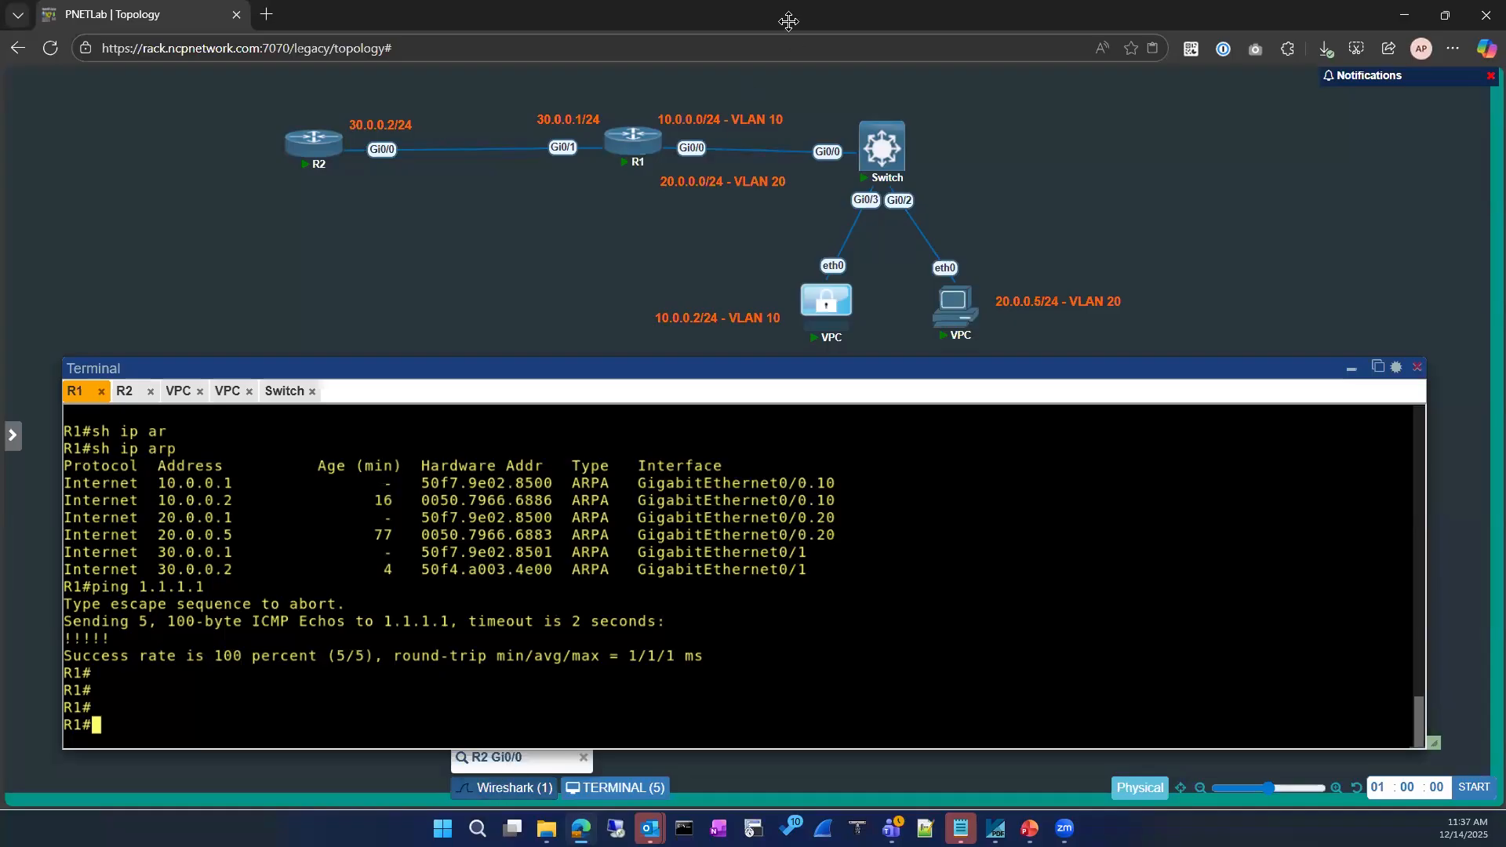
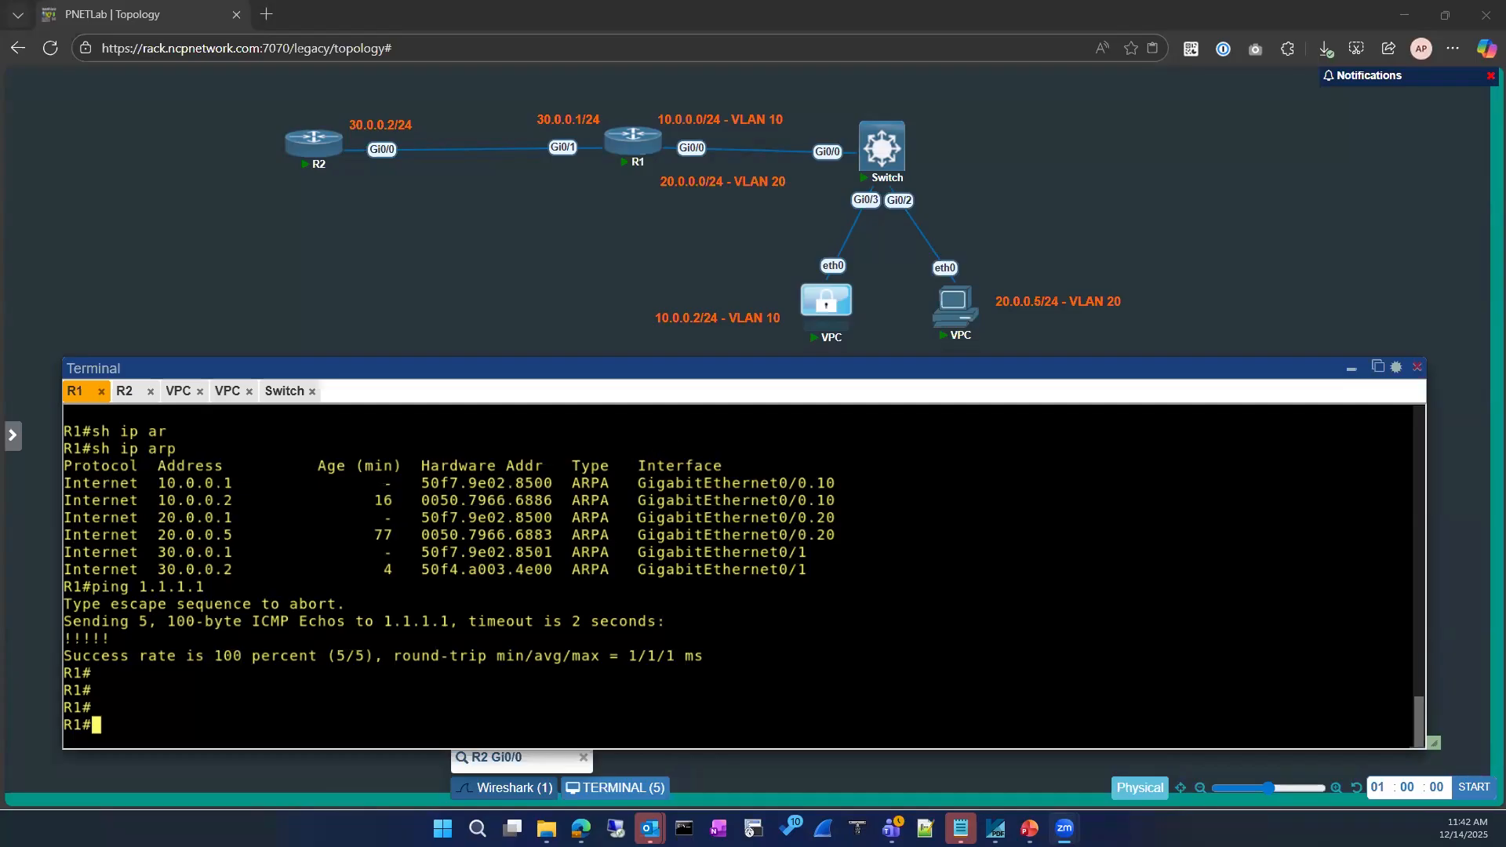
Switch past the slide deck to the course content PDF and scroll to its ARP topics, including GARP
key(alt+Tab)
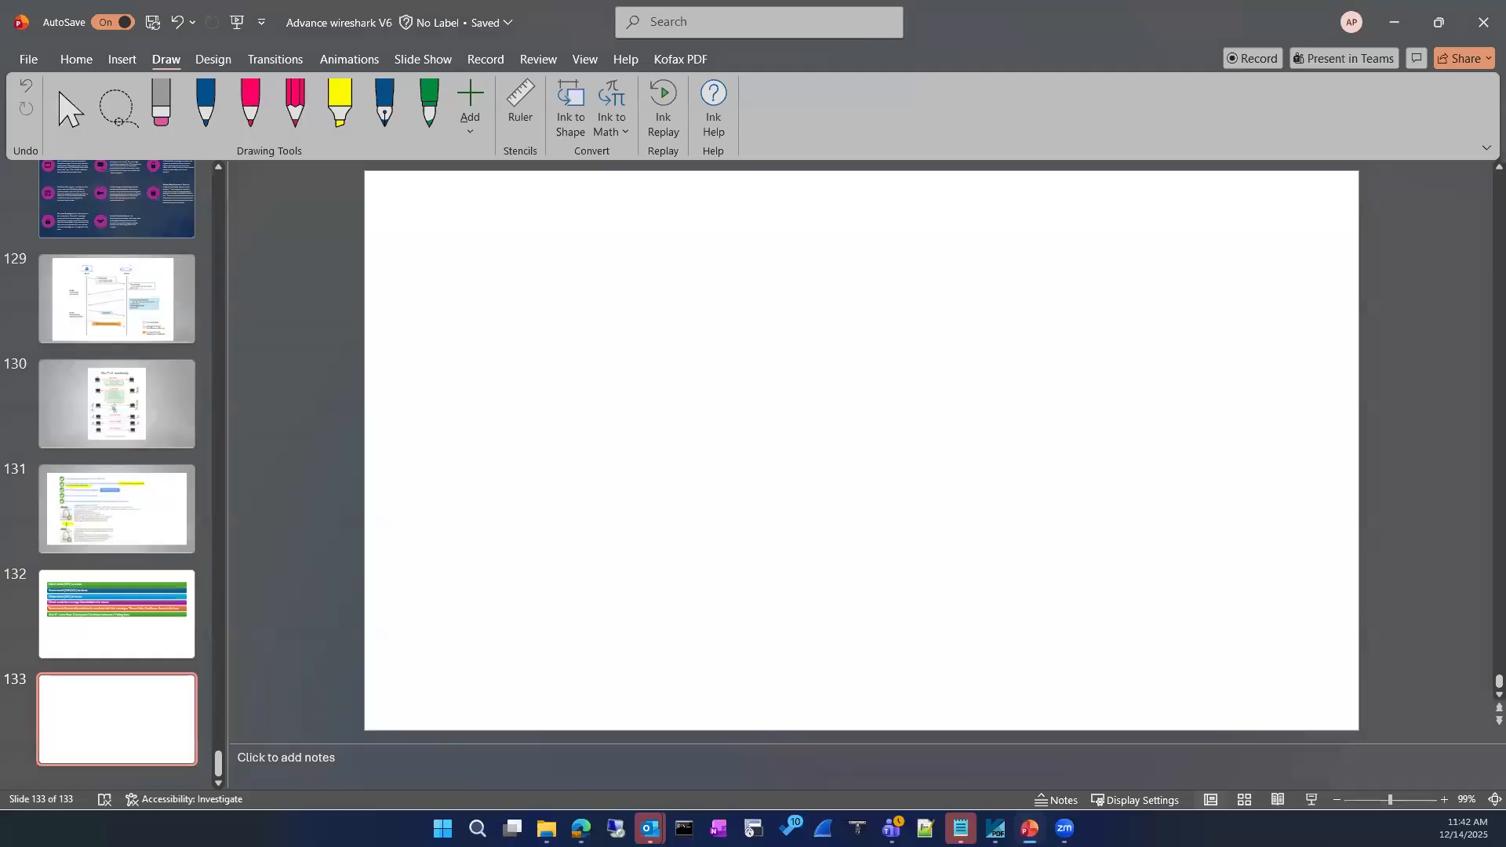
key(alt+Tab)
key(alt+Tab)
scroll(385, 528, up, 5)
scroll(382, 524, up, 2)
scroll(363, 521, down, 4)
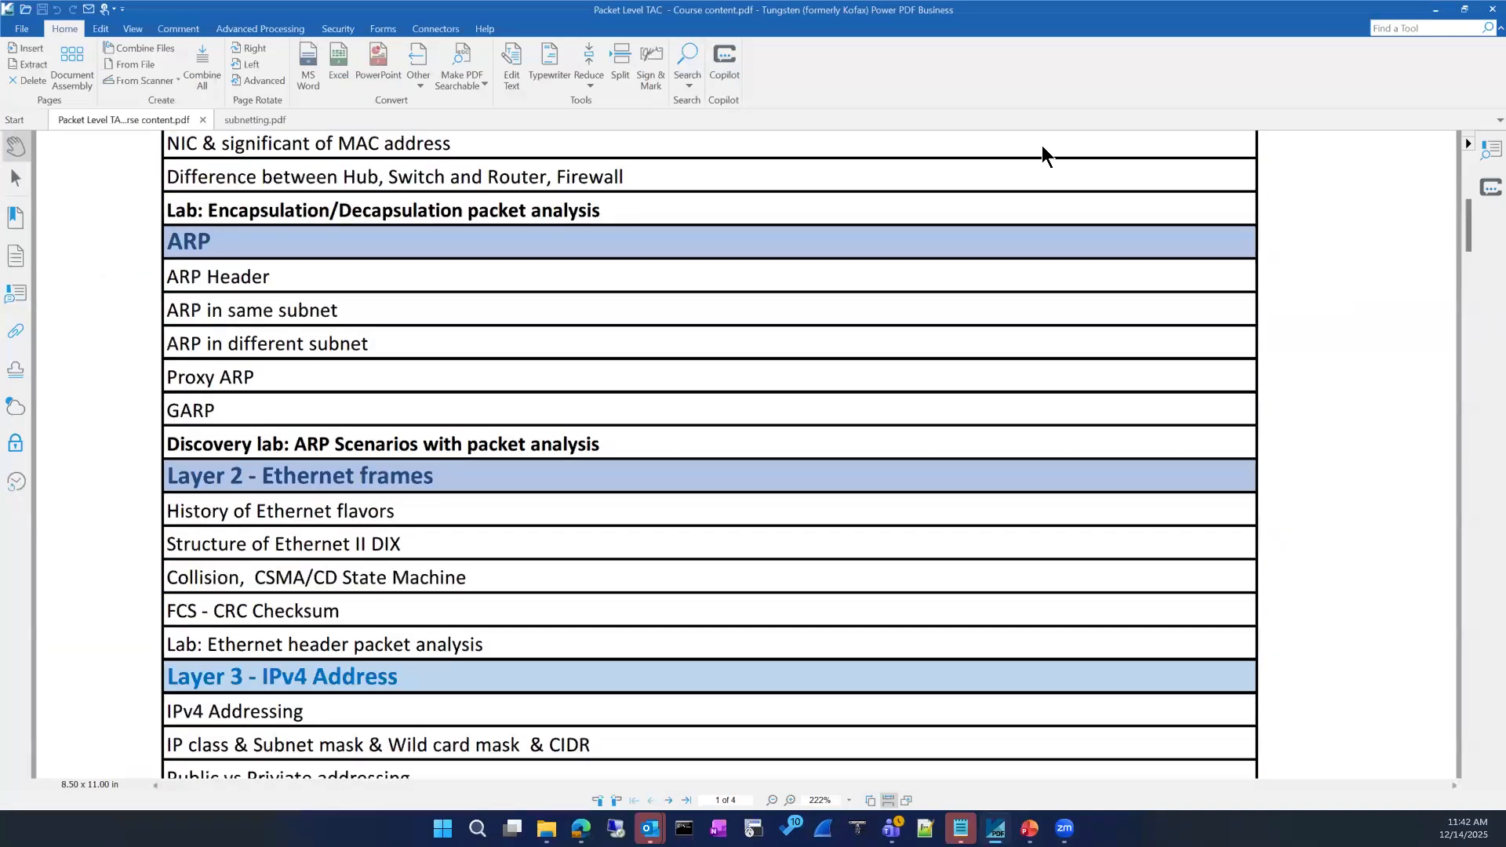
Minimize Power PDF to return to the PNETLab topology with R1's ARP table
click(1436, 10)
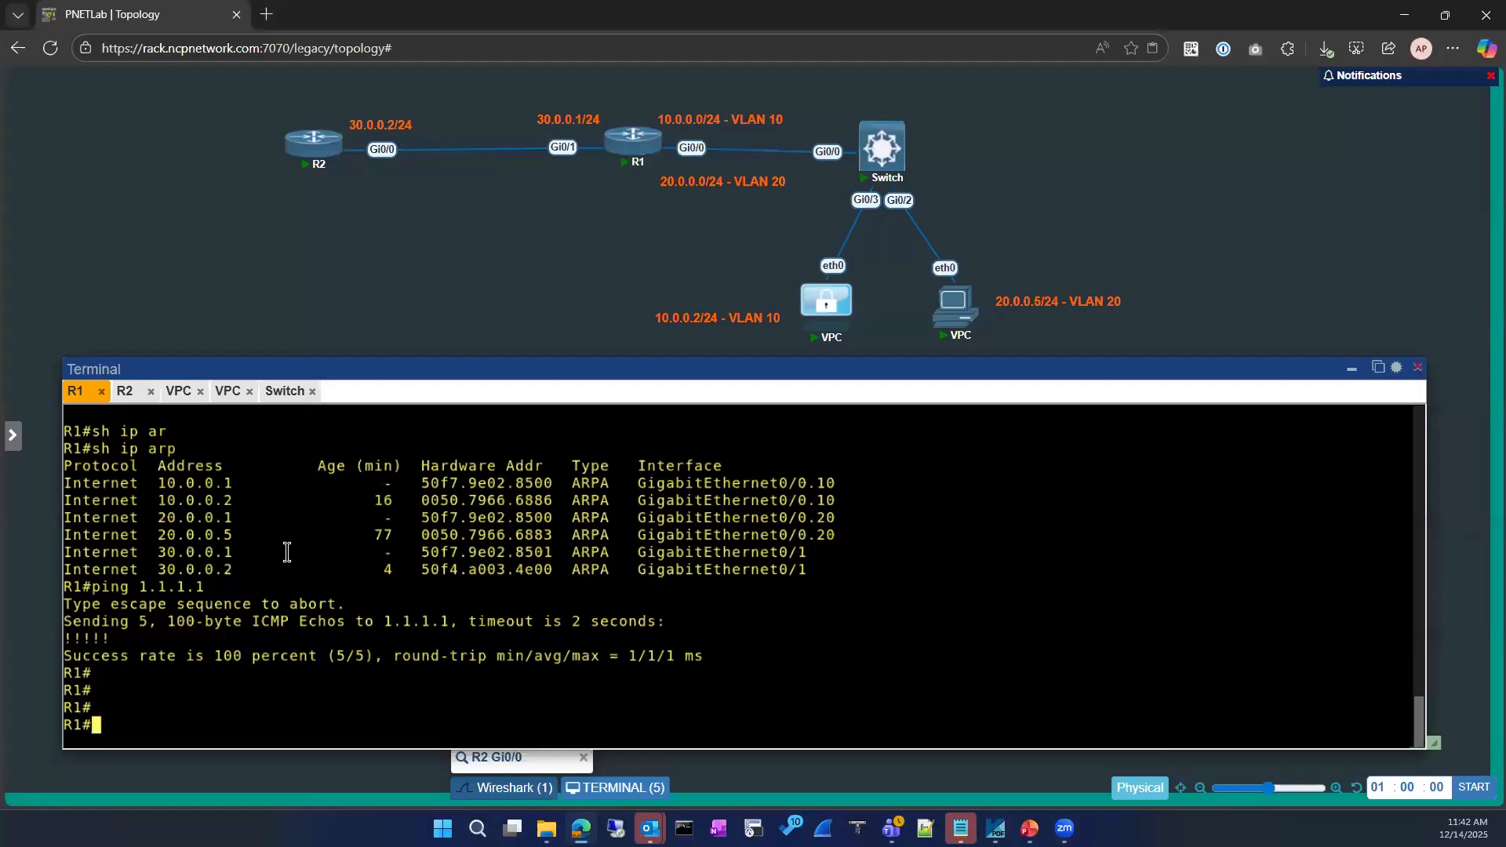
Add a new Virtual PC (VPCS) node to the lab from the node templates
click(1352, 378)
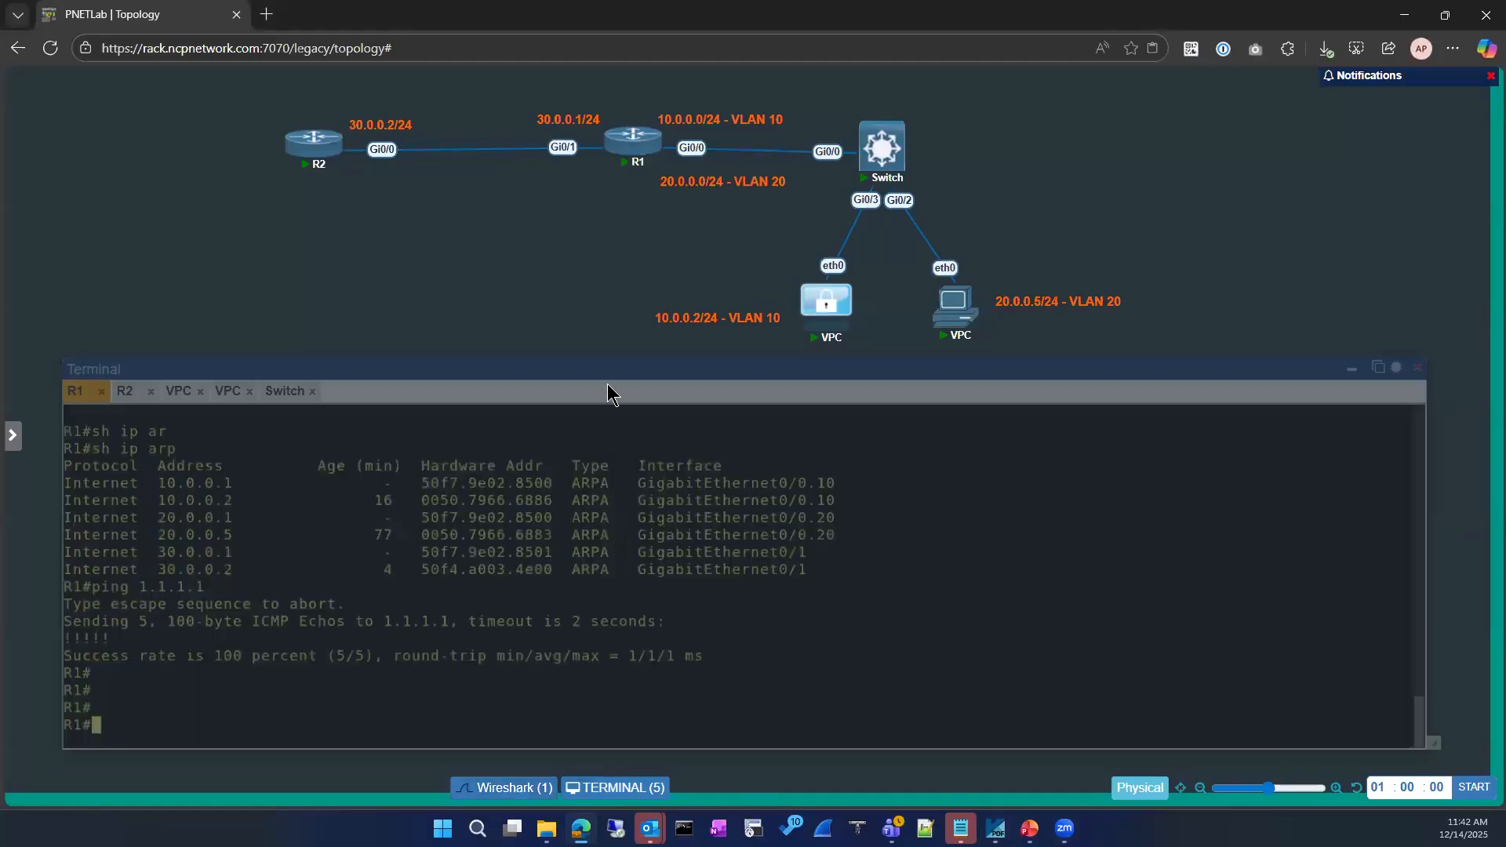
right_click(154, 374)
click(220, 409)
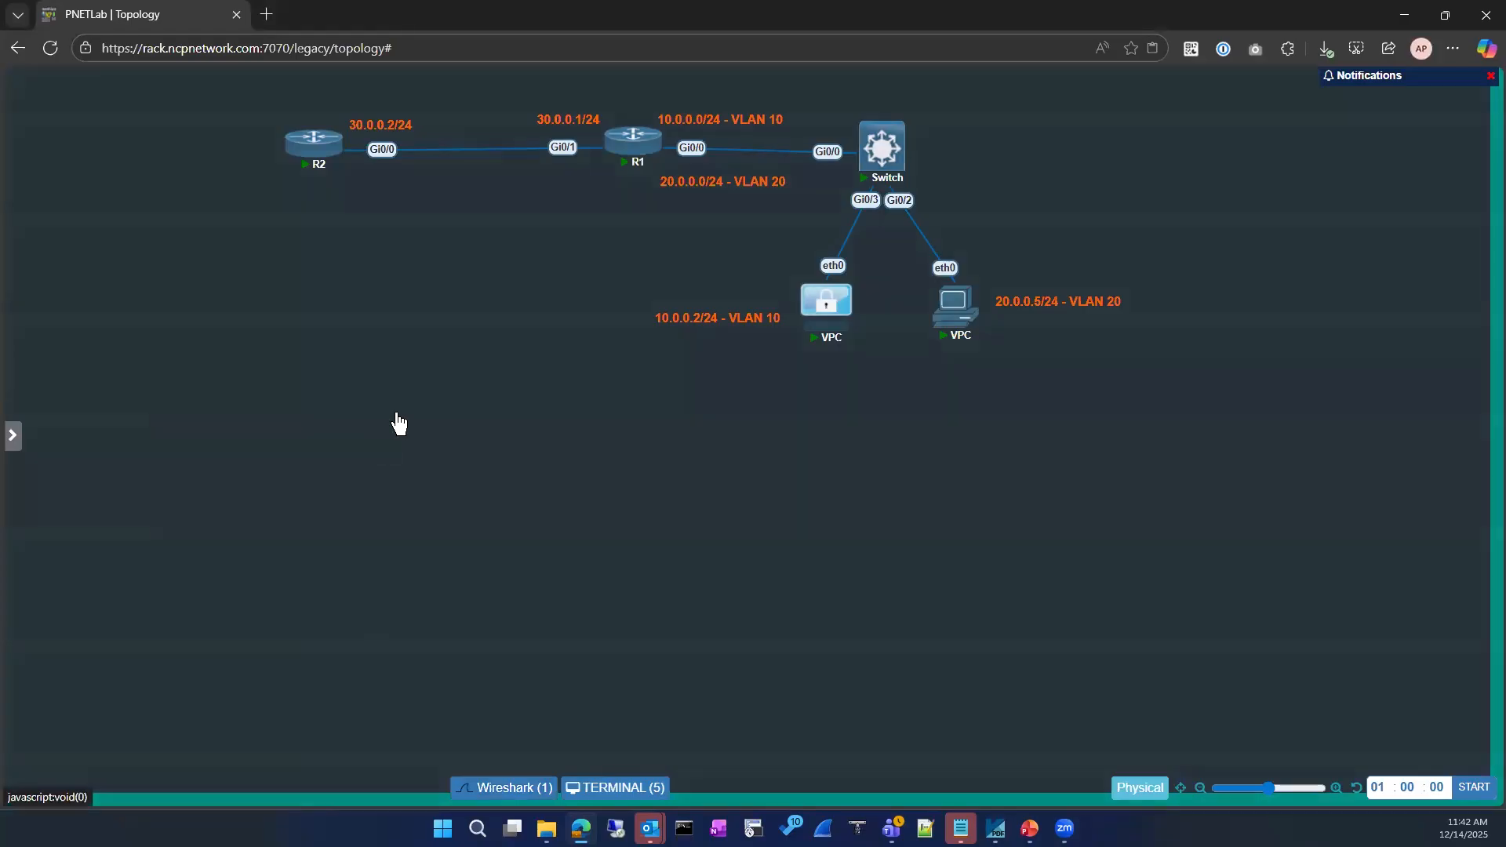
click(413, 224)
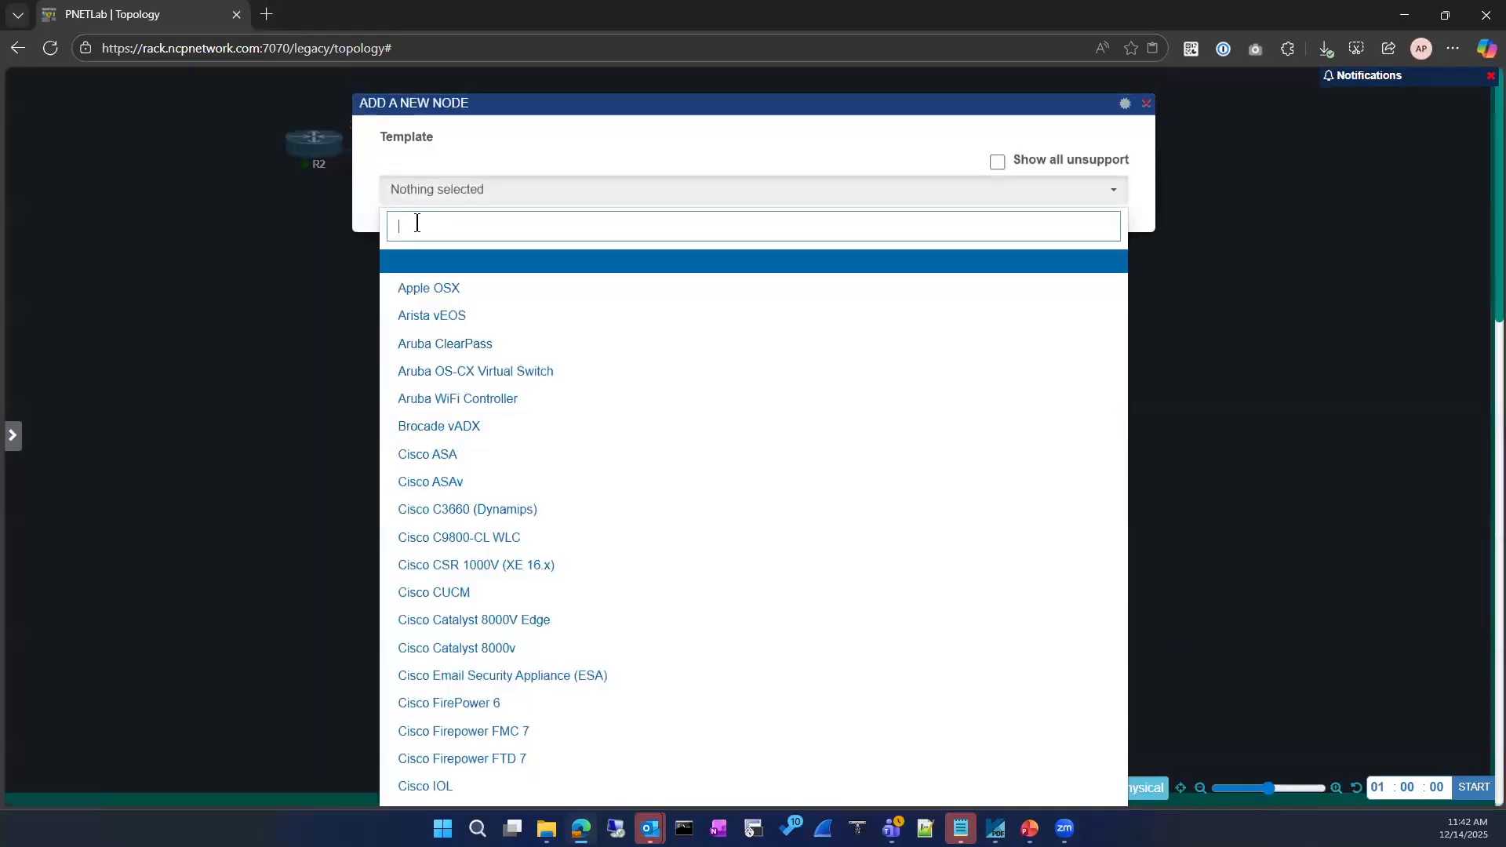
text(vpc)
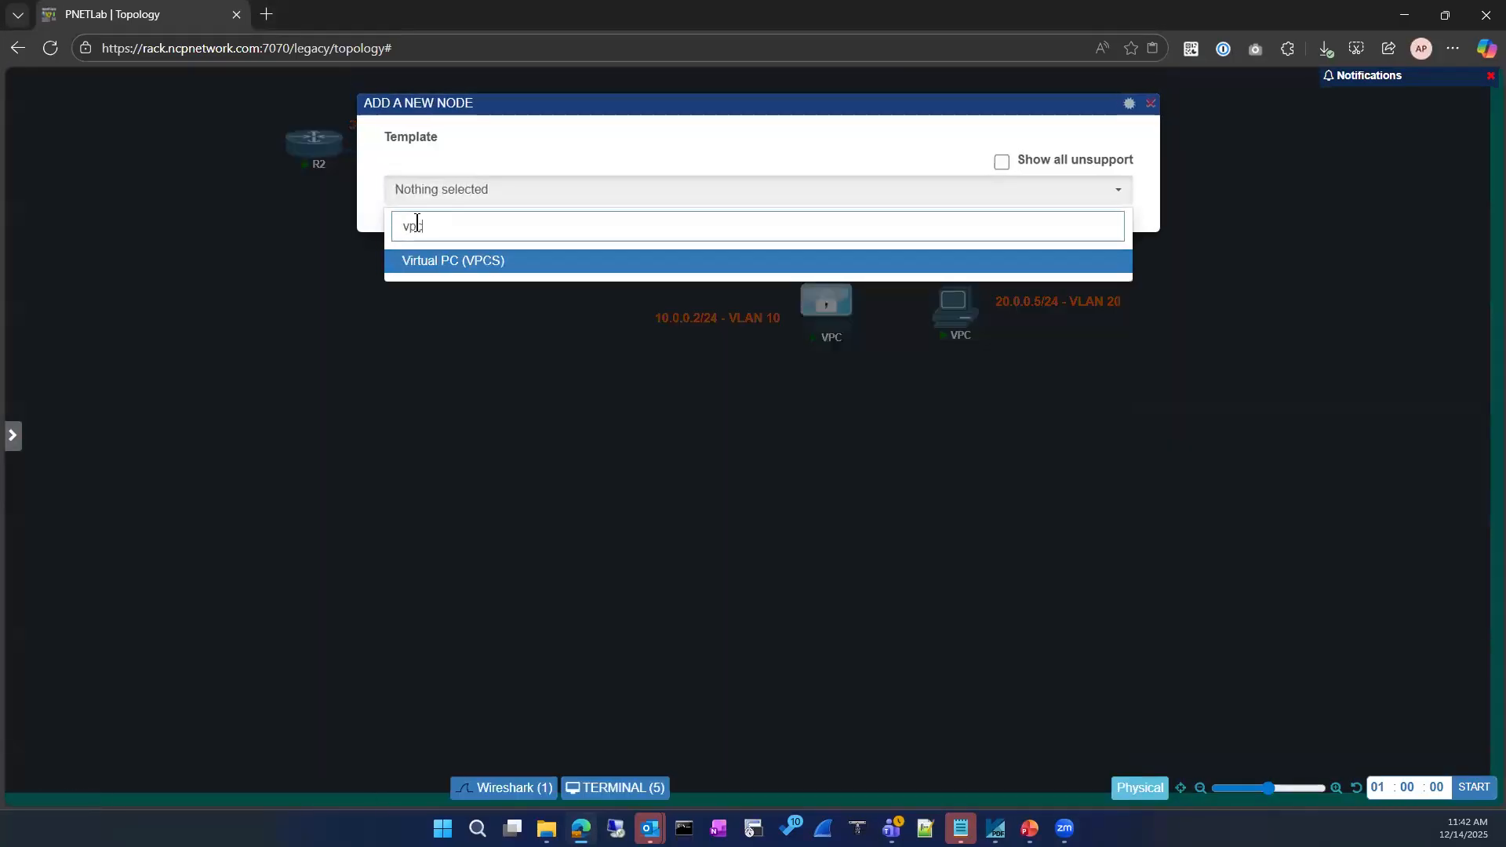
click(470, 260)
click(718, 624)
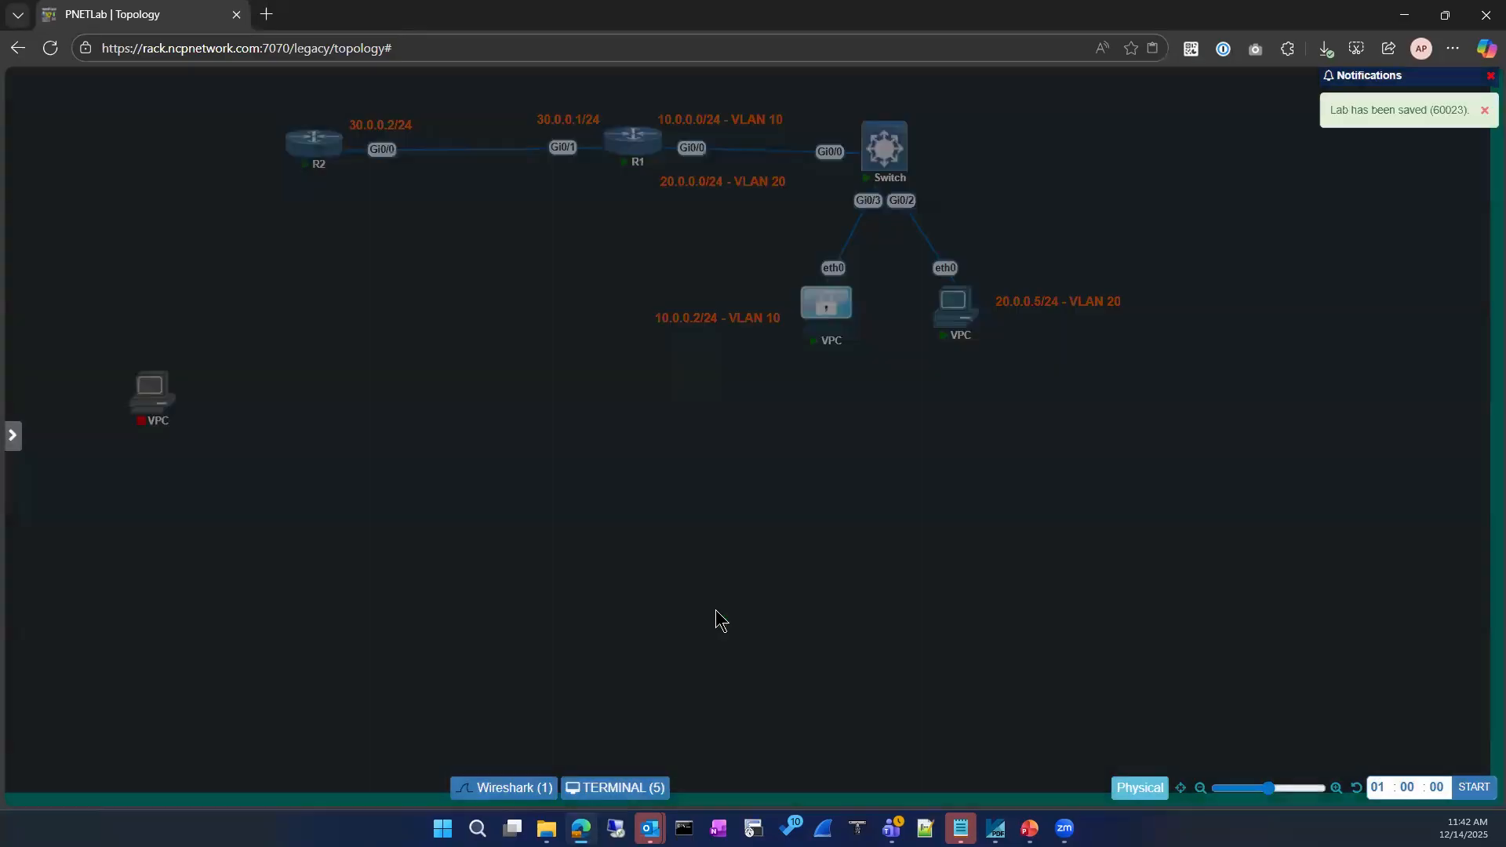
Place the VPC left of the VLAN 10 label, link eth0 to Switch Gi0/1, start it and open its console
drag(206, 414, 906, 157)
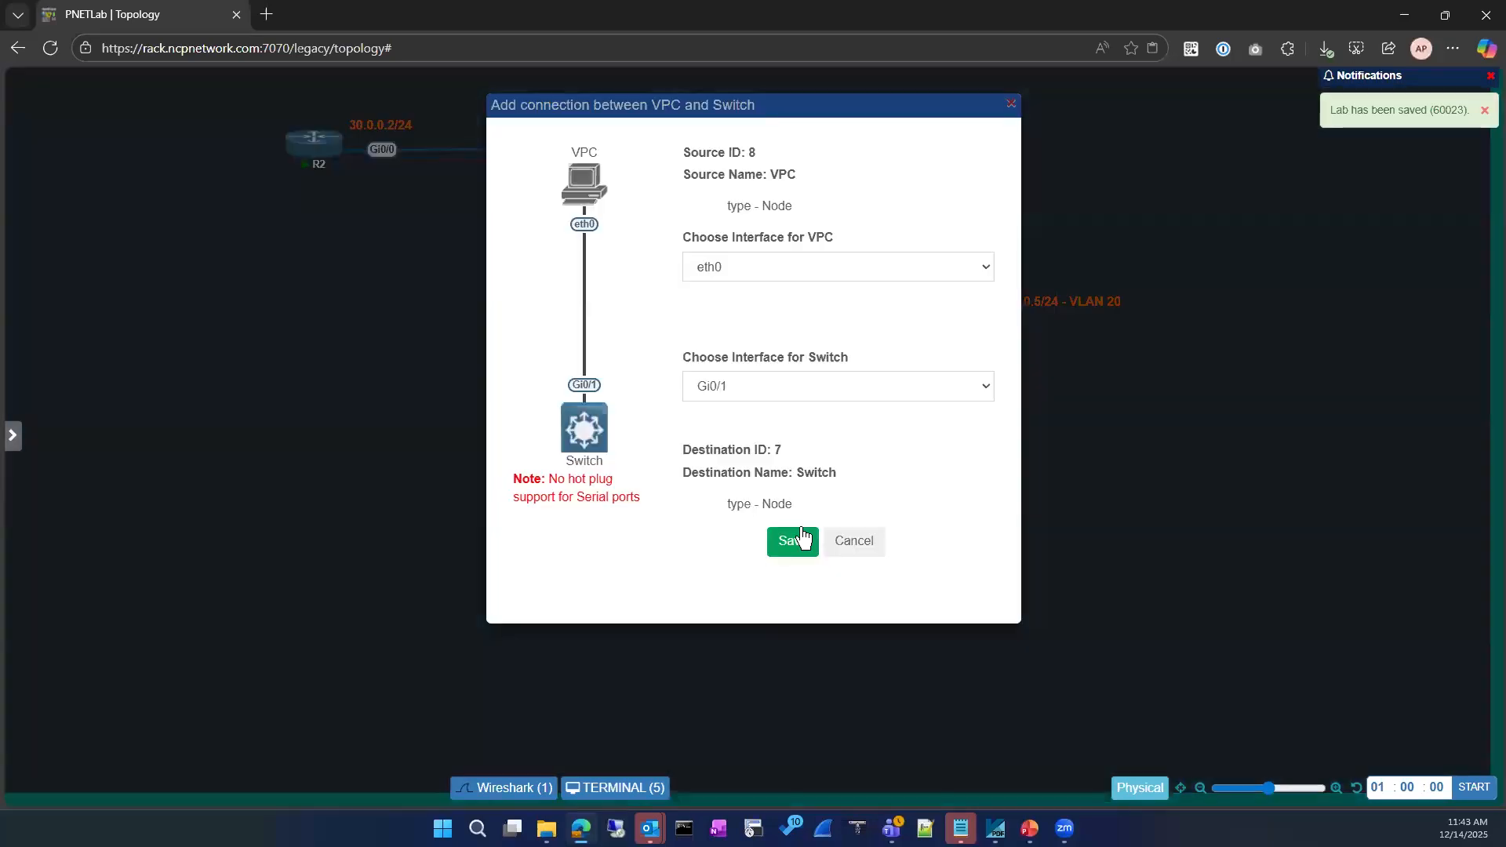
click(794, 542)
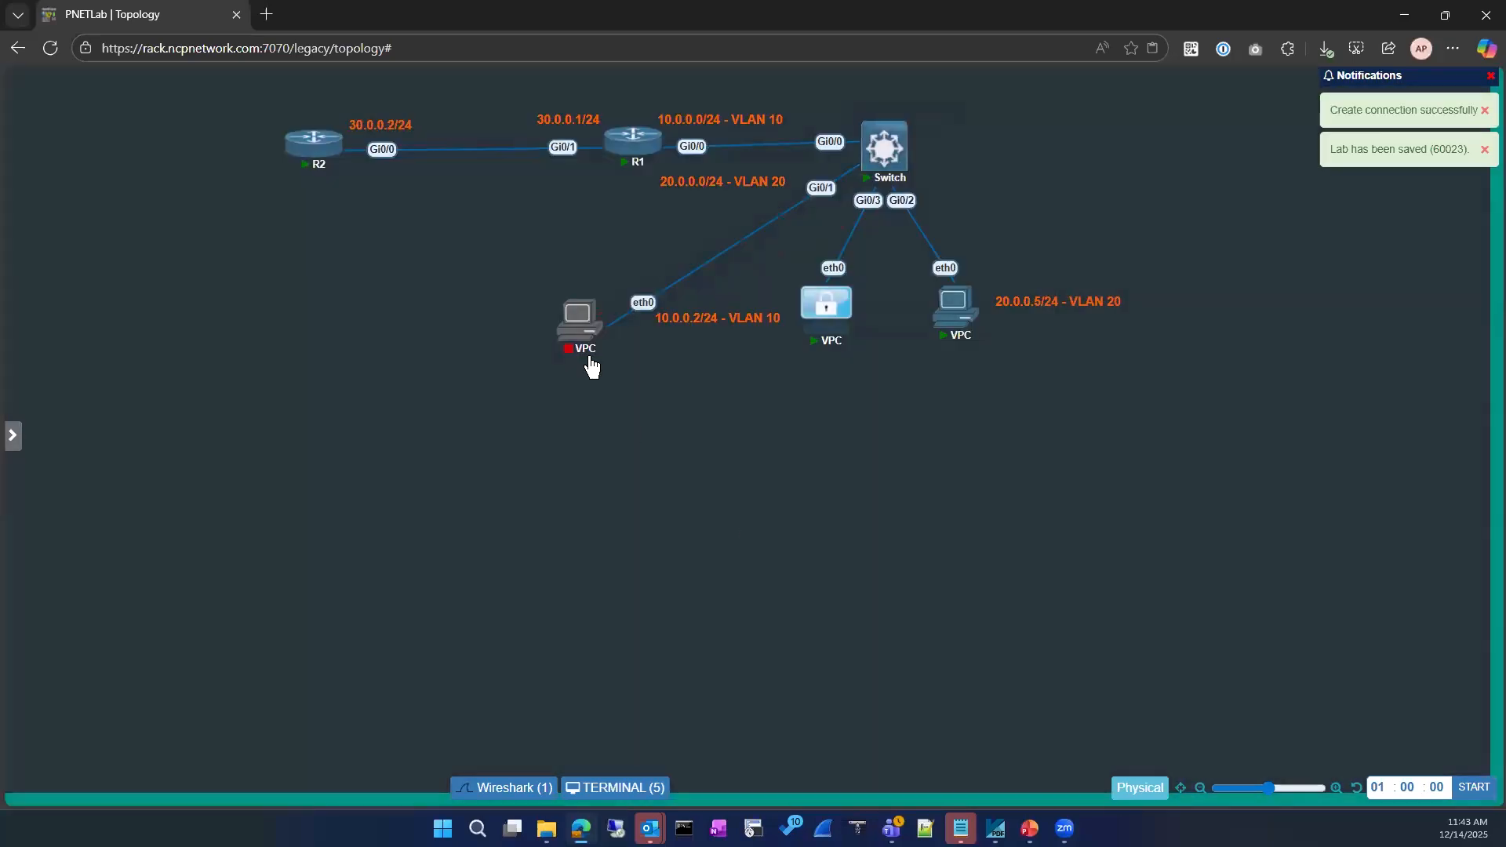
mouse_move(559, 322)
click(548, 288)
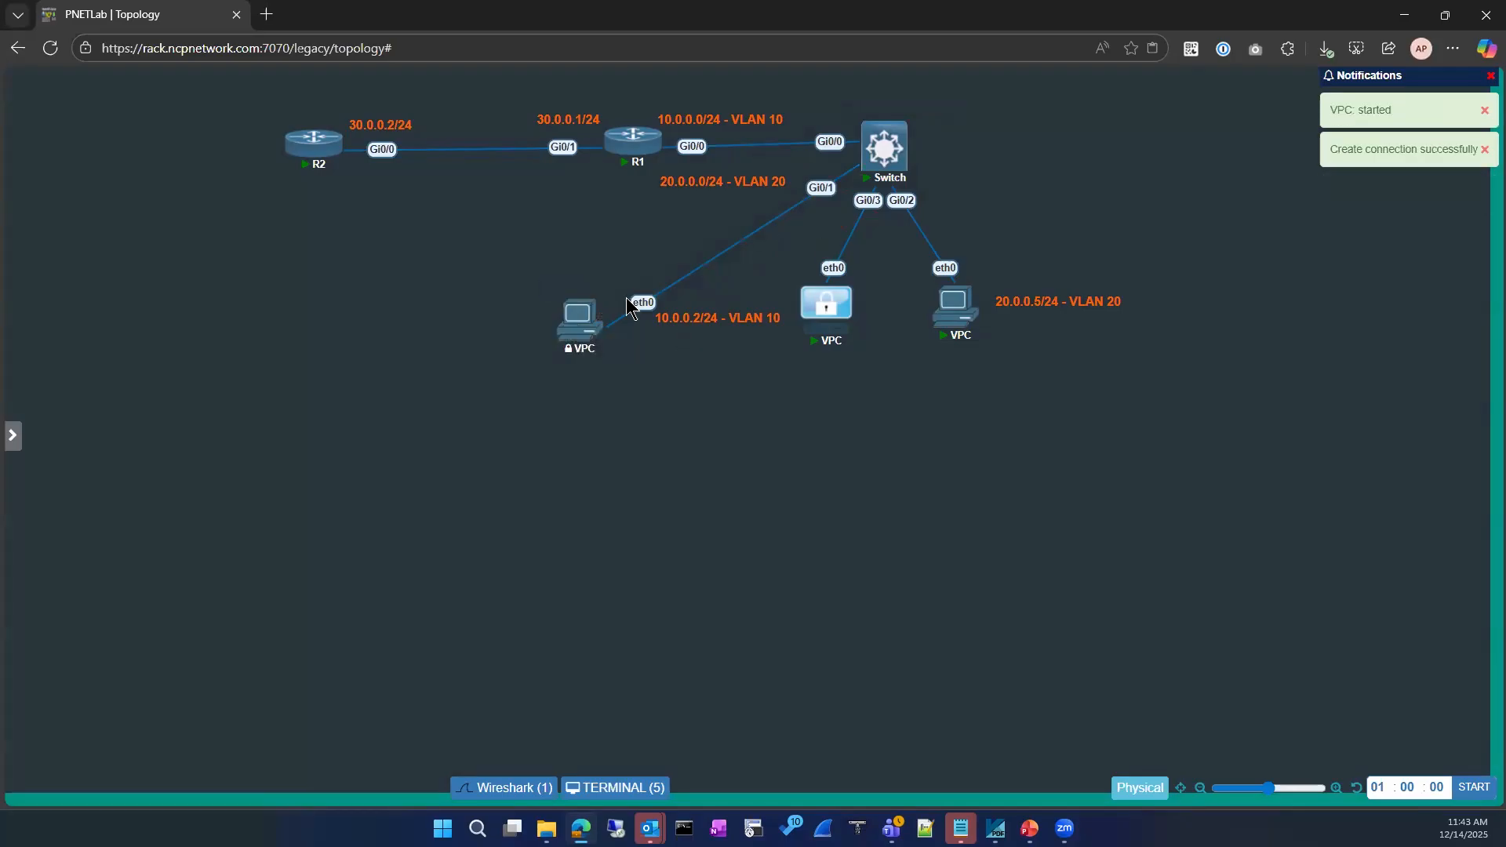
click(579, 318)
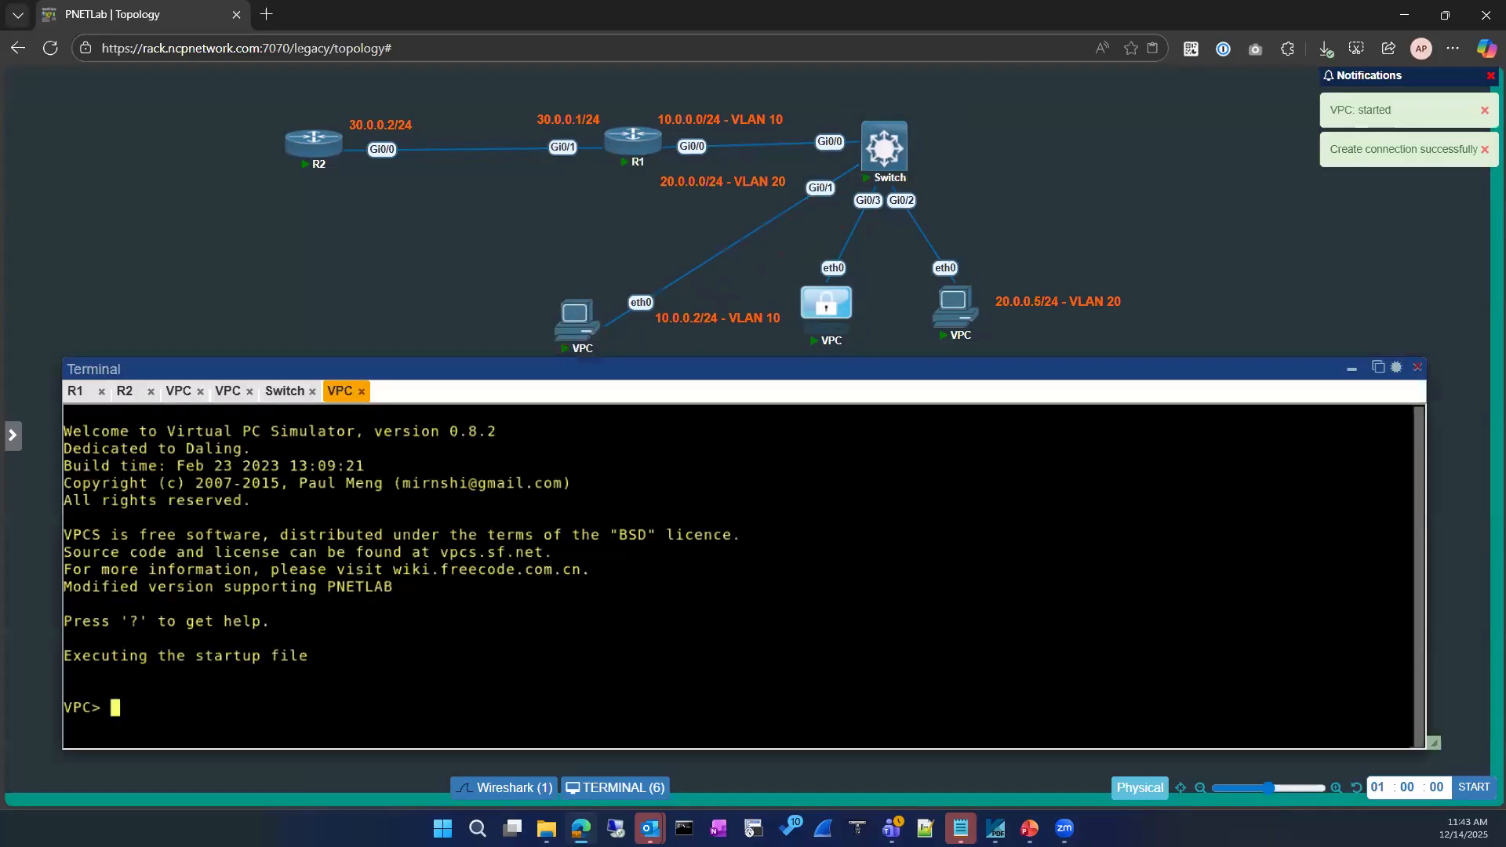
Name the new VPC 10.0.0.3 with set pcname
key(Return)
key(Return)
text(set )
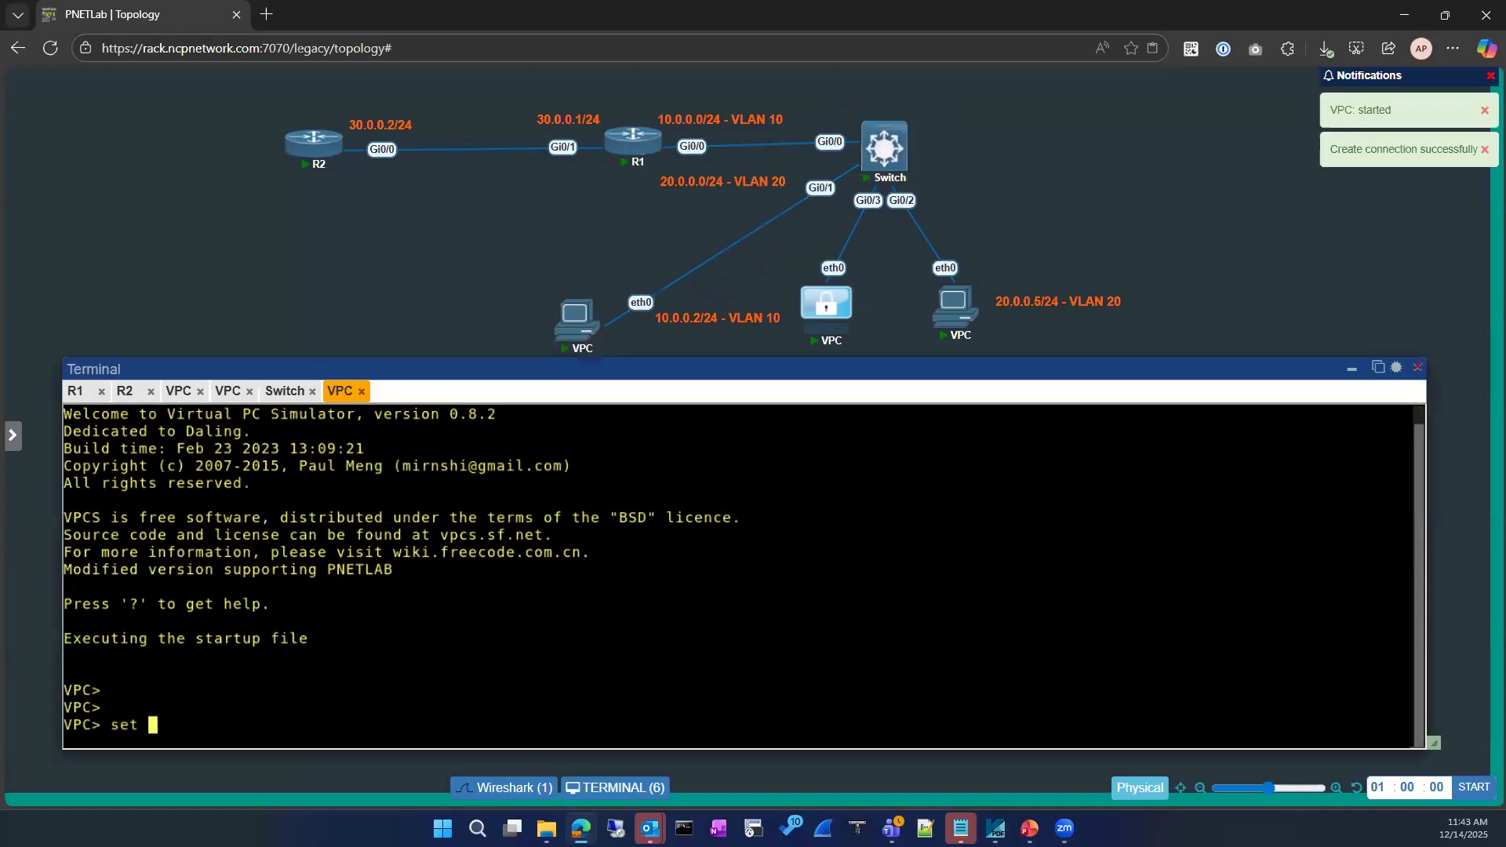
text(?)
key(Return)
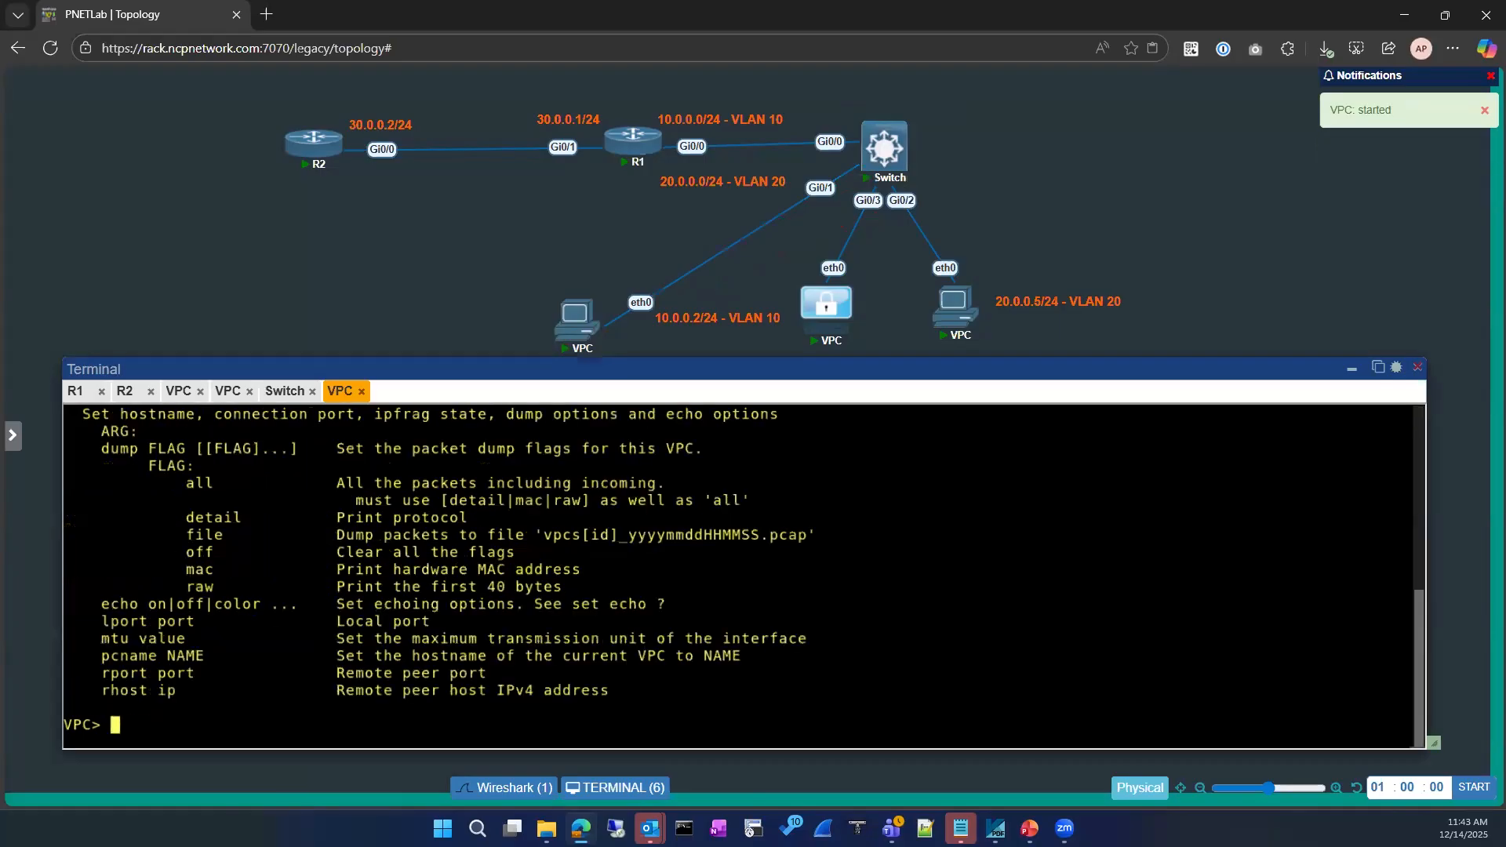
scroll(280, 643, up, 1)
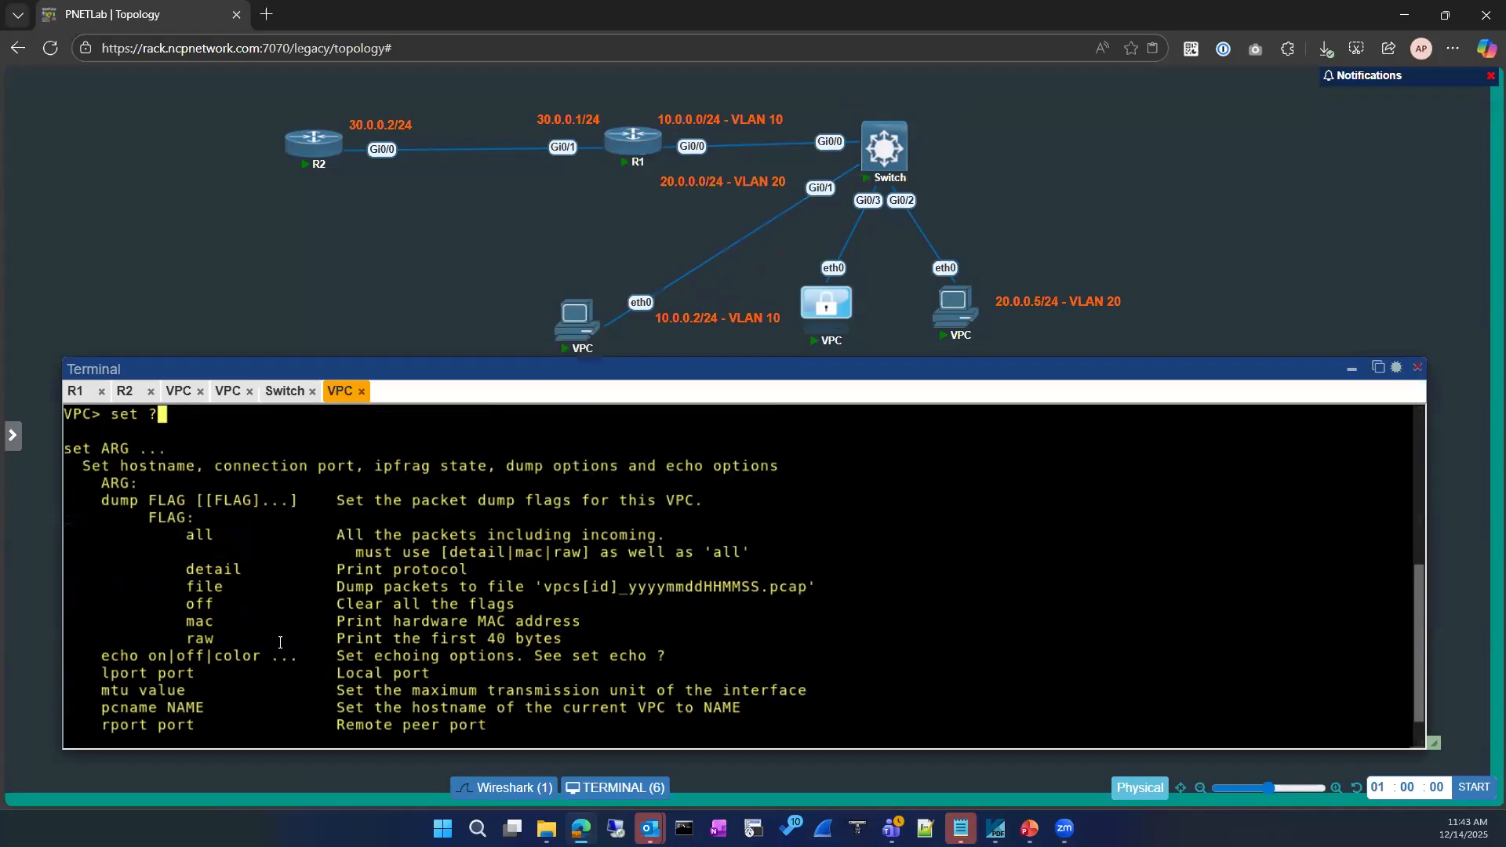
scroll(281, 639, down, 1)
text(set)
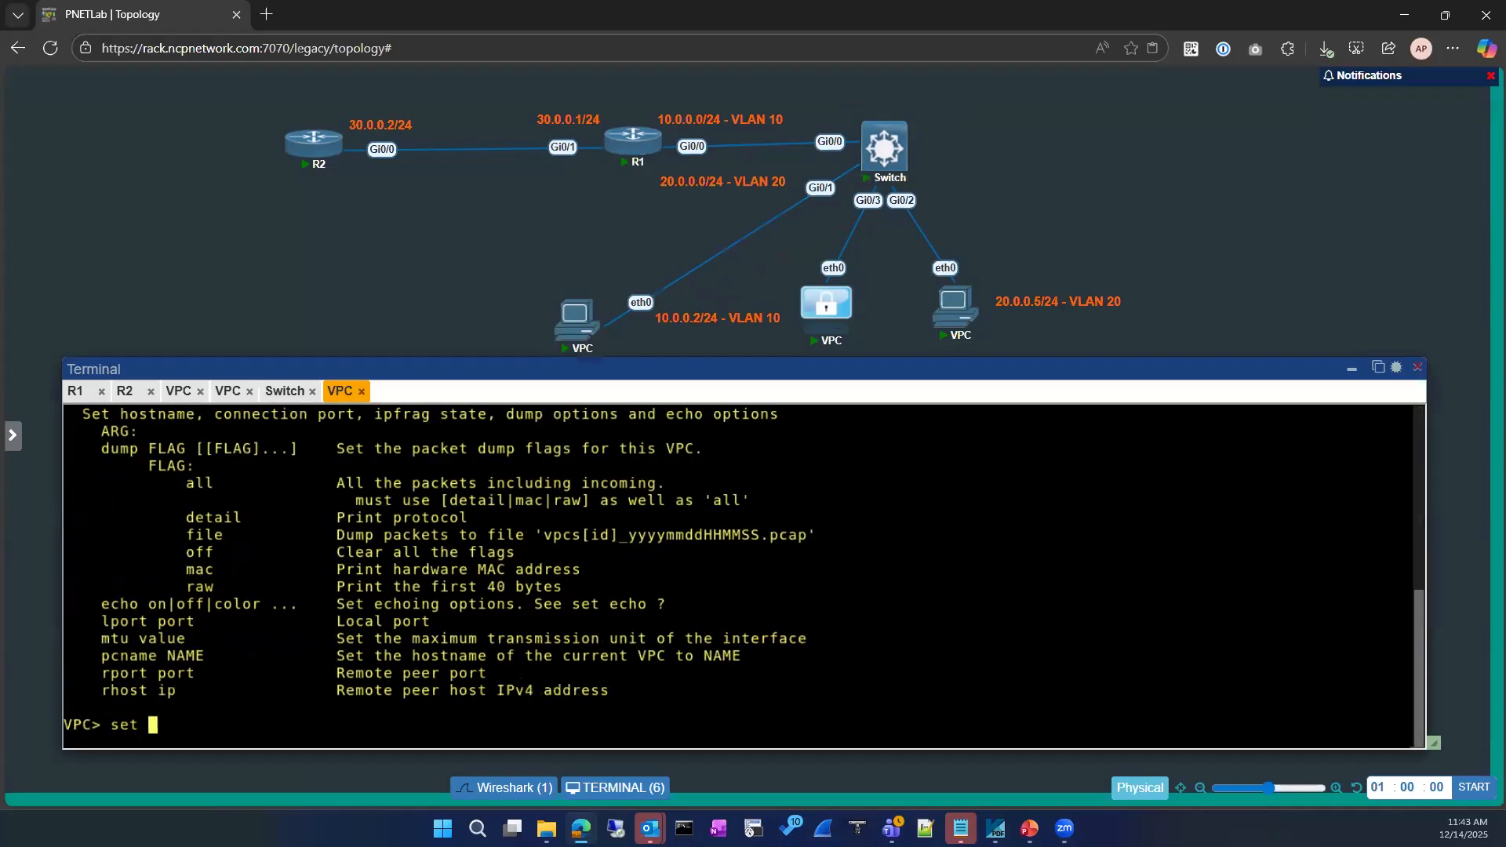
text( 10.0.0.)
key(BackSpace)
key(BackSpace)
key(BackSpace)
key(BackSpace)
key(BackSpace)
key(BackSpace)
key(BackSpace)
drag(102, 656, 157, 656)
text(pcname)
text(10.0.0.)
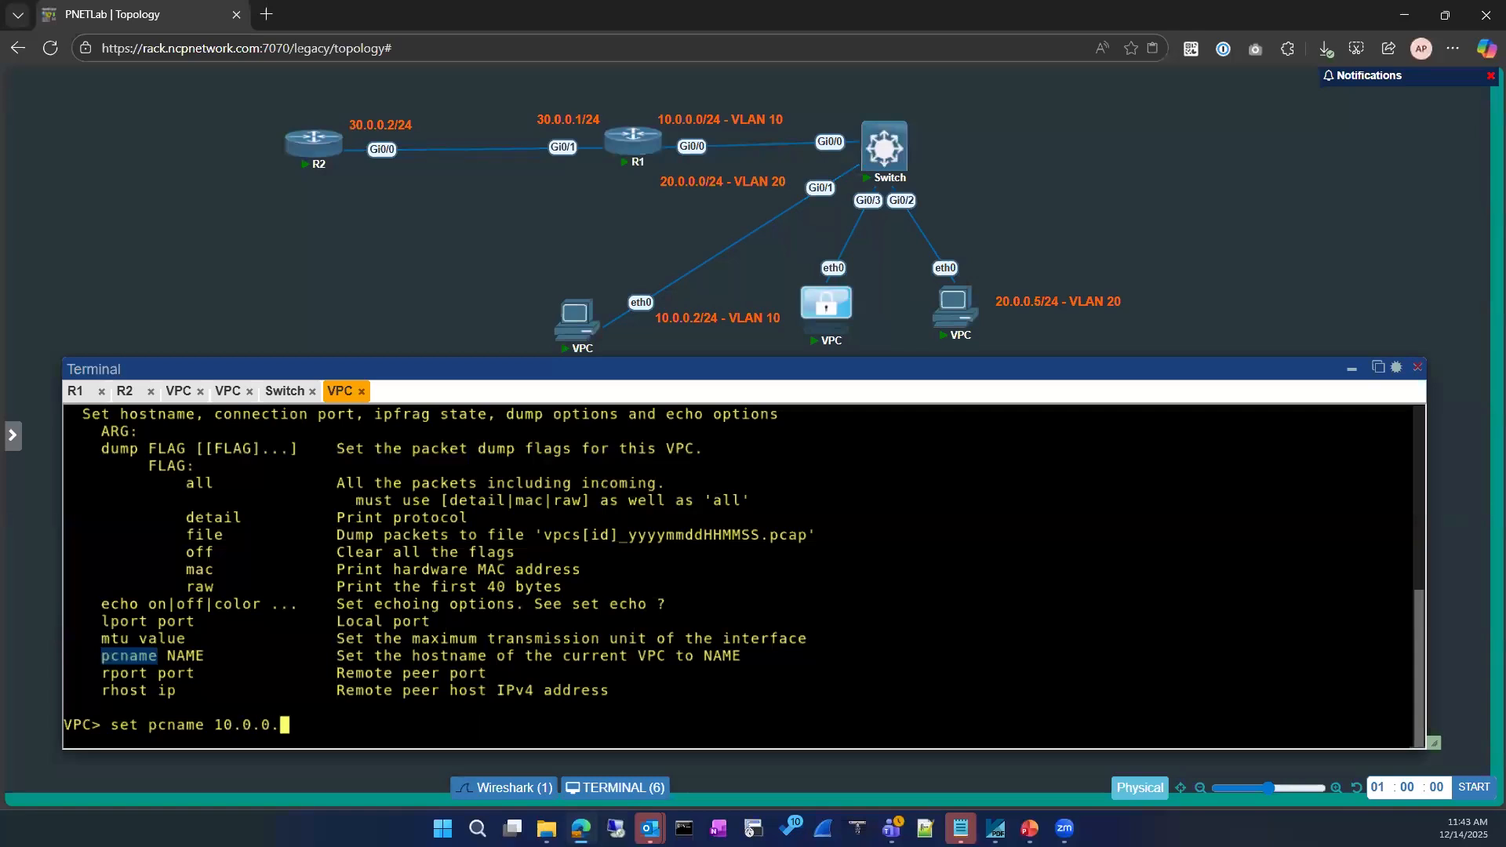
text(2)
key(Return)
key(Up)
key(BackSpace)
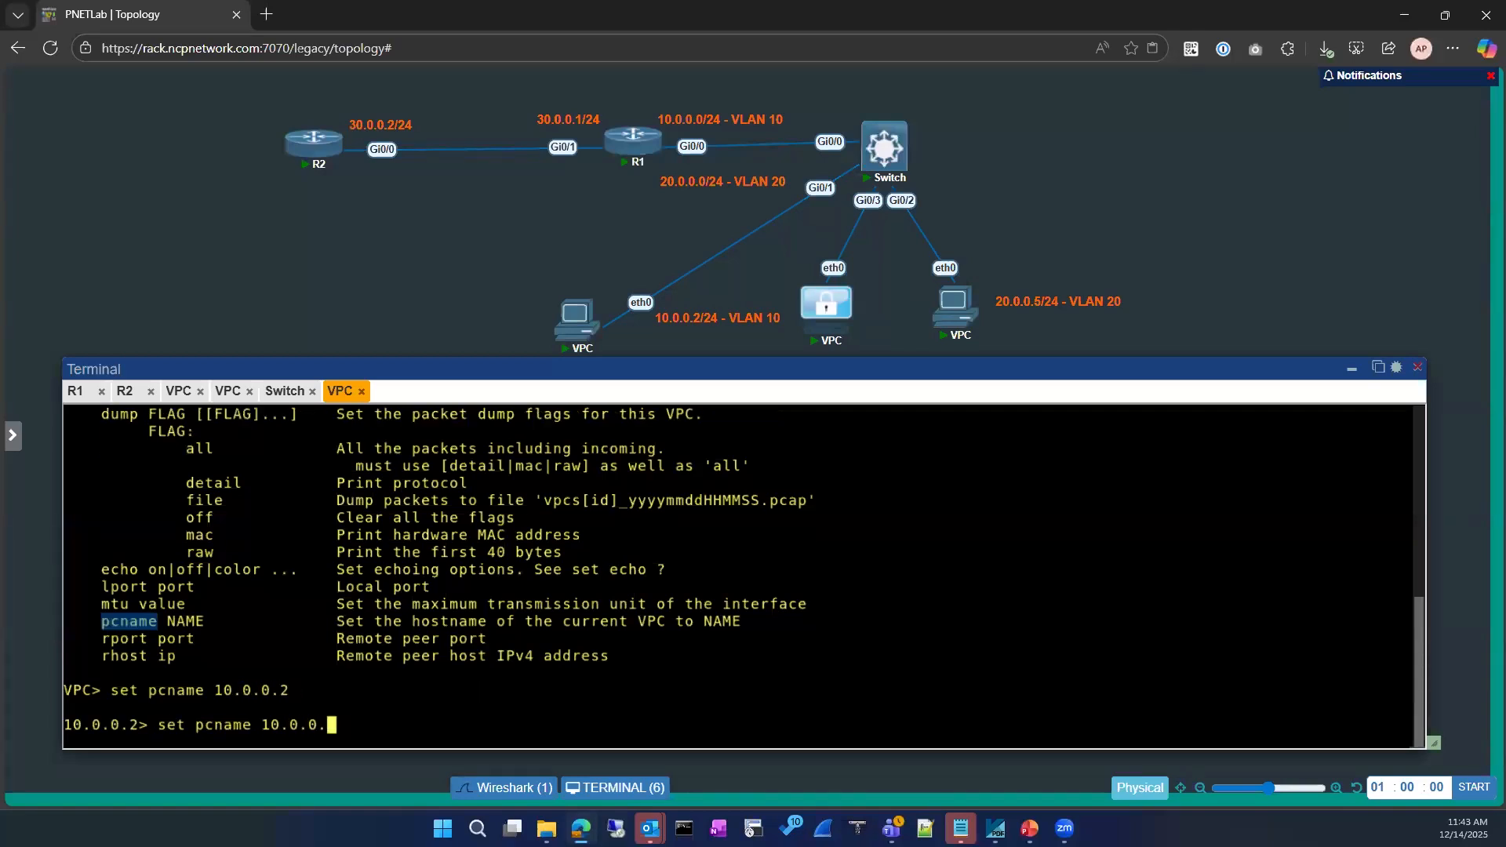
text(3)
key(Return)
key(Return)
key(Return)
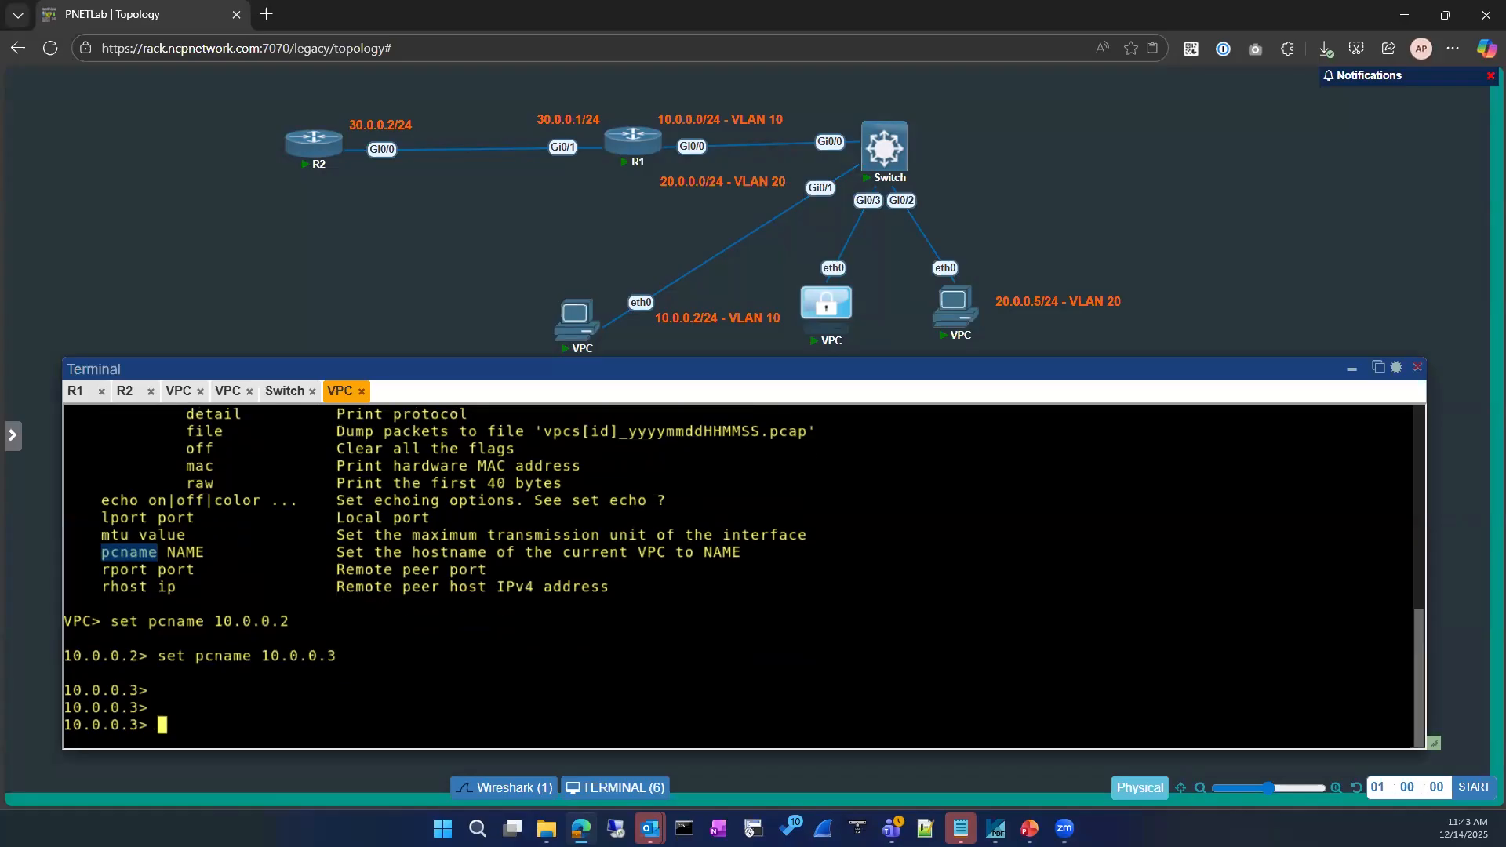
Assign the VPC 10.0.0.3/24 with gateway 10.0.0.1 and verify it with show ip
text(ip ?)
key(Return)
text(ip)
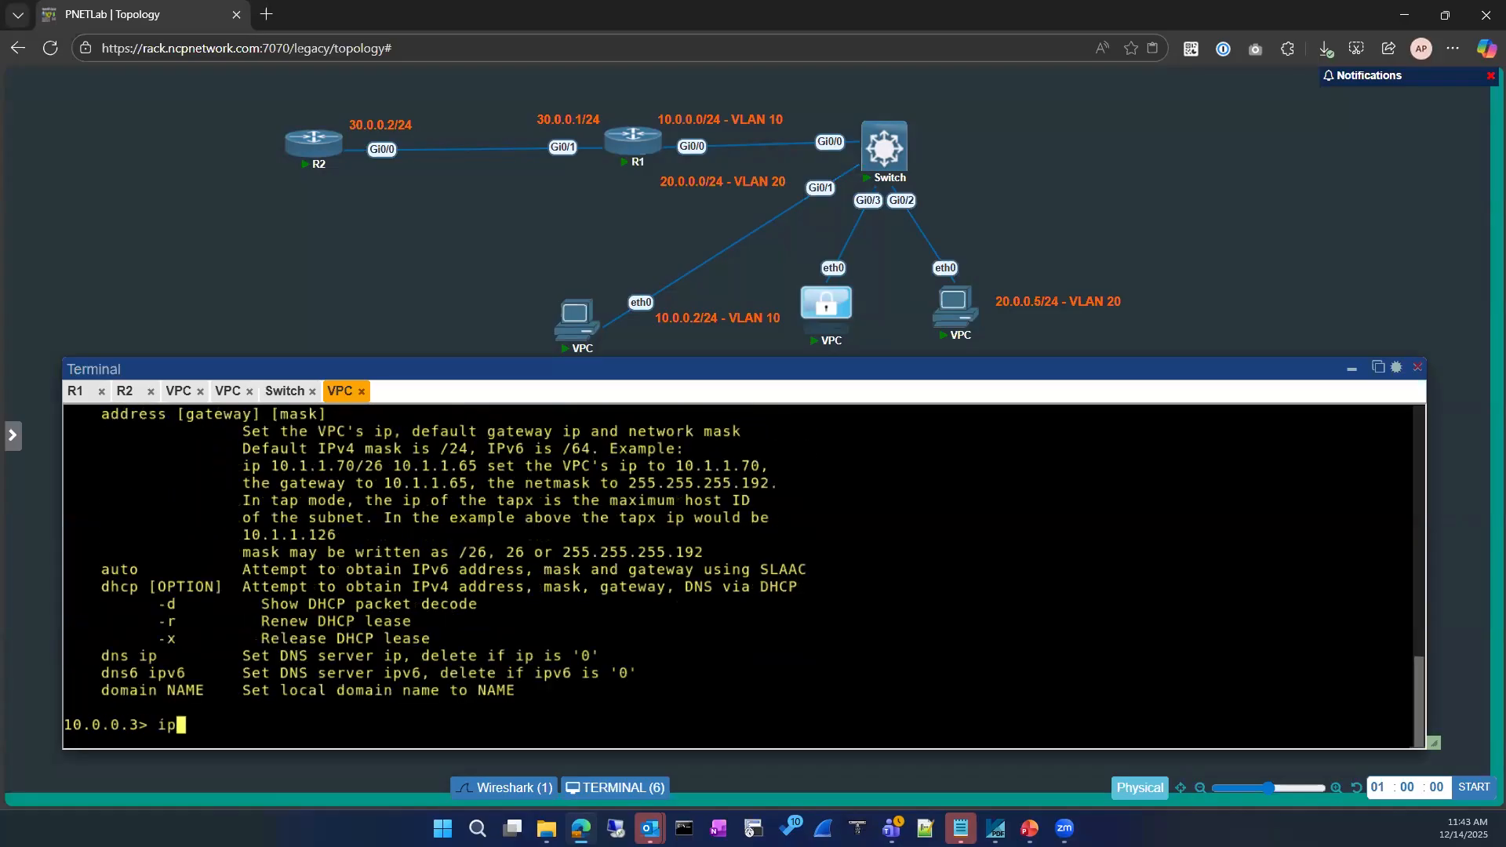
text( 10.0.0.3)
key(BackSpace)
text(/24 ?)
key(BackSpace)
text(10.0.0.1)
key(Return)
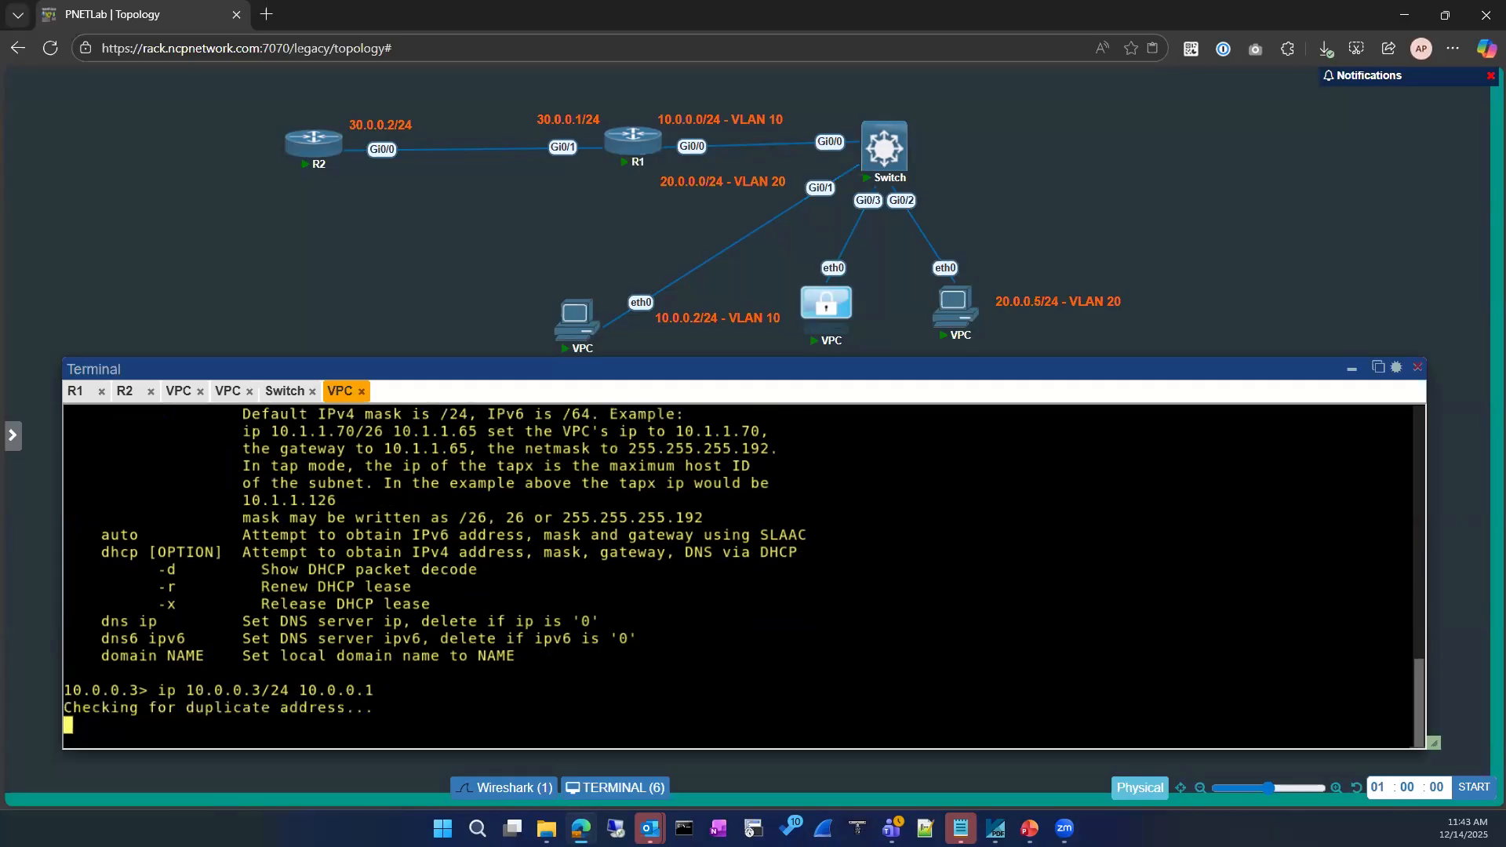
text(show ip)
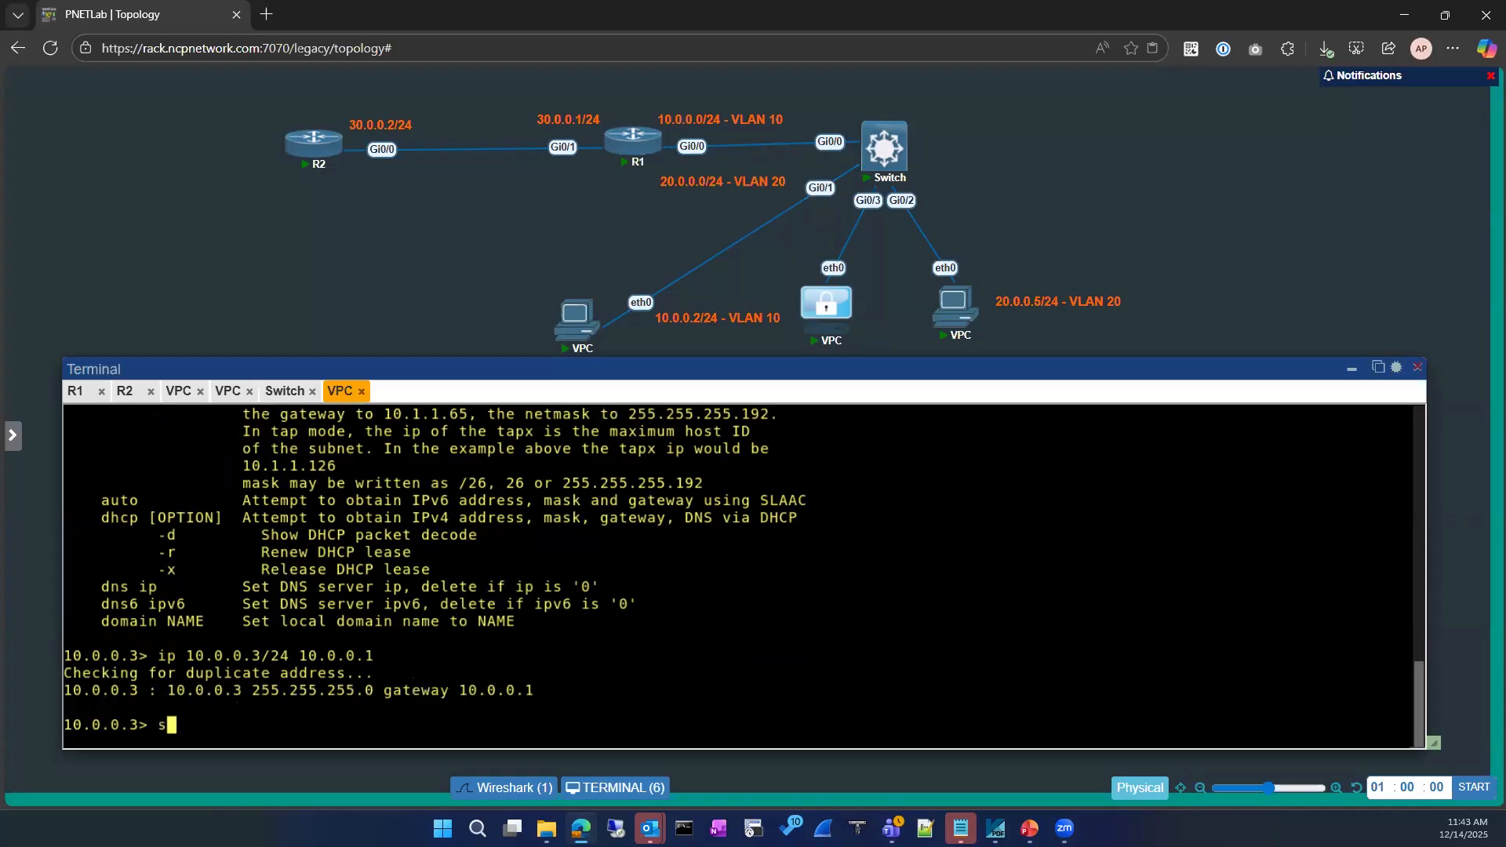
key(Return)
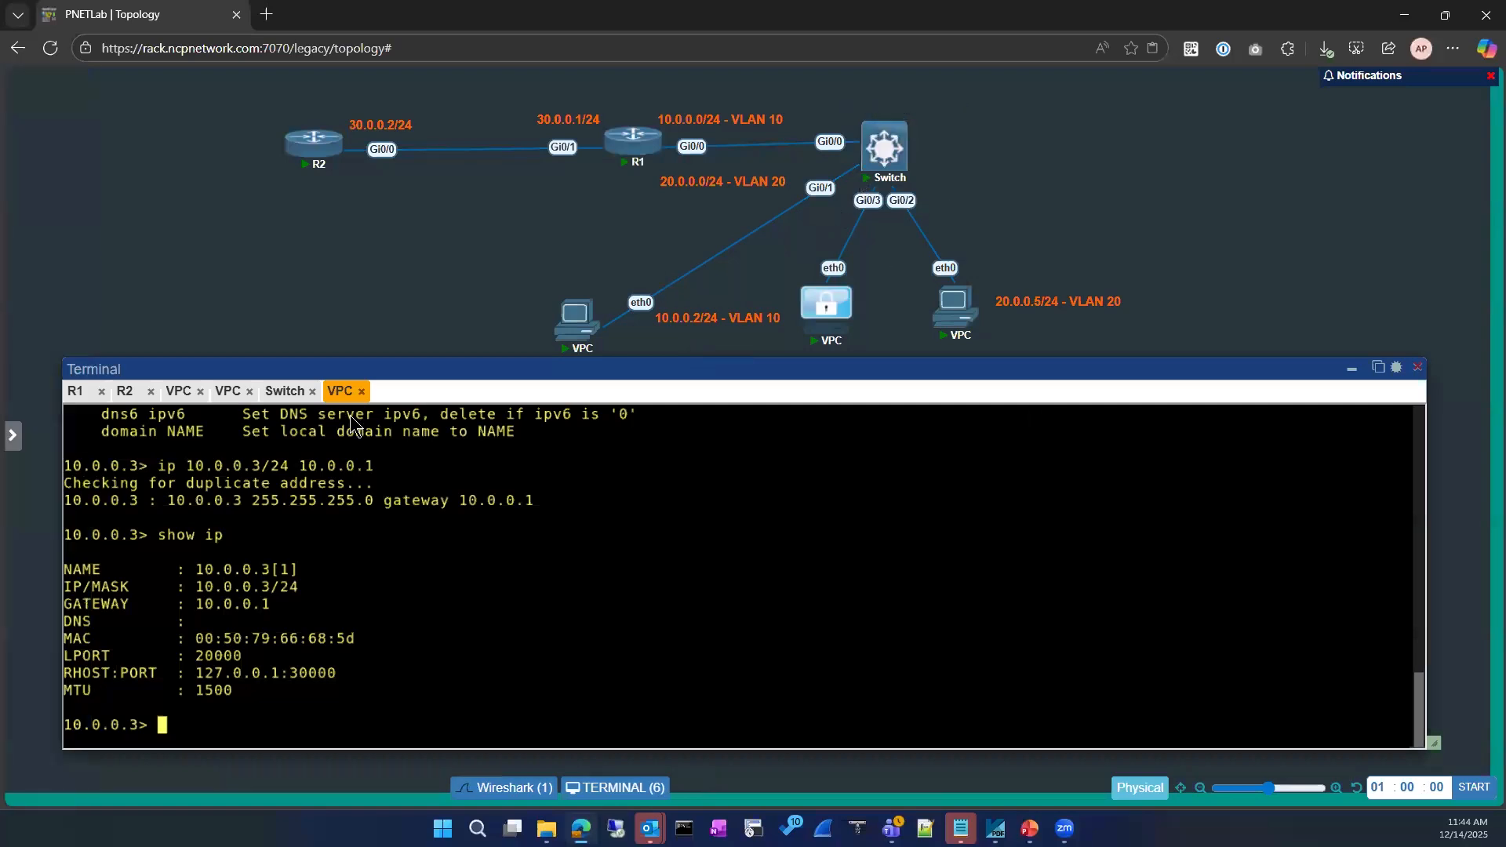
Enter privileged mode on the Switch and display its MAC address table
click(282, 396)
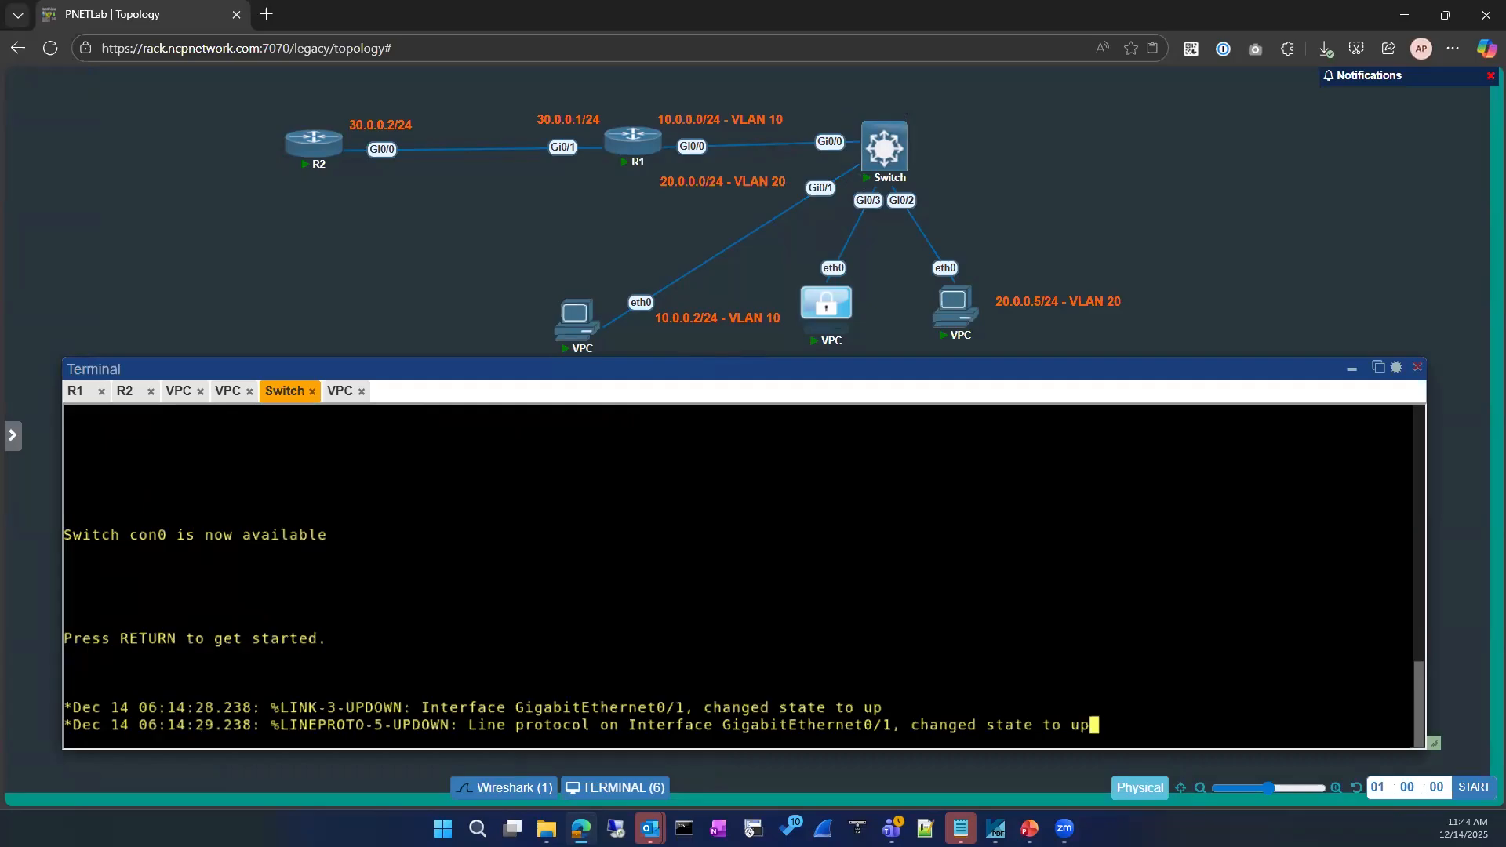
key(Return)
key(Return)
key(Return)
key(Return)
key(Return)
key(Return)
key(Return)
key(Return)
text(e)
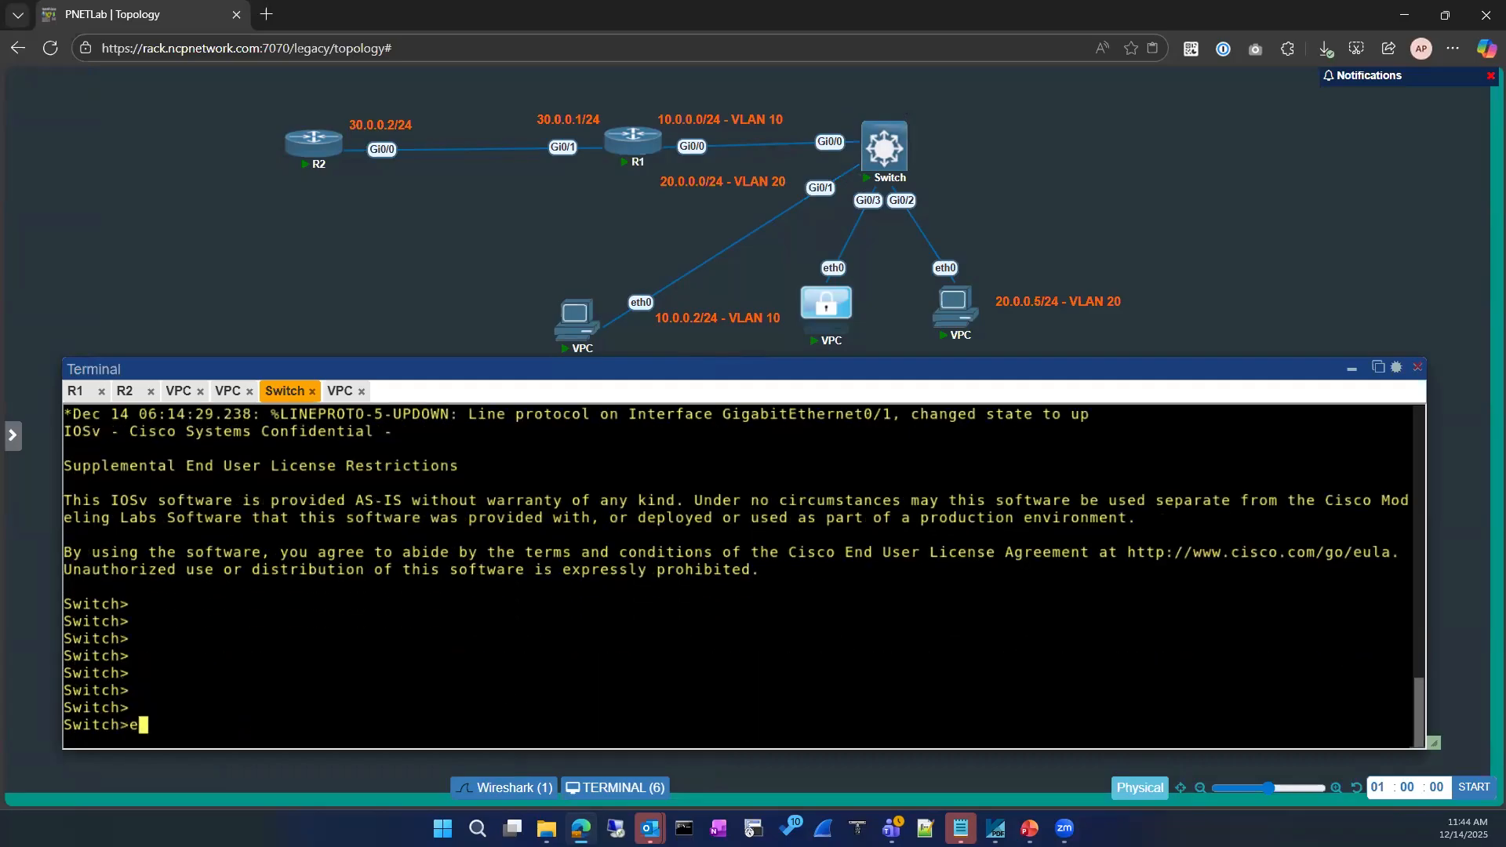
text(n)
key(Return)
text(sjho)
key(Return)
text(show  mac)
key(Tab)
text(mac ad)
key(Tab)
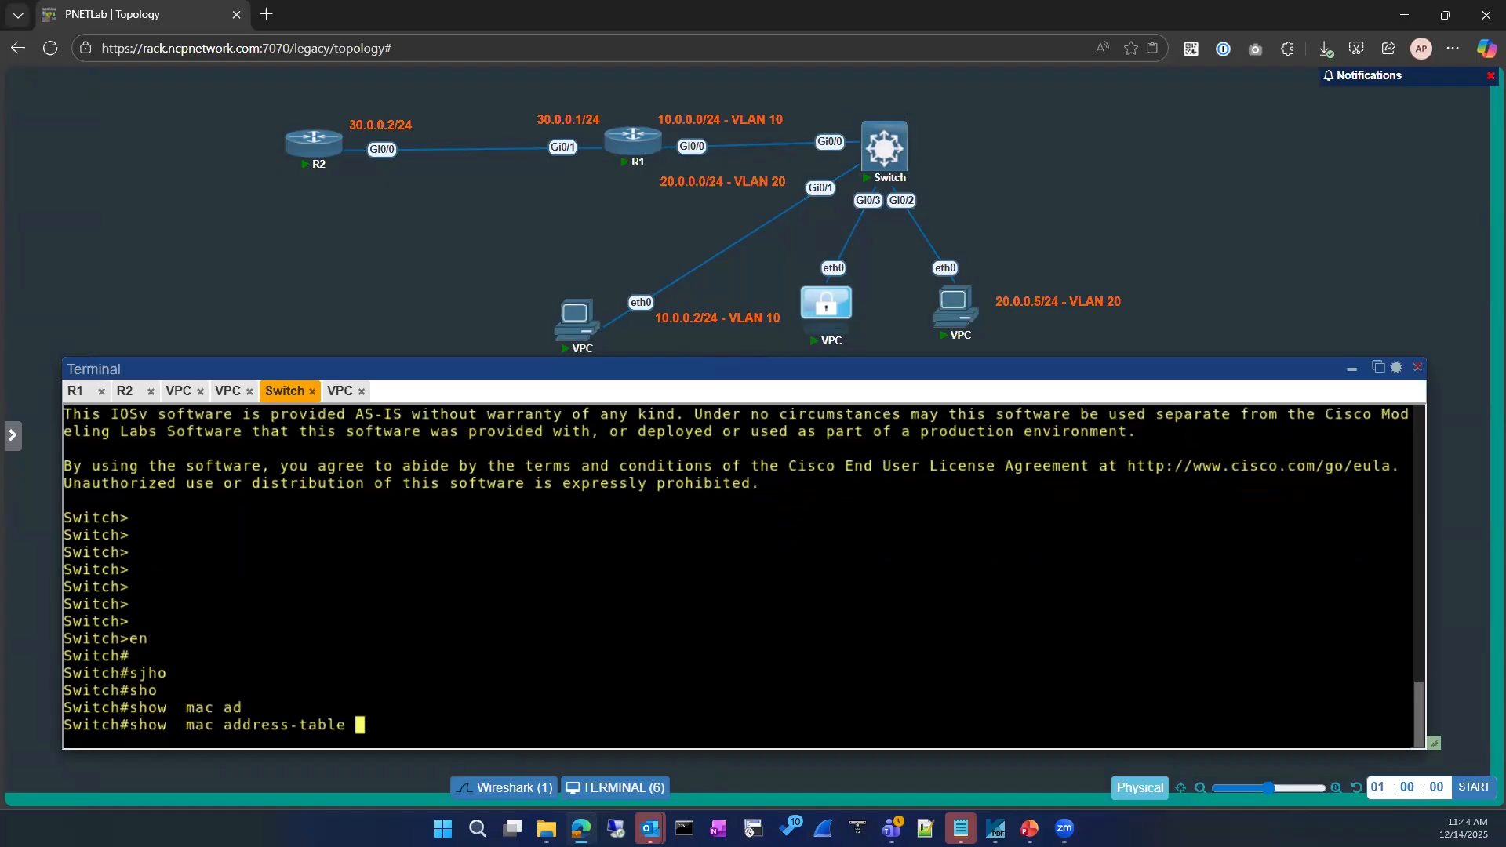
key(Return)
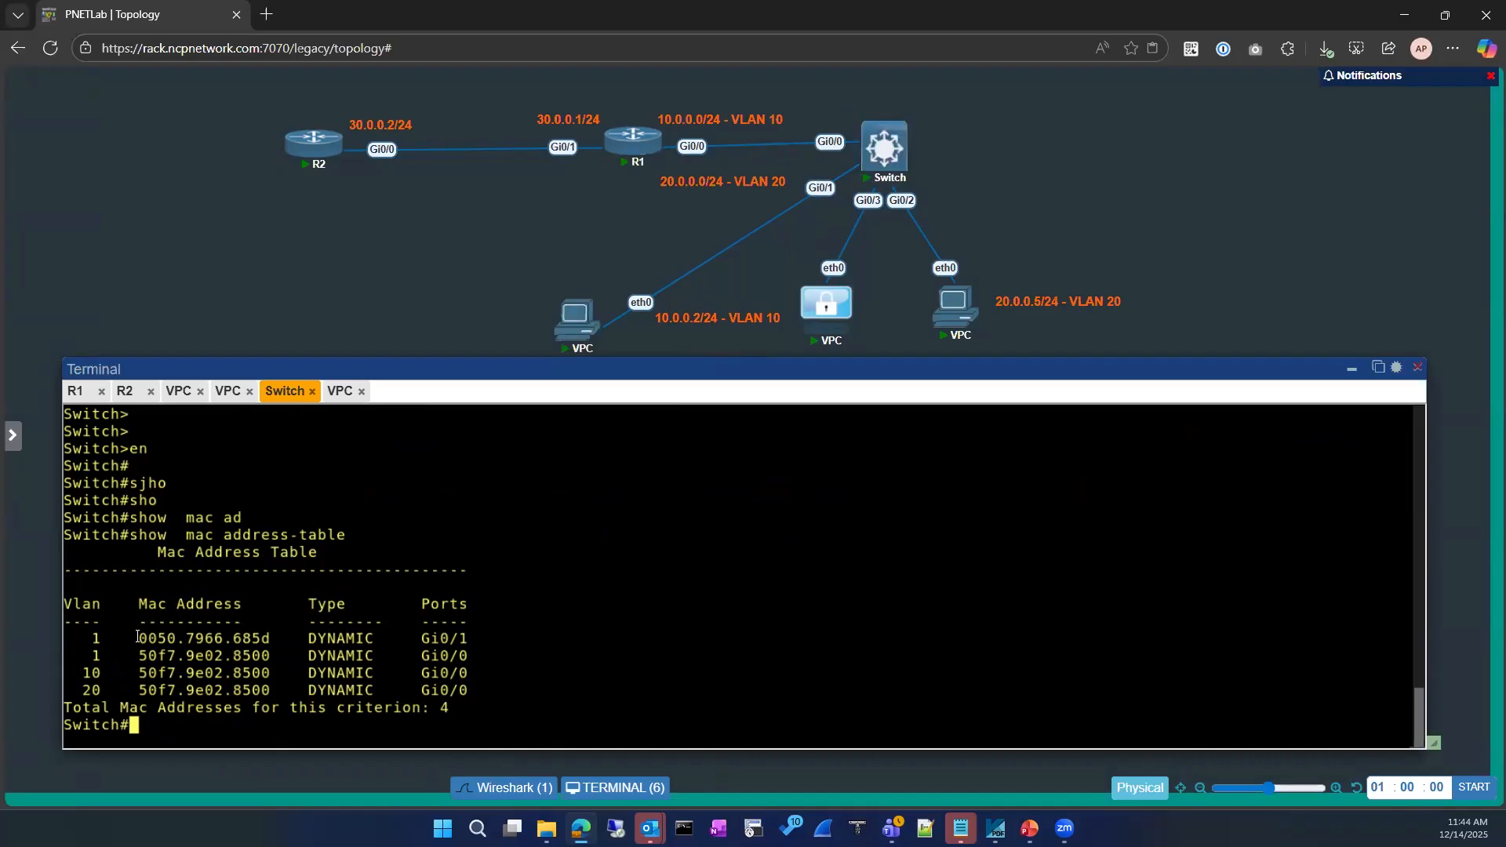
drag(130, 638, 270, 632)
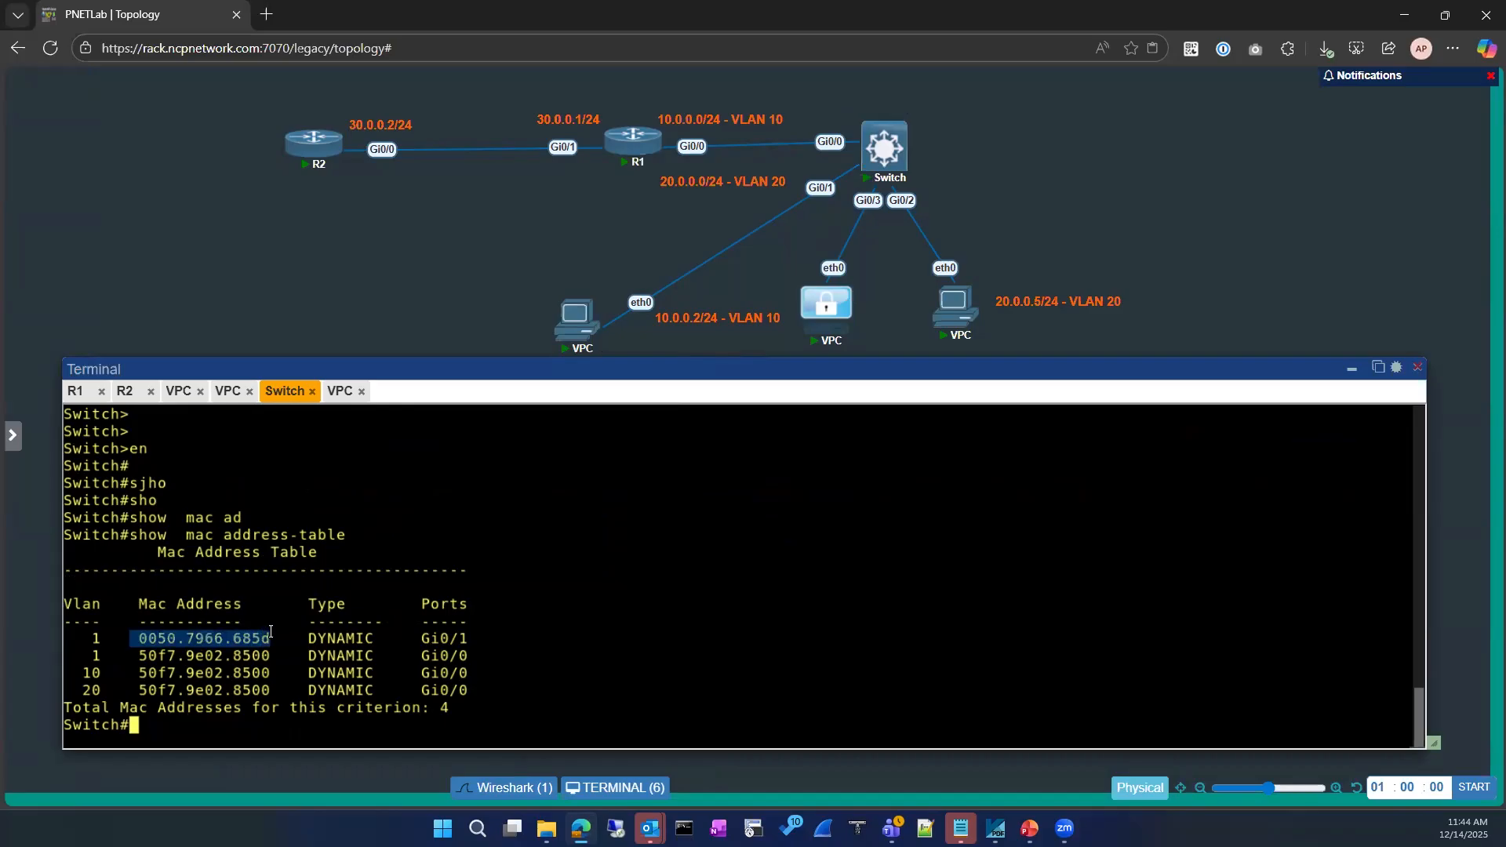
click(211, 458)
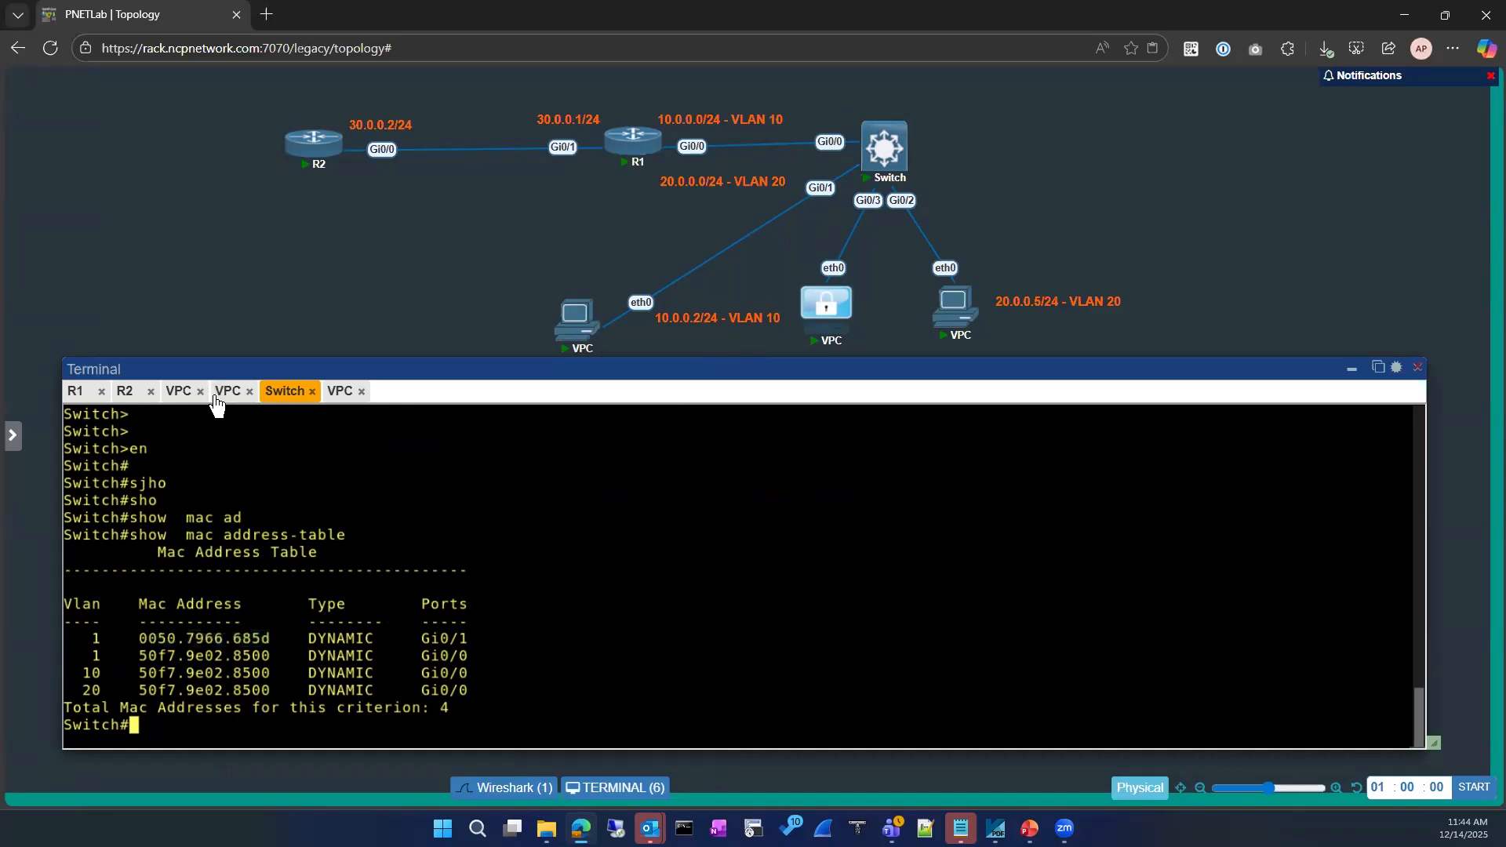
Ping gateway 10.0.0.1 from the 10.0.0.3 VPC
click(345, 392)
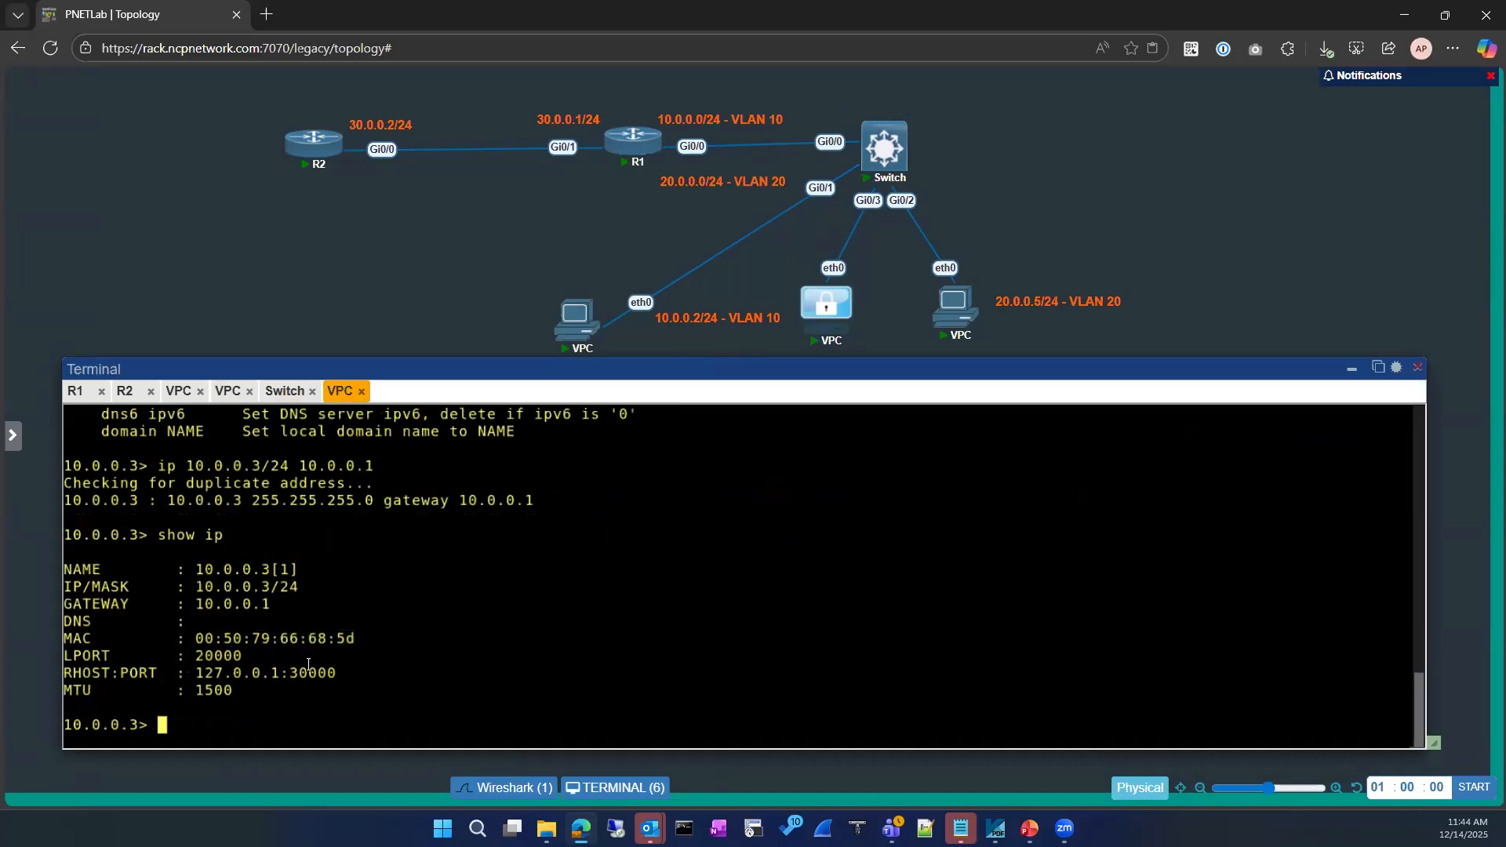
text(ping 10.0.0.1)
key(Return)
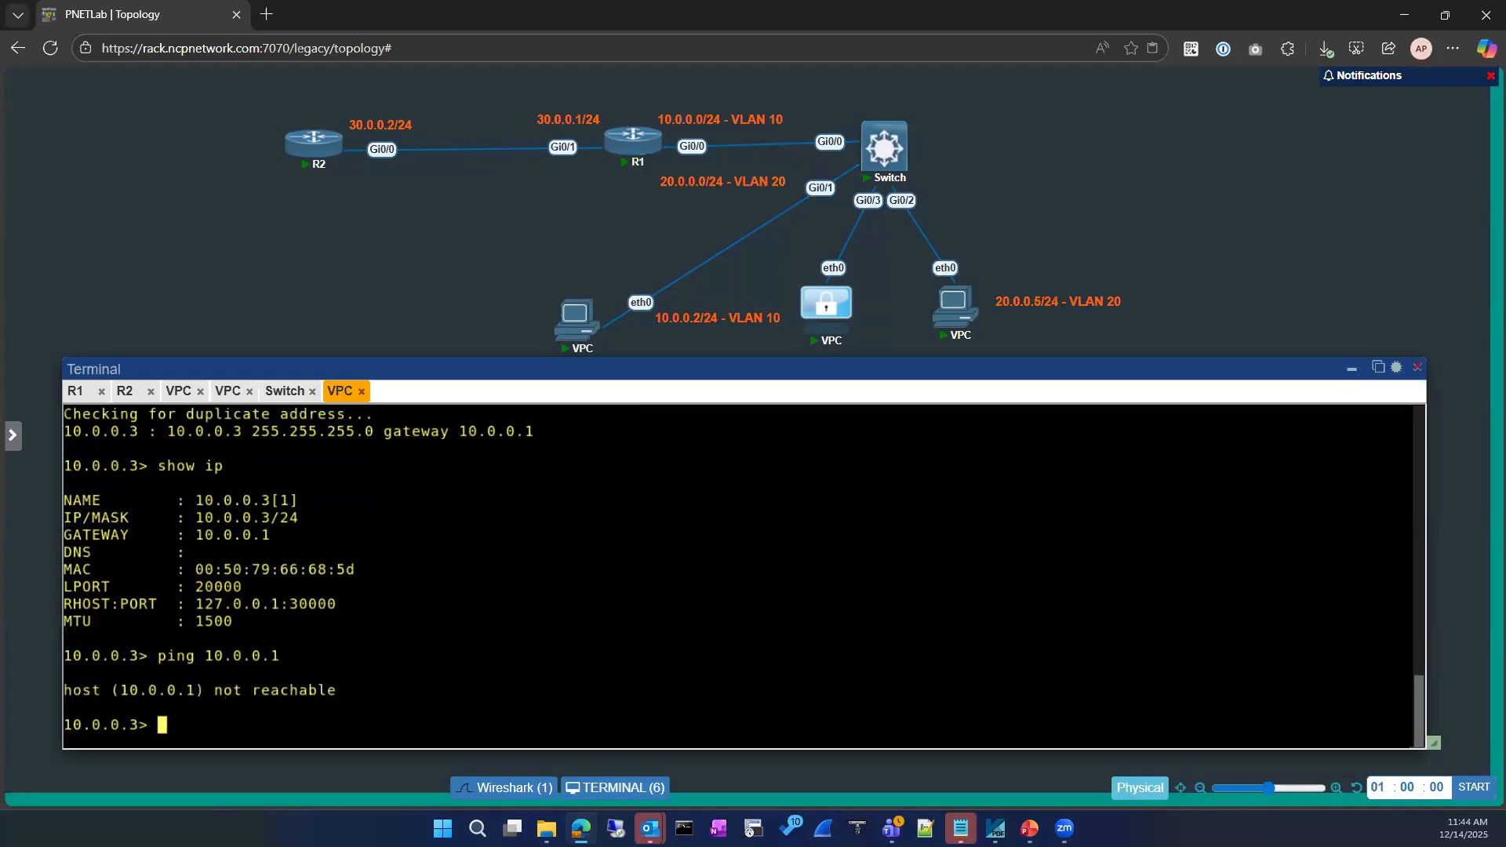
On the Switch, enter configuration of interface GigabitEthernet 0/1
click(284, 390)
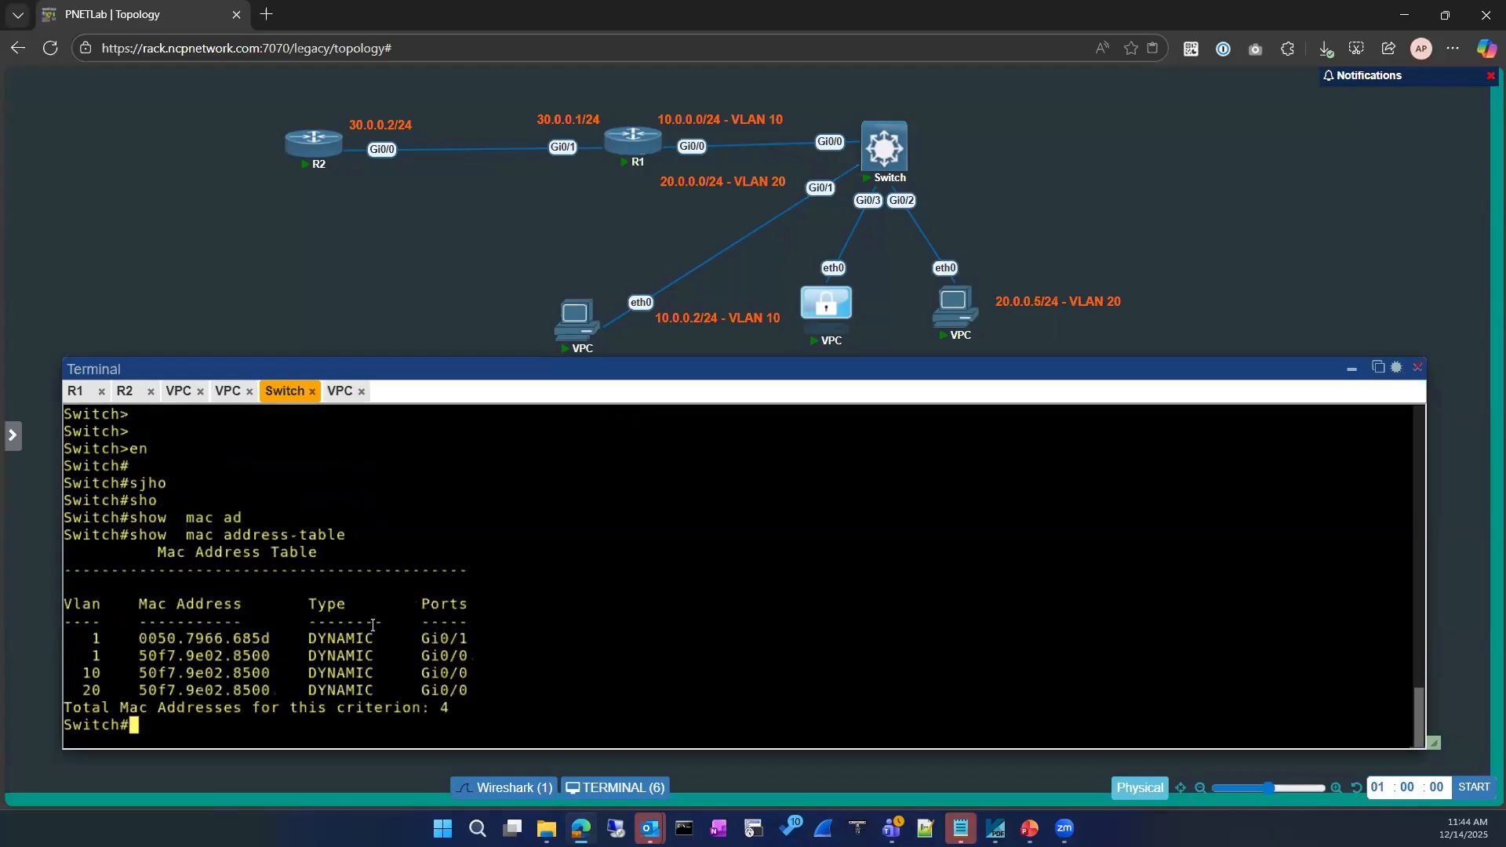
text(conf)
key(Tab)
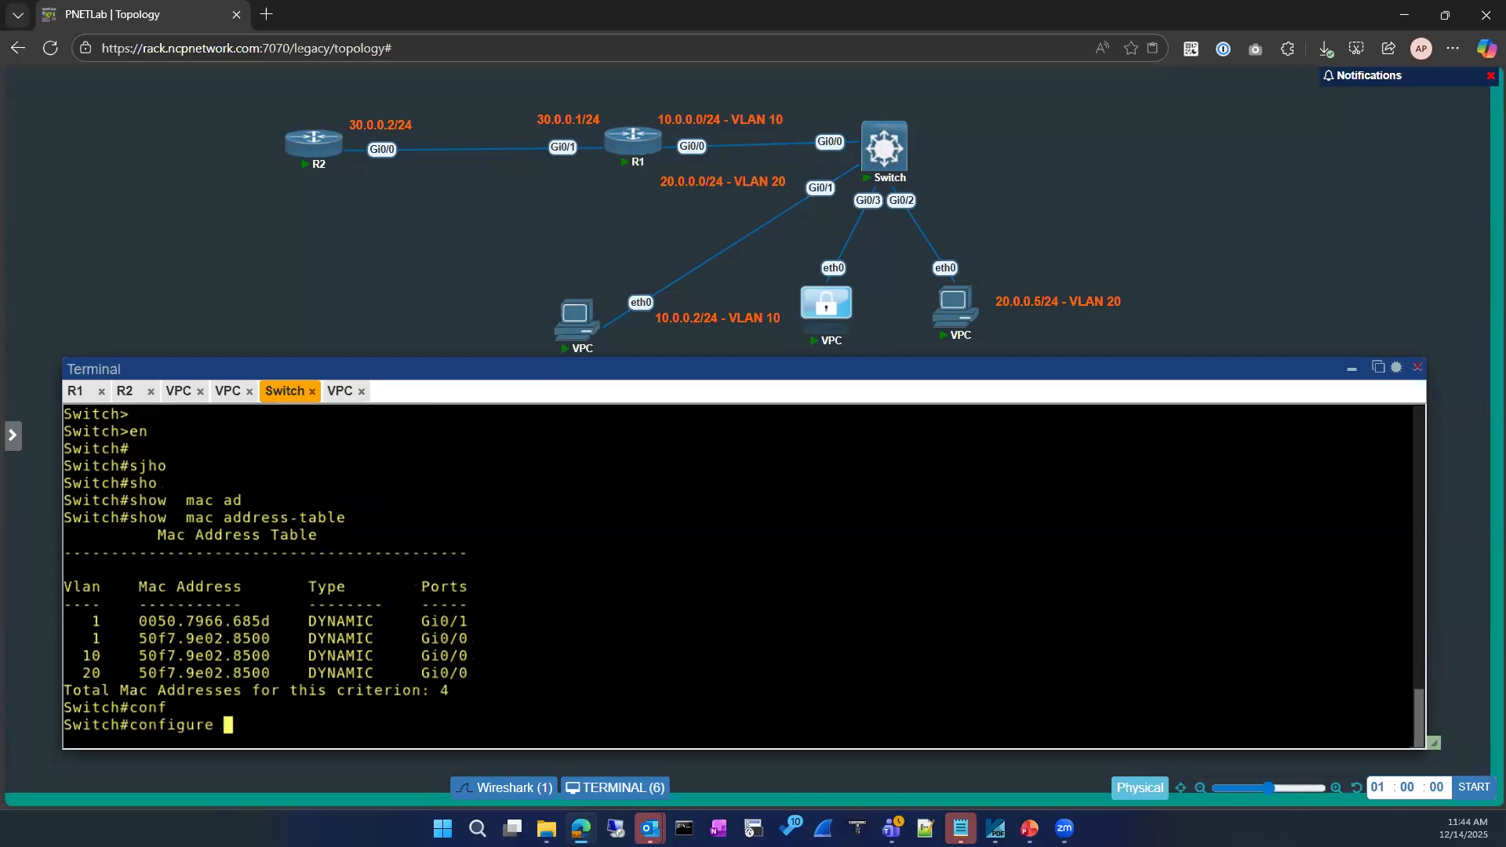
key(Return)
key(Return)
text(imt)
key(Return)
text(int)
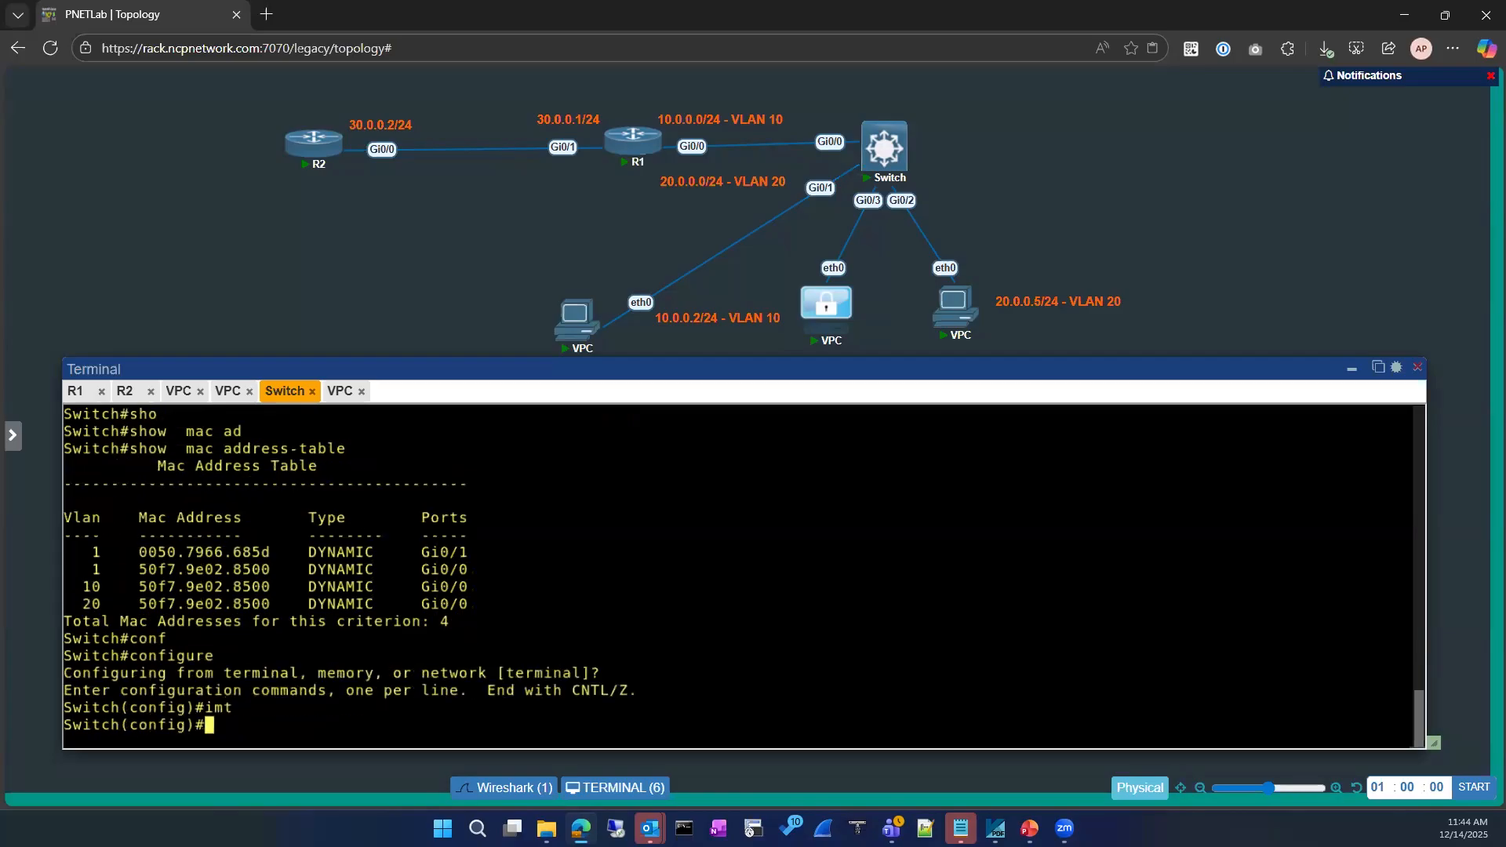
key(Tab)
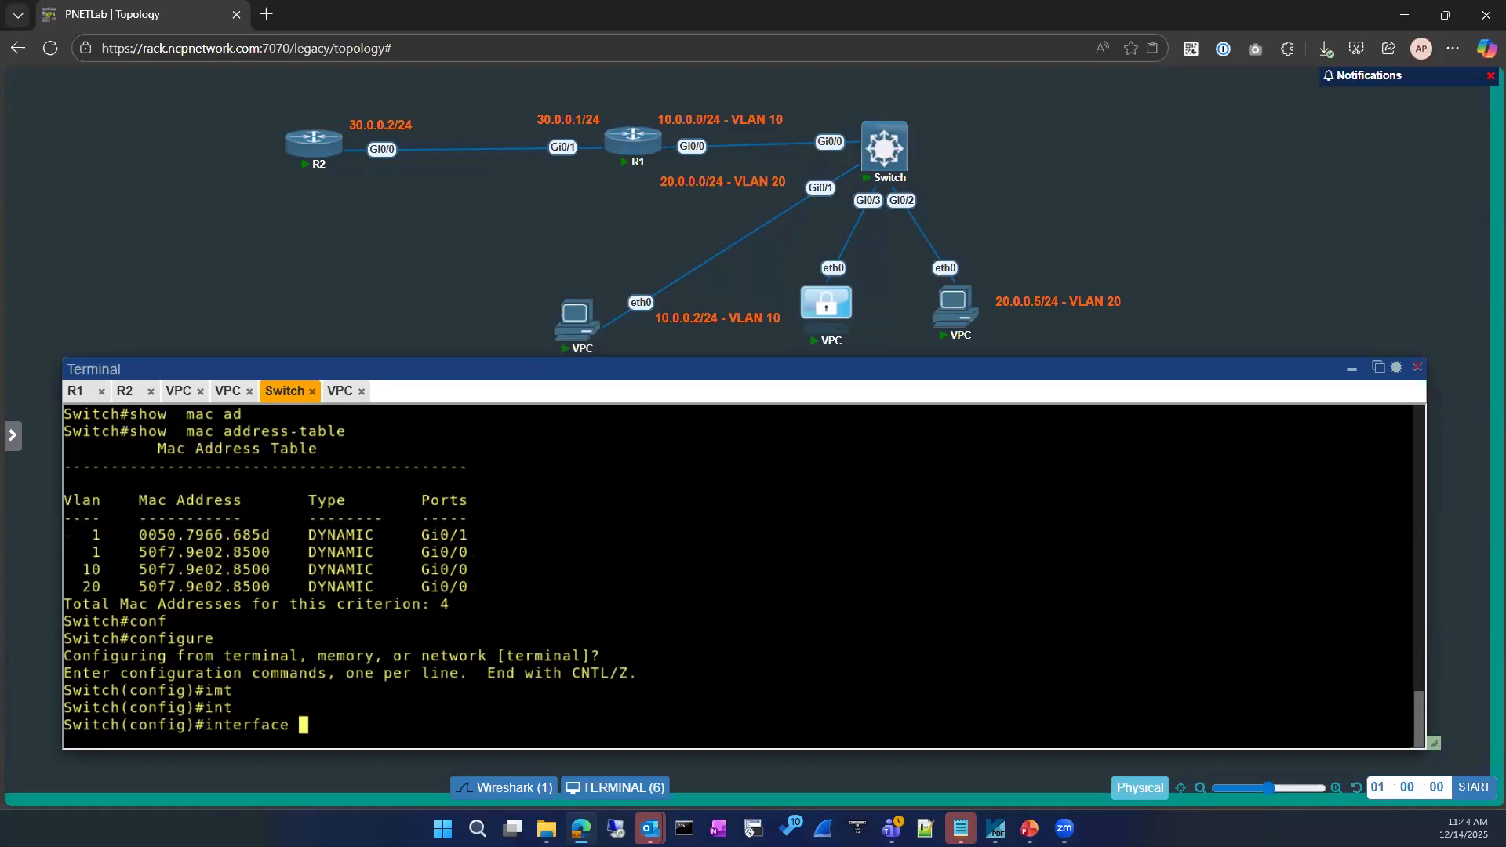
text(gi)
key(Tab)
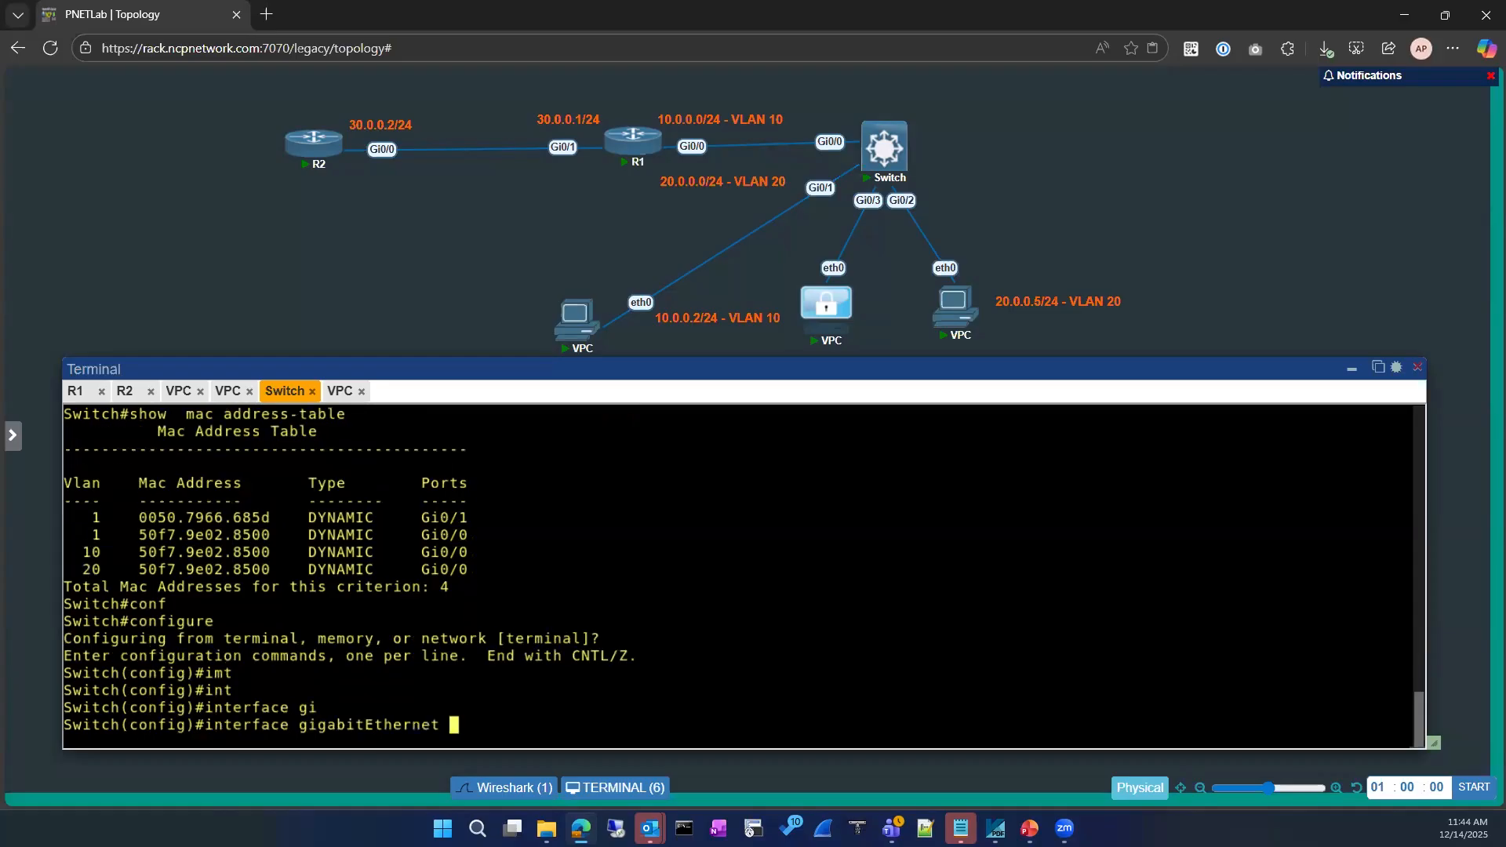
text(0/1)
key(Return)
Shut down and re-enable Gi0/1, then exit configuration mode
text(sh)
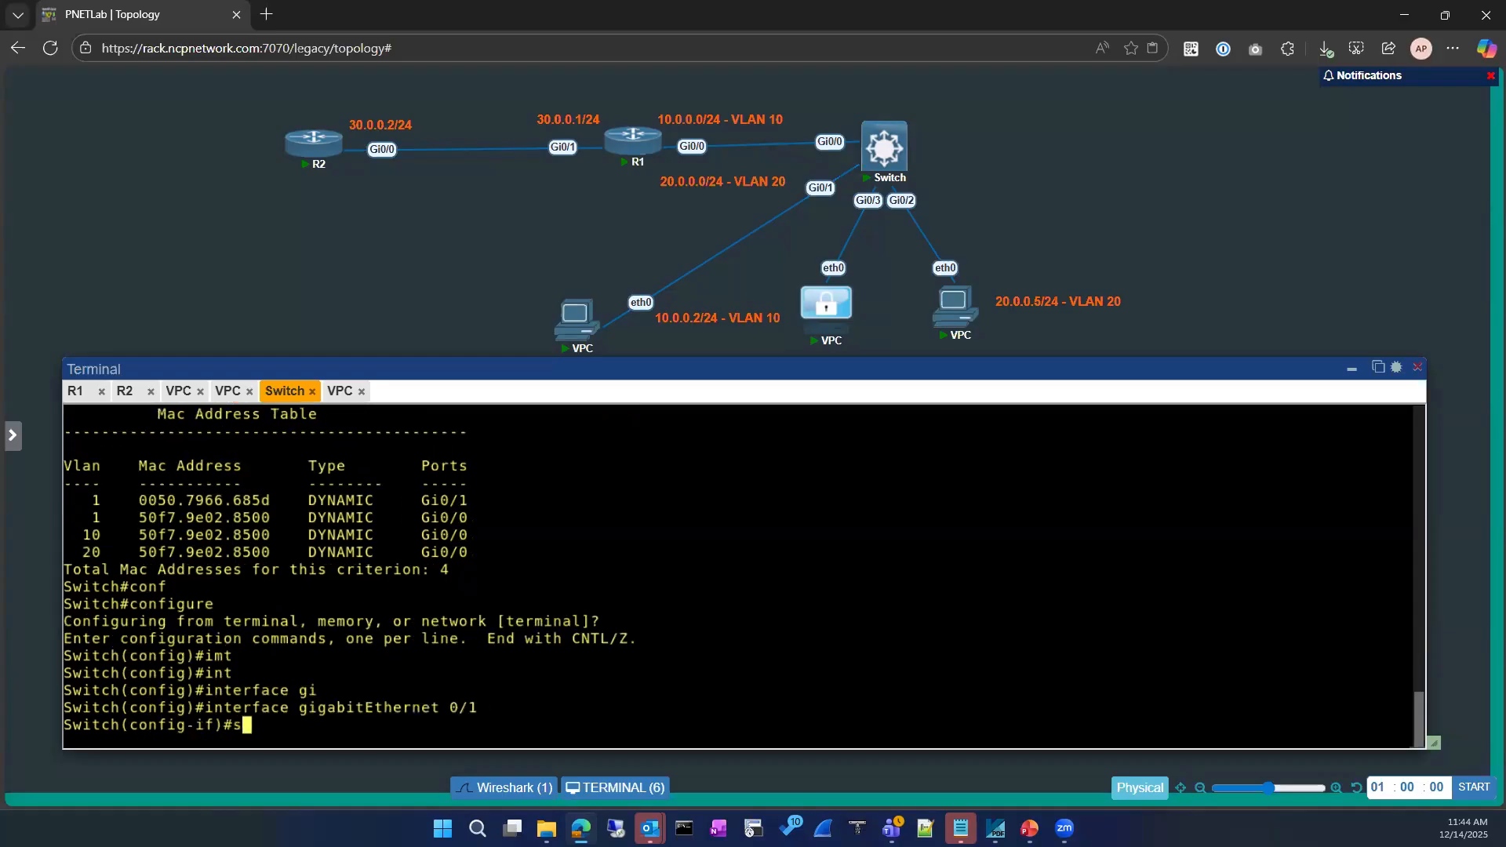
key(Return)
text(no sh)
key(Return)
text(exit)
key(Return)
key(Return)
text(exit)
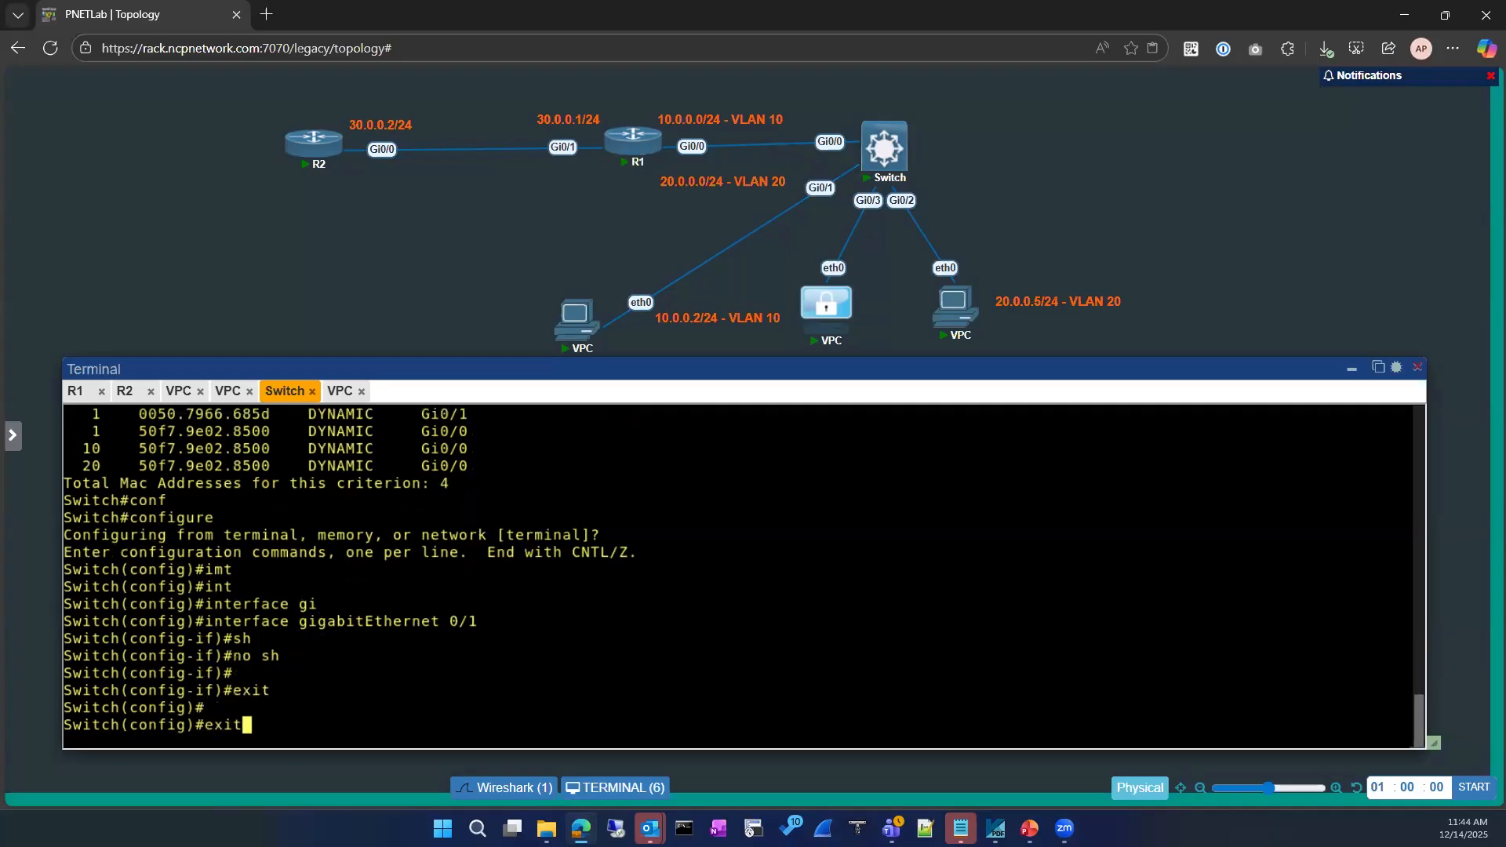
key(Return)
key(Return)
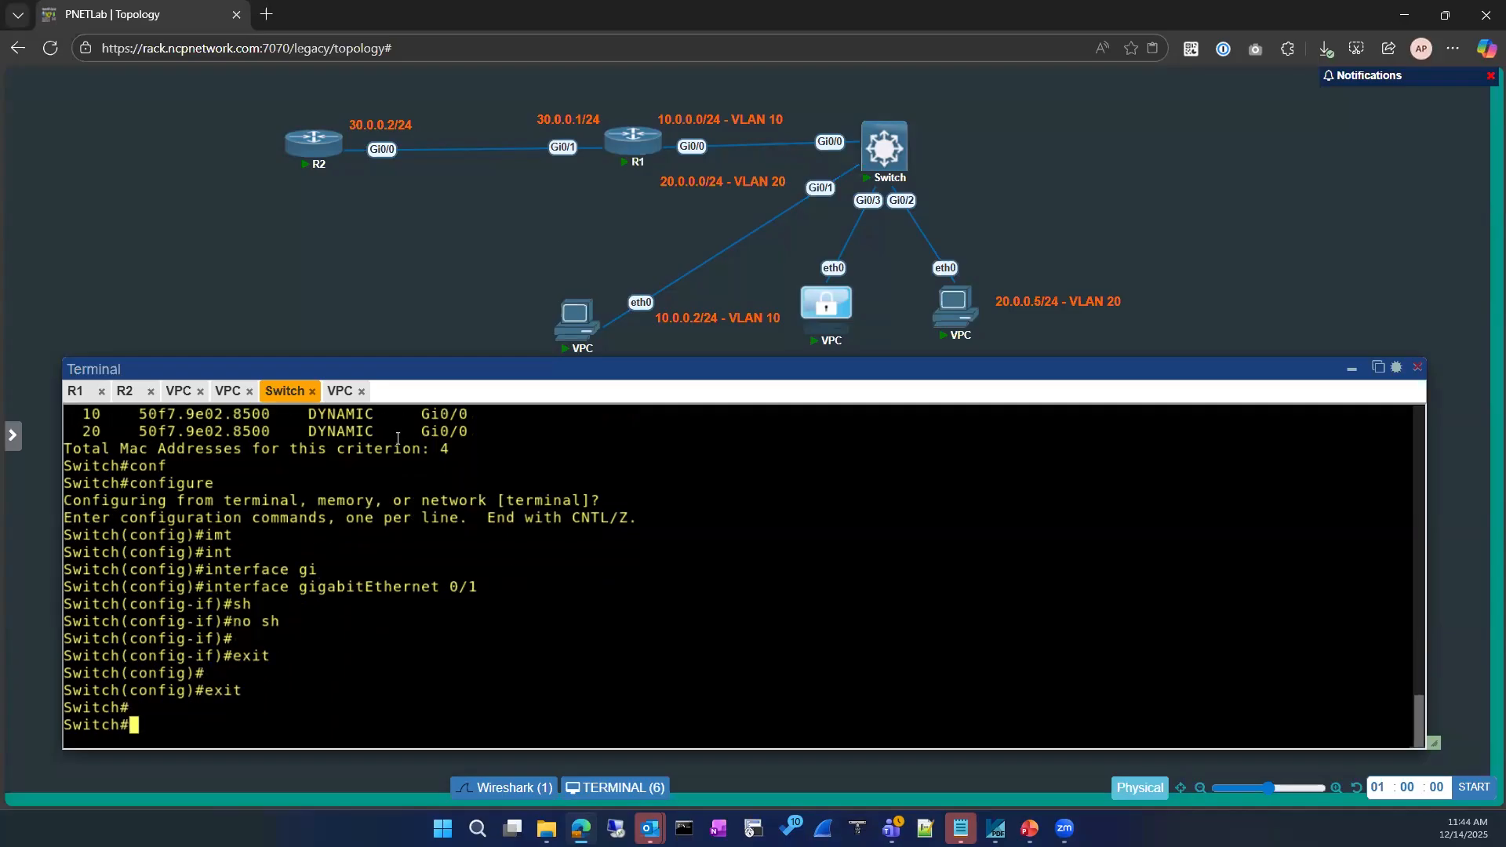
Re-run the ping to gateway 10.0.0.1 from the 10.0.0.3 VPC
click(228, 392)
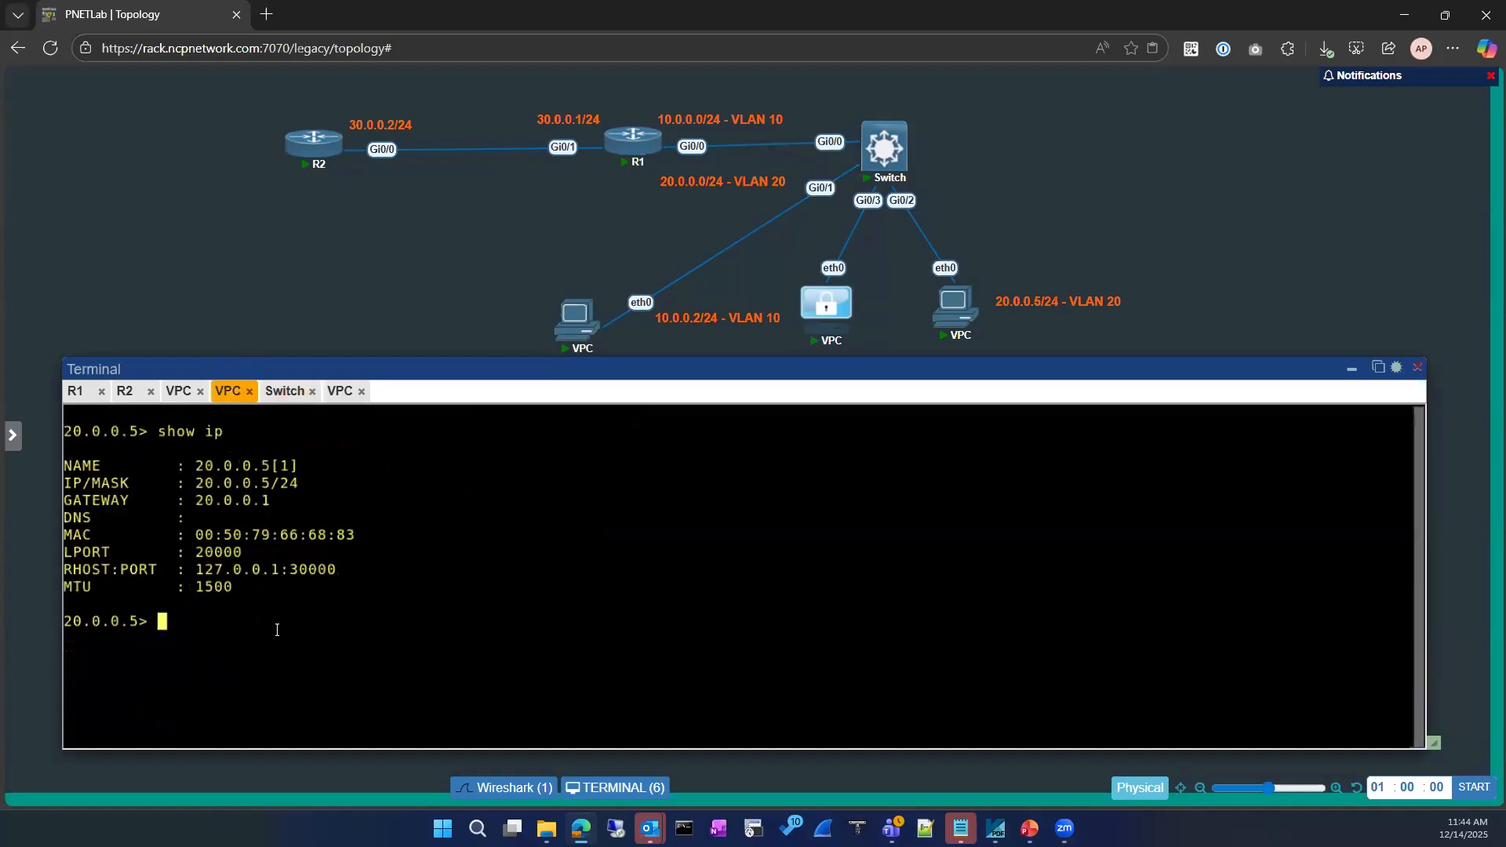
click(341, 393)
key(Up)
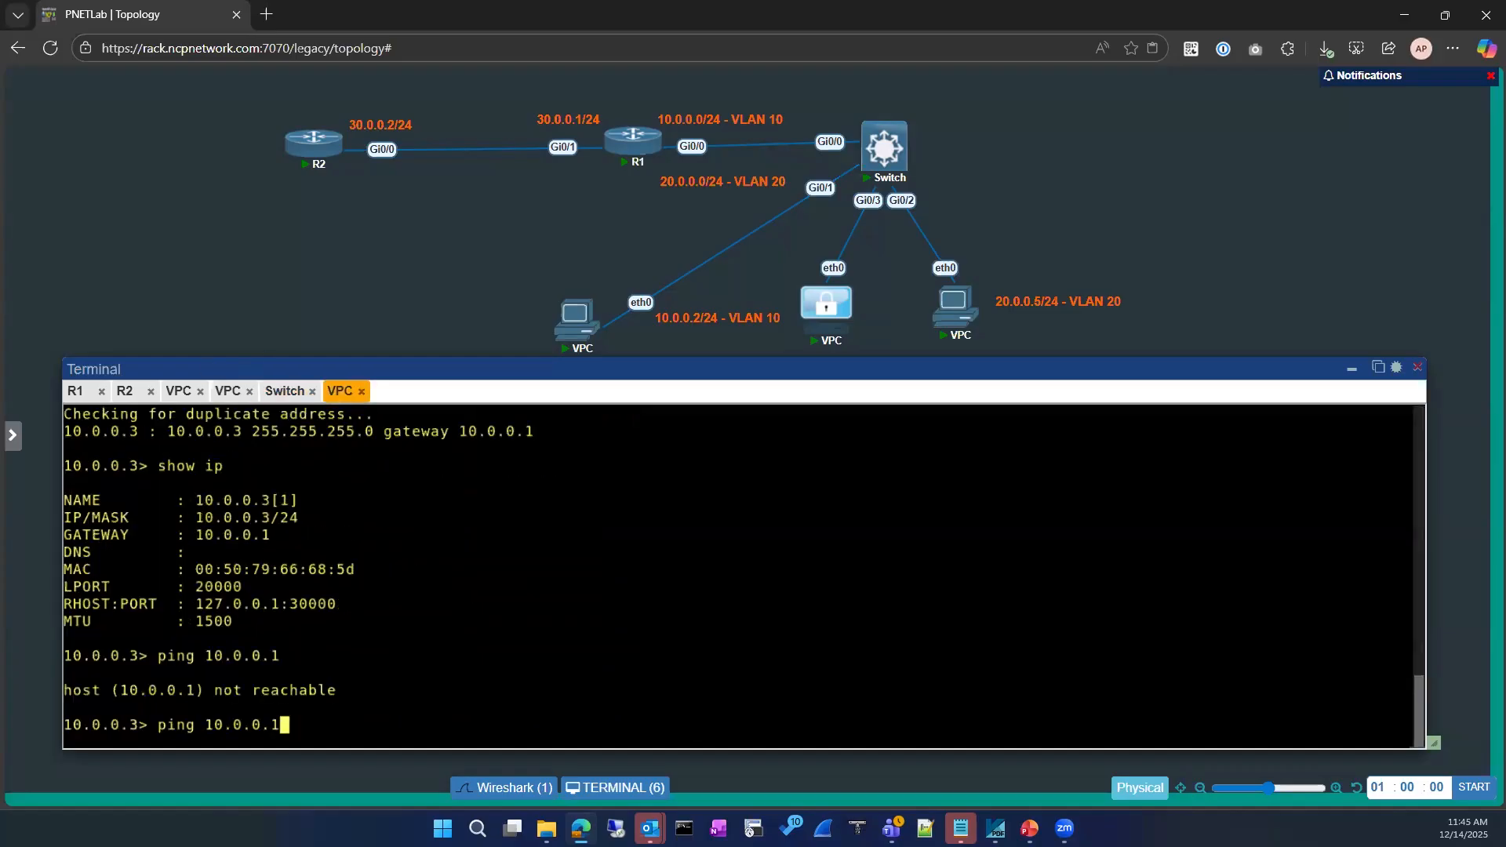
key(Return)
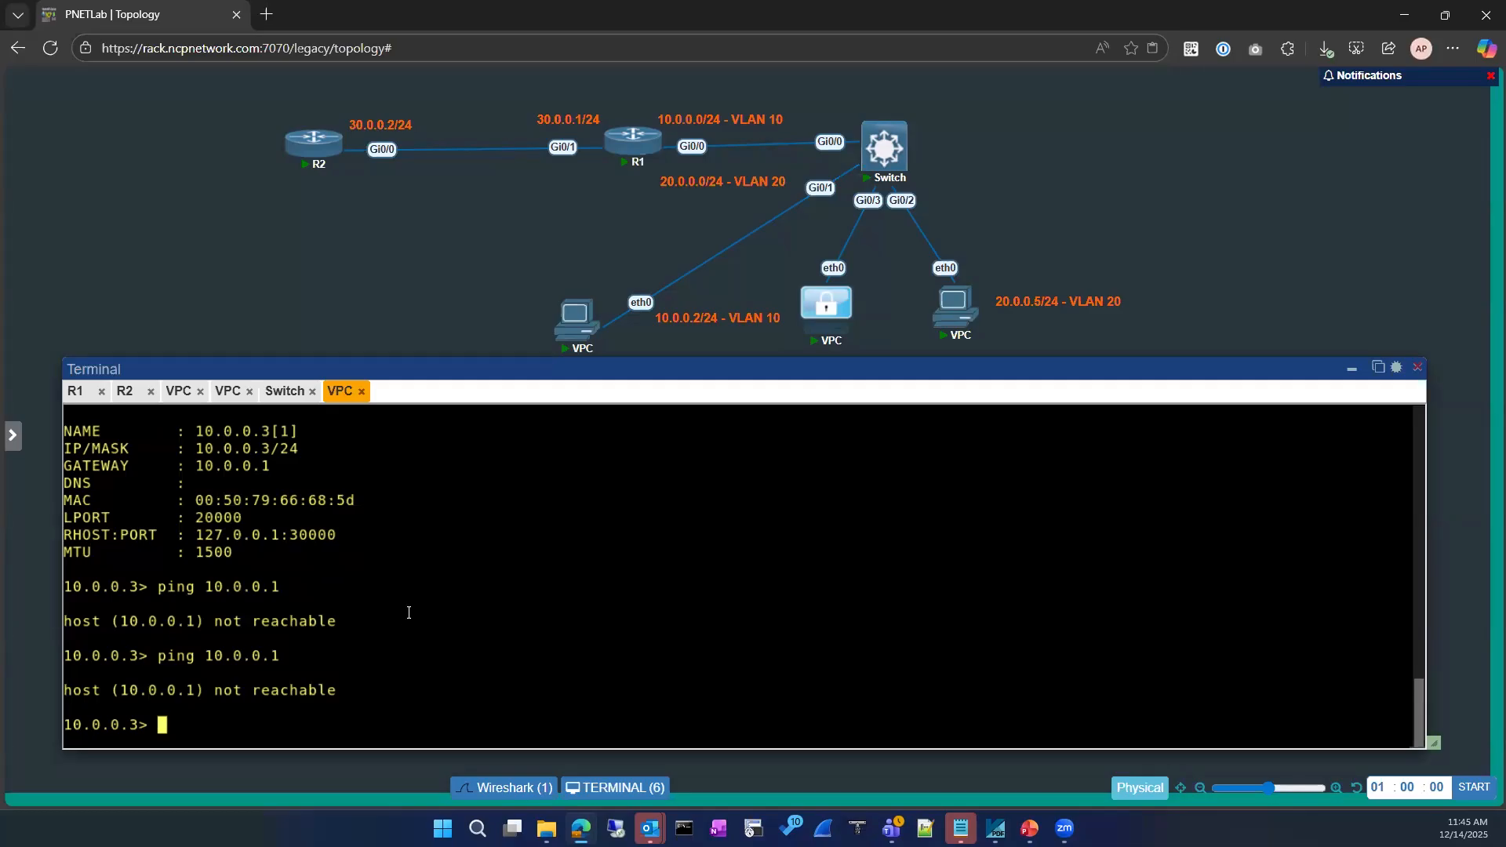
drag(179, 430, 298, 432)
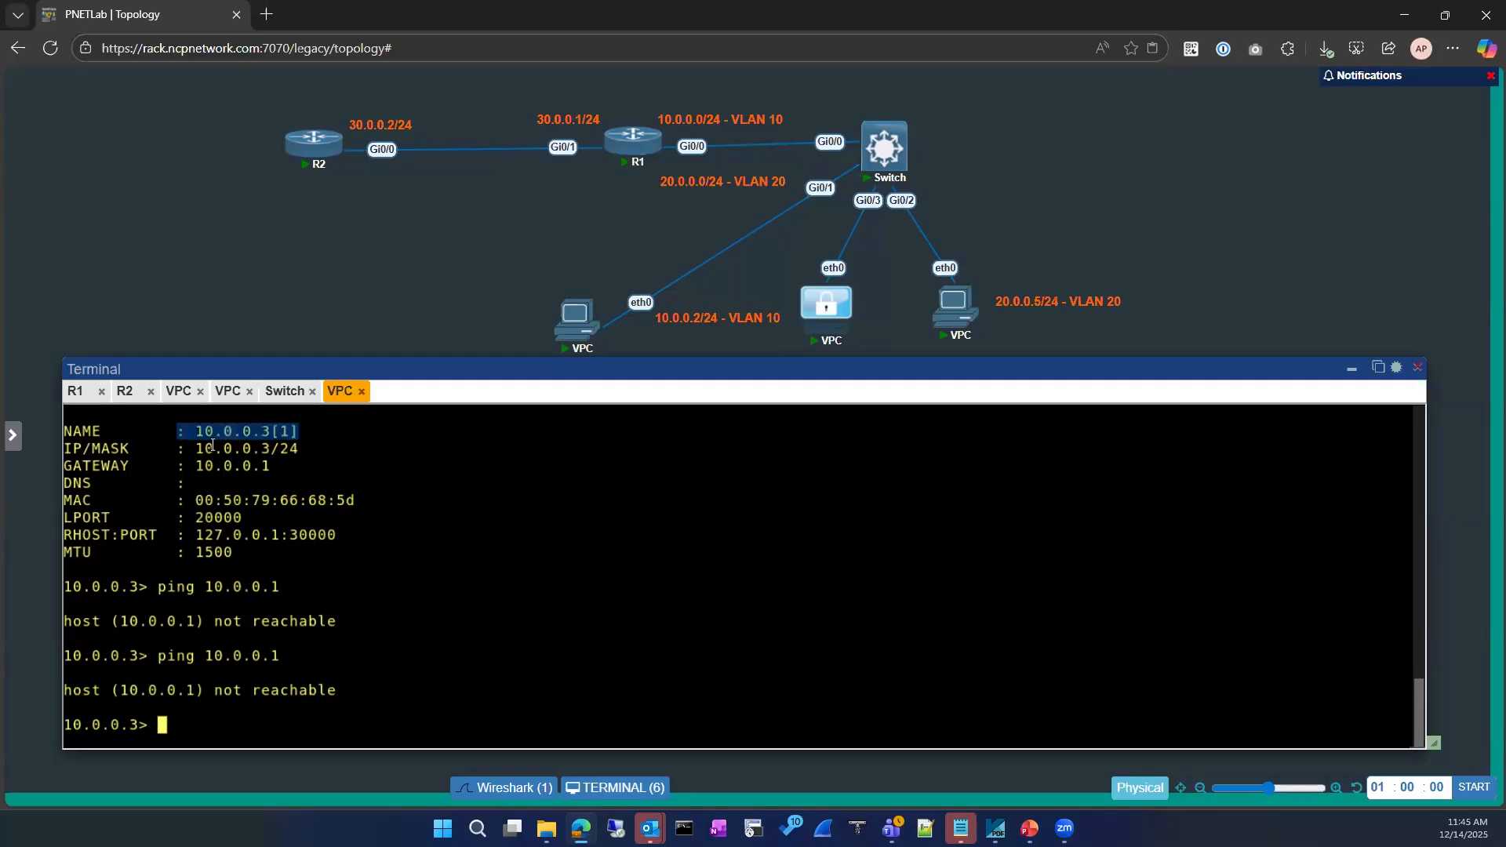
drag(188, 466, 272, 467)
click(394, 583)
Ping the VPC's own address 10.0.0.3, then ping 10.0.0.1 again
text(ping 10.0.0.)
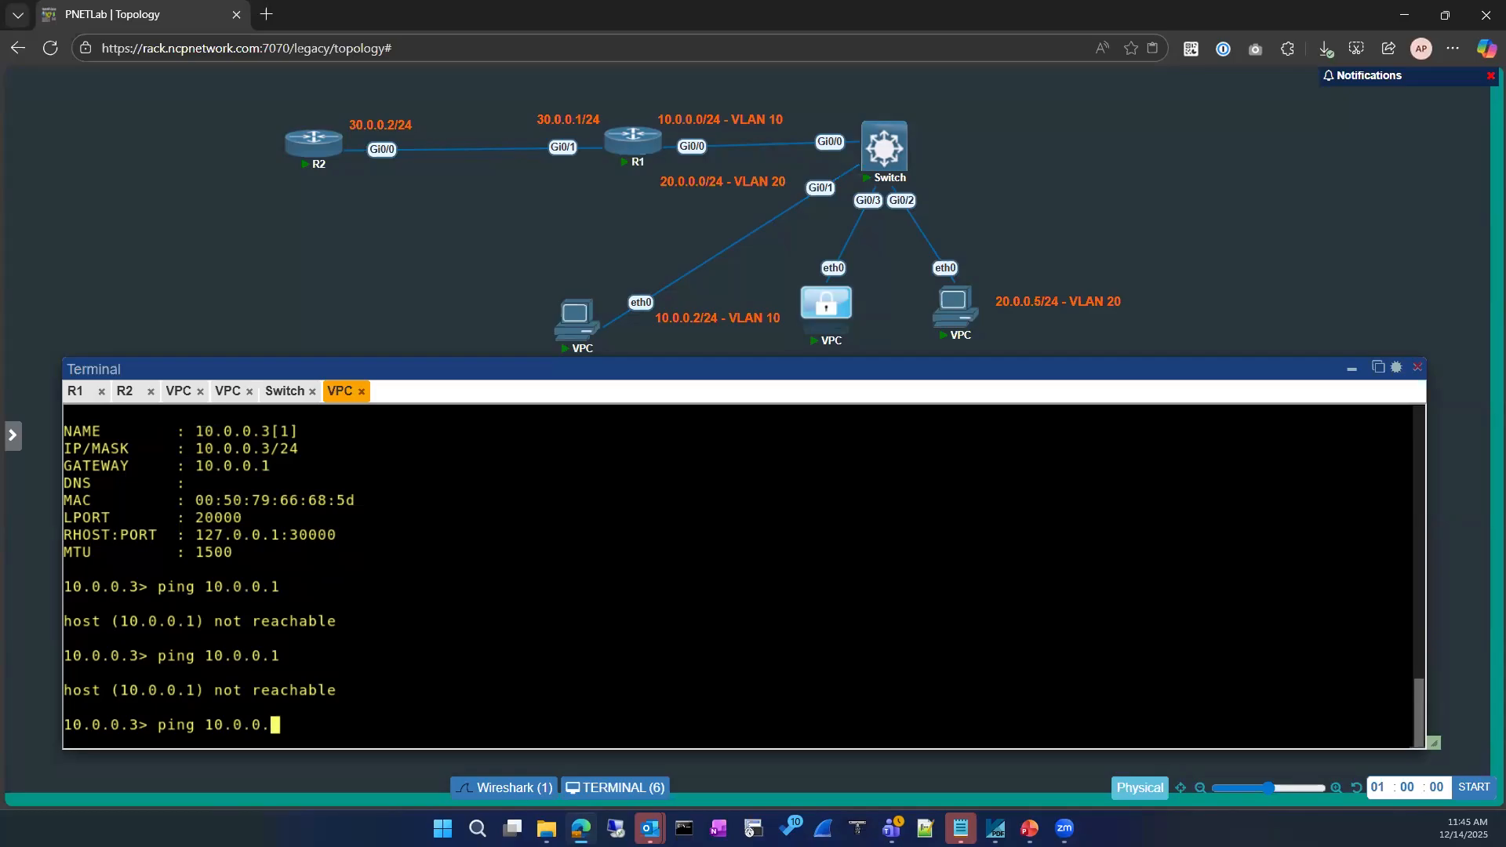
text(3)
key(Return)
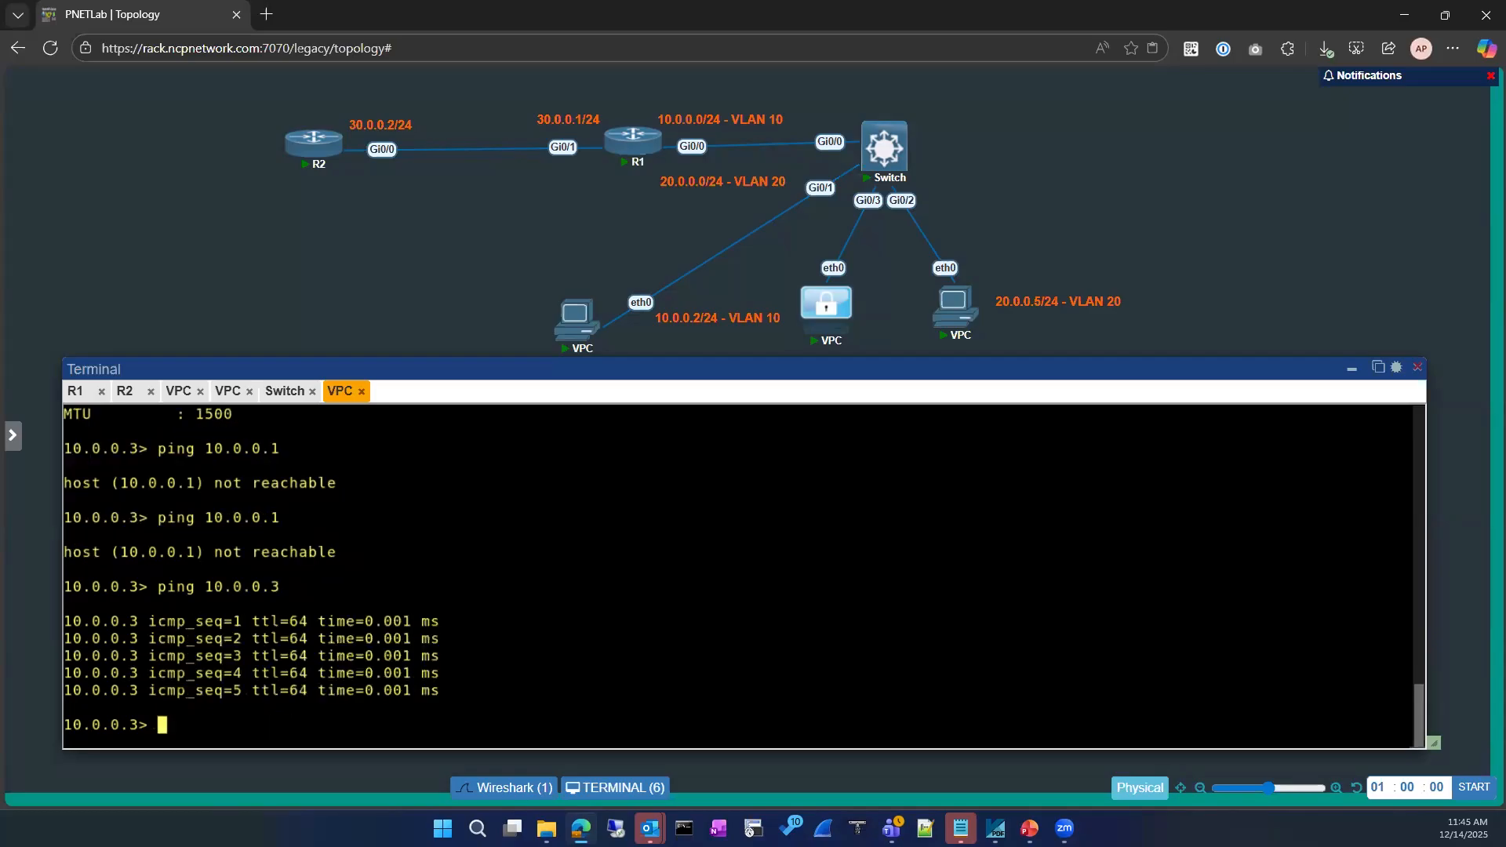
key(Up)
key(BackSpace)
text(1)
key(Return)
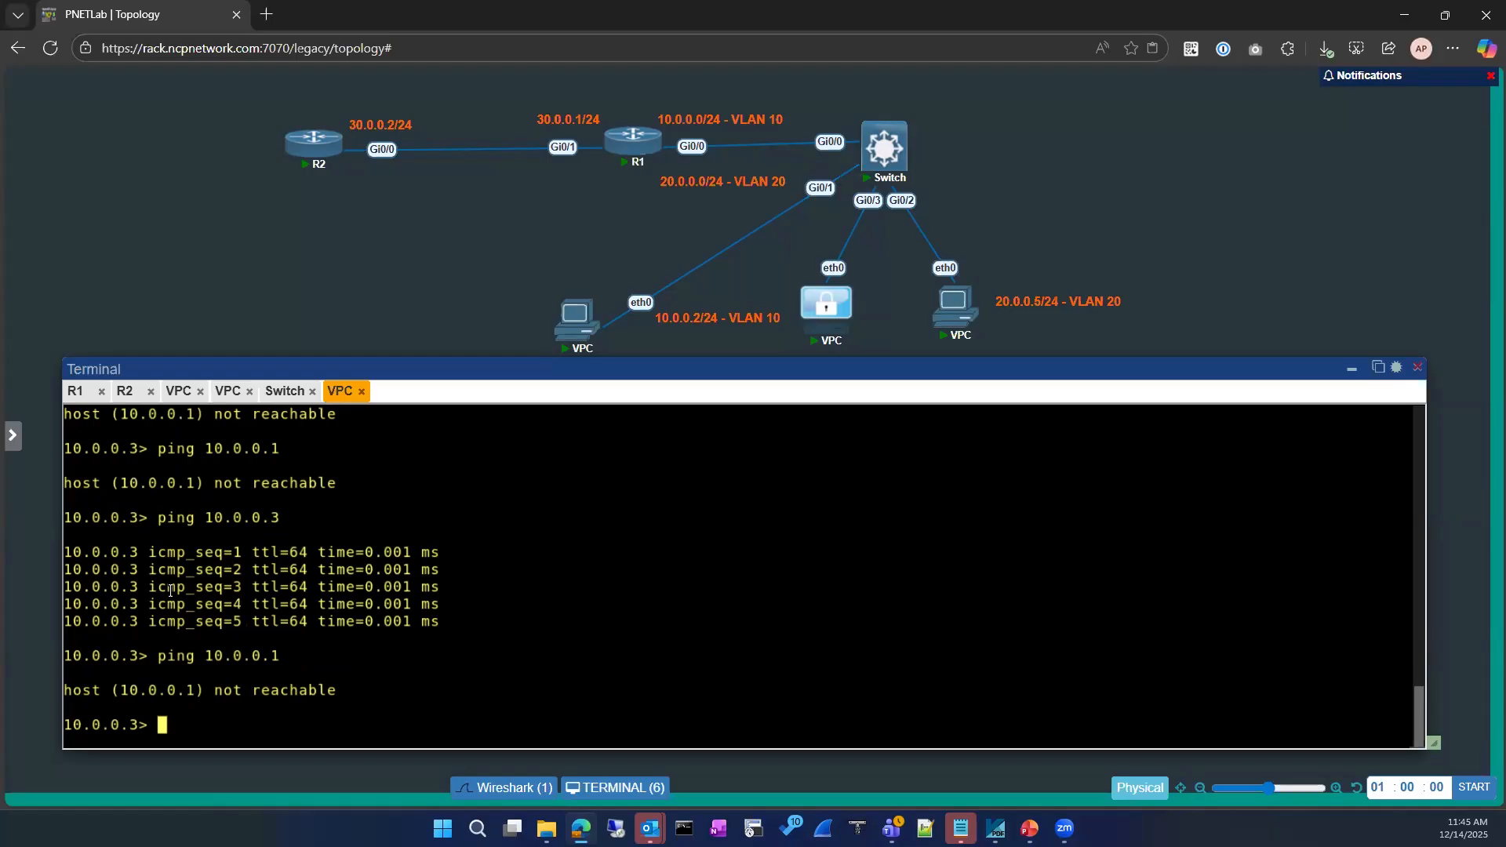
Display the Switch's MAC address table
click(284, 390)
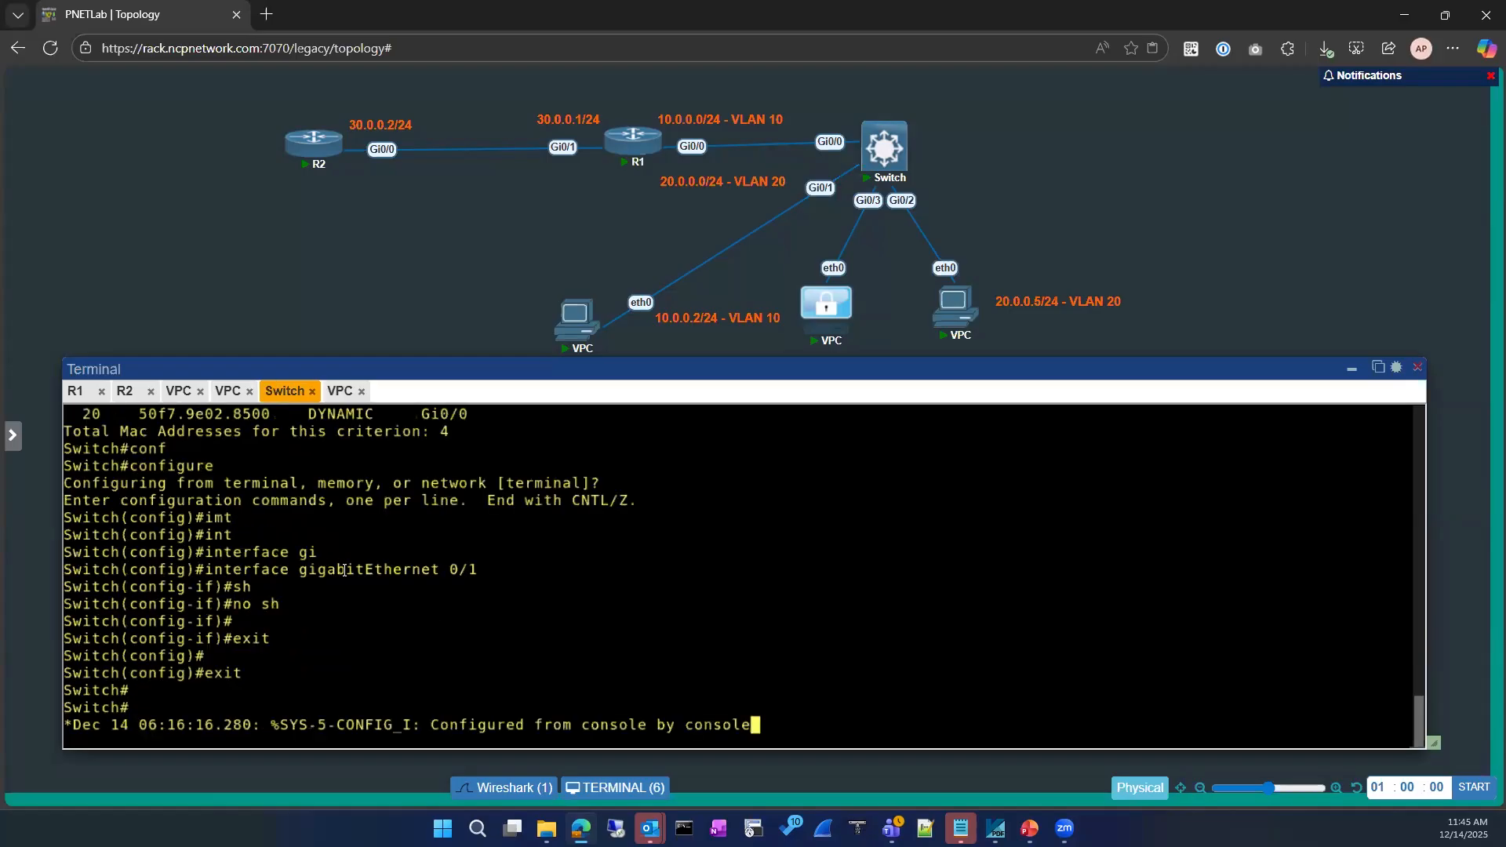
key(Return)
key(Return)
text(sho)
key(Tab)
text(mac ad)
key(Tab)
key(Return)
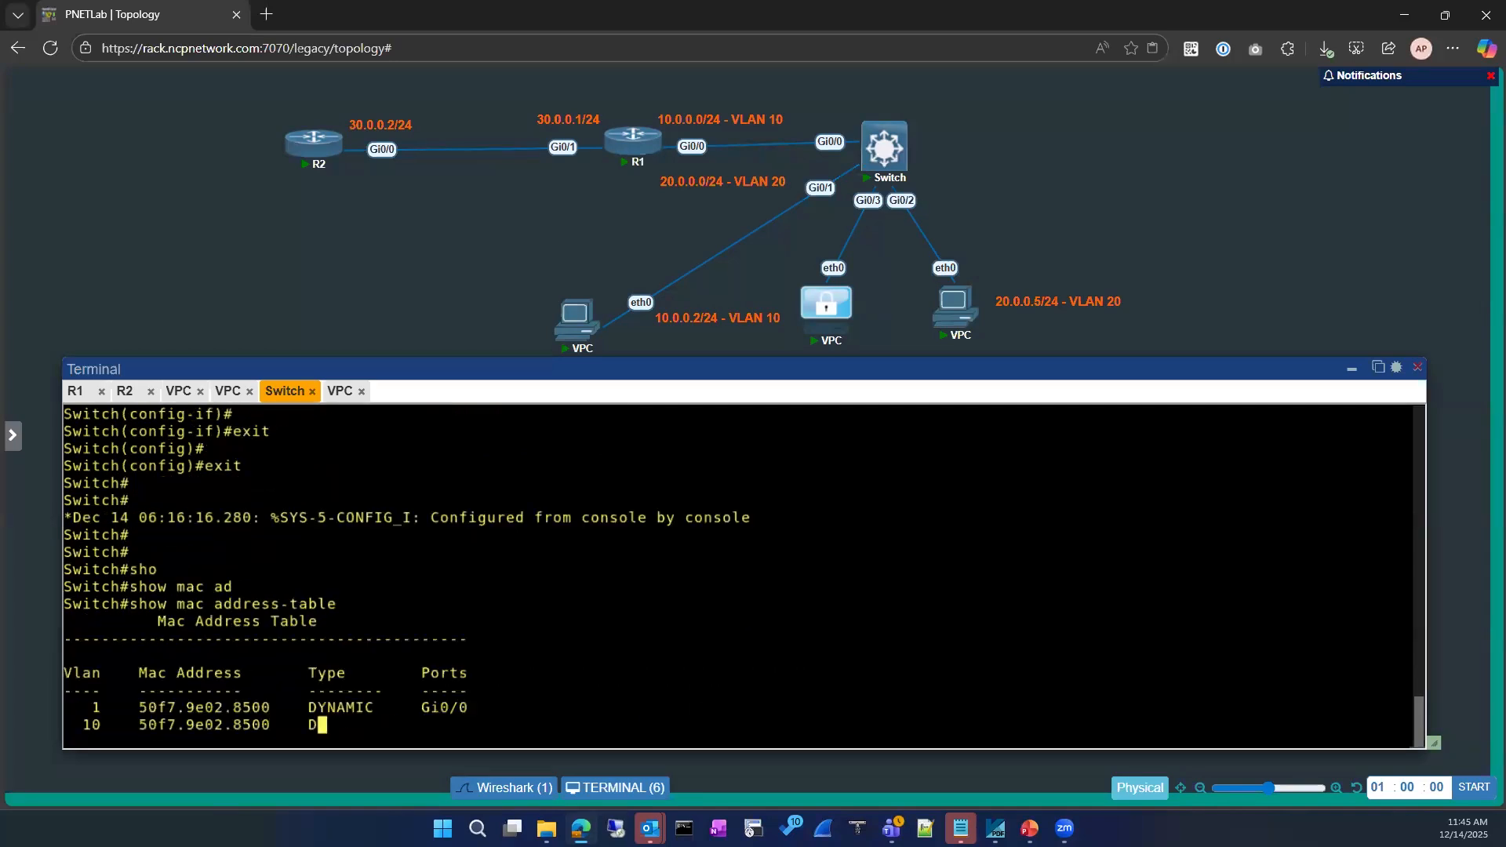
Make GigabitEthernet 0/1 an access port in VLAN 10
text(conf)
key(Tab)
key(Return)
text(interface)
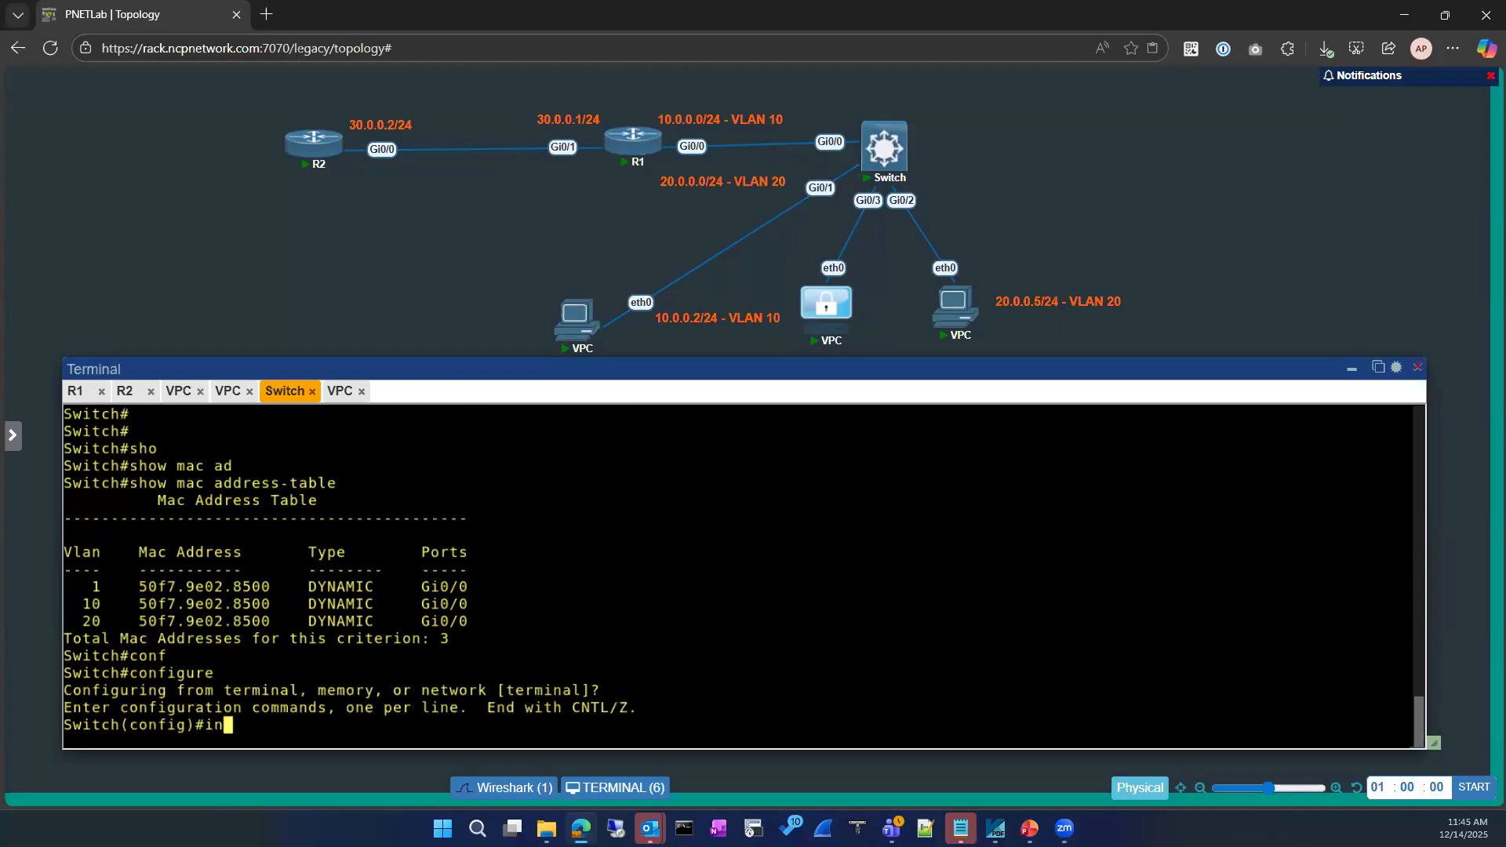
key(Tab)
text(gi)
key(Tab)
text(0/1)
key(Return)
text(sw)
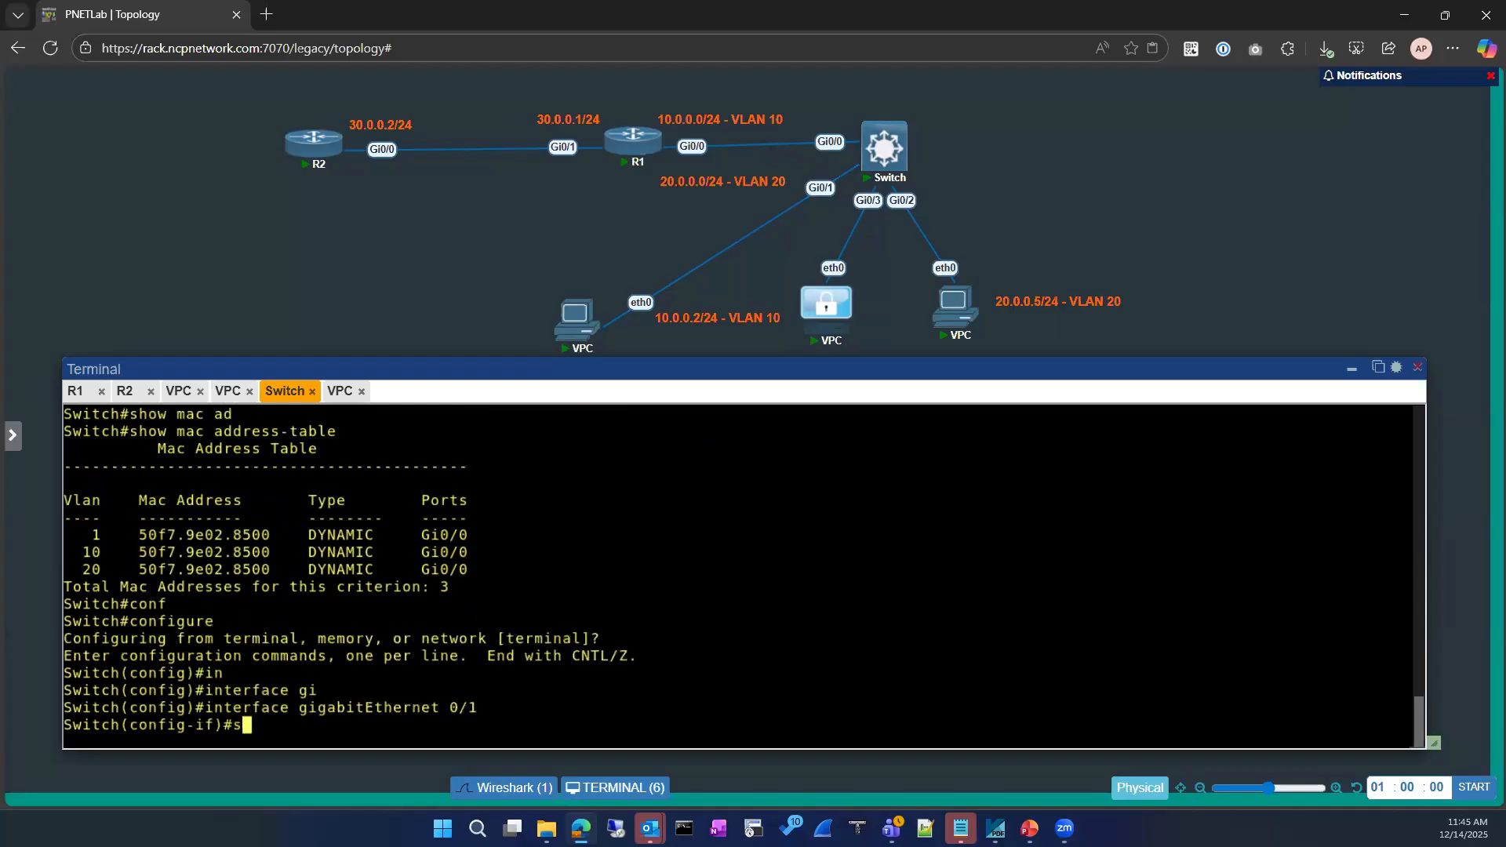
key(Tab)
text(ac)
key(Tab)
text(vl)
key(Tab)
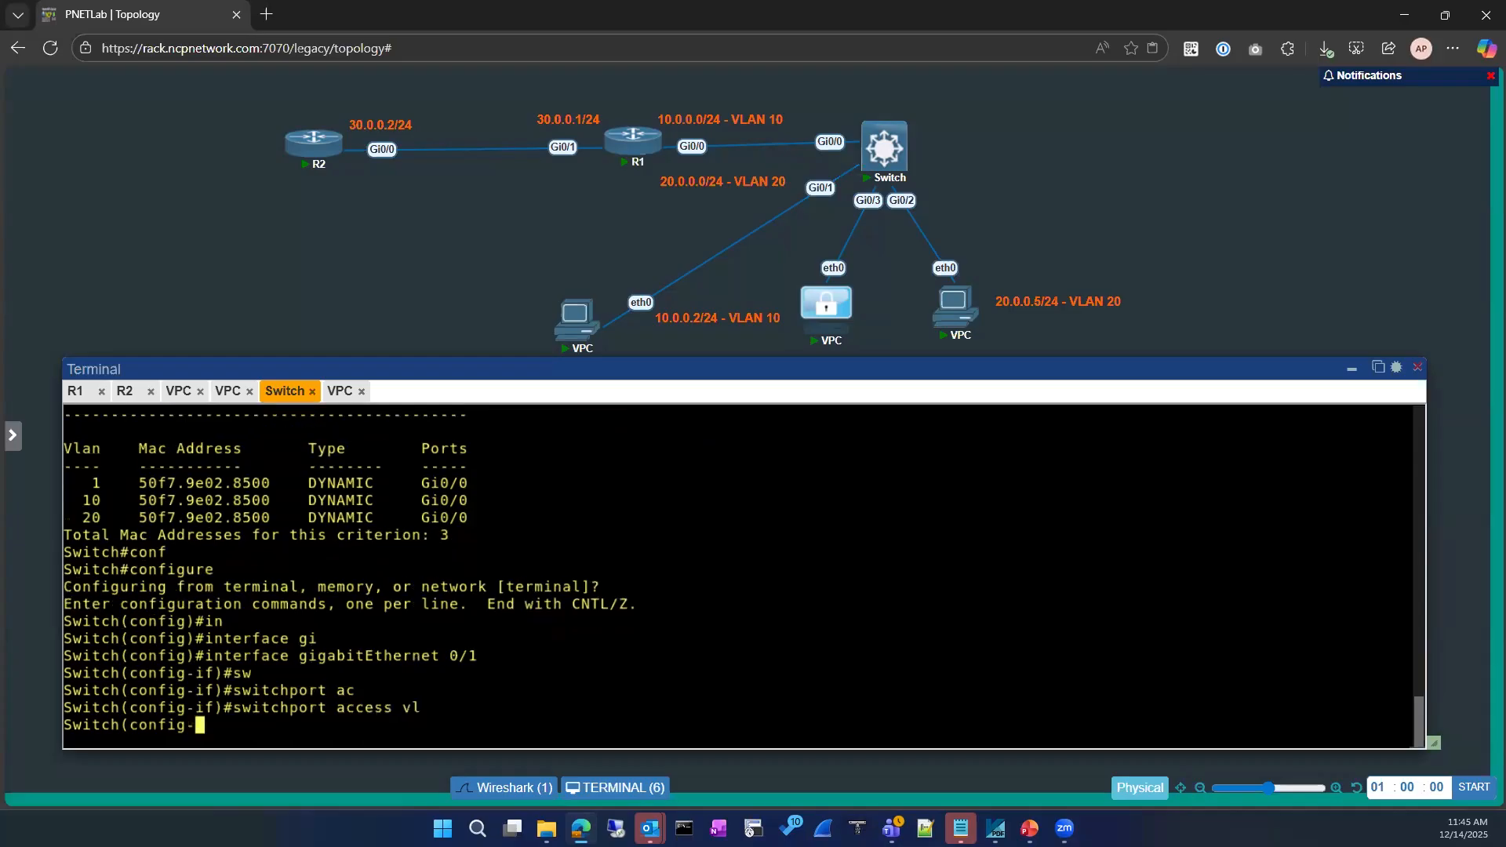
text(10)
key(Return)
Exit configuration mode and stage show mac address-table at the prompt
key(Return)
text(exit)
key(Return)
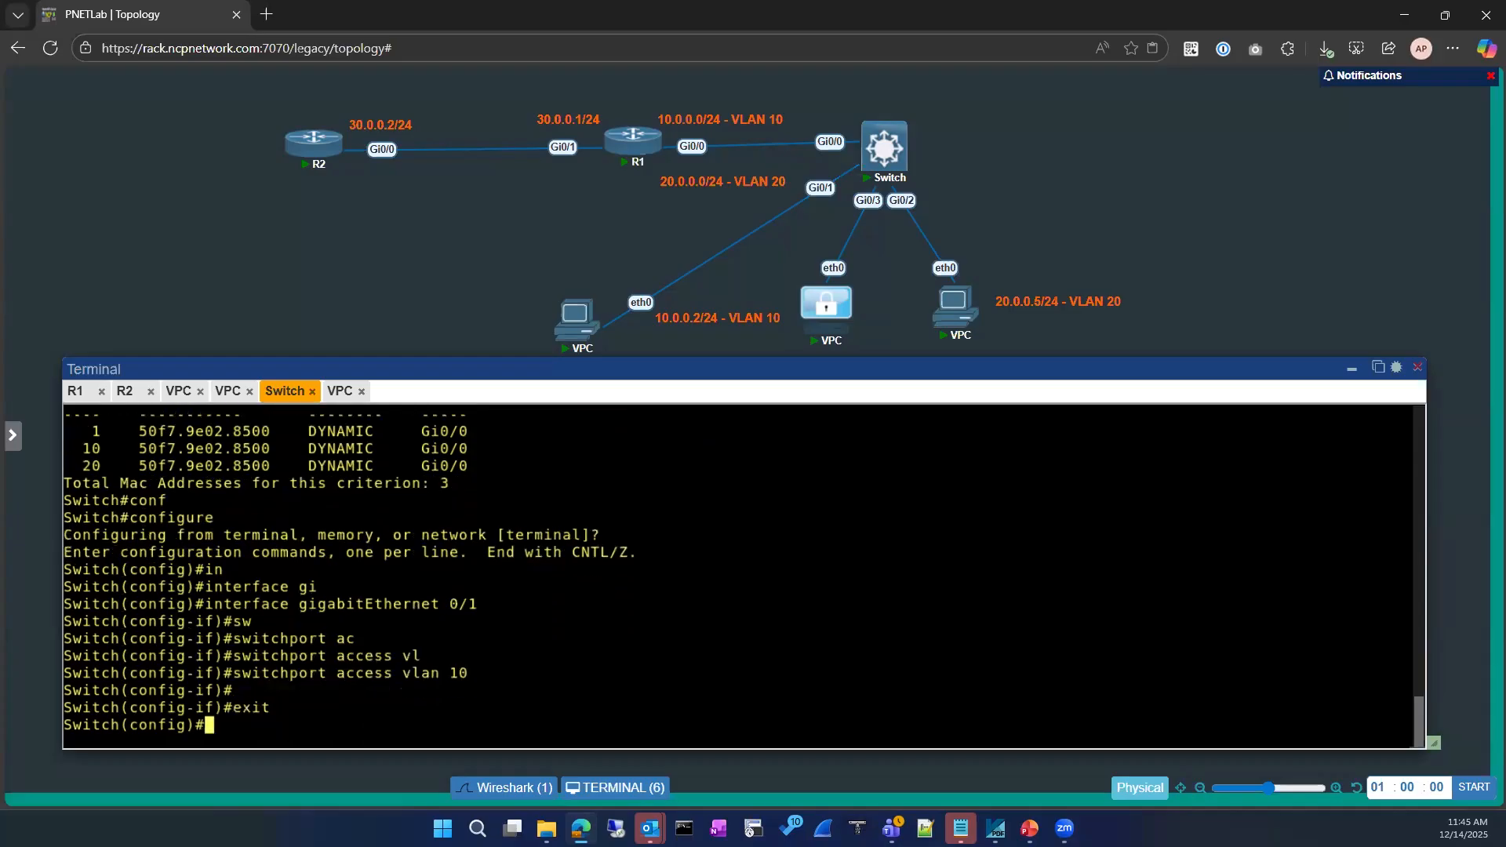
text(exit)
key(Return)
key(Return)
text(sho)
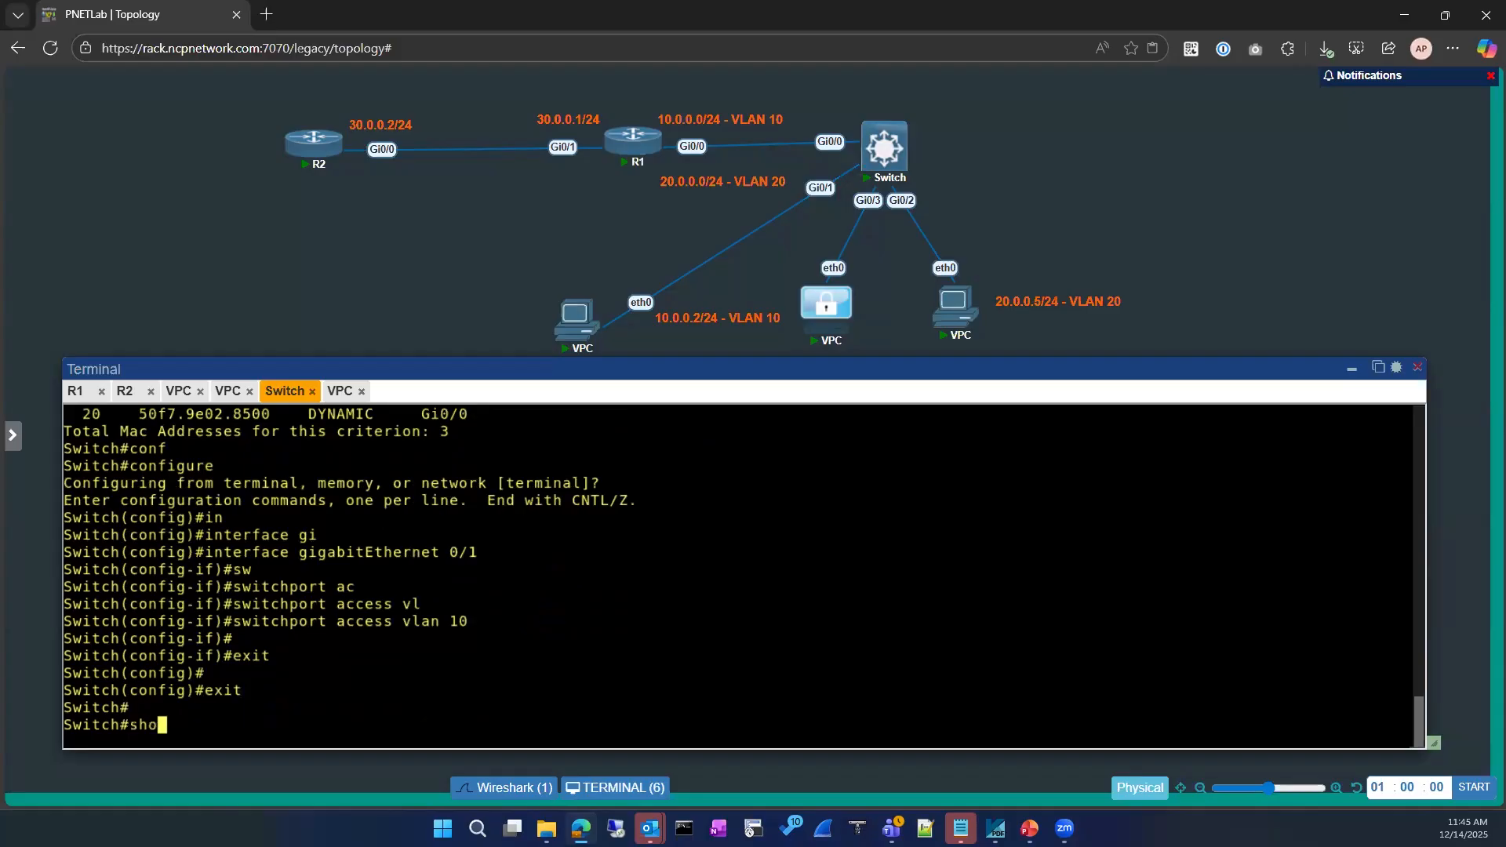
key(Tab)
key(Return)
key(Return)
key(Return)
text(sj)
key(Tab)
key(BackSpace)
key(BackSpace)
text(sho)
key(Tab)
text(mac ad)
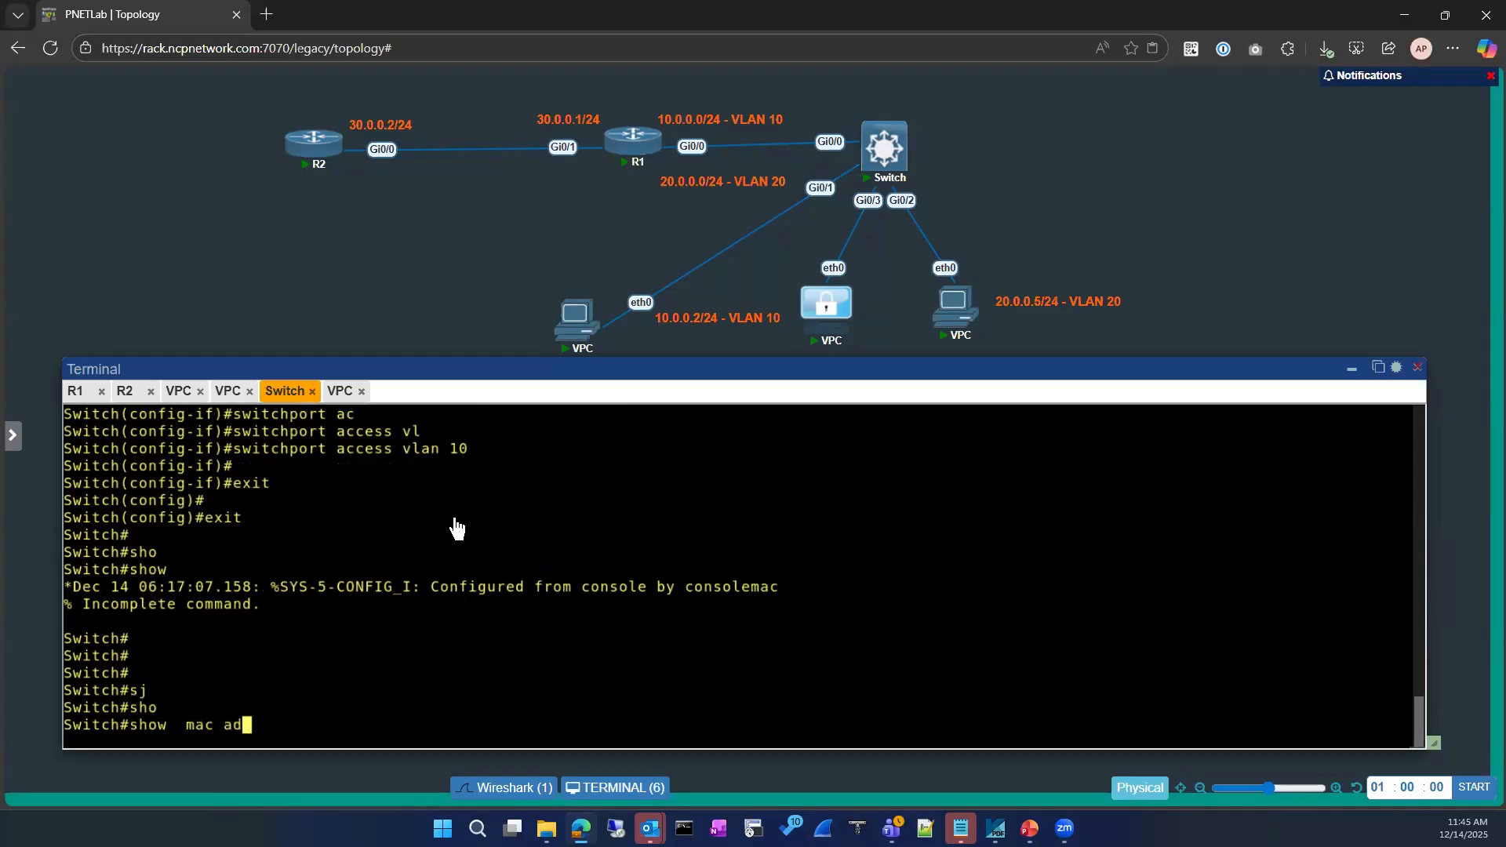
key(Tab)
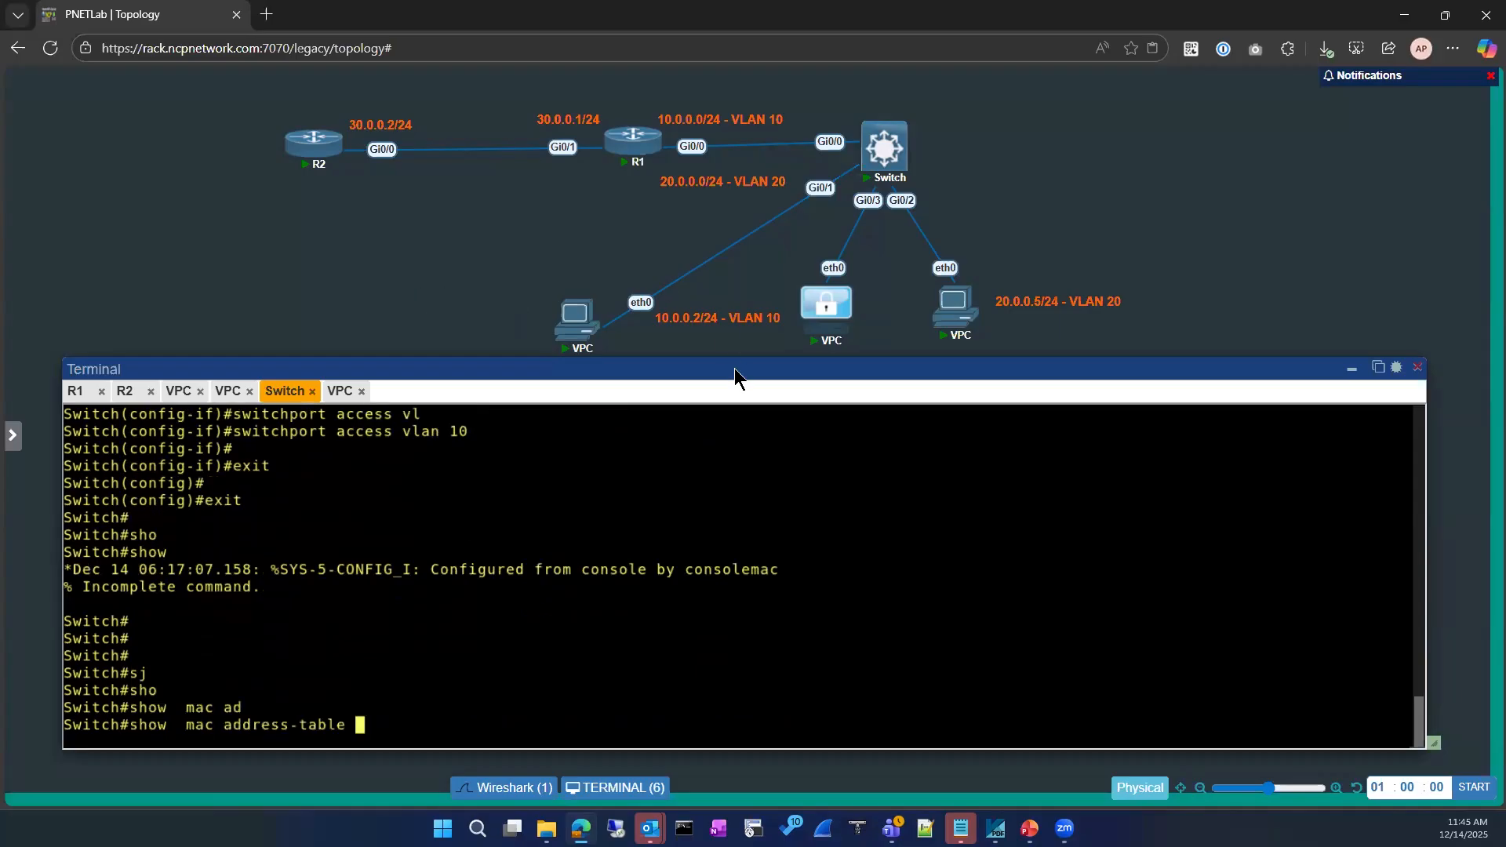
Move the VLAN 10 label above-left of the left VPC and change it to '10.0.0.3/24 - VLAN 10'
right_click(718, 323)
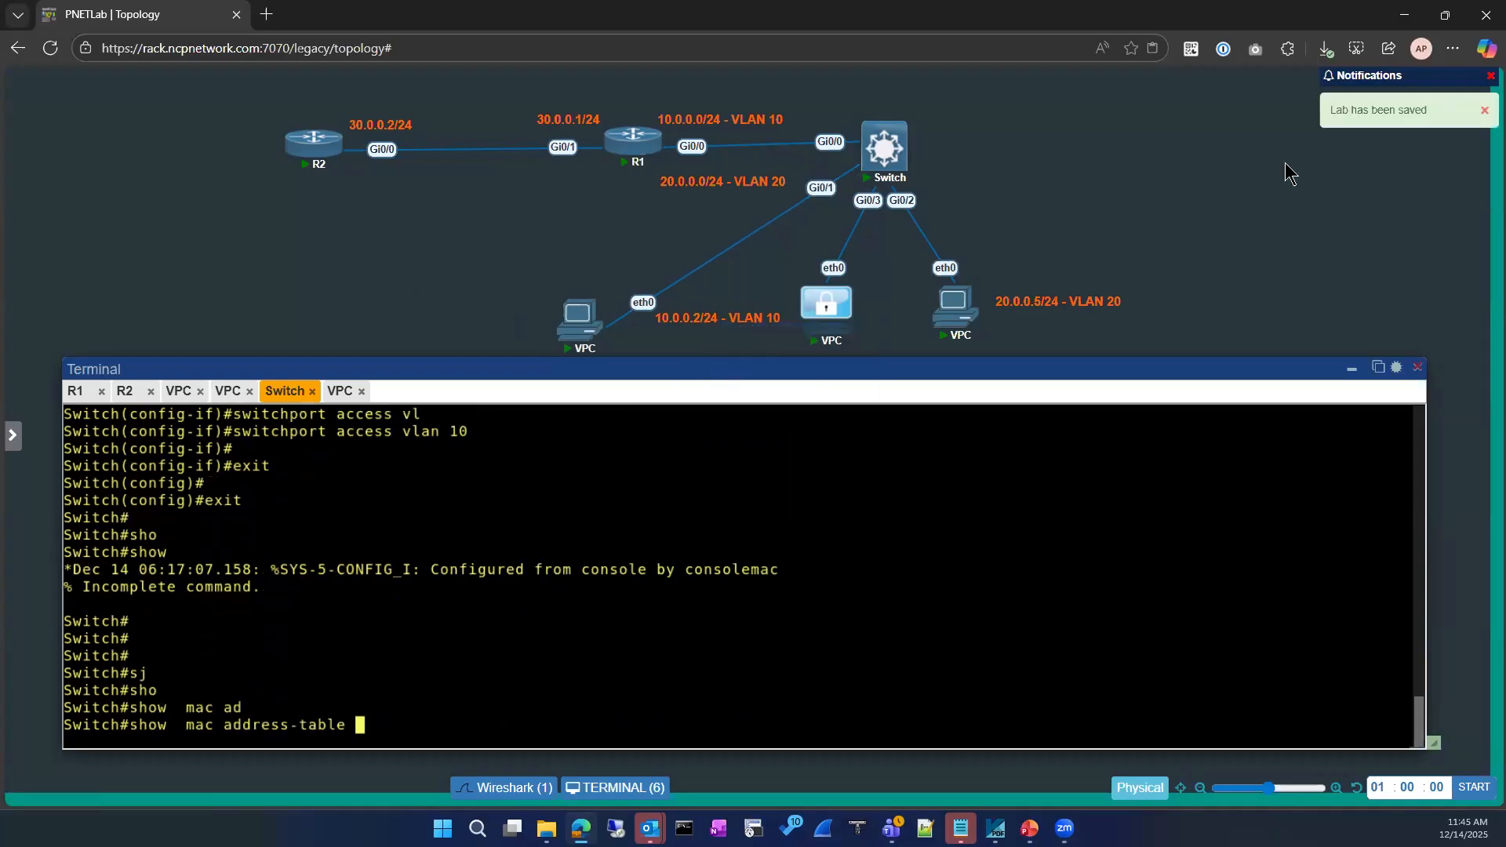
click(1351, 371)
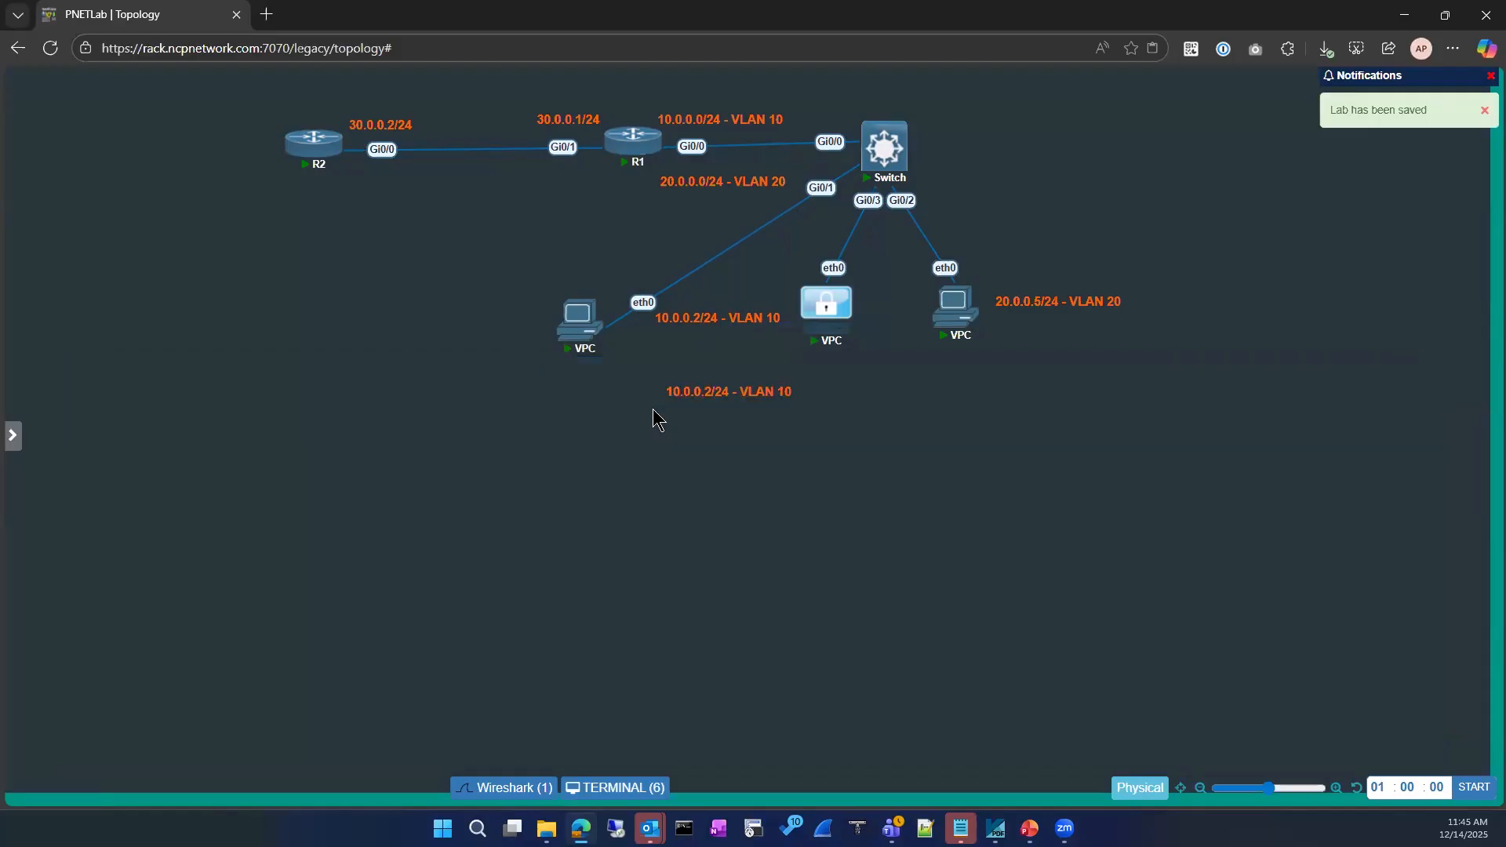
drag(743, 390, 465, 315)
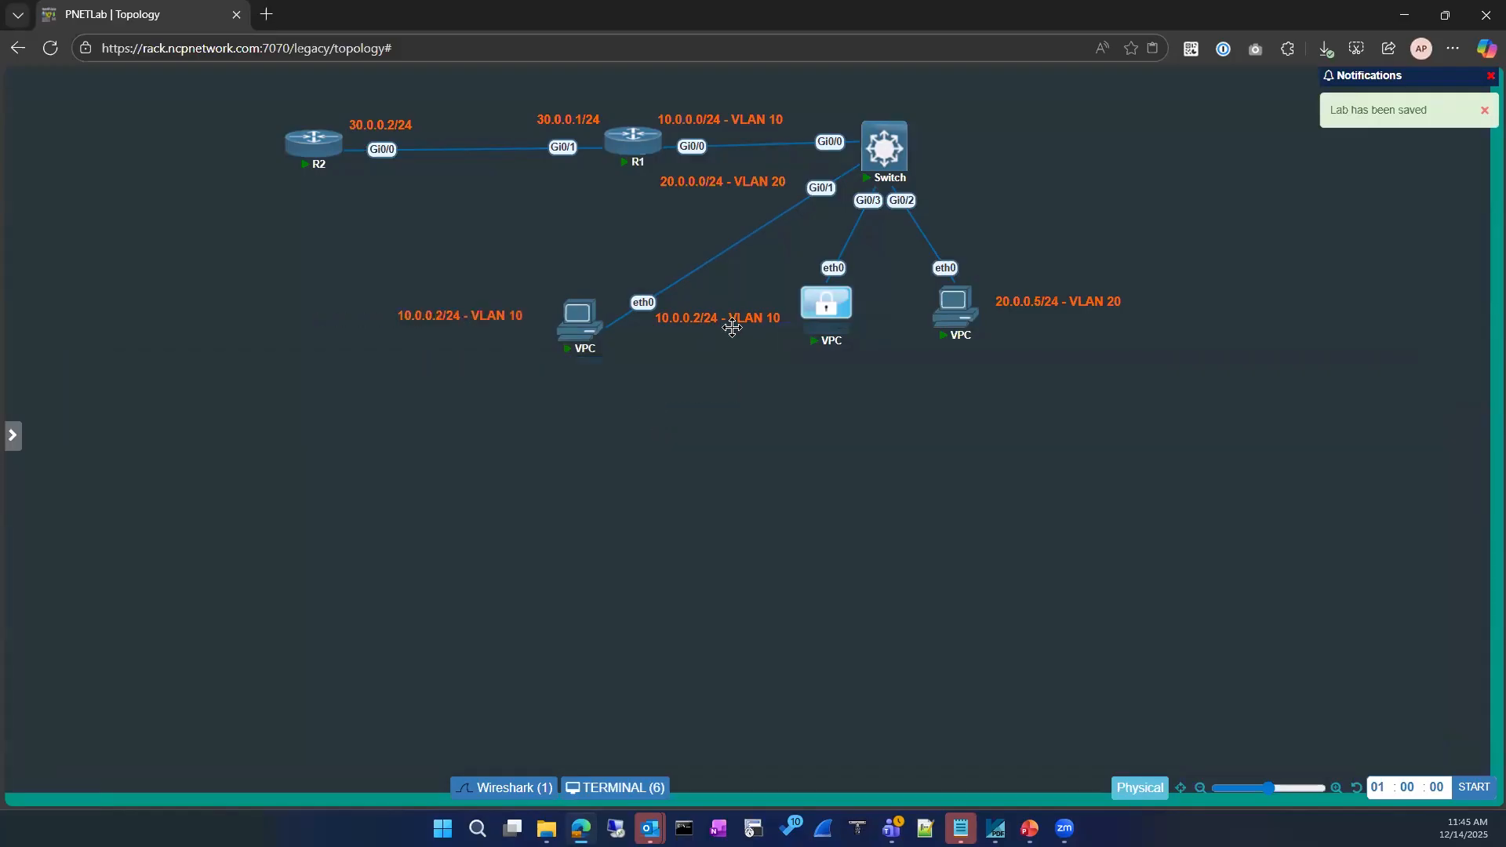
drag(732, 321, 841, 373)
drag(470, 317, 543, 280)
double_click(543, 280)
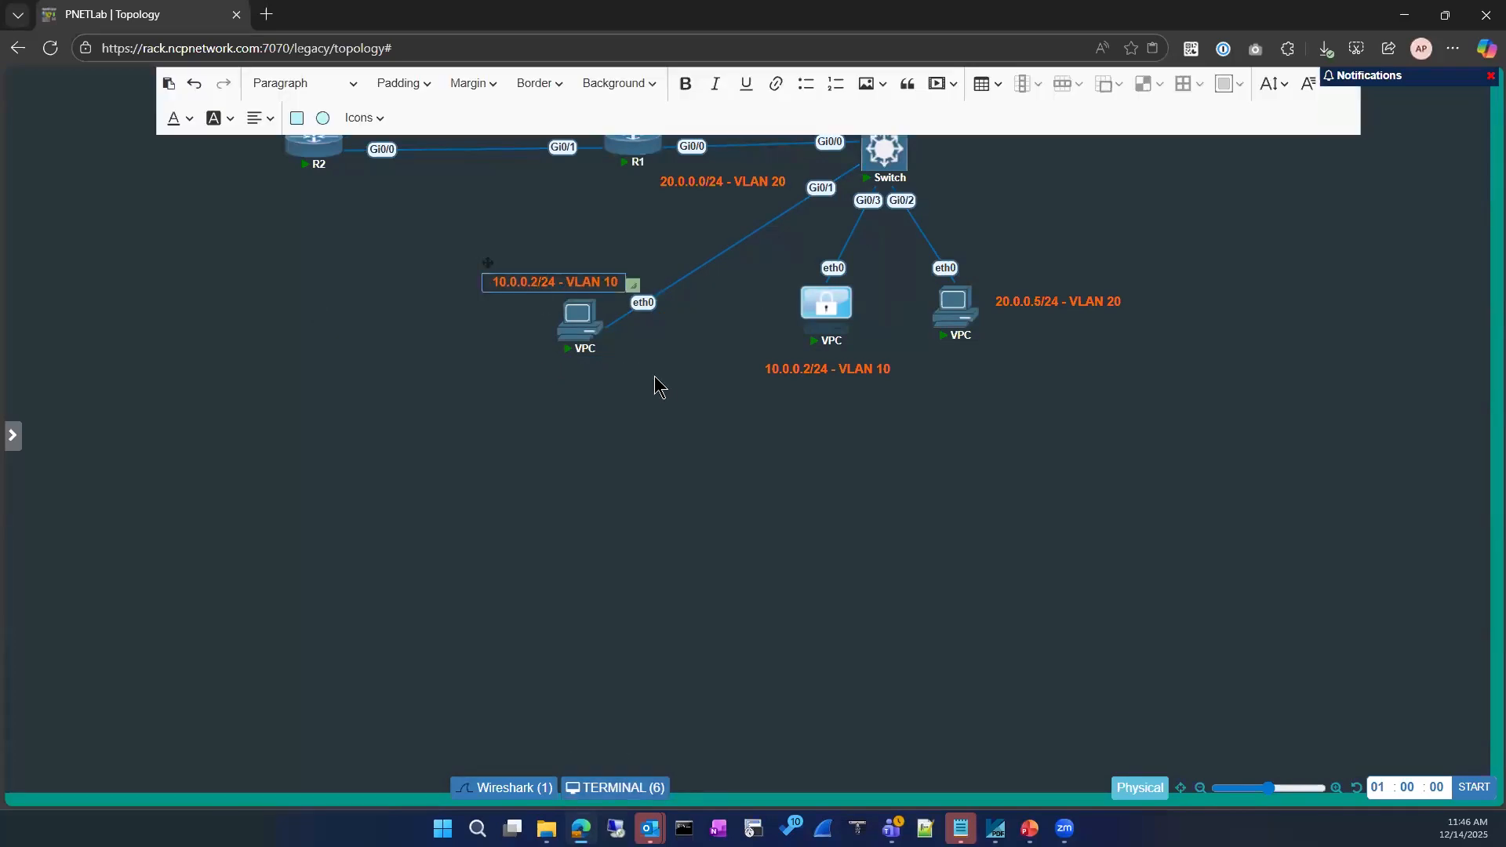
key(BackSpace)
text(3)
click(614, 431)
Bring the device consoles back up and list the Switch's MAC address table
click(608, 788)
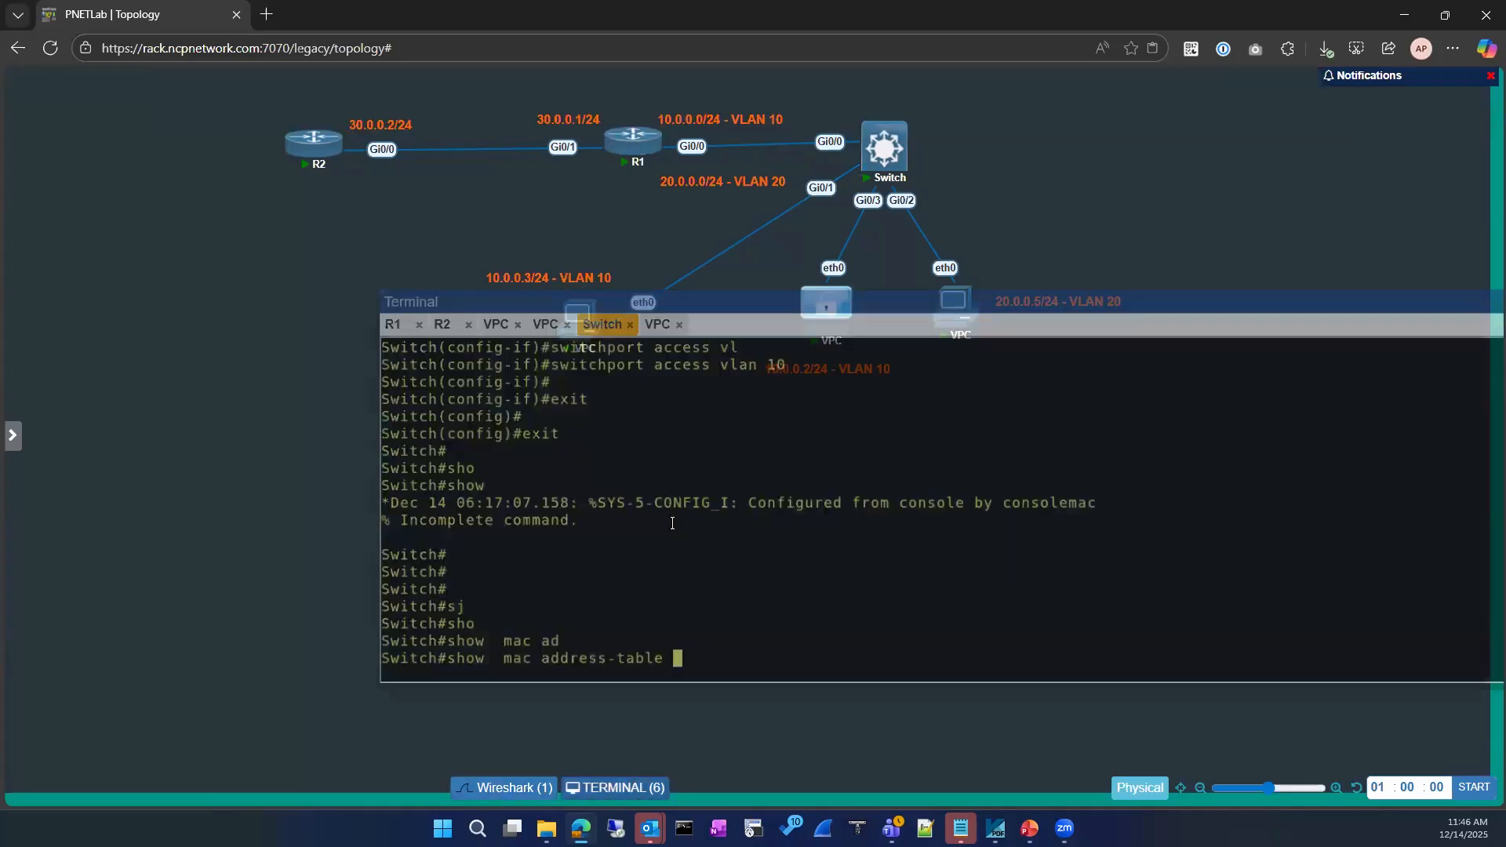
drag(678, 301, 397, 365)
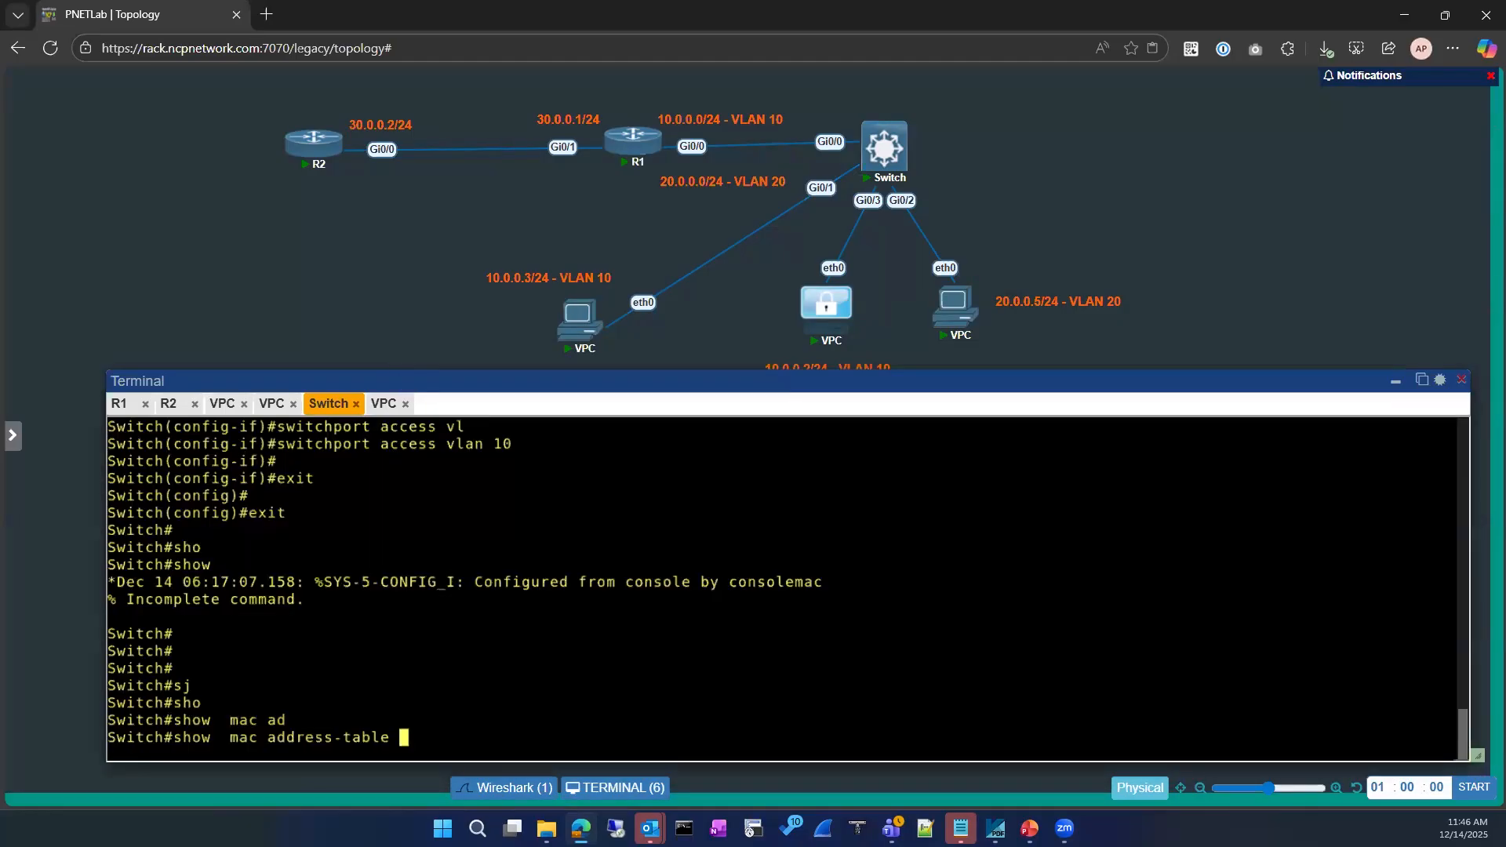
key(Return)
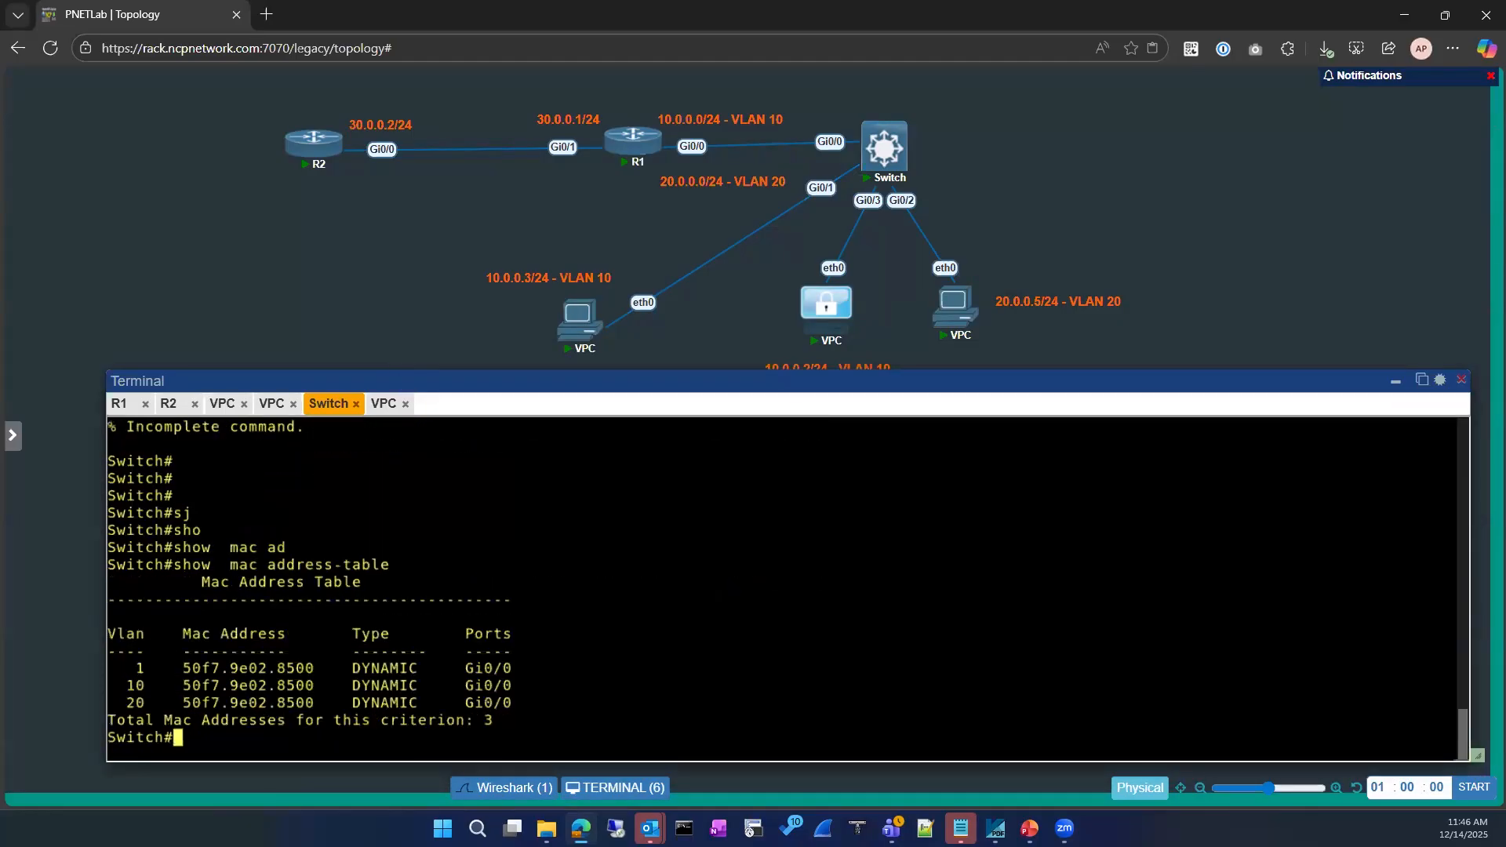
text(conbf)
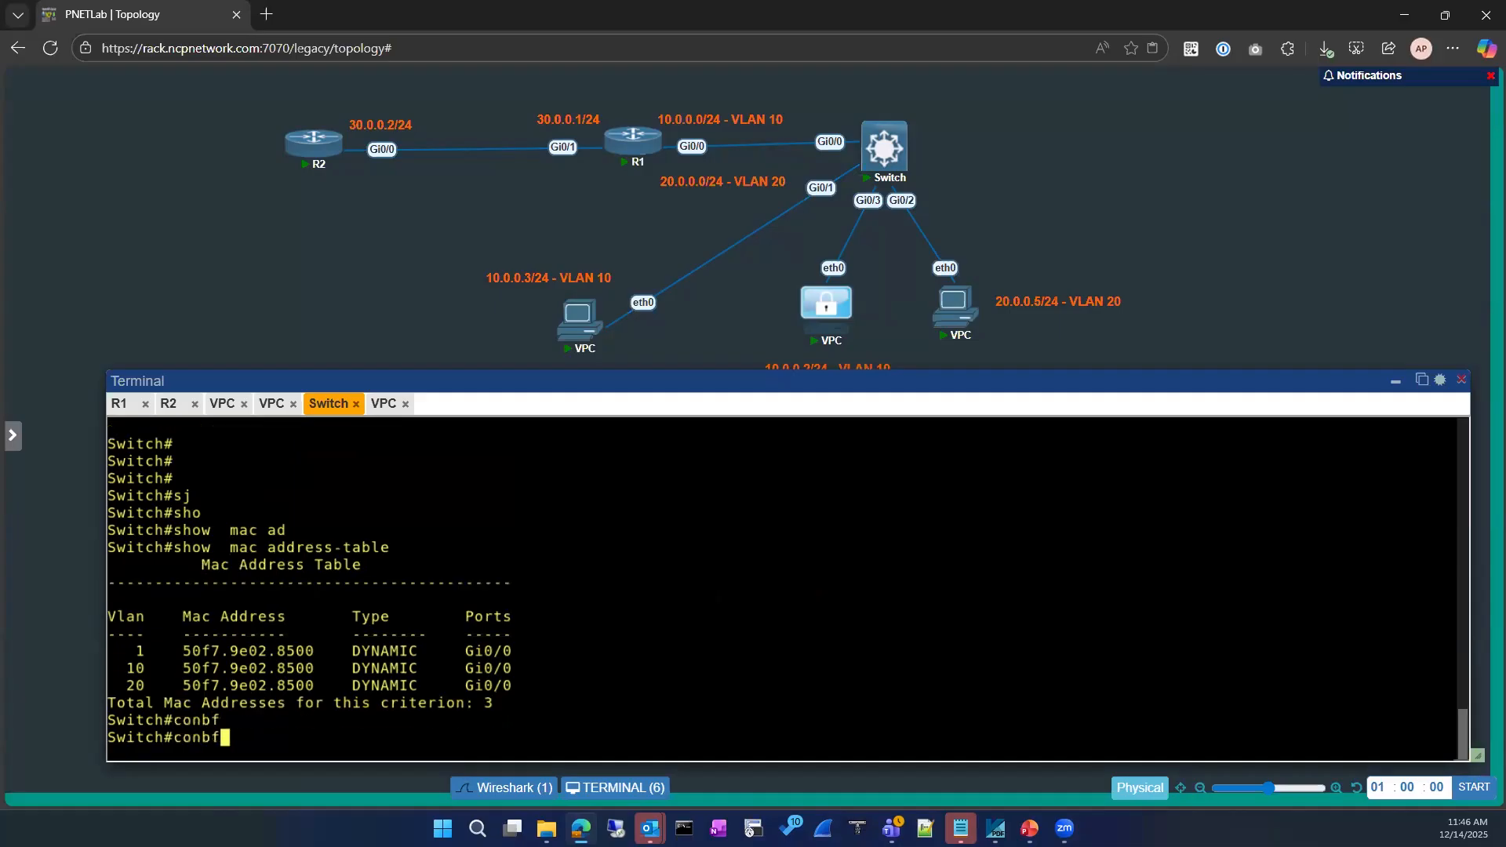
key(Return)
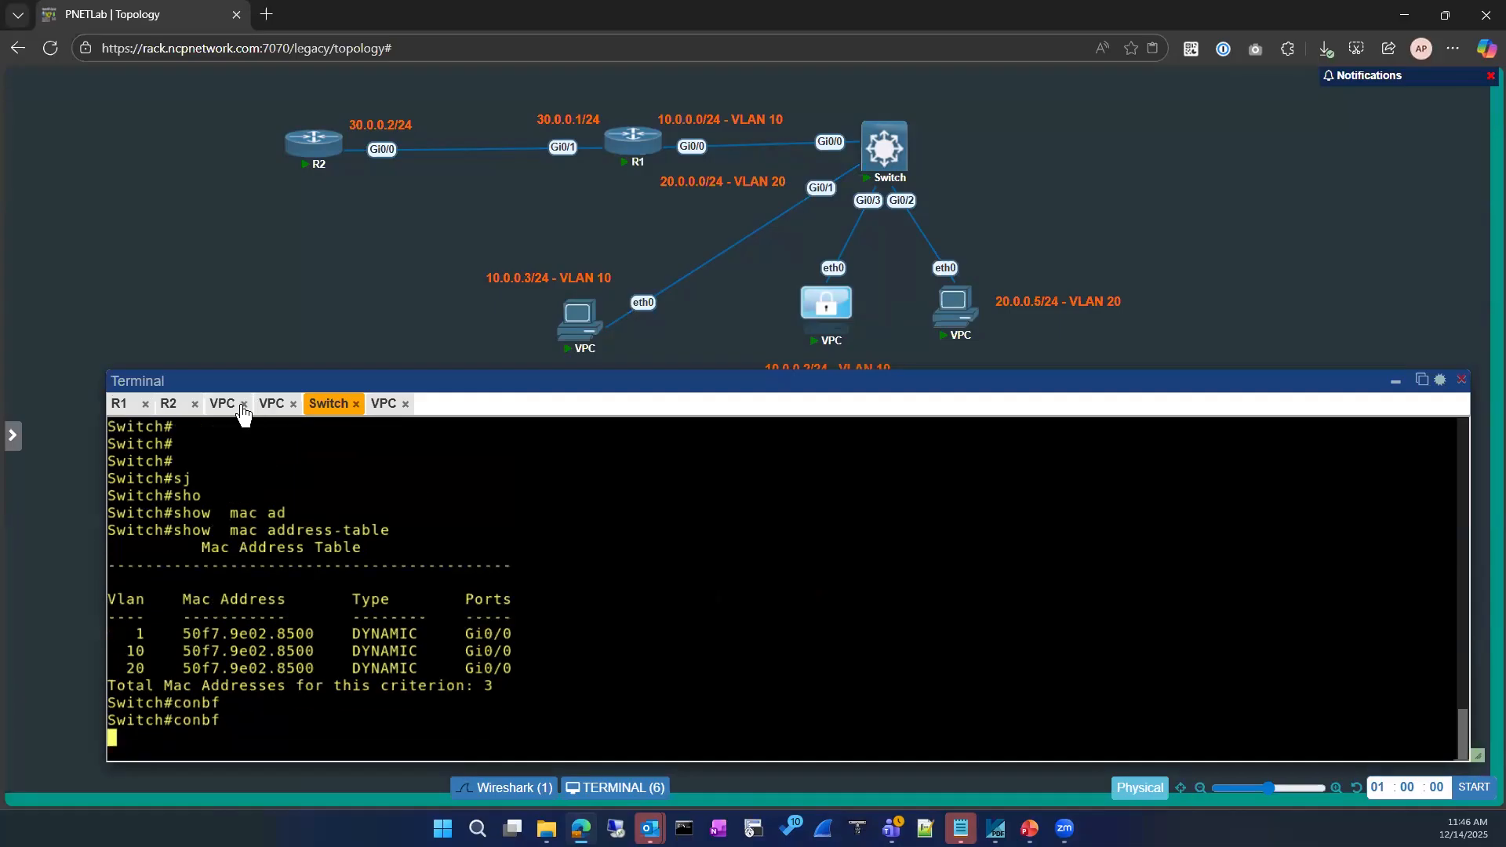
Reorder the console tabs, check the VPC consoles and settle on the 10.0.0.3 VPC
drag(385, 404, 228, 402)
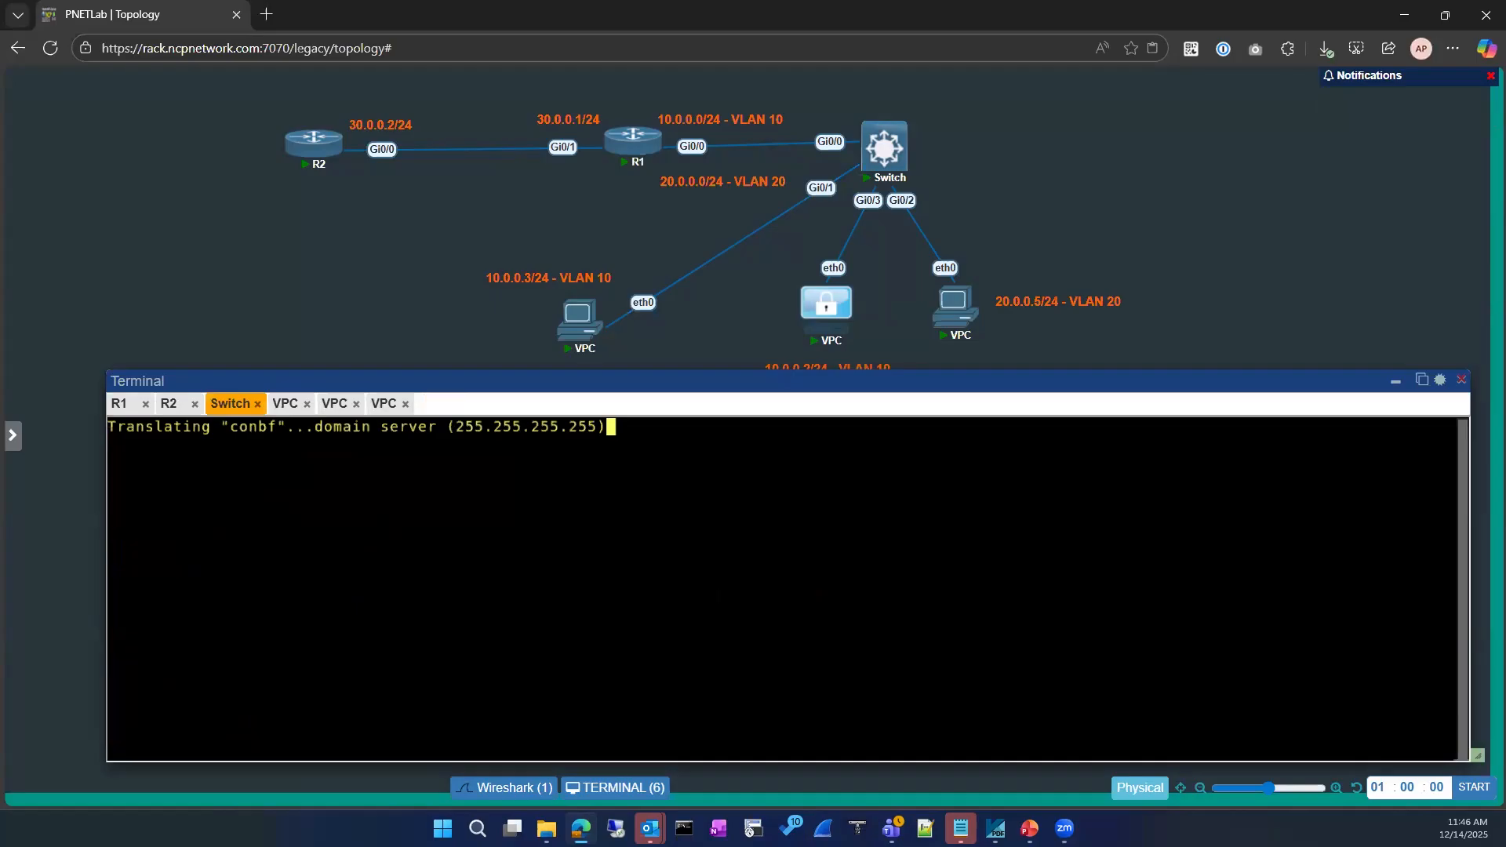
click(276, 403)
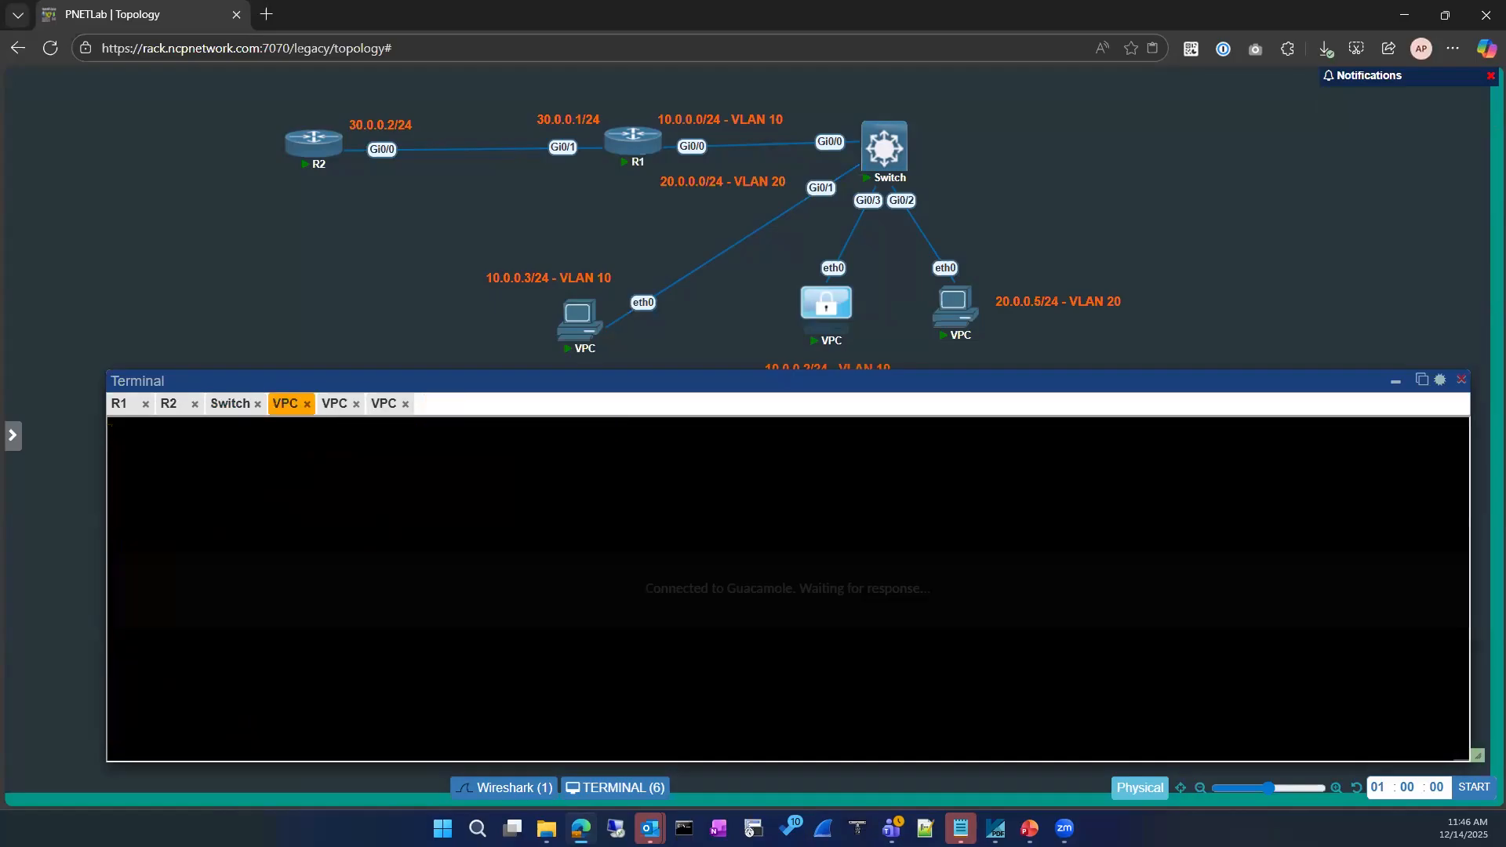
click(329, 407)
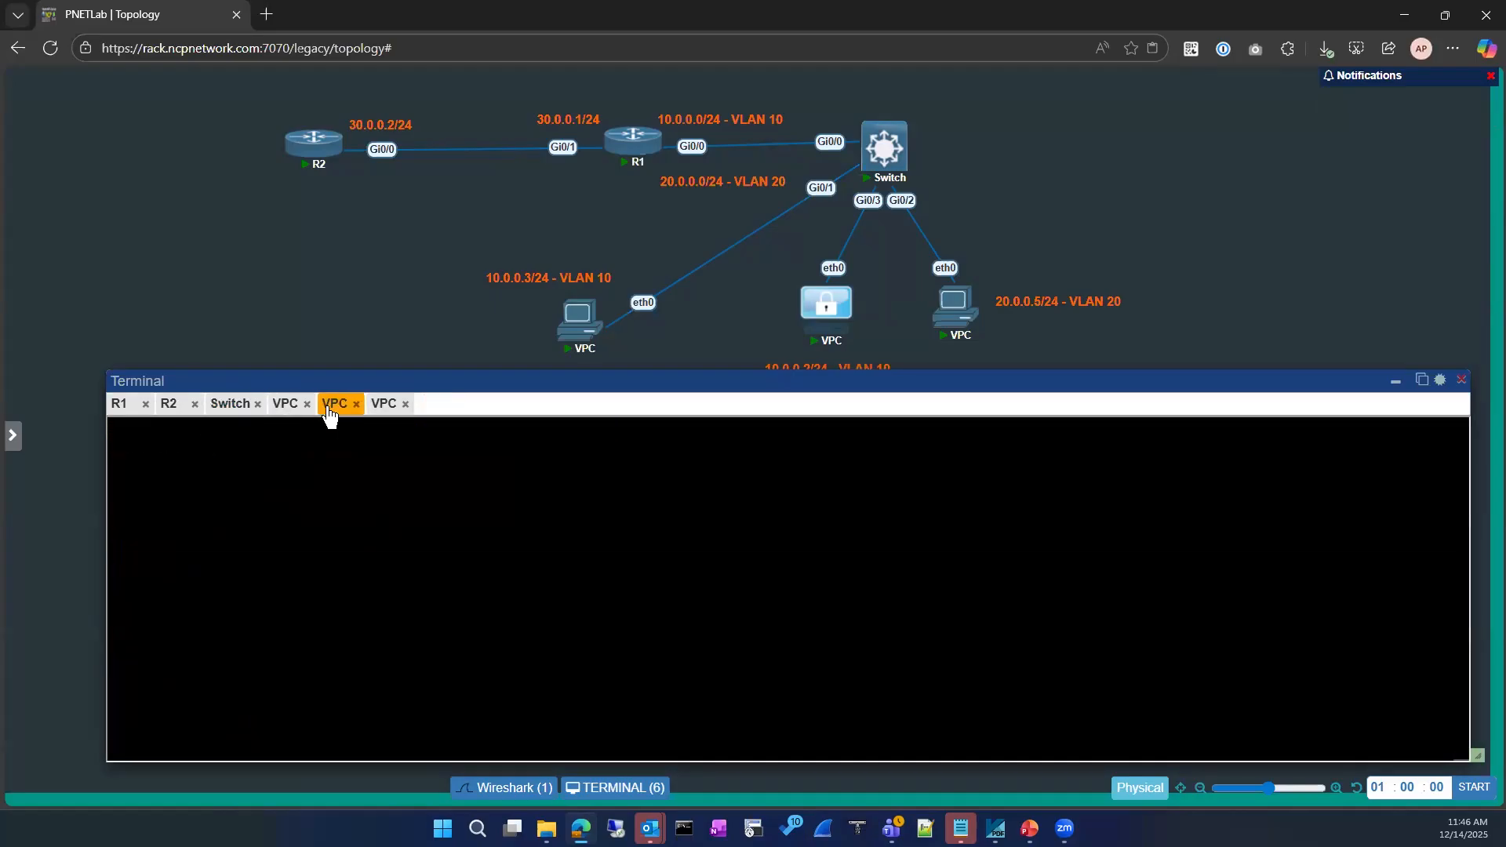
click(387, 406)
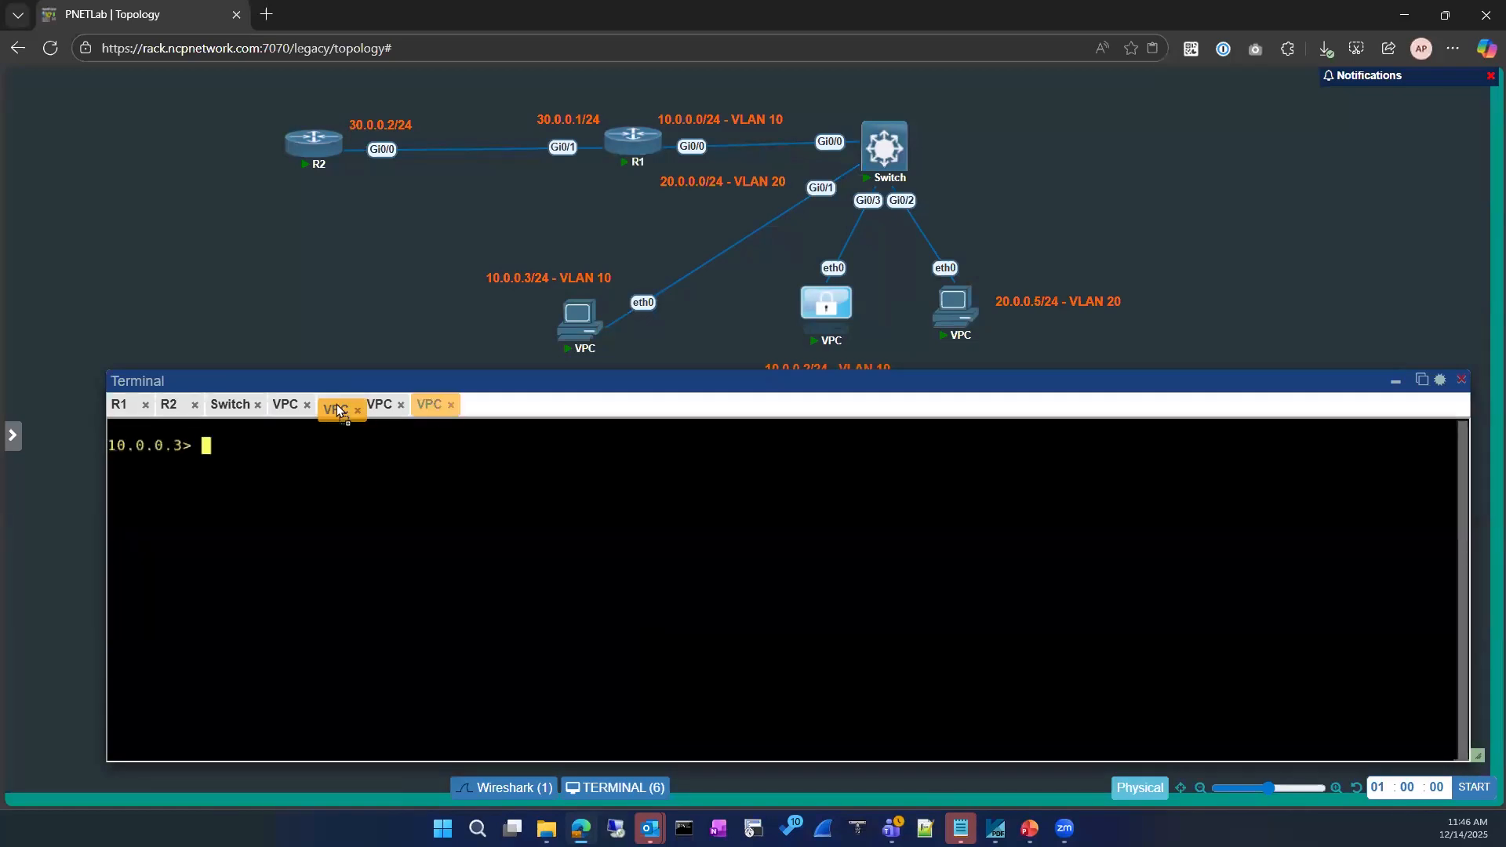
click(337, 402)
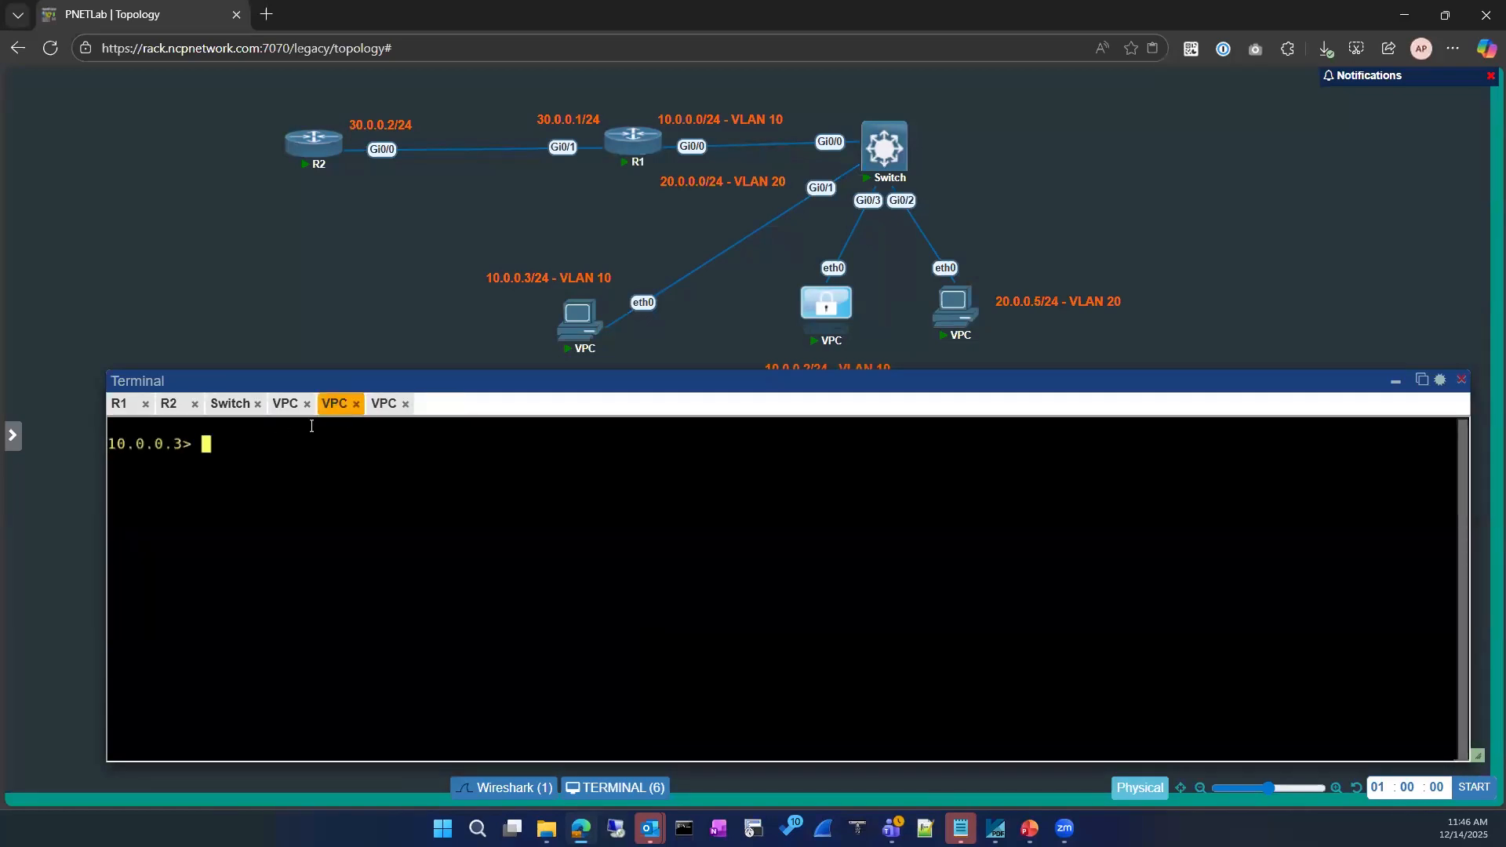
click(229, 403)
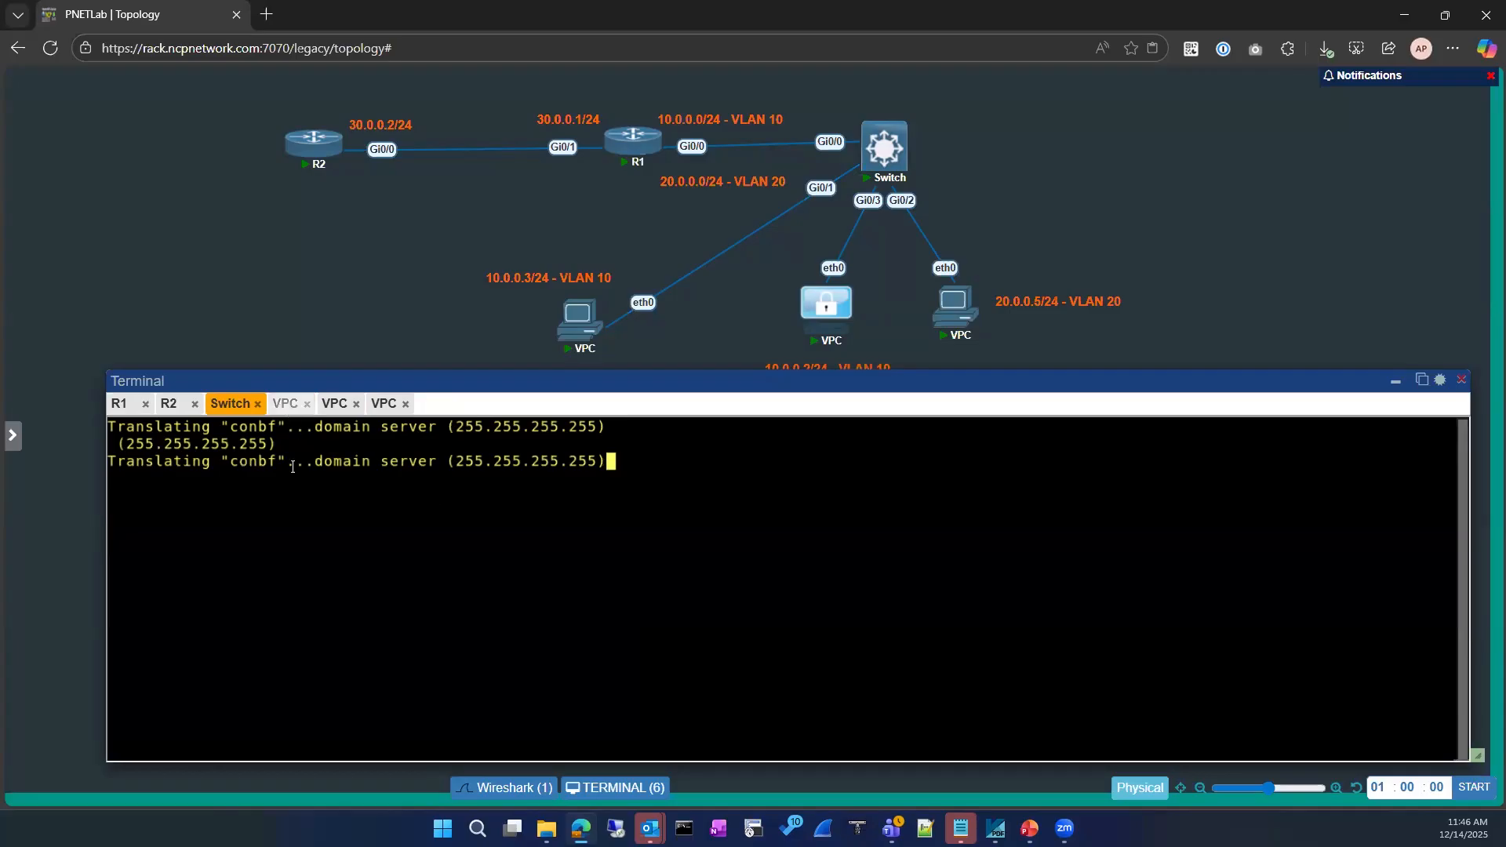
click(286, 405)
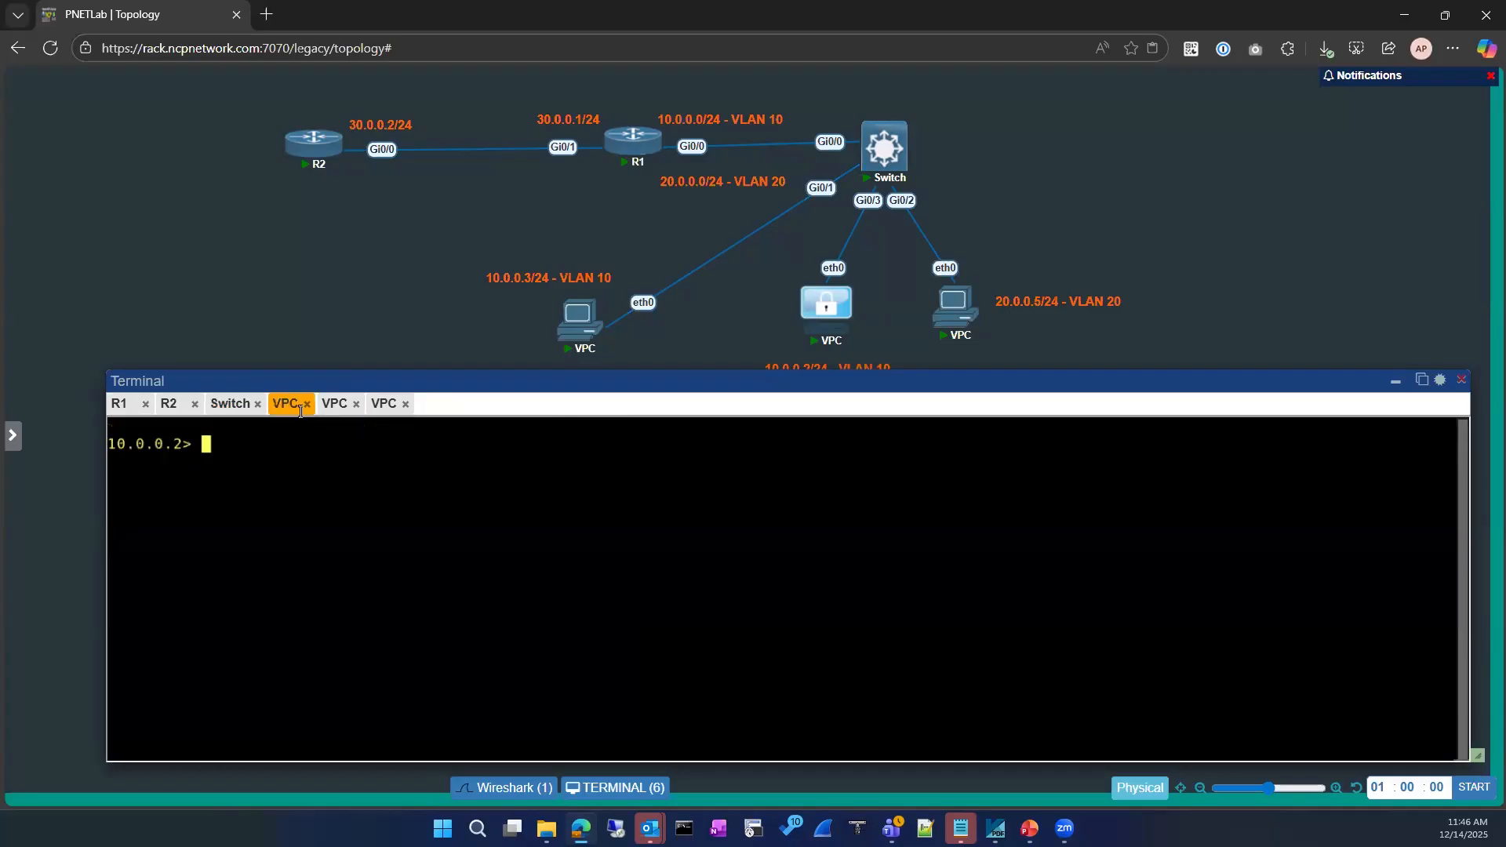
click(333, 405)
On the 10.0.0.3 VPC, run 'show ip' and ping 10.0.0.1
text(show ip)
key(Return)
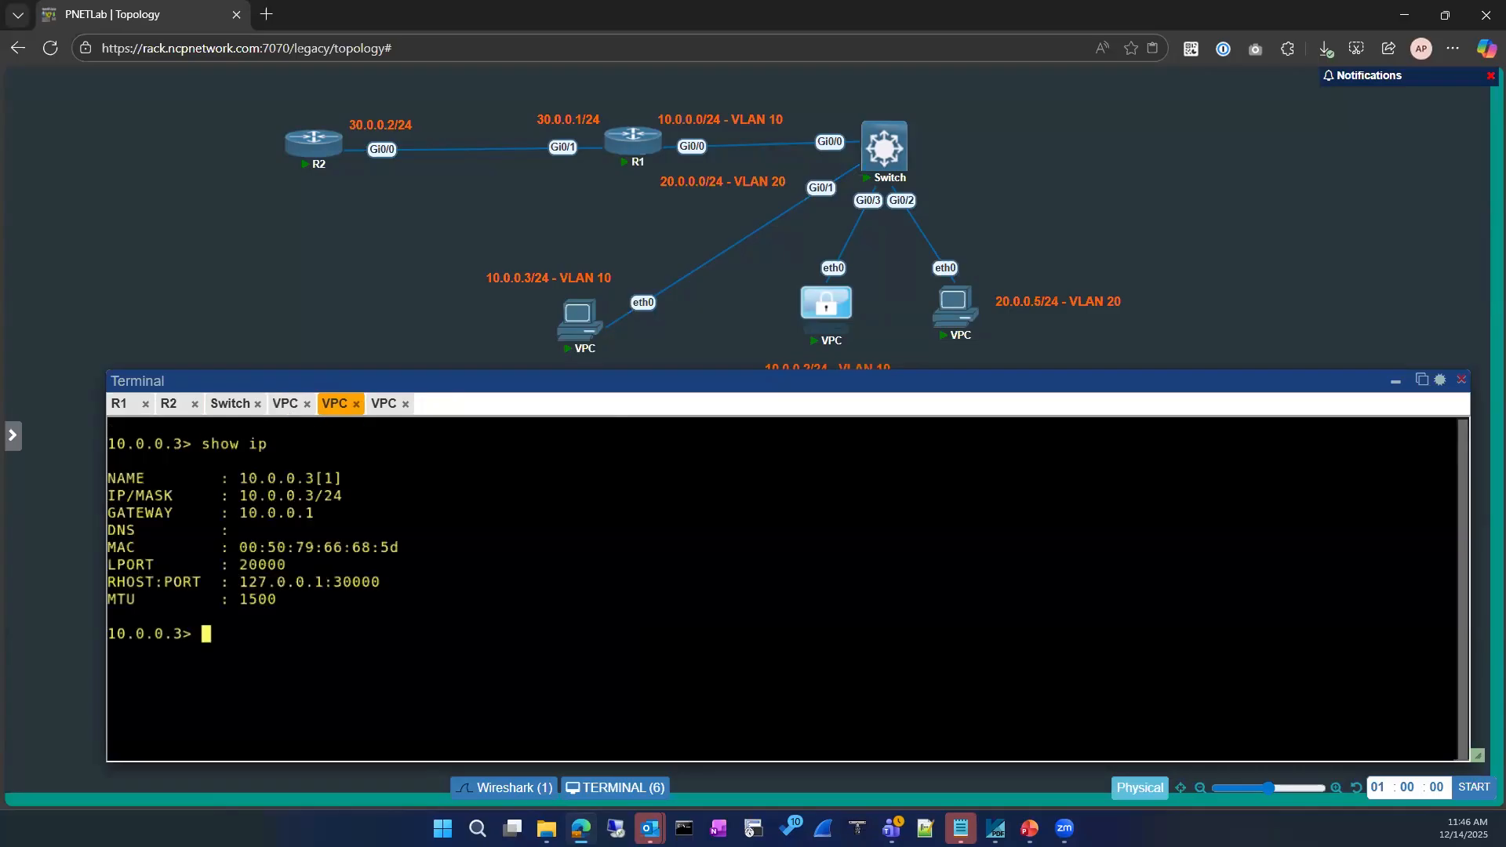
text(ping 10.0.0.1)
key(Return)
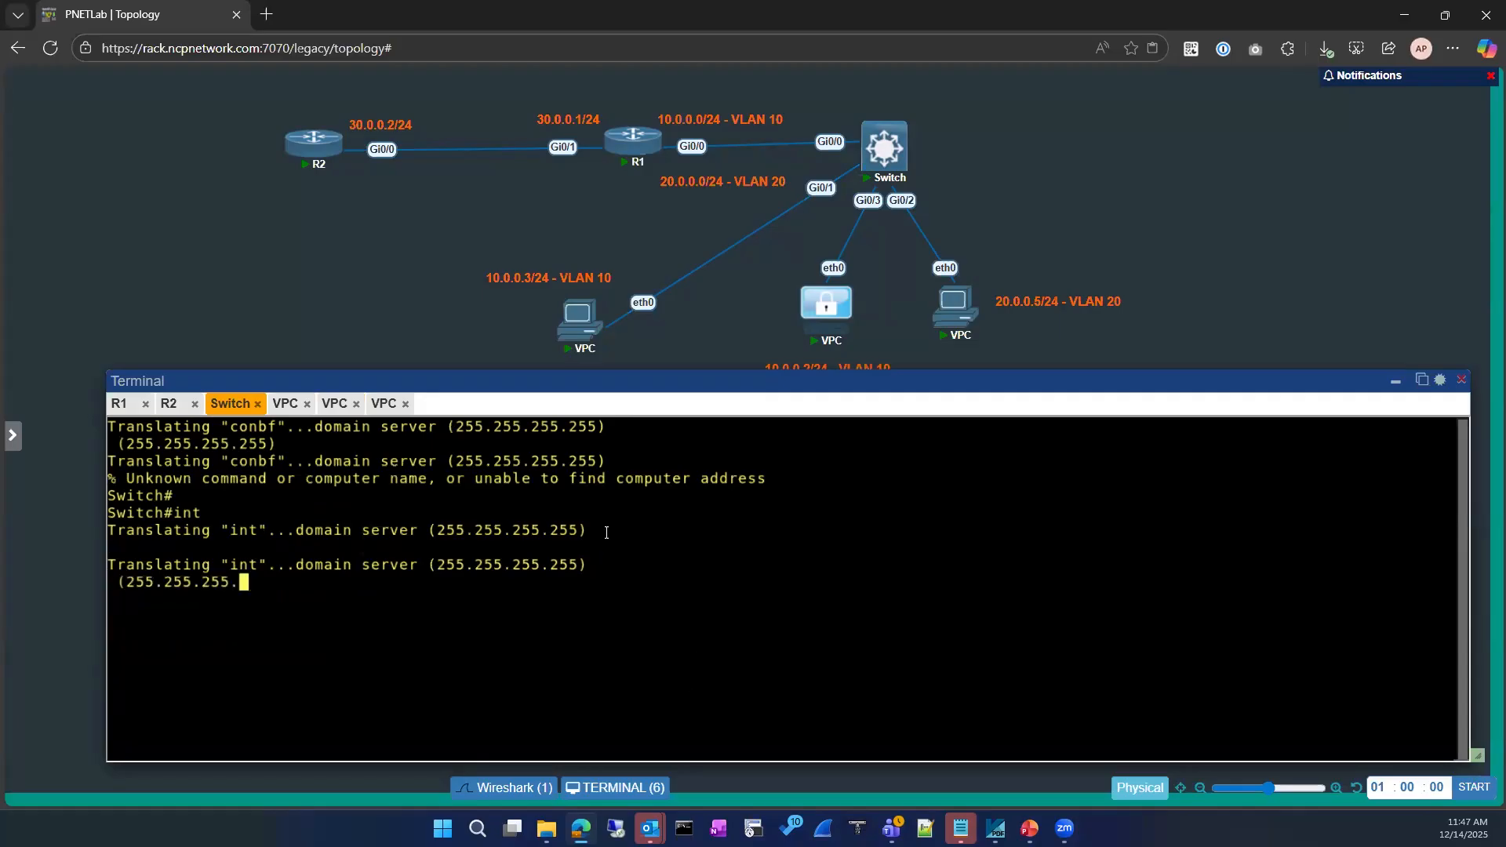
Rerun the ping to 10.0.0.1 from the 10.0.0.3 VPC, then return to the Switch console
click(288, 404)
click(232, 404)
click(283, 406)
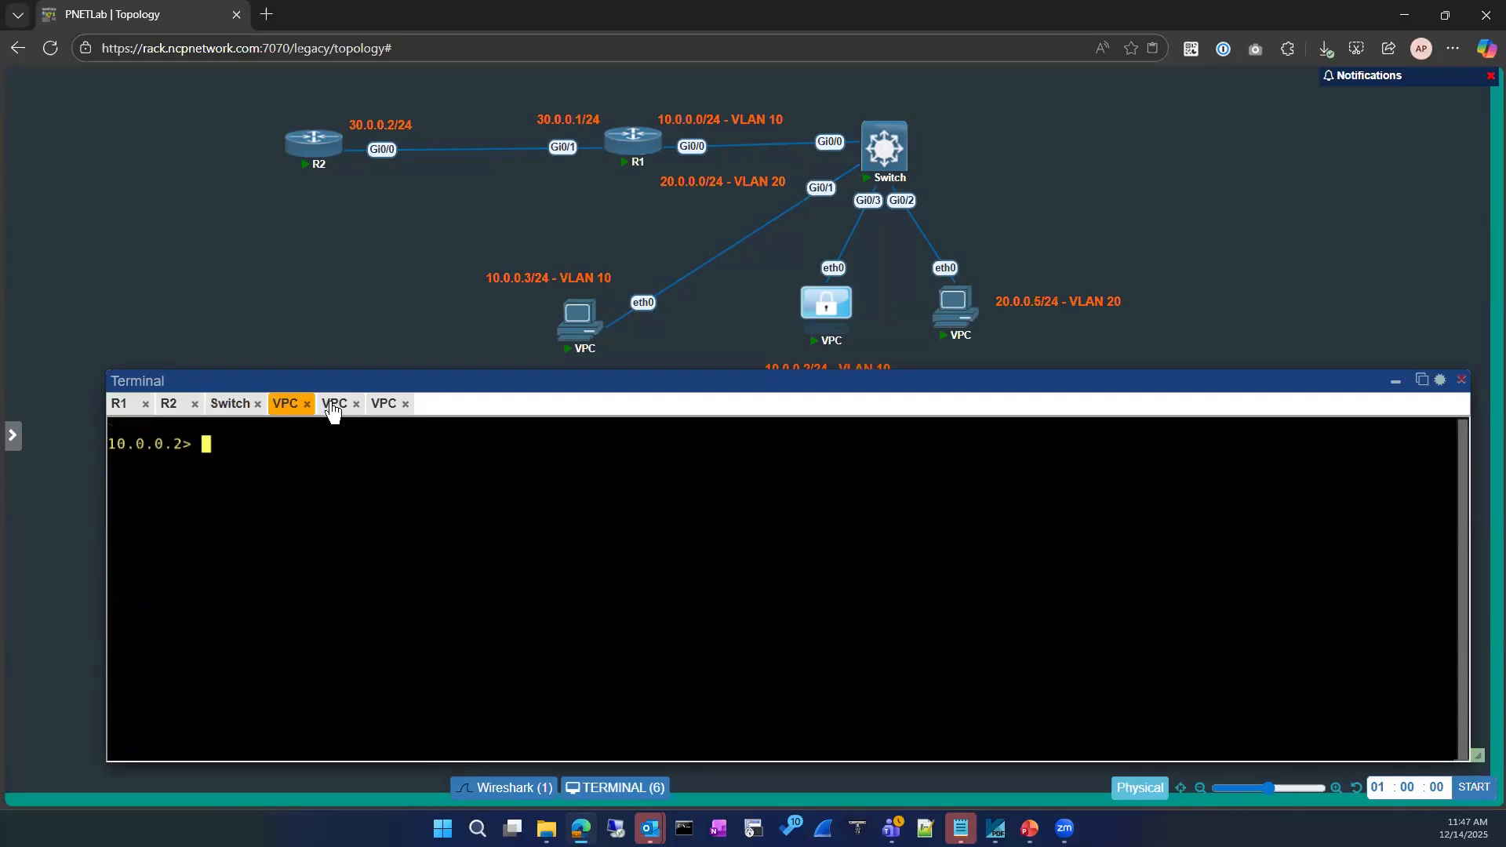
click(335, 404)
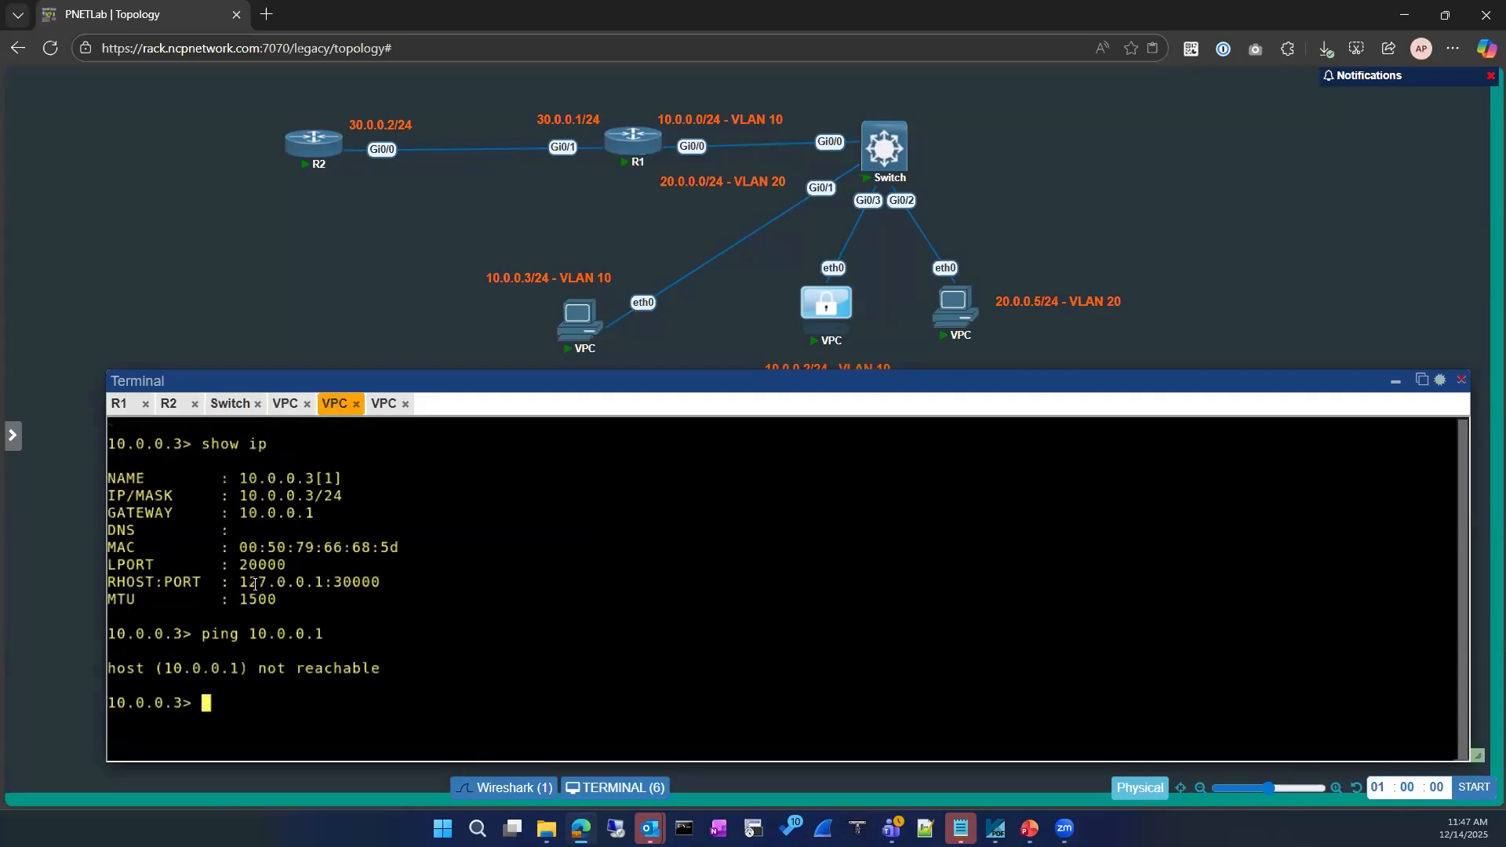
key(Up)
key(Return)
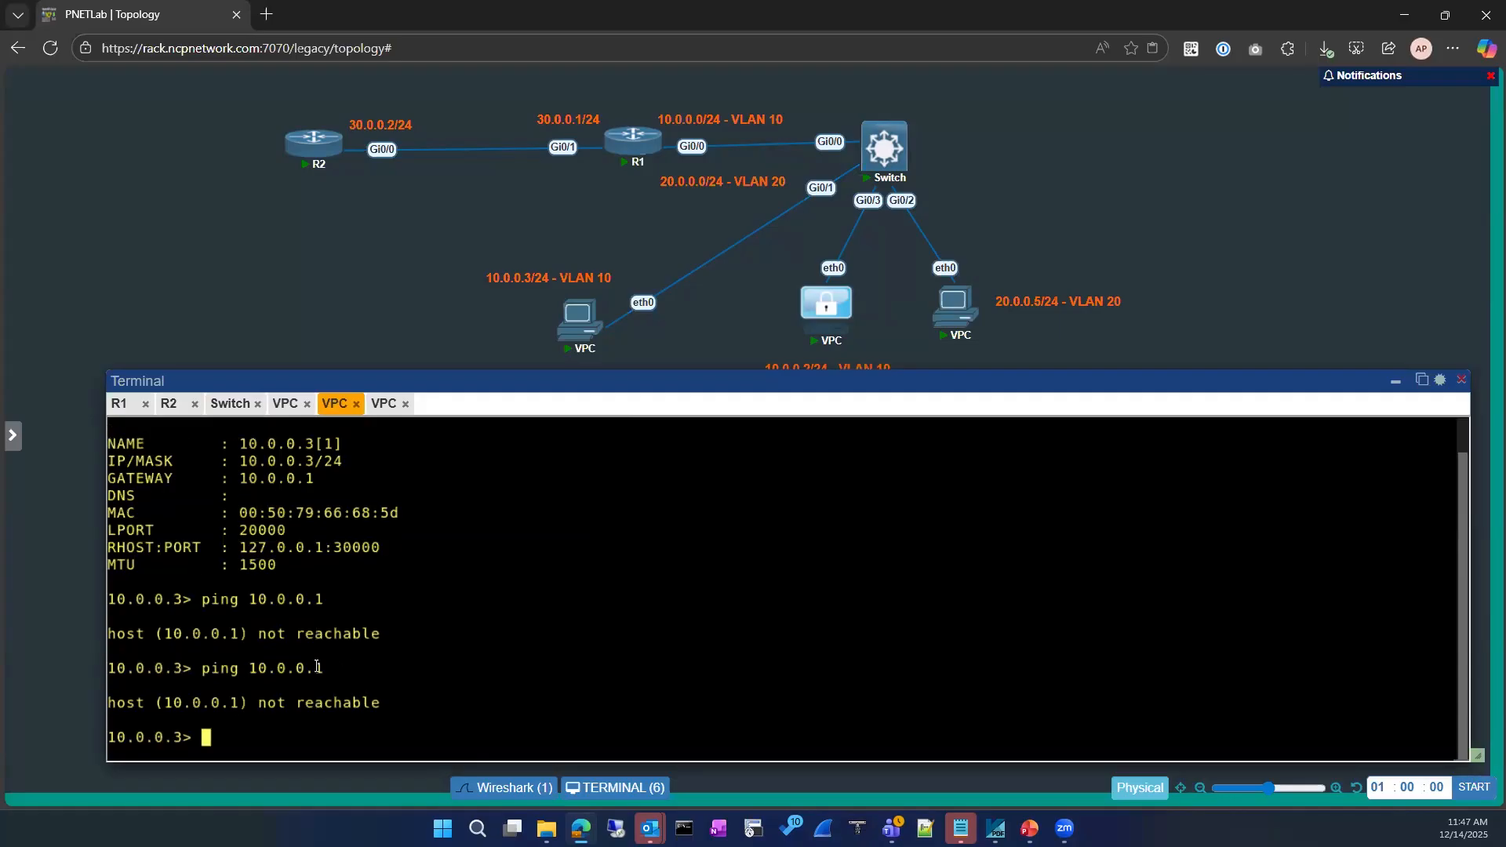
click(229, 408)
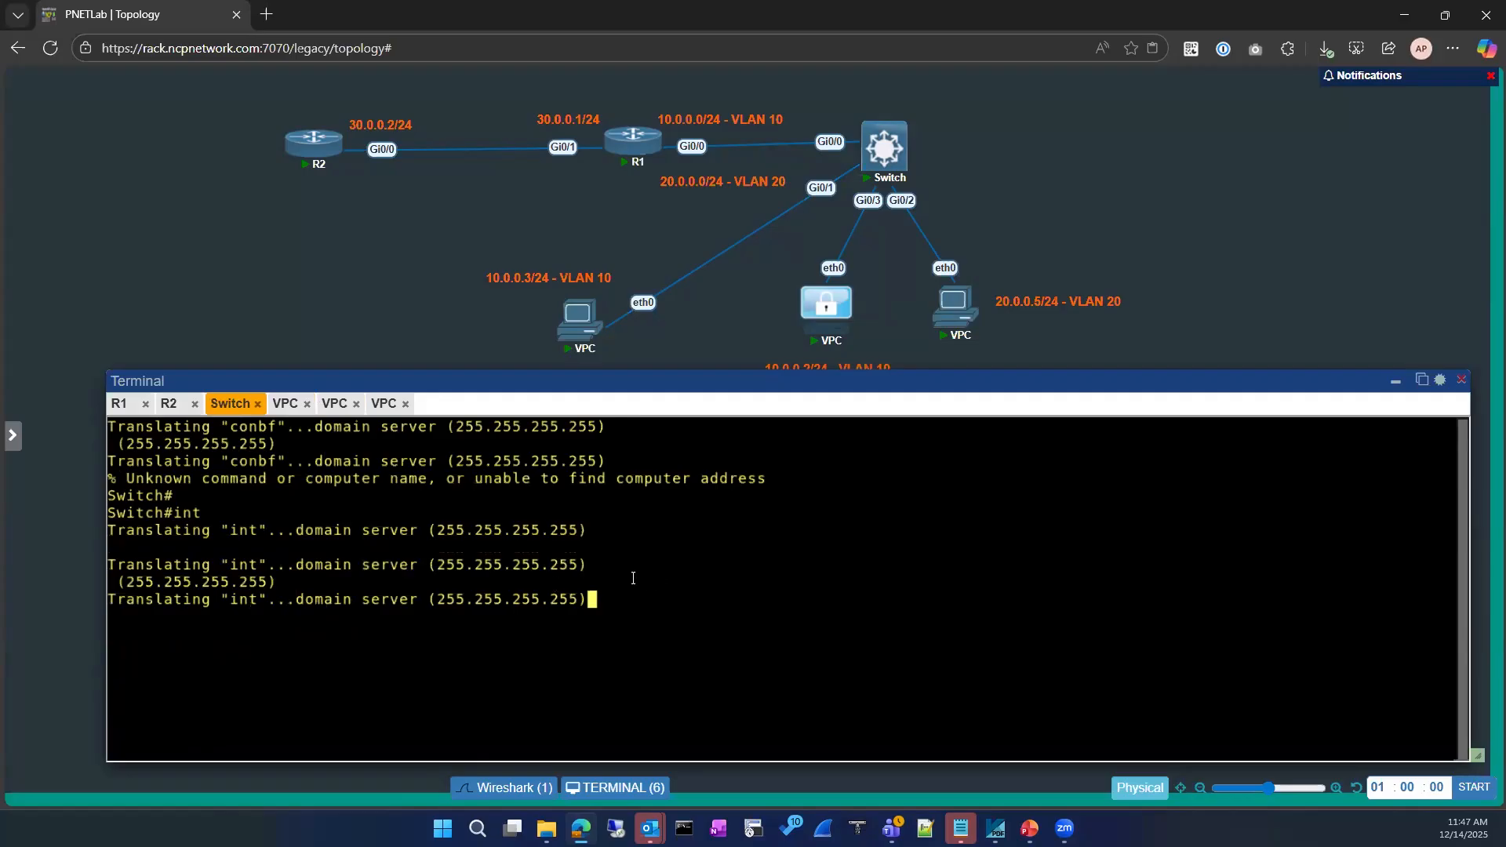
Refocus the lab browser window and bring up fresh Switch prompts
key(Return)
key(Return)
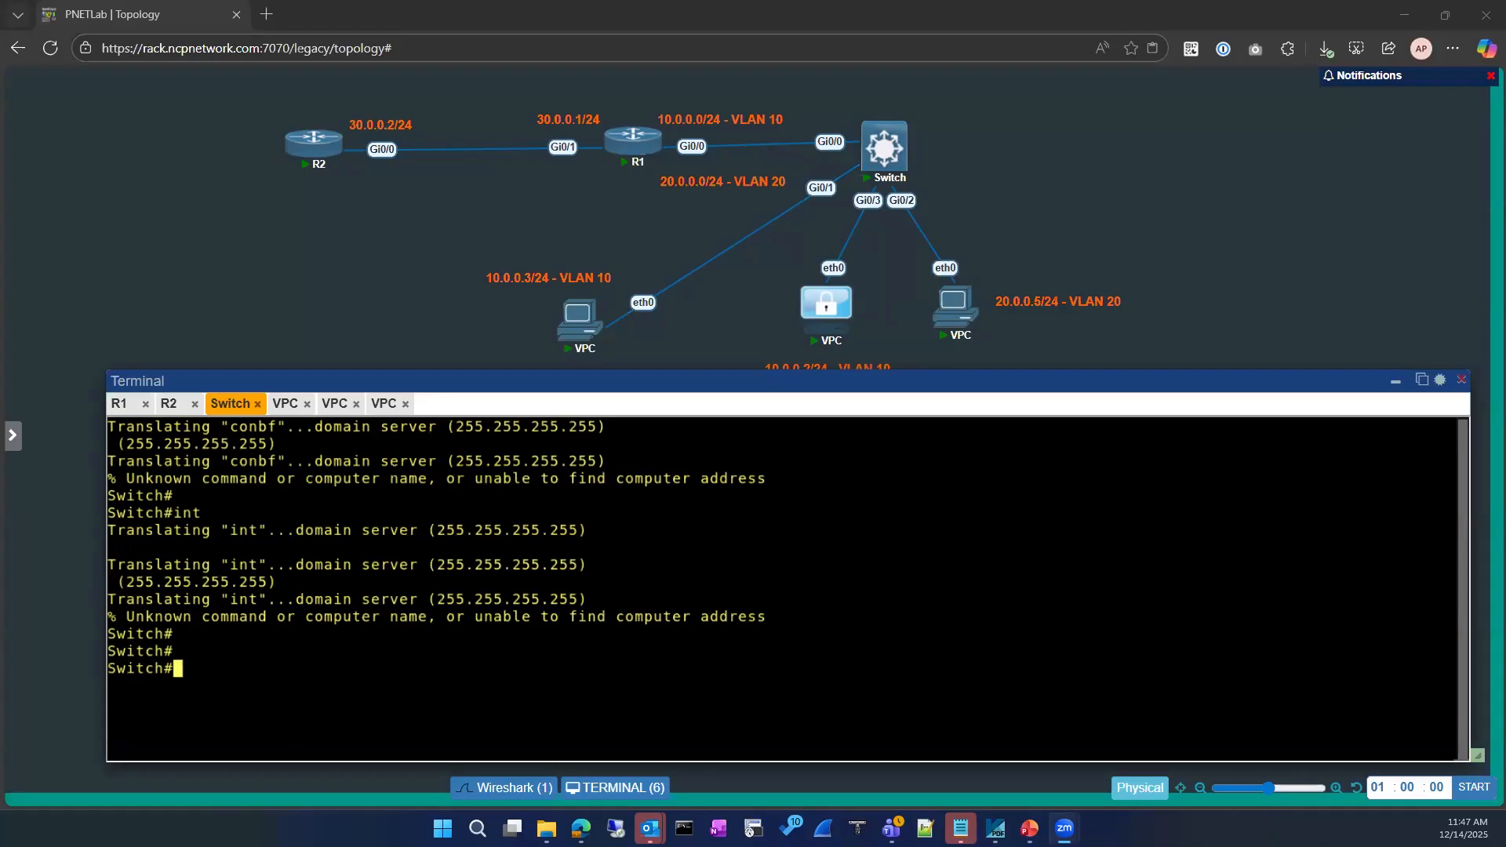
click(445, 454)
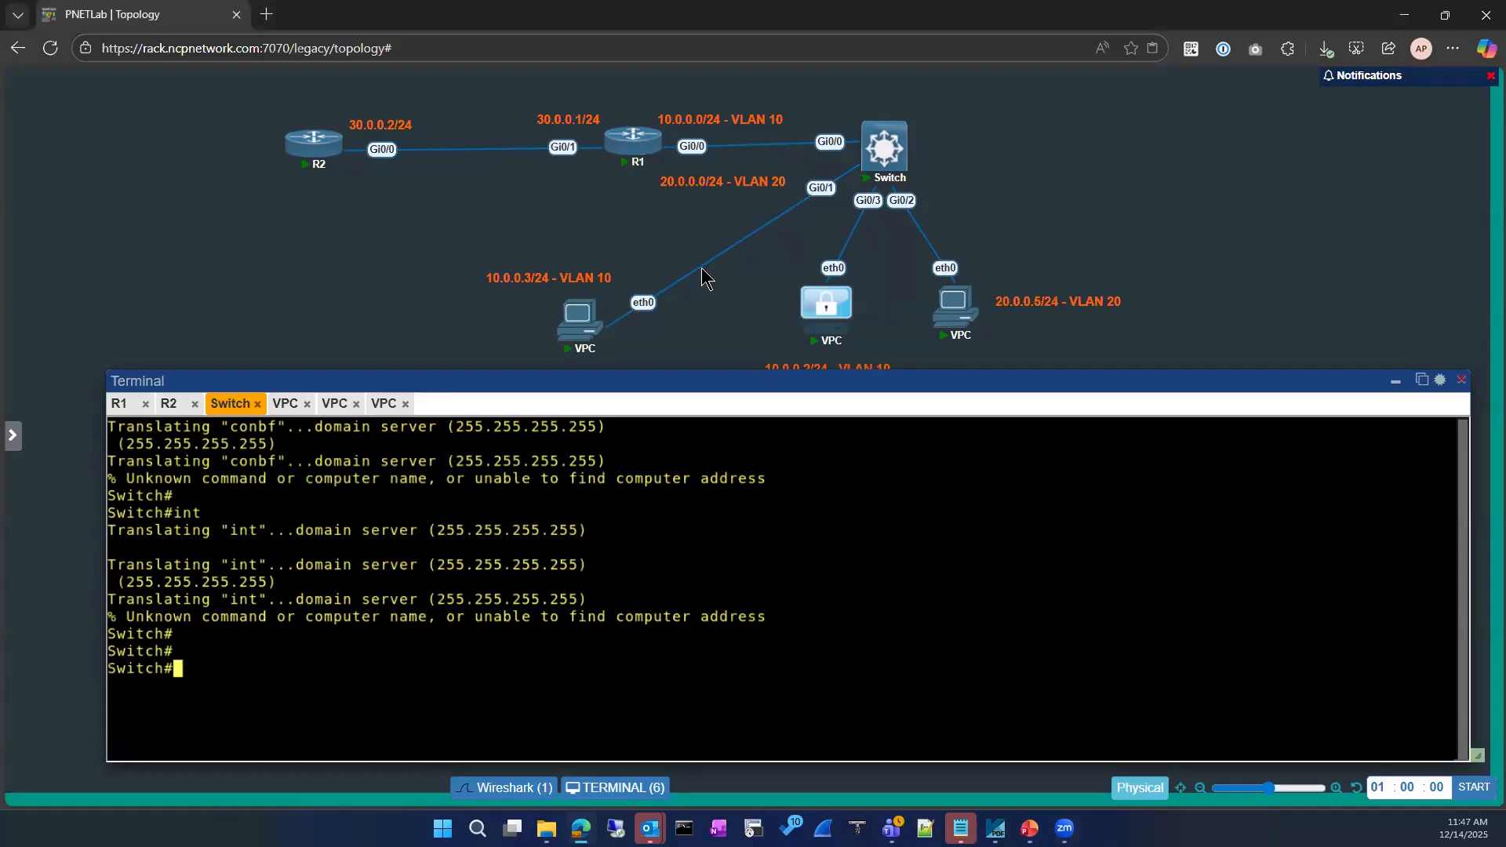
click(365, 806)
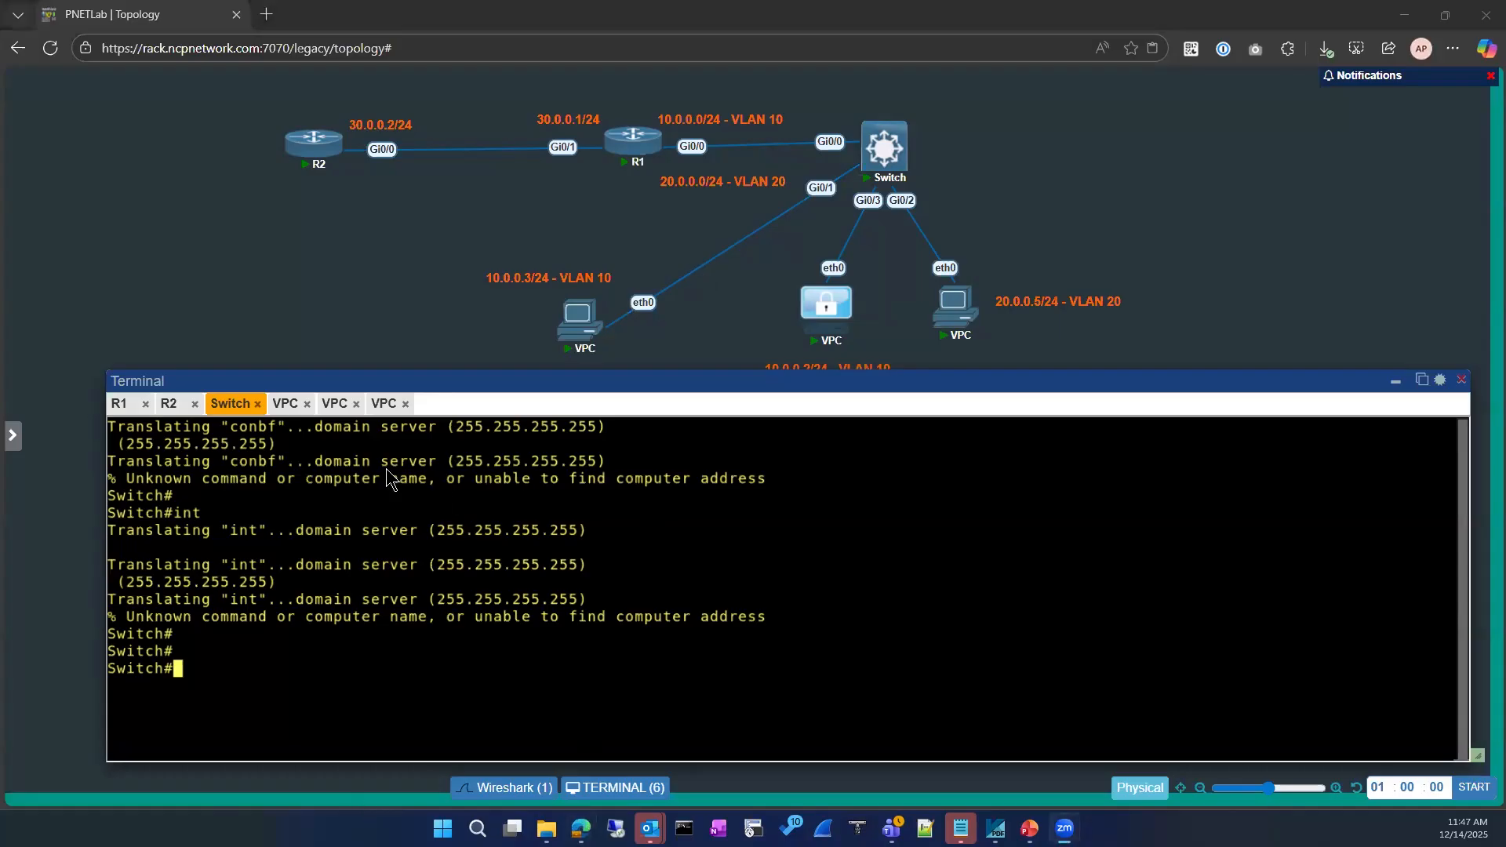
click(274, 628)
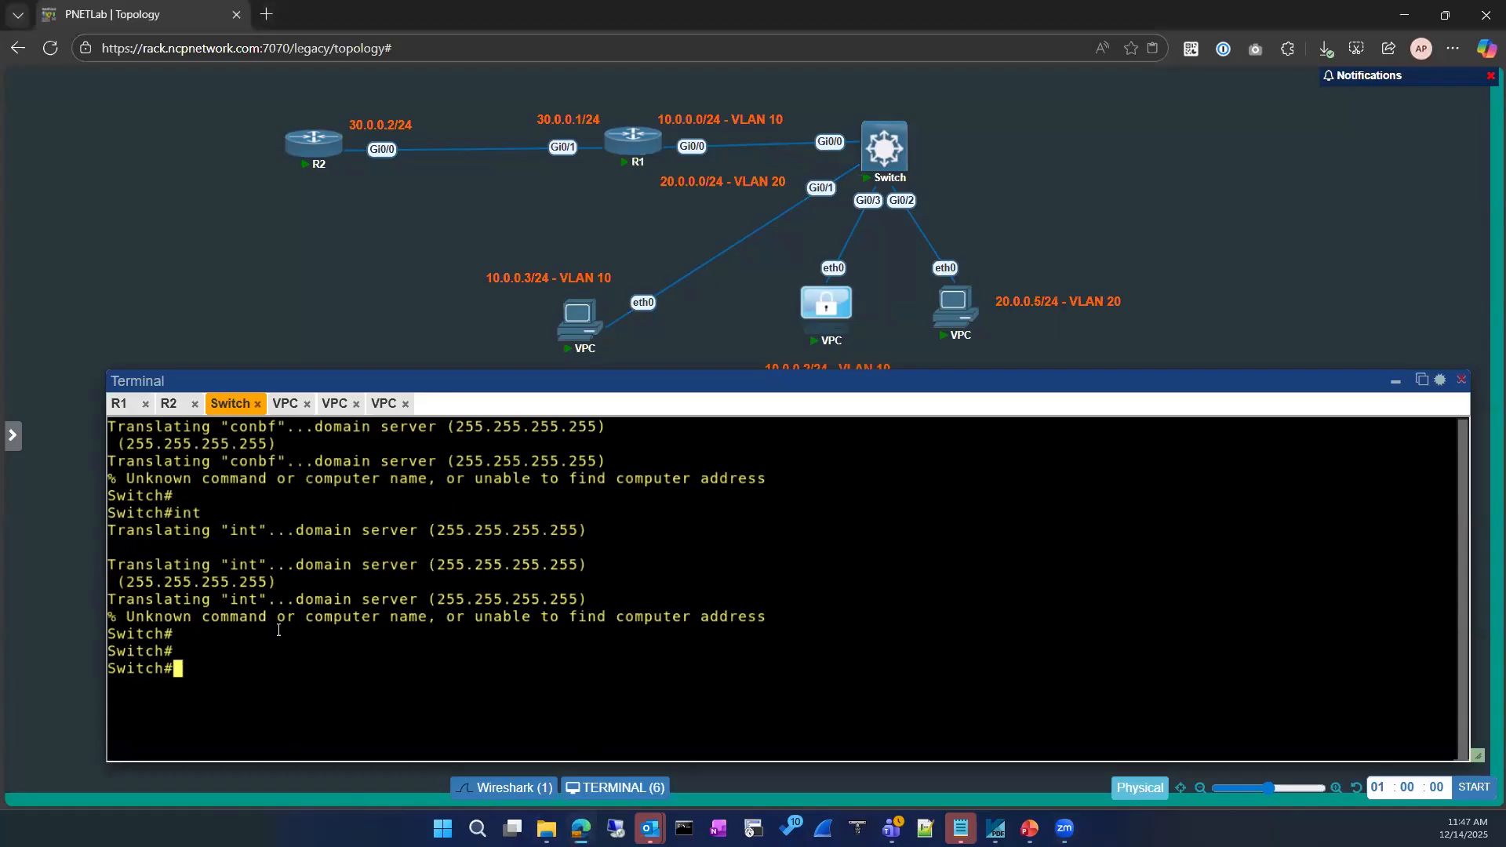
key(Return)
key(Return)
key(Return)
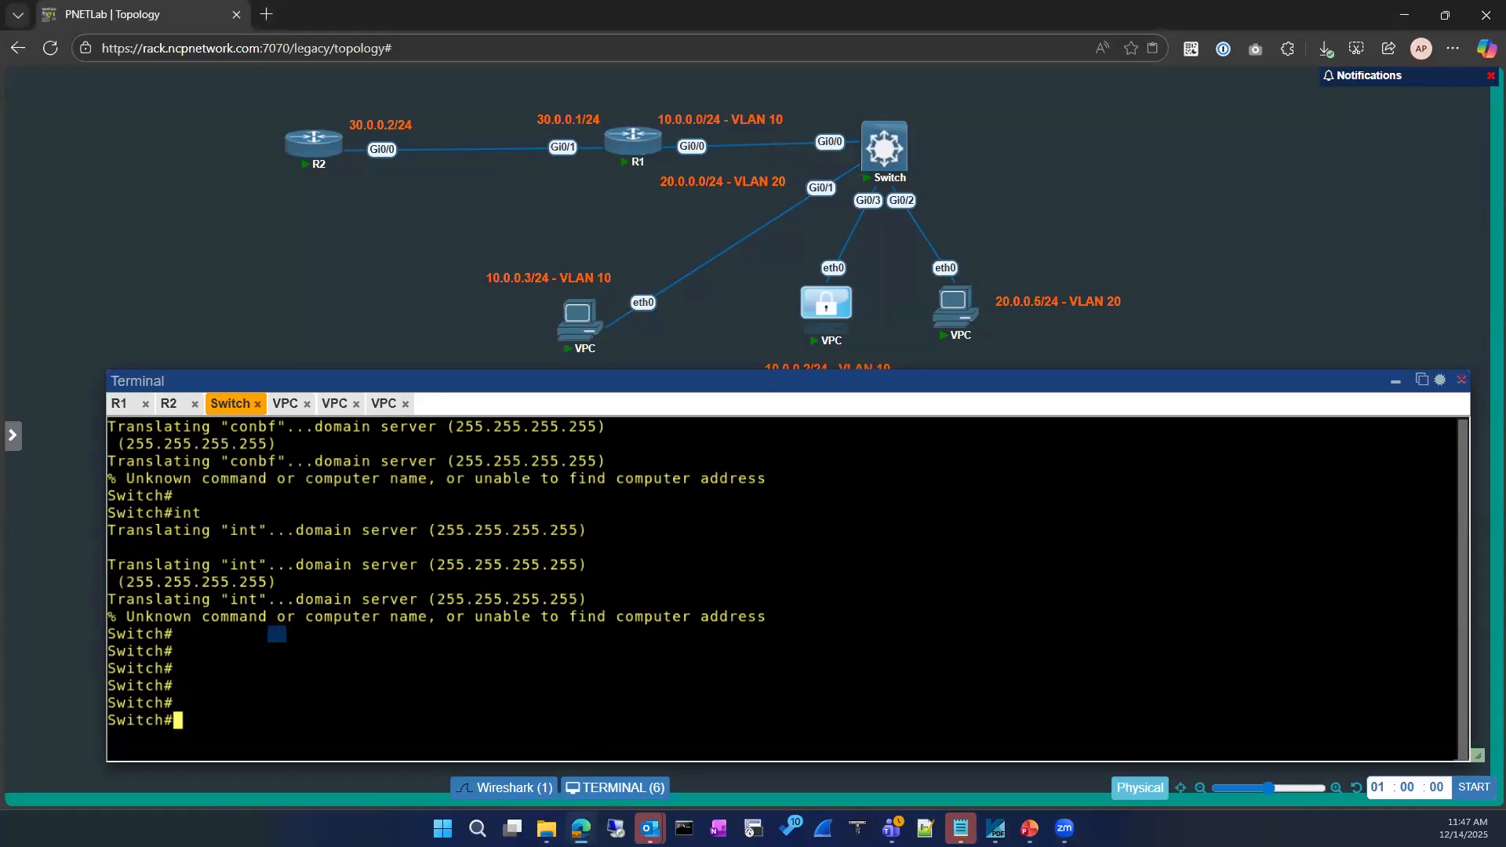
Try out and erase trial 'show' and 'show run' commands at the Switch prompt
text(sh)
key(Tab)
key(BackSpace)
key(BackSpace)
key(BackSpace)
key(BackSpace)
key(BackSpace)
mouse_move(317, 379)
mouse_down()
mouse_move(298, 303)
mouse_move(307, 363)
mouse_up()
text(sho)
key(Tab)
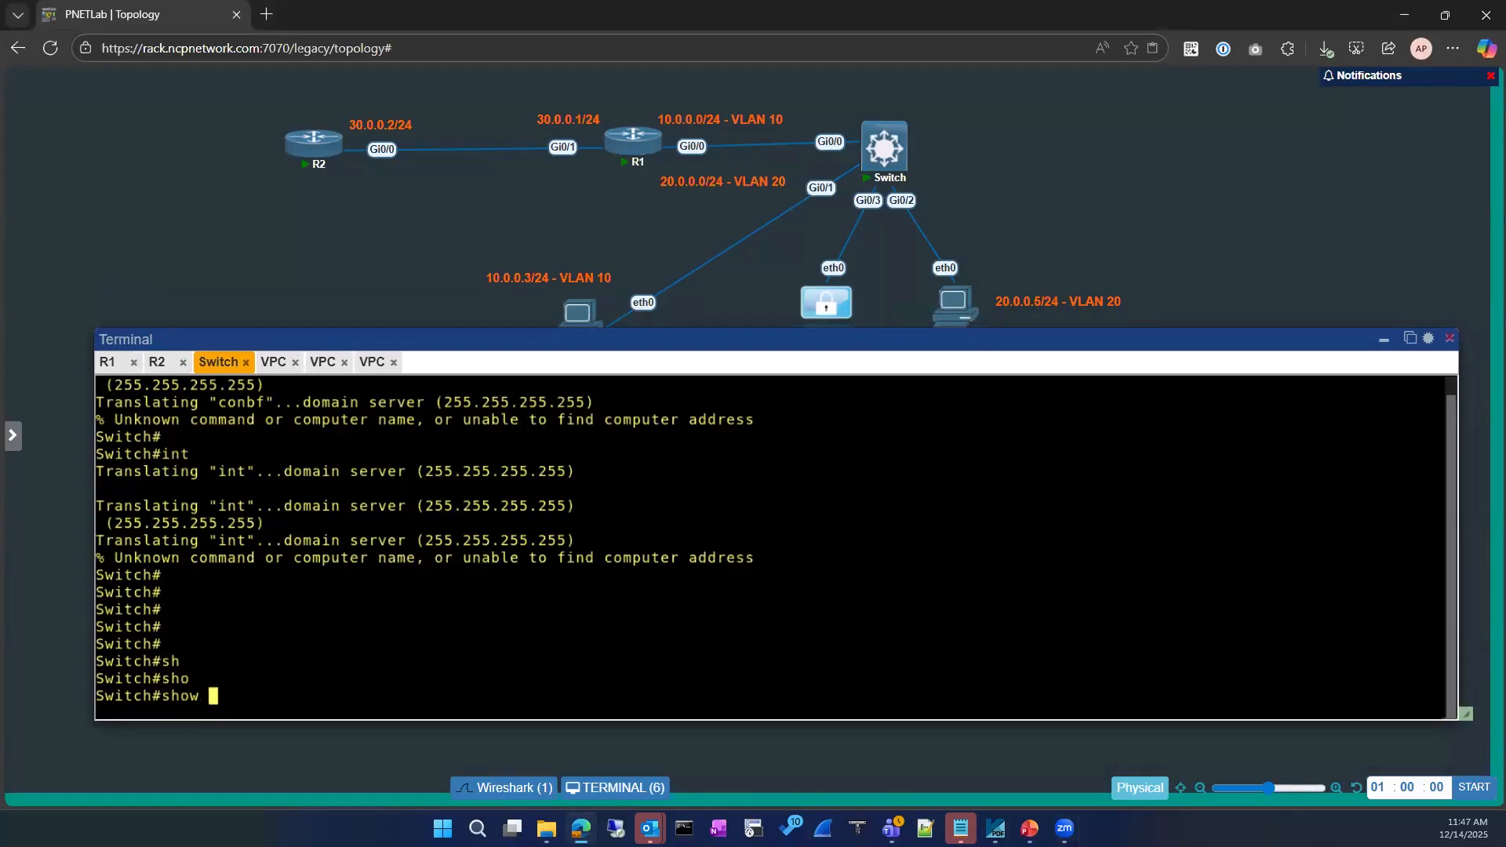
text(run)
key(BackSpace)
key(BackSpace)
key(BackSpace)
key(BackSpace)
key(BackSpace)
key(BackSpace)
key(BackSpace)
key(BackSpace)
text(sho)
key(Tab)
key(BackSpace)
key(BackSpace)
key(BackSpace)
key(BackSpace)
key(BackSpace)
Enter global configuration mode on the Switch with 'configure'
text(conf)
key(Tab)
key(Return)
key(Return)
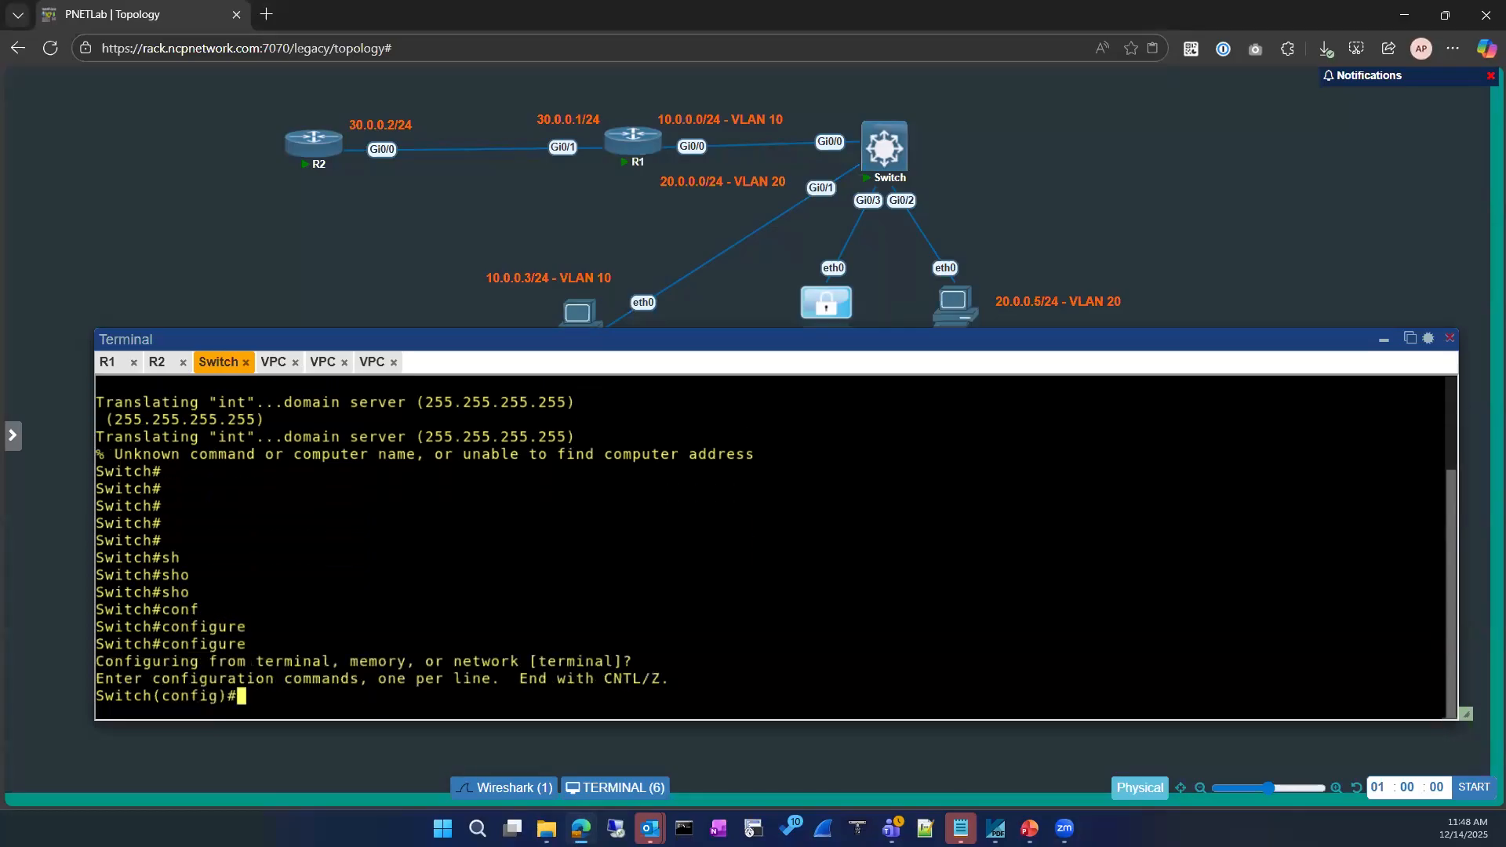
Disable DNS name lookup with 'no ip domain-lookup'
text(no ip do)
key(Tab)
text(n)
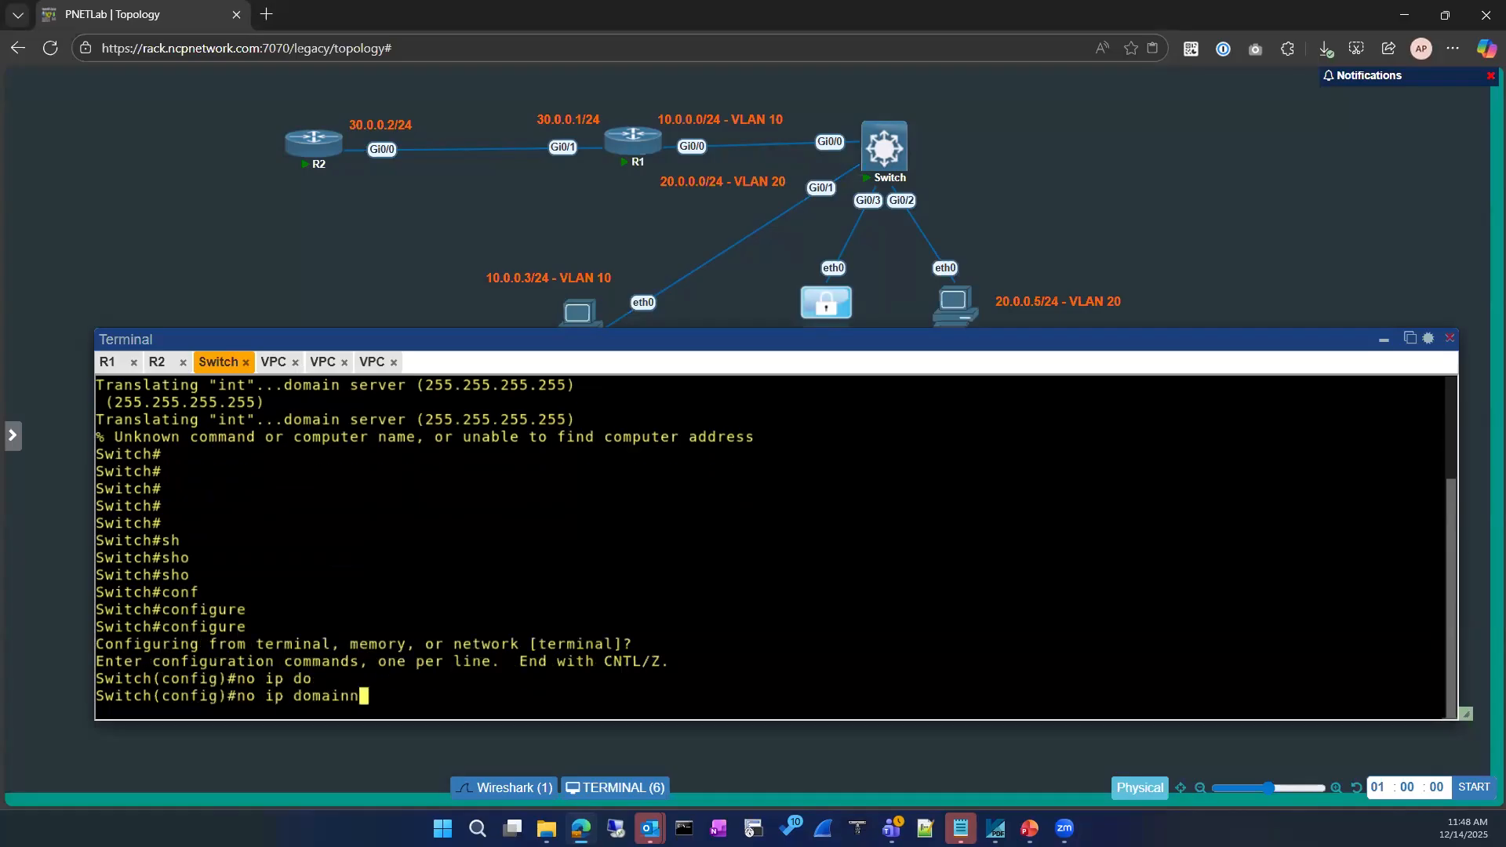
key(BackSpace)
key(Tab)
text(-)
key(Tab)
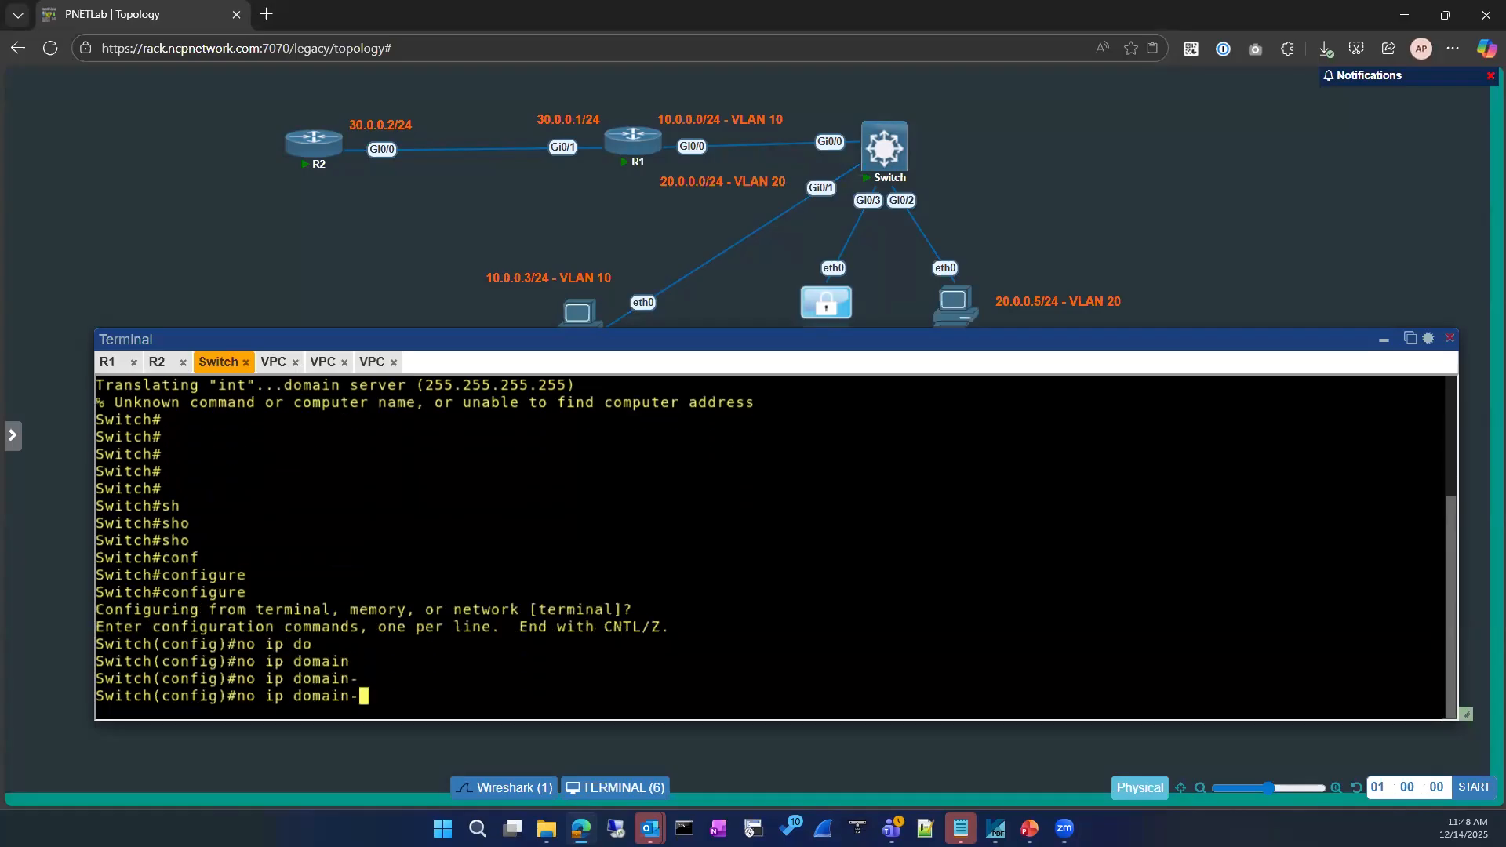
text(l)
key(Tab)
key(BackSpace)
key(BackSpace)
key(BackSpace)
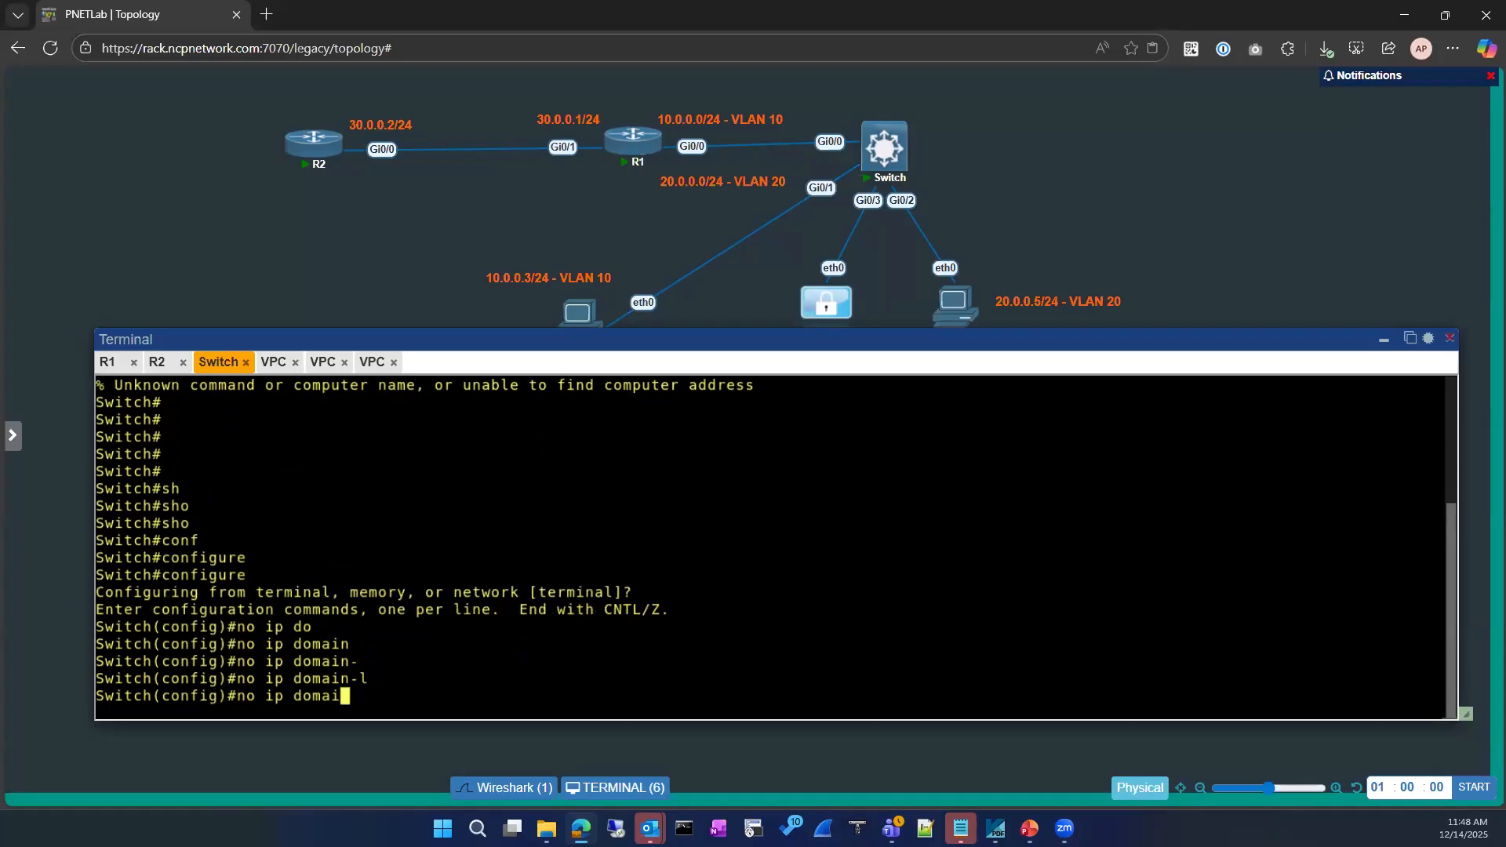
text(?)
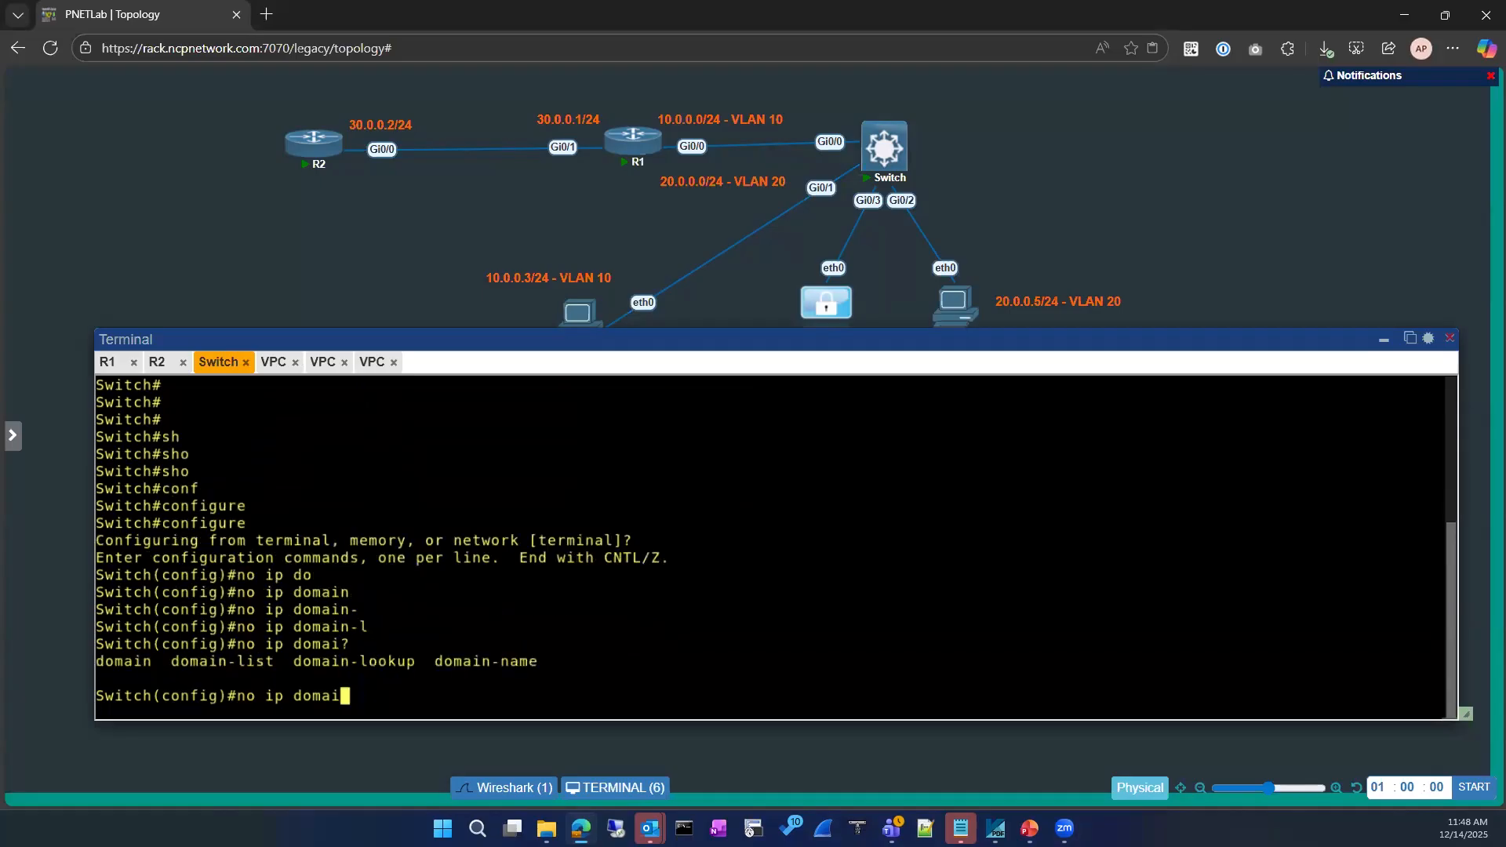
text(n-loo)
key(Tab)
key(Return)
Exit configuration mode and confirm 'int' now returns an incomplete-command error
text(exit)
key(Return)
key(Return)
key(Return)
text(int)
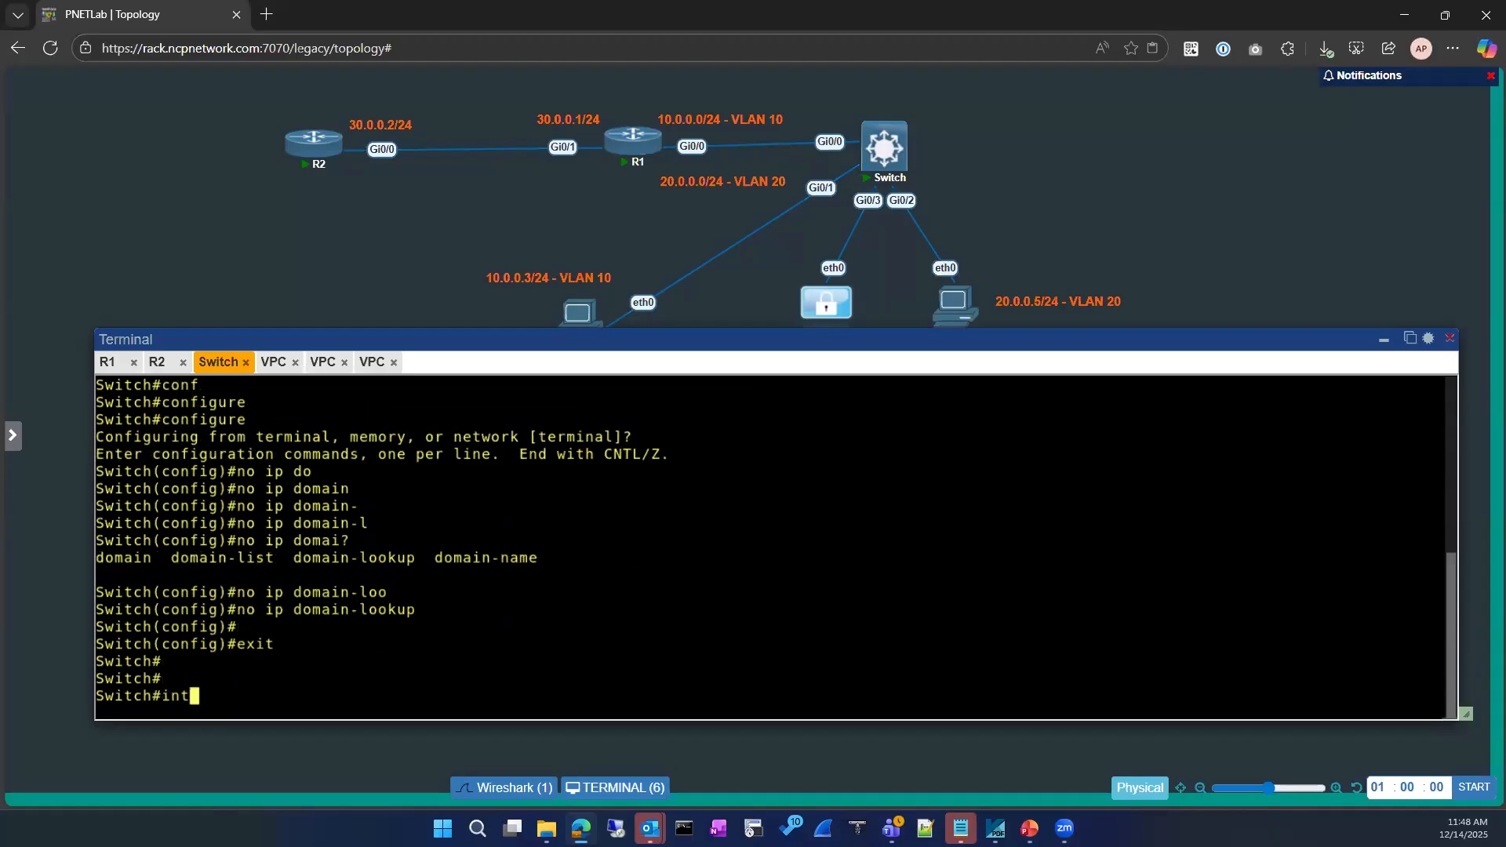
key(Return)
key(Return)
key(Return)
key(Return)
Display the Switch's MAC address table with 'sh mac address-table'
text(s)
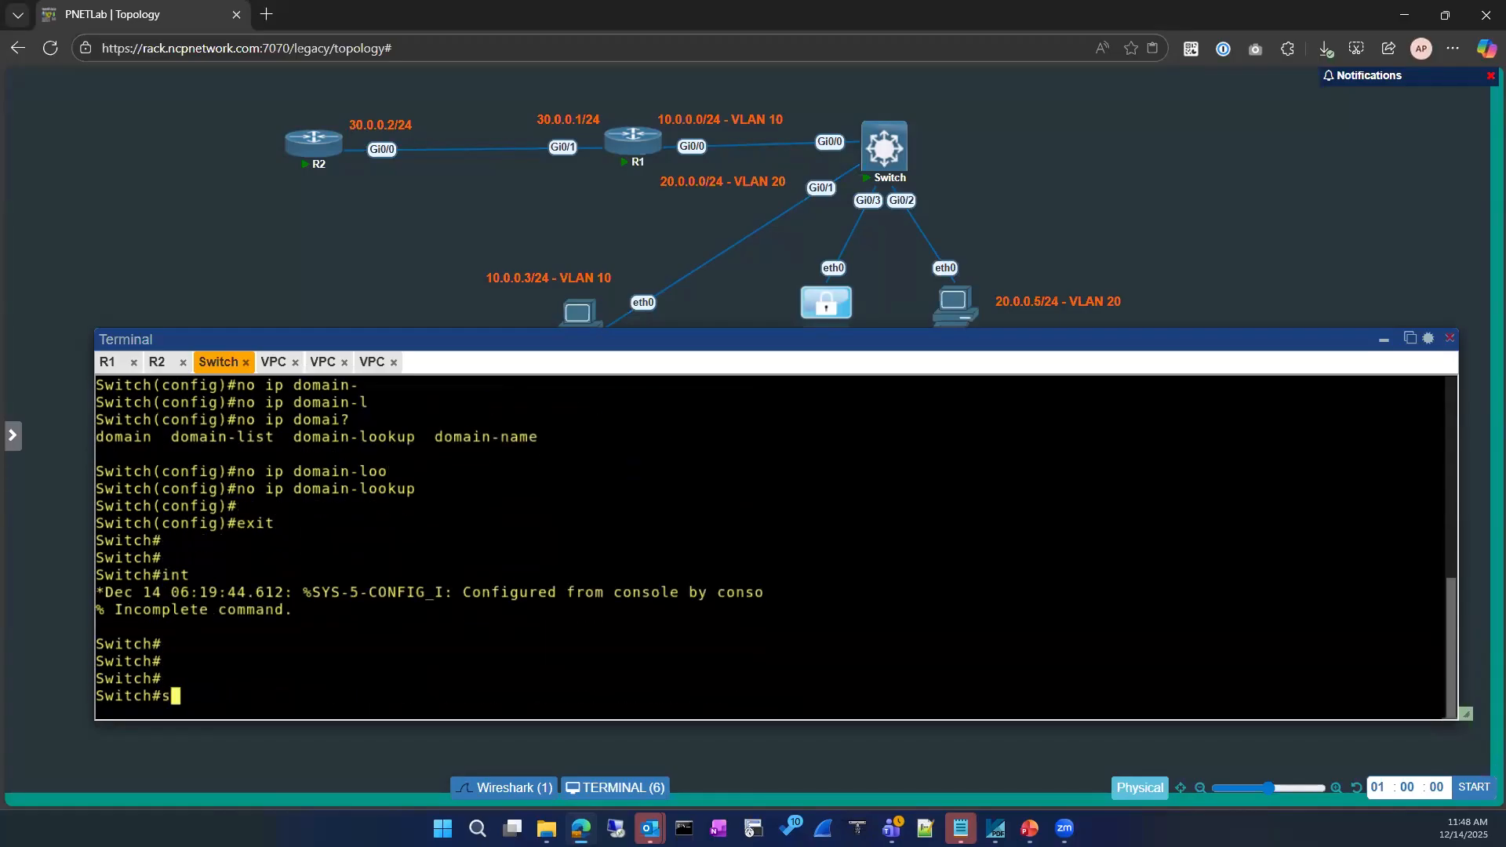
text(h mac ad)
key(Tab)
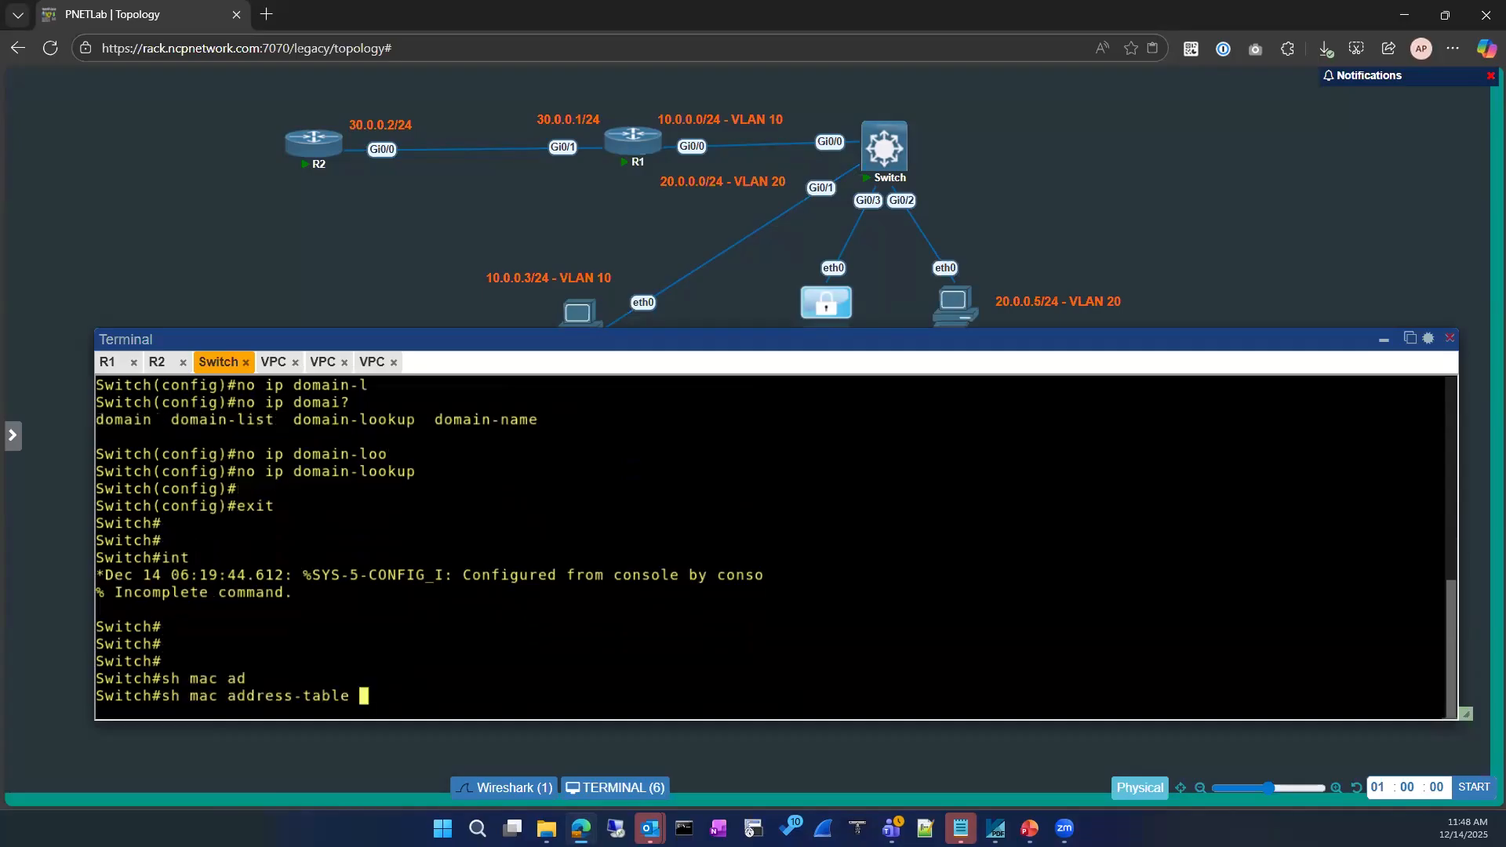
key(Return)
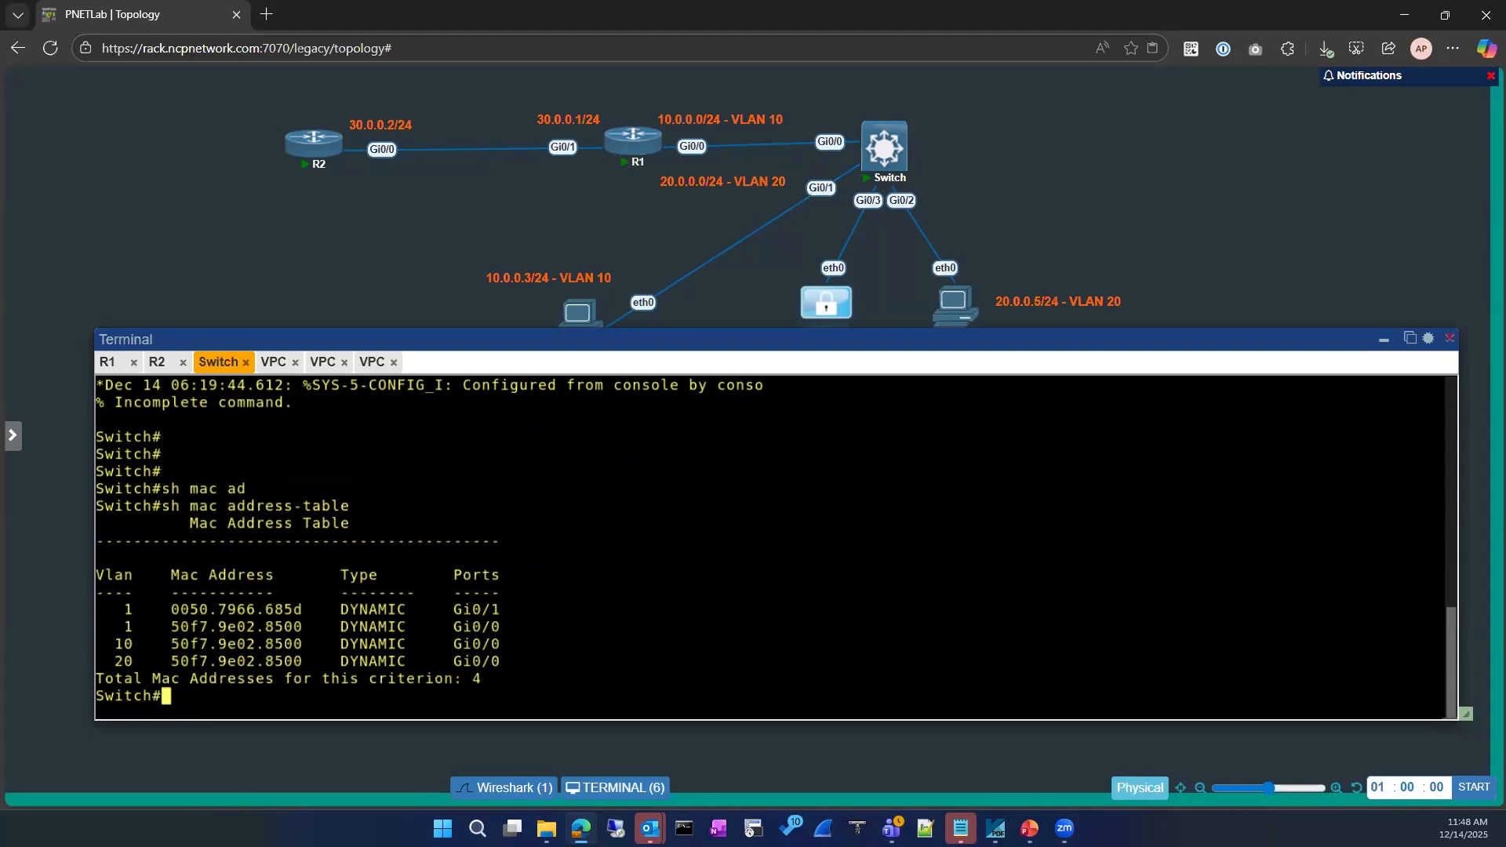
Show the running configuration of Gi0/1, pasting the port name from the MAC table
text(sh run)
key(Tab)
text(in)
key(Tab)
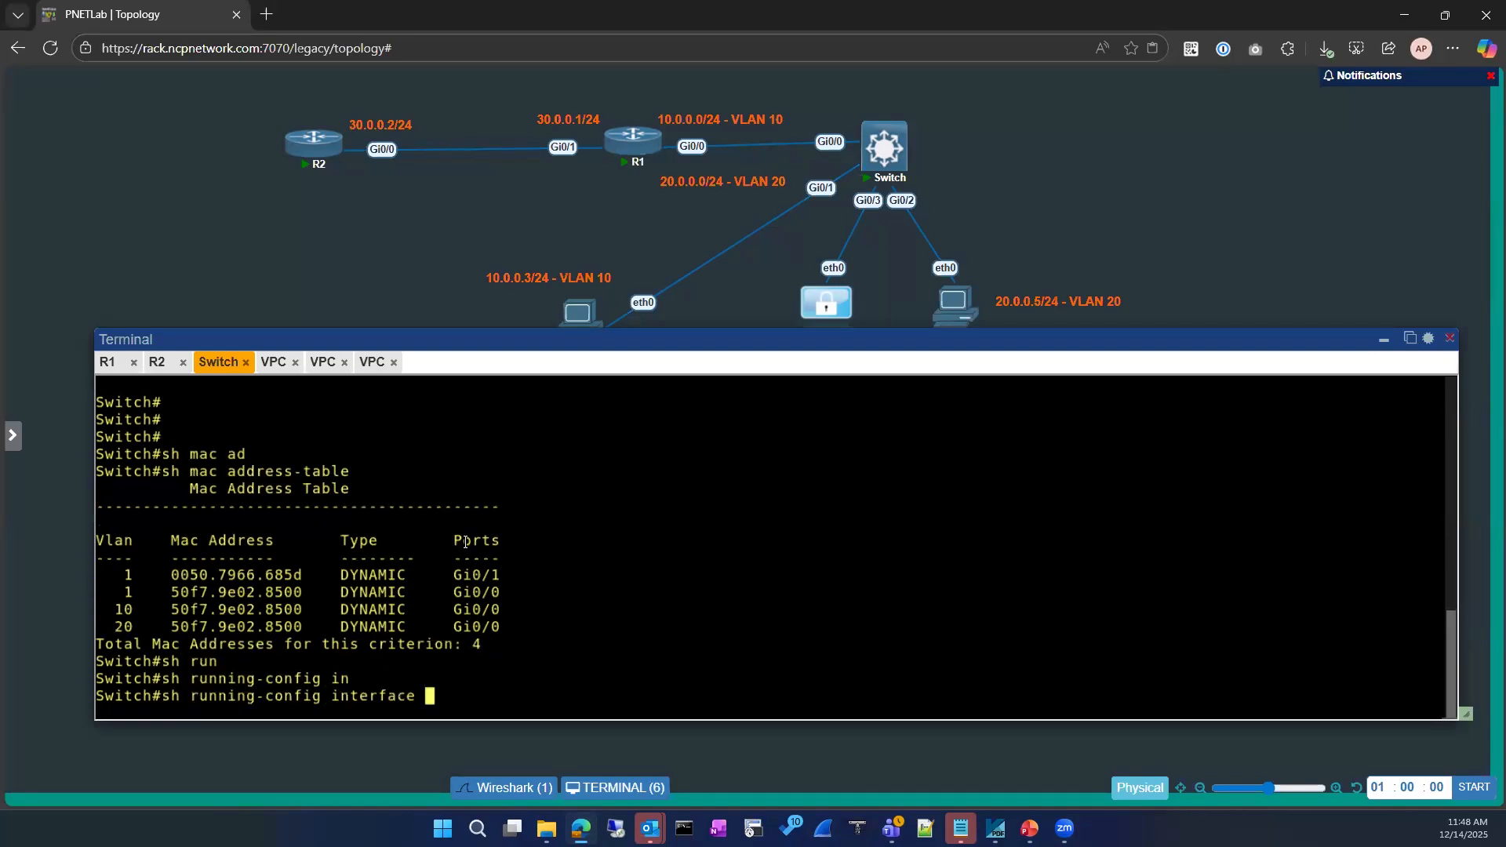
double_click(454, 576)
text(Gi0/1)
key(Return)
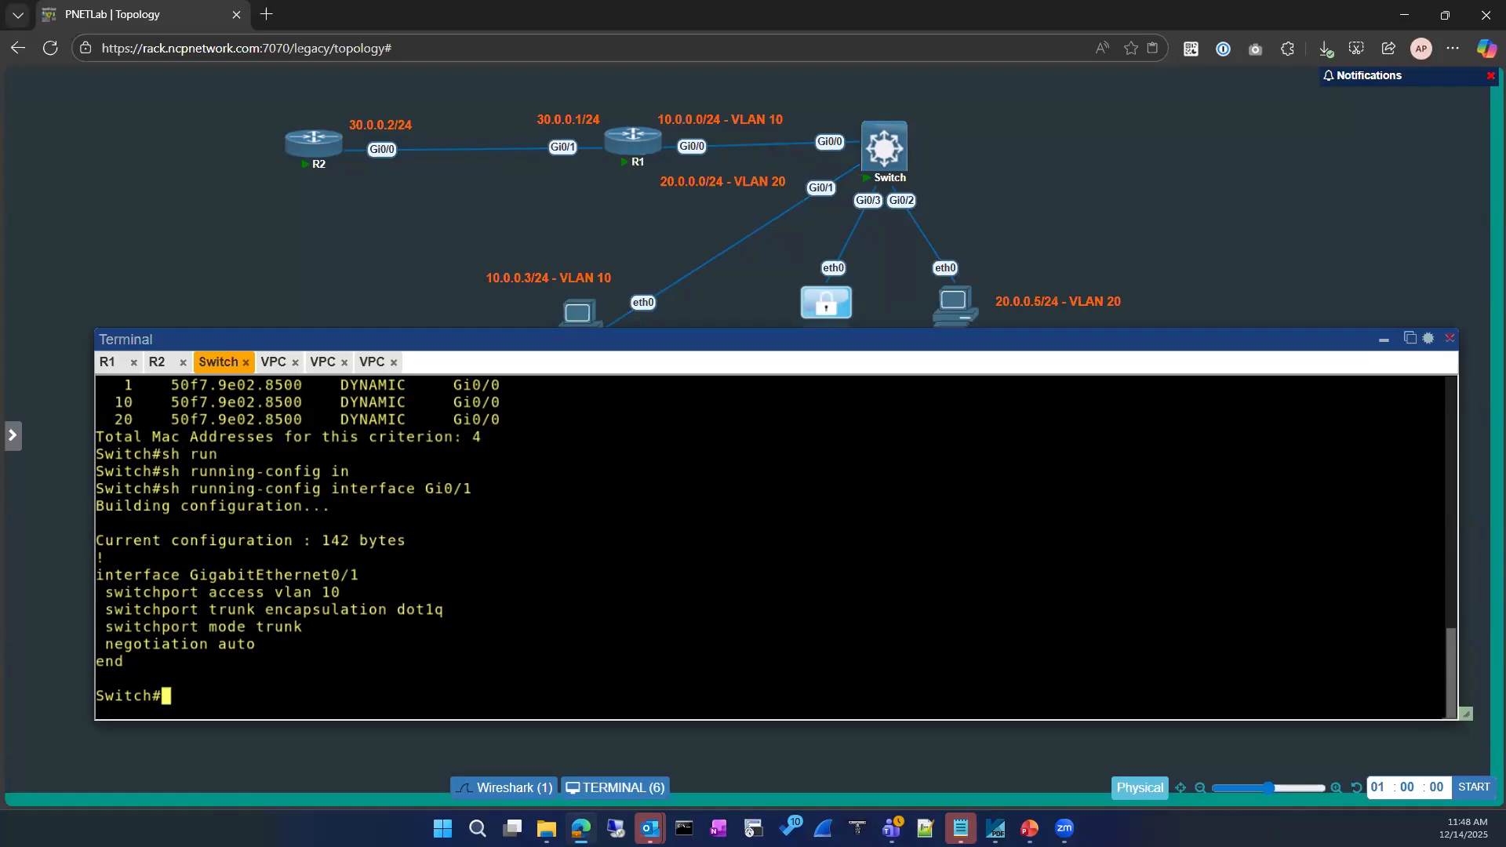
Enter configuration mode from the terminal on the Switch
text(conf)
key(Tab)
key(Return)
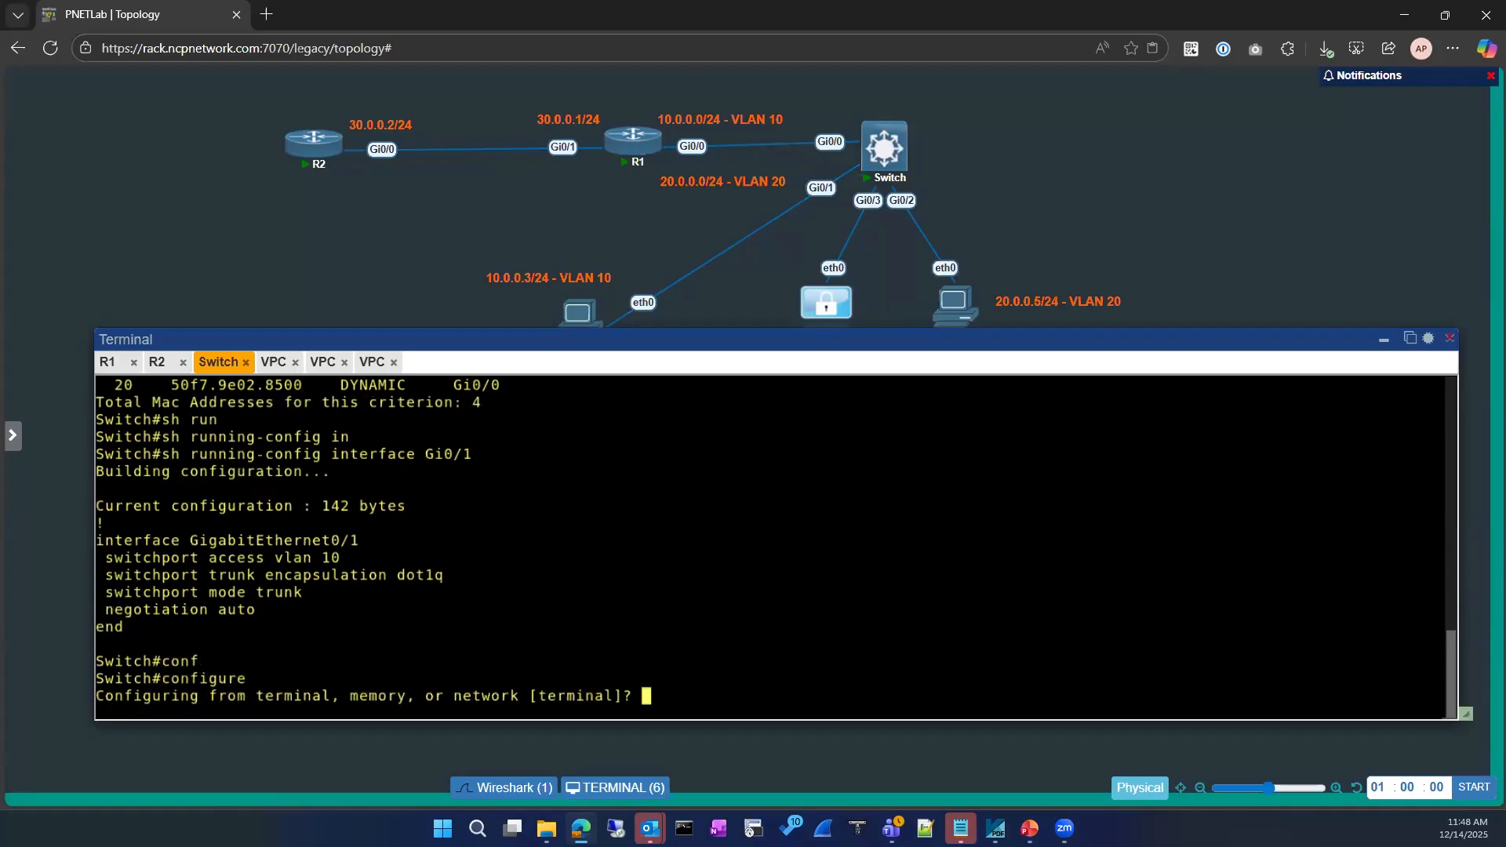
key(Return)
key(Return)
Reset Gi0/1 with 'default interface GigabitEthernet 0/1'
text(int)
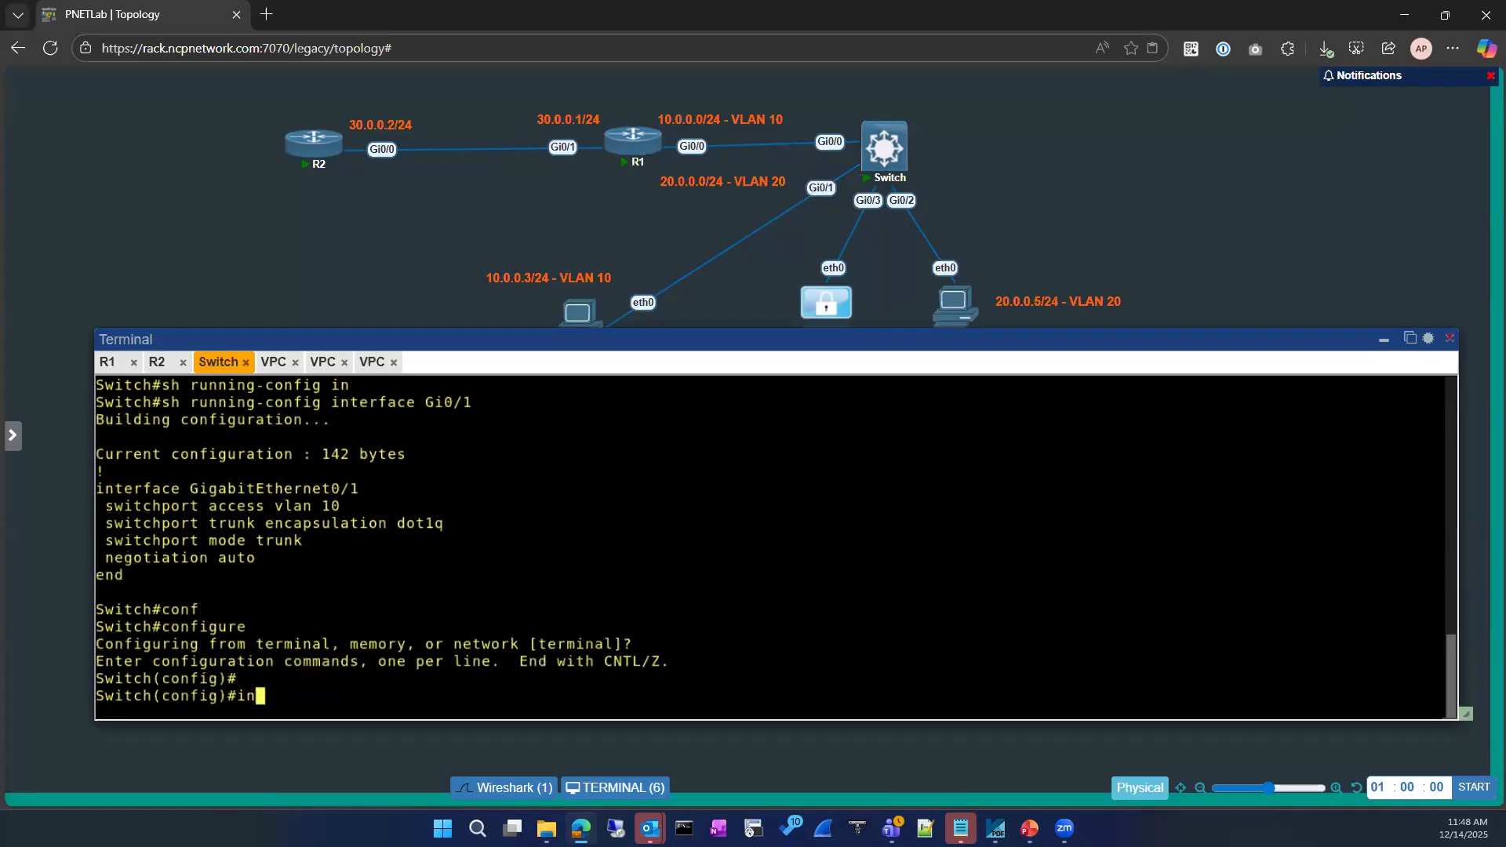
key(Tab)
text(gi)
key(Tab)
key(BackSpace)
key(BackSpace)
key(BackSpace)
key(BackSpace)
key(BackSpace)
key(BackSpace)
key(BackSpace)
key(BackSpace)
key(BackSpace)
key(BackSpace)
key(BackSpace)
key(BackSpace)
key(BackSpace)
key(BackSpace)
key(BackSpace)
key(BackSpace)
key(BackSpace)
key(BackSpace)
key(BackSpace)
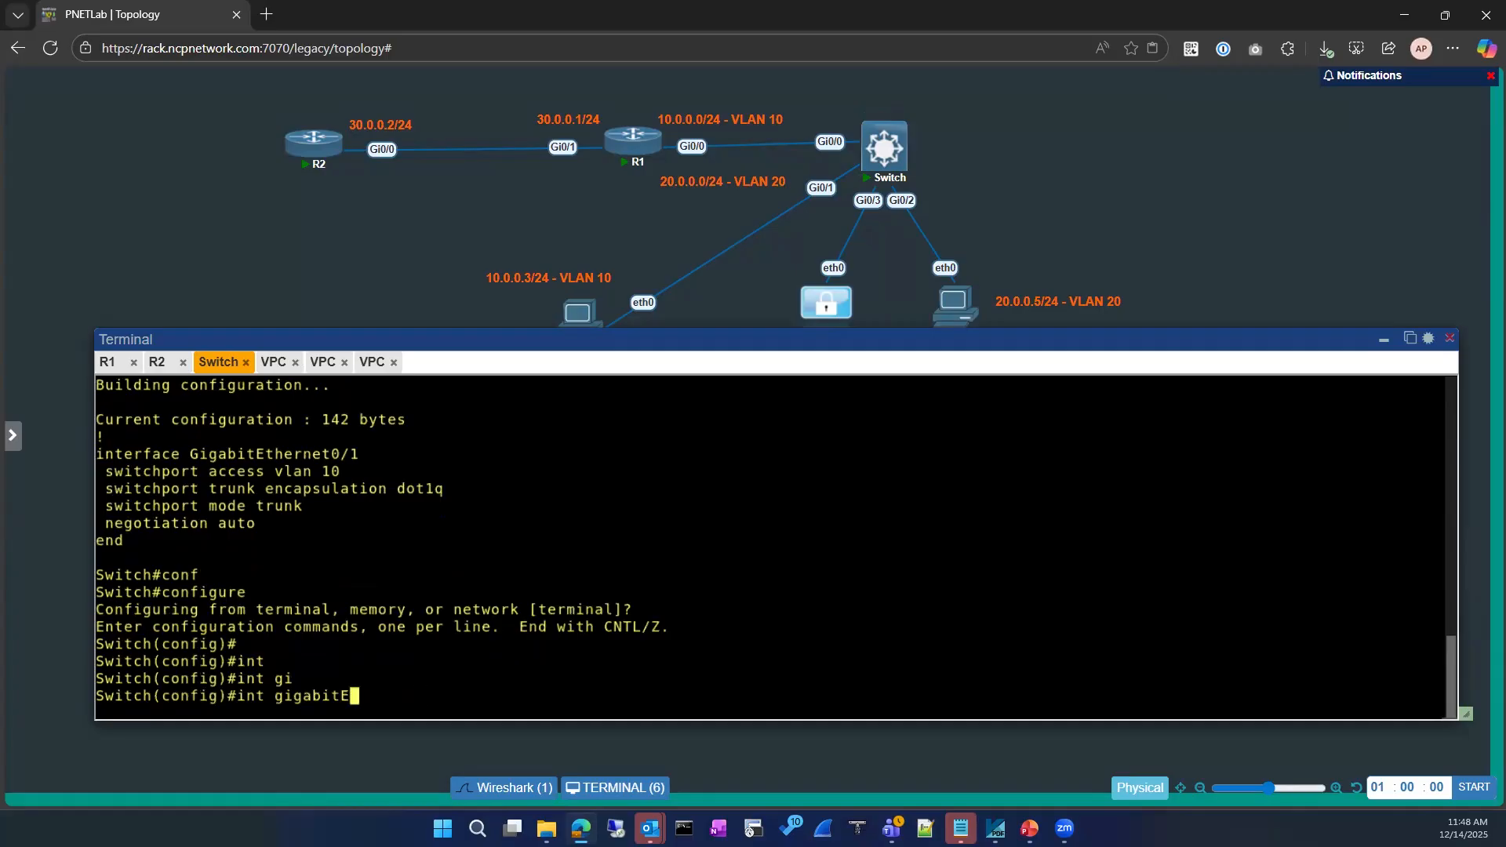
text(def)
key(Tab)
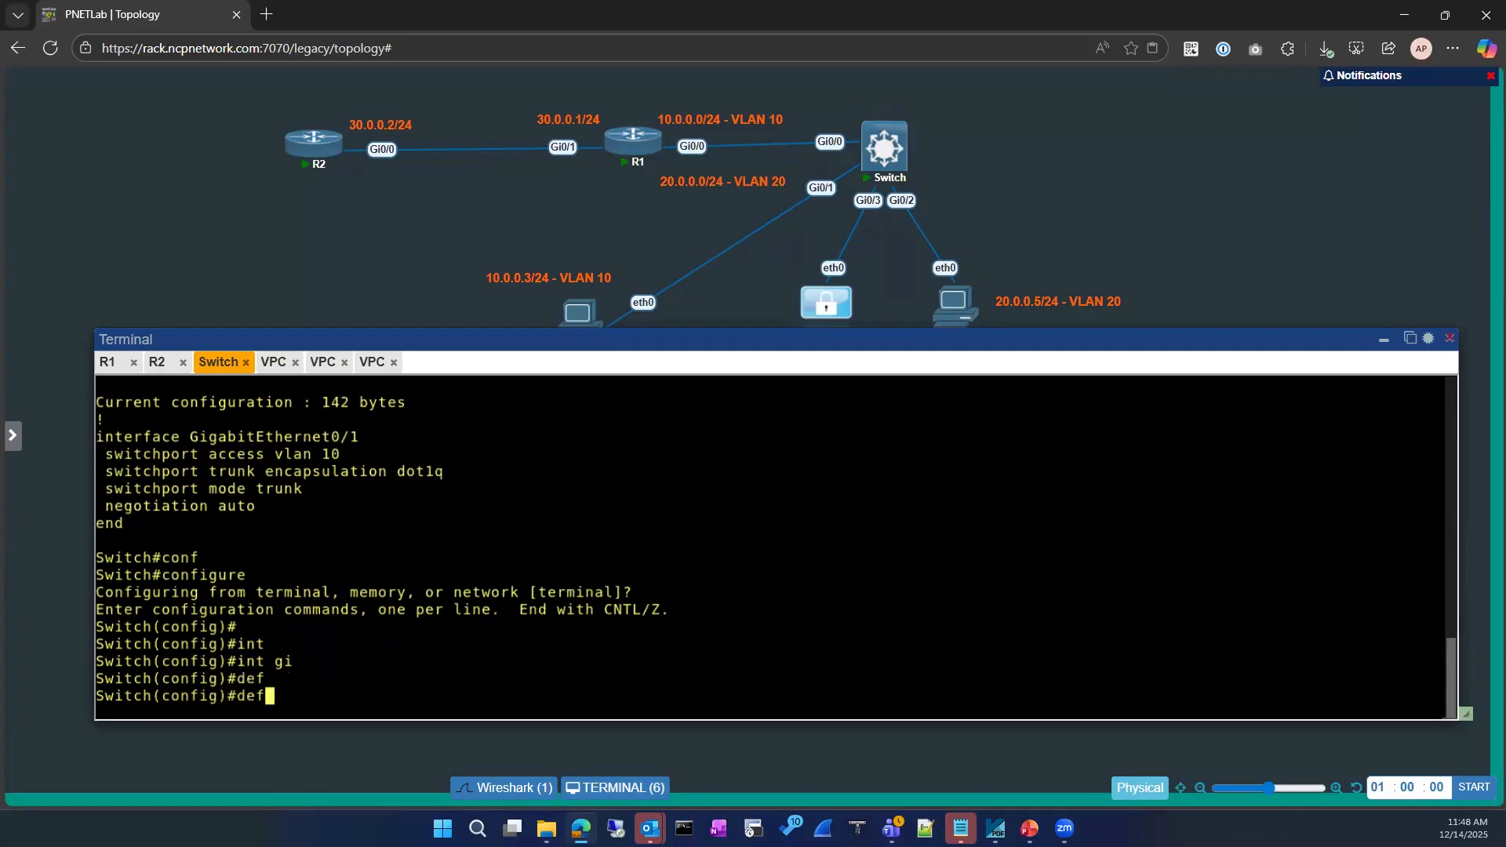
text(a)
key(Tab)
text(int)
key(Tab)
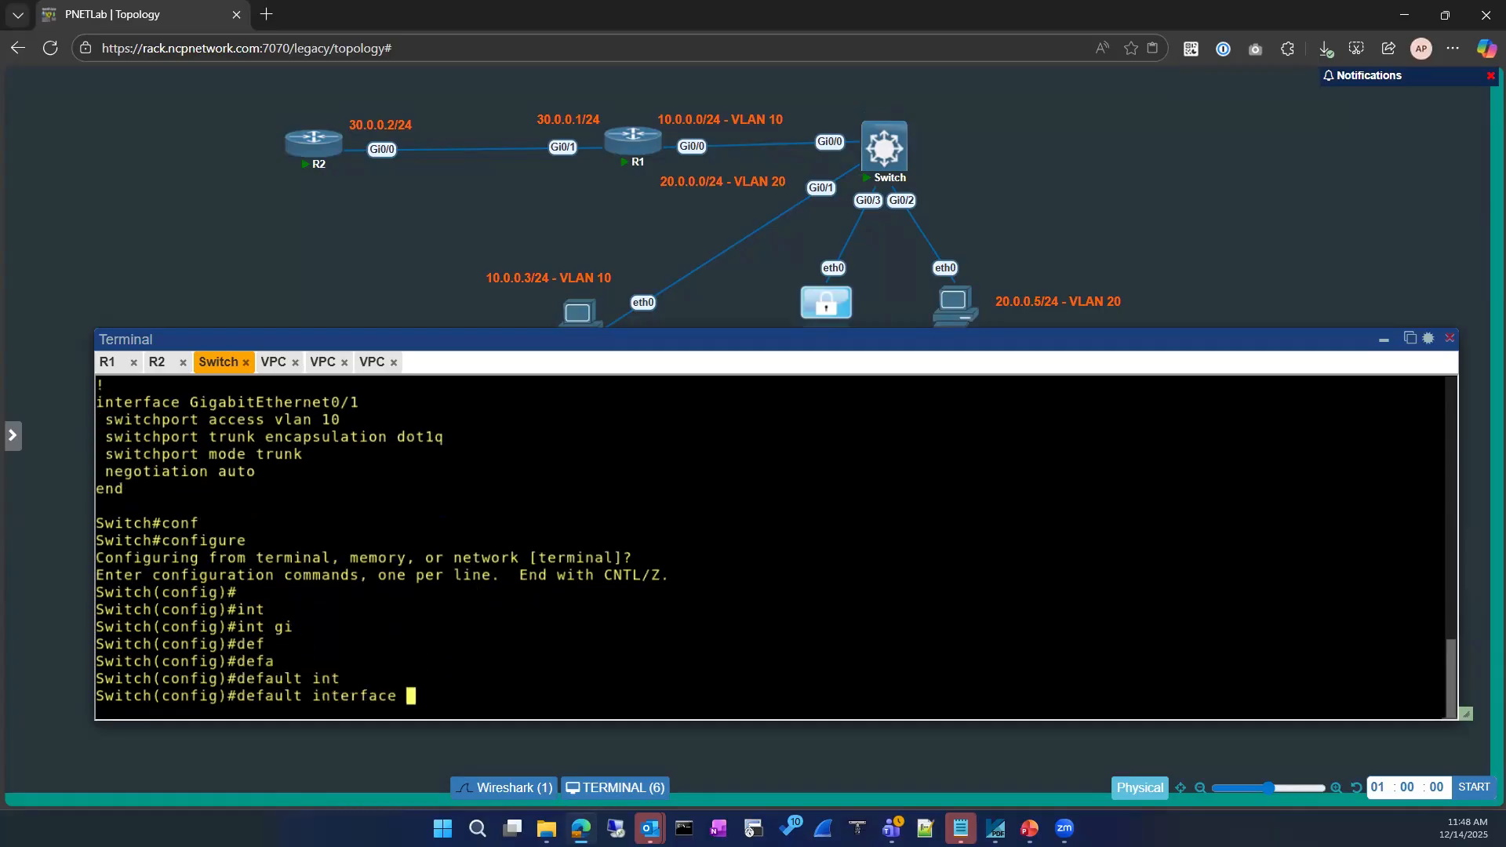
text(gui)
key(Tab)
key(BackSpace)
key(BackSpace)
text(i)
key(Tab)
text(gabitEthernet 0/1)
key(Return)
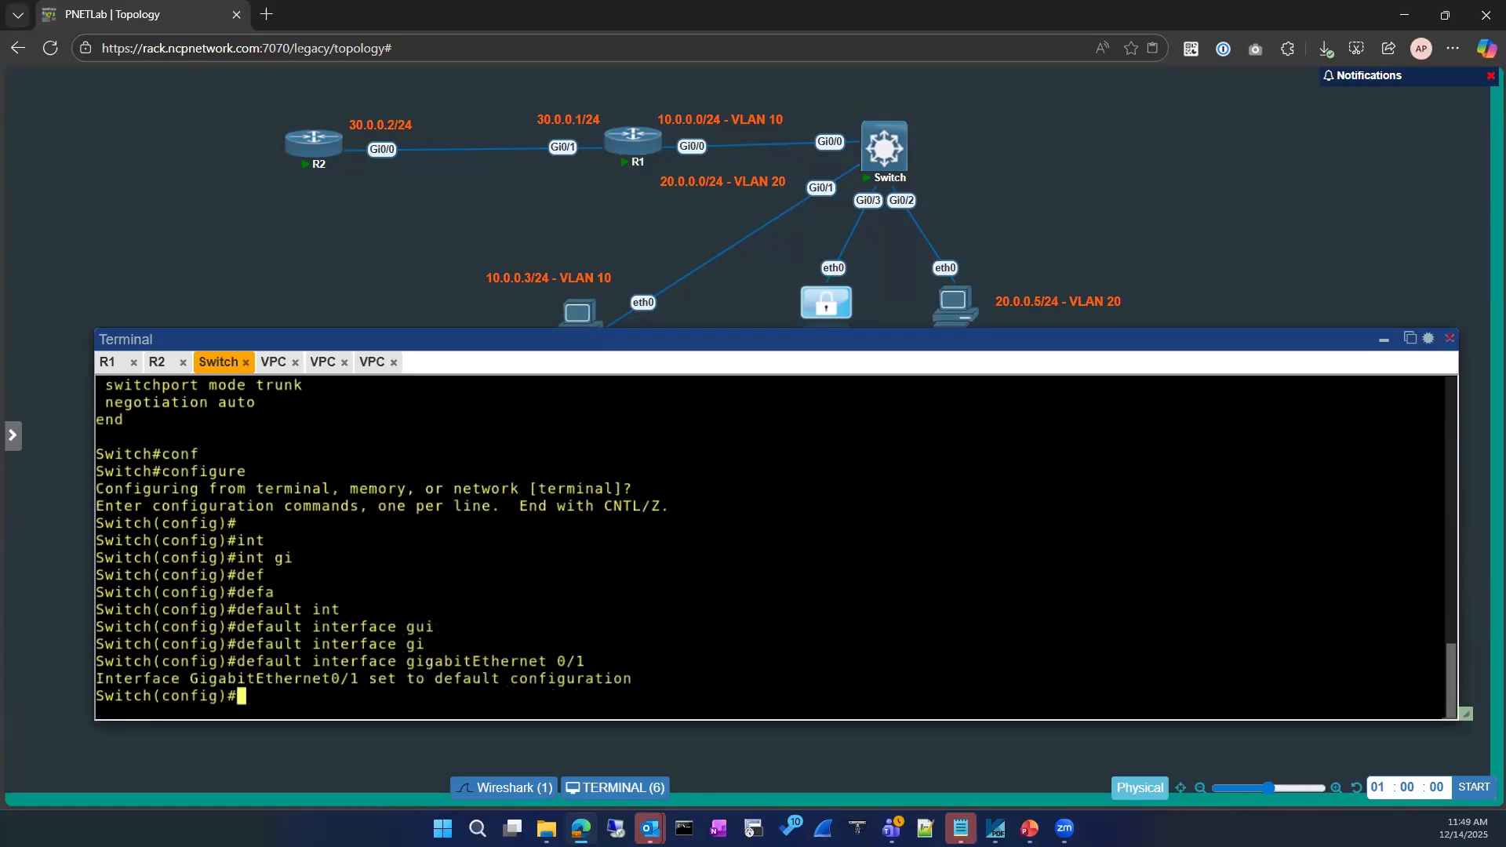
Enter interface configuration for GigabitEthernet 0/1, correcting the mistyped 0.1
key(Return)
text(int)
key(Tab)
text(gi)
key(Tab)
text(0.1)
key(Return)
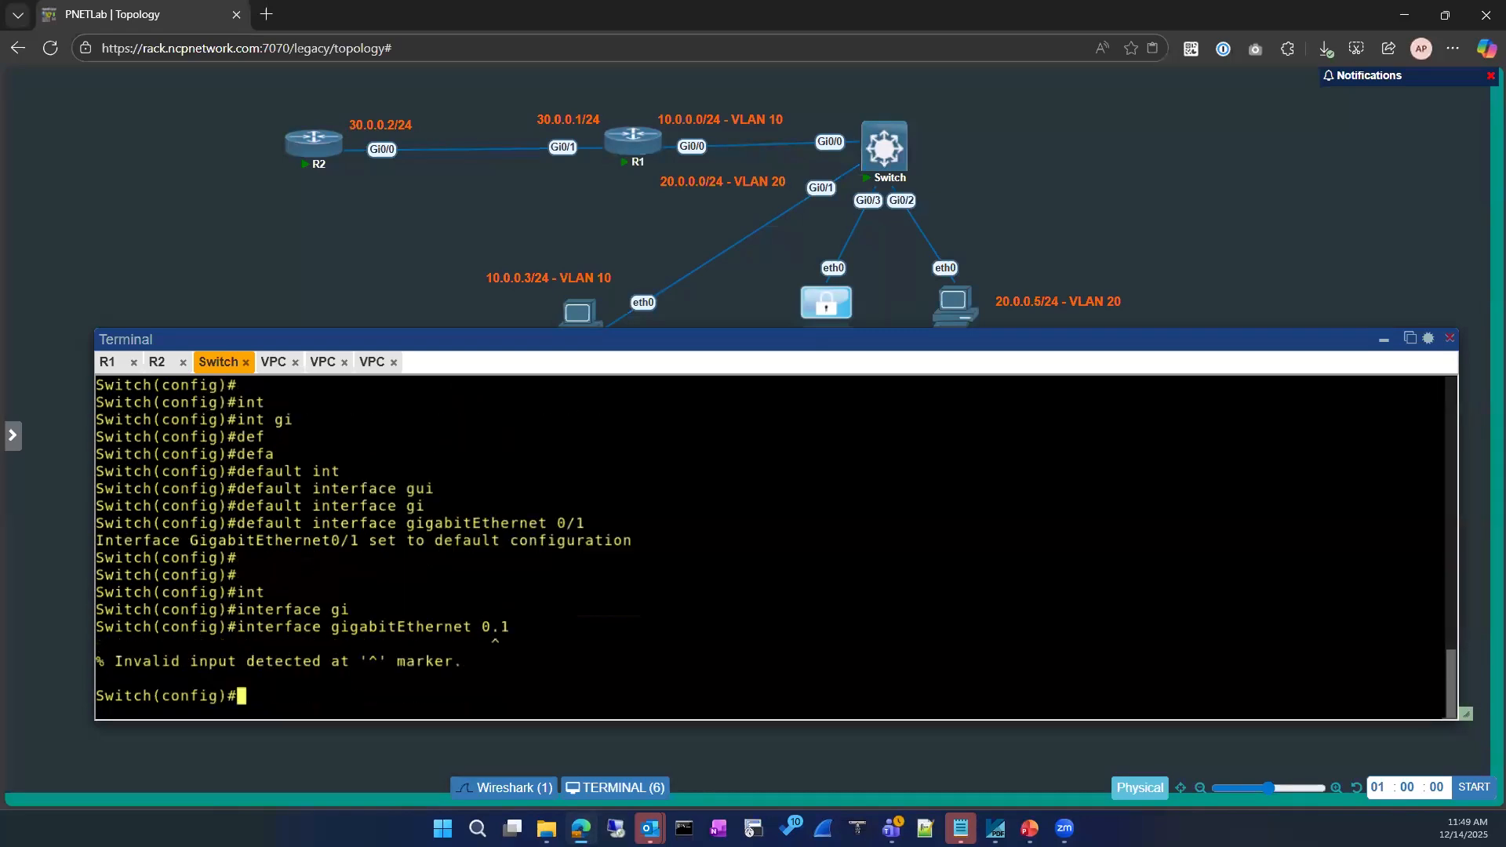
key(Up)
key(BackSpace)
key(BackSpace)
text(/1)
key(Return)
Make Gi0/1 an access port with 'switchport mode access'
text(swe)
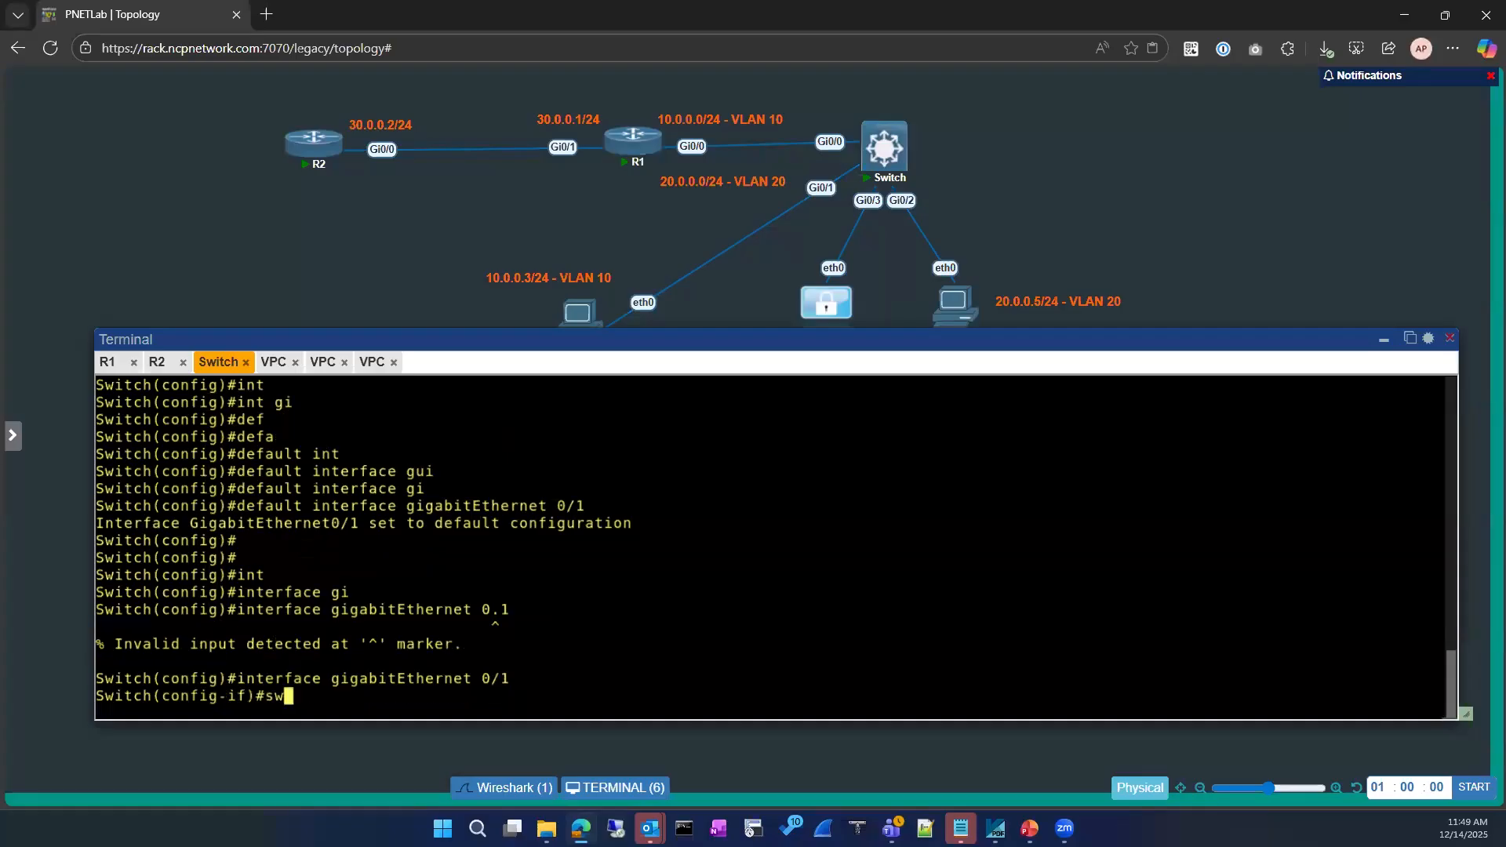
key(BackSpace)
key(Tab)
text(mode)
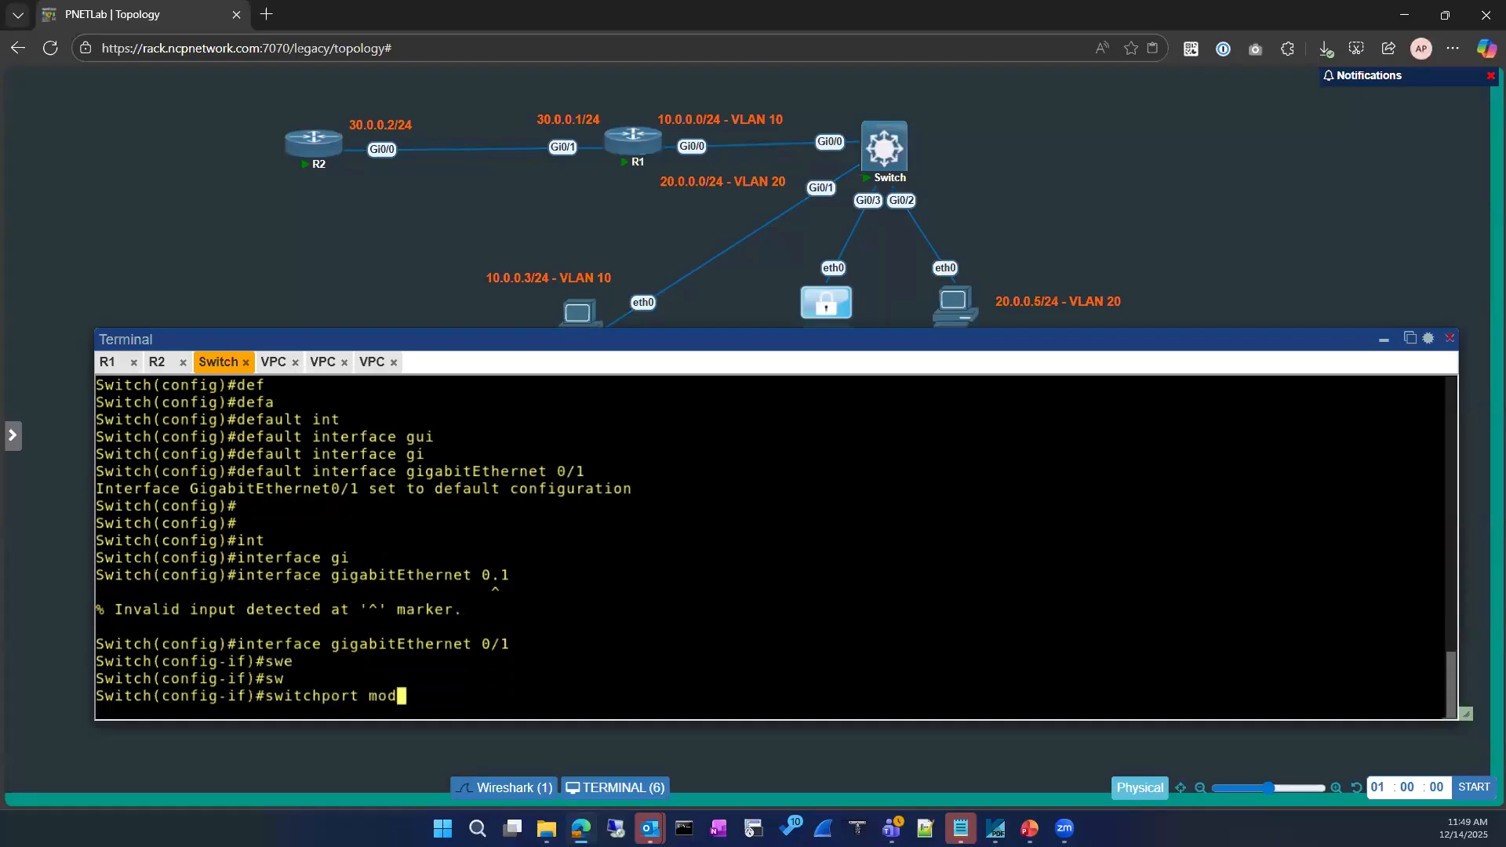
key(Tab)
text(ac)
key(Tab)
key(Return)
Assign Gi0/1 to VLAN 10 with 'switchport access vlan 10'
text(sw)
key(Tab)
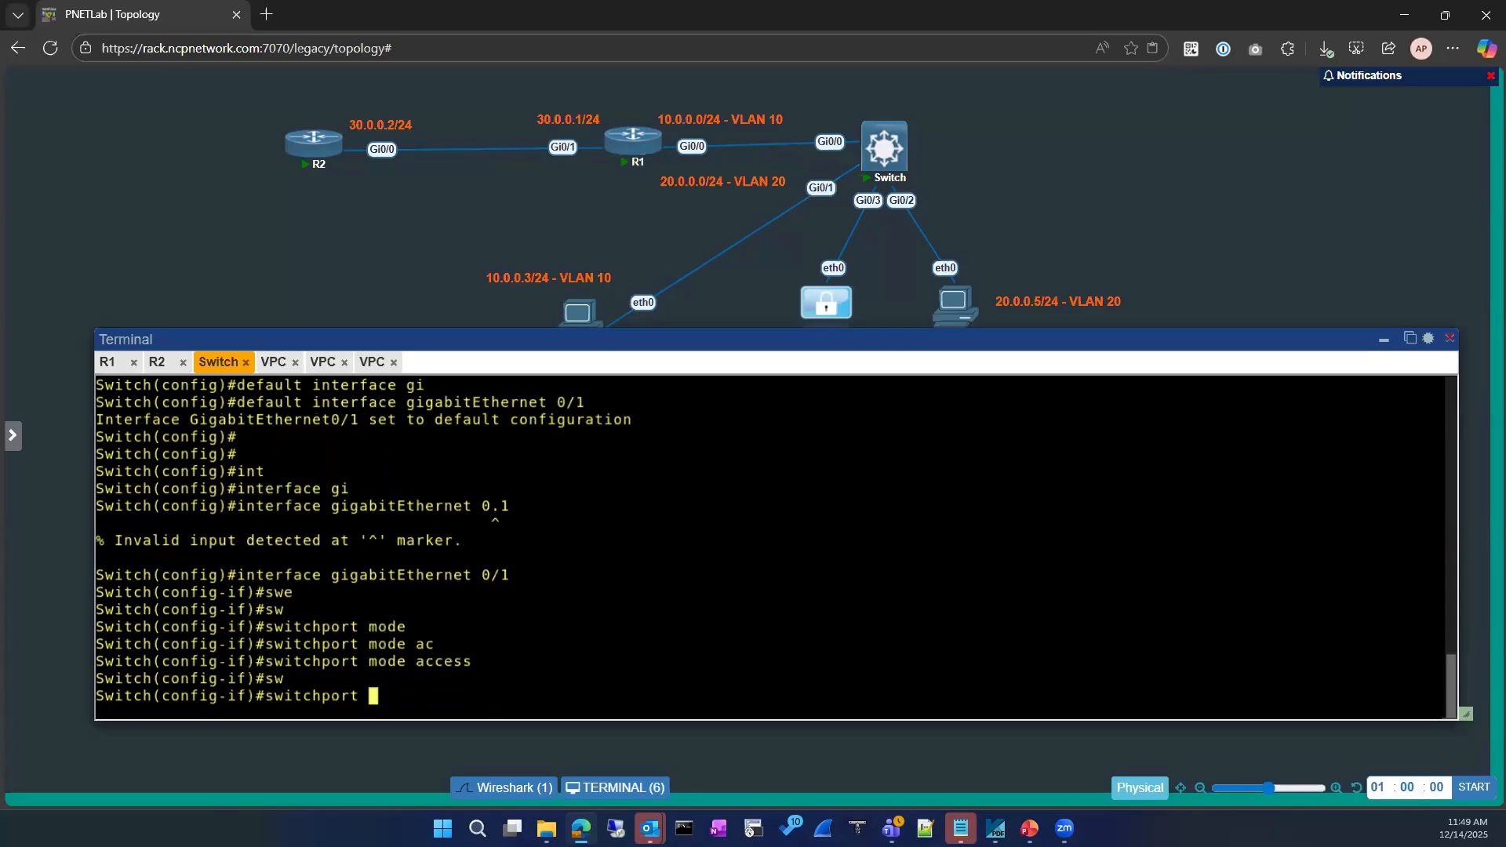
text(ac)
key(Tab)
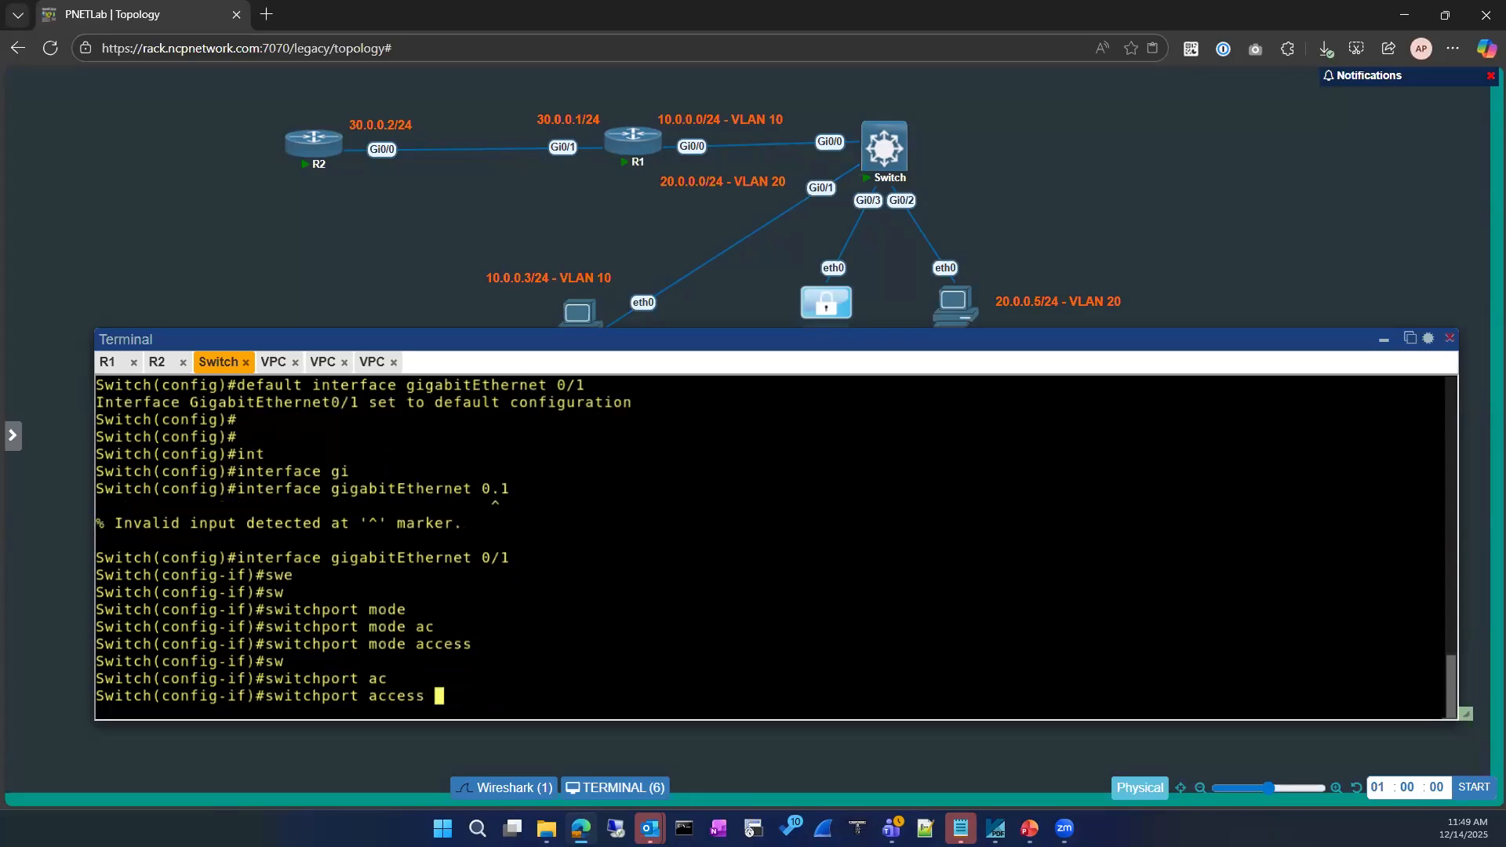
text(vl)
key(Tab)
text(10)
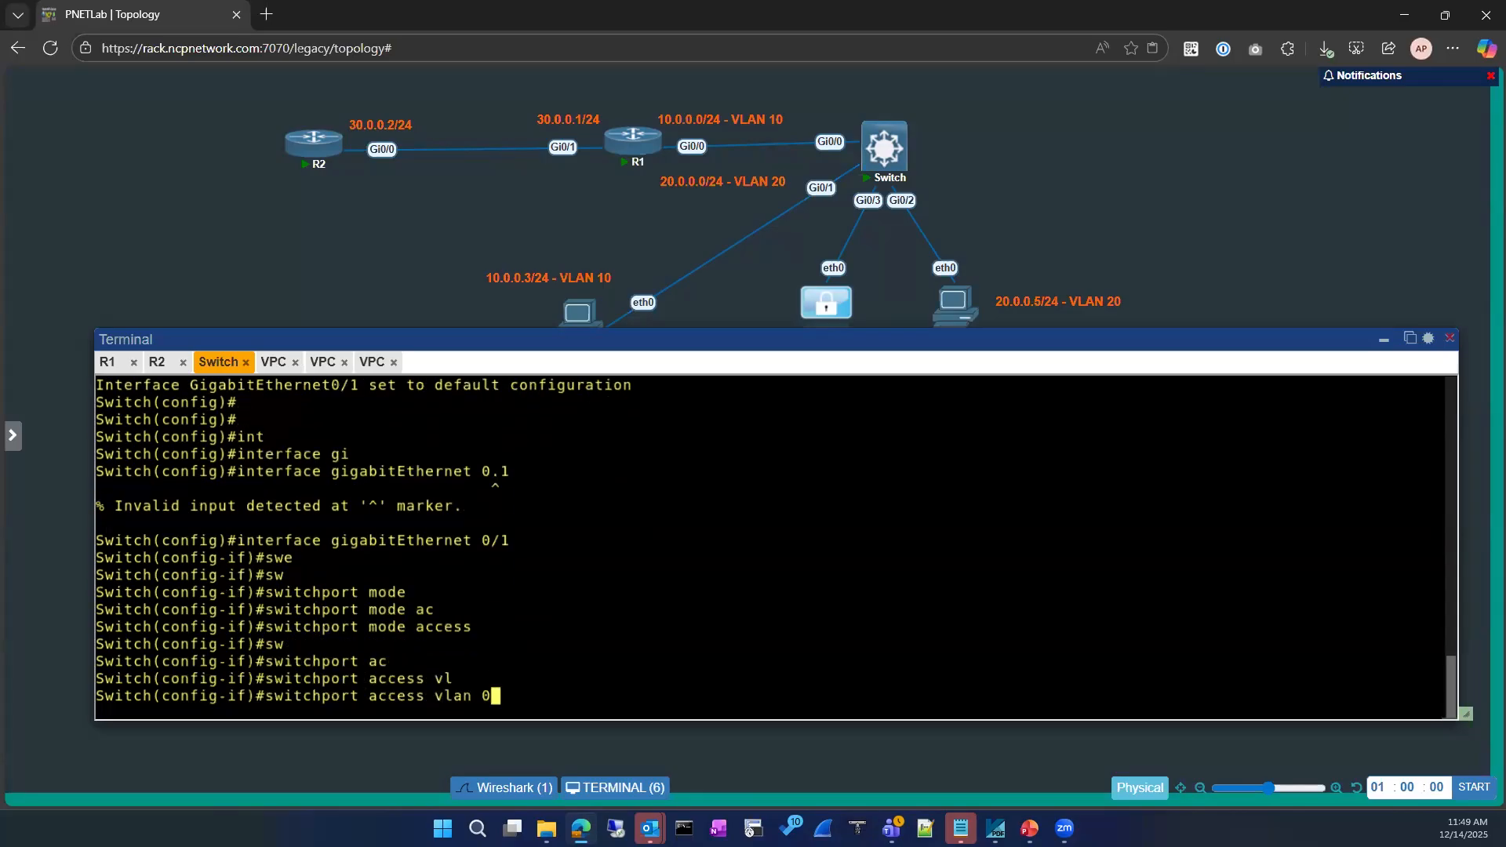
key(Return)
Exit both configuration modes back to the Switch's privileged prompt
text(exit)
key(Return)
text(exit)
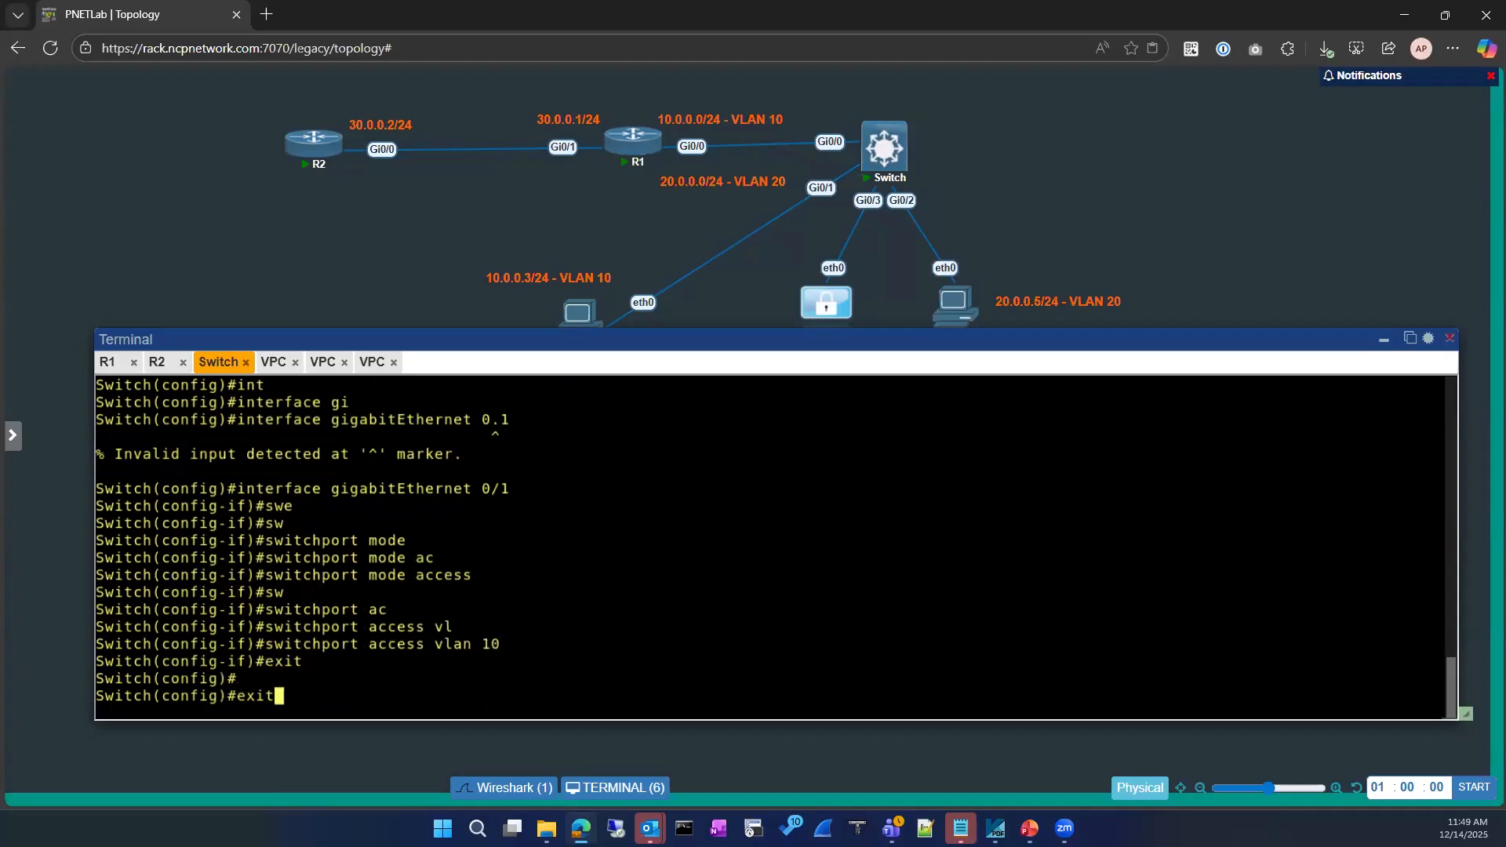
key(Return)
text(sho)
key(Tab)
key(Return)
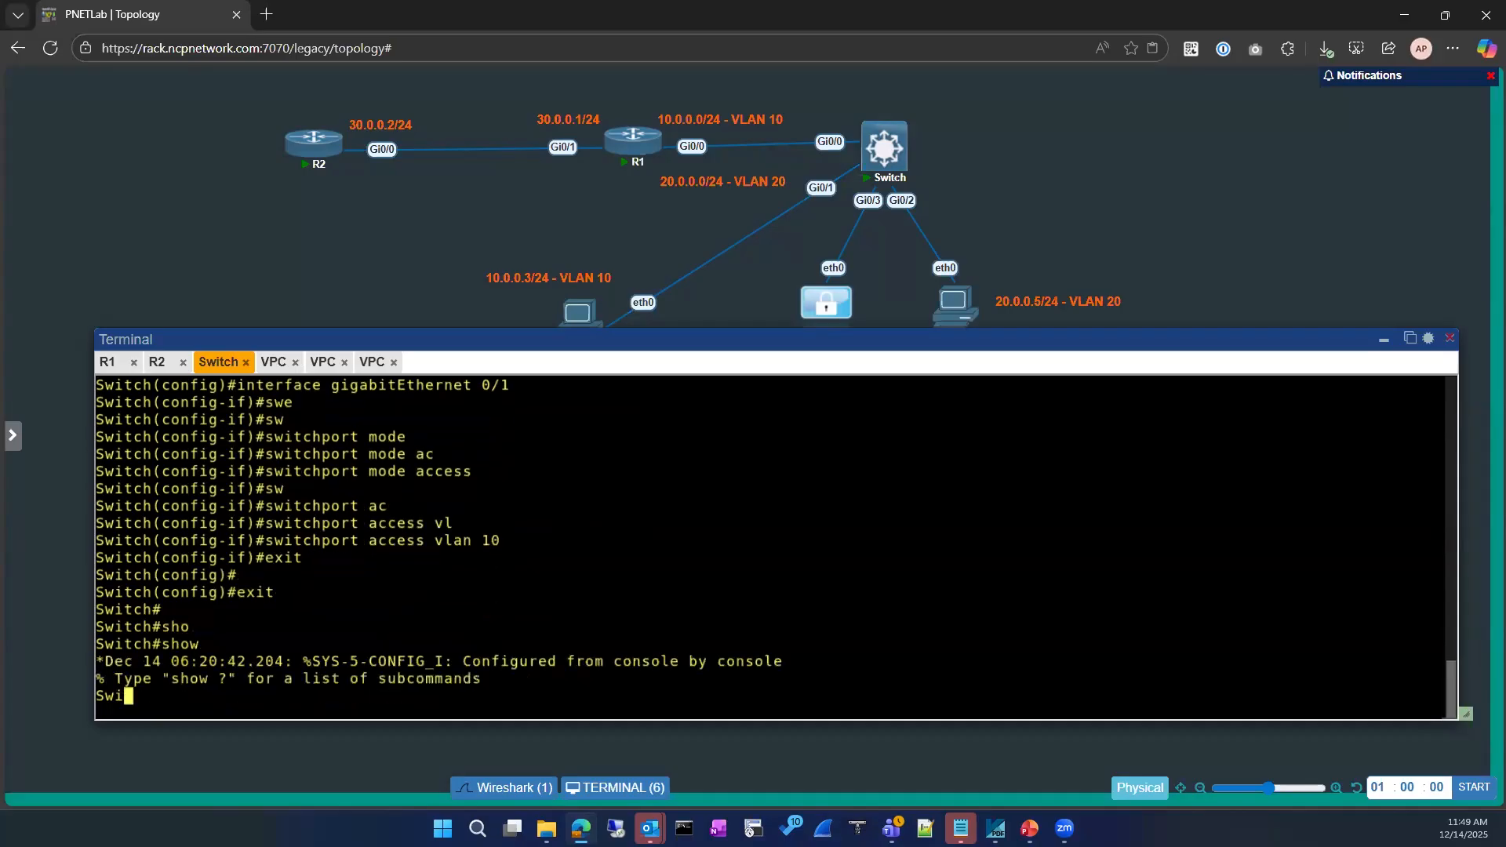
key(Return)
text(sh)
key(BackSpace)
key(BackSpace)
Display the switch's MAC address table with sh mac ad
text(sh mac ad)
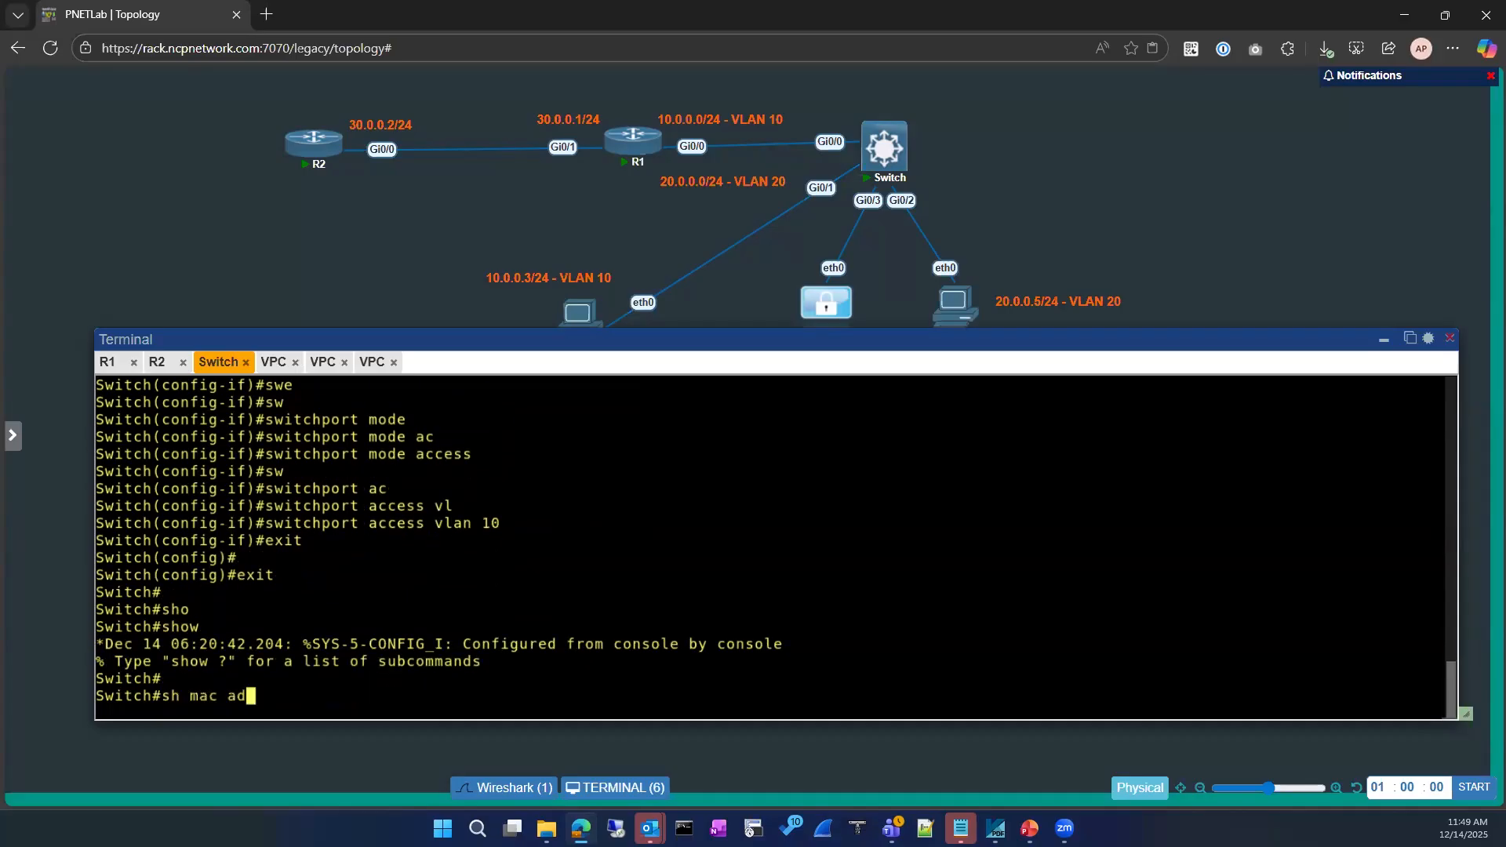
key(Tab)
key(Return)
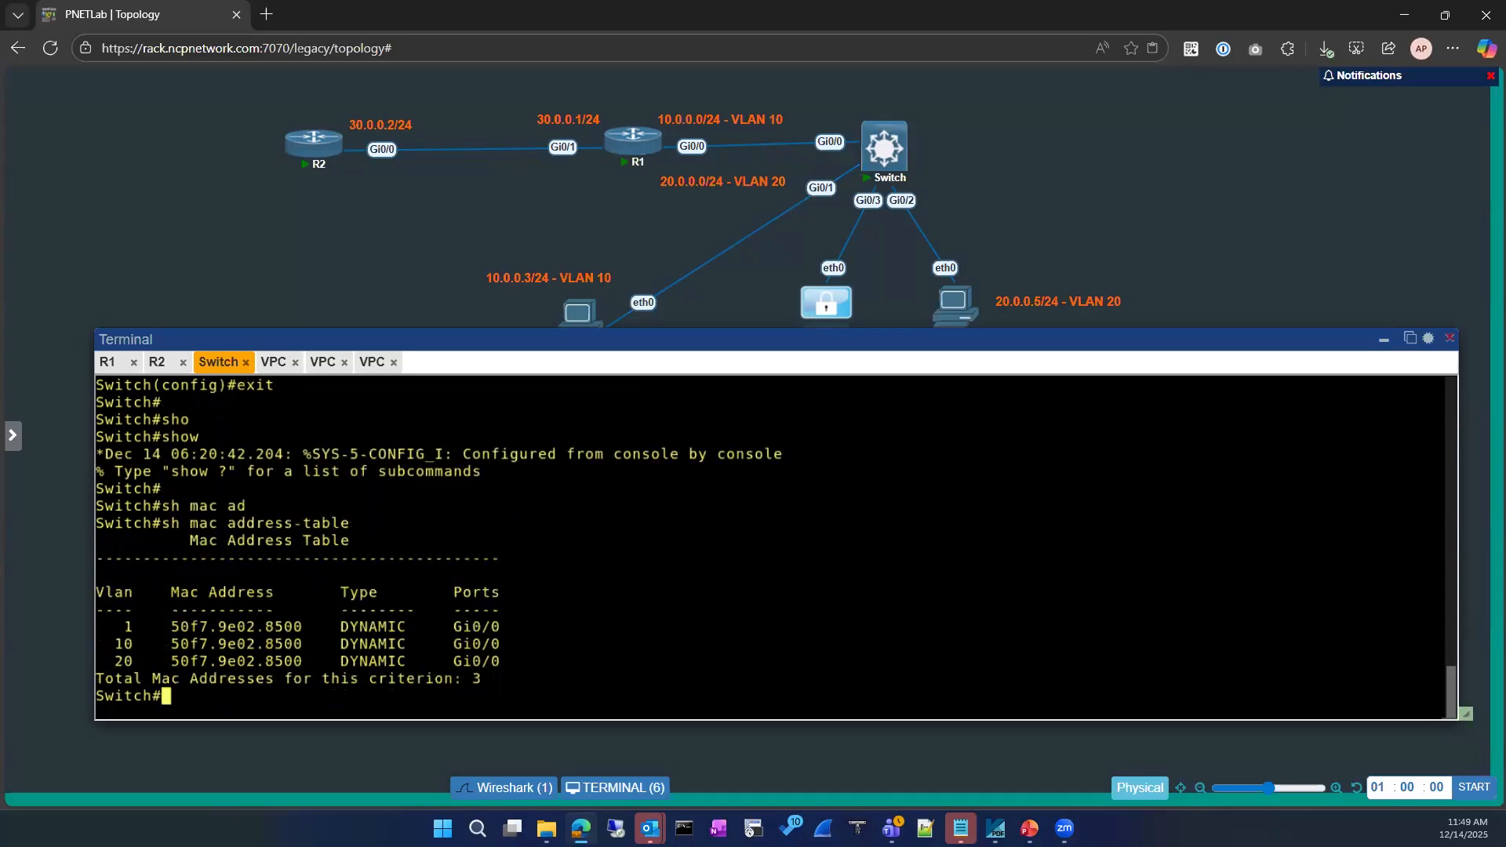
Enter configuration mode for interface GigabitEthernet0/1
text(conf)
key(Tab)
key(Return)
key(Return)
text(int)
key(Tab)
text(gi)
key(Tab)
text(0/1)
key(Return)
Shut down Gi0/1, bring it back up, and exit configuration mode
text(sh)
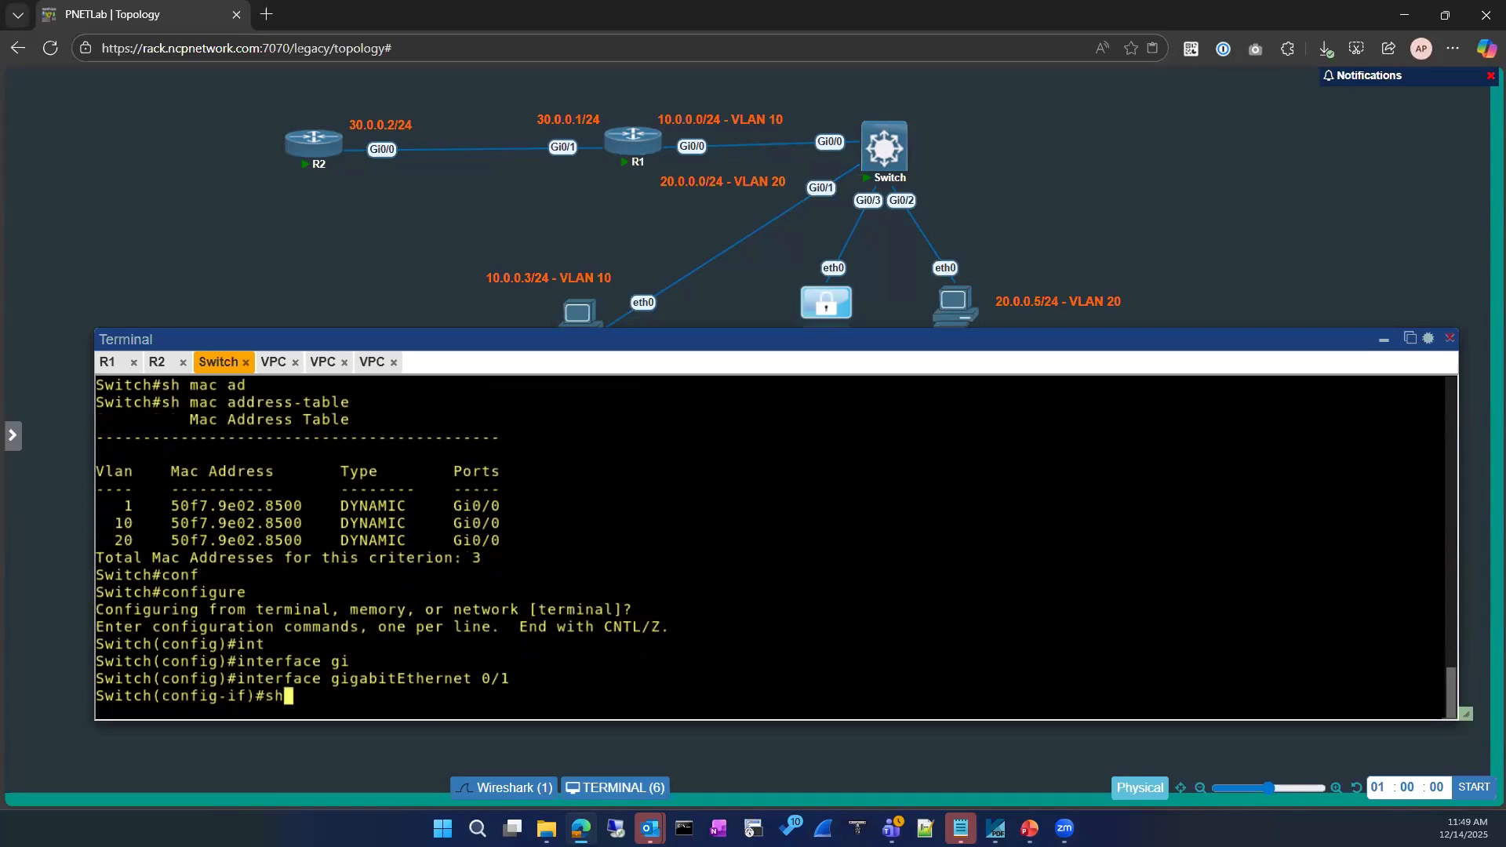
key(Return)
text(no sh)
key(Return)
key(Return)
text(exit)
key(Return)
key(Return)
text(exit)
key(Return)
key(Return)
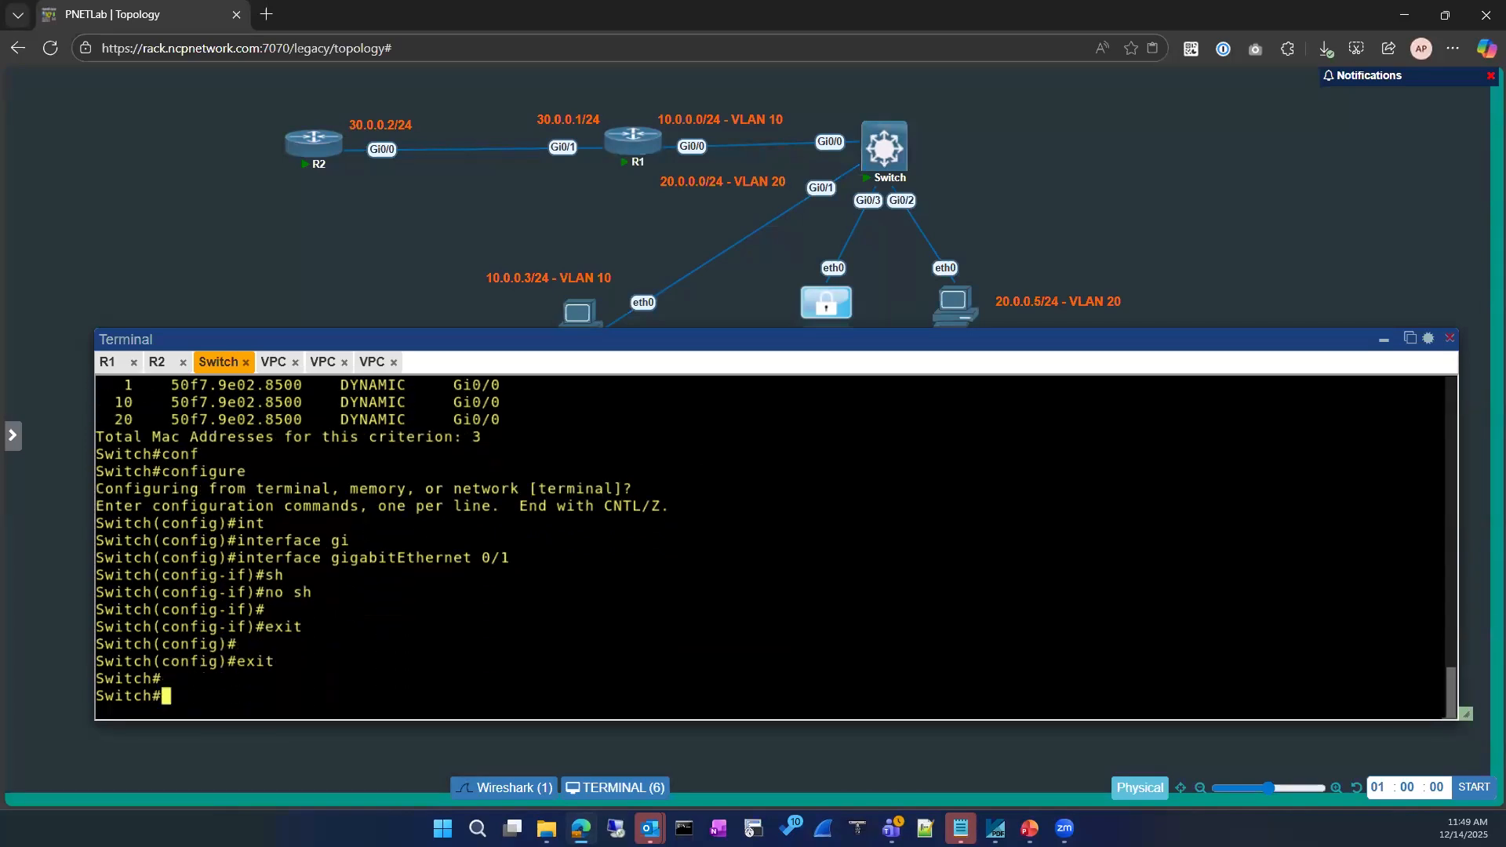
Rerun show mac address-table from history; only three Gi0/0 entries remain
key(Up)
key(Up)
key(Return)
key(Up)
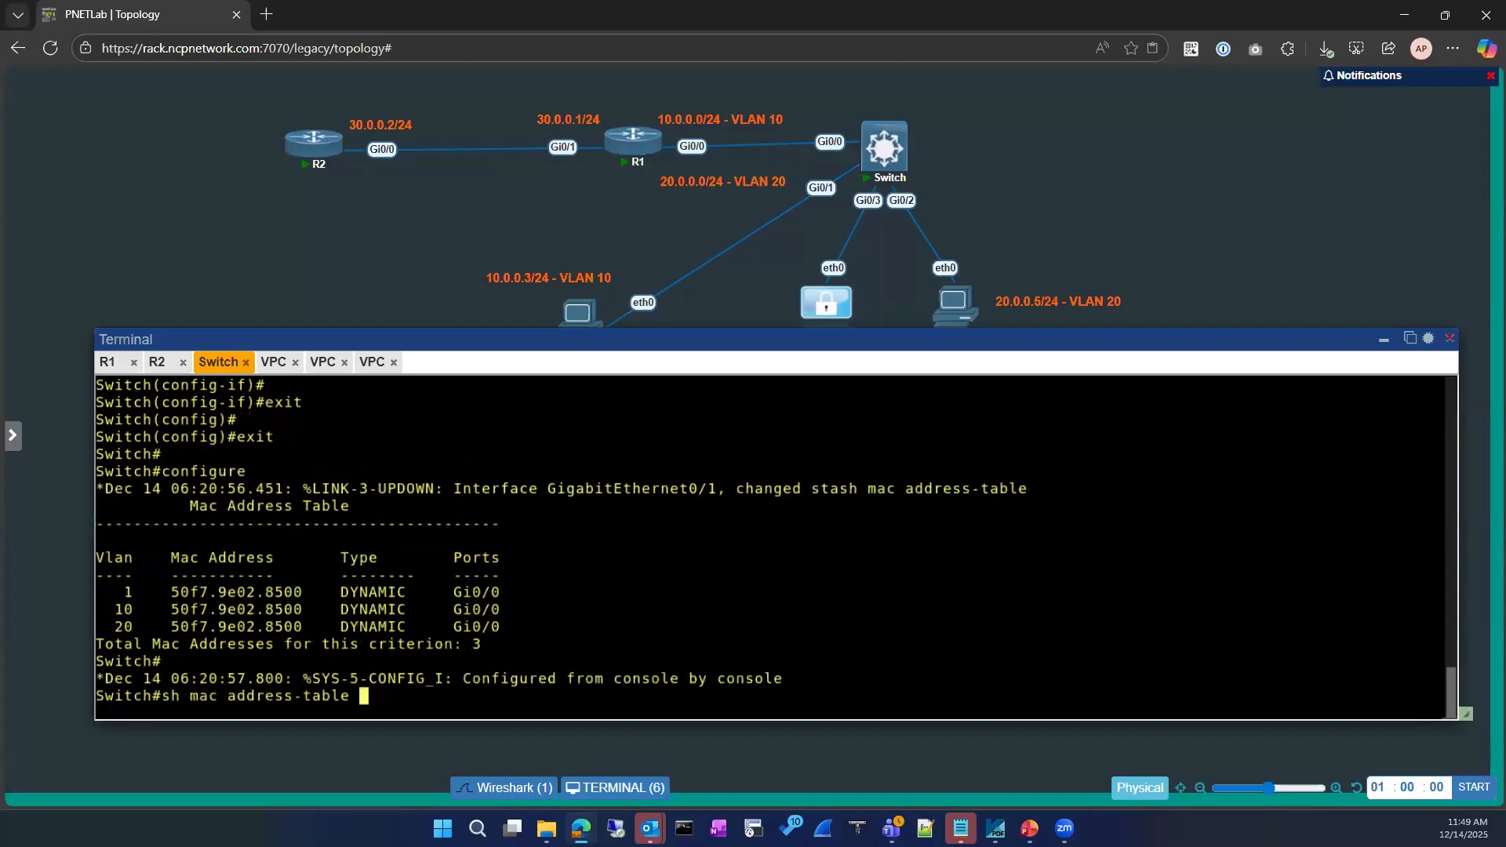
key(Up)
key(Return)
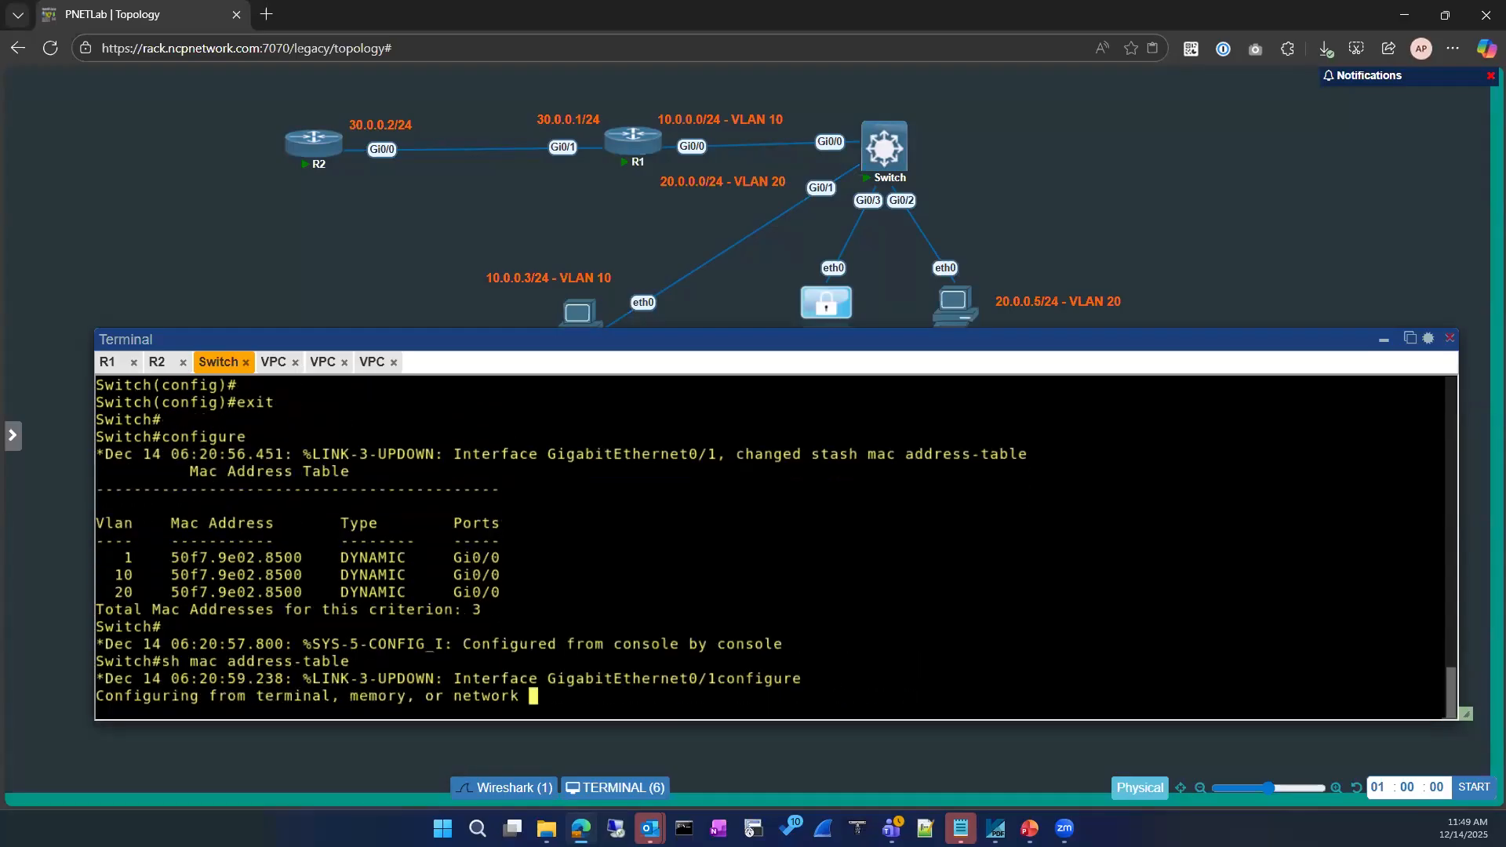
key(Up)
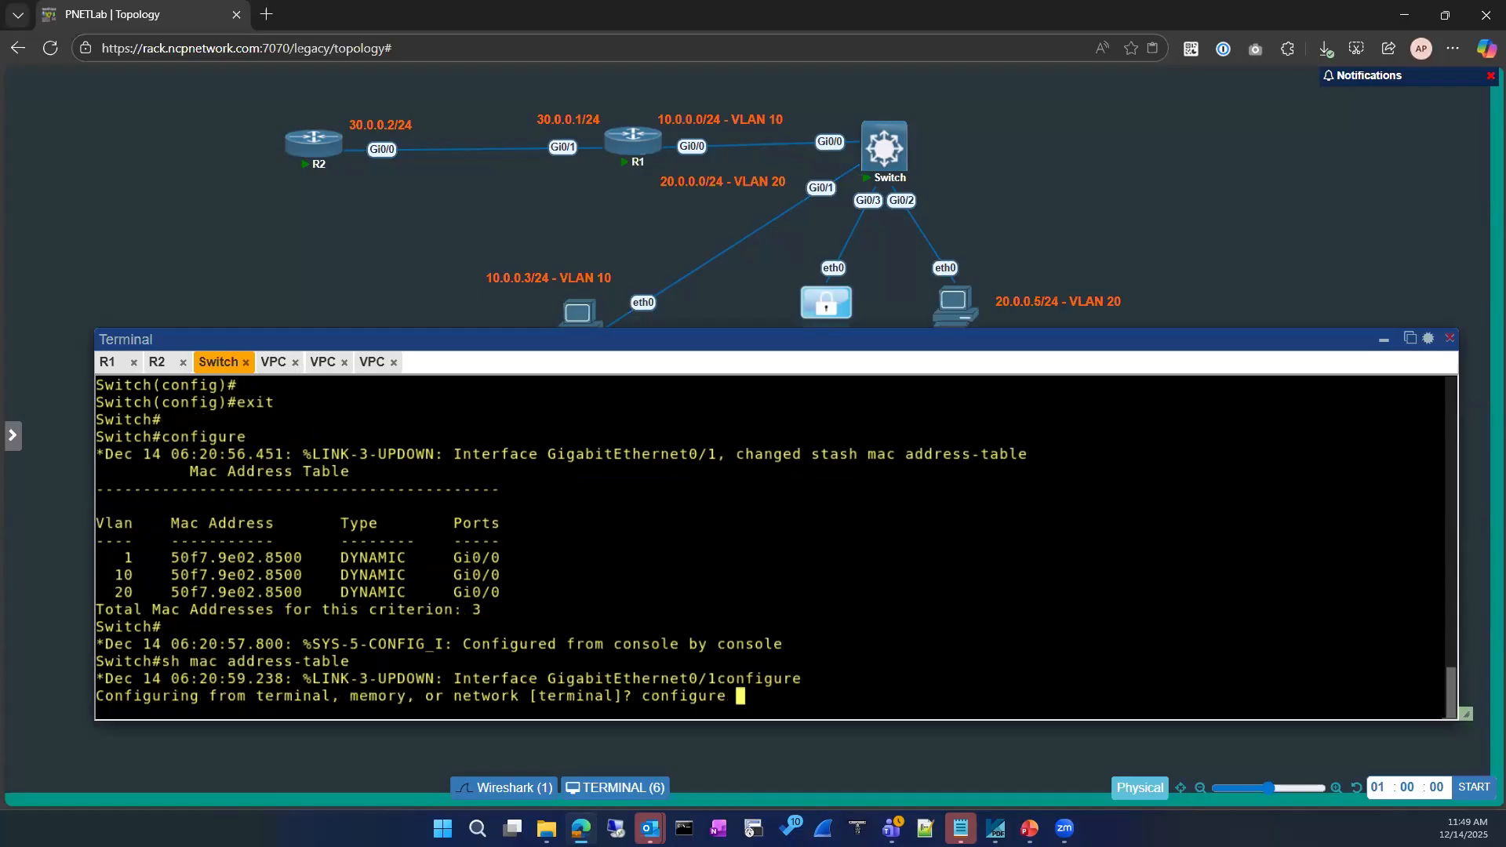
key(ctrl+c)
key(ctrl+c)
key(ctrl+c)
key(ctrl+c)
key(Up)
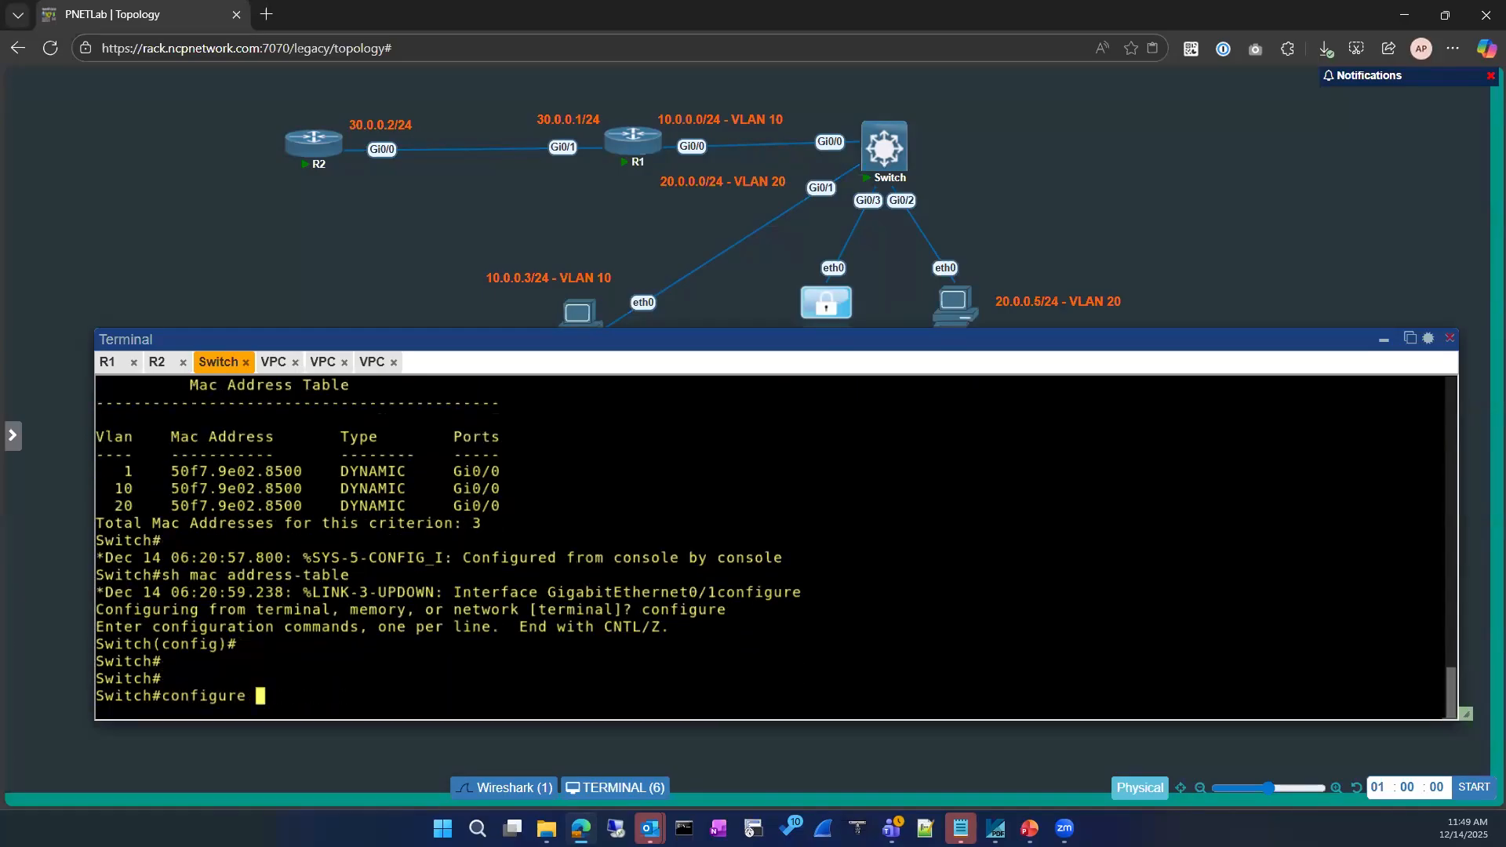
key(Up)
key(Return)
key(Up)
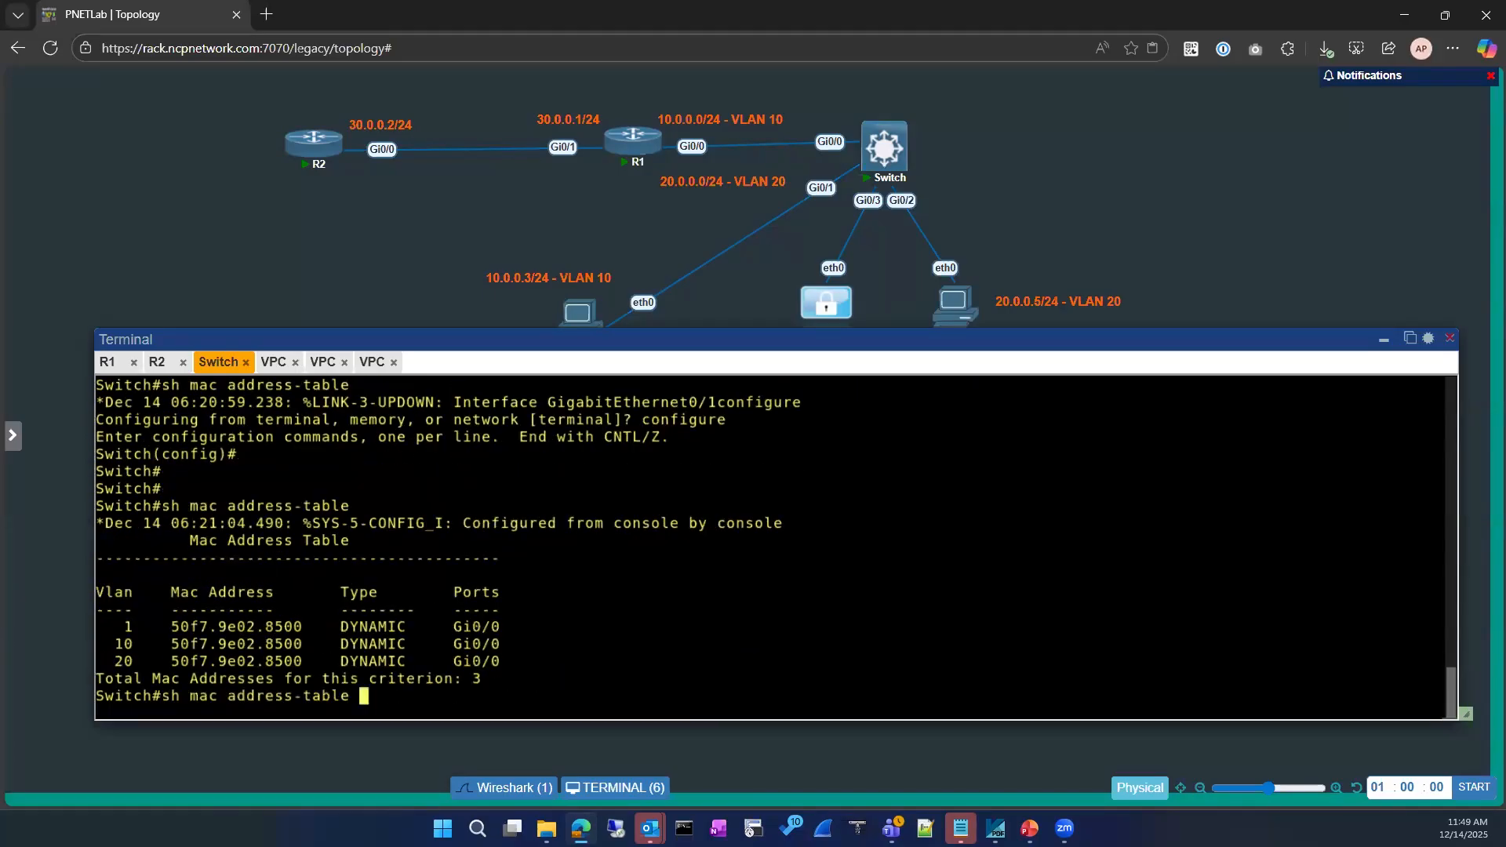
key(Return)
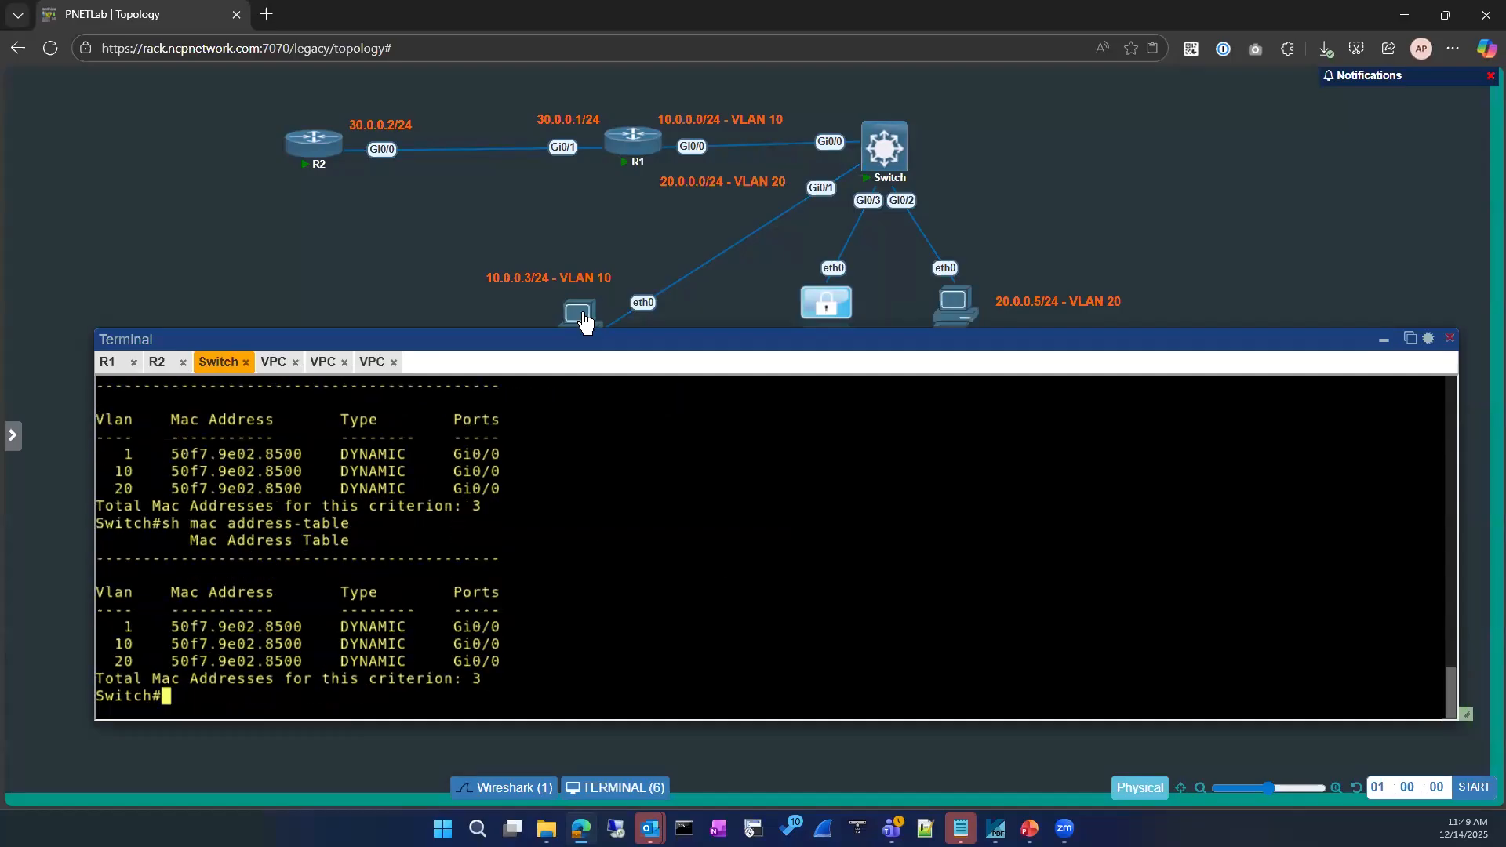
Stop the 10.0.0.3 VPC node and start it again
click(551, 292)
click(1384, 339)
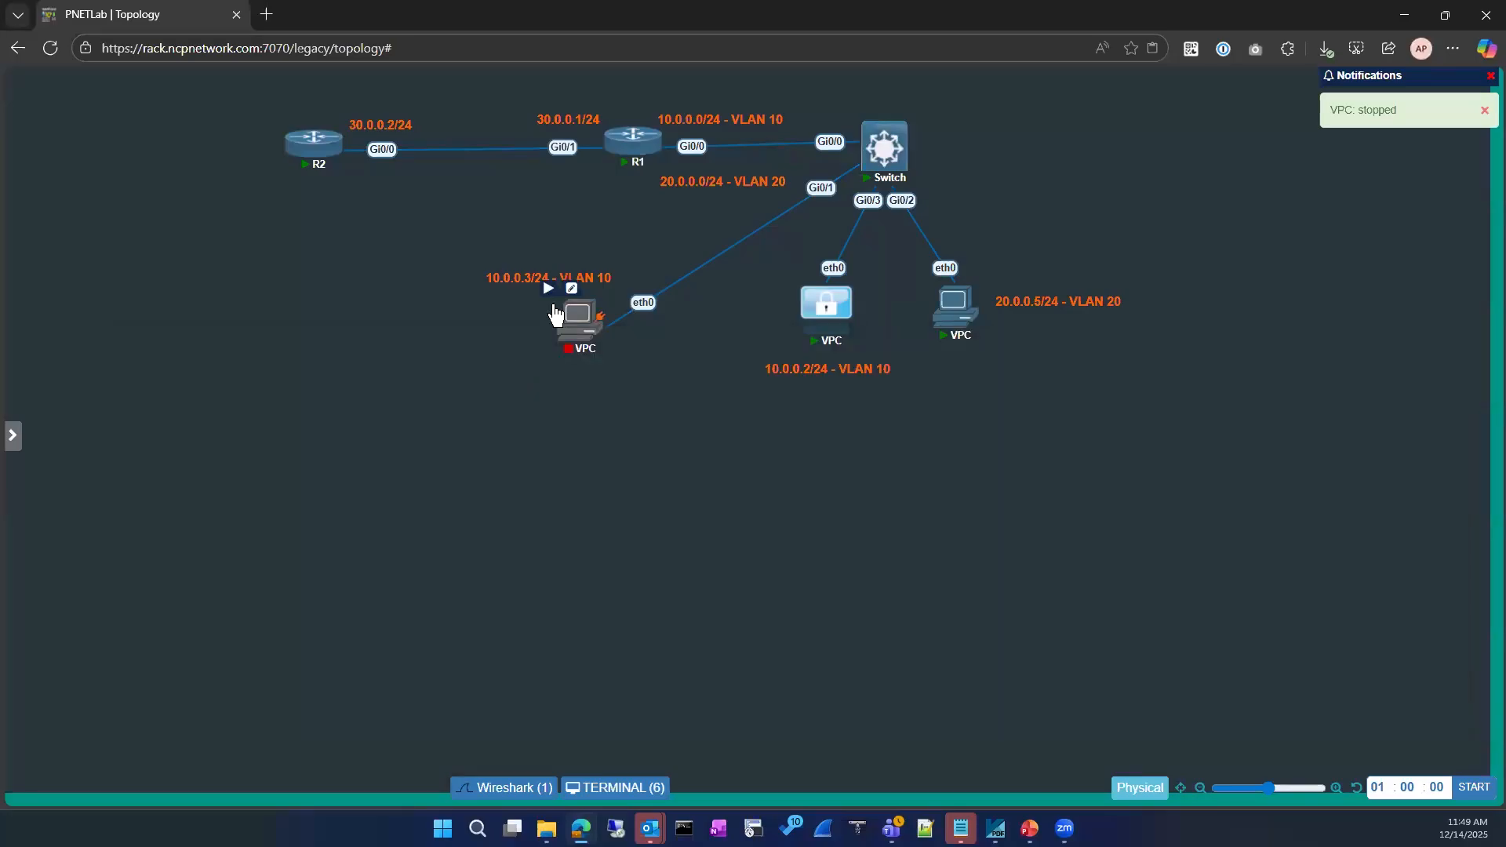
click(549, 293)
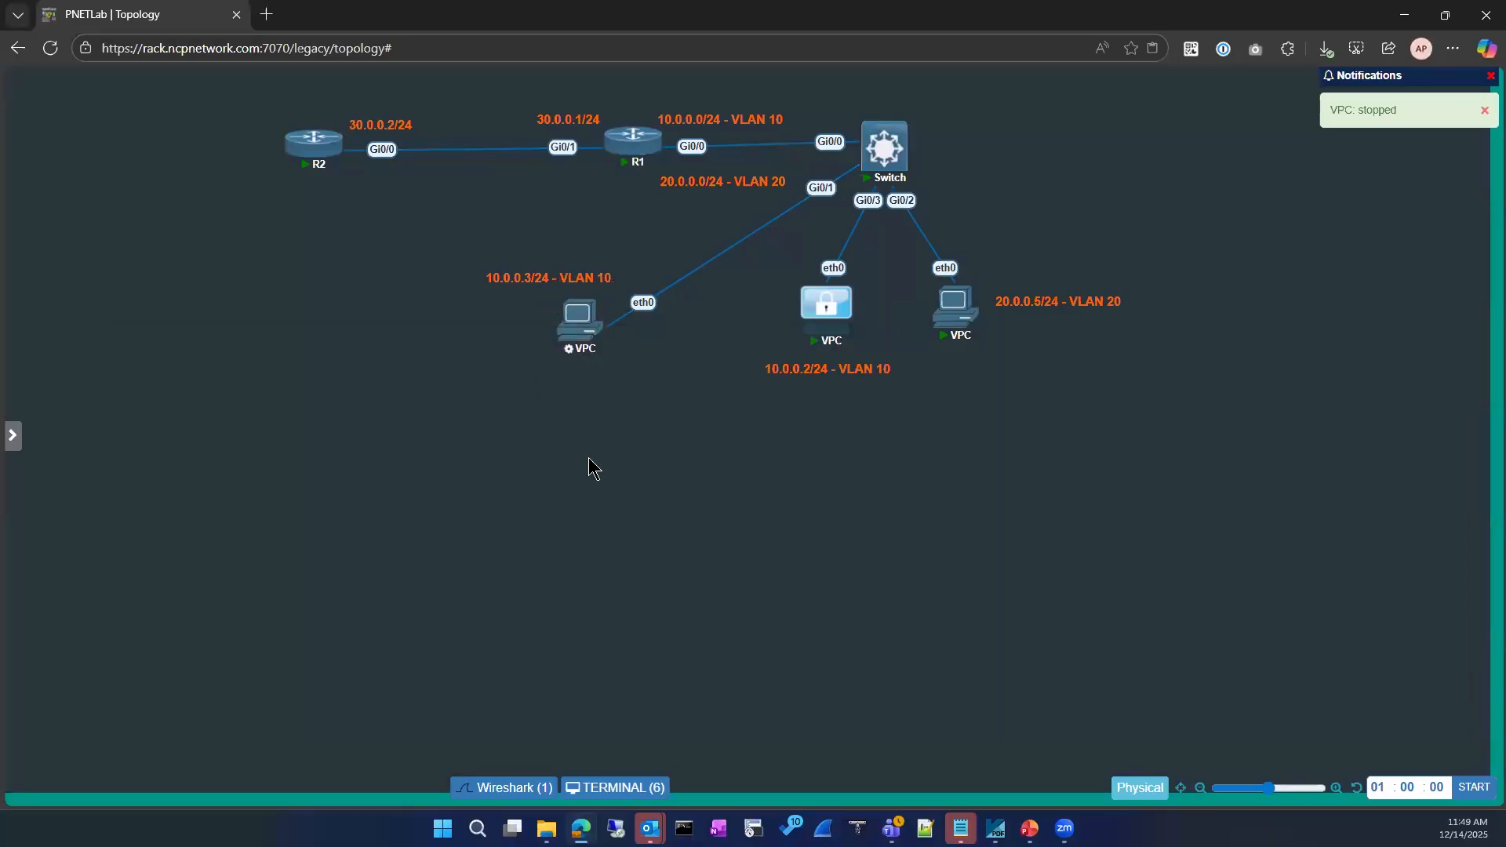
Bring back the device consoles and rerun show mac address-table on the Switch
click(636, 787)
drag(539, 294, 261, 433)
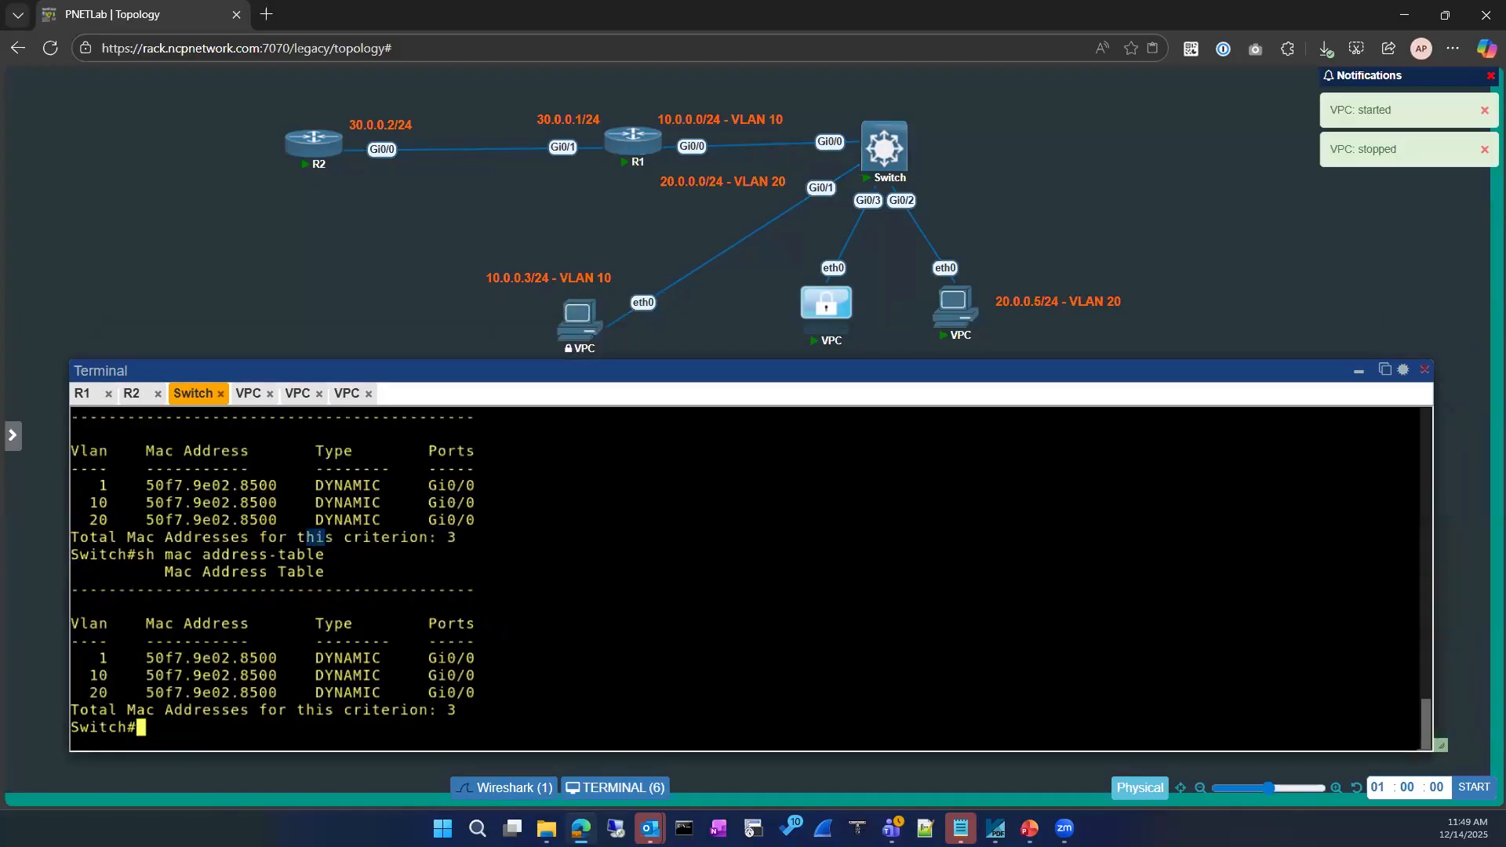
key(Return)
key(Return)
key(Up)
key(Return)
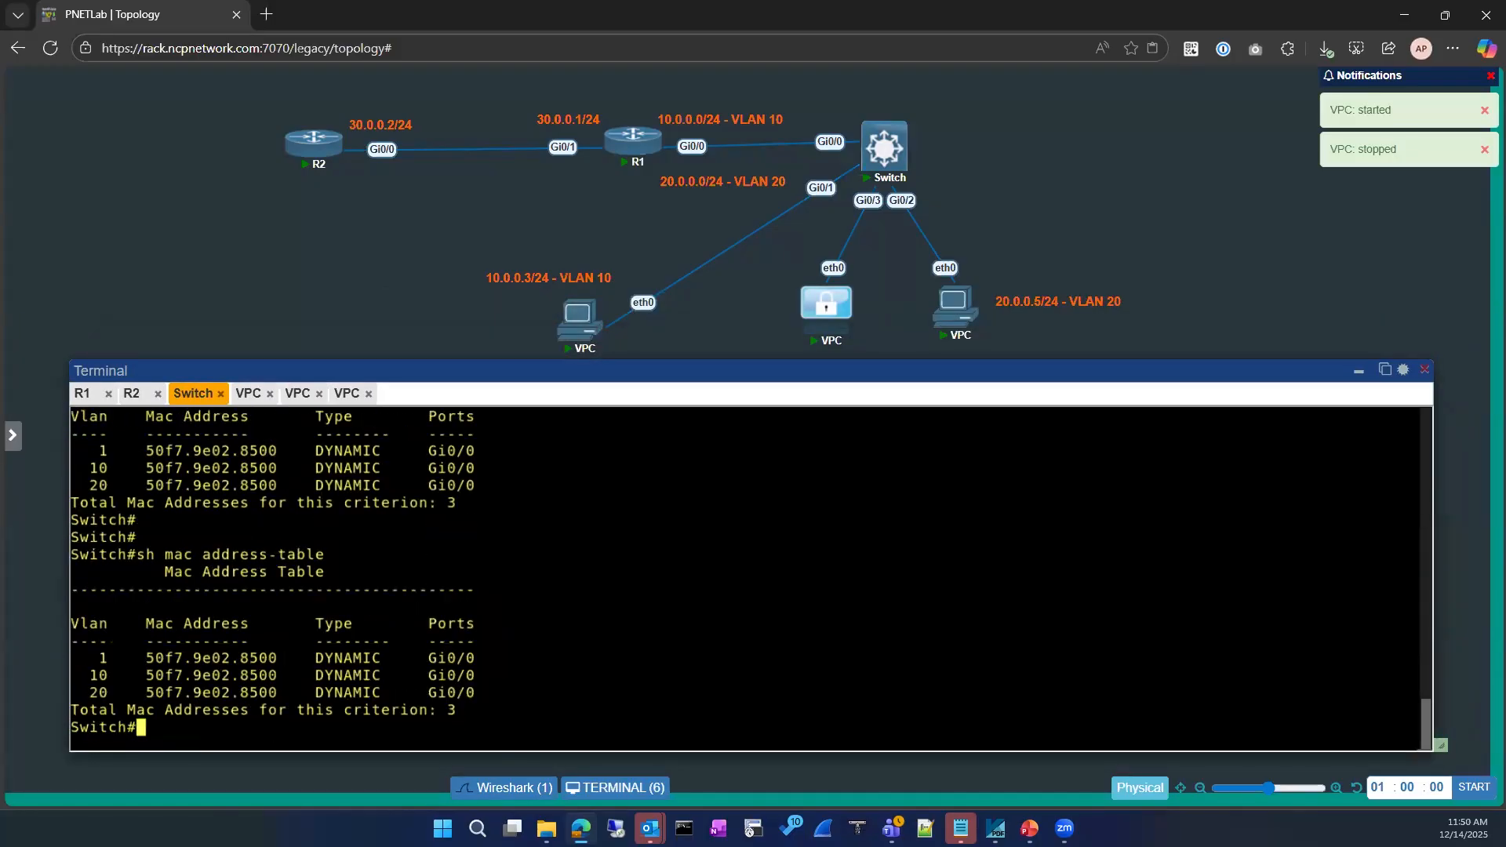
key(Up)
key(Return)
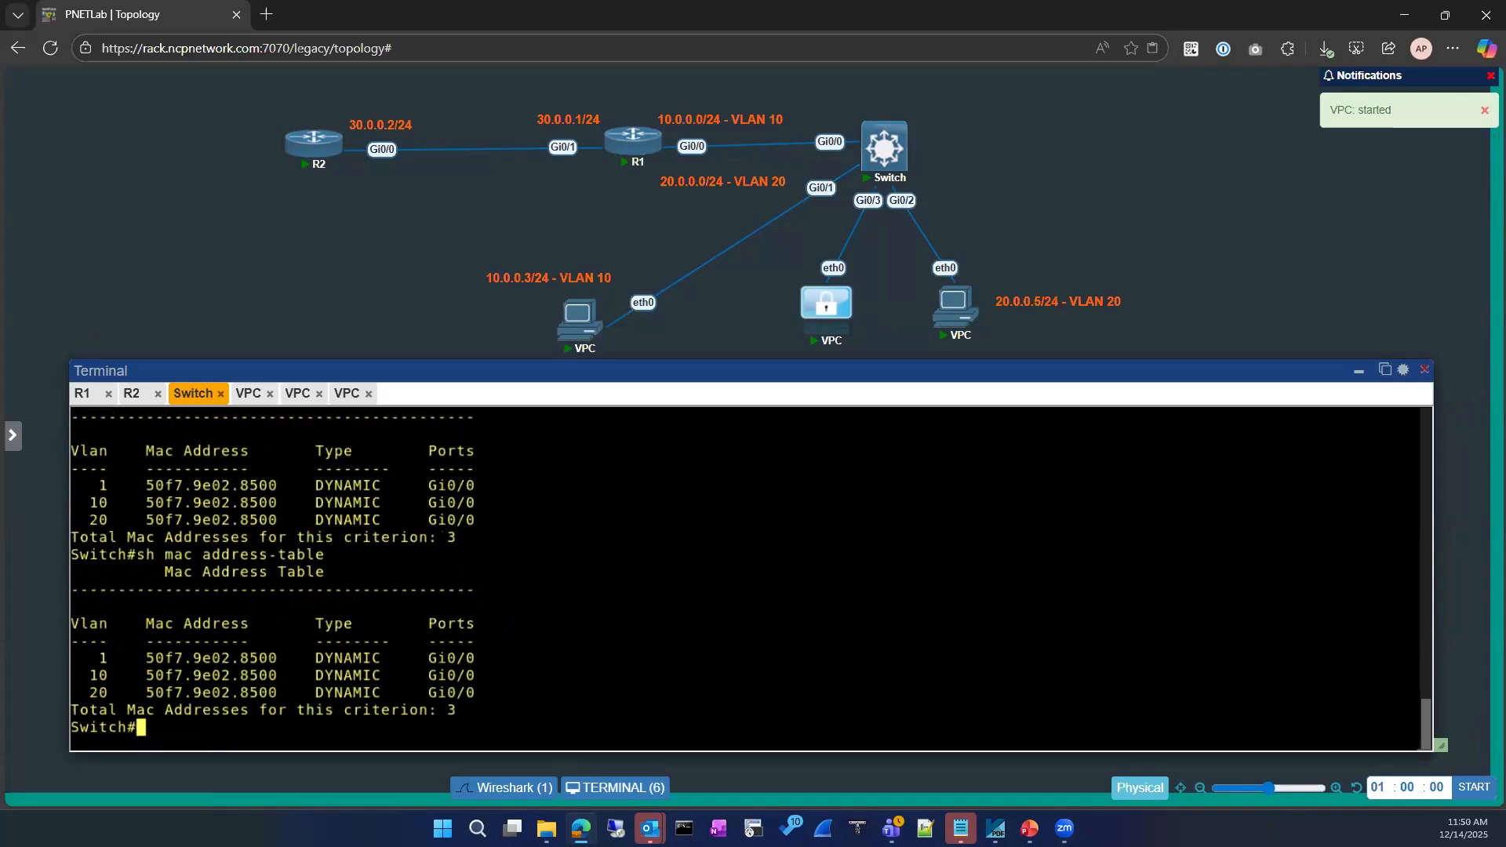
Reconnect the restarted VPC's console and ping 10.0.0.1 from it
click(250, 394)
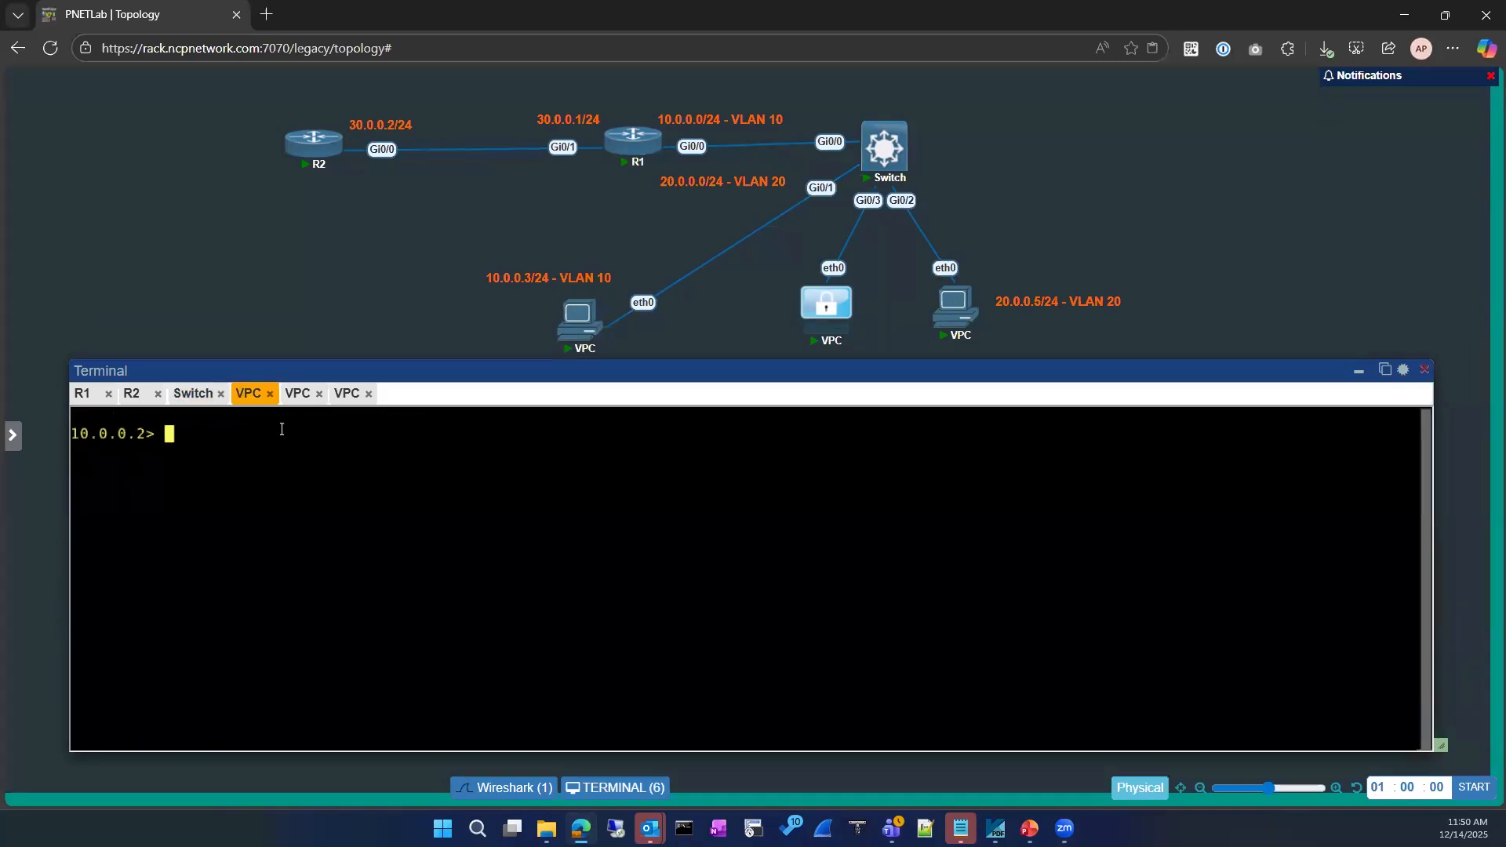
click(298, 394)
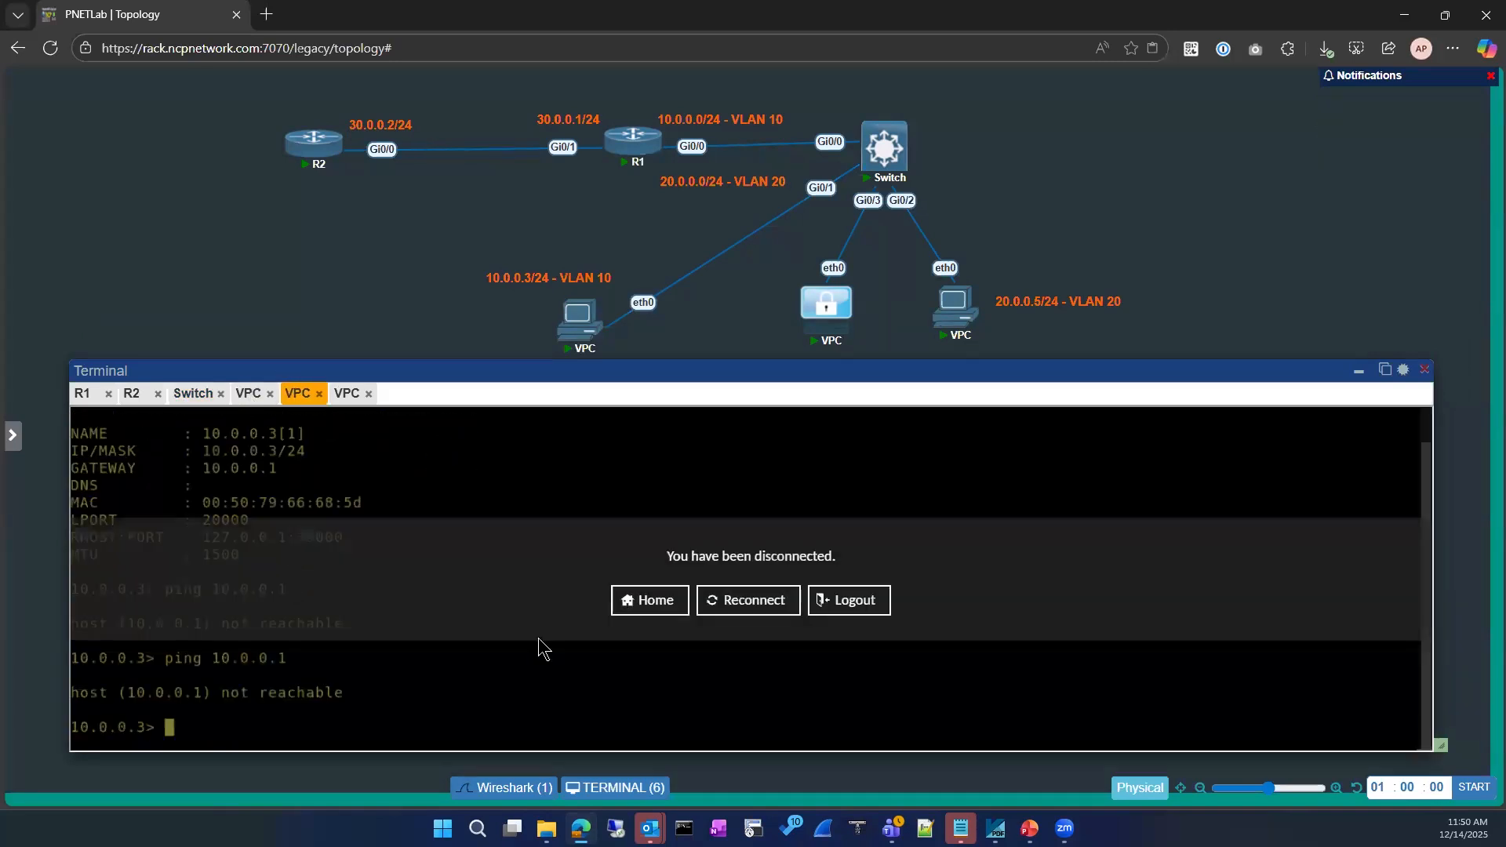
click(742, 605)
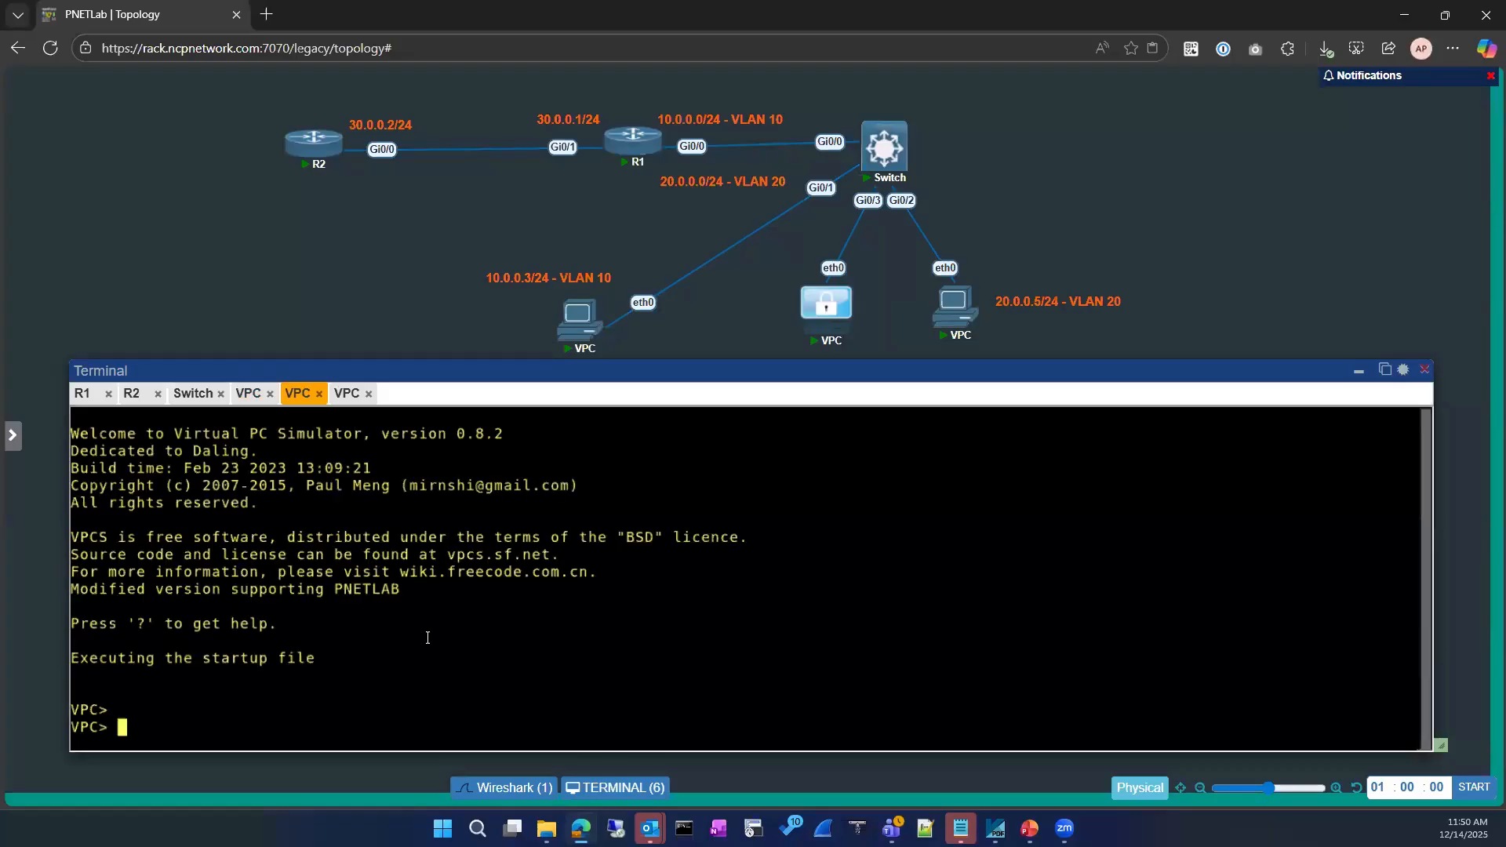
text(ping 10.0.0.1)
key(Return)
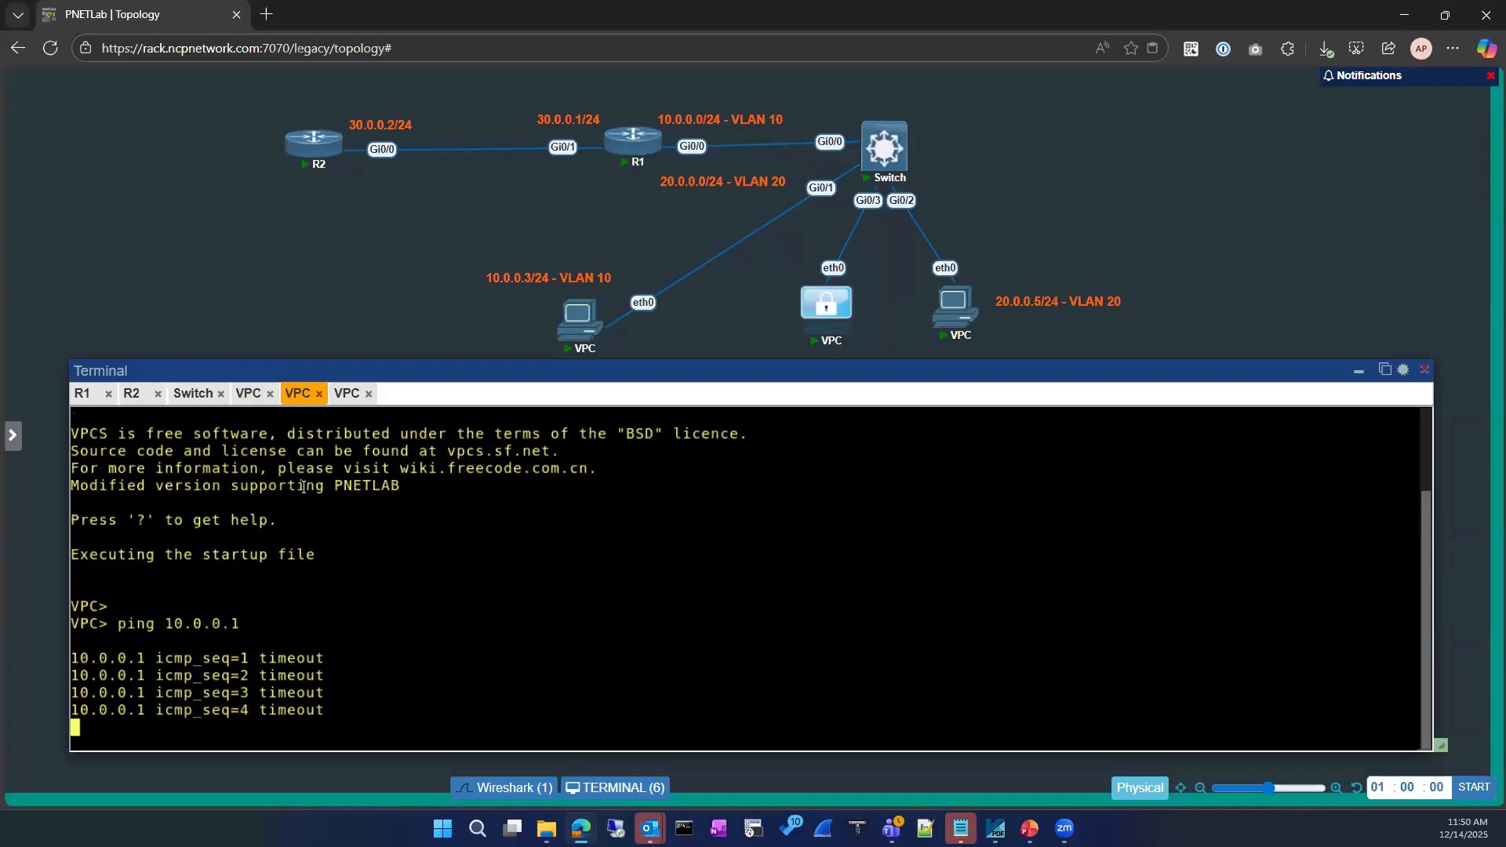
Recheck the Switch MAC table and highlight 0050.7966.685d learned on Gi0/1
click(193, 393)
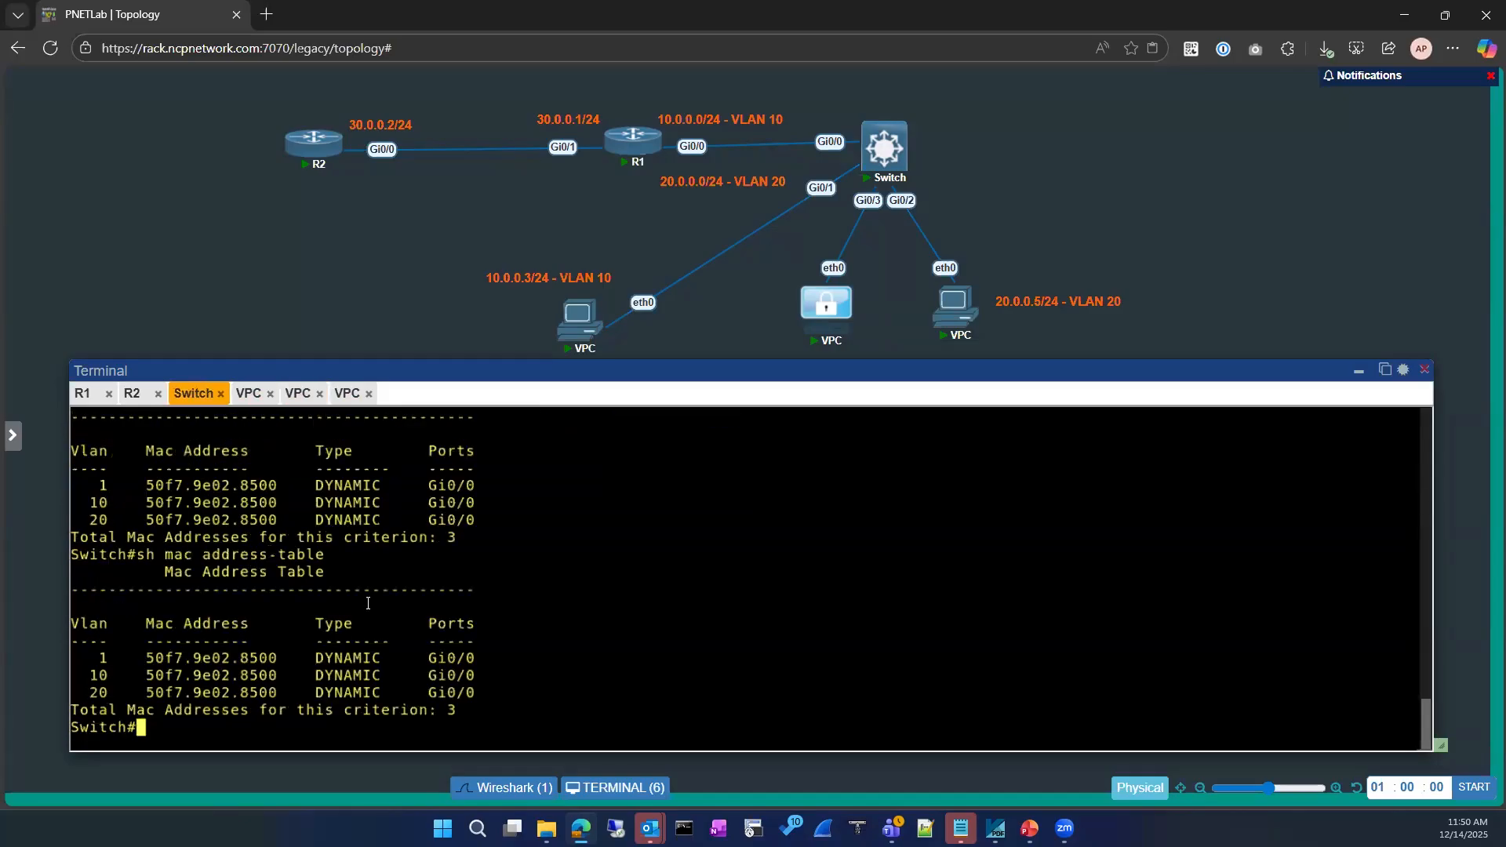
key(Up)
key(Return)
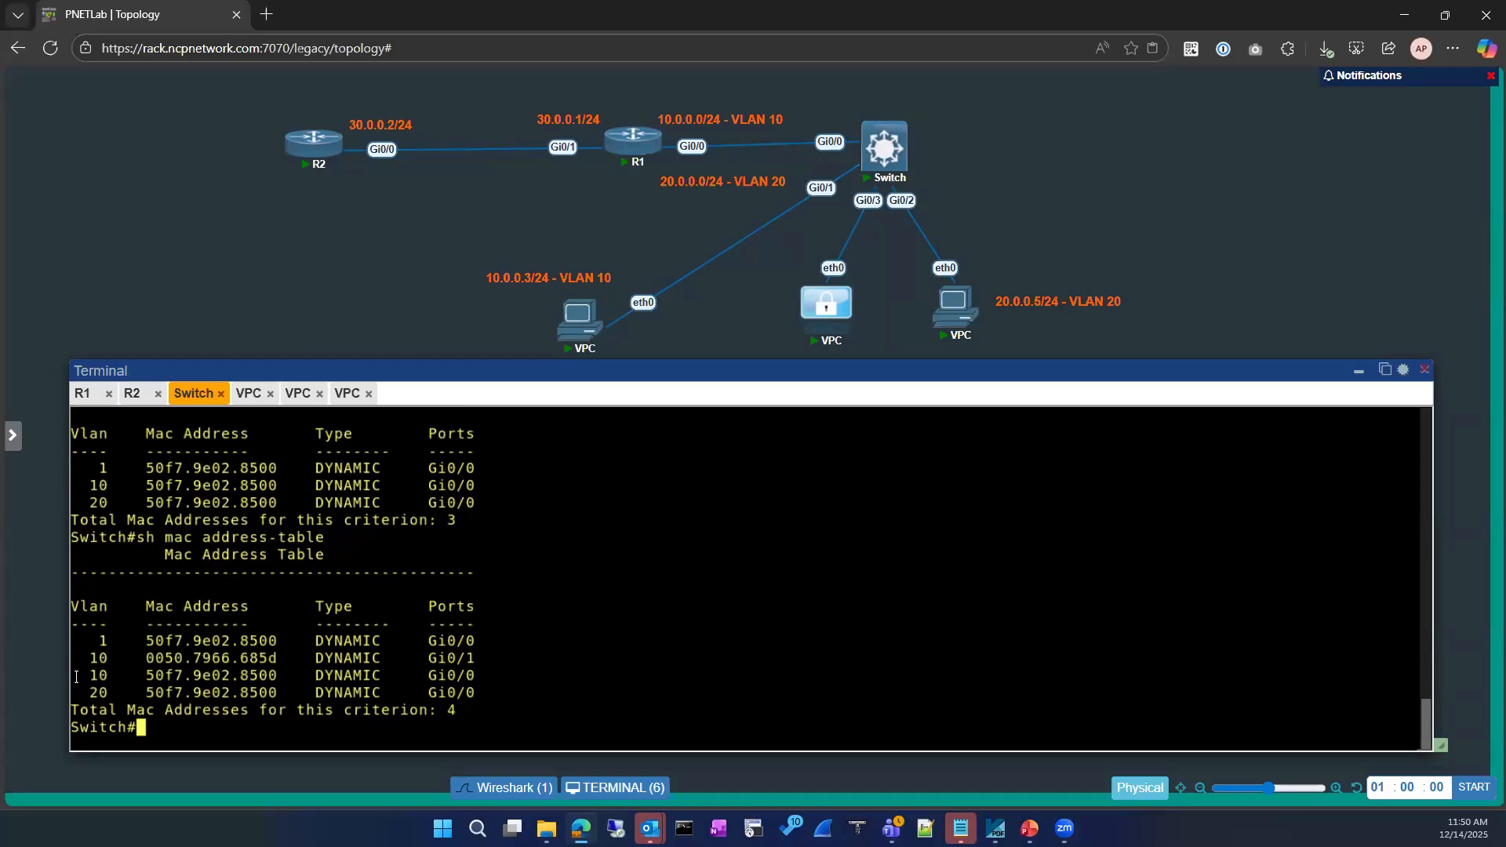
drag(81, 658, 470, 658)
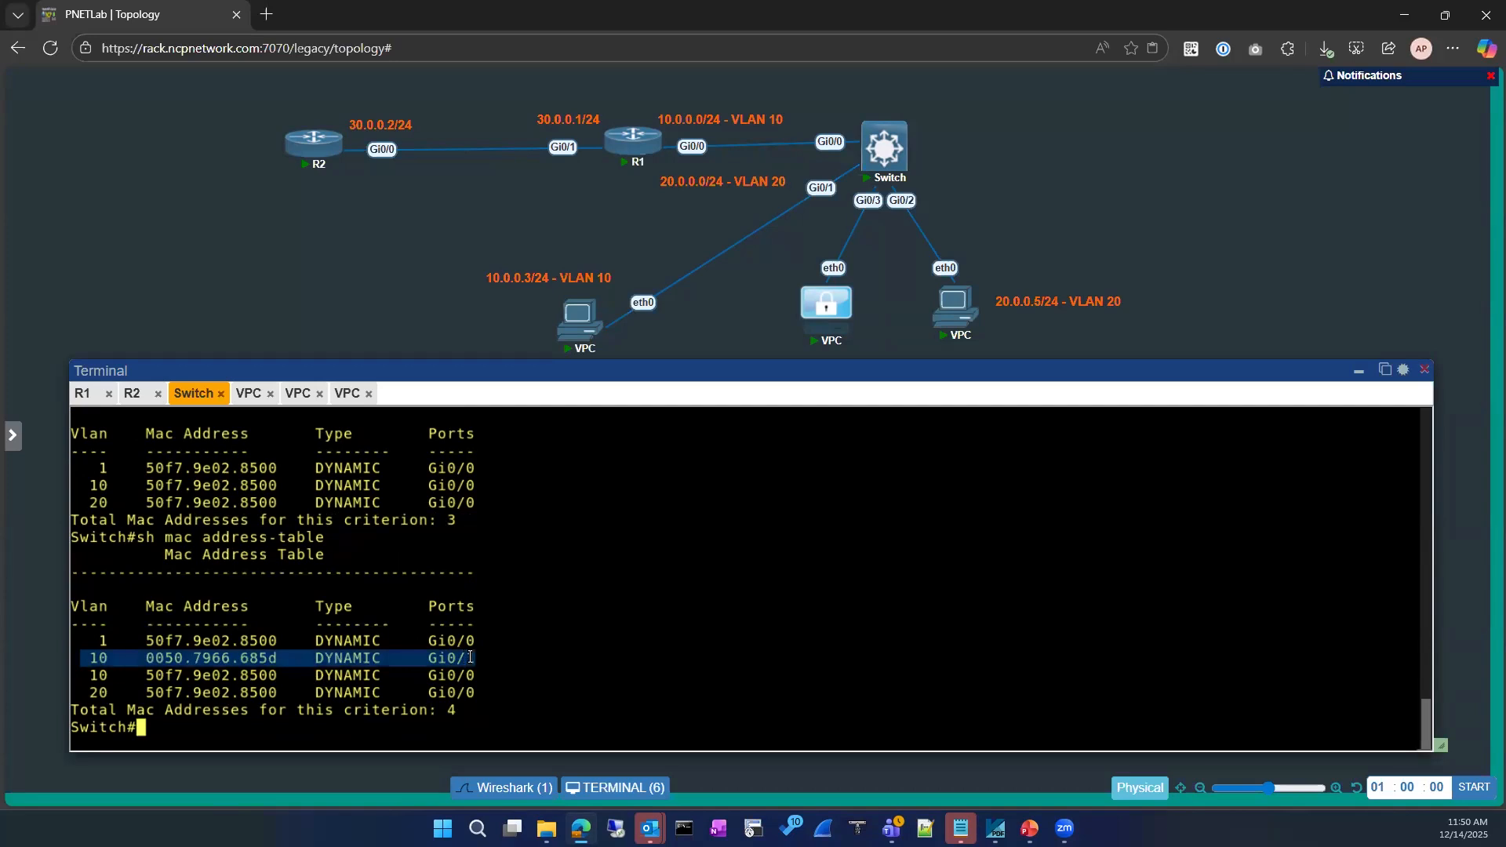
Ping 10.0.0.1 from the 10.0.0.2 VPC, then return to the restarted VPC's console
click(248, 394)
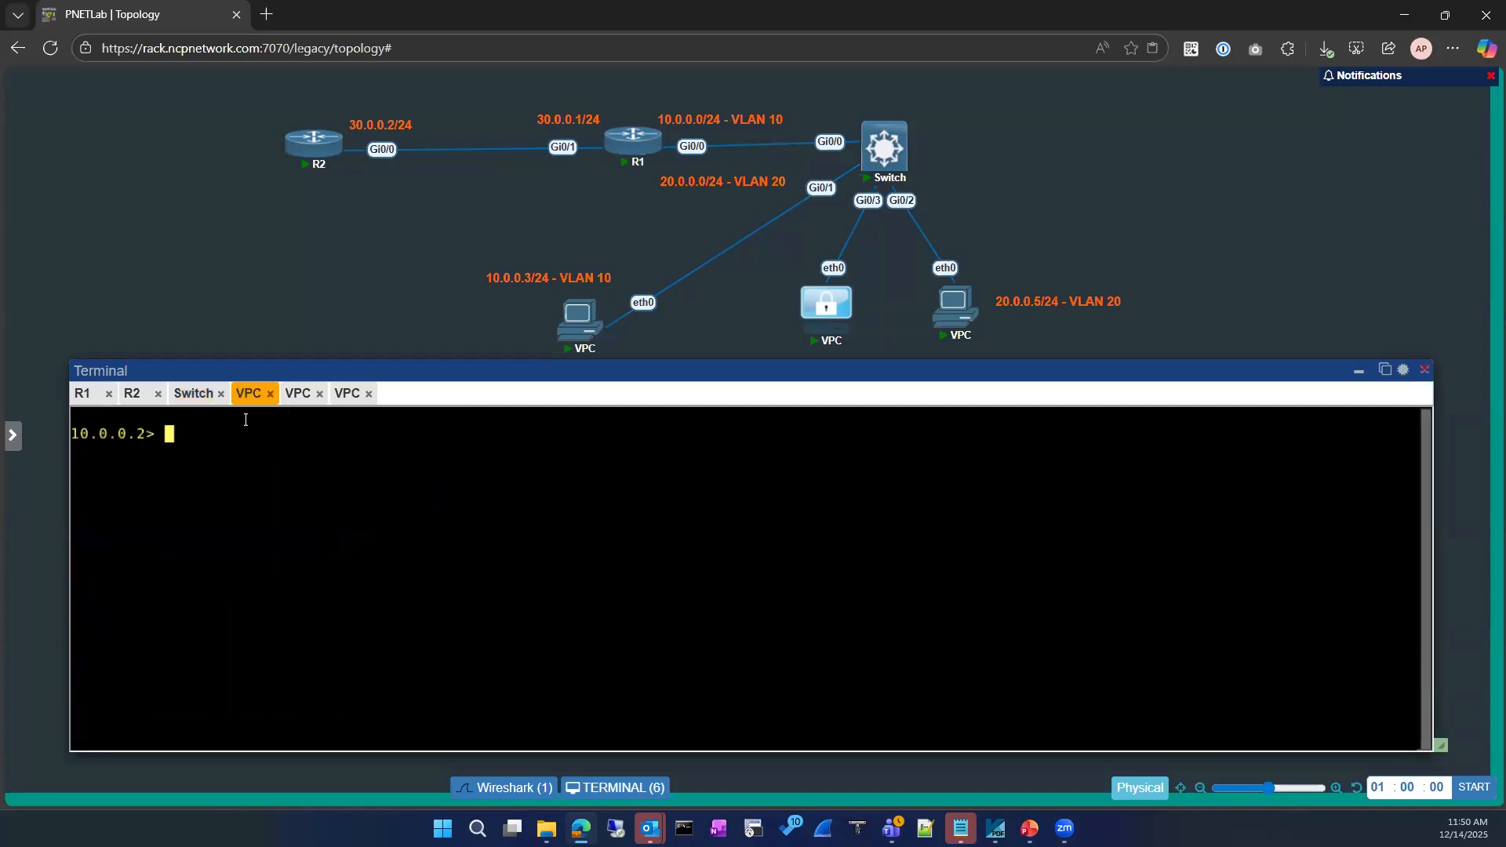
text(ping 10.0.0.1)
key(Return)
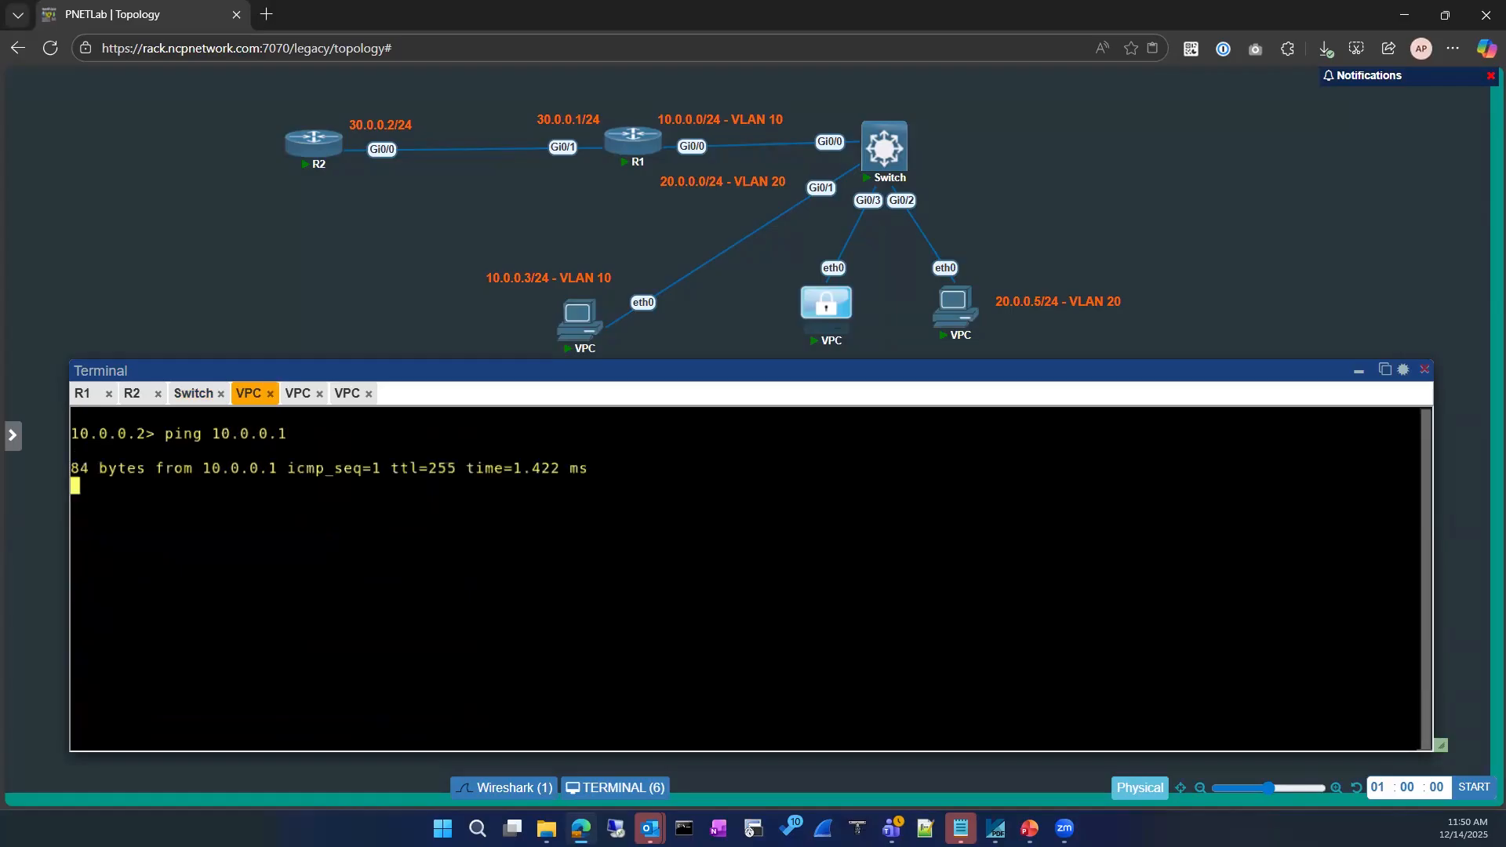
click(190, 394)
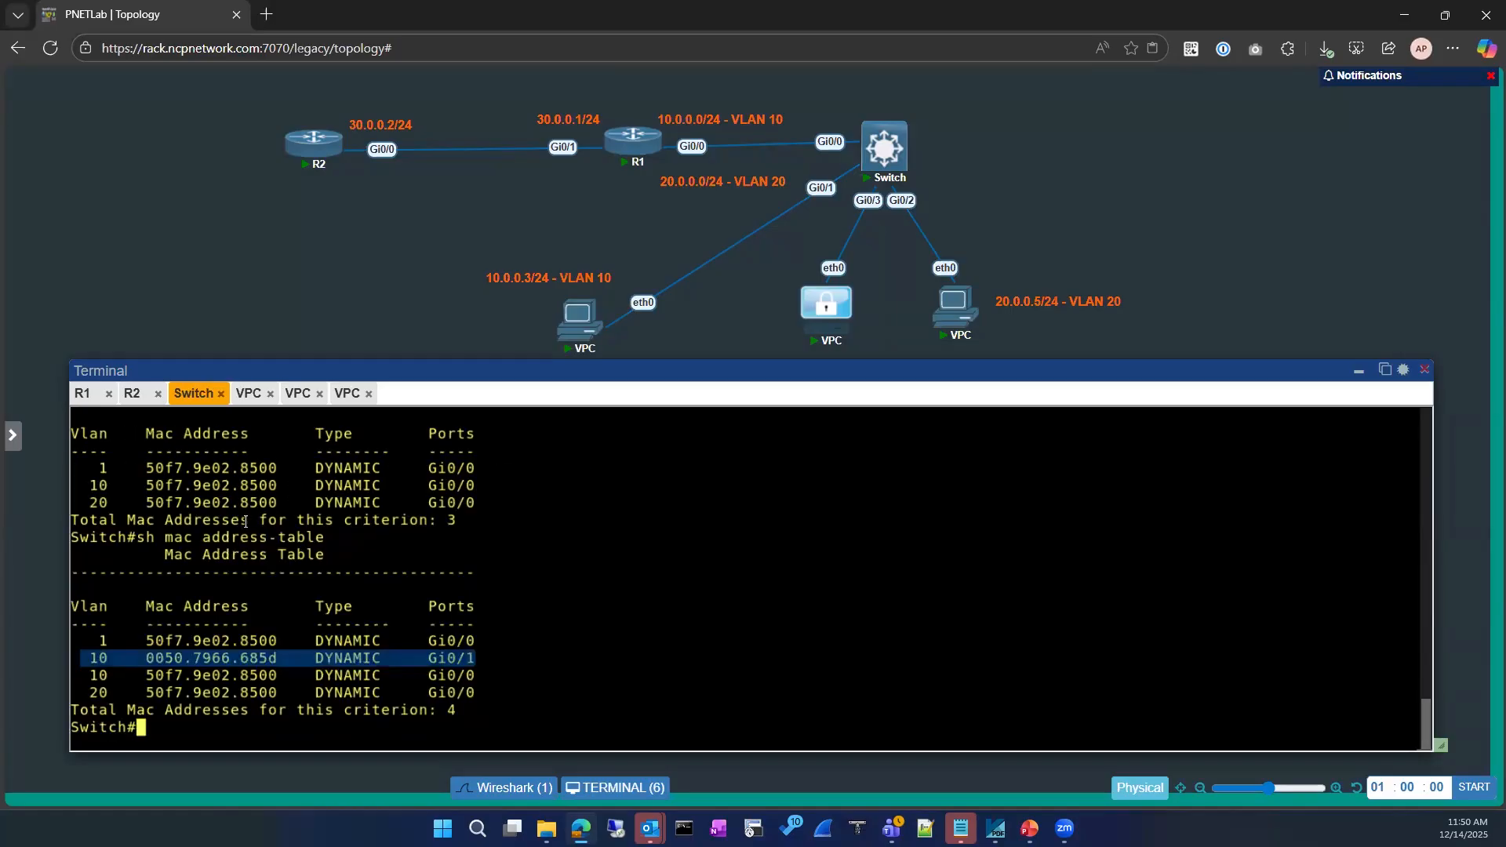
click(268, 562)
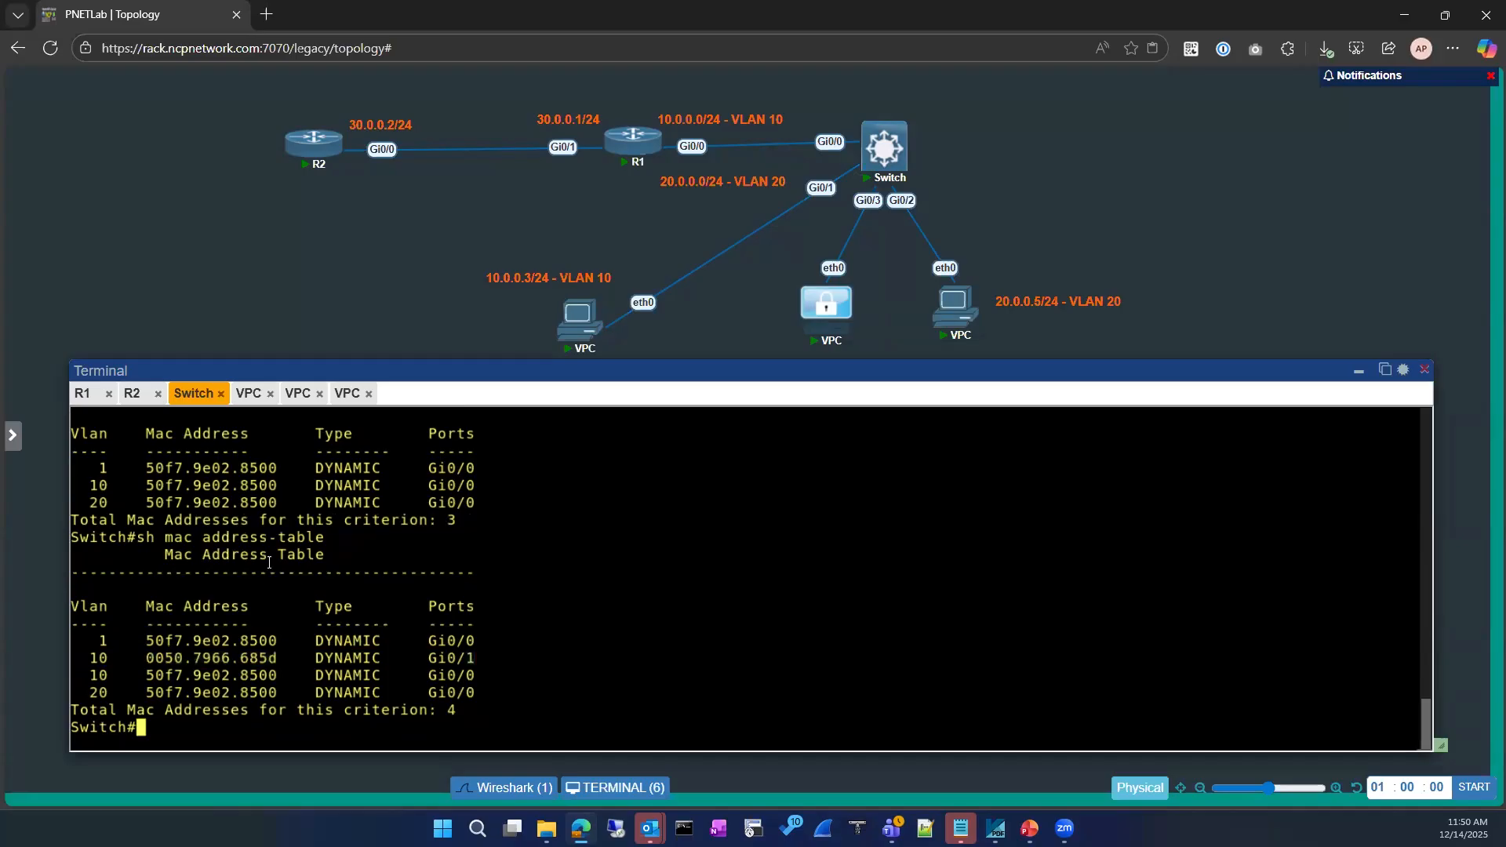
click(296, 397)
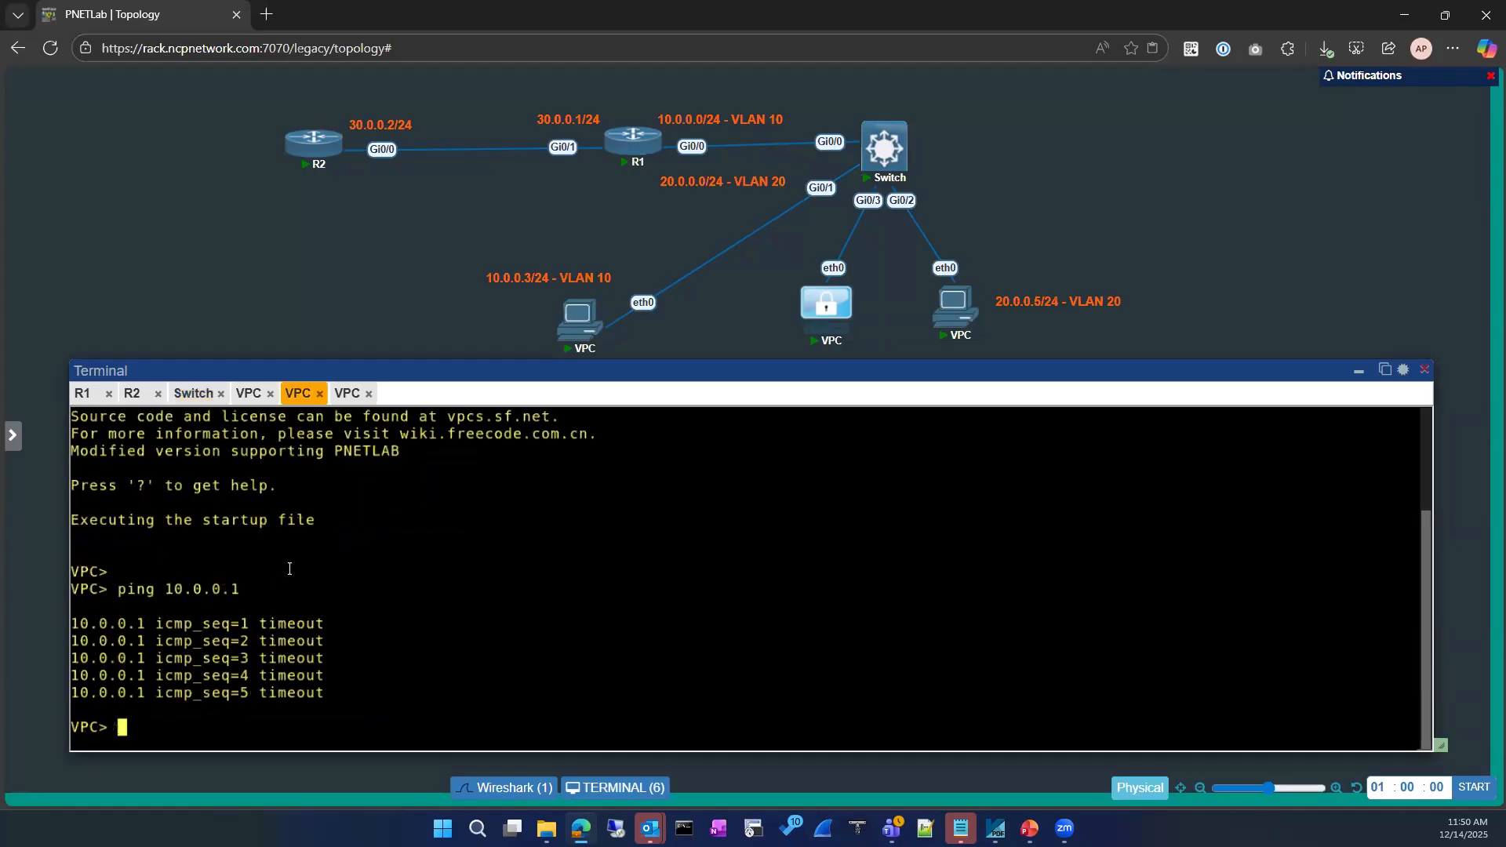
scroll(280, 603, up, 3)
scroll(280, 602, down, 3)
Show the VPC's current IP settings and list the ip command options
text(show ip)
key(Return)
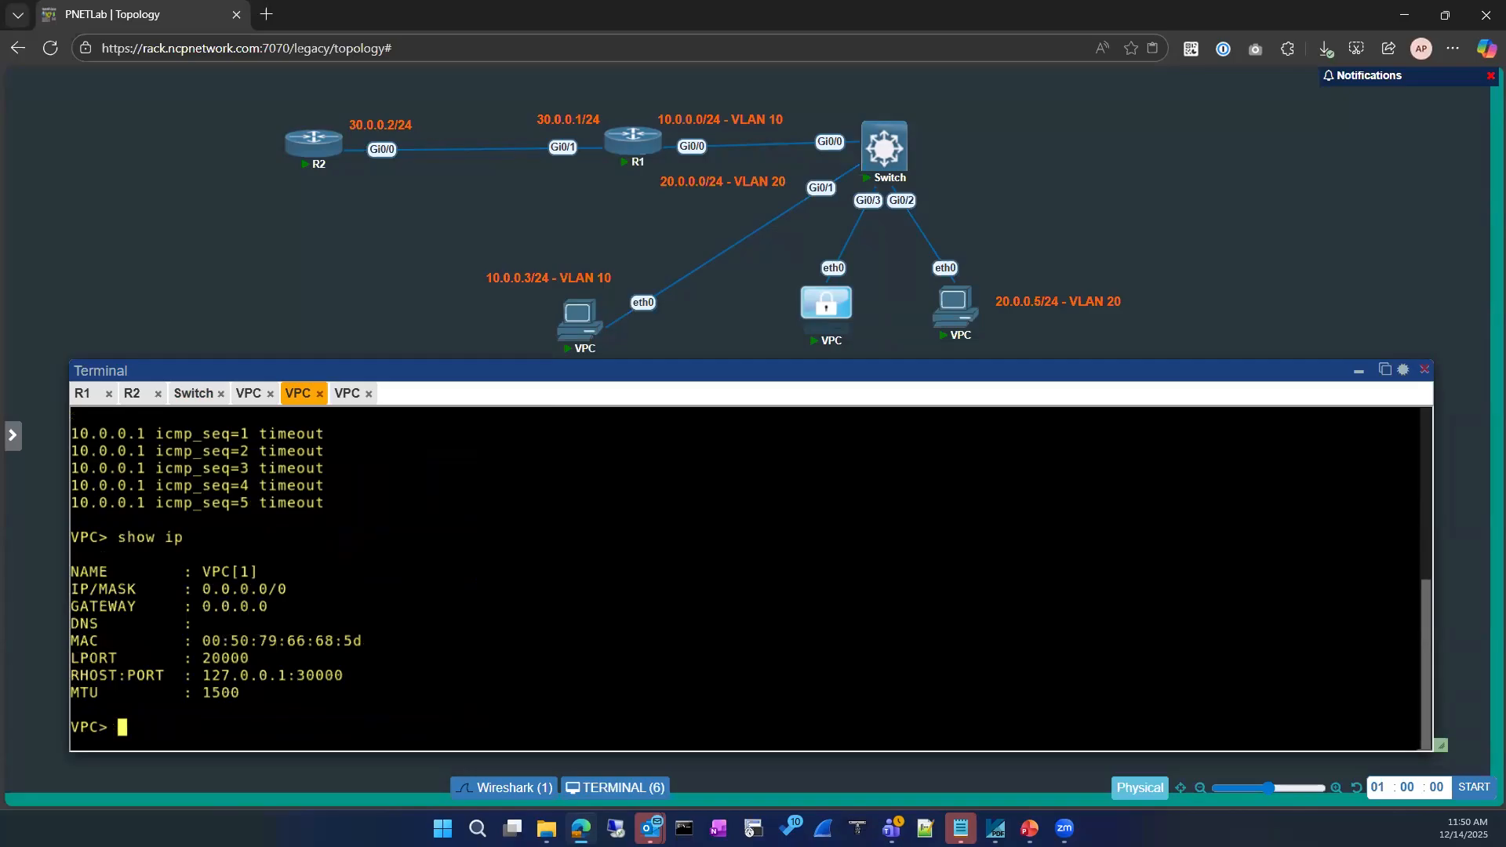
text(ip add)
key(BackSpace)
key(BackSpace)
key(BackSpace)
text(?)
key(Return)
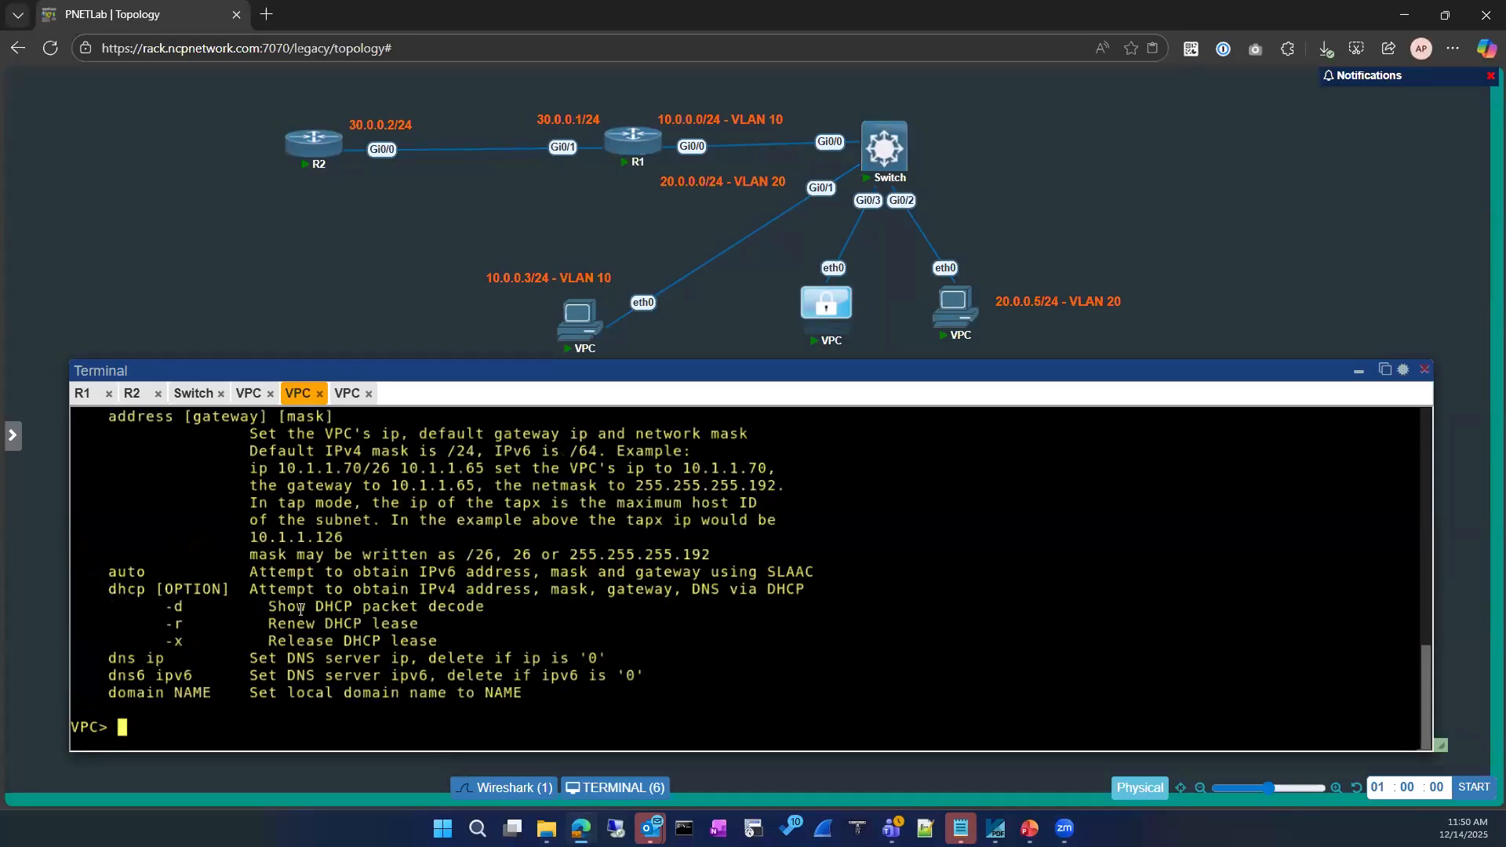
Assign the VPC address 10.0.0.3/24 with gateway 10.0.0.1
text(ip)
drag(287, 468, 343, 469)
text(10.1.1.)
key(BackSpace)
key(BackSpace)
key(BackSpace)
key(BackSpace)
key(BackSpace)
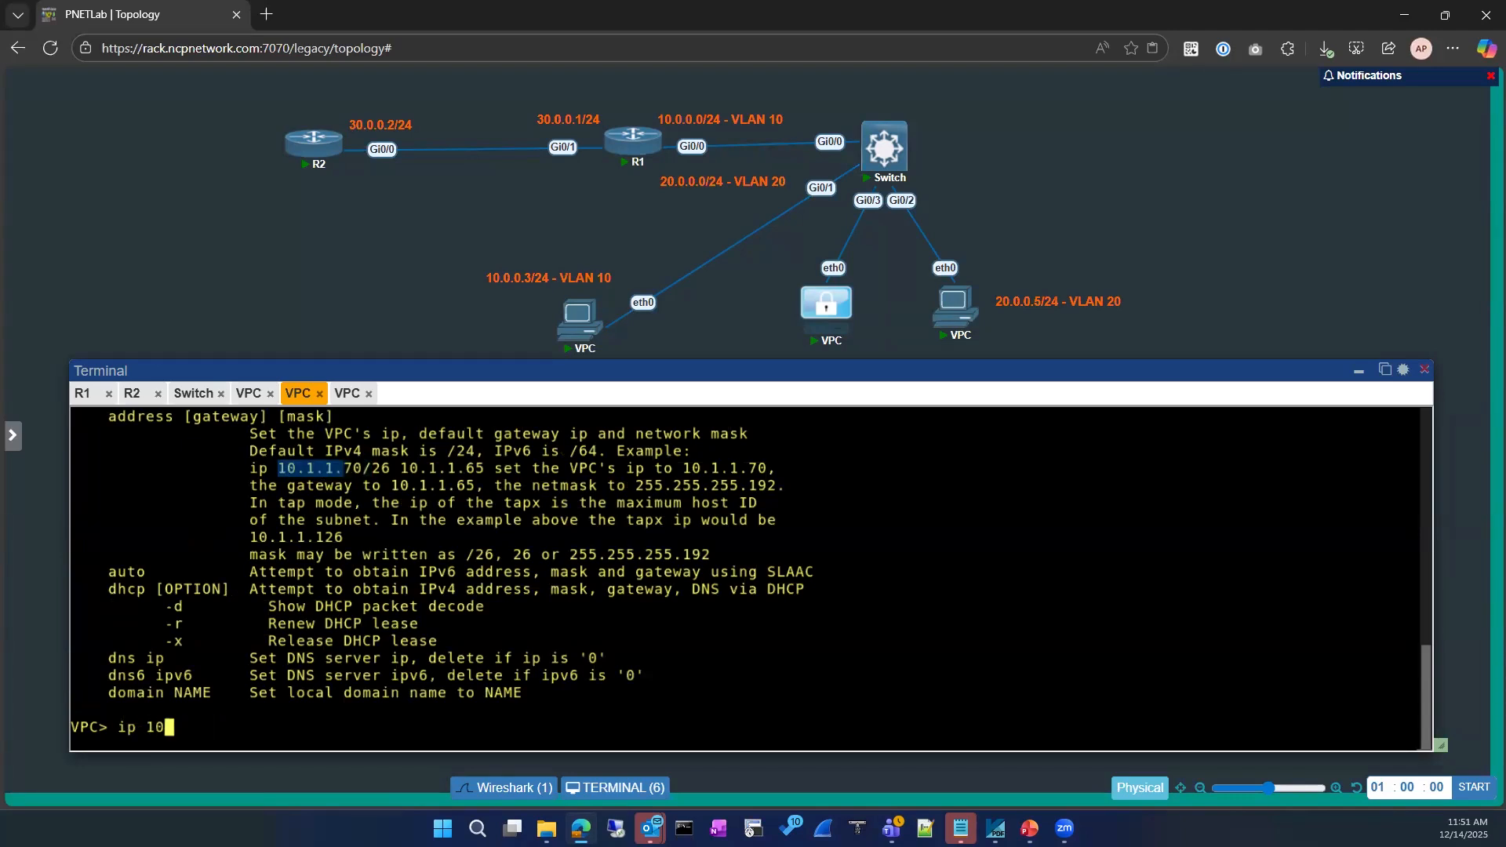
text(.0.0.3/24 10.0.0.1)
key(Return)
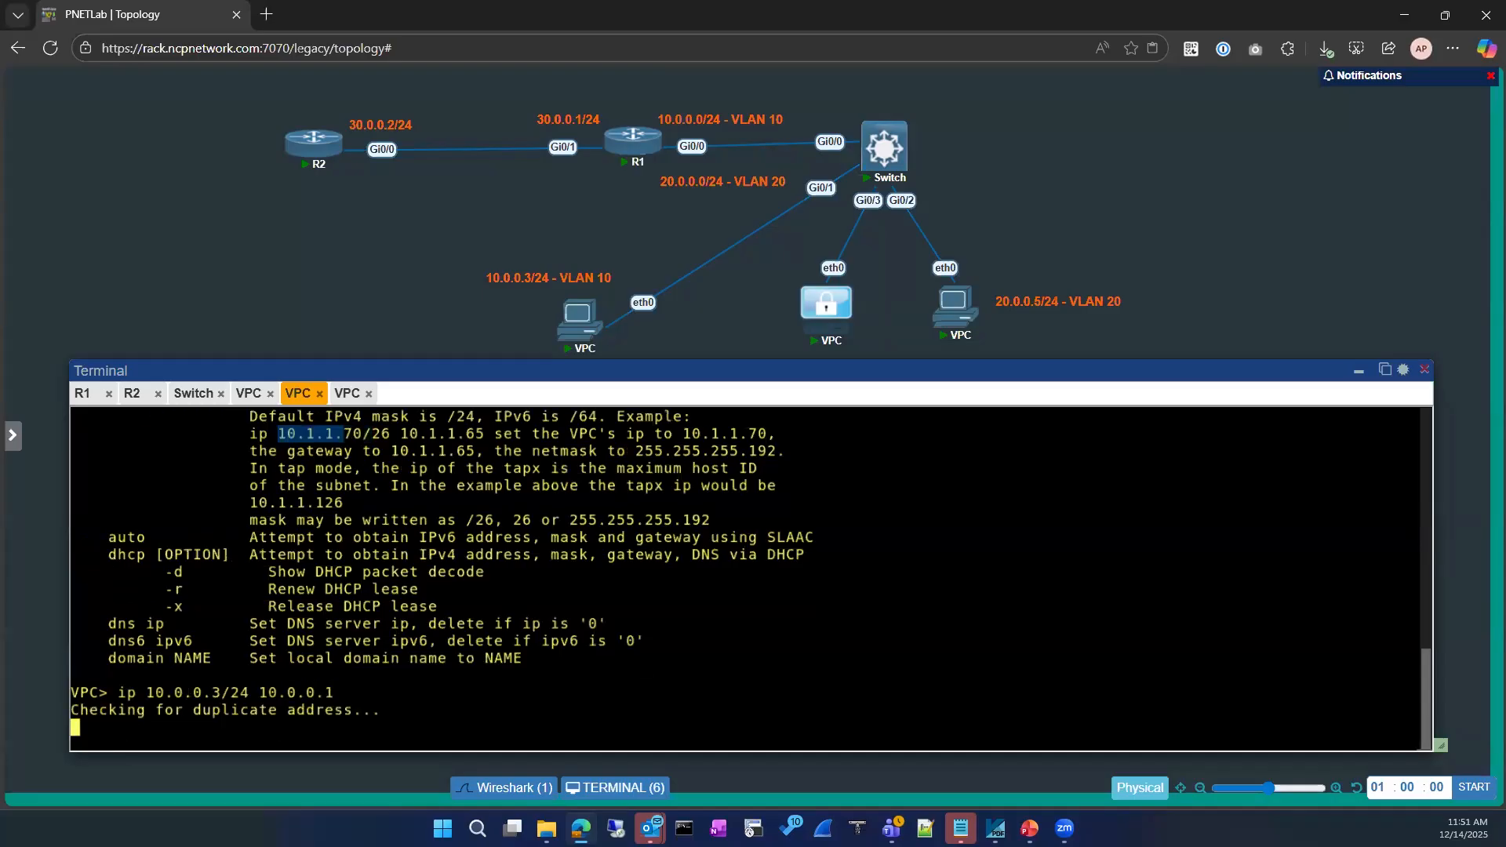
Ping gateway 10.0.0.1 successfully, then recall the earlier ip address command
text(ping 10.0.0.1)
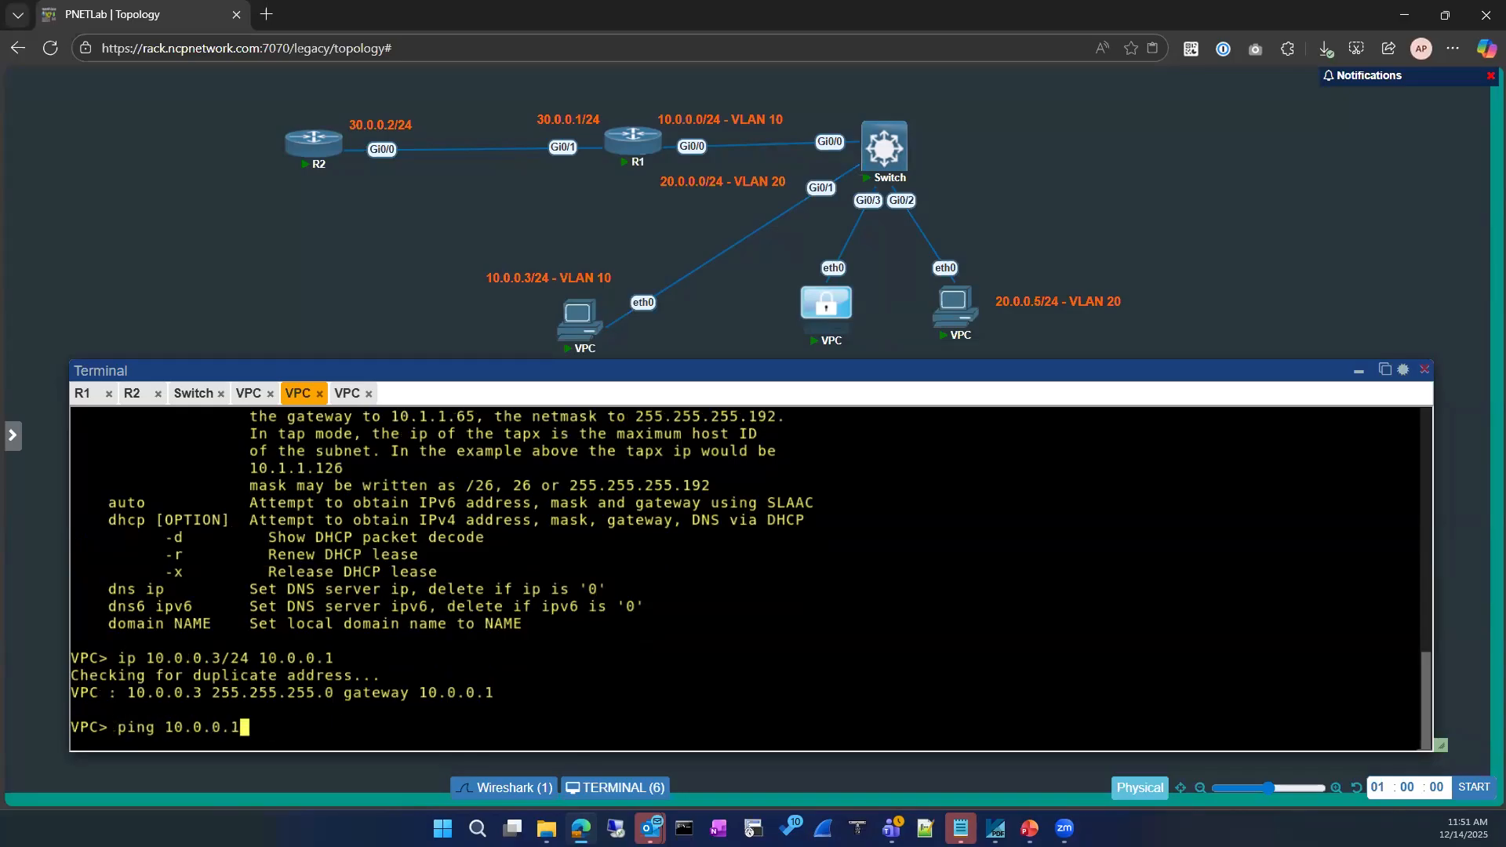
key(Return)
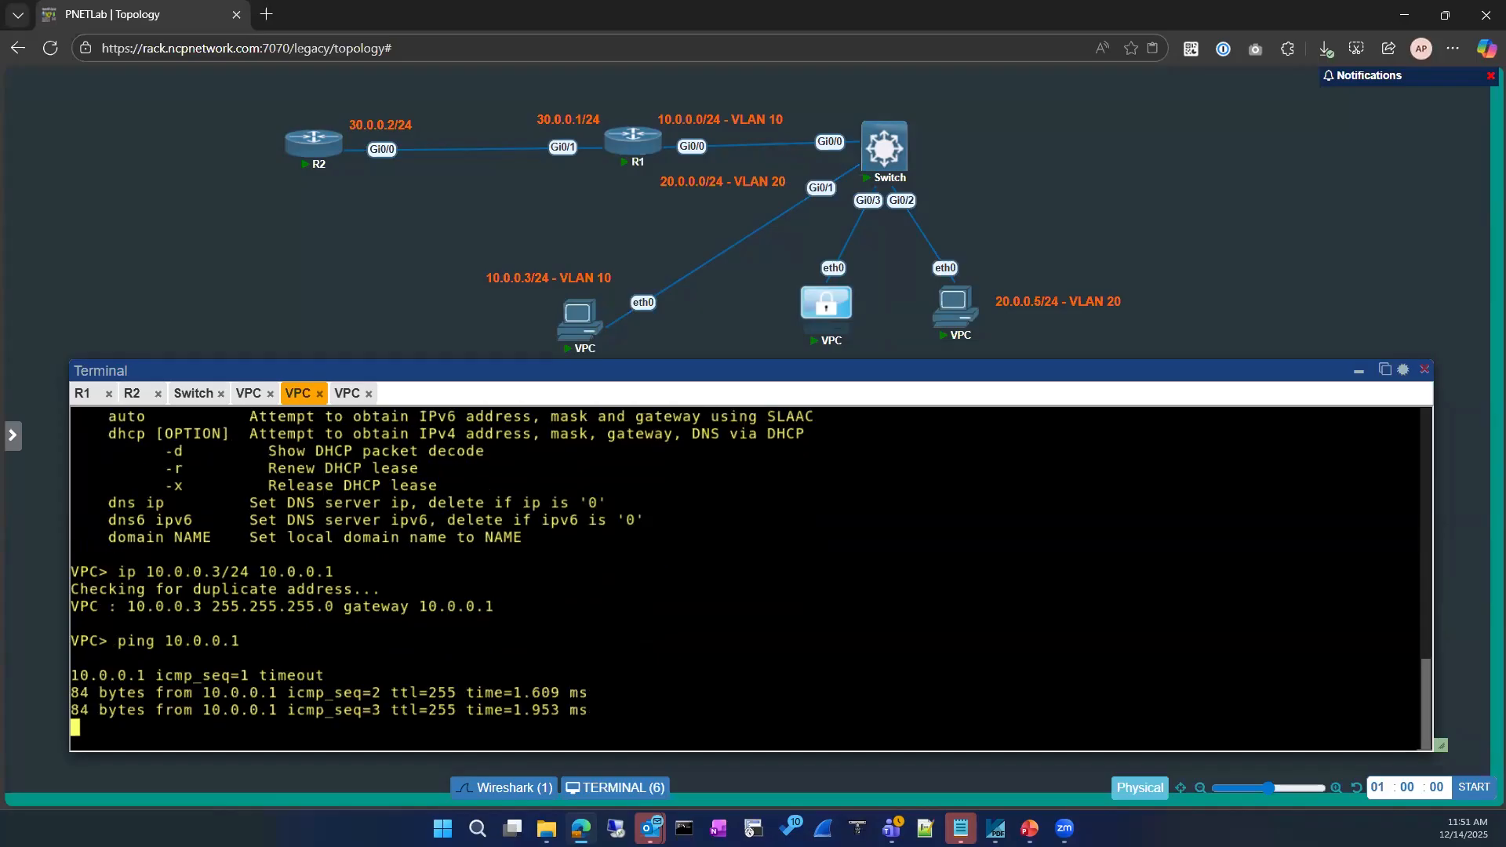
key(ctrl+c)
key(Return)
key(Return)
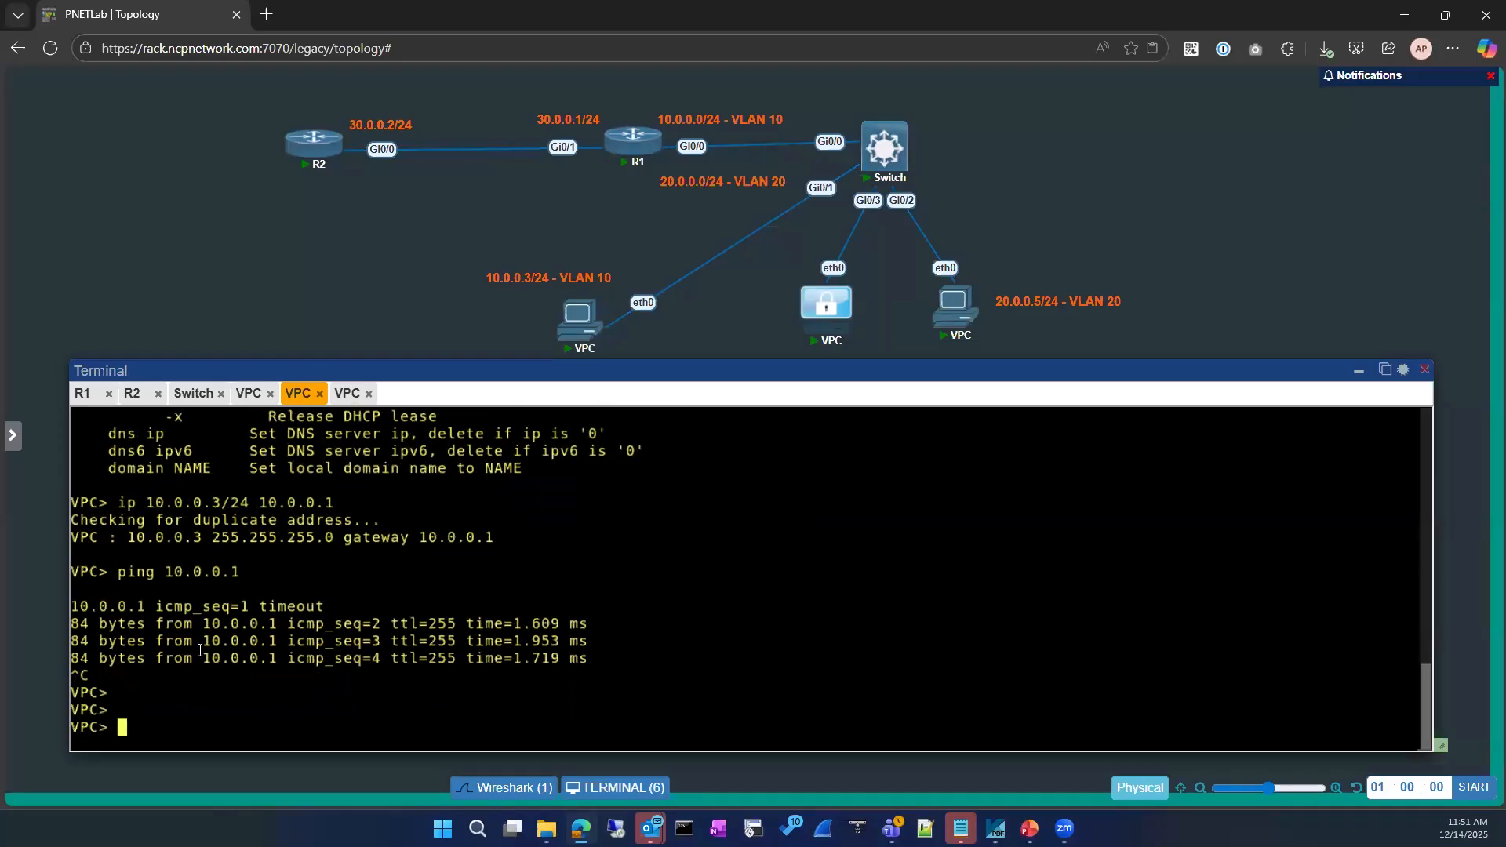
text(ping)
drag(725, 369, 743, 484)
drag(715, 395, 713, 390)
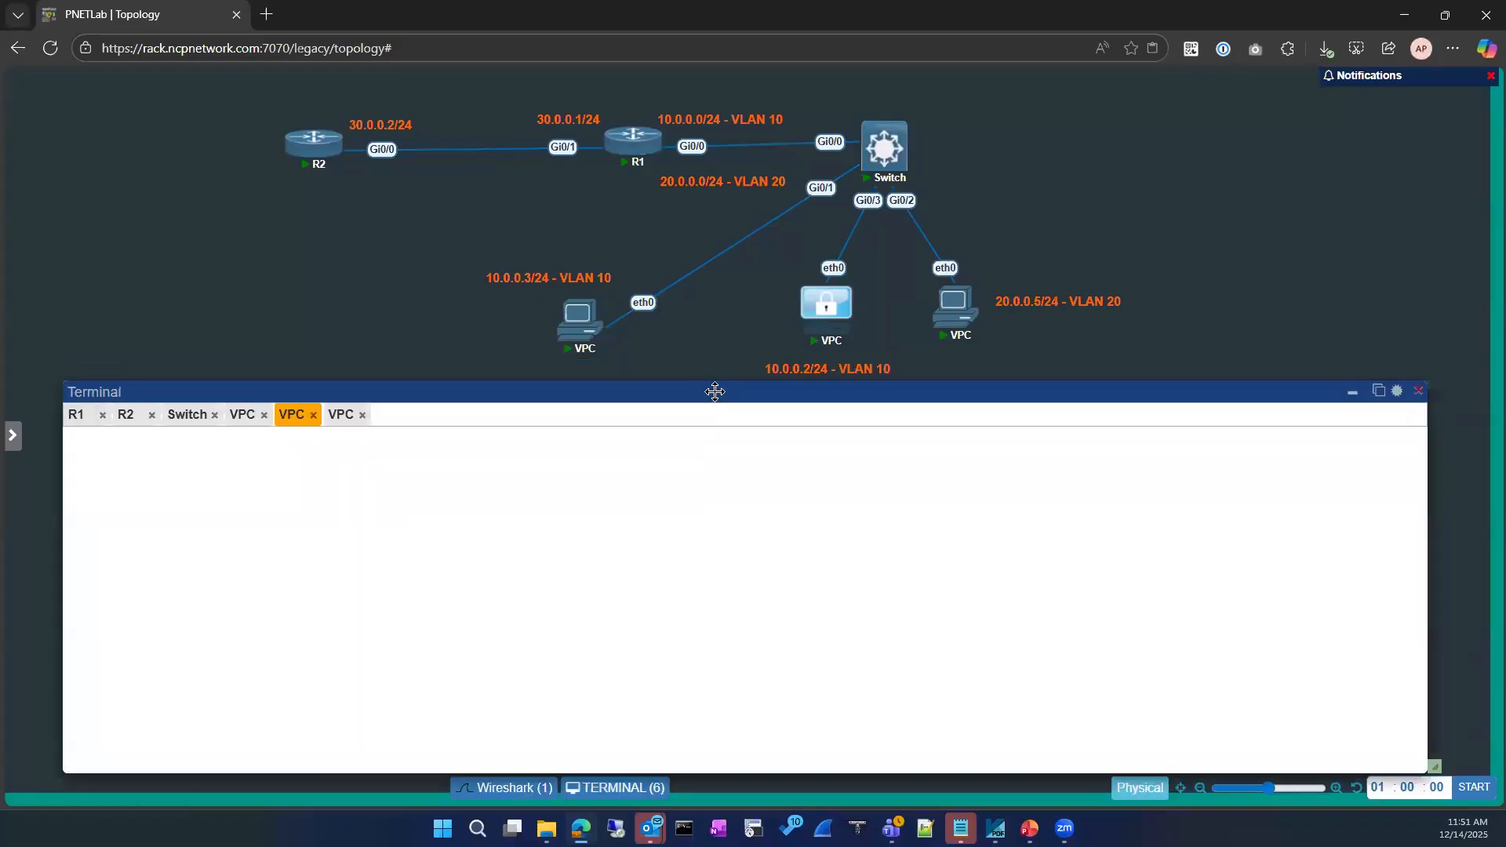
key(BackSpace)
key(BackSpace)
key(BackSpace)
key(BackSpace)
key(BackSpace)
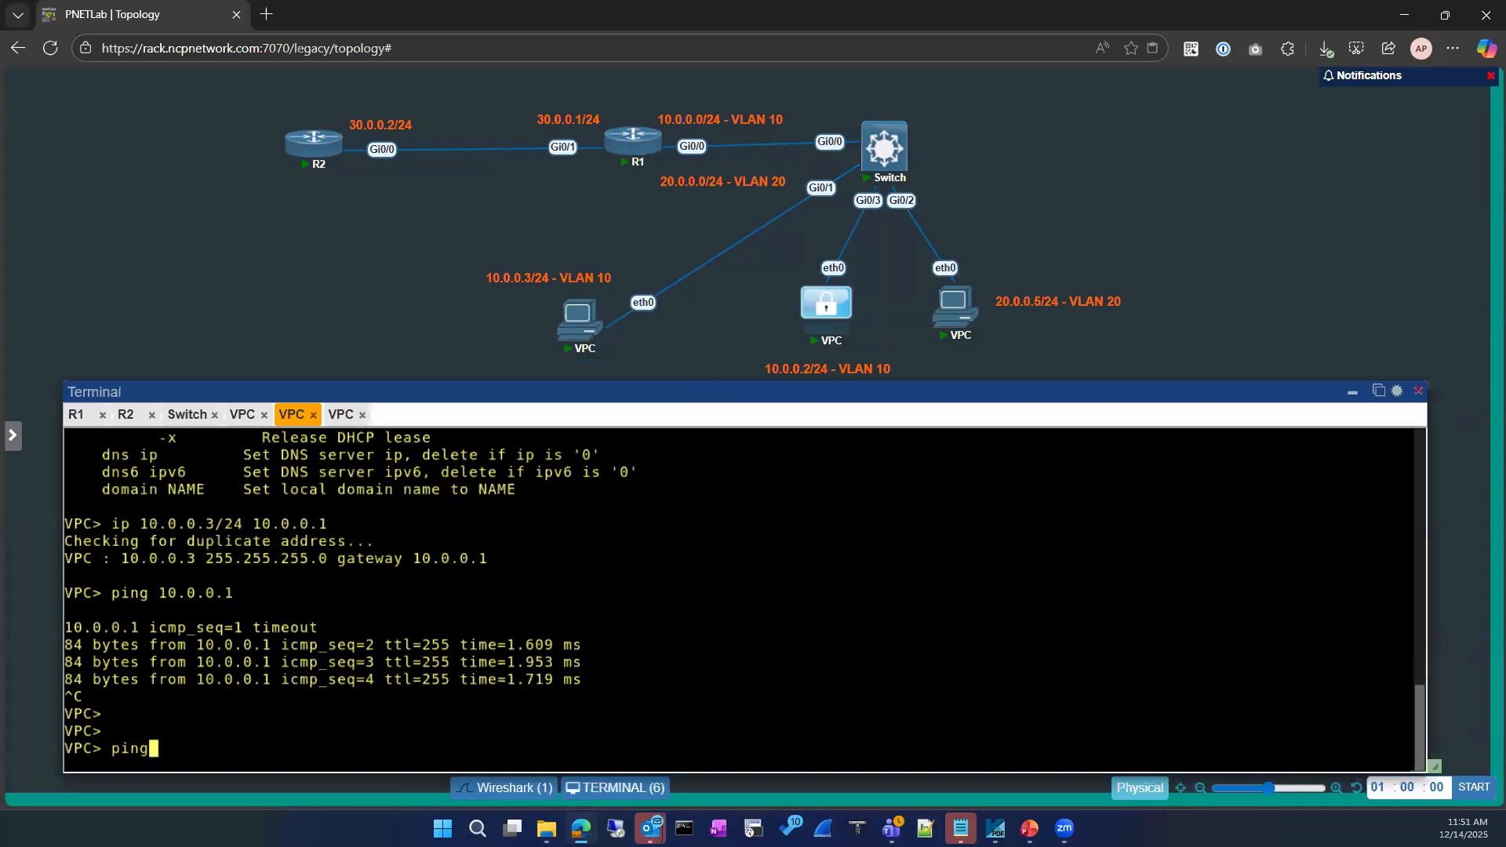
key(Up)
key(Up)
key(Left)
key(Left)
key(Left)
key(Left)
key(Left)
key(Left)
key(Left)
key(Left)
key(Left)
key(Left)
key(Left)
key(Left)
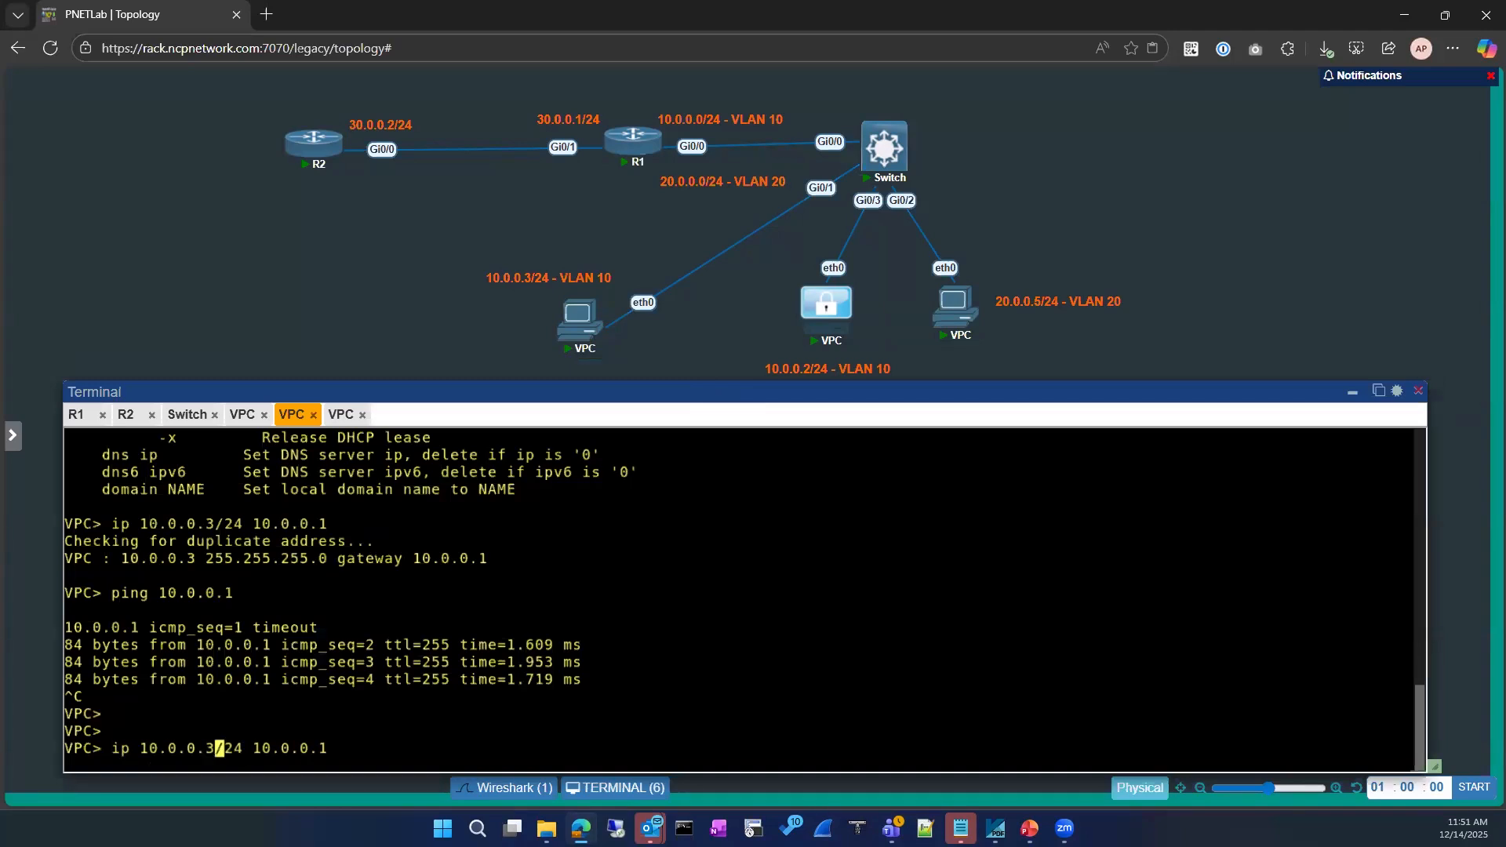
Change the recalled address to 10.0.0.2/24 and start a Wireshark capture on the VPC's eth0
key(BackSpace)
text(2)
mouse_move(603, 346)
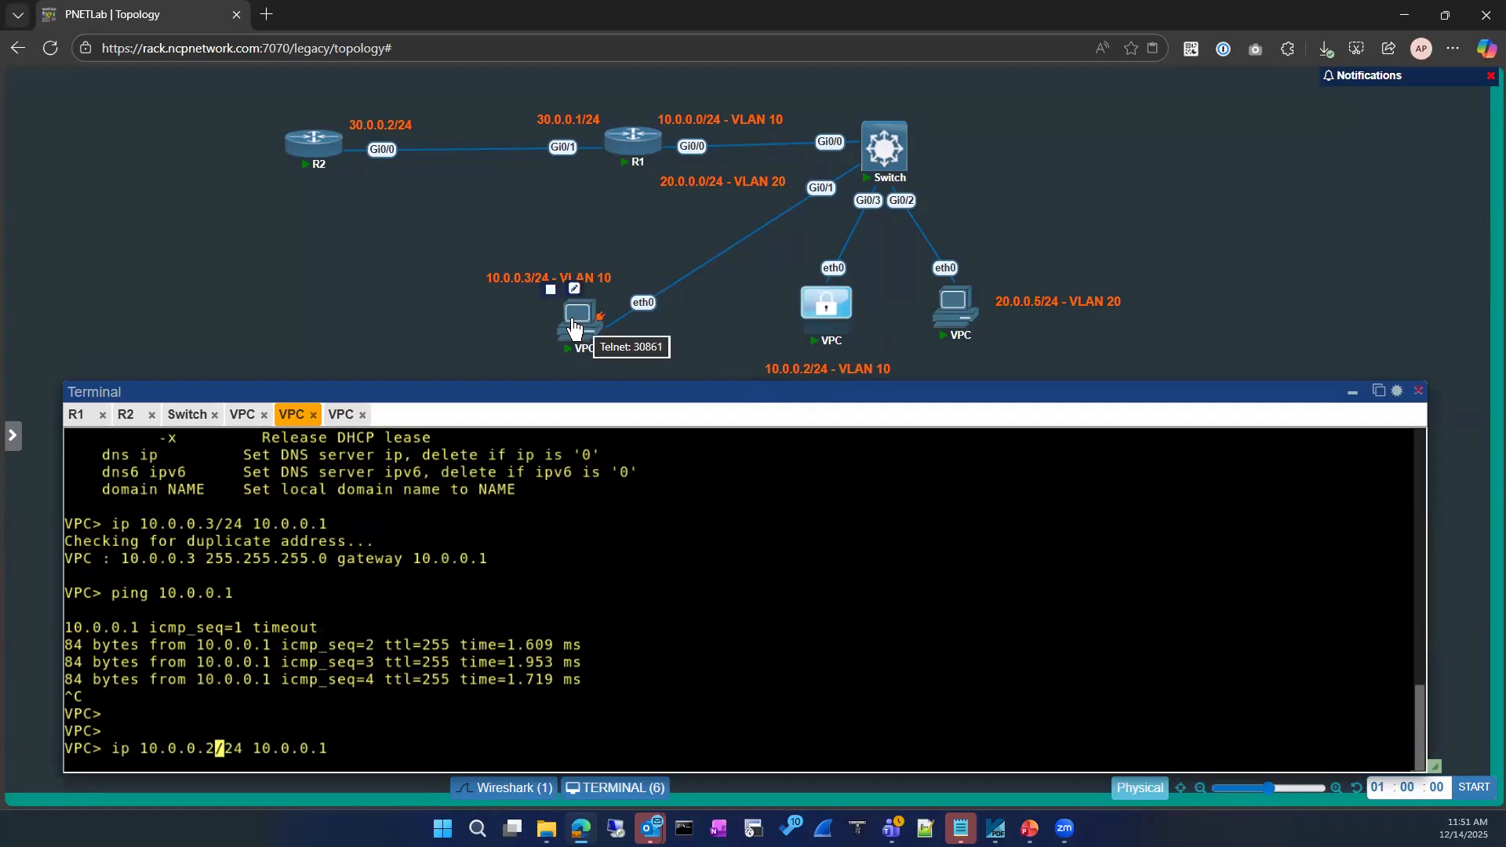
right_click(579, 325)
click(620, 565)
click(801, 321)
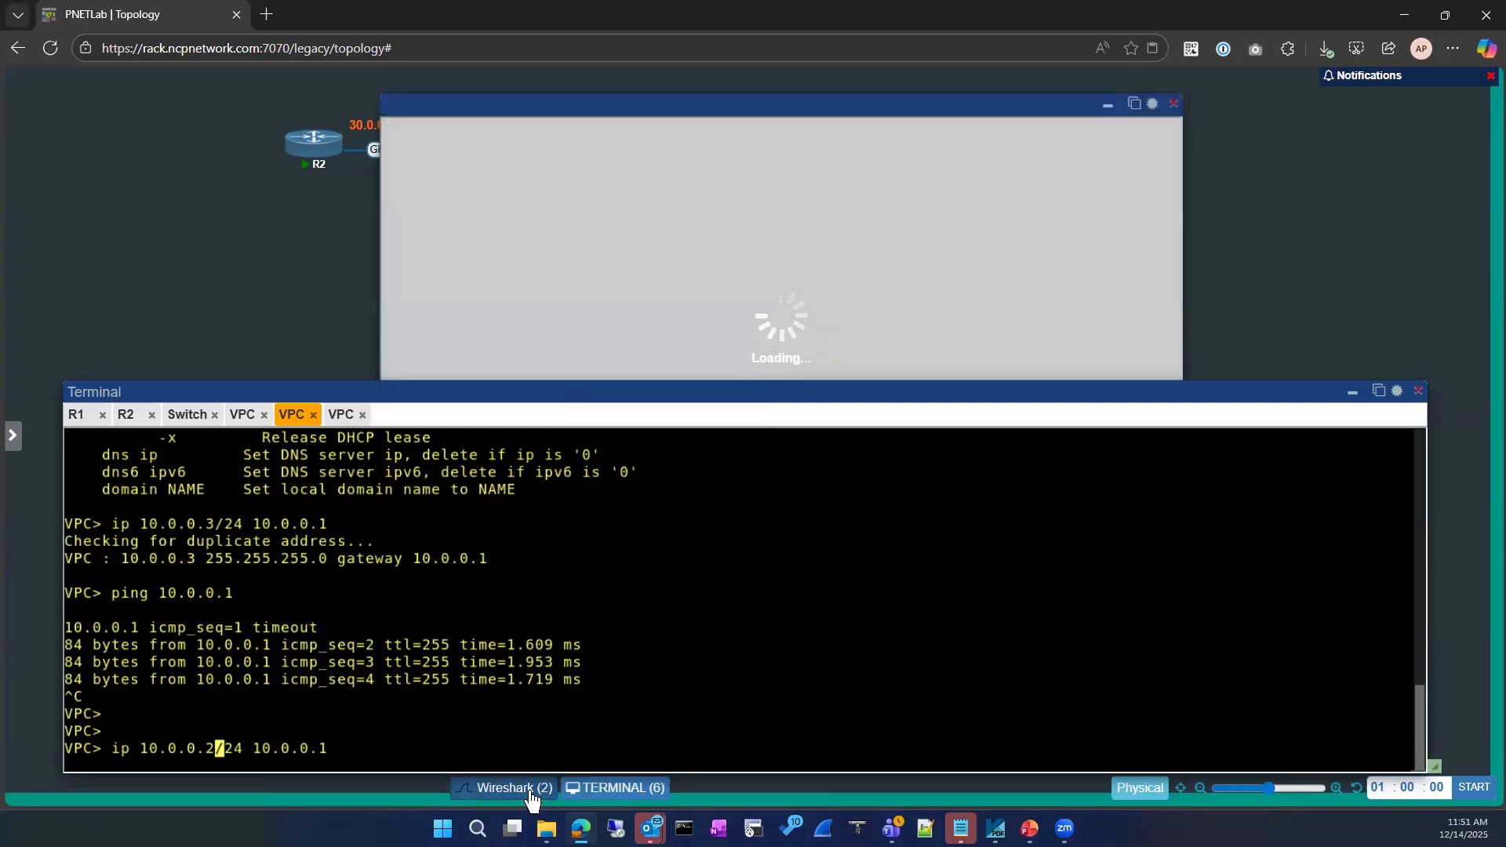
Move the terminal and hide the capture window to reveal the VPC nodes
drag(776, 435, 748, 354)
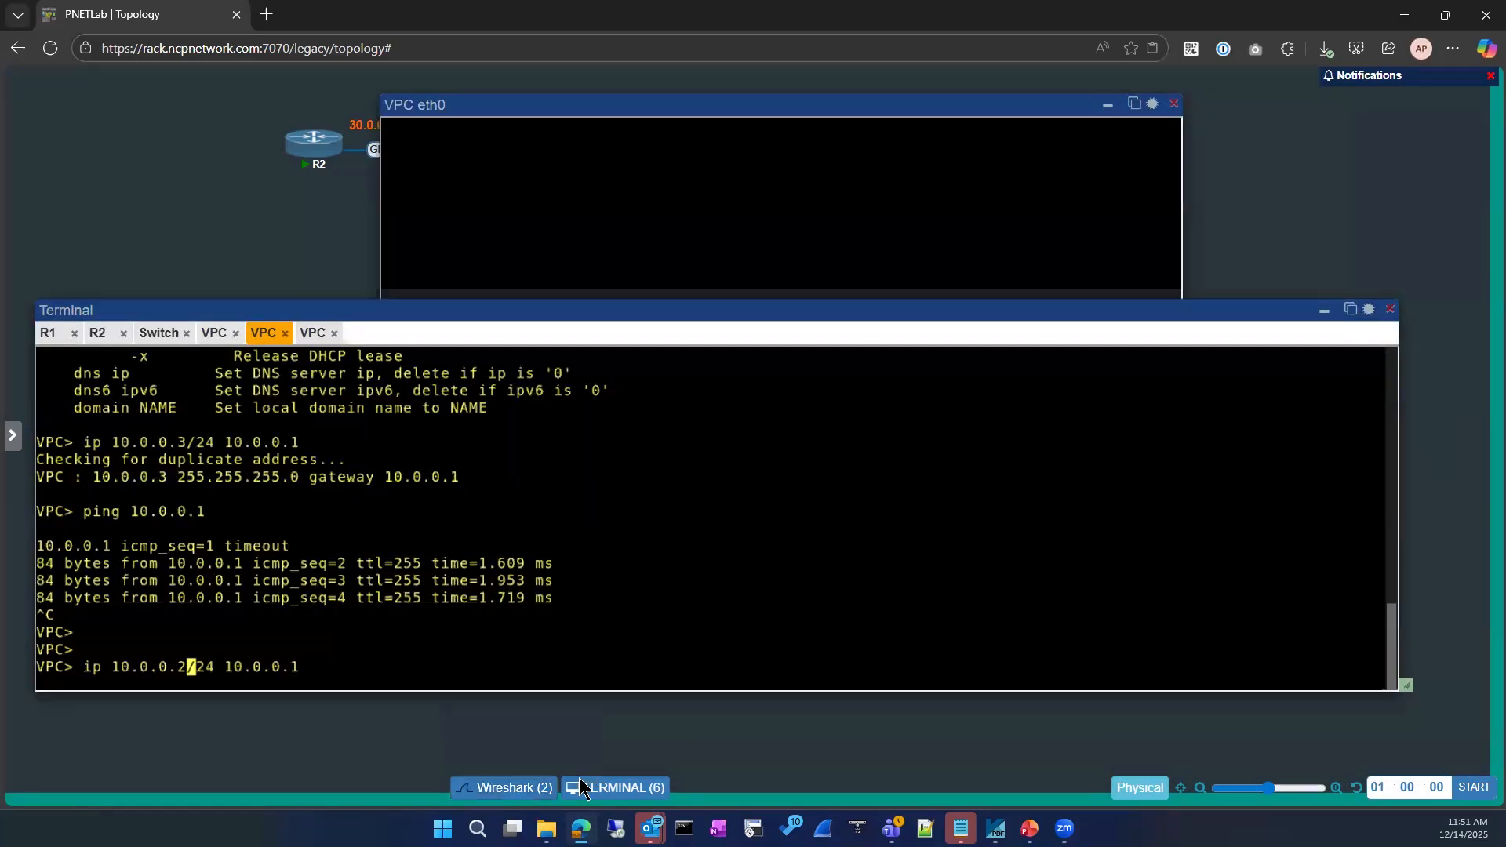
click(549, 760)
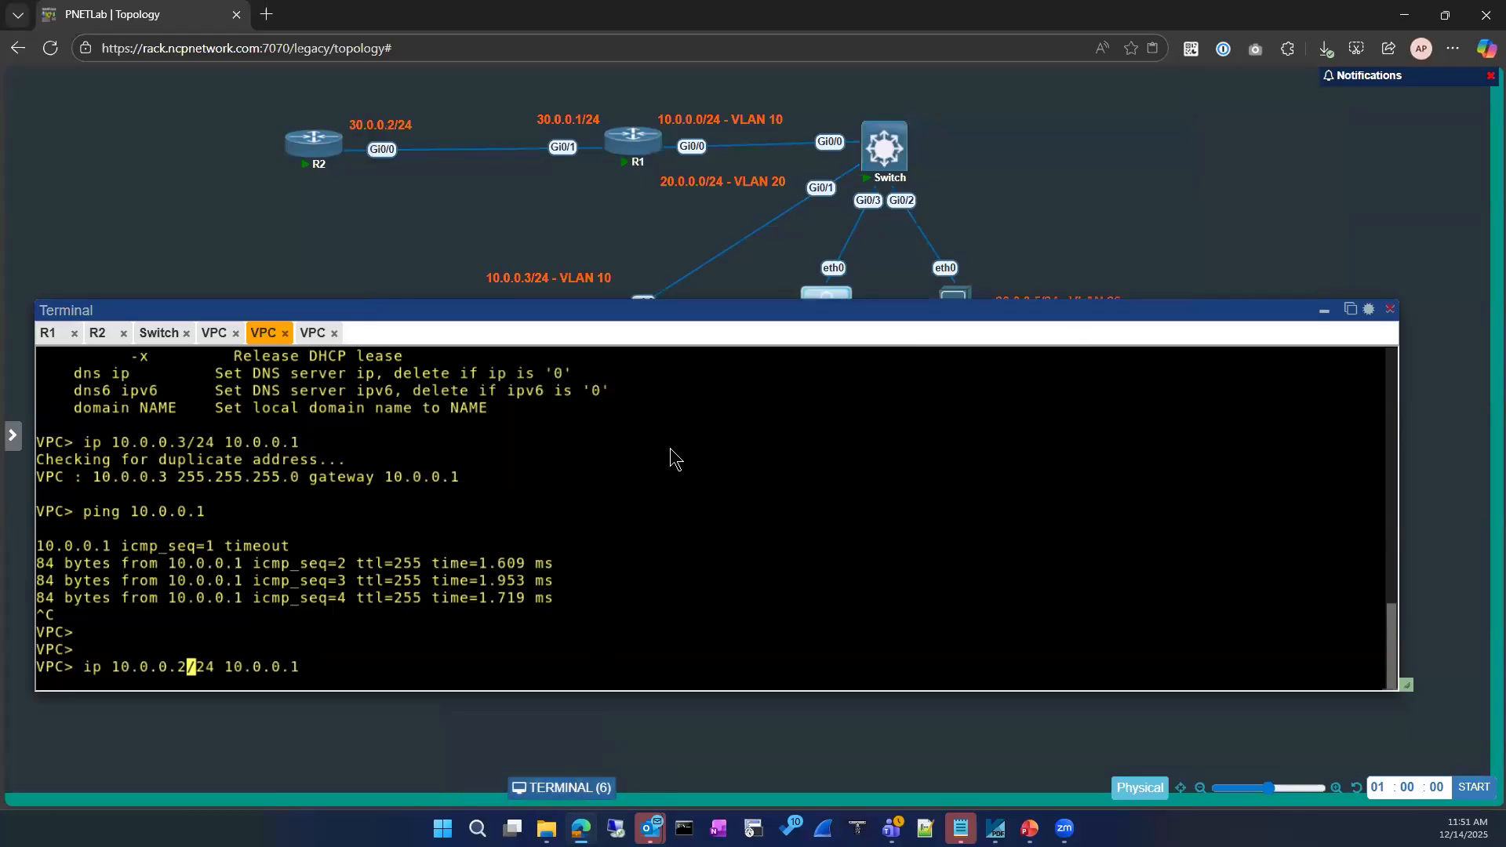
drag(568, 309, 563, 401)
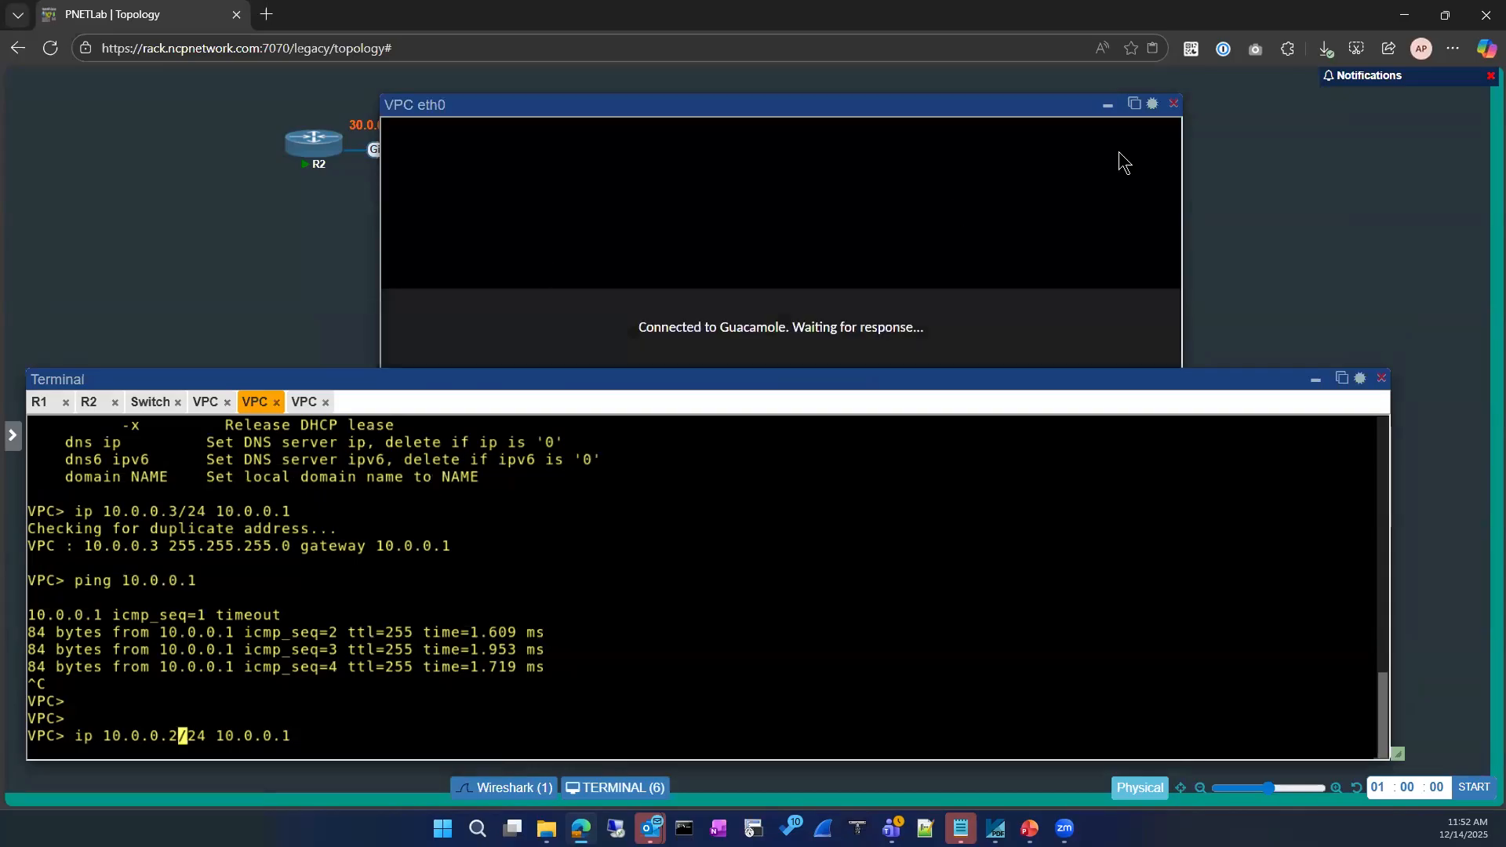
Open the capture in its own browser tab and submit the 10.0.0.2/24 address on the VPC
click(1135, 109)
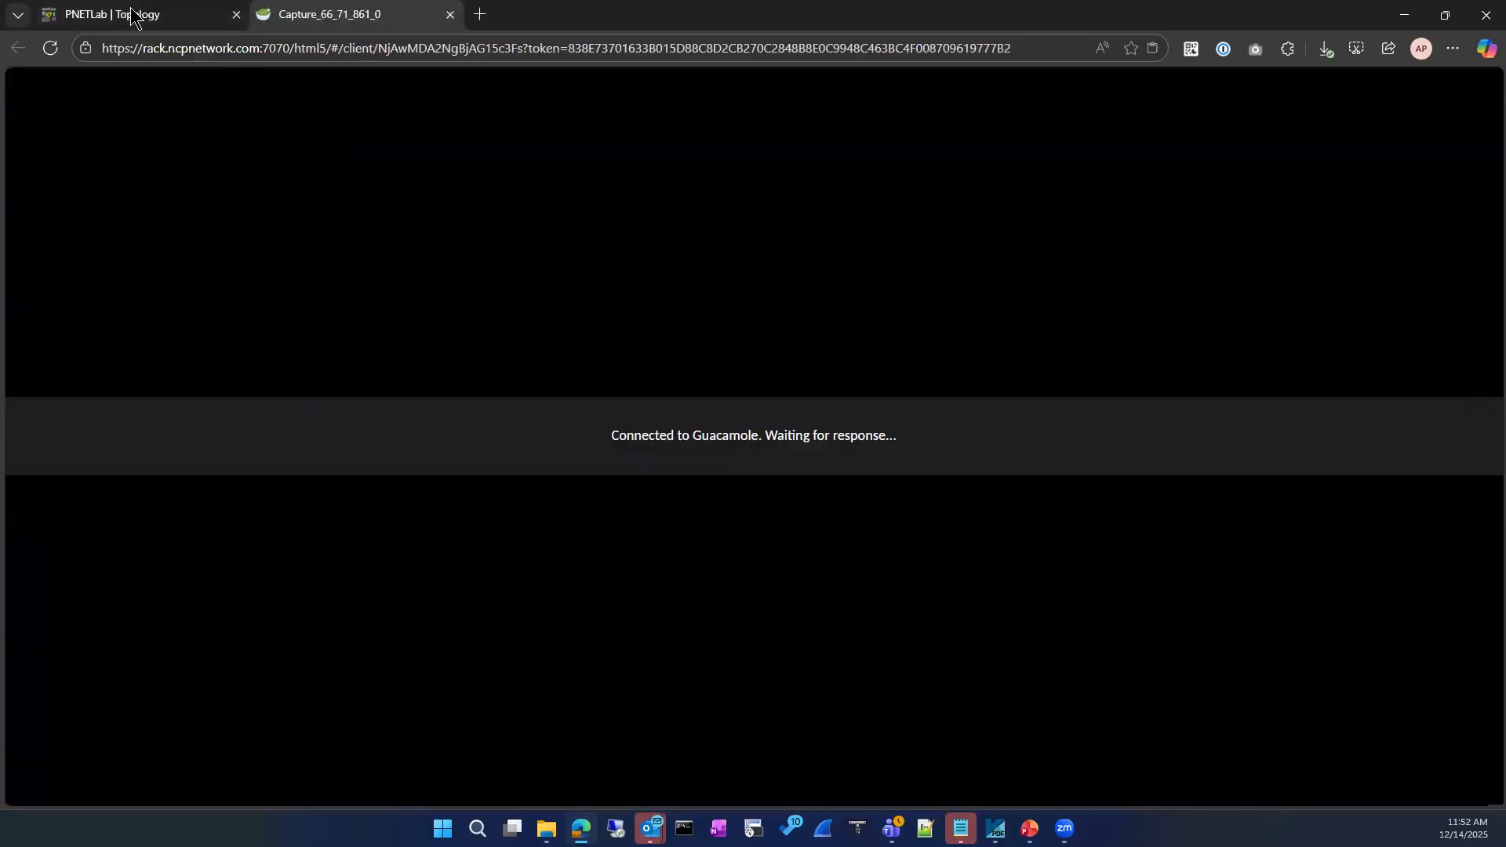
click(187, 16)
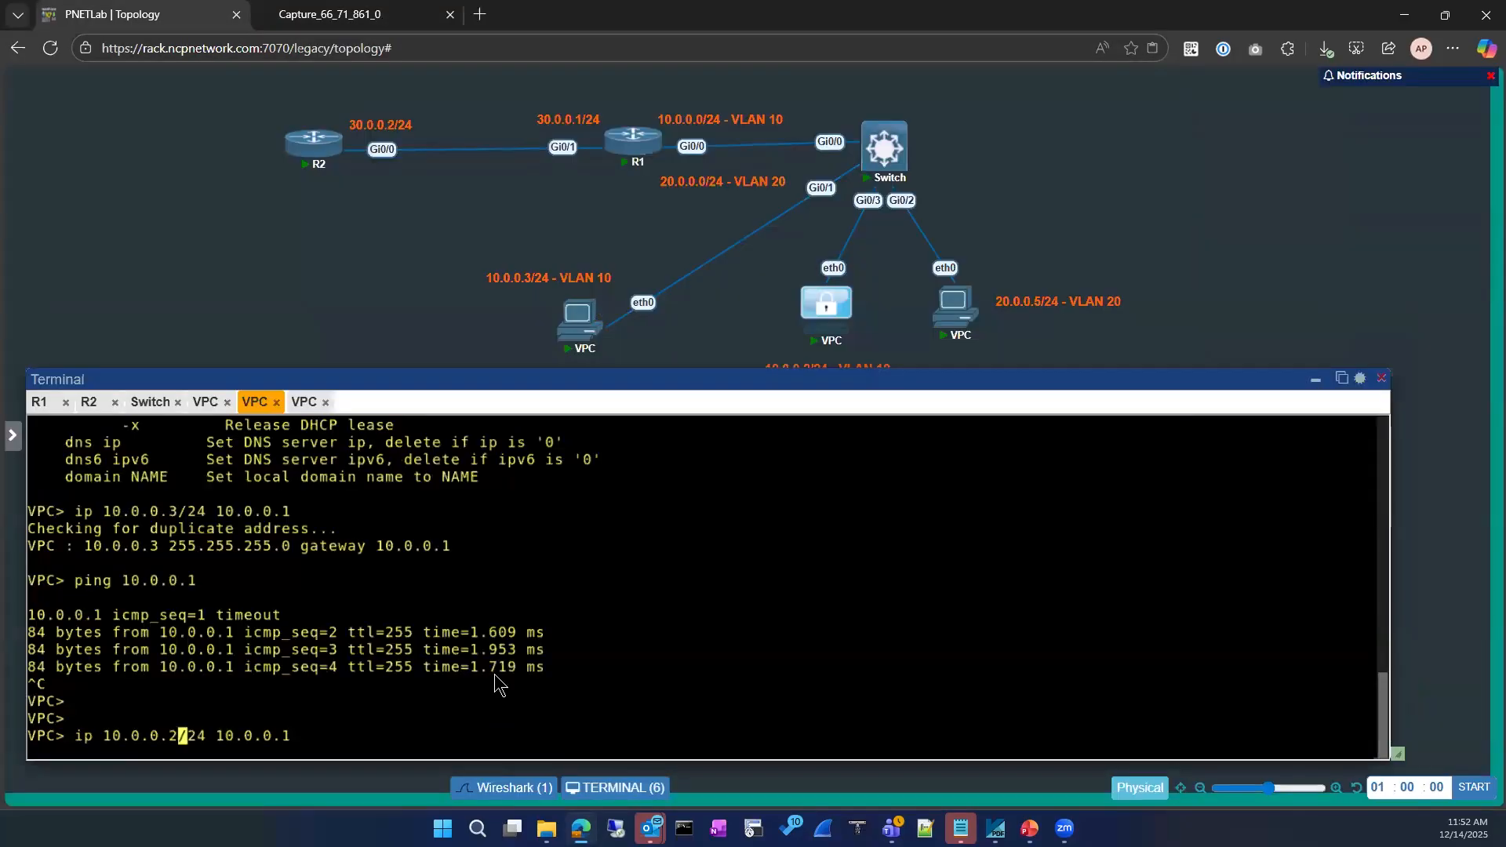
click(335, 21)
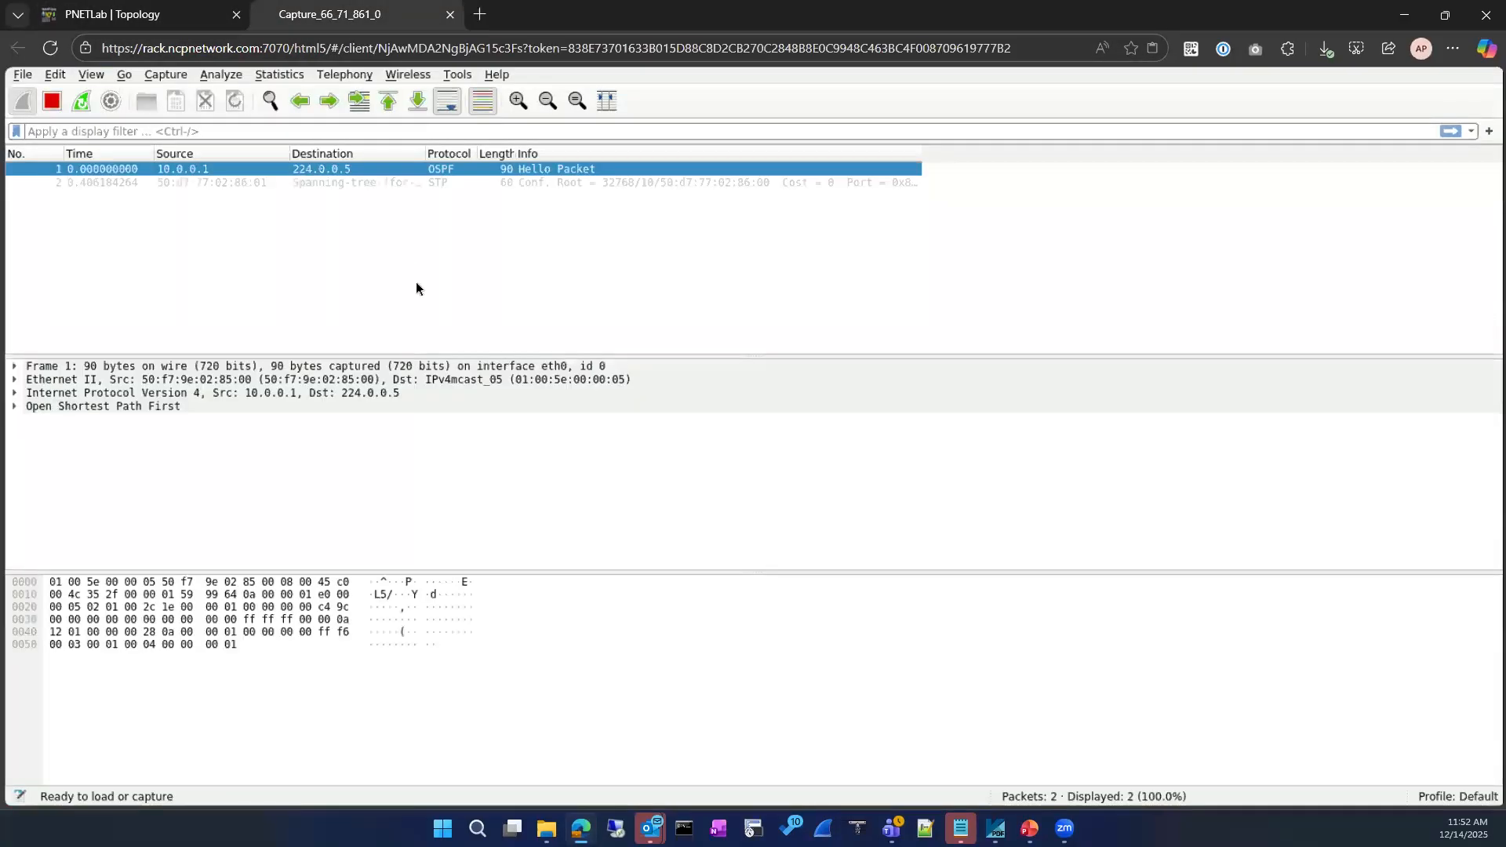
click(147, 17)
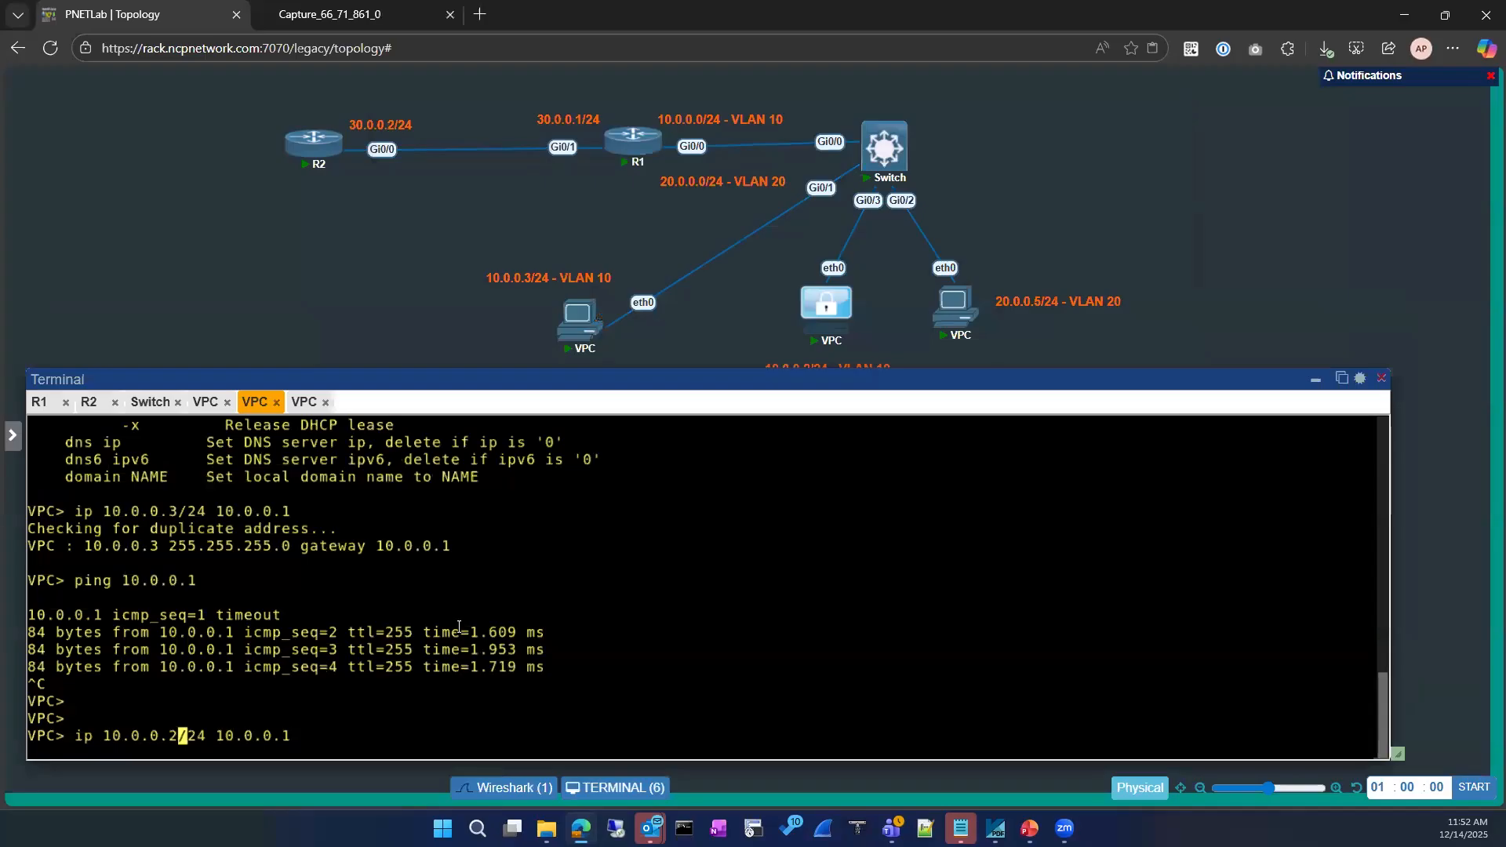
key(Return)
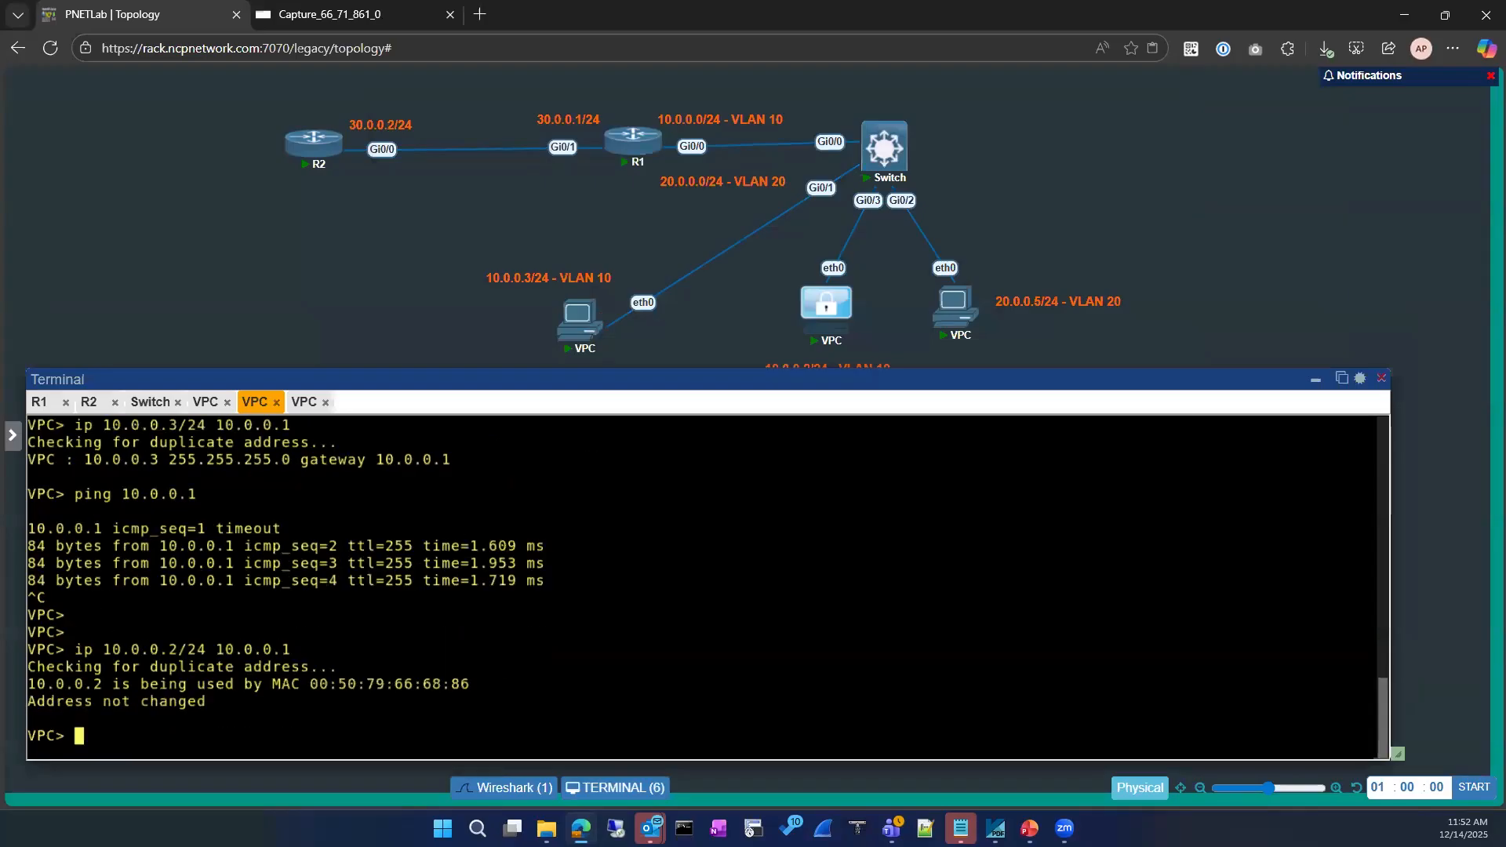
Stop the capture and inspect gratuitous ARP frames 5 and 6, widening the Info column
click(361, 16)
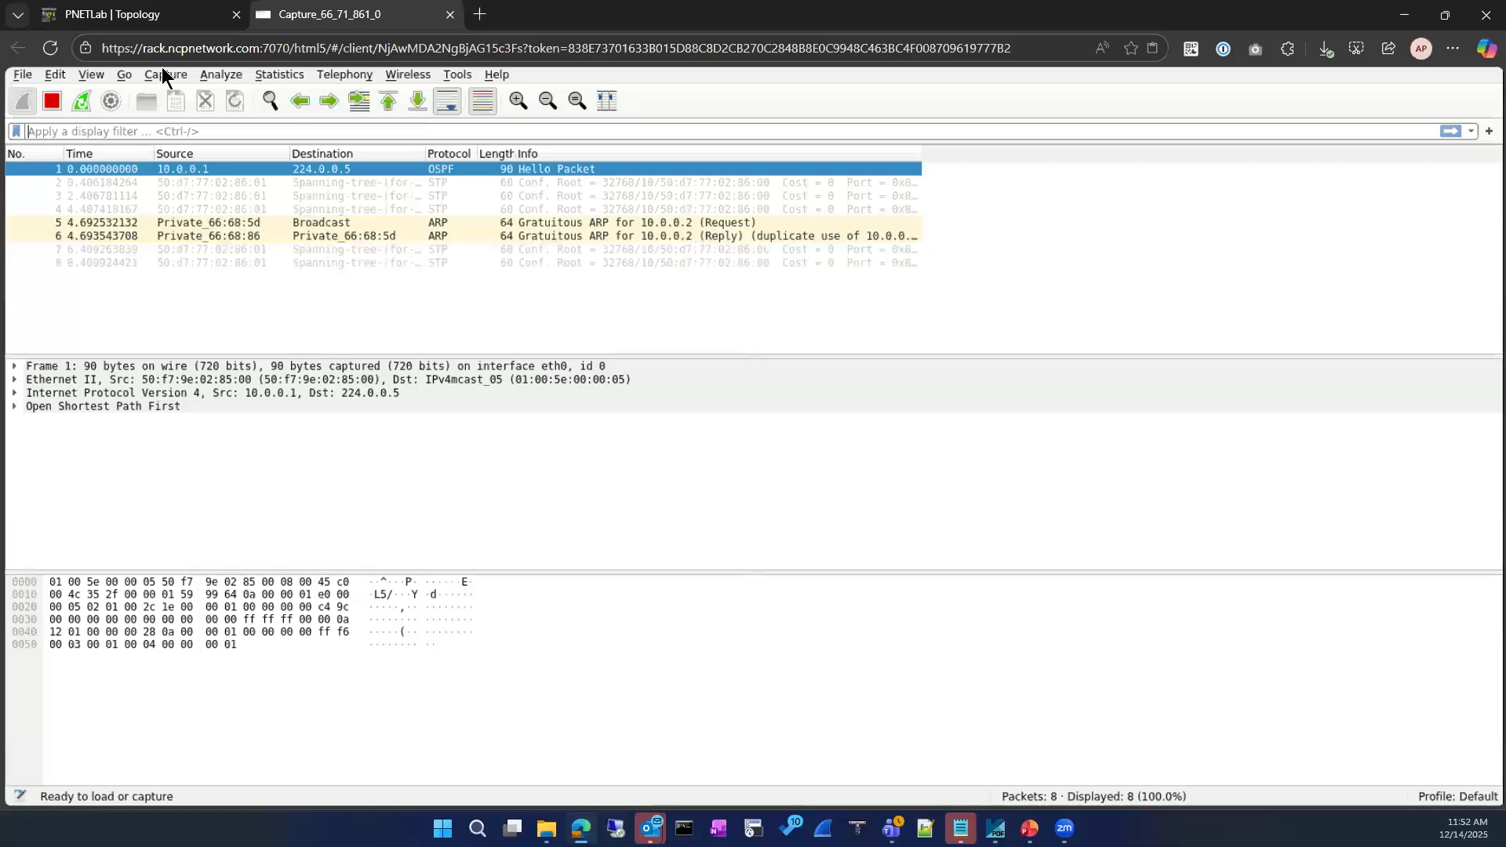
click(148, 24)
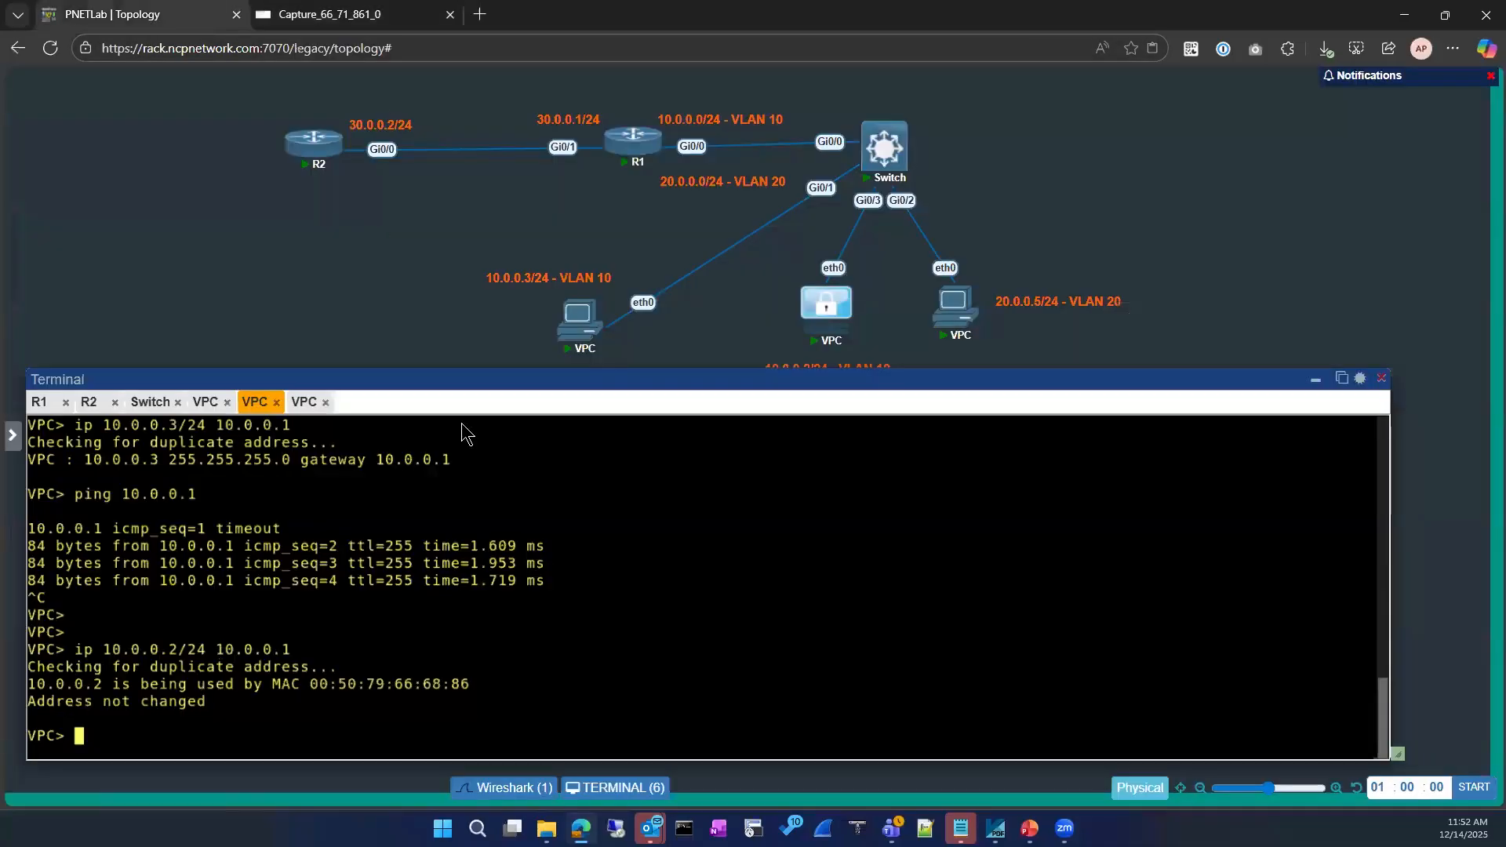
click(345, 18)
click(54, 101)
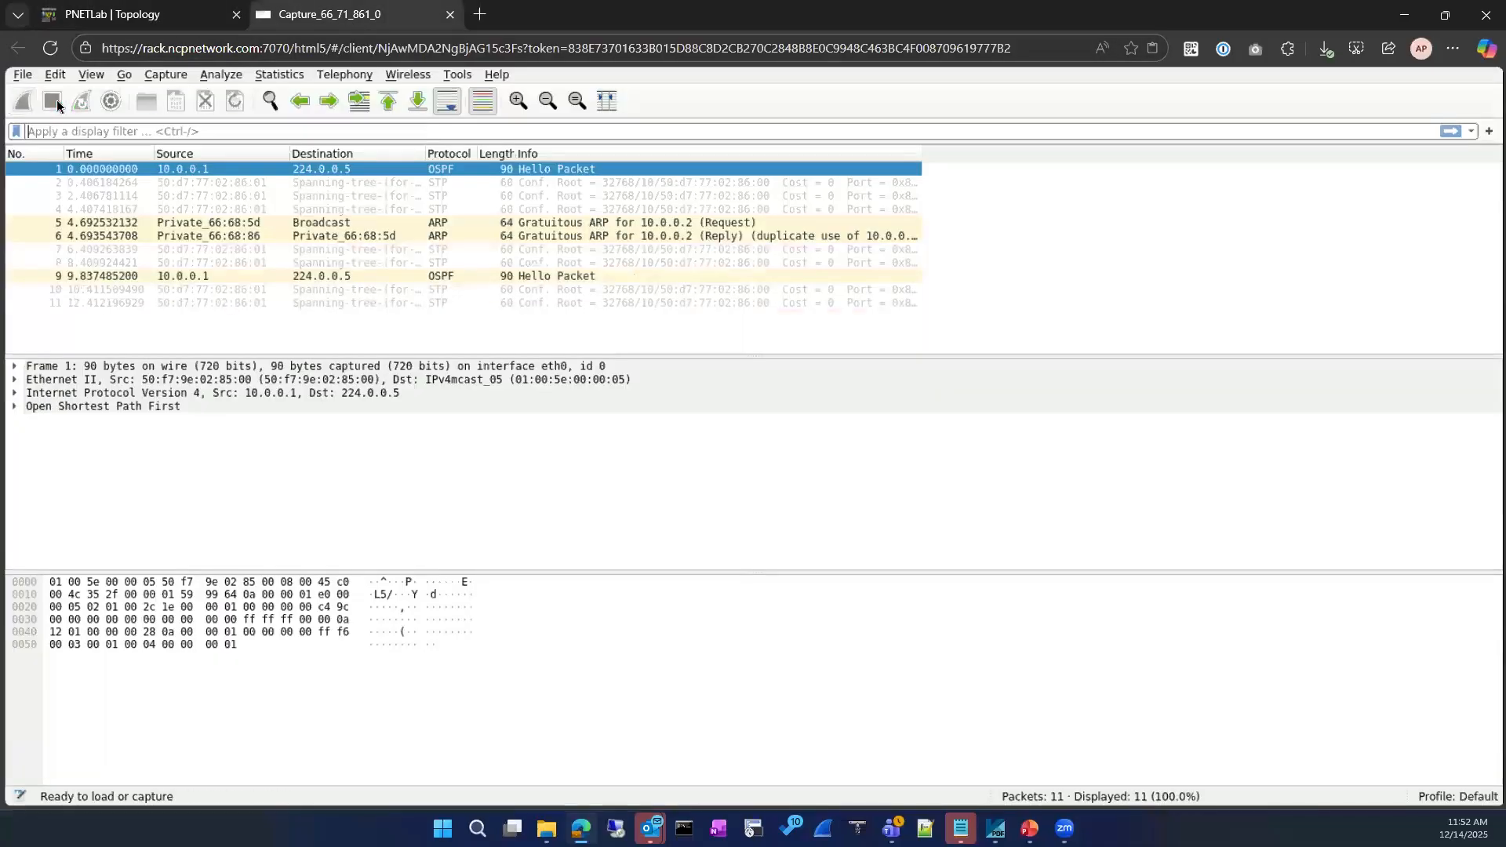
click(488, 222)
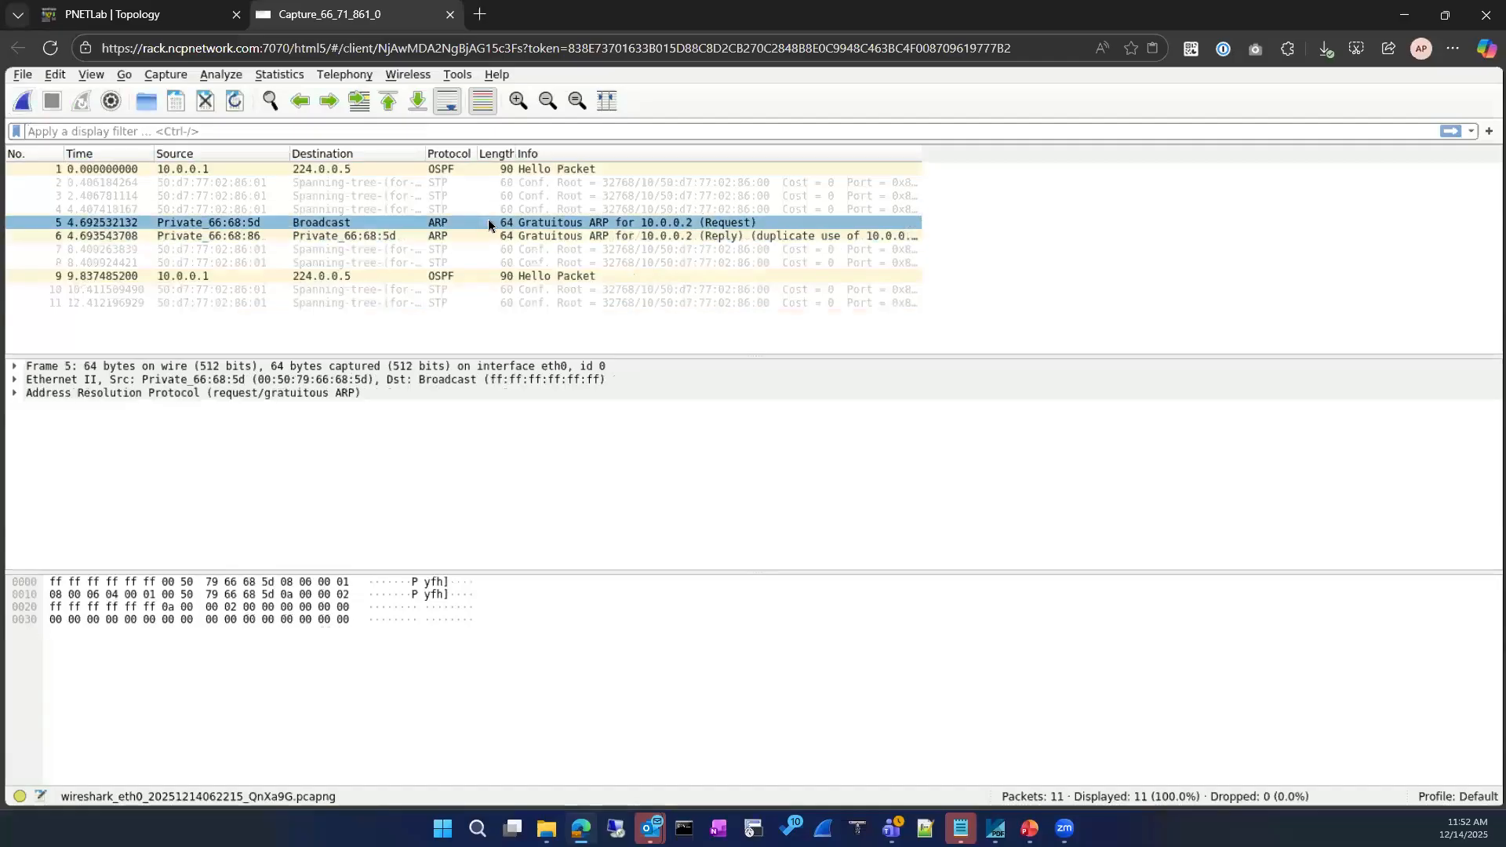
click(770, 236)
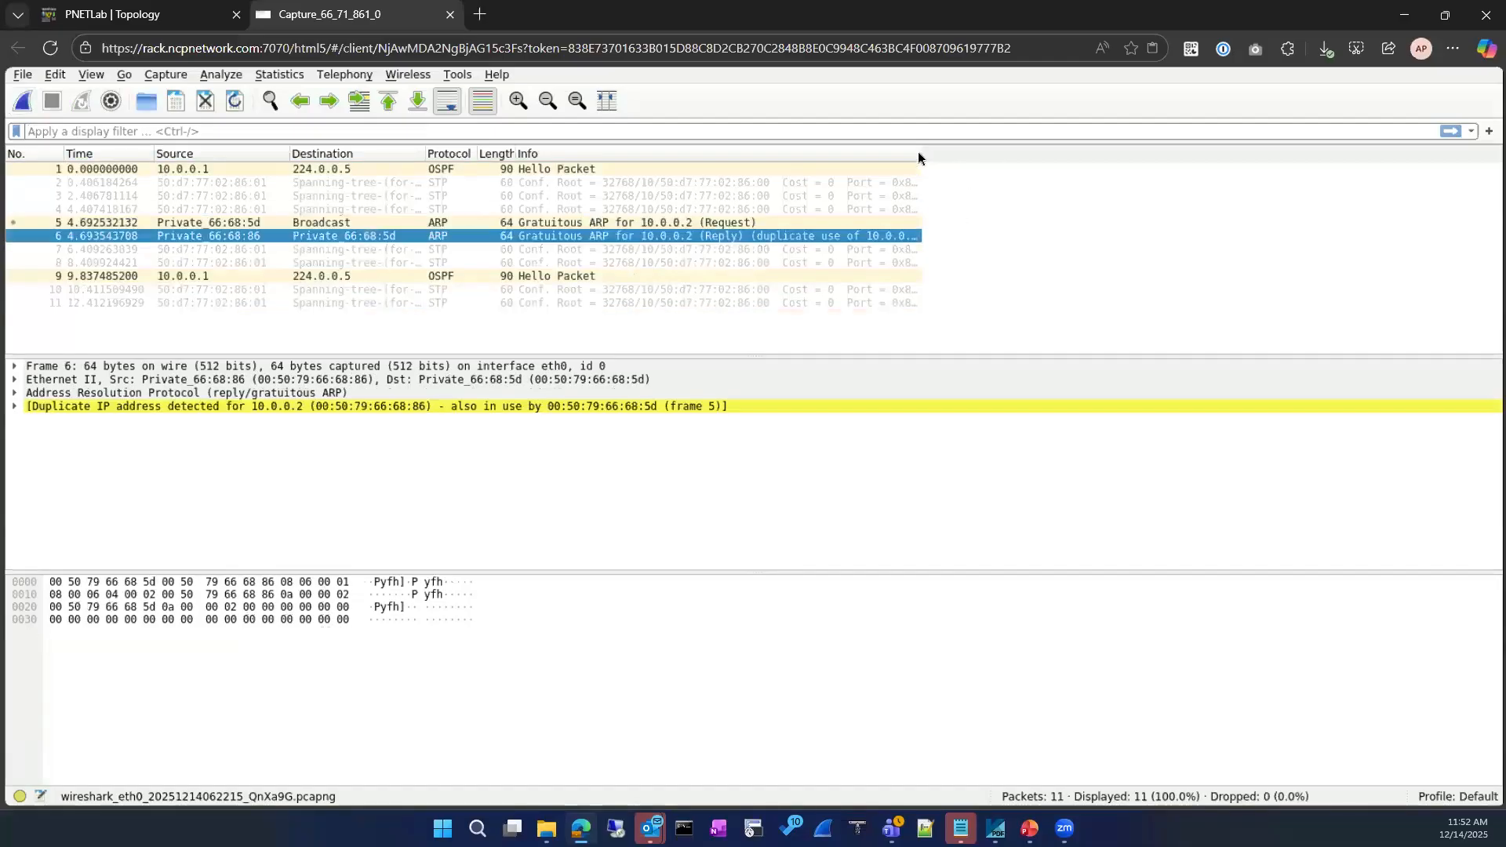
drag(922, 161, 1032, 175)
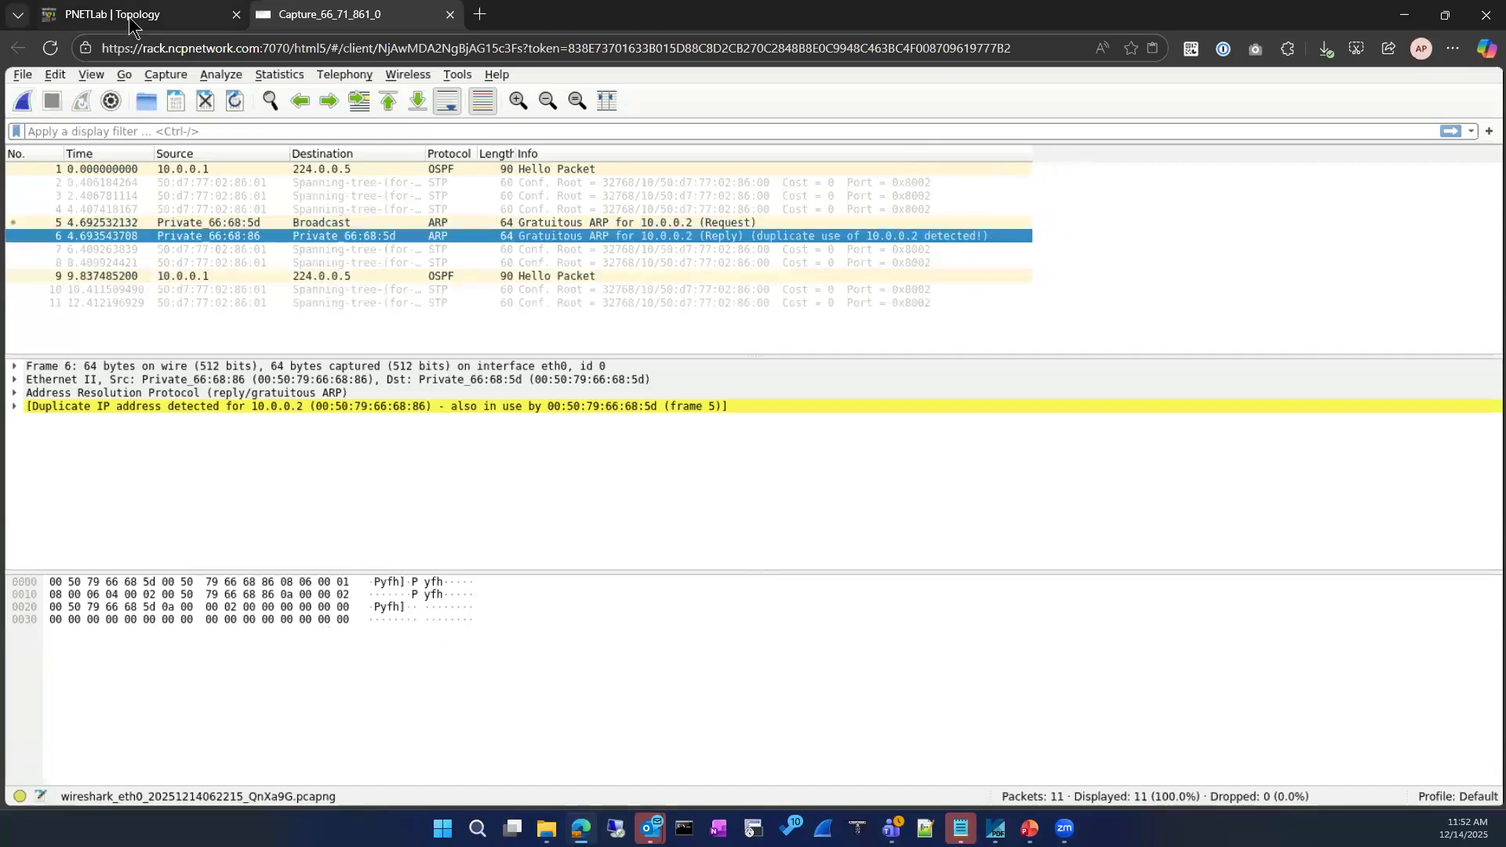
Mark MAC 00:50:79:66:68:86 in the terminal and expand frame 6's duplicate-IP address details
click(131, 24)
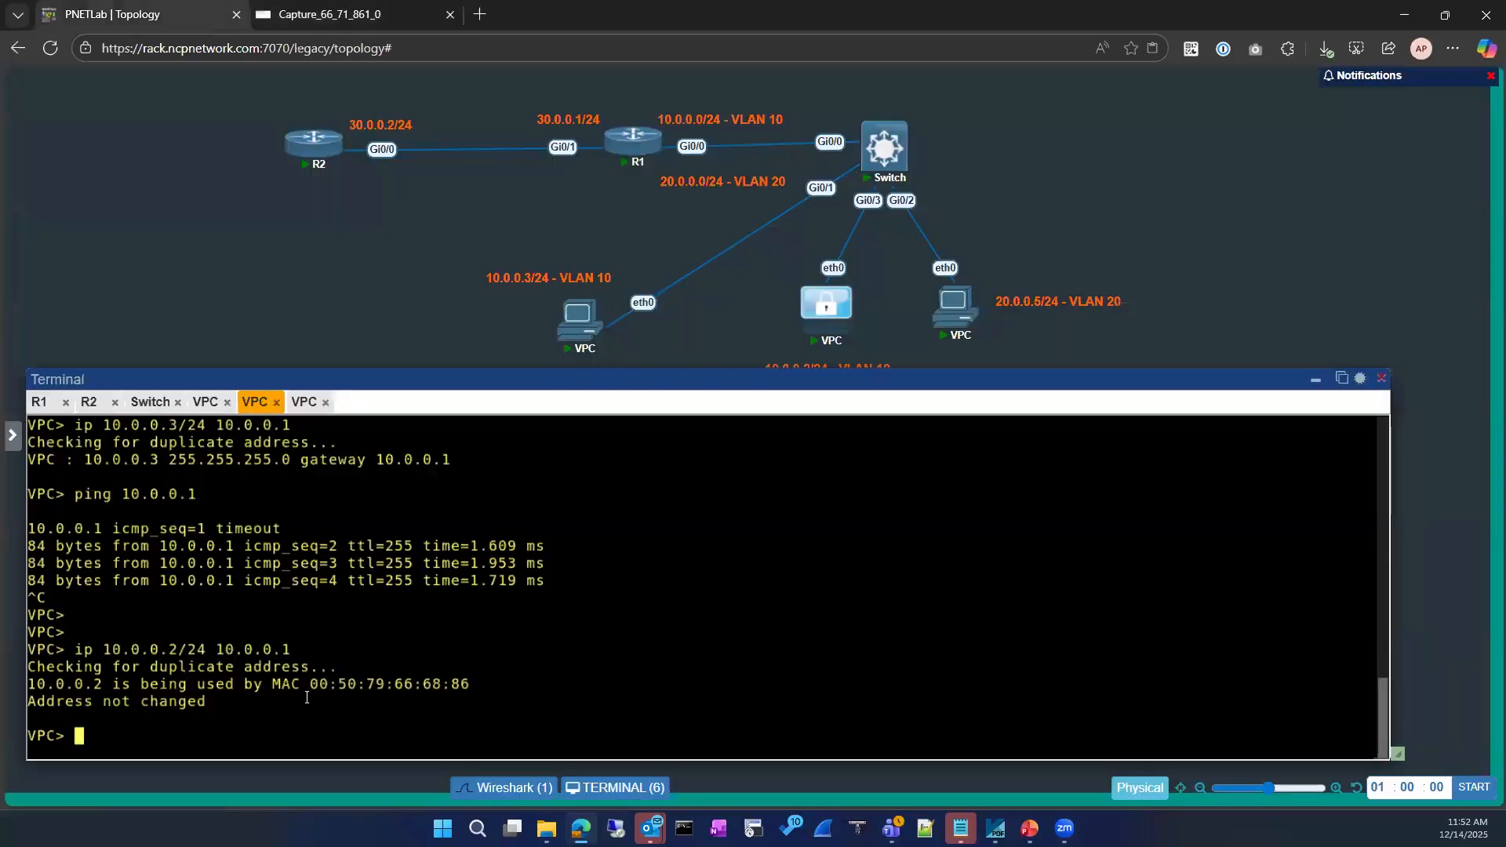
double_click(469, 686)
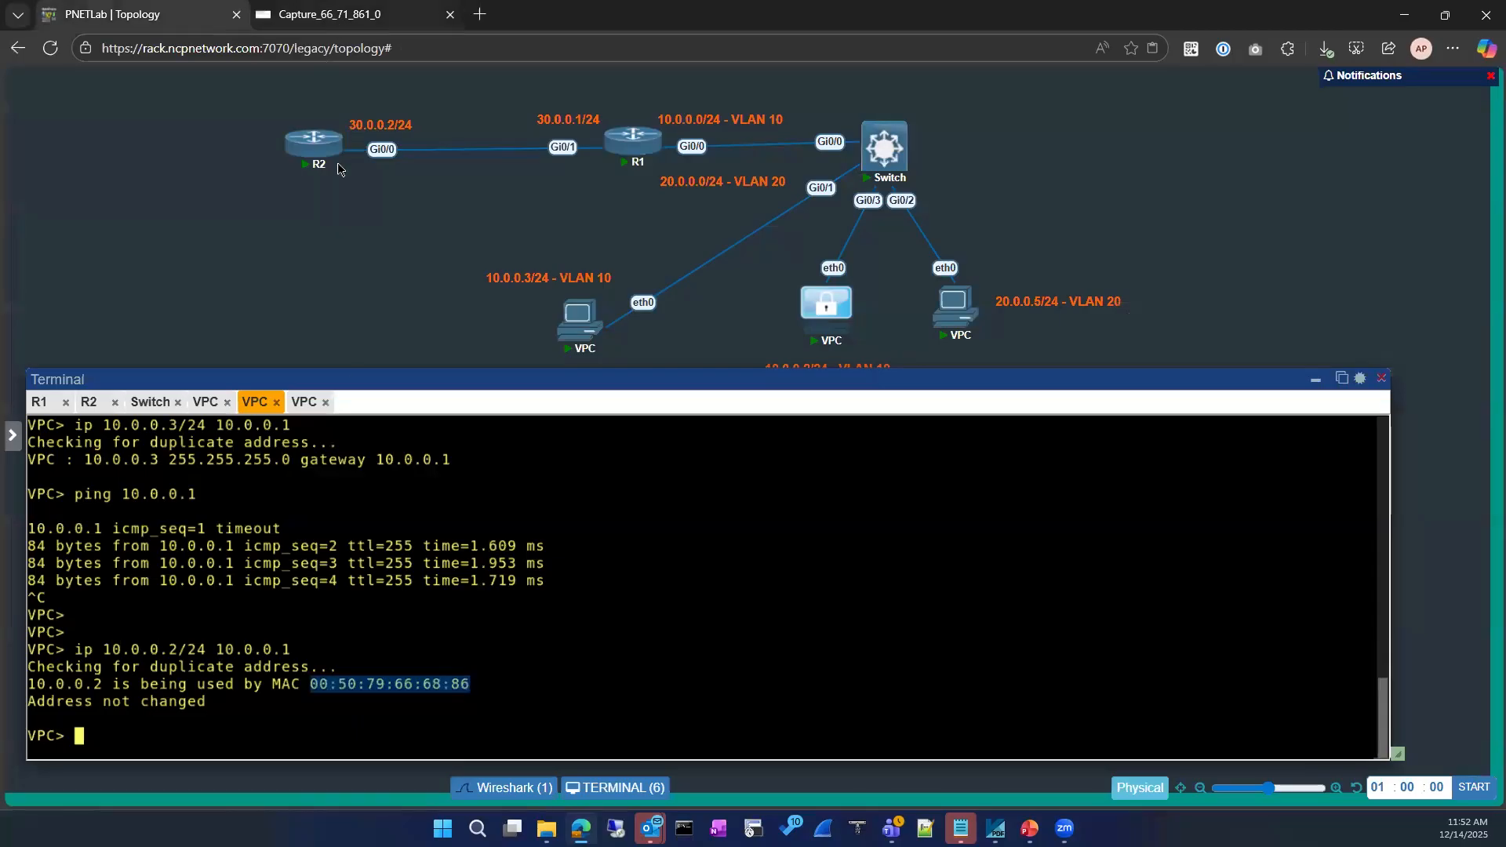
click(333, 15)
click(14, 407)
click(14, 407)
click(424, 420)
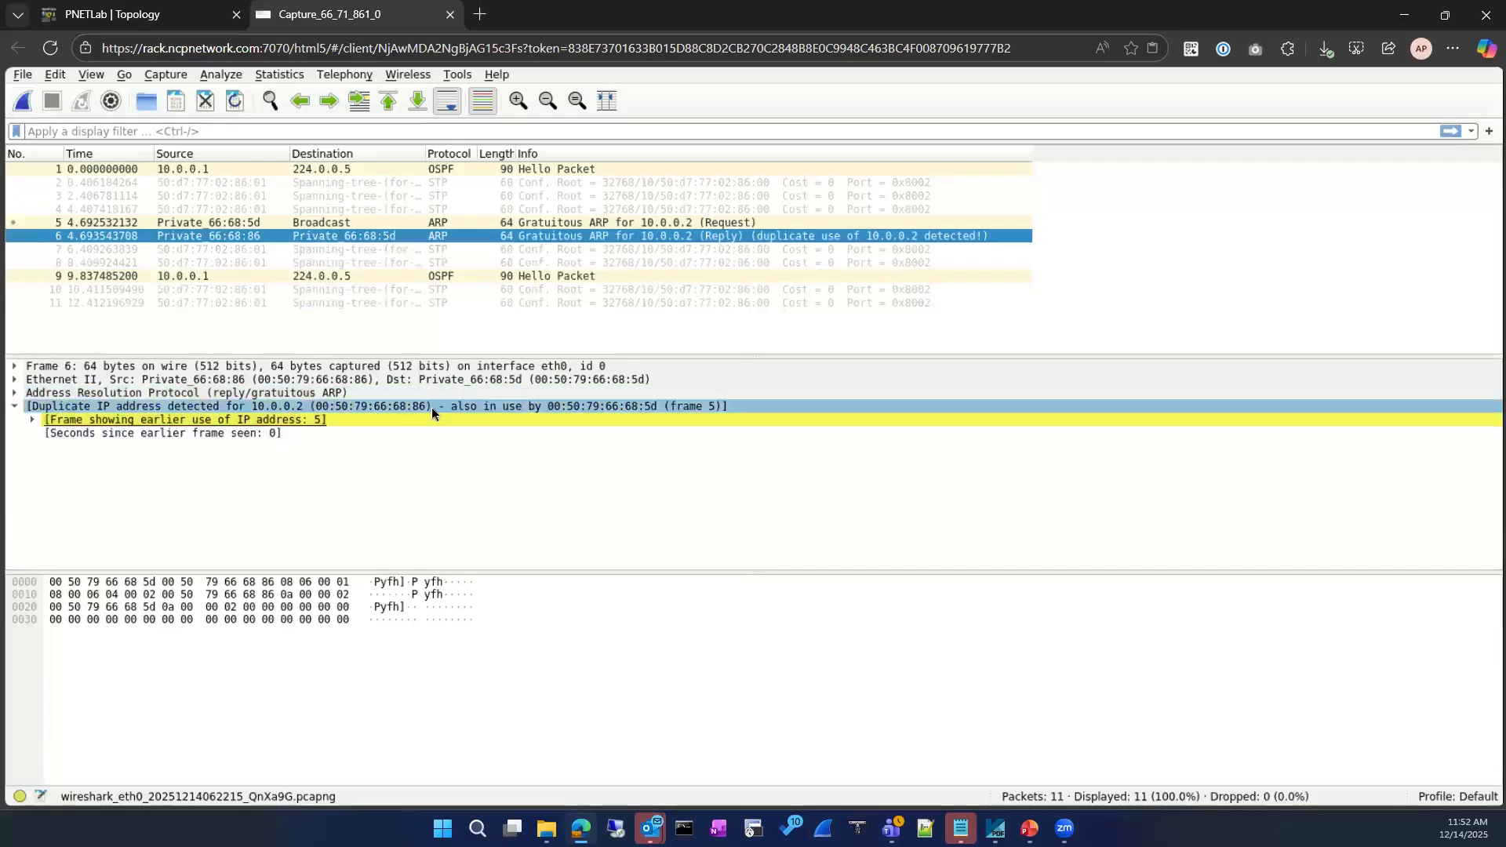
click(188, 14)
click(422, 703)
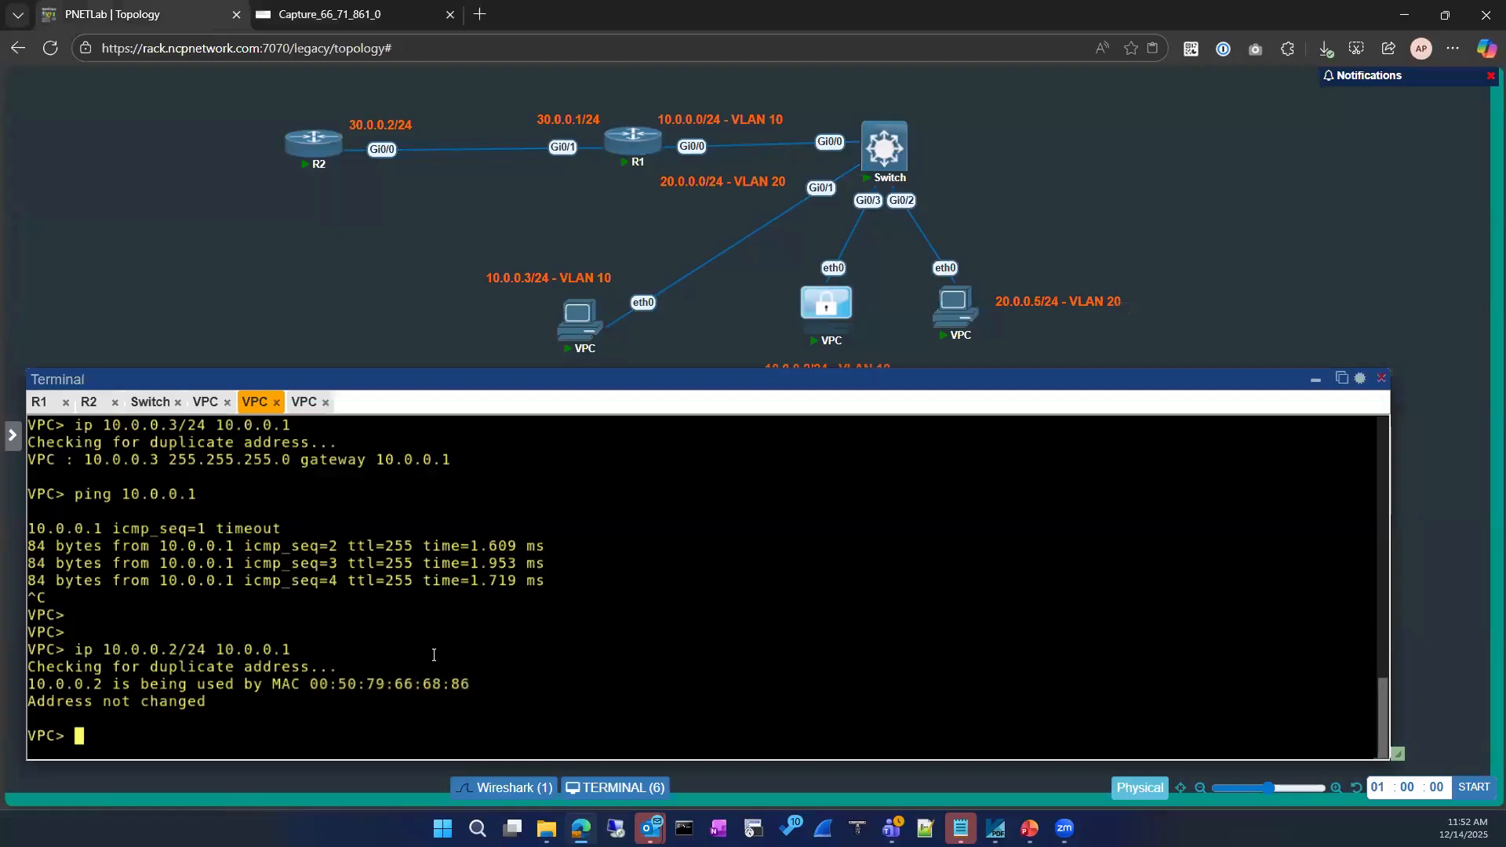
Run show ip on the rejected VPC and then on the 10.0.0.2 VPC
text(show ip)
key(Return)
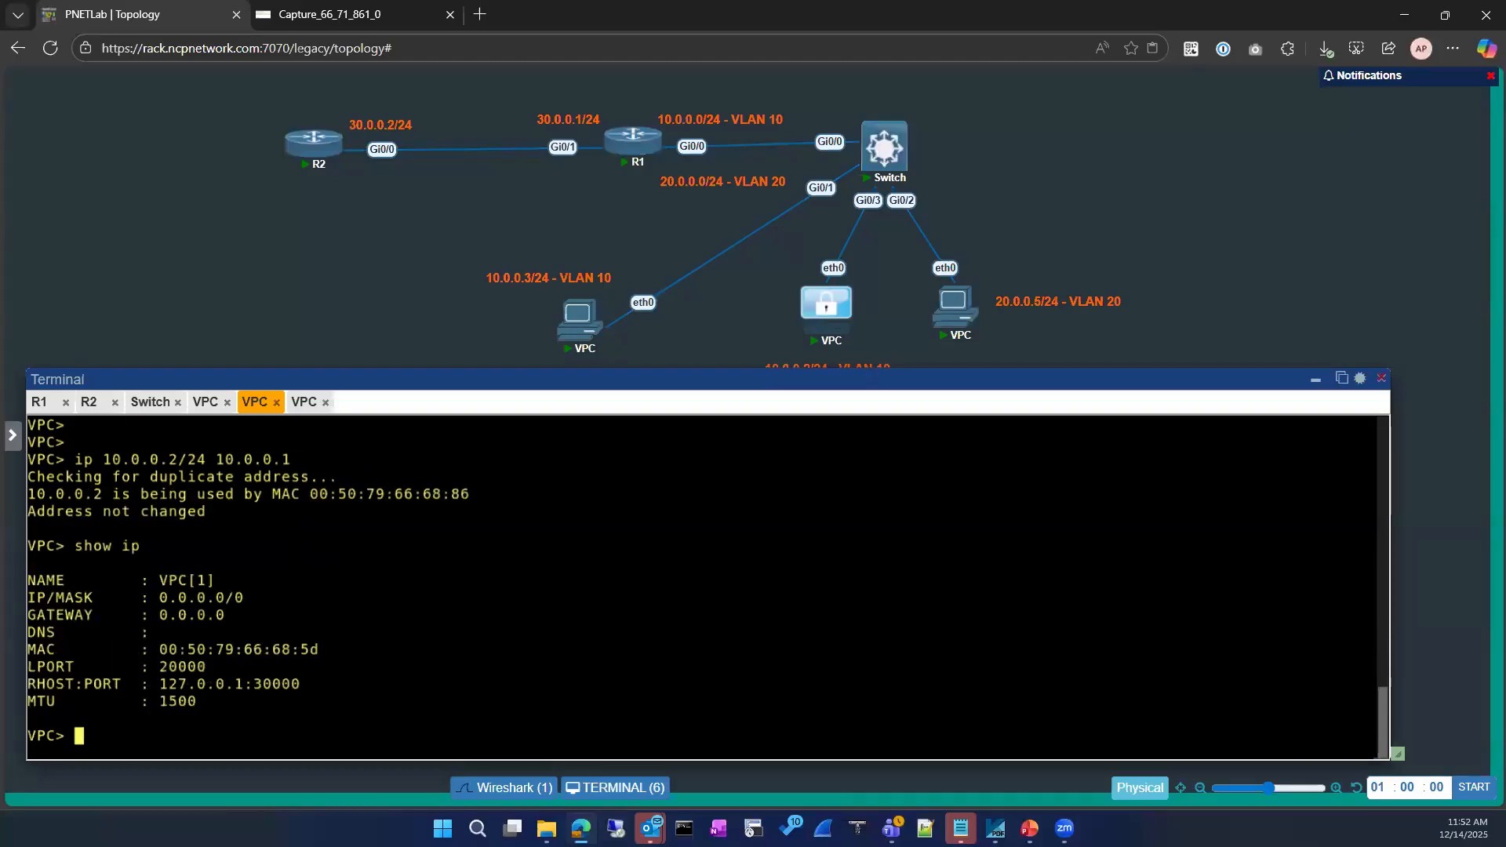
click(205, 402)
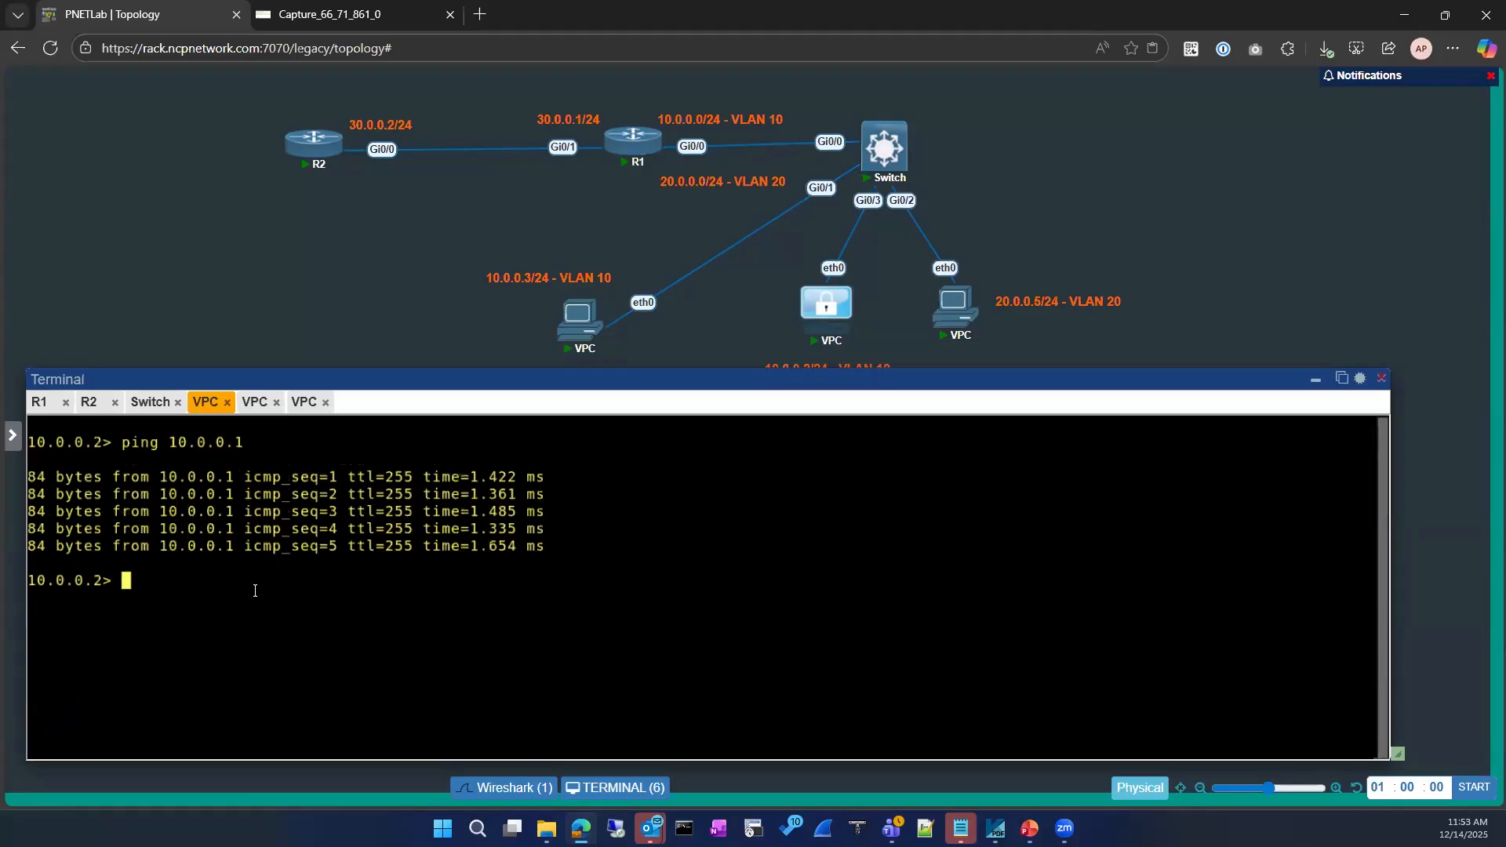
text(show ip)
key(Return)
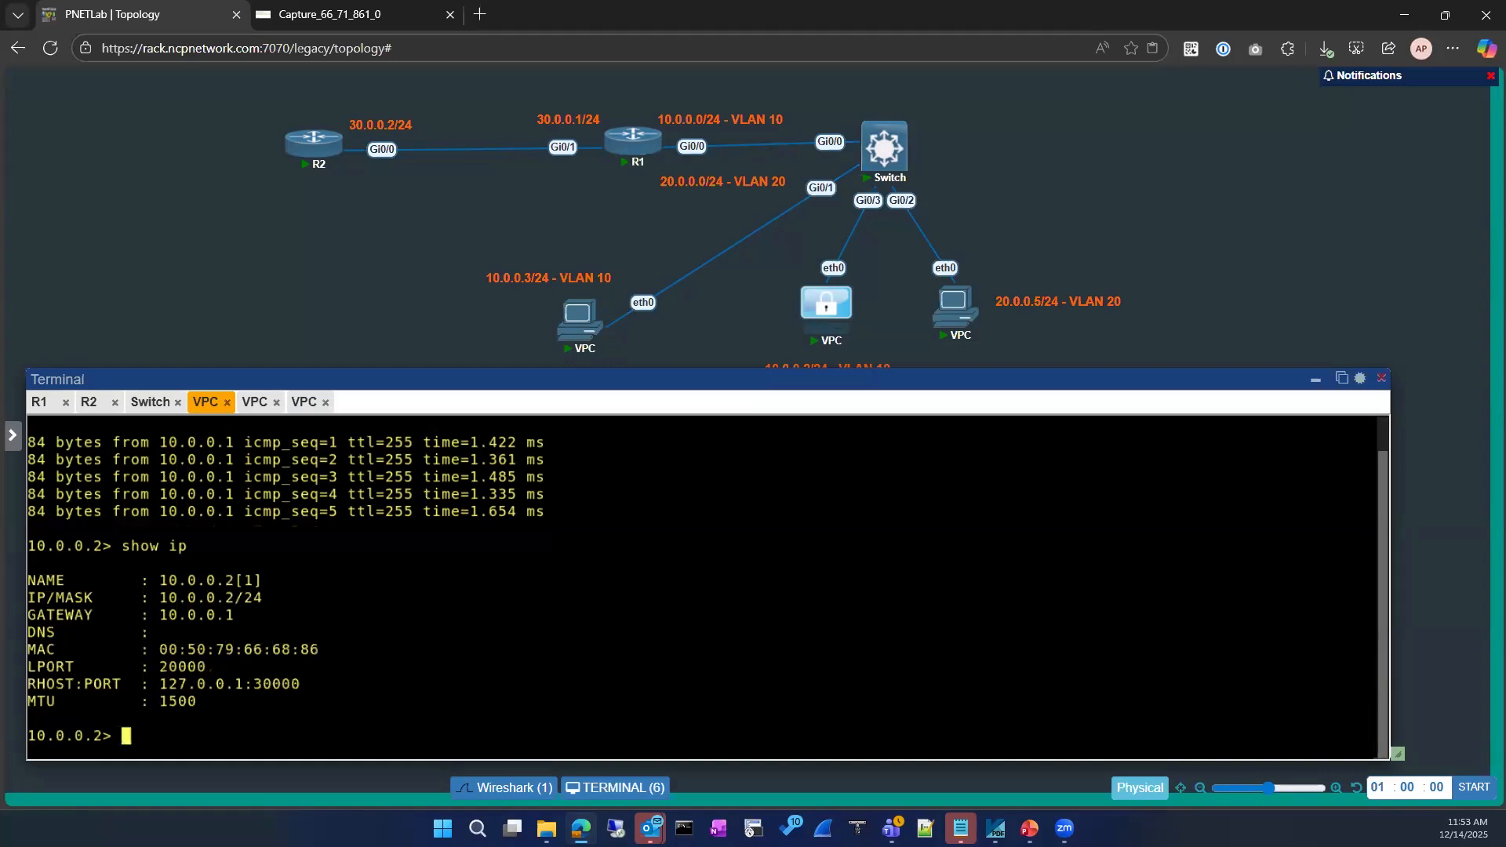
Recheck show ip: unconfigured VPC has MAC 00:50:79:66:68:5d, the 10.0.0.2 VPC 00:50:79:66:68:86
click(256, 402)
click(304, 402)
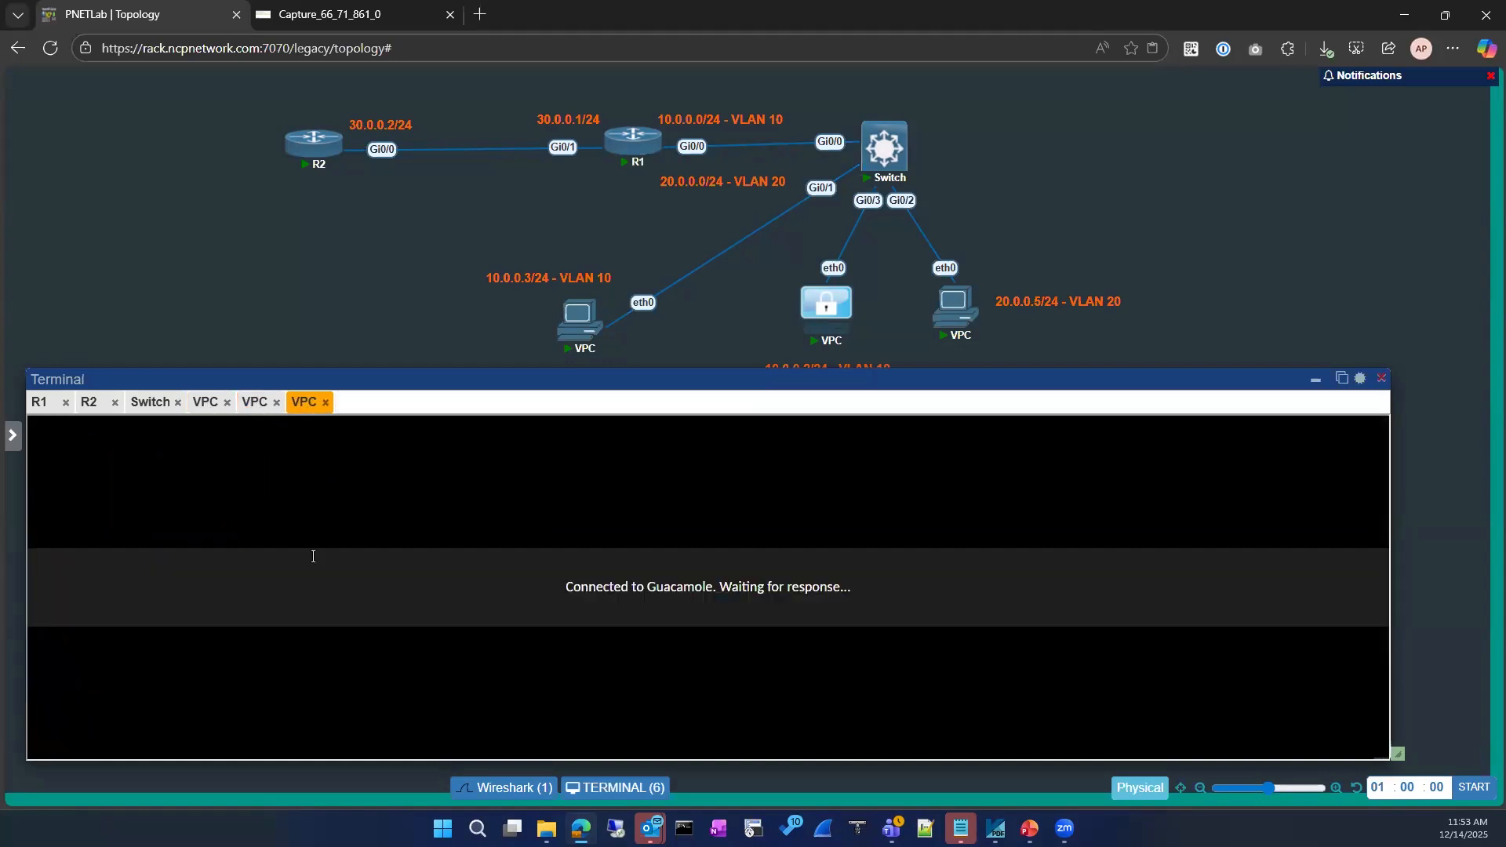
key(Return)
key(Return)
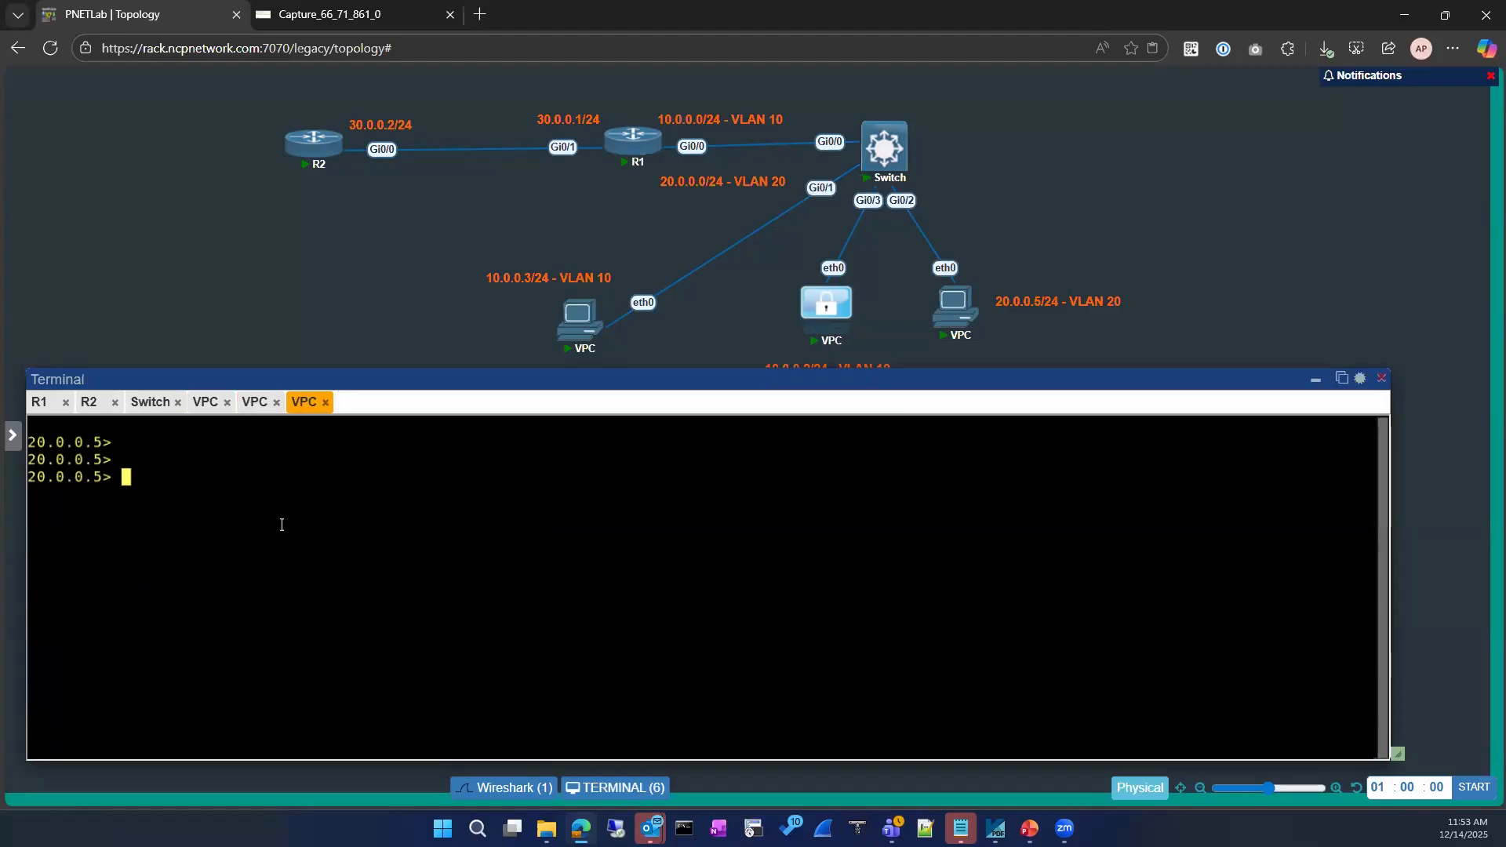
click(257, 403)
key(Return)
key(Return)
key(Return)
text(show ip)
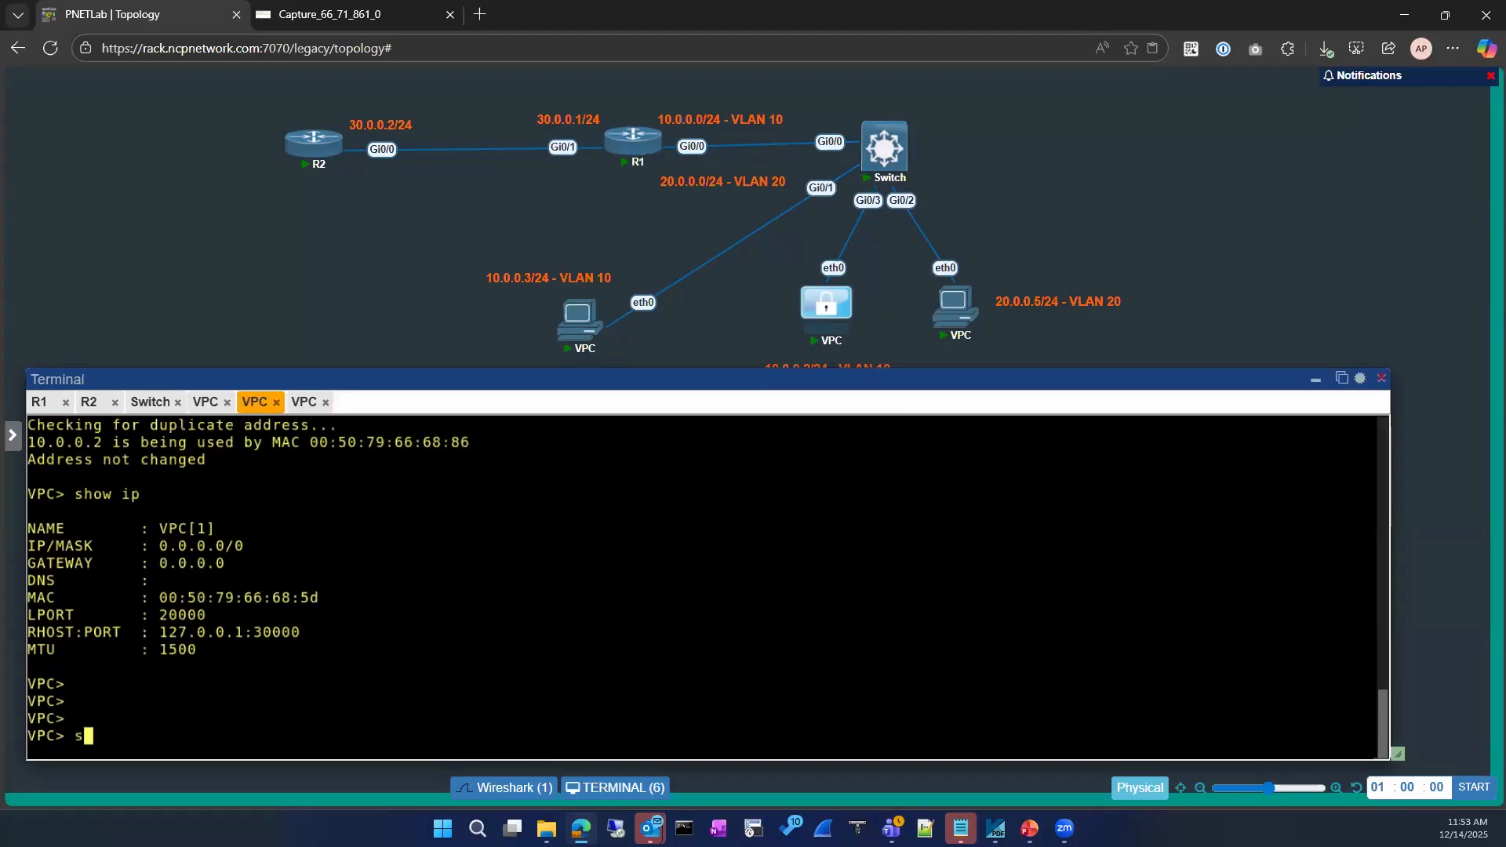
key(Return)
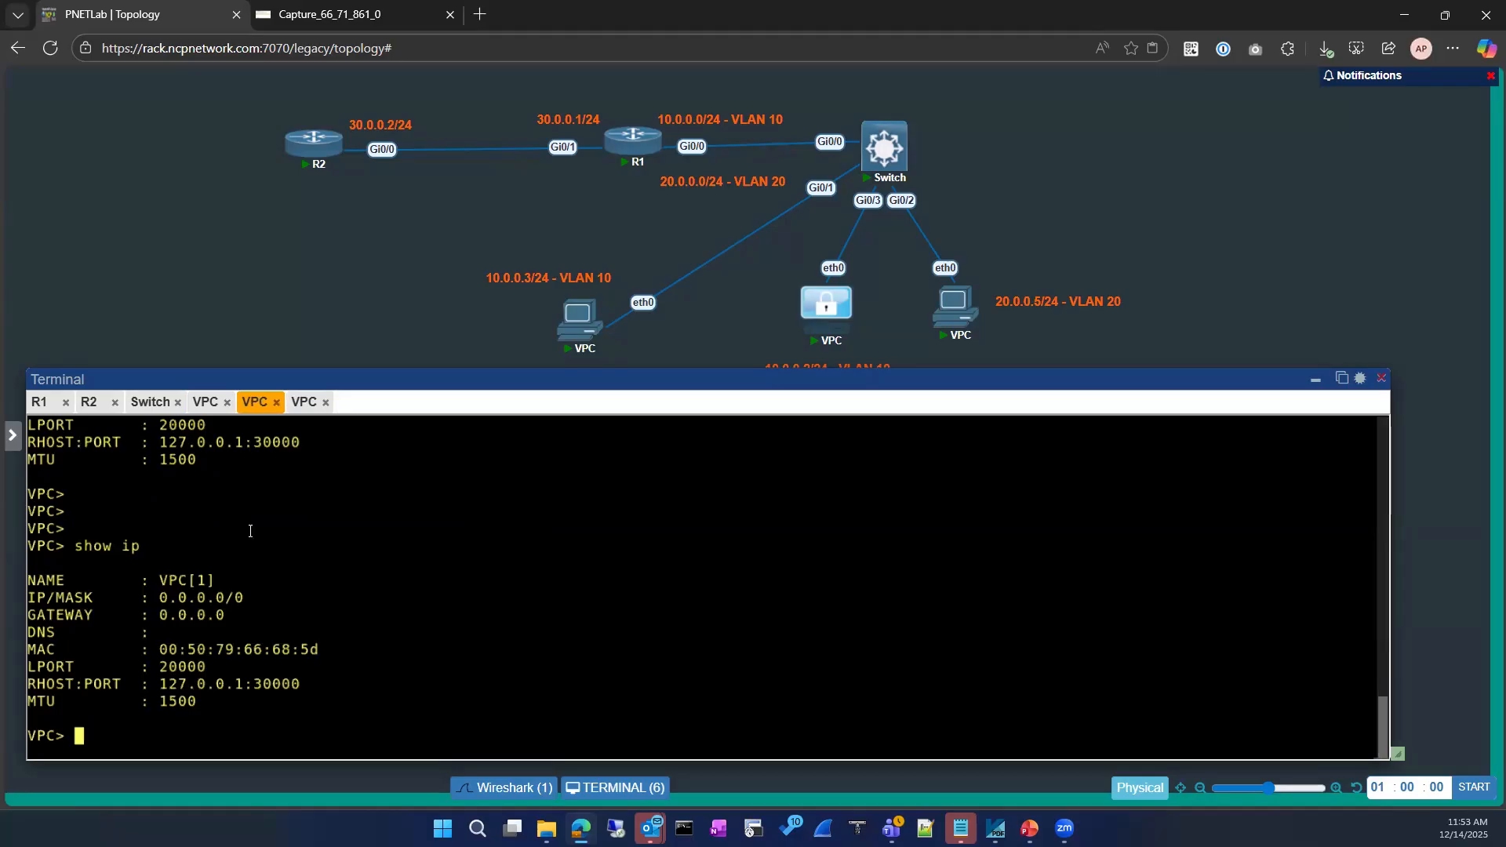
click(204, 404)
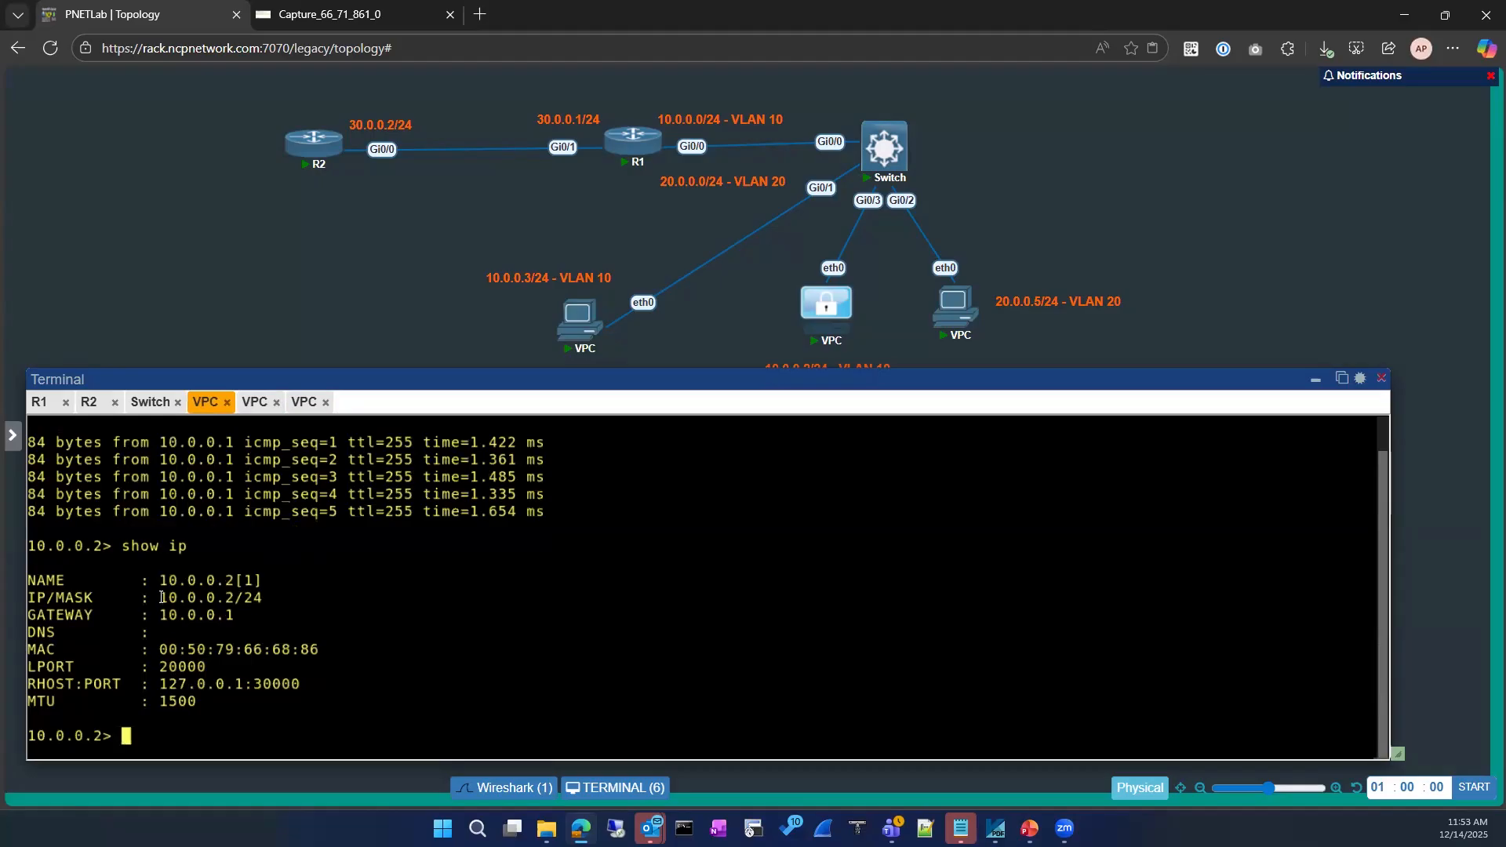
text(show ip)
key(Return)
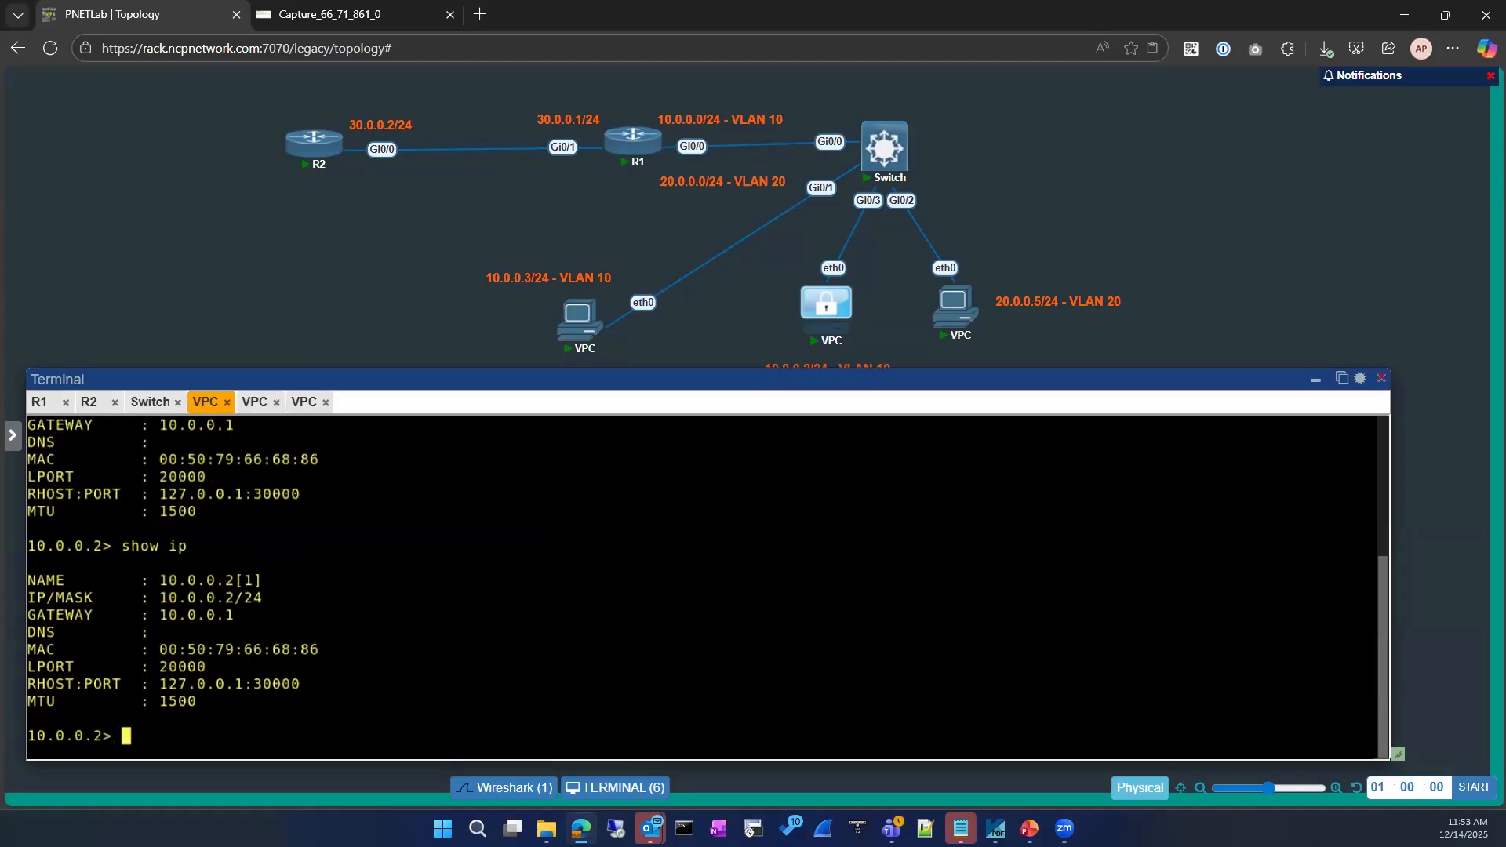
In the R1 console, enter privileged mode and run 'sh ip arp'
click(39, 401)
key(Return)
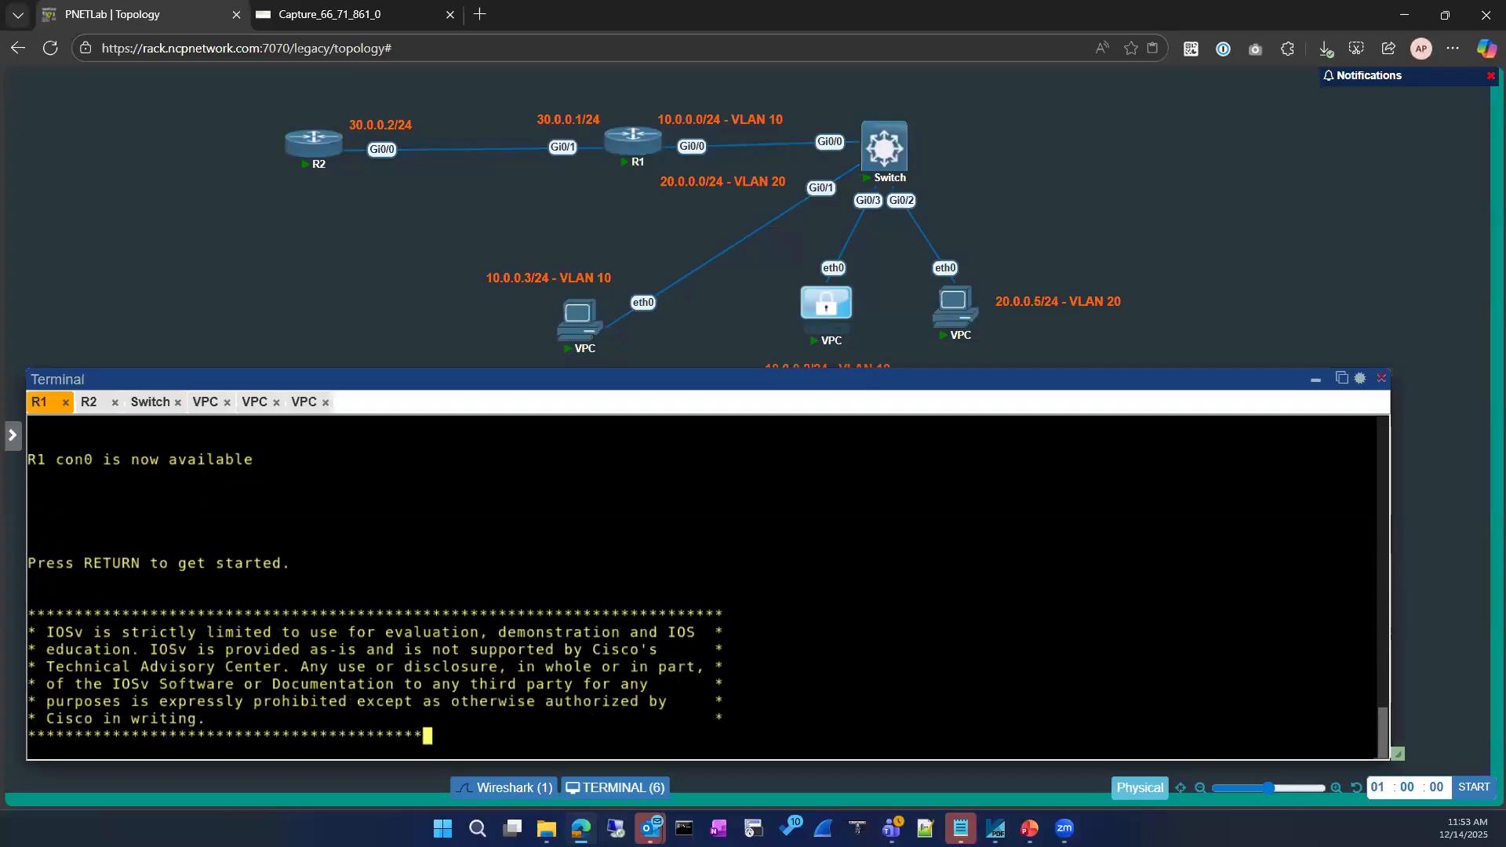
key(Return)
key(Return)
text(en)
key(Return)
text(sh ip rou)
key(Tab)
key(BackSpace)
key(BackSpace)
key(BackSpace)
key(BackSpace)
key(BackSpace)
key(BackSpace)
text(arp)
key(Return)
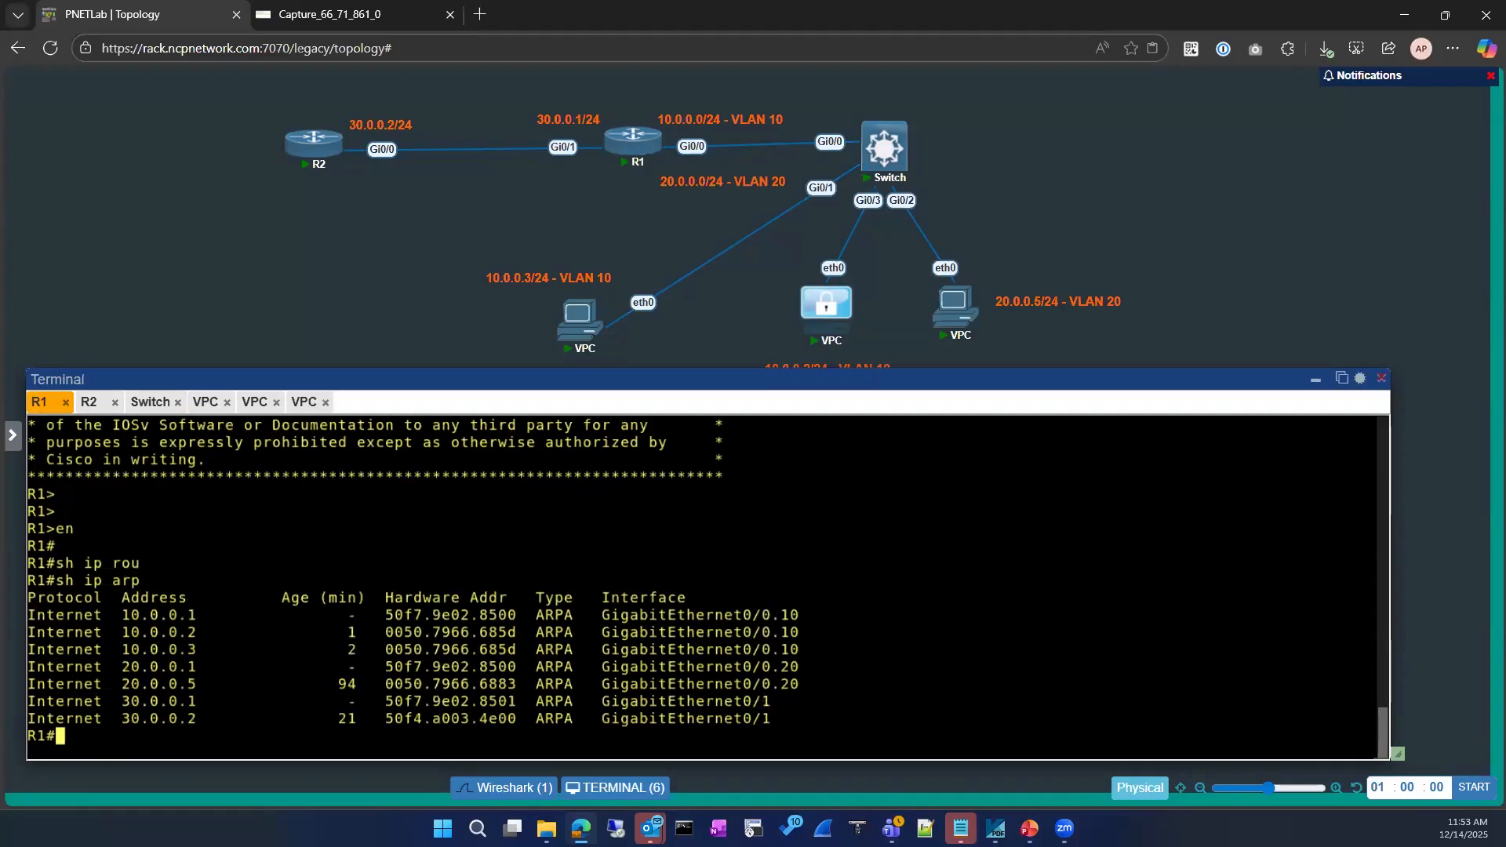
Highlight the 10.0.0.2 and 30.0.0.2 ARP entries, select MAC 0050.7966.685d, then return to Wireshark
drag(524, 633, 29, 633)
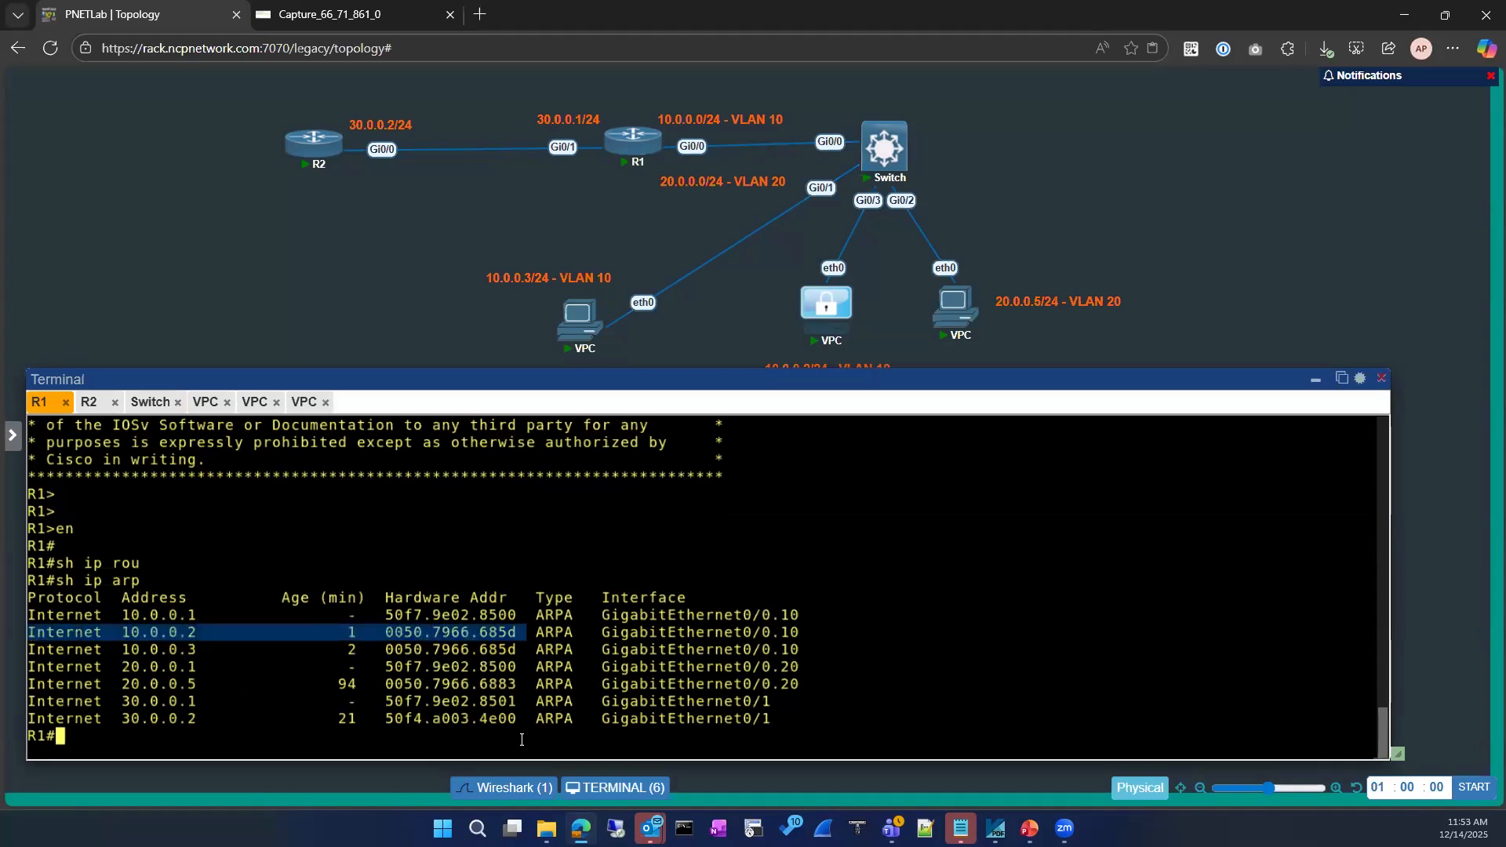
drag(525, 719, 37, 720)
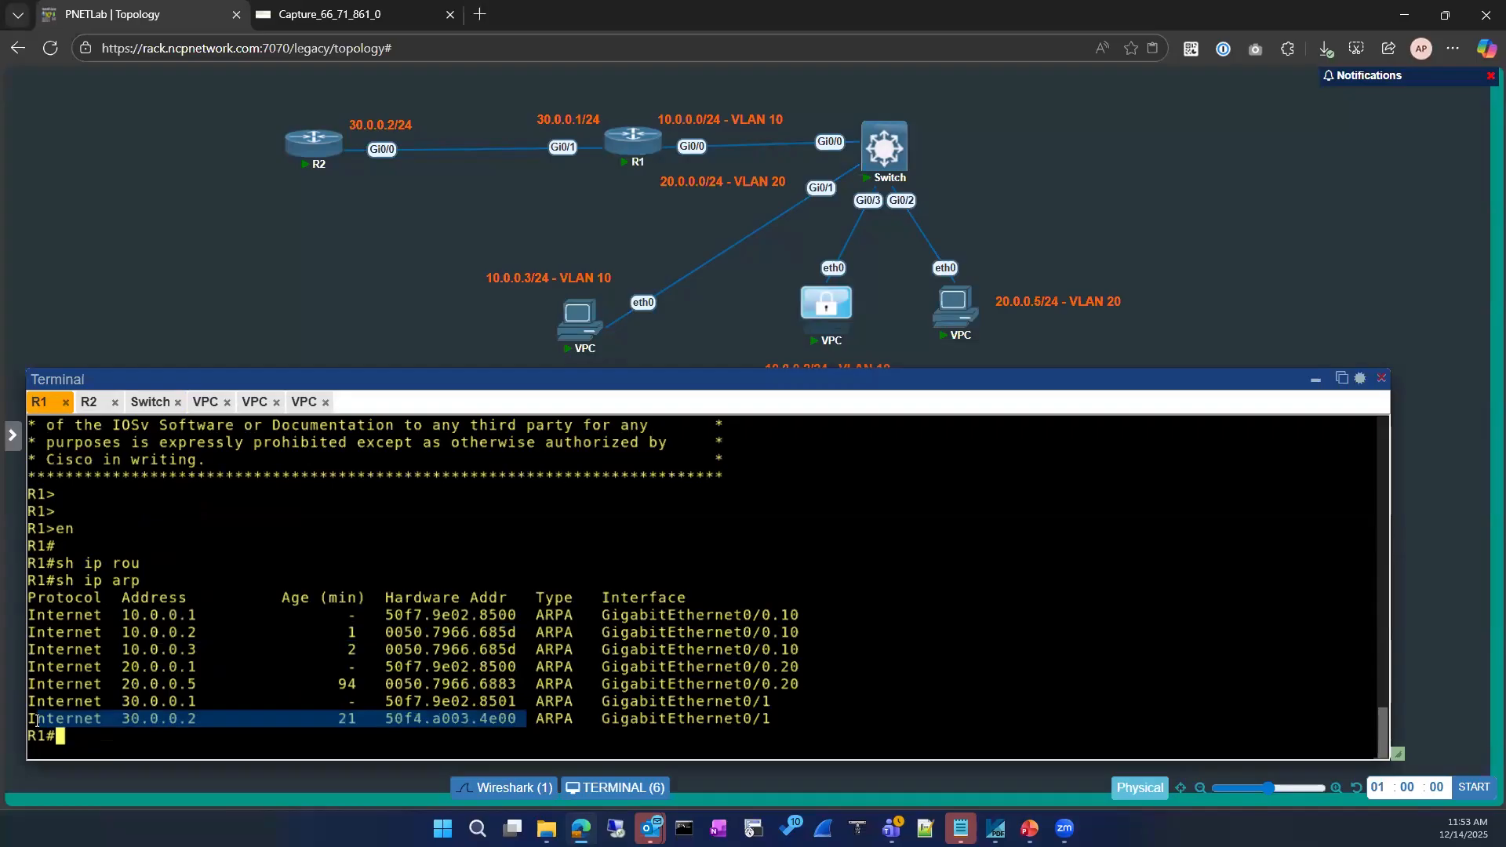
click(181, 642)
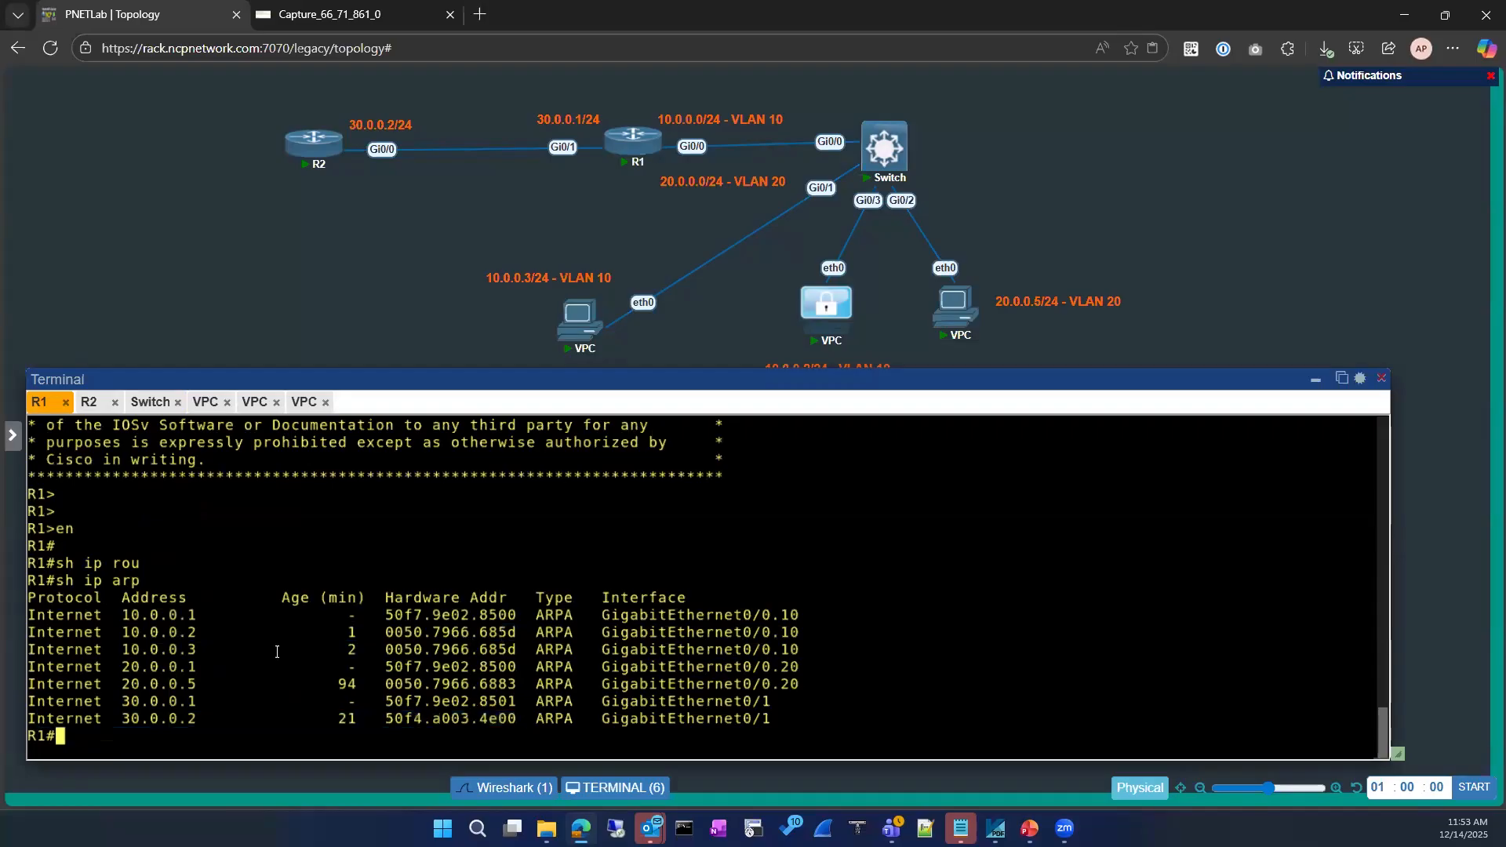
double_click(387, 628)
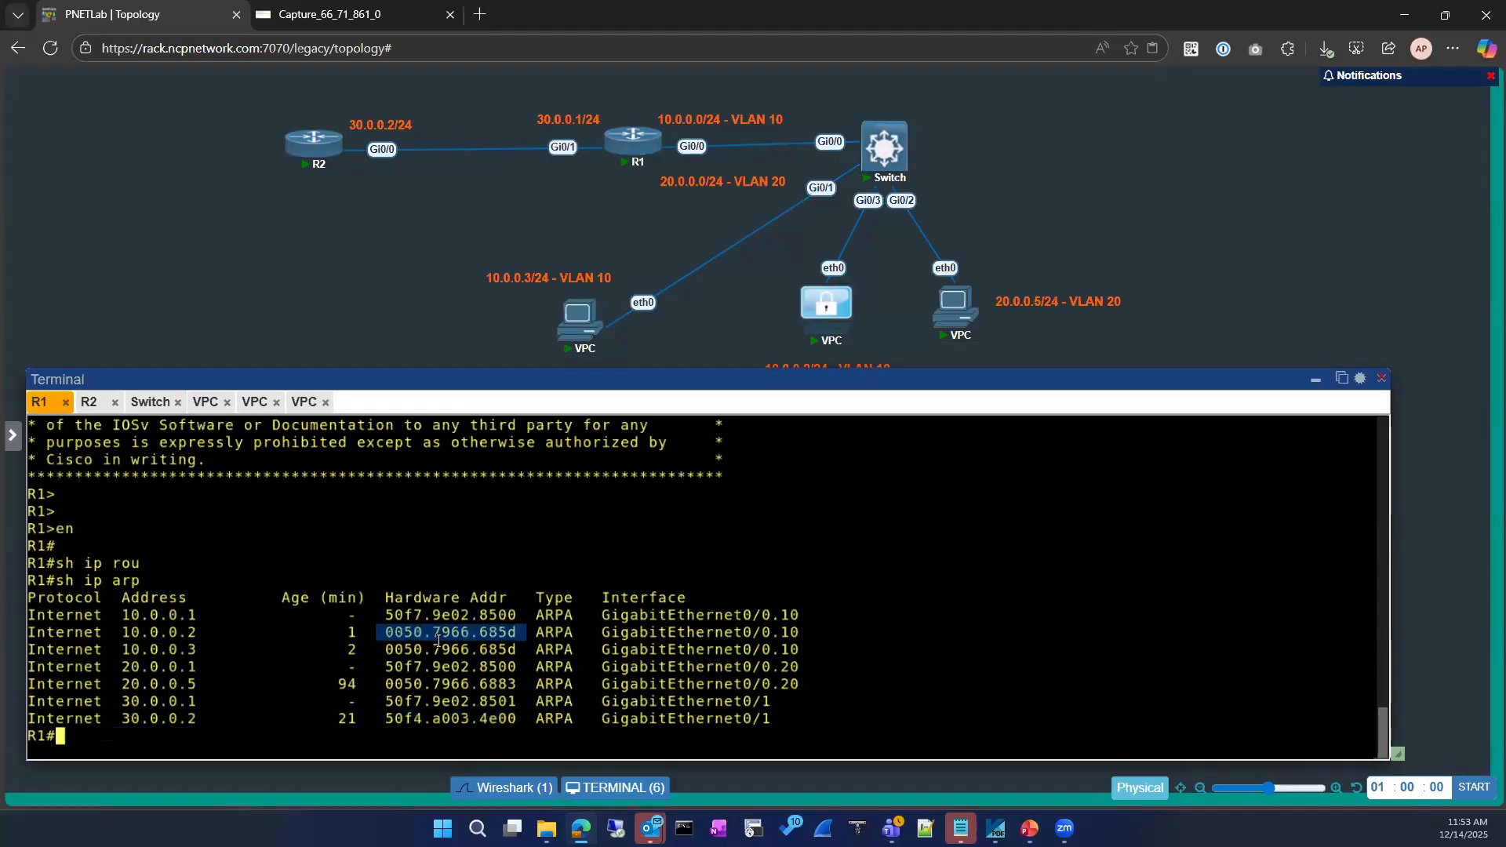
click(326, 16)
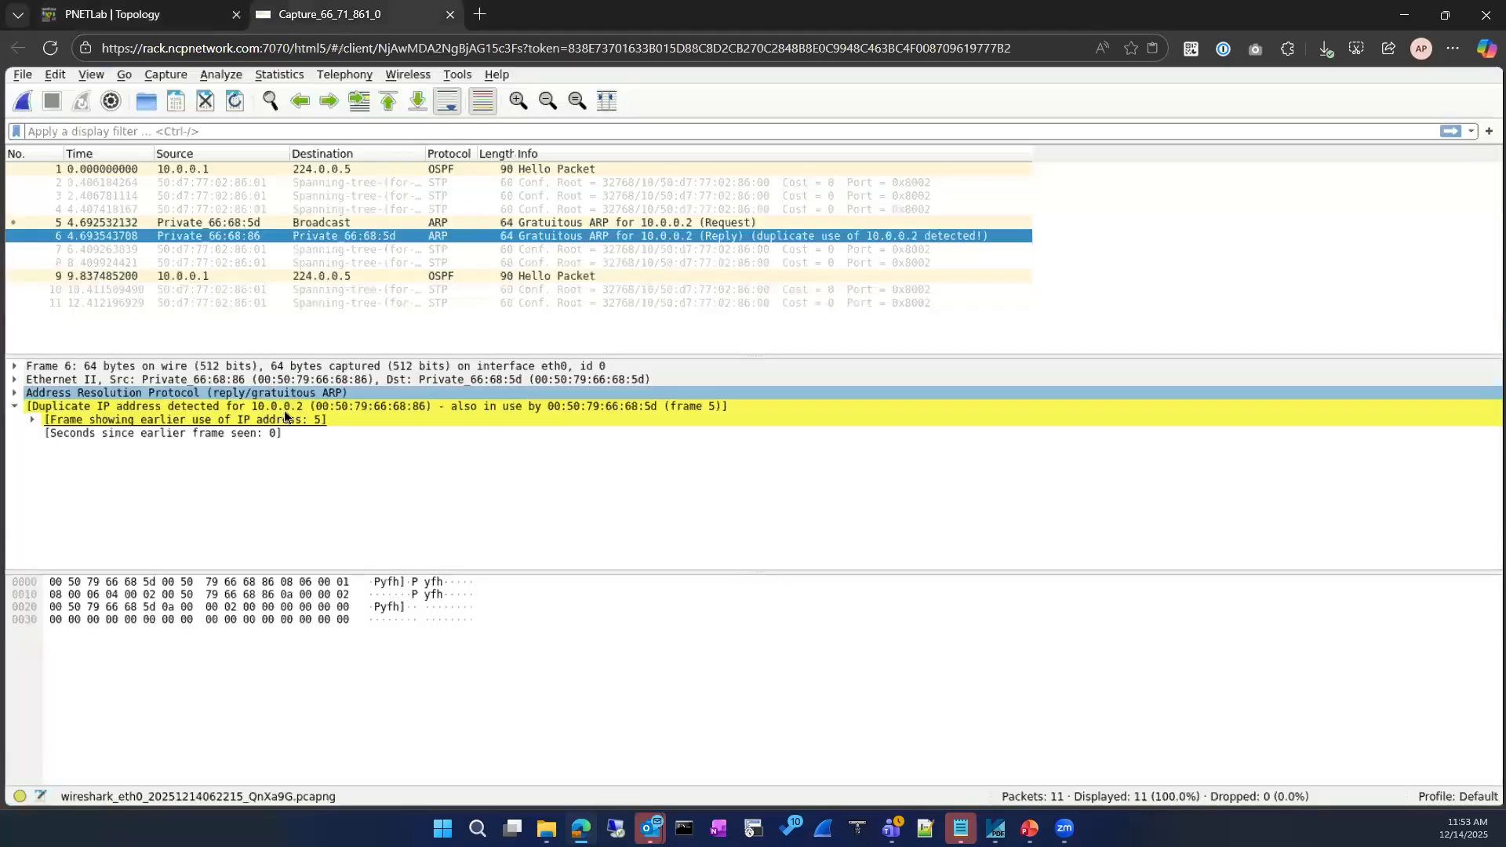
Select the 'duplicate IP address detected' and 'earlier use' lines in the Wireshark capture
click(392, 421)
click(419, 411)
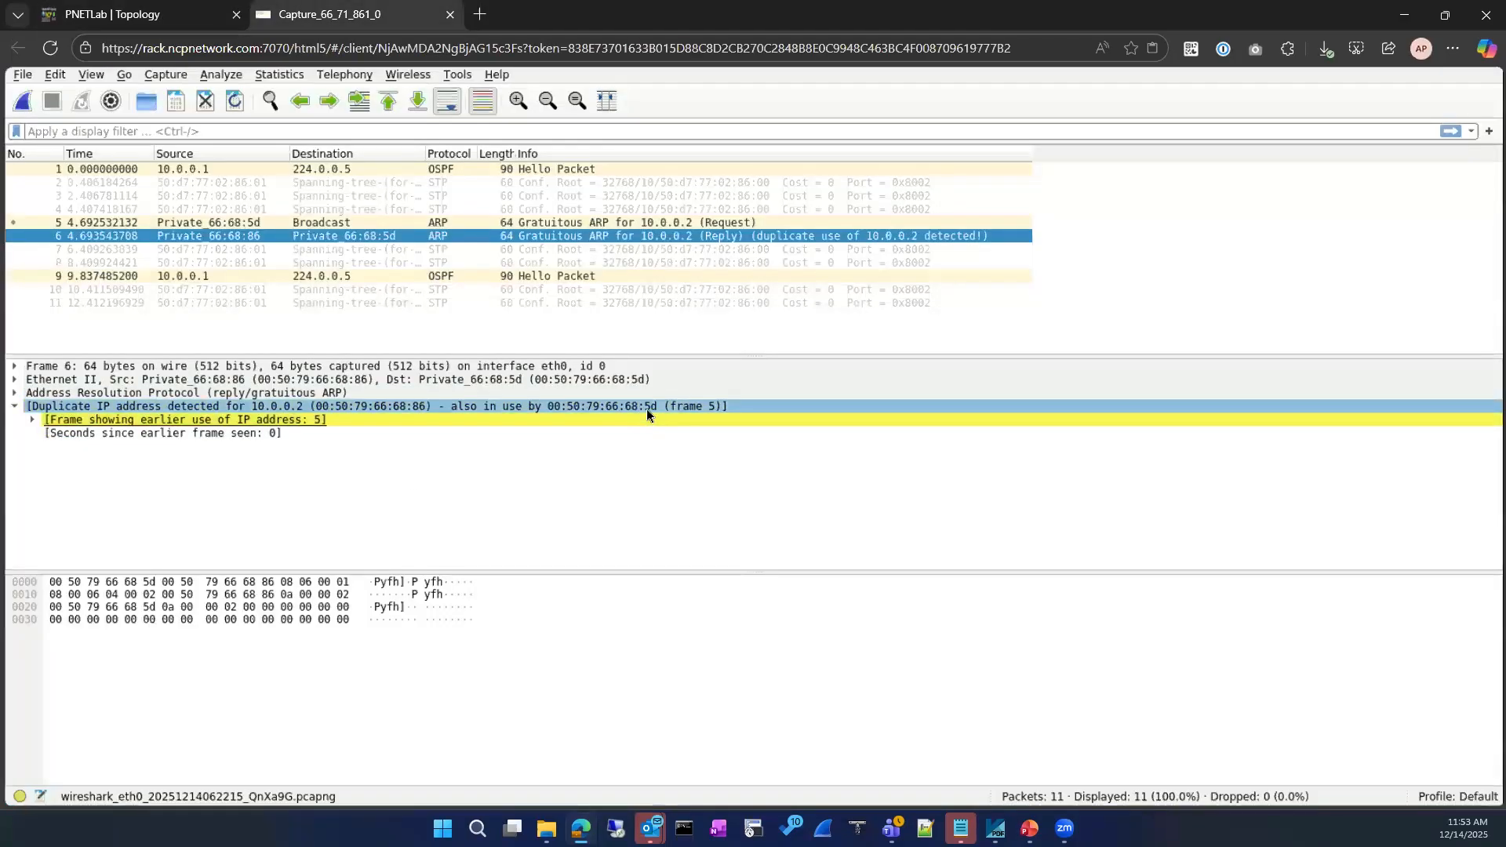
click(192, 21)
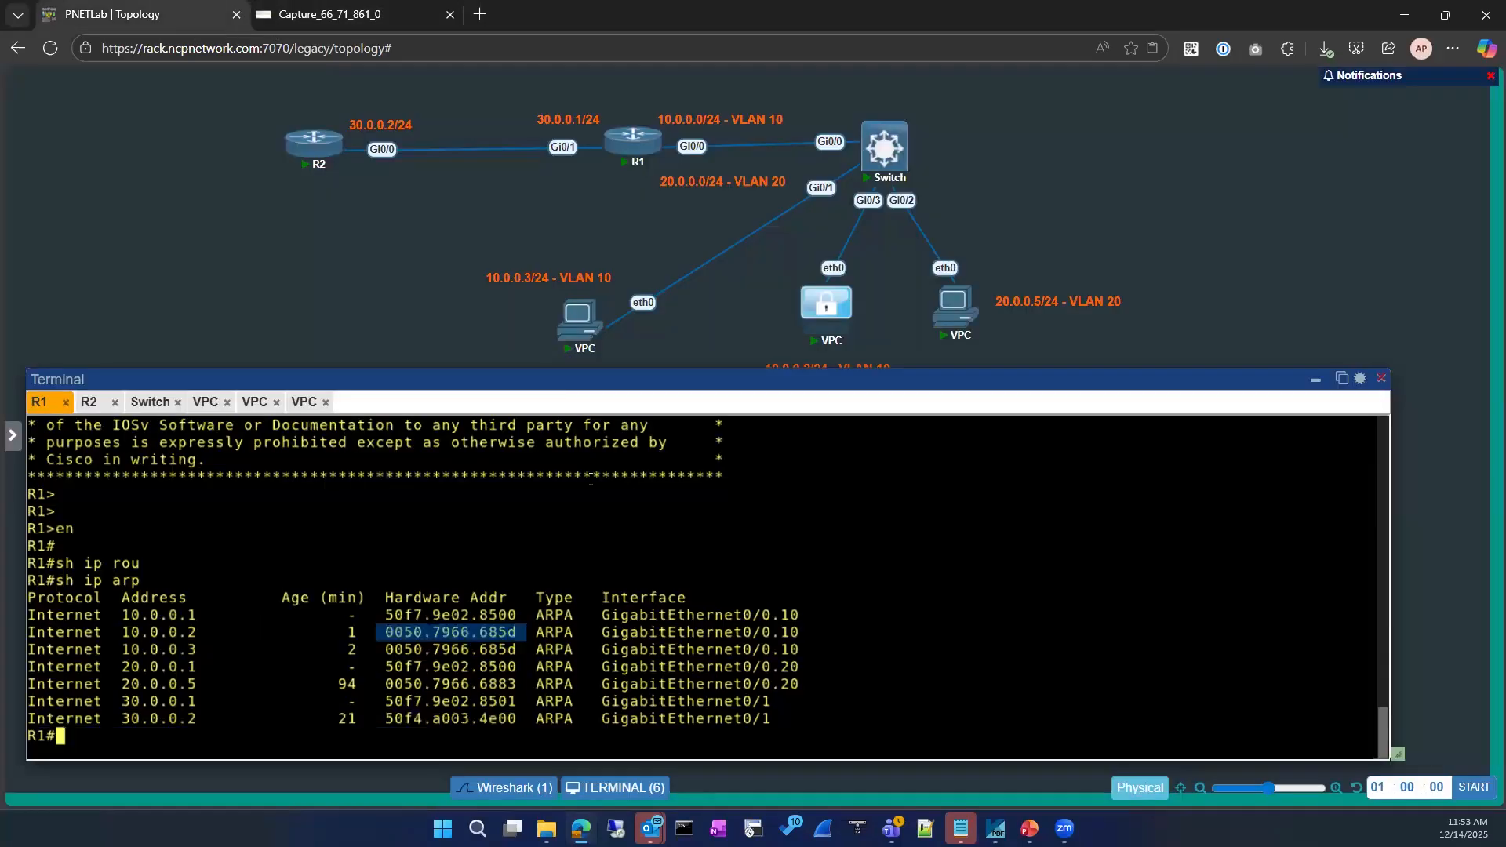
Rerun the previous mac address-table command in the Switch console
click(151, 402)
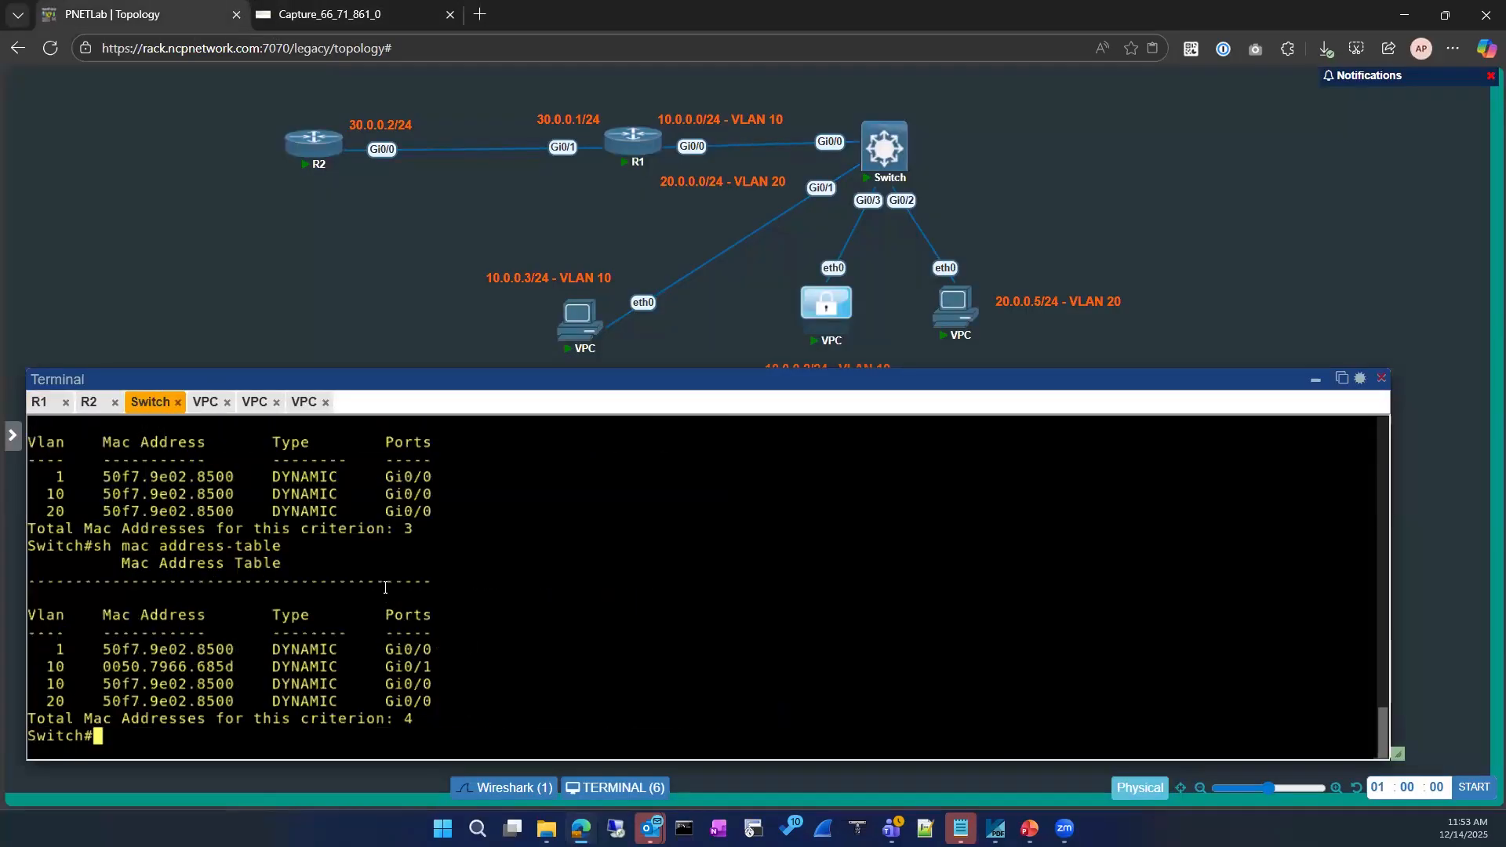
key(Up)
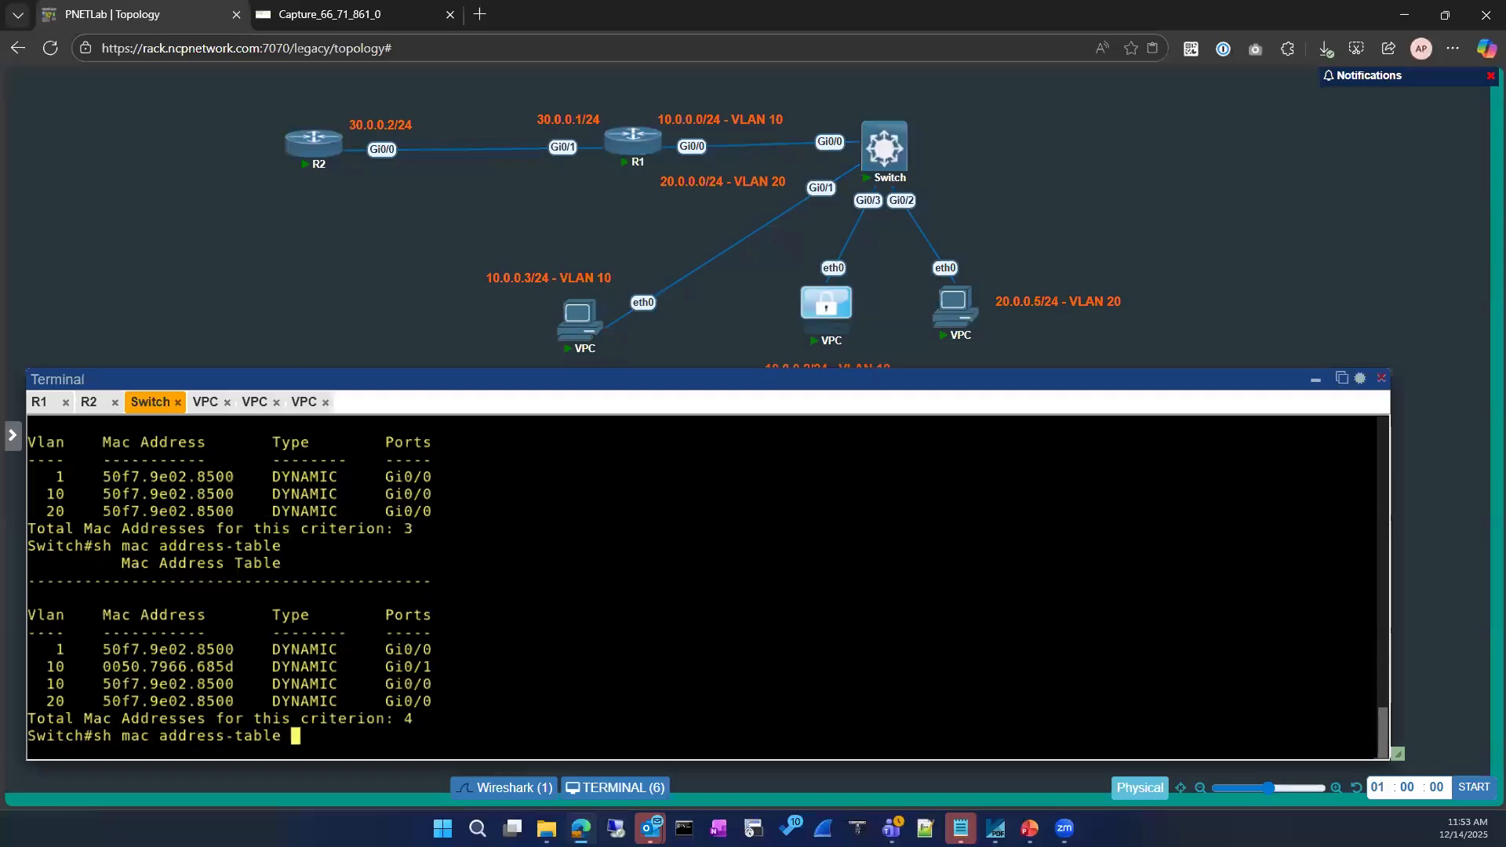
key(Return)
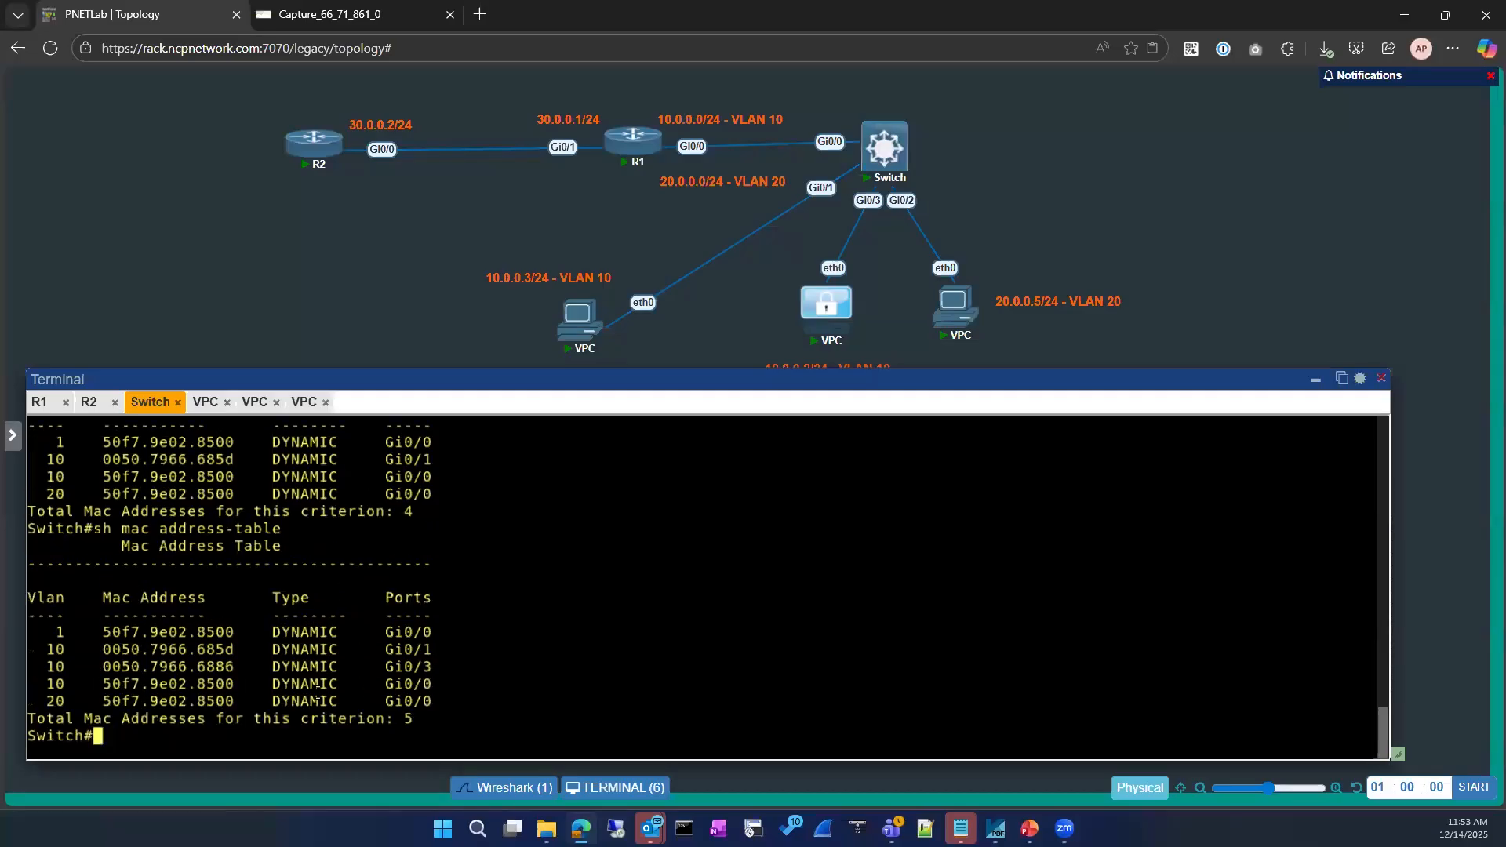
Filter the Switch MAC table with '| in 68' and highlight the Gi0/1 and Gi0/3 entries
click(350, 13)
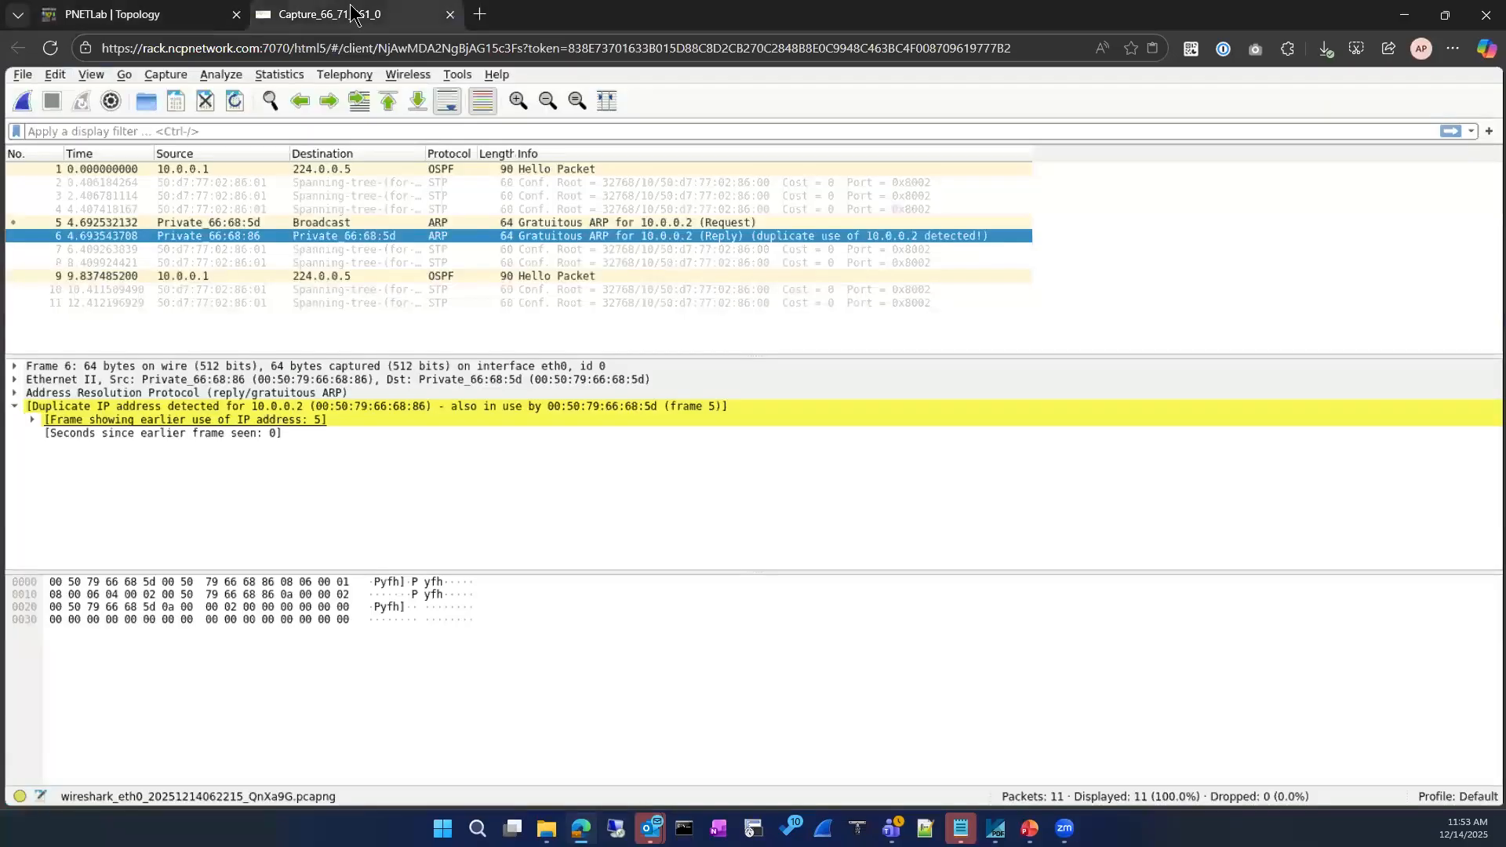
click(162, 14)
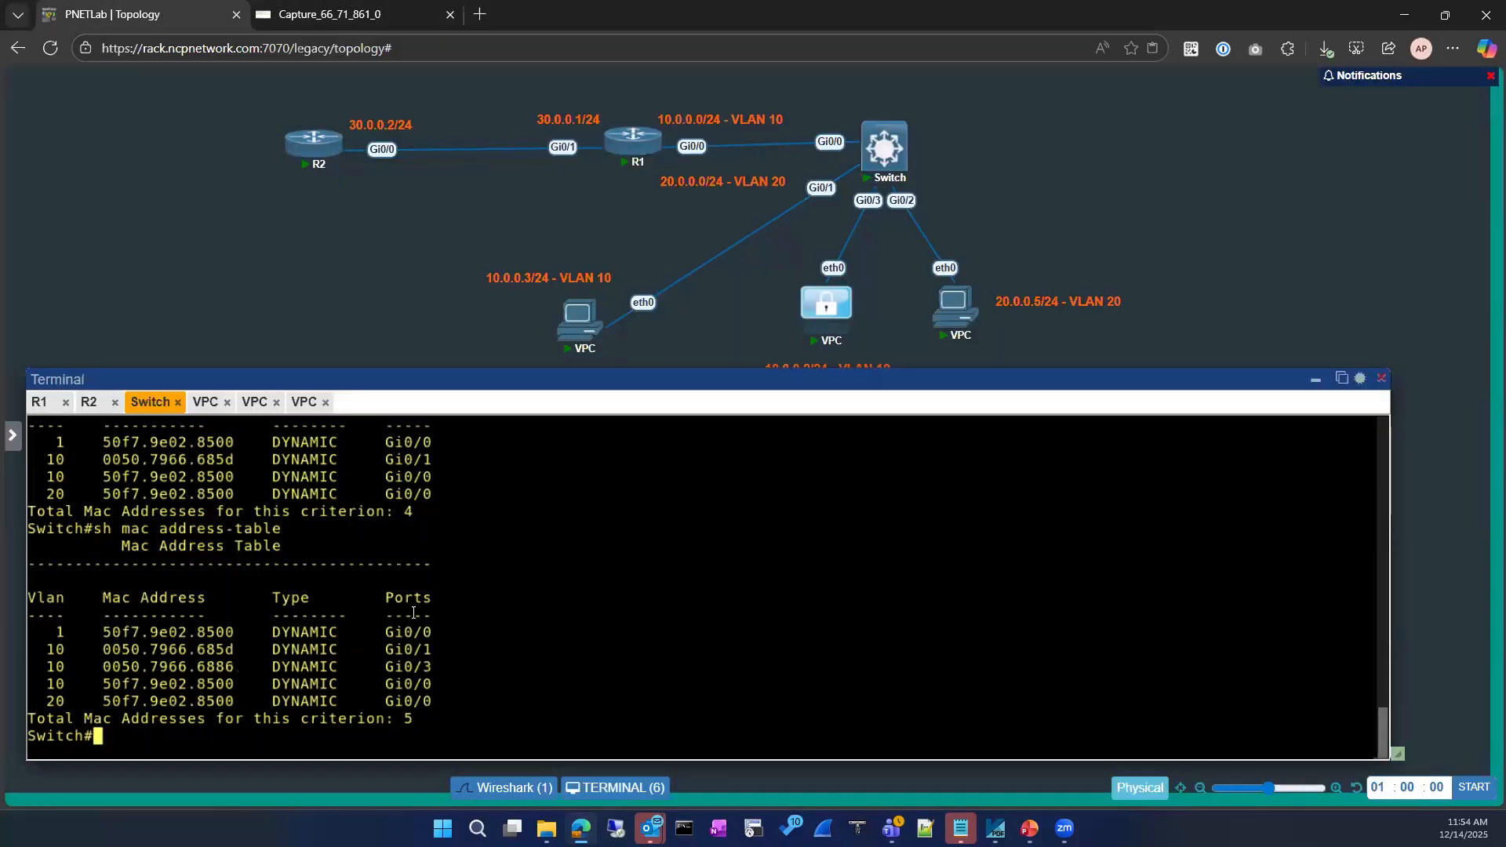
key(Up)
text(| )
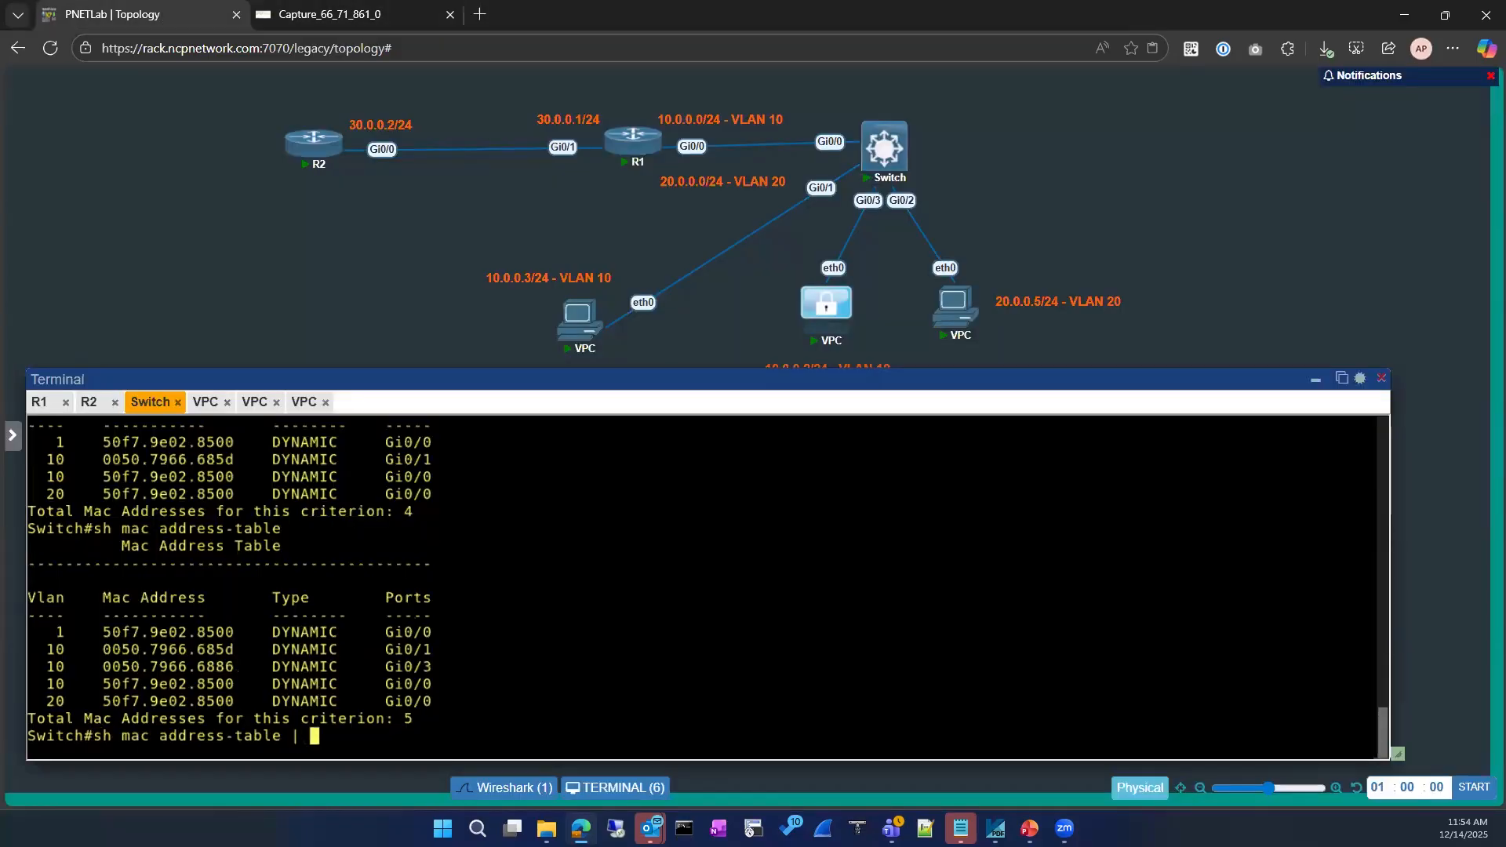
text(in 68)
key(Return)
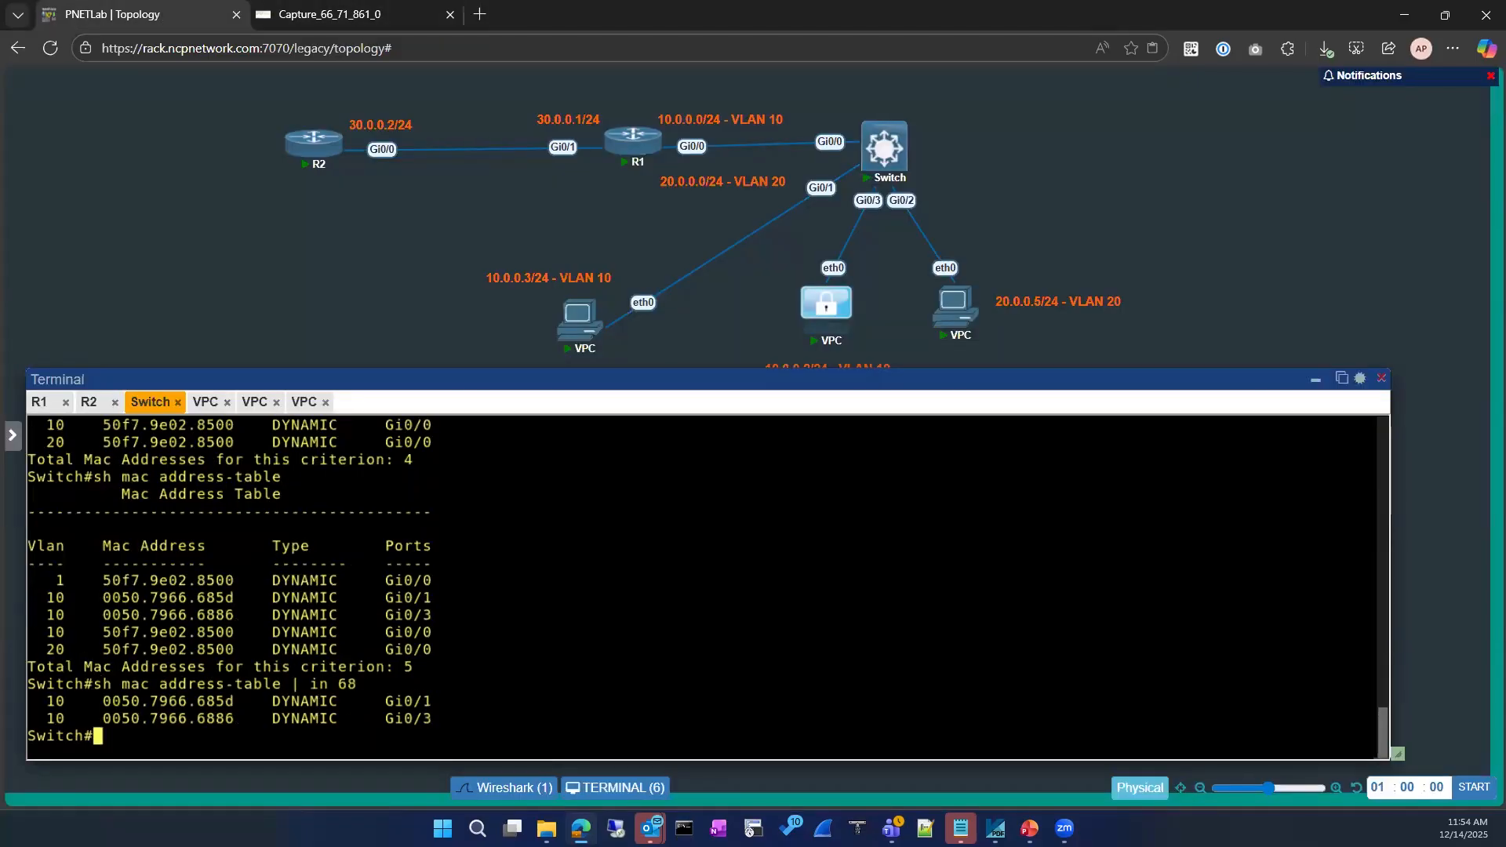
drag(65, 701, 424, 718)
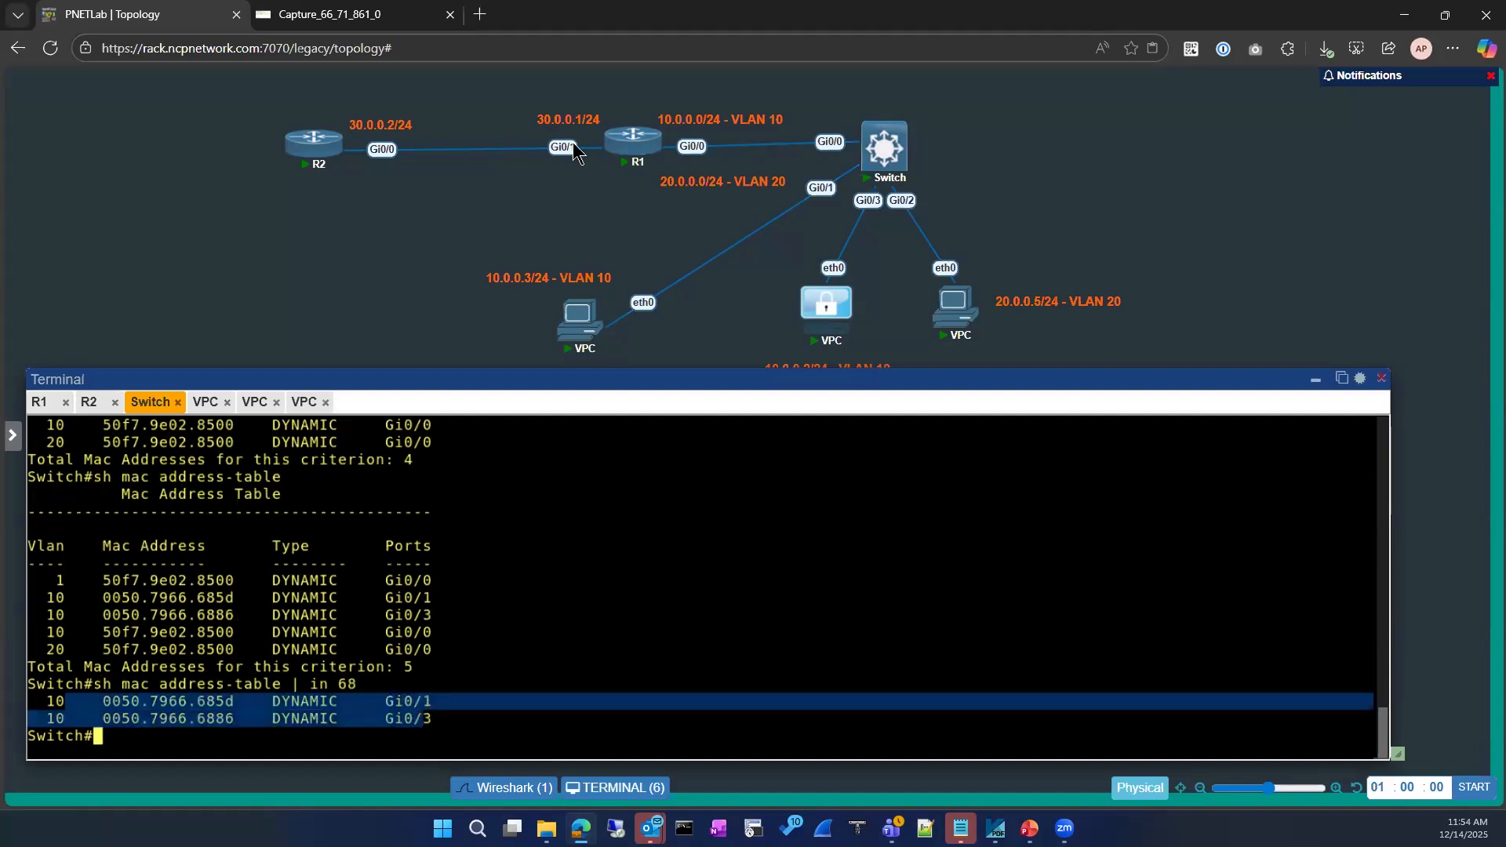
Check the capture briefly, then minimize the Switch terminal to reveal the full topology diagram
click(398, 13)
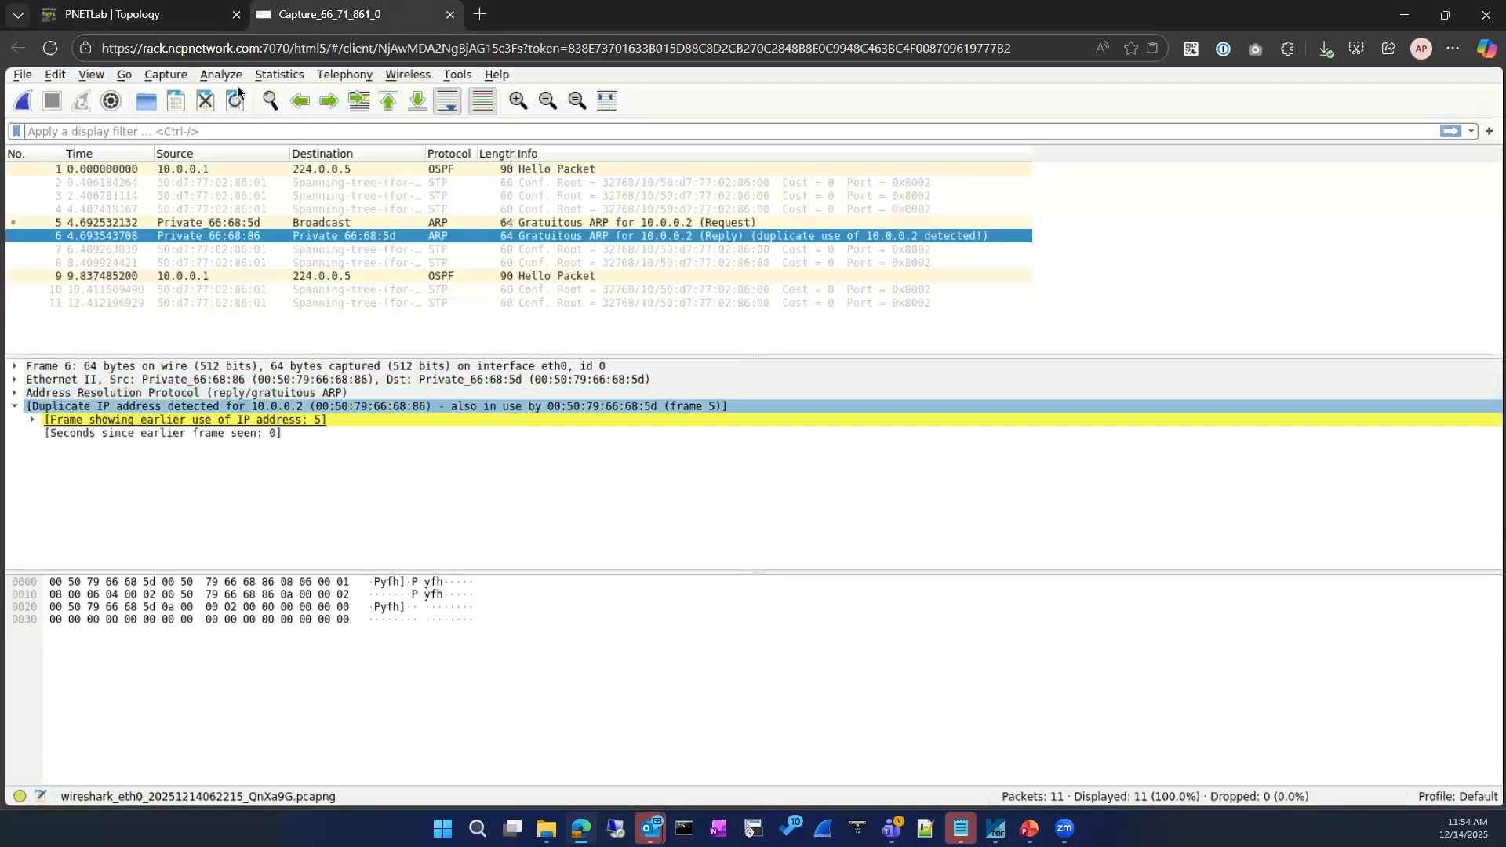
click(212, 14)
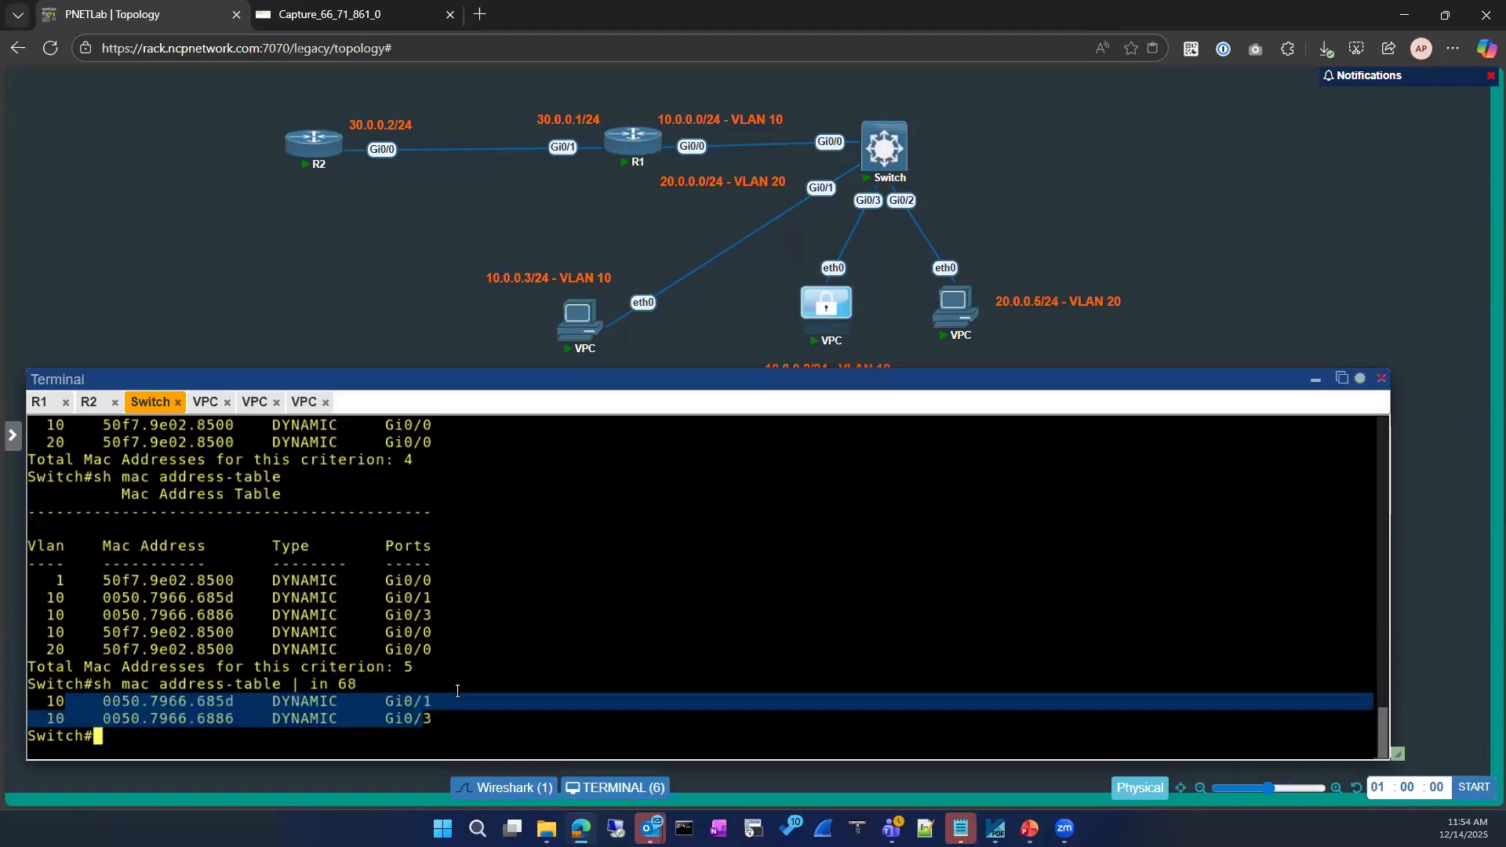
click(1318, 381)
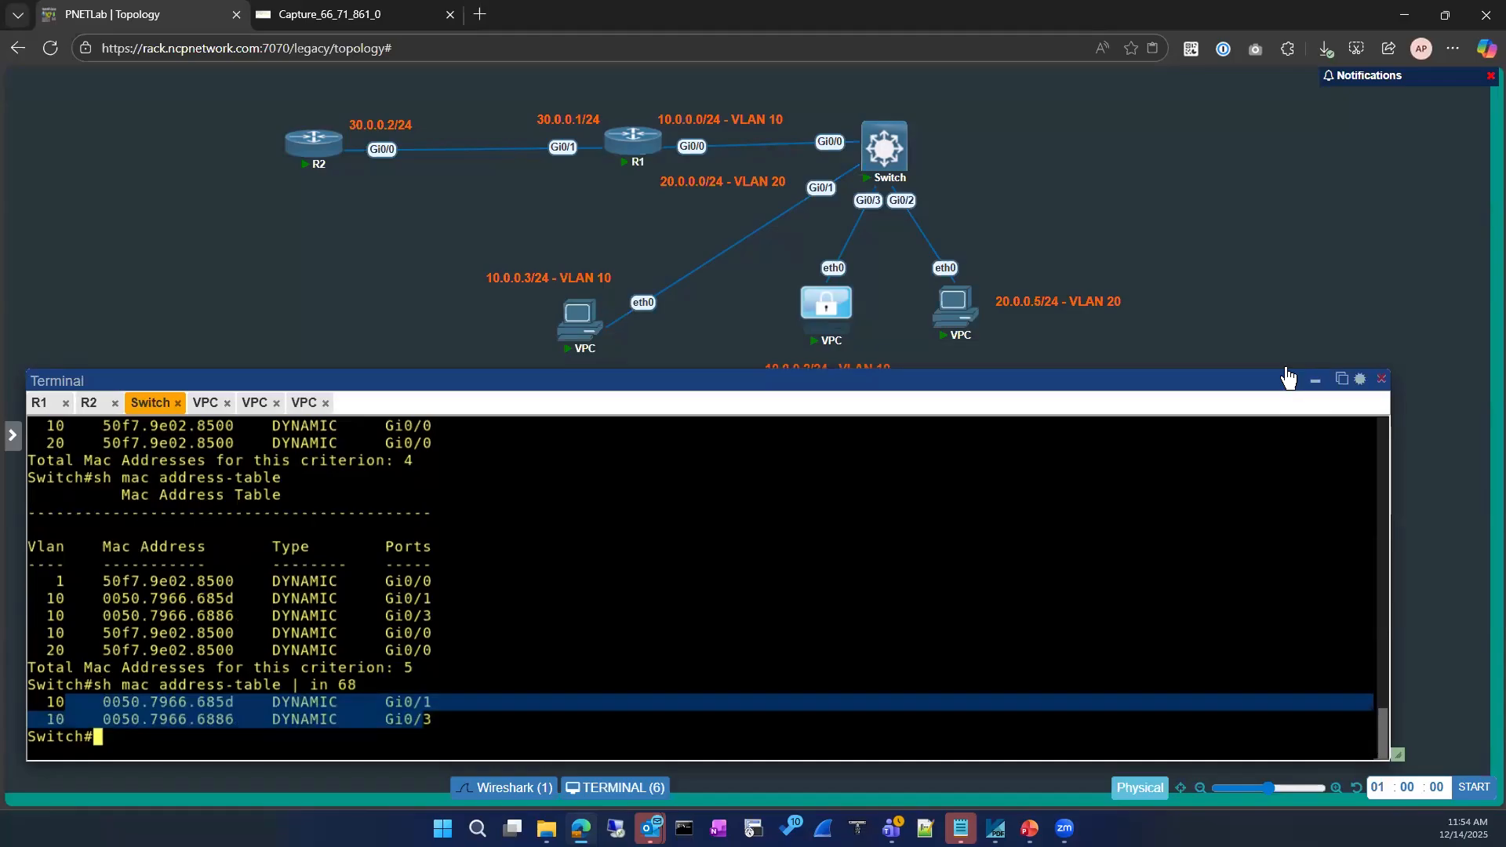
click(1312, 383)
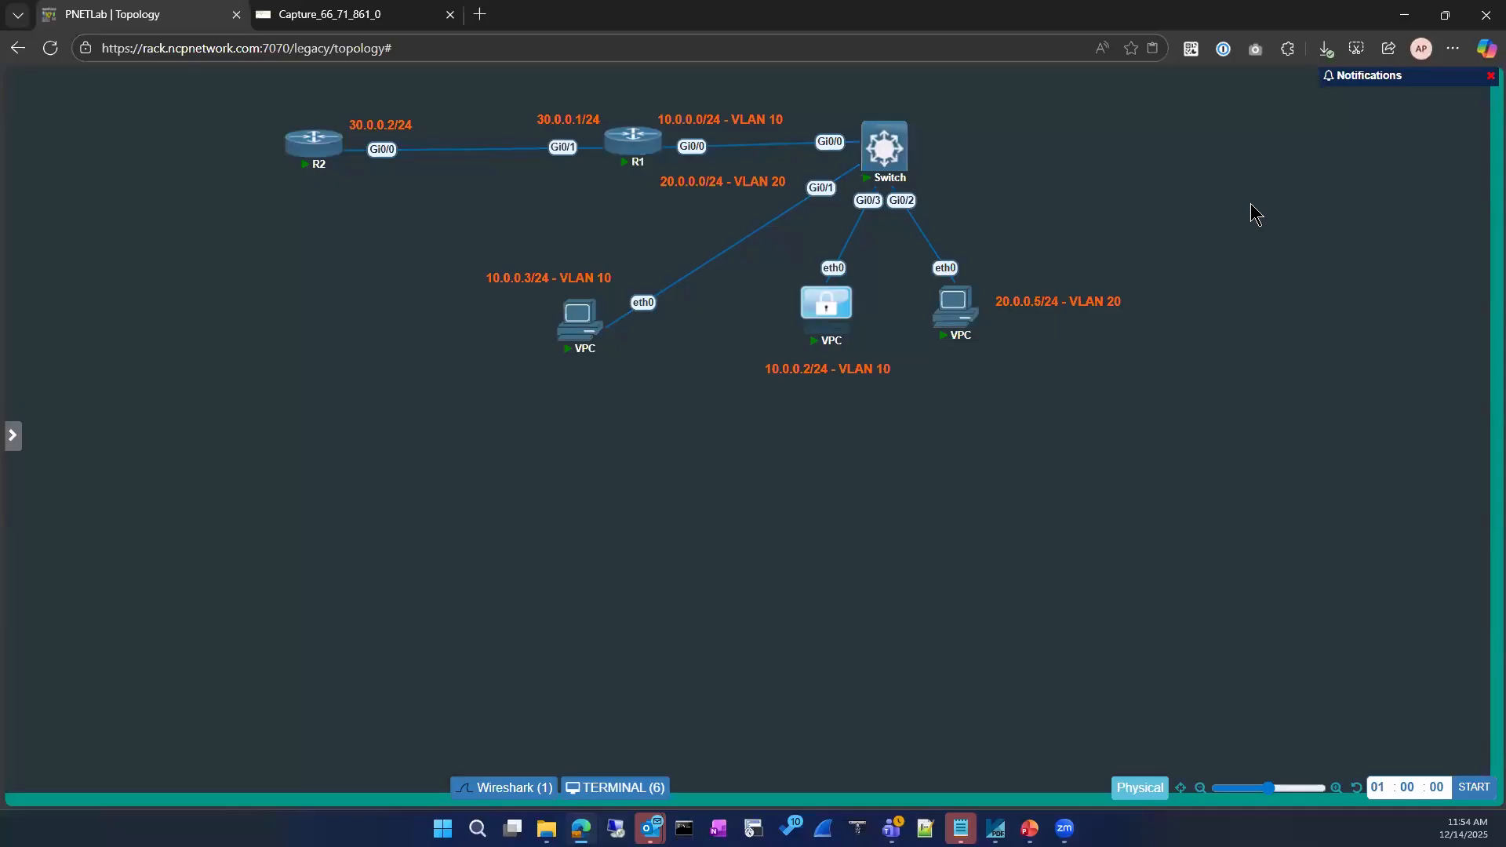
mouse_move(887, 180)
Expand Address Resolution Protocol for gratuitous frames 5 and 6, then return to the topology
click(295, 15)
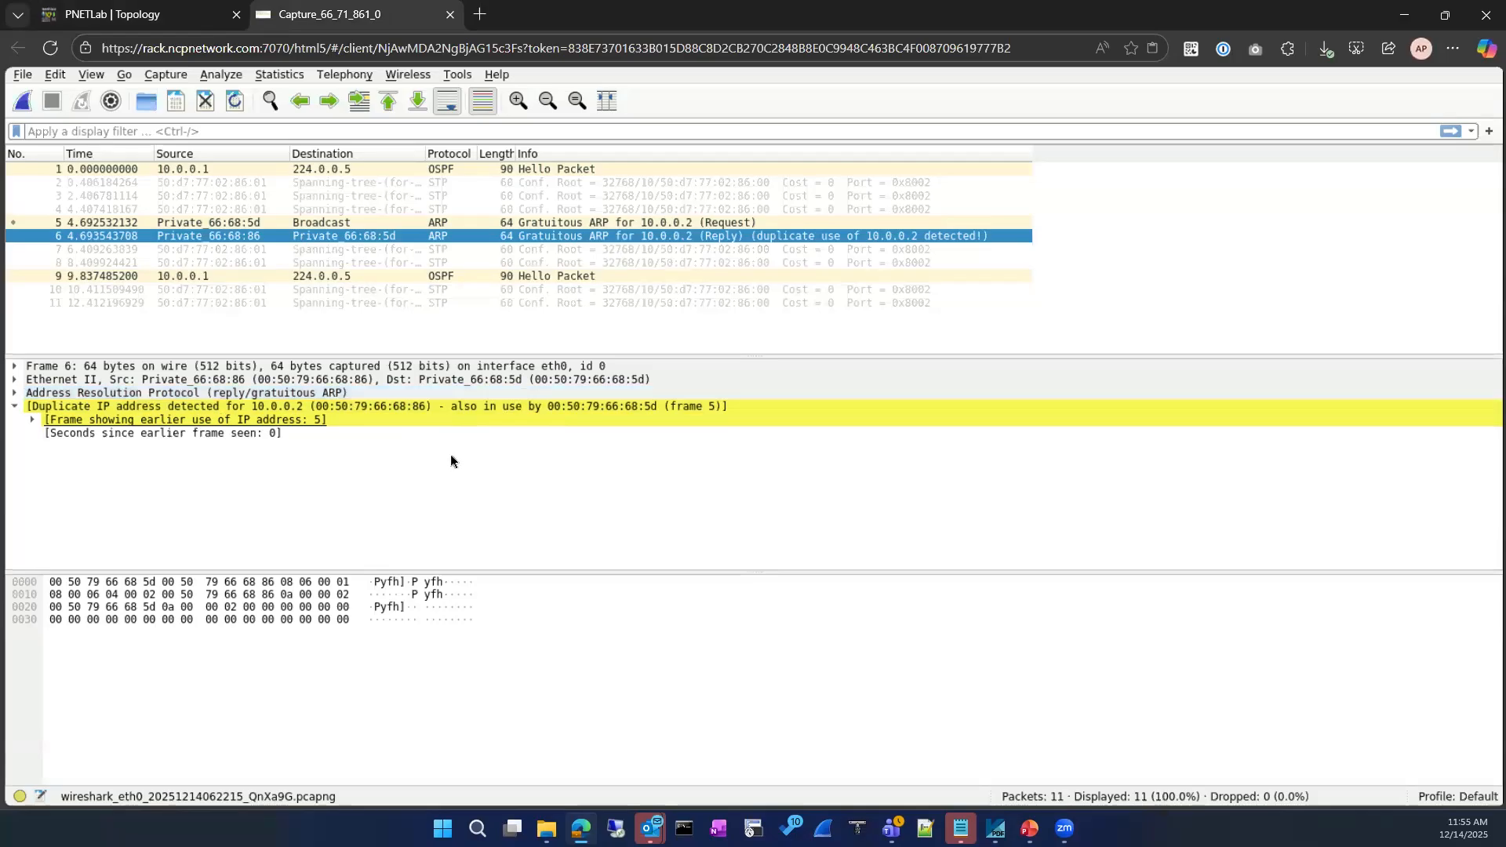
click(15, 392)
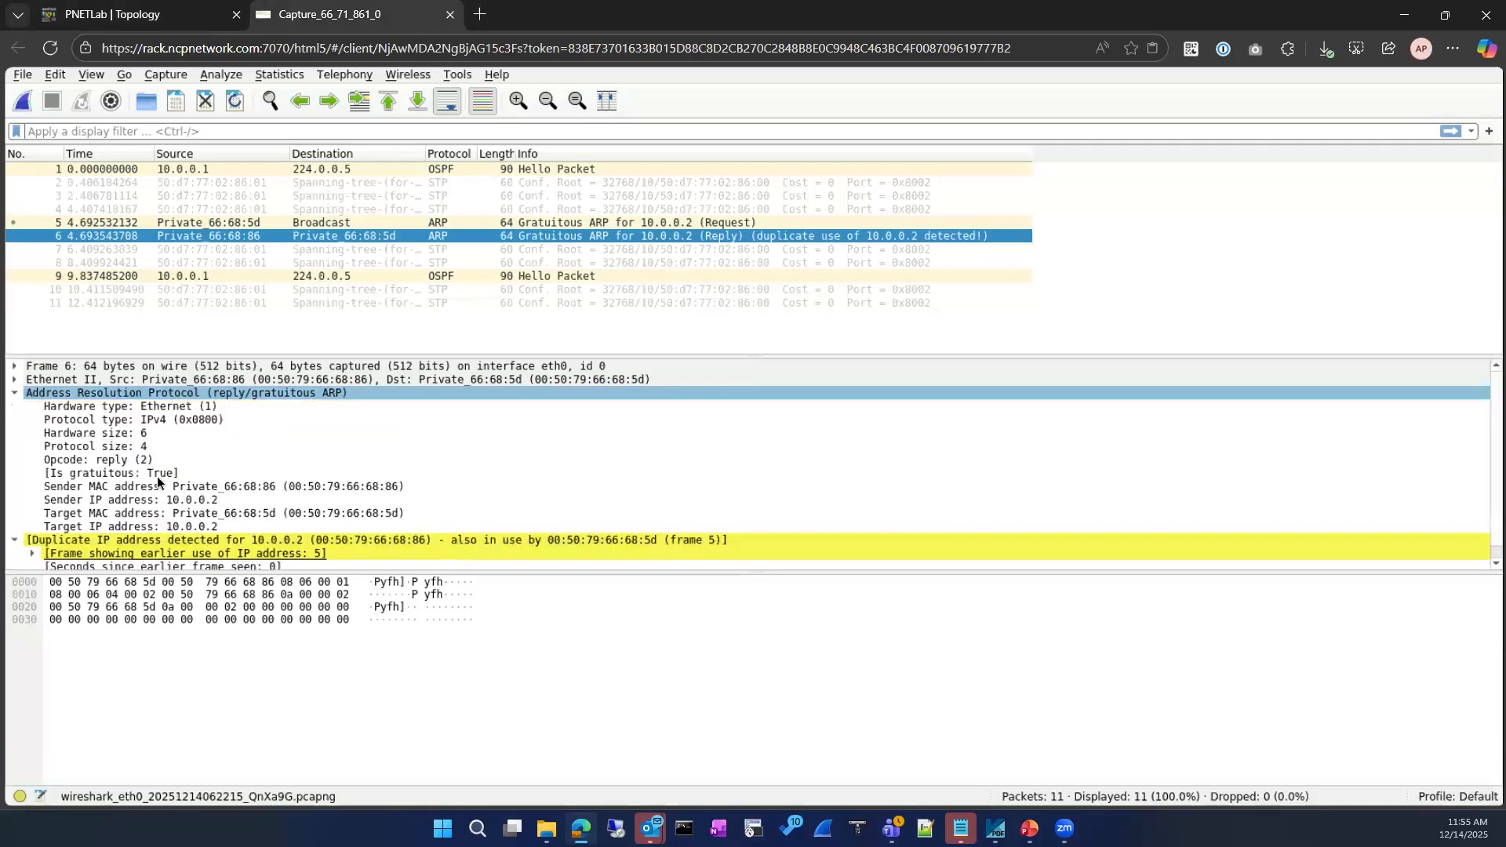
click(445, 225)
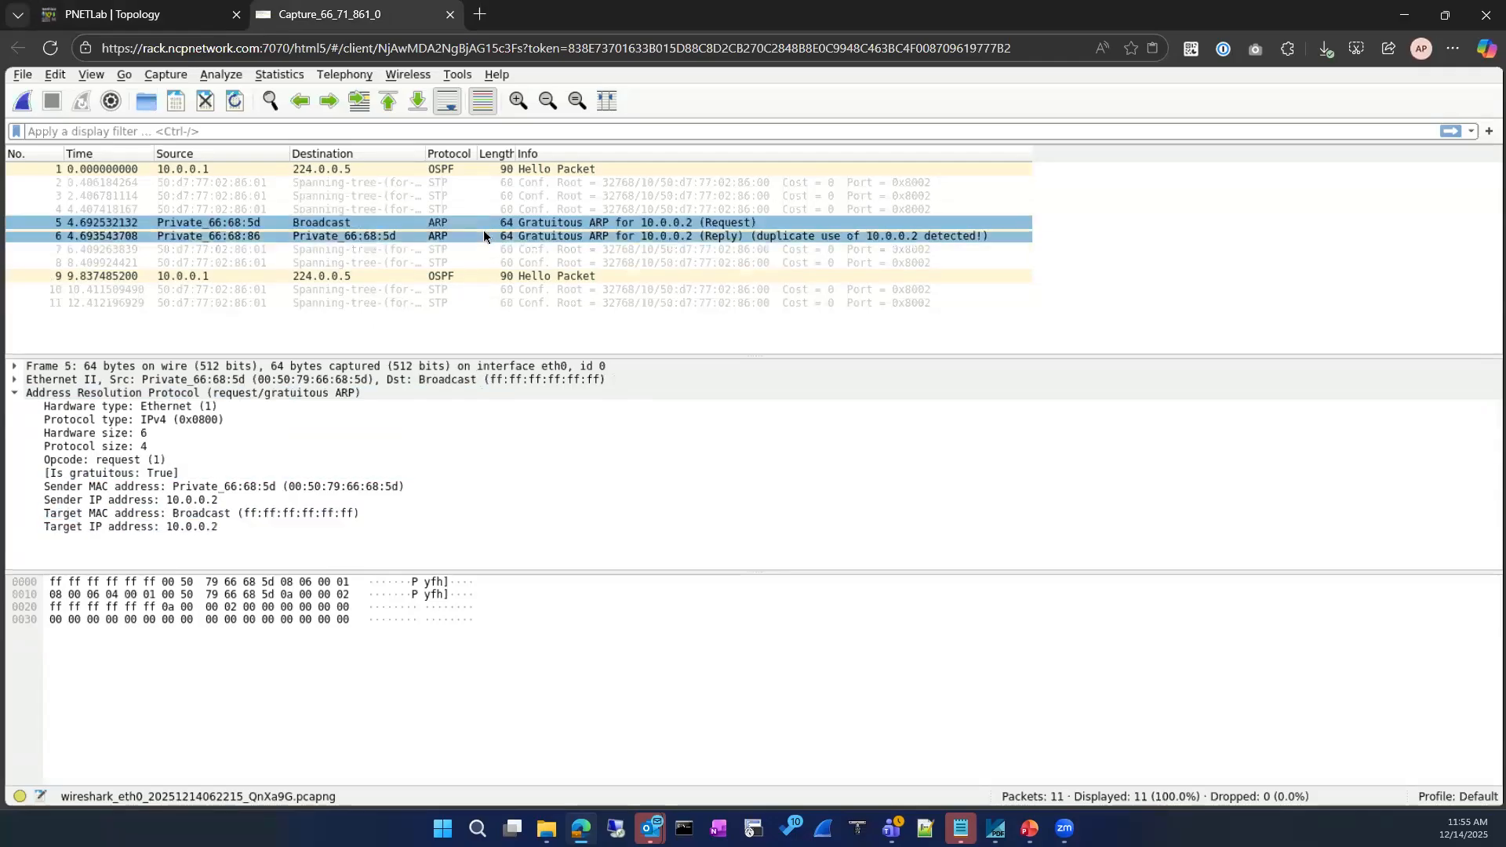
click(482, 236)
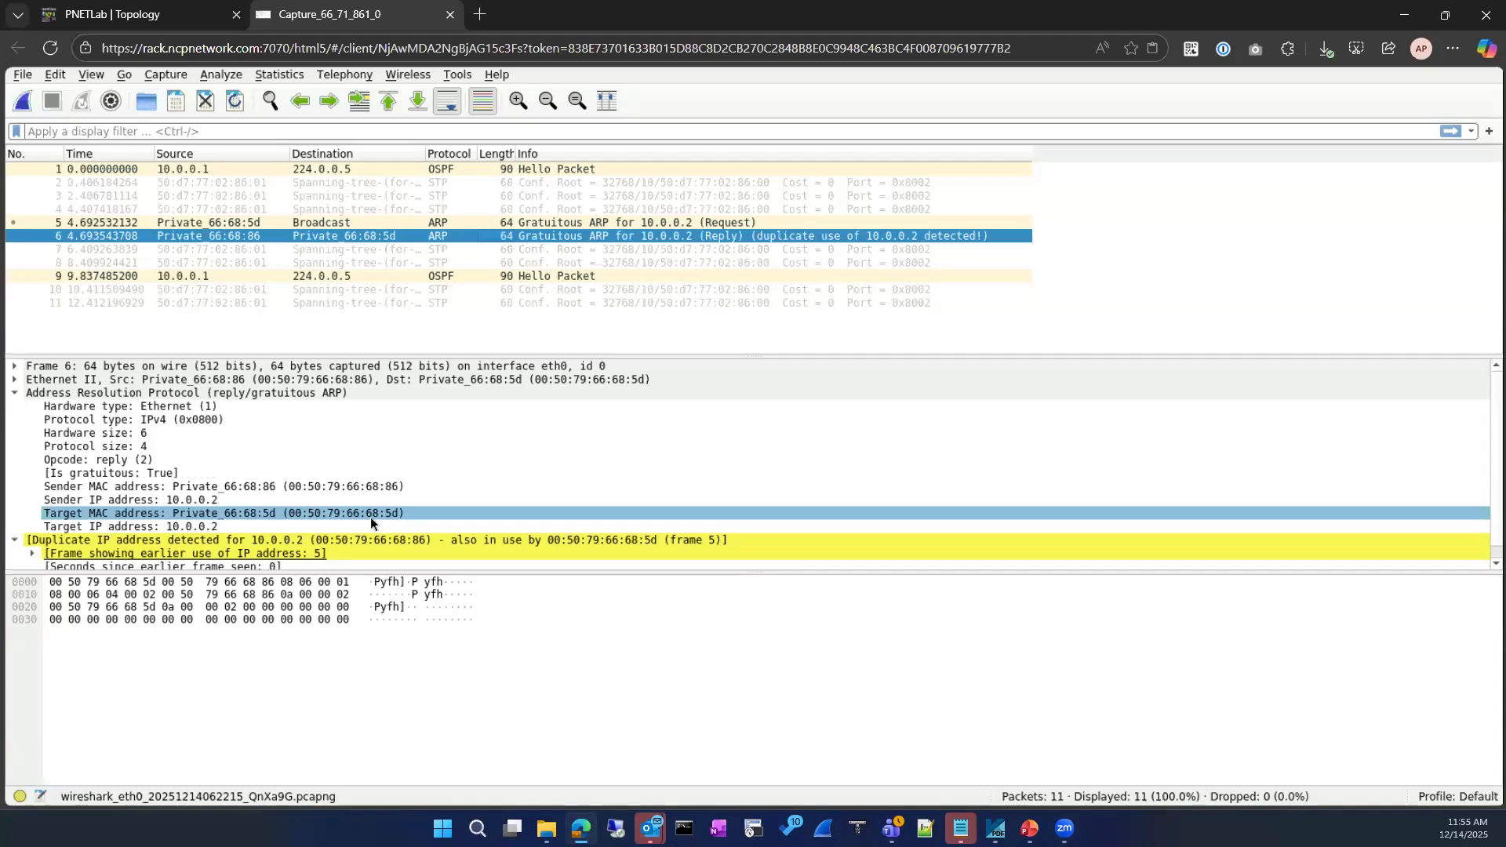
click(190, 21)
mouse_move(881, 175)
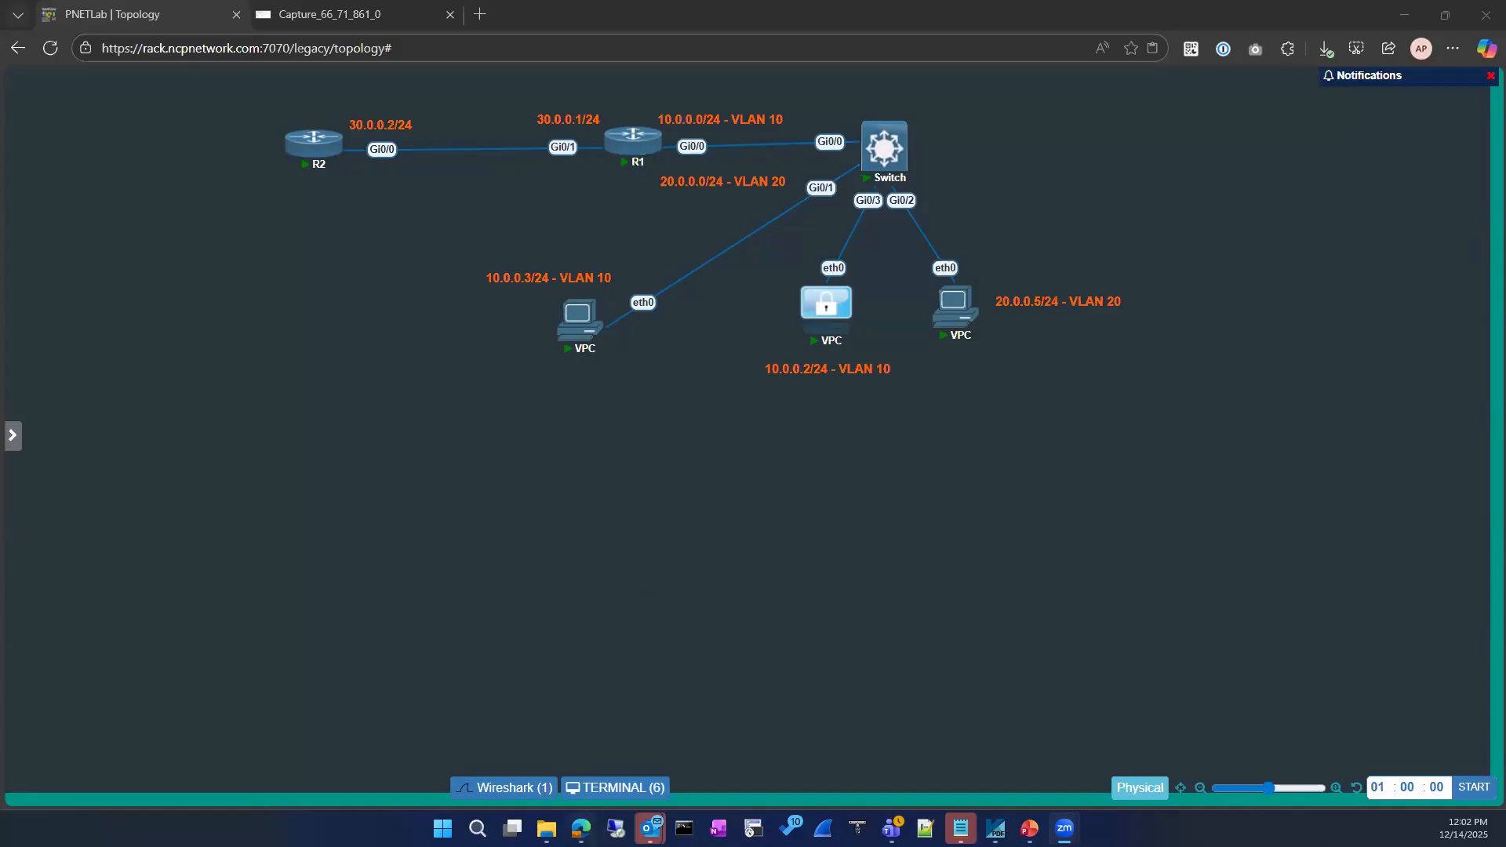
click(581, 829)
click(360, 21)
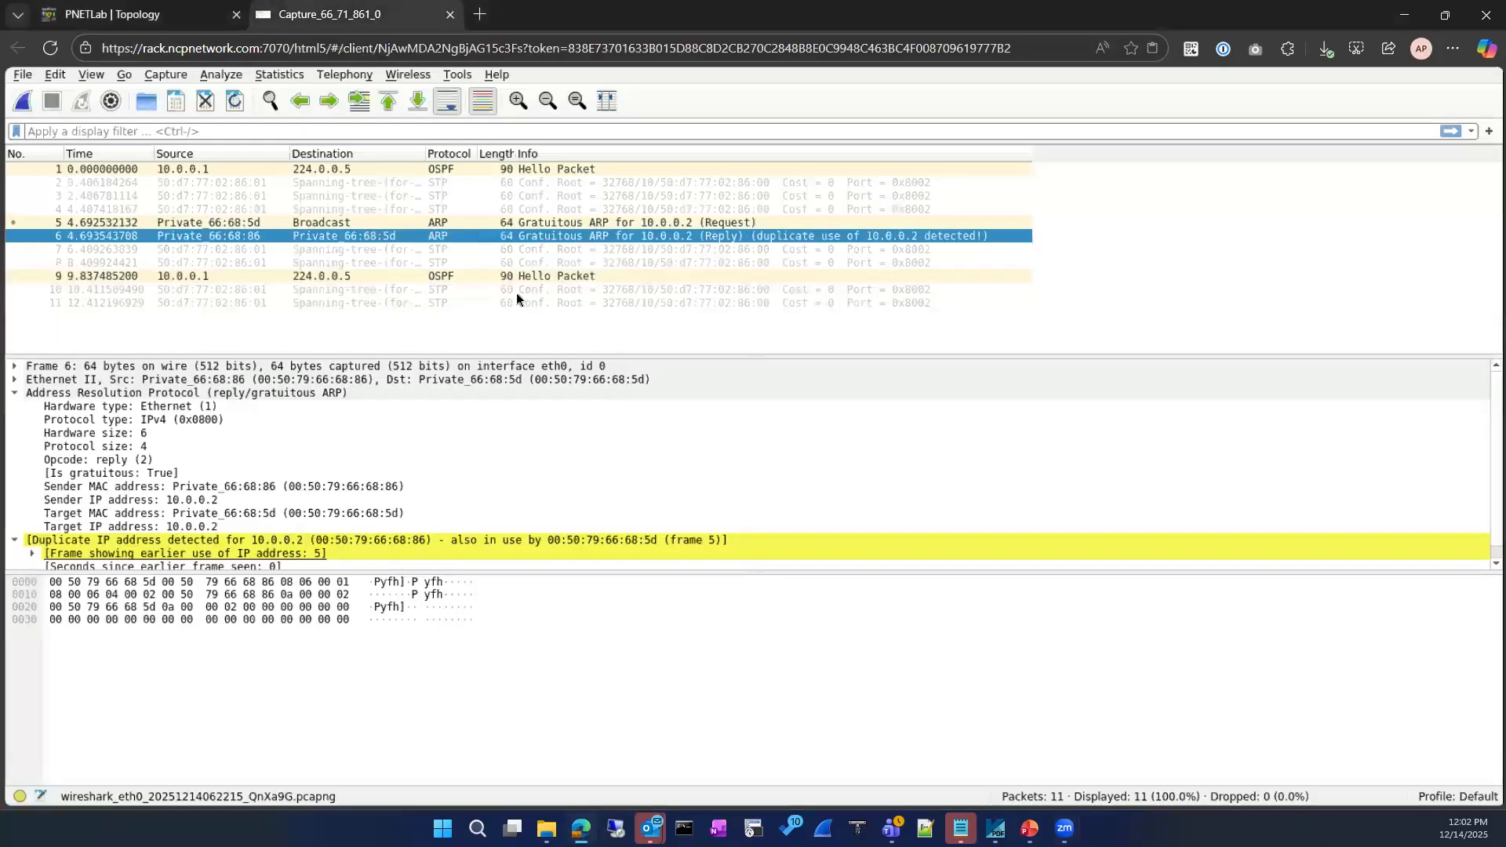
click(488, 222)
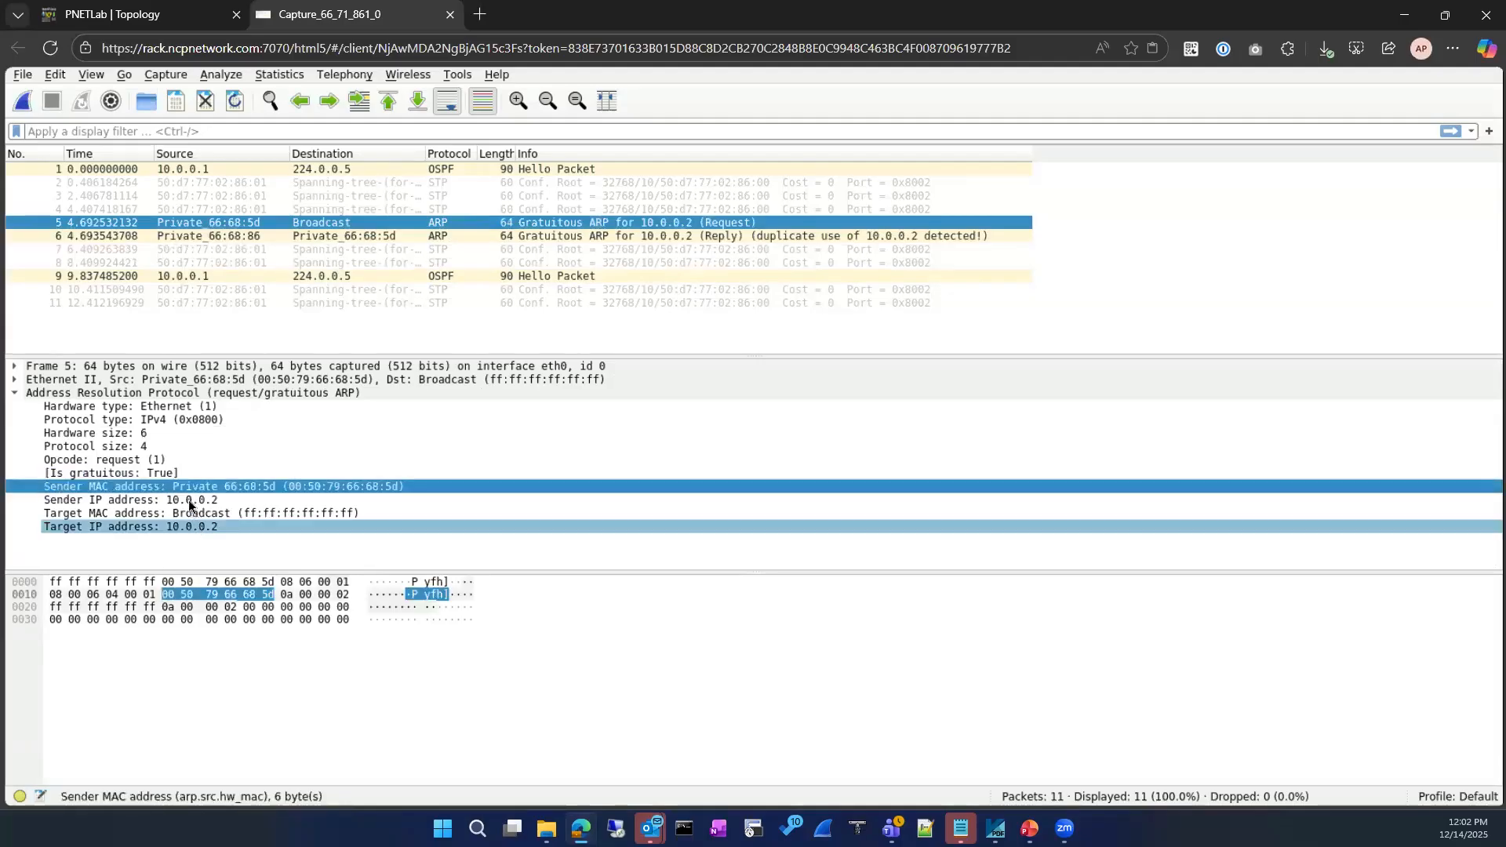
click(188, 501)
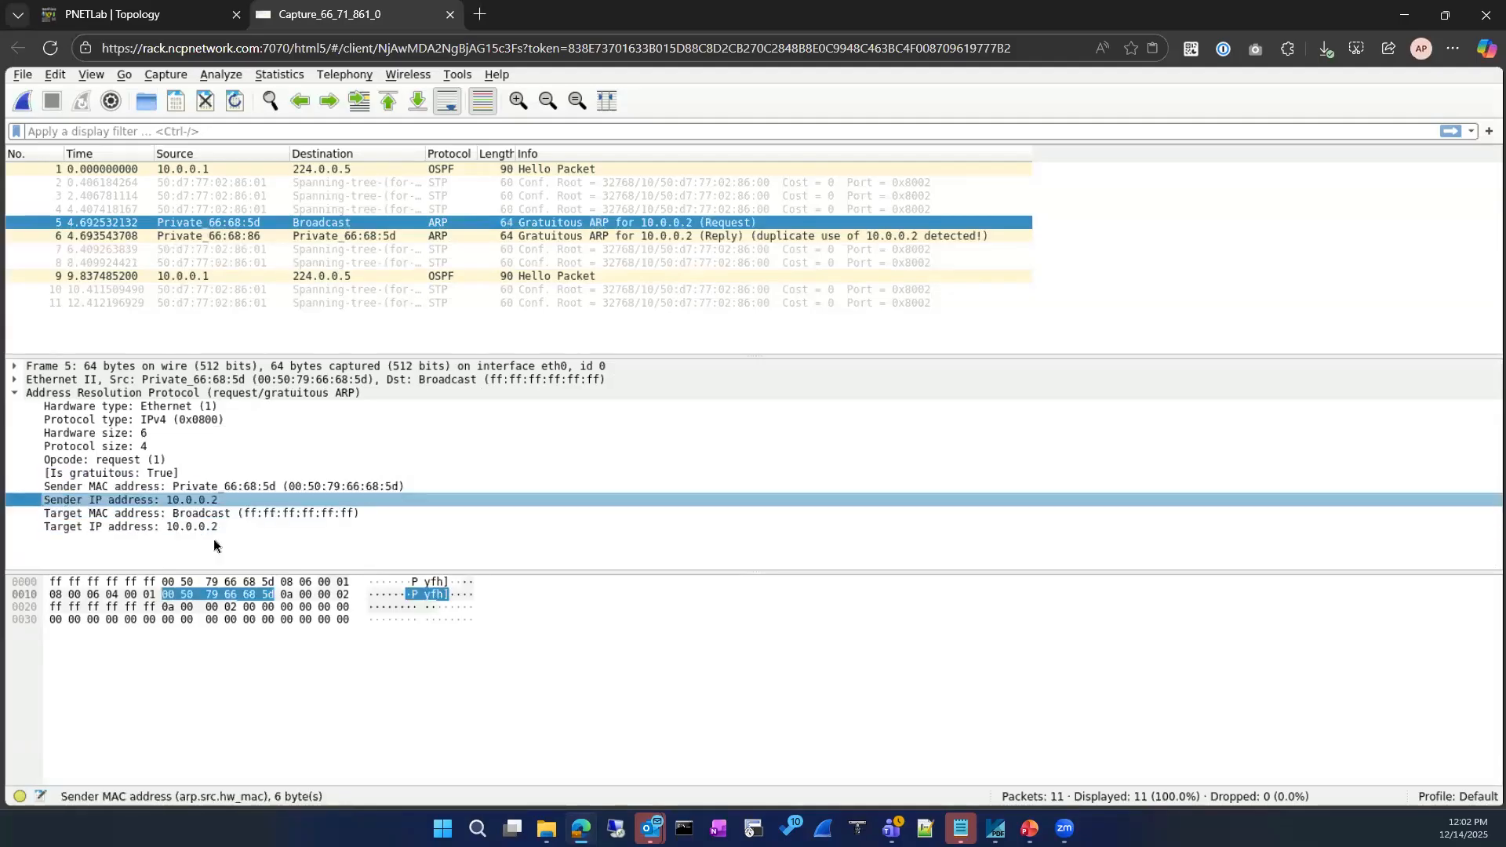
click(207, 488)
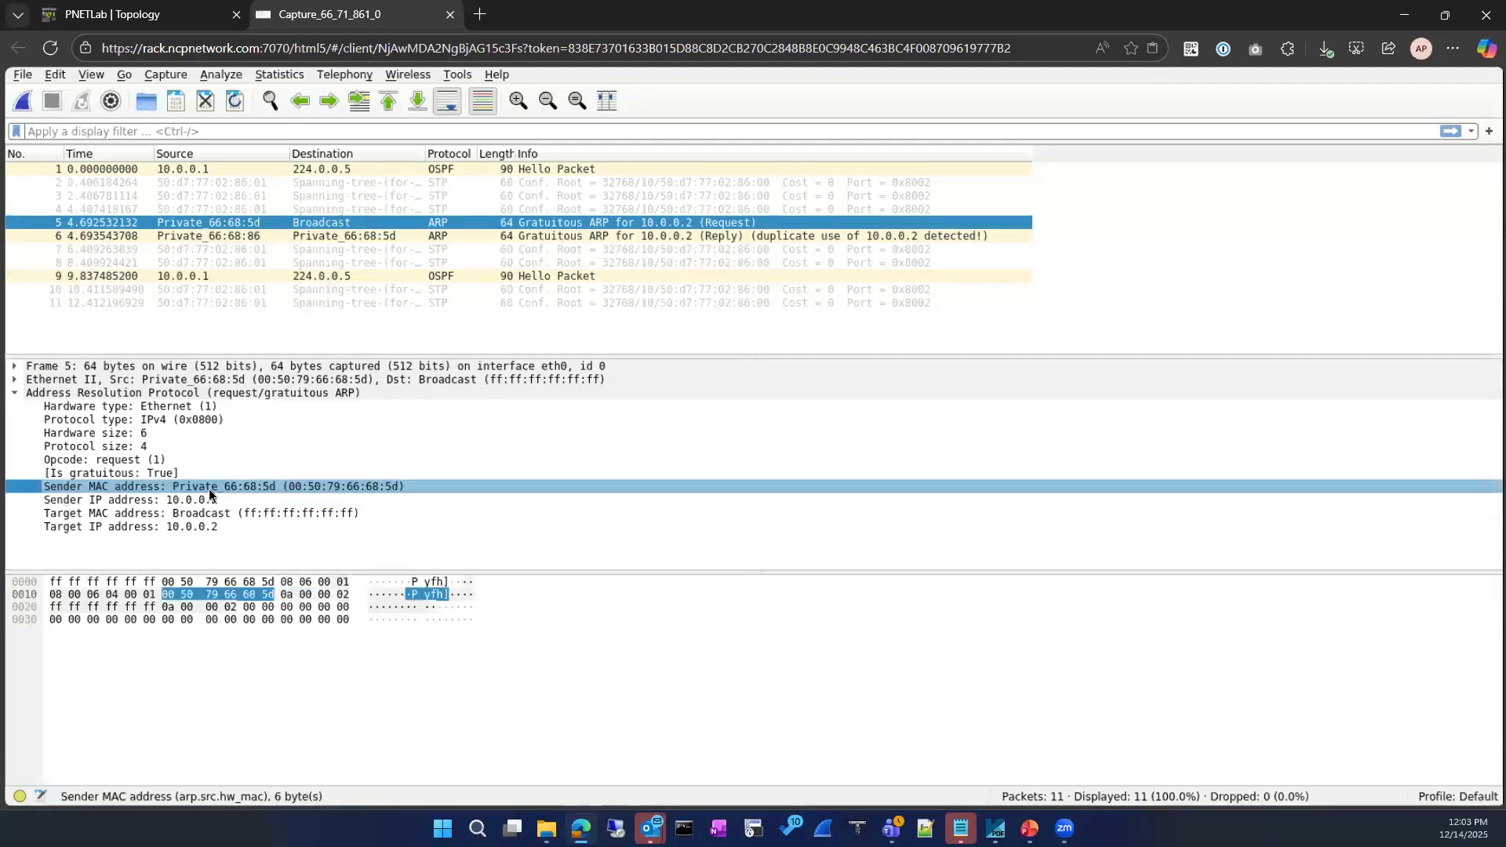
click(381, 237)
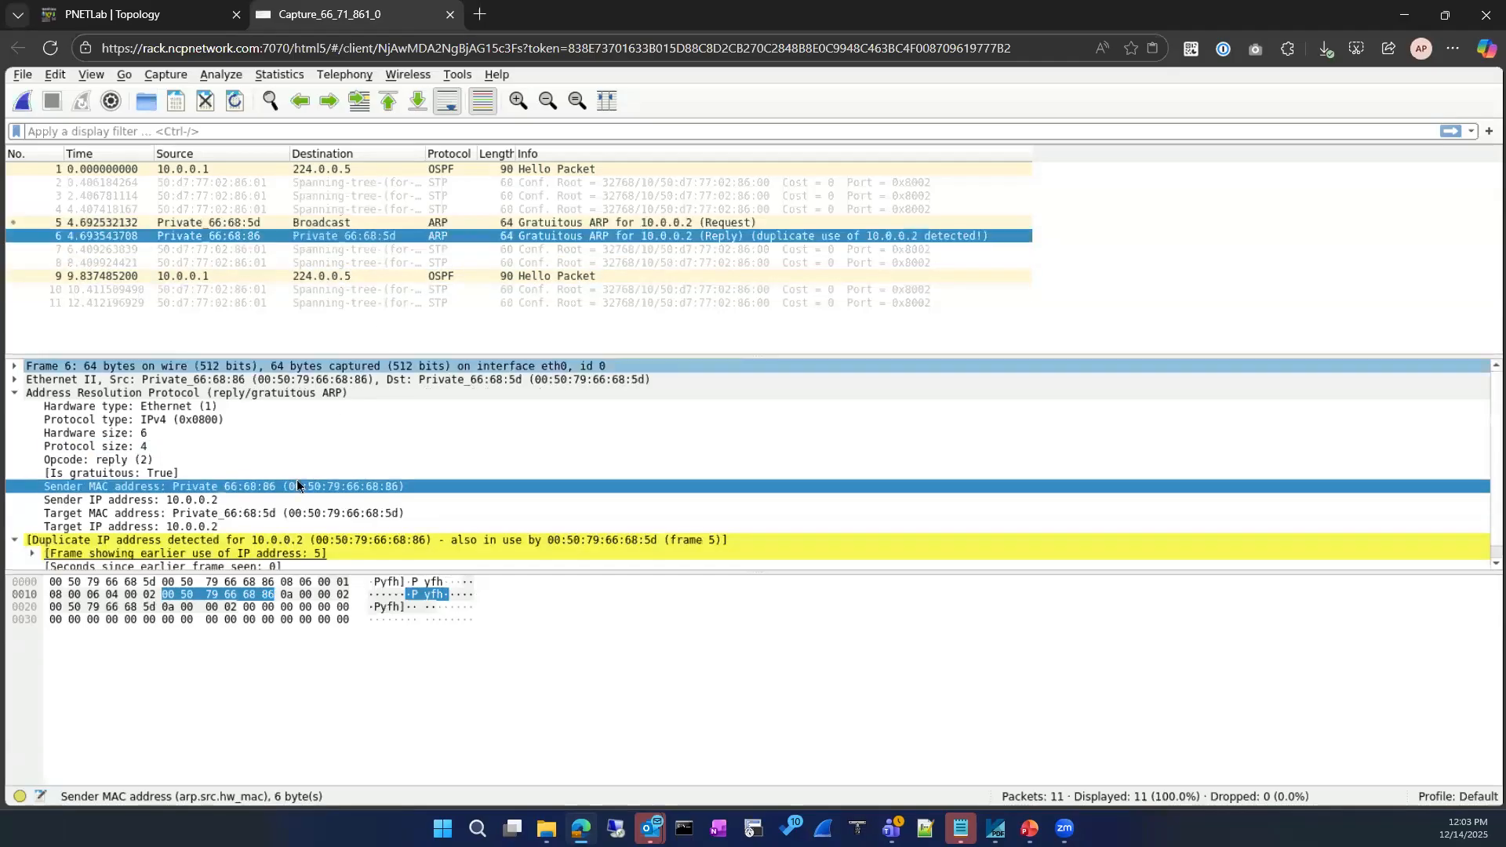
click(399, 225)
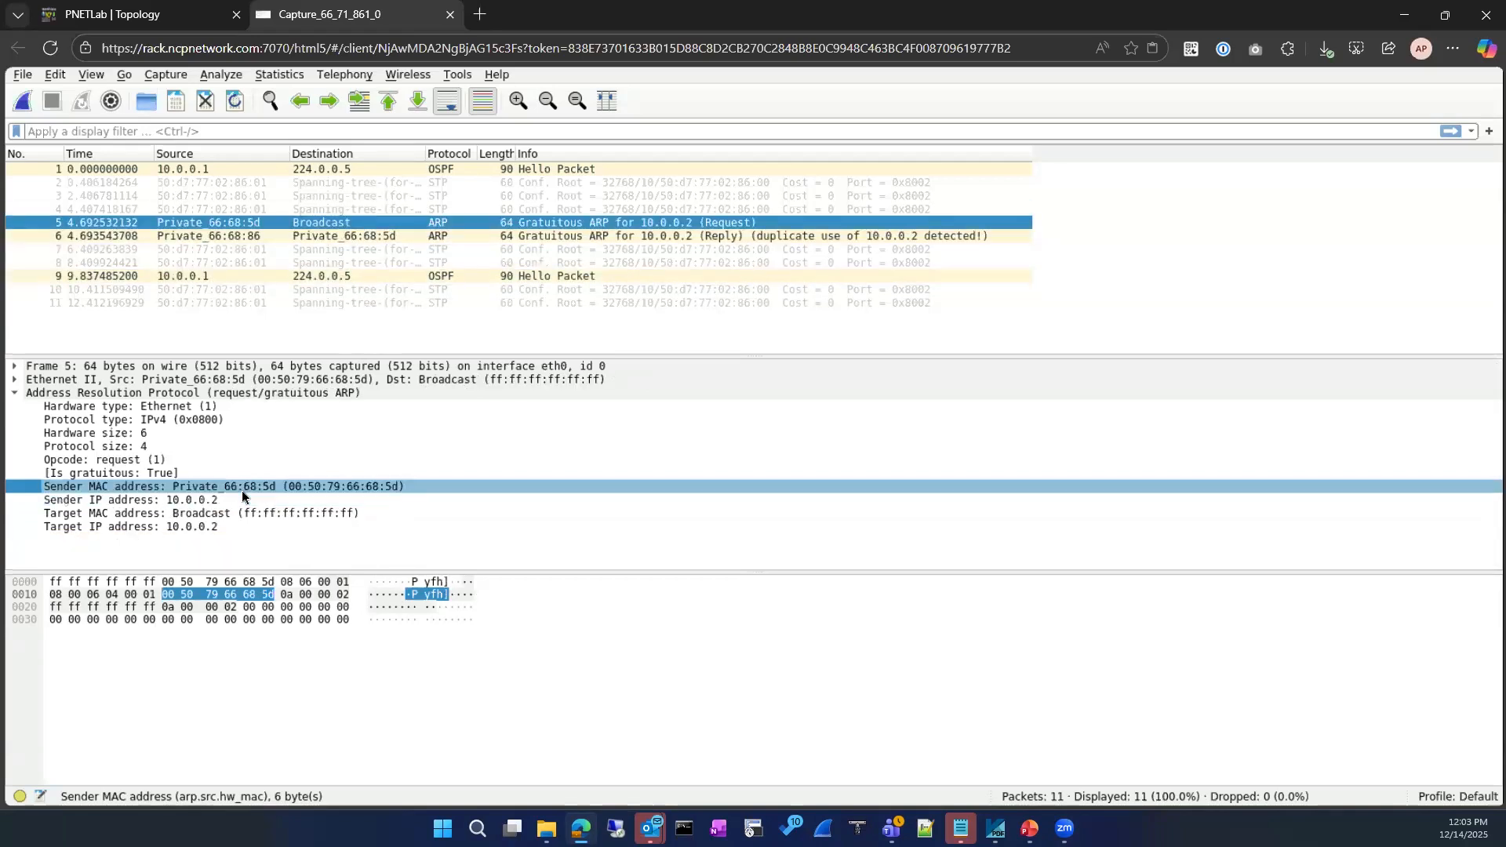
click(350, 236)
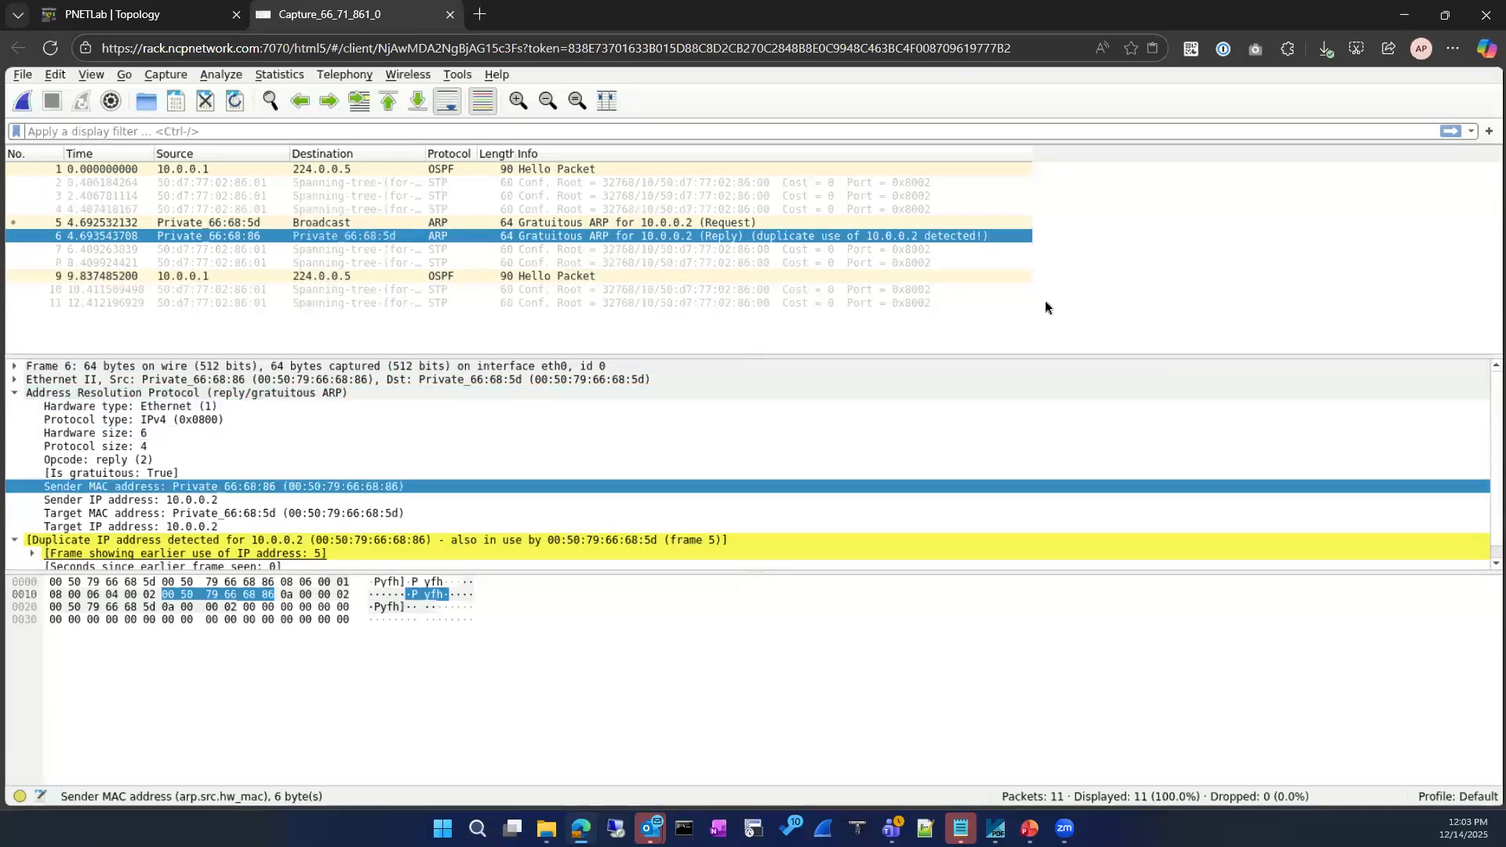
scroll(1064, 420, down, 1)
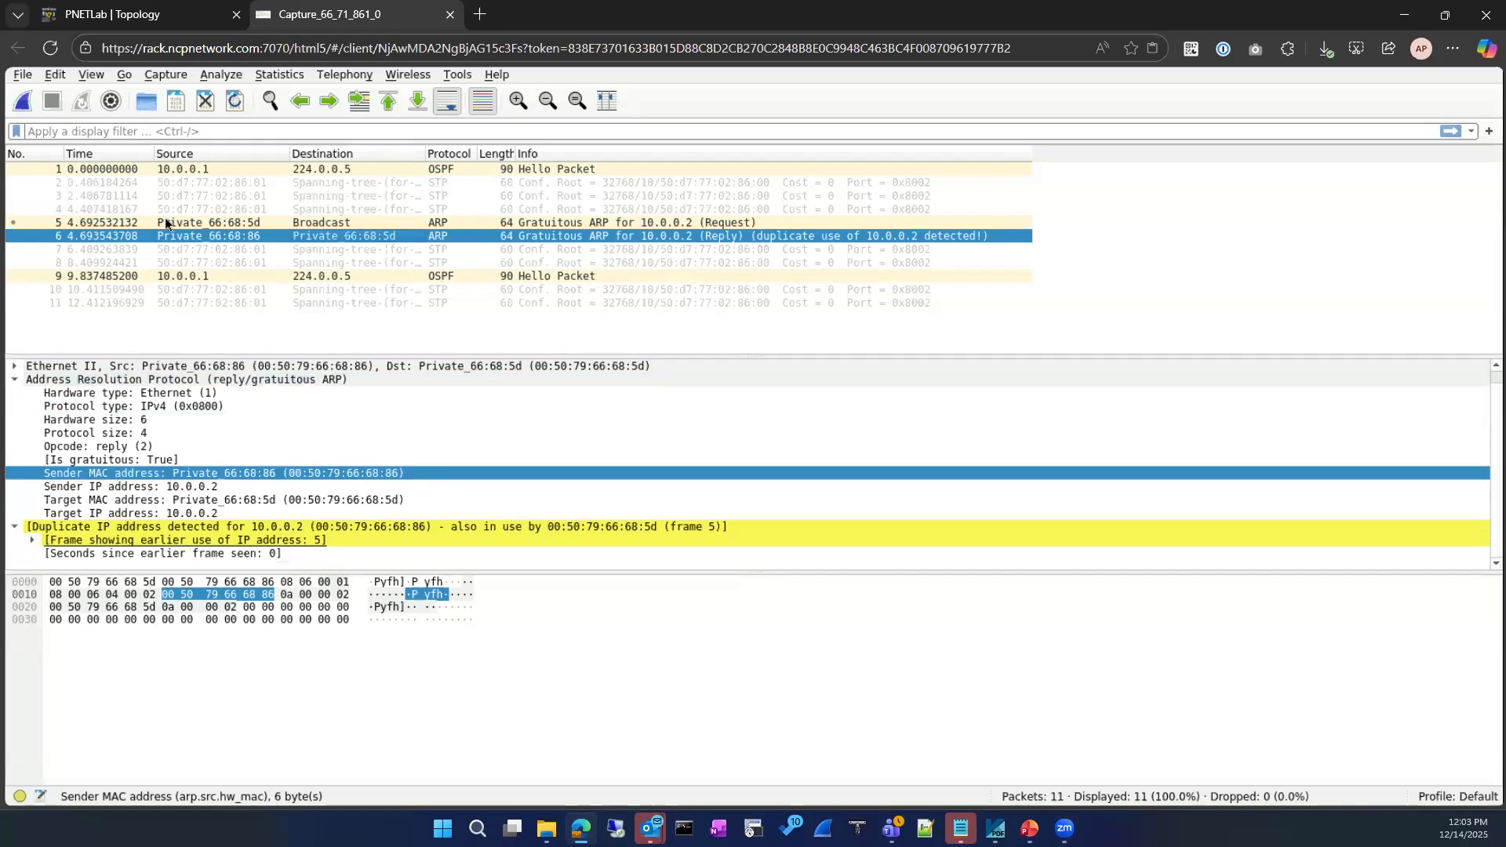
click(140, 15)
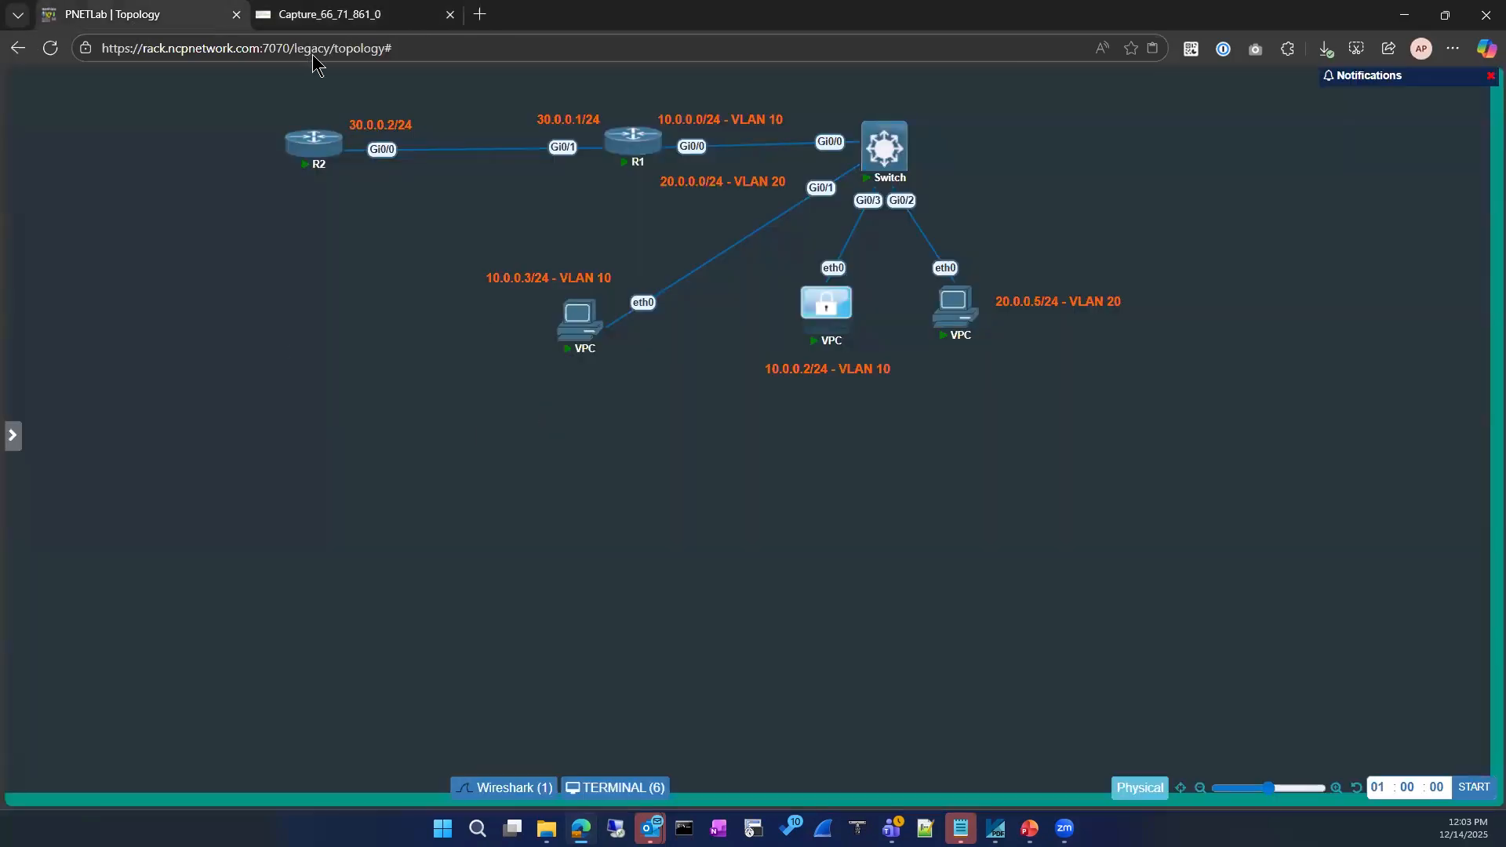
click(321, 18)
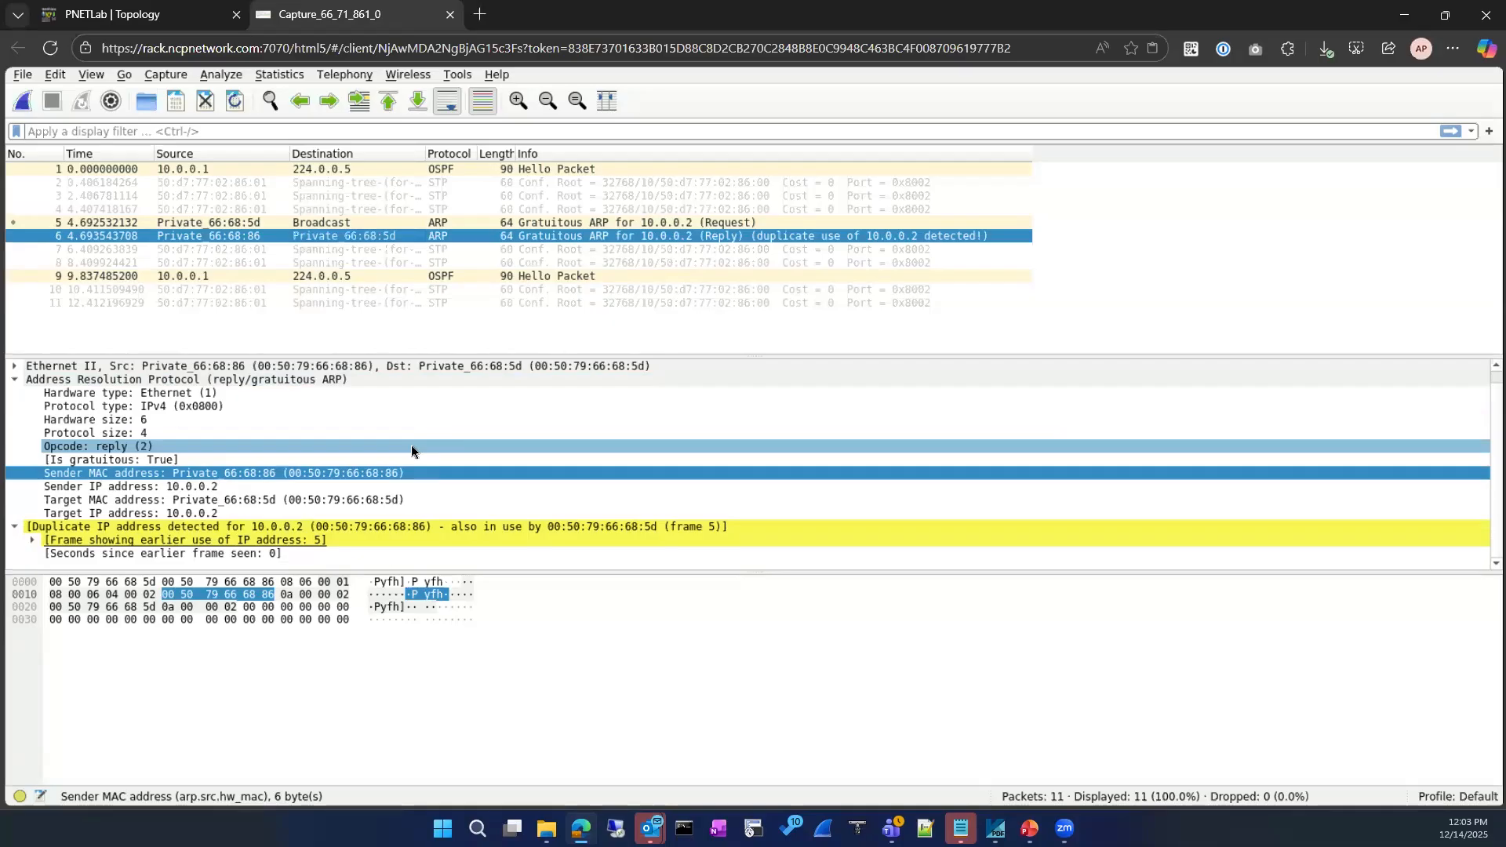
click(188, 14)
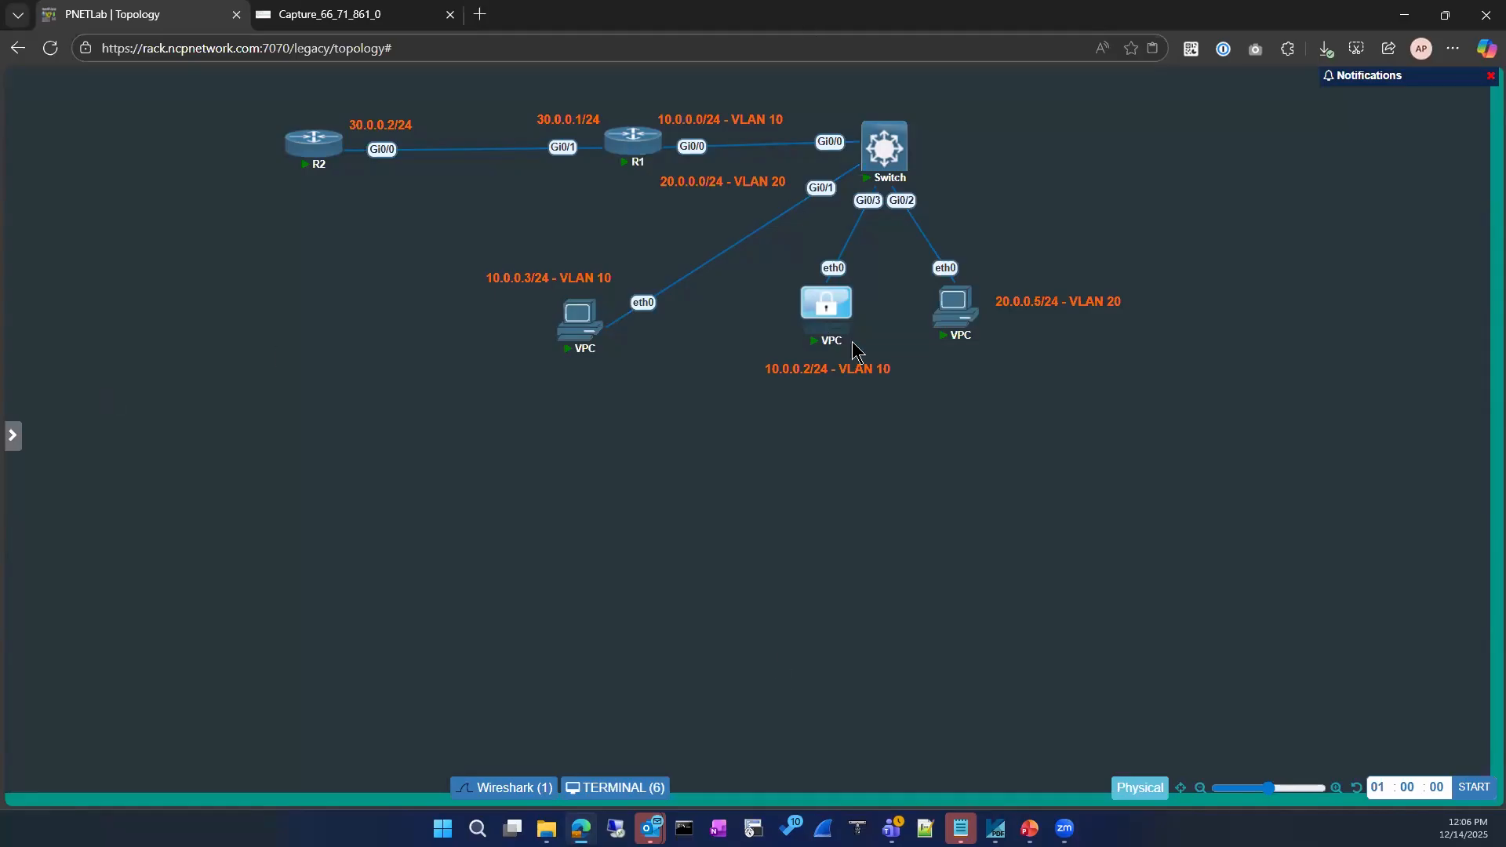
click(1376, 449)
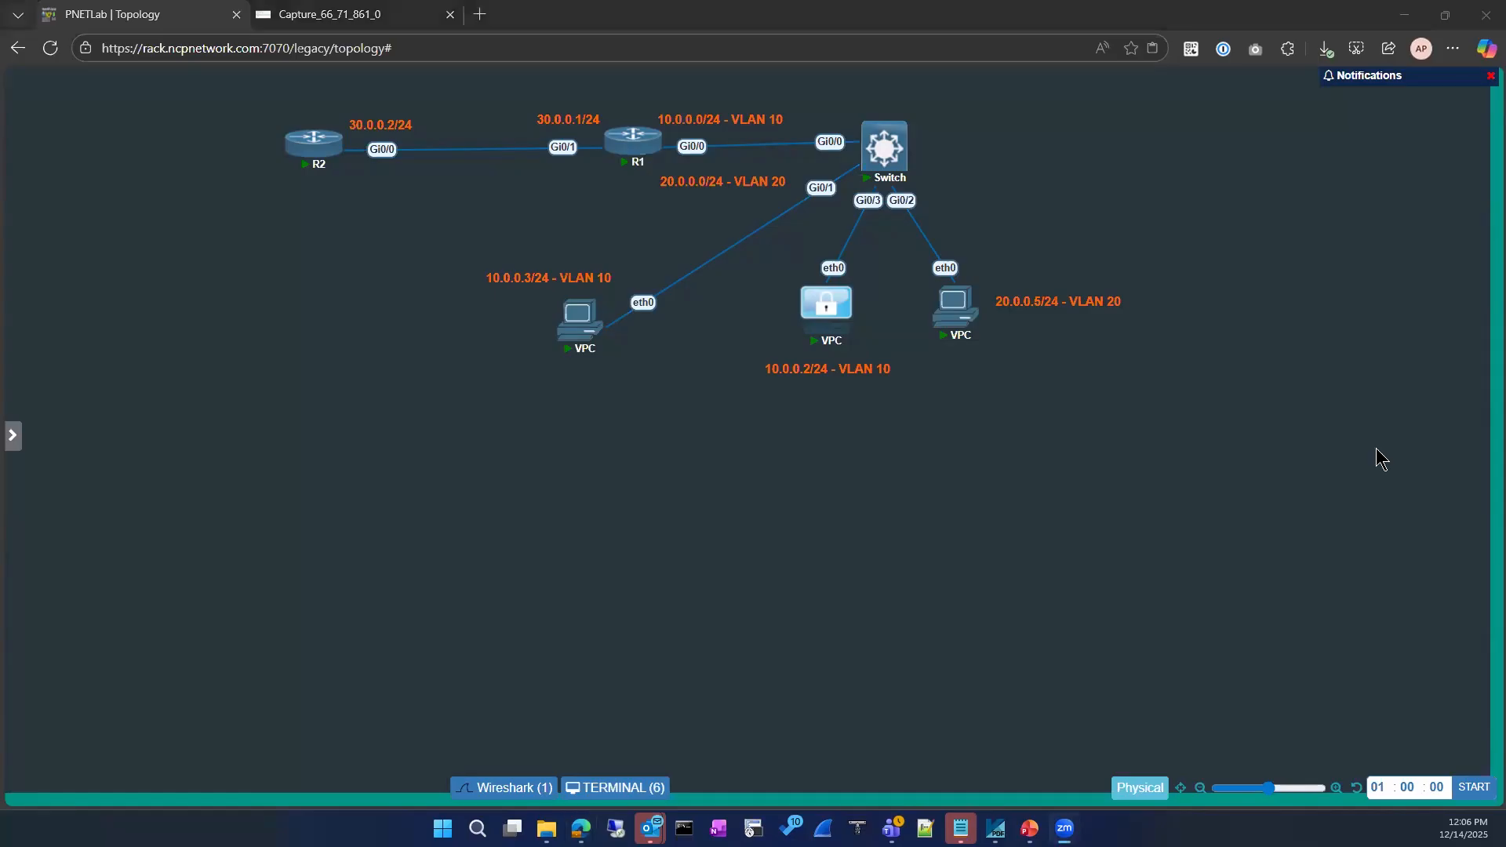